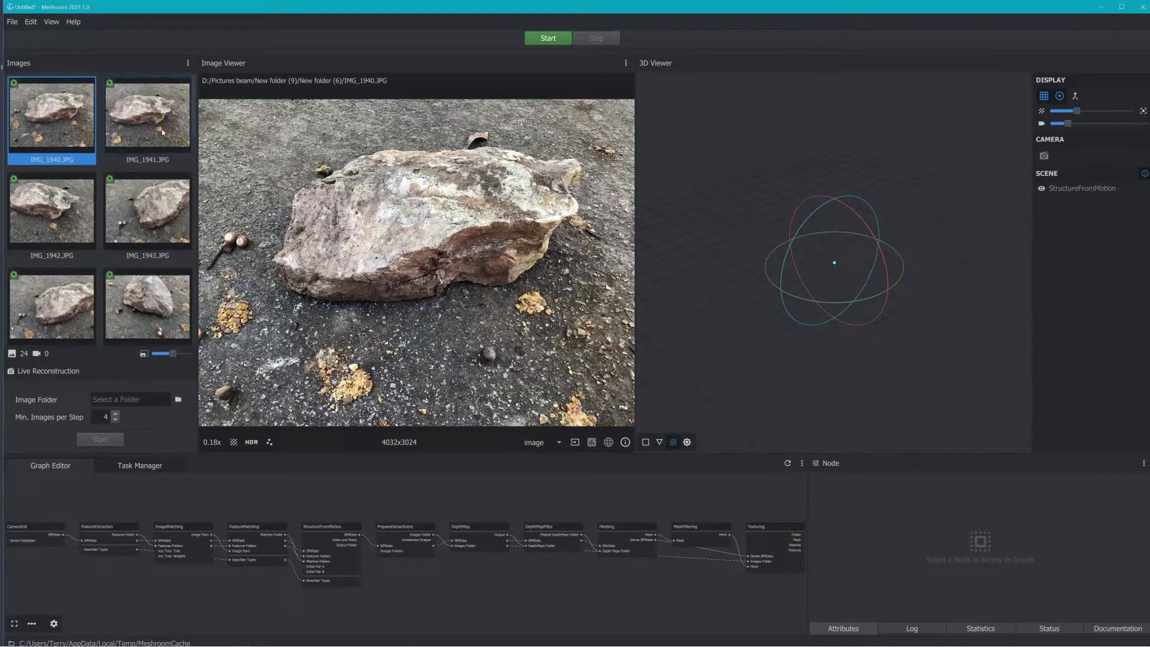
Review the imported rock photos one by one from IMG_1941 through IMG_1952.
click(162, 126)
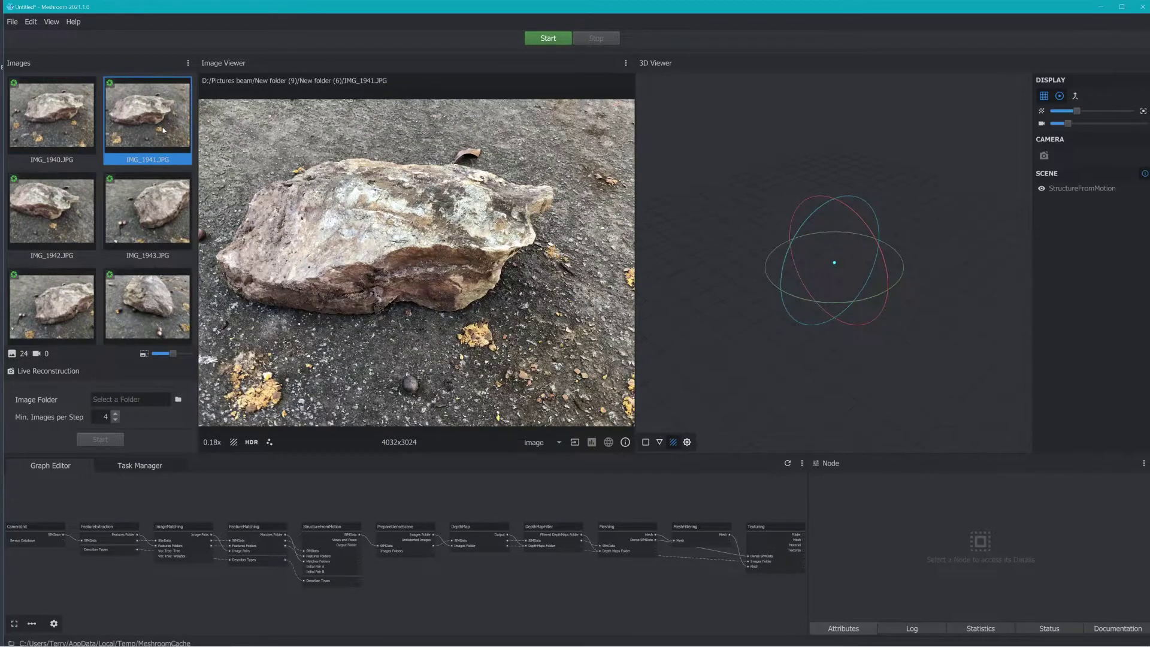
key(Right)
key(Right)
key(Right)
key(Right)
key(Right)
key(Right)
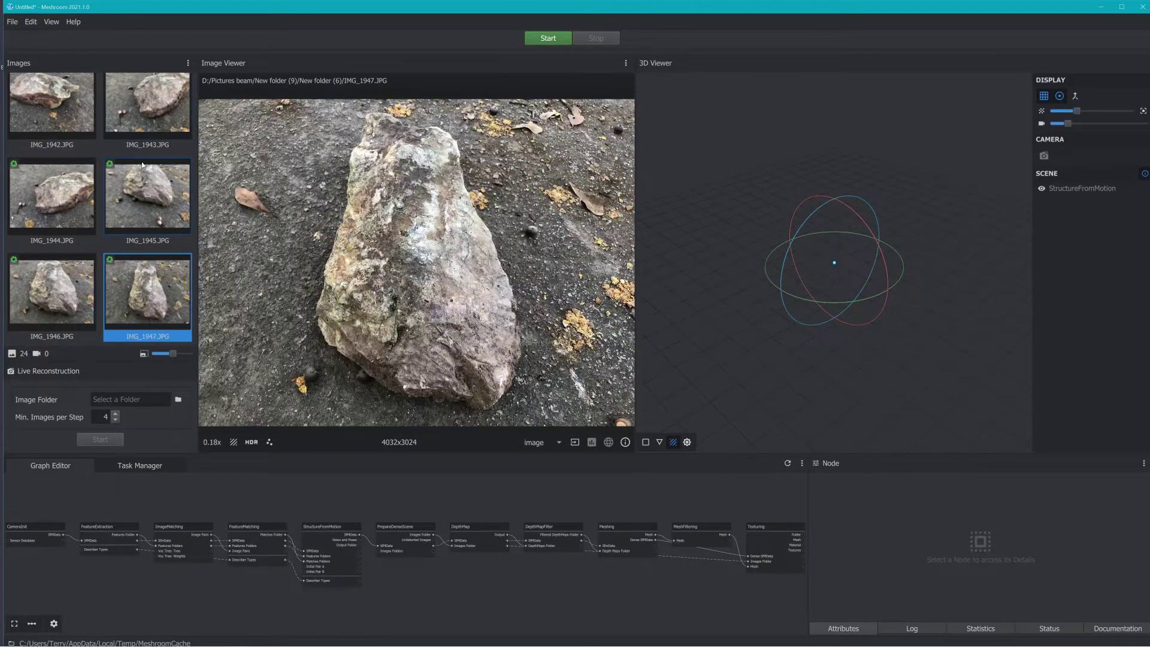
key(Right)
key(Right)
key(Right)
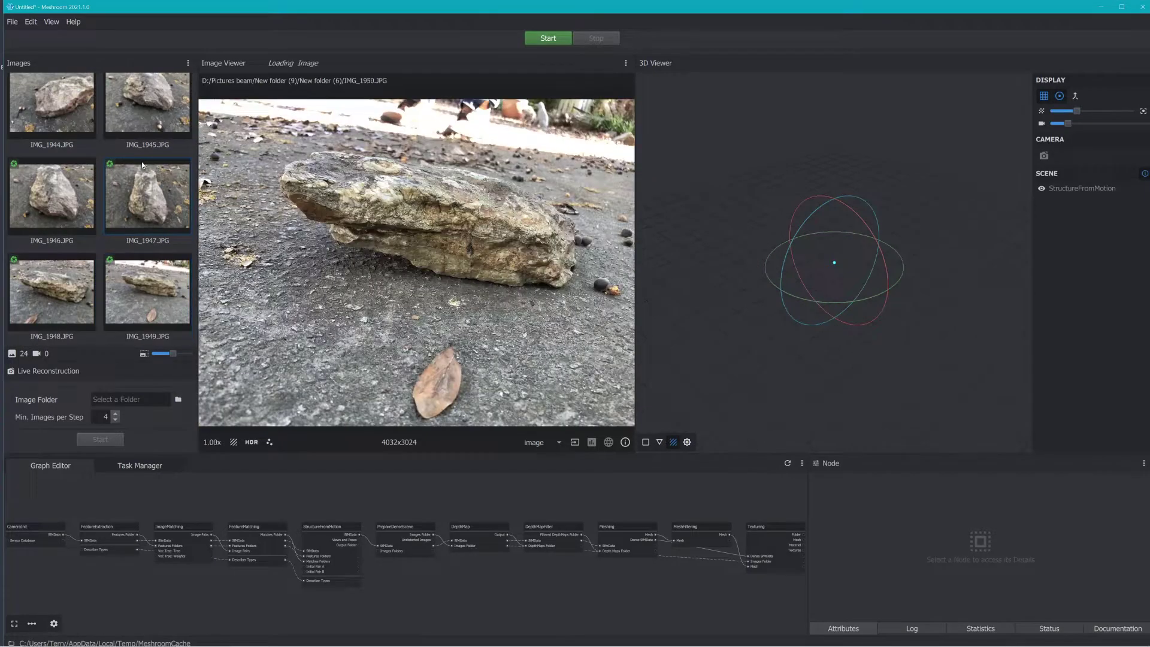
key(Right)
key(Right)
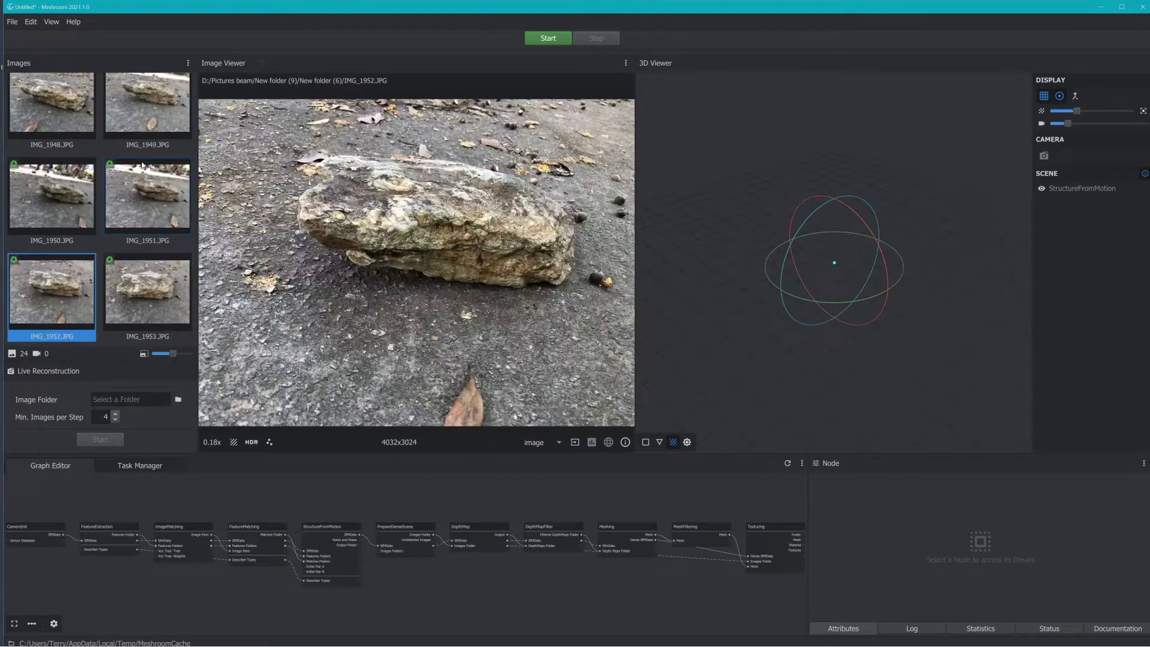
Go back to photo IMG_1950.JPG and remove it from the image set.
key(Left)
key(Left)
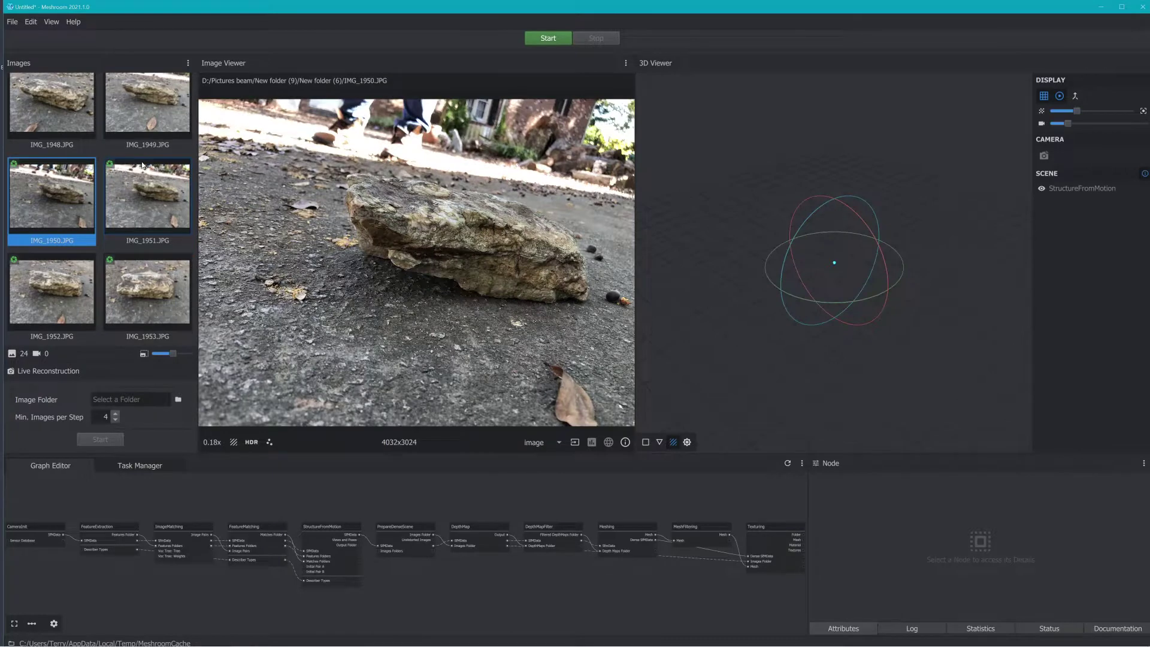
key(Right)
click(58, 187)
right_click(57, 185)
click(70, 210)
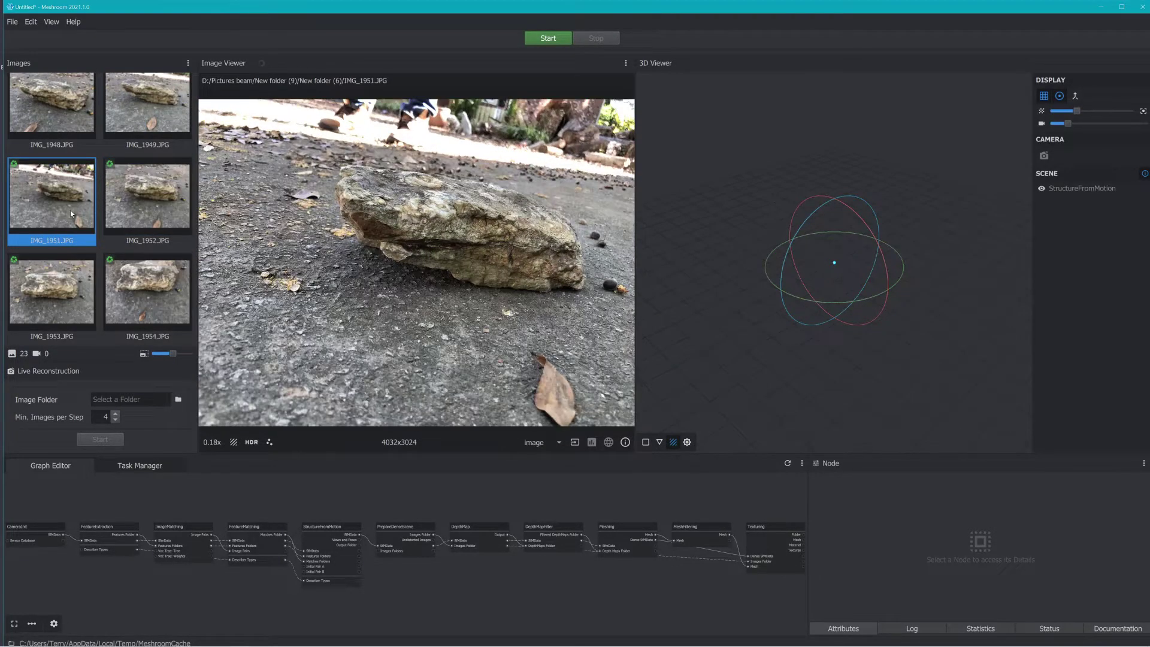
Check the photos following IMG_1951 and remove IMG_1954.JPG from the image set.
key(Right)
key(Right)
key(Right)
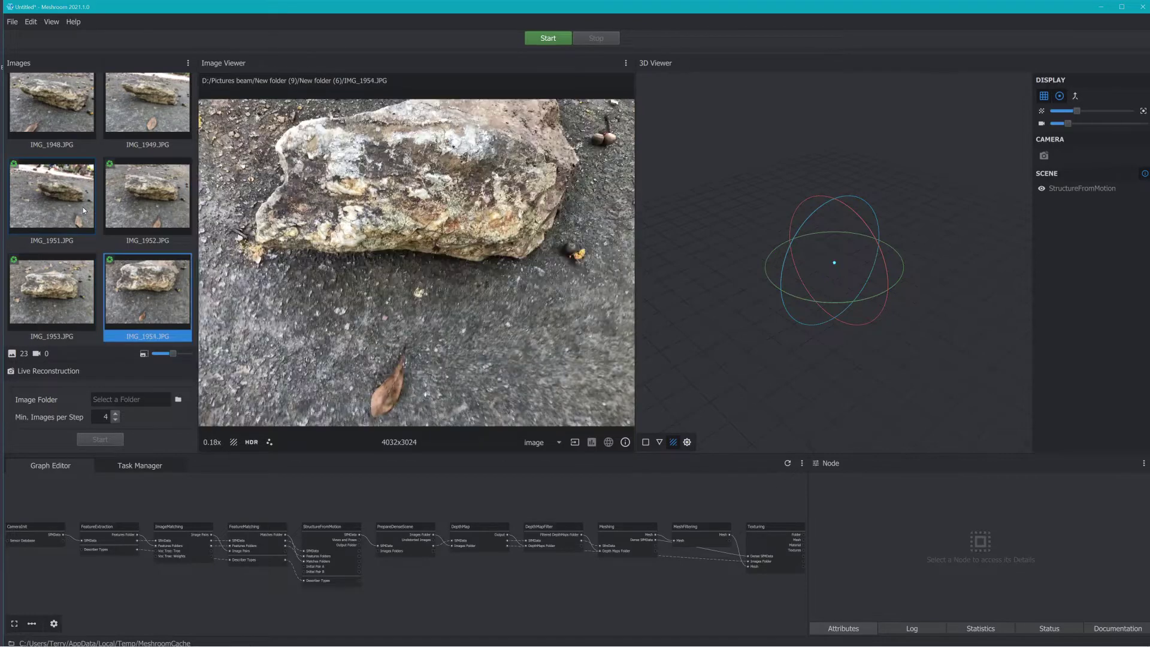
key(Right)
key(Left)
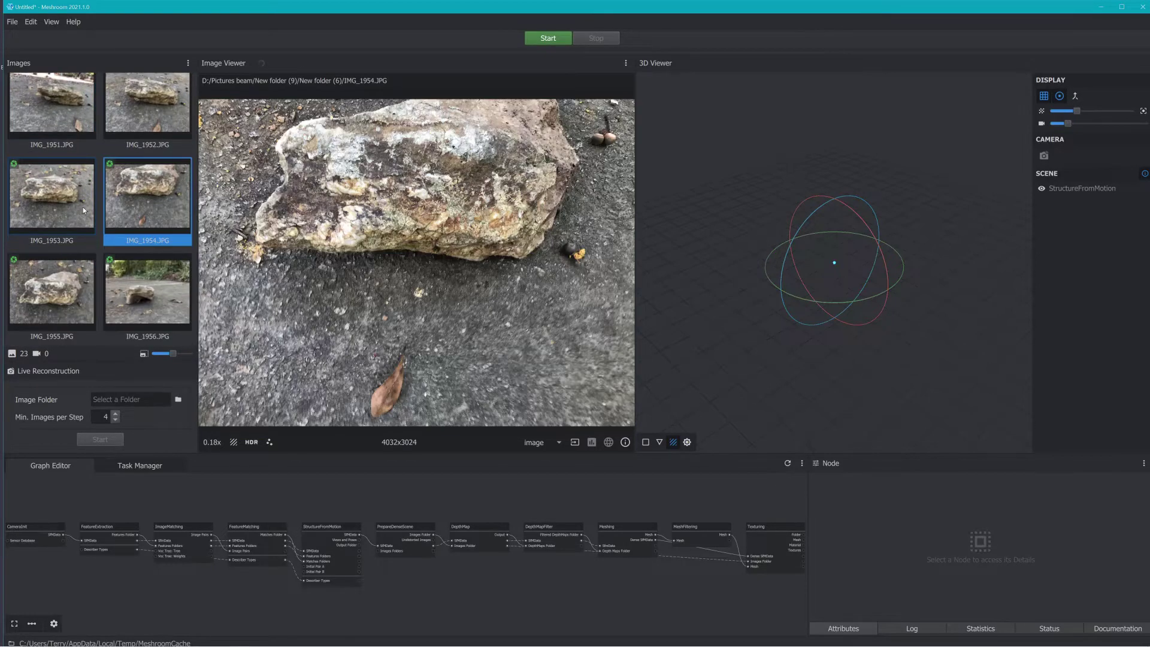
right_click(118, 207)
click(153, 226)
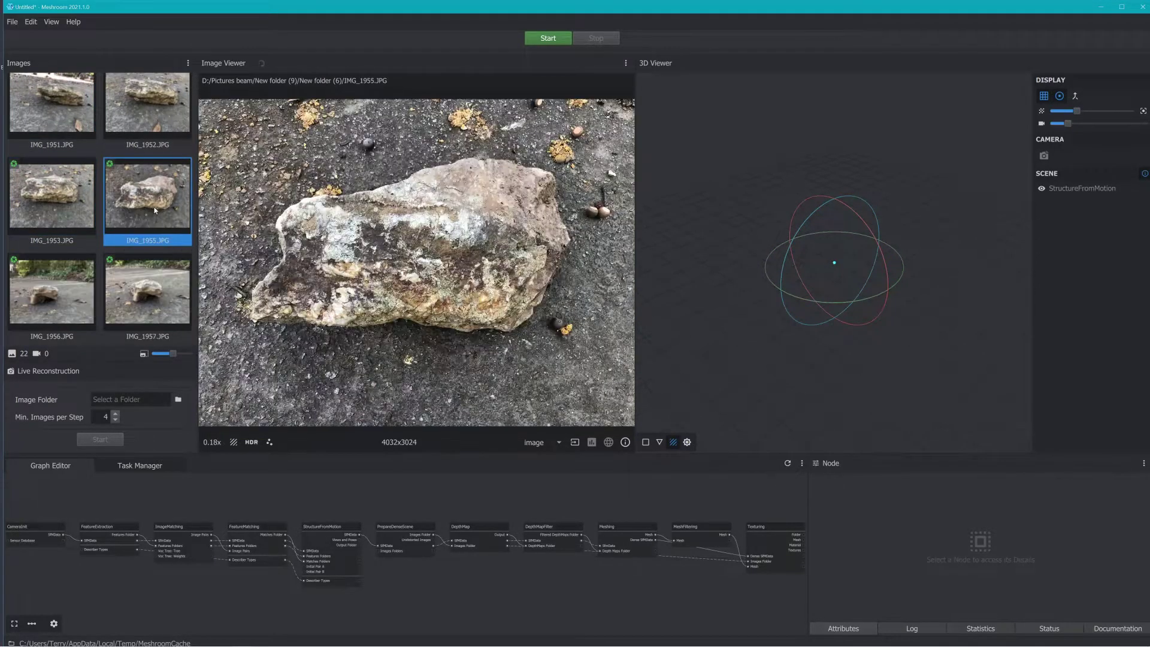
Compare the low-angle rock photos IMG_1956 and IMG_1957 by switching back and forth between them.
key(Right)
key(Right)
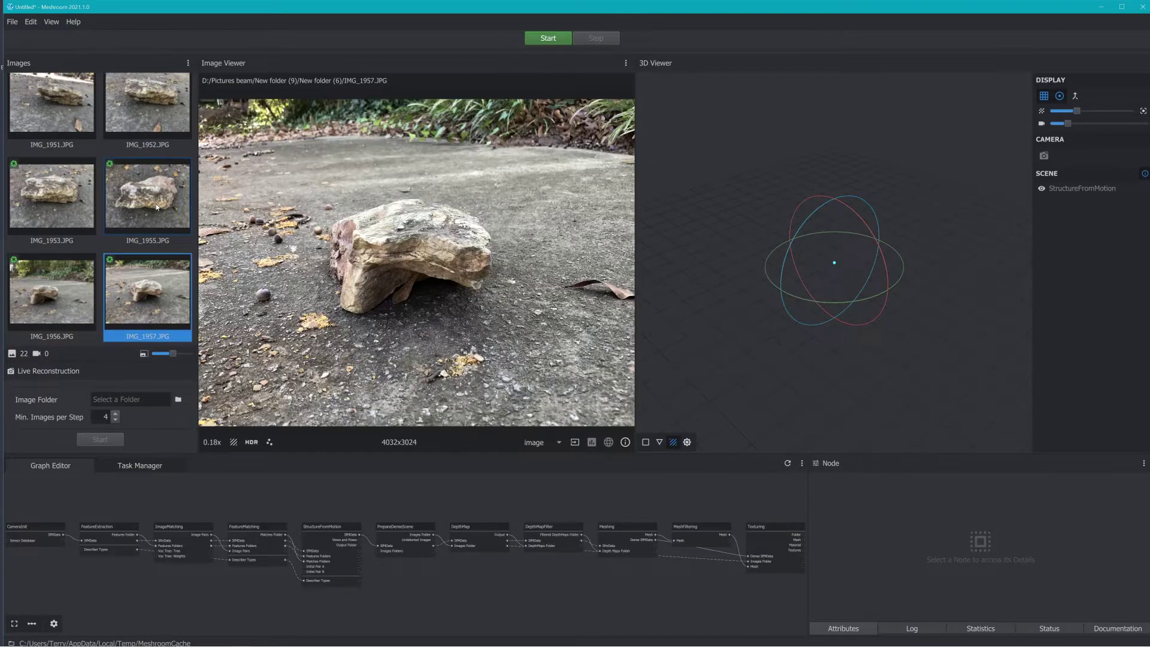
key(Left)
key(Right)
key(Left)
key(Right)
key(Left)
key(Right)
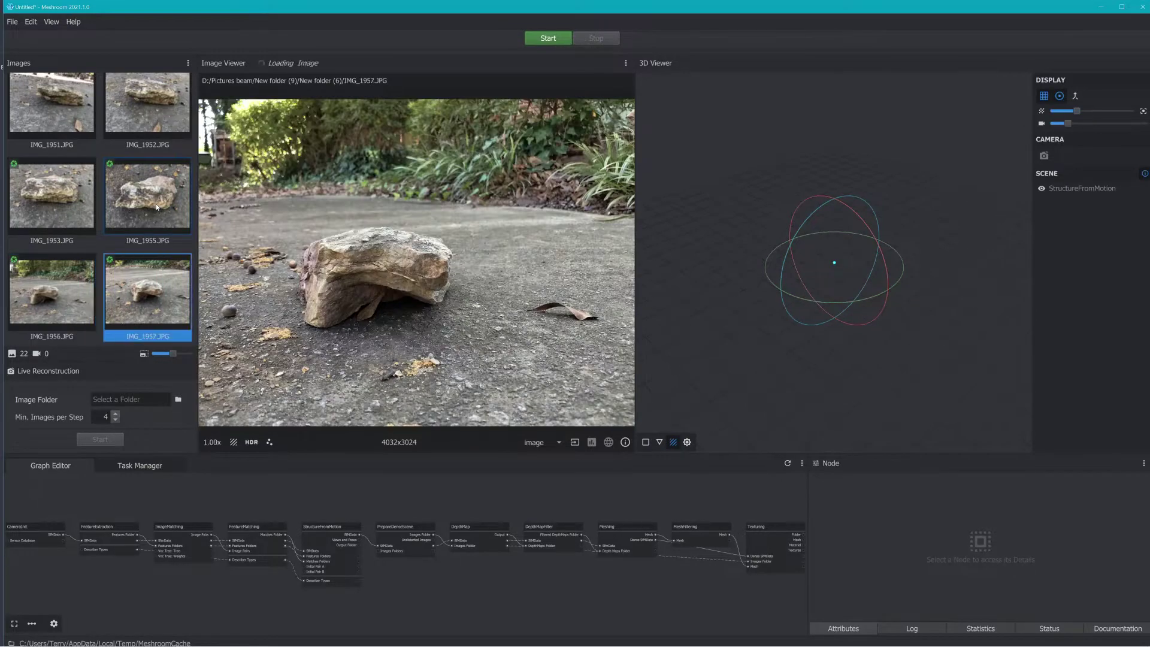
key(Left)
key(Right)
Review the remaining rock photos from IMG_1958 through IMG_1963.
key(Right)
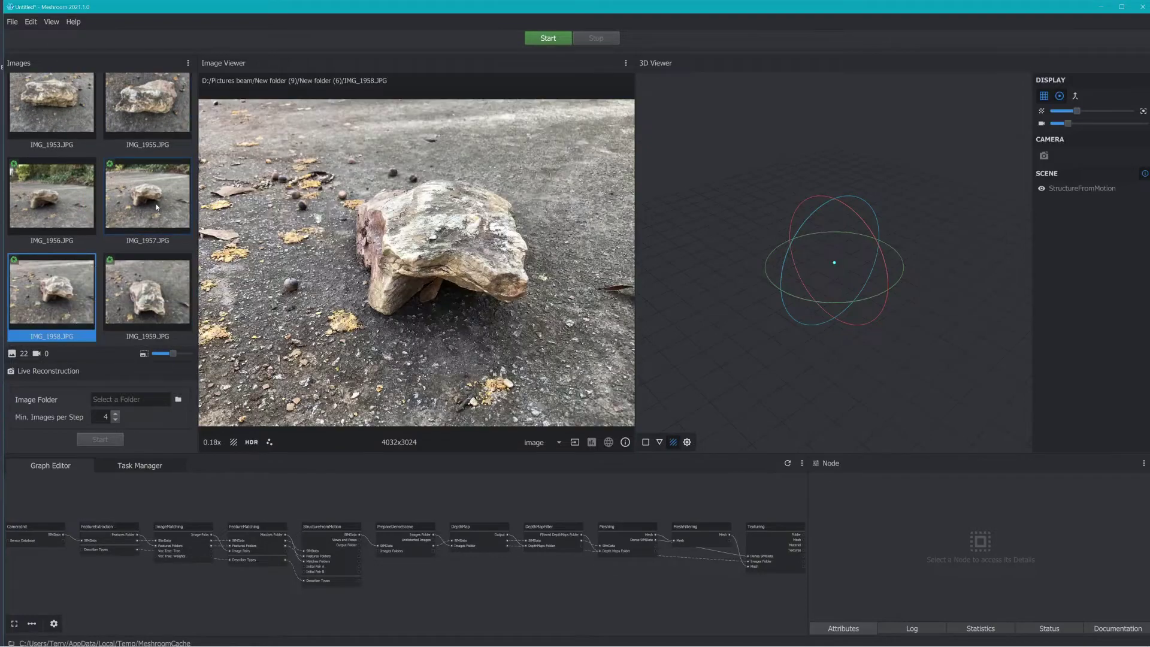
key(Right)
key(Right)
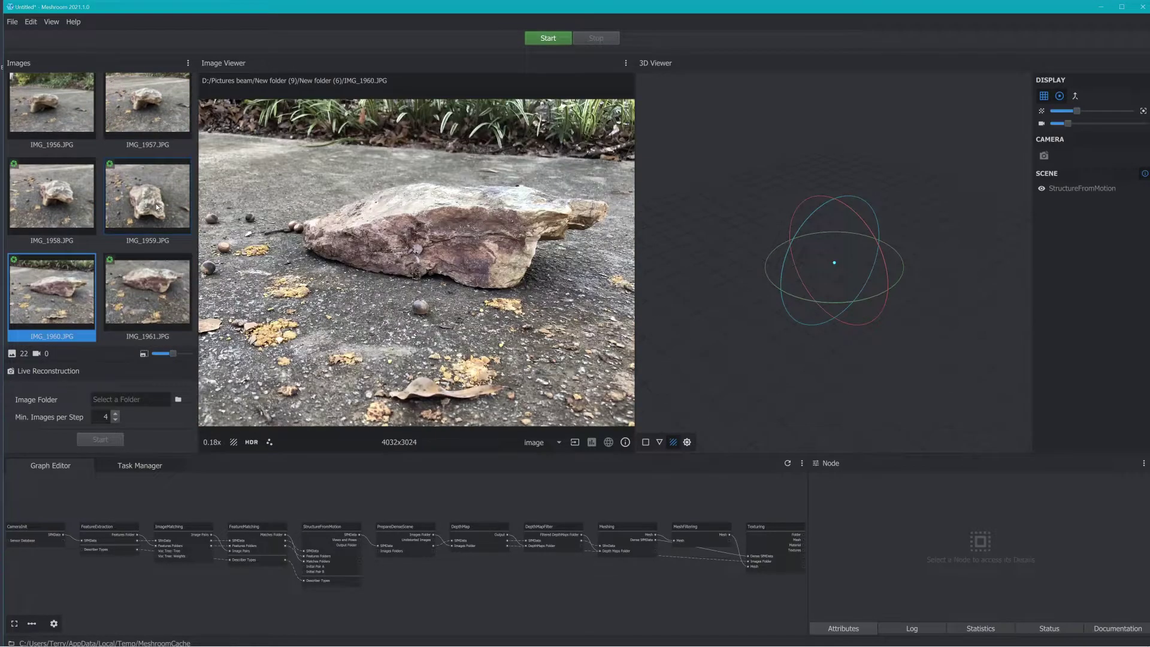
key(Right)
key(Right)
key(Right)
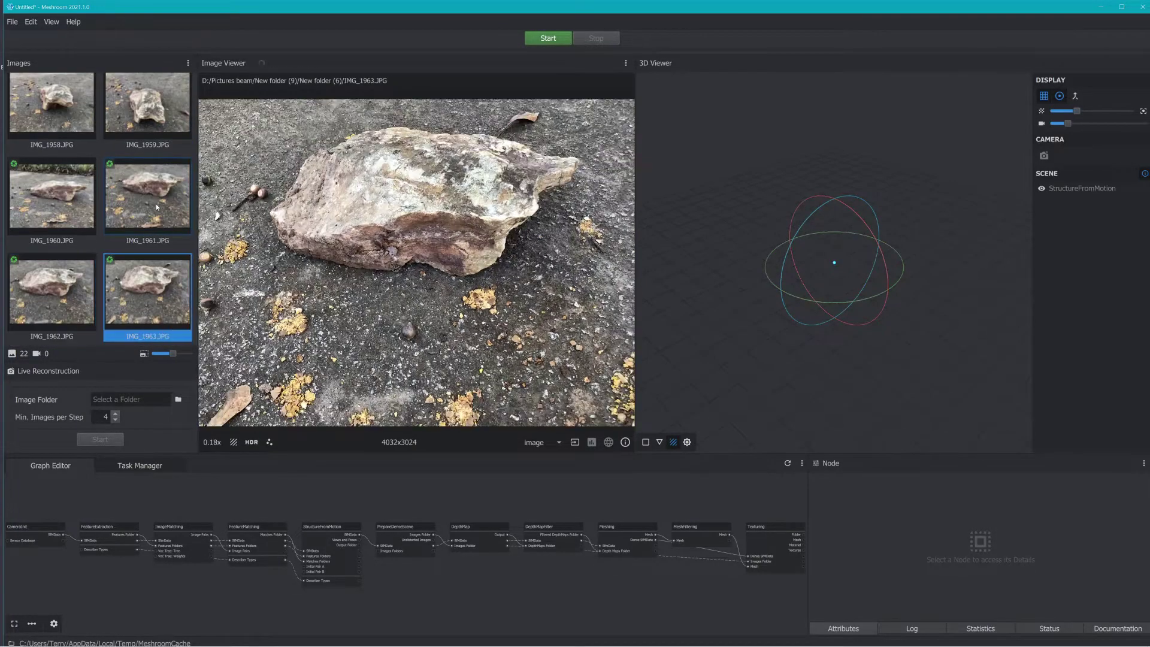
key(Left)
key(Right)
Disable Force CPU Extraction in the attributes of the FeatureExtraction node.
click(100, 523)
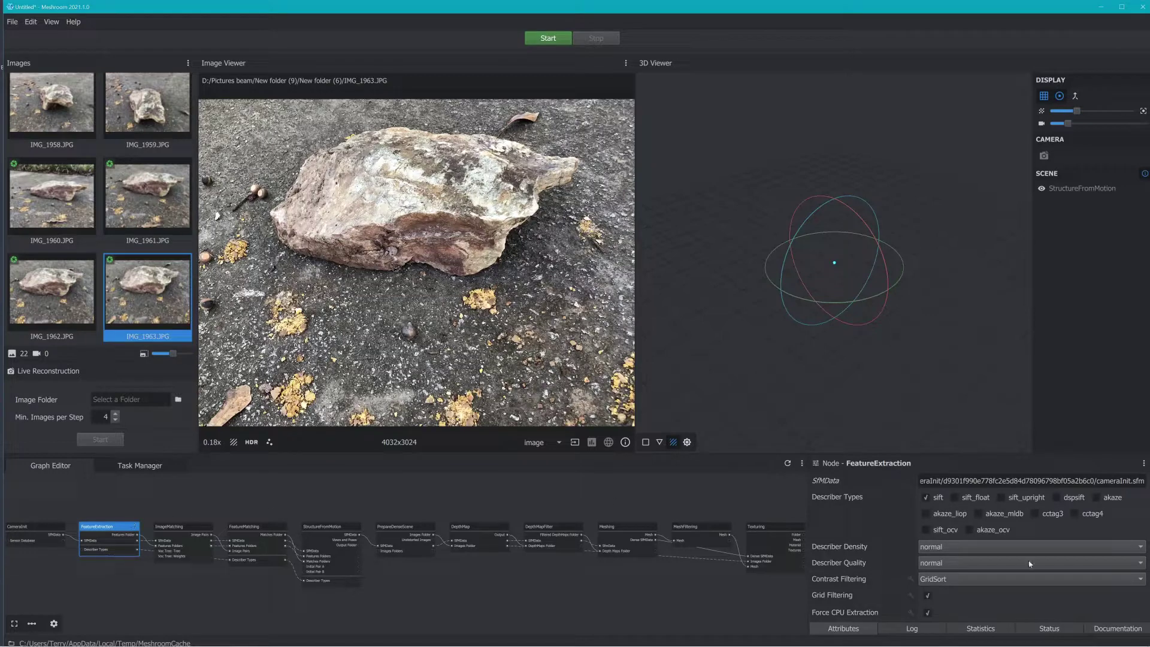
scroll(1061, 584, down, 3)
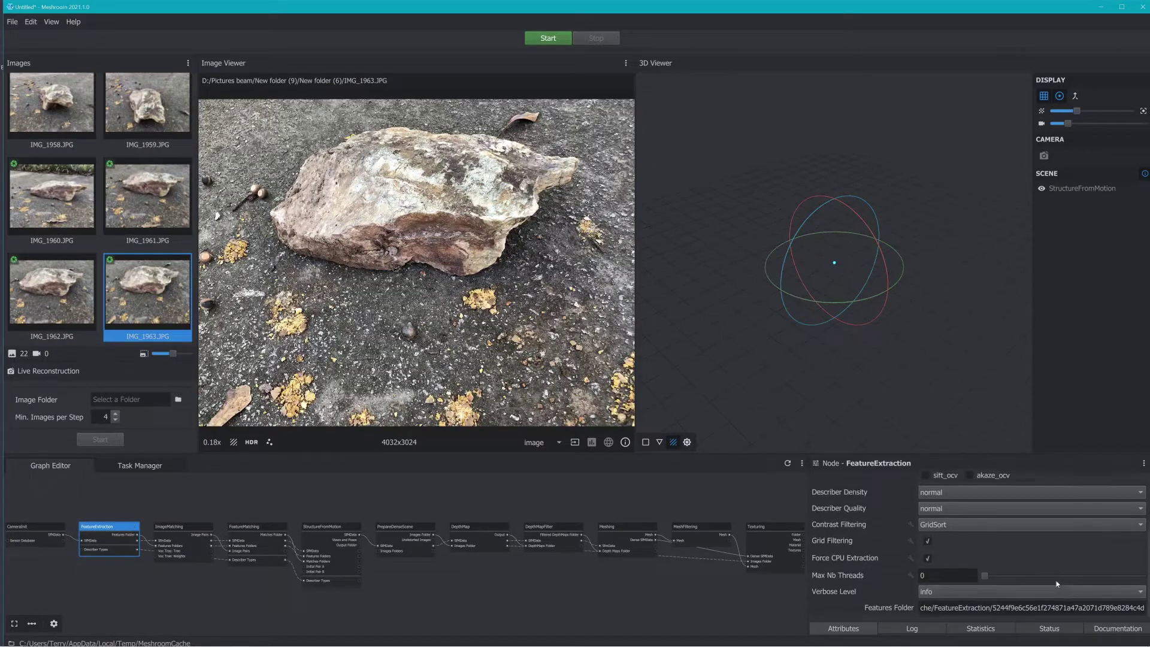
click(928, 564)
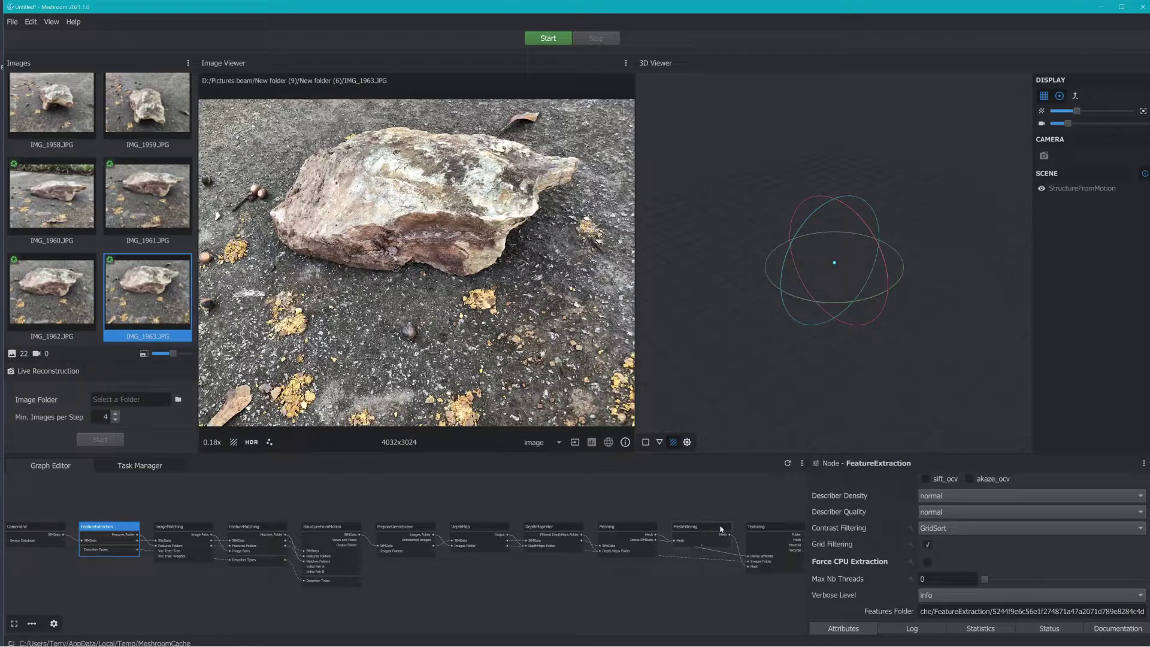
Set the Texture Side of the Texturing node to 16384.
click(768, 531)
click(957, 527)
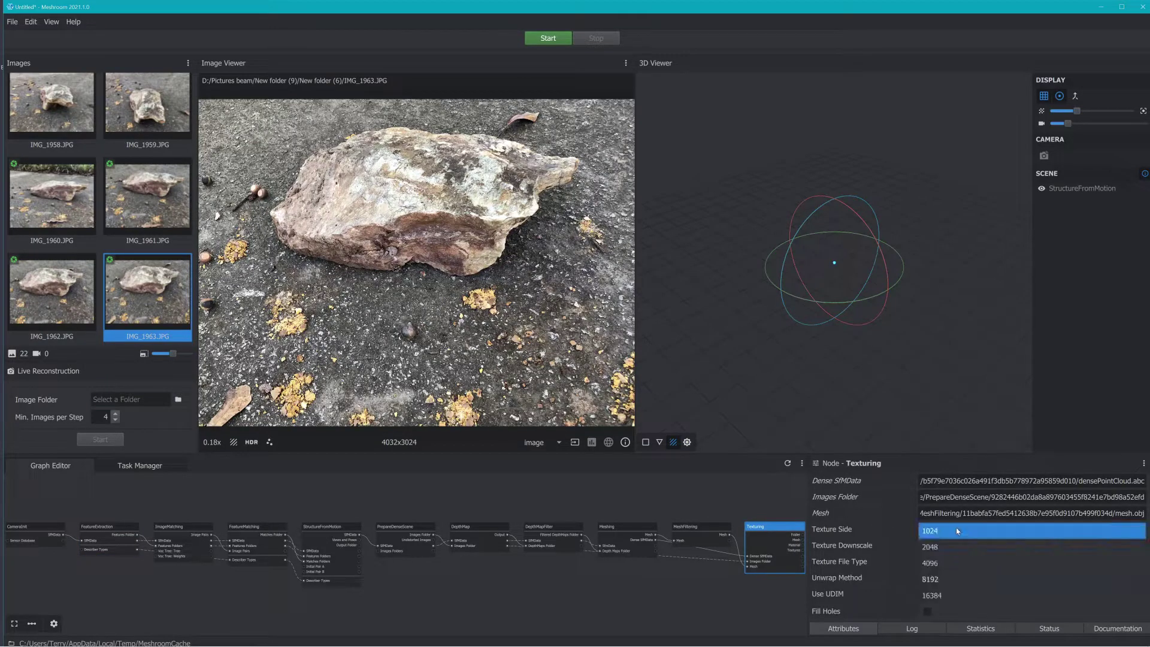
click(946, 596)
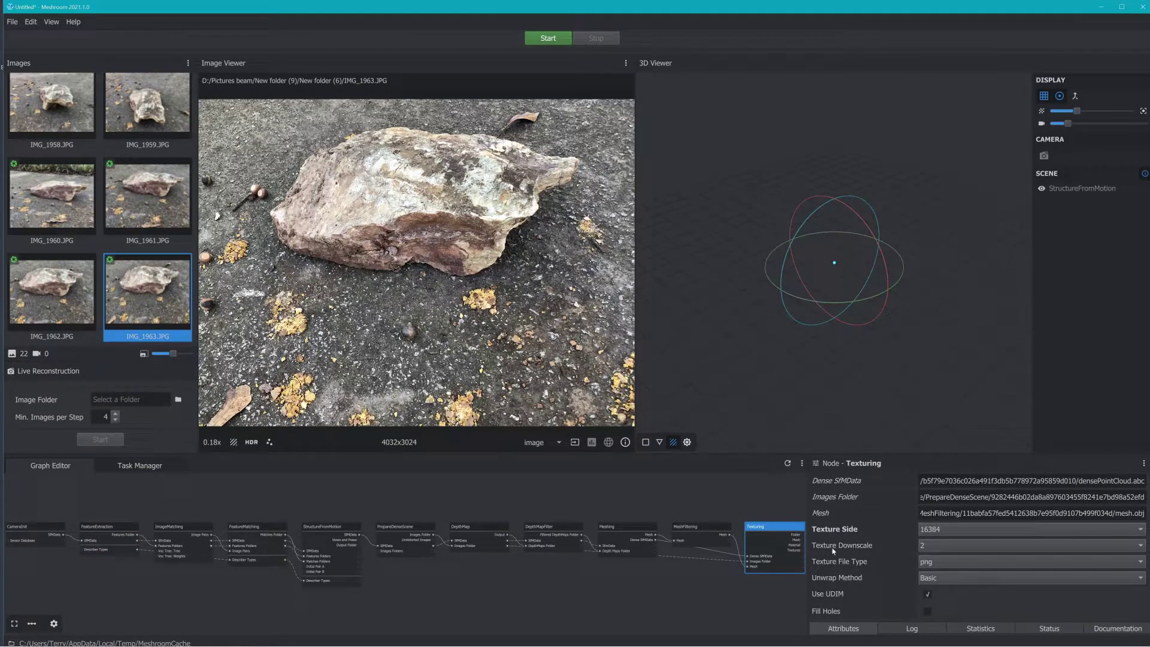
Try a Texture Downscale of 1 on the Texturing node before restoring it to 2.
click(936, 550)
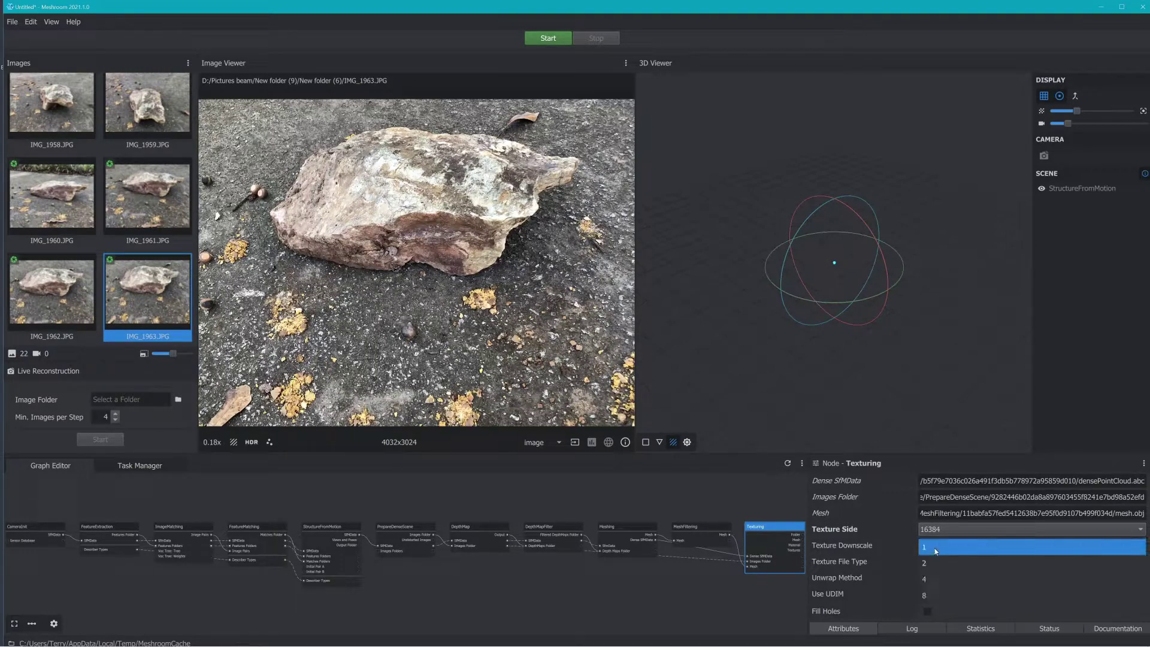
click(936, 548)
click(938, 547)
click(934, 562)
click(955, 532)
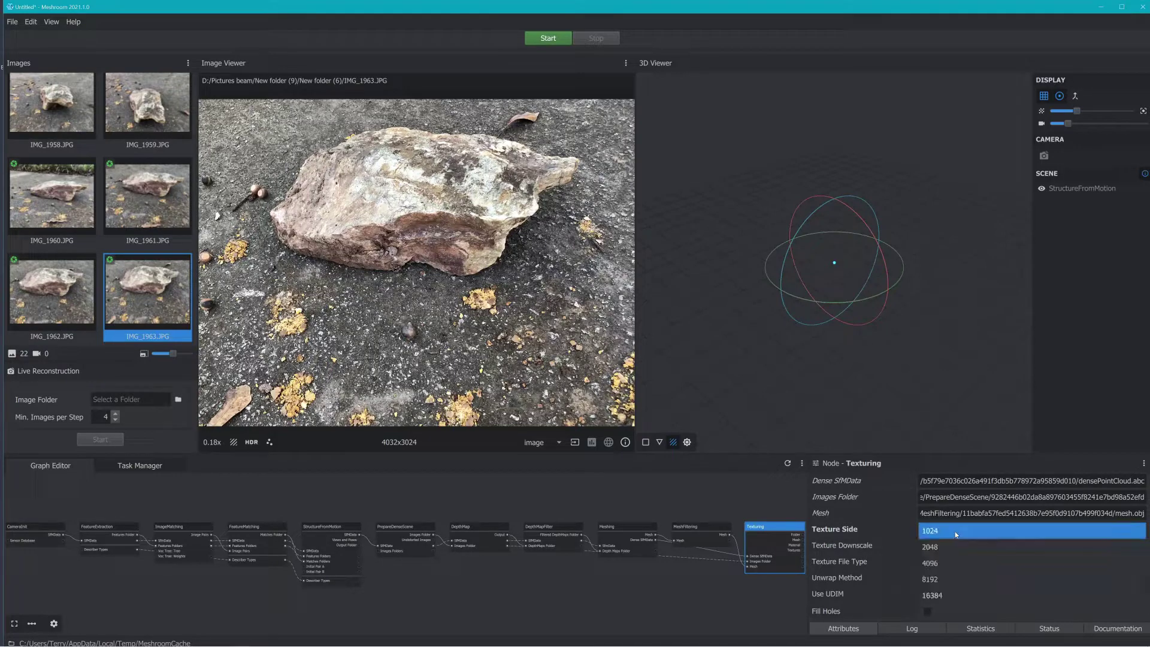
click(940, 594)
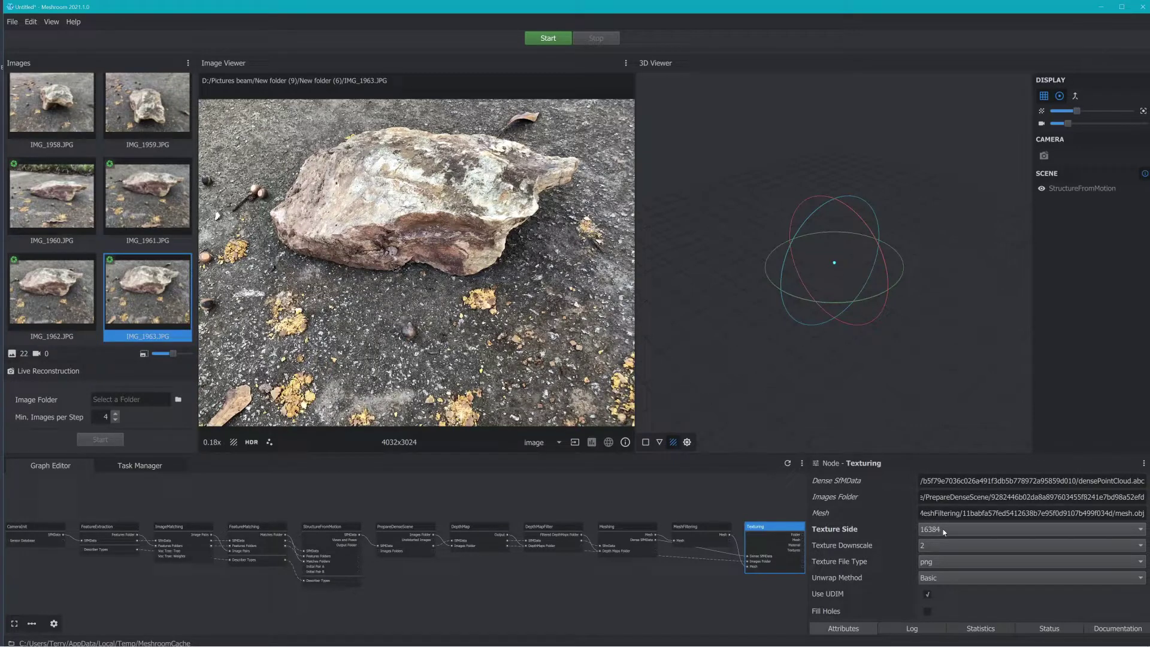
Save the project as "nice rock rock2" in the Documents folder and start computing the reconstruction.
click(550, 38)
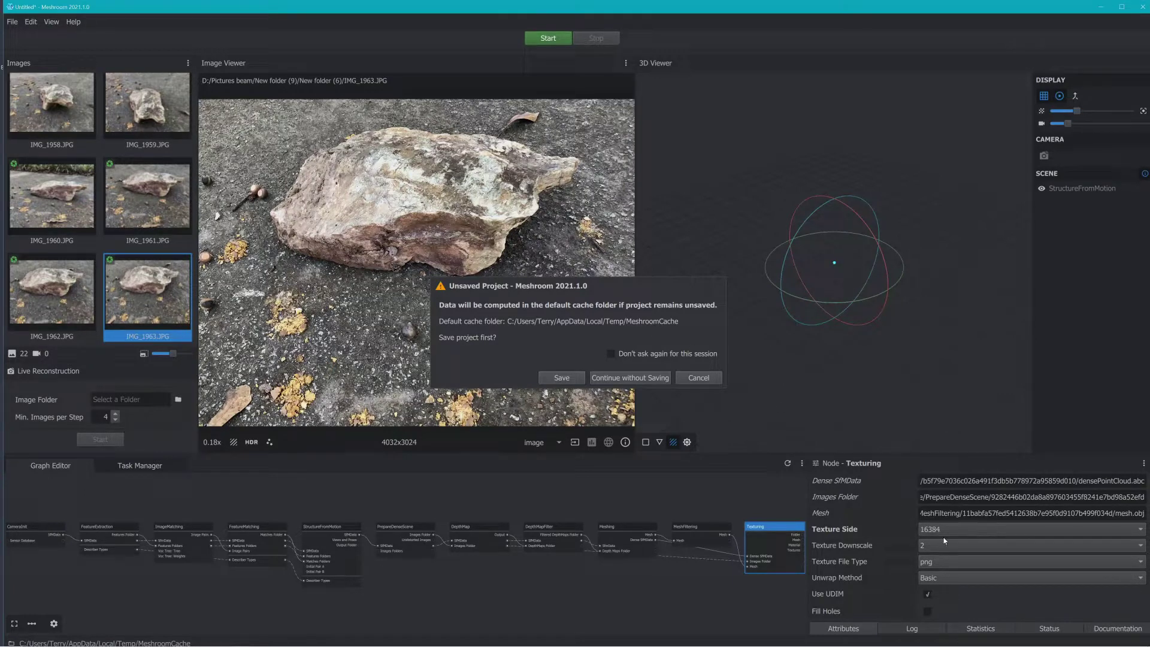
click(565, 381)
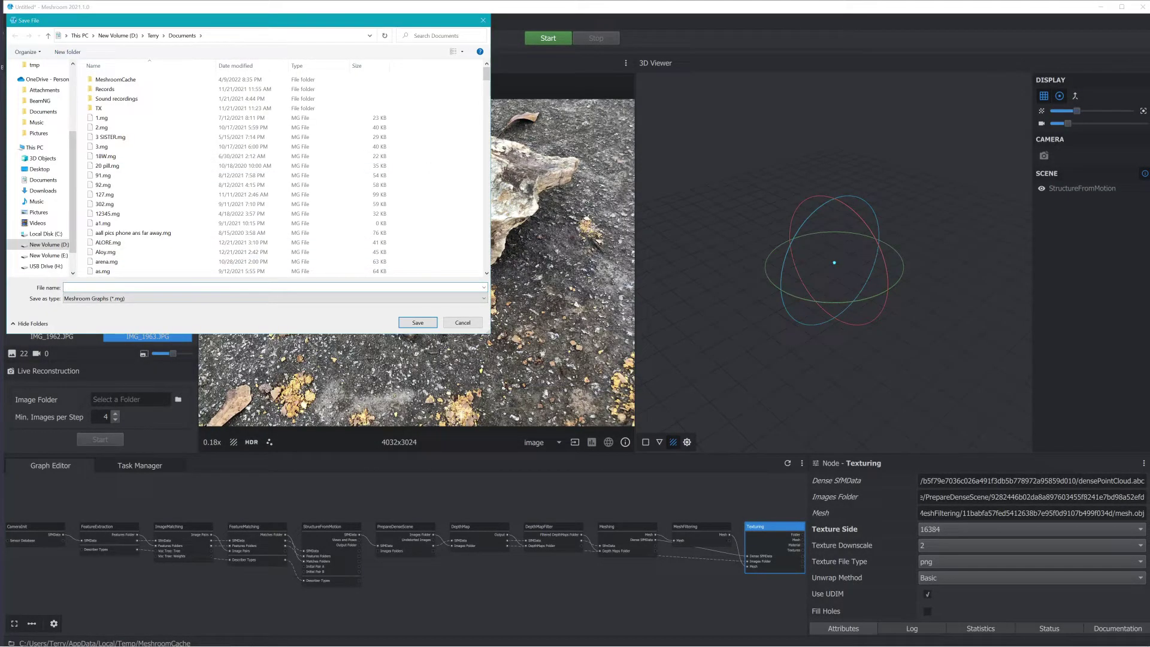
text(nice rock rock2)
click(414, 324)
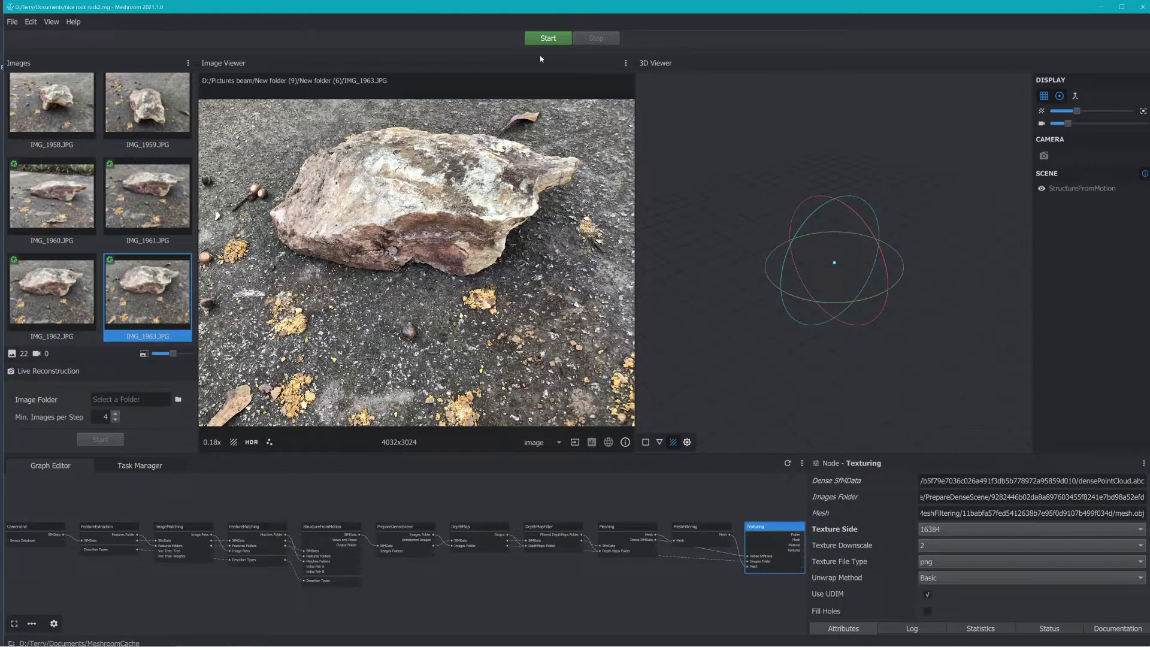
click(546, 38)
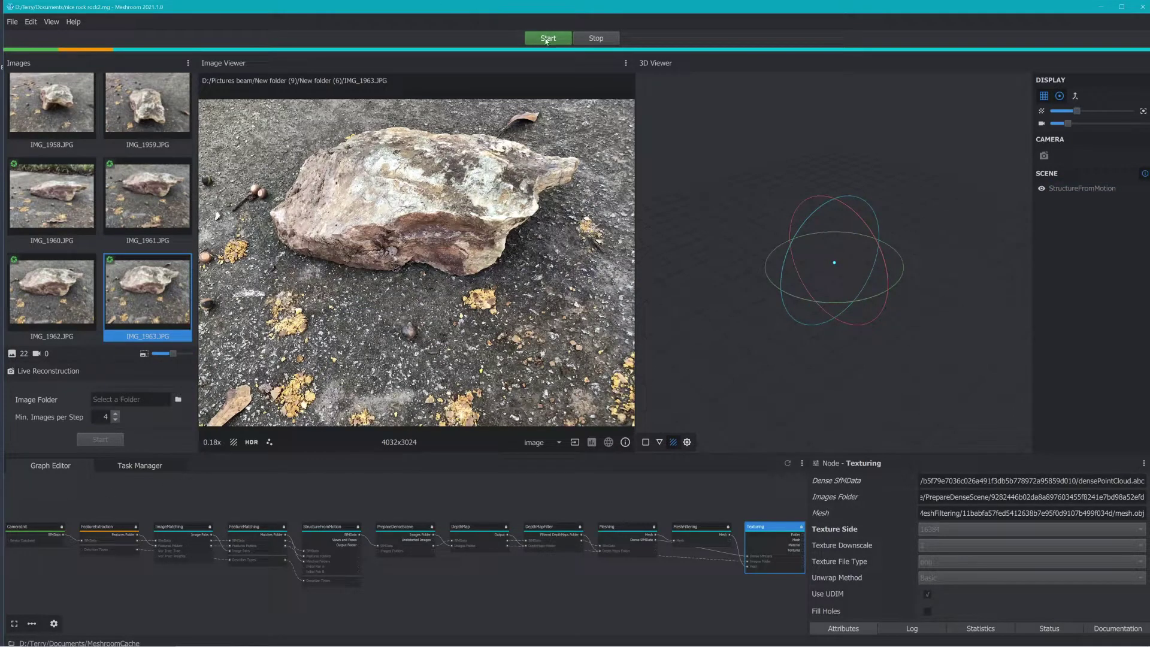
Examine the progress of the pipeline nodes across the graph, from FeatureExtraction through Texturing and back to FeatureMatching.
scroll(321, 520, up, 5)
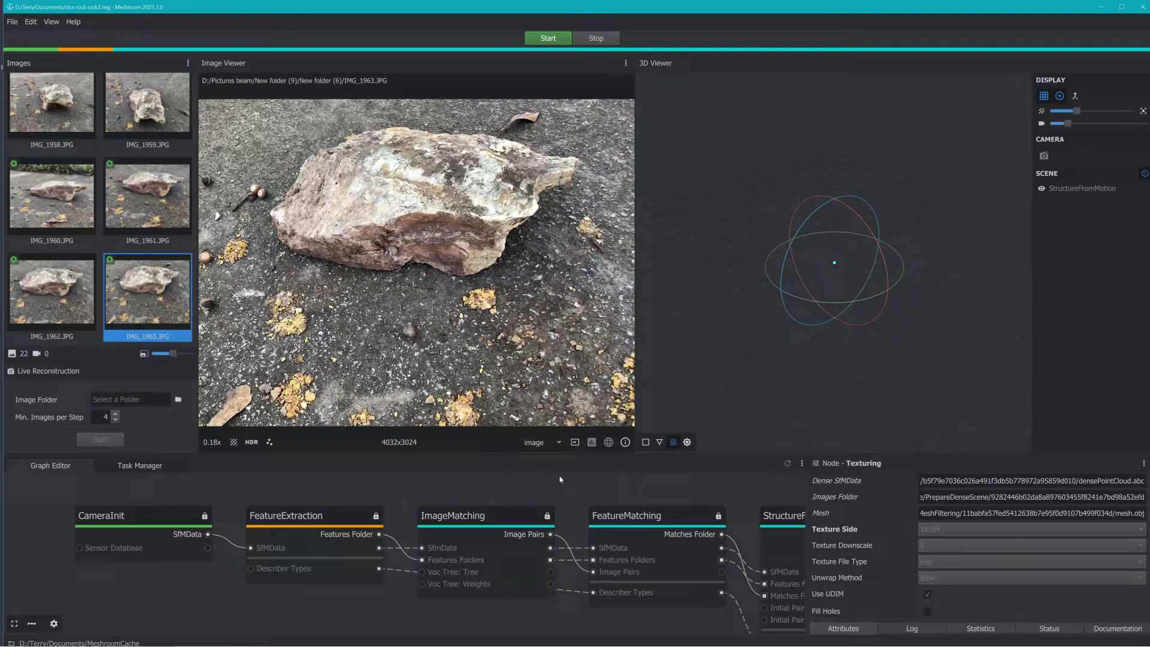
middle_drag(590, 464, 398, 507)
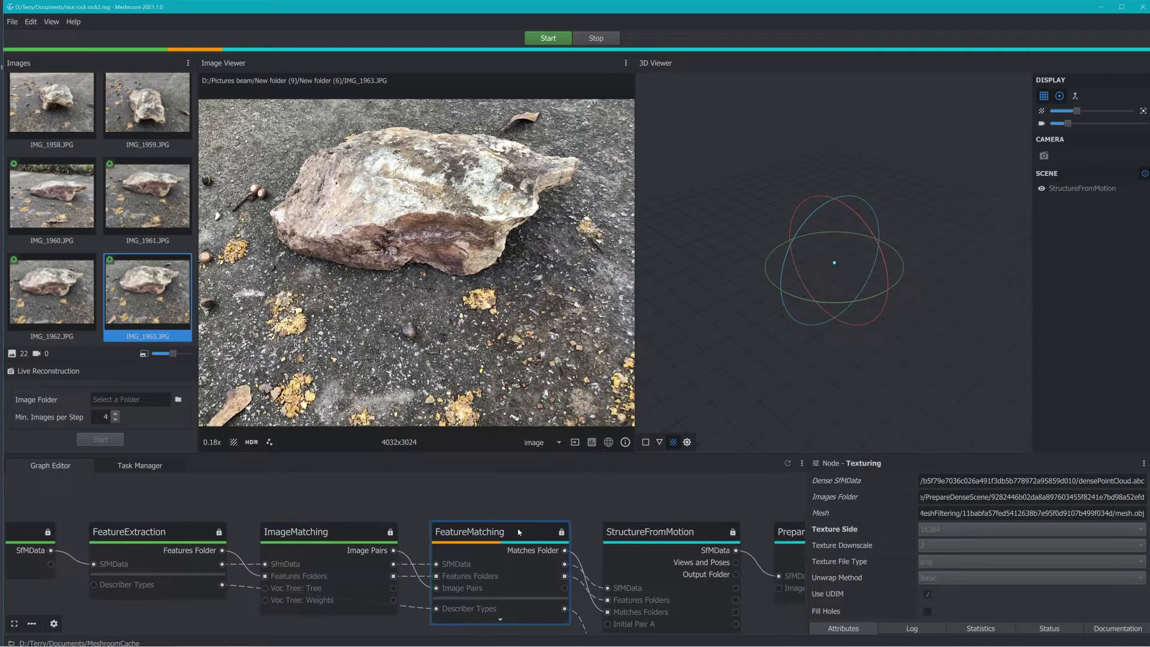
middle_drag(590, 496, 407, 503)
mouse_move(490, 502)
middle_down()
mouse_move(227, 502)
mouse_move(258, 502)
middle_up()
middle_drag(599, 503, 470, 504)
middle_drag(767, 503, 367, 495)
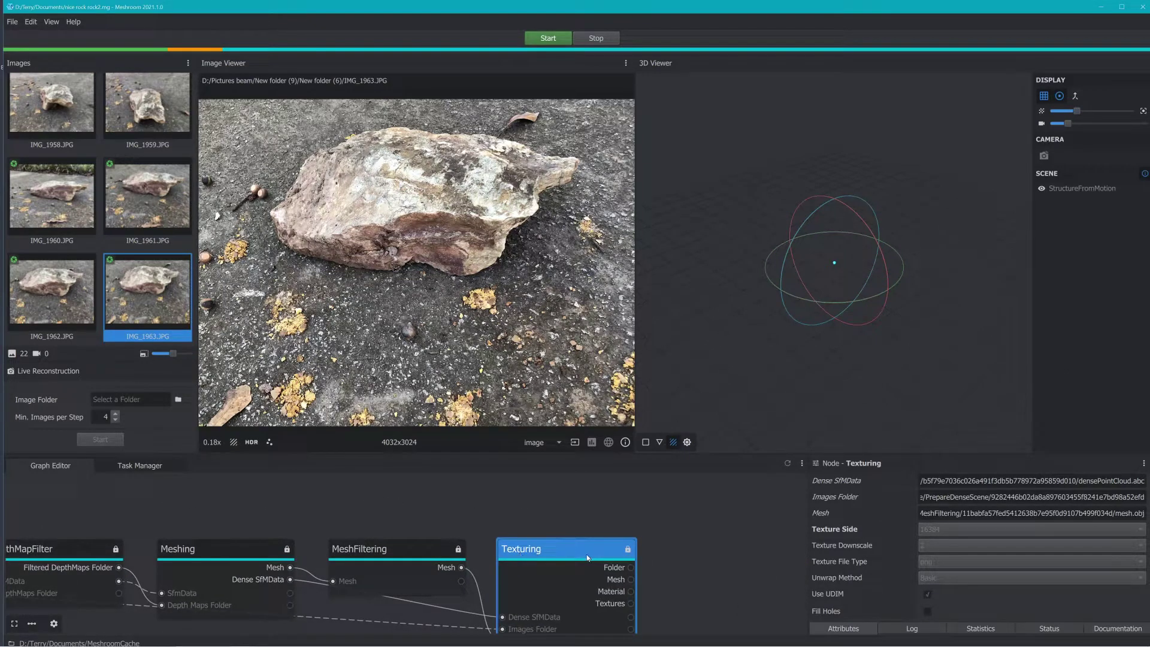
middle_drag(346, 501, 653, 472)
middle_drag(408, 502, 634, 508)
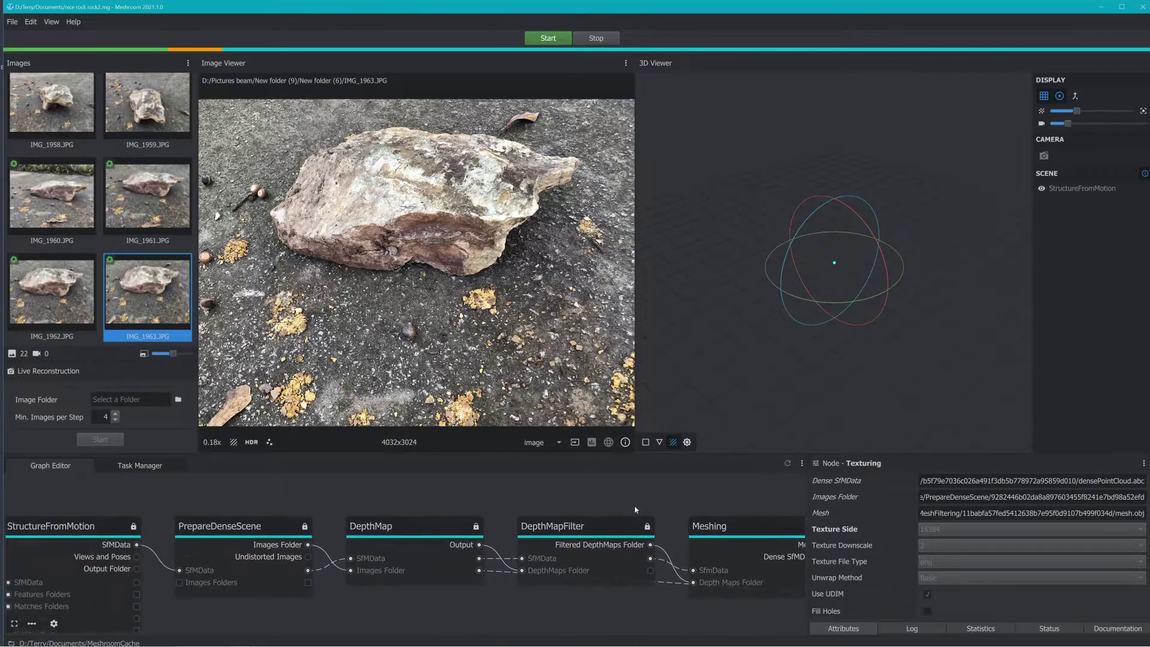
middle_drag(479, 502, 632, 501)
middle_drag(528, 503, 629, 496)
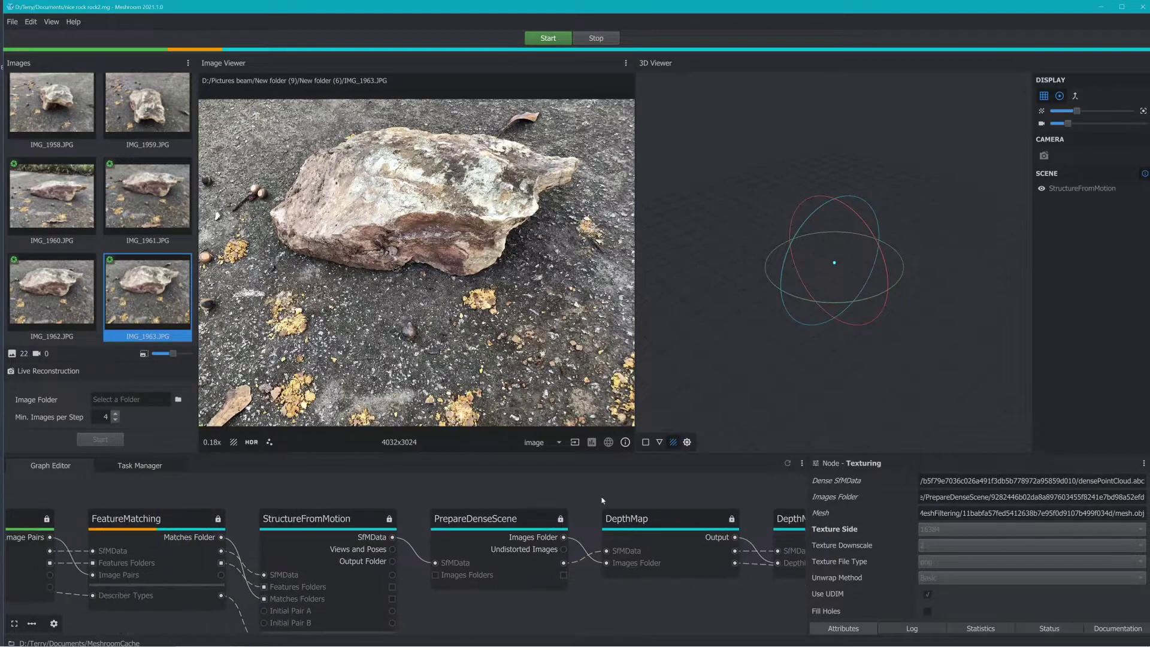
Inspect the log and the CPU statistics of the FeatureMatching node while it computes.
click(138, 519)
click(486, 518)
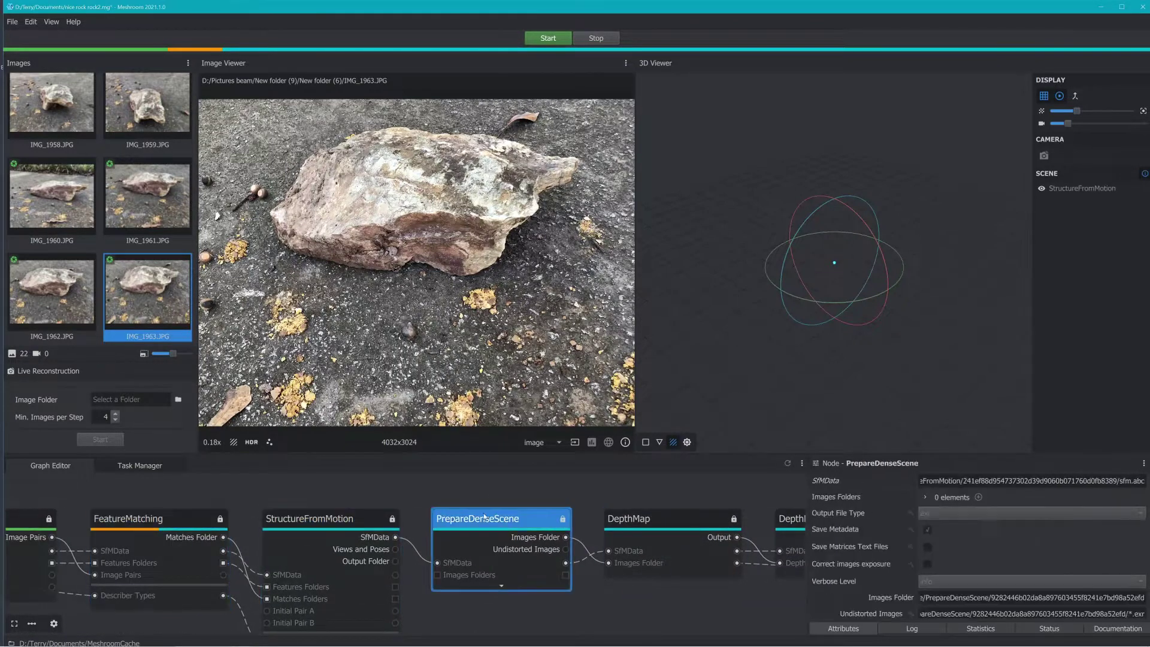
click(647, 521)
click(912, 629)
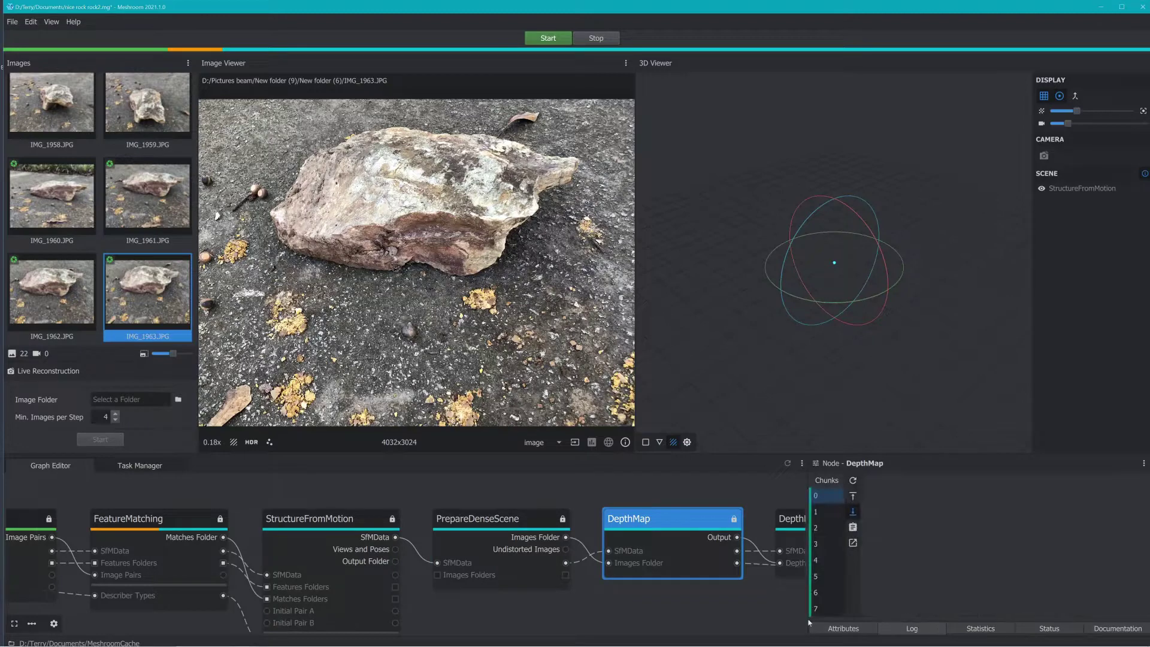
click(139, 516)
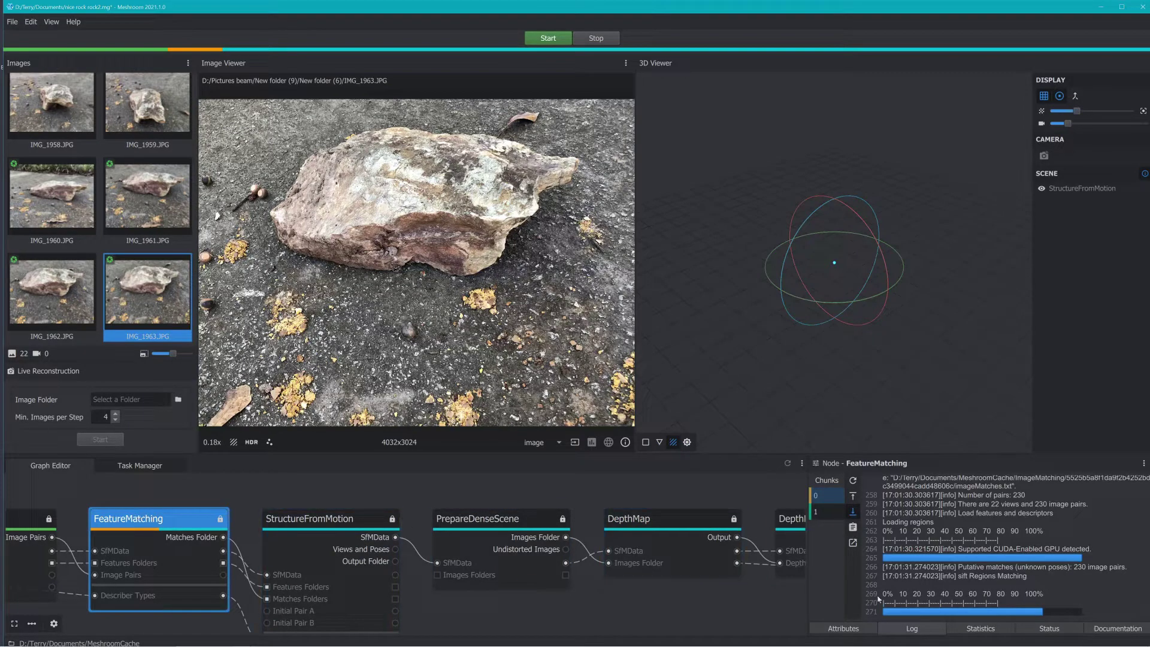
click(997, 633)
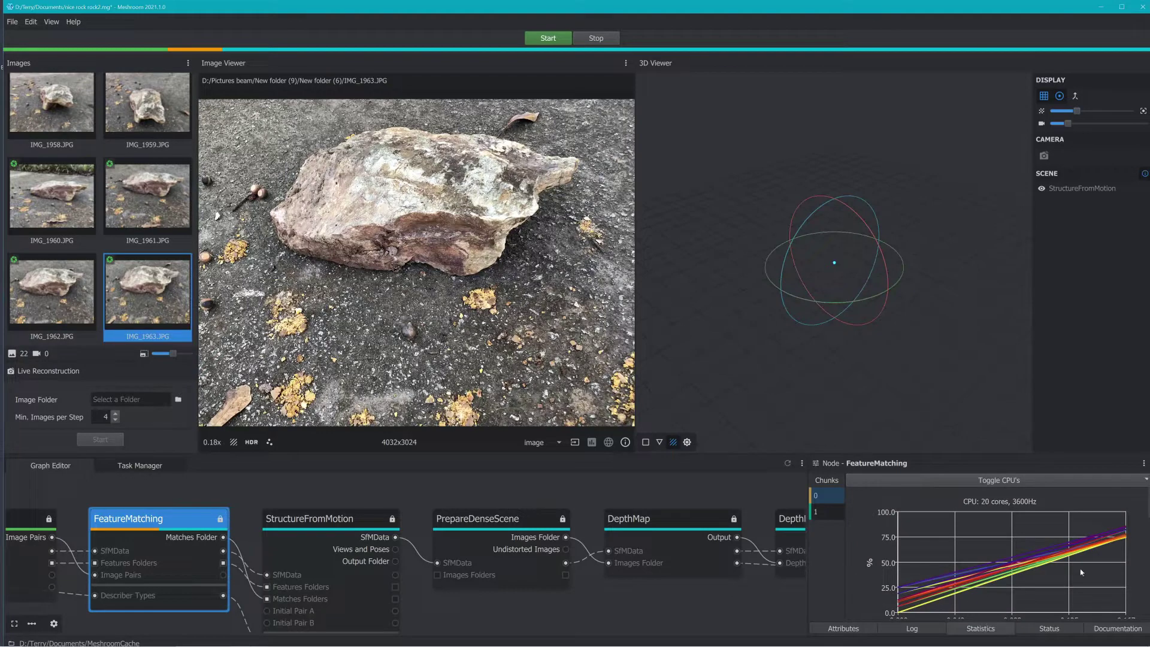
Examine the statistics of the pipeline nodes around StructureFromMotion and PrepareDenseScene, going back to CameraInit at the graph's start.
click(324, 521)
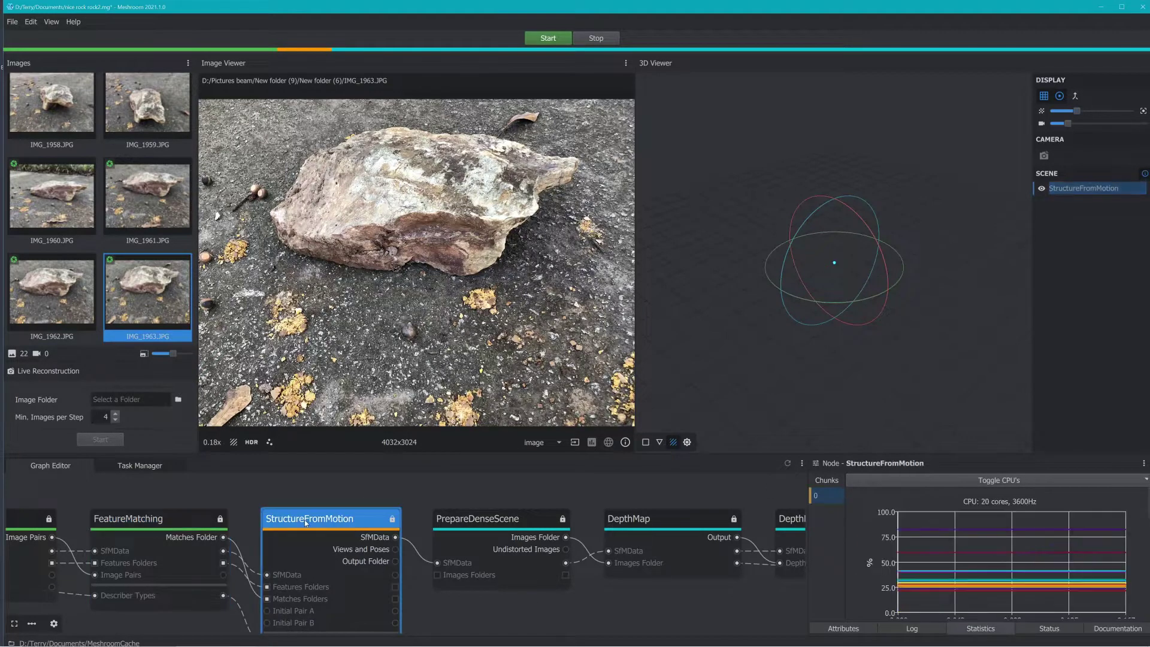
click(478, 519)
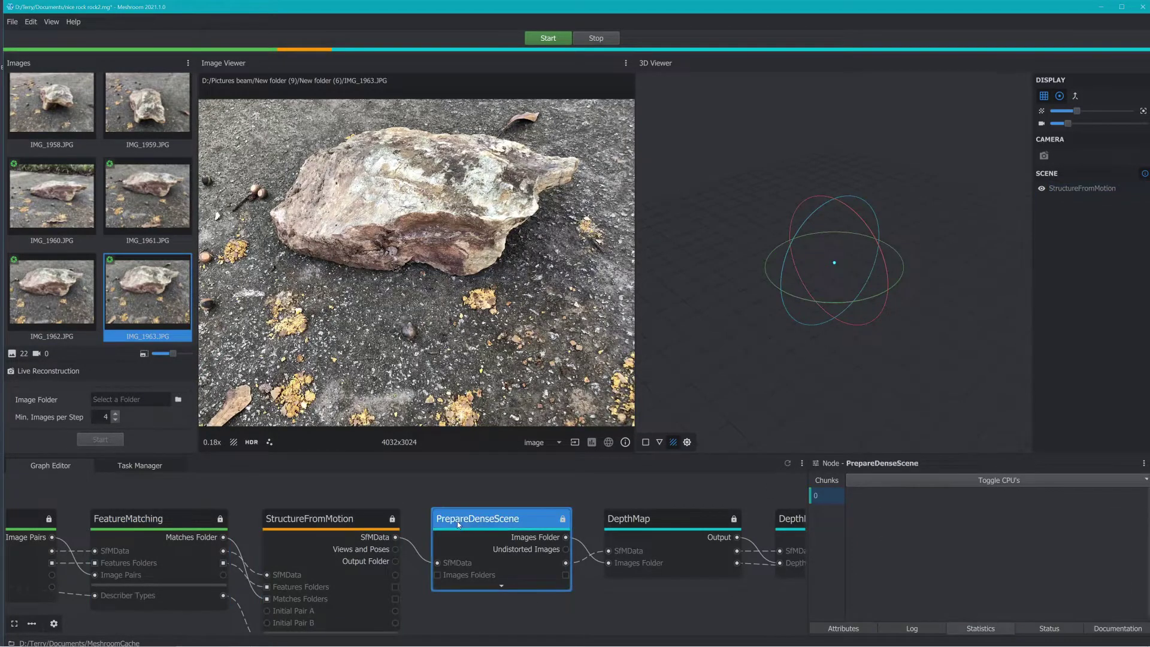
click(173, 520)
scroll(175, 523, down, 1)
scroll(174, 523, down, 1)
middle_drag(174, 523, 391, 525)
click(120, 523)
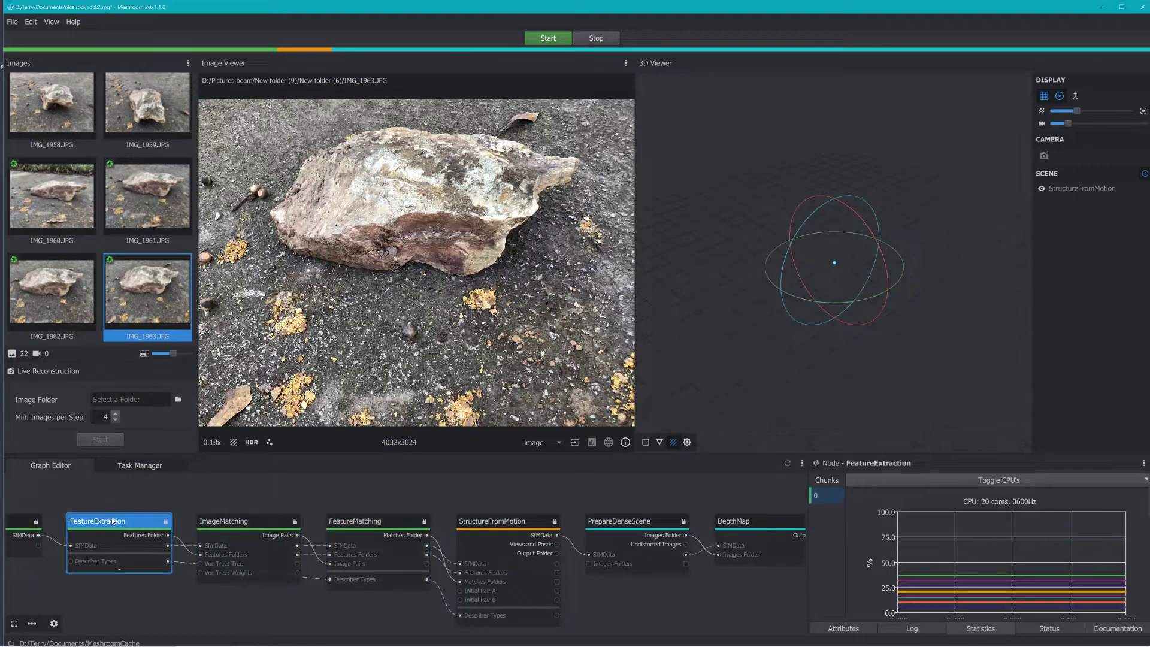
click(215, 523)
middle_drag(151, 525, 485, 529)
click(316, 533)
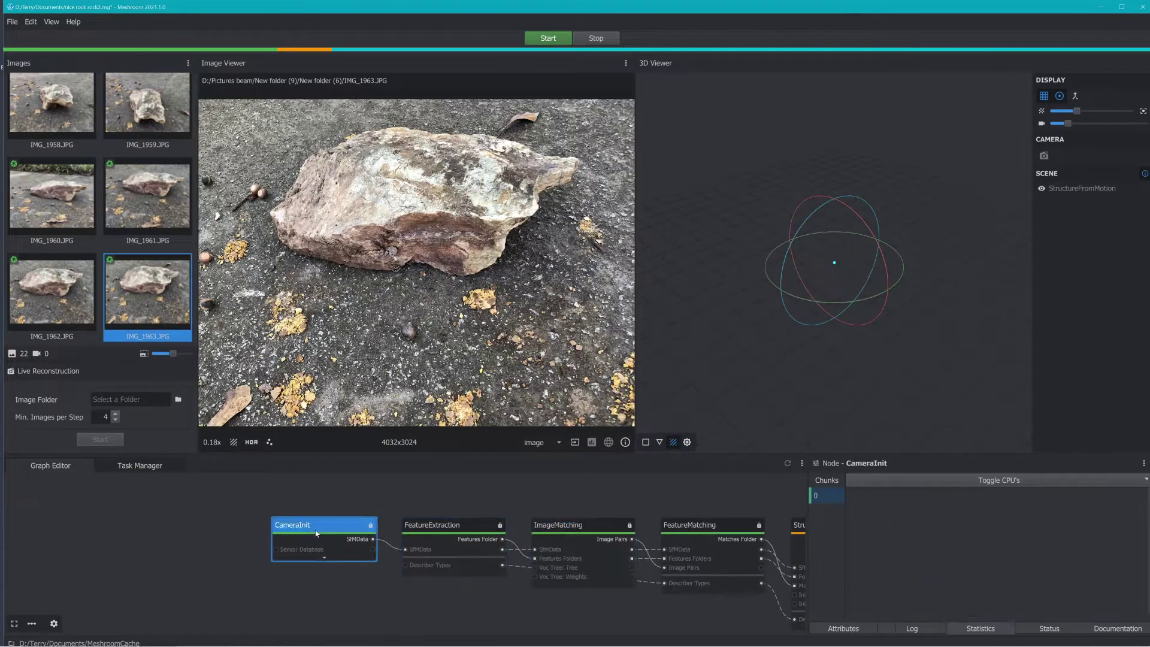
Examine the statistics of the remaining pipeline nodes from StructureFromMotion through DepthMap and Meshing to MeshFiltering.
middle_drag(555, 538, 112, 532)
click(396, 522)
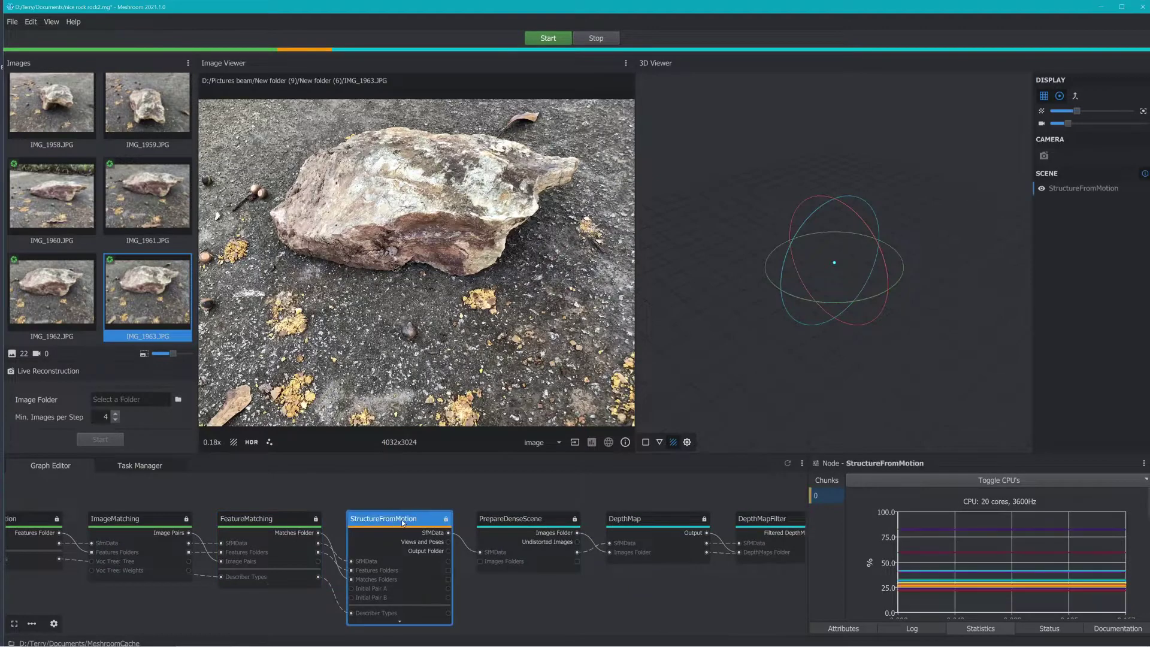
click(535, 523)
click(658, 524)
click(760, 526)
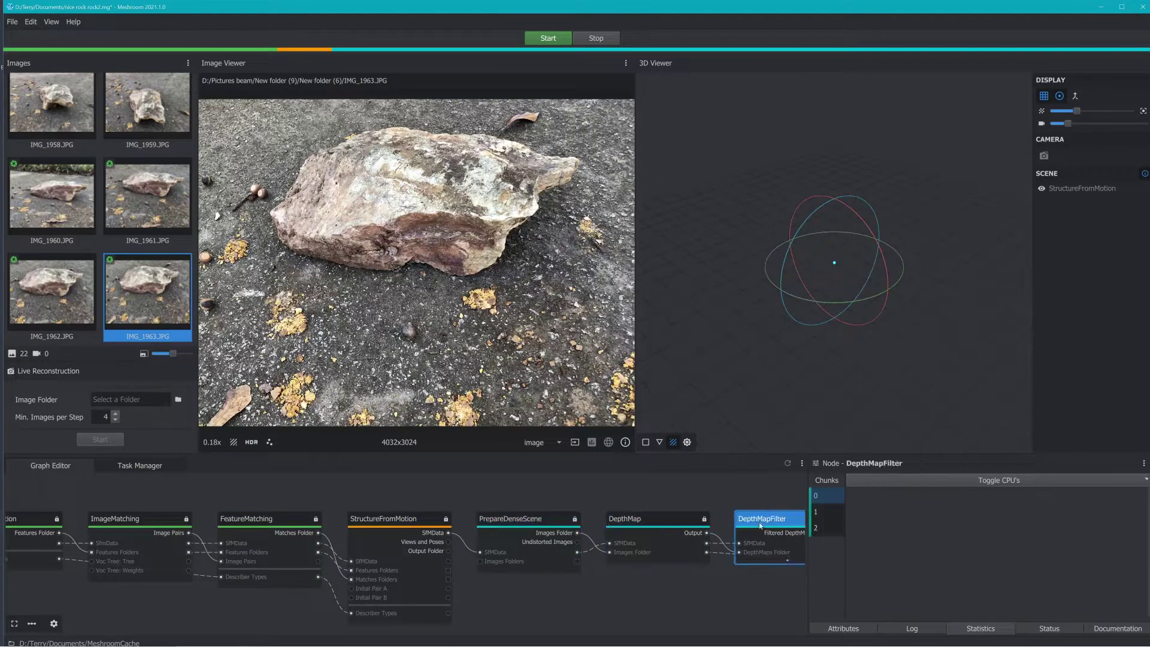
middle_drag(741, 527, 489, 541)
click(659, 532)
click(770, 532)
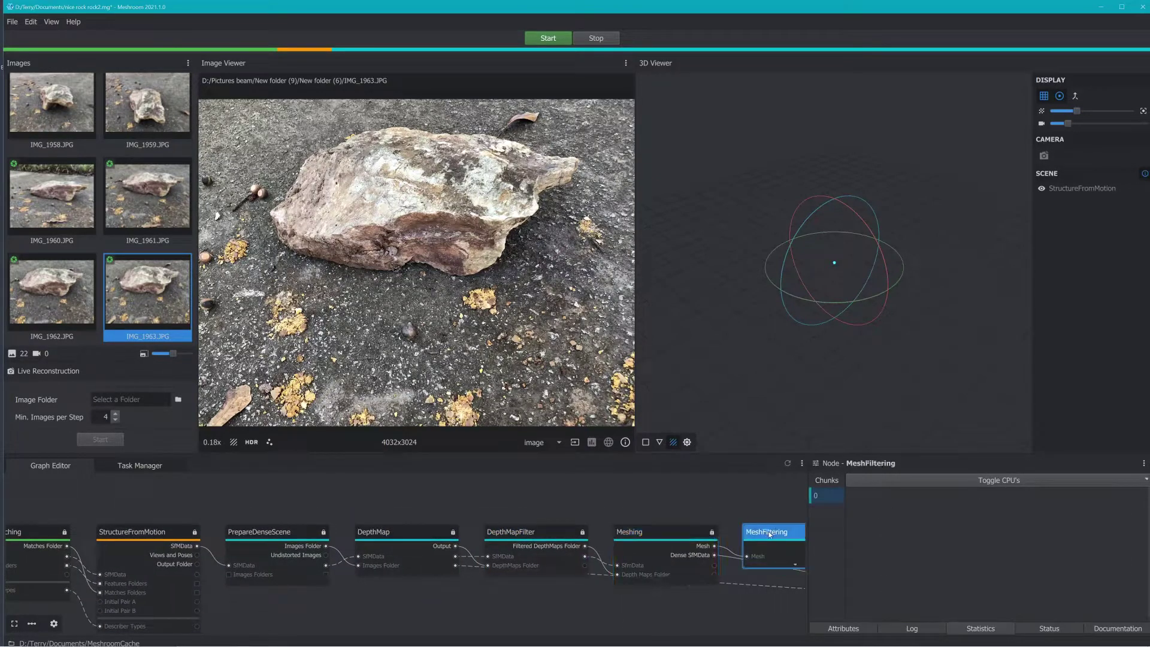
Inspect the statistics and attributes of the StructureFromMotion node.
click(137, 532)
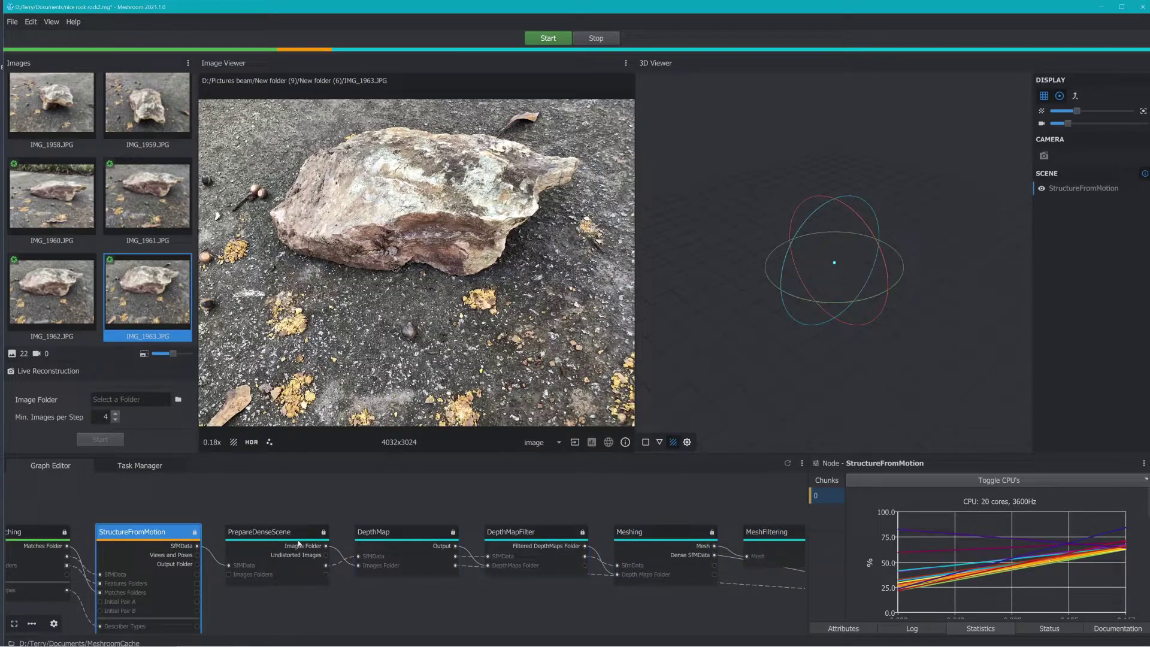
click(835, 628)
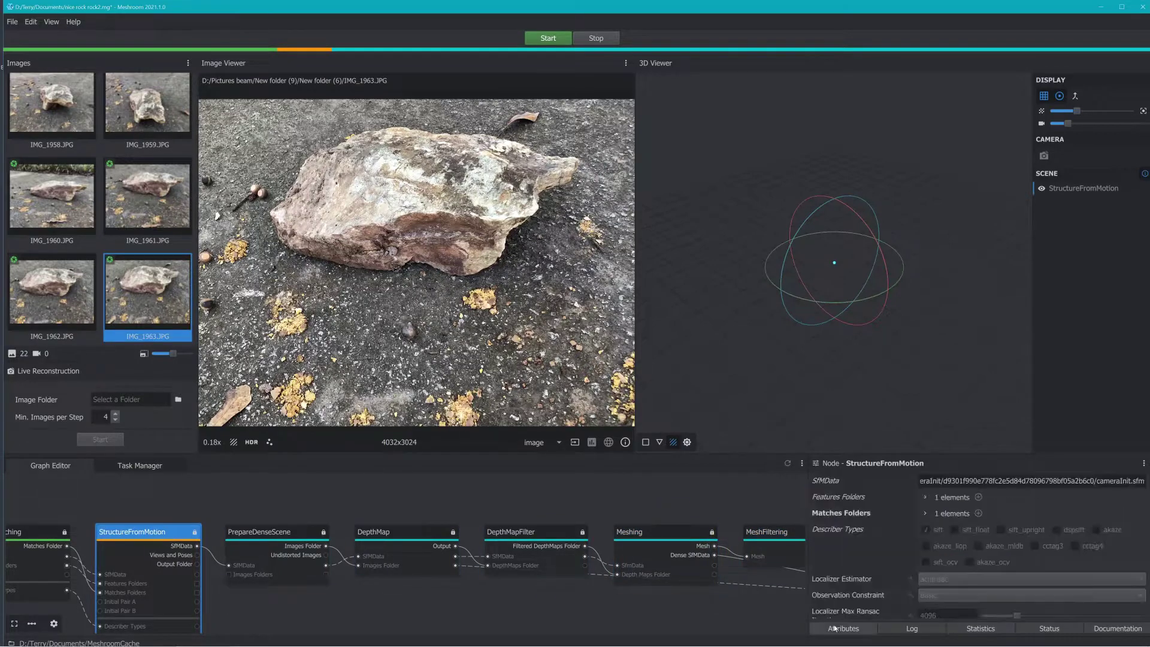
scroll(863, 600, down, 5)
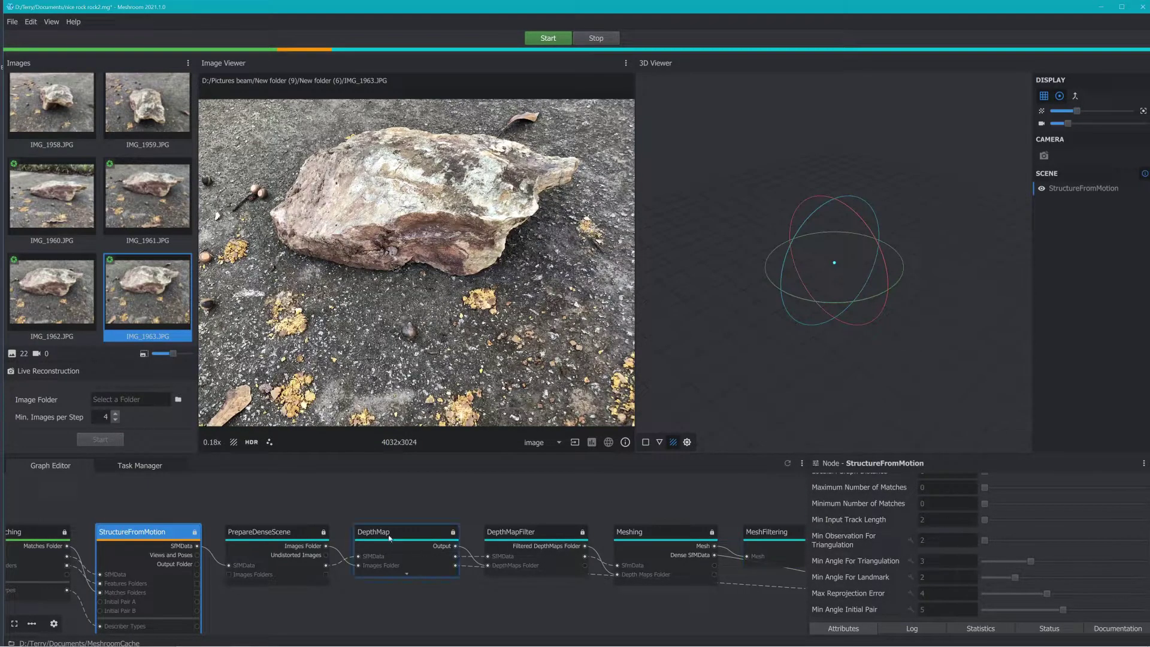
middle_drag(785, 520, 569, 507)
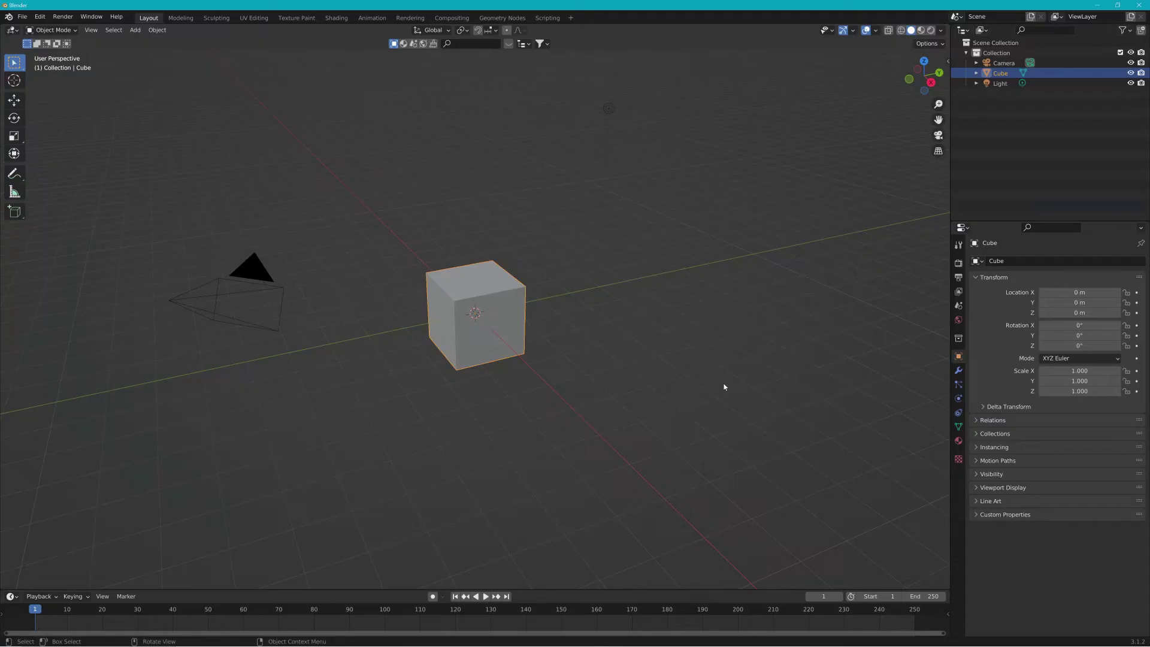
Switch to Blender and delete the default cube, light and camera from the scene.
key(Delete)
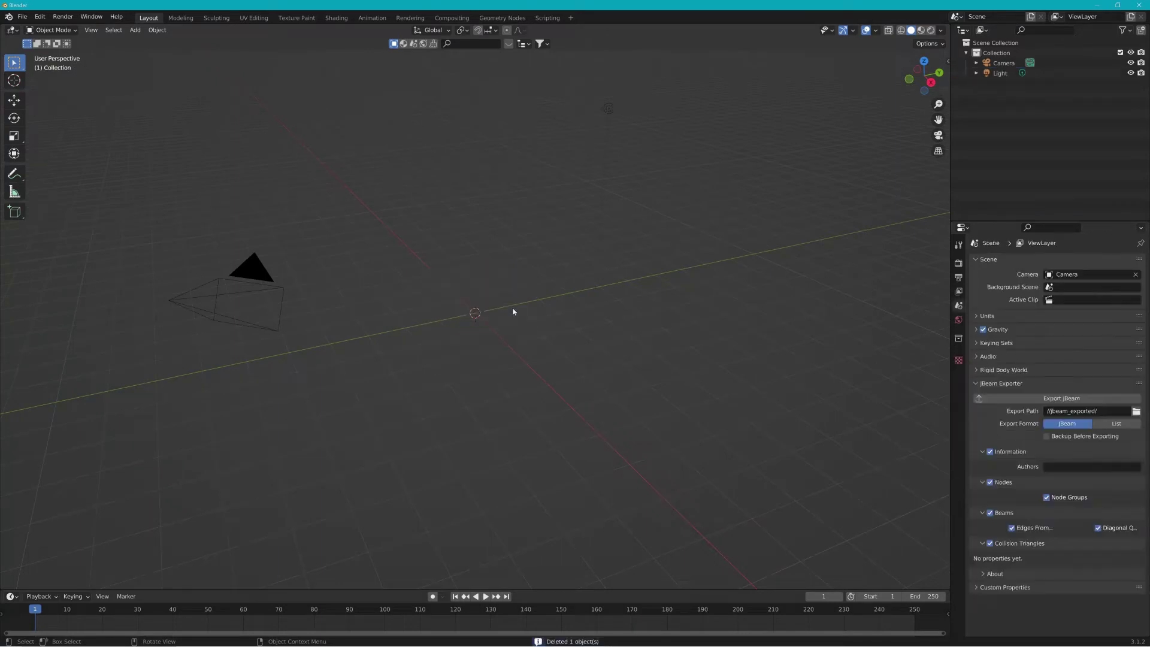
click(1009, 73)
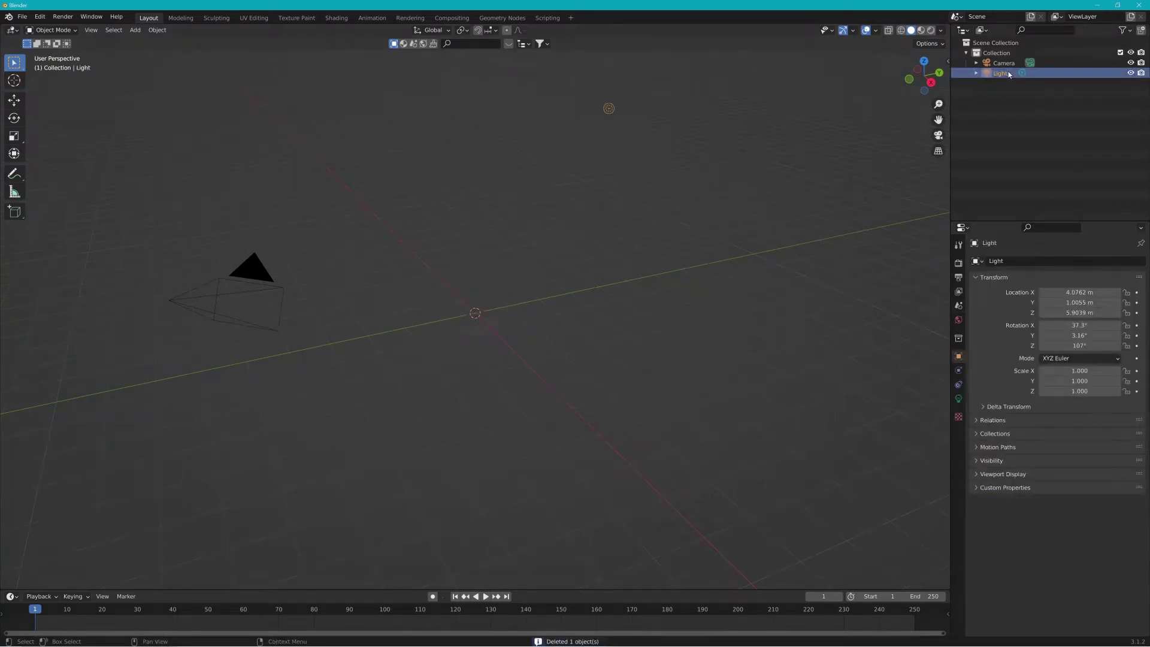
key(Delete)
click(1000, 63)
key(Delete)
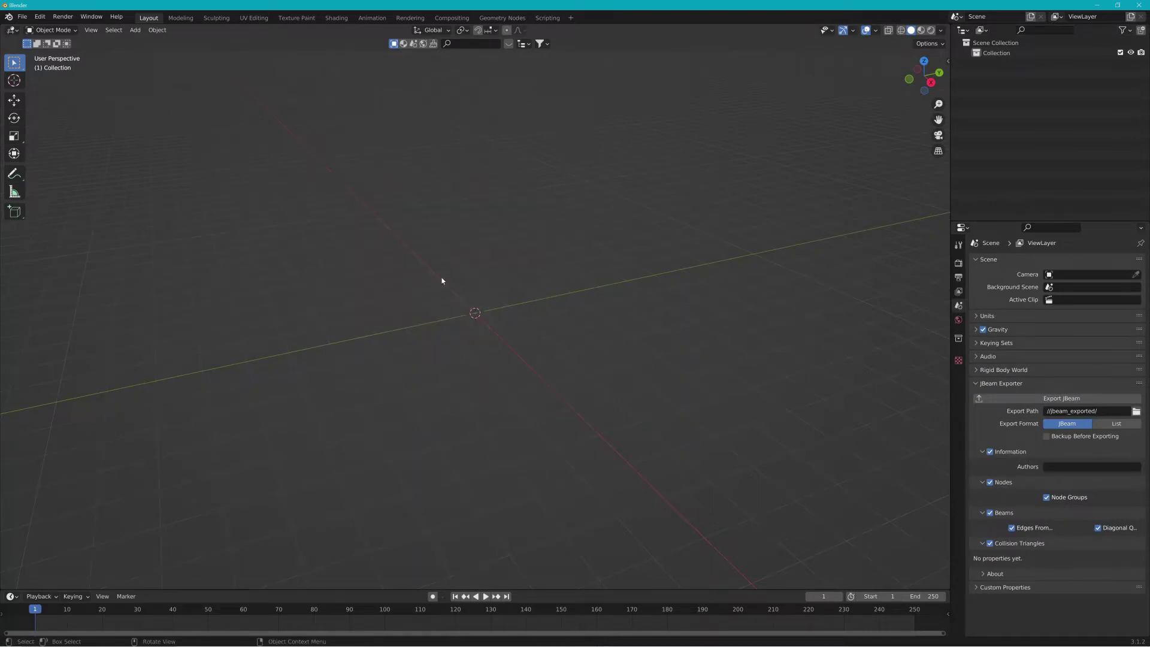
drag(340, 194, 621, 419)
drag(367, 220, 587, 448)
drag(362, 209, 569, 428)
drag(371, 224, 590, 447)
drag(310, 181, 552, 422)
drag(397, 240, 737, 504)
Set the render engine to Cycles with GPU Compute as the device, and expand the Bake settings.
click(959, 263)
click(1081, 262)
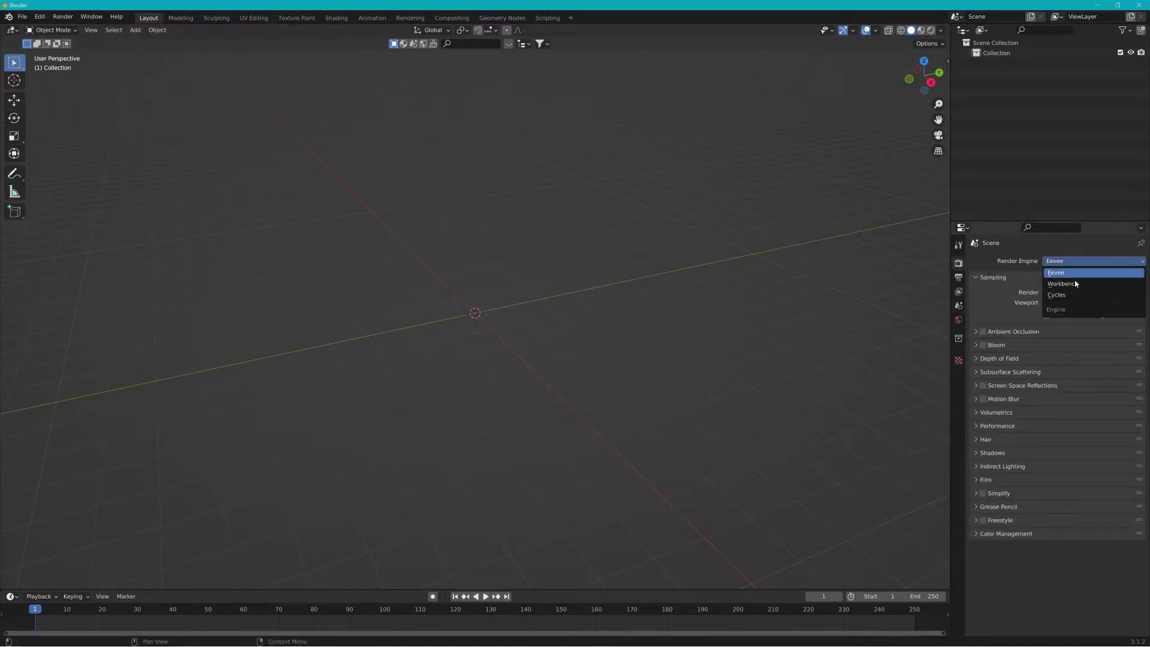
click(1074, 293)
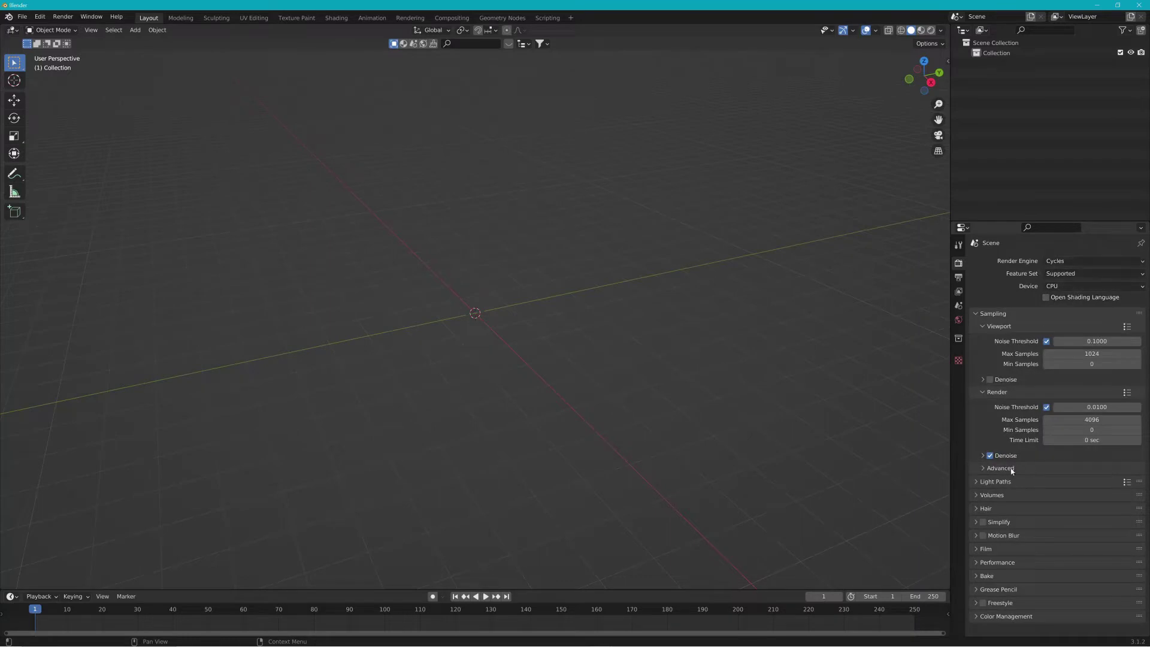
click(986, 577)
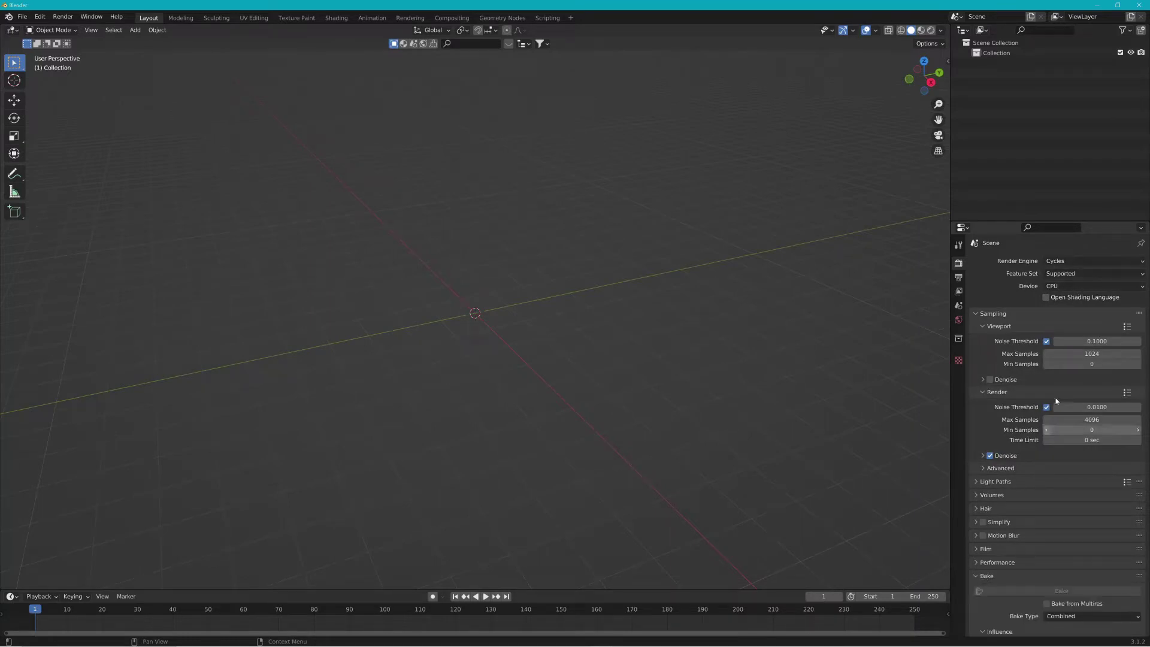
click(1074, 287)
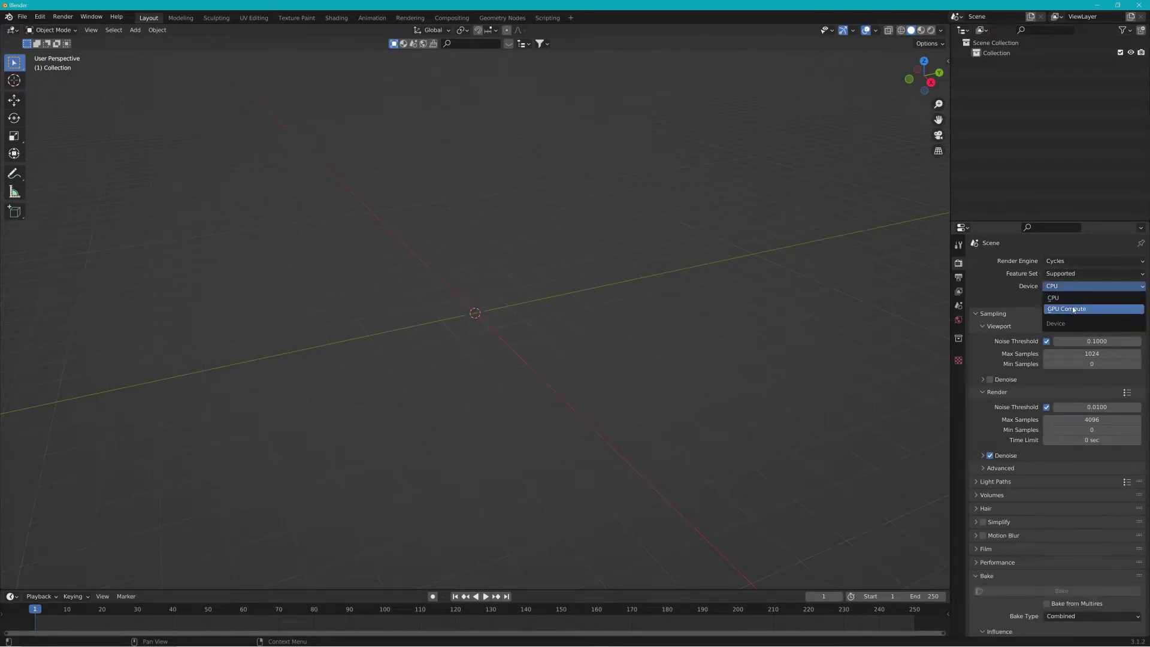
click(1073, 307)
Set the render Max Samples to 128.
double_click(1078, 408)
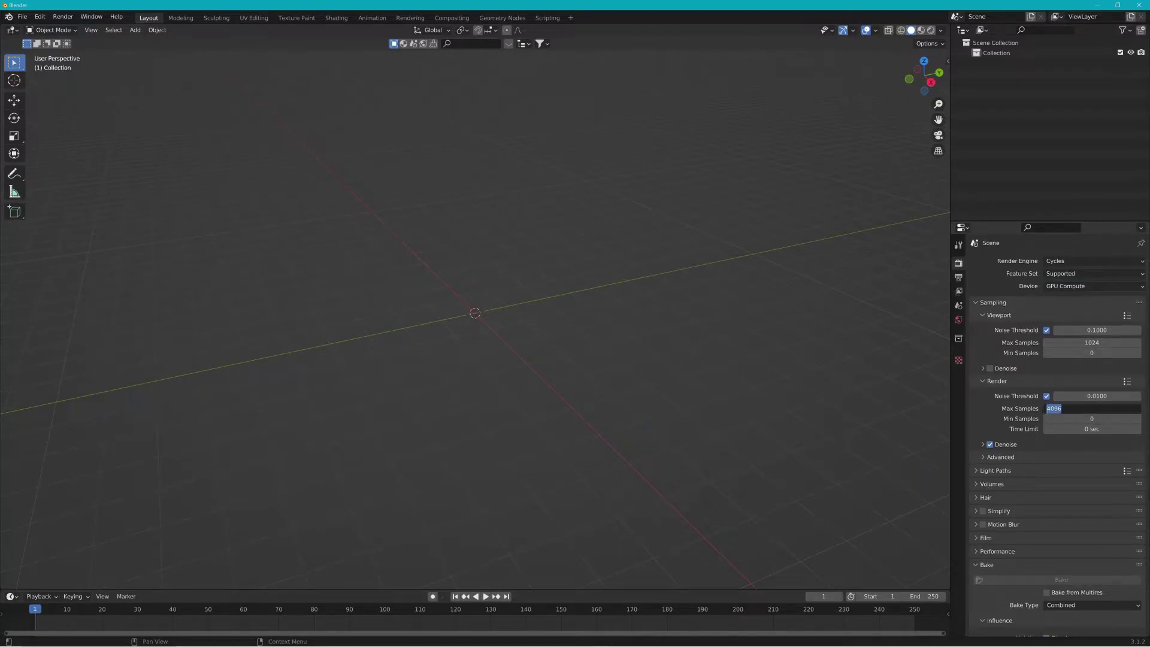
text(128)
key(Return)
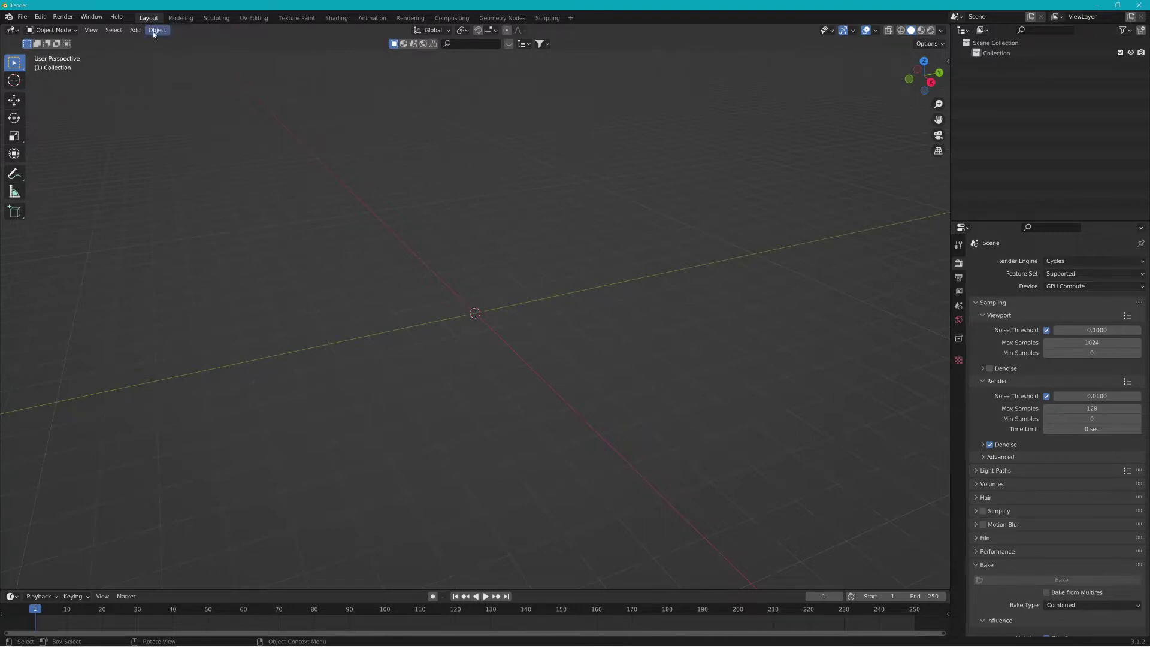
Add two Plain Axes empties to the scene.
click(135, 30)
mouse_move(183, 146)
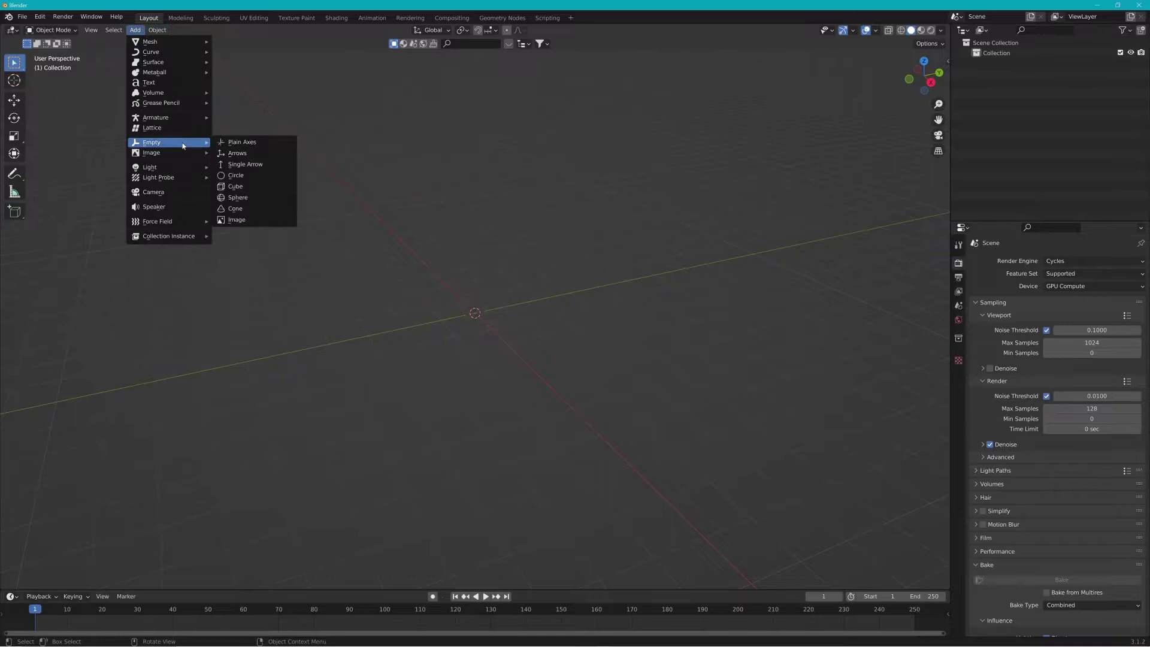
click(226, 145)
click(136, 30)
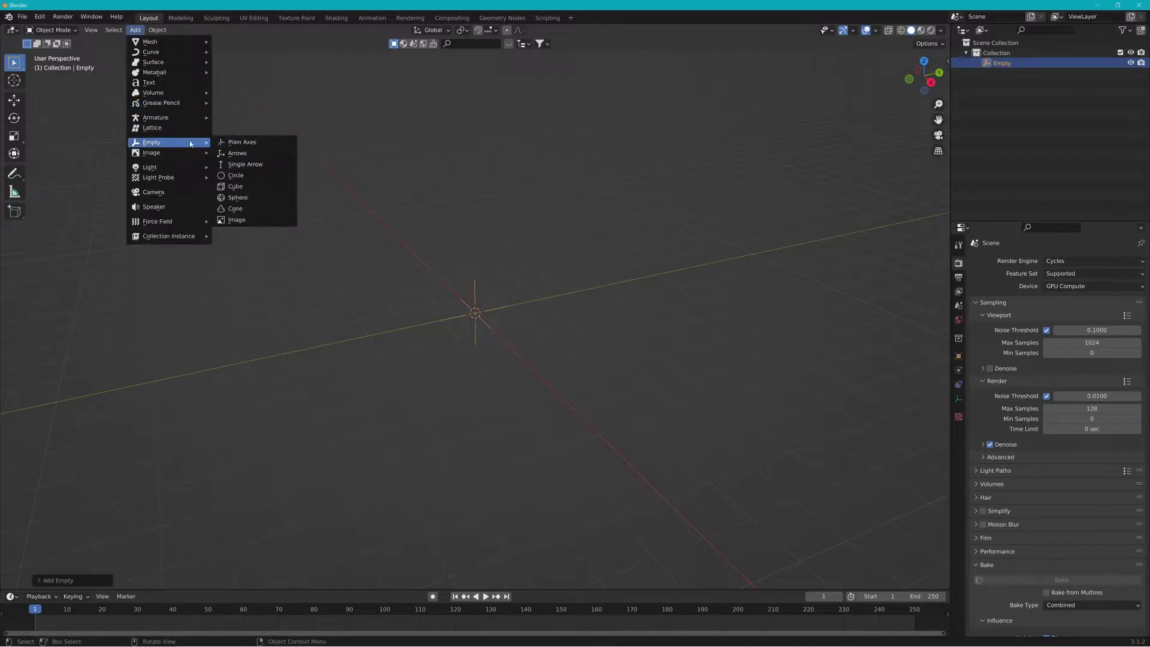
click(242, 142)
Rename the first empty as Base00 and the second as Start01.
click(1001, 63)
double_click(1002, 63)
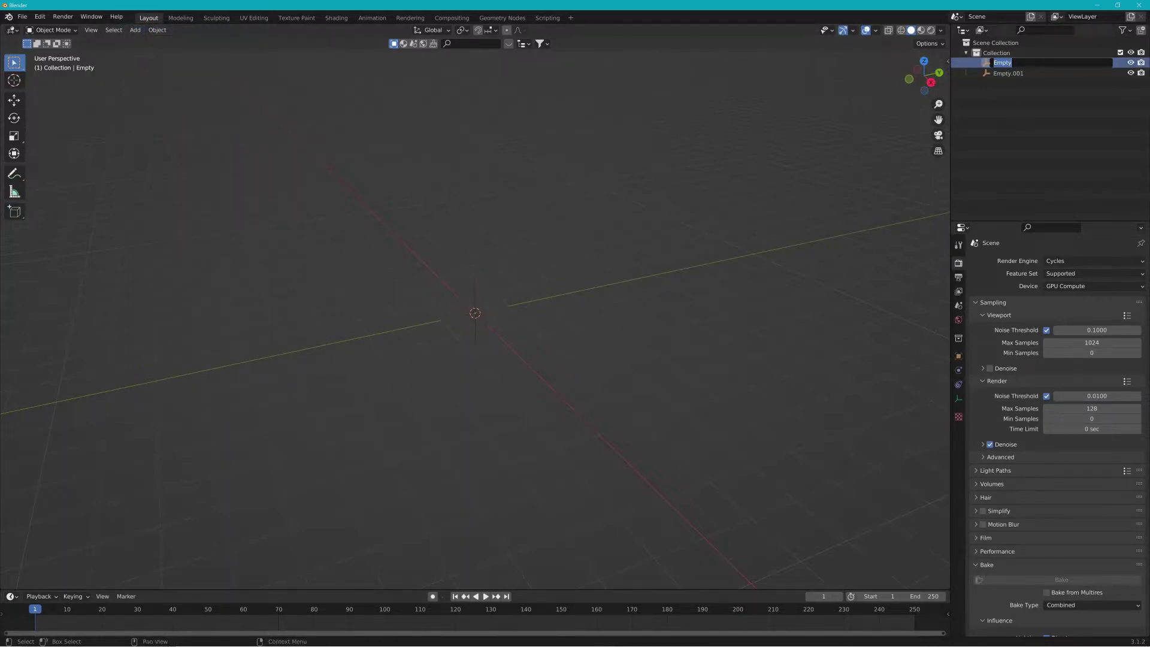
text(Base00)
key(Tab)
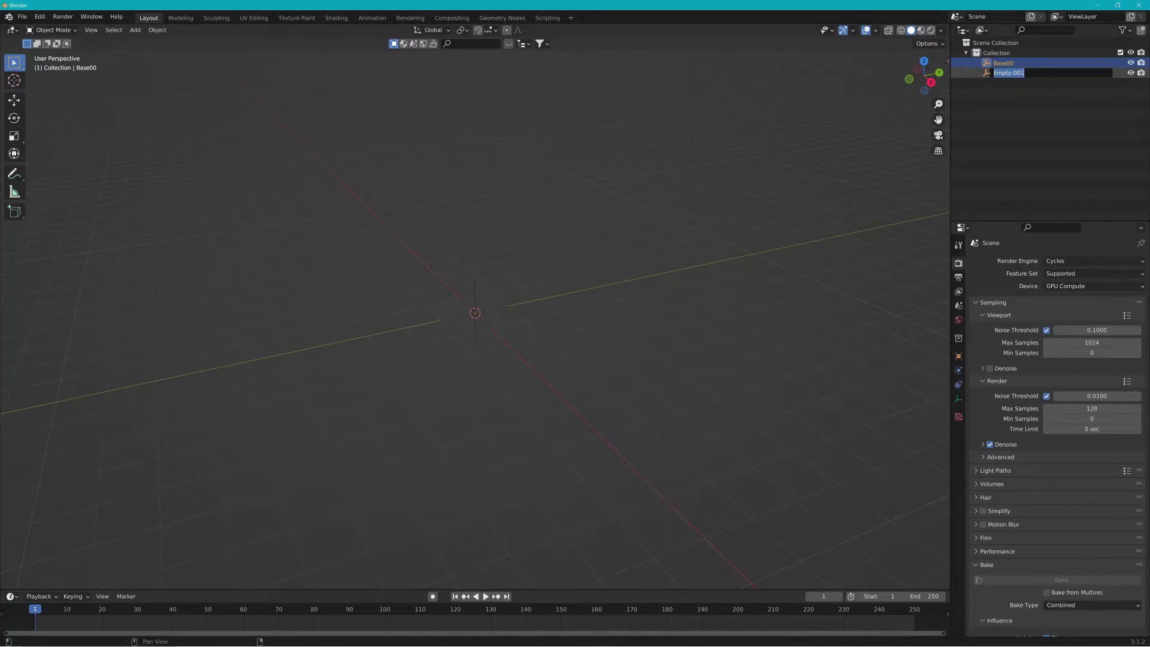
text(Start)
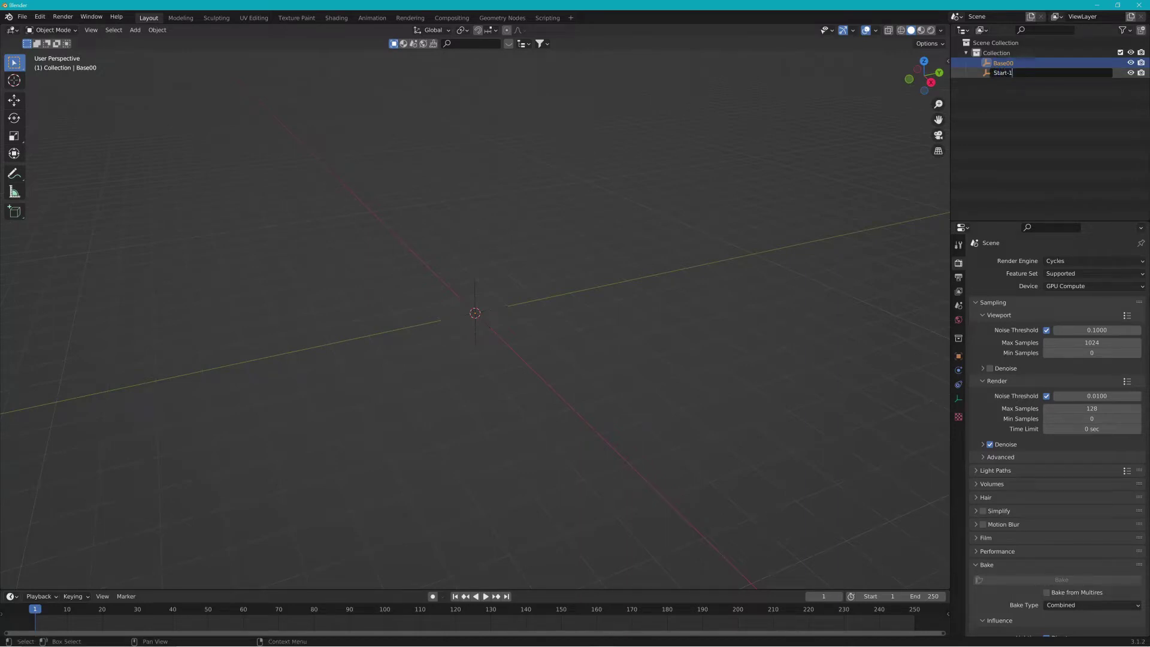
text(01)
key(Return)
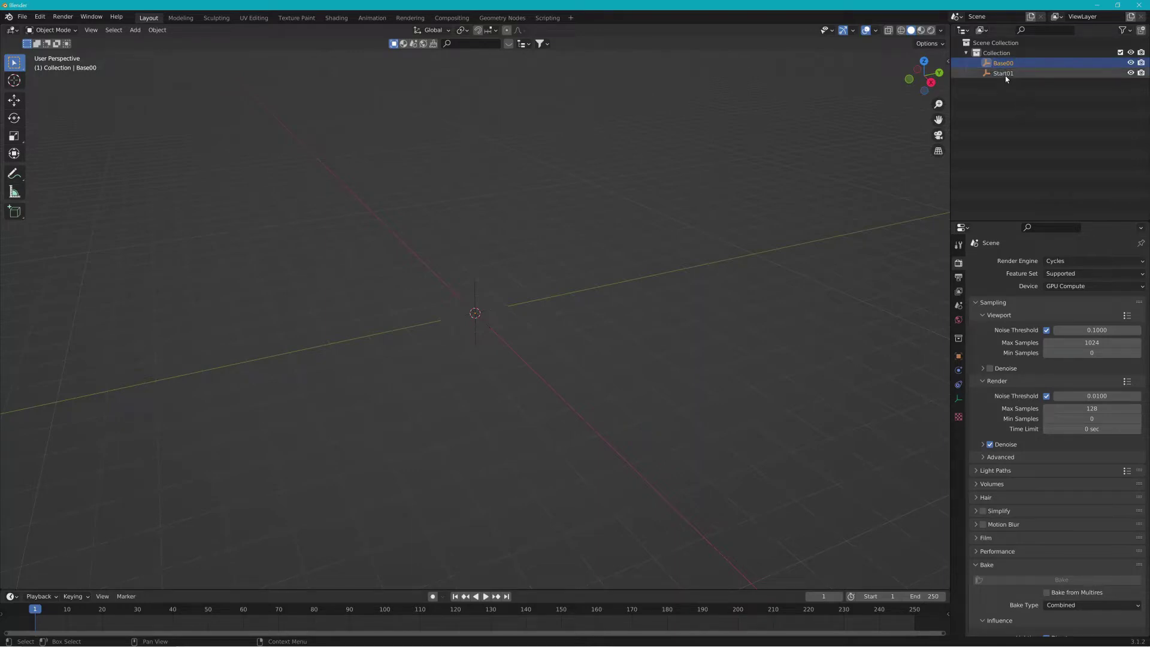
Add a third Plain Axes empty and name it bb_autobillboard25.
click(135, 30)
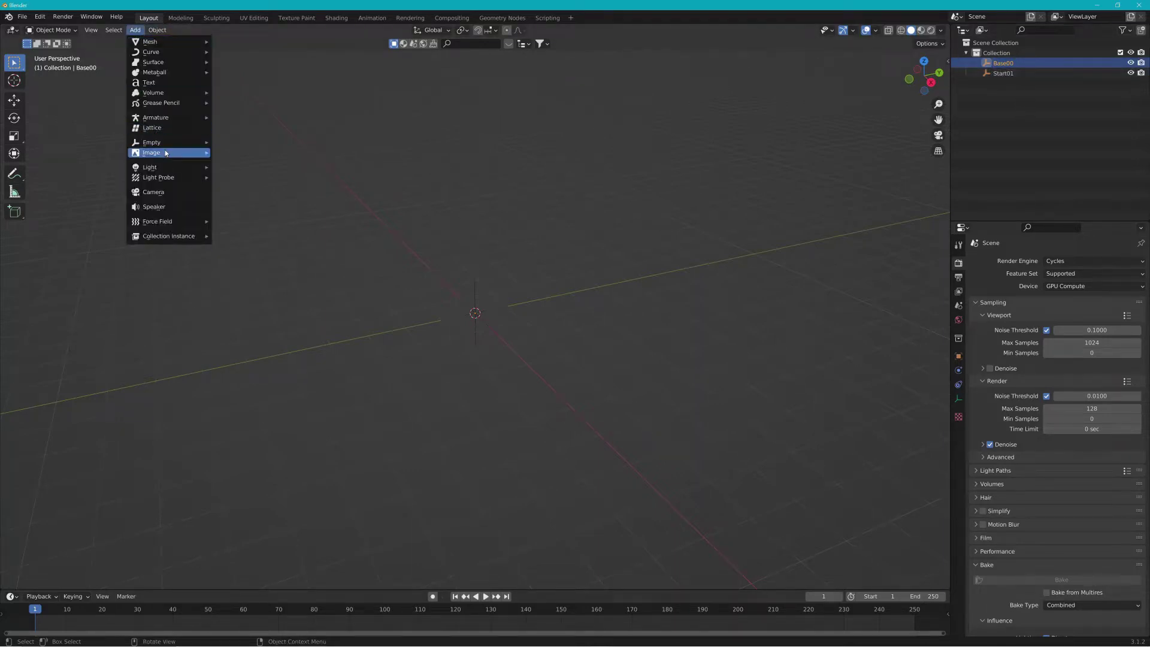
mouse_move(180, 143)
click(242, 143)
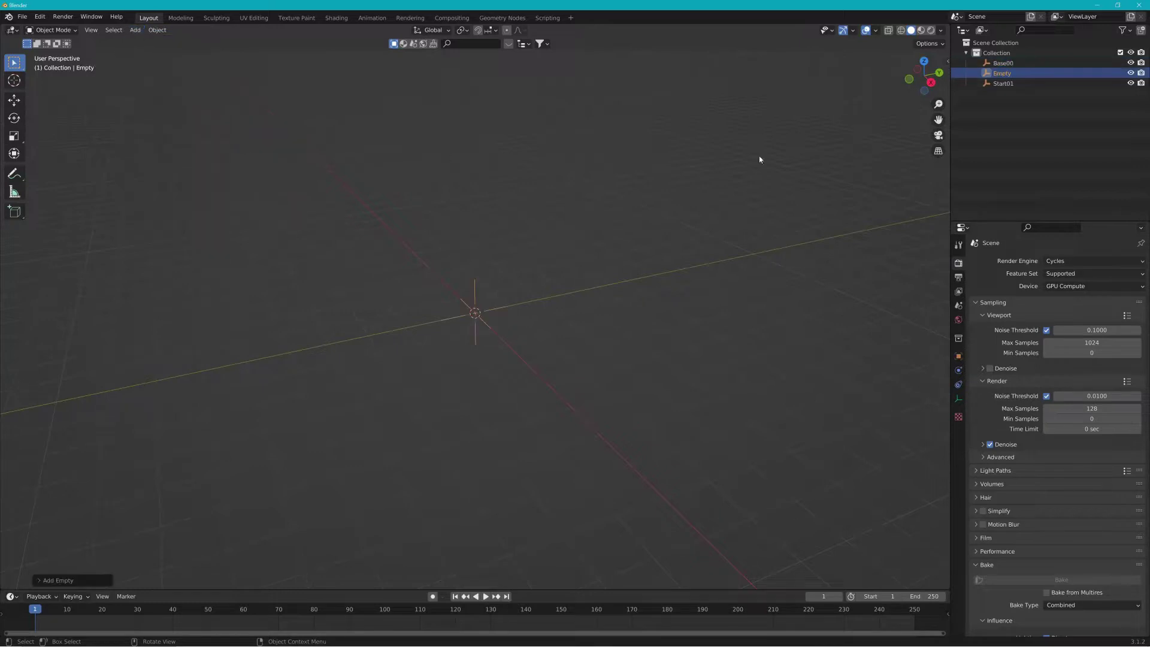
double_click(1003, 73)
text(bb)
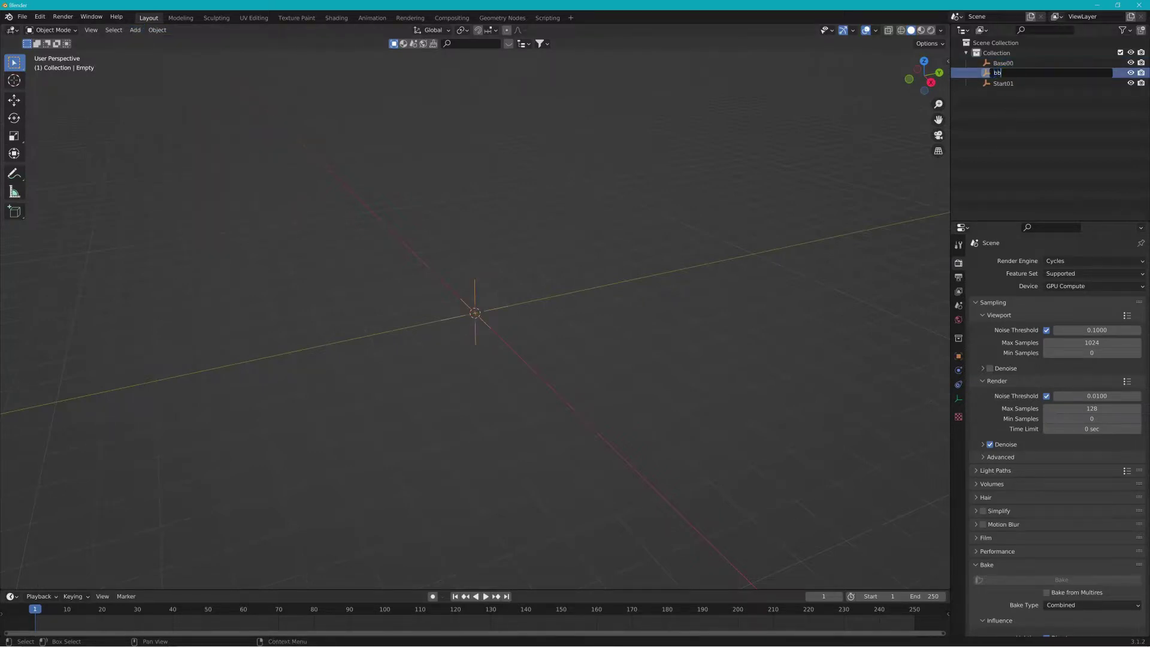
text(_autobillboard25)
key(Return)
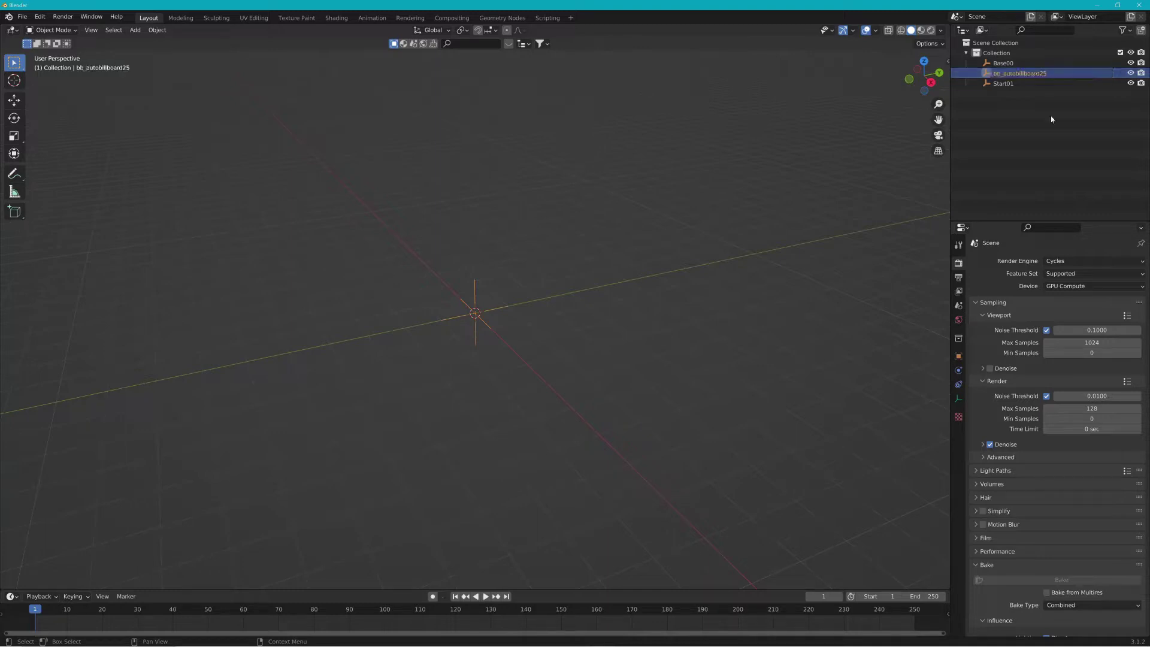
Parent the bb_autobillboard25 and Start01 empties to Base00.
click(1007, 84)
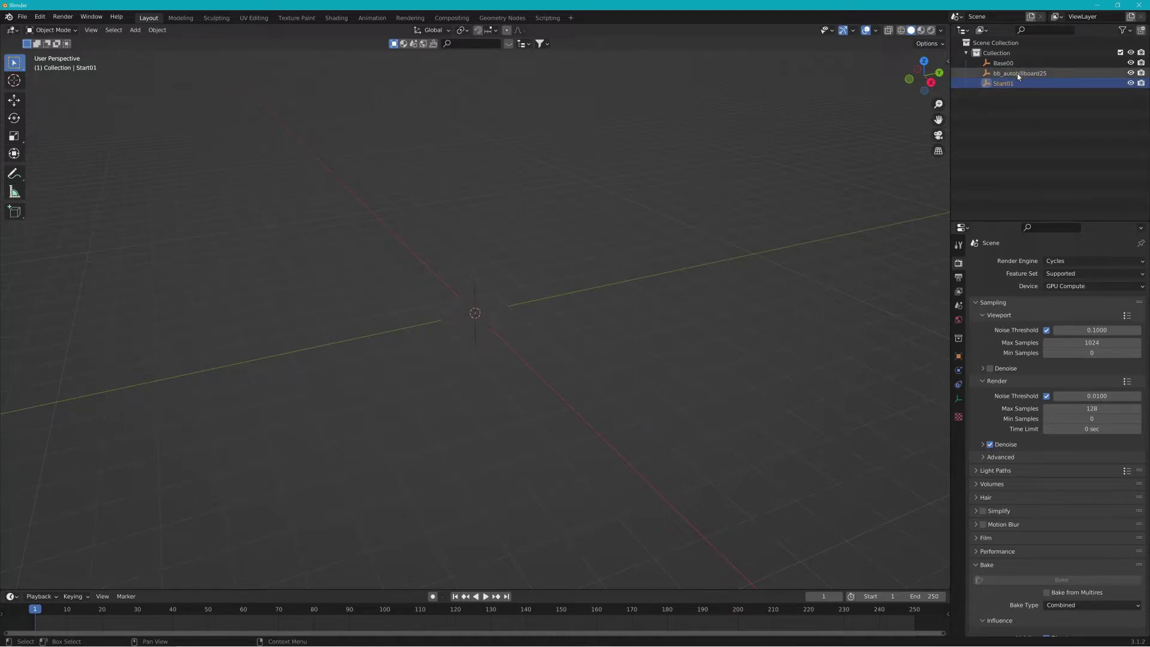
click(1017, 74)
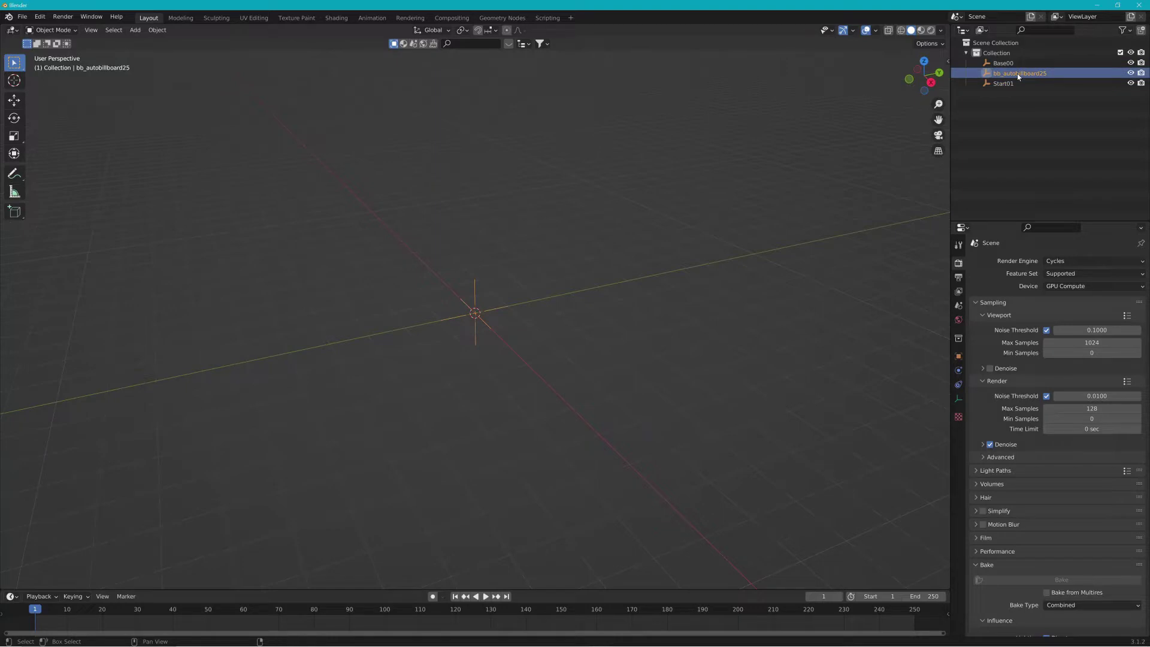
drag(1018, 76, 1012, 65)
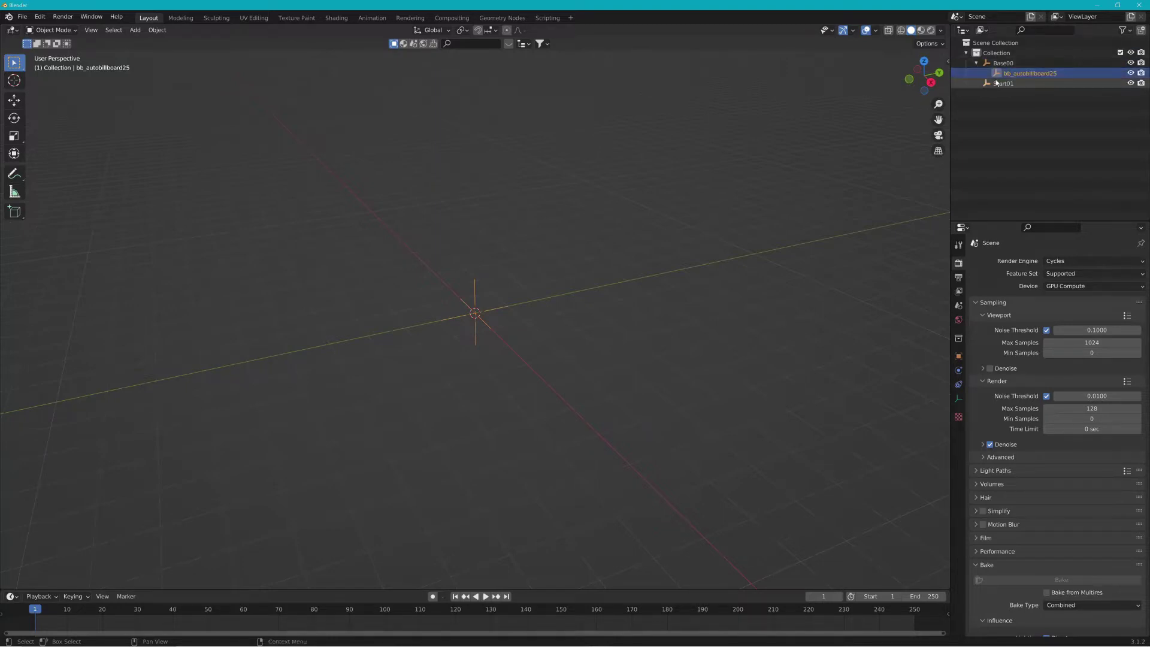
click(1001, 85)
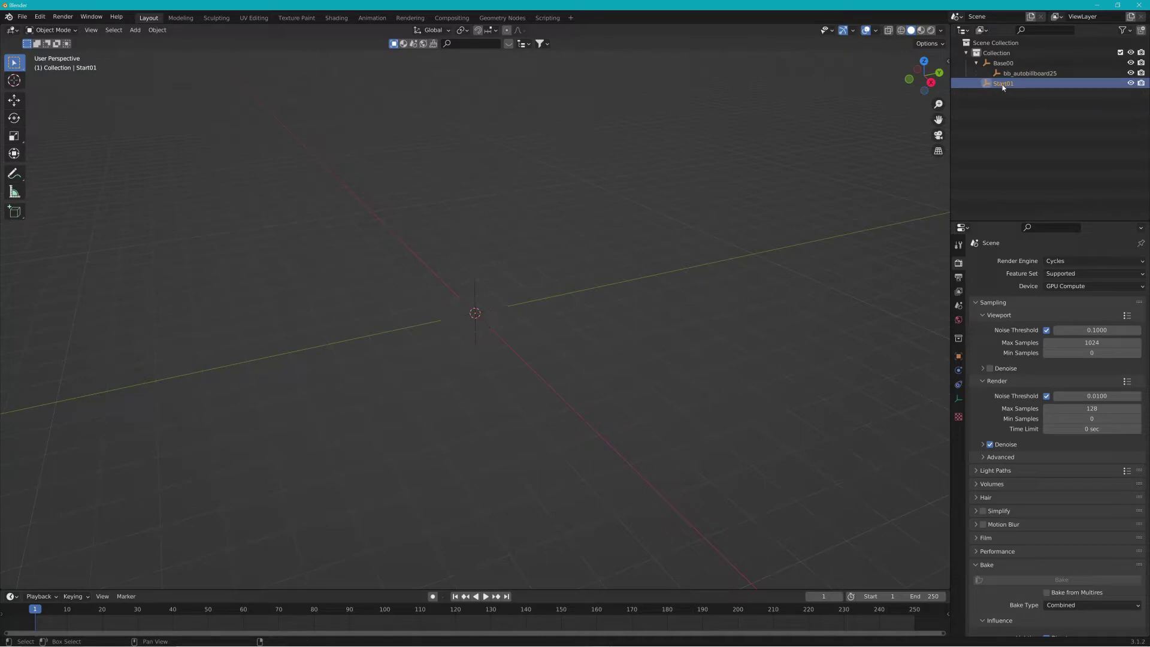
drag(1003, 87, 1006, 65)
drag(559, 308, 639, 394)
drag(402, 247, 595, 447)
drag(410, 228, 424, 258)
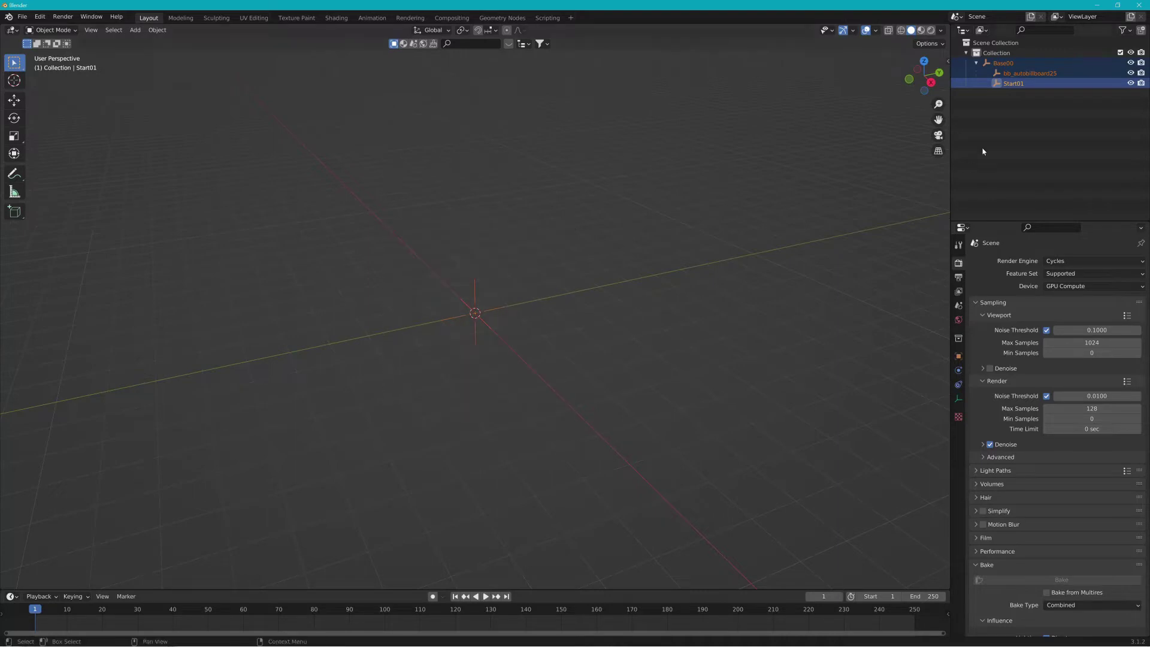
Switch from Blender to File Explorer and open the outrun level's art folder inside the BeamNG.drive 0.24 user folder.
click(1010, 85)
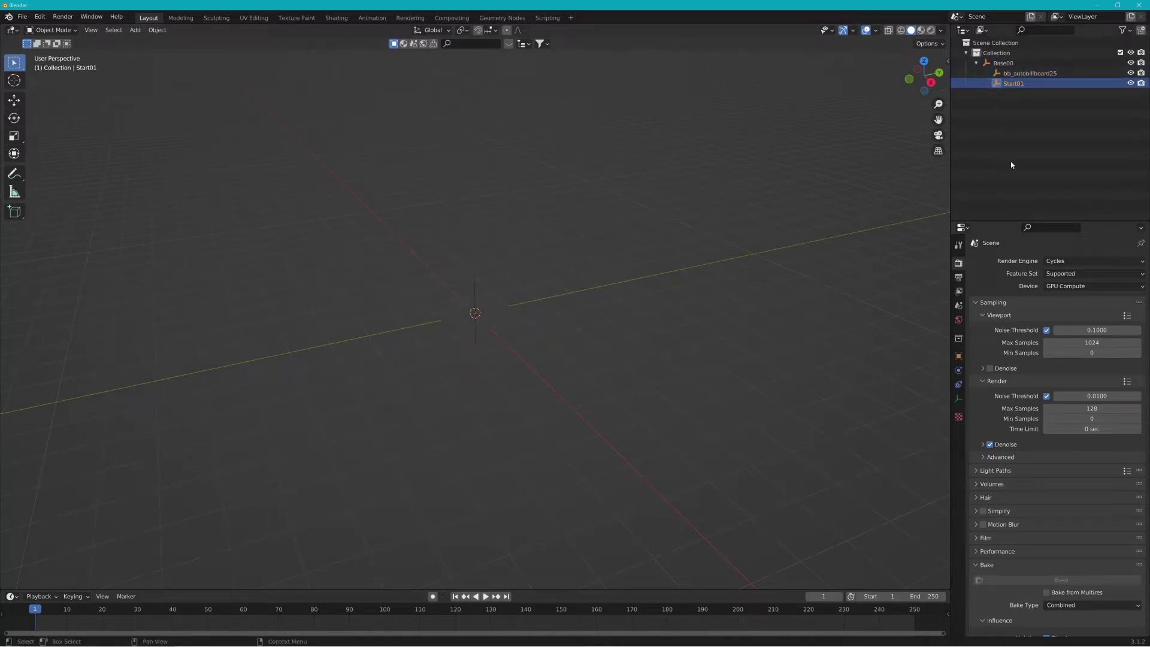
click(1096, 5)
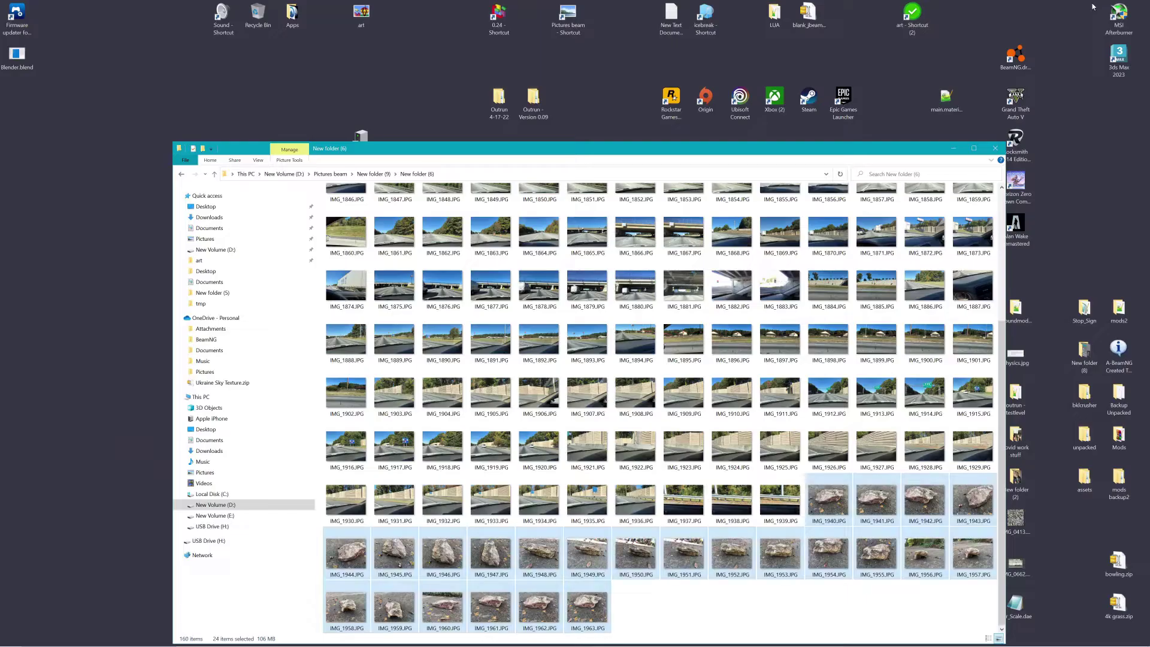
click(995, 147)
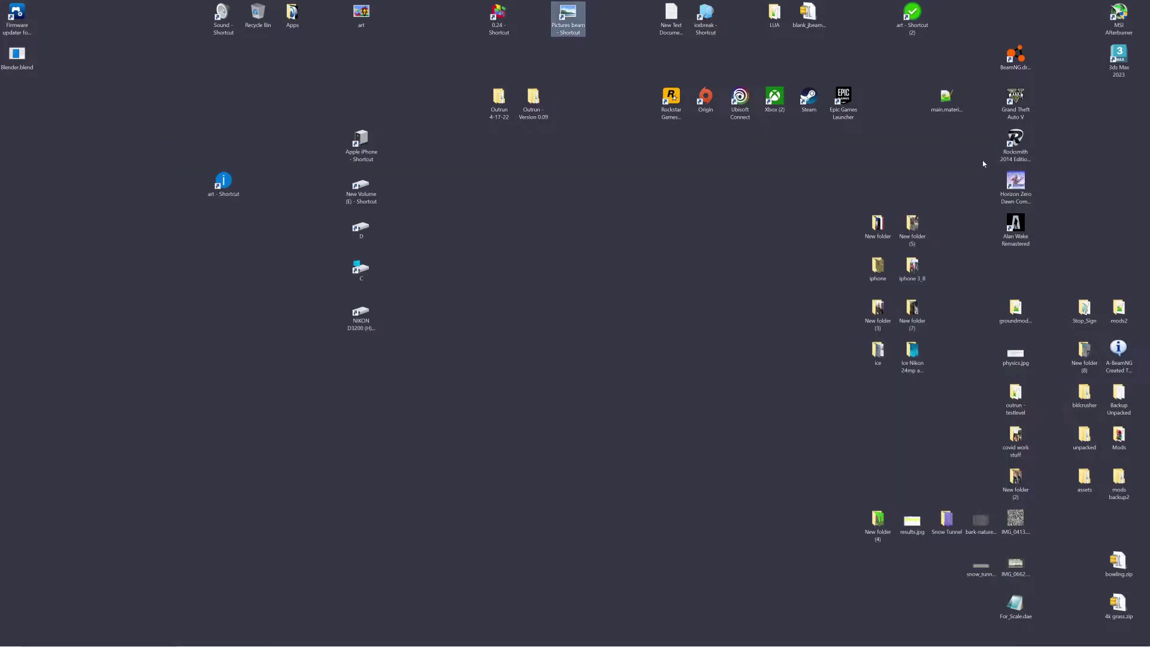
double_click(498, 15)
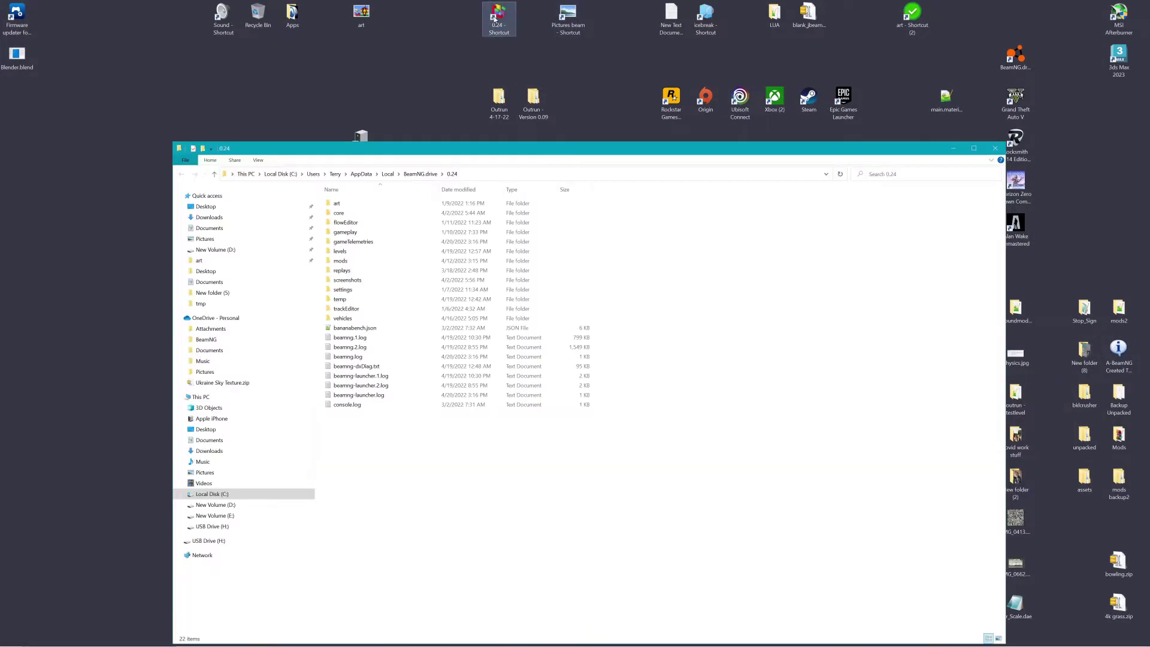
double_click(360, 252)
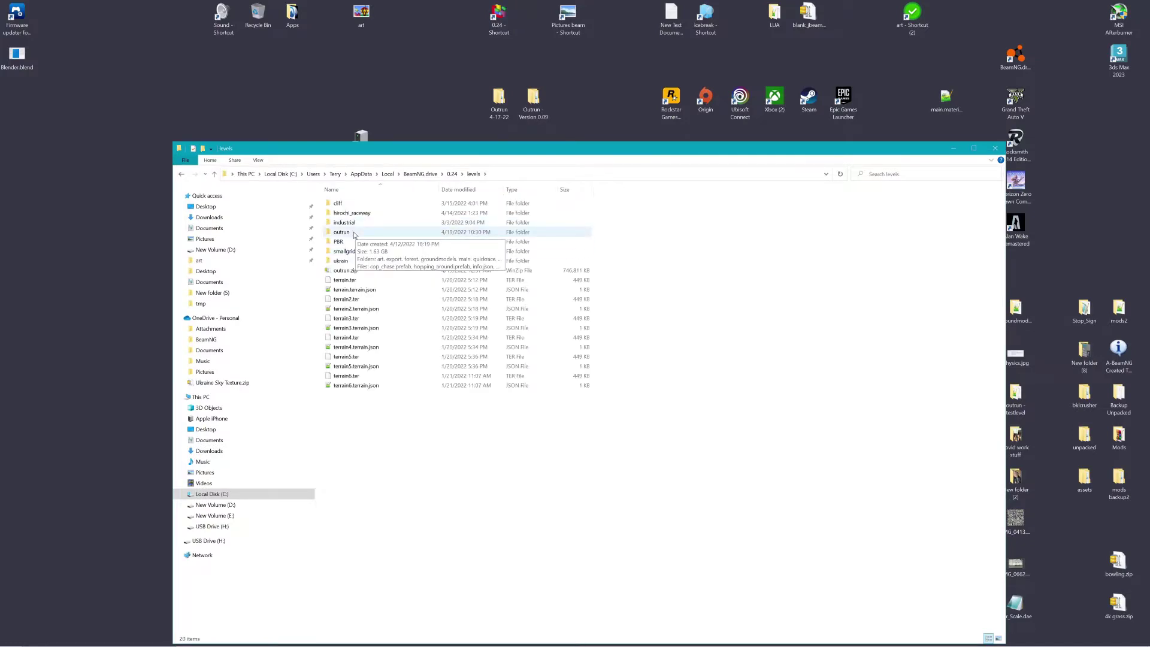
double_click(354, 233)
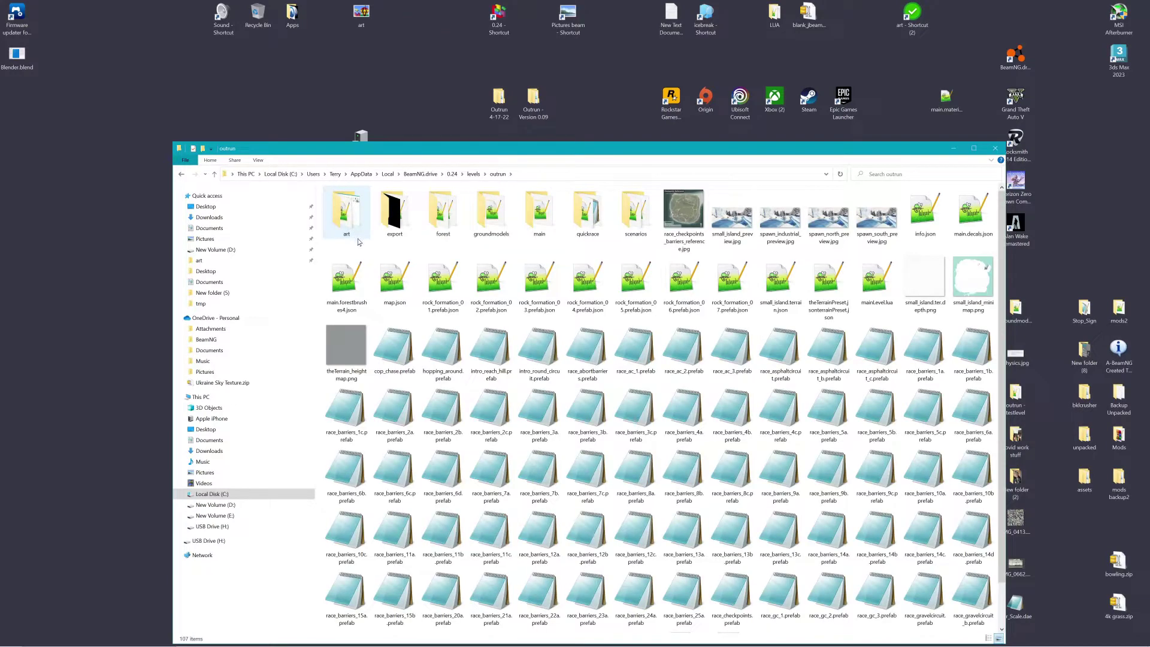
double_click(356, 226)
Create a new folder named Nice Rock 2 in the outrun art folder.
right_click(576, 390)
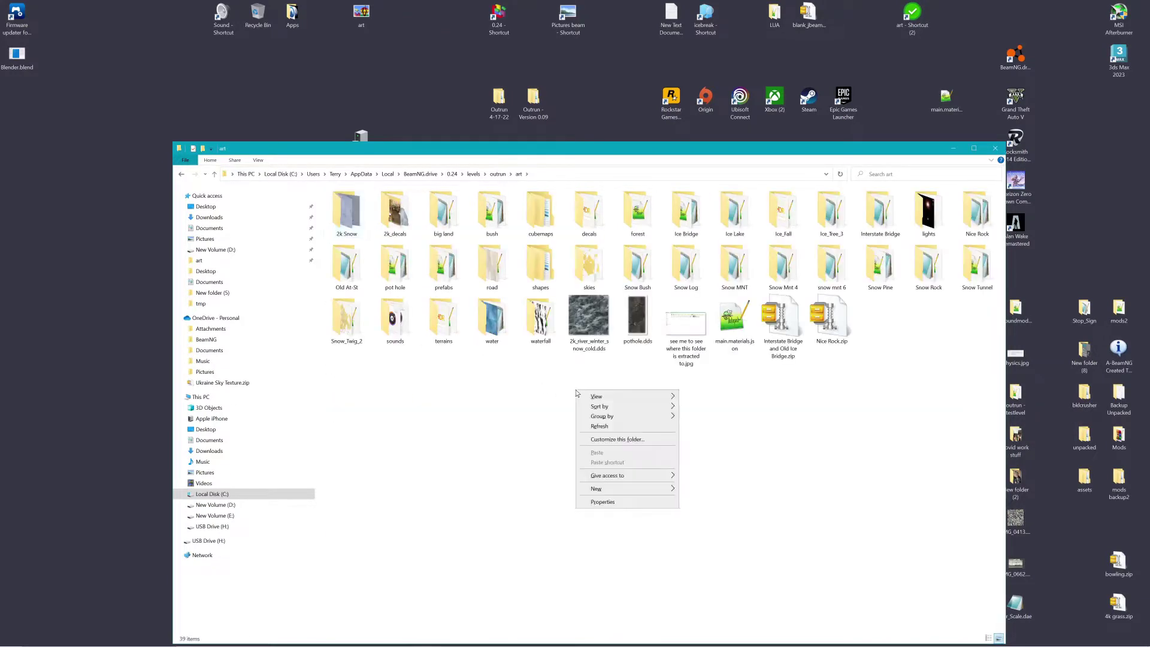
mouse_move(650, 490)
click(700, 490)
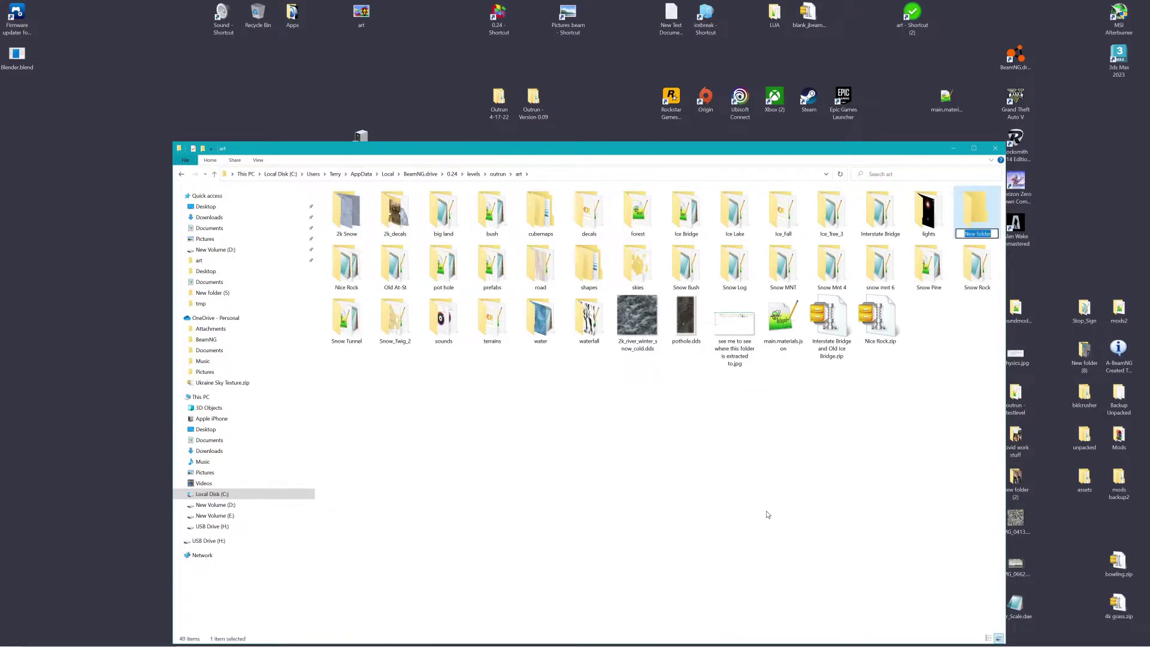
text(Nice Rock 2)
click(984, 211)
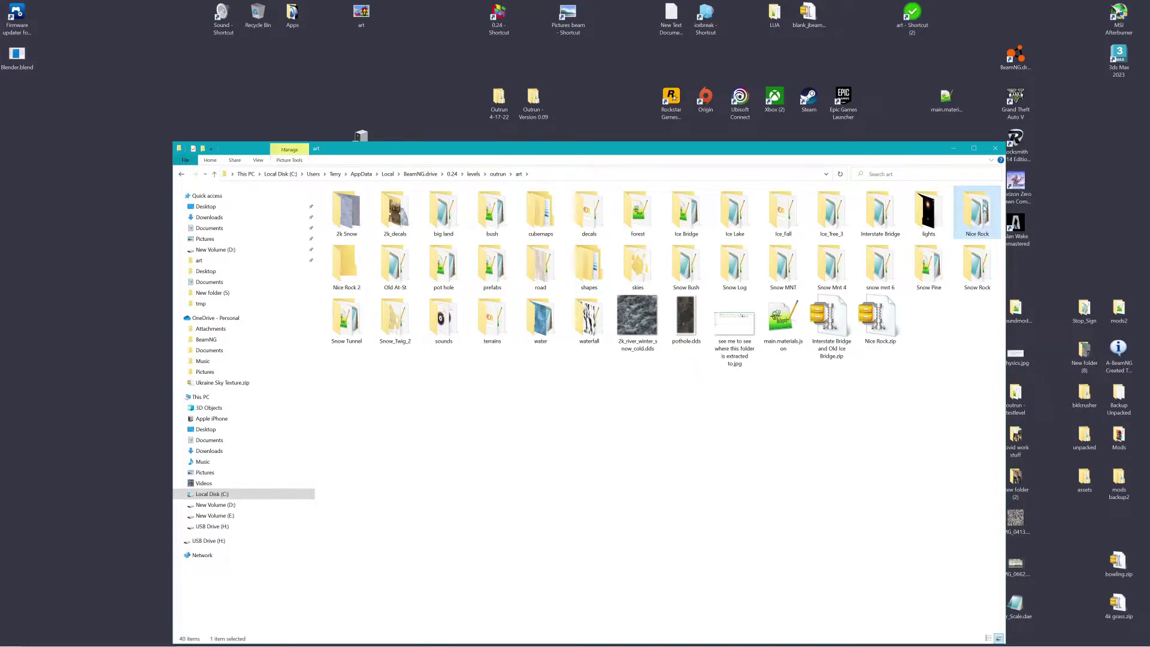
Examine which files the existing Nice Rock folder contains, and return to the art folder.
click(361, 282)
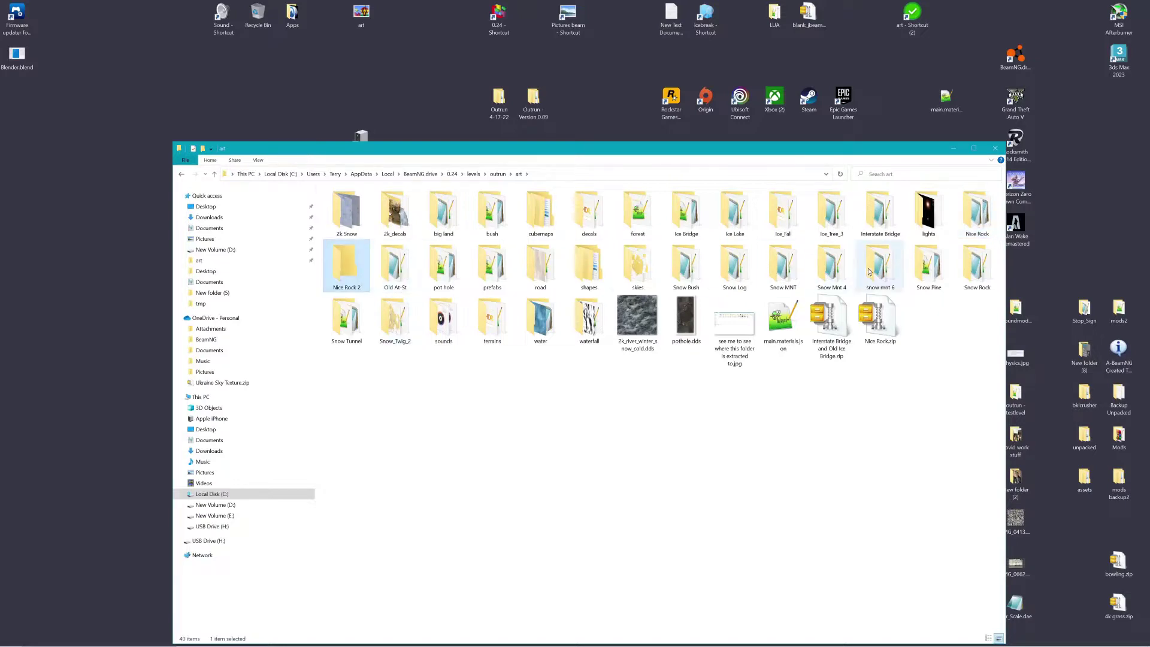
click(972, 230)
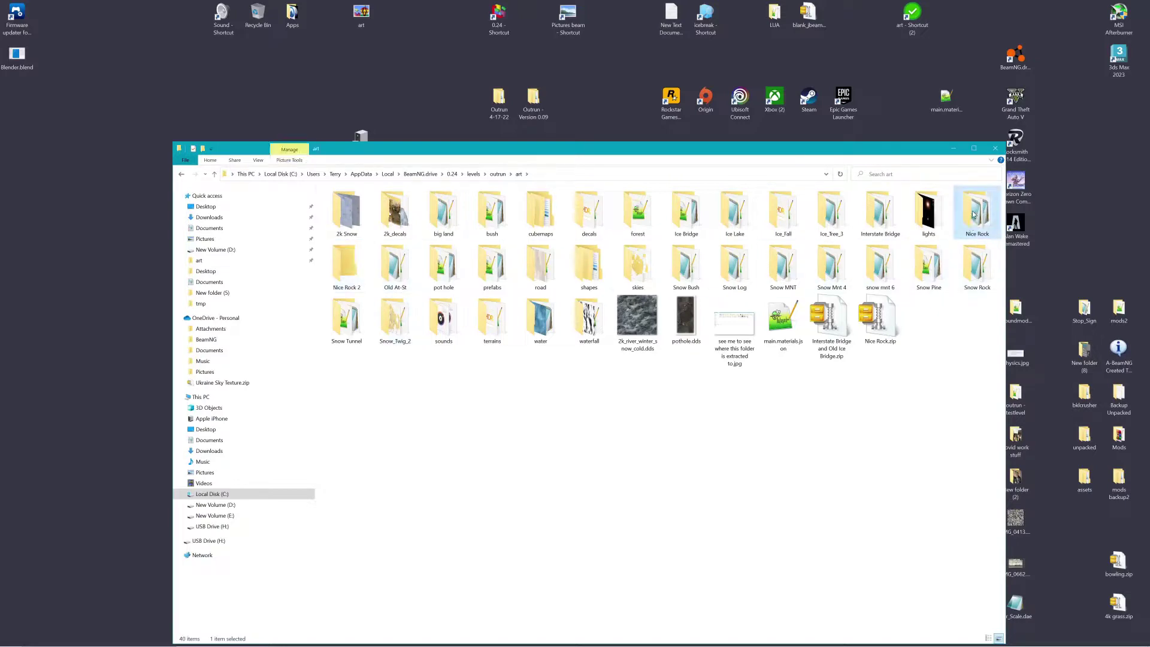
double_click(974, 216)
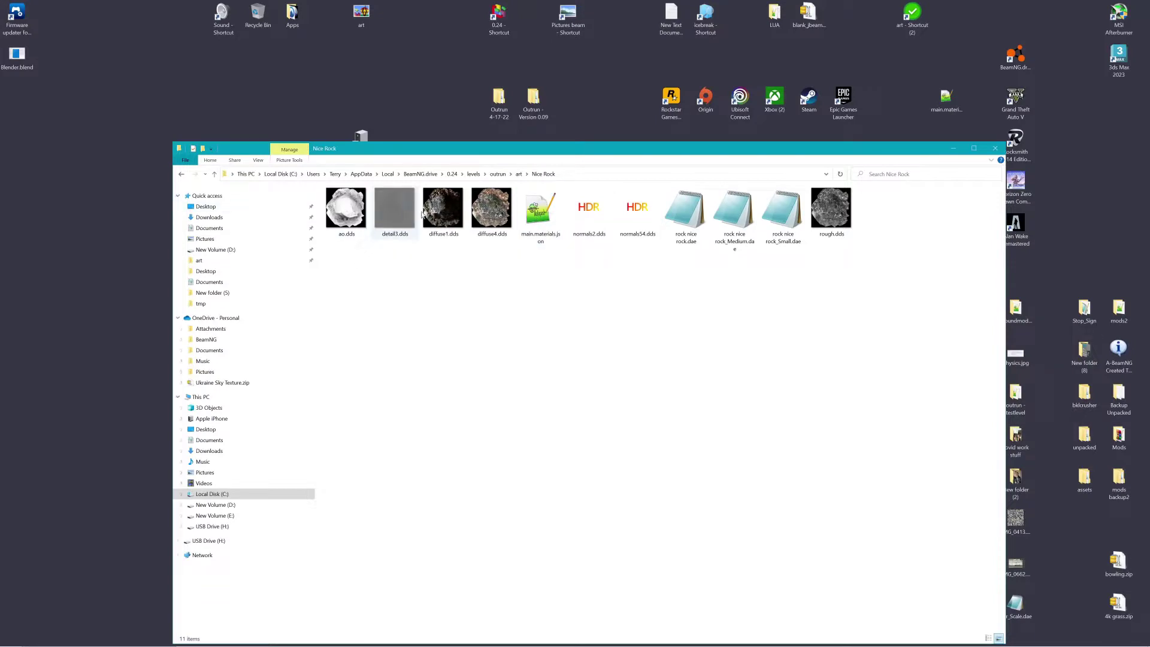
click(520, 175)
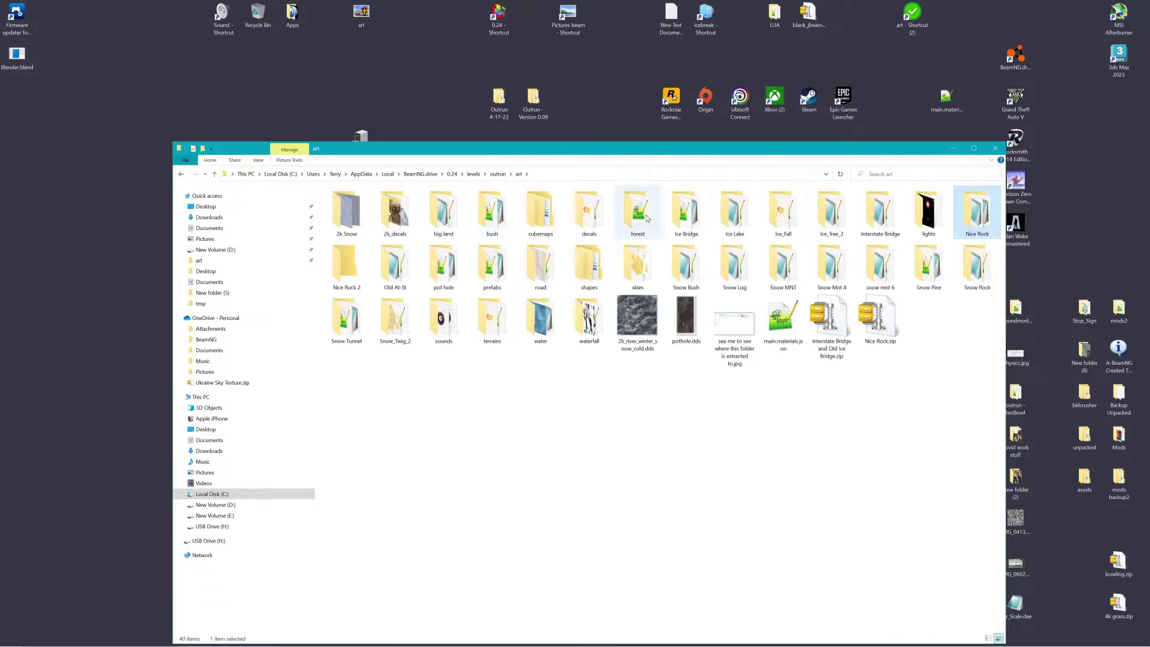
Copy the main.materials.json file from the desktop into the Nice Rock 2 folder.
right_click(948, 105)
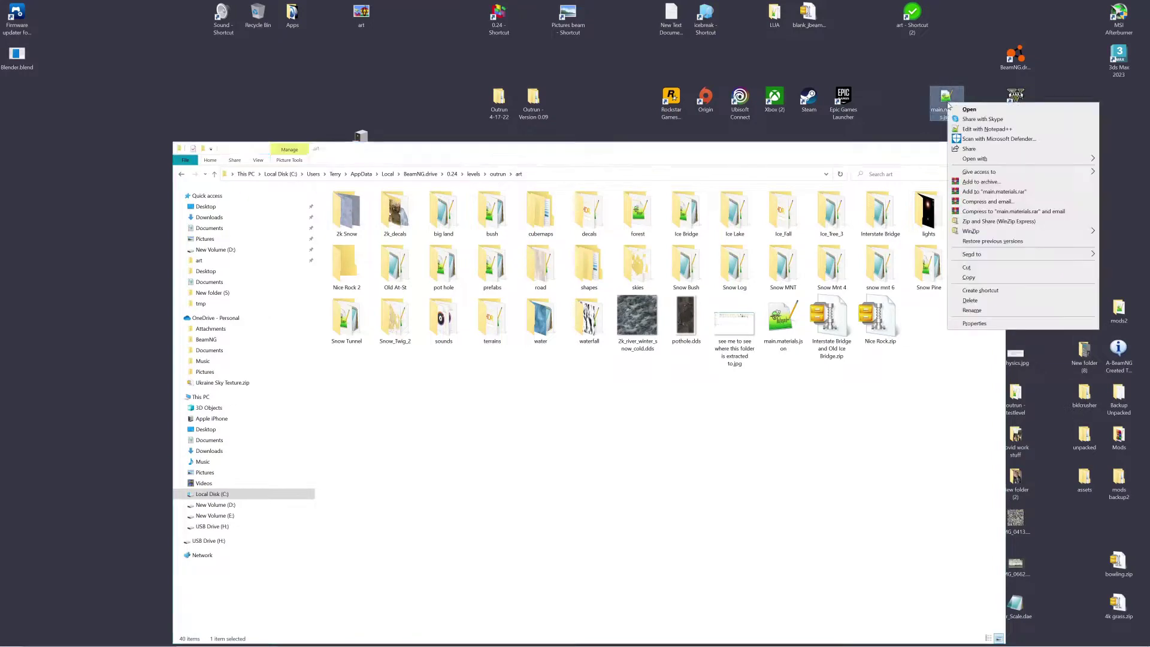
click(968, 278)
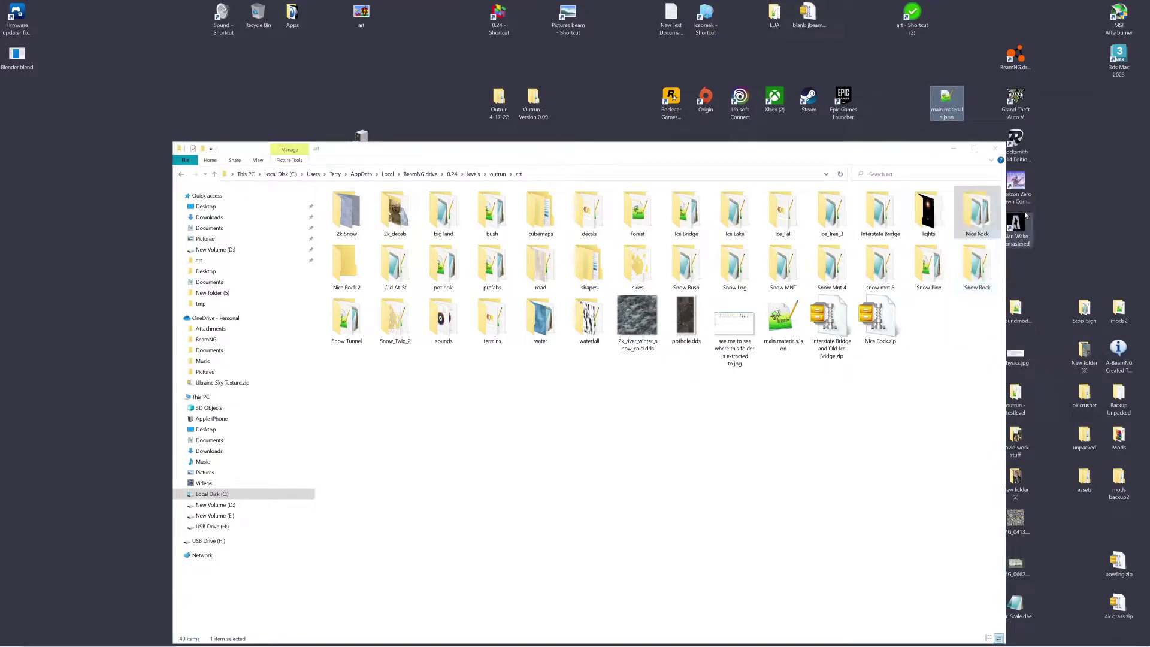
double_click(351, 268)
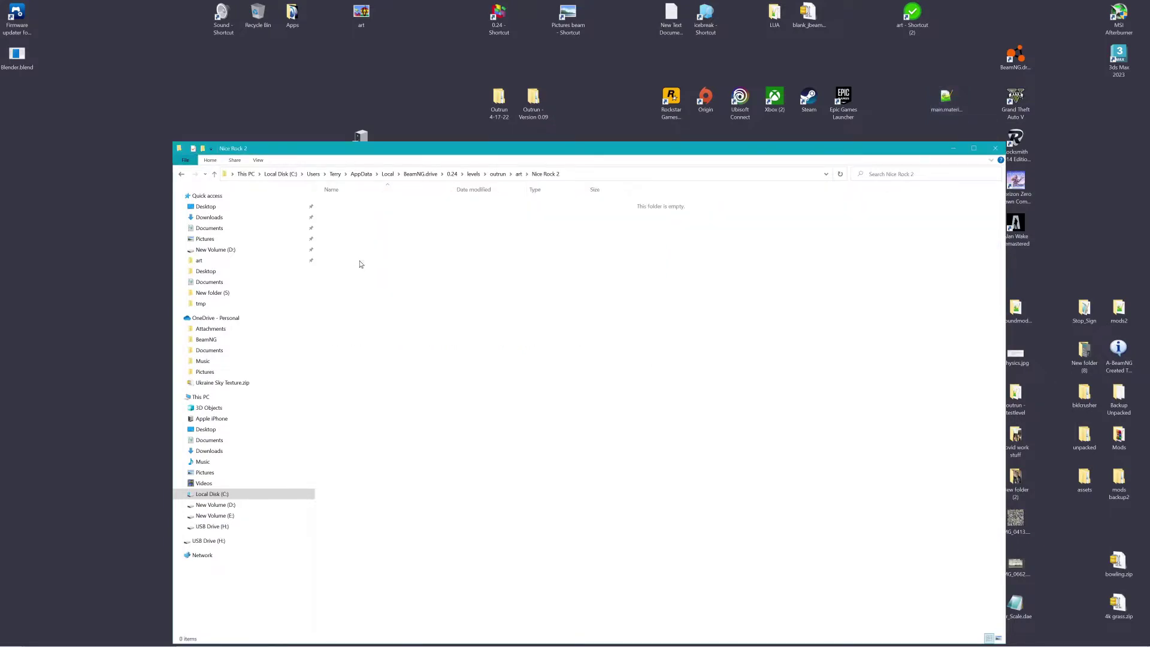
right_click(360, 260)
click(393, 325)
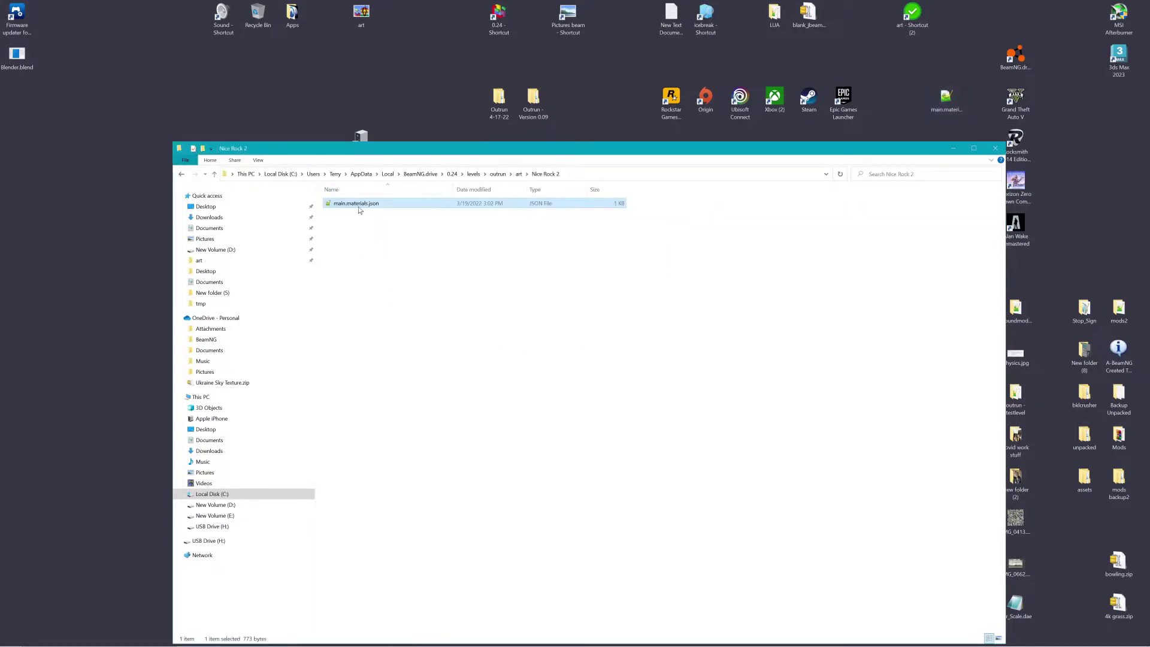
Open the copied main.materials.json in Notepad++ and change the material's top-level key to nice_rock_2.
double_click(359, 203)
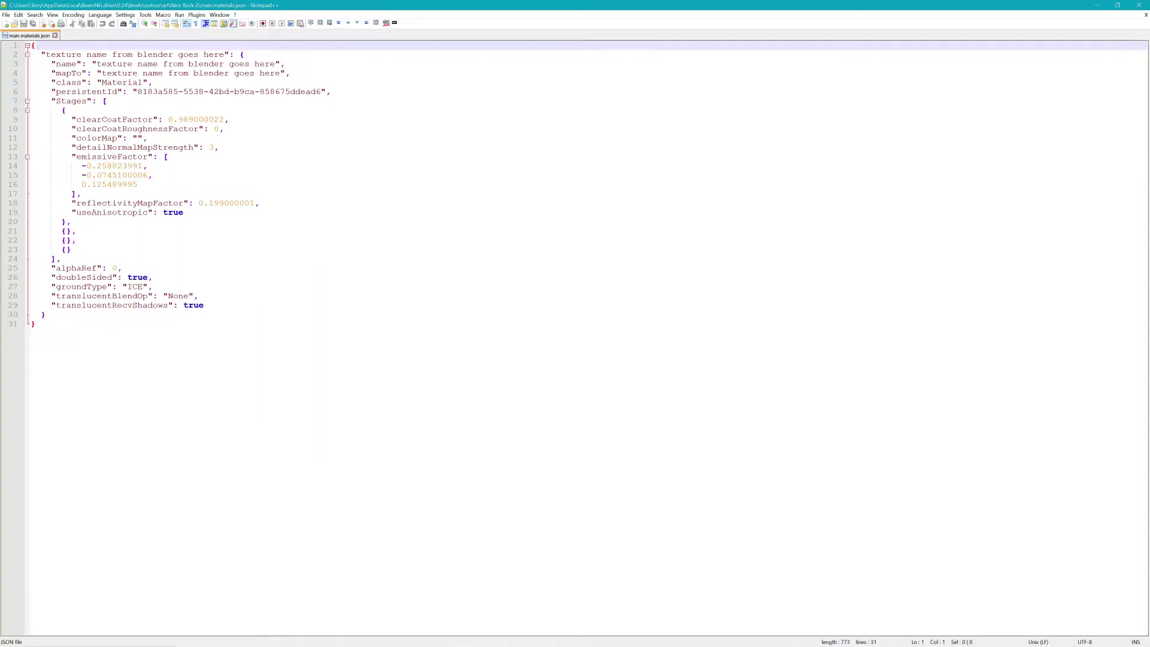
drag(46, 55, 224, 55)
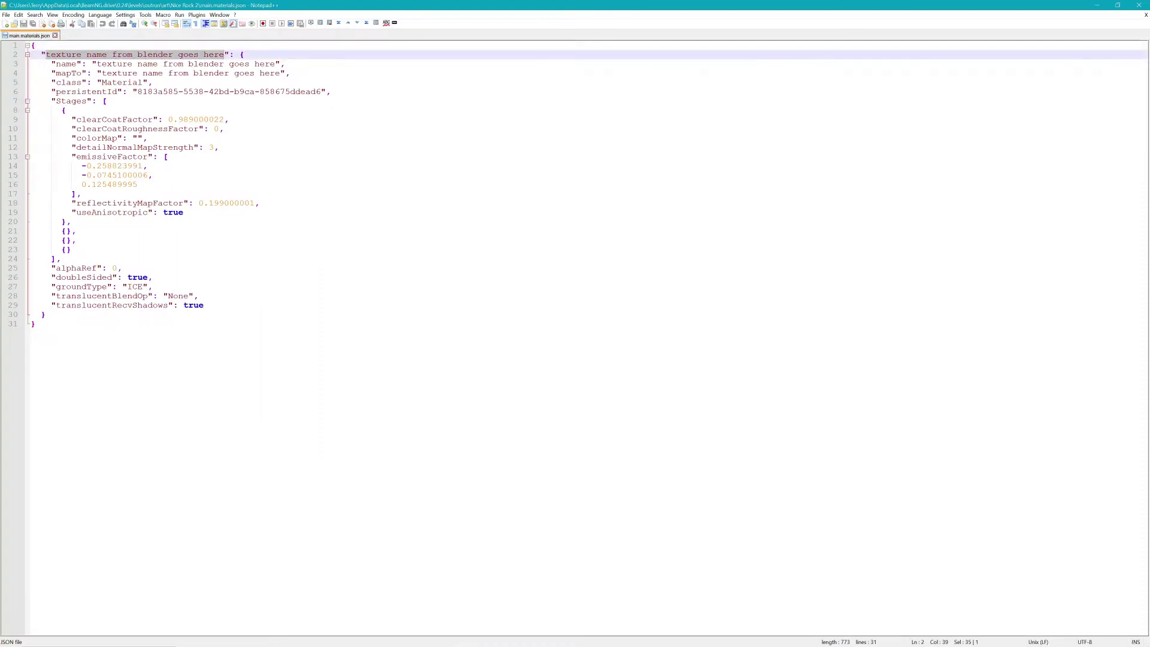
text(nice)
text(_rock)
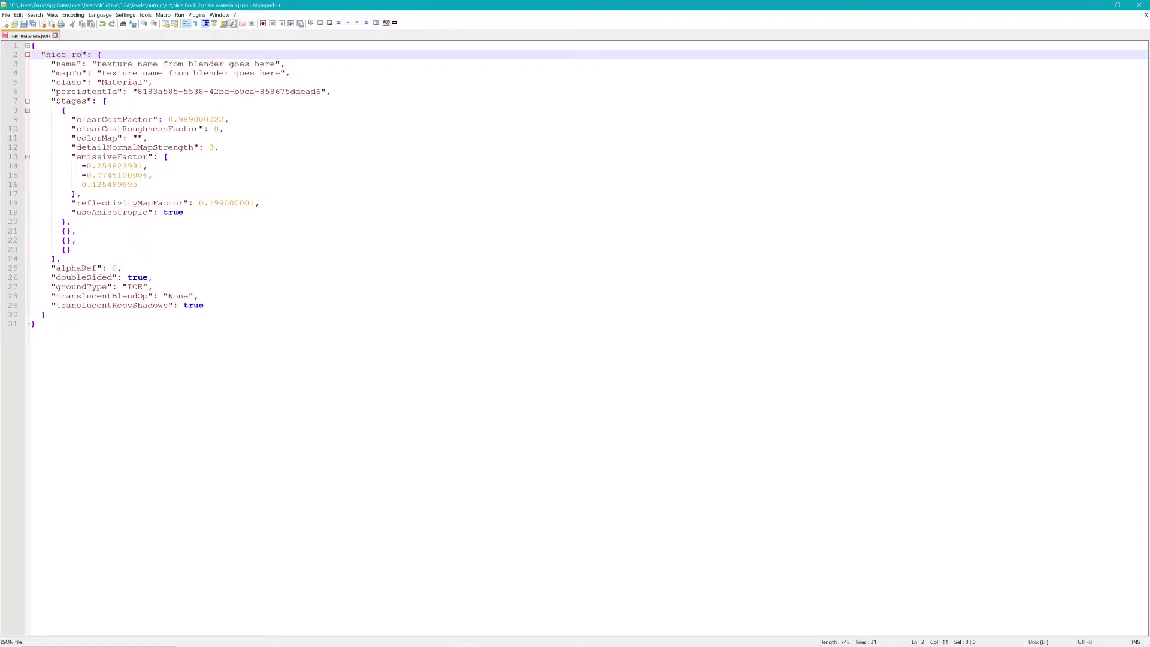
text(_2)
Set both the name and mapTo values of the material to nice_rock_2.
drag(41, 55, 275, 63)
text(nice_rock_2)
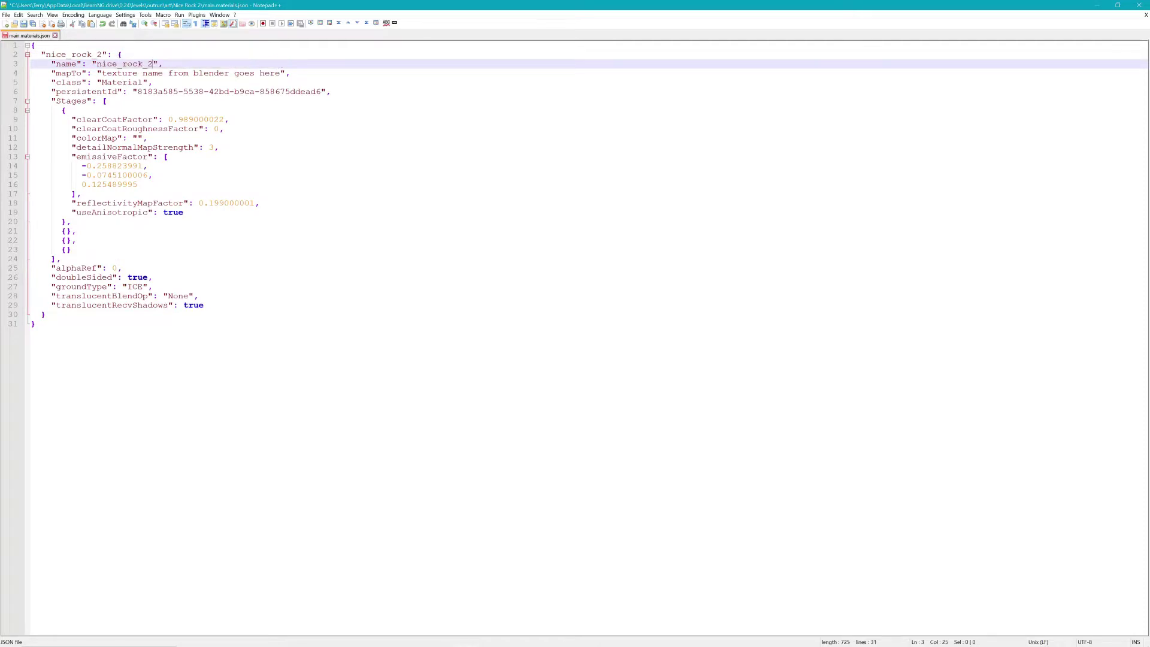
drag(102, 74, 280, 74)
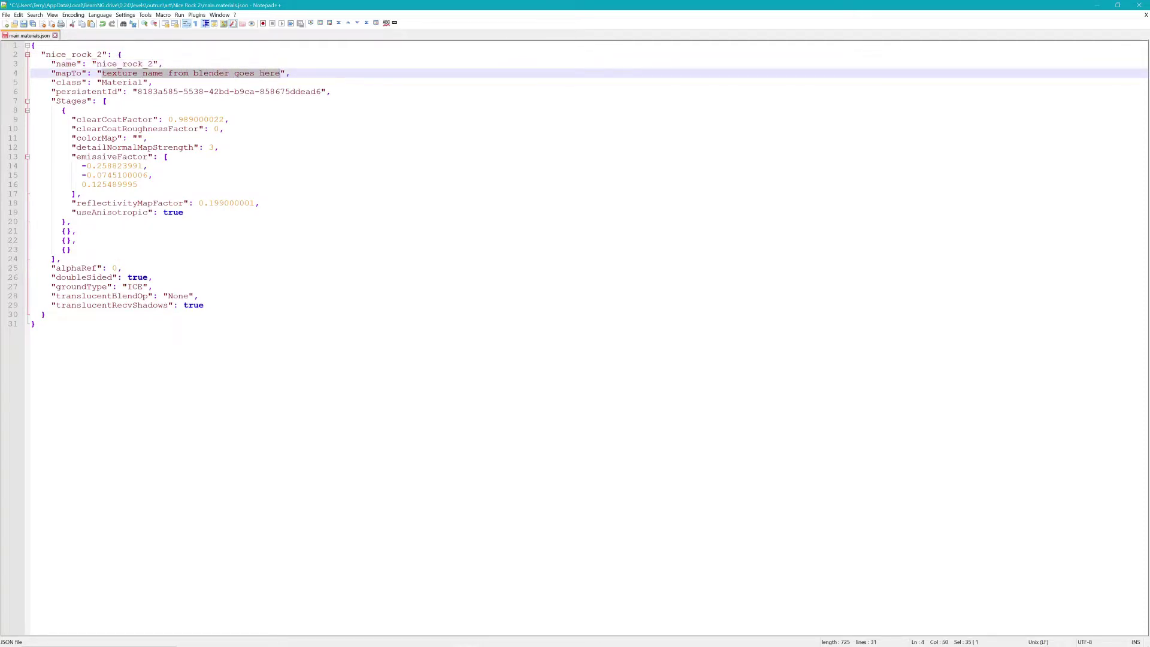
text(nice_rock_2)
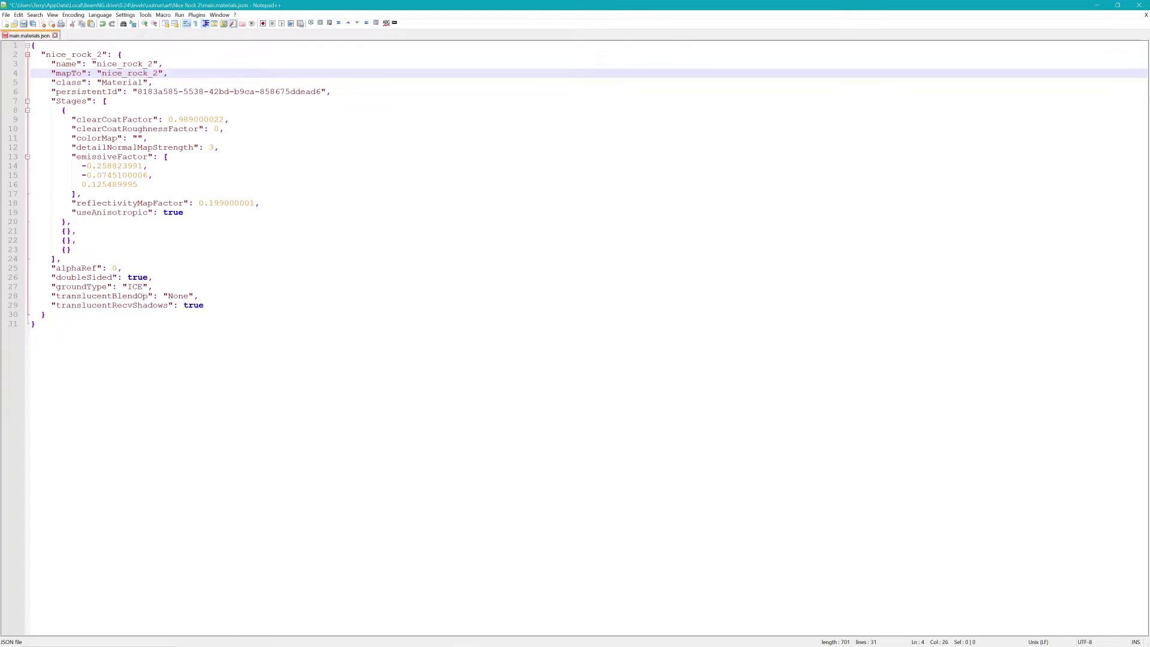
Set the empty colorMap value in the first stage to nice_rock_2.dds.
click(108, 101)
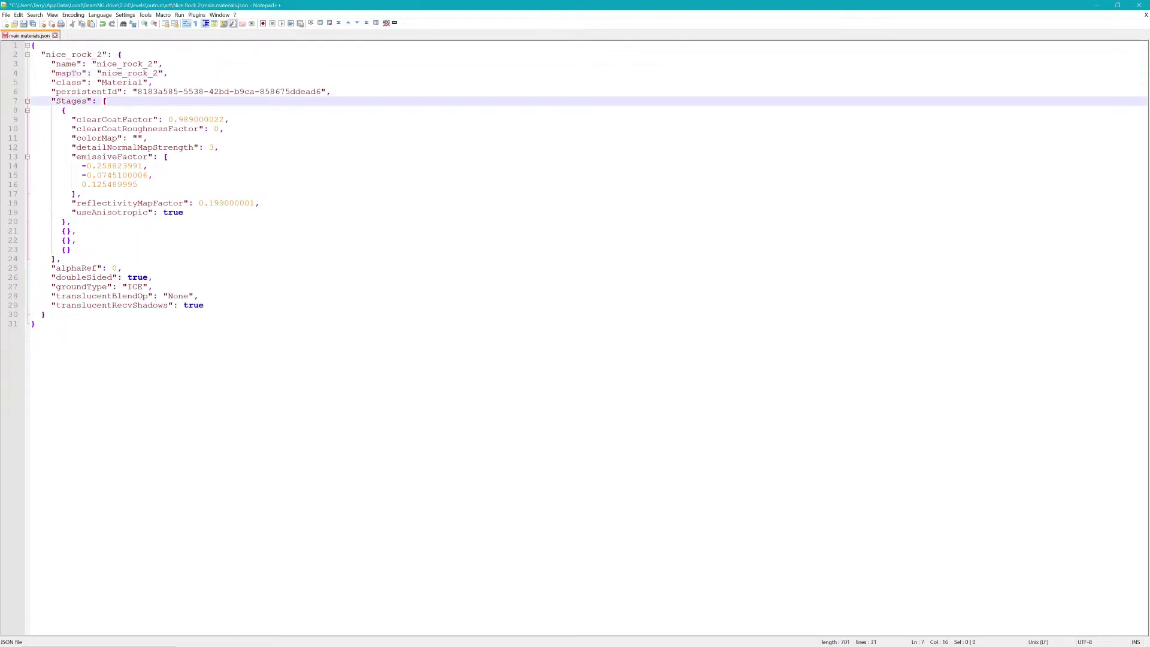
click(138, 139)
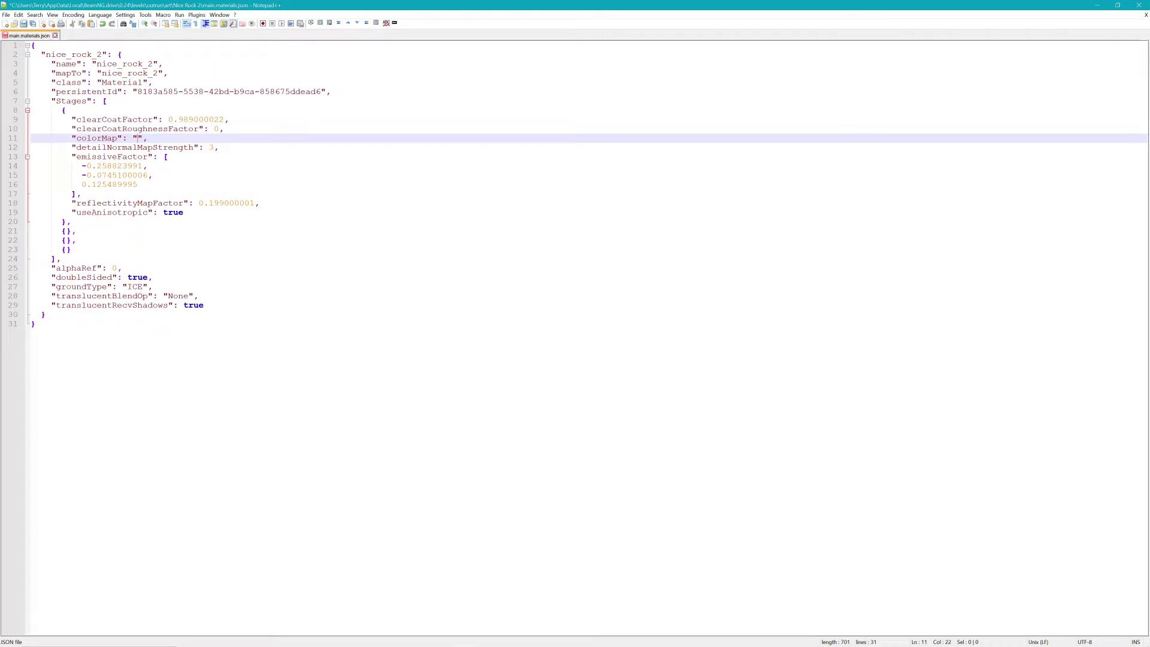
text(nice_rock_2.dds)
click(168, 157)
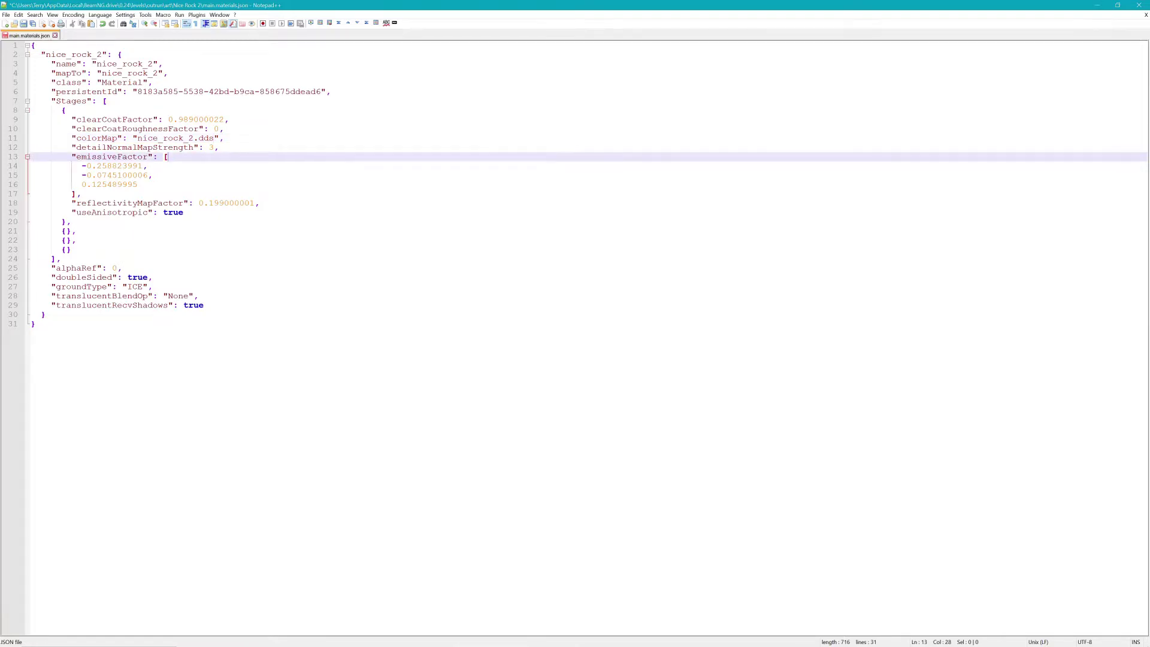
Add a normalMap line below colorMap that references nice_rock_2_normals.dds.
drag(224, 139, 30, 138)
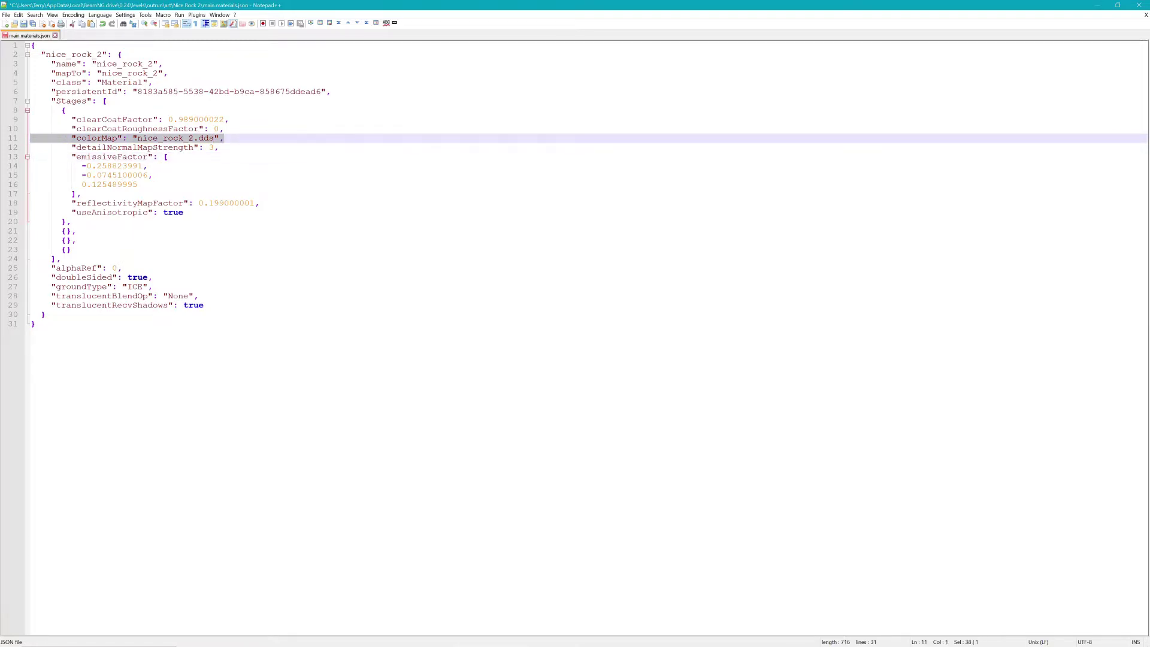
click(224, 138)
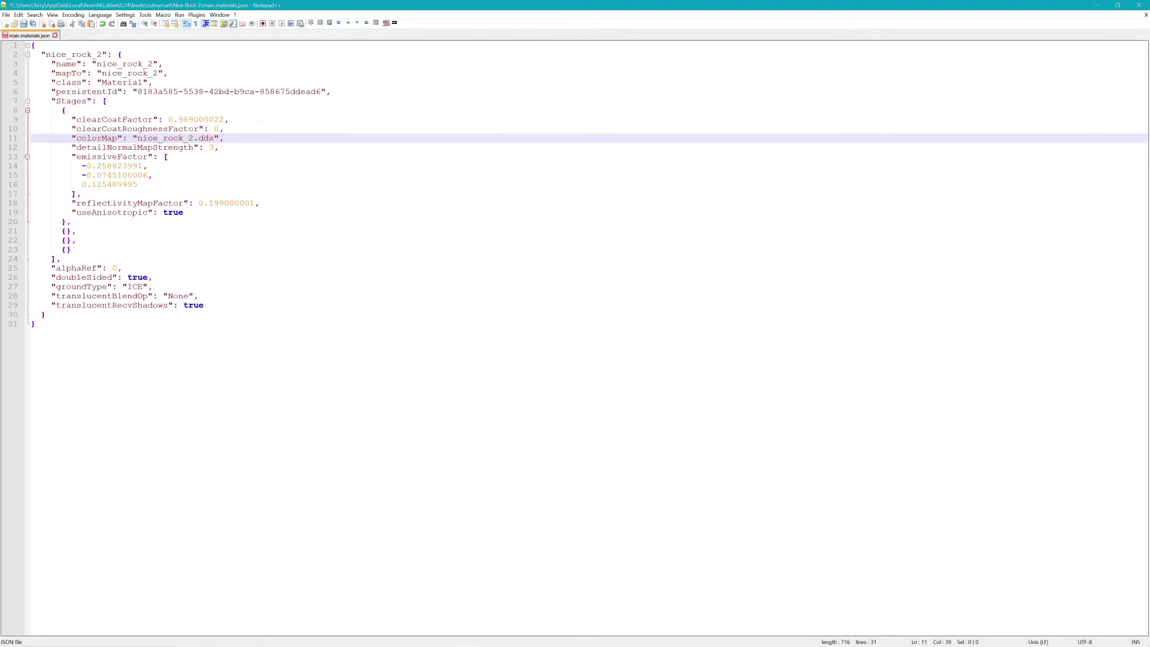
key(Return)
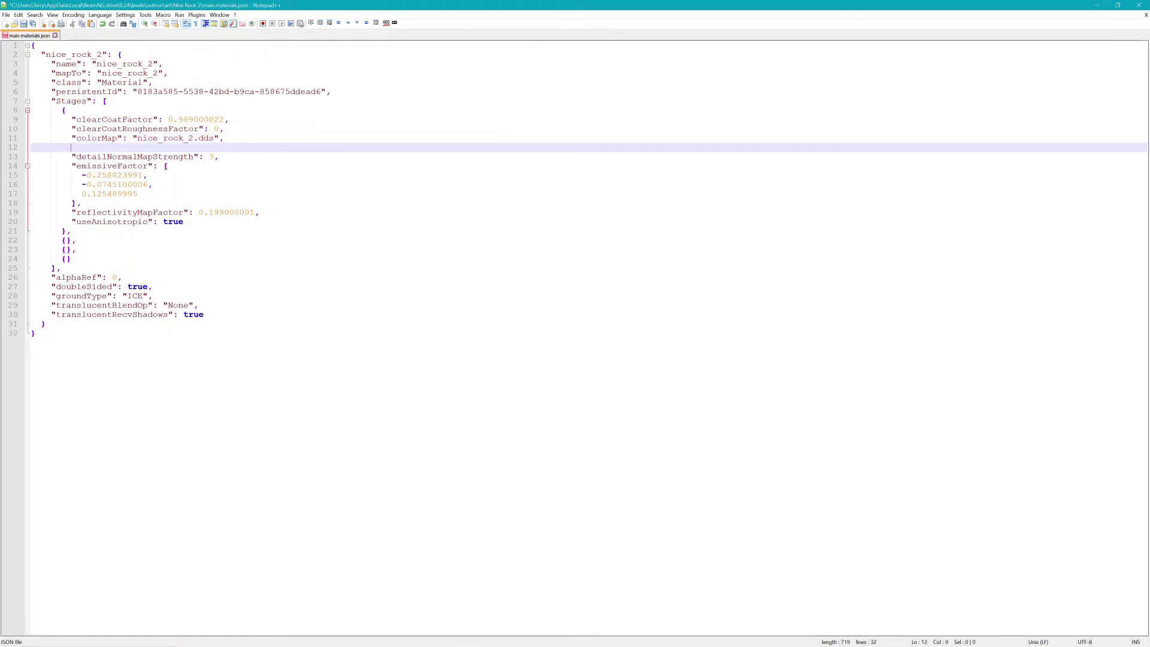
text("normal)
key(BackSpace)
text(Map": "nice_rock_2_normal)
text(s)
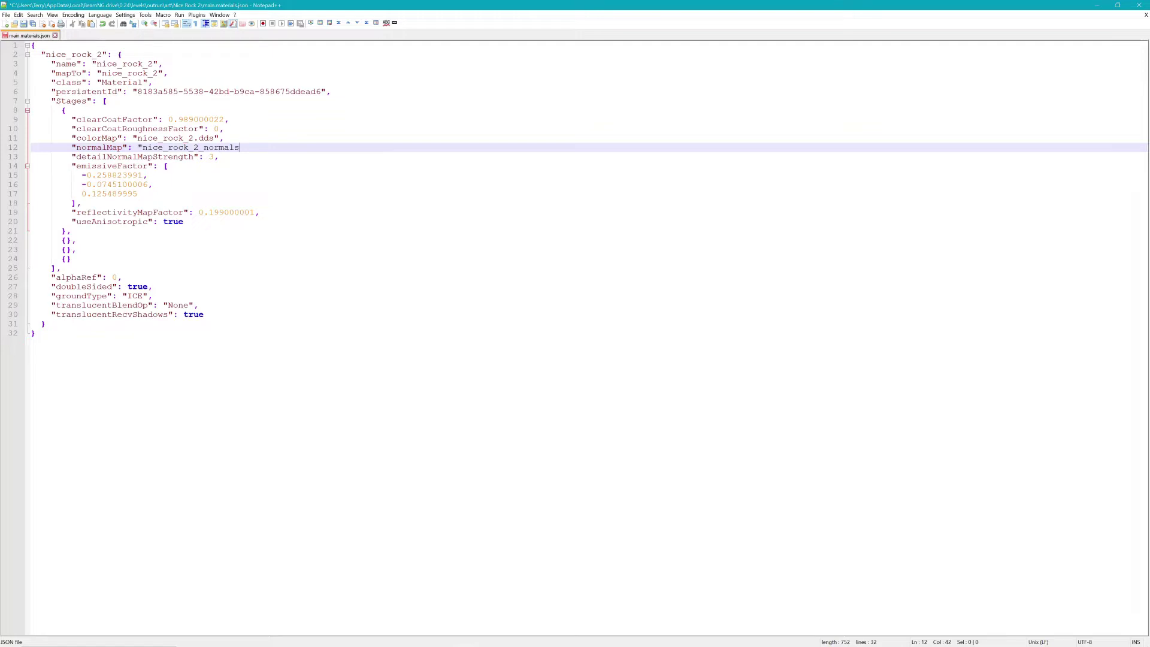
text(.dds)
Replace the ICE groundType value and save the main.materials.json file.
drag(128, 296, 144, 296)
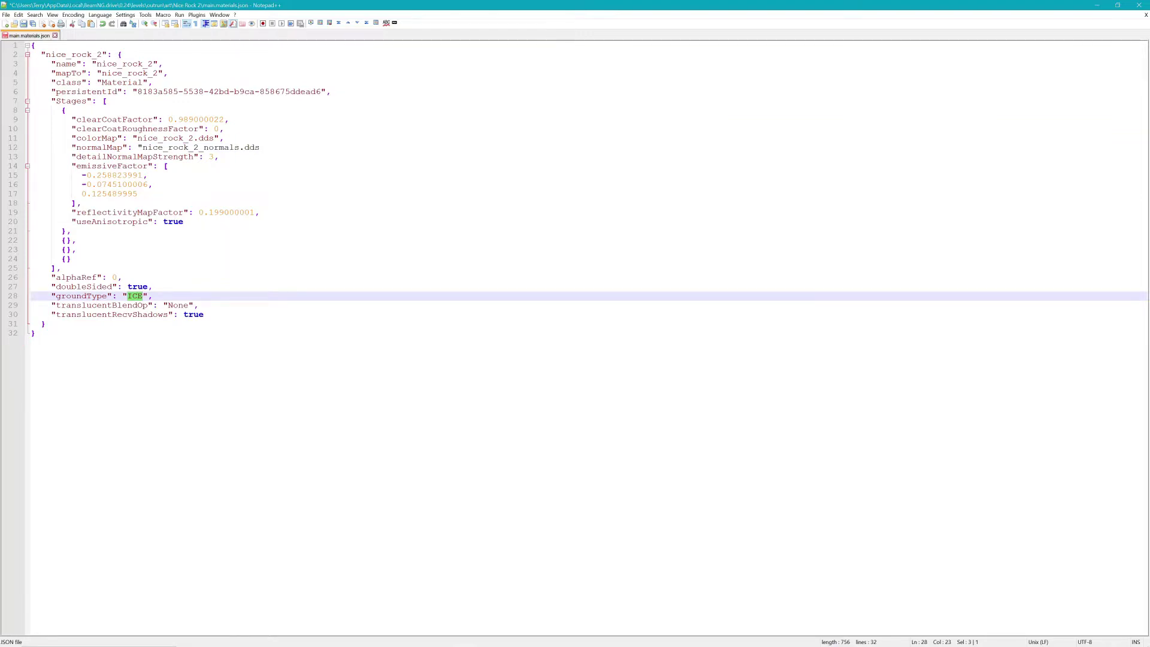
text(st)
key(BackSpace)
click(24, 26)
Switch to Meshroom, enlarge the 3D Viewer, and examine the rock's StructureFromMotion point cloud and camera positions.
click(1096, 6)
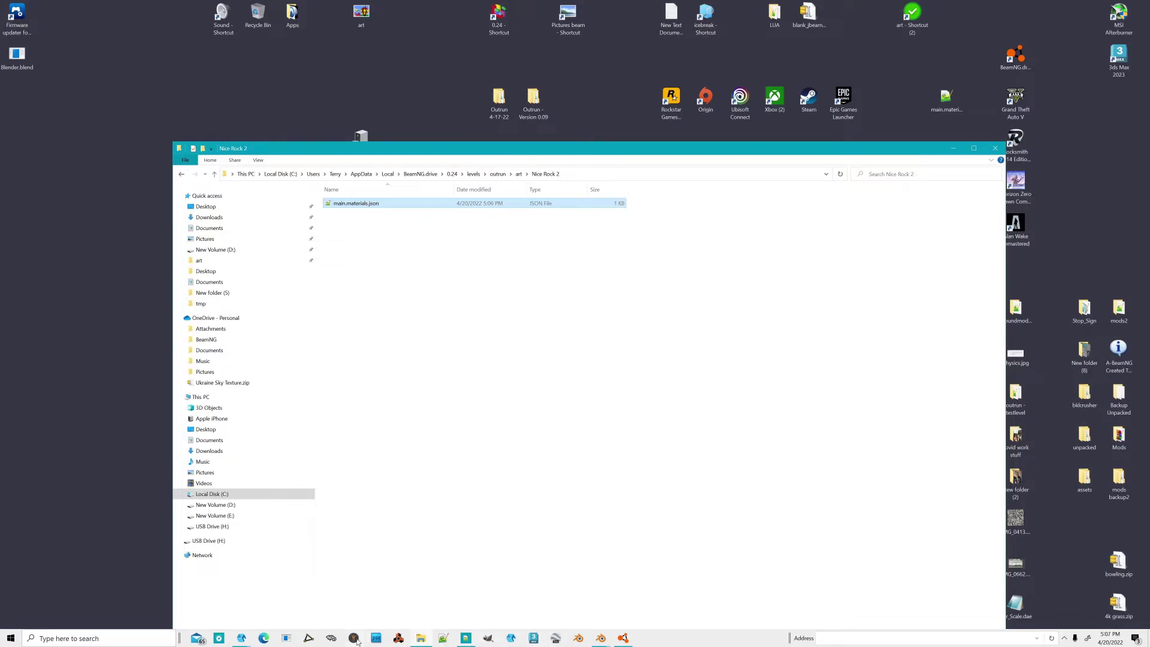
click(245, 638)
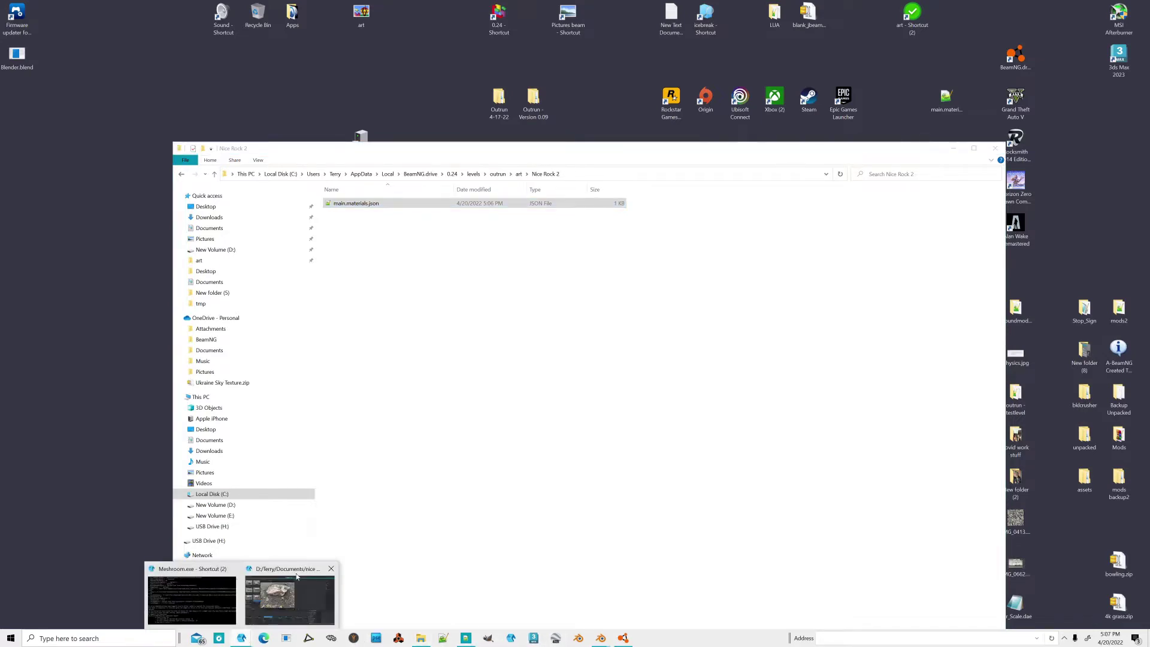
click(290, 599)
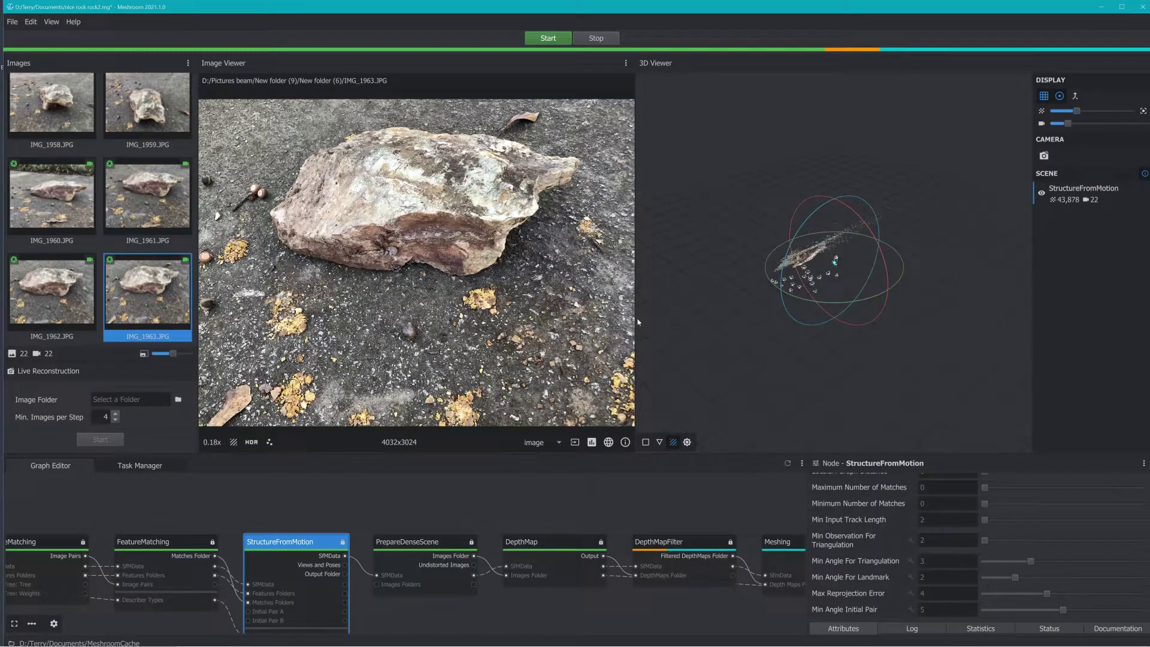
drag(635, 322, 469, 326)
drag(671, 282, 695, 171)
scroll(703, 258, up, 5)
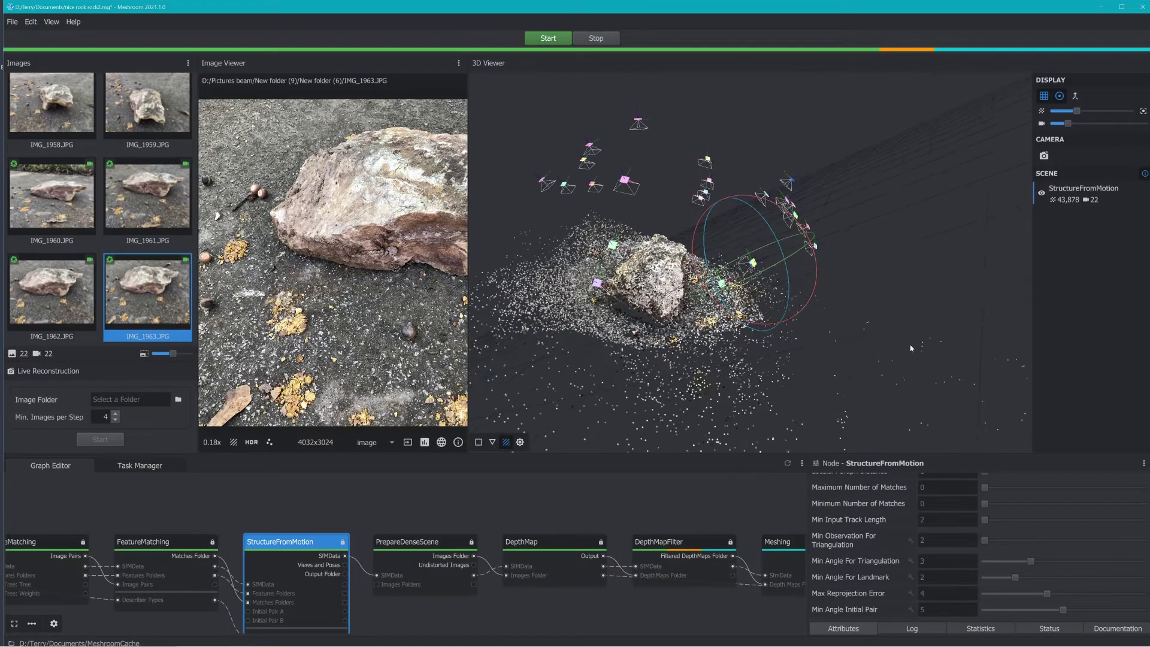
Examine the StructureFromMotion point cloud around the rock from several sides and shrink the camera markers to the minimum size.
drag(910, 348, 789, 429)
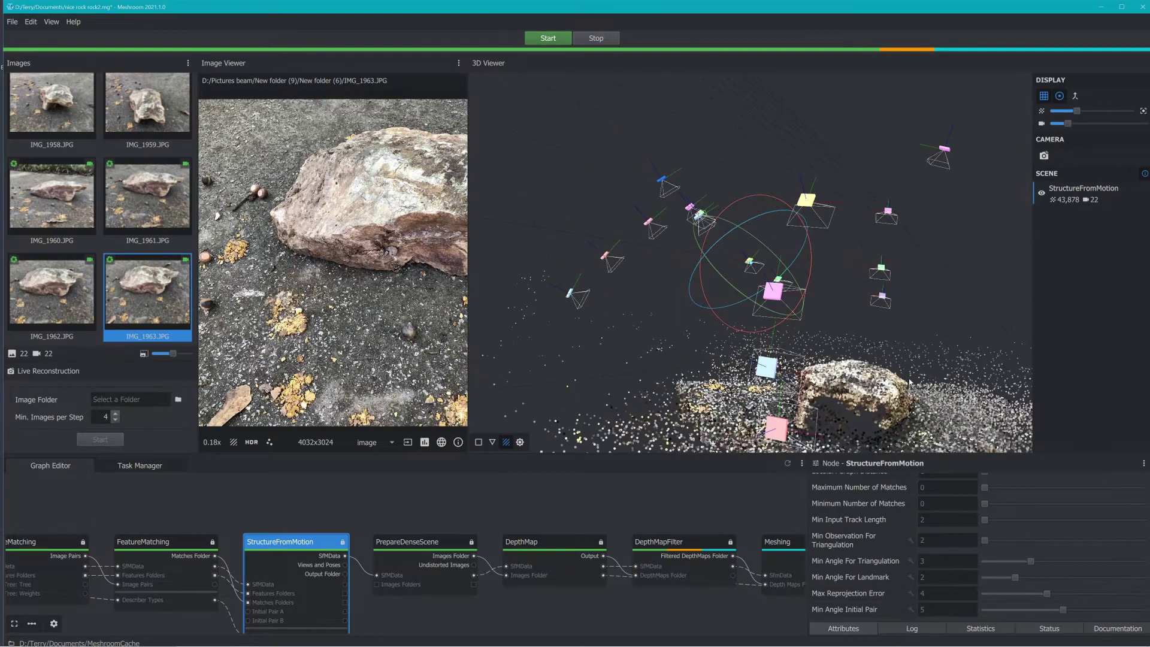
drag(909, 382, 735, 379)
drag(636, 371, 661, 360)
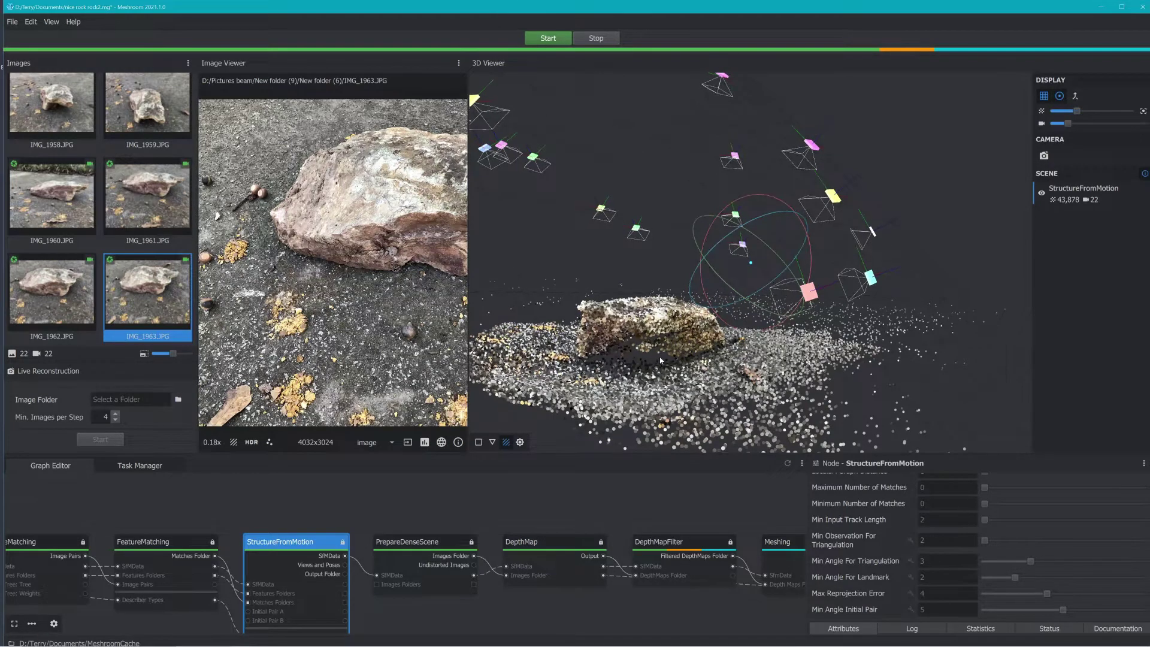
scroll(653, 364, up, 5)
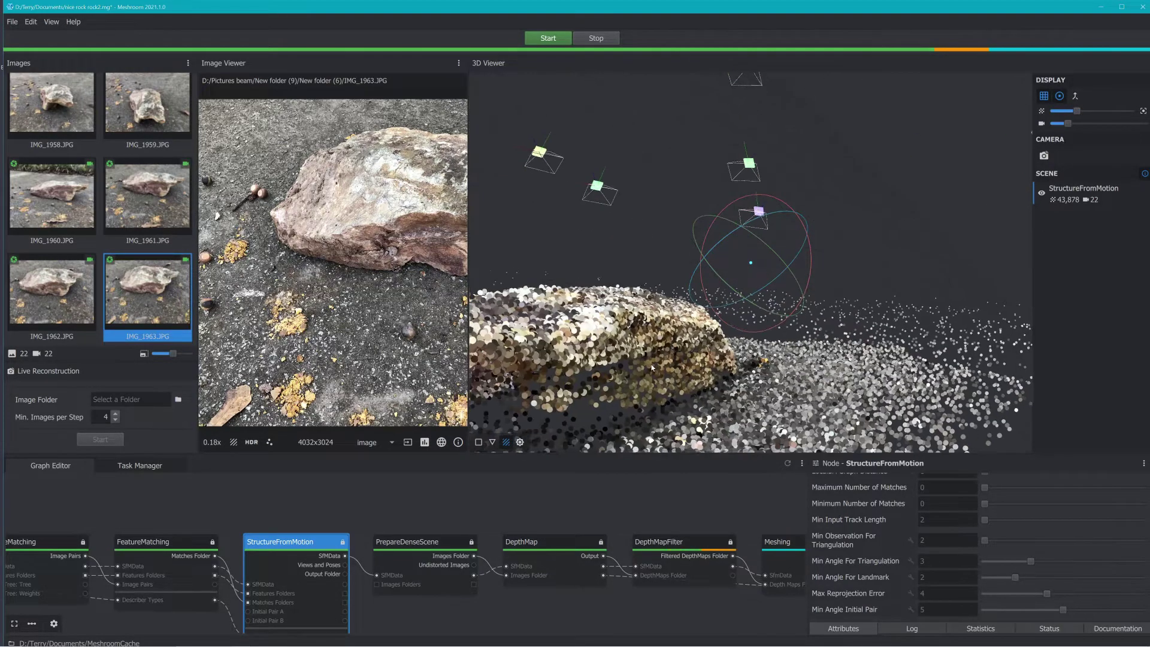
drag(659, 364, 666, 360)
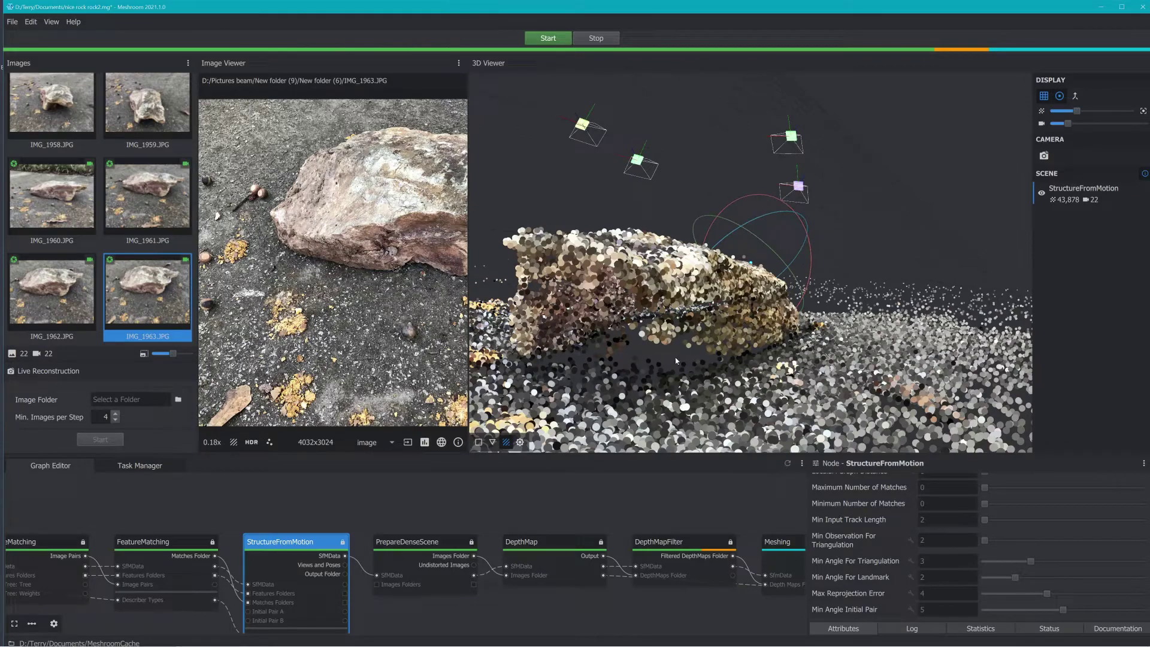
drag(730, 382, 879, 372)
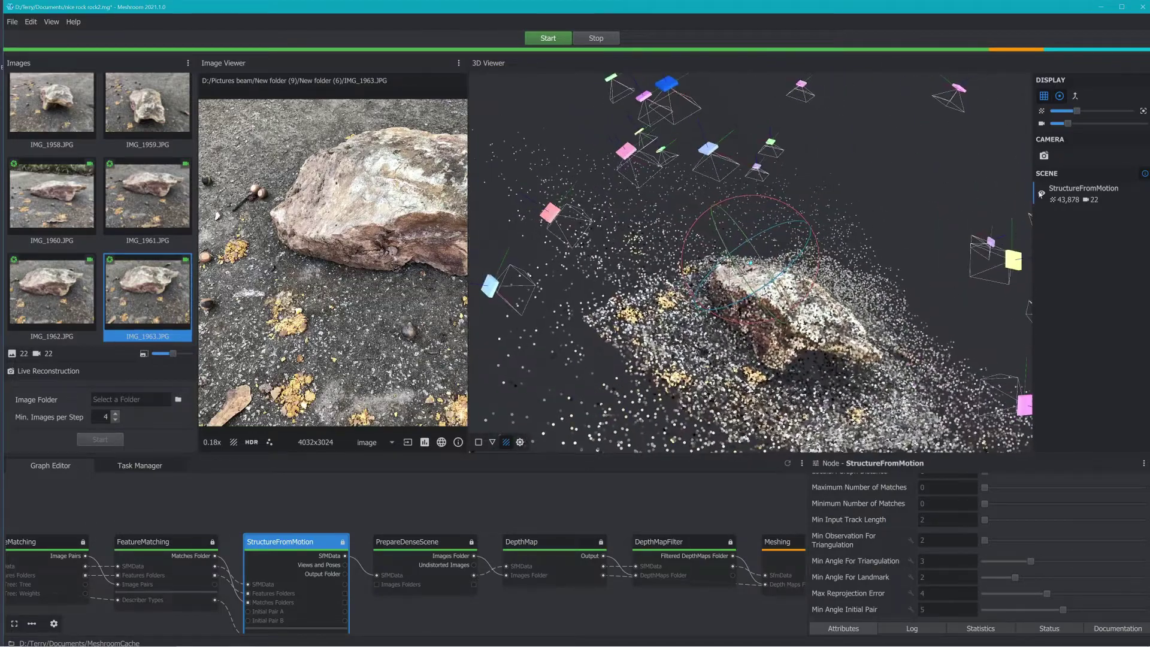
mouse_move(1068, 124)
mouse_down()
mouse_move(1087, 124)
mouse_move(1055, 123)
mouse_move(1053, 112)
mouse_move(1103, 114)
mouse_move(1080, 116)
mouse_up()
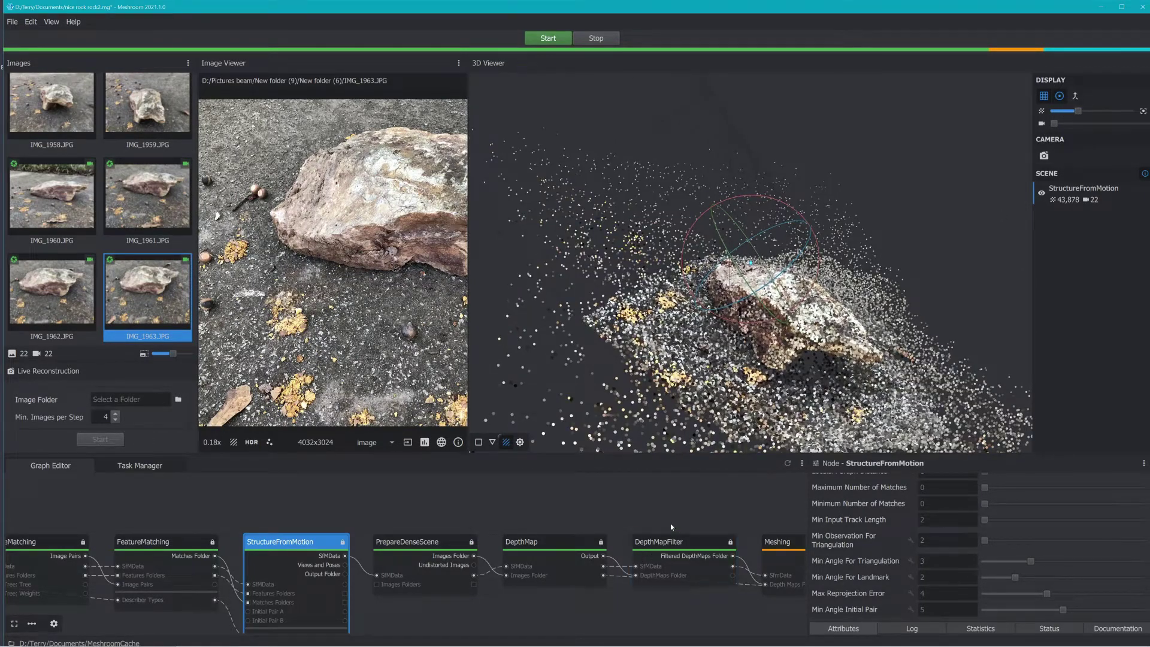
Load the Texturing node's result into the 3D Viewer, hide the StructureFromMotion point cloud, and inspect the textured rock up close.
middle_drag(803, 512, 469, 512)
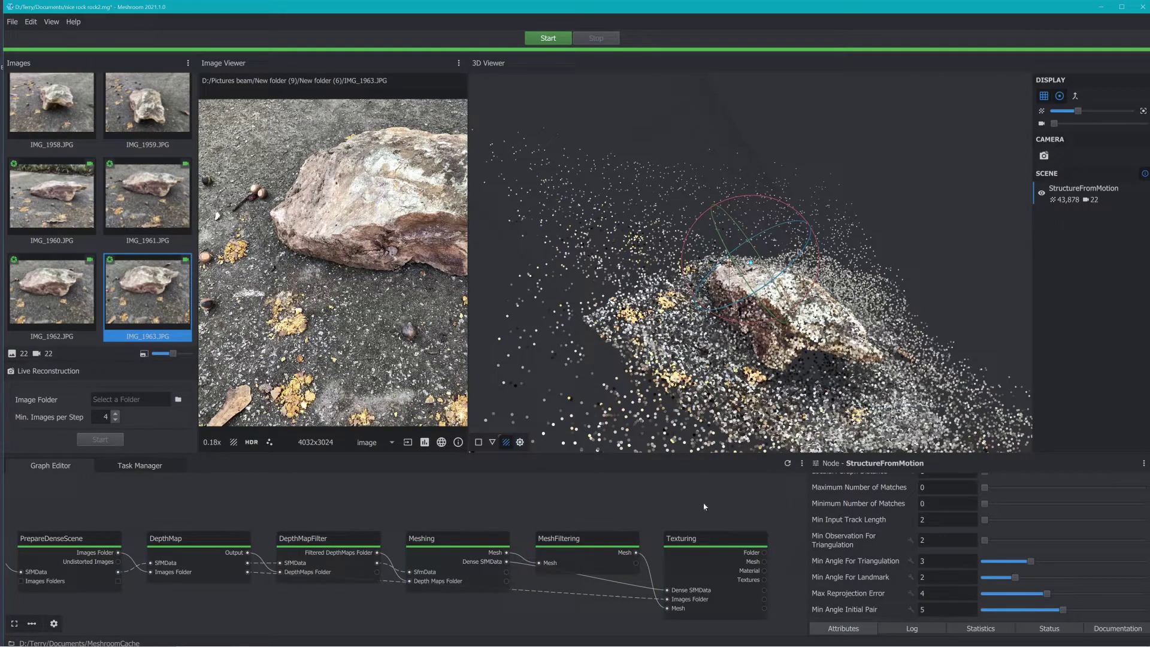
click(696, 539)
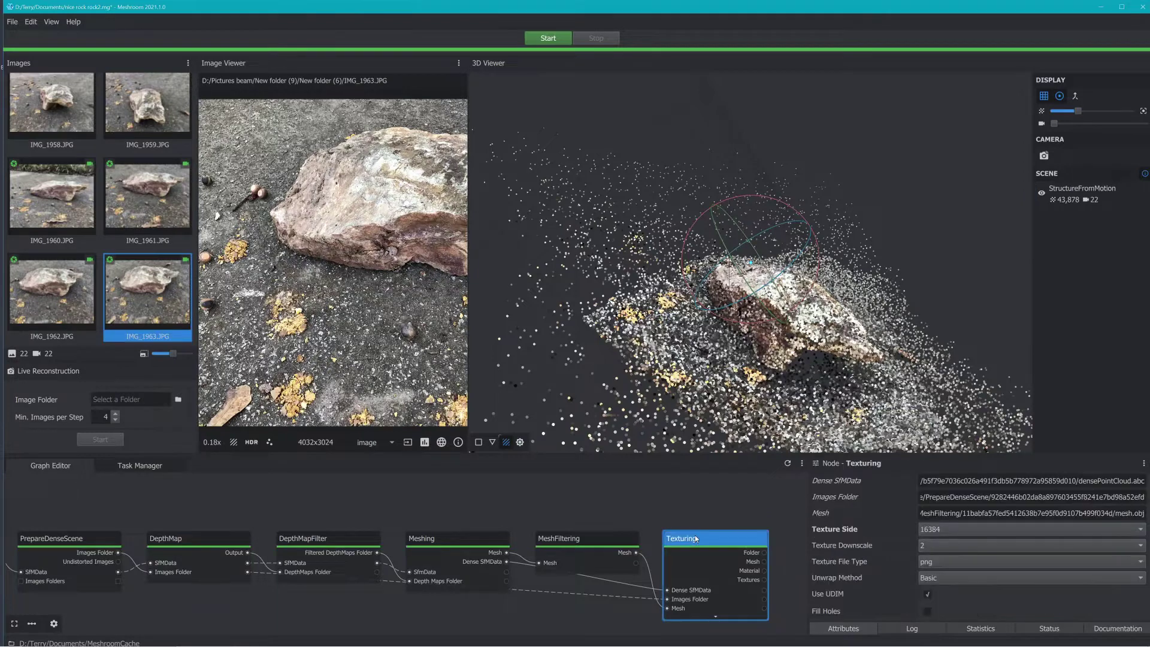
click(1042, 194)
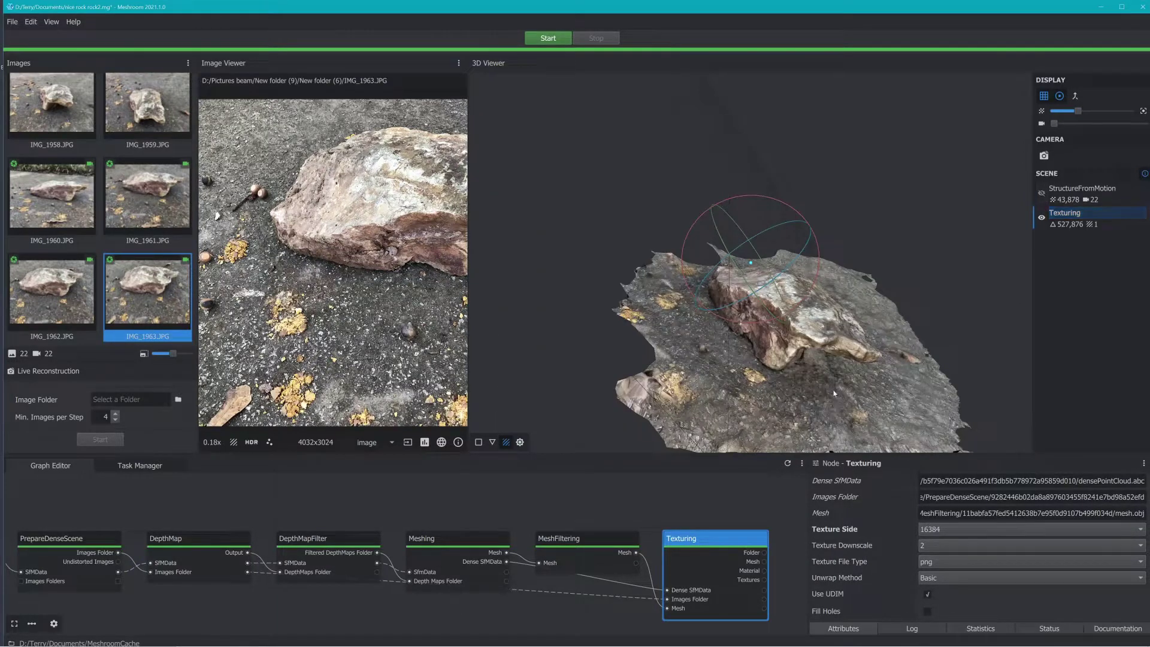
drag(826, 372, 659, 350)
scroll(861, 359, up, 3)
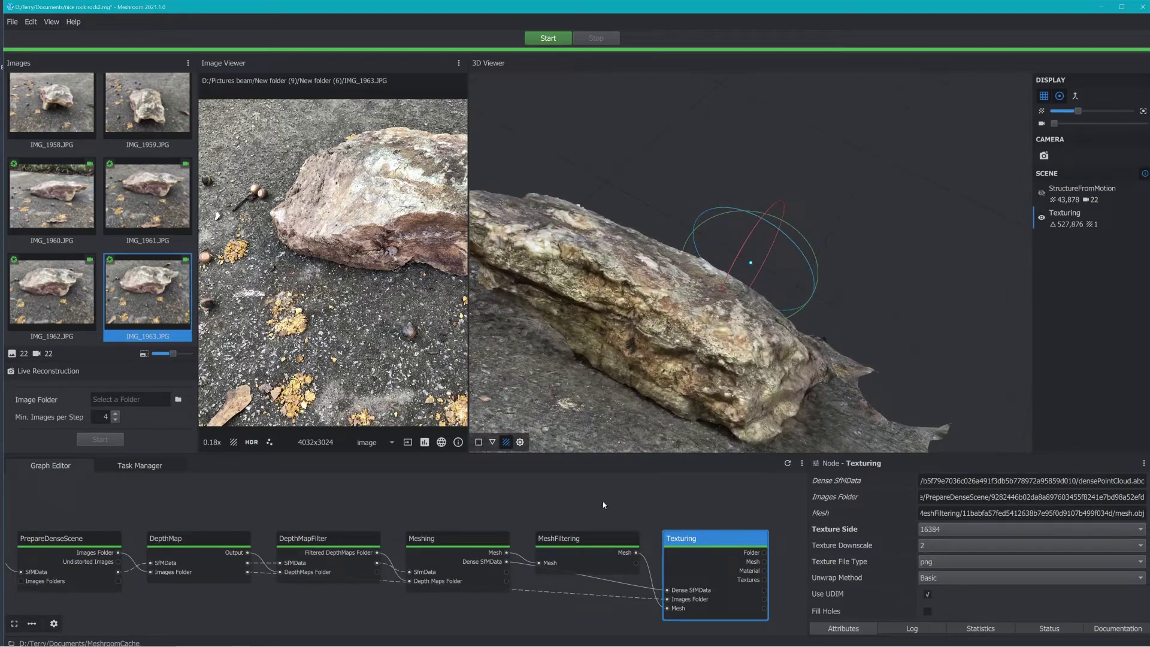
Compare the rock mesh in solid and wireframe display, and return the 3D Viewer to textured rendering.
click(479, 443)
click(492, 442)
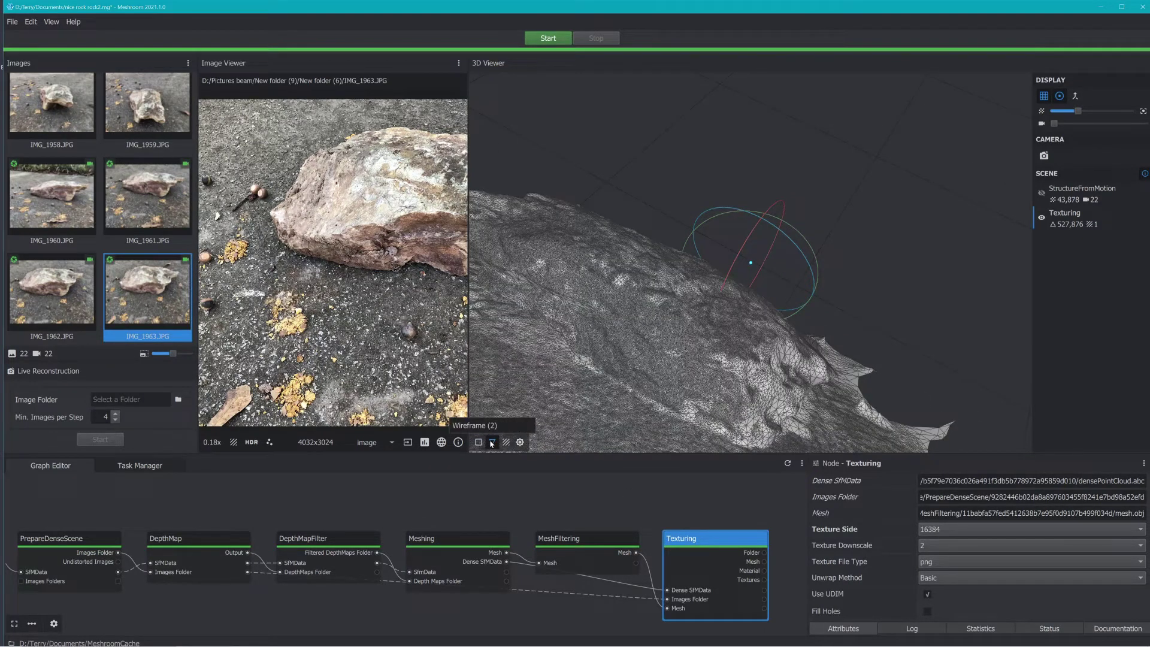
click(479, 443)
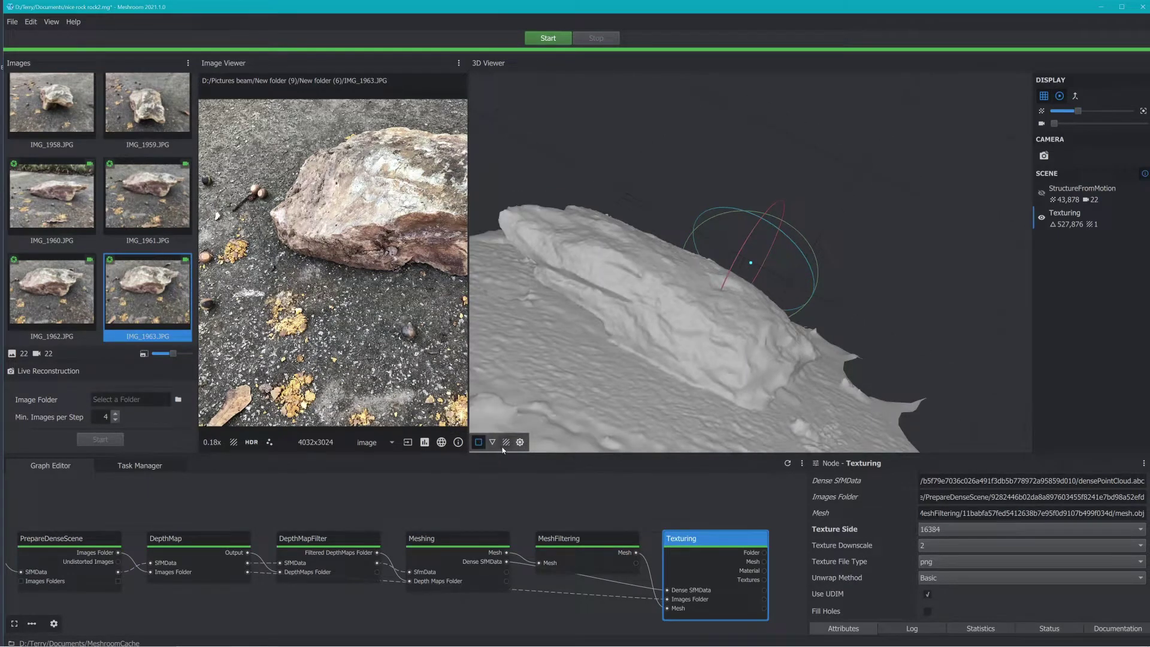
click(506, 443)
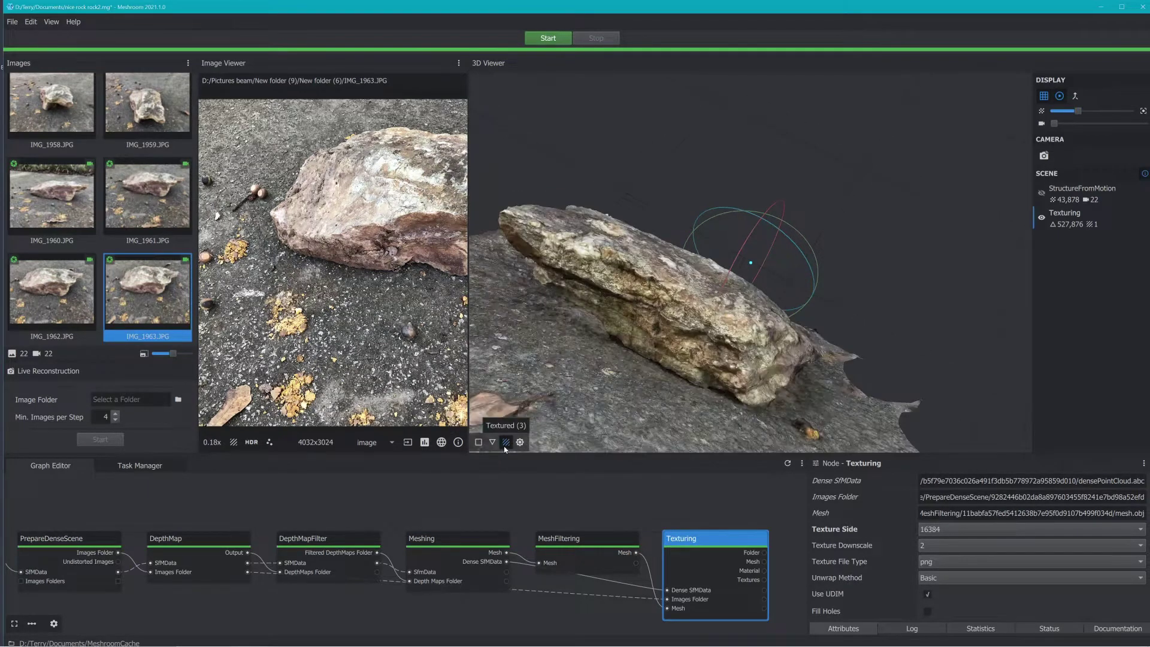
Sync the 3D Viewer with the camera of IMG_1961.JPG, widen the Image Viewer, and reduce the photo overlay's opacity to zero.
click(1044, 155)
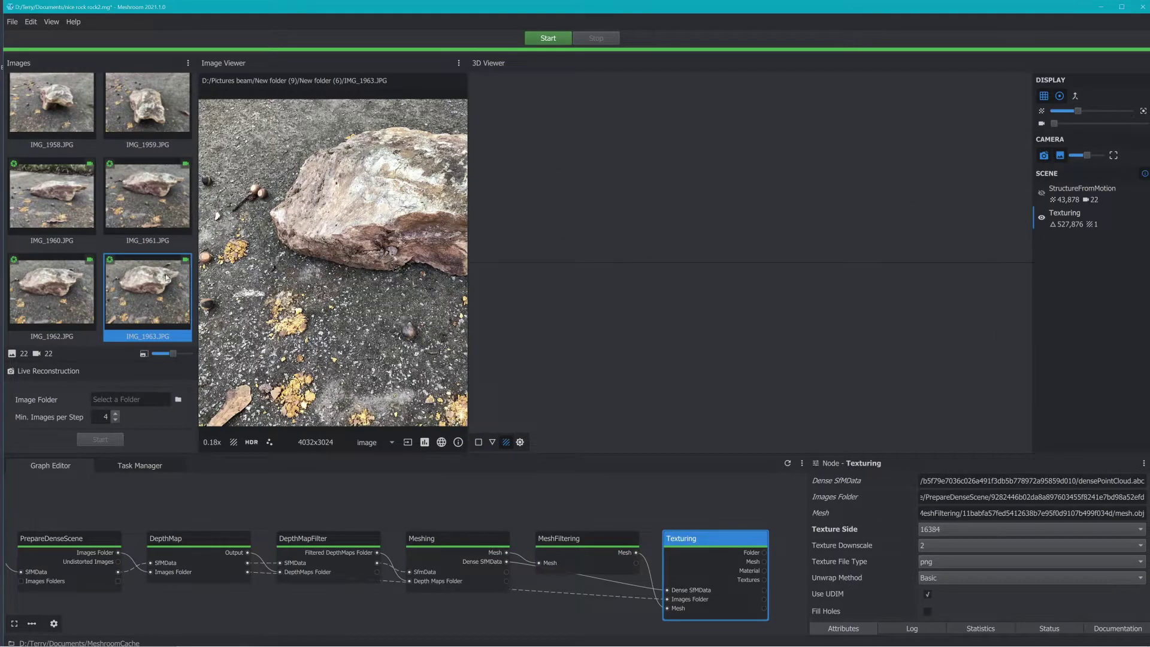
click(125, 201)
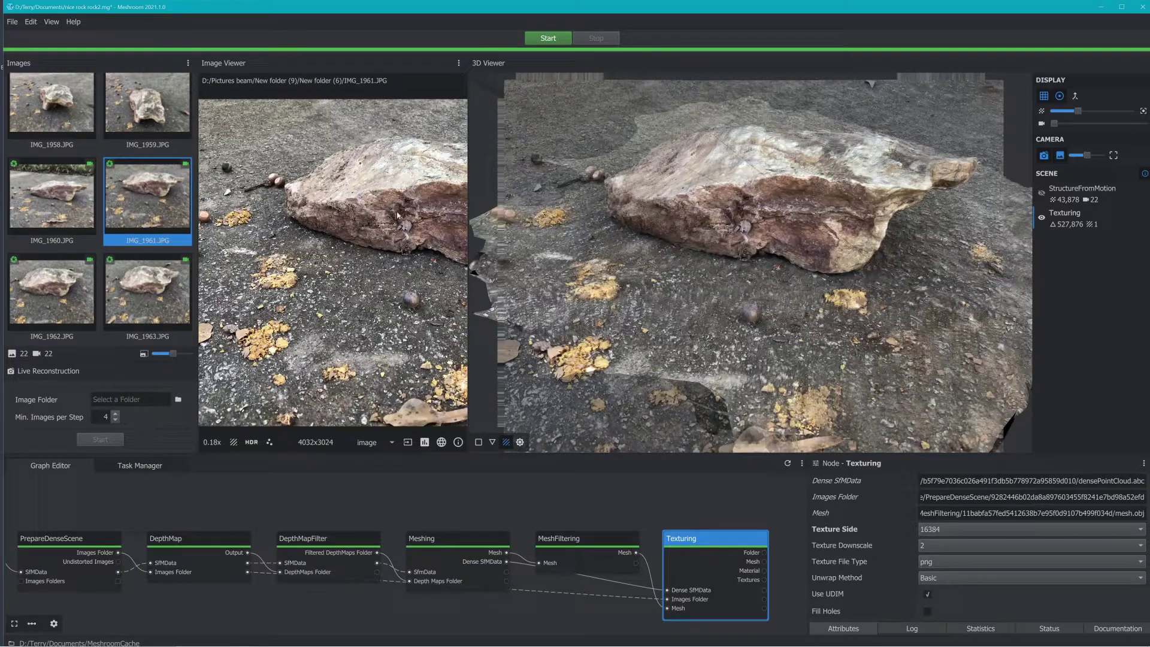
drag(470, 201, 621, 230)
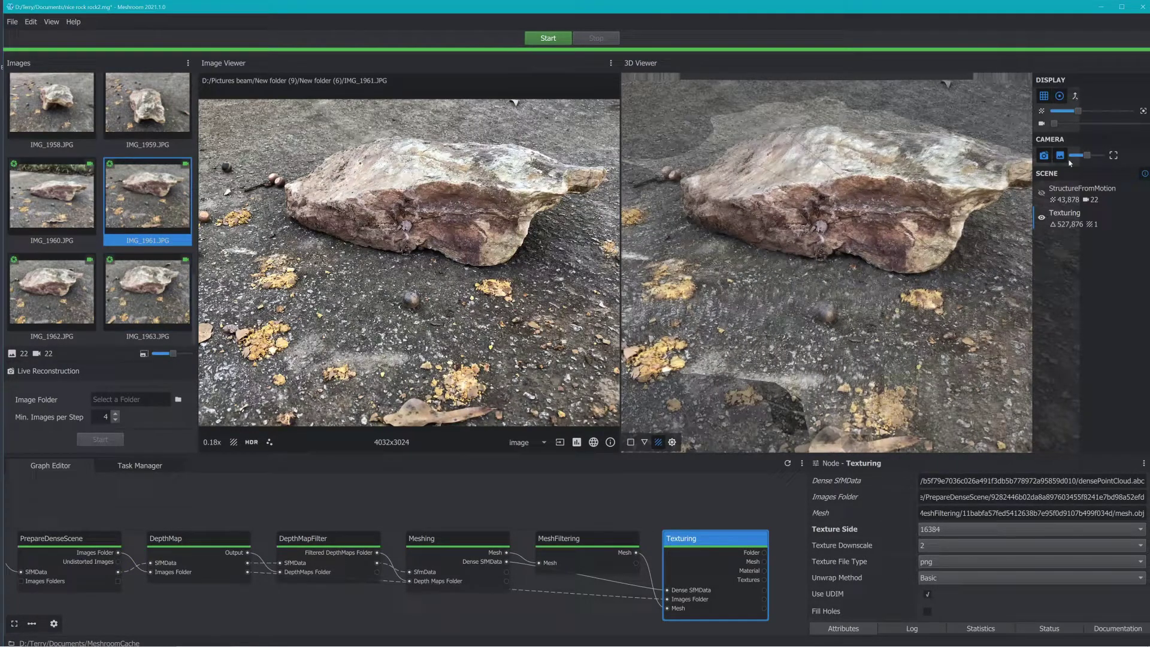
drag(1088, 155, 1072, 156)
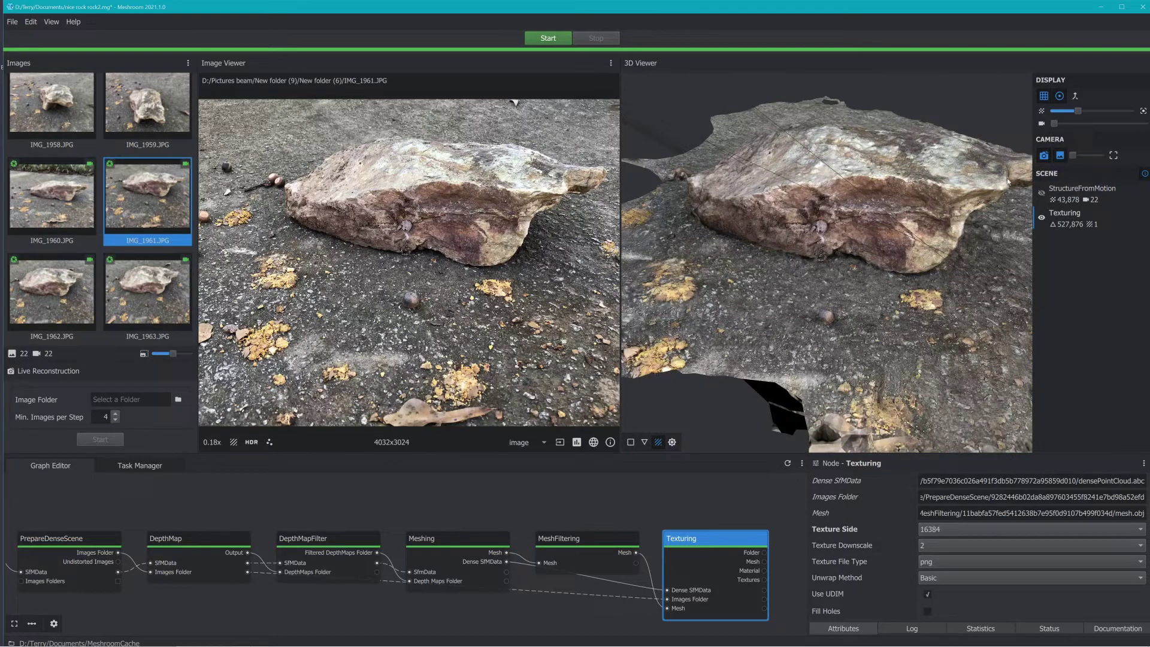
Compare the textured model with source photos IMG_1963, IMG_1962, IMG_1956, IMG_1957, IMG_1955, IMG_1953, IMG_1951 and IMG_1952 from their matching camera views.
click(152, 297)
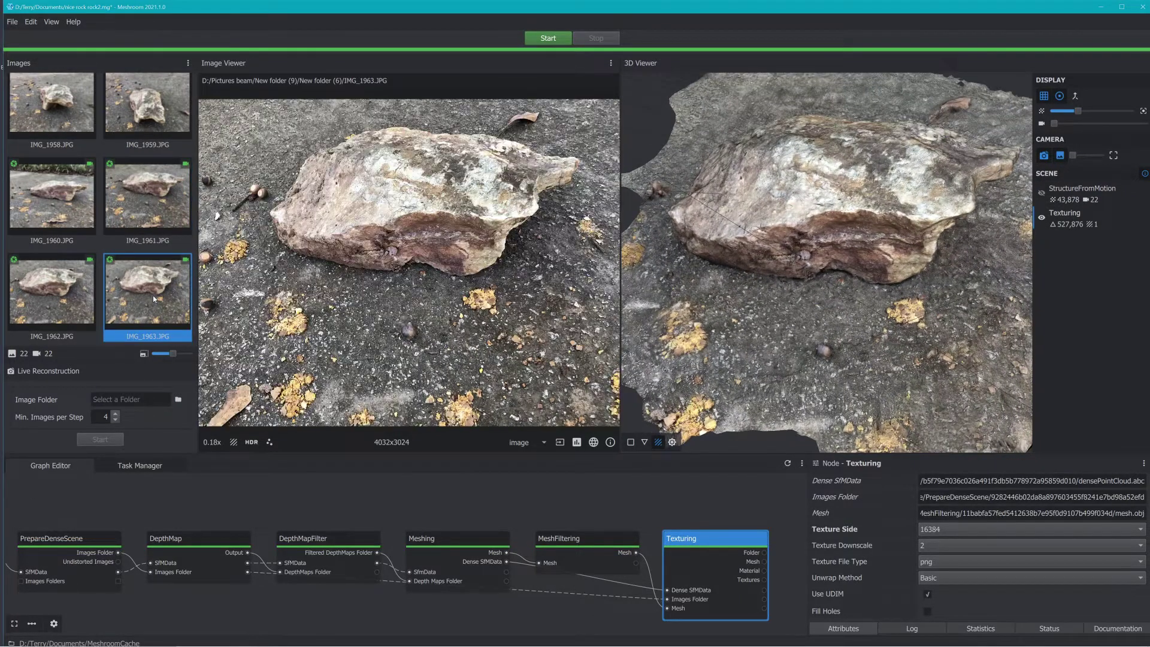
click(80, 294)
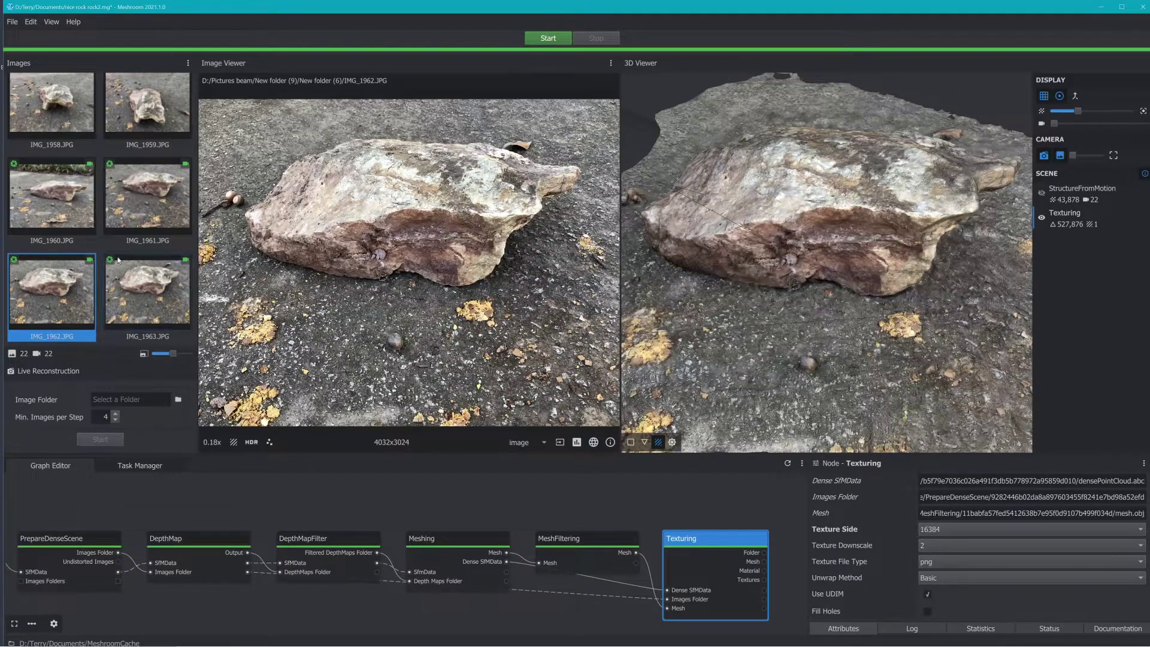
scroll(112, 221, up, 4)
click(73, 247)
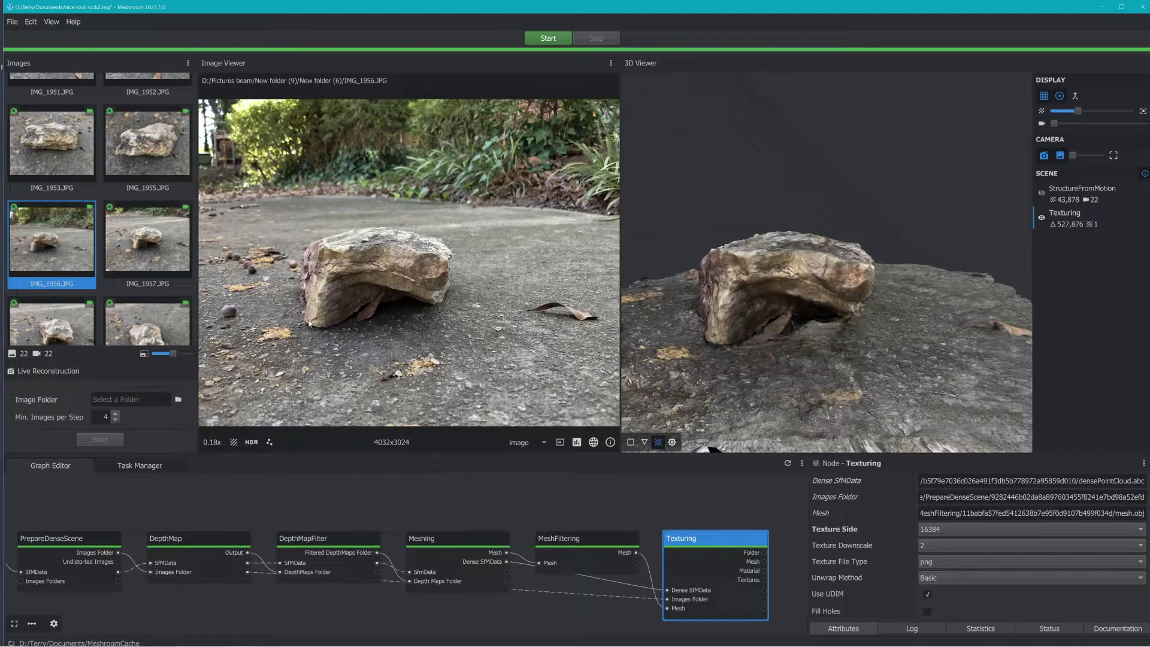
click(155, 235)
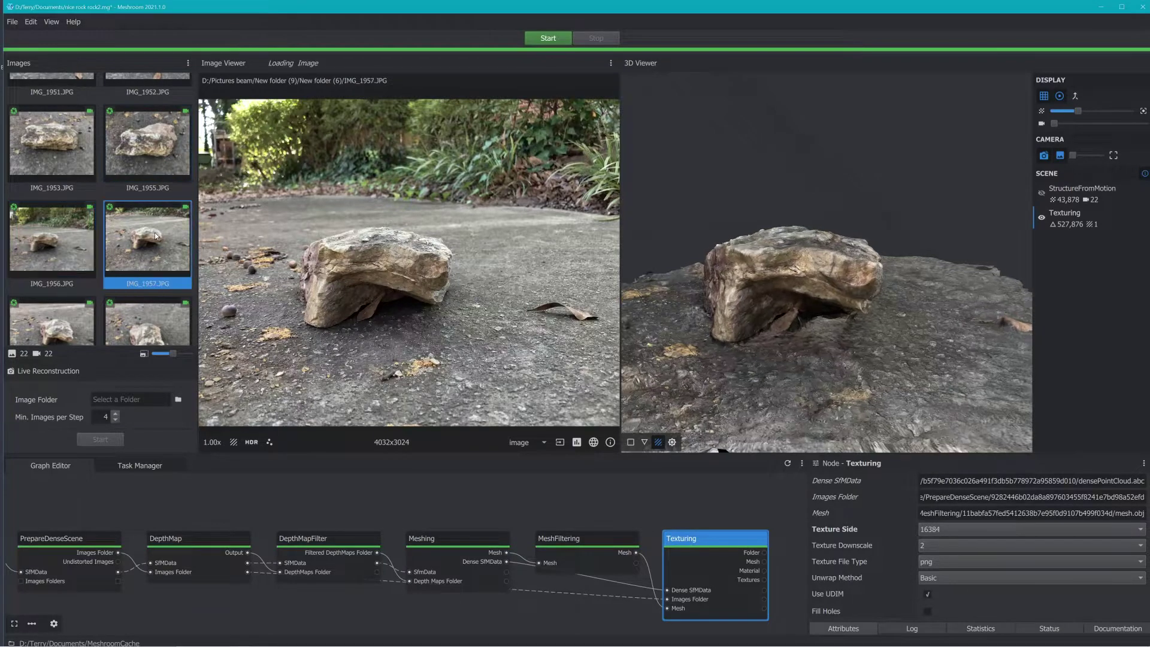
click(153, 150)
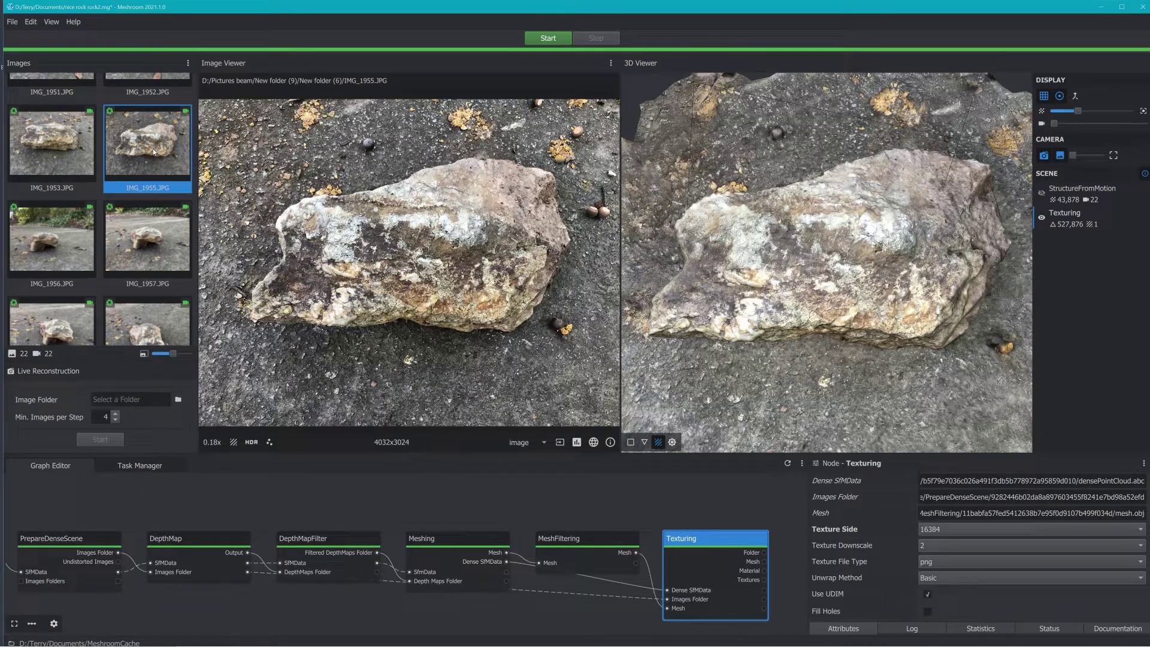
click(52, 152)
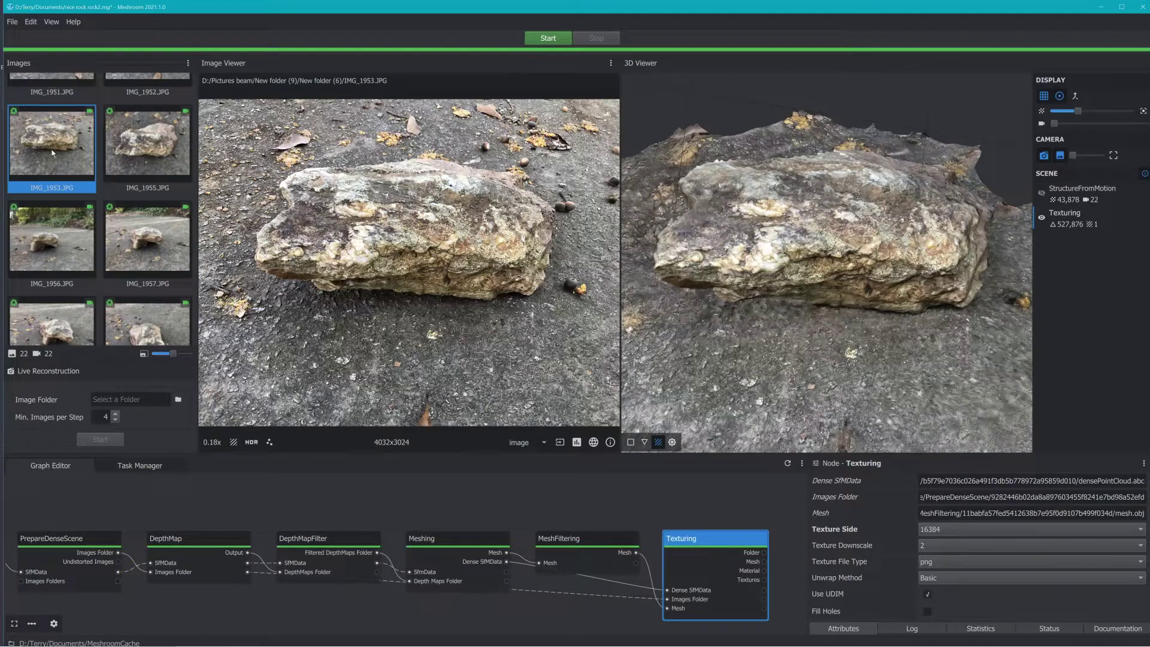
scroll(60, 161, up, 2)
click(46, 192)
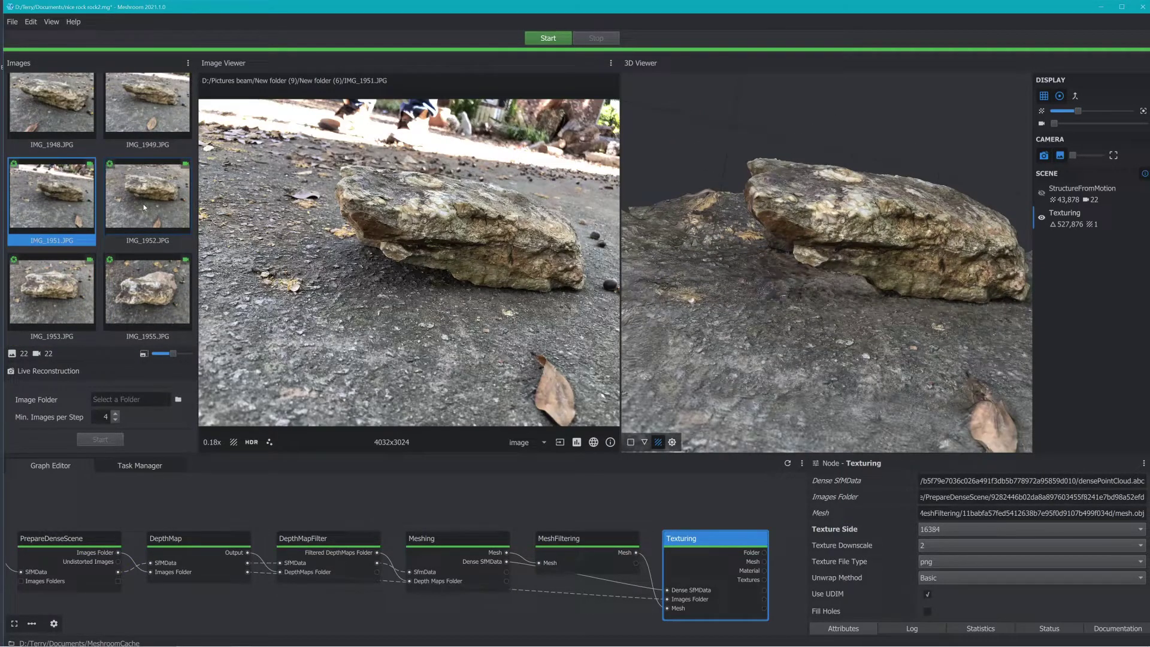
click(144, 208)
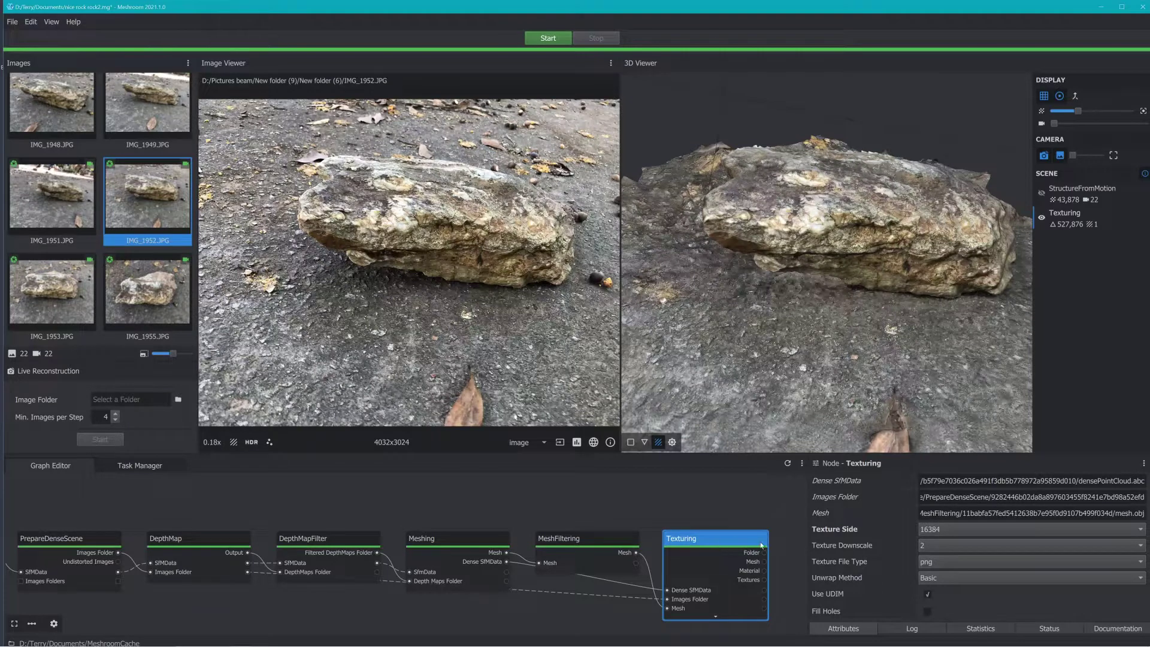
Copy the output Mesh path of the Texturing node and switch to the Blender scene.
scroll(975, 564, down, 8)
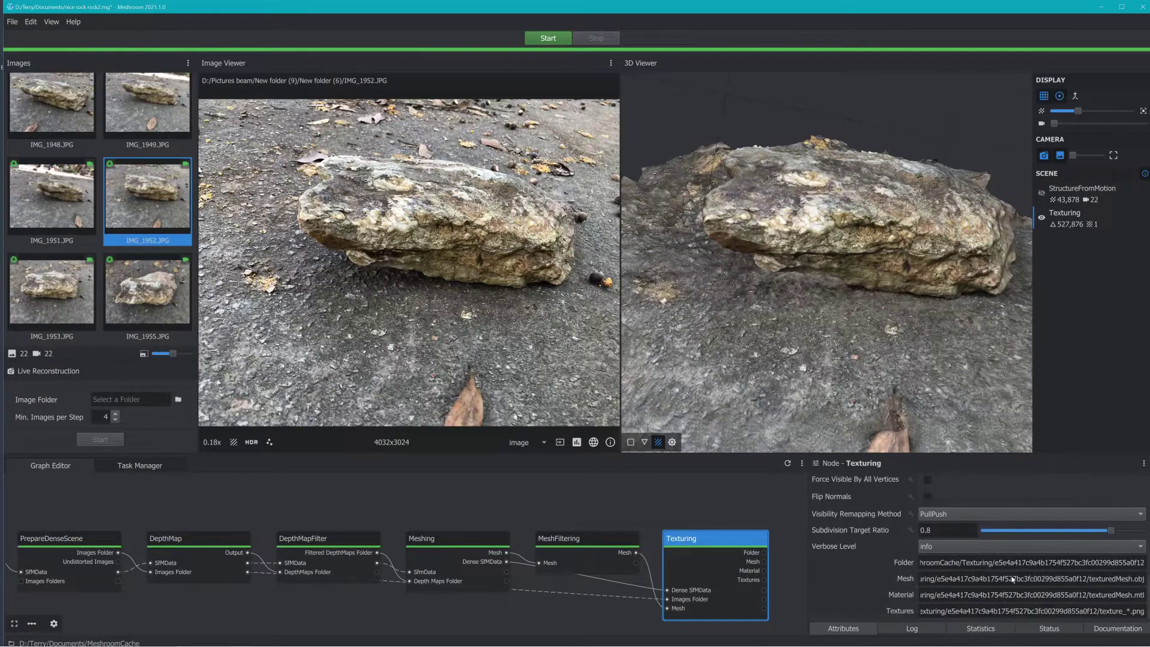
drag(1083, 581, 796, 581)
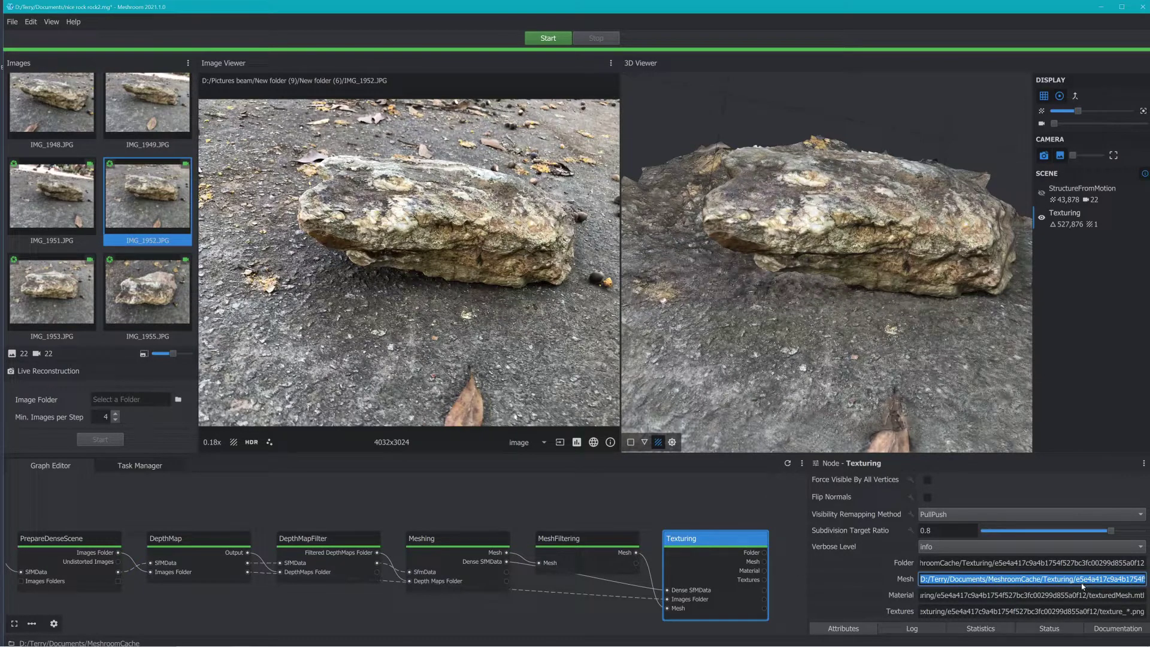
key(alt+Tab)
key(alt+Tab)
key(alt+Tab)
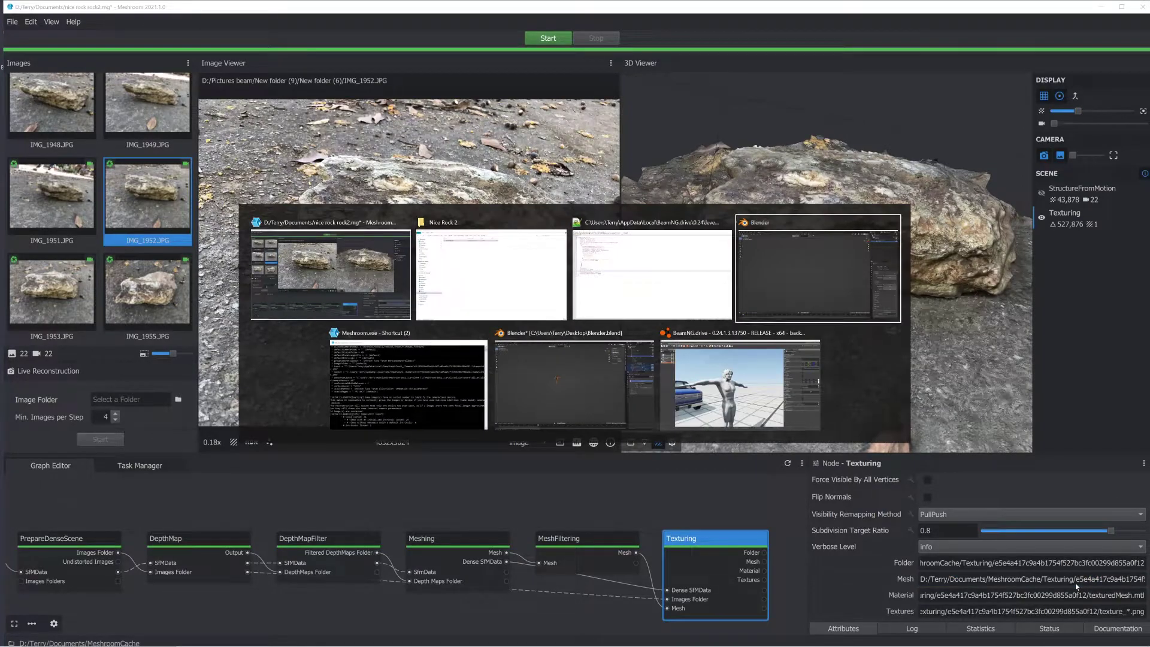
Import texturedMesh.obj as a Wavefront model from the copied Meshroom Texturing folder path.
click(22, 17)
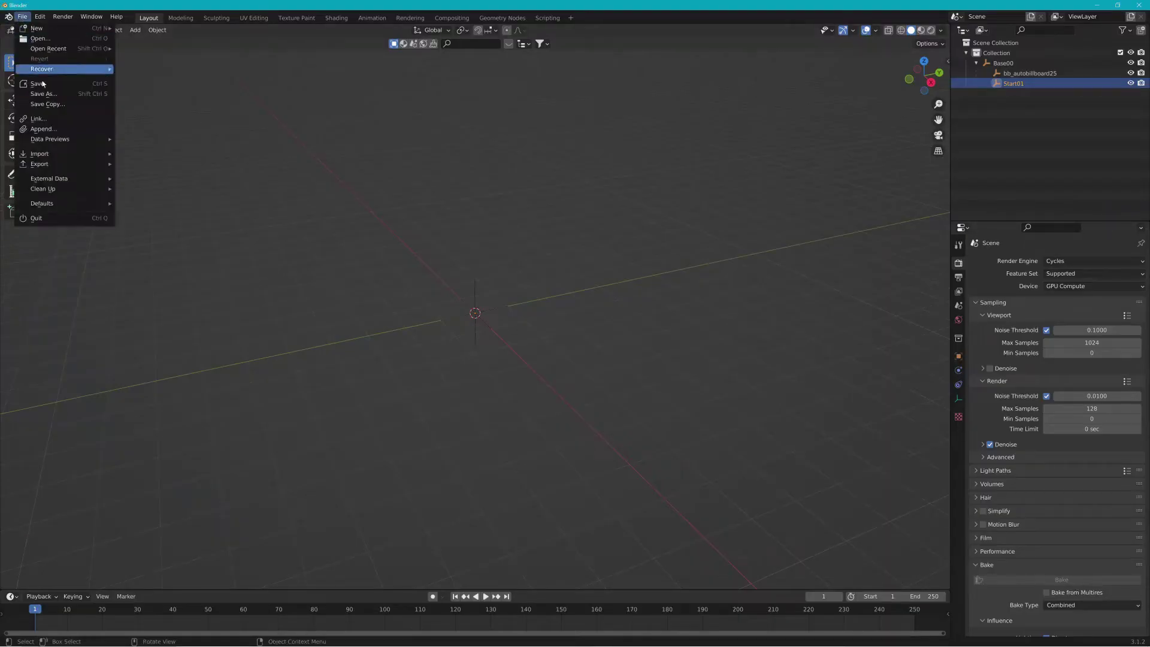
mouse_move(56, 152)
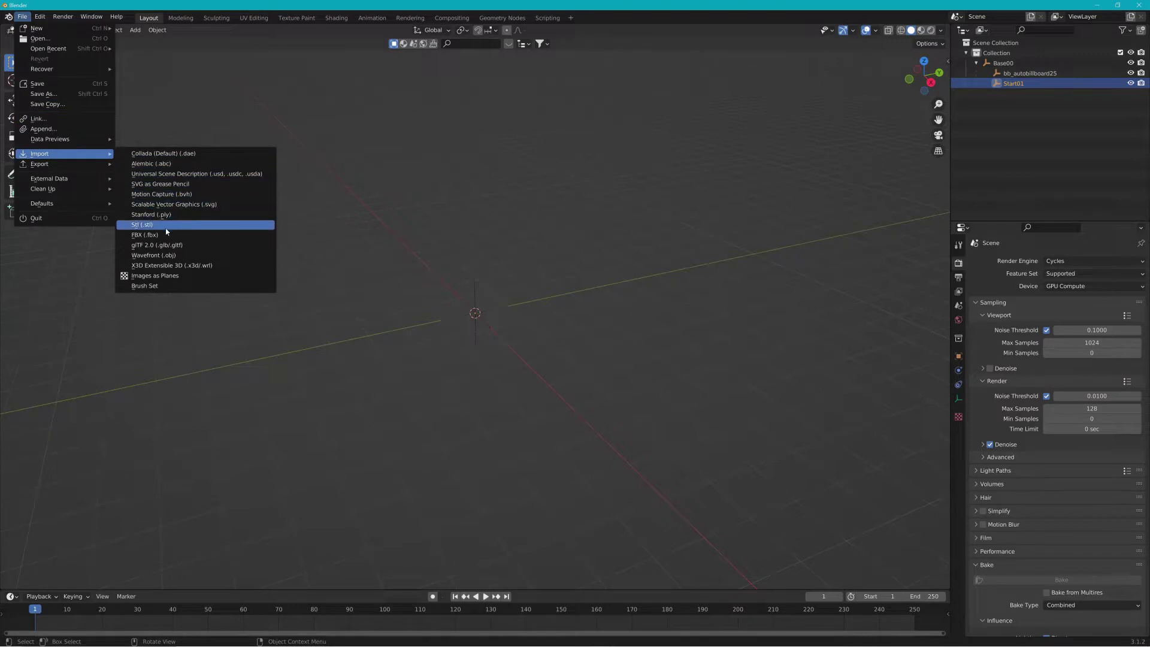
click(171, 255)
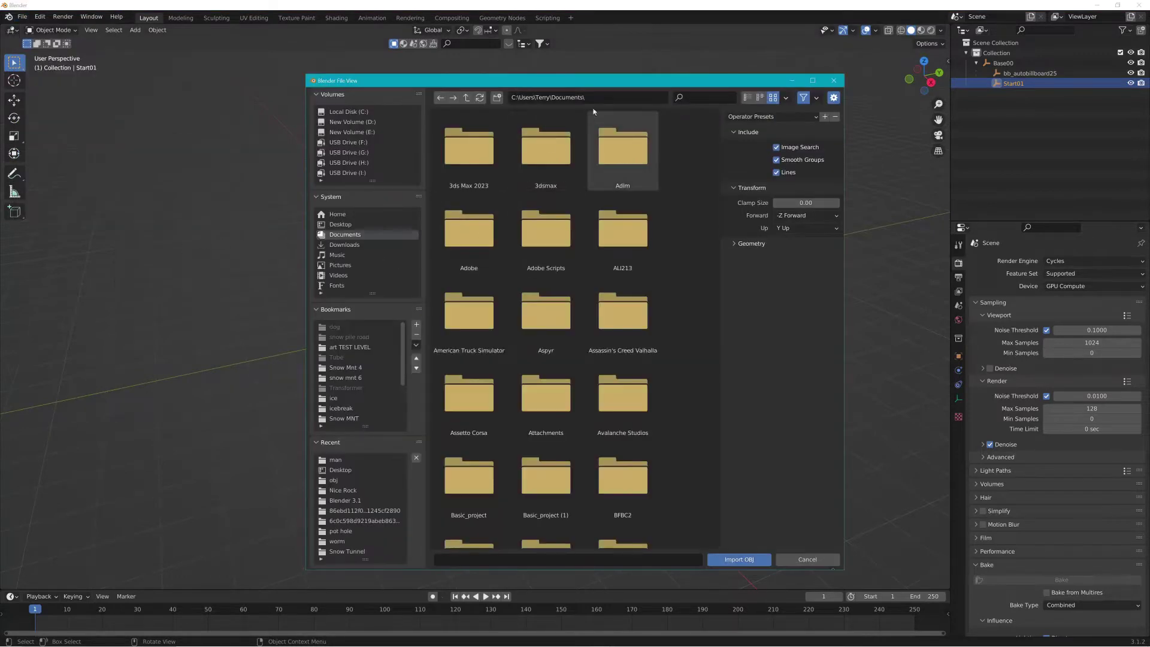
click(549, 97)
key(ctrl+v)
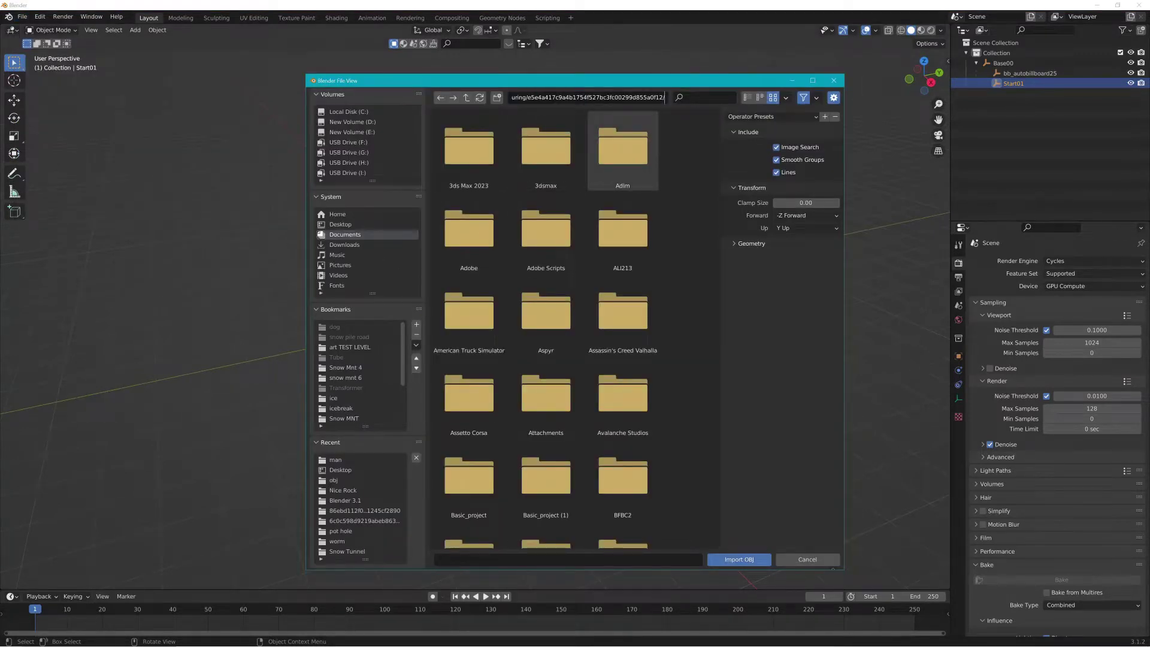
drag(534, 97, 657, 97)
key(Return)
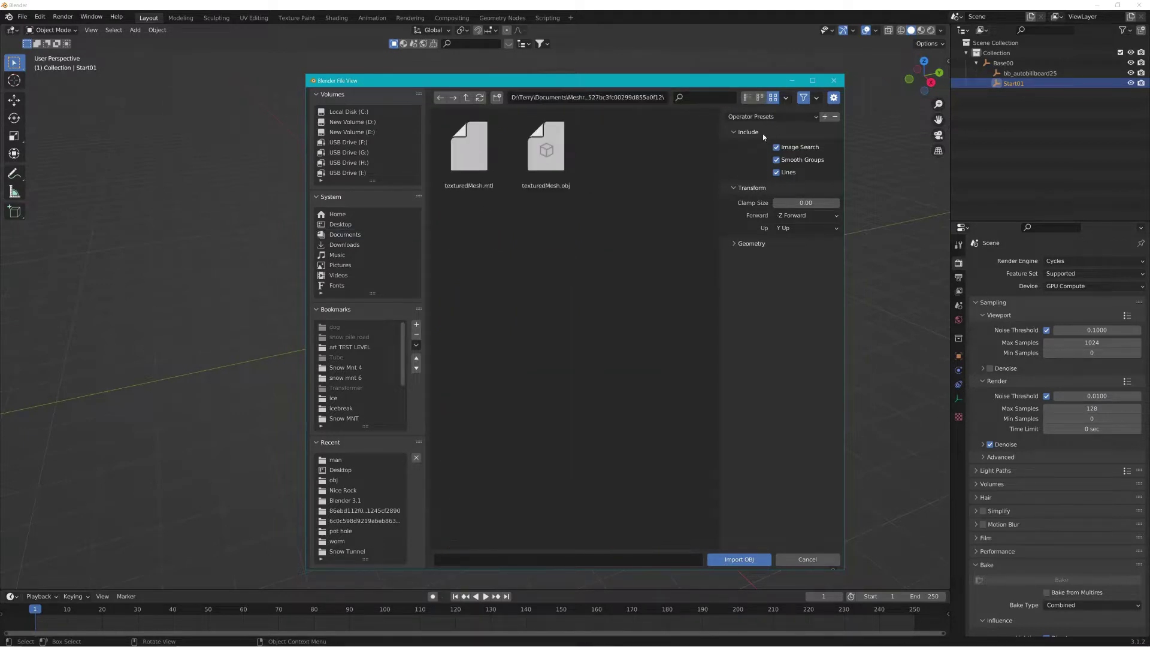
click(545, 157)
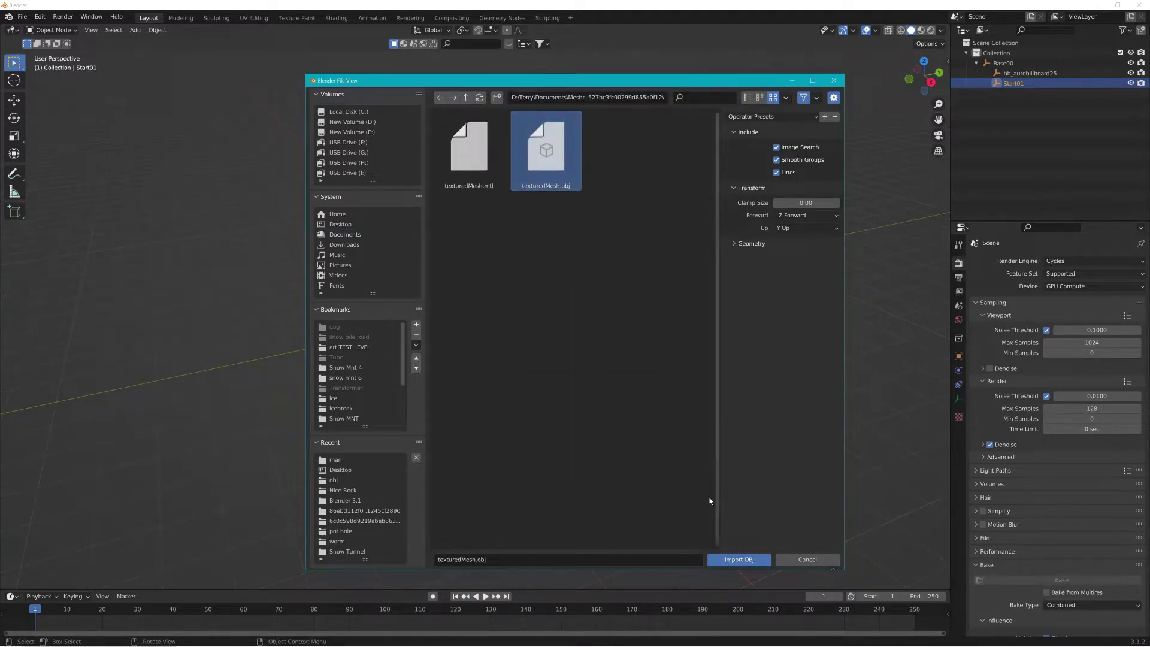
click(739, 559)
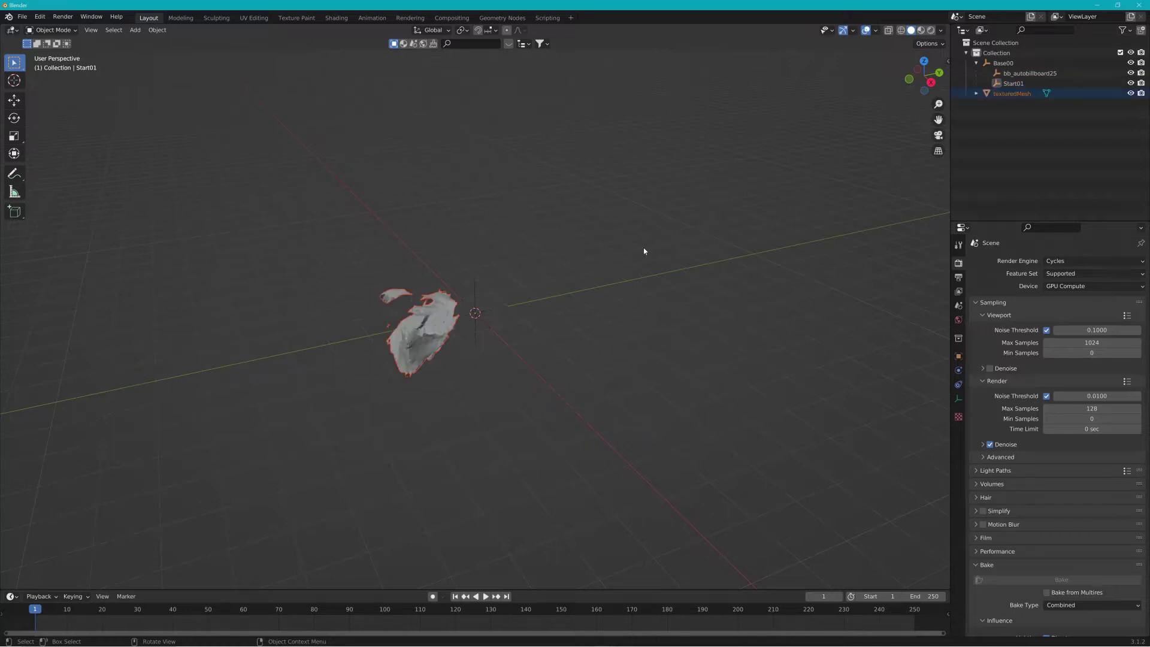
Display the imported mesh in Material Preview shading and switch to Meshroom.
click(922, 30)
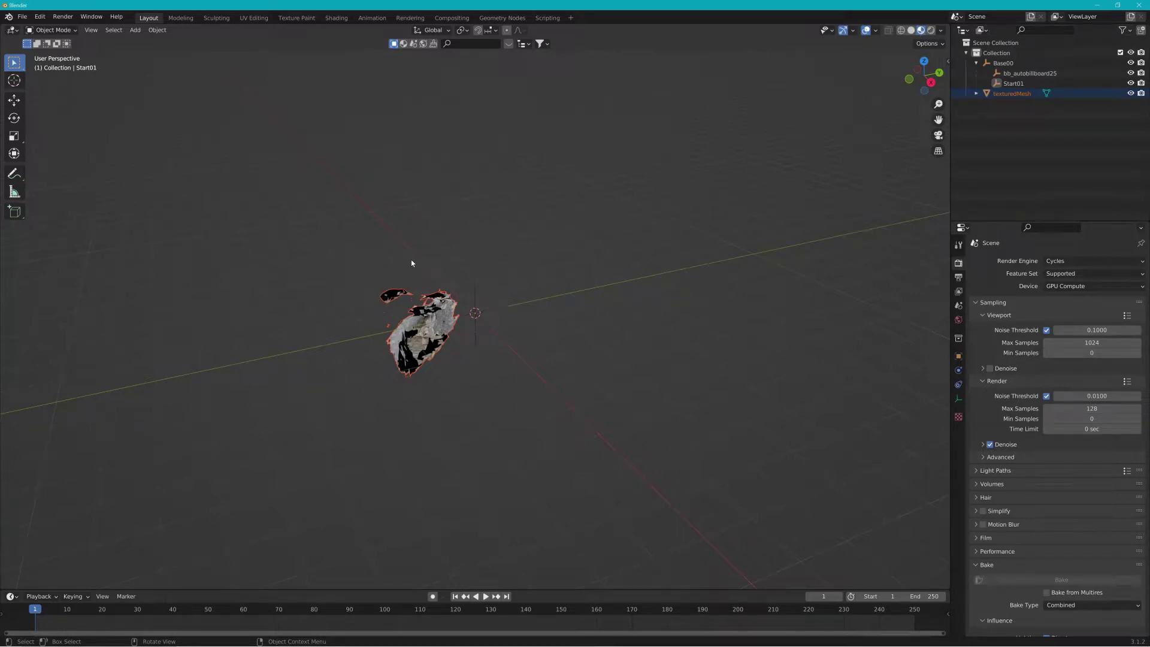
middle_drag(411, 263, 351, 537)
key(alt+Tab)
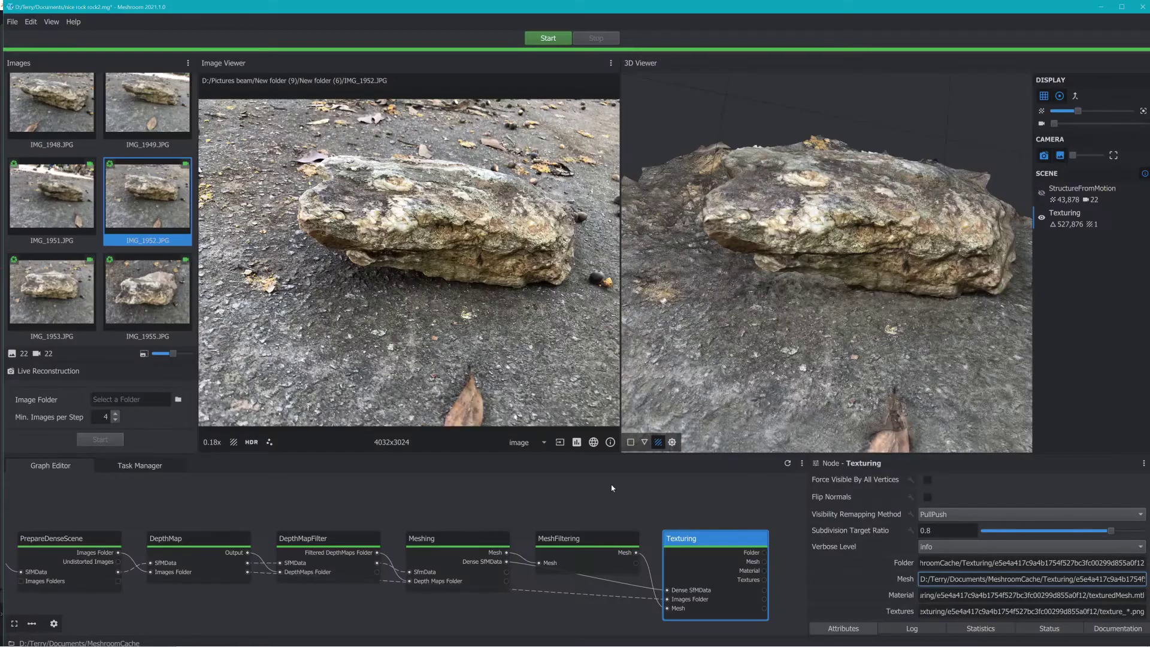
Remove the mesh connection between the MeshFiltering and Texturing nodes and move Texturing away to make room between them.
middle_drag(612, 488, 536, 496)
scroll(591, 515, up, 2)
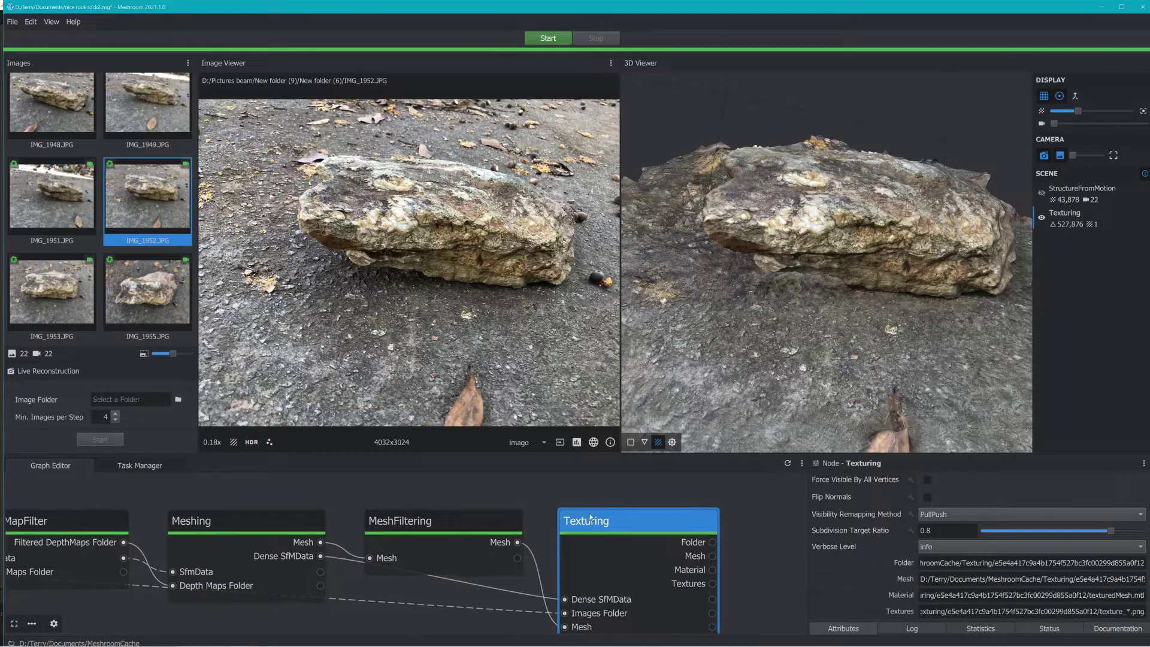
drag(637, 630, 706, 609)
middle_drag(544, 516, 537, 504)
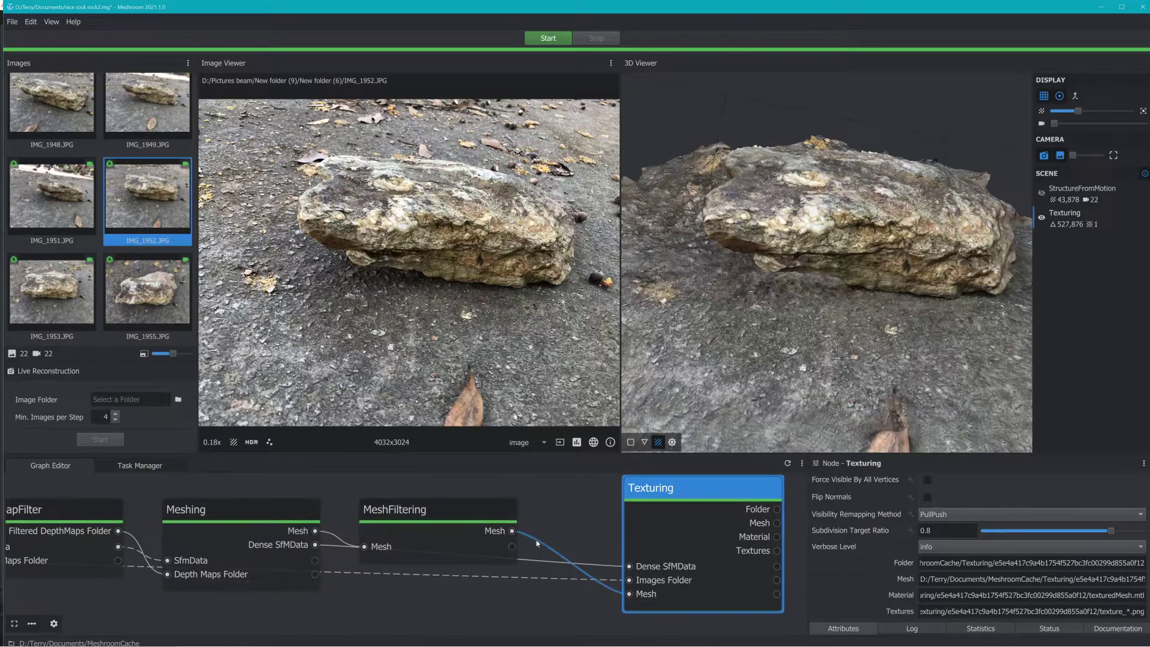
right_click(537, 542)
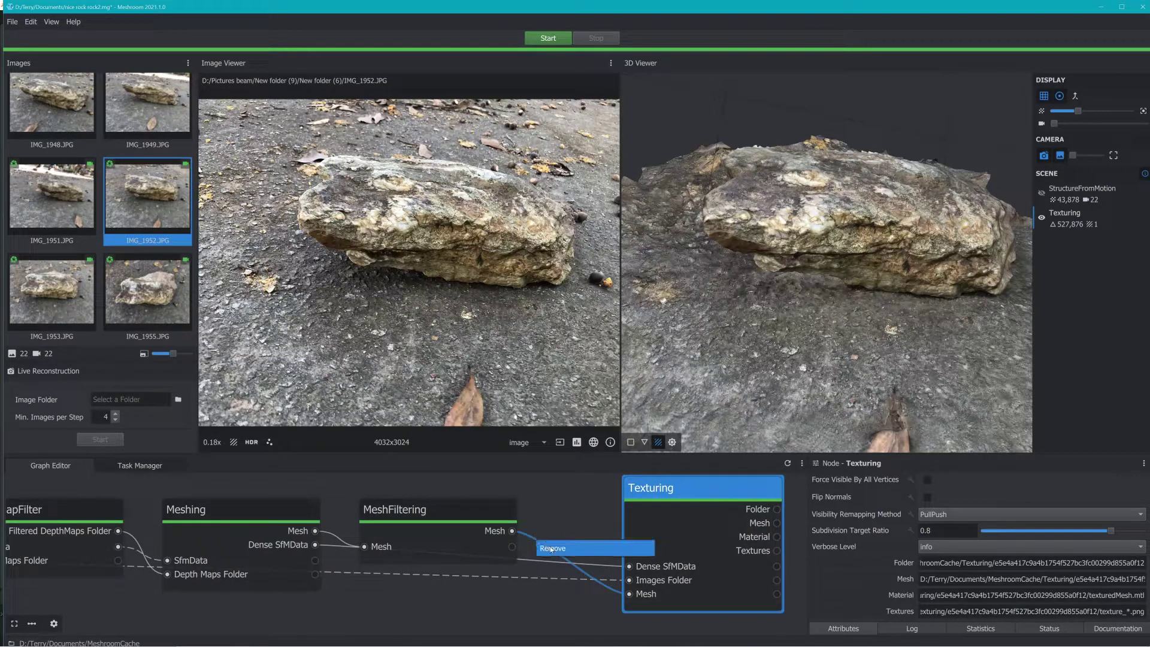
click(551, 548)
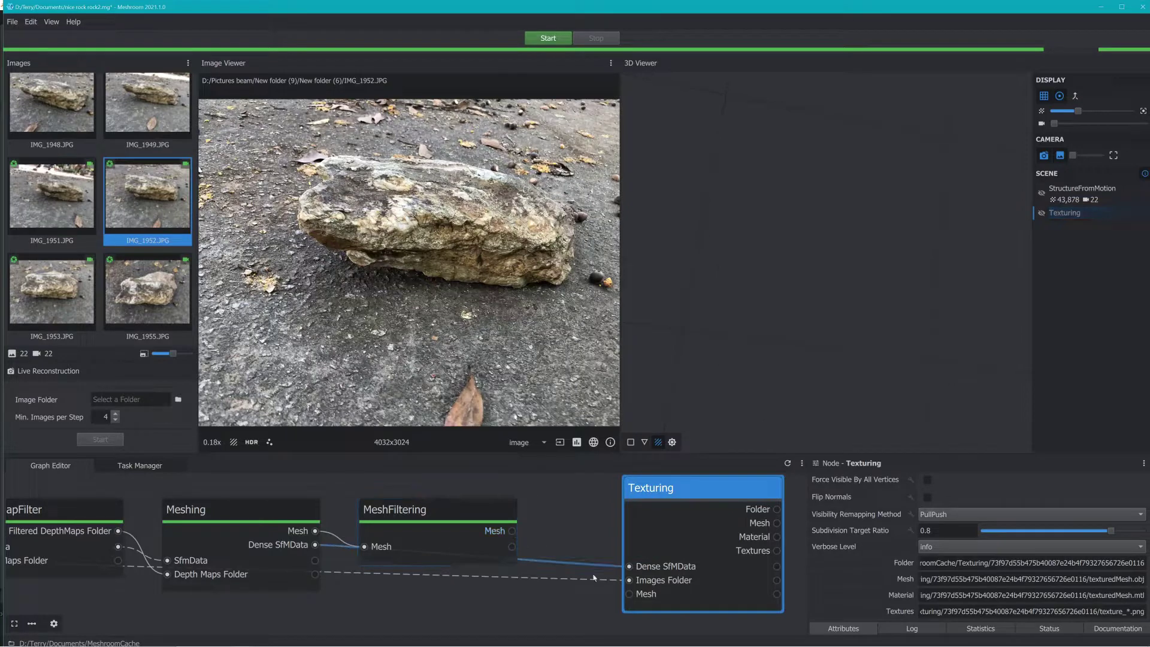
drag(664, 494, 675, 572)
Add a MeshResampling node after MeshFiltering and connect MeshFiltering's Mesh output to its Input Mesh.
right_click(576, 504)
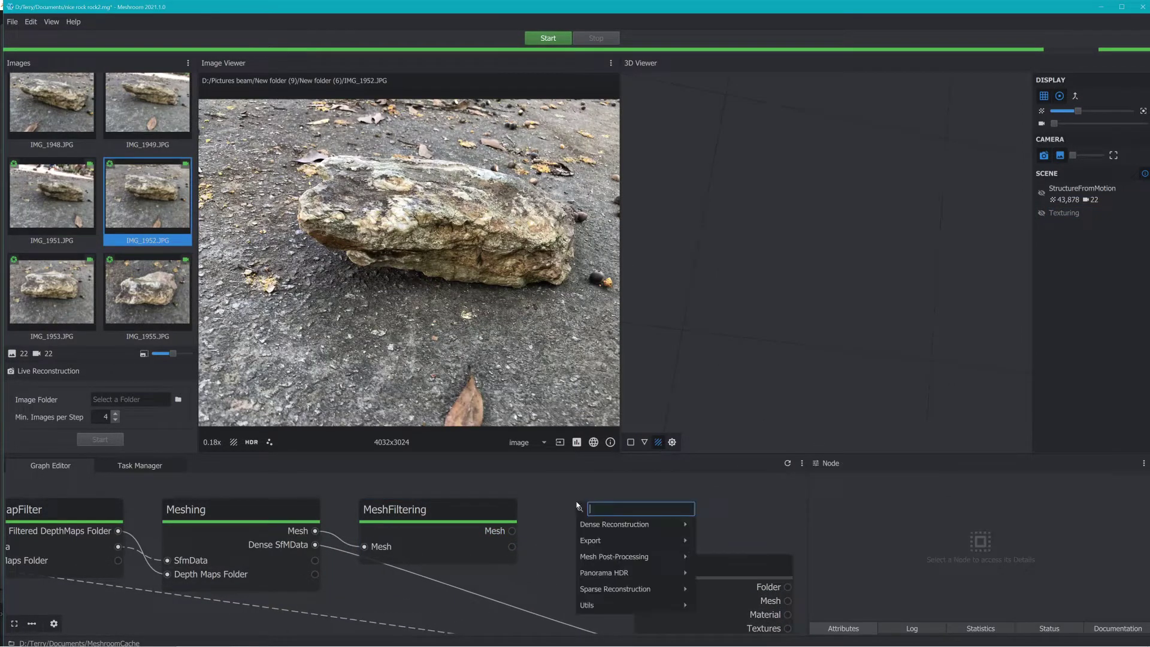
mouse_move(633, 557)
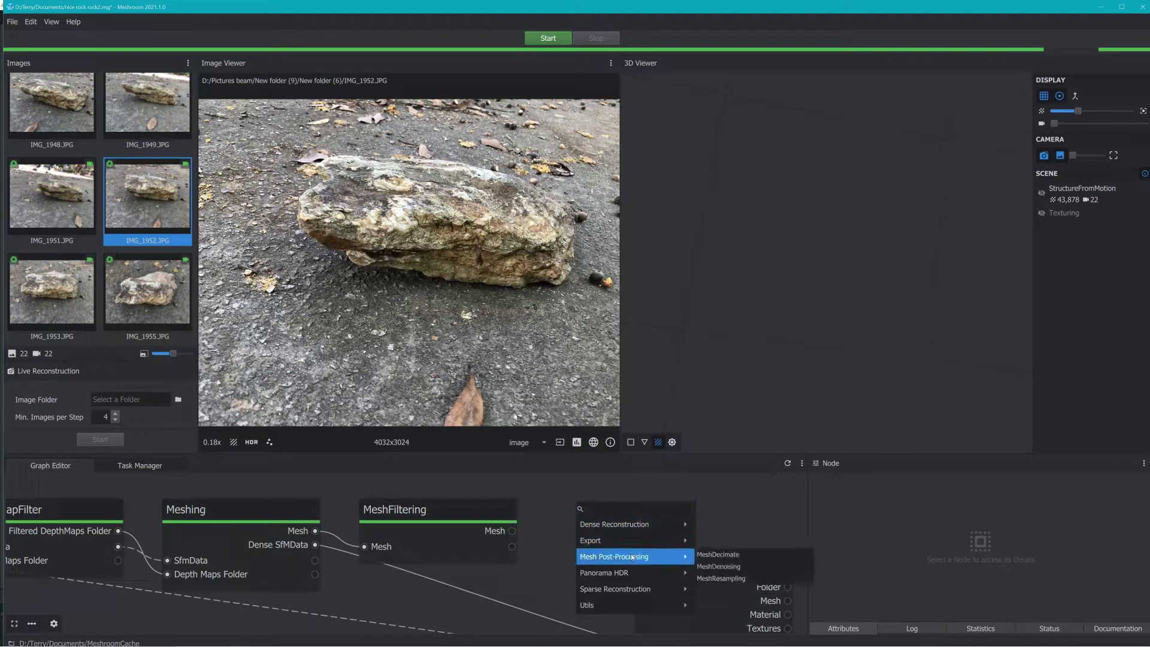
click(722, 578)
drag(659, 512, 625, 495)
click(513, 536)
drag(544, 535, 546, 532)
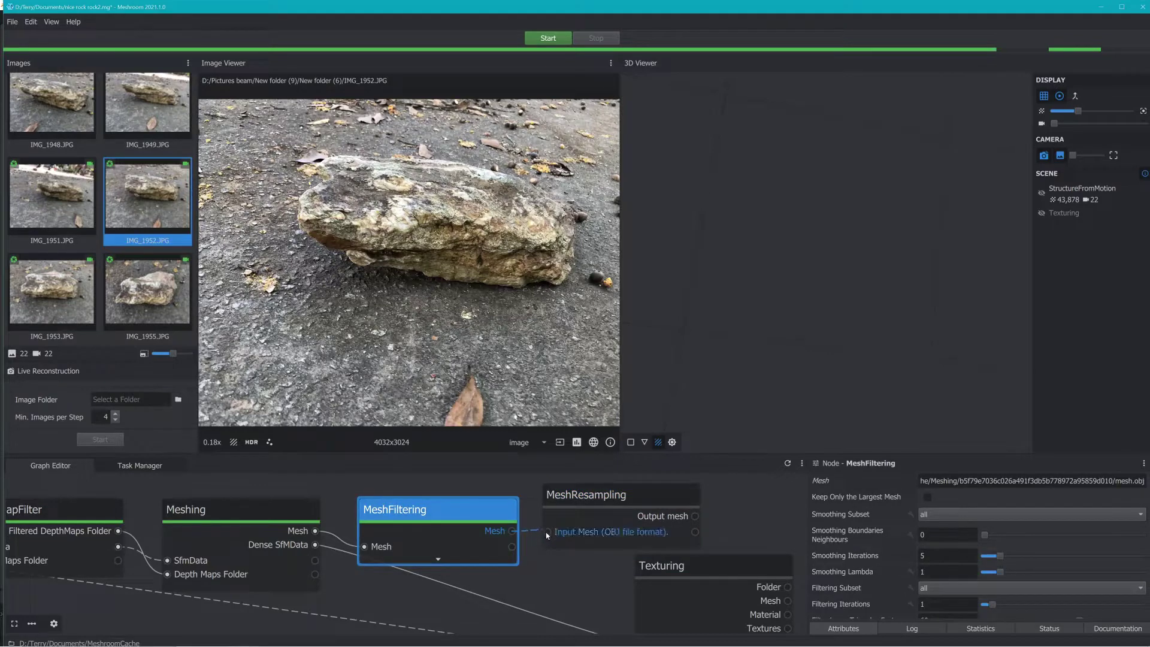
Set the MeshResampling node's Simplification factor to 0.005 and start the computation.
click(610, 495)
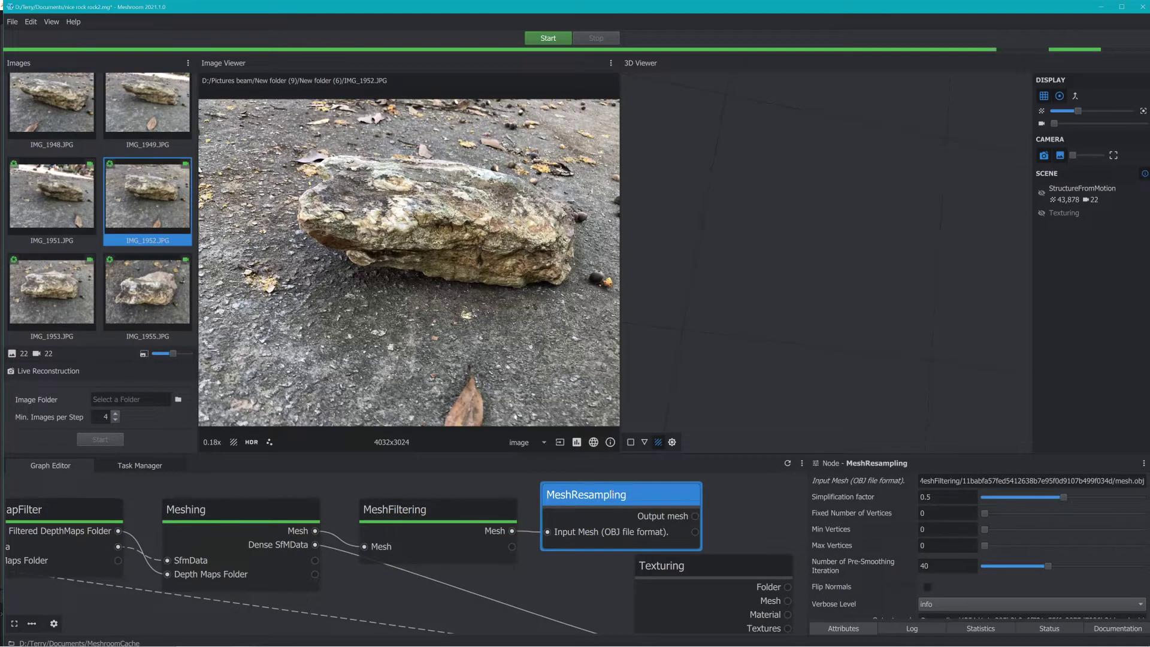
double_click(926, 496)
key(BackSpace)
text(.005)
key(Return)
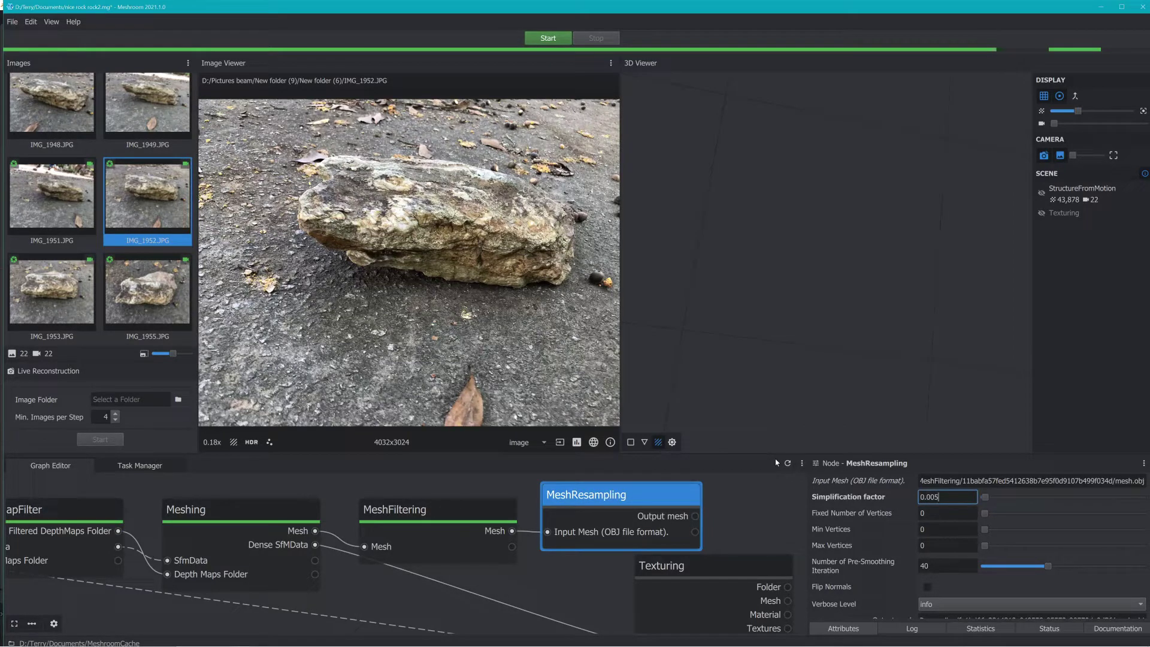
click(535, 39)
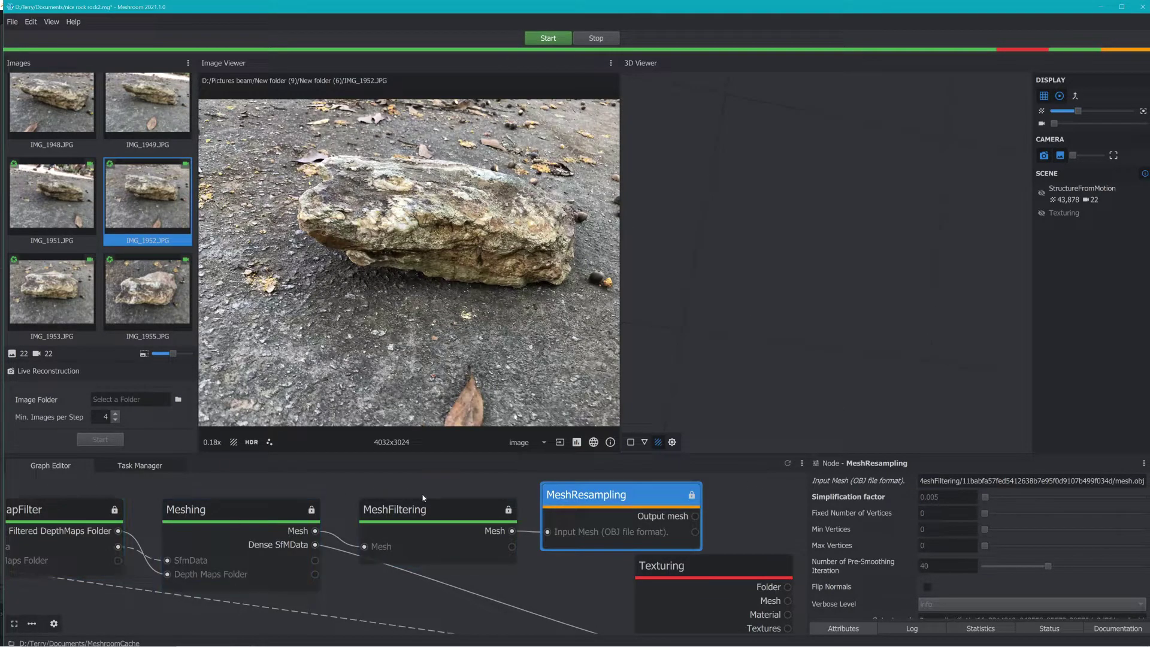
Load the MeshResampling result into the 3D Viewer, turn off camera synchronization and widen the 3D Viewer.
double_click(611, 495)
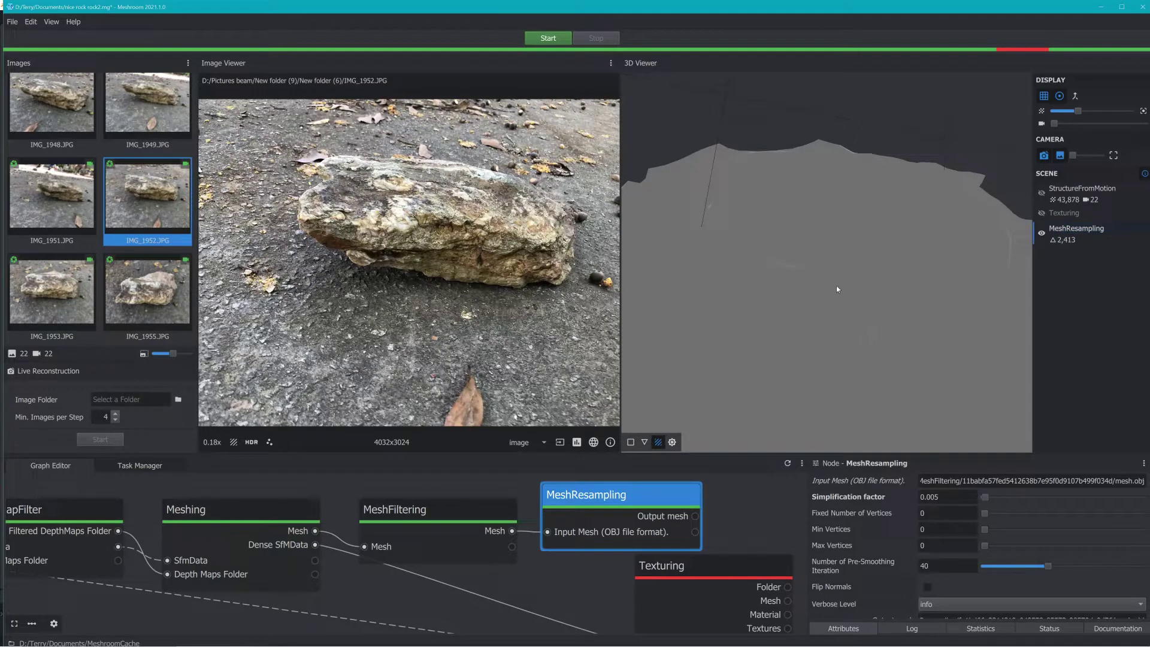
click(1046, 155)
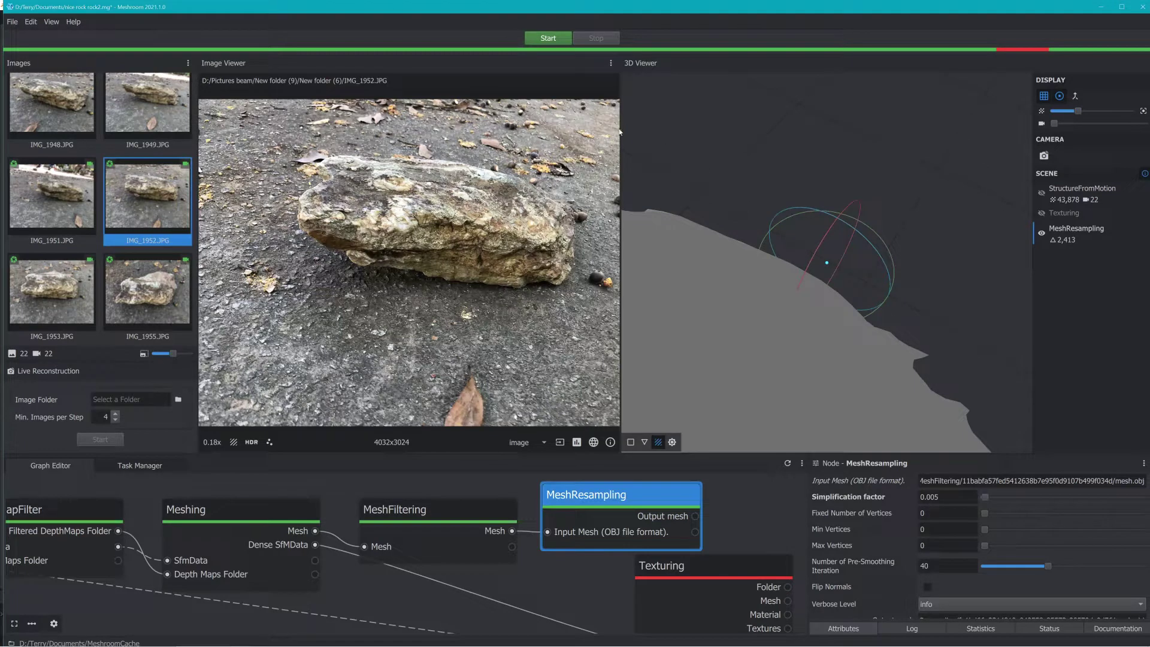
drag(620, 130, 359, 158)
drag(757, 321, 707, 333)
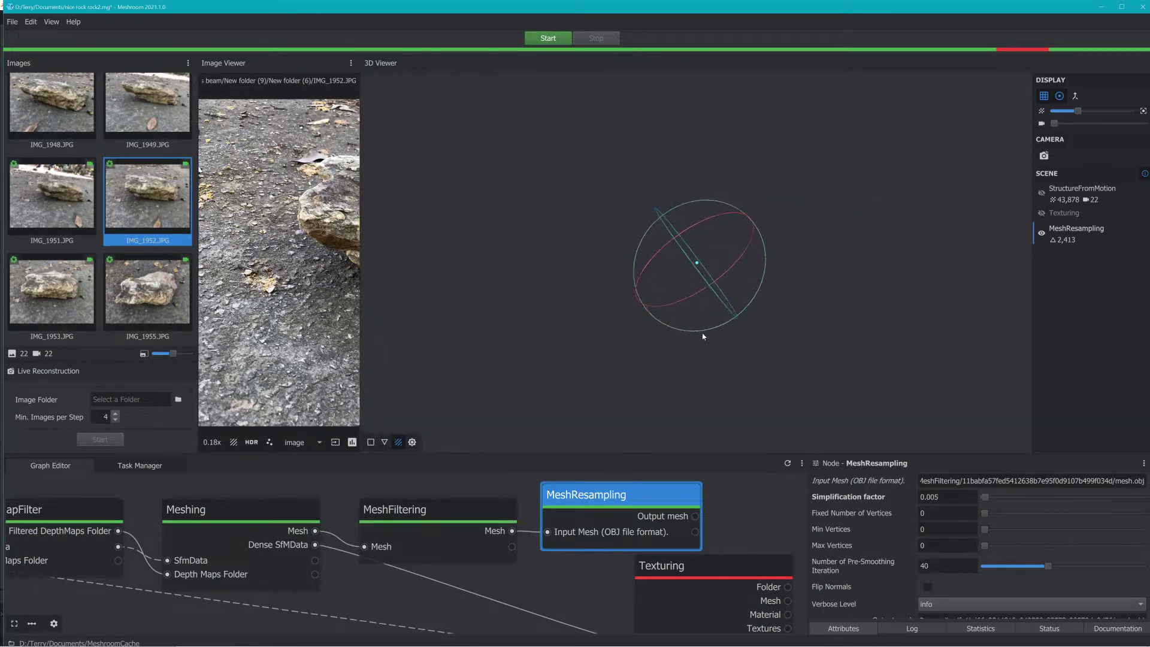
right_click(695, 273)
click(720, 282)
scroll(673, 291, up, 4)
drag(672, 292, 806, 252)
scroll(706, 294, up, 4)
Examine the resampled mesh's triangle density and shape in wireframe, solid and textured display.
click(385, 443)
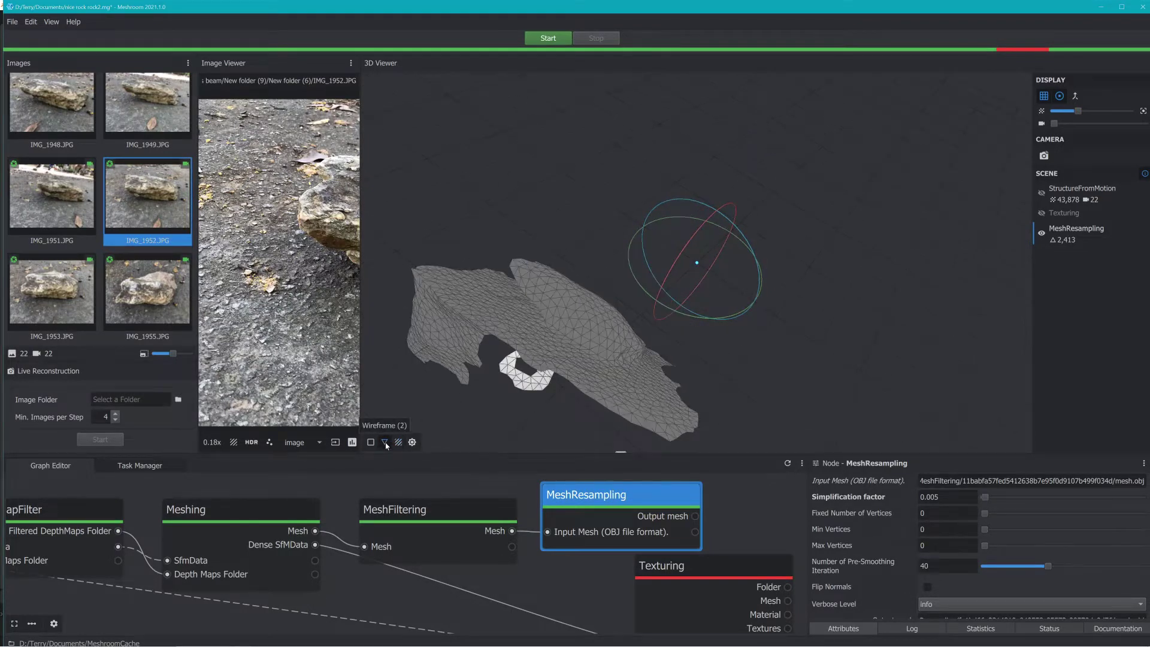
drag(614, 364, 626, 276)
scroll(626, 277, up, 6)
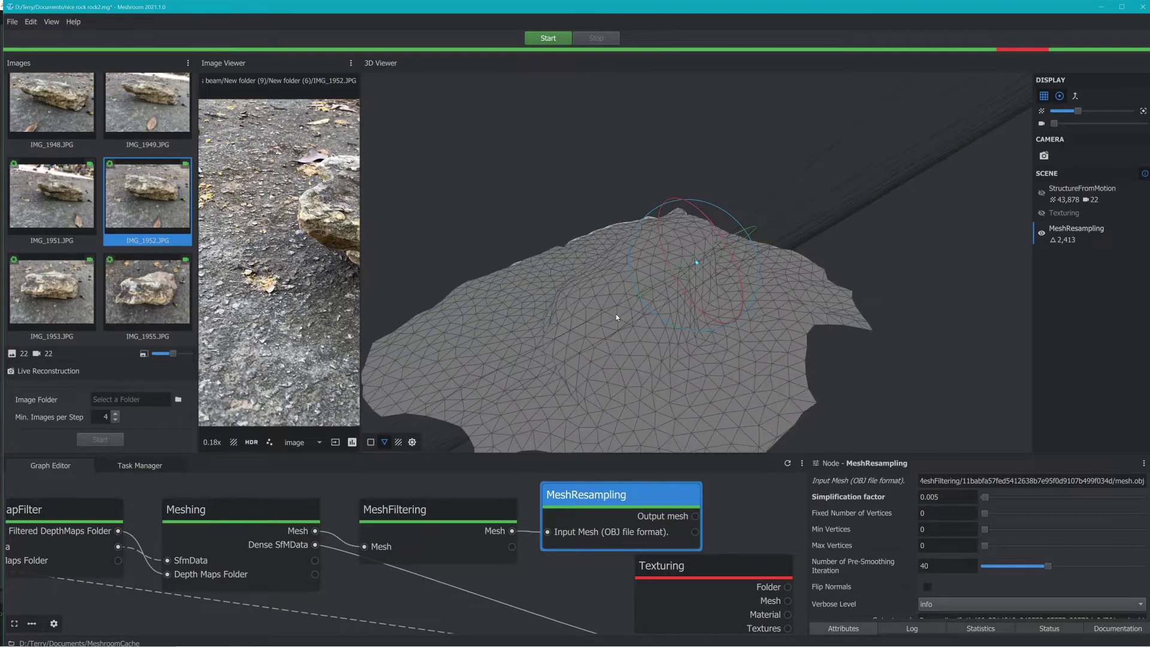
drag(714, 345, 654, 322)
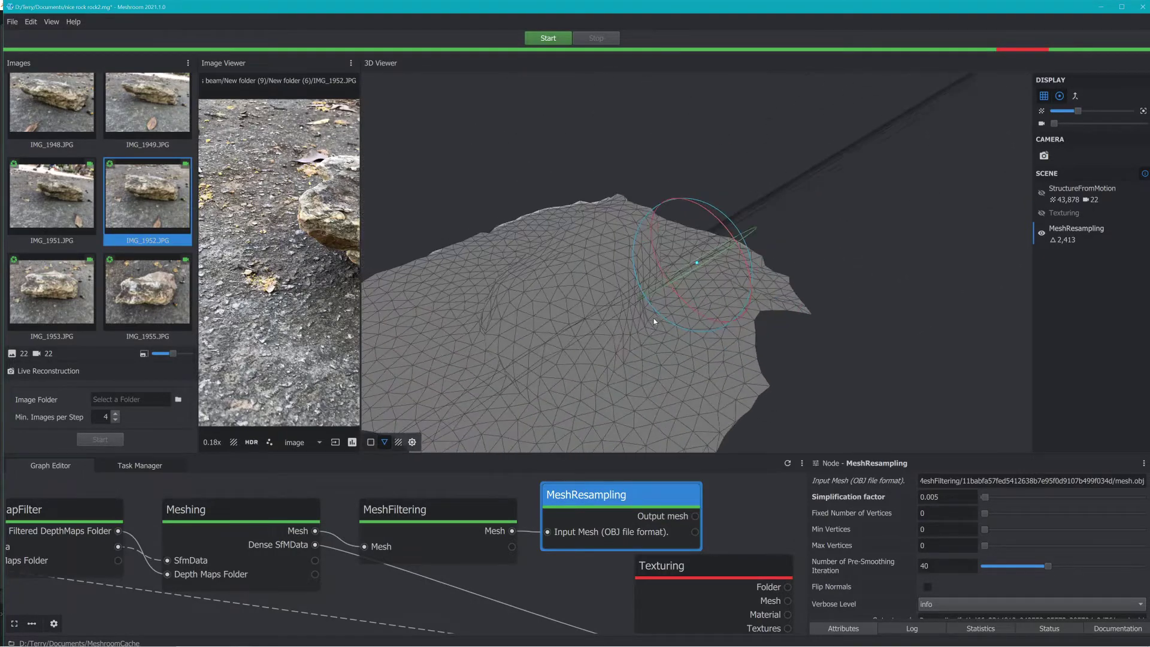
click(371, 442)
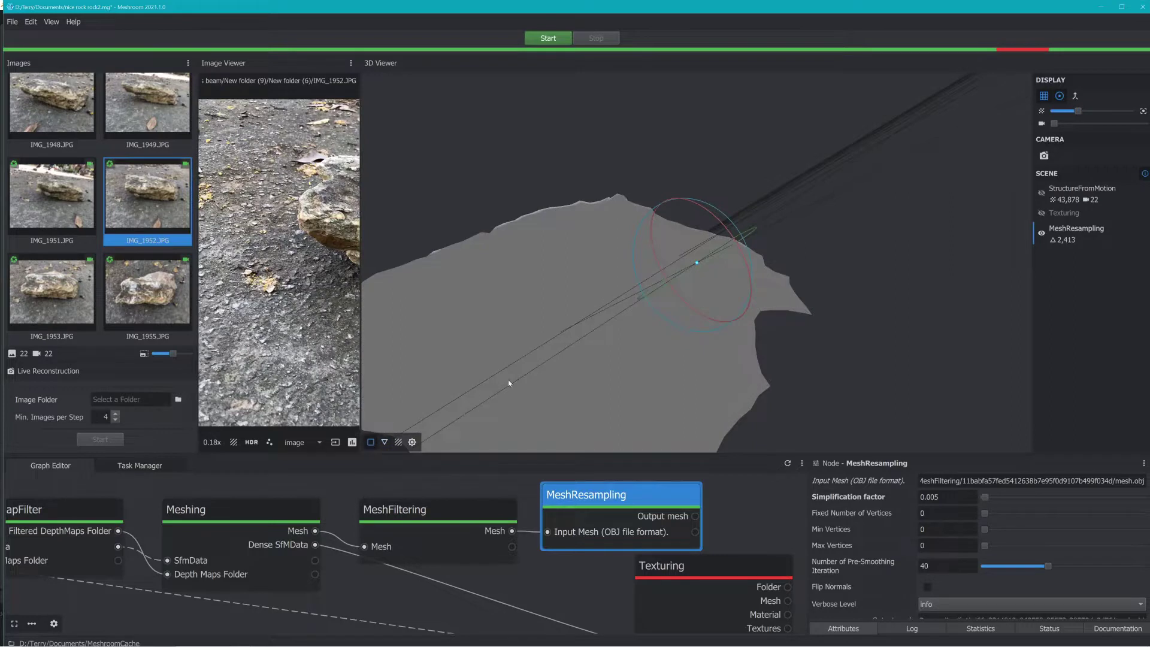
click(385, 443)
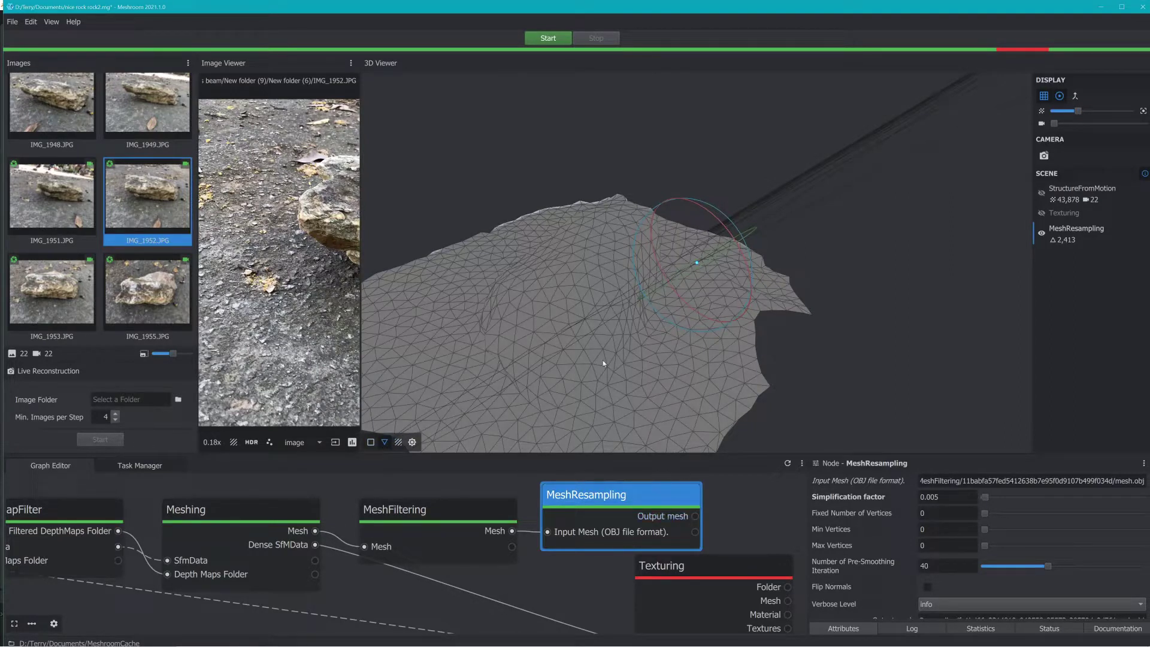
click(398, 442)
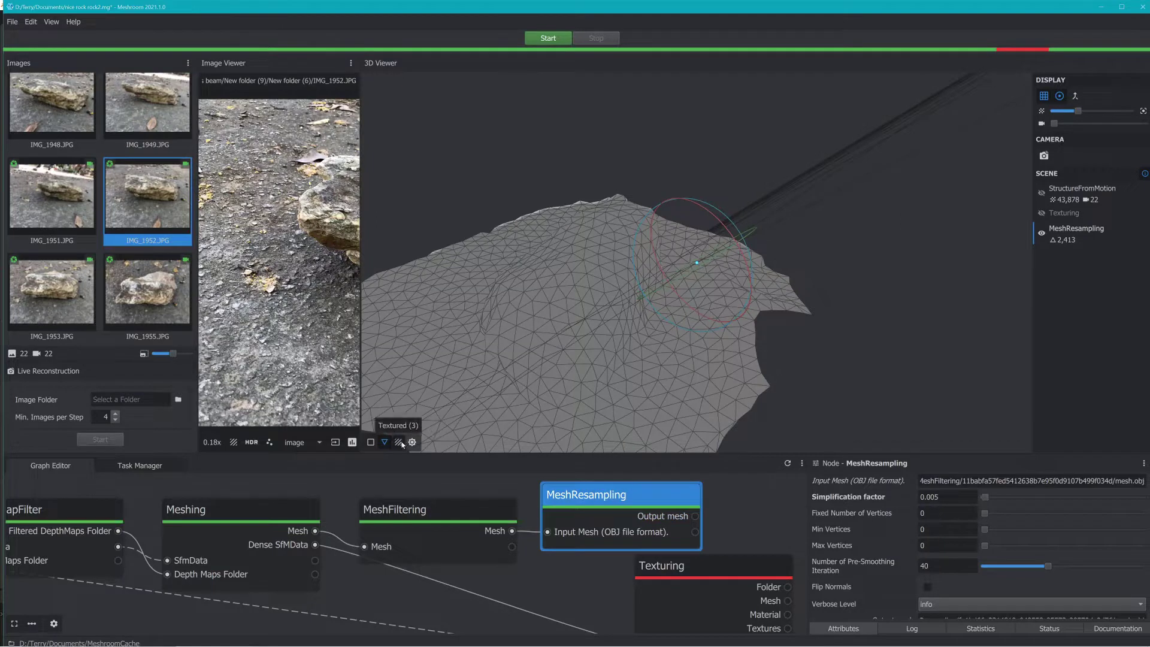
drag(546, 395, 599, 395)
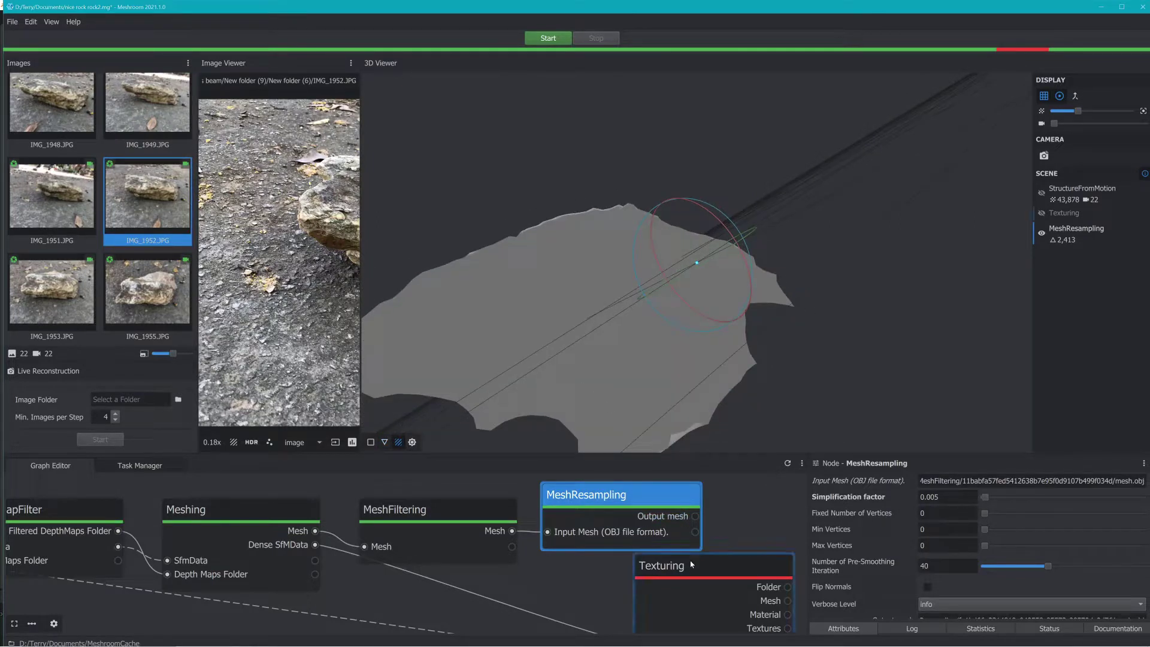
Place Texturing beside MeshResampling, feed MeshResampling's Output mesh into Texturing's Mesh input, and start the computation.
drag(692, 565, 781, 504)
scroll(677, 548, down, 2)
middle_drag(680, 551, 584, 526)
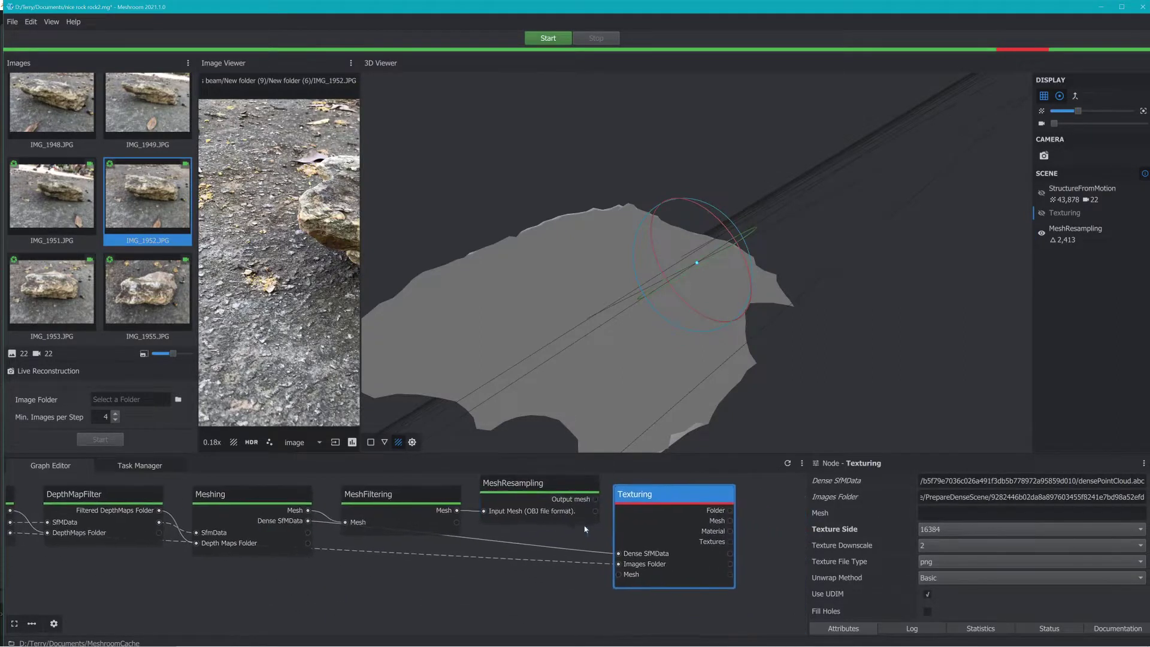
drag(596, 499, 618, 496)
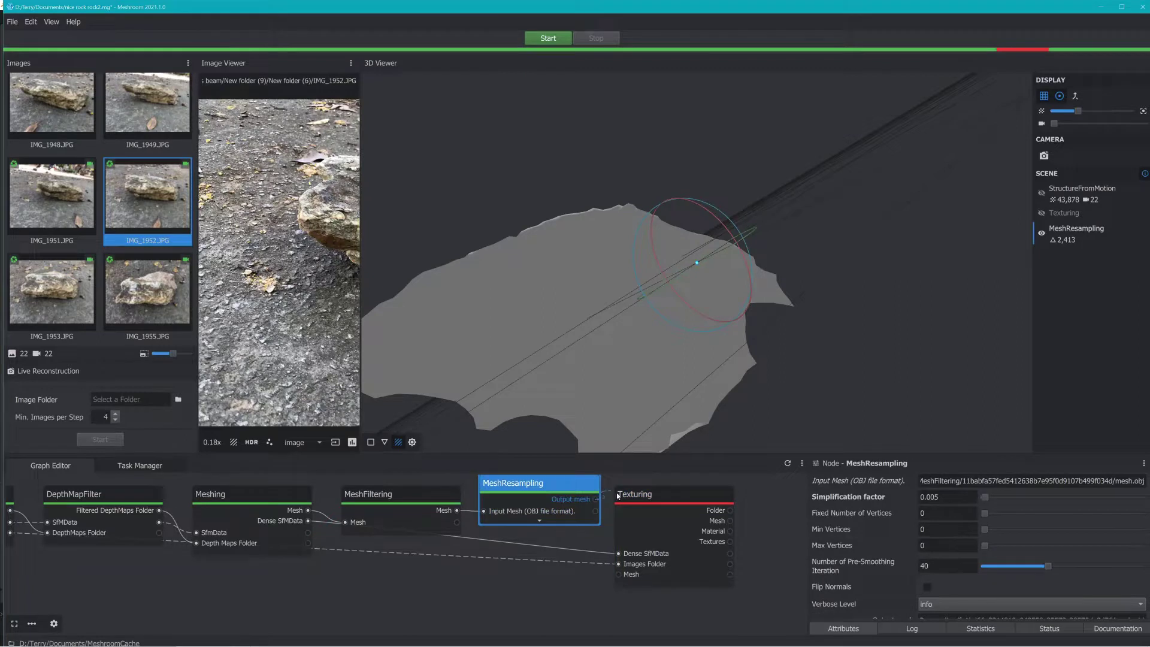
drag(622, 566, 619, 574)
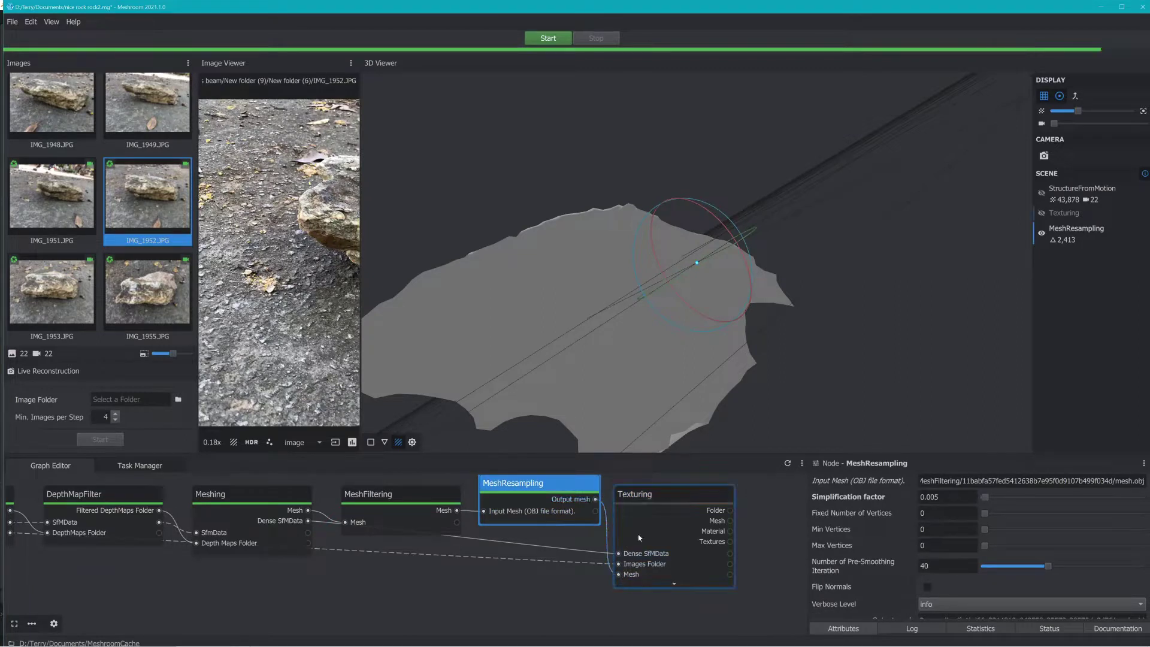
click(652, 496)
click(555, 43)
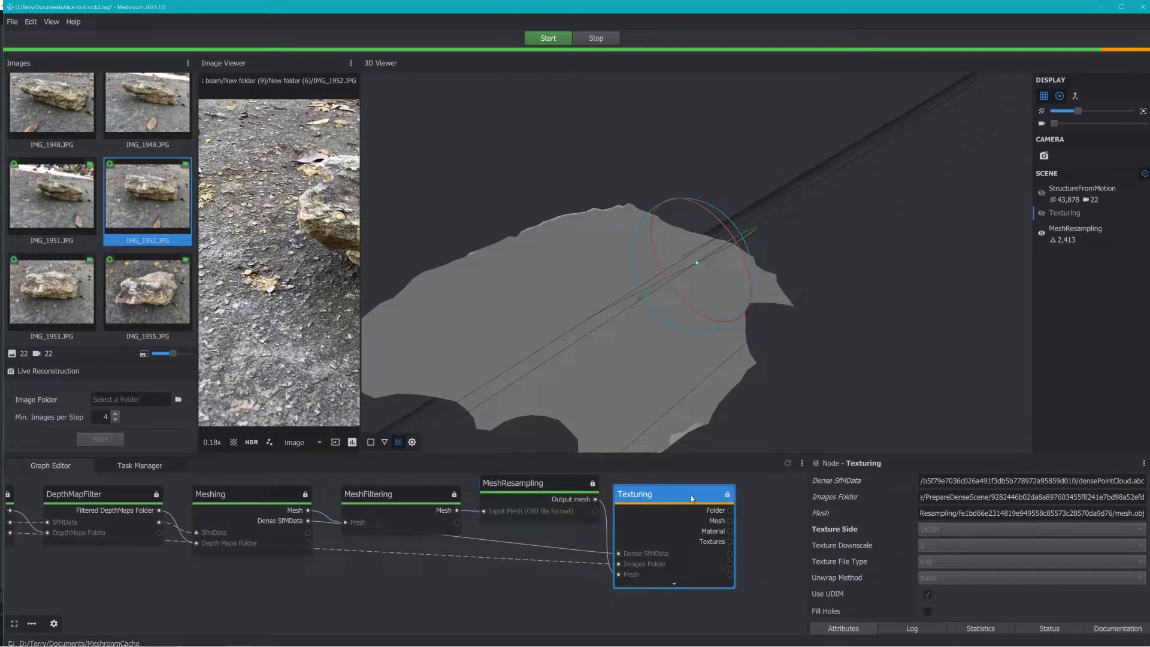
Copy the Output mesh path of the MeshResampling node and switch to the Blender scene with the textured rock.
click(553, 486)
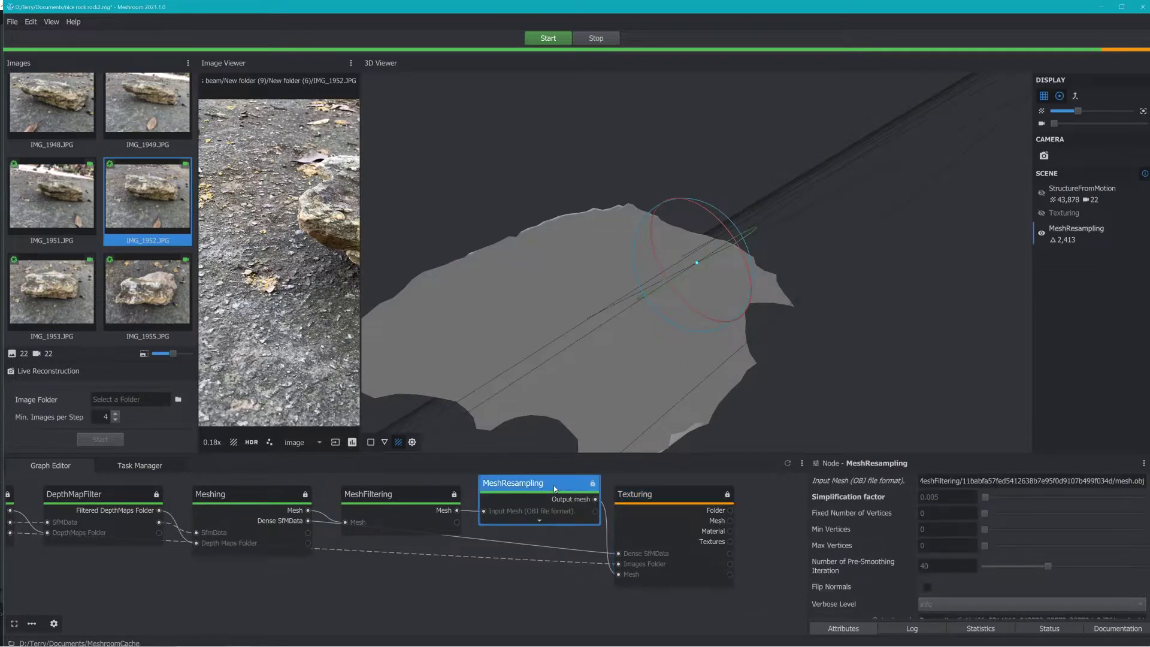
scroll(930, 552, down, 1)
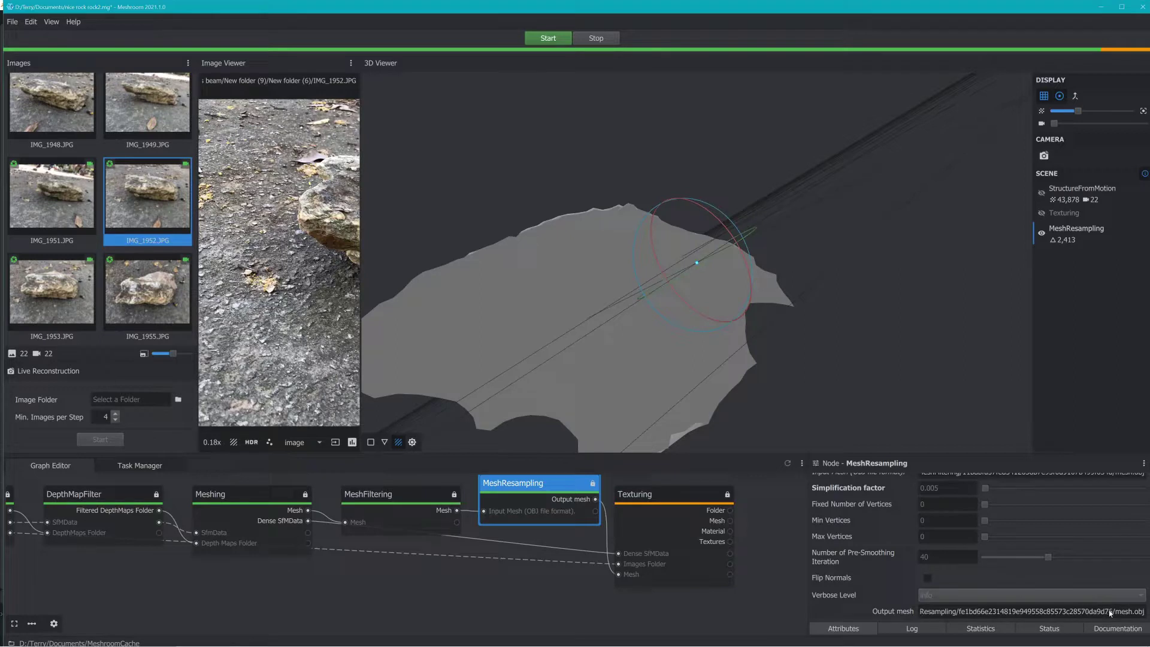
drag(1110, 612, 695, 612)
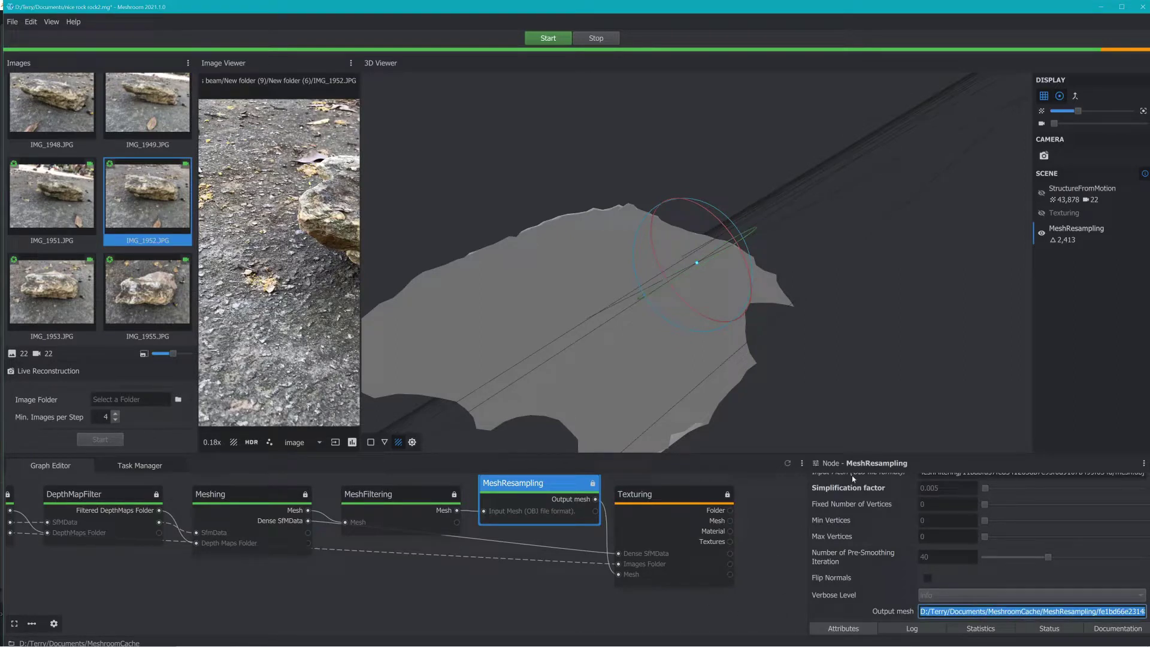
key(alt+Tab)
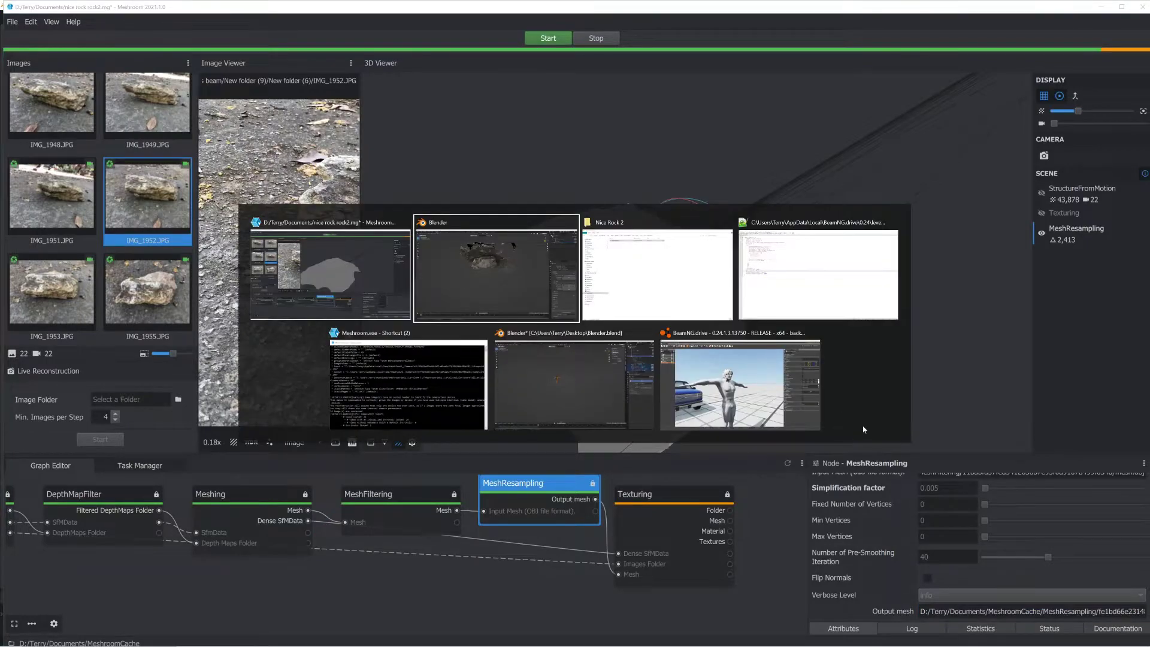
key(alt+Tab)
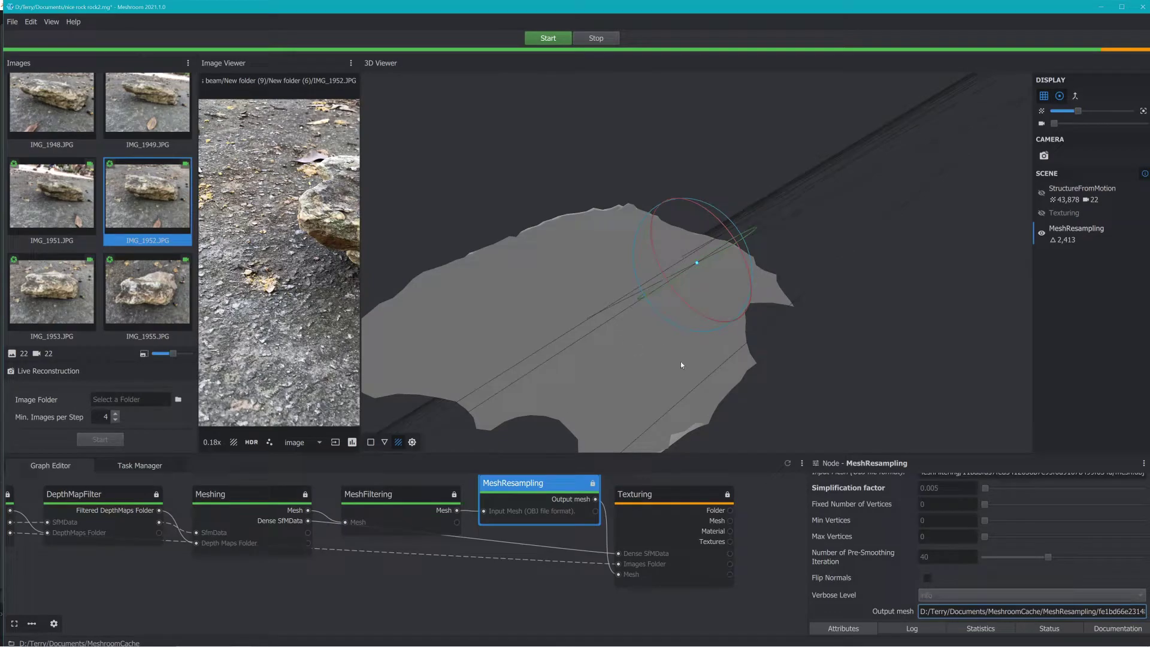
key(alt+Tab)
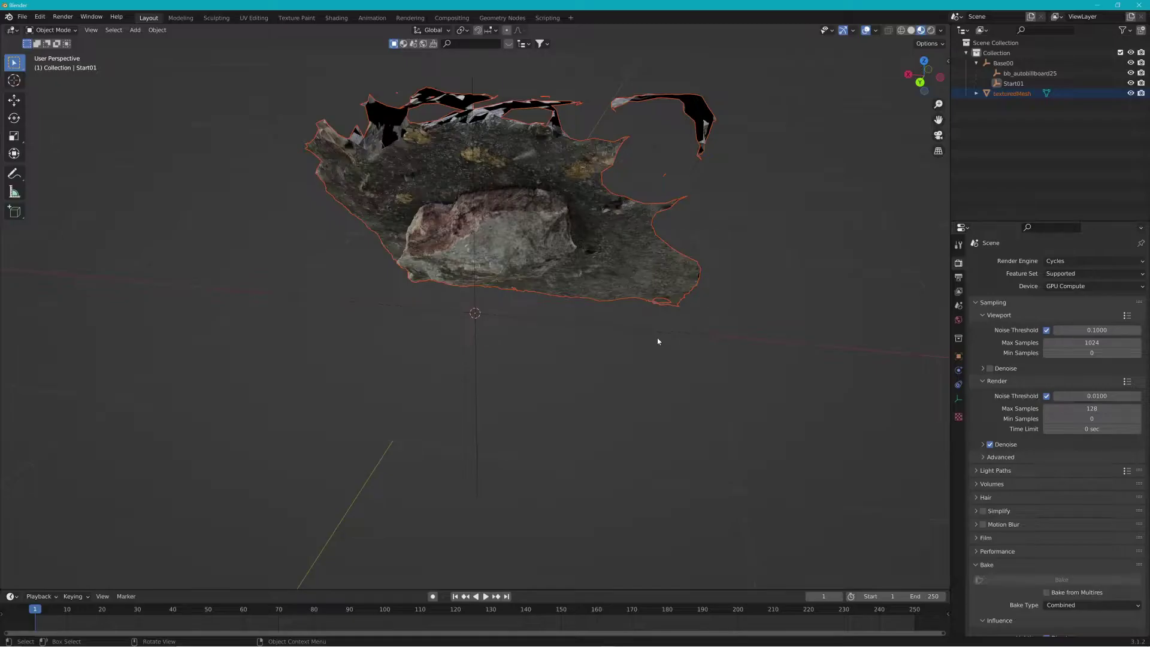
Import mesh.obj as a Wavefront OBJ from the copied MeshResampling output folder.
click(22, 17)
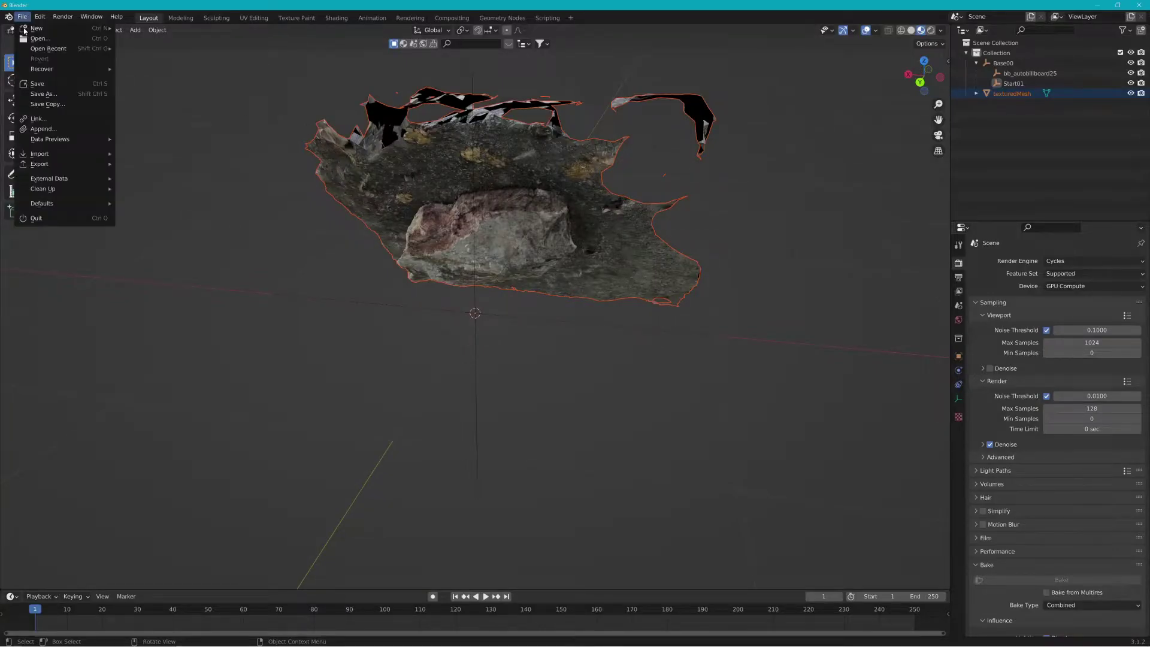
mouse_move(70, 157)
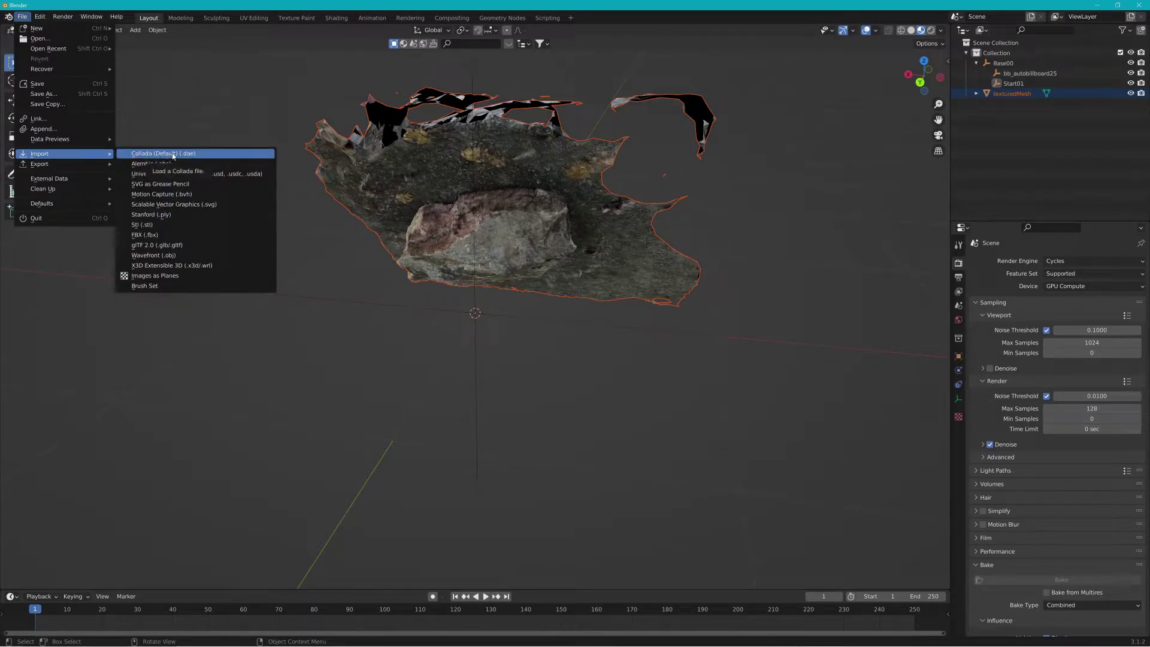
click(180, 256)
click(644, 97)
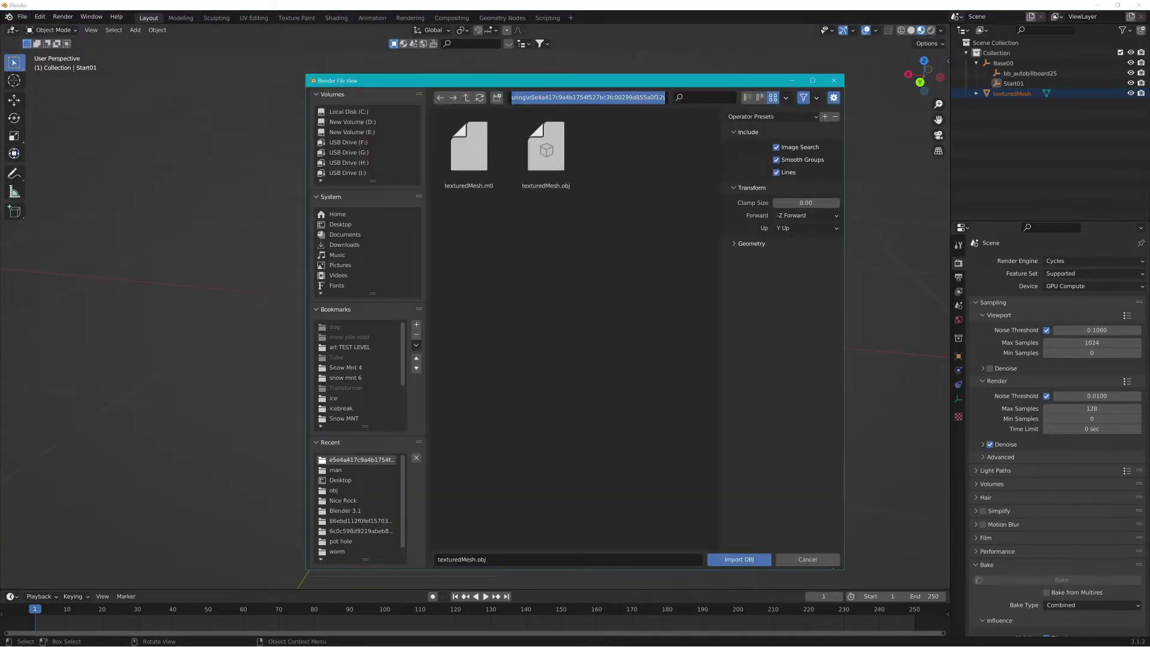
key(ctrl+v)
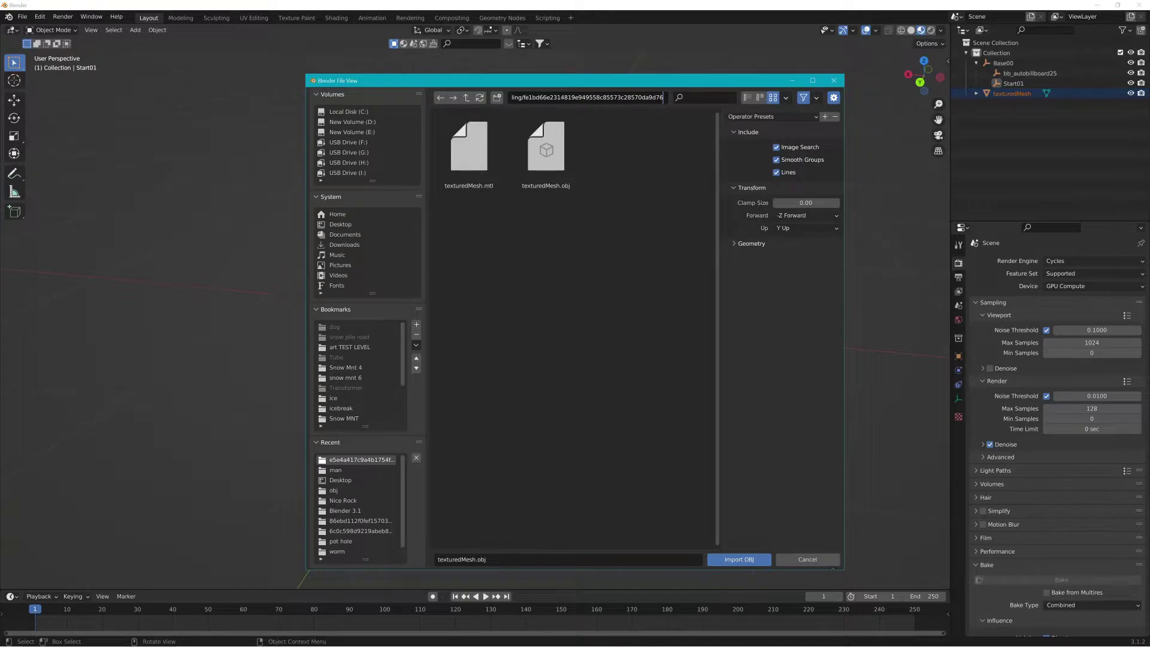
key(Return)
click(465, 159)
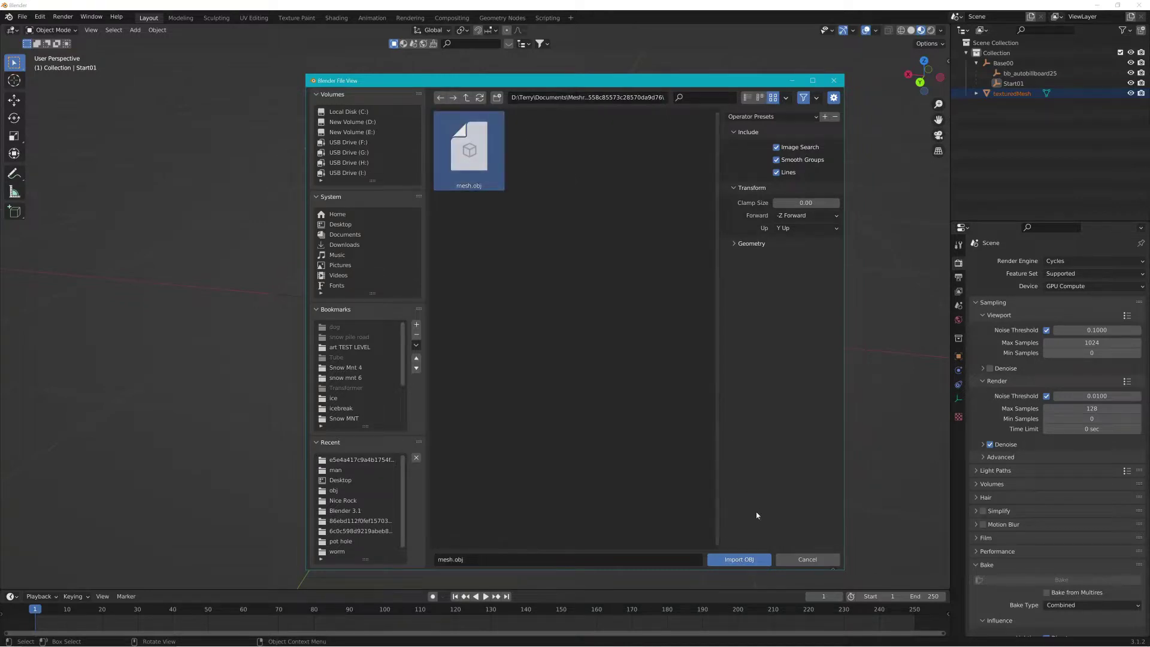
click(751, 558)
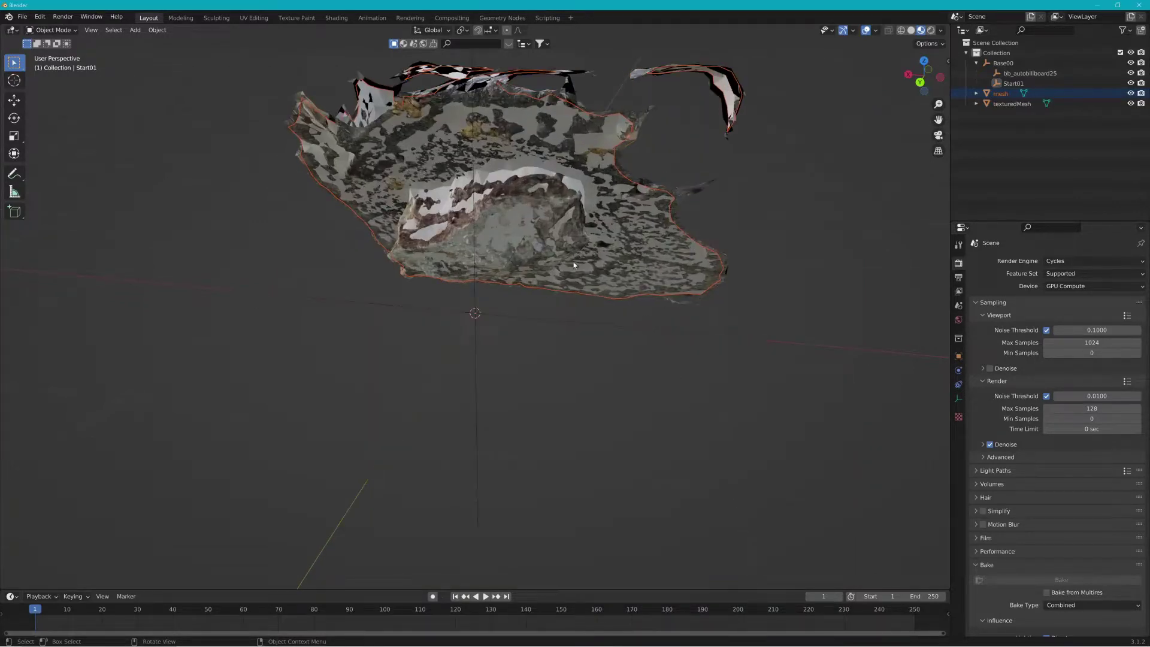
Rename the texturedMesh object as HIGH.
middle_drag(573, 261, 629, 252)
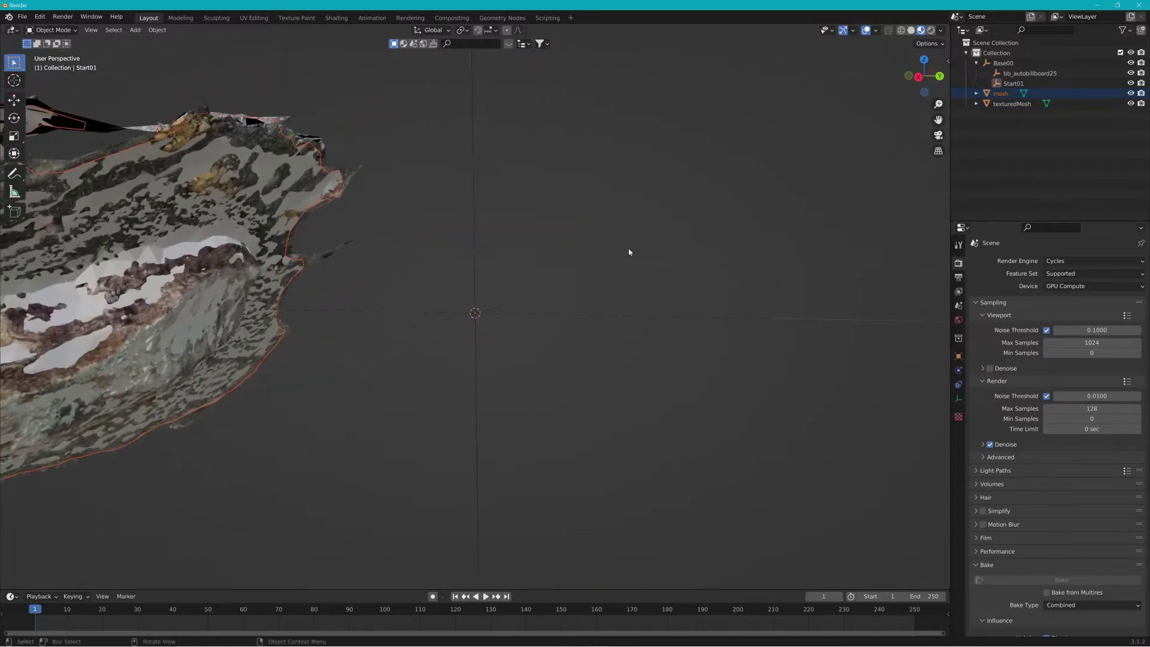
middle_drag(378, 291, 590, 288)
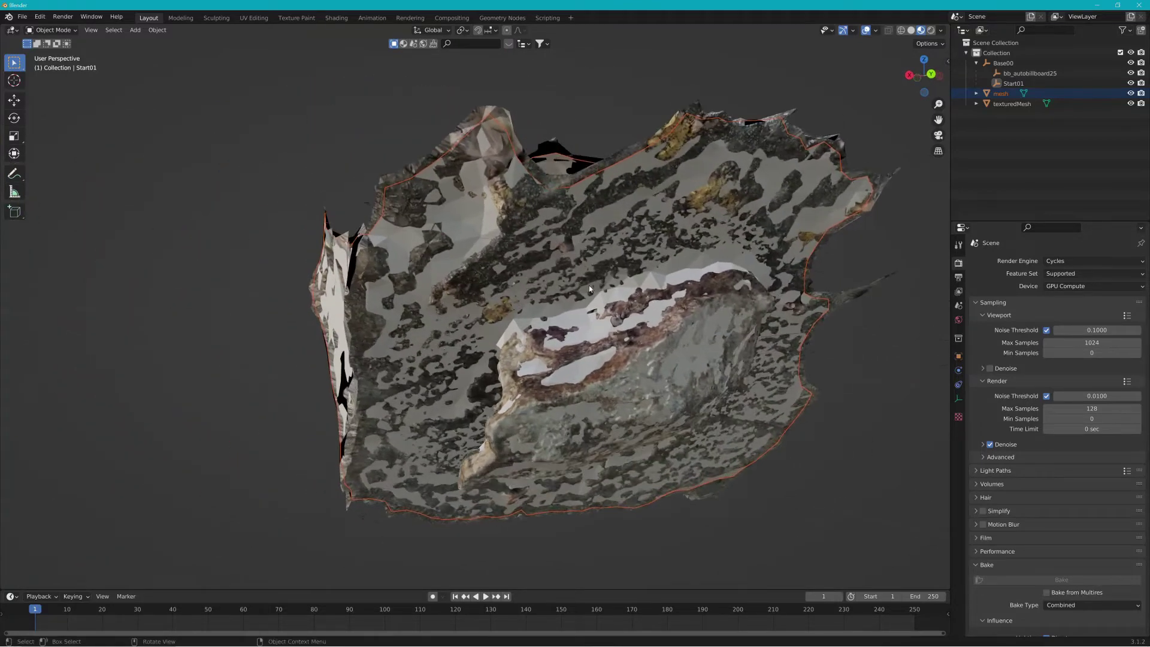
click(1012, 104)
double_click(1021, 104)
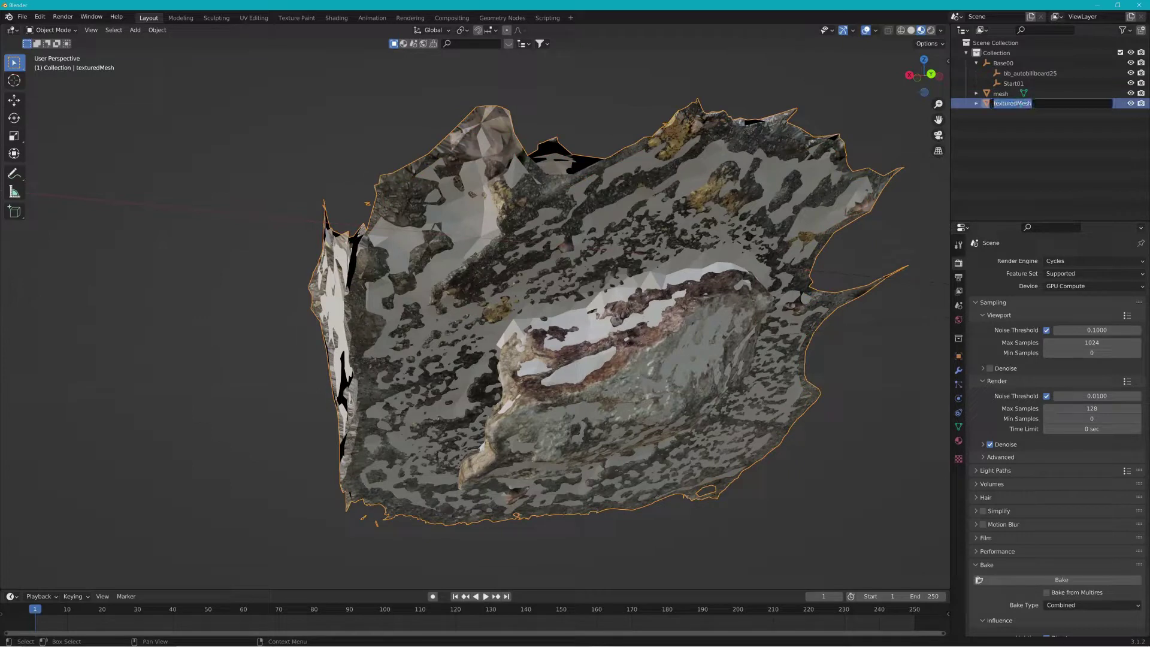
text(HIGH)
key(Return)
Rename the HIGH object's TextureAtlas_1001 material as 1.
click(977, 93)
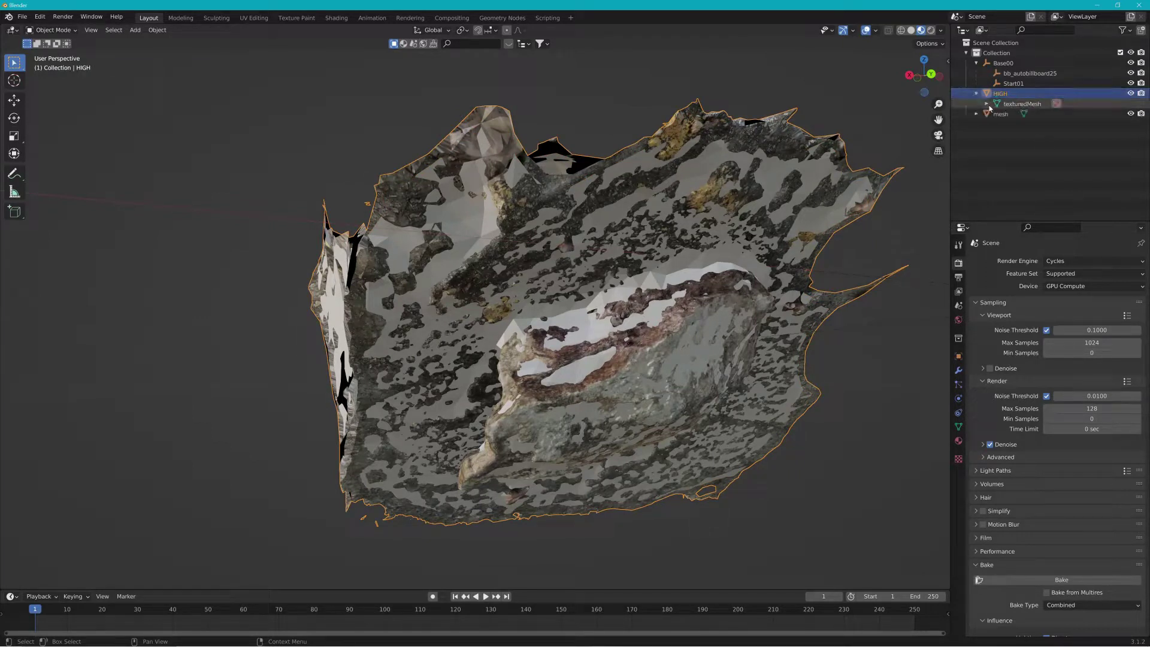
click(987, 104)
double_click(1039, 114)
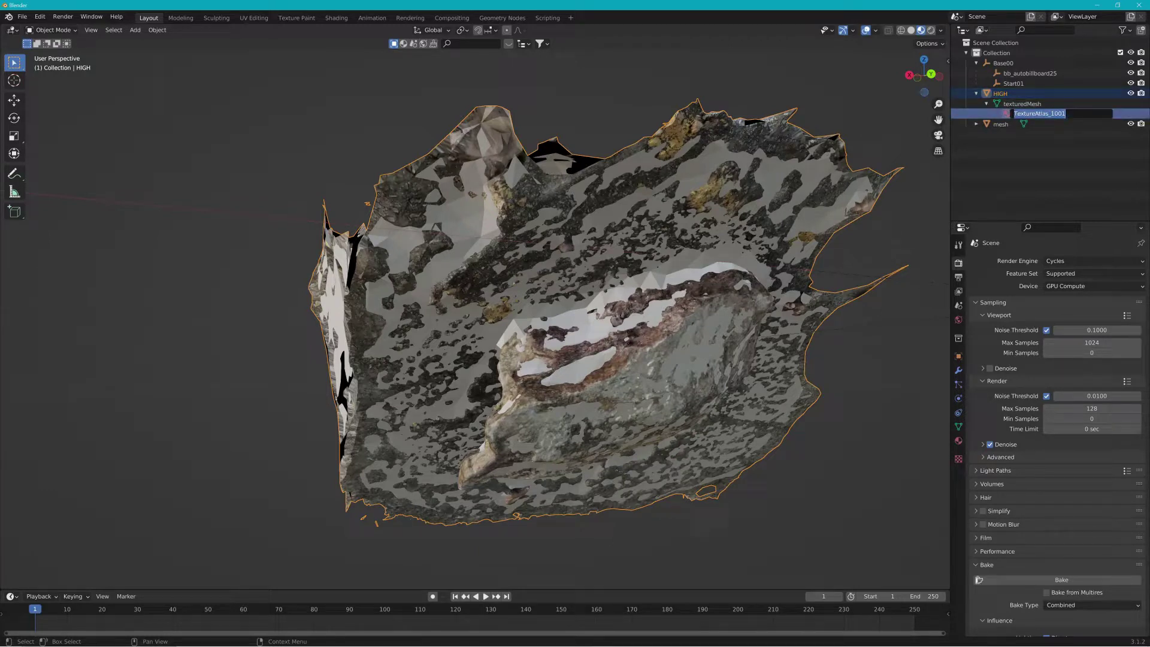
text(ORIGINAL)
key(BackSpace)
key(BackSpace)
key(BackSpace)
key(BackSpace)
key(BackSpace)
key(BackSpace)
key(BackSpace)
text(1)
key(Return)
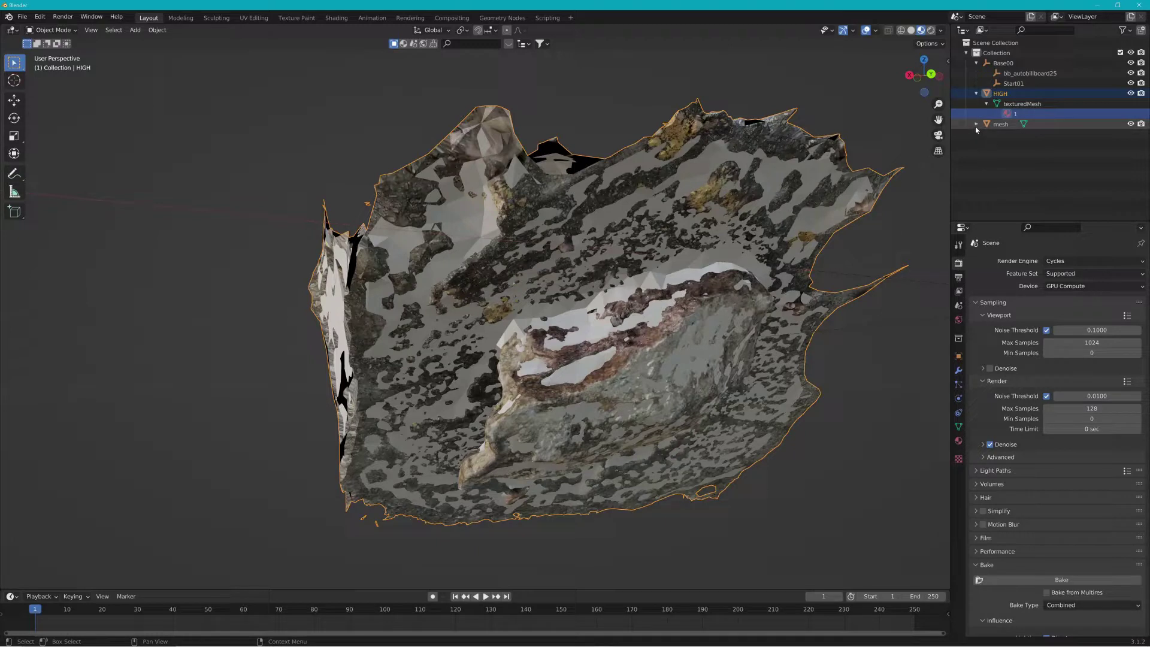
Rename the imported resampled mesh object as low and its material as 2.
double_click(1002, 124)
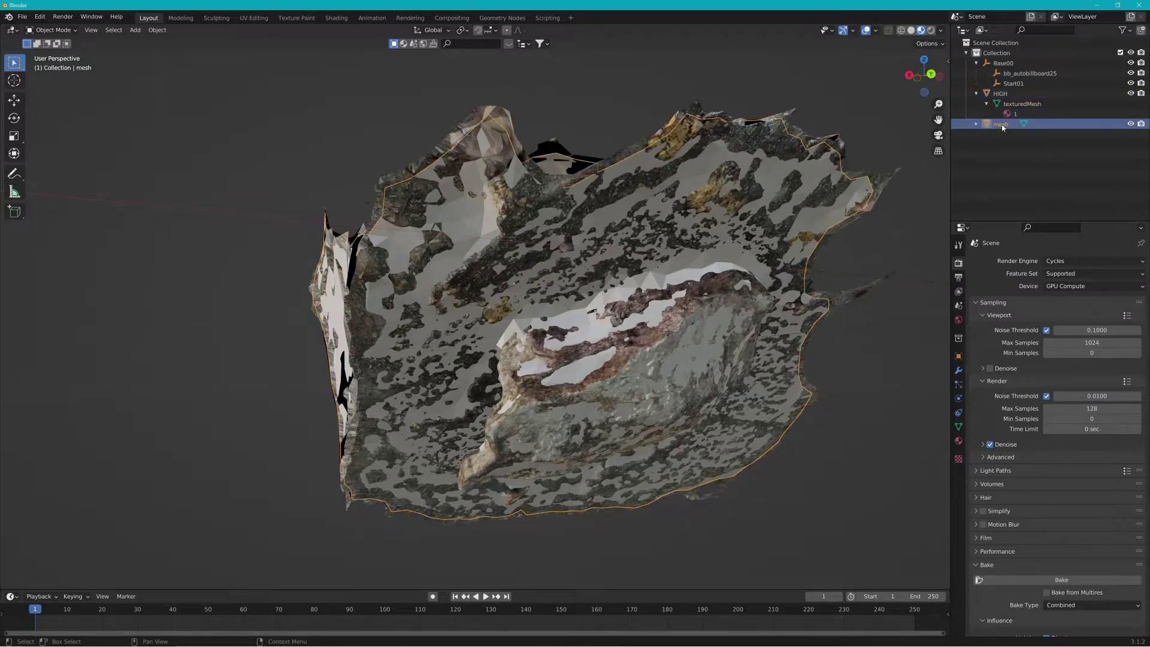
text(low)
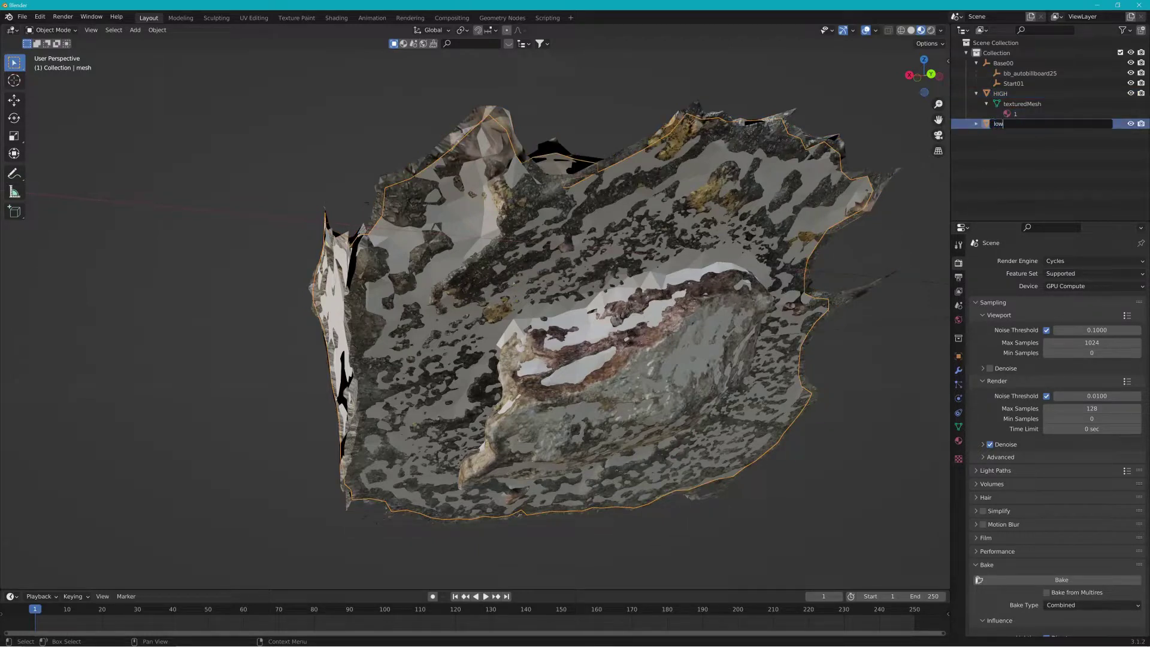
key(Return)
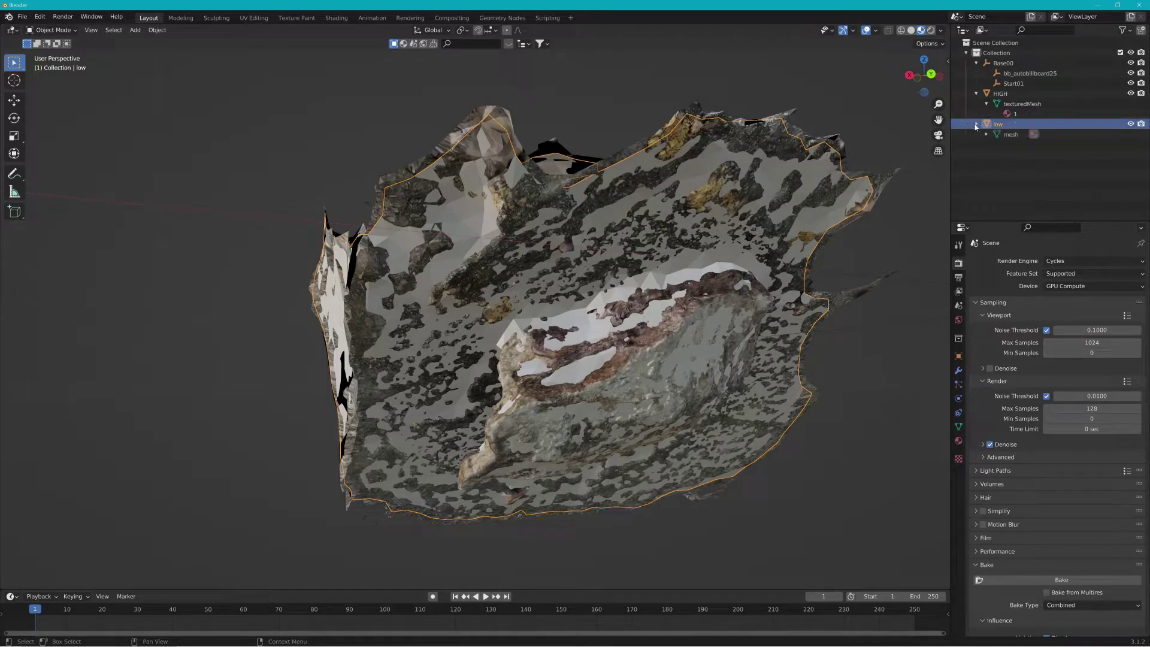
click(976, 124)
click(987, 134)
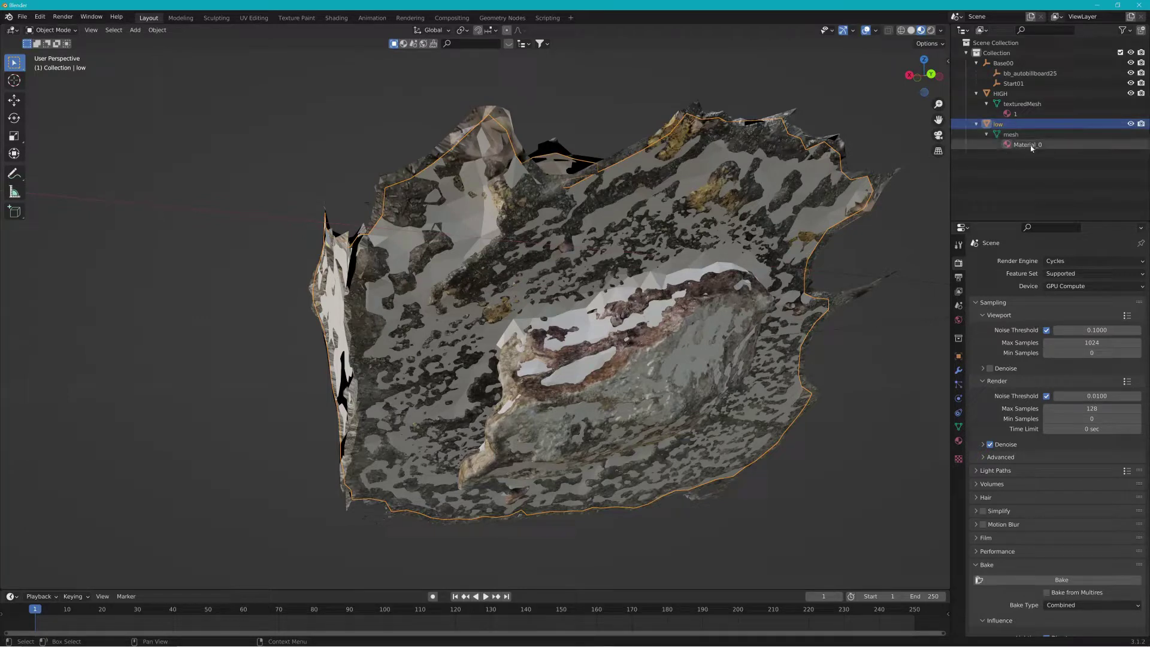
double_click(1031, 145)
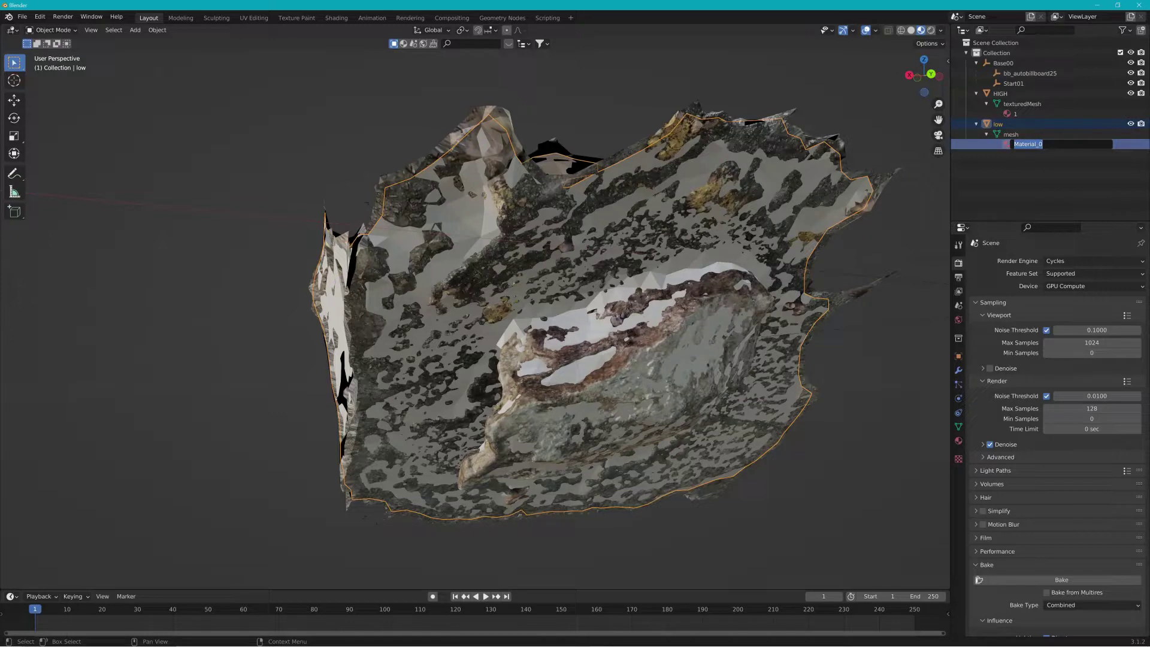
key(Return)
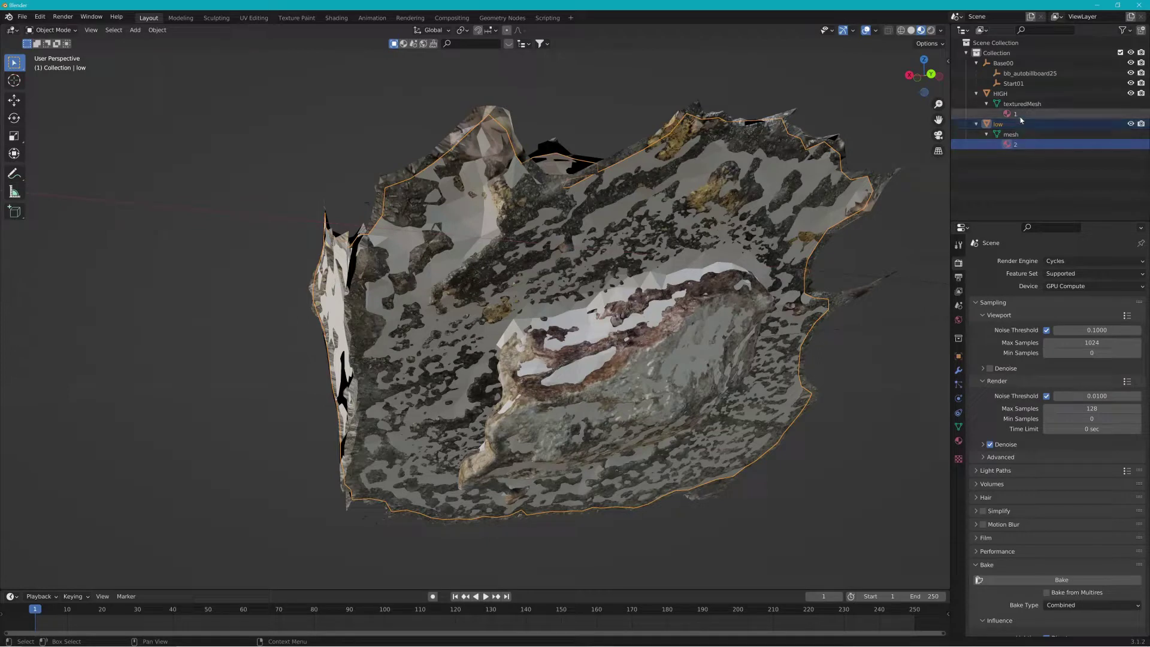
Apply smooth shading to both the HIGH and low objects.
click(1015, 95)
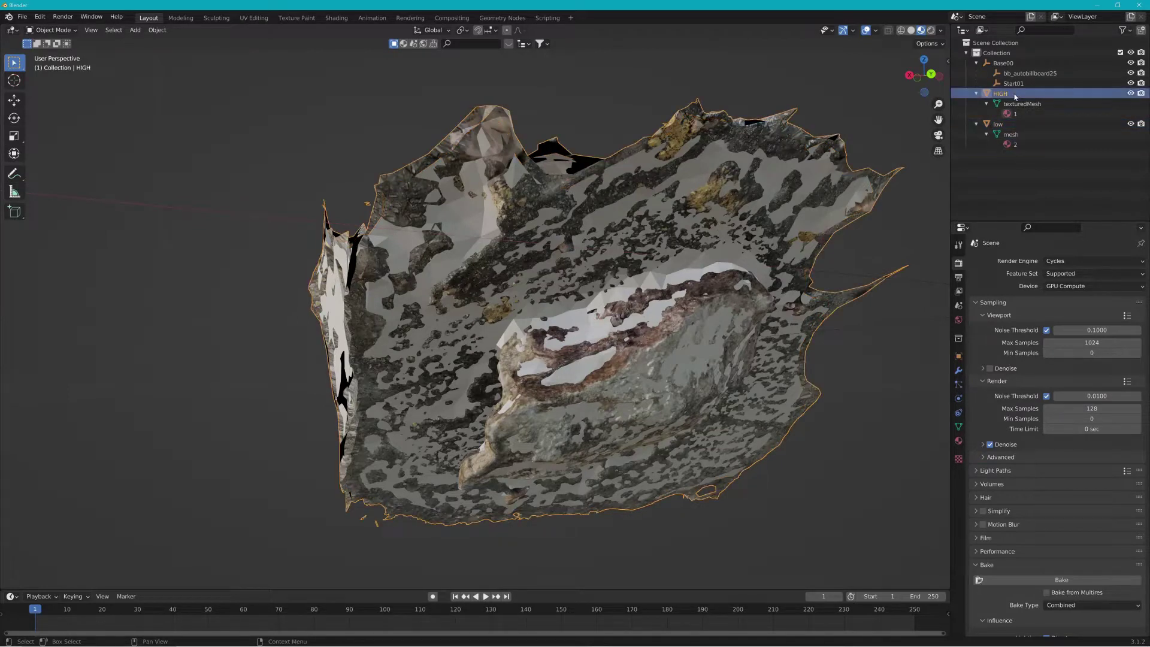
drag(612, 76, 762, 410)
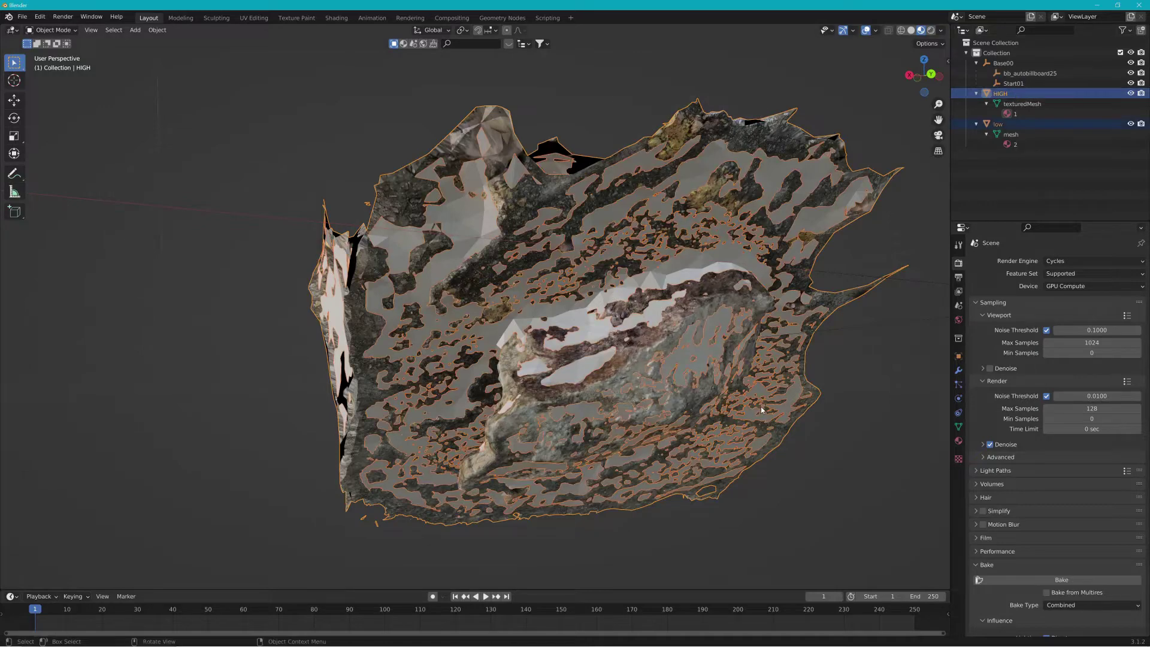
click(157, 30)
click(190, 240)
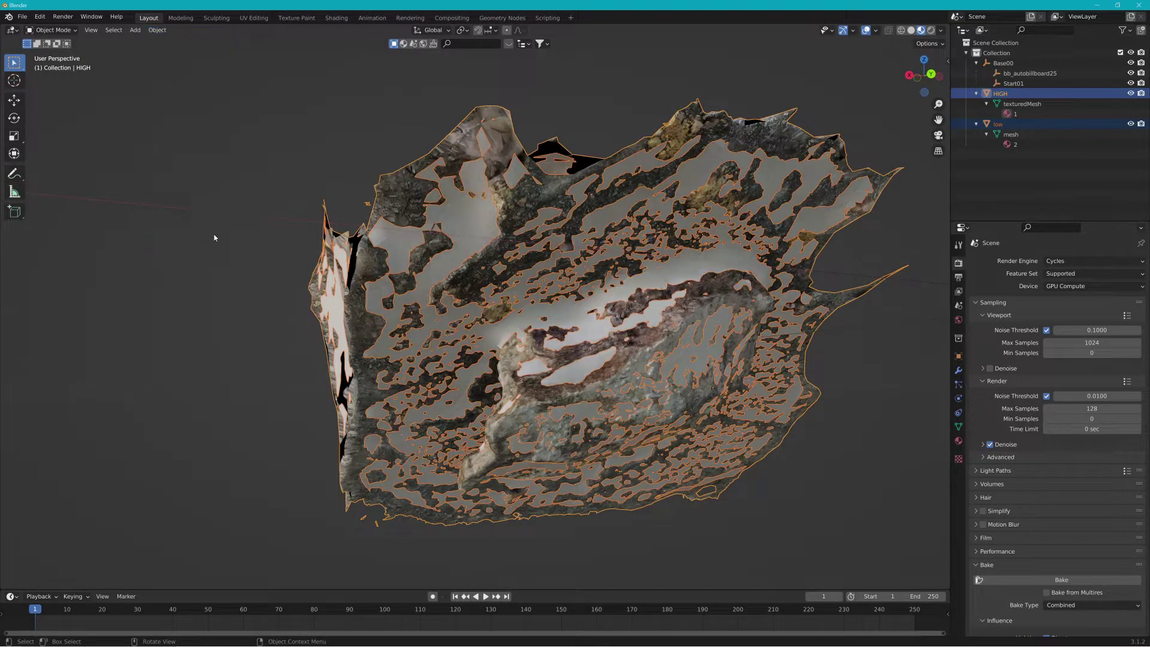
Put both meshes into Edit Mode with X-ray enabled and box-select through a corner of the ground around the rock.
middle_drag(215, 238, 428, 282)
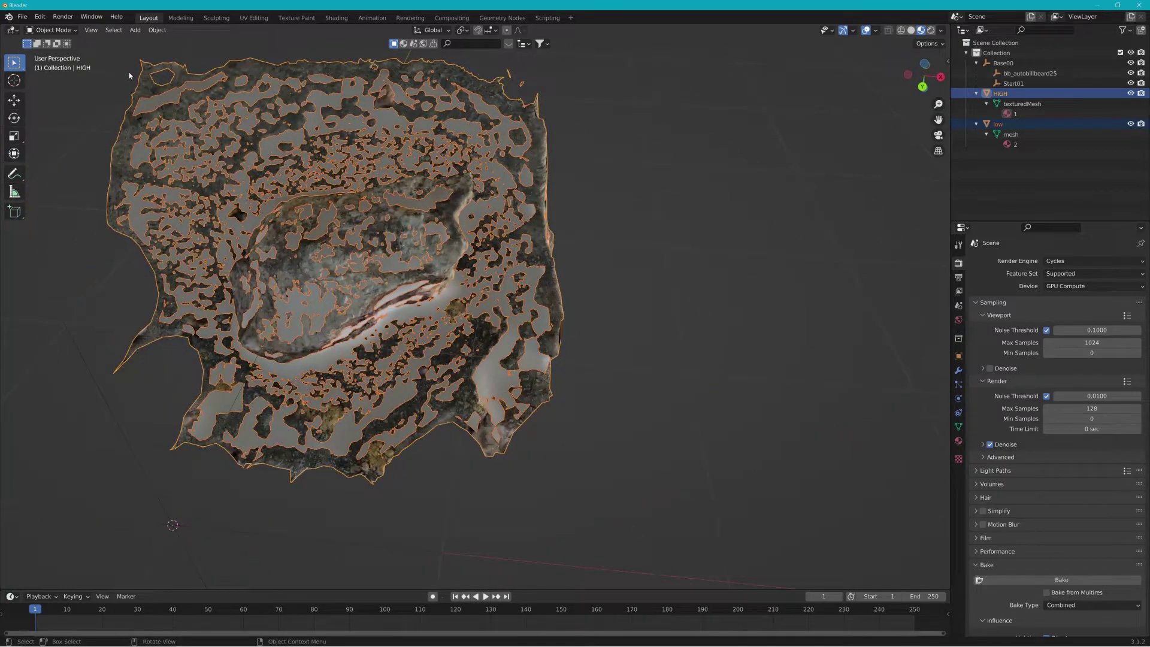
click(45, 31)
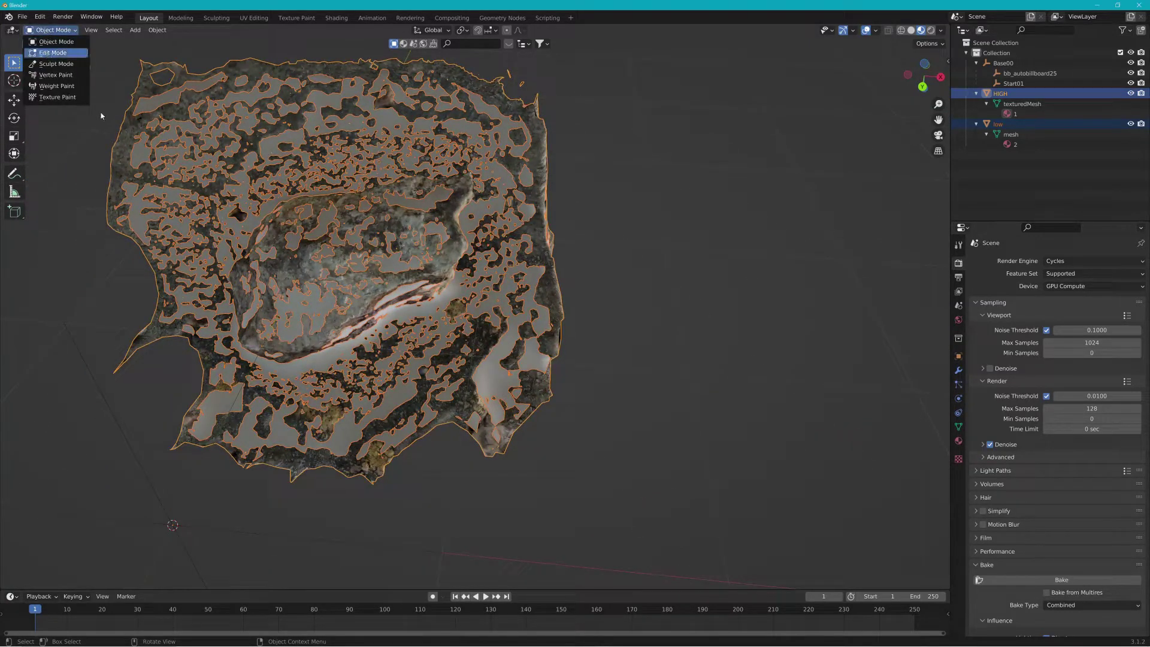
key(Return)
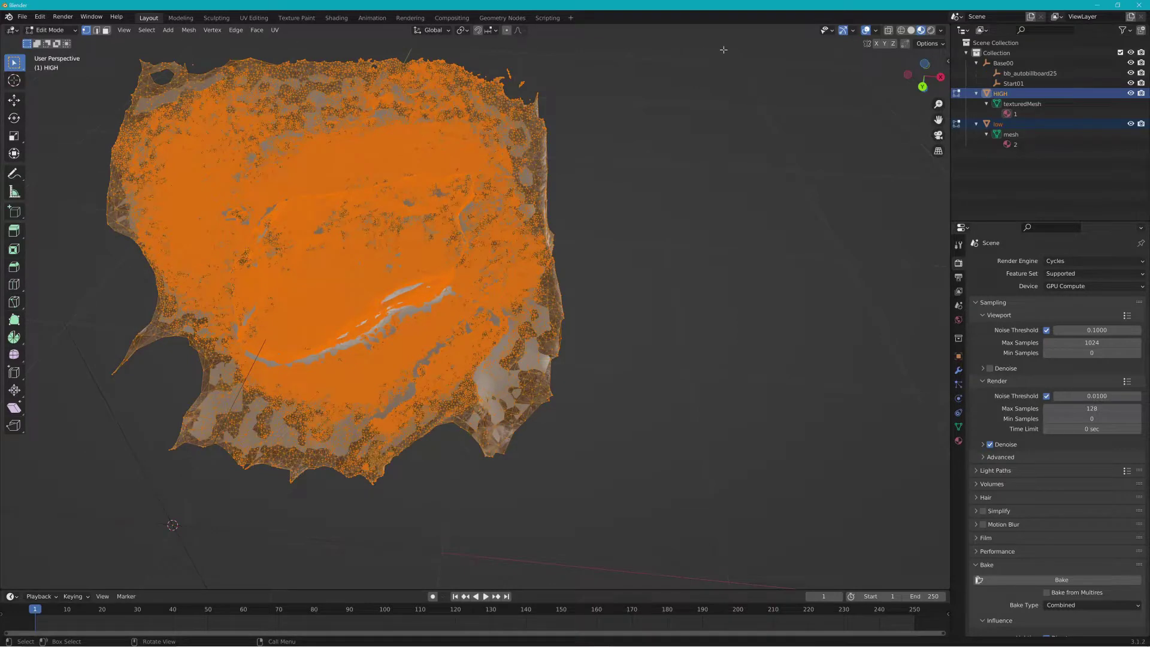
click(892, 31)
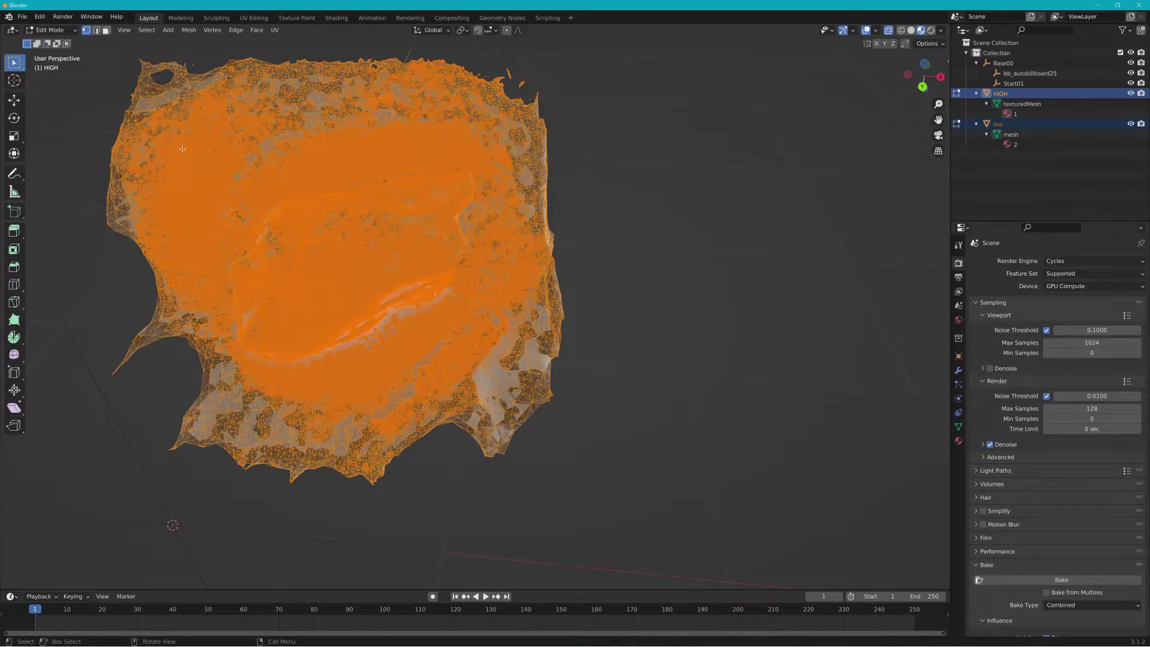
drag(100, 113, 263, 158)
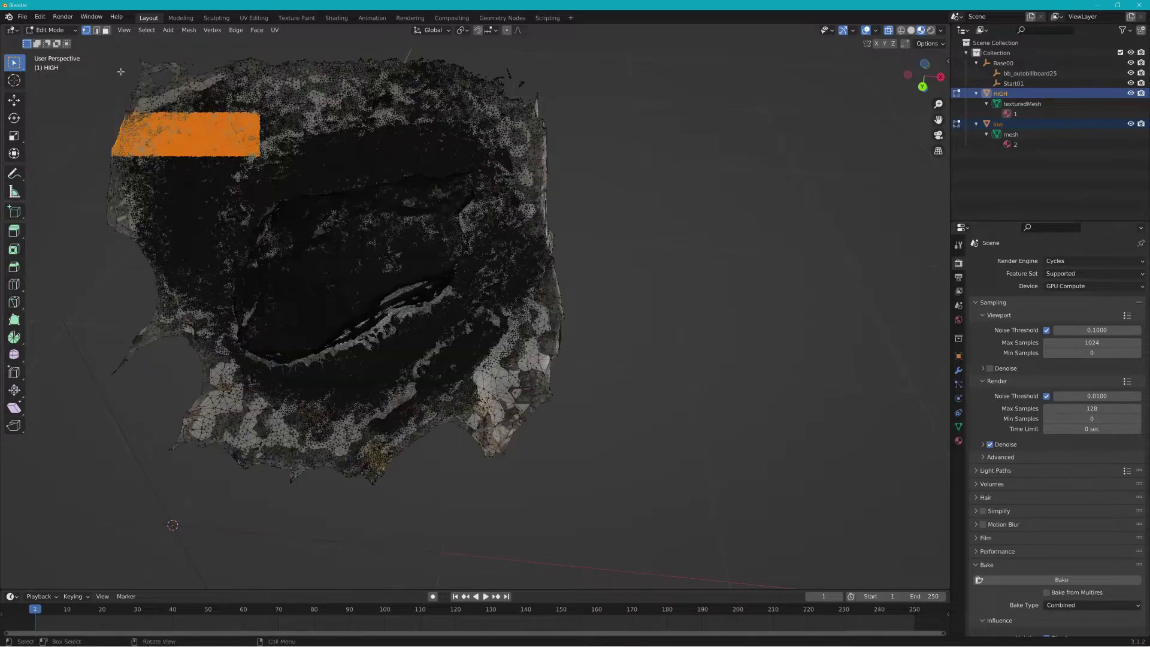
drag(114, 60, 204, 145)
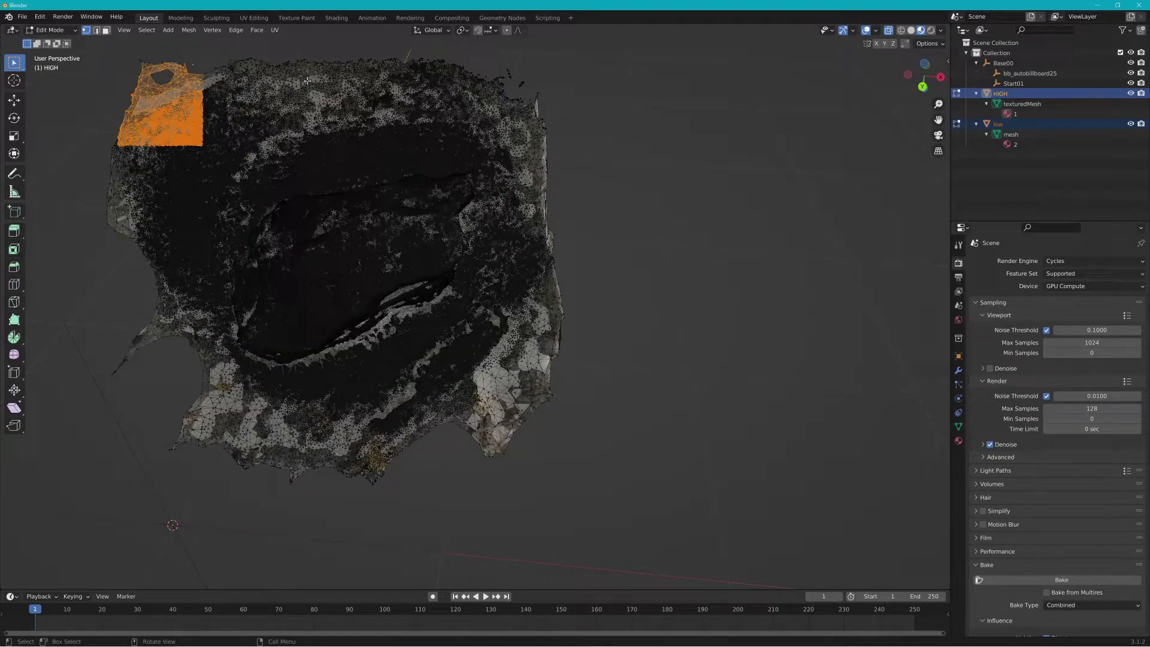
Hide the viewport overlays to reveal the textured rock and switch the selection tool to Select Lasso.
click(866, 31)
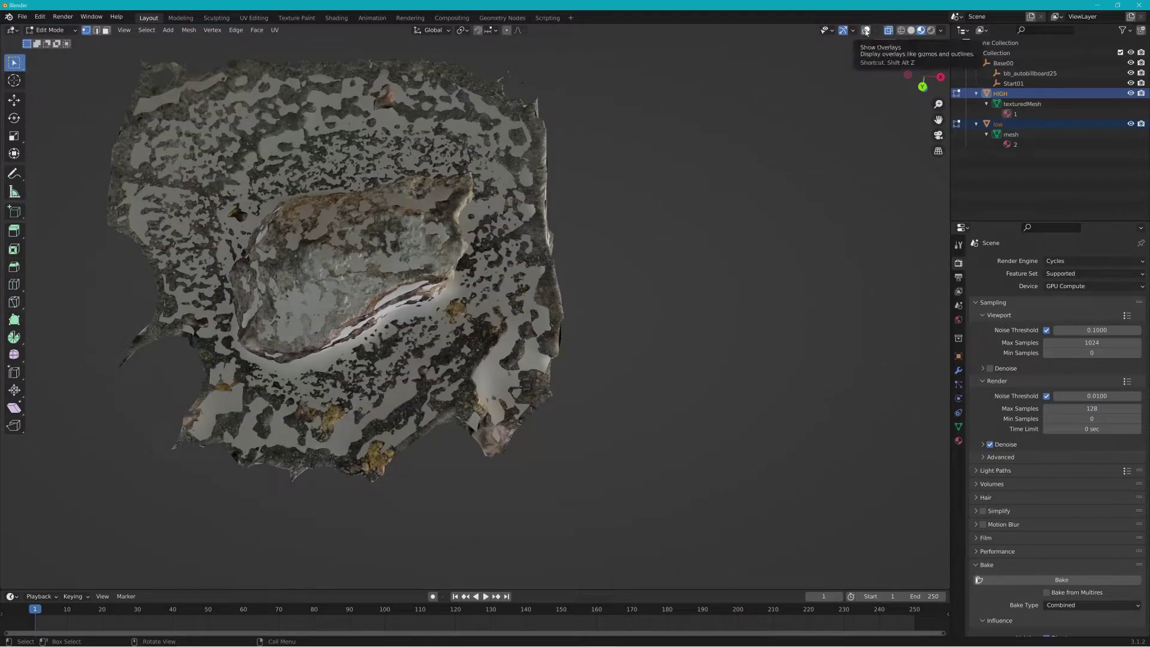
middle_drag(672, 151, 647, 165)
shift+middle_drag(532, 148, 681, 217)
scroll(628, 236, up, 1)
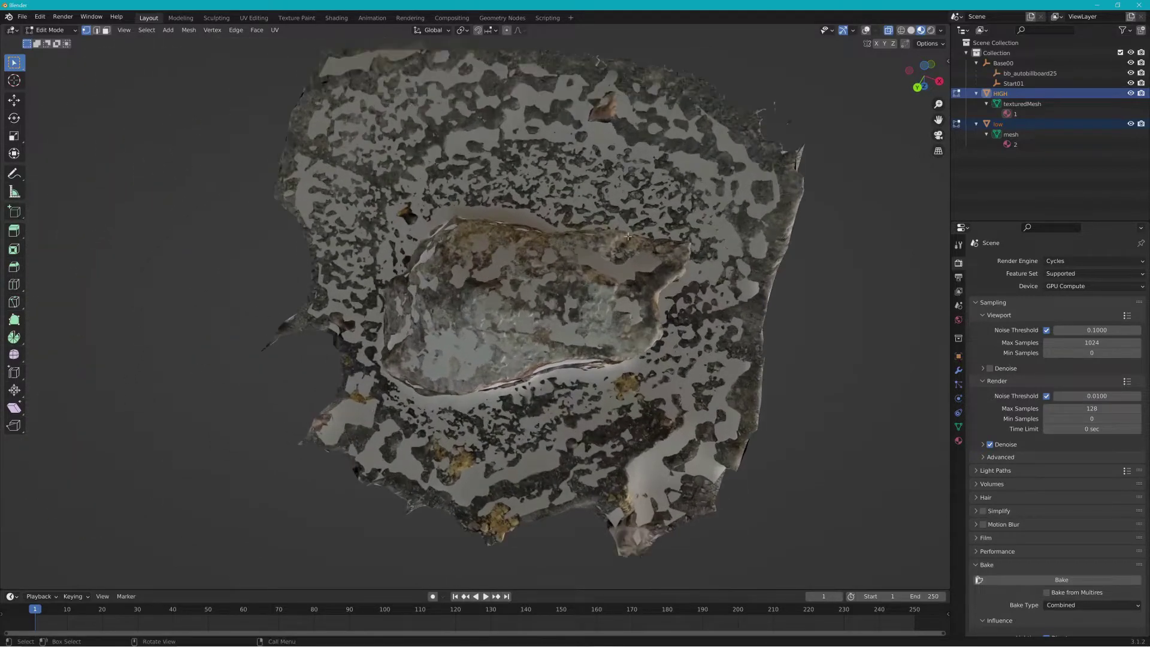
click(21, 71)
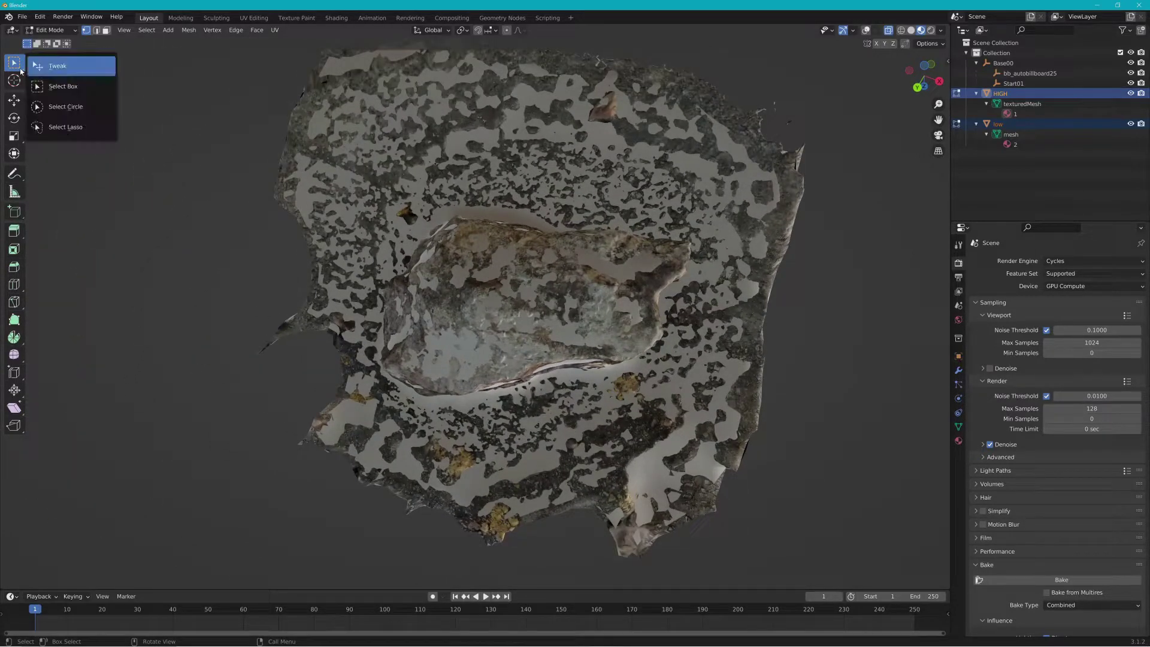
click(64, 128)
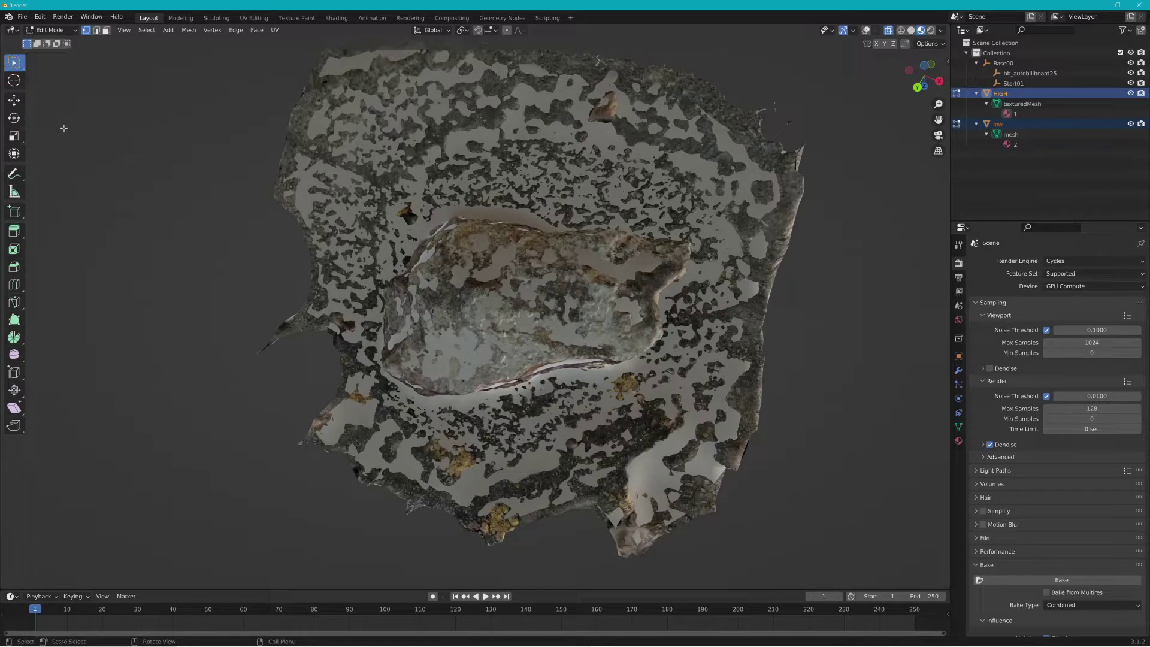
Delete the ground vertices surrounding the rock from both meshes using lasso selections, and show the viewport overlays again.
mouse_move(198, 50)
mouse_down()
mouse_move(157, 157)
mouse_move(277, 255)
mouse_move(399, 236)
mouse_move(449, 199)
mouse_move(539, 192)
mouse_move(665, 203)
mouse_move(726, 246)
mouse_move(690, 344)
mouse_move(629, 375)
mouse_move(623, 524)
mouse_move(950, 150)
mouse_move(239, 40)
mouse_move(82, 68)
mouse_up()
key(x)
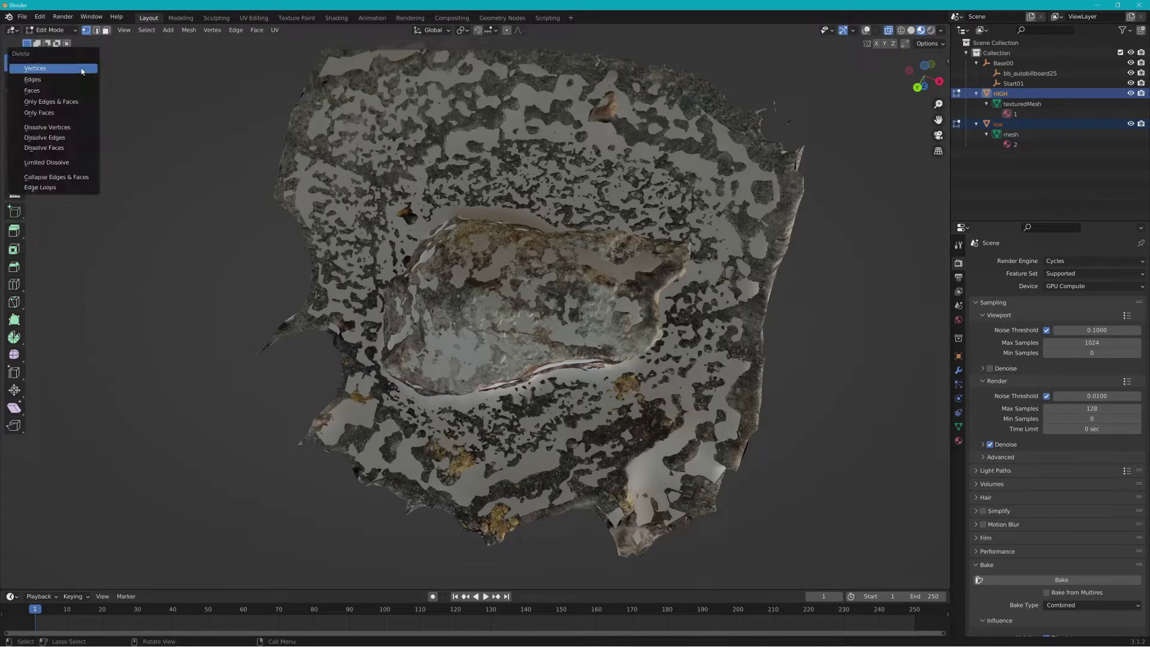
click(81, 67)
mouse_move(150, 150)
middle_down()
mouse_move(228, 210)
mouse_move(262, 253)
mouse_move(252, 254)
middle_up()
mouse_move(329, 316)
mouse_down()
mouse_move(411, 444)
mouse_move(522, 454)
mouse_move(572, 355)
mouse_move(677, 584)
mouse_move(18, 419)
mouse_move(184, 383)
mouse_up()
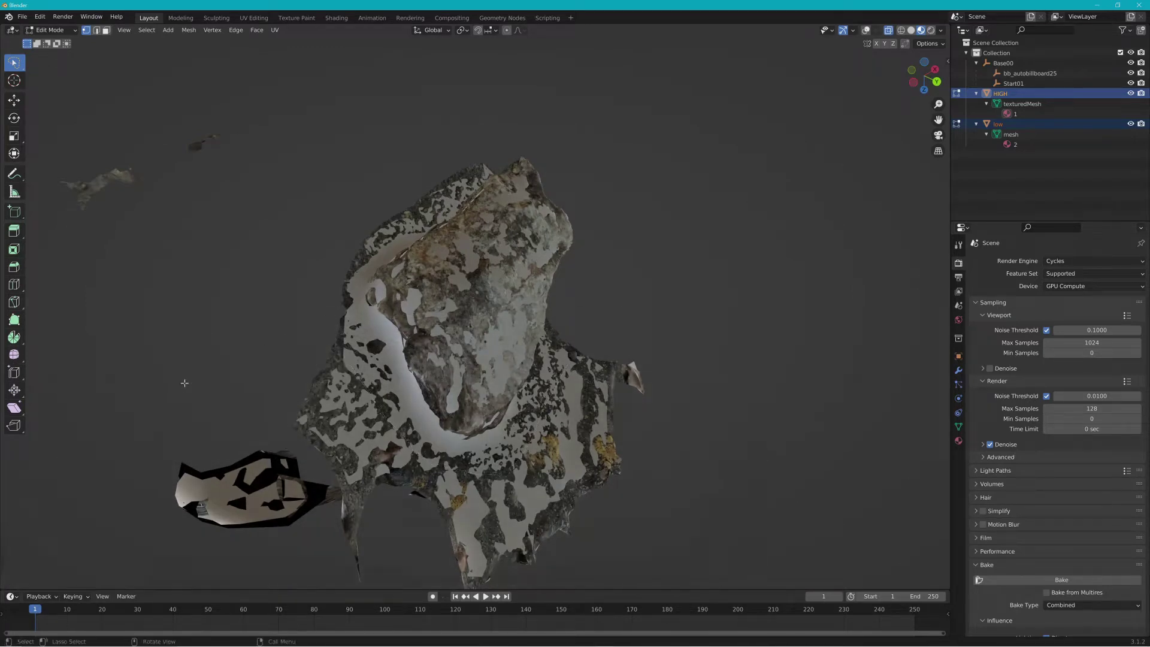
key(x)
click(184, 381)
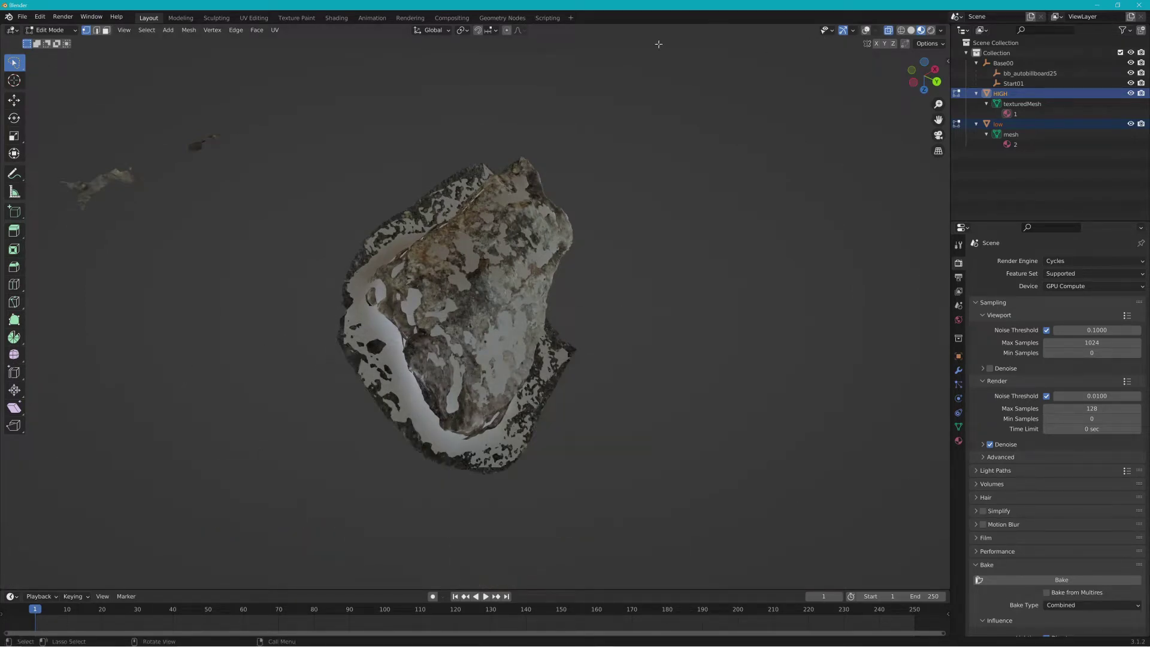
click(866, 32)
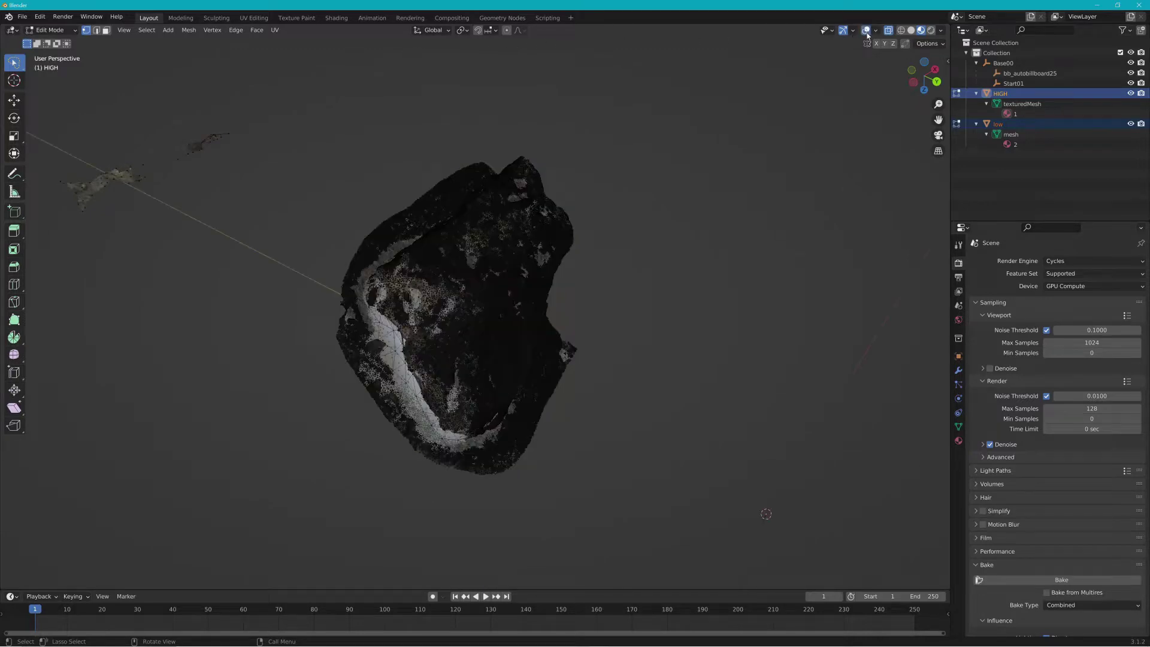
Delete the stray mesh fragments floating away from the rock in both the HIGH and low meshes.
mouse_move(259, 200)
mouse_down()
mouse_move(39, 198)
mouse_move(242, 138)
mouse_move(232, 193)
mouse_up()
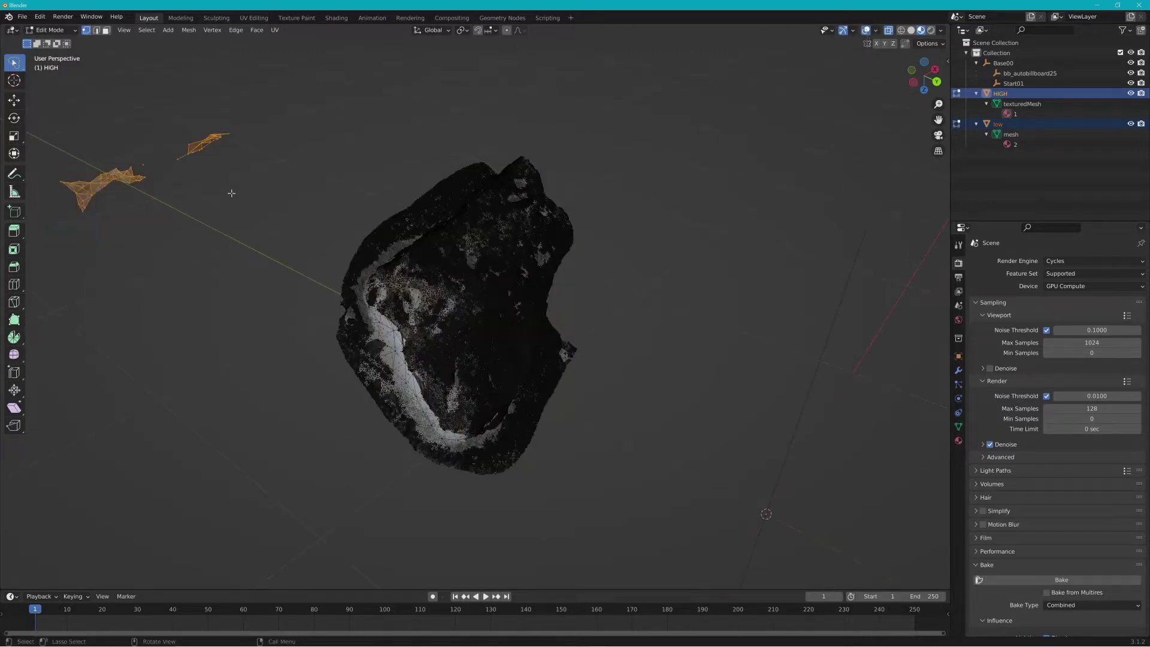
key(x)
click(232, 194)
scroll(209, 221, up, 5)
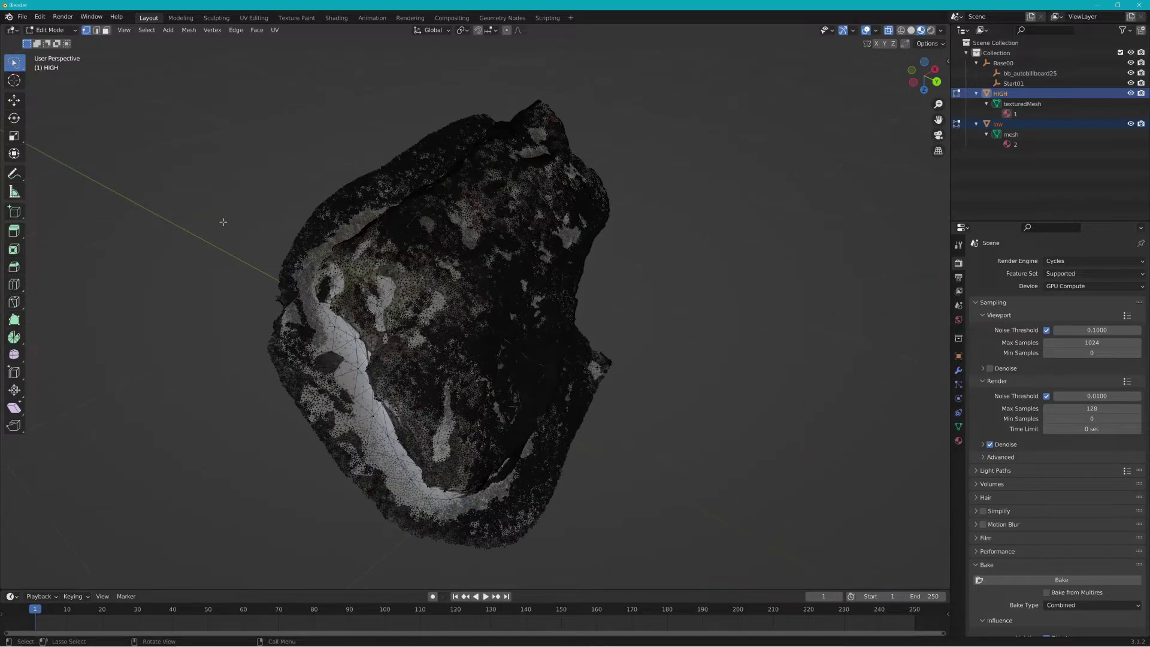
middle_drag(209, 222, 336, 227)
scroll(252, 330, down, 3)
mouse_move(168, 470)
mouse_down()
mouse_move(180, 321)
mouse_move(487, 410)
mouse_move(665, 431)
mouse_move(356, 546)
mouse_up()
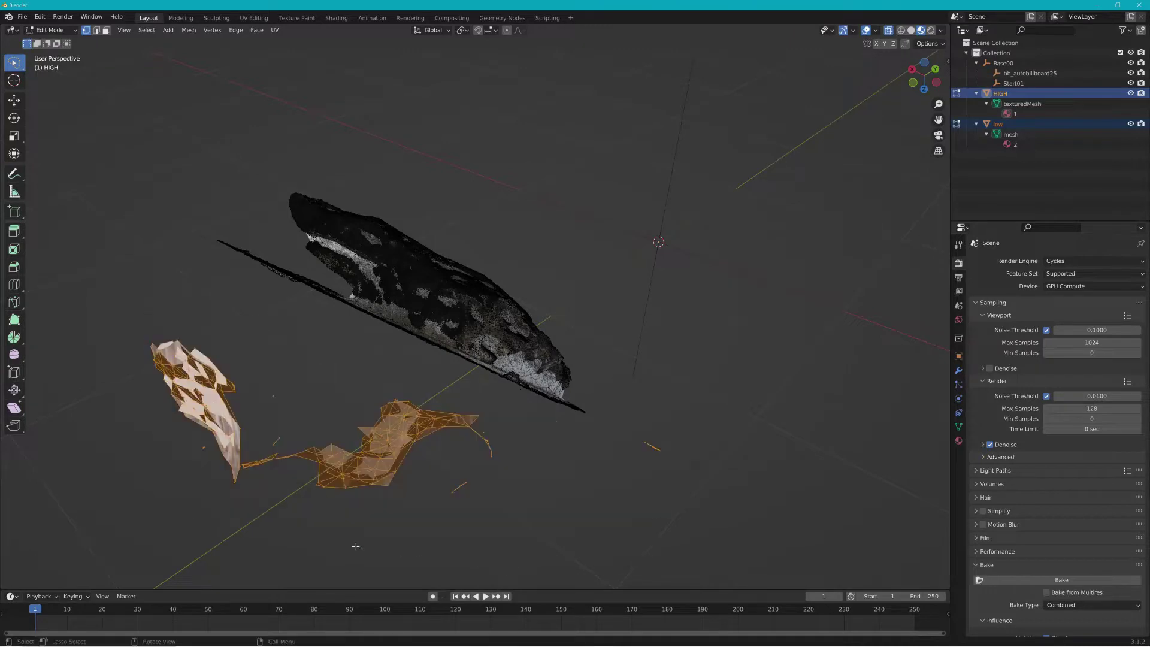
key(x)
click(324, 516)
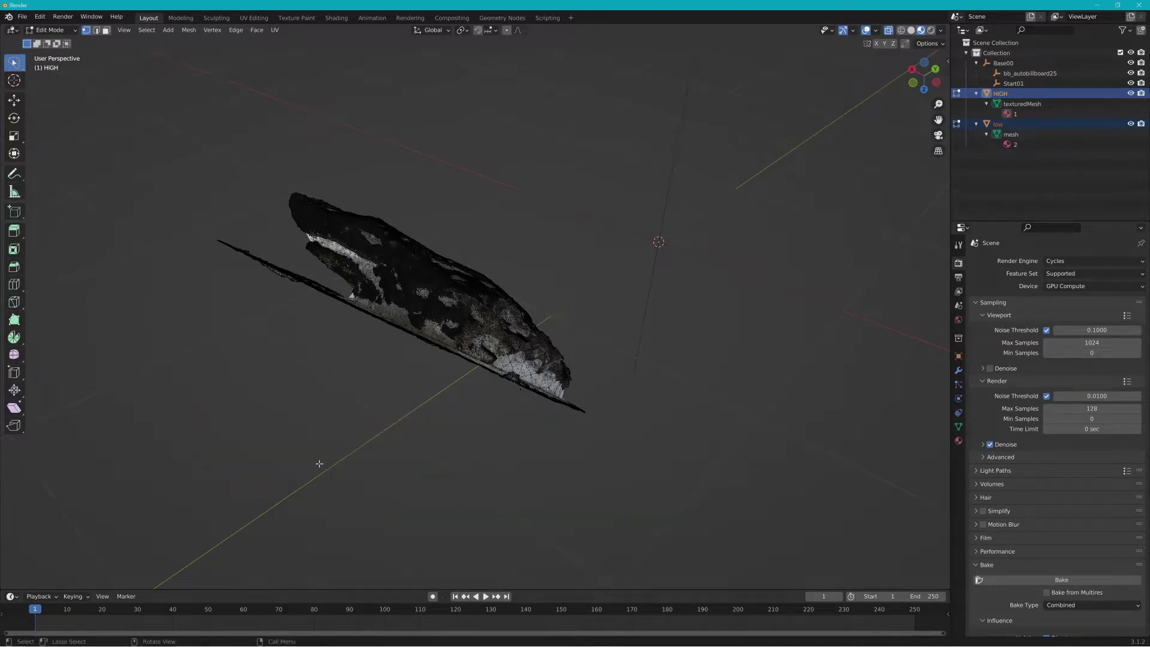
Lasso-select the ground flap jutting out beneath the rock's overhanging end and delete its vertices.
middle_drag(318, 465, 357, 355)
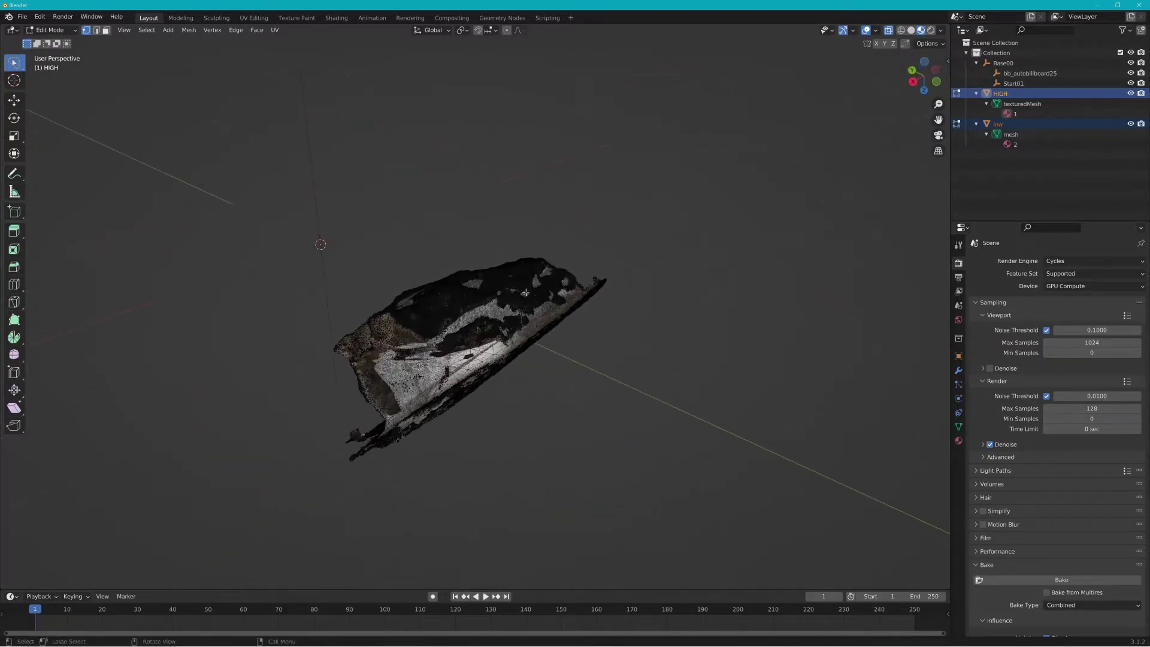
middle_drag(525, 292, 686, 305)
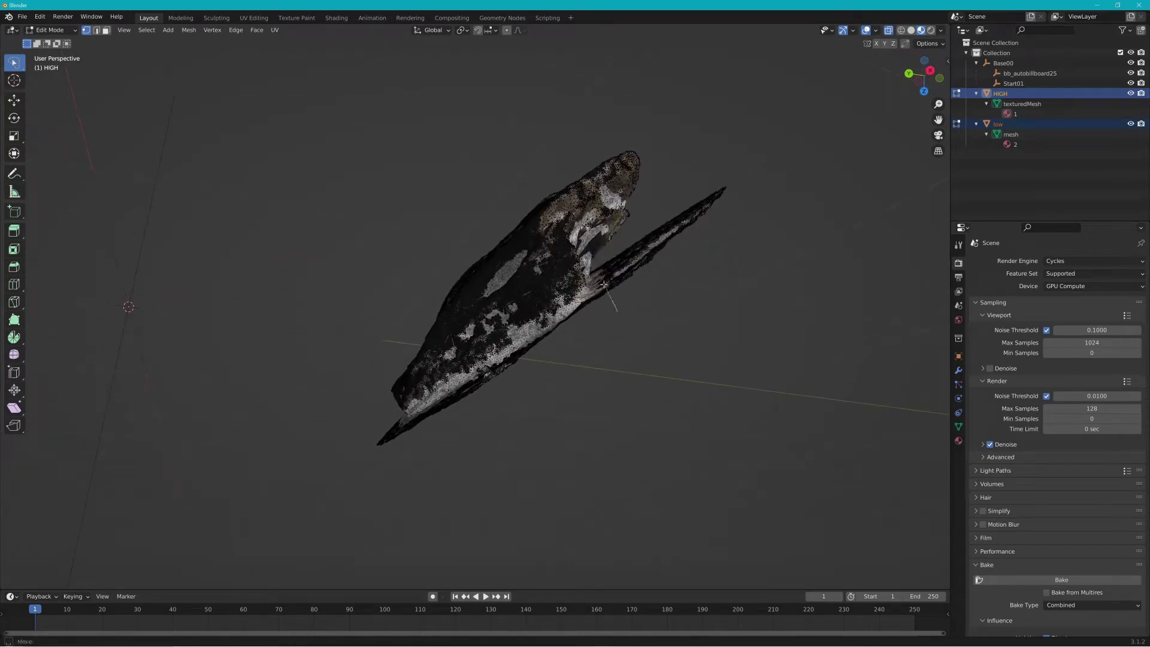
mouse_move(623, 243)
ctrl+right_down()
mouse_move(674, 197)
mouse_move(742, 264)
mouse_move(657, 331)
ctrl+right_up()
key(x)
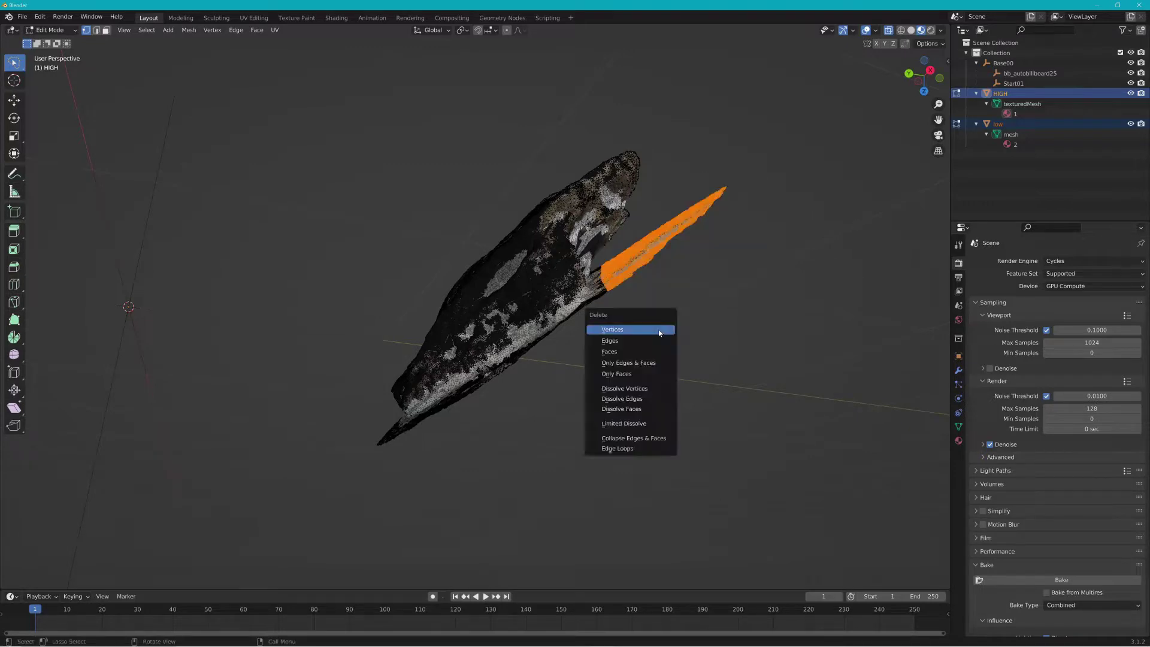
click(659, 329)
Delete the vertices of the remaining ground strips along the rock's long side and adjoining edge using lasso selections.
middle_drag(627, 282, 644, 442)
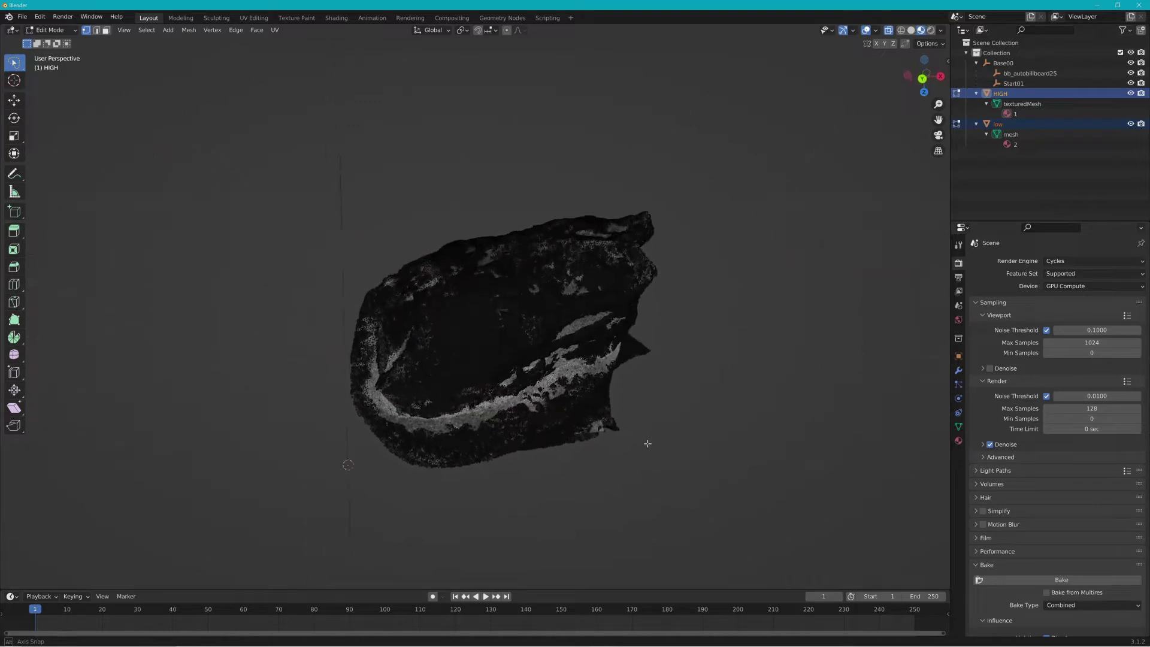
mouse_move(502, 422)
mouse_down()
mouse_move(617, 419)
mouse_move(414, 508)
mouse_move(394, 499)
mouse_up()
key(x)
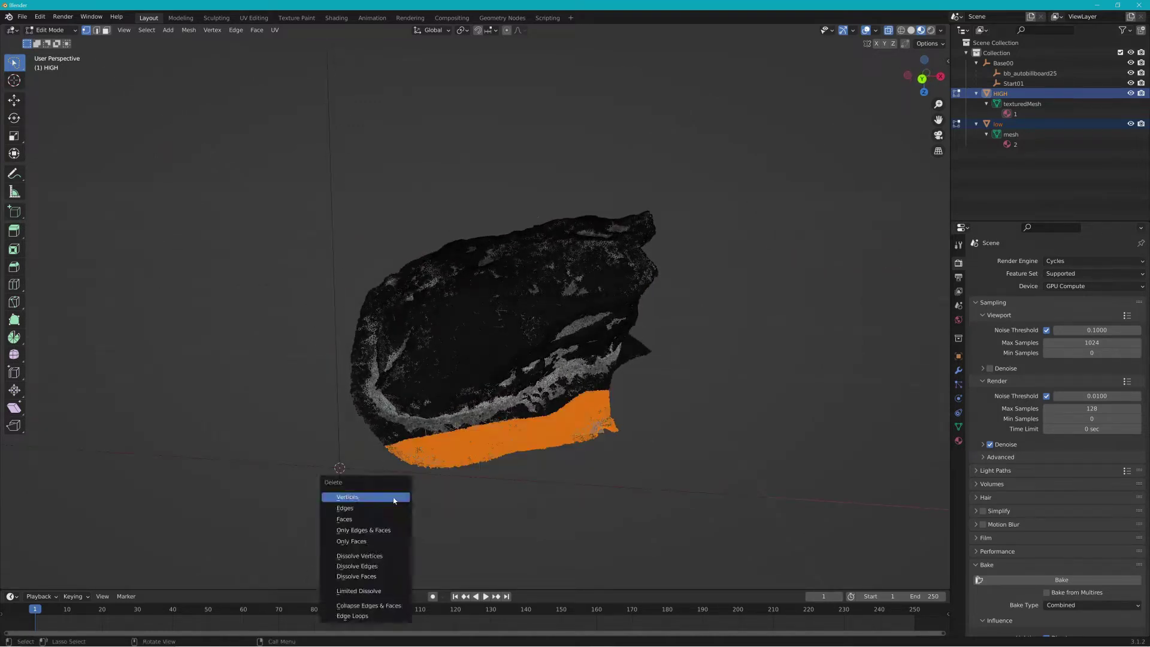
click(393, 495)
middle_drag(394, 495, 339, 487)
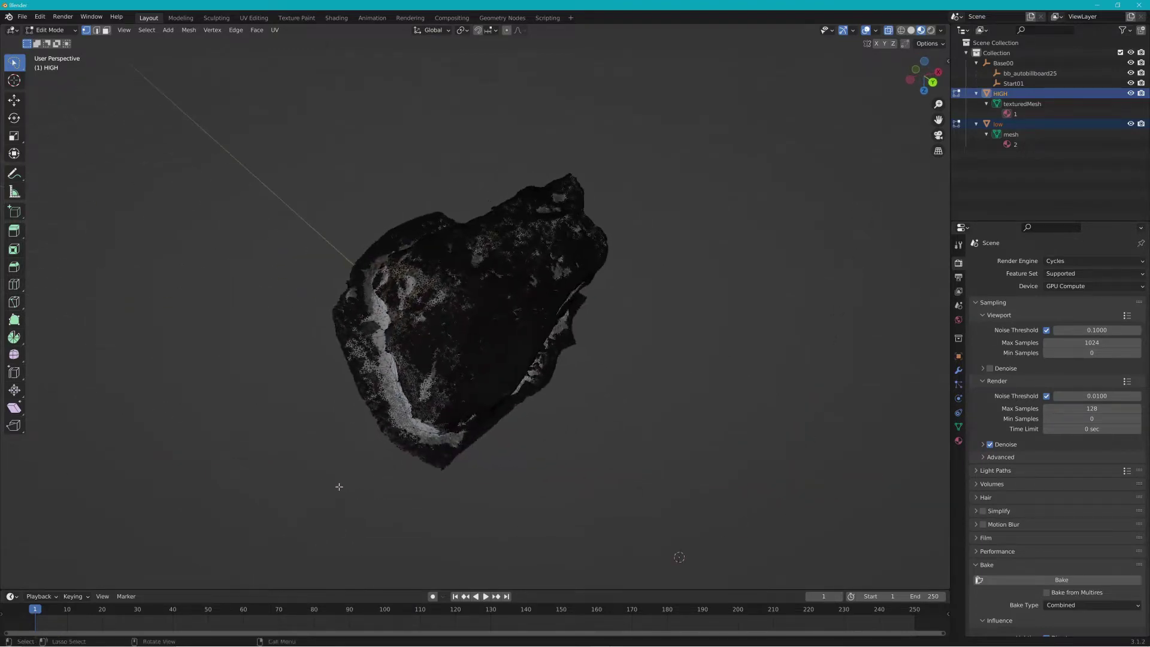
middle_drag(334, 278, 354, 323)
mouse_move(361, 387)
mouse_down()
mouse_move(323, 422)
mouse_move(327, 412)
mouse_up()
key(x)
click(325, 415)
Return both meshes to Object Mode and hide the HIGH object so only the low mesh shows.
middle_drag(317, 372, 102, 318)
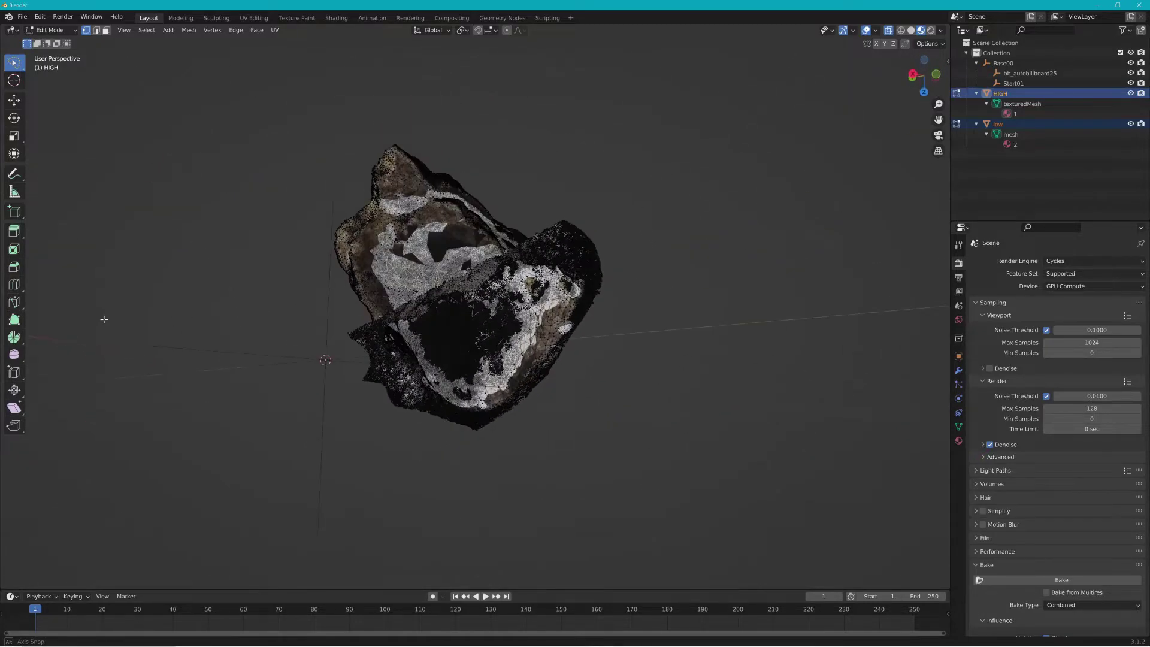
click(52, 30)
click(57, 40)
middle_drag(193, 152, 113, 226)
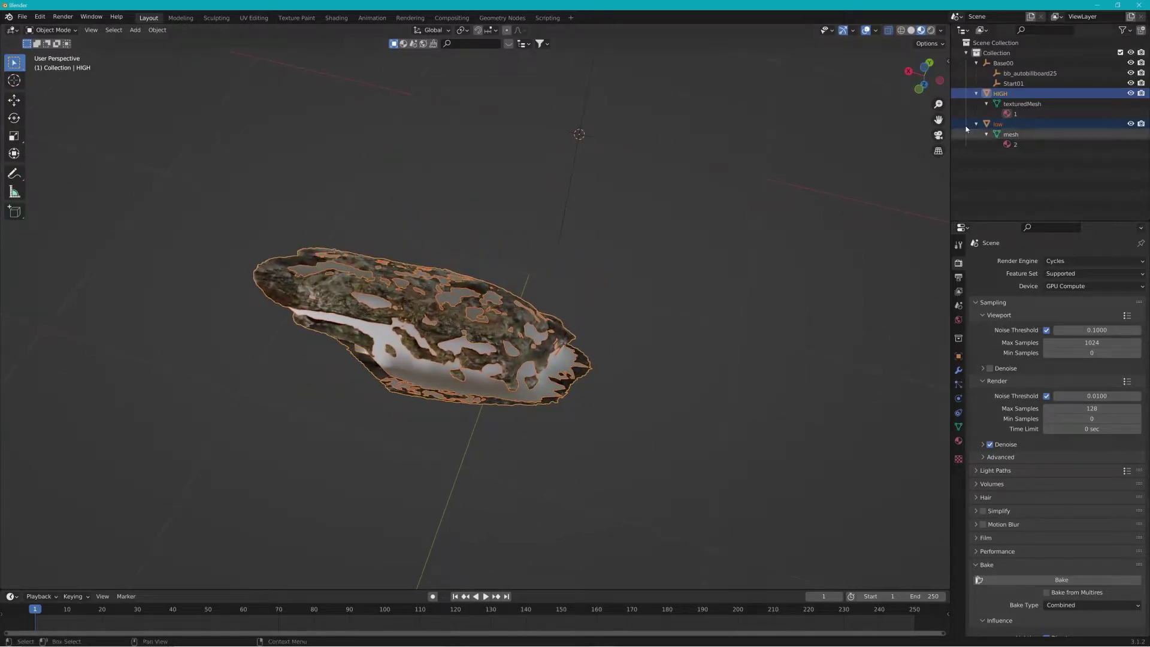
click(1131, 93)
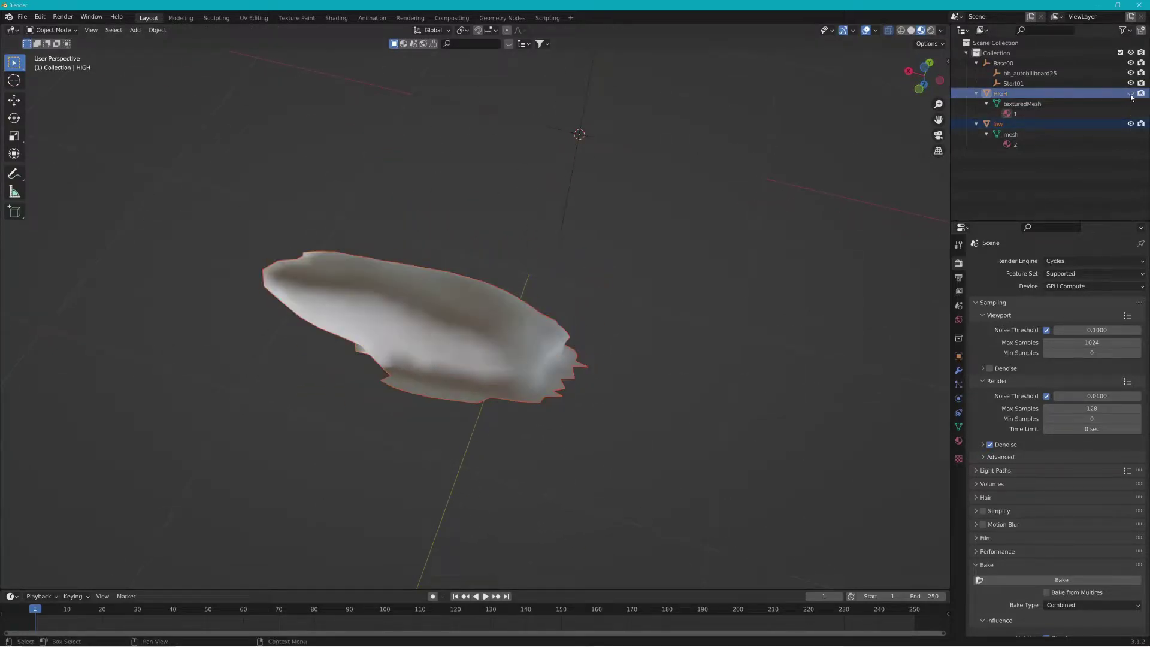
Select the low object, select all its geometry in Edit Mode, and apply a standard UV Unwrap.
middle_drag(719, 287, 495, 267)
click(496, 267)
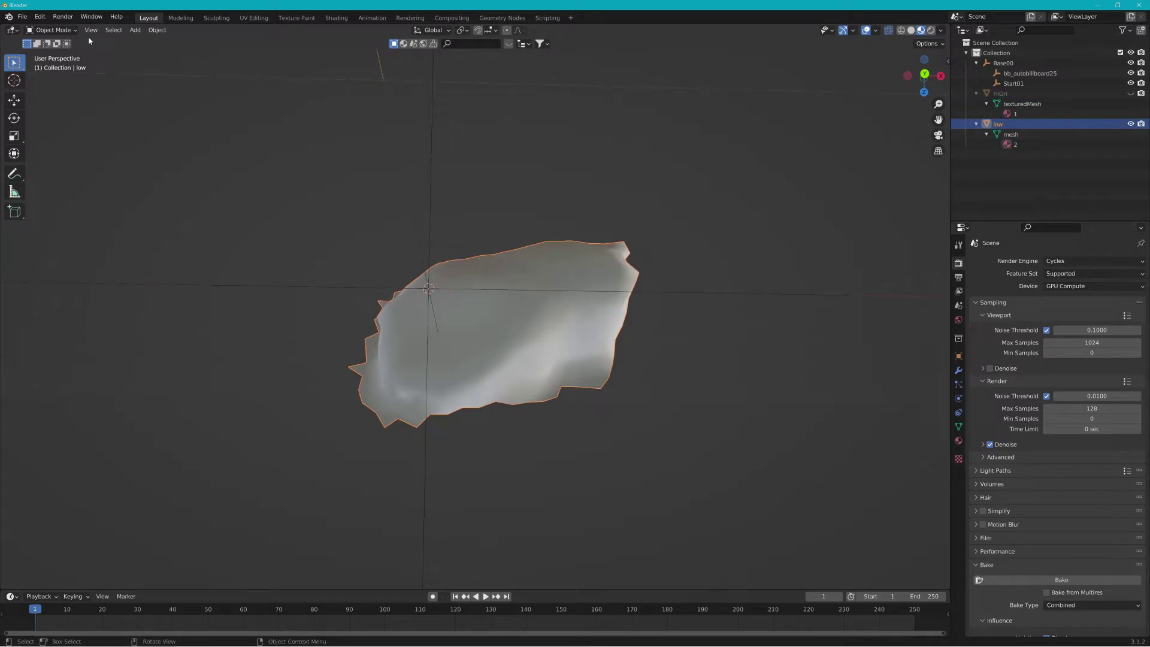
key(Tab)
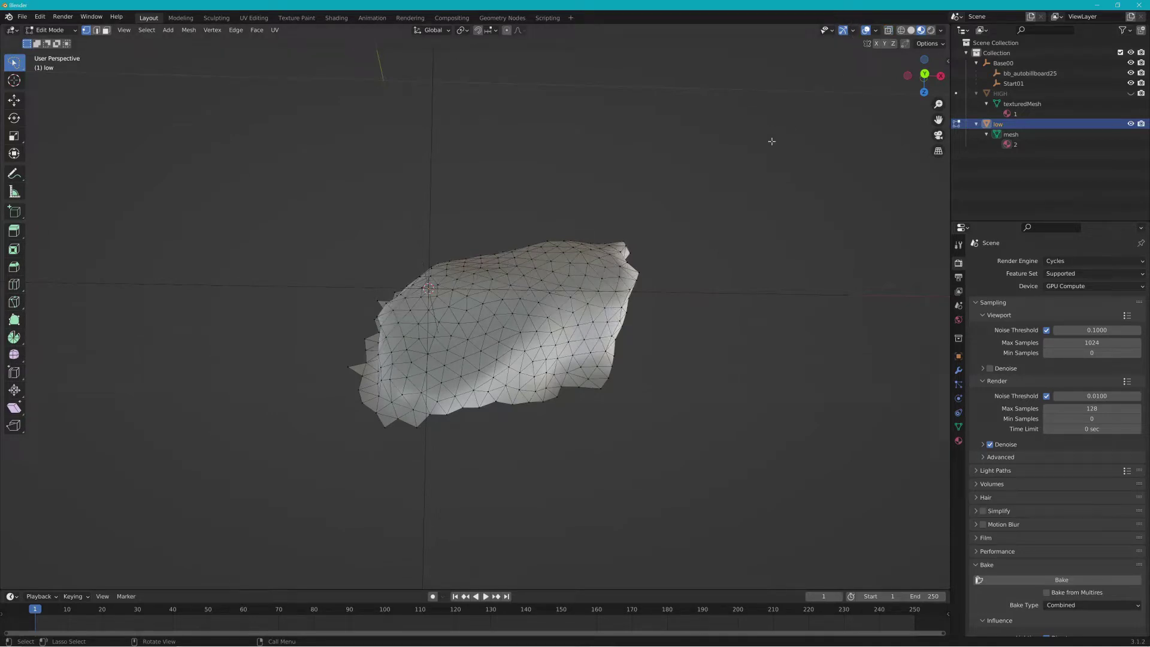
key(a)
middle_drag(593, 157, 413, 162)
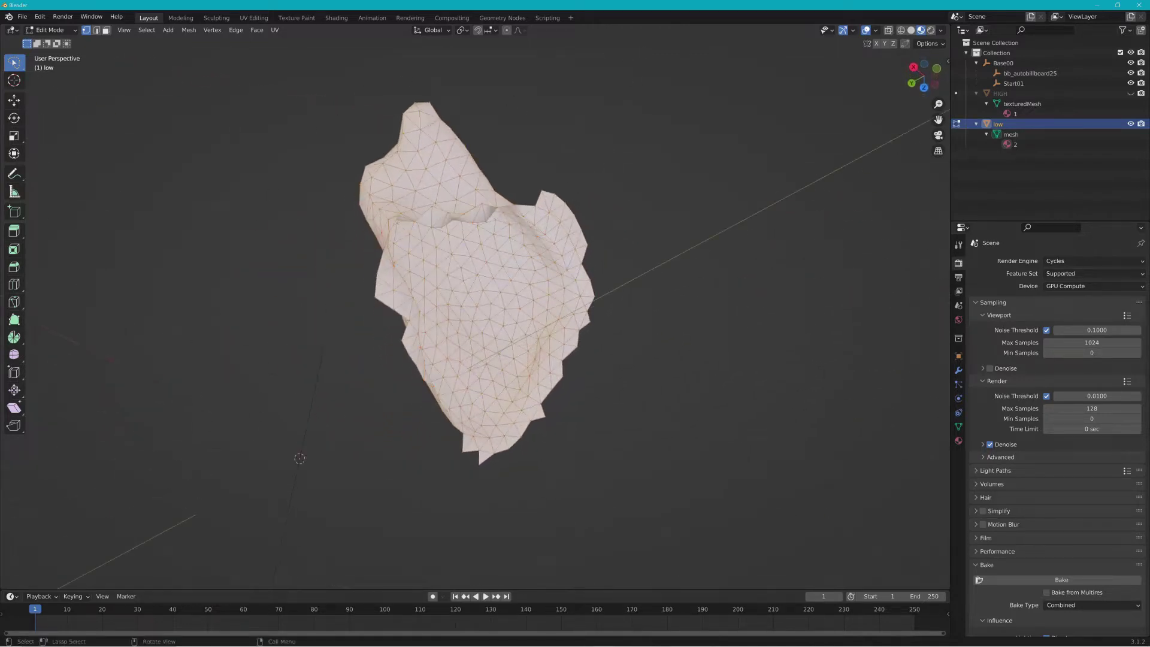
middle_drag(441, 278, 339, 400)
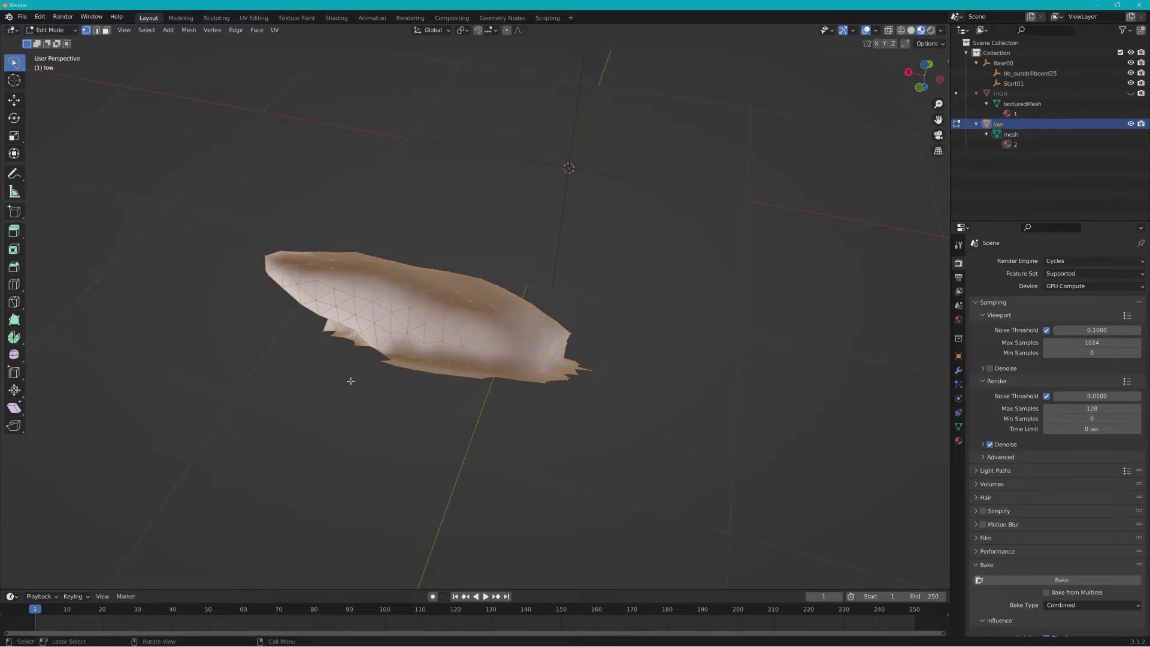
middle_drag(351, 381, 610, 369)
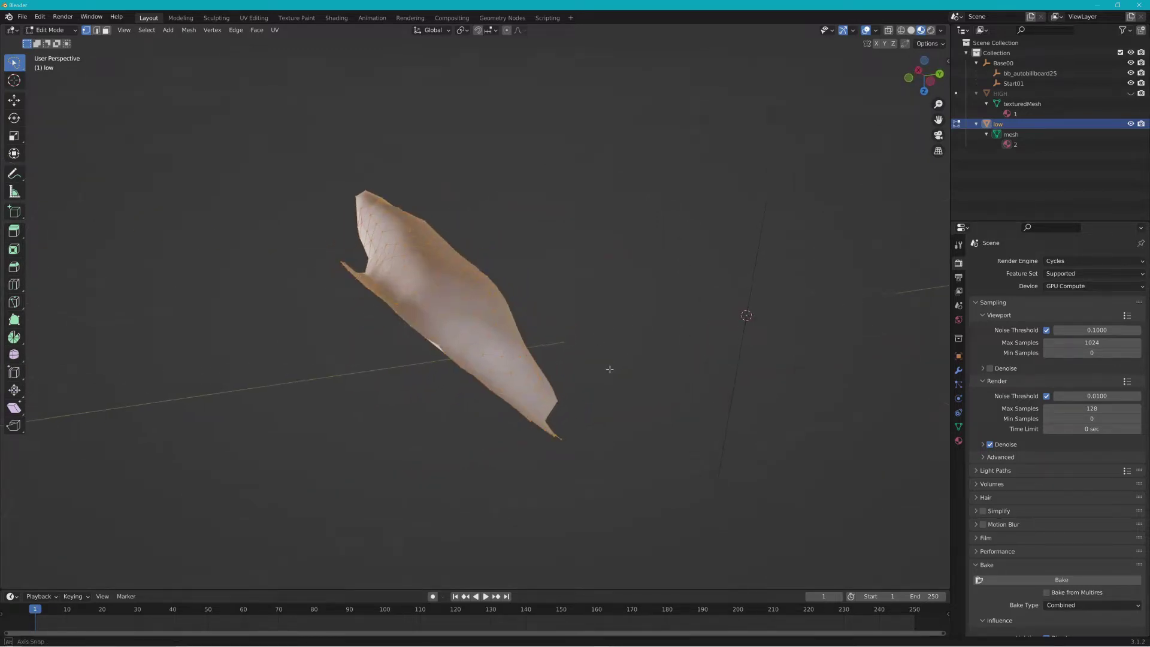
click(275, 30)
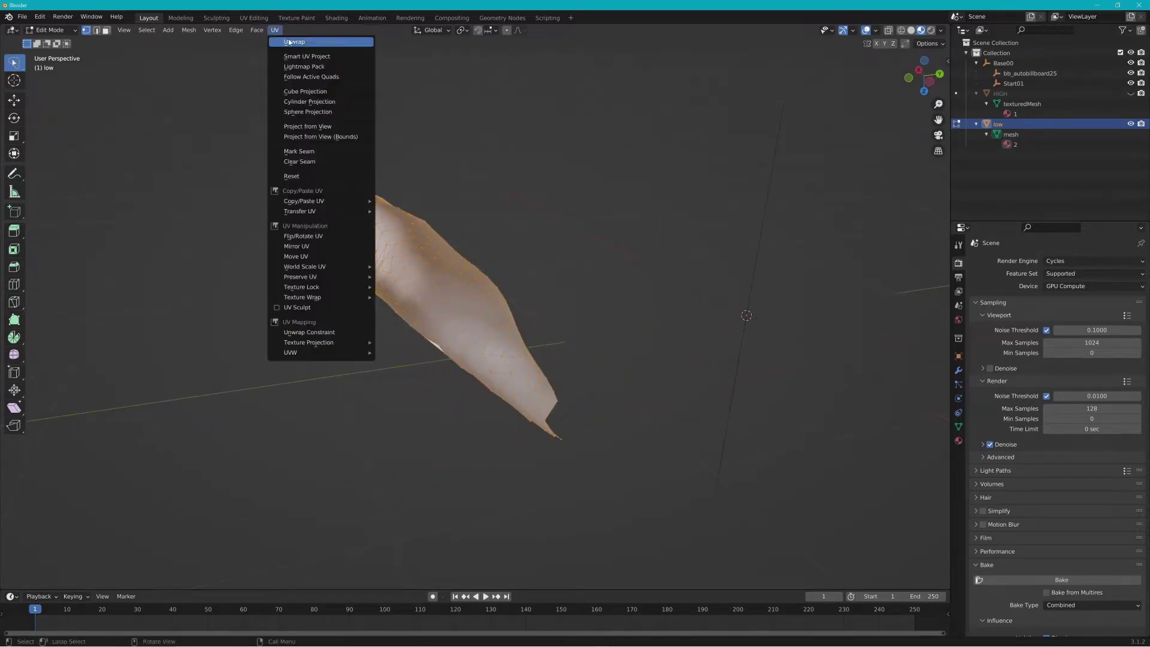
click(291, 39)
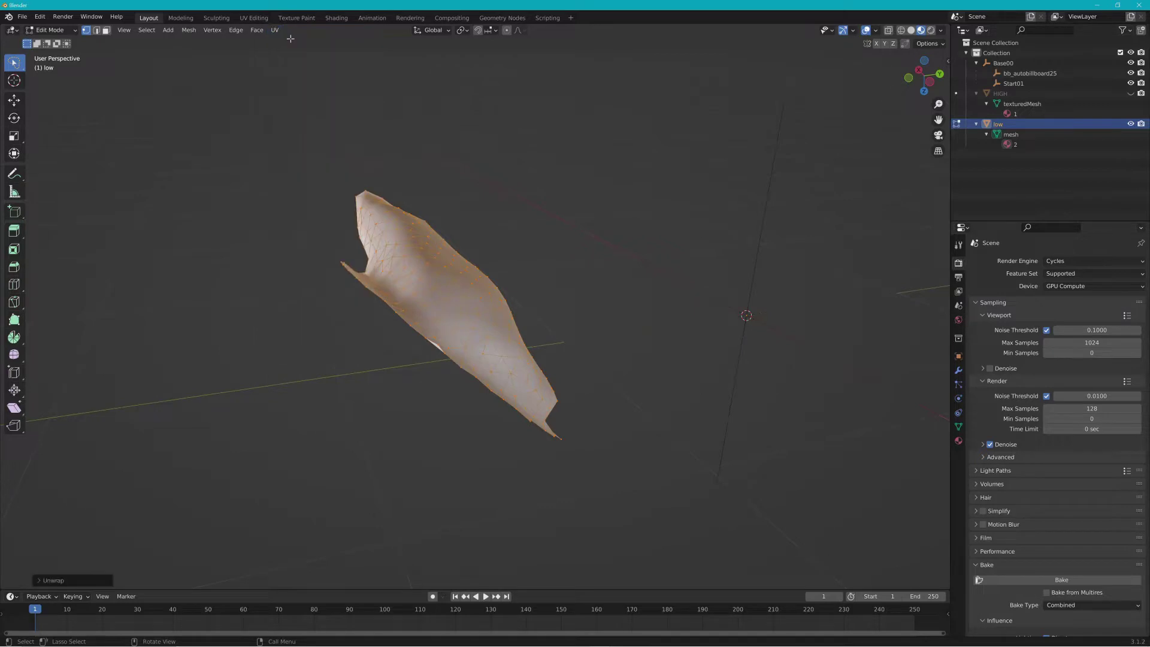
Examine the low mesh's unwrapped UV layout in the UV Editing workspace.
click(255, 18)
scroll(190, 311, up, 8)
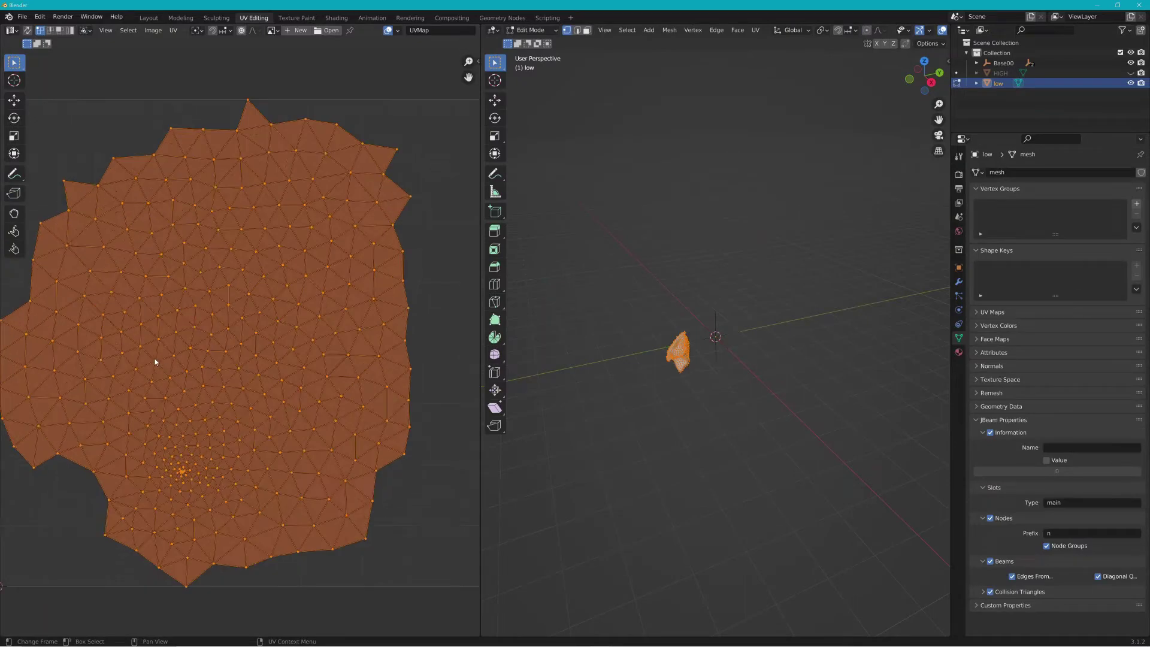
scroll(244, 243, down, 2)
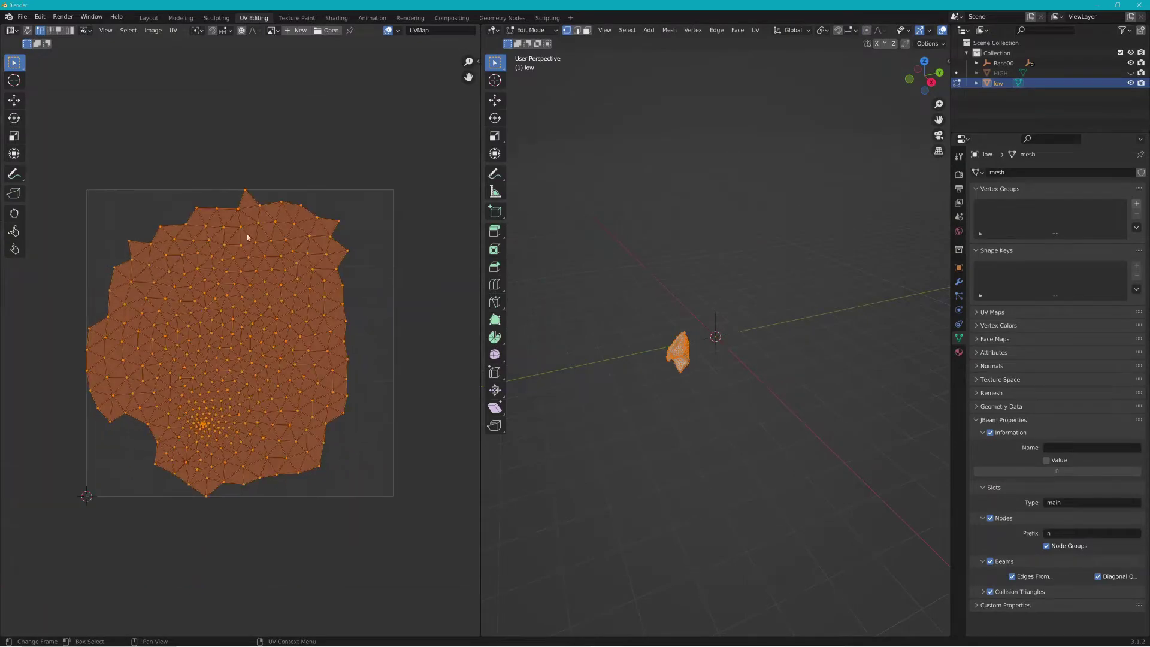
scroll(390, 414, up, 1)
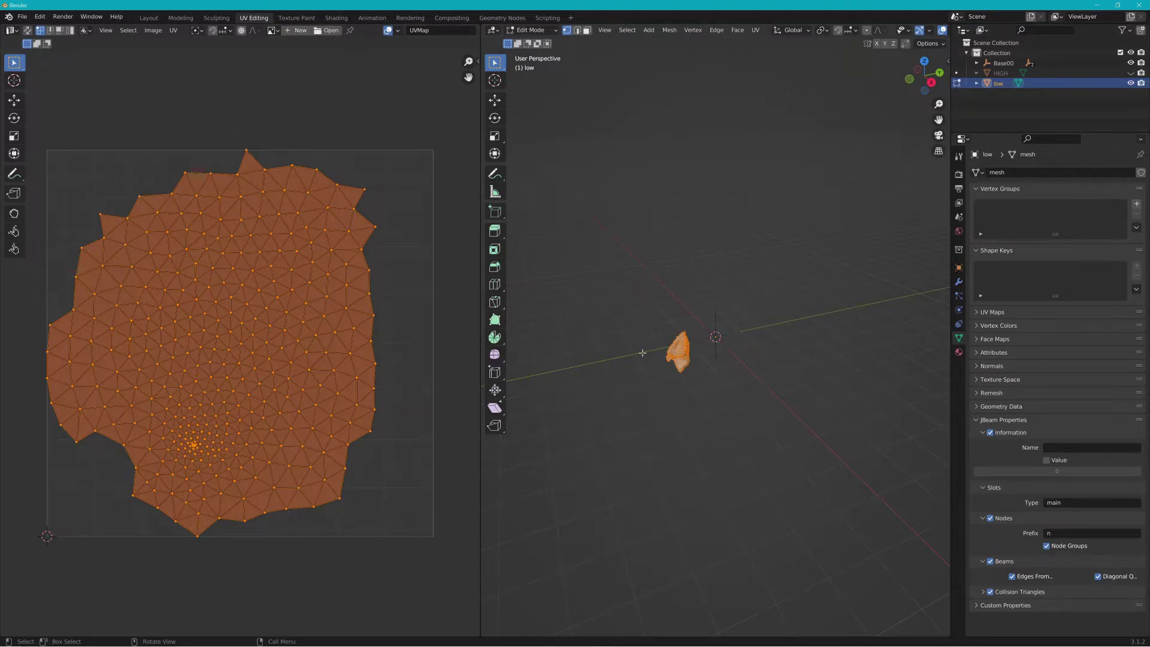
Switch to Meshroom and inspect the textured rock along with the Texturing and MeshResampling nodes' attributes.
key(alt+Tab)
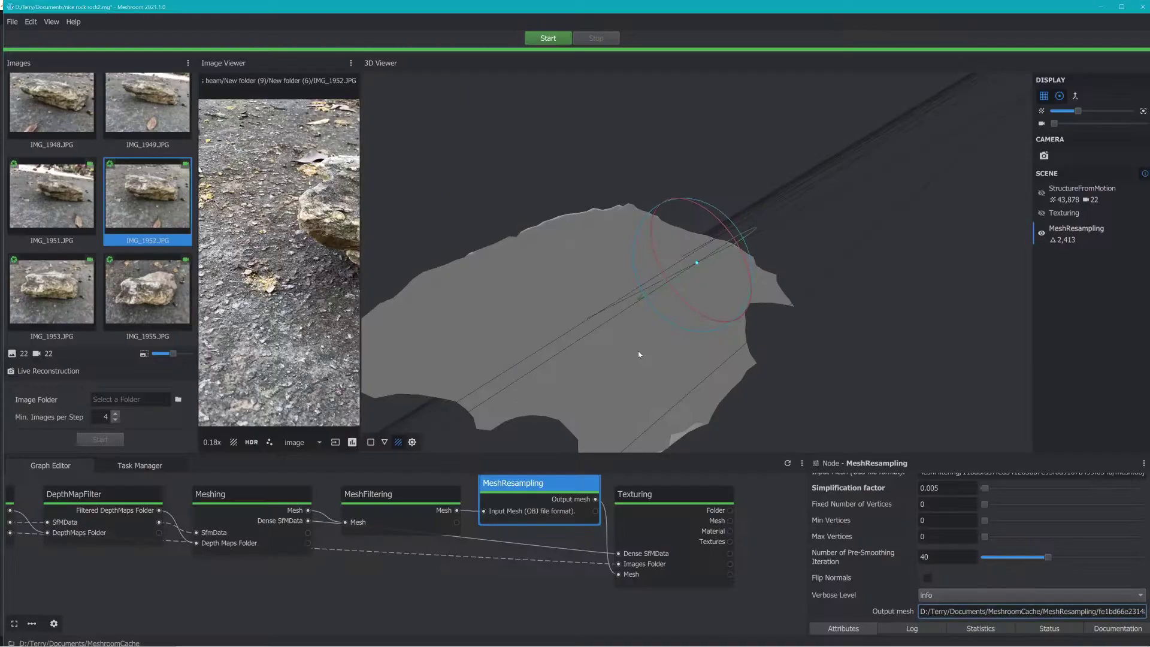
click(674, 490)
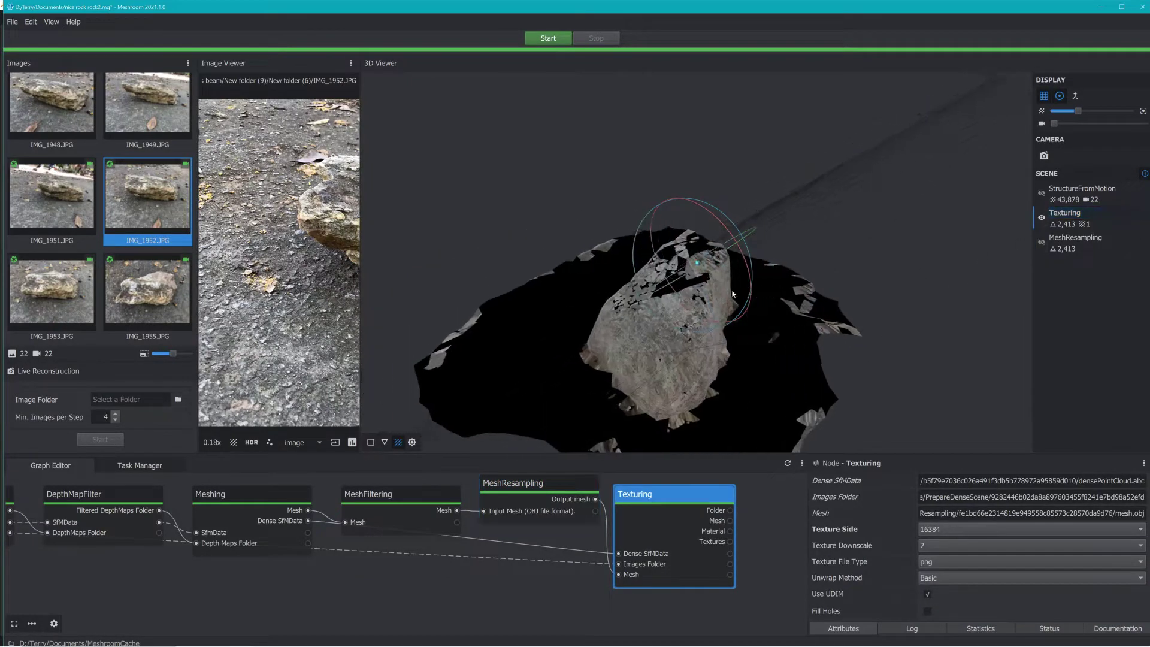
drag(732, 294, 624, 376)
drag(690, 363, 747, 367)
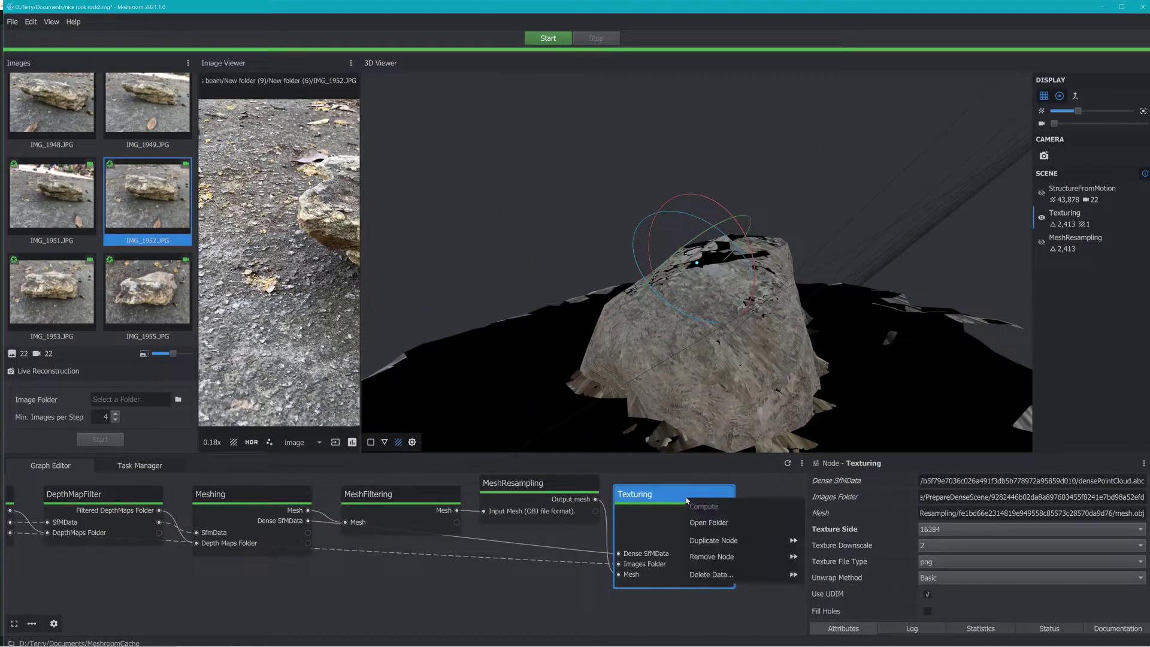
drag(627, 497, 684, 500)
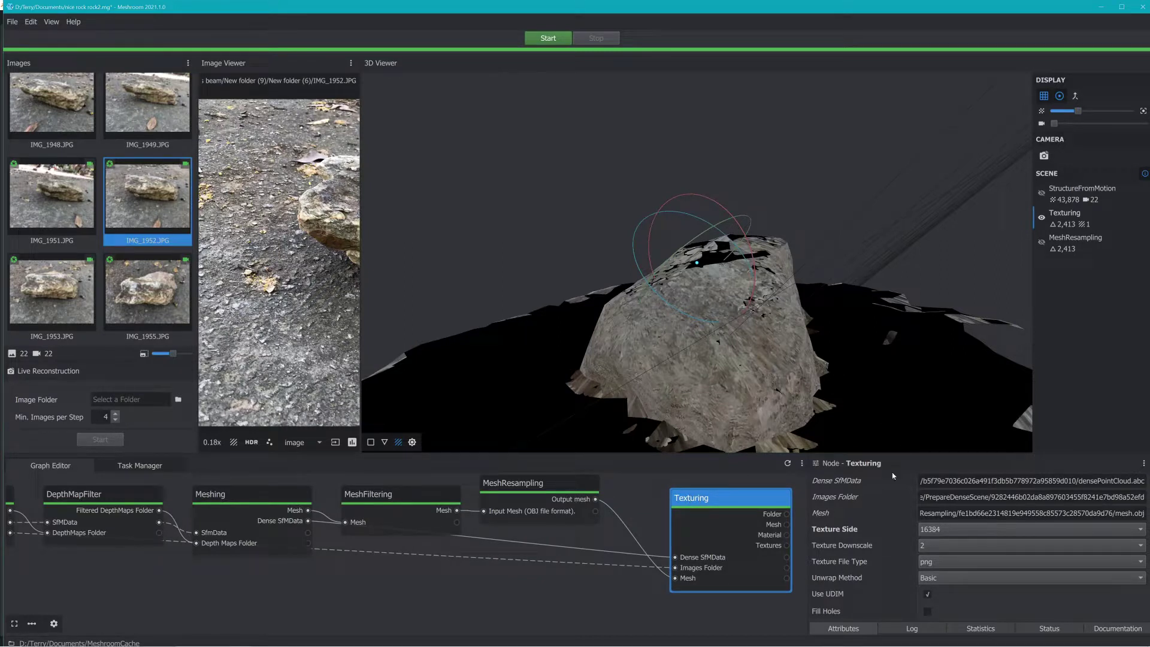
click(548, 489)
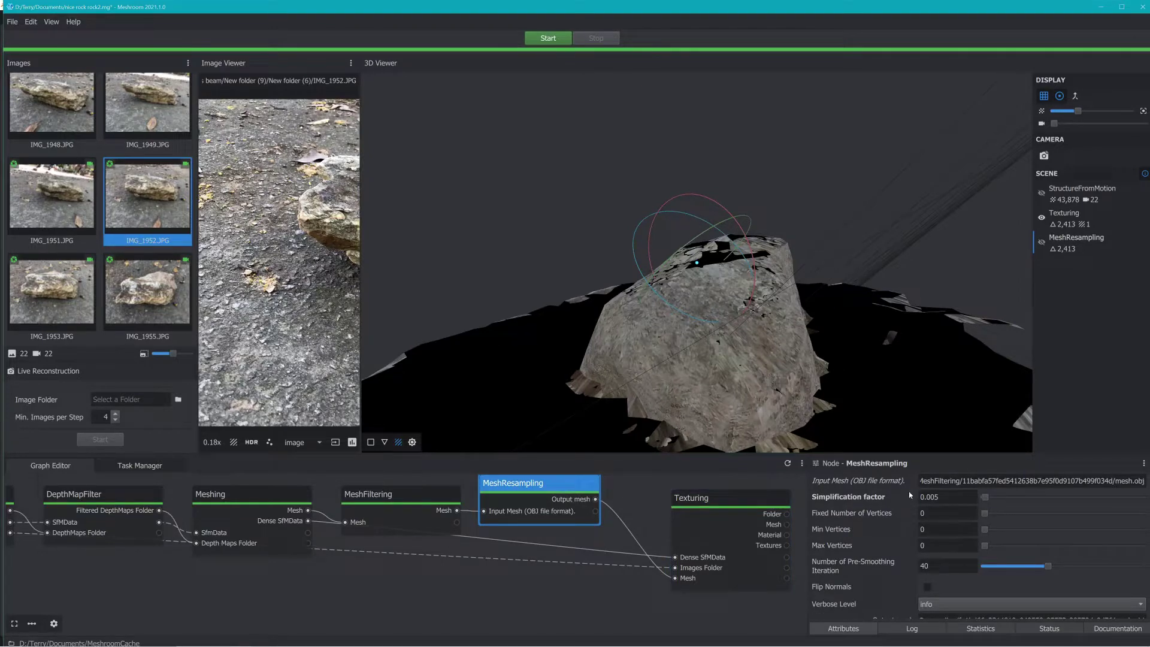
Switch back to Blender's Layout workspace and unhide the HIGH object.
key(alt+Tab)
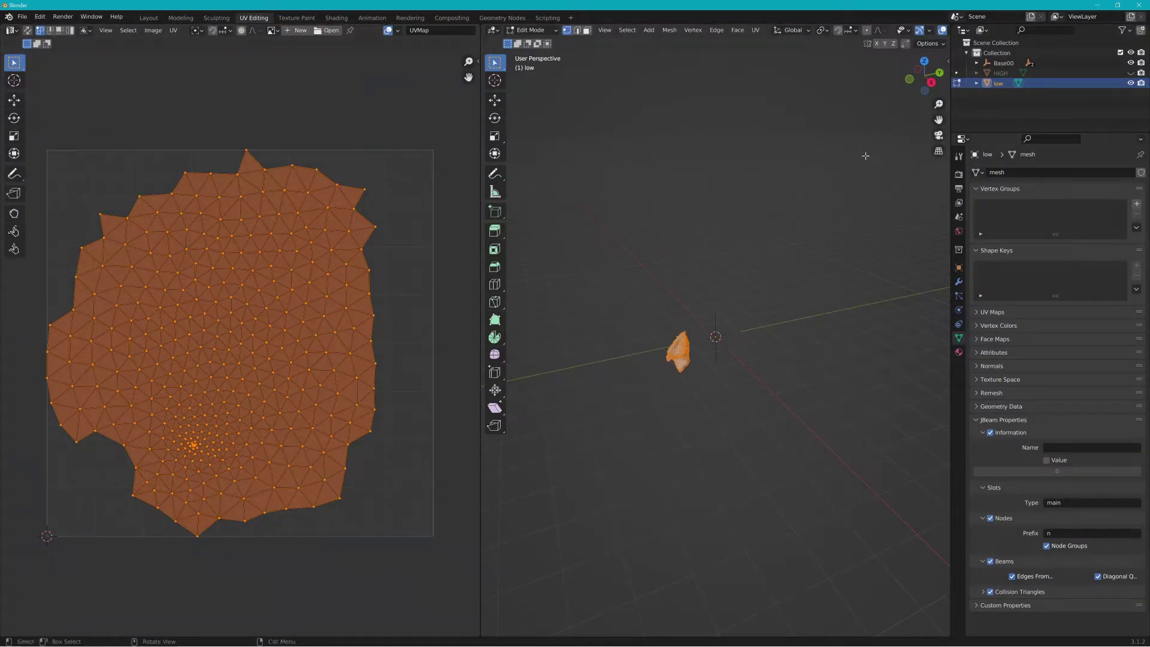
click(155, 18)
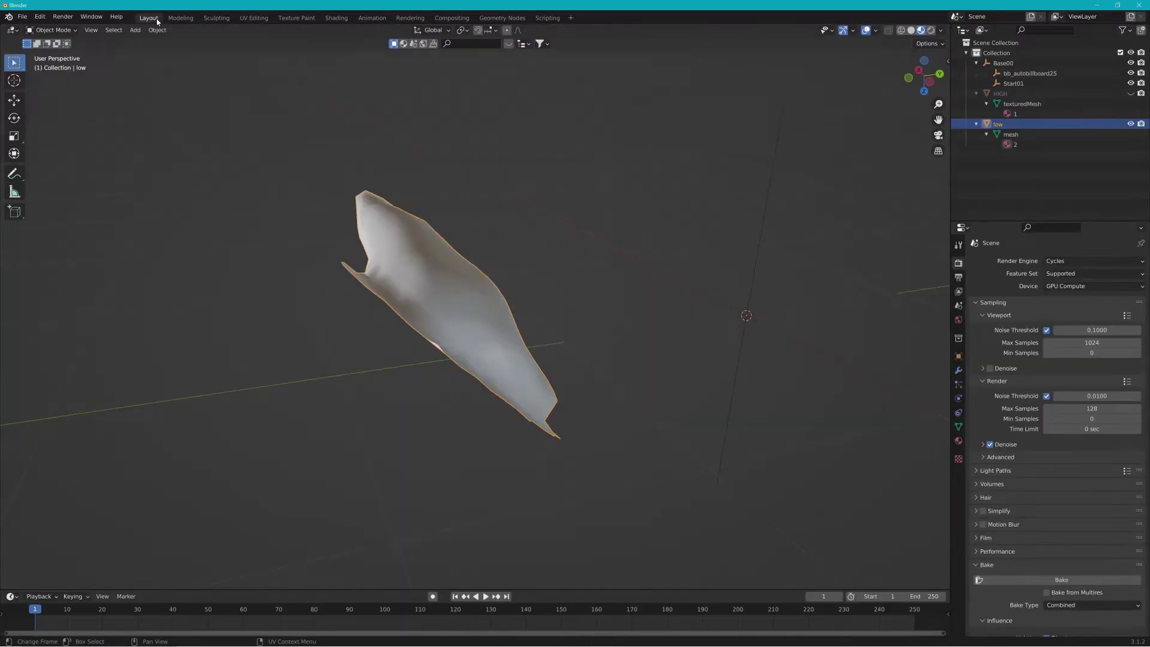
click(1130, 94)
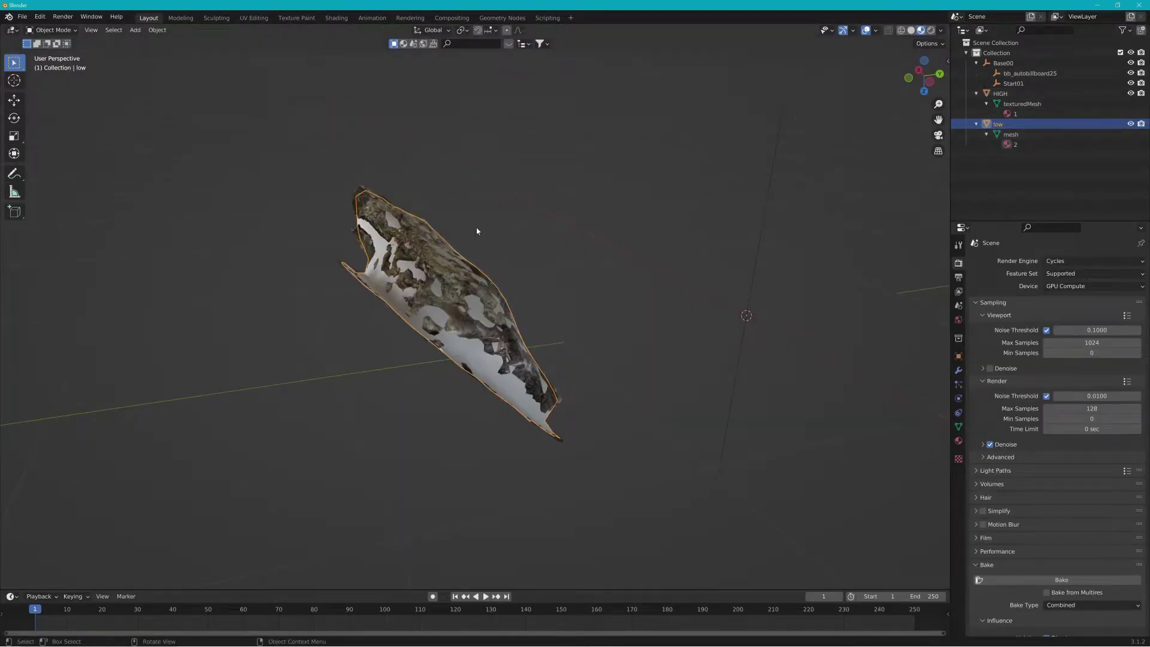
Examine up close how the HIGH surface overlaps the low mesh, and select the HIGH object.
middle_drag(478, 232, 595, 336)
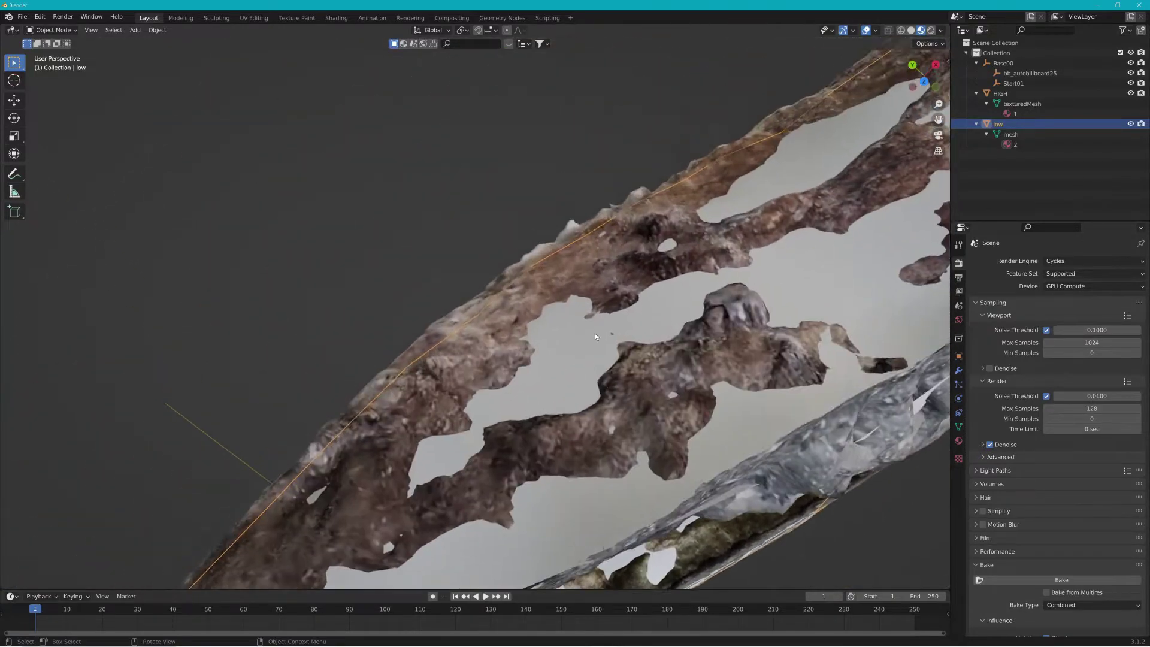
scroll(599, 314, up, 6)
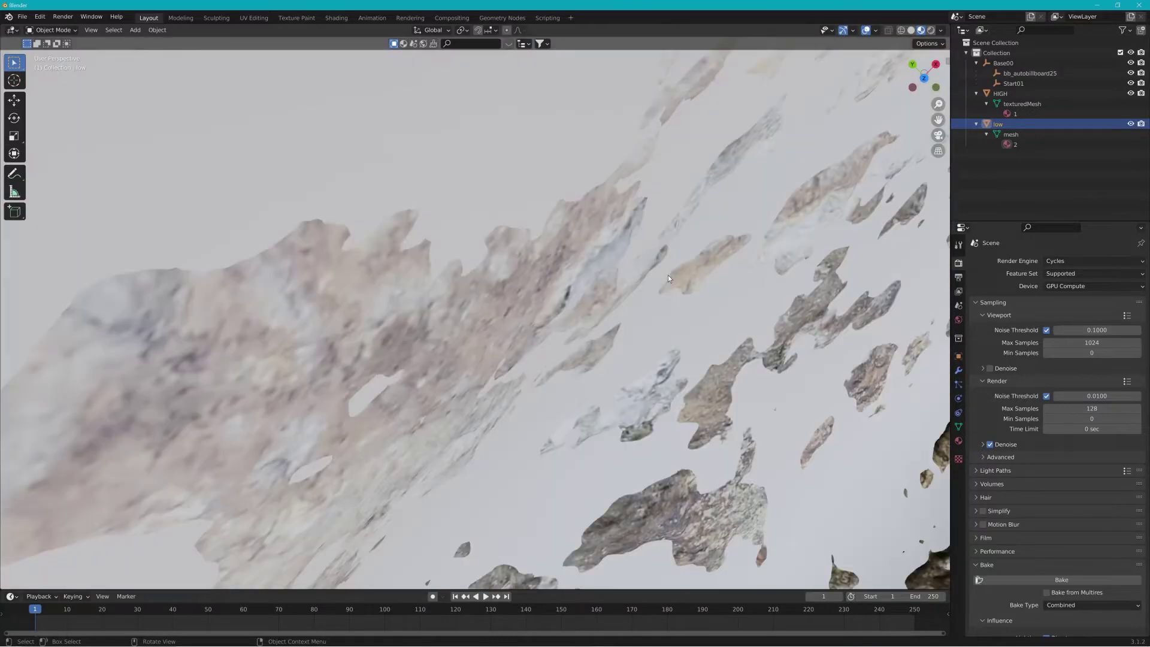
middle_drag(668, 275, 621, 250)
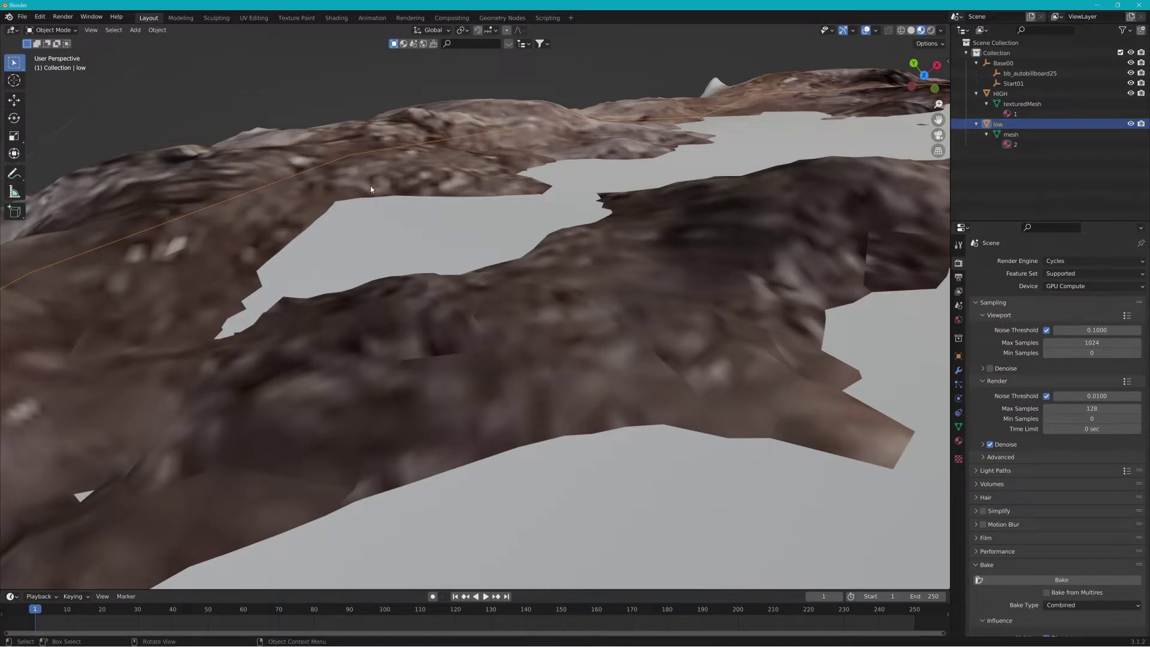
click(393, 222)
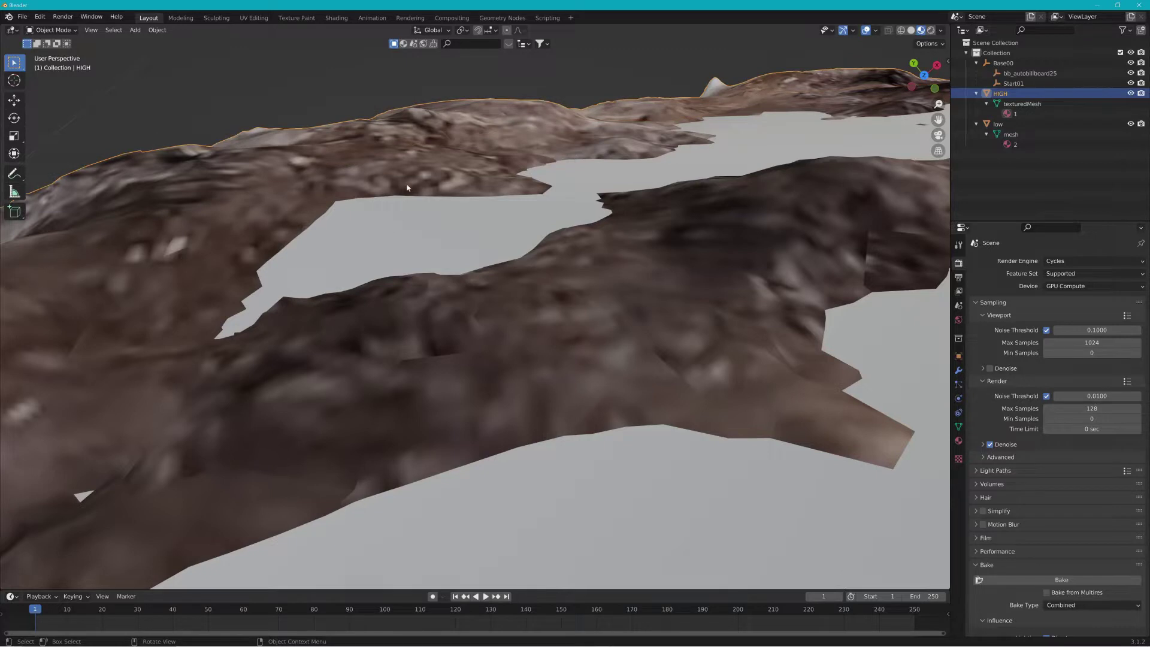
Select the low object and measure the gap between its surface and the HIGH surface.
click(411, 168)
click(14, 191)
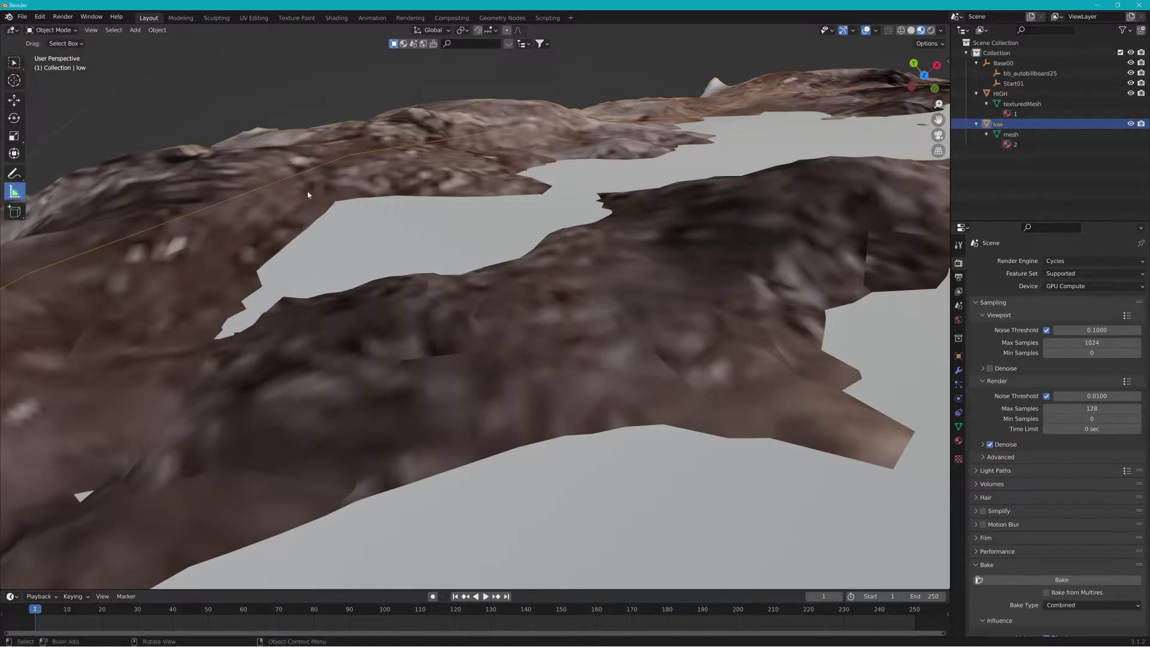
drag(378, 199, 352, 124)
middle_drag(453, 356, 509, 198)
scroll(446, 134, up, 4)
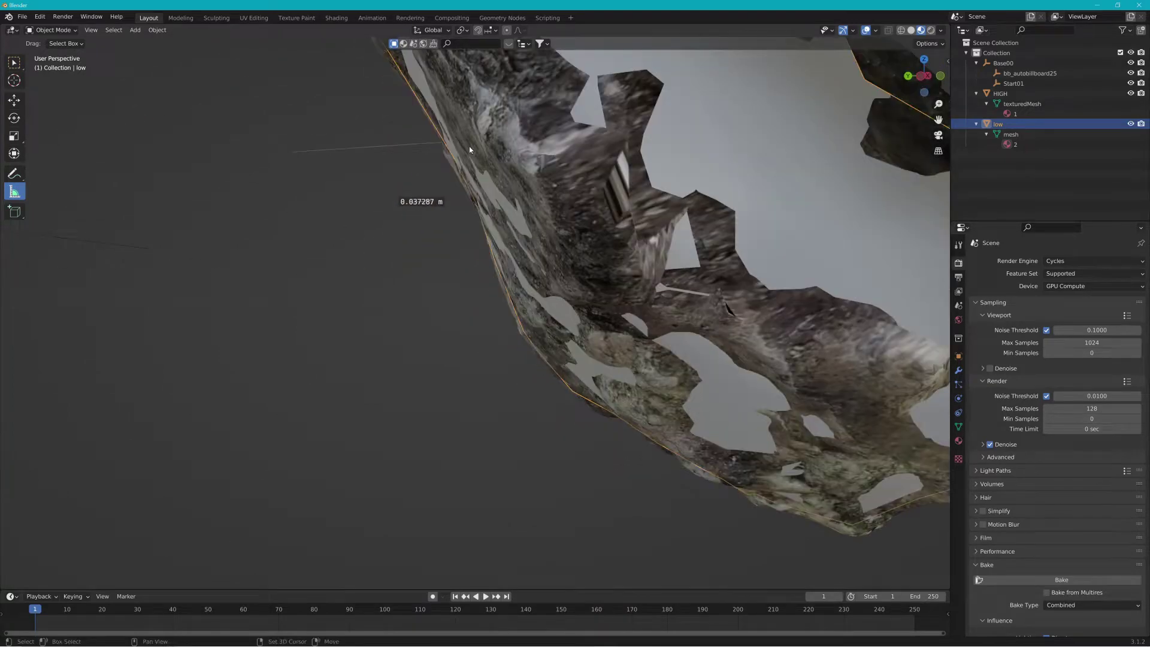
shift+middle_drag(469, 147, 553, 347)
scroll(543, 338, up, 2)
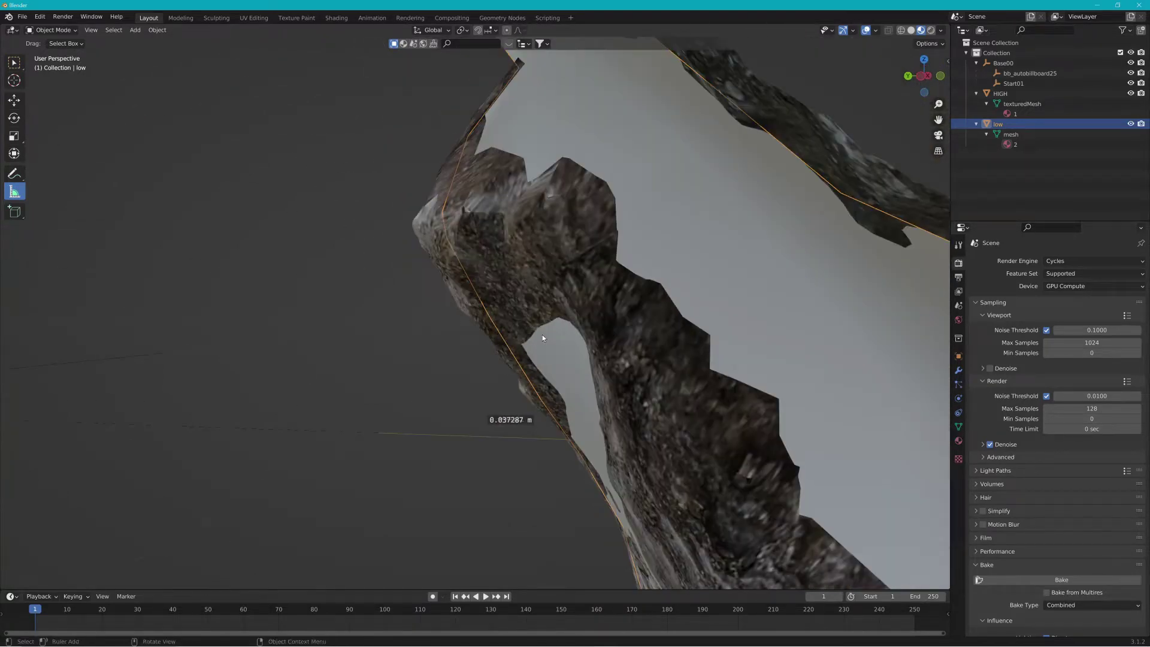
Show the viewport in wireframe and measure the offset between the HIGH and low surfaces at two more places.
click(901, 31)
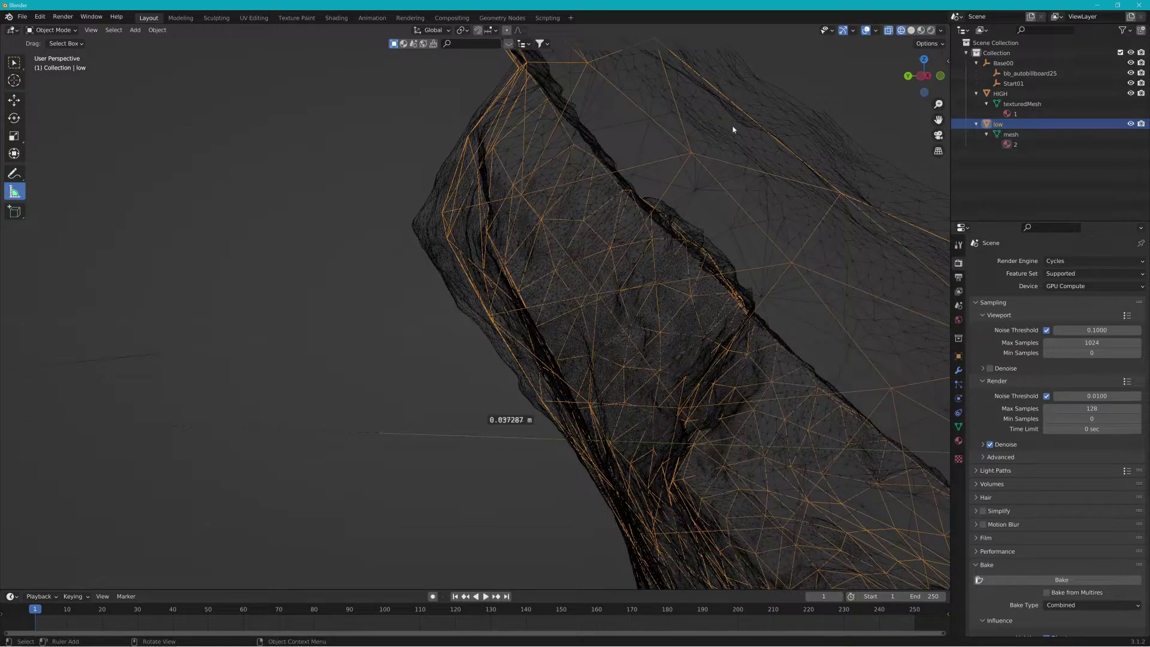
drag(447, 229, 419, 244)
middle_drag(454, 317, 347, 418)
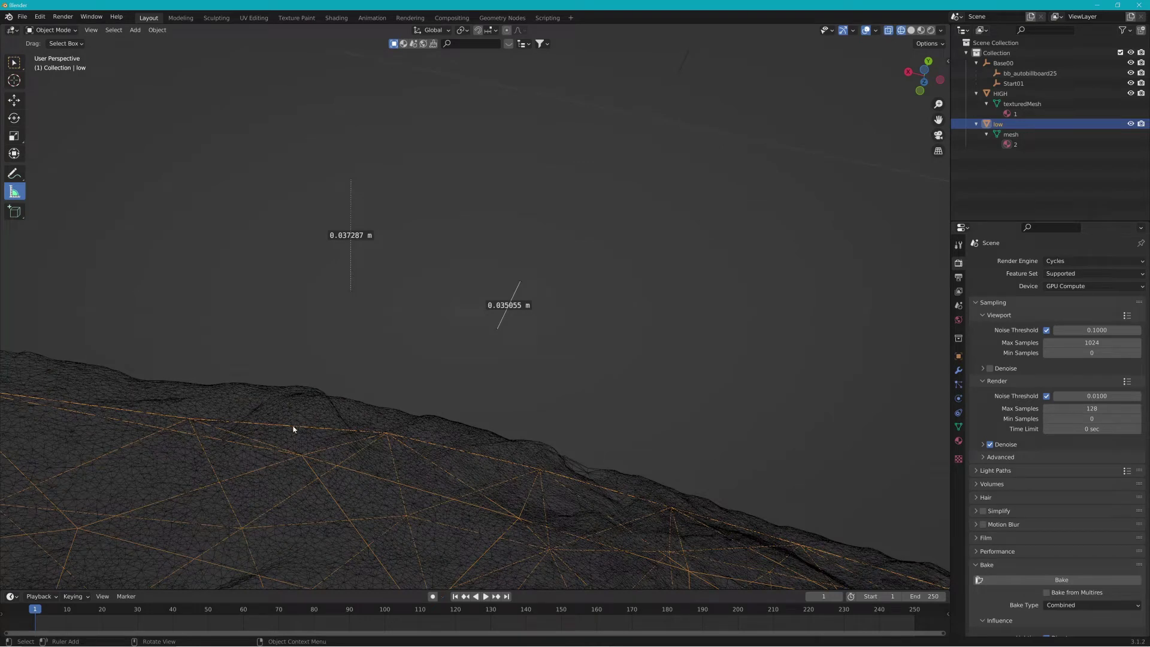
drag(294, 426, 304, 387)
click(83, 46)
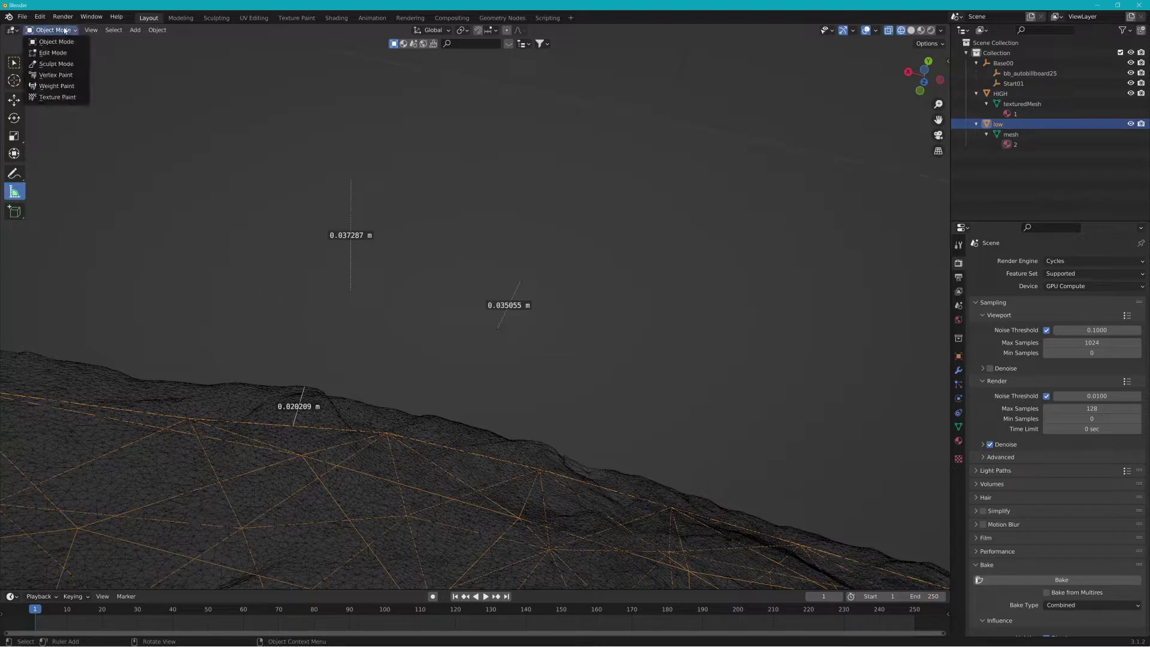
click(48, 42)
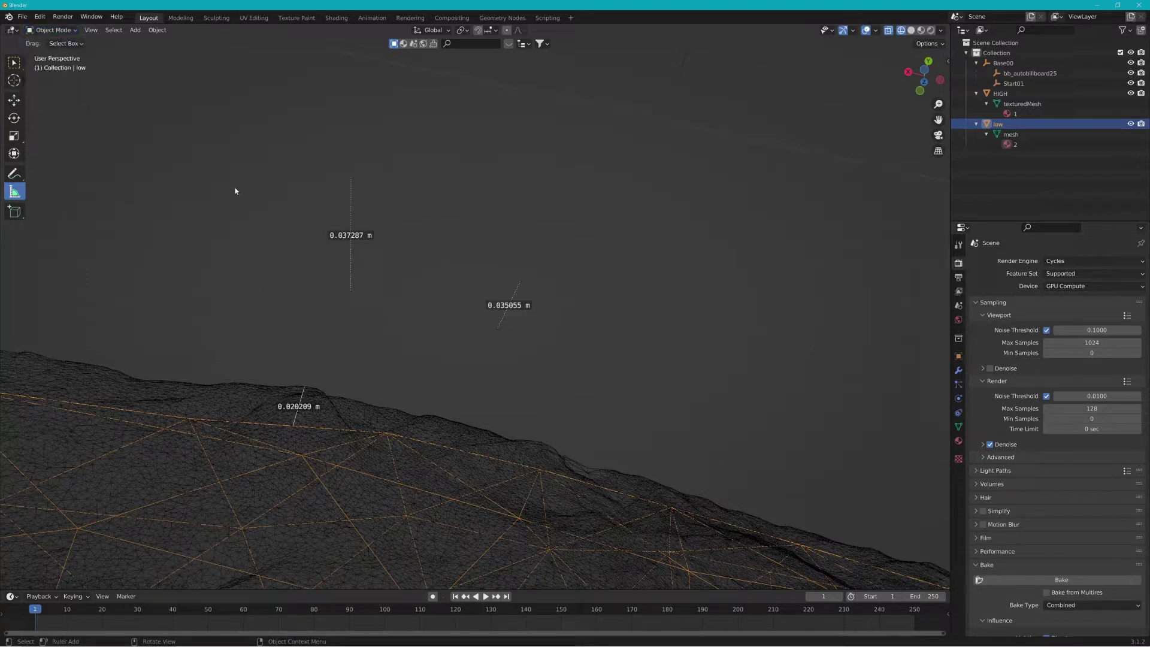
Switch to the Shading workspace and examine the low object's material nodes and material name.
click(337, 18)
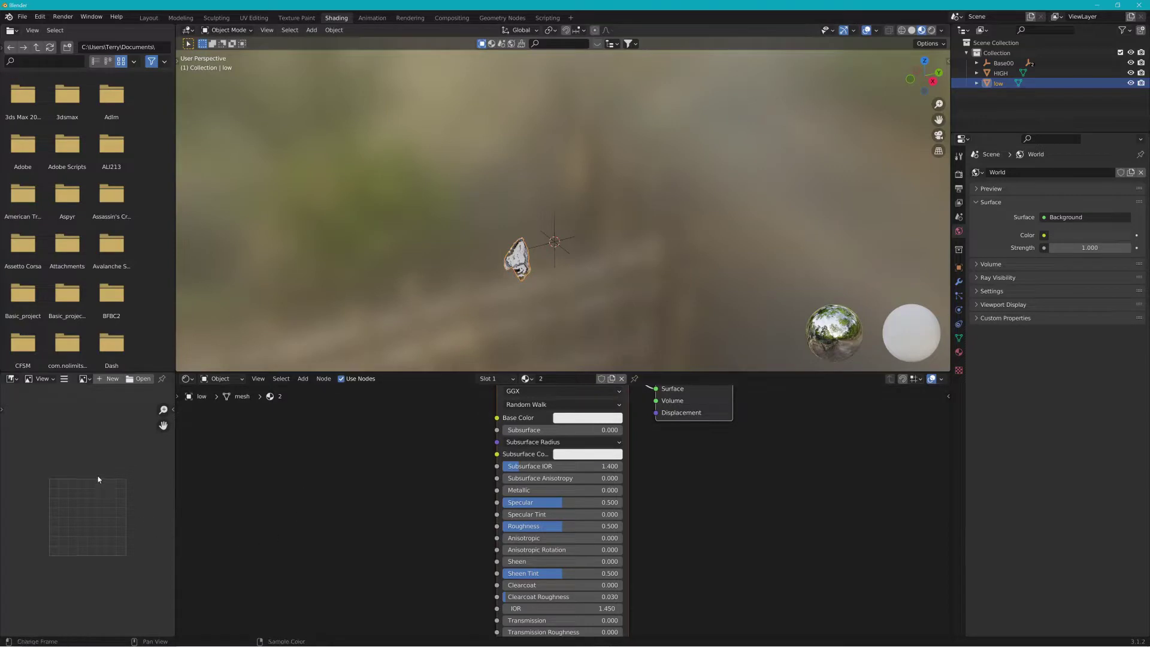
scroll(88, 484, up, 2)
scroll(341, 524, down, 1)
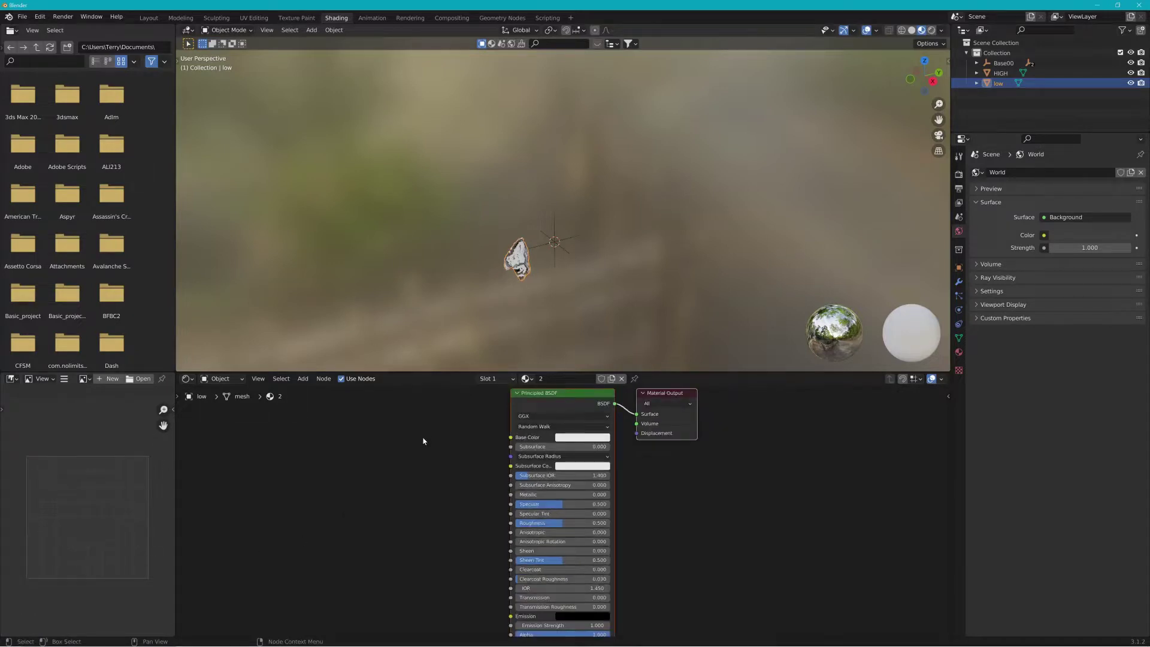
scroll(423, 478, down, 1)
scroll(444, 500, down, 2)
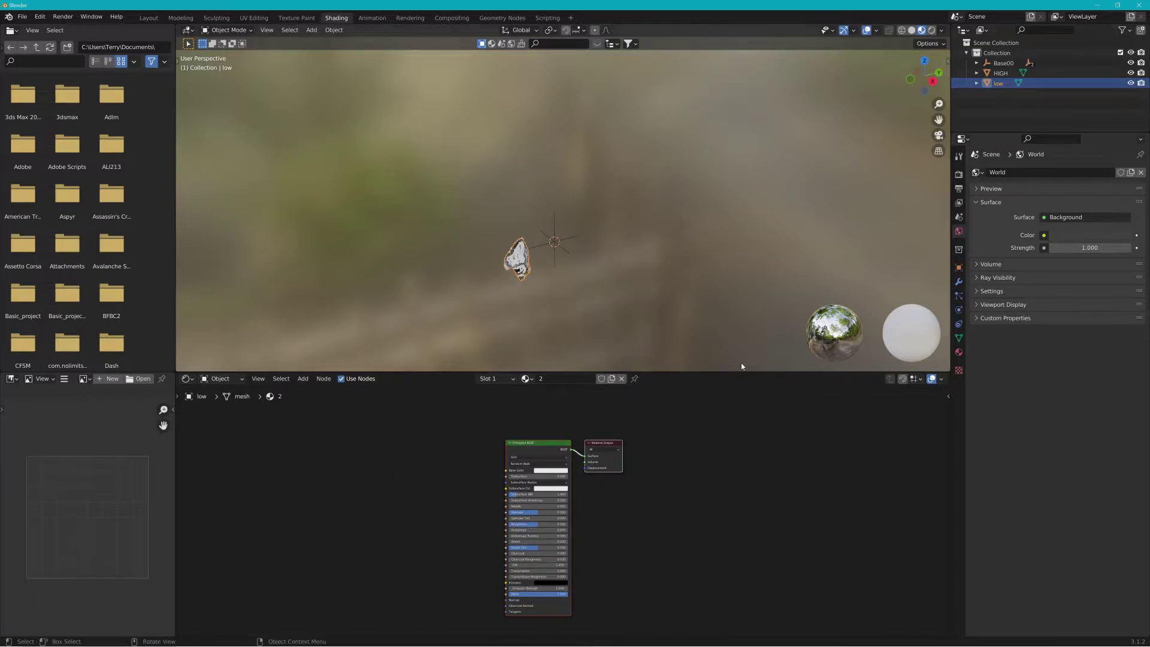
scroll(418, 460, up, 1)
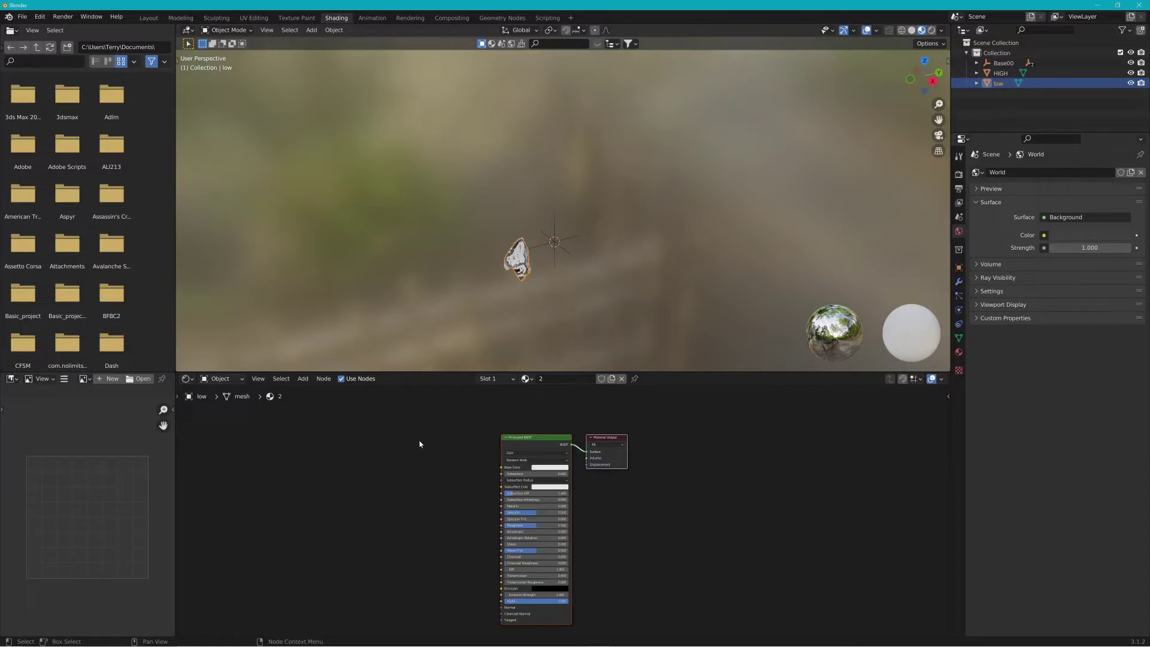
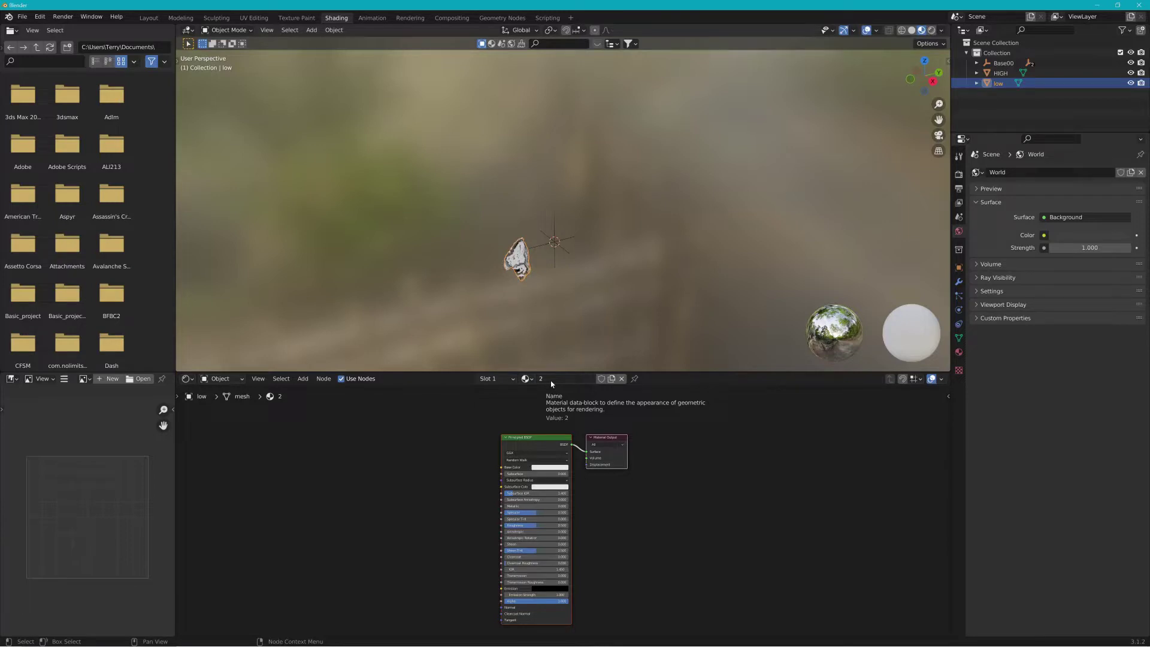
double_click(551, 380)
key(Return)
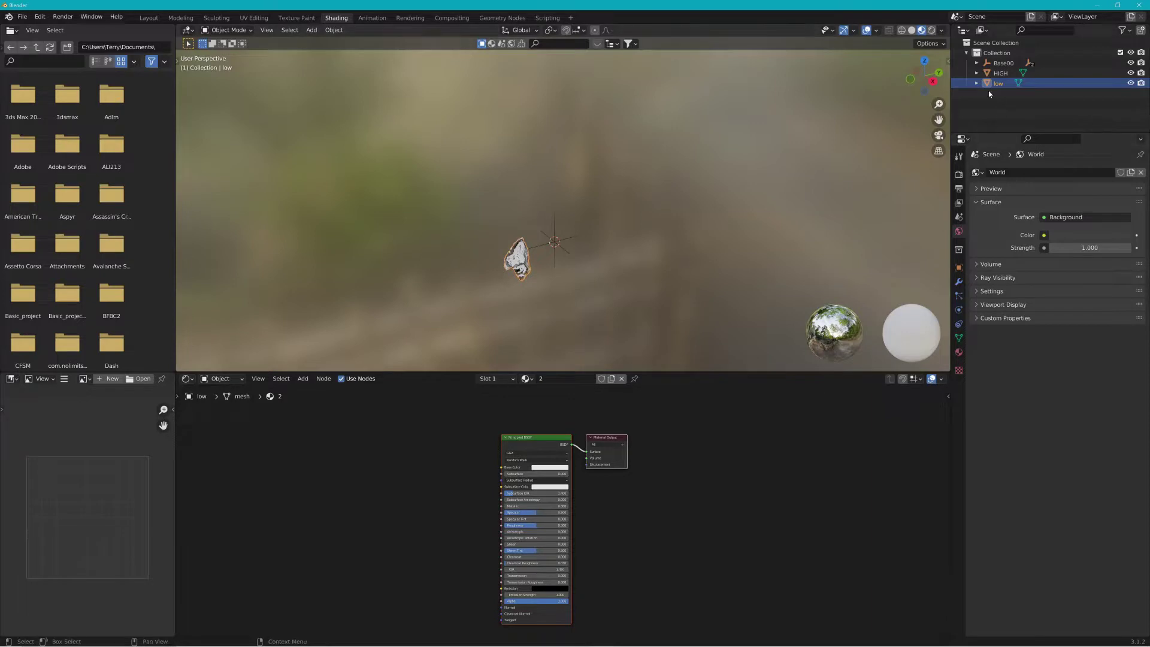
Select the HIGH object and examine the texture_1001.png node feeding its material's Base Color.
click(999, 74)
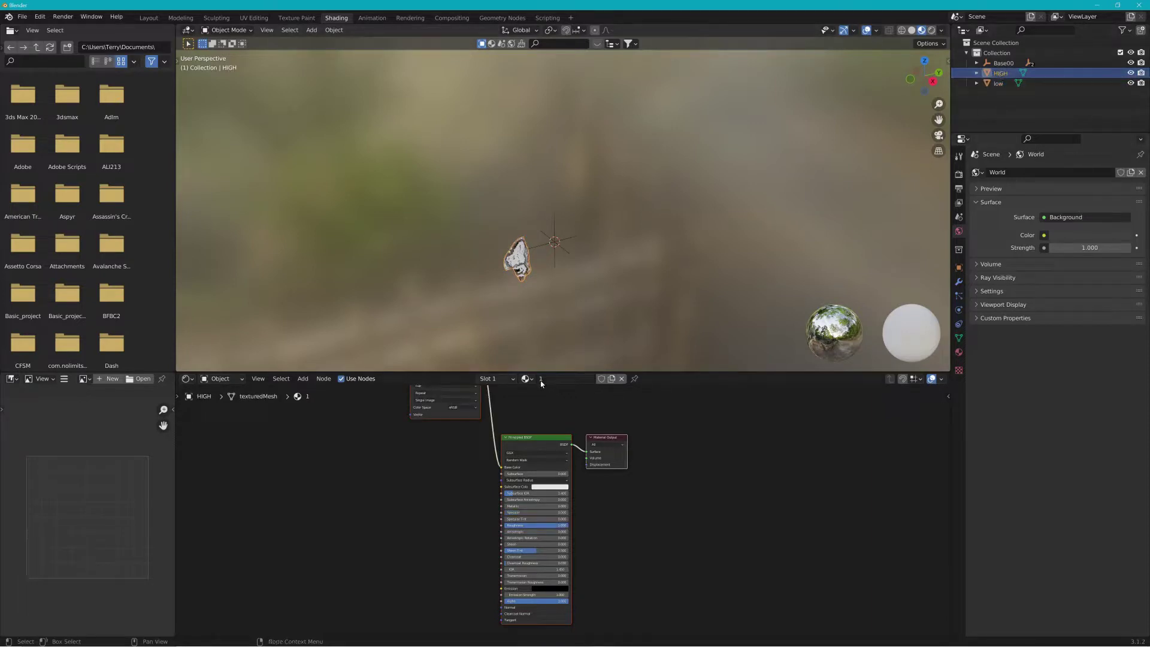
middle_drag(542, 404, 599, 496)
scroll(568, 504, up, 1)
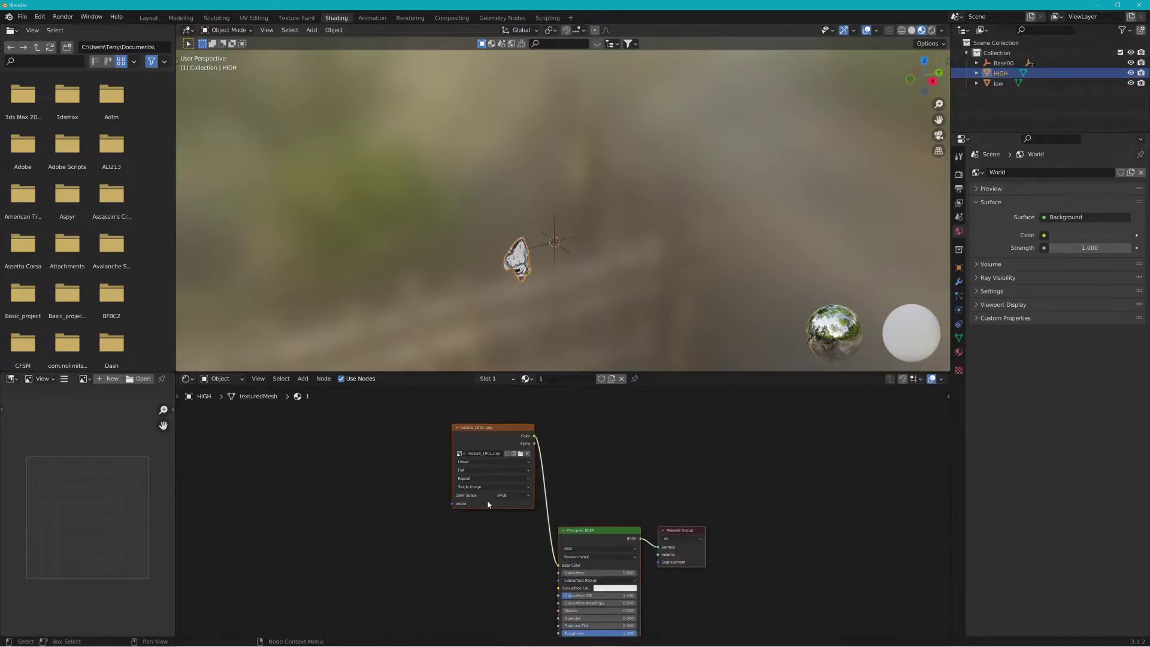
scroll(463, 453, up, 2)
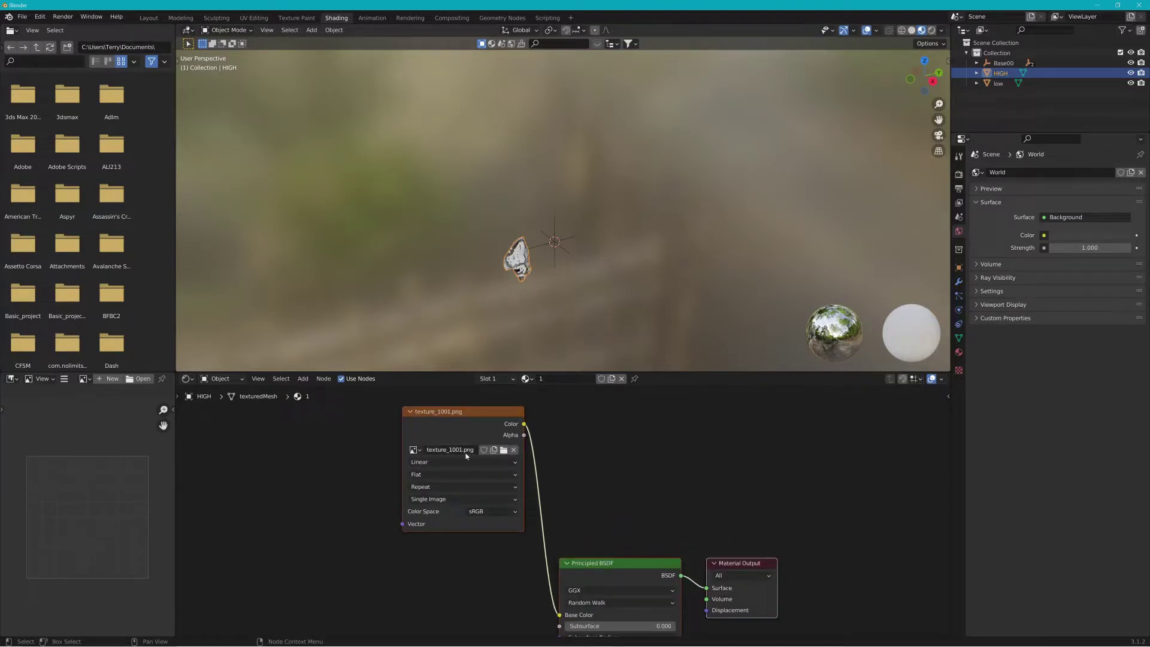
middle_drag(654, 478, 743, 485)
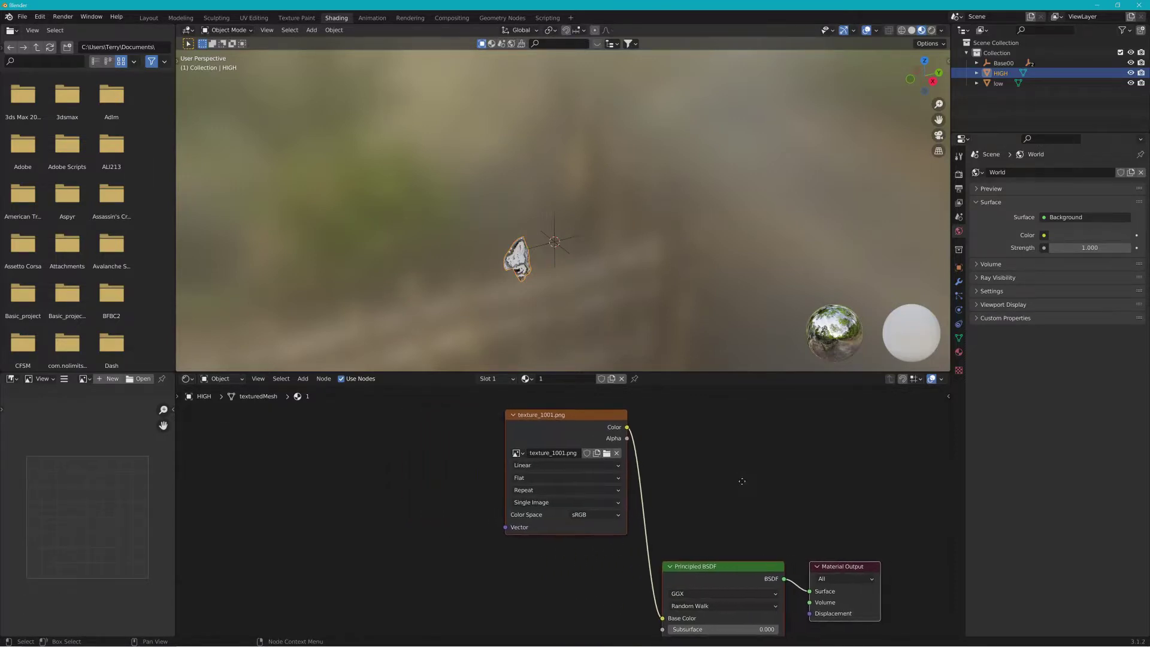
scroll(589, 277, up, 3)
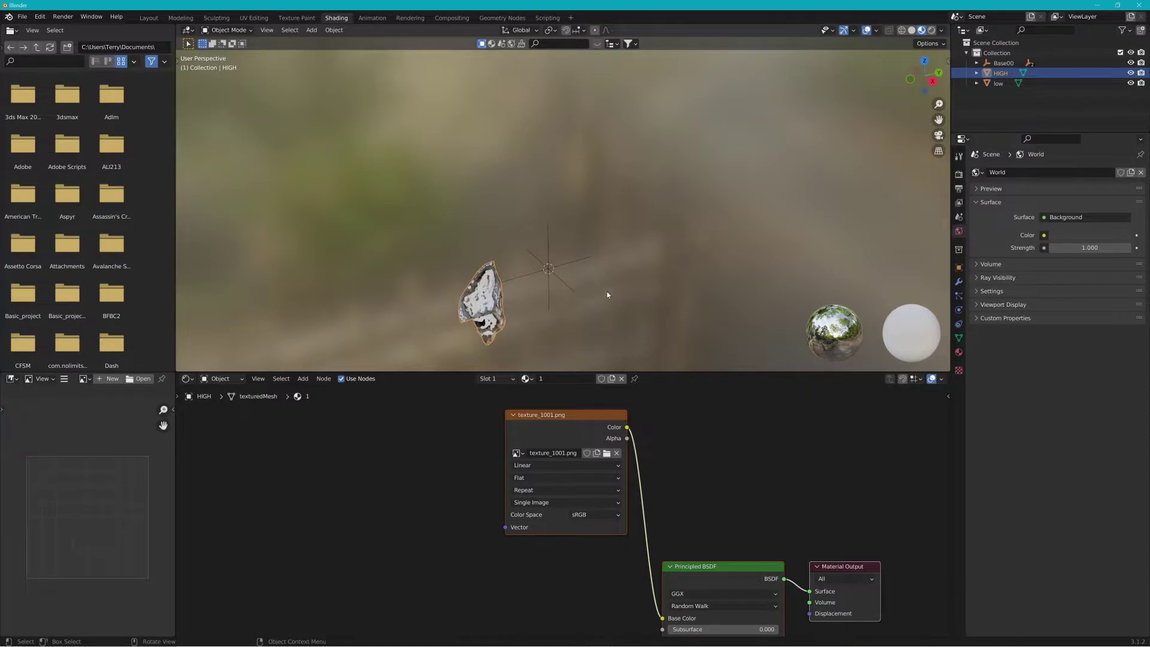
mouse_move(608, 304)
middle_down()
mouse_move(617, 293)
mouse_move(601, 292)
middle_up()
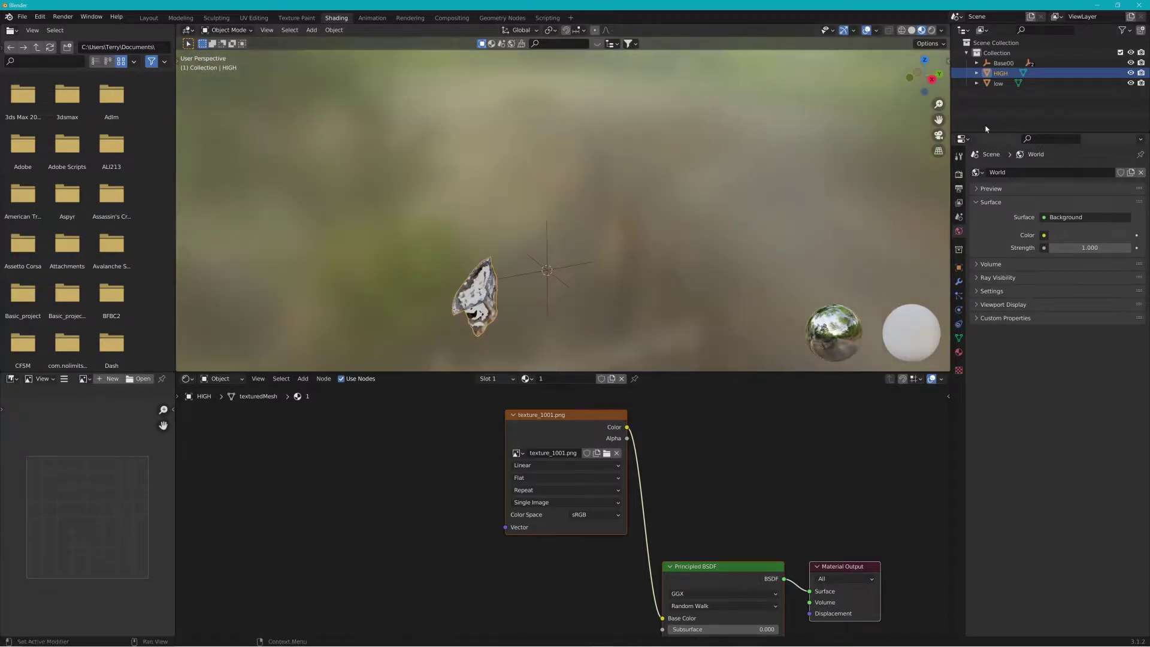
Add an Image Texture node beside the Principled BSDF in the low object's material.
click(999, 83)
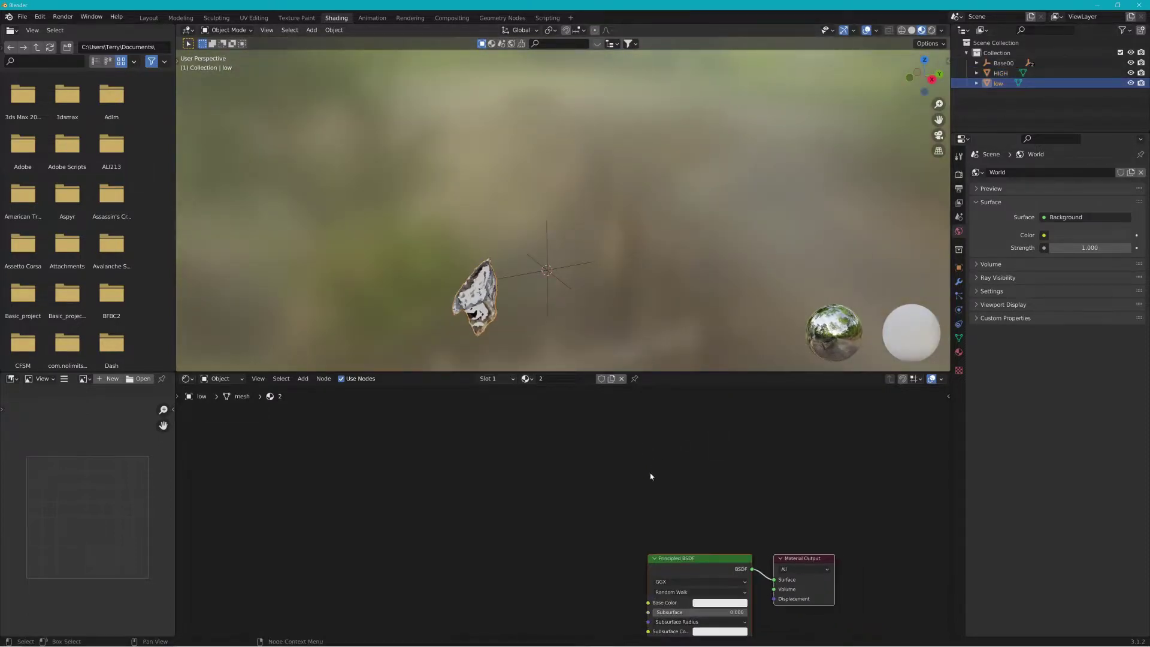
middle_drag(650, 476, 572, 308)
click(303, 379)
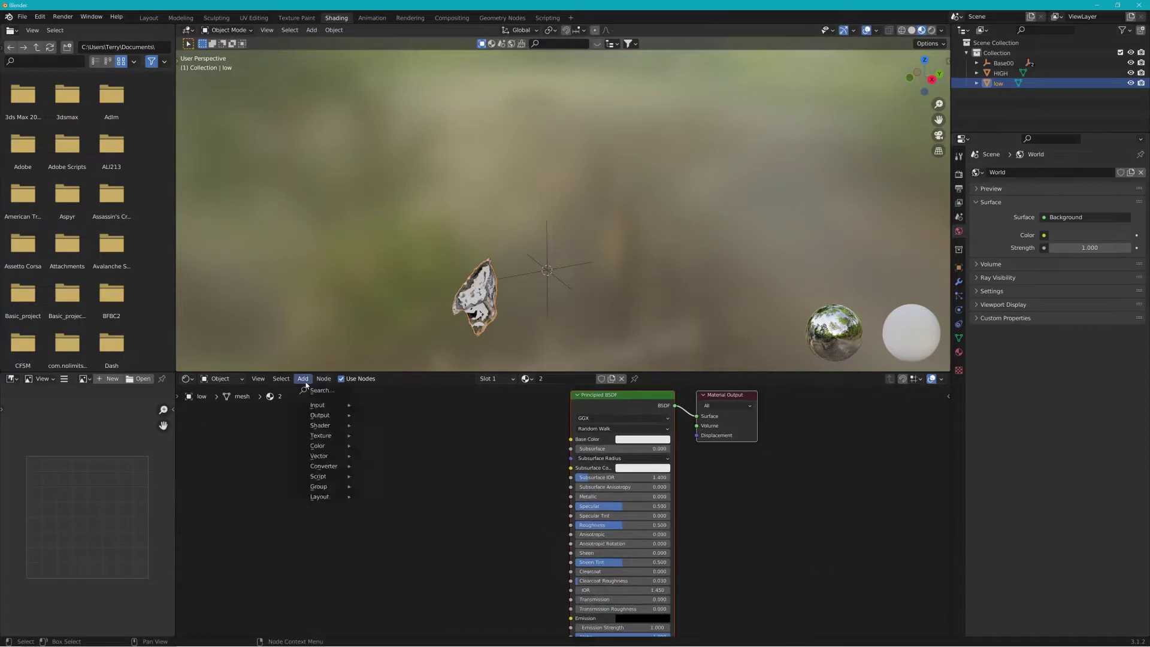
mouse_move(324, 436)
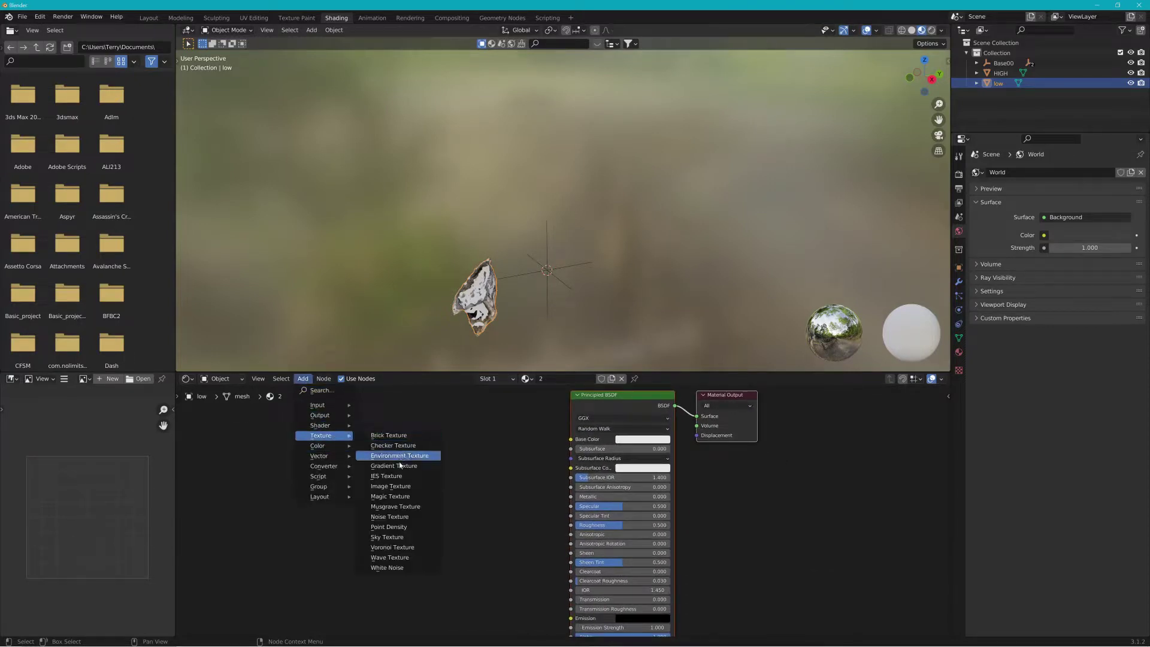
click(396, 486)
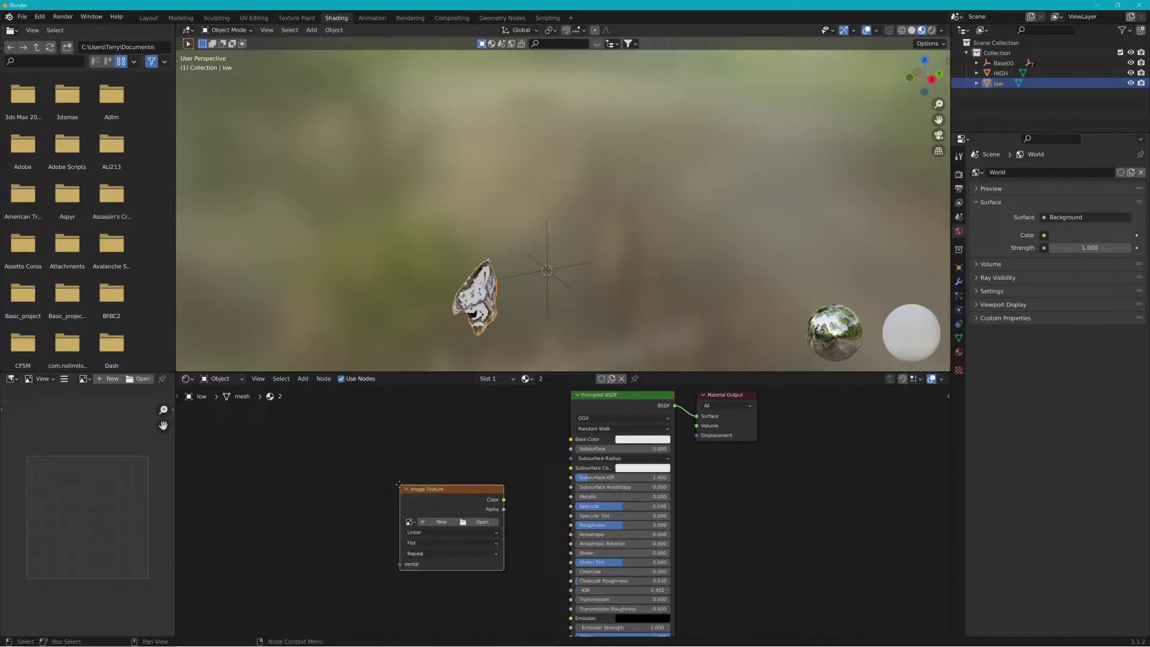
click(430, 436)
Create a blank 1024 × 1024 px image named Untitled without alpha in the Image Texture node, and move the node farther from the shader.
click(477, 478)
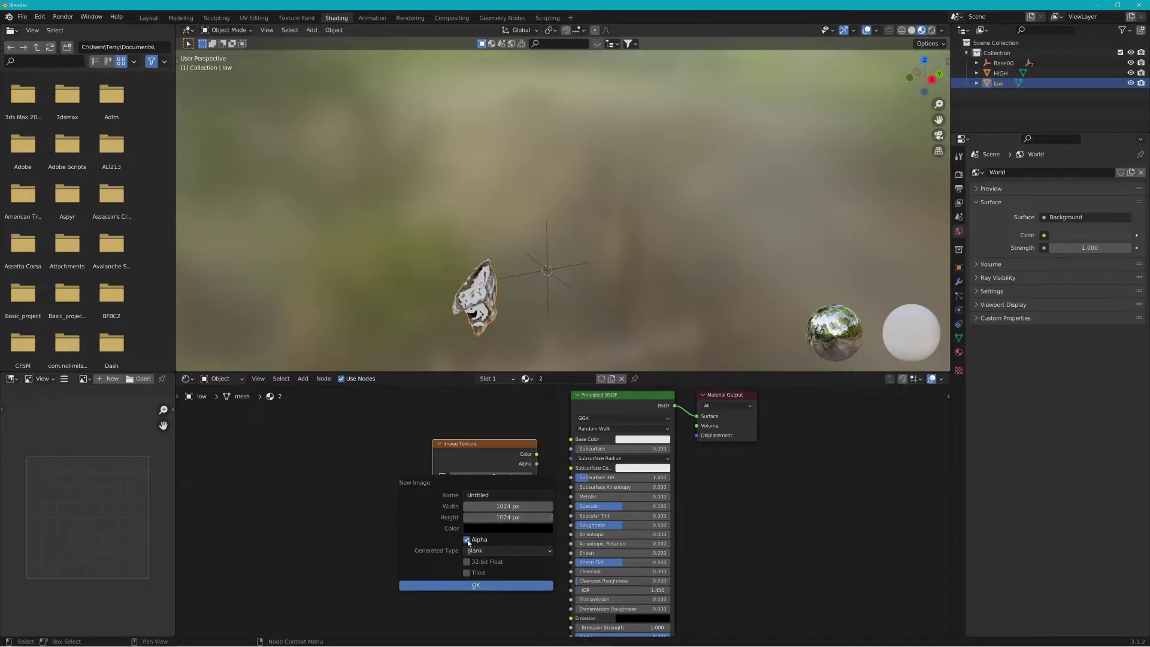
click(468, 540)
click(465, 587)
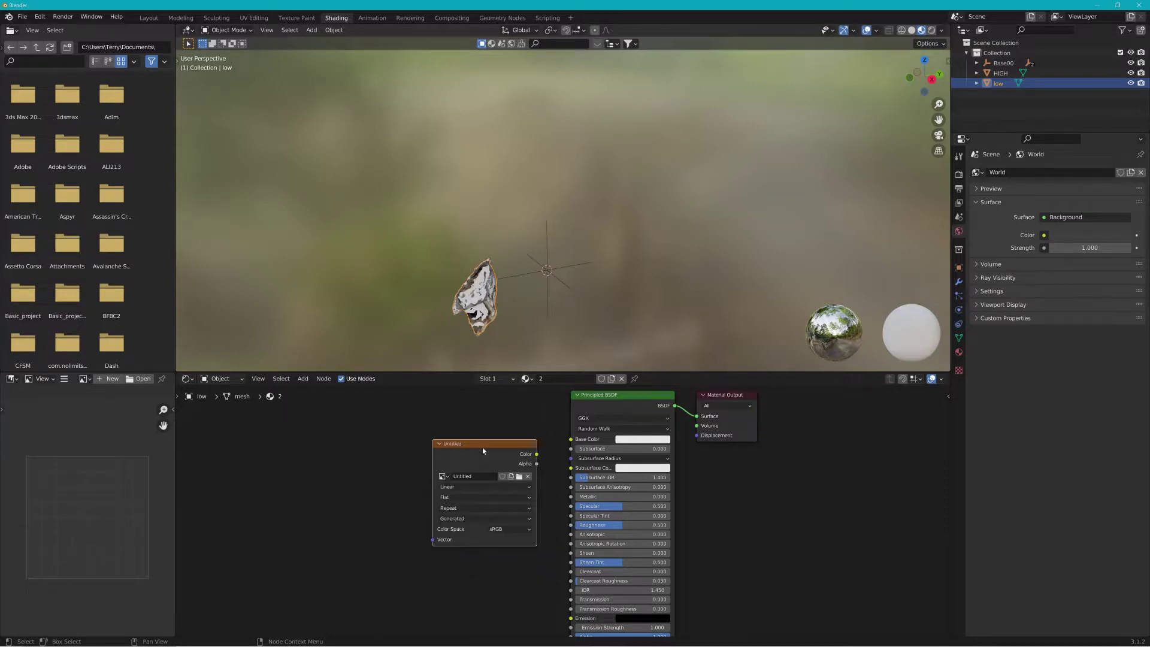
drag(482, 444, 431, 426)
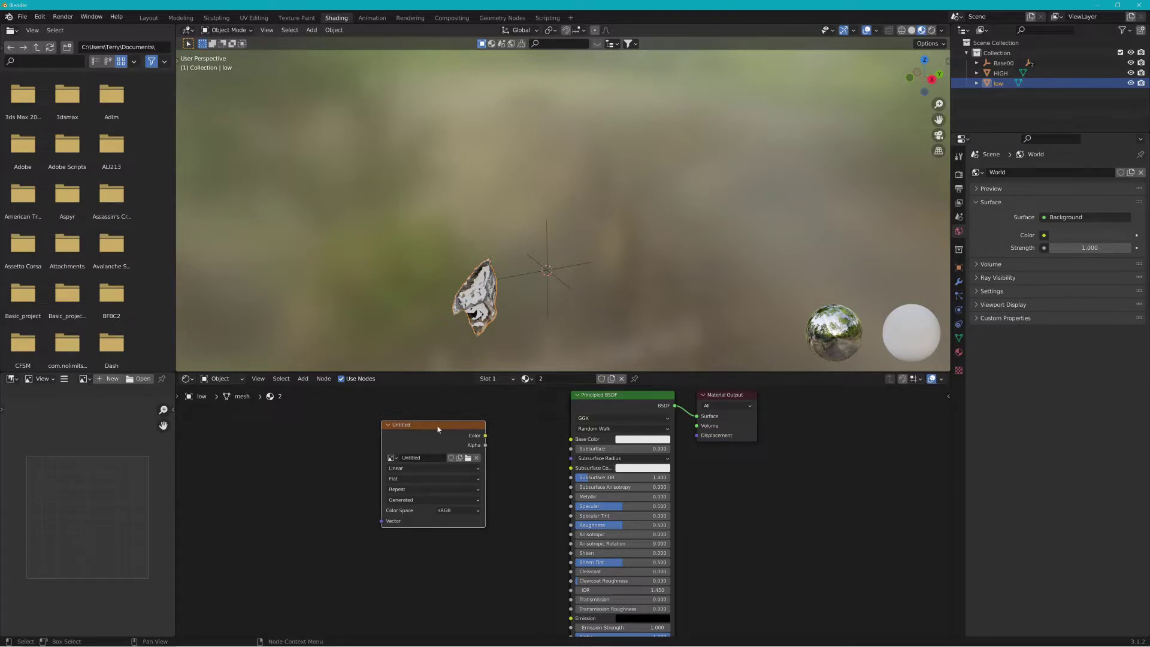
click(488, 450)
click(445, 429)
Select the HIGH object first and add the low object to the selection as the active one.
scroll(445, 347, up, 2)
shift+middle_drag(371, 314, 464, 234)
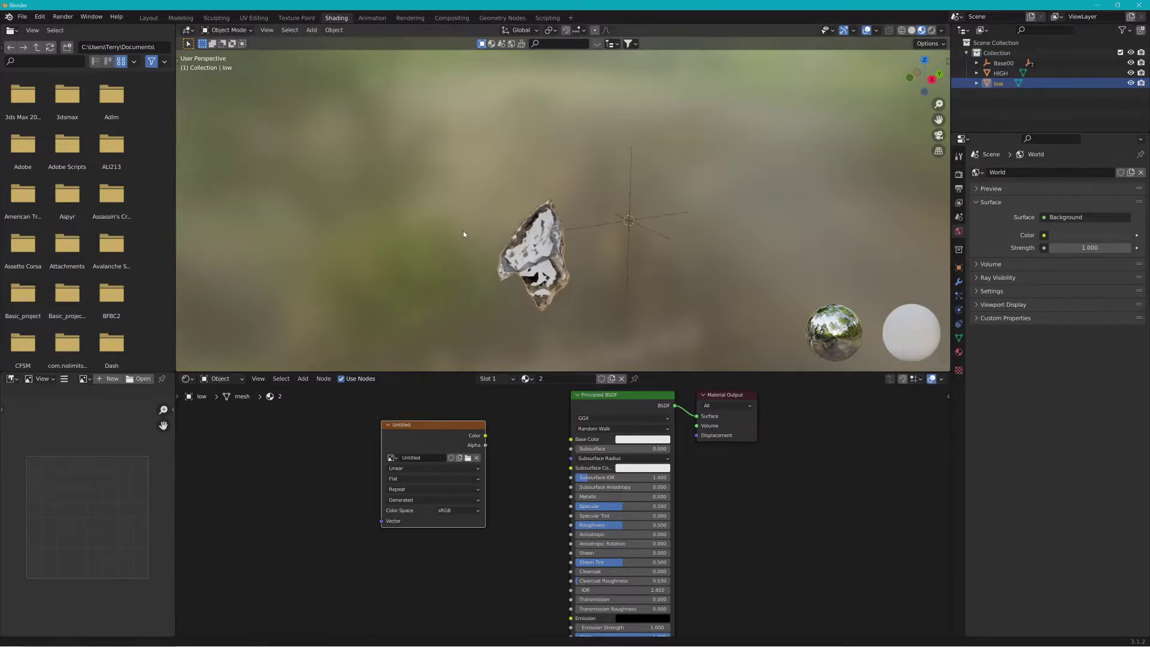
scroll(439, 244, up, 1)
click(445, 262)
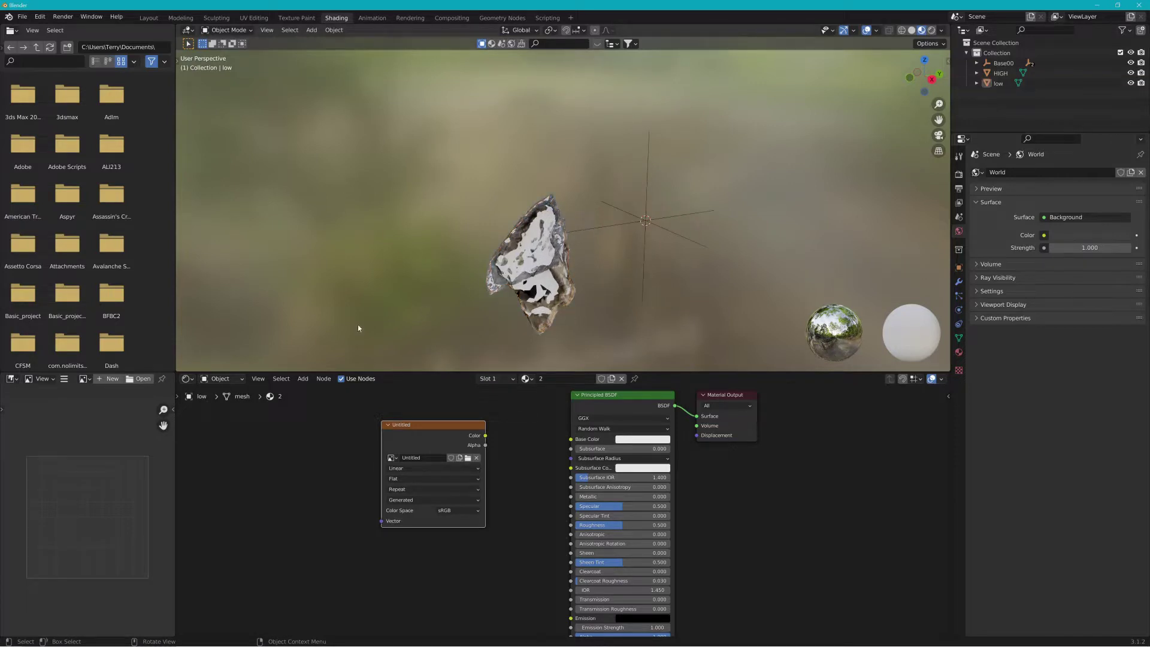
click(540, 294)
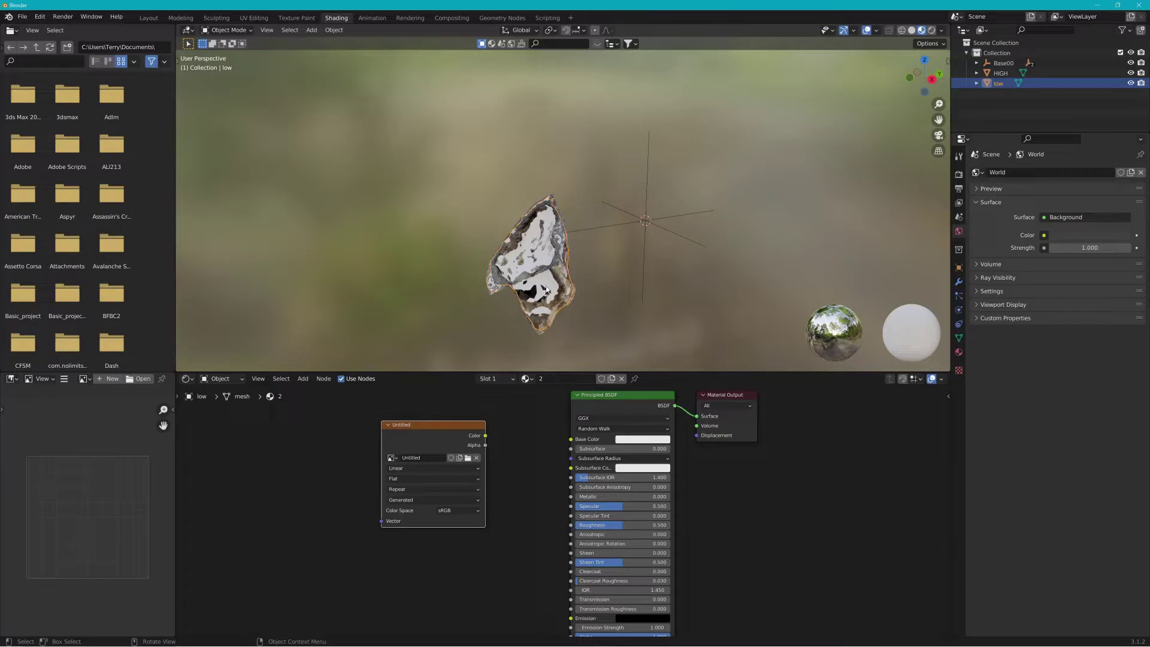
click(555, 270)
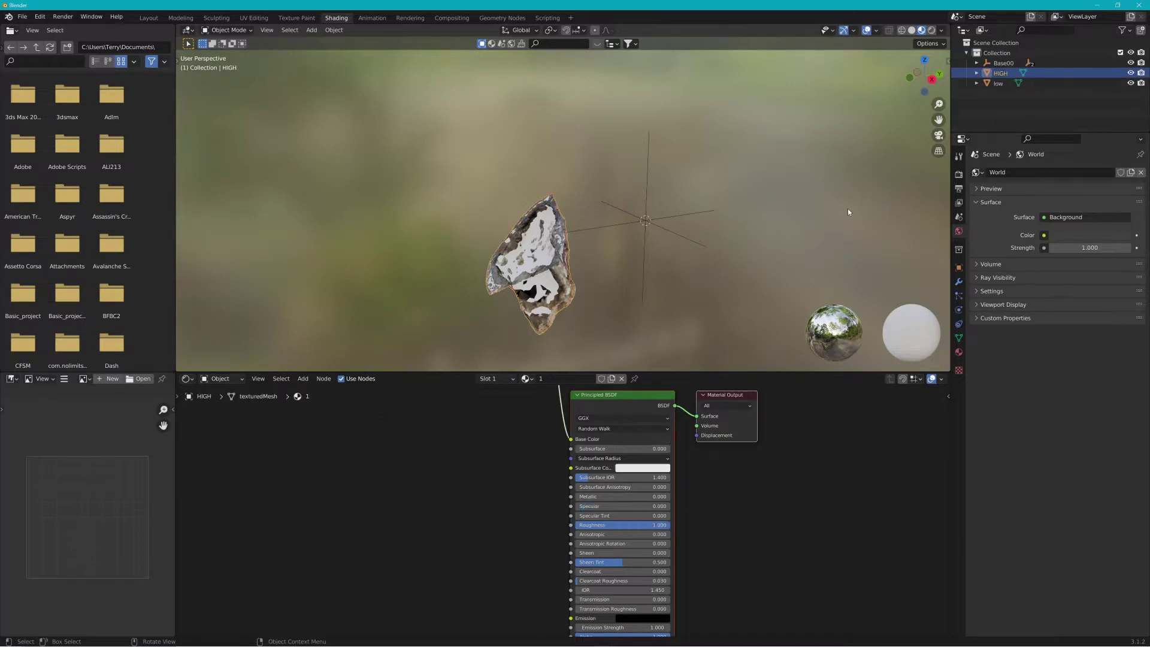
shift+click(540, 260)
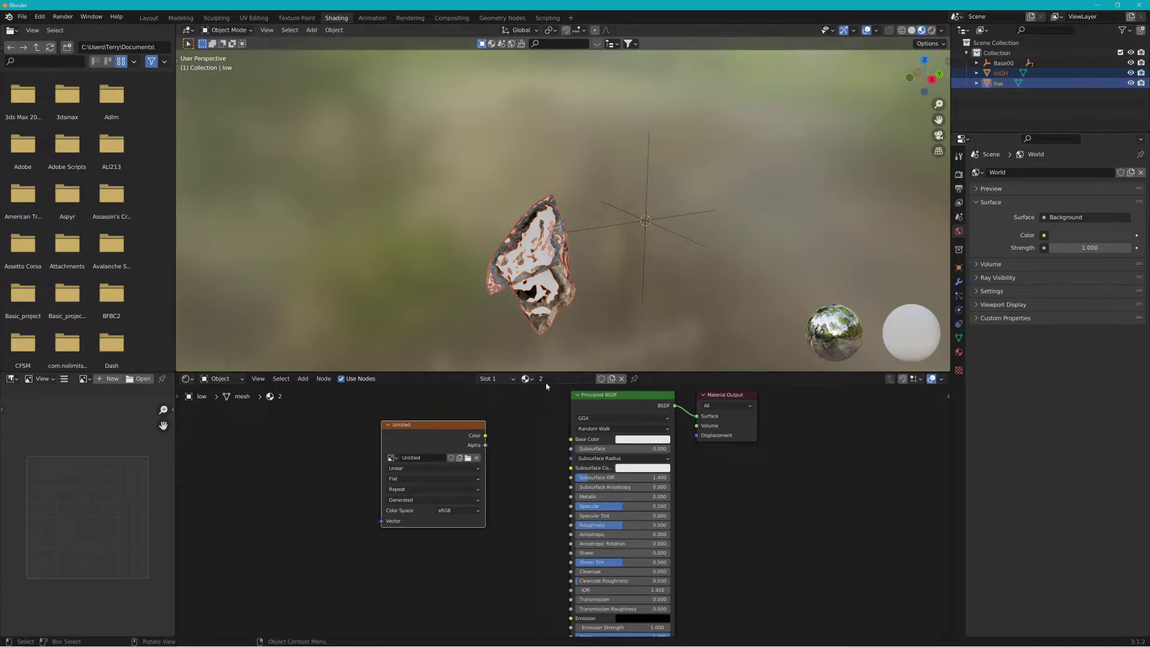
Set the Cycles bake type to Diffuse with only the Color contribution, excluding Direct and Indirect.
click(959, 175)
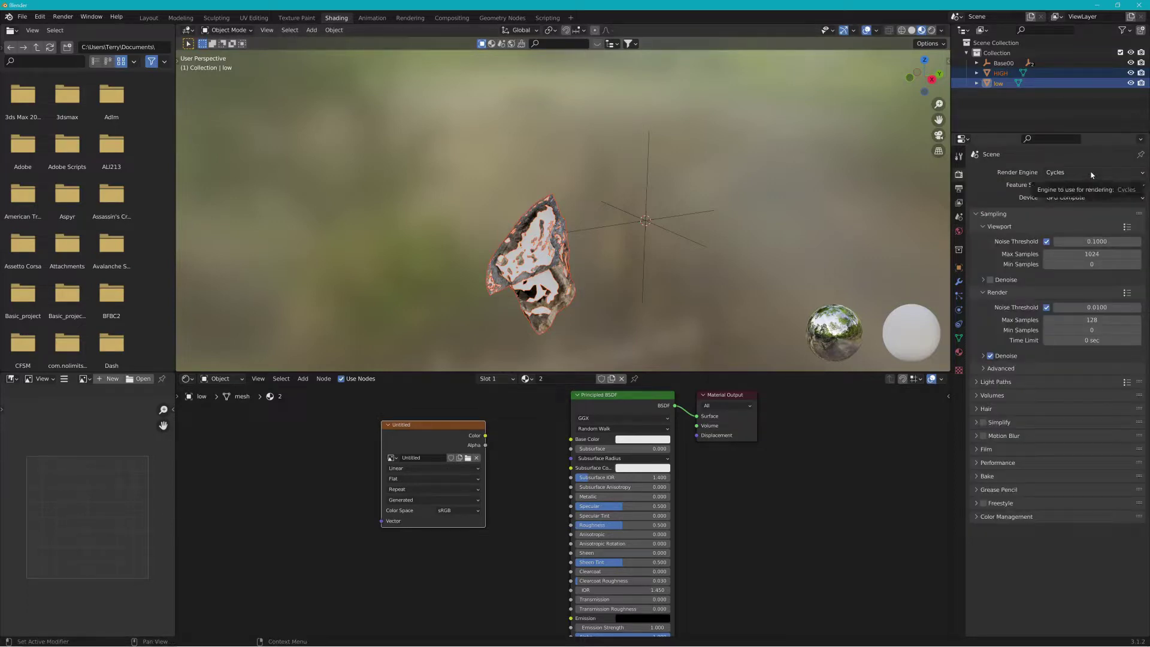
click(977, 477)
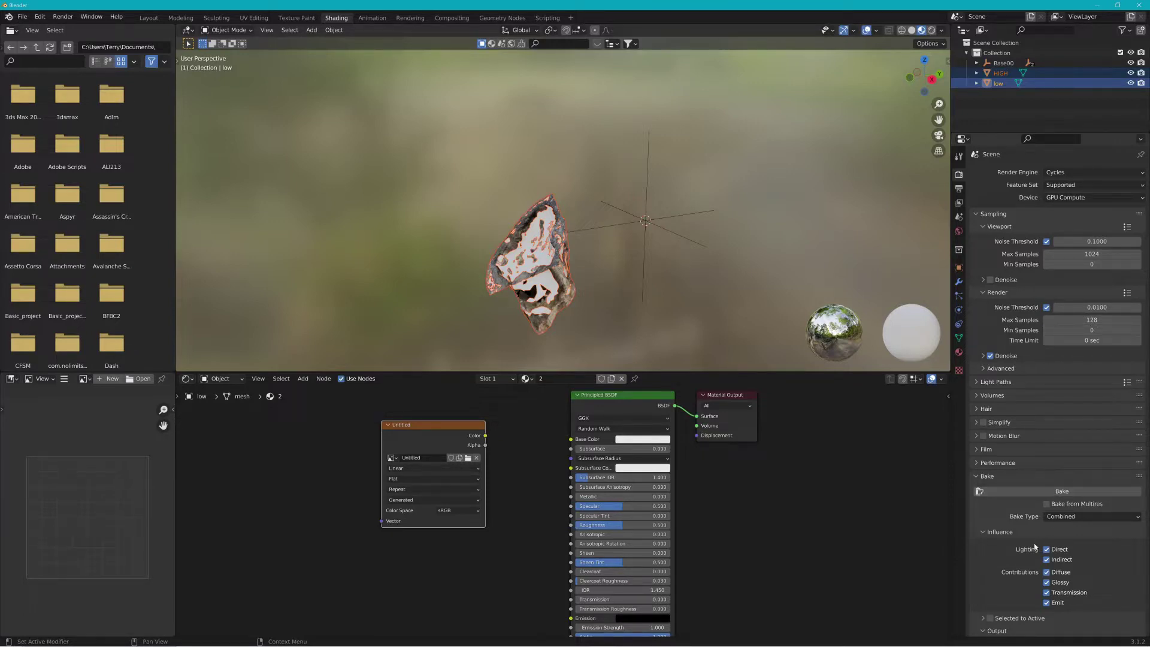
scroll(1006, 577, down, 5)
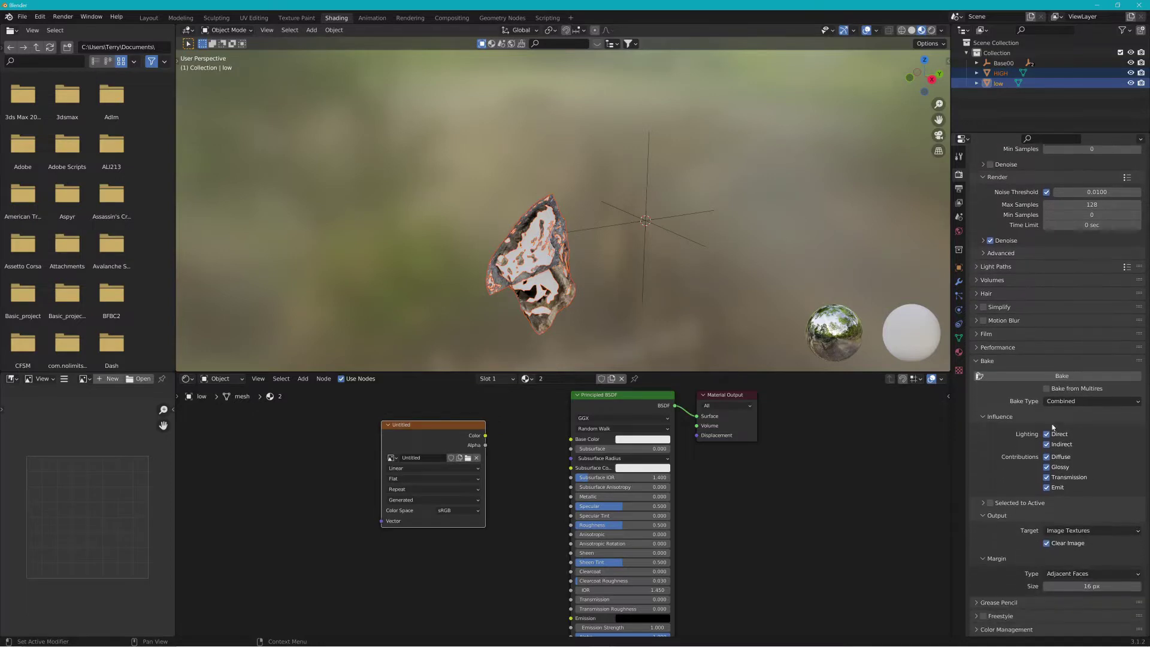
click(1084, 403)
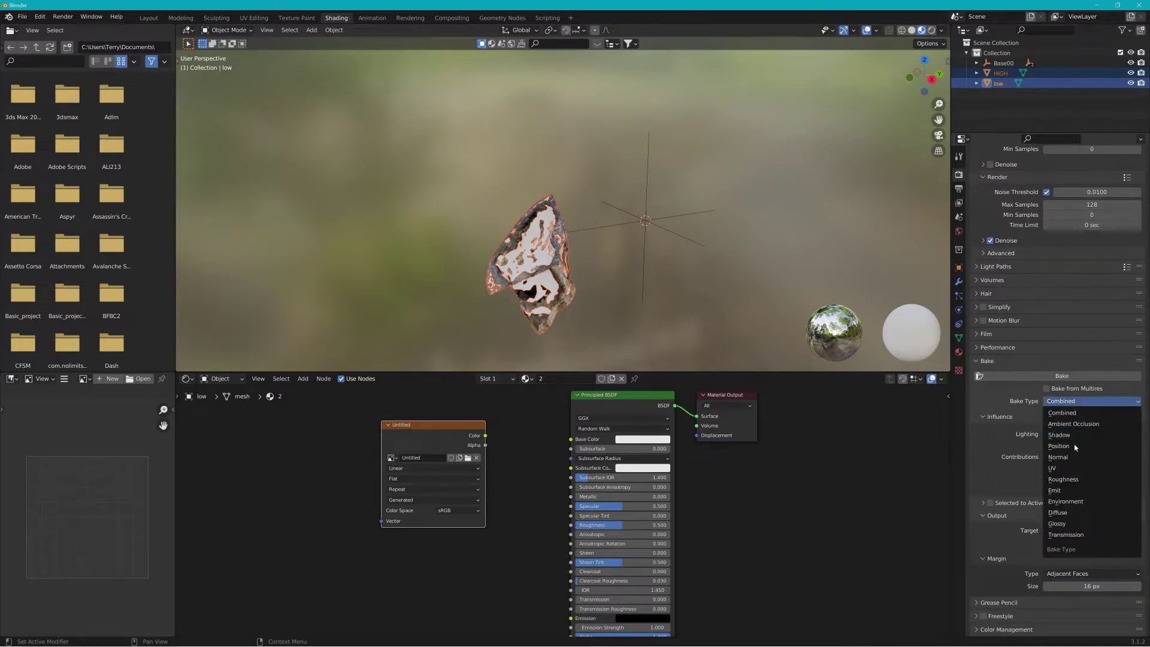
click(1071, 513)
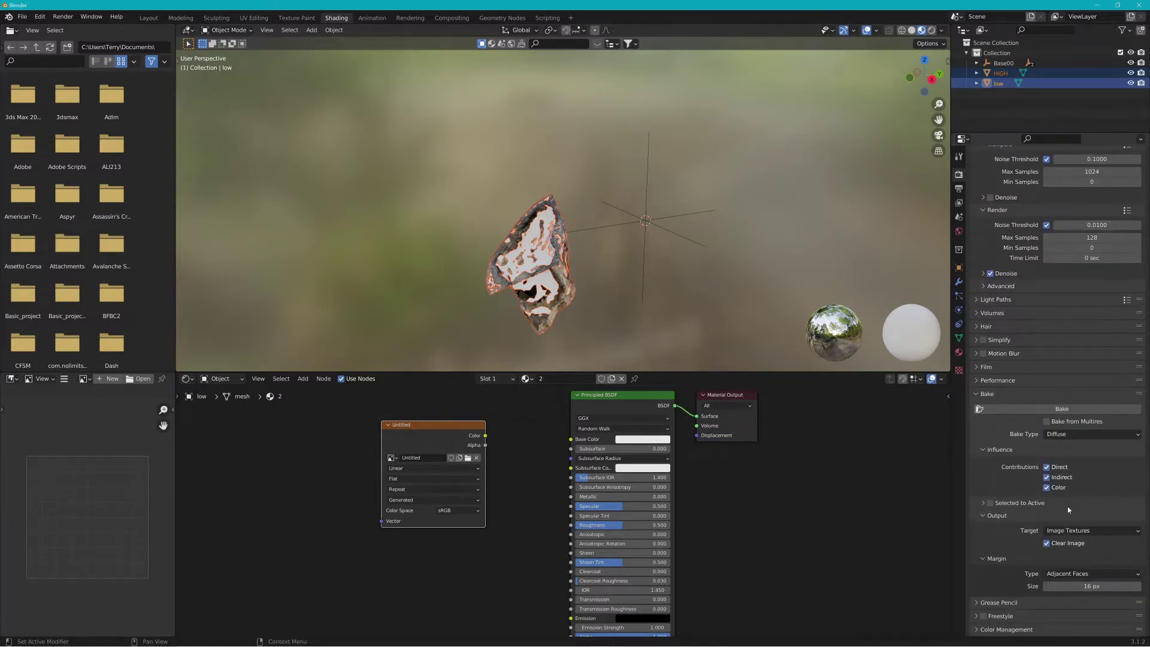
click(1054, 469)
click(1047, 478)
Enable Selected to Active for the bake, with a max ray distance of 1 m and an extrusion of 0.1 m.
click(989, 503)
click(986, 506)
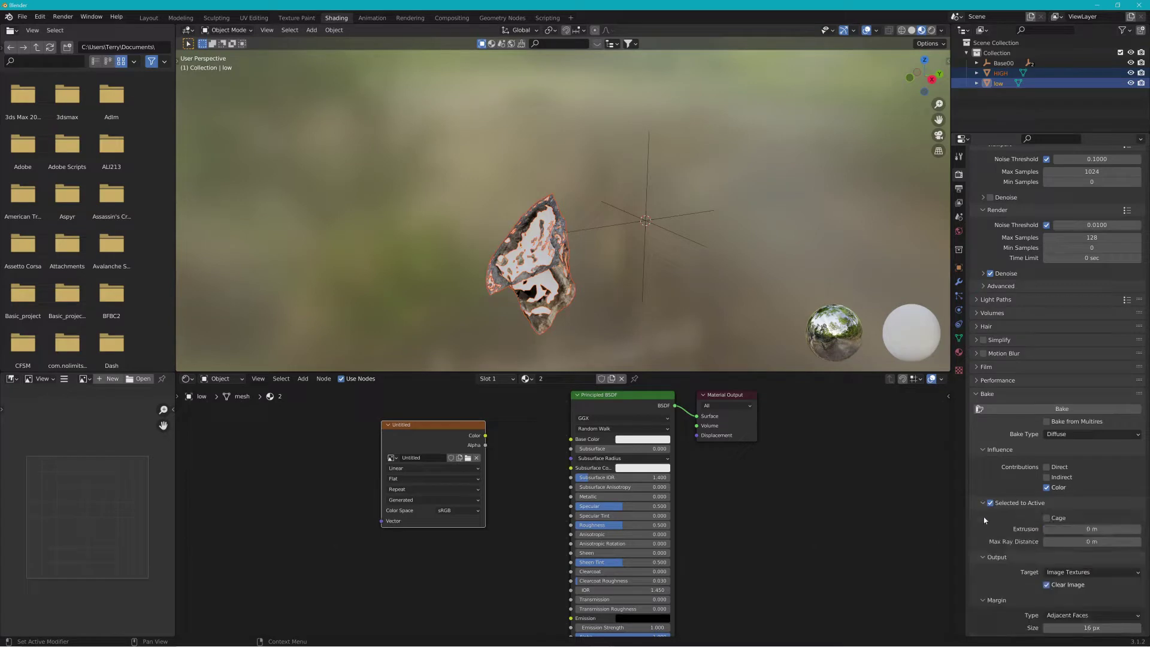
click(1078, 541)
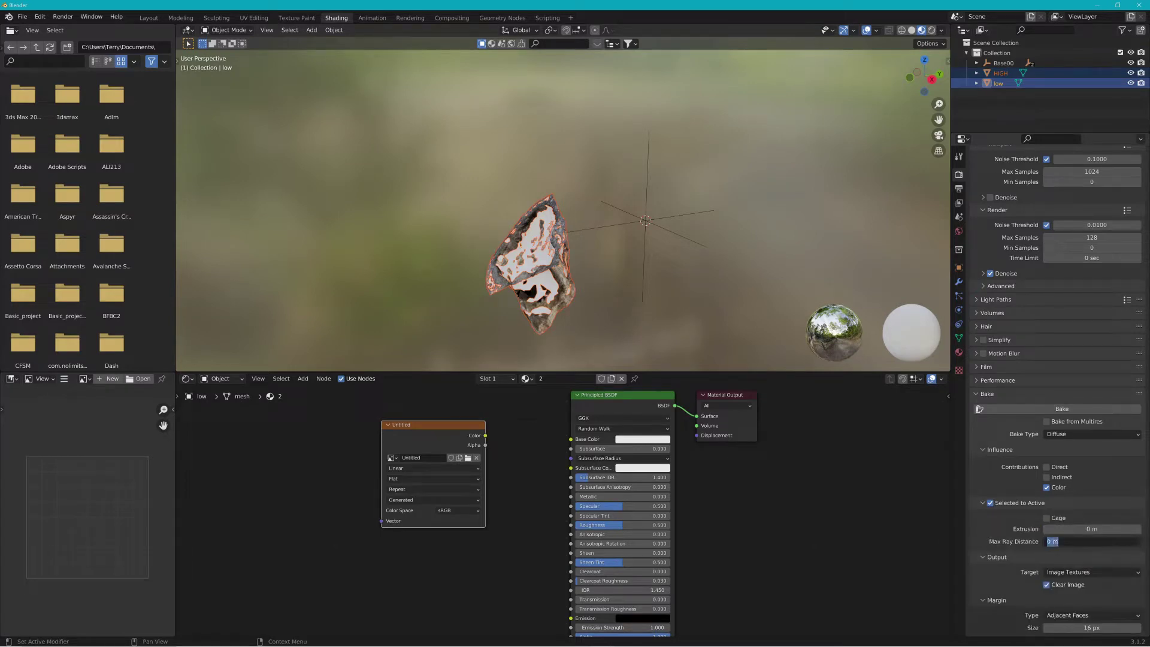
text(1)
key(shift+Tab)
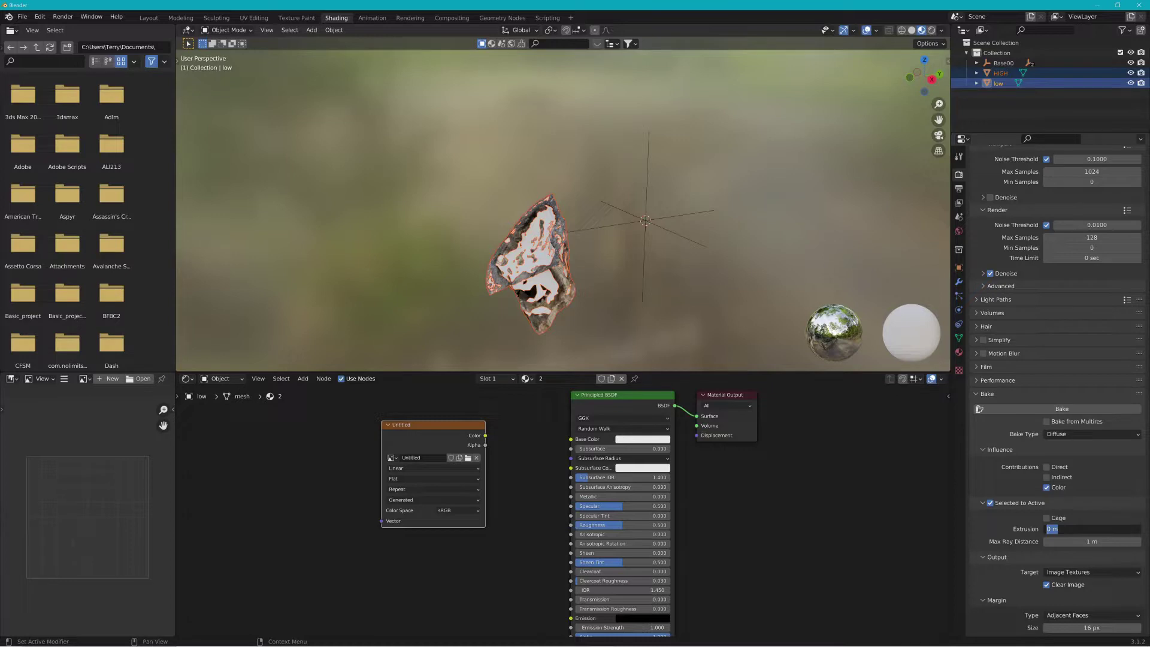
text(.1)
key(Return)
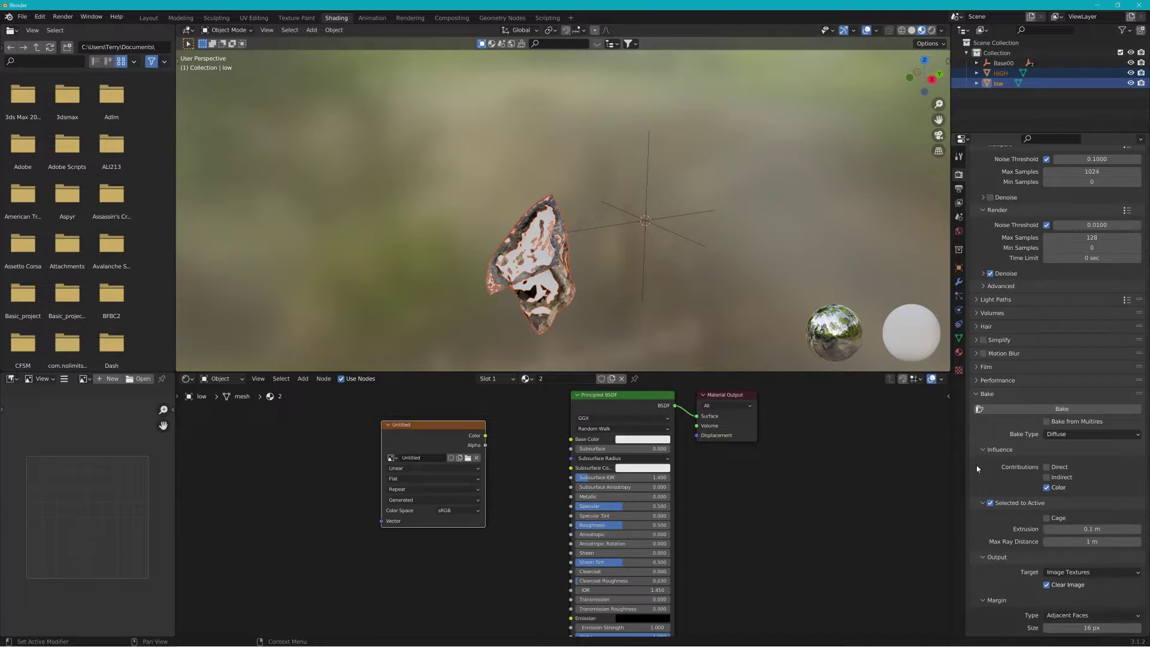
Bake the diffuse texture from HIGH to low, and widen the image editor to inspect the baked image.
scroll(978, 469, down, 1)
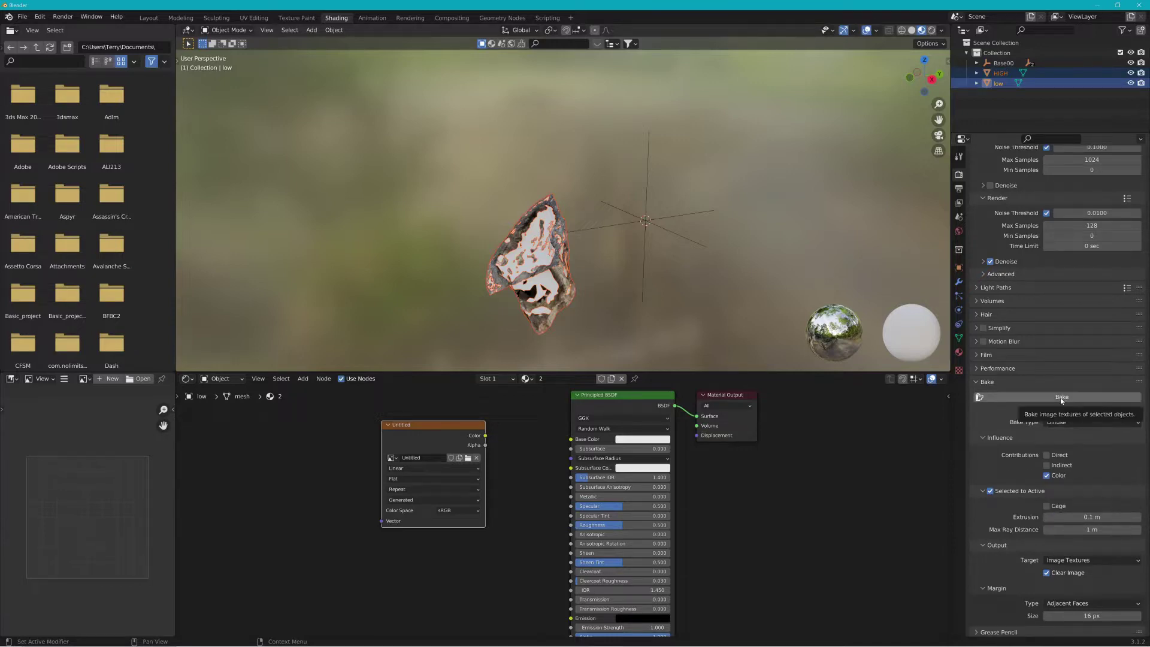
click(1061, 398)
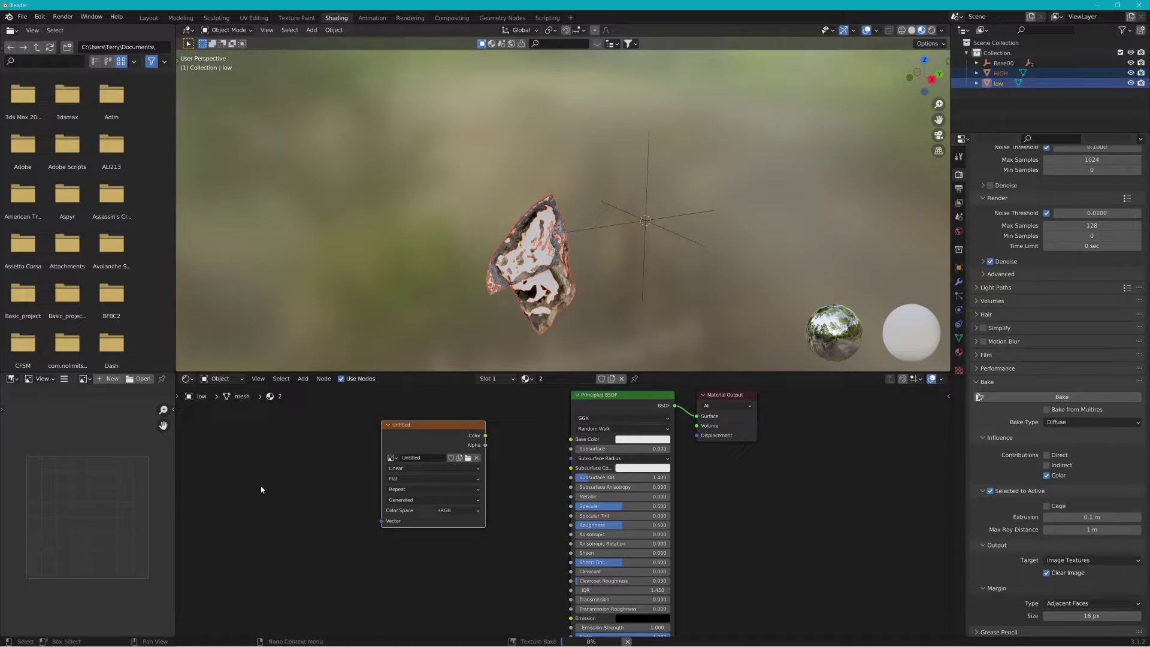
drag(174, 493, 303, 503)
scroll(96, 511, up, 1)
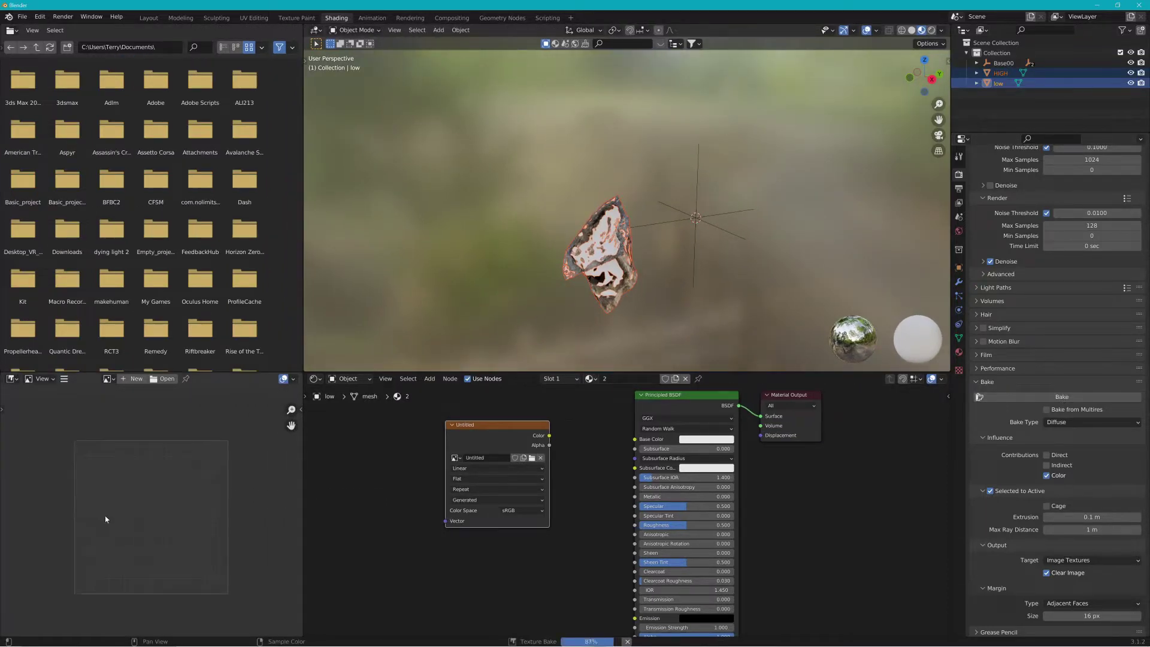
scroll(128, 525, down, 2)
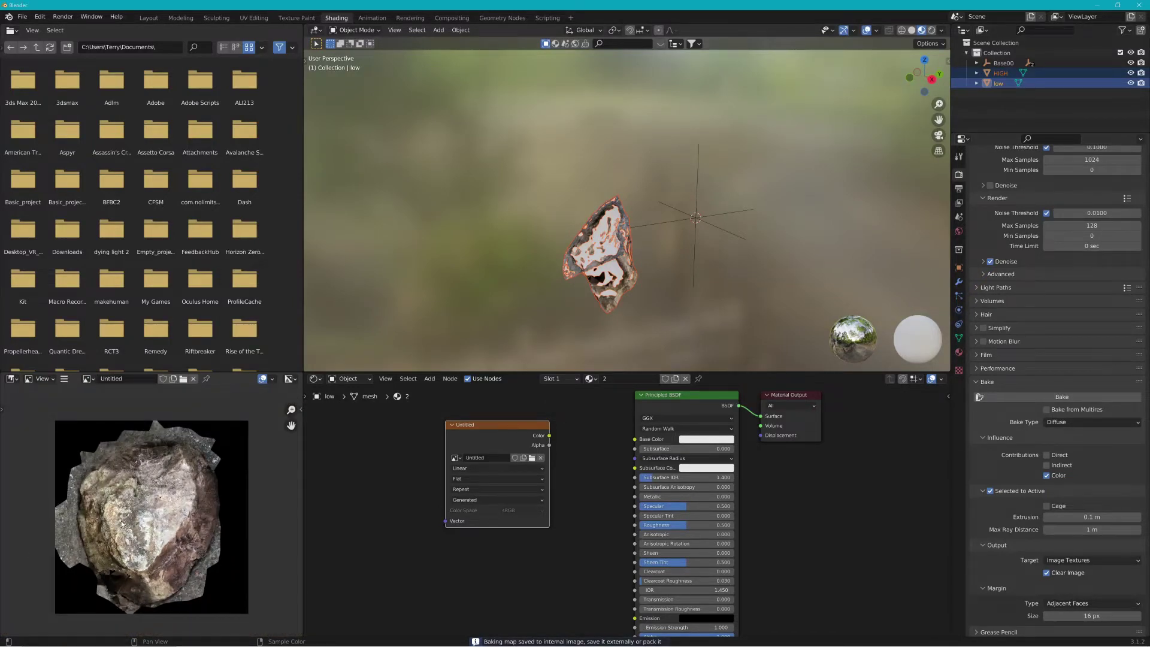
scroll(122, 524, up, 2)
scroll(183, 565, down, 1)
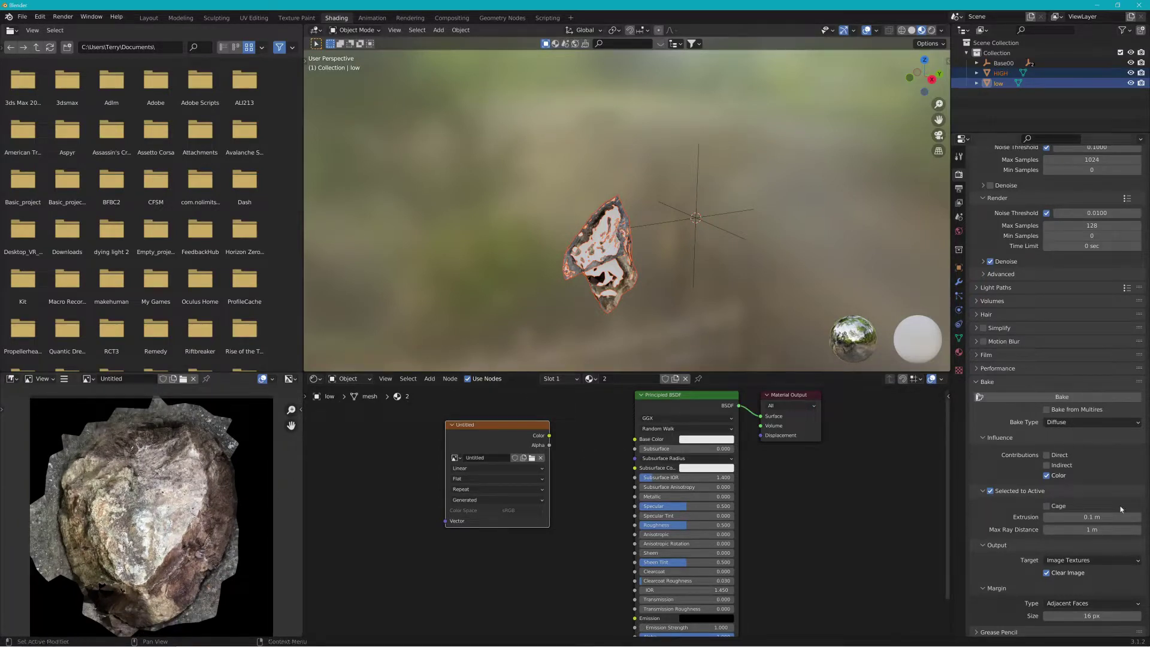
Set the bake extrusion to 0 m, rebake the diffuse texture and inspect it up close.
click(1092, 516)
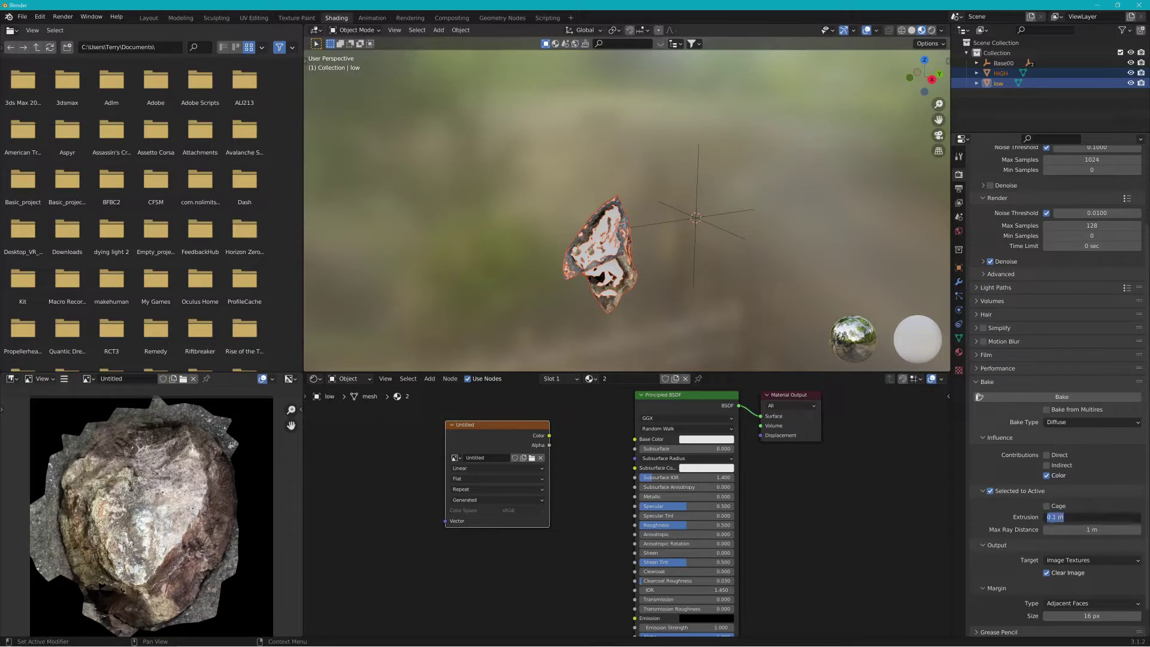
text(0)
key(Return)
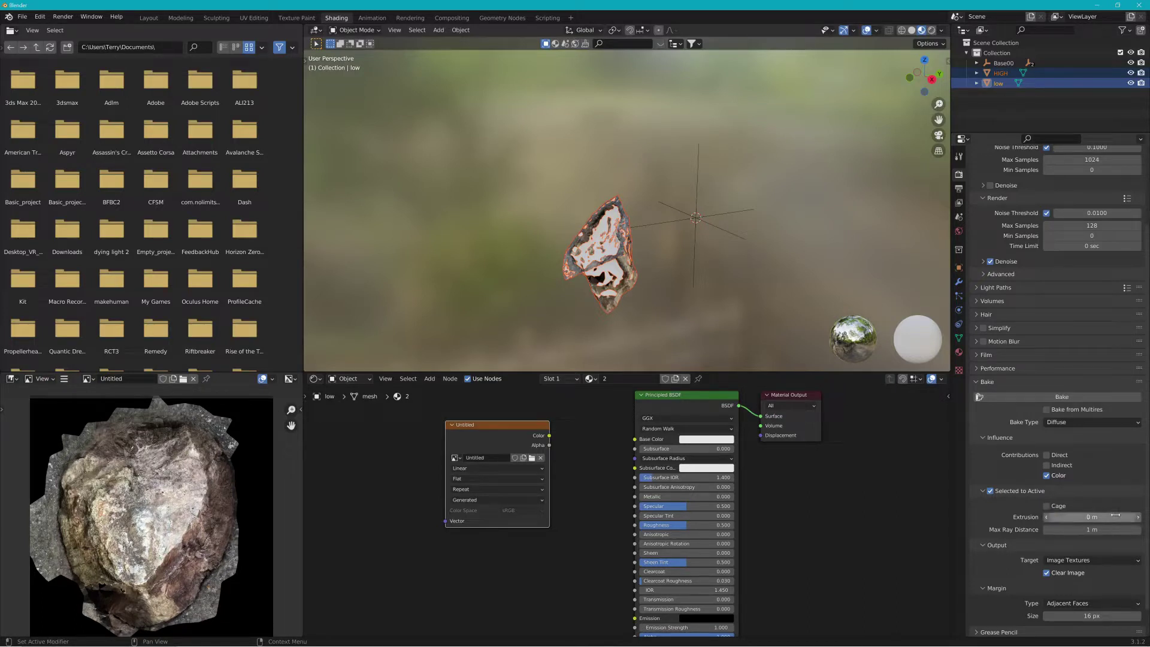
click(1072, 401)
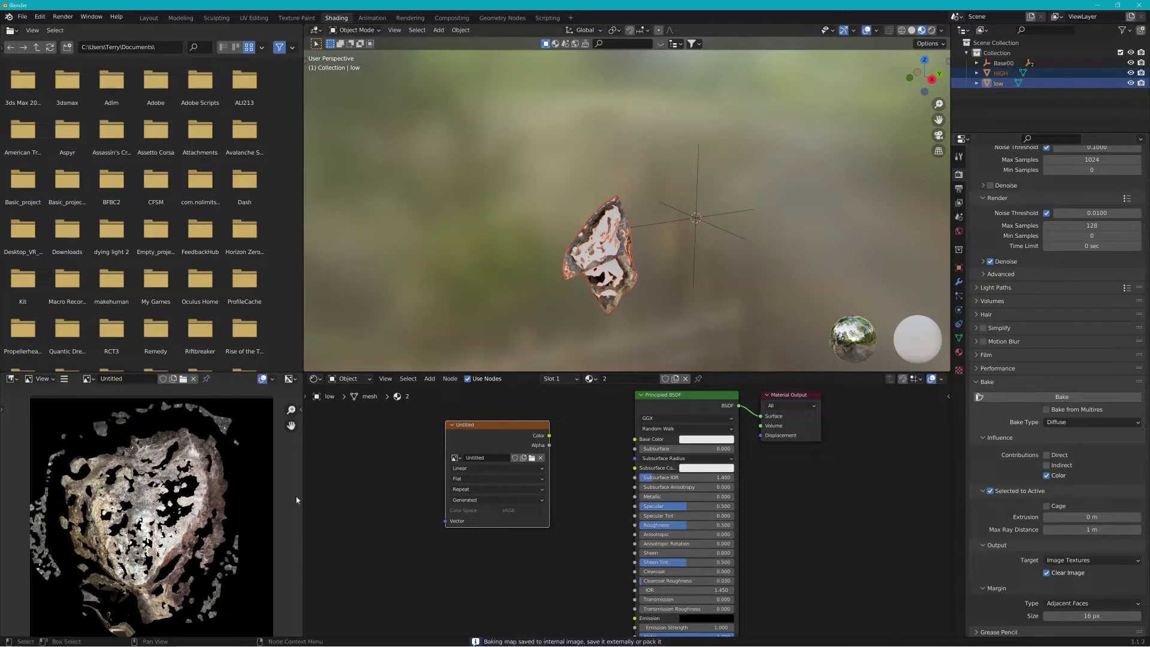
scroll(165, 505, up, 1)
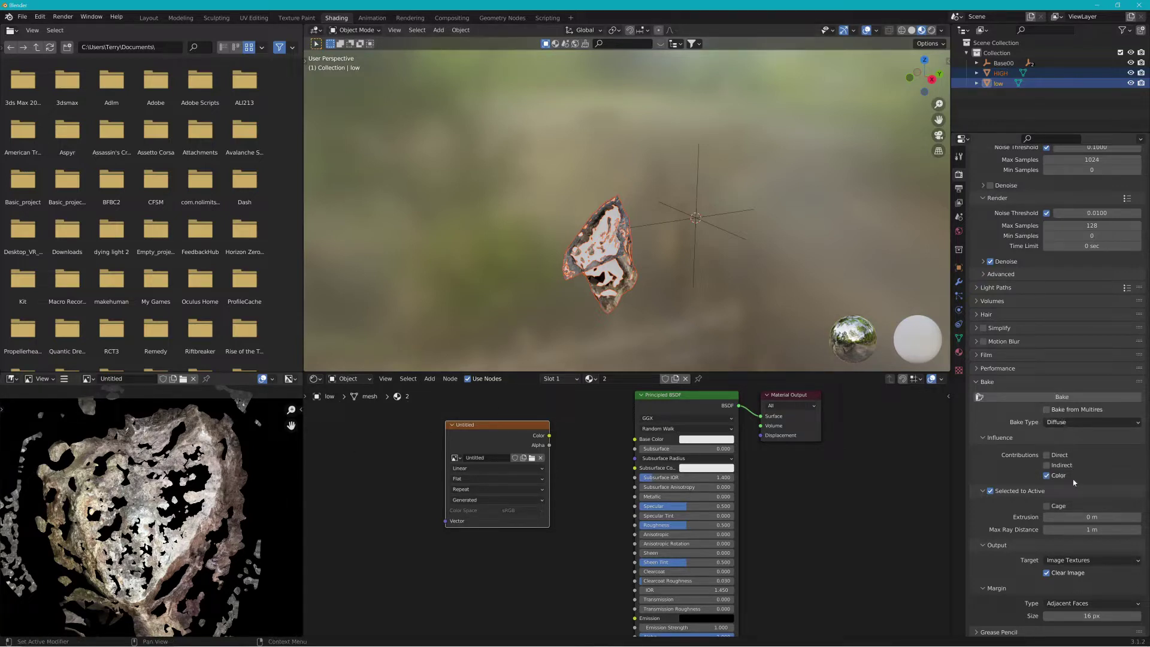
Set the bake extrusion to 1 m and bake the diffuse texture again for comparison.
click(1092, 516)
text(1)
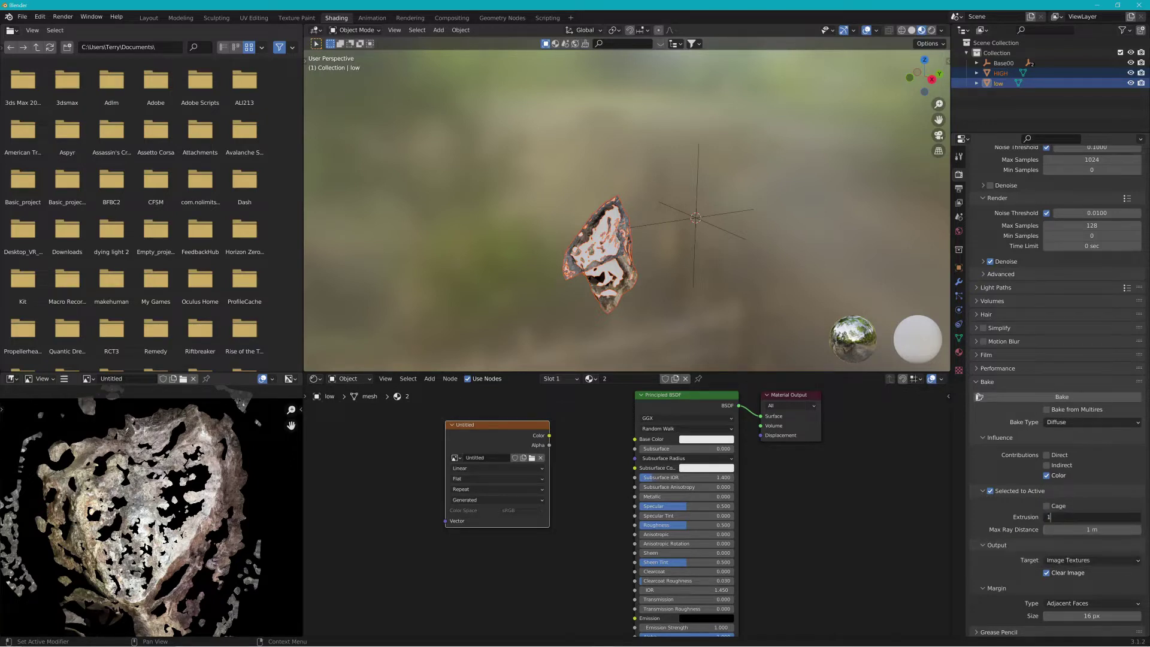
key(Return)
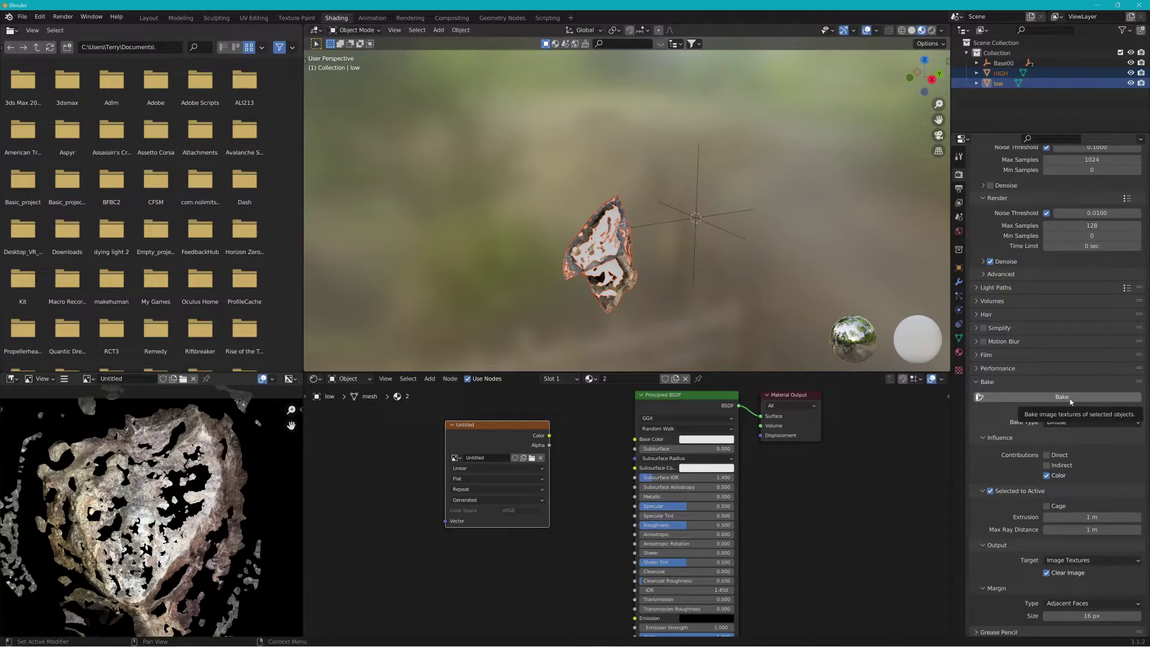
click(1071, 399)
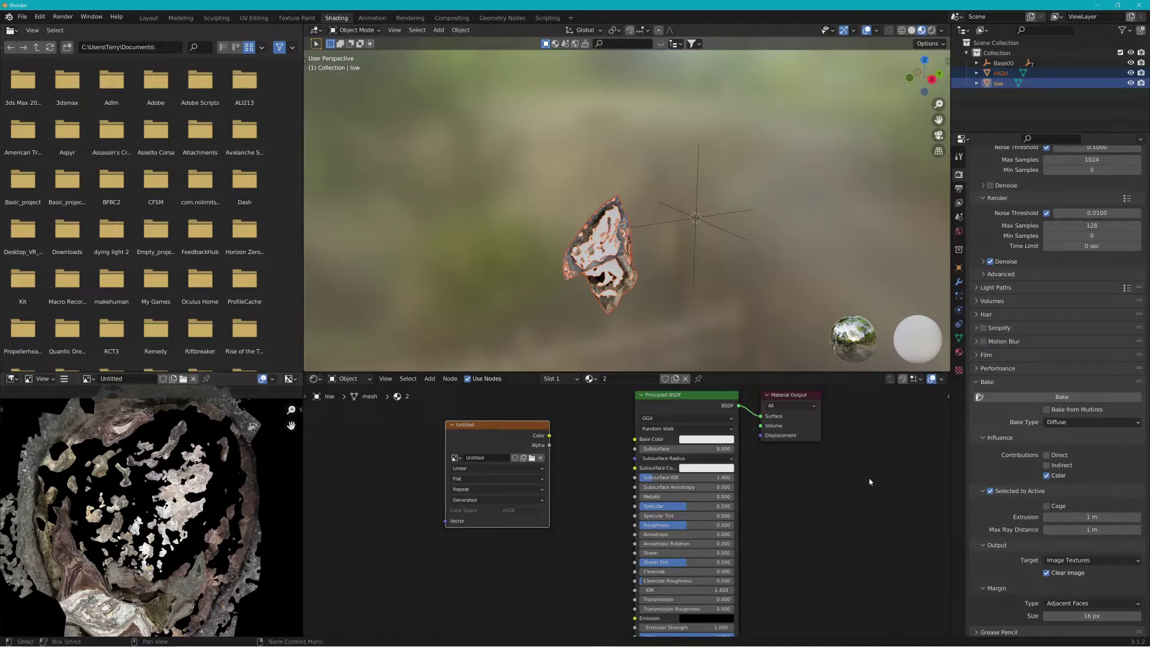
Set the bake extrusion to 0.03 m and rebake the diffuse texture.
click(1092, 517)
text(.0)
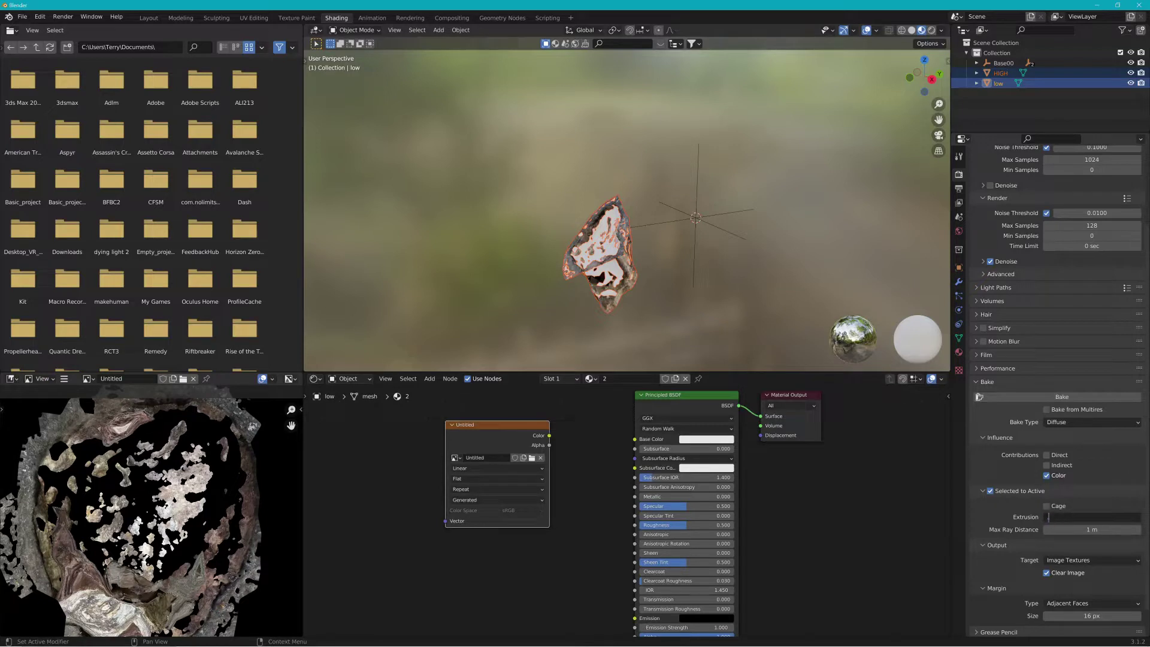
text(3)
key(Return)
click(1041, 396)
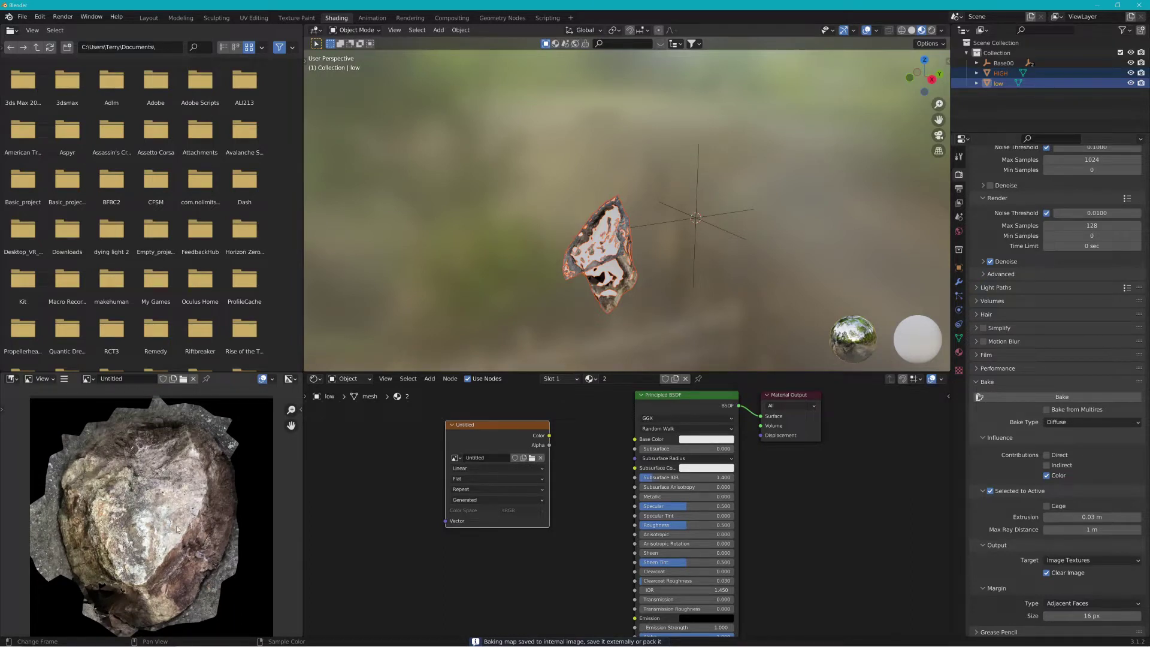
Start saving the baked image as an external file and browse to the Nice Rock 2 folder in the level's art folder.
click(65, 380)
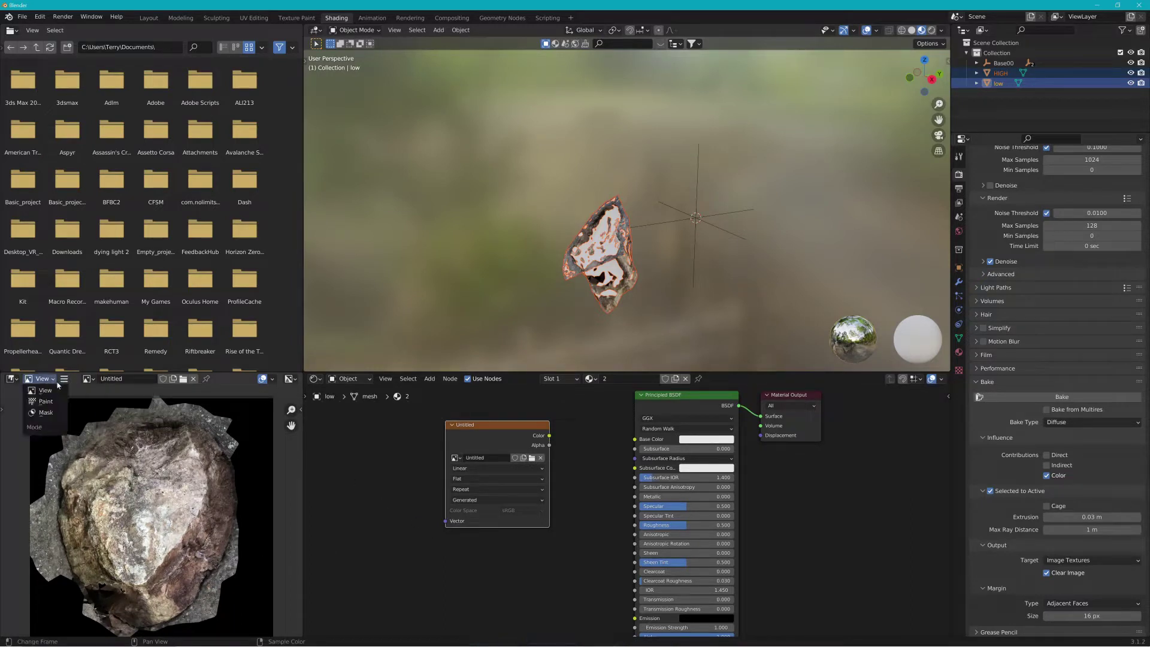
mouse_move(69, 387)
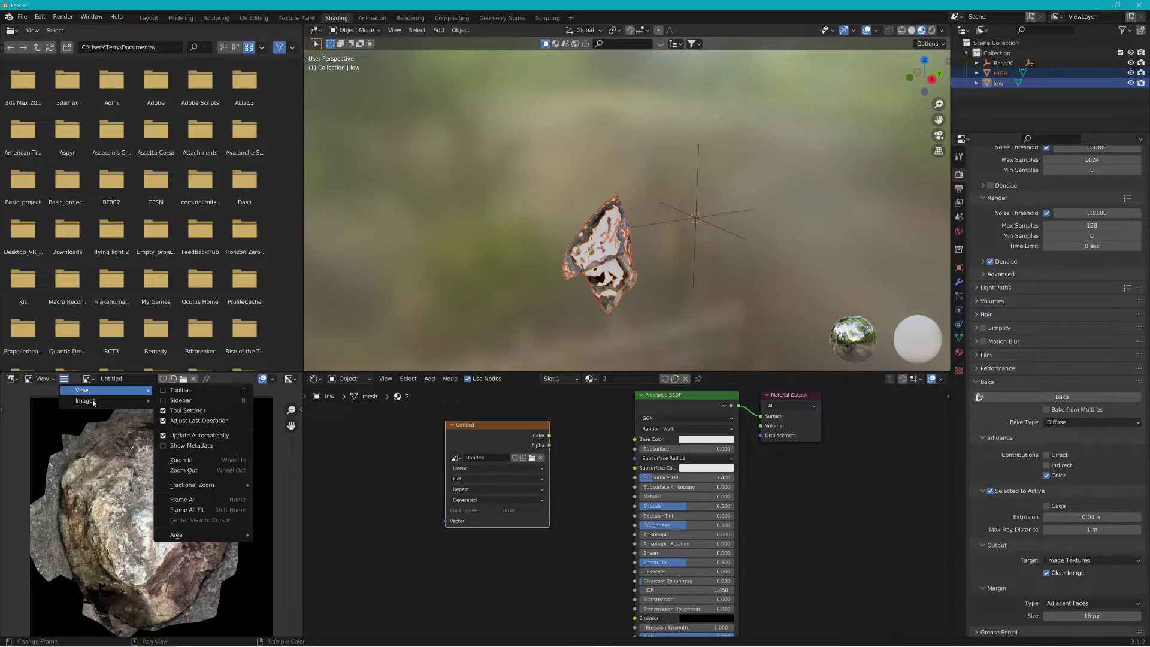
mouse_move(96, 403)
click(185, 481)
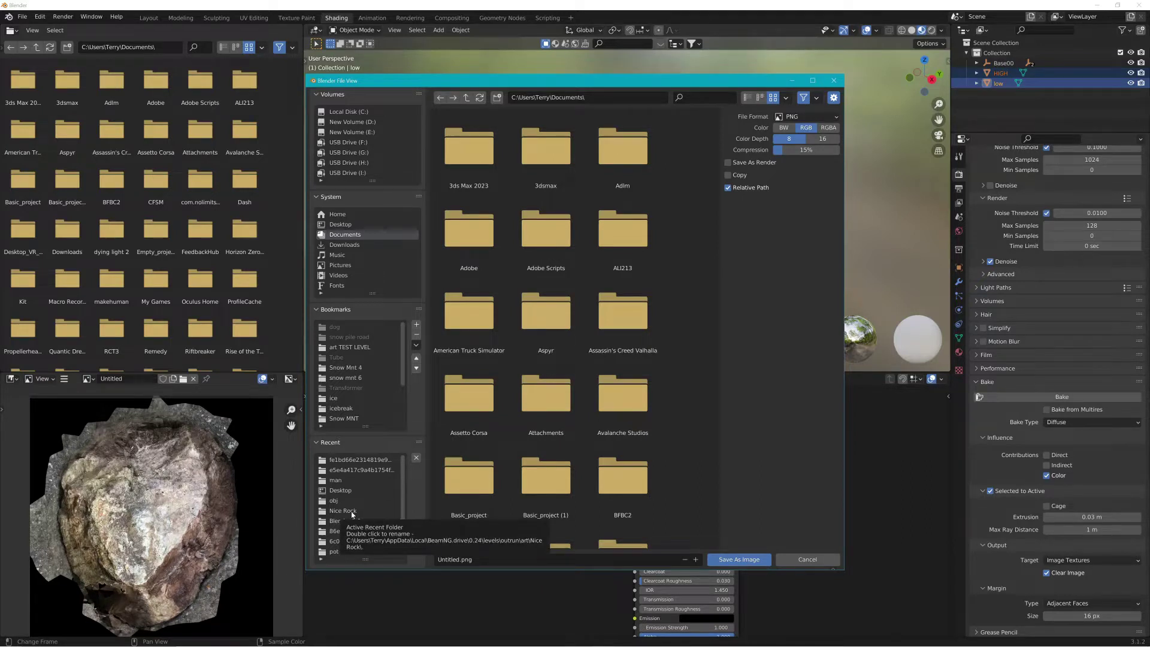
click(353, 514)
click(465, 100)
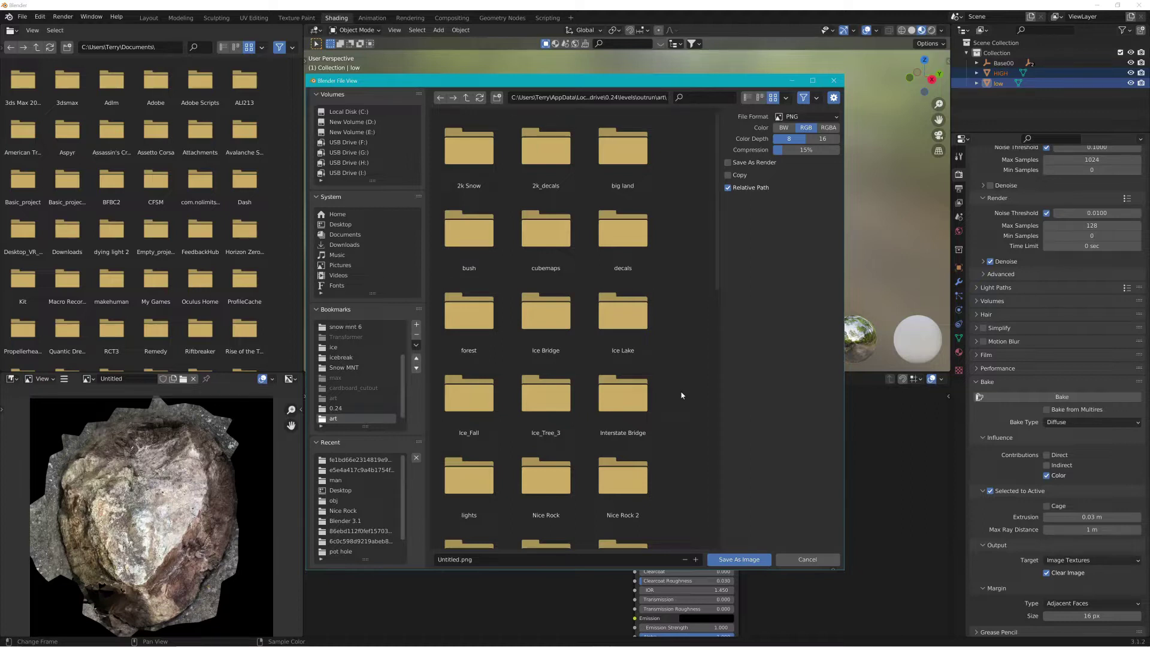
double_click(645, 482)
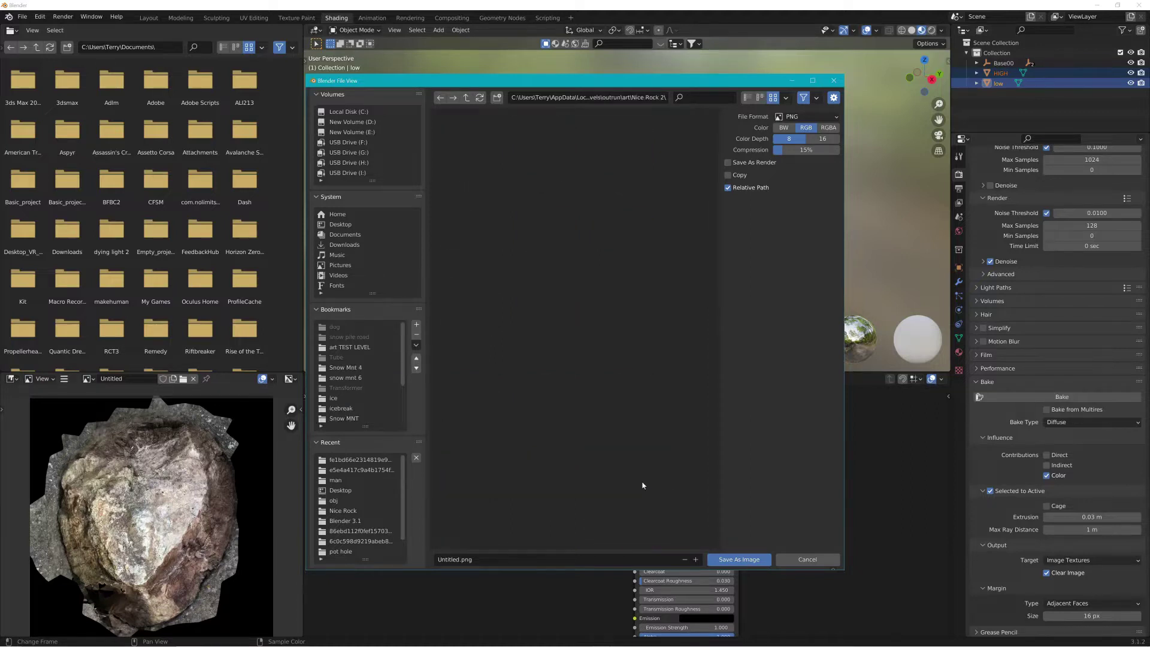
Bookmark the Nice Rock 2 folder and reorder it to be the first bookmark.
click(418, 326)
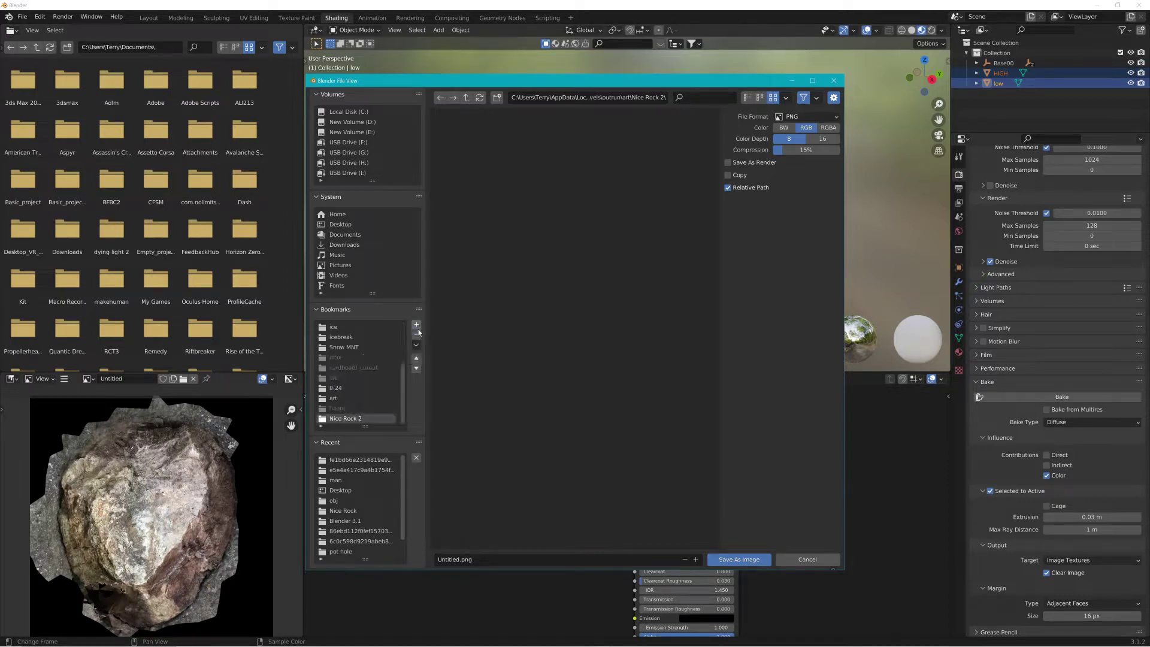
click(416, 359)
click(417, 359)
click(417, 359)
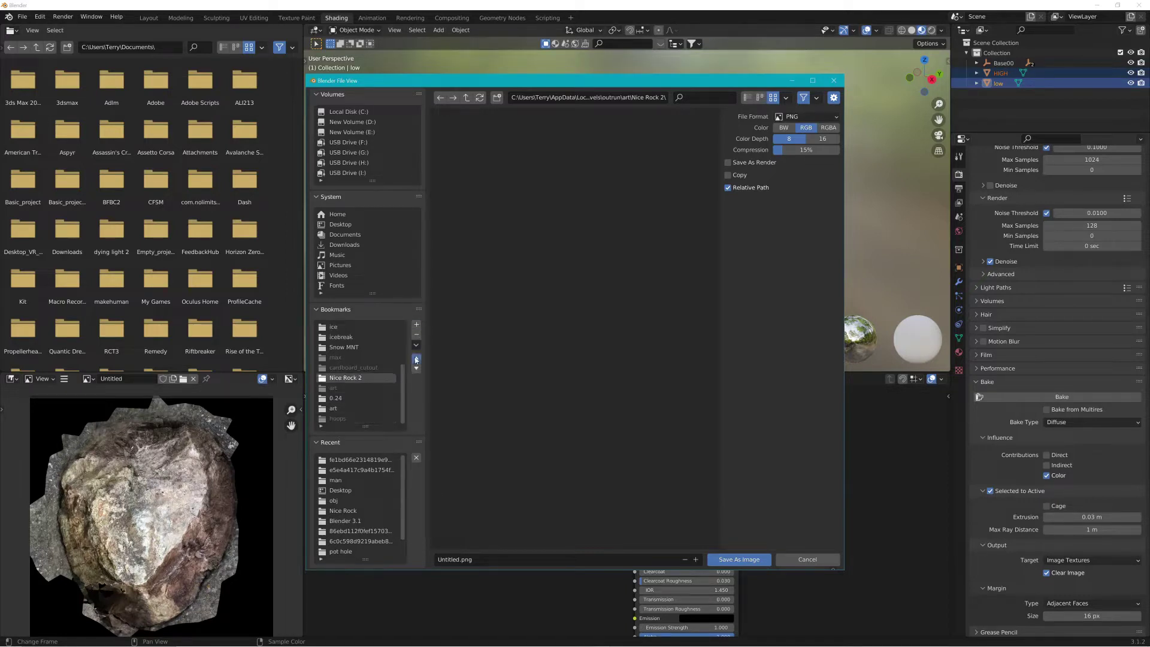
click(416, 359)
click(417, 359)
click(416, 359)
click(416, 359)
click(416, 359)
click(417, 368)
click(417, 368)
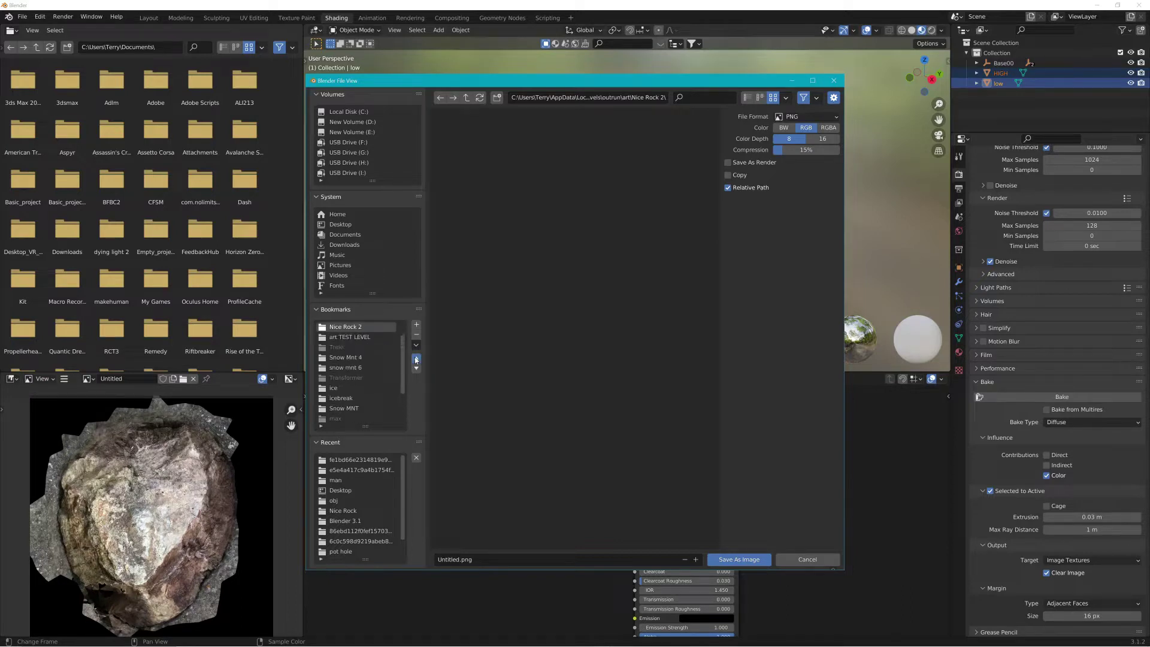
click(416, 368)
click(416, 368)
click(416, 368)
click(416, 368)
click(417, 368)
click(417, 368)
click(417, 359)
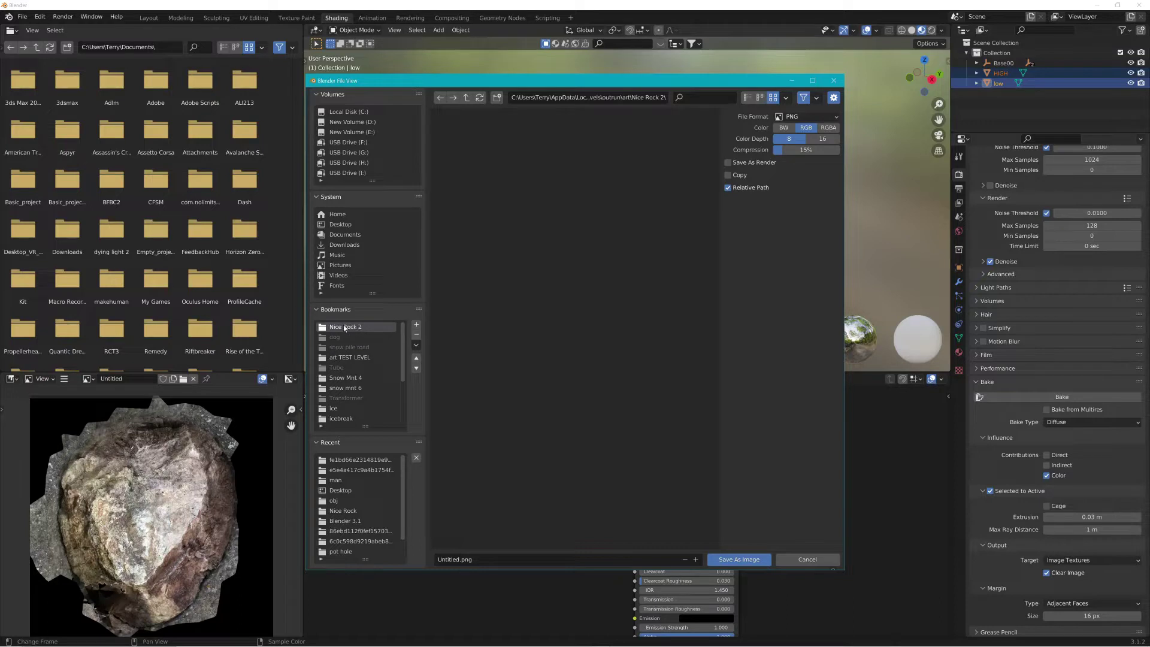
Save the baked image as DIFFUSE.png in Nice Rock 2 with 0% compression.
click(454, 560)
text(DIFFUSE)
key(Return)
drag(806, 150, 776, 150)
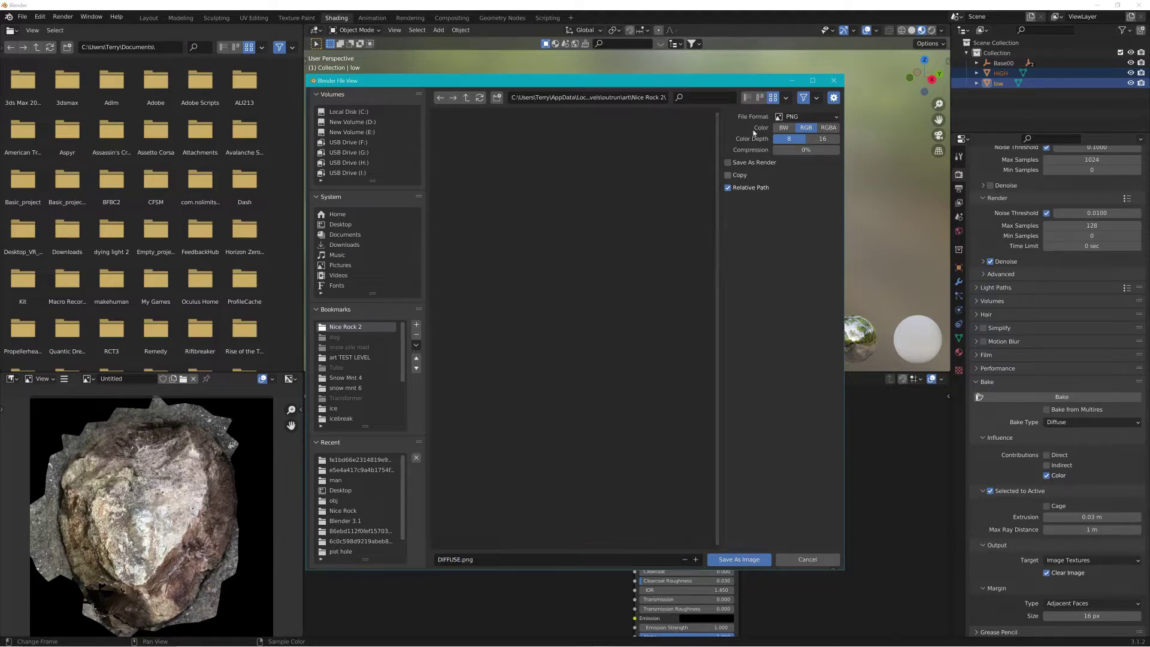
click(746, 560)
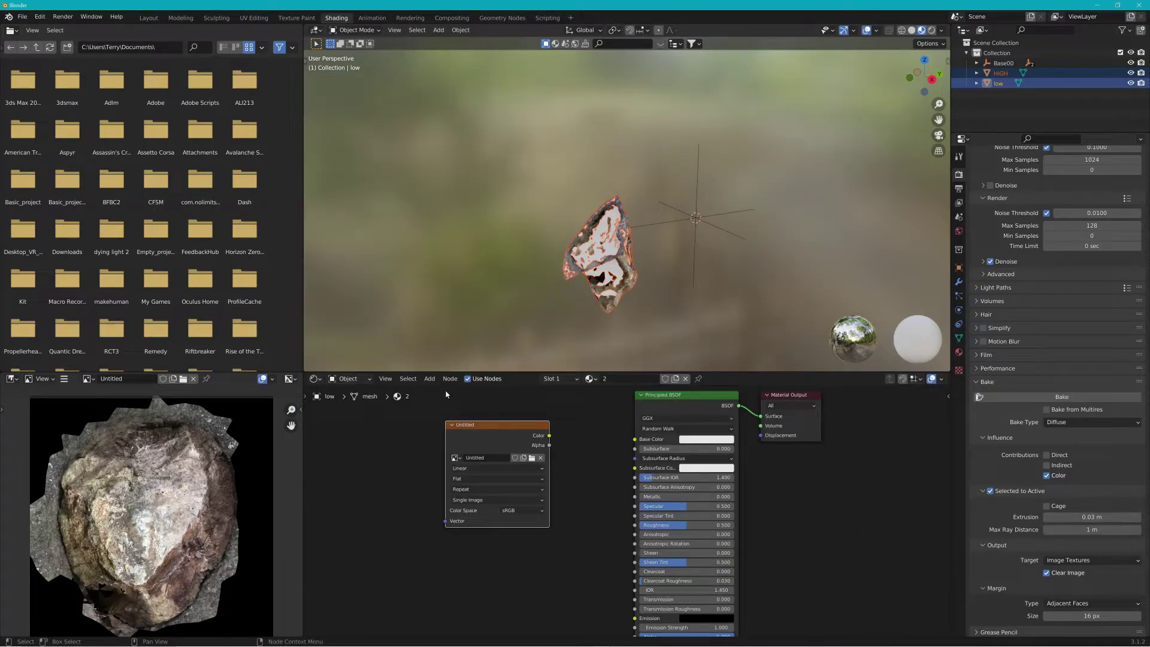
Add a Normal Map node near the Principled BSDF's Normal input in the low mesh's material.
click(429, 379)
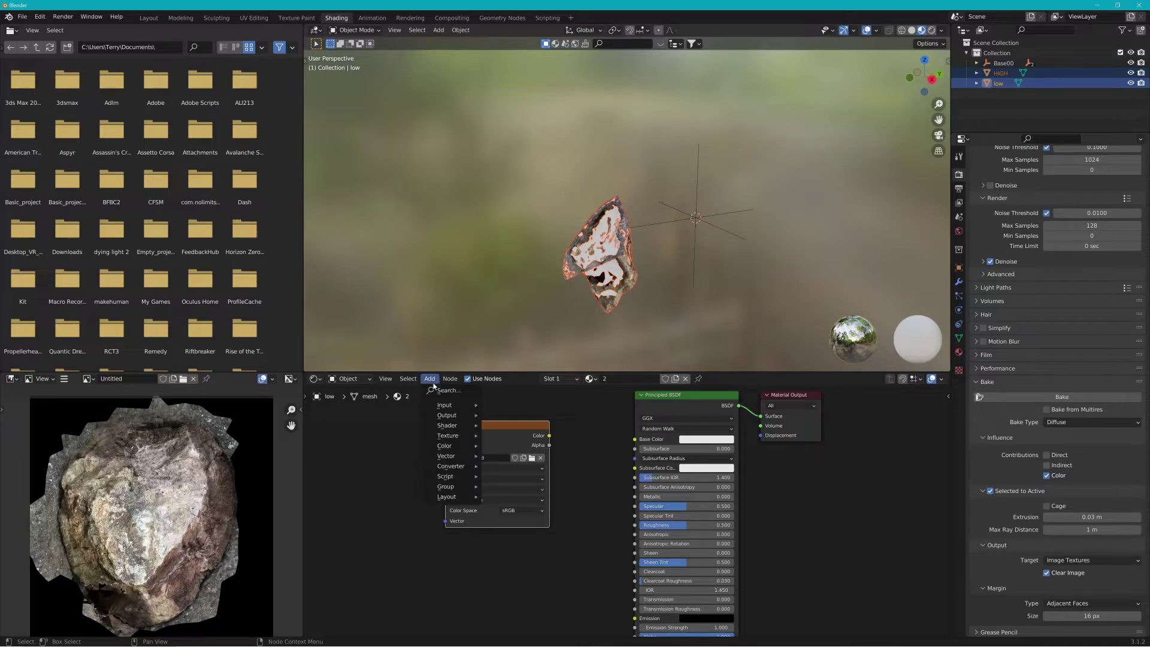
mouse_move(451, 455)
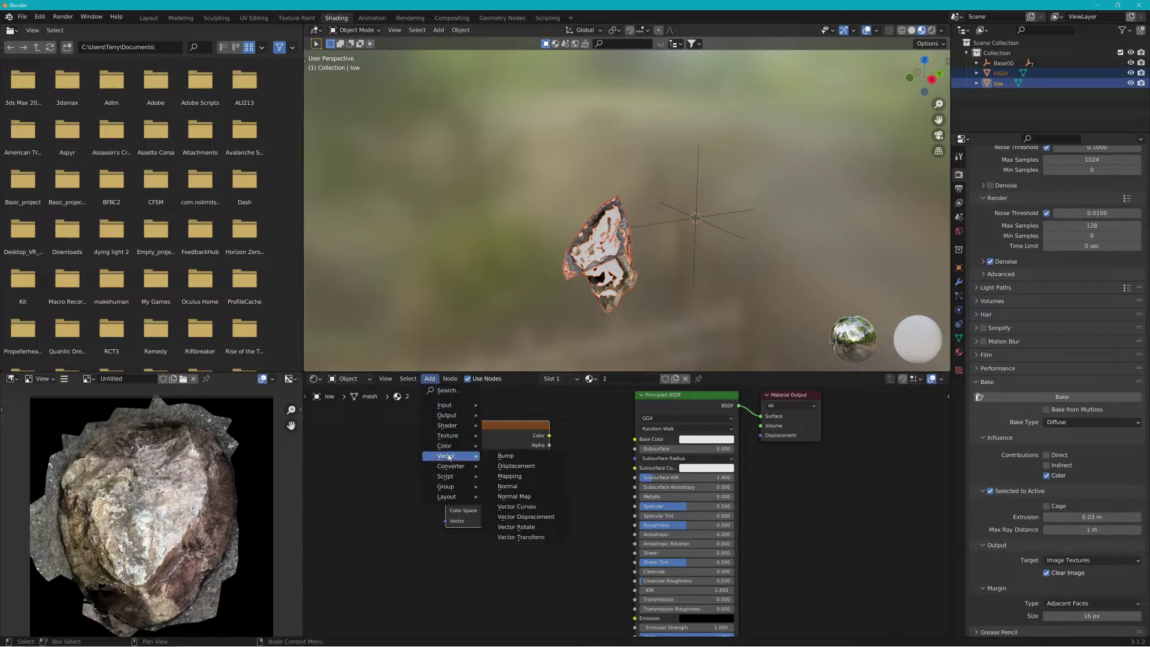
click(527, 497)
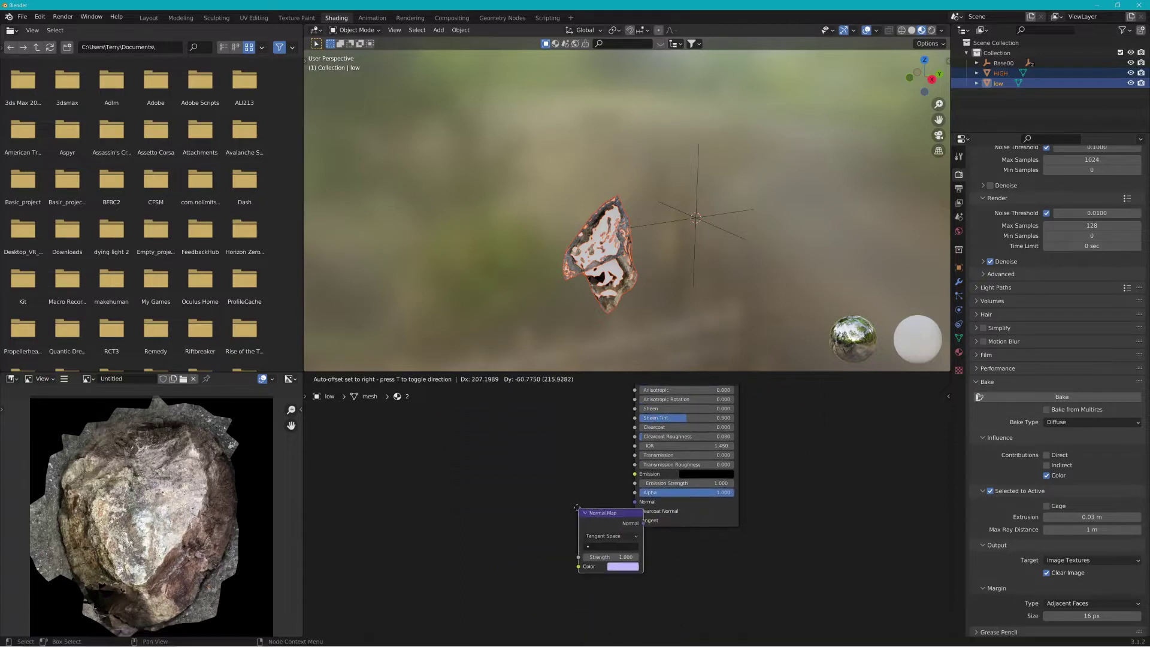
click(531, 487)
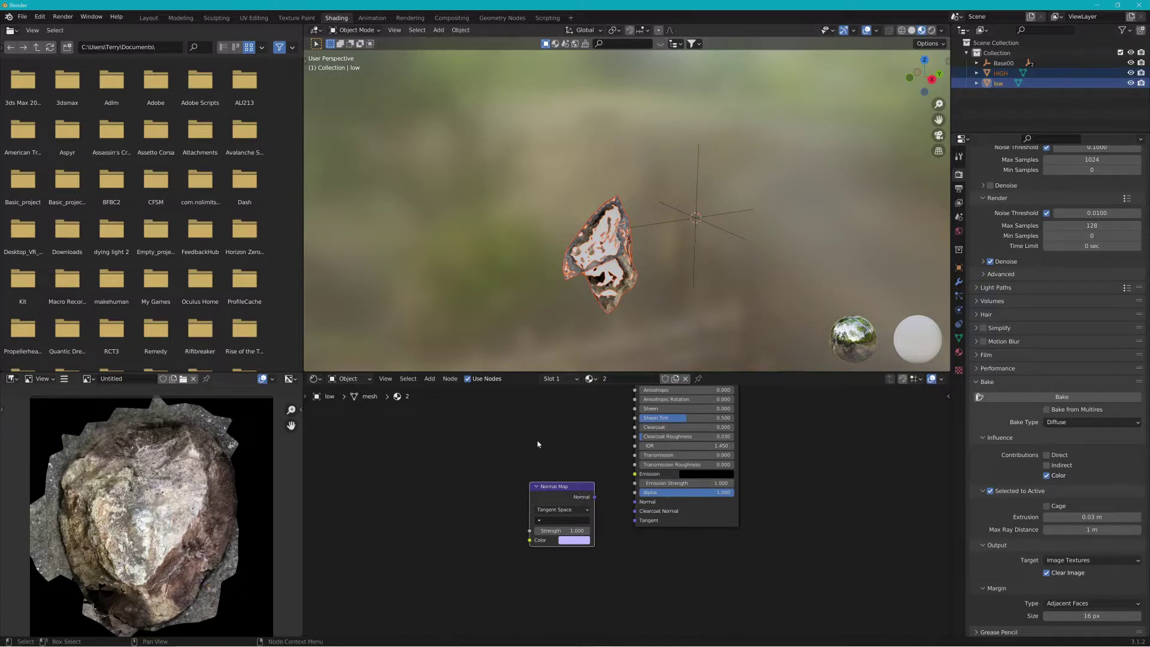
Add another Image Texture node and place it just before the Normal Map node.
click(430, 378)
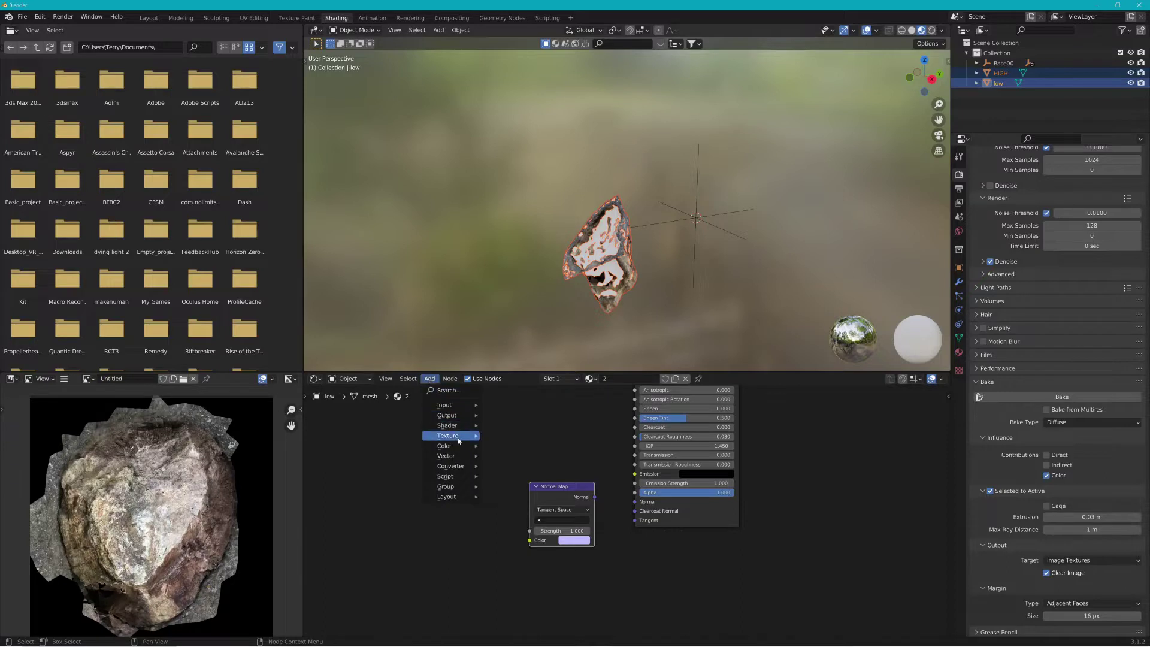
mouse_move(462, 442)
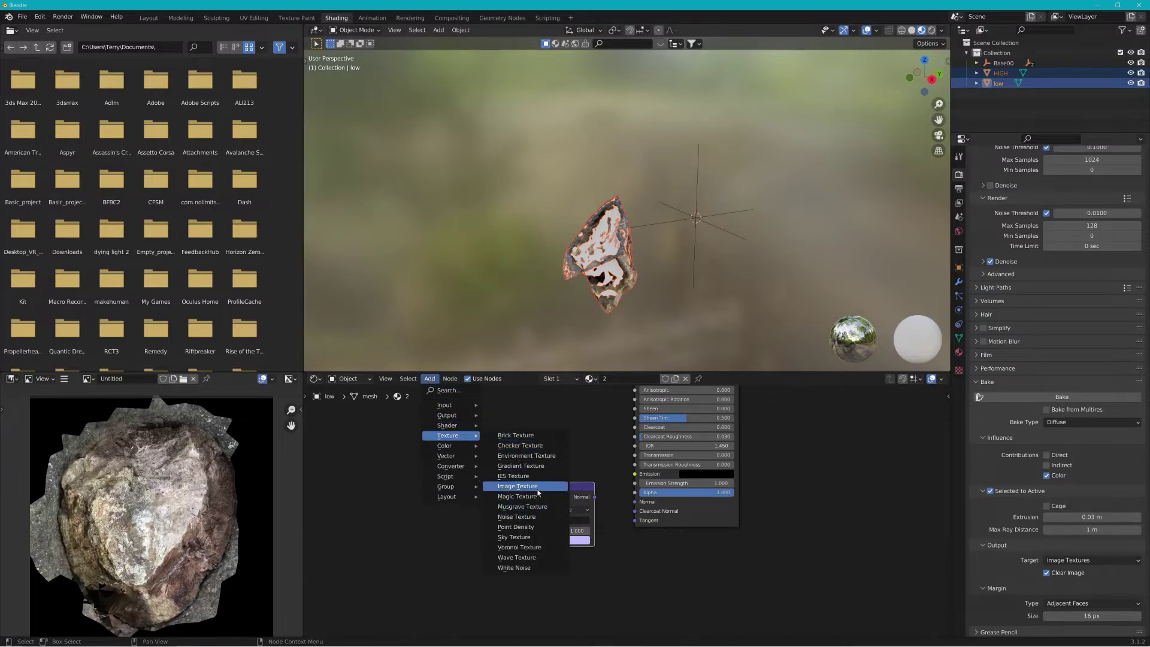
click(519, 486)
click(384, 472)
Create a new blank image of 2048 x 2048 px in the new Image Texture node.
click(440, 509)
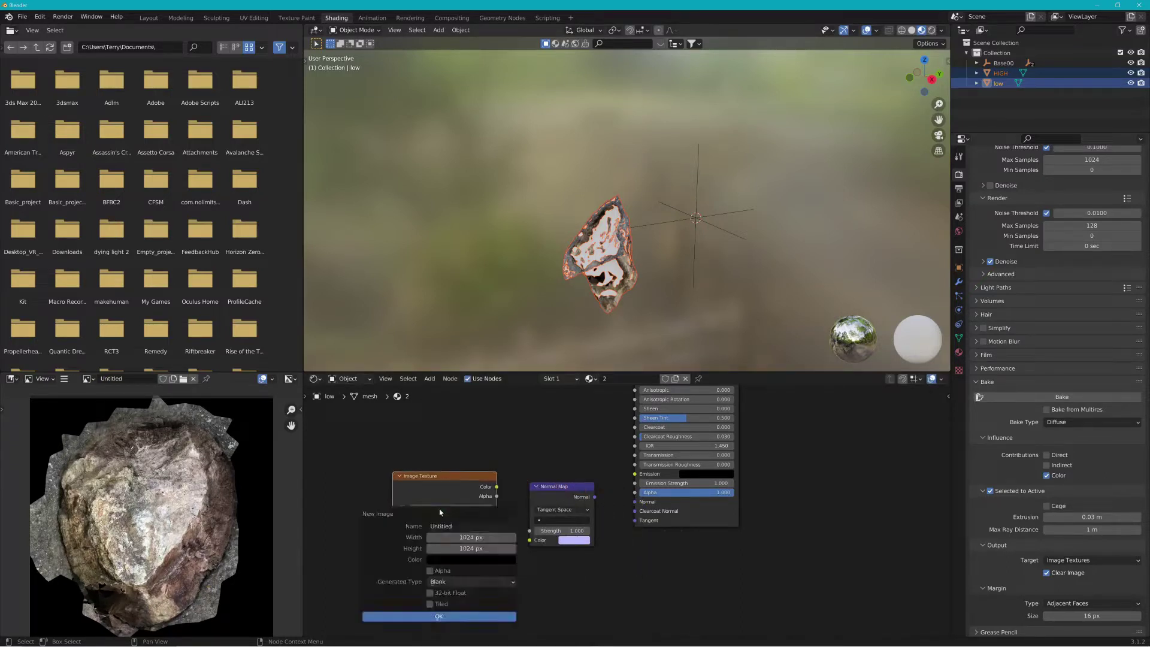
click(466, 537)
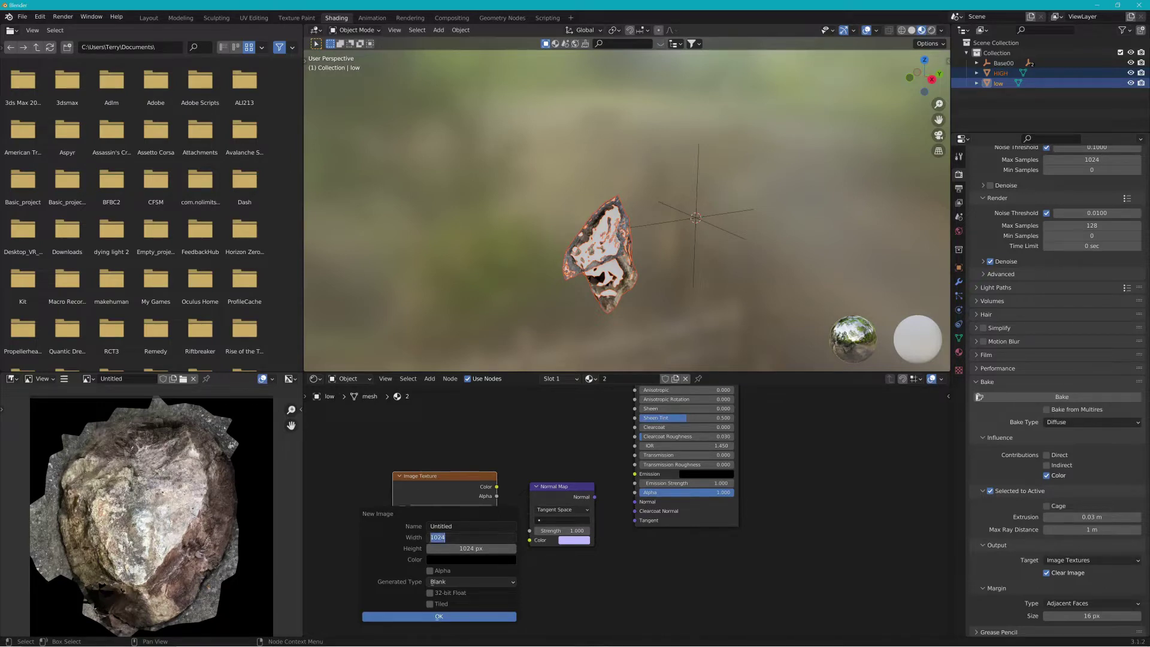
text(2048)
key(Tab)
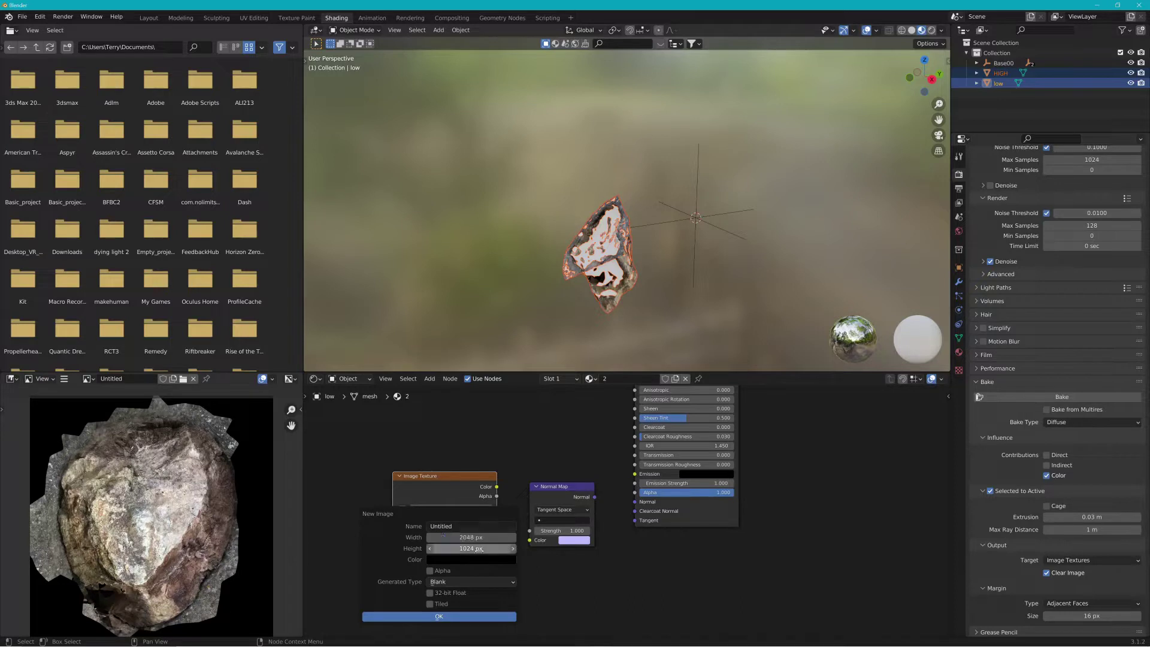
text(2048)
key(Return)
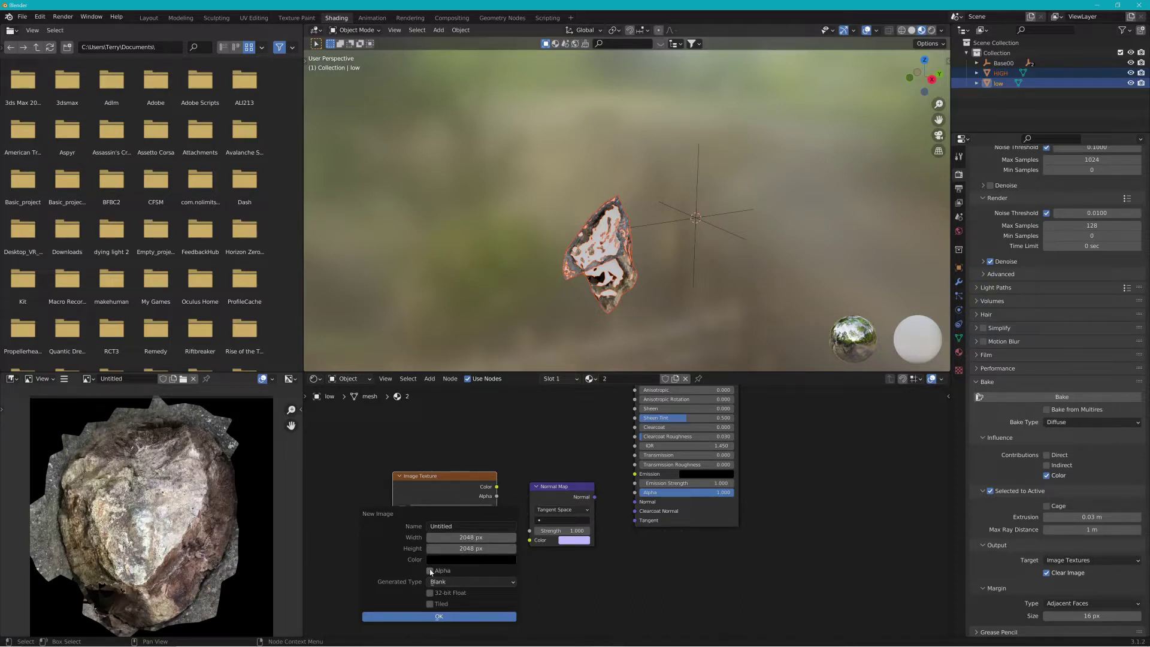
click(447, 618)
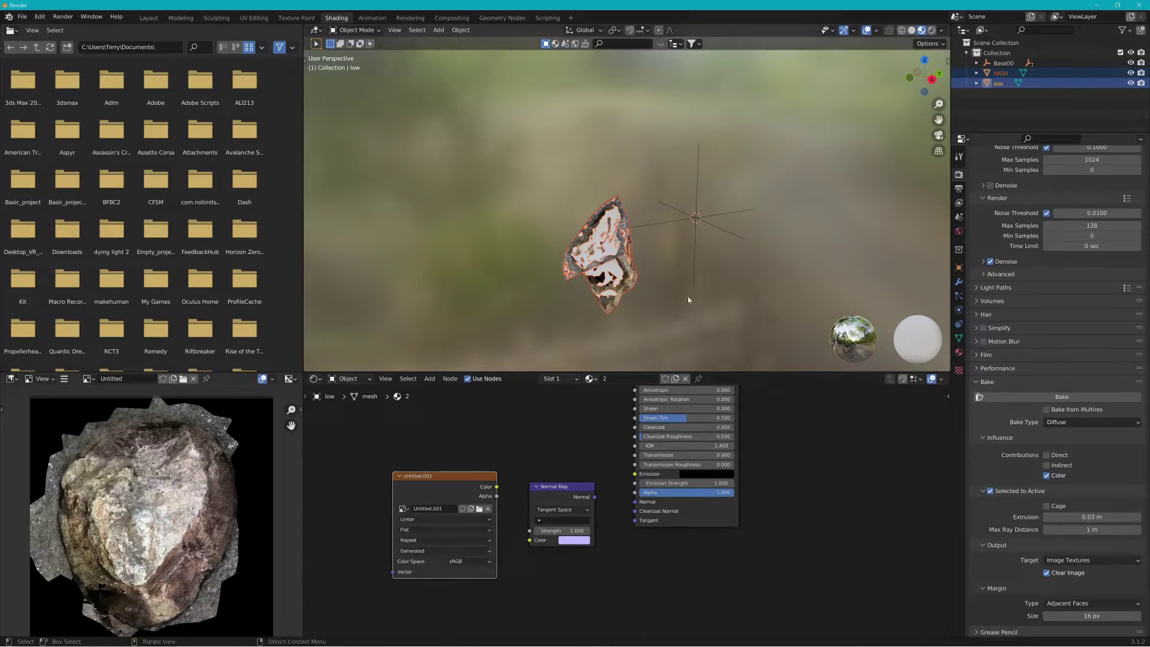
Set the bake type to Normal and the new image's color space to Linear.
click(1072, 421)
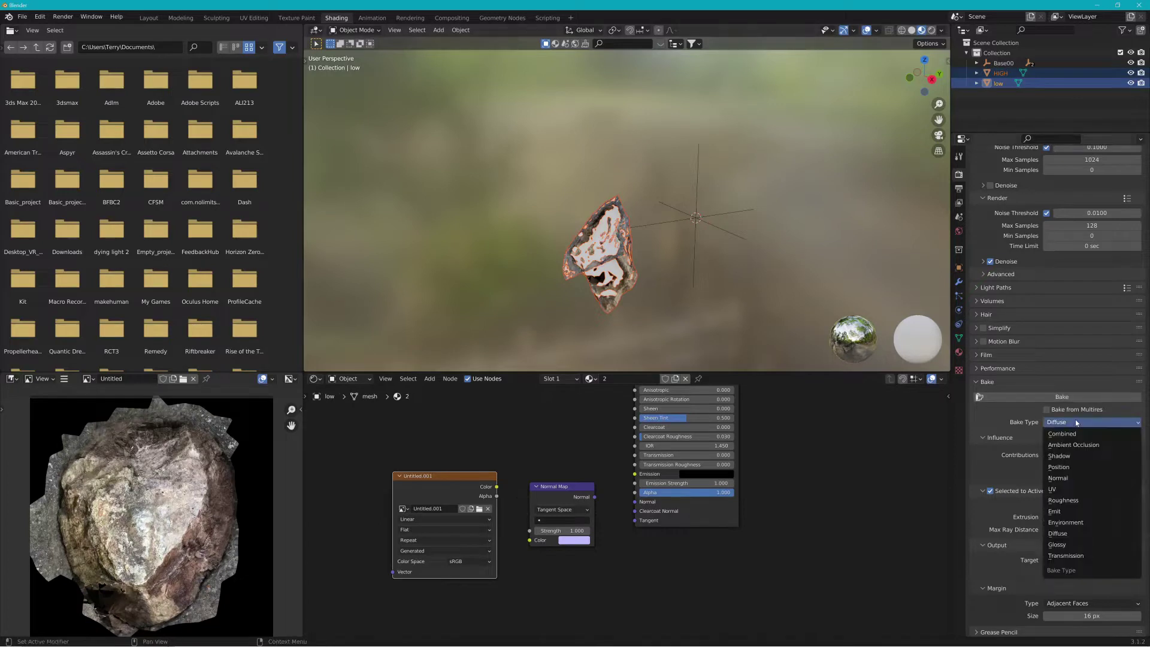
click(1064, 476)
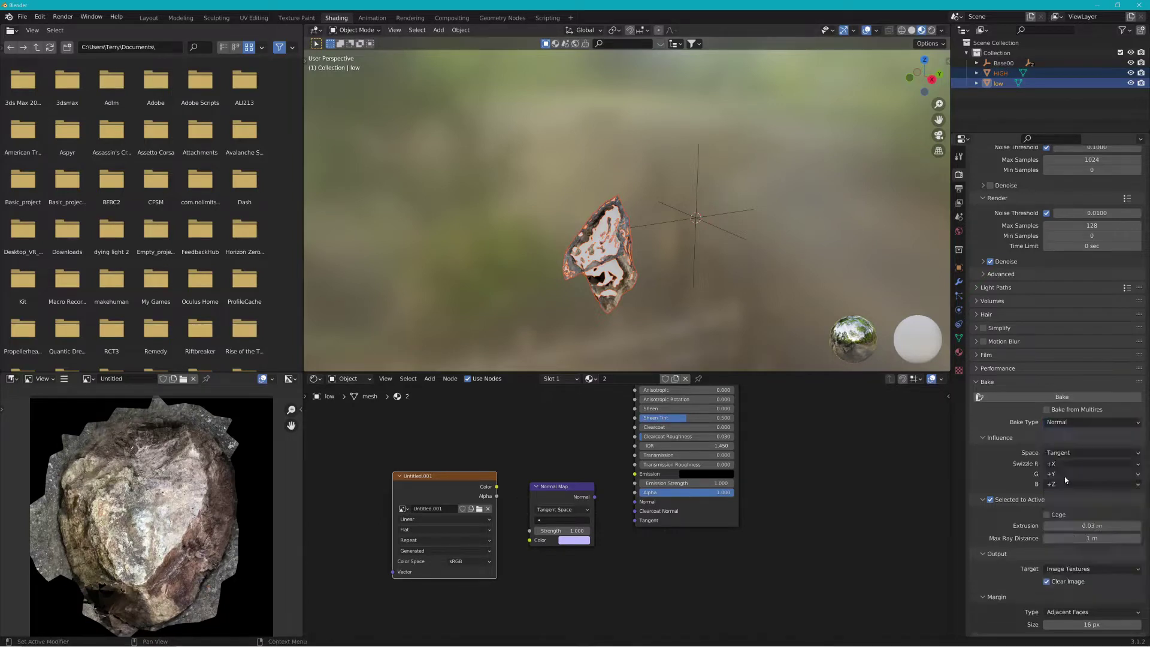
click(454, 562)
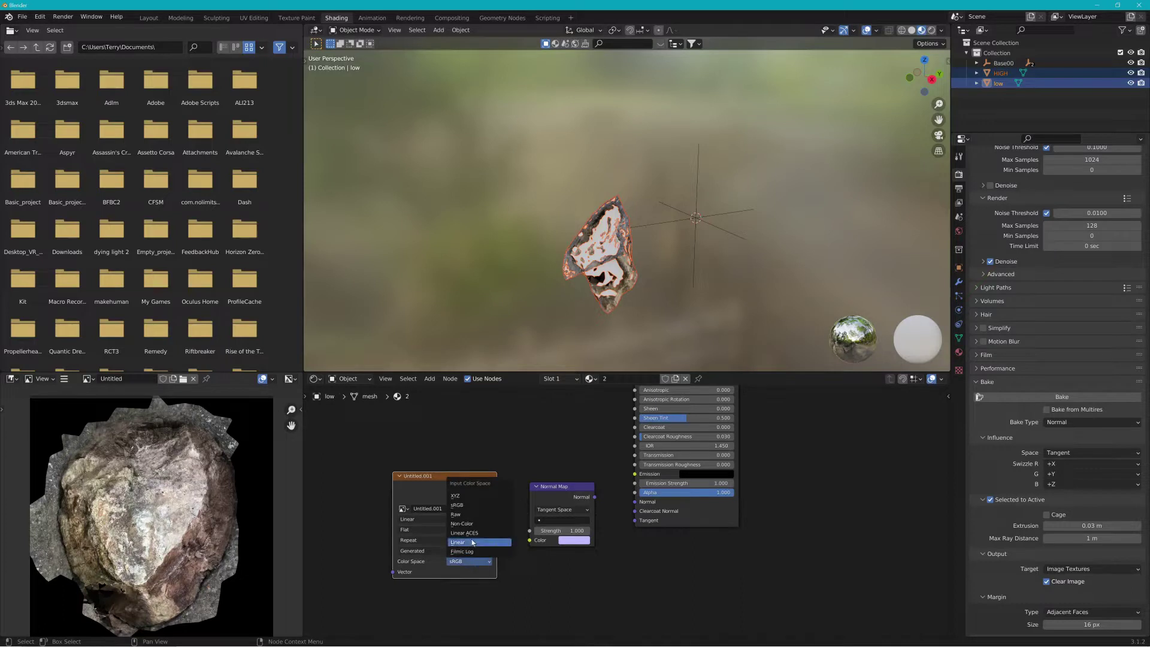
click(473, 543)
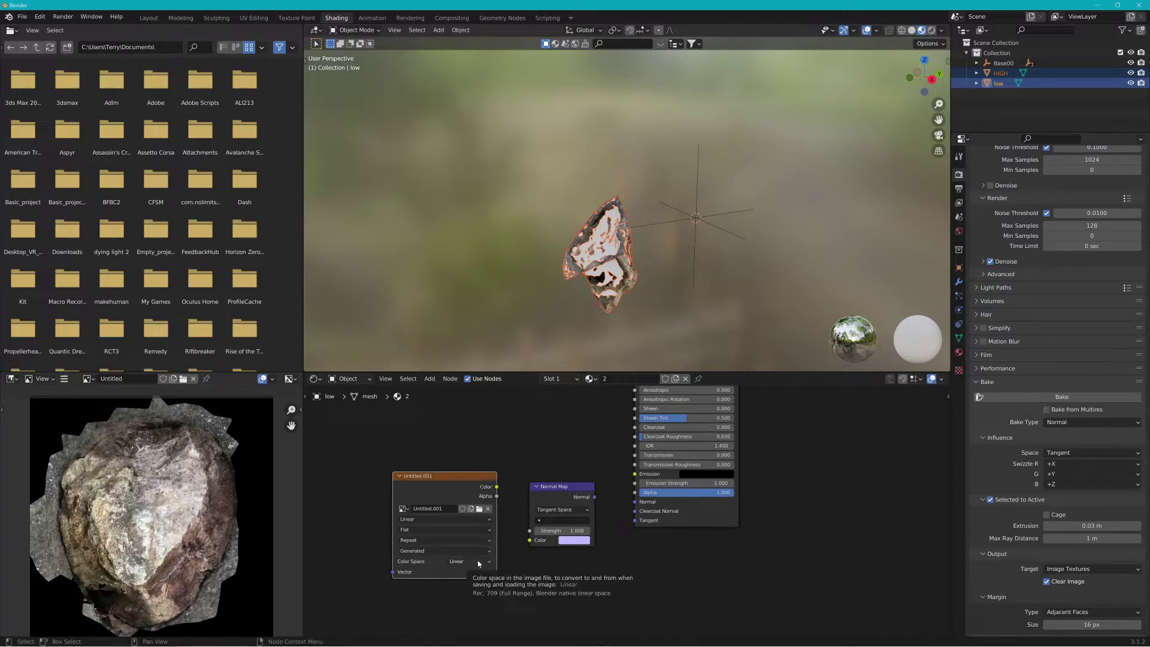
click(1069, 422)
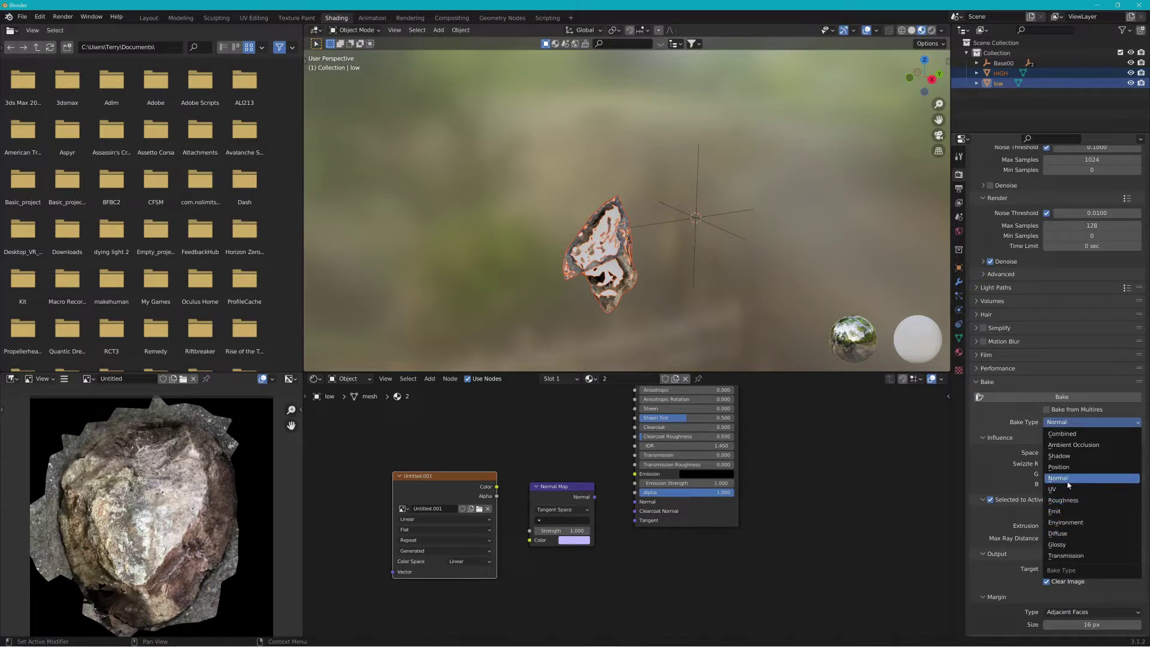
click(1089, 478)
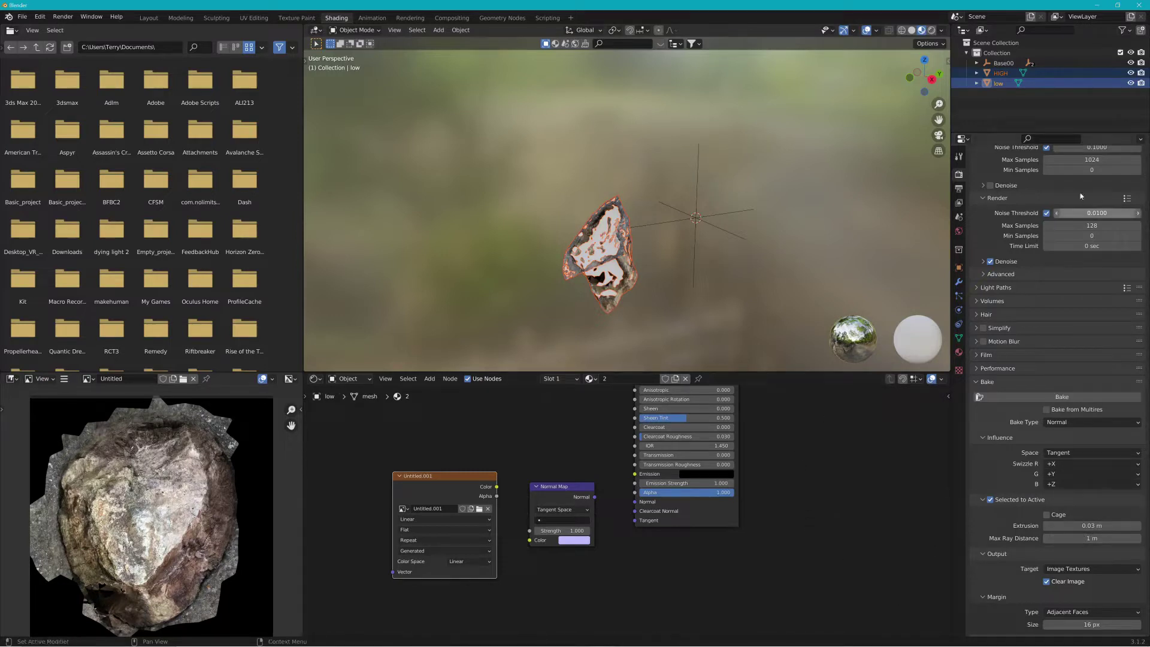
Bake the normal map with the existing extrusion and inspect the baked image up close.
click(1070, 397)
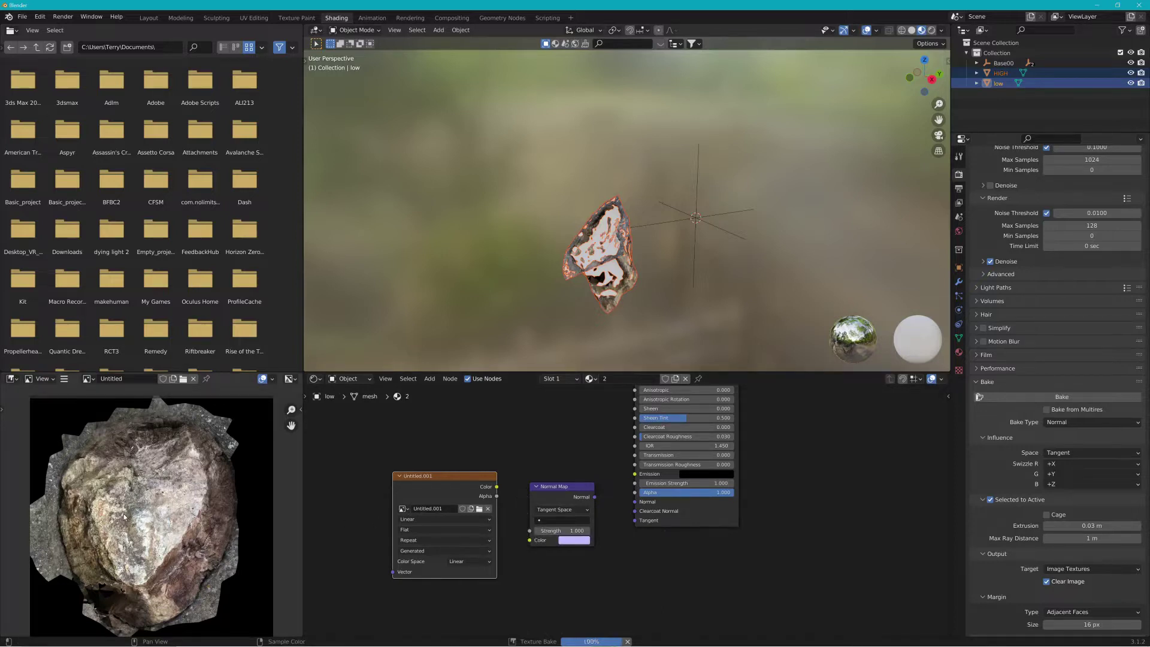
key(Home)
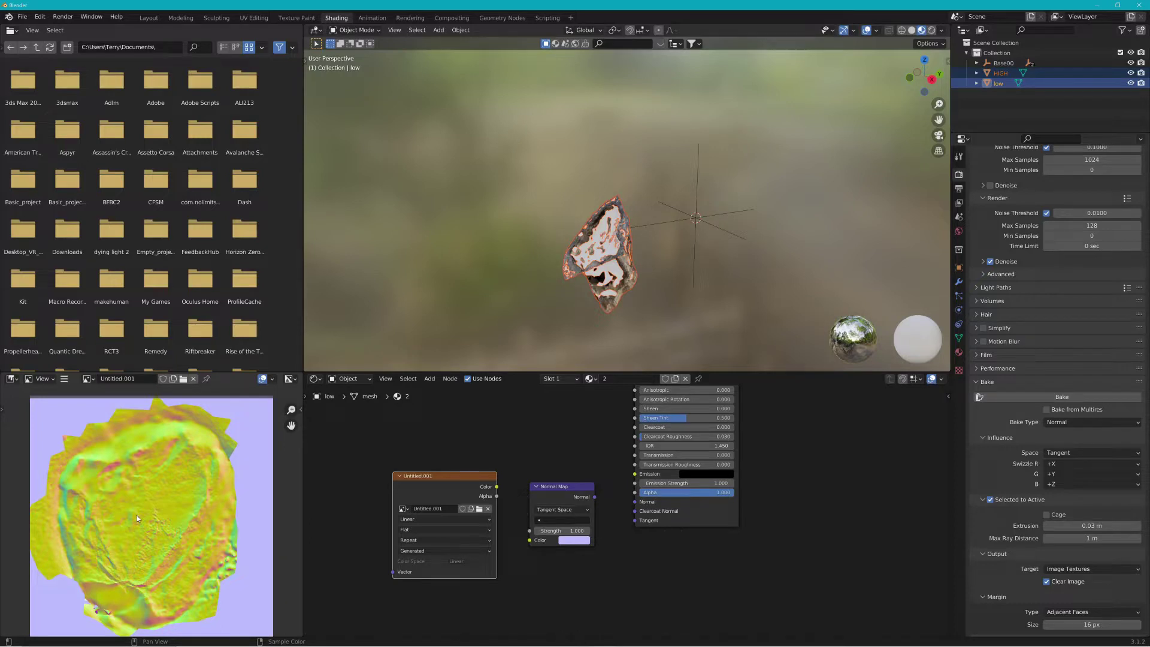
scroll(137, 516, up, 1)
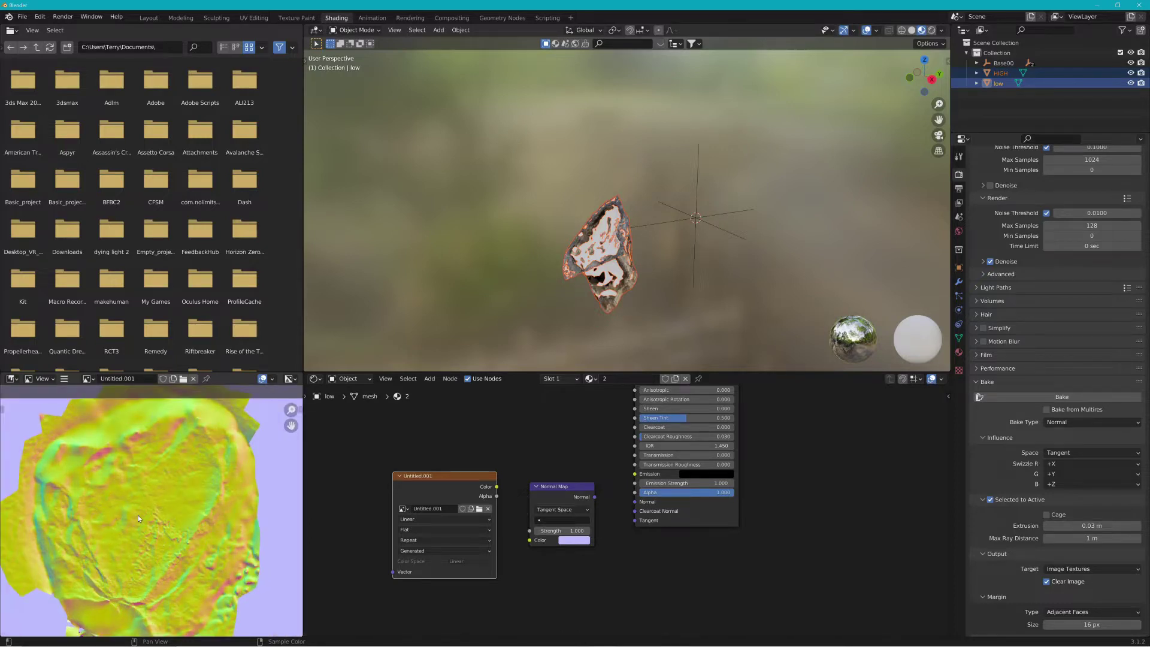
scroll(138, 519, down, 1)
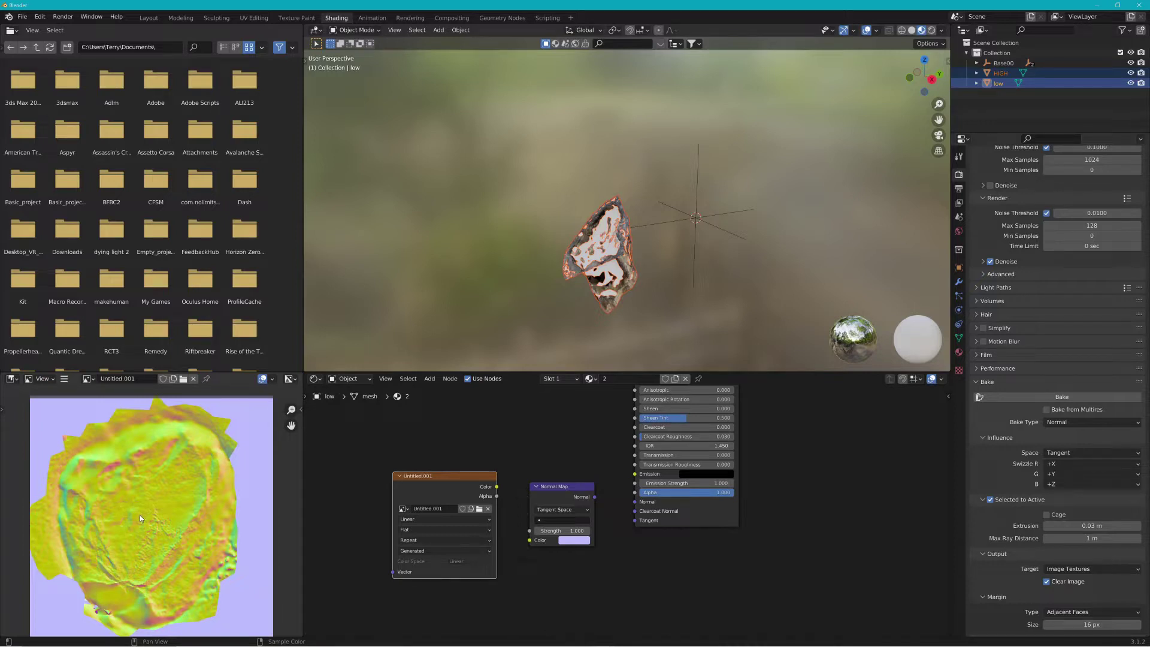
Set the bake extrusion to 0.1 m and rebake the normal map.
click(1108, 527)
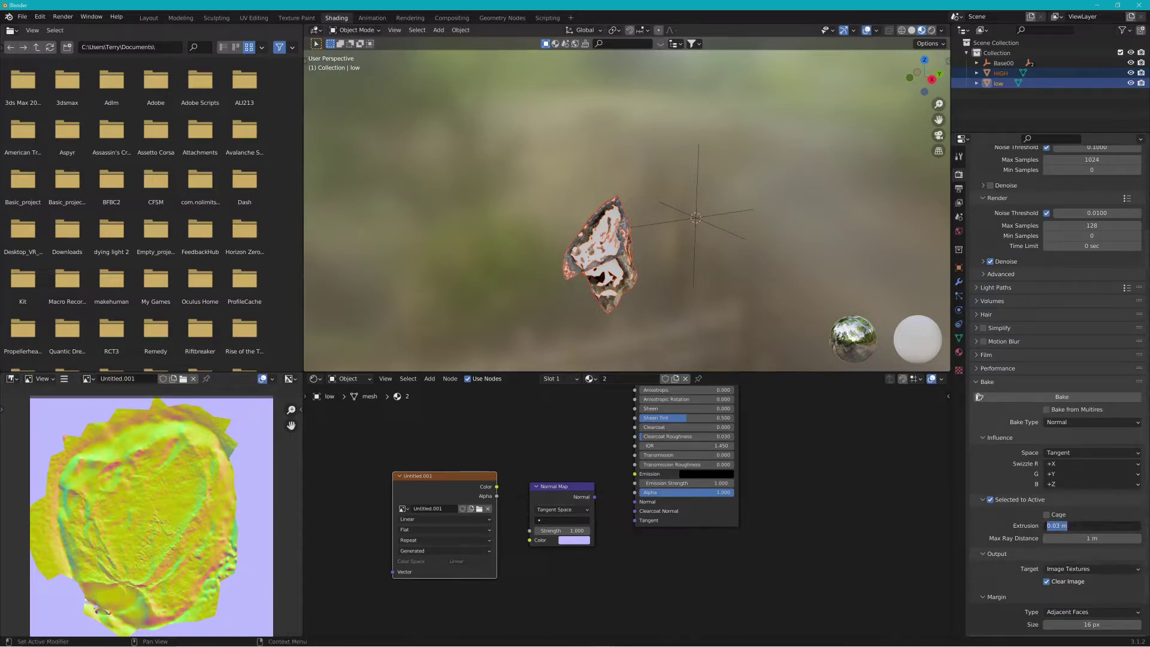
text(0.1)
key(Return)
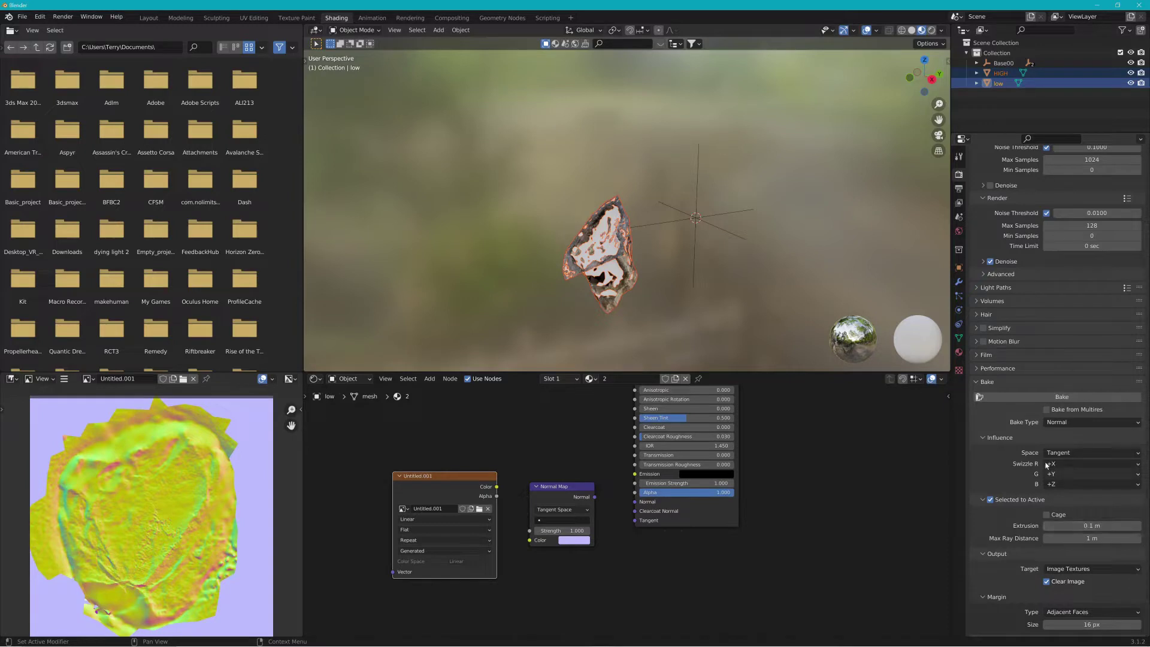
click(1067, 396)
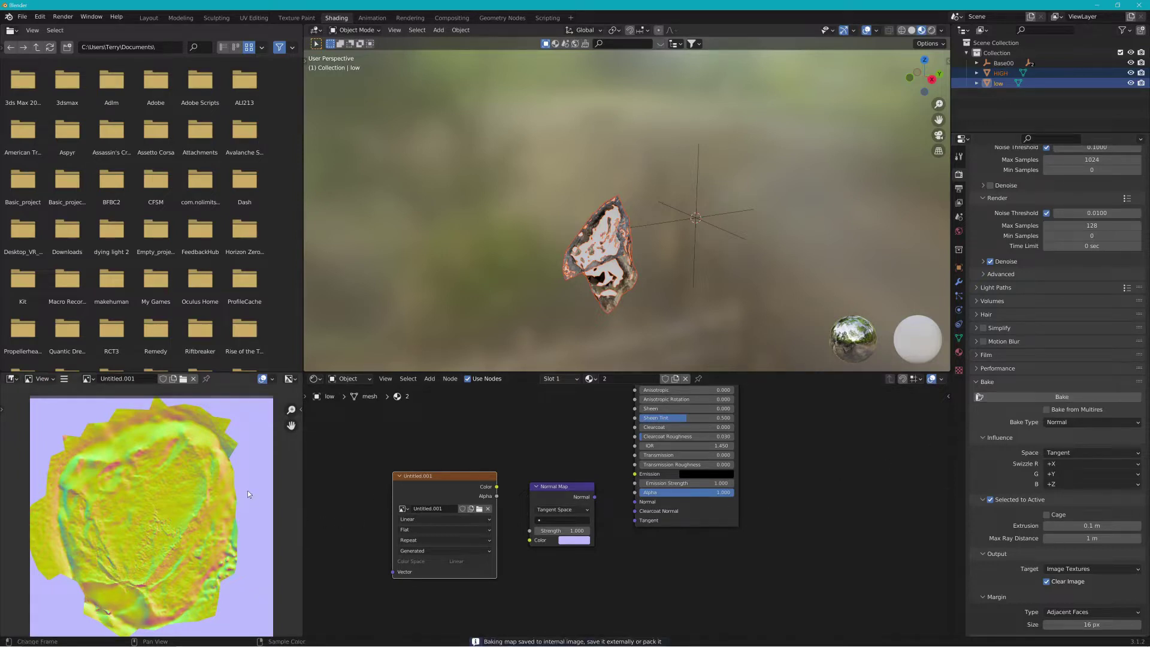
scroll(247, 489, down, 1)
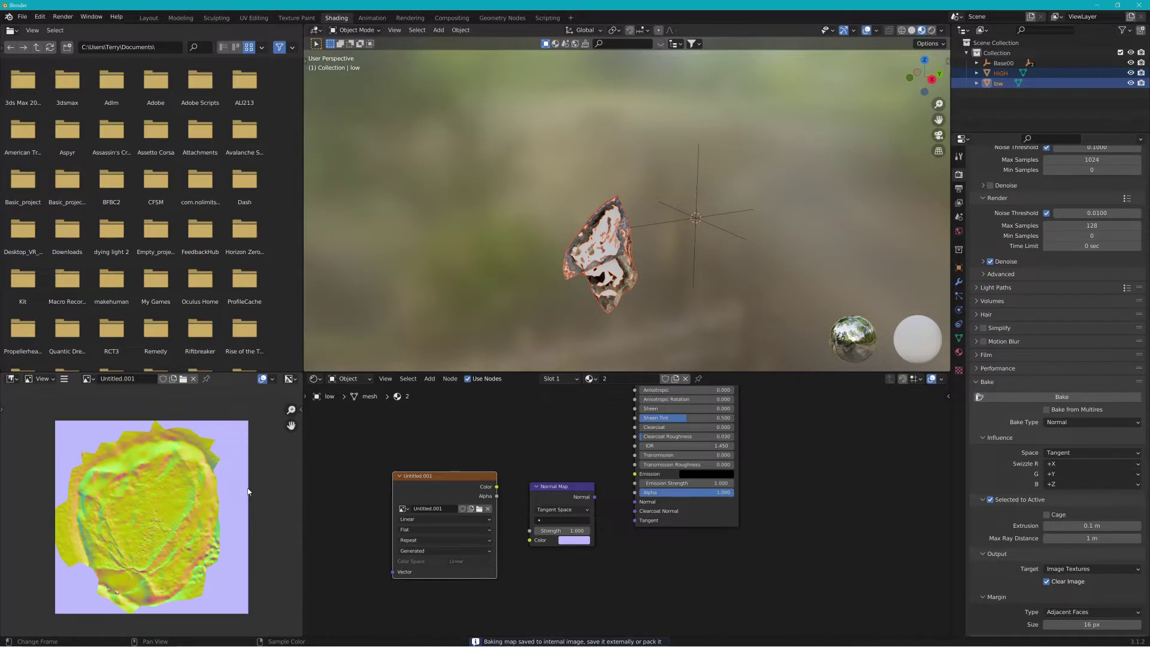
Save the baked normal map as NORMALS in the Nice Rock 2 folder and set its color space back to Linear.
click(64, 379)
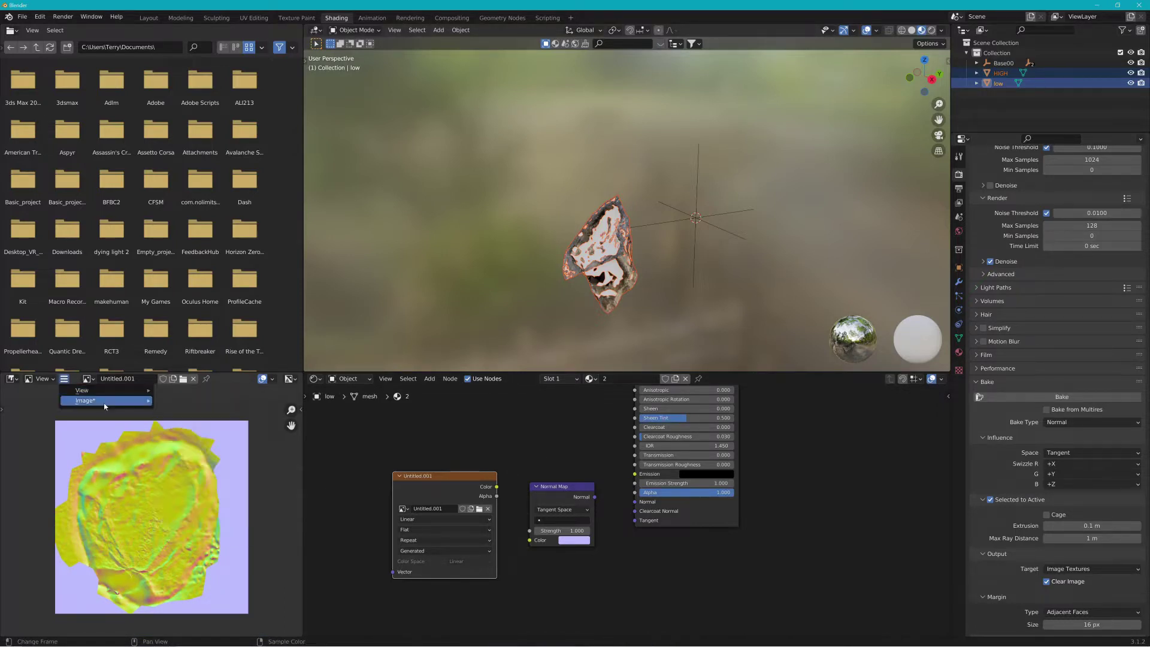
mouse_move(104, 406)
click(199, 480)
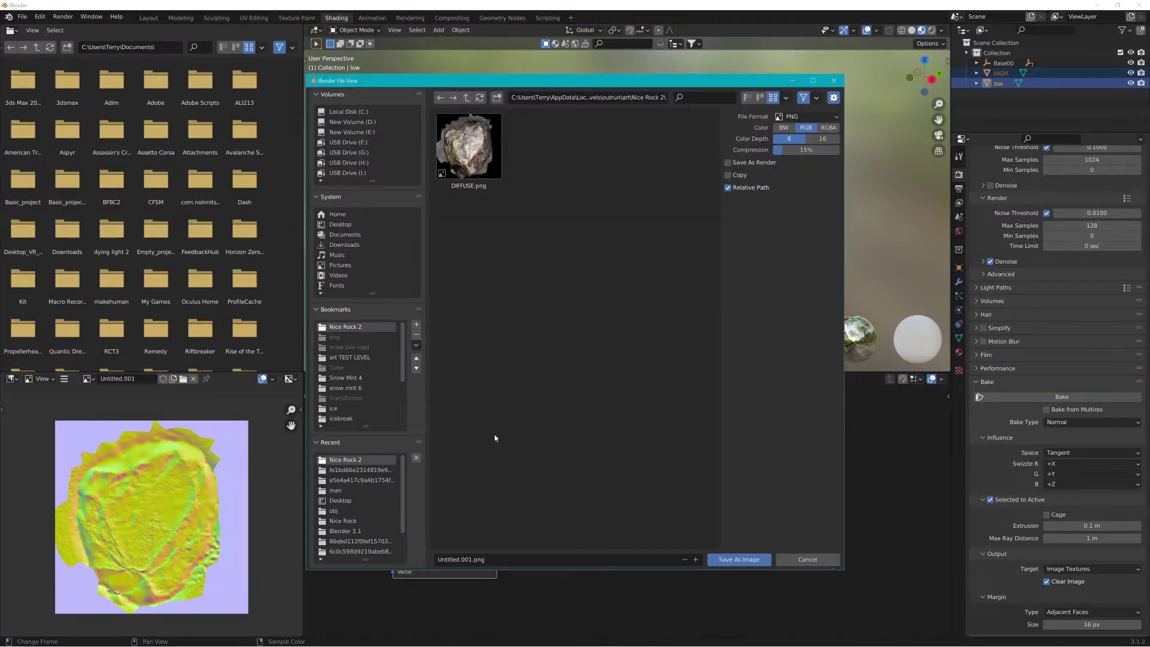
click(499, 558)
text(NORMALS)
click(740, 560)
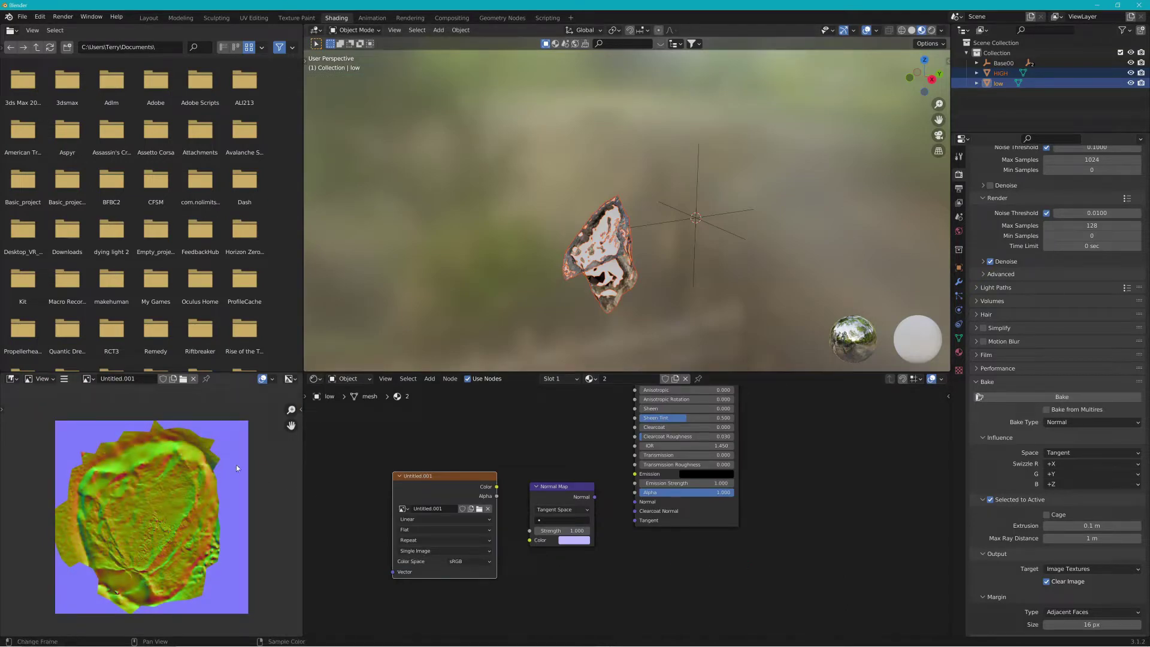
click(474, 561)
click(480, 546)
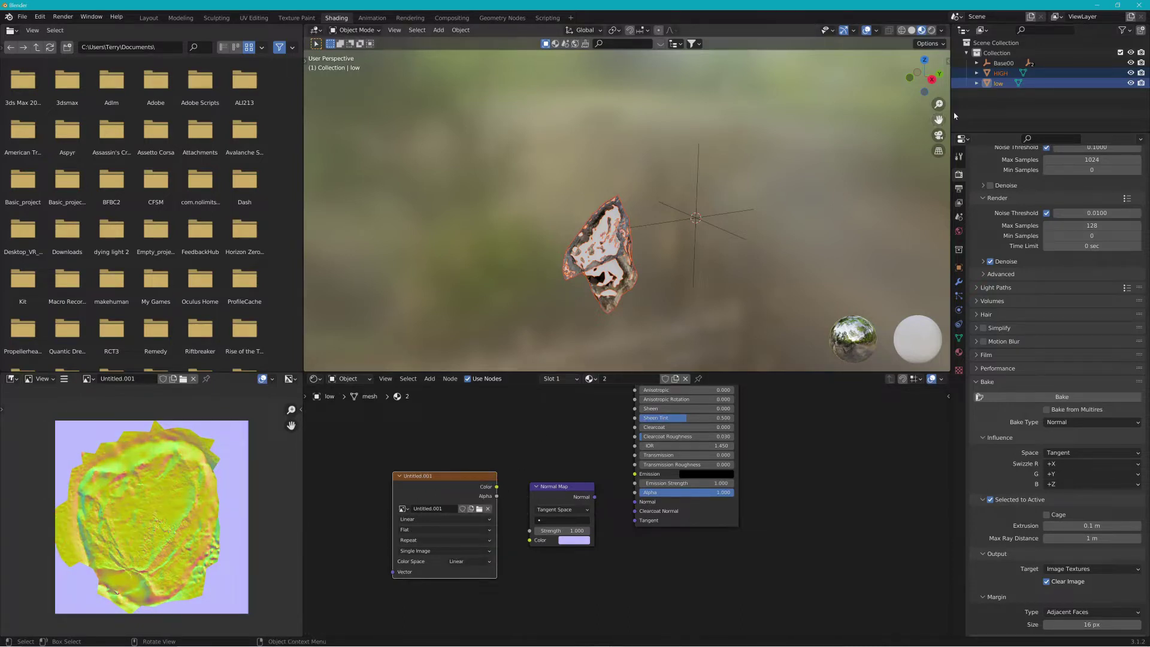
Hide the HIGH mesh and view the low mesh's surface up close.
click(1130, 73)
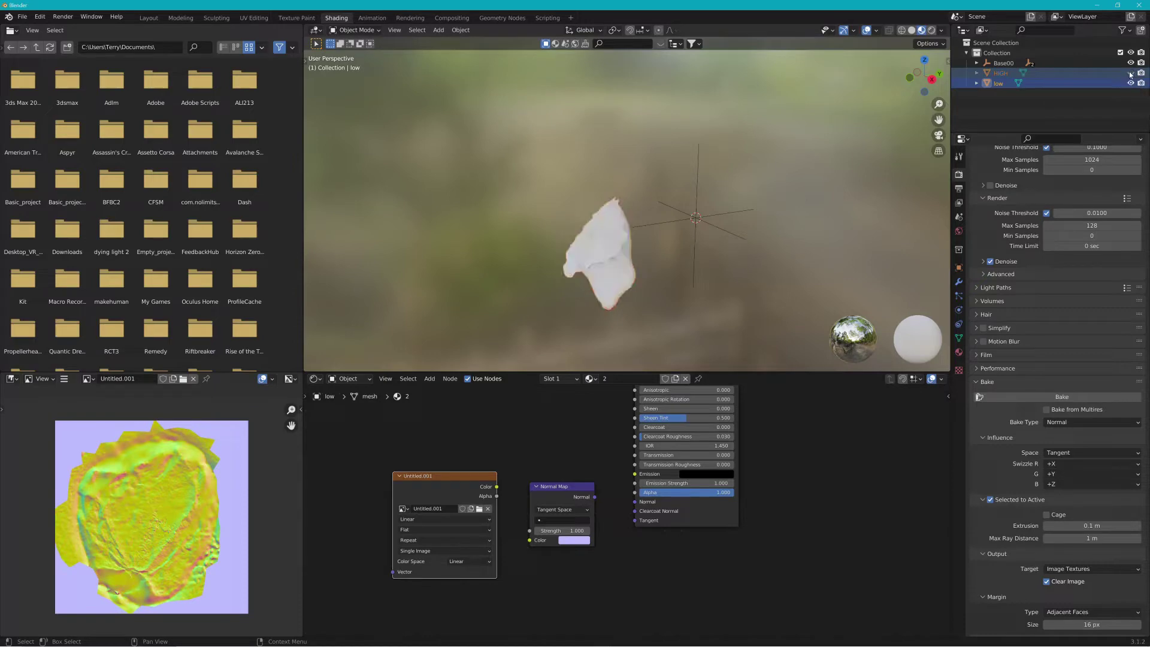
scroll(734, 231, up, 3)
middle_drag(673, 295, 520, 110)
scroll(601, 246, up, 3)
mouse_move(601, 246)
middle_down()
mouse_move(637, 233)
mouse_move(609, 239)
middle_up()
Connect the normal image's Color through the Normal Map node to the Principled BSDF's Normal input and inspect the rock's surface.
drag(497, 486, 530, 543)
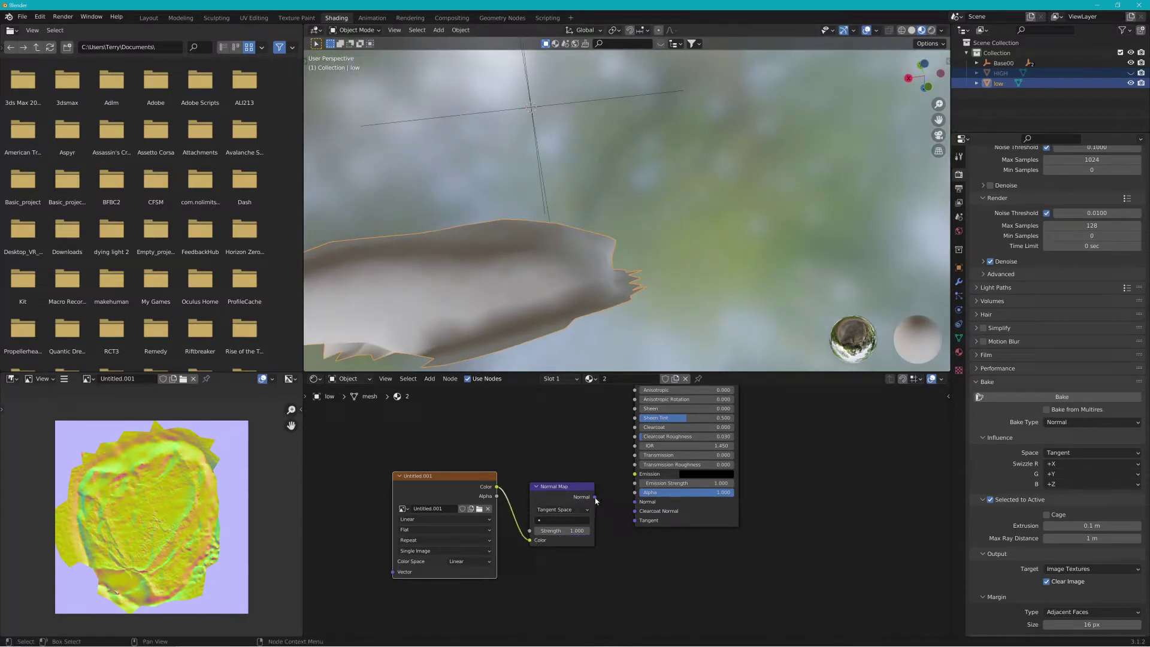
drag(595, 497, 634, 503)
mouse_move(455, 317)
middle_down()
mouse_move(526, 304)
mouse_move(638, 254)
mouse_move(630, 240)
middle_up()
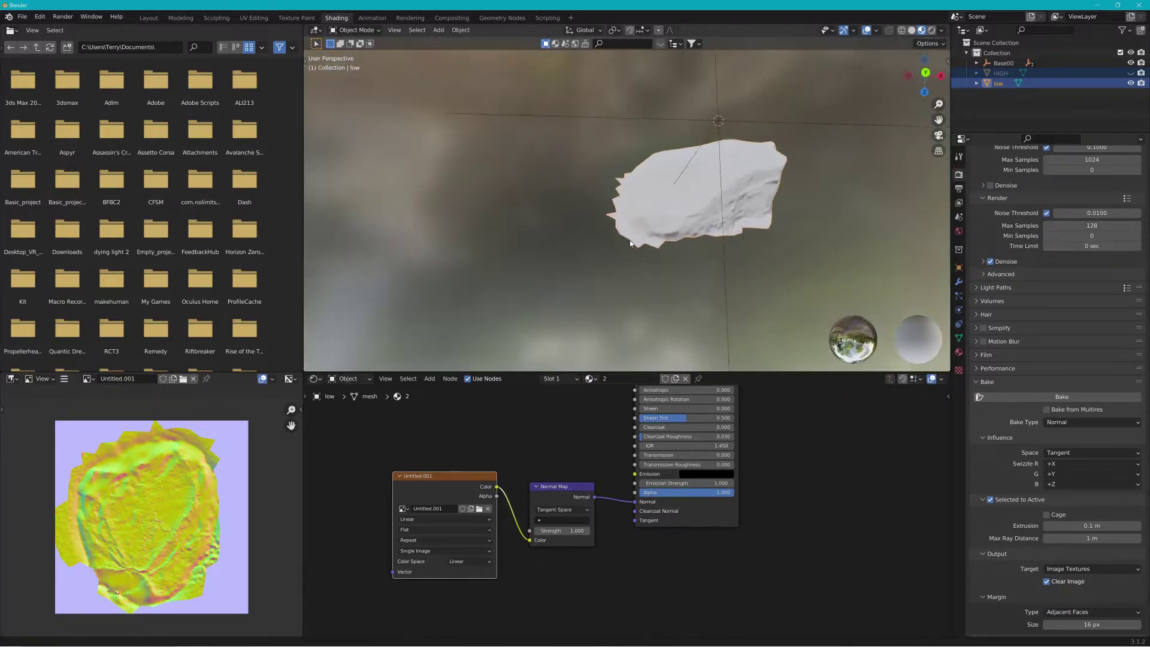
scroll(631, 240, up, 4)
middle_drag(695, 258, 641, 308)
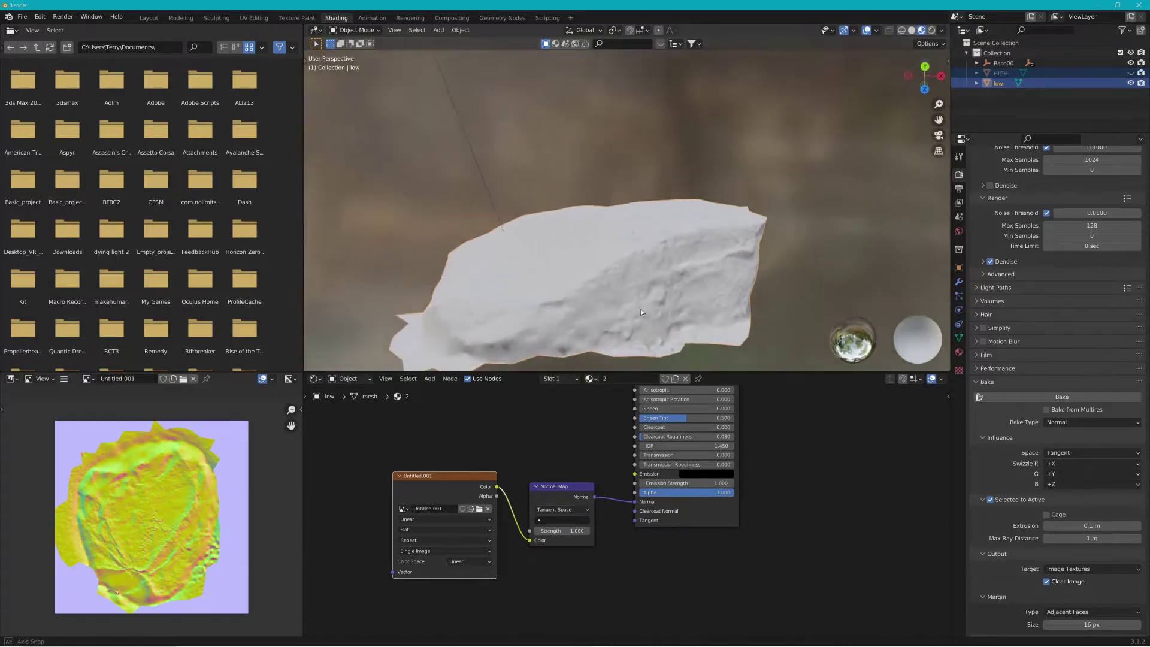
Test a higher Normal Map strength of about 7.4 on the rock and reduce it to 0.6.
click(563, 531)
text(10)
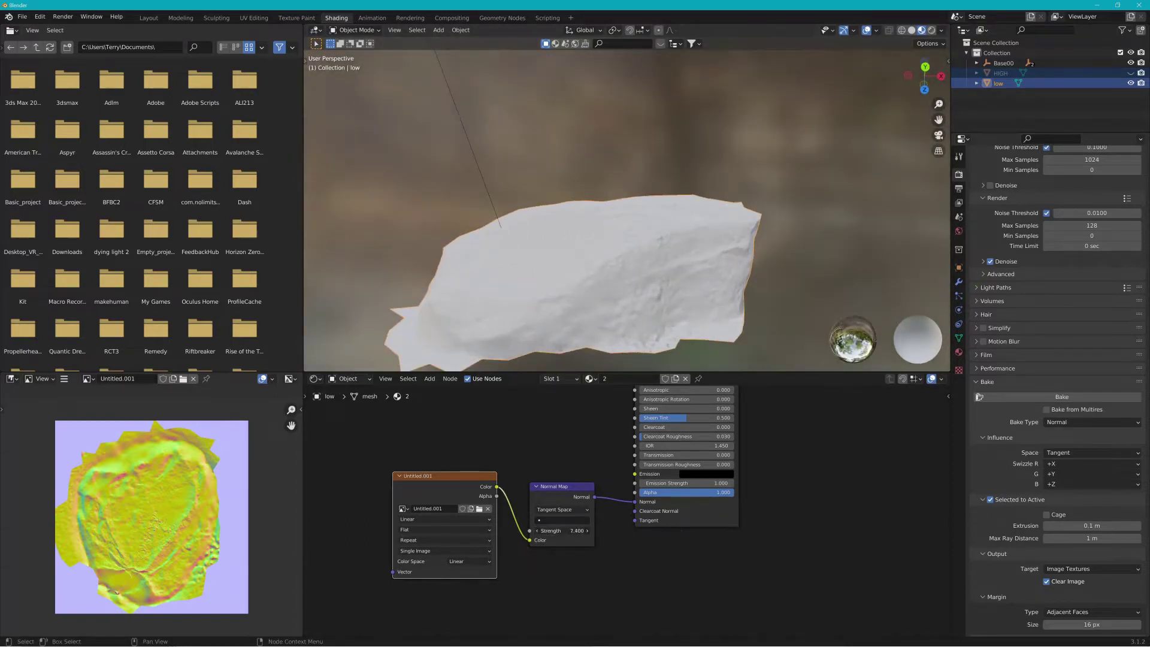
key(Return)
drag(563, 530, 540, 531)
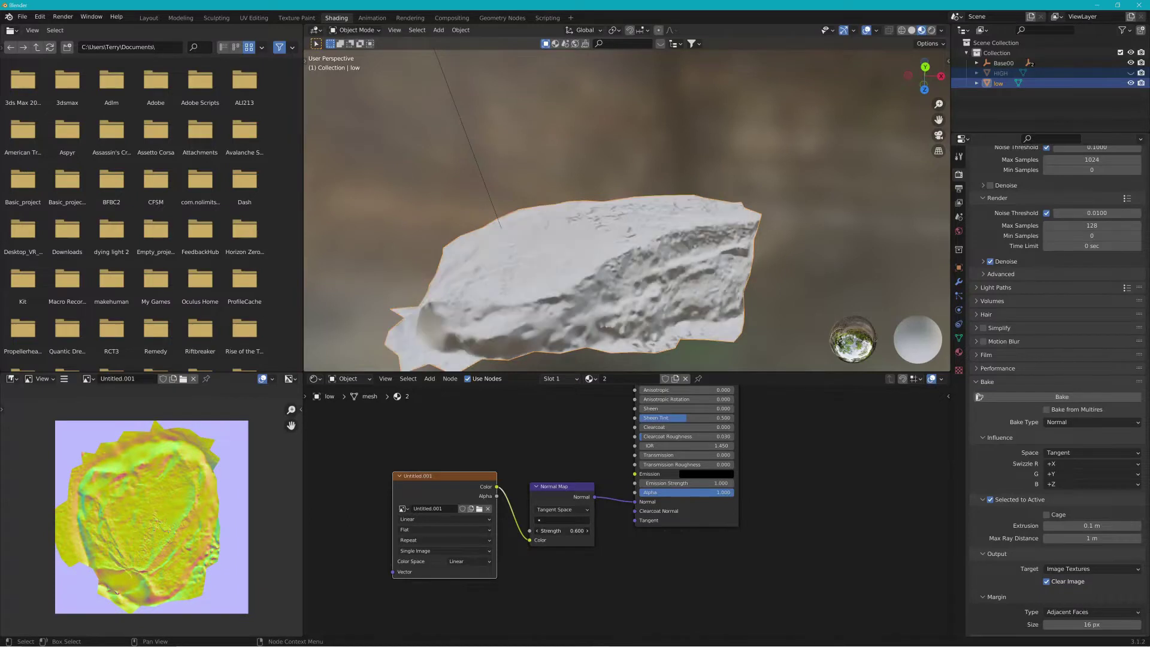
Connect the baked diffuse image's Color to the Principled BSDF's Base Color and test a higher Normal Map strength on the textured rock.
middle_drag(564, 437, 534, 573)
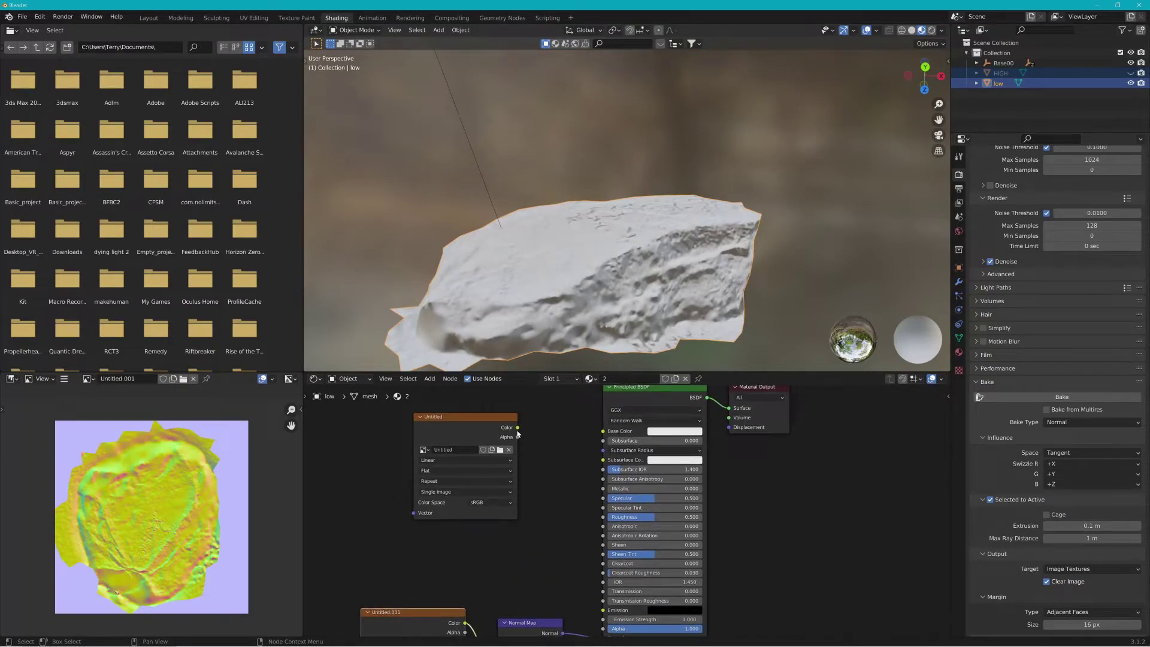
drag(518, 428, 599, 435)
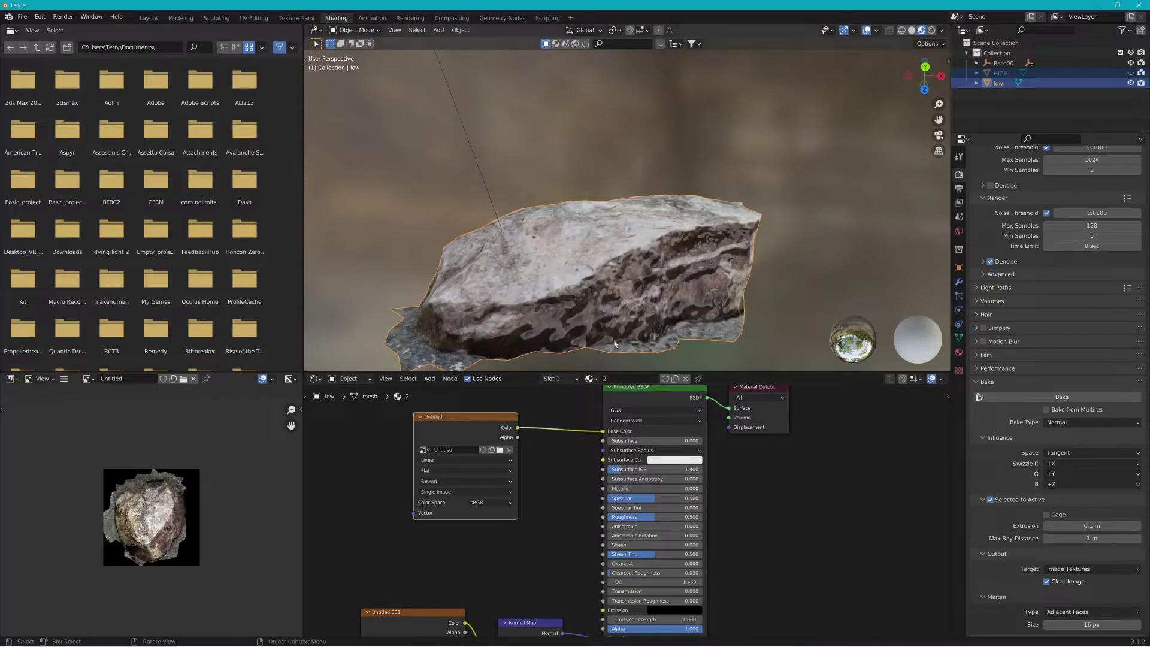
scroll(573, 525, down, 1)
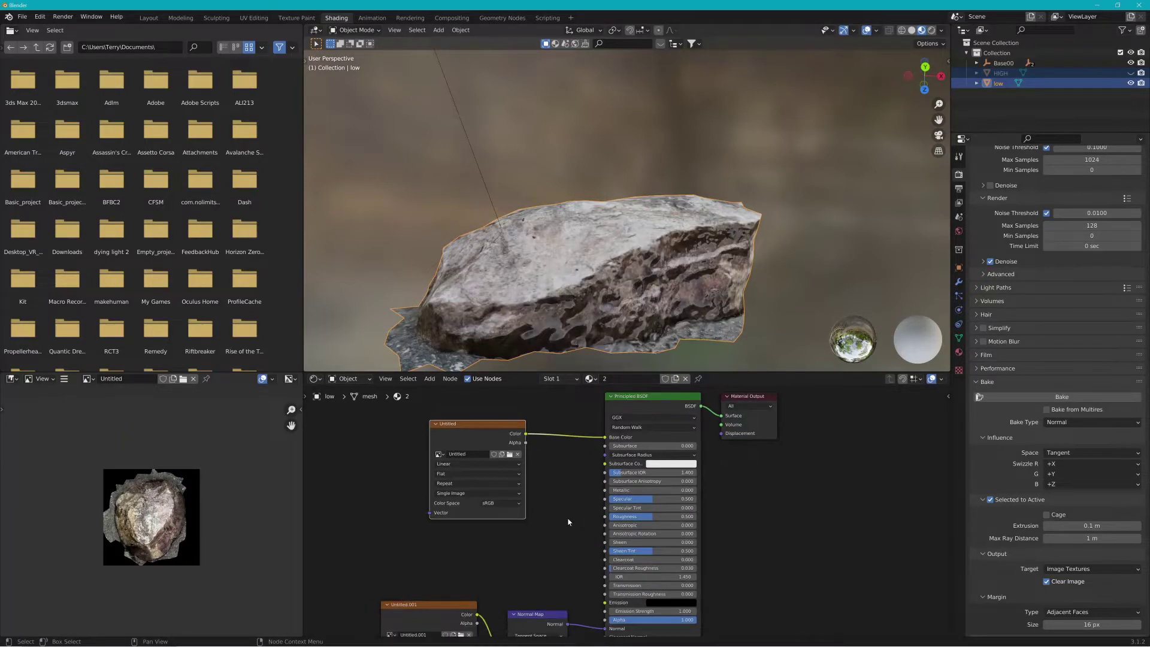
middle_drag(572, 524, 557, 474)
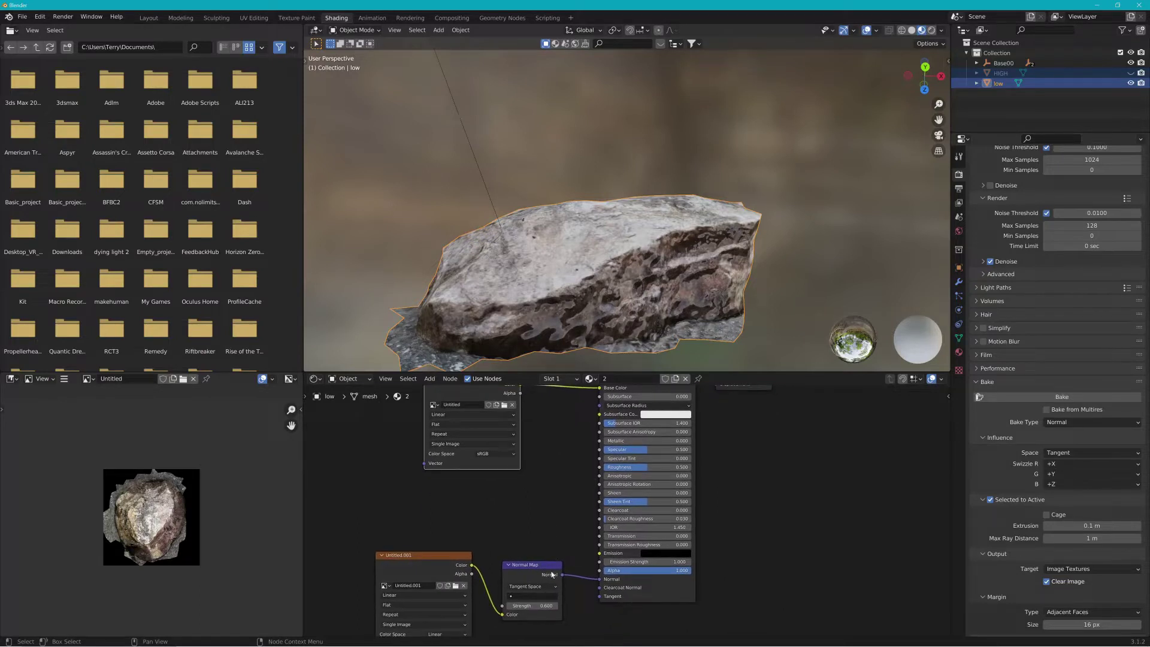
mouse_move(530, 606)
mouse_down()
mouse_move(575, 606)
mouse_move(534, 605)
mouse_up()
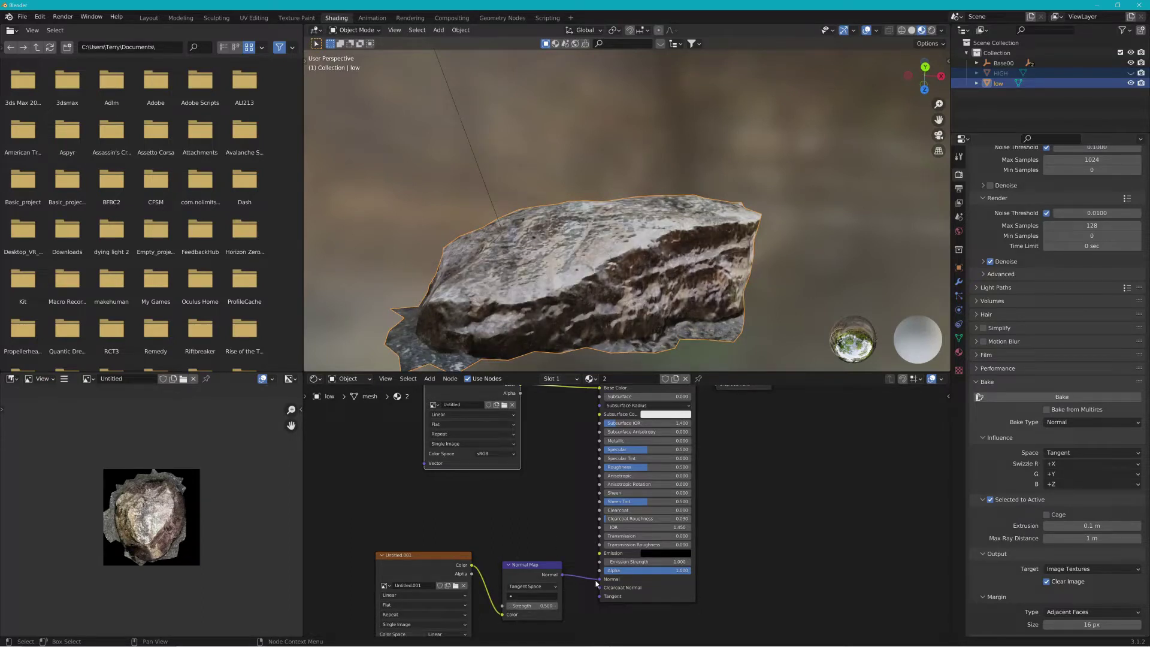
Disconnect the normal map and the diffuse image from the Principled BSDF, and open the low object's mesh data properties.
drag(599, 579, 559, 528)
middle_drag(542, 447, 553, 507)
drag(606, 444, 561, 519)
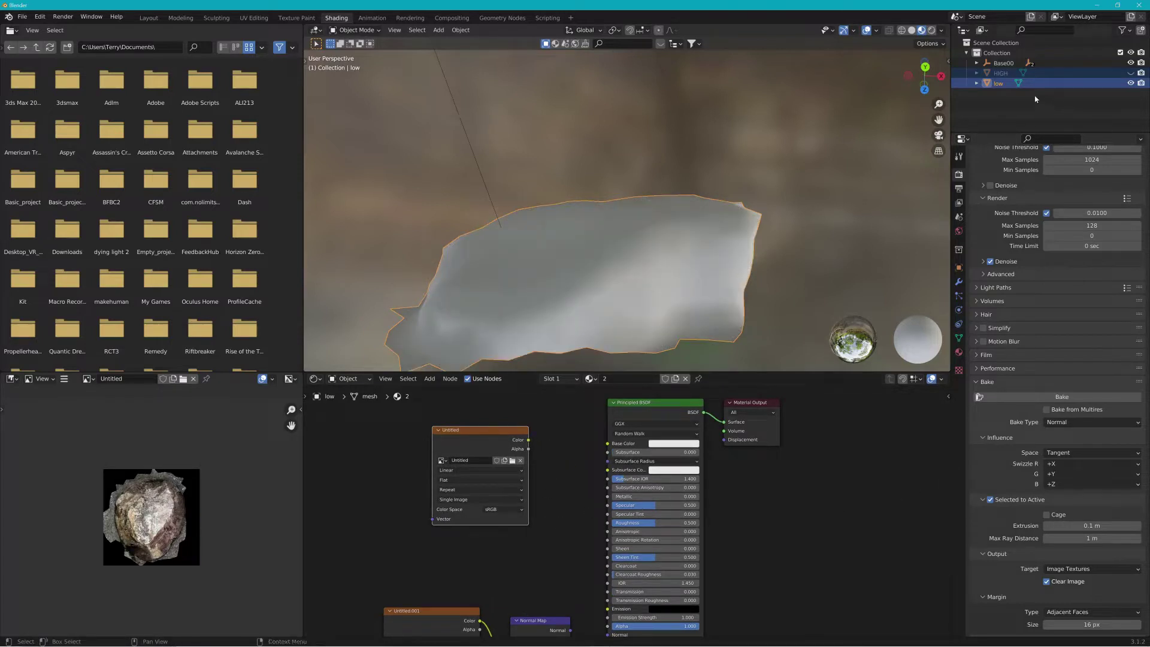
click(1017, 83)
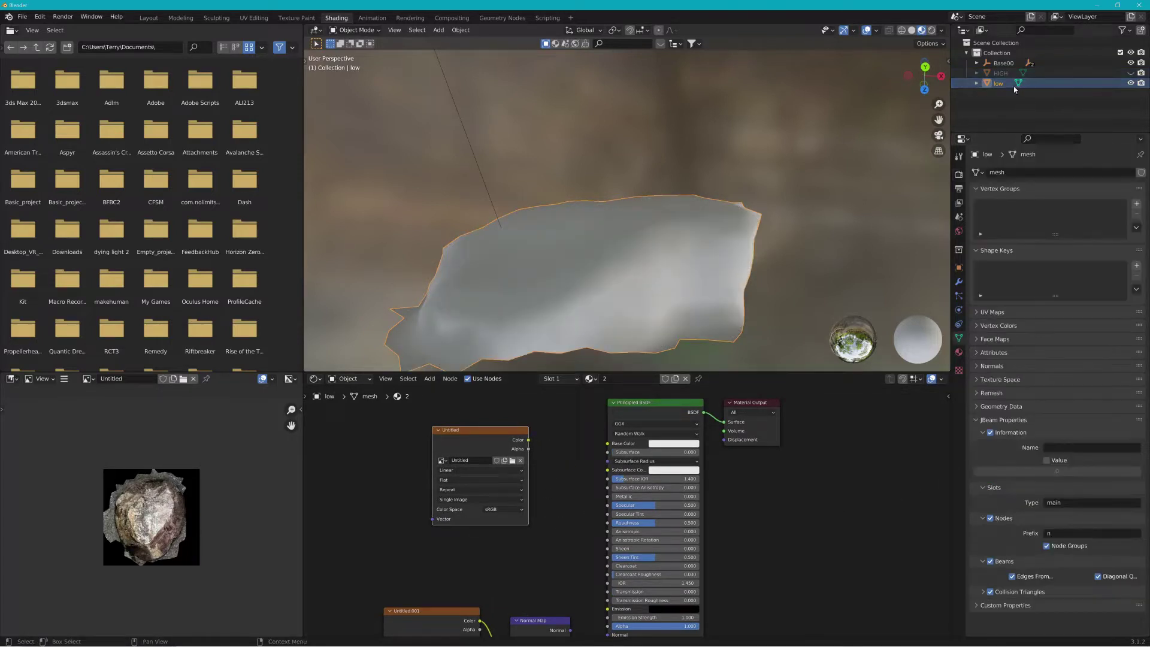
Rename the low mesh's material to nice_rock_2, copying the name from main.materials.json in Notepad++.
click(959, 352)
click(1010, 216)
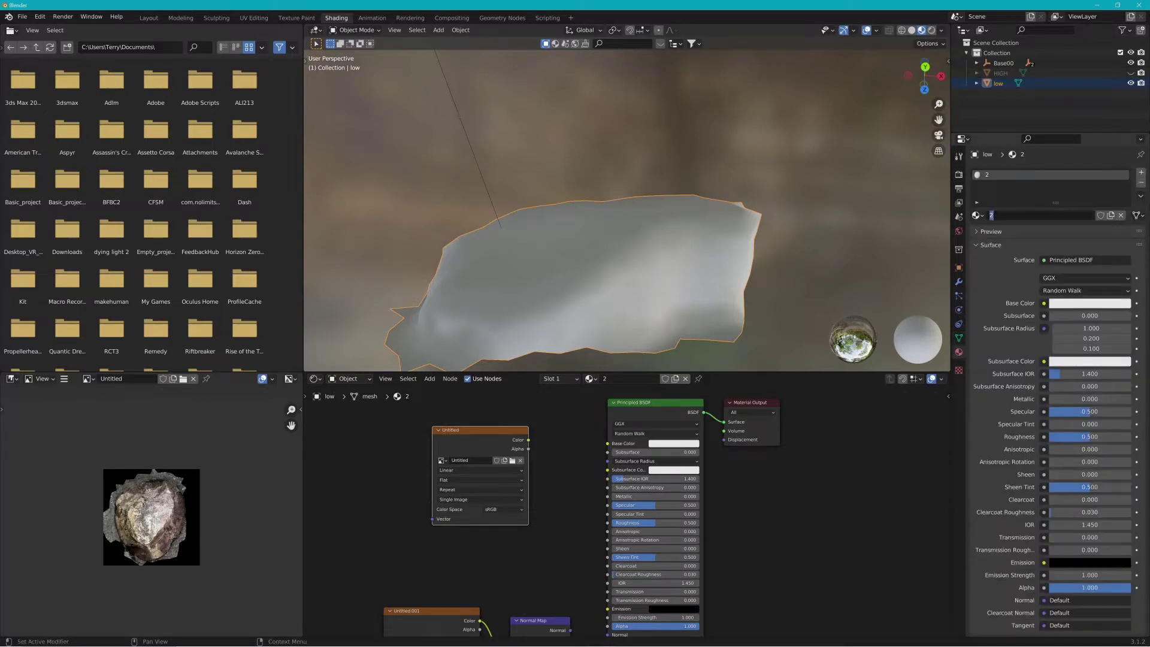
key(alt+Tab)
key(alt+Tab)
key(alt+Tab)
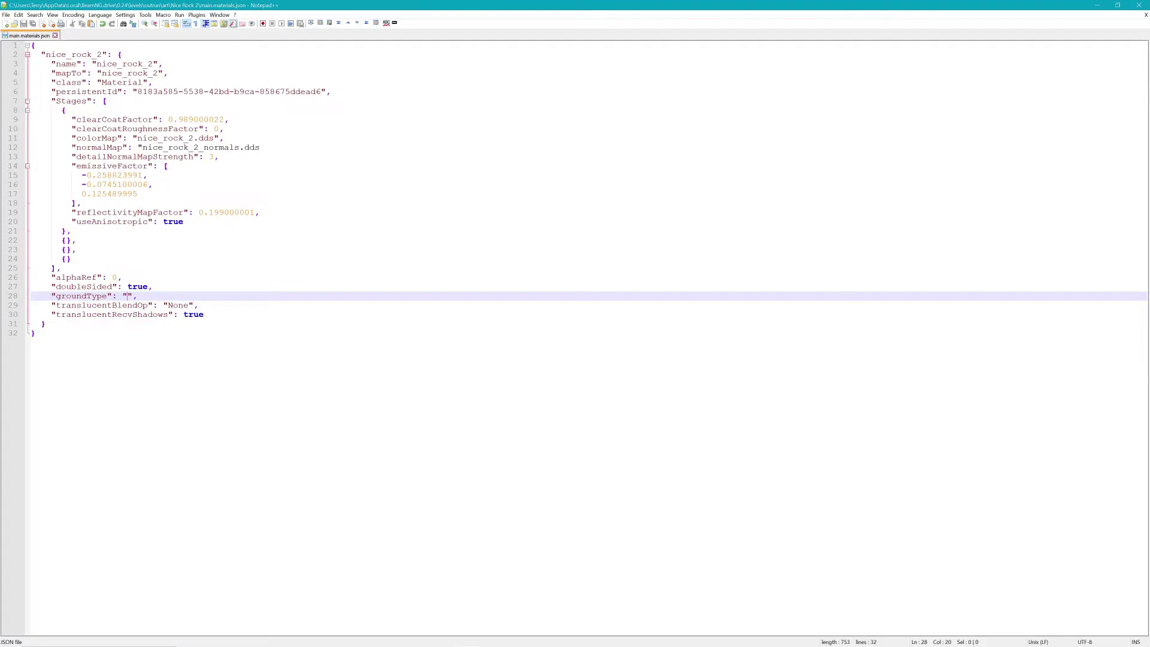
drag(142, 147, 156, 148)
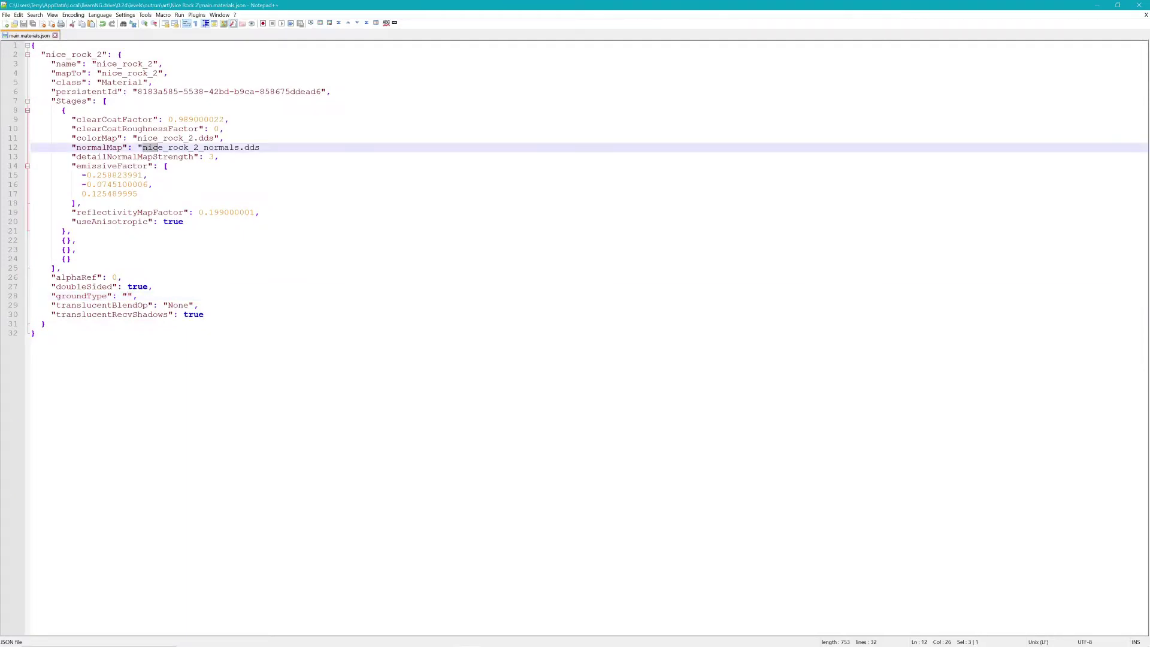
drag(46, 55, 102, 54)
key(ctrl+c)
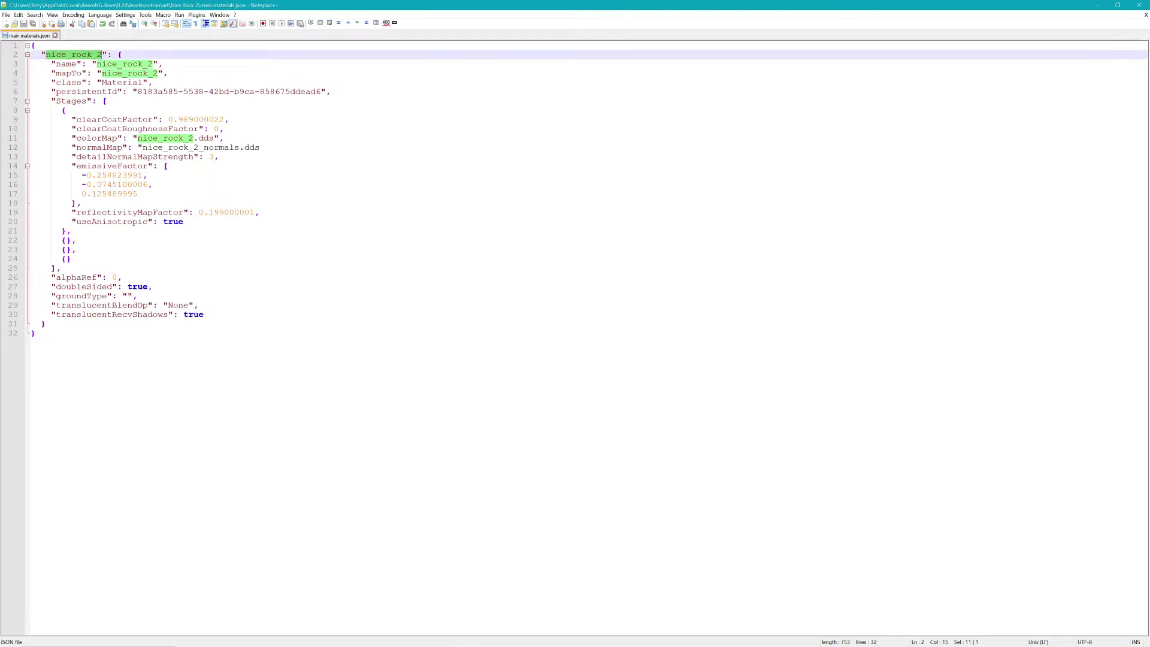
key(alt+Tab)
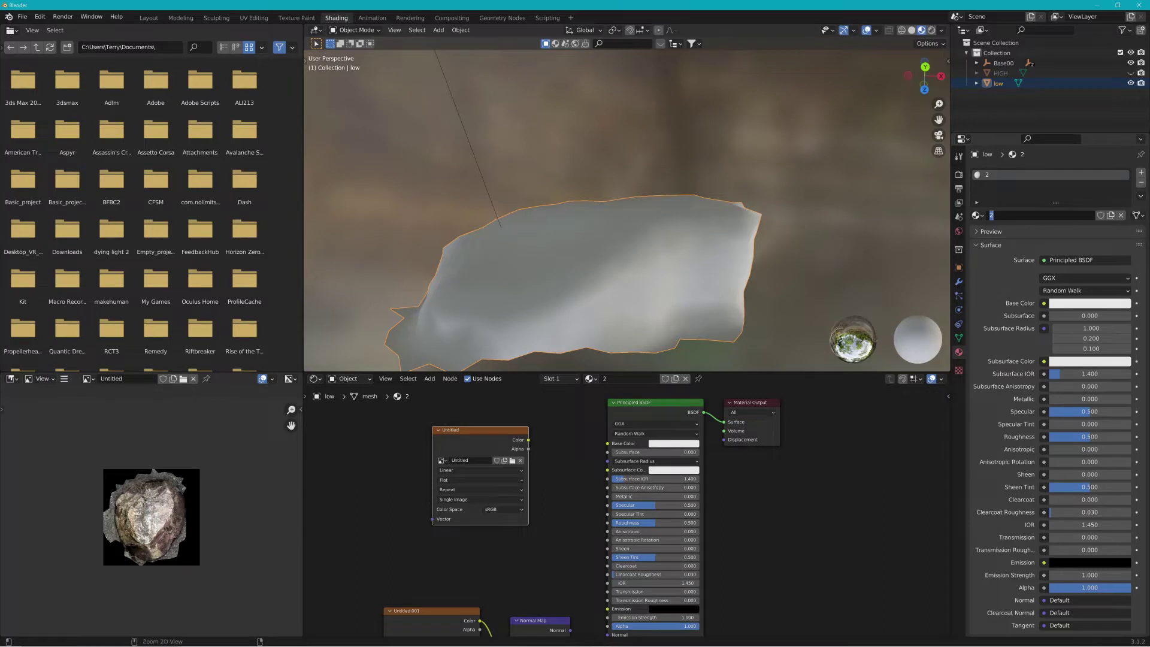
key(ctrl+v)
key(Return)
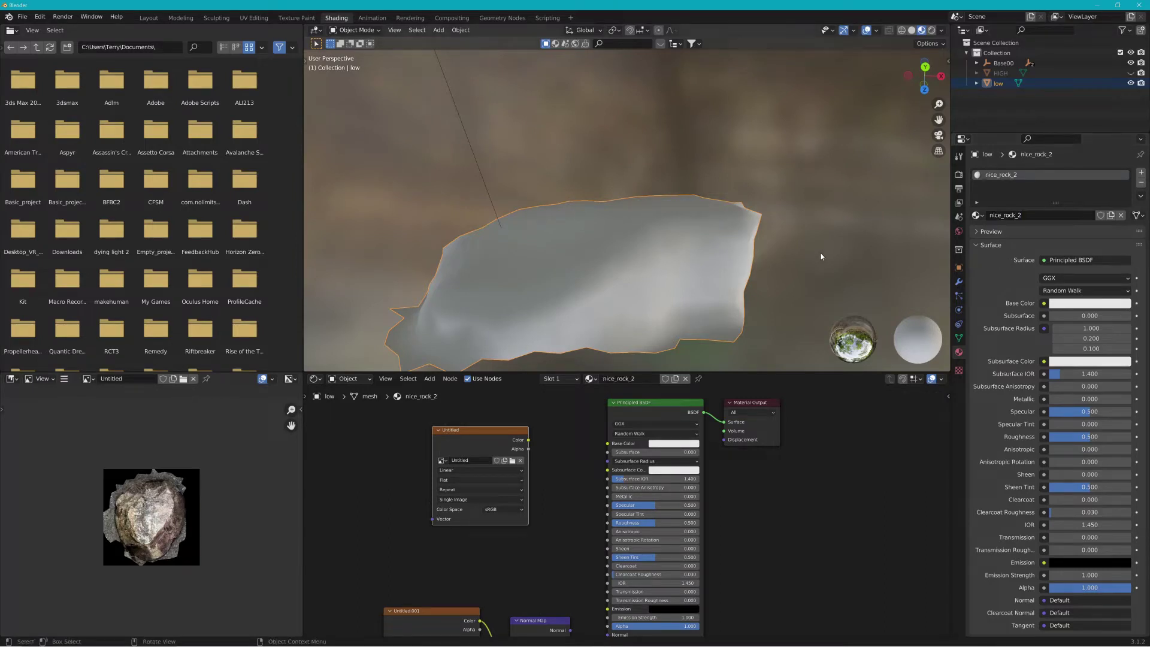
Switch to the Layout workspace and show the low rock mesh in Material Preview shading.
scroll(753, 232, down, 2)
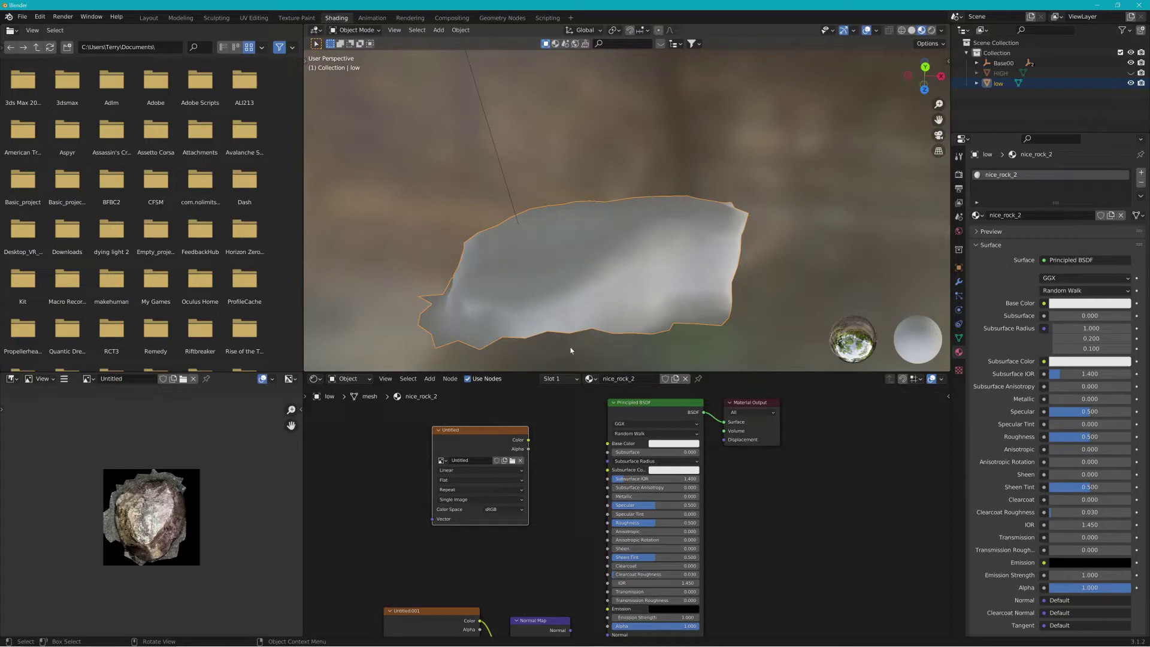
scroll(557, 470, down, 3)
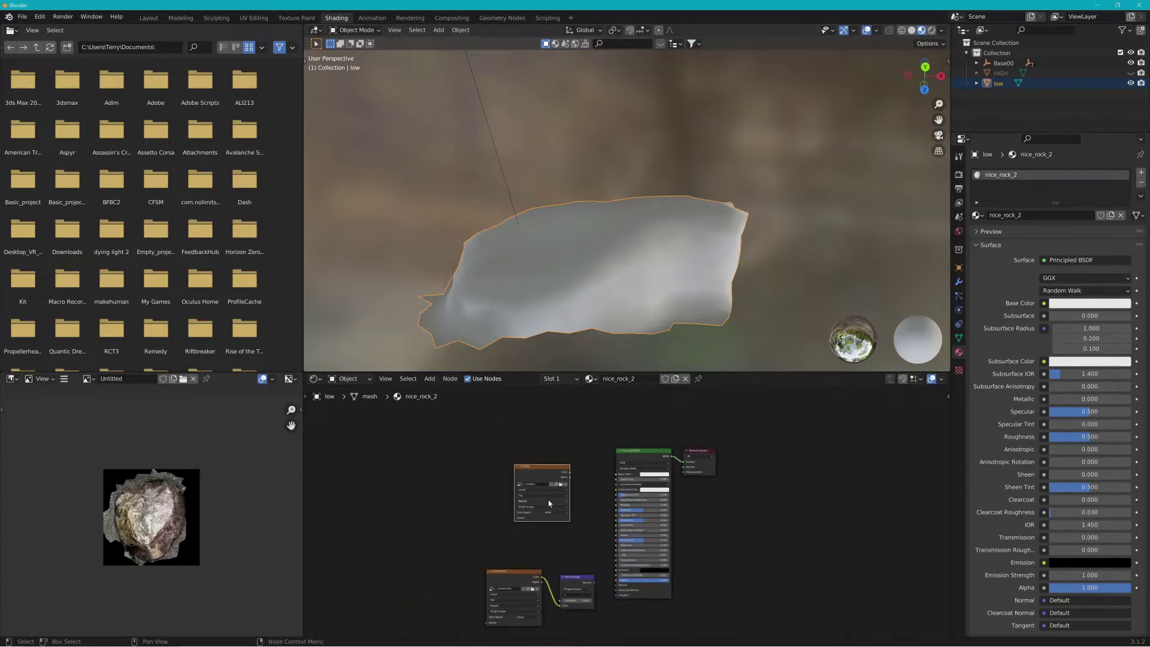
middle_drag(585, 525, 563, 517)
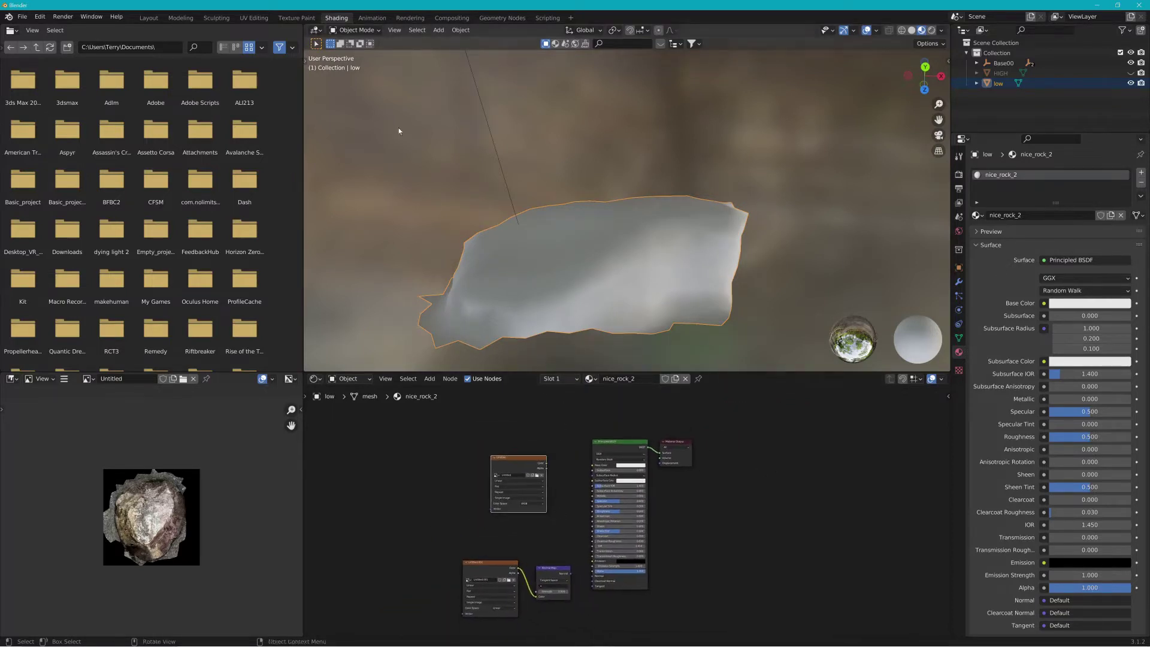
click(143, 22)
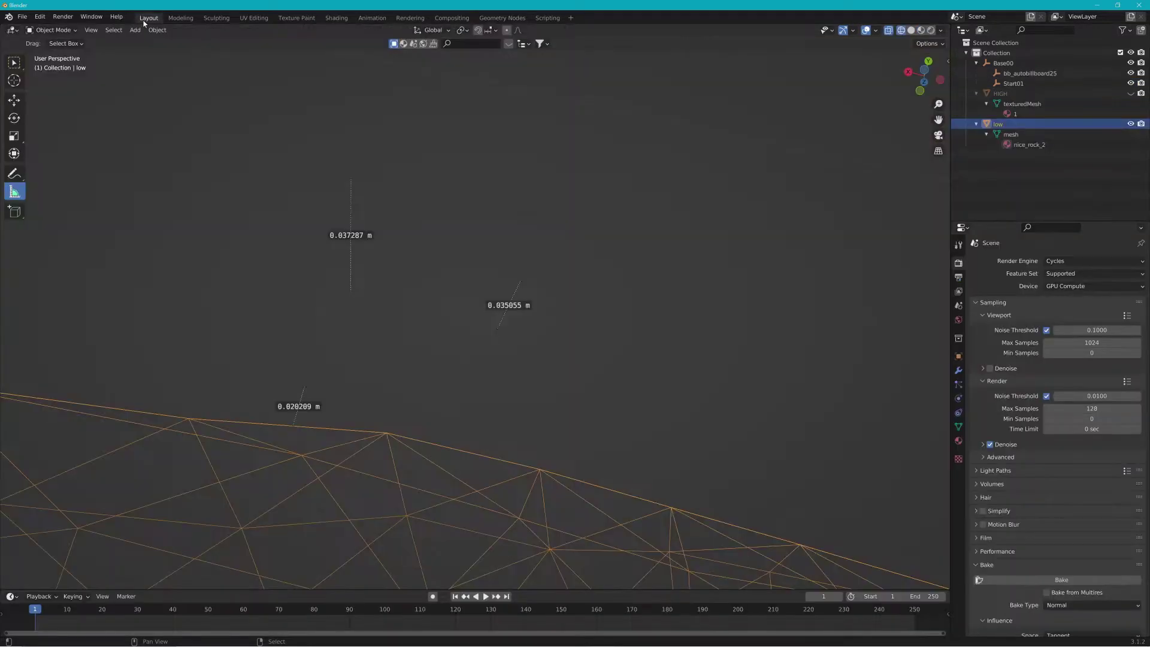
scroll(306, 228, down, 2)
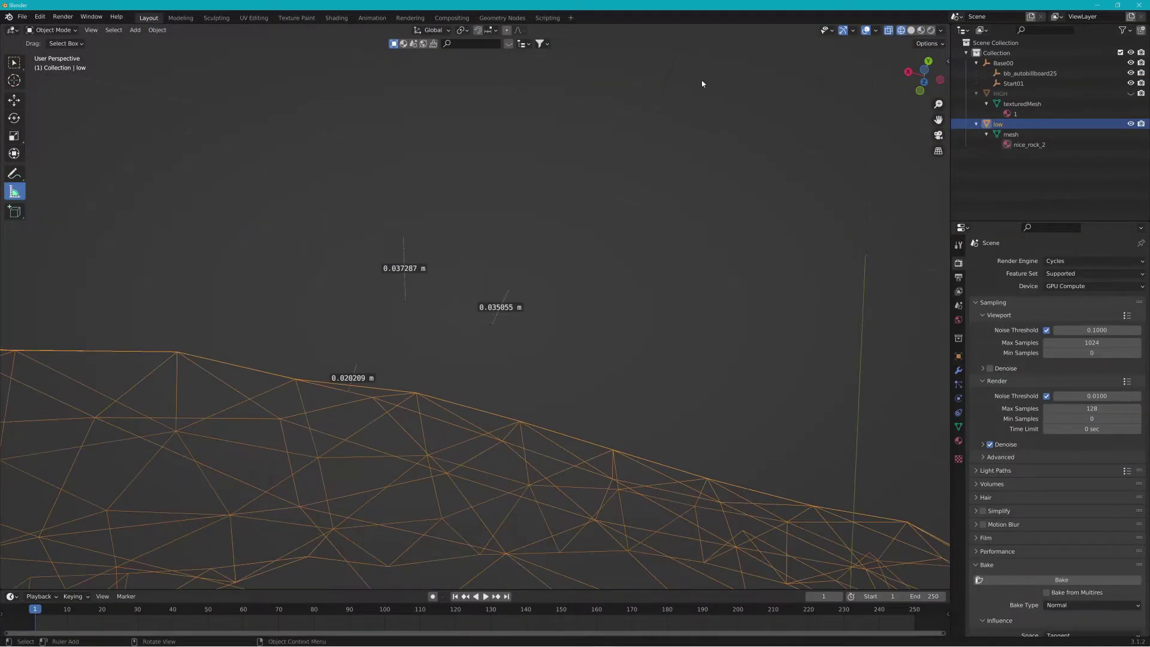
click(911, 30)
scroll(609, 274, down, 5)
scroll(609, 274, down, 3)
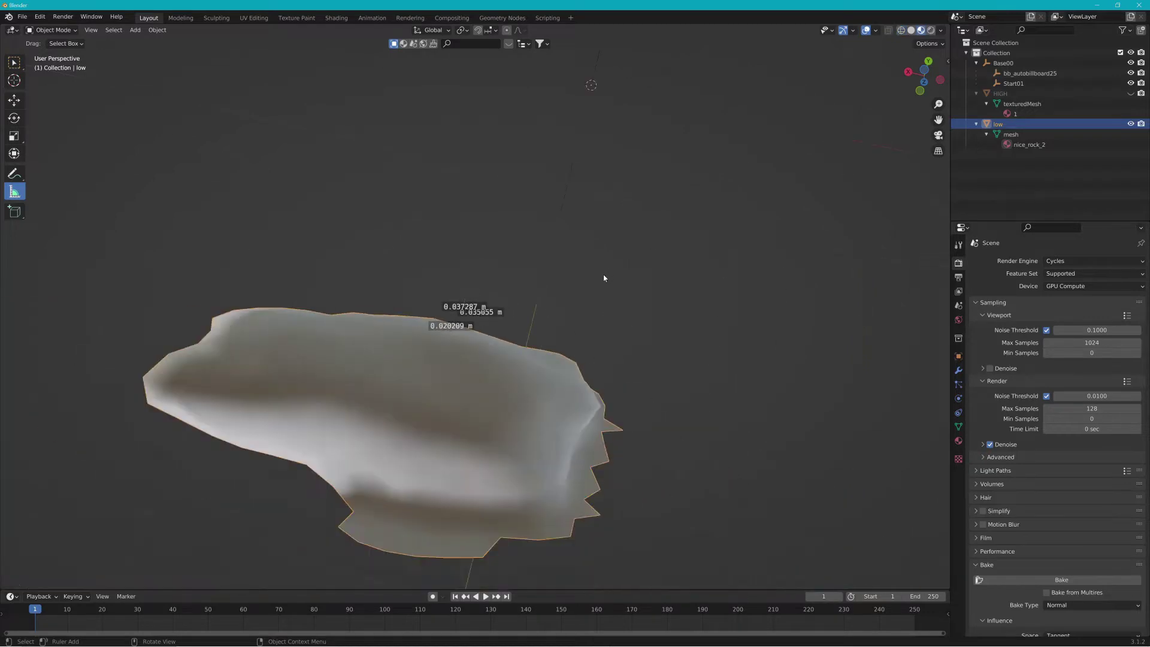
middle_drag(527, 298, 737, 227)
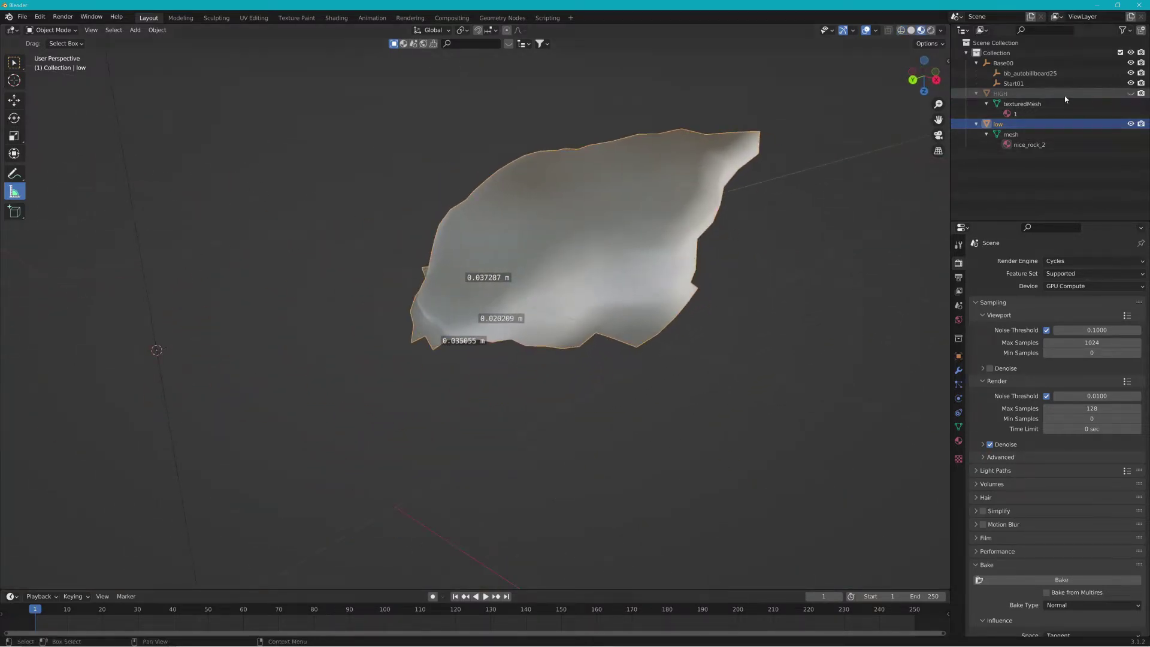
Save the Blender file to the Desktop as HIGH POLY ROCK 2.
click(22, 16)
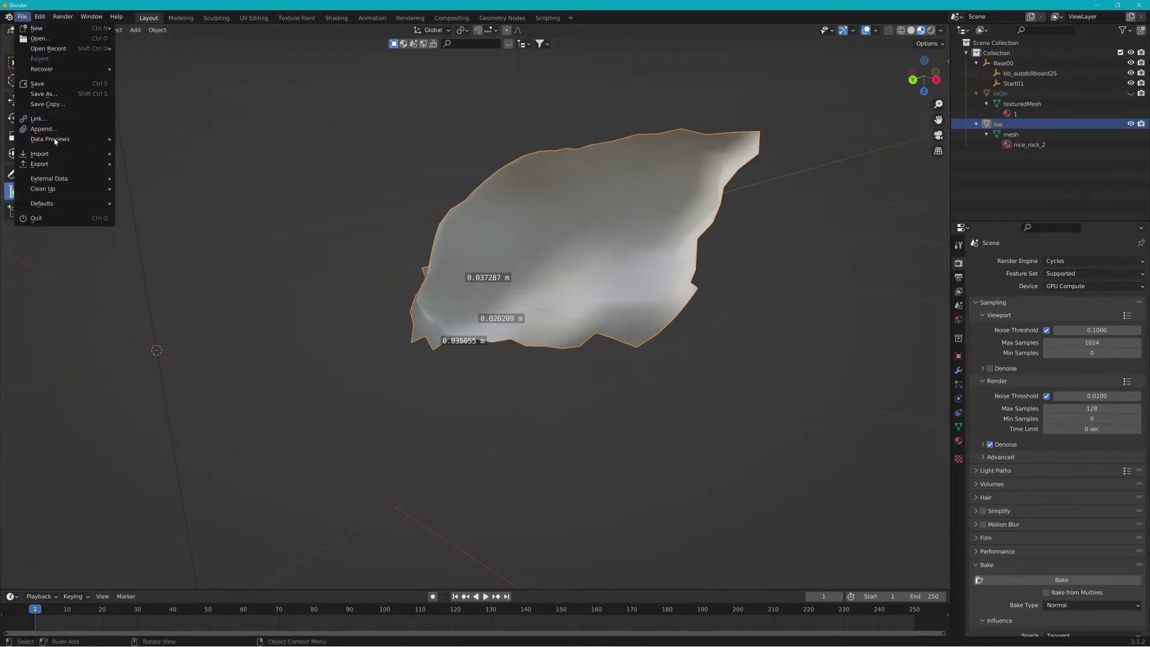
click(66, 83)
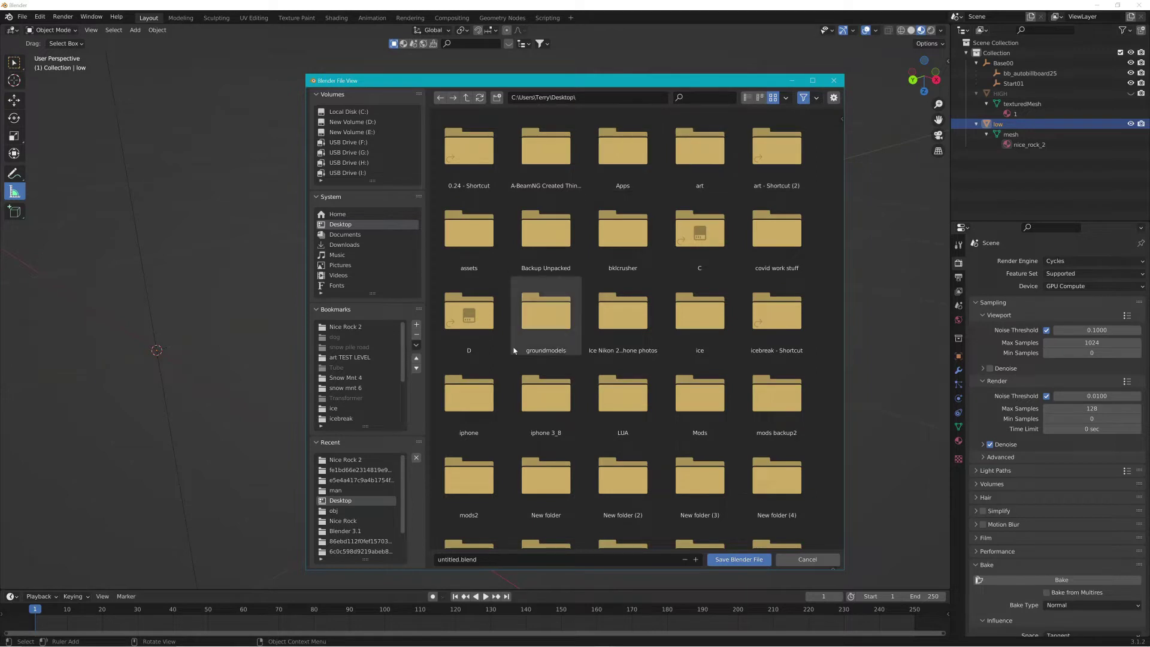
click(464, 559)
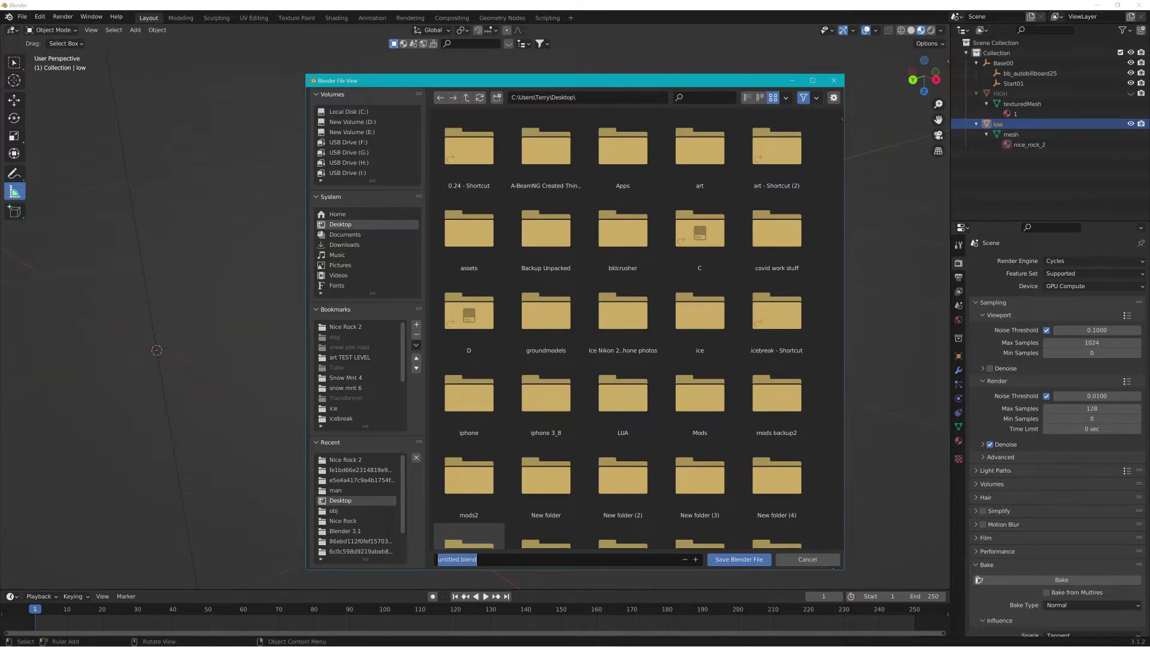
text(HIGH POLY ROCK 2)
key(Return)
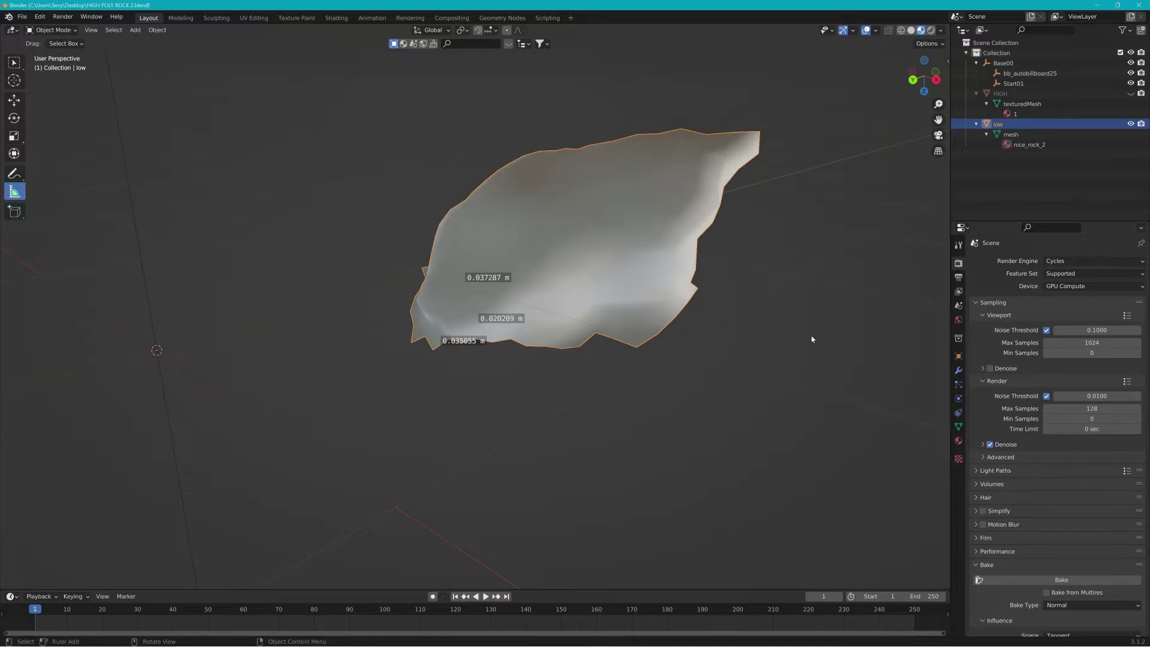
Launch GIMP and open DIFFUSE.png and NORMALS.png from the Nice Rock 2 folder in it.
key(alt+Tab)
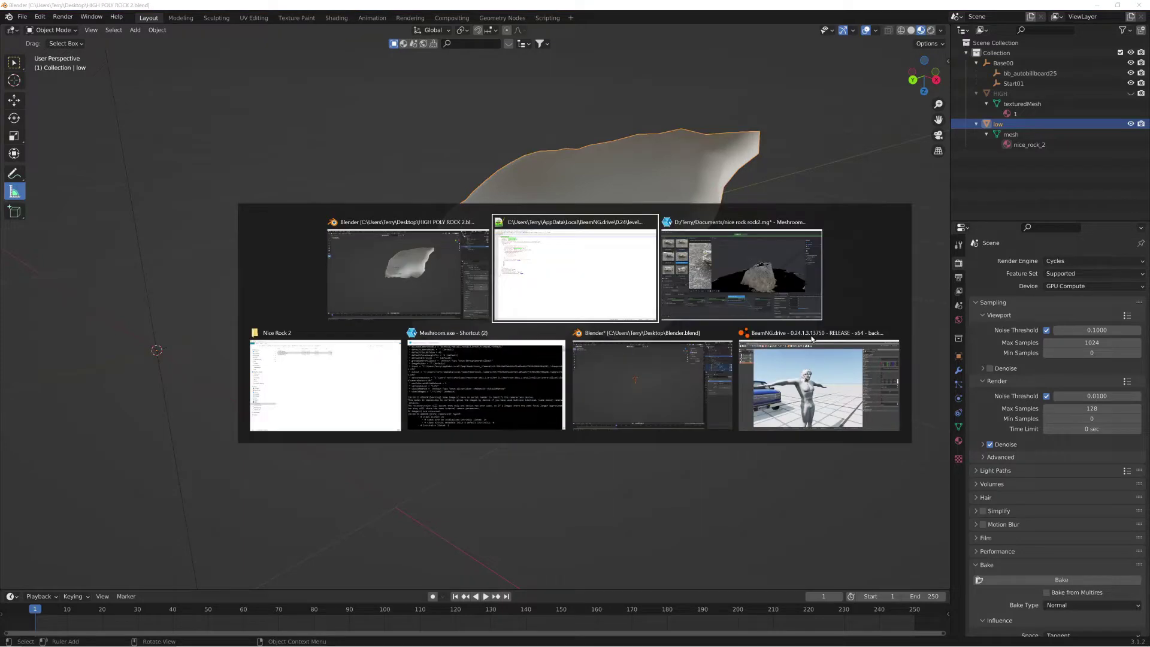
key(alt+Tab)
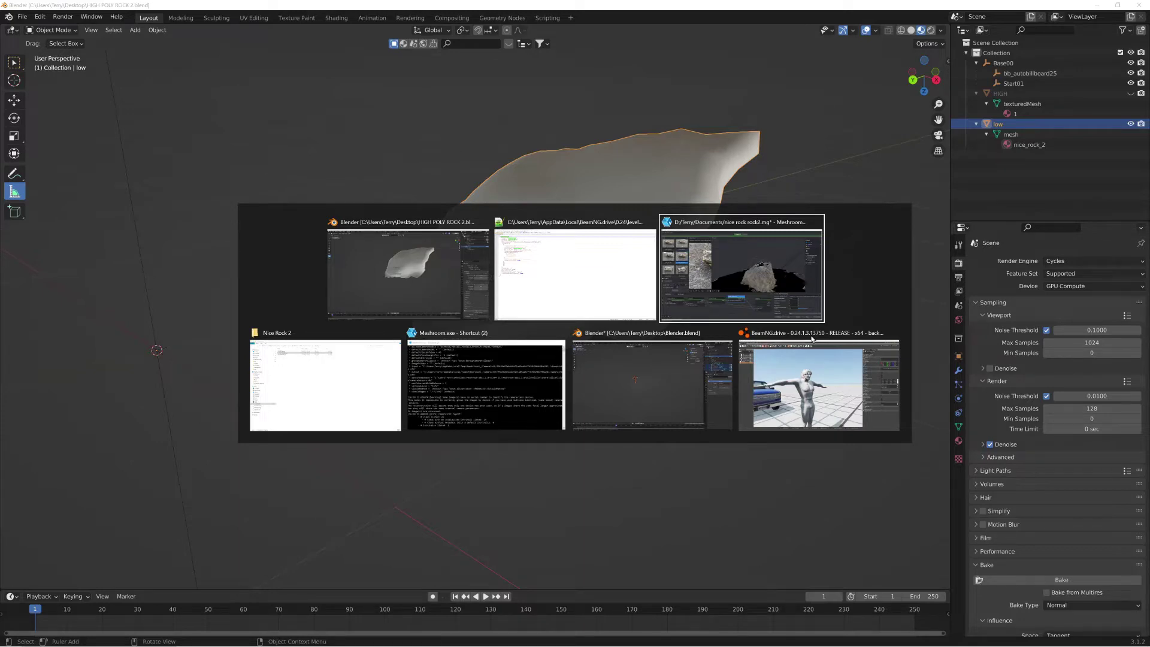
key(alt+Tab)
key(alt+Tab)
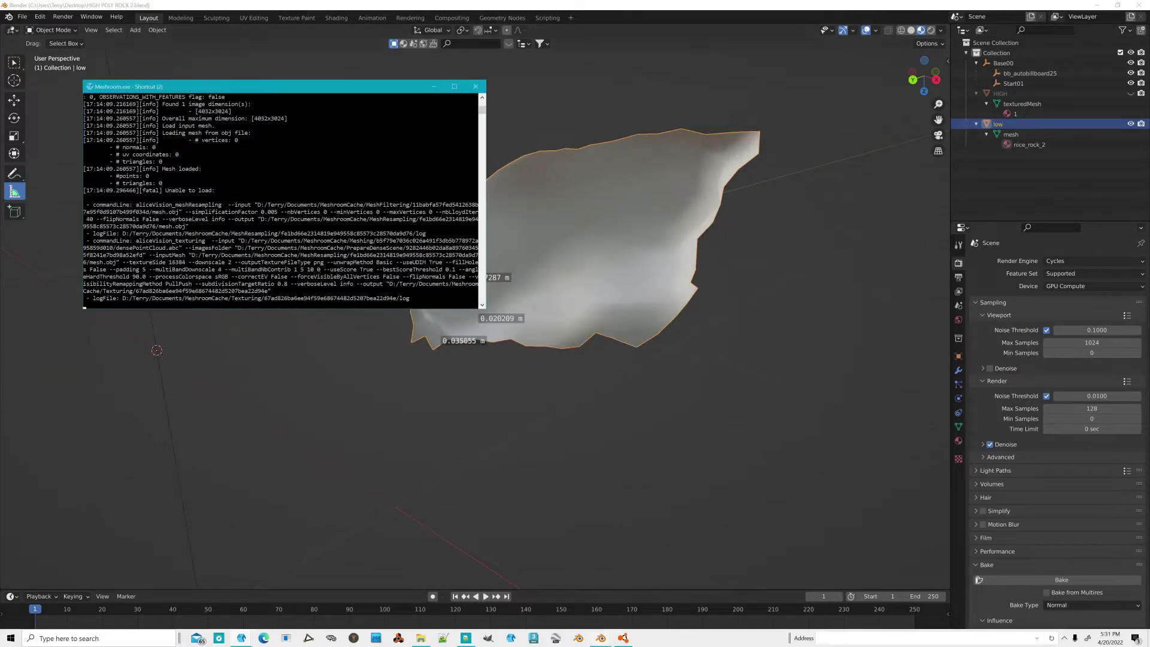
click(490, 639)
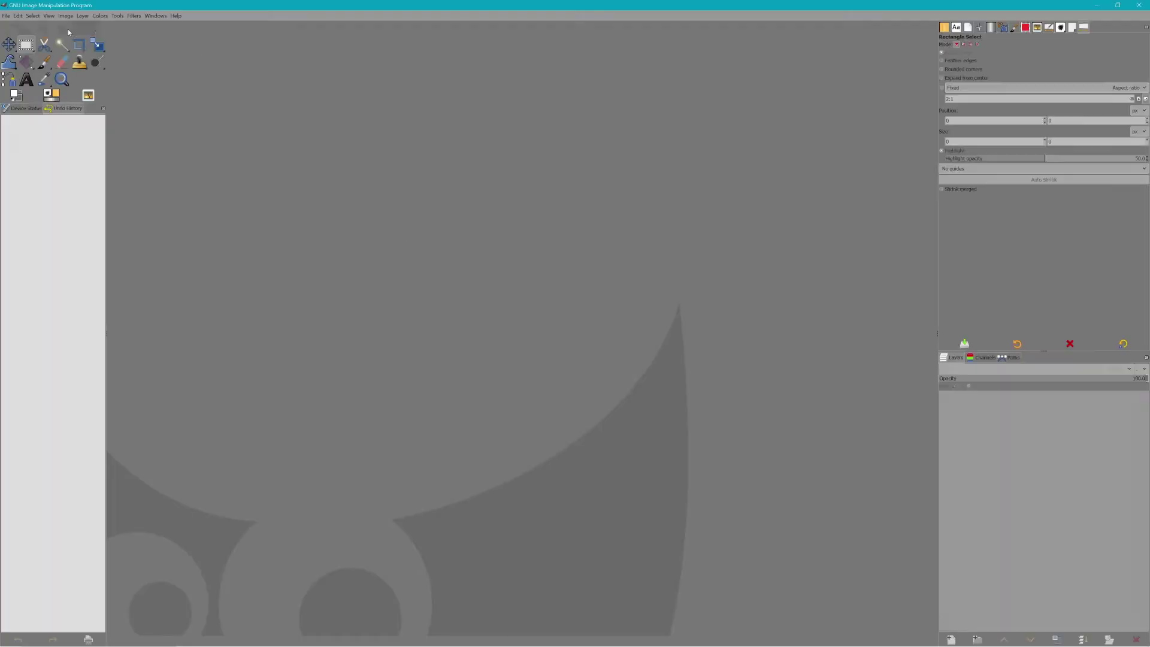
click(7, 16)
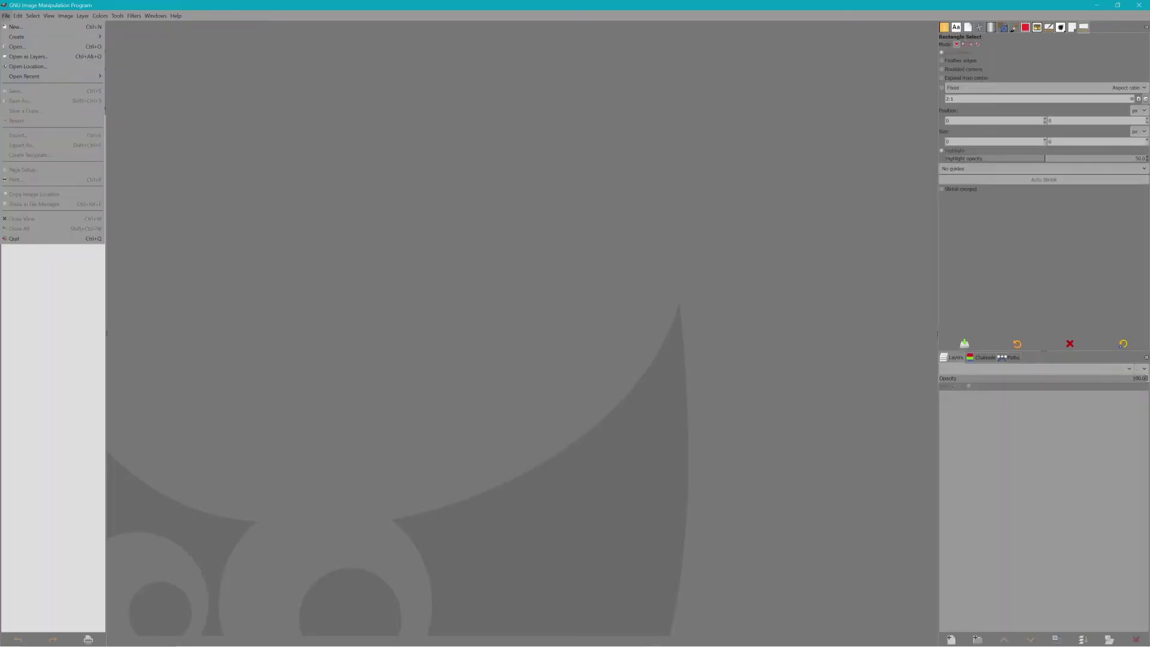
click(421, 638)
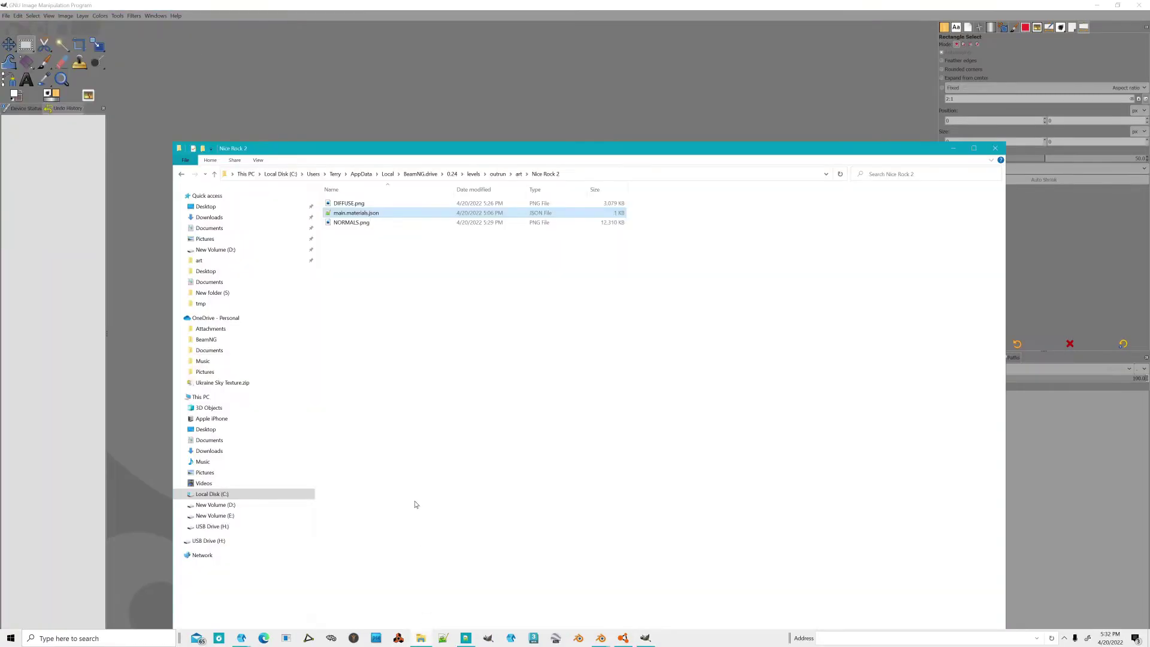
click(366, 203)
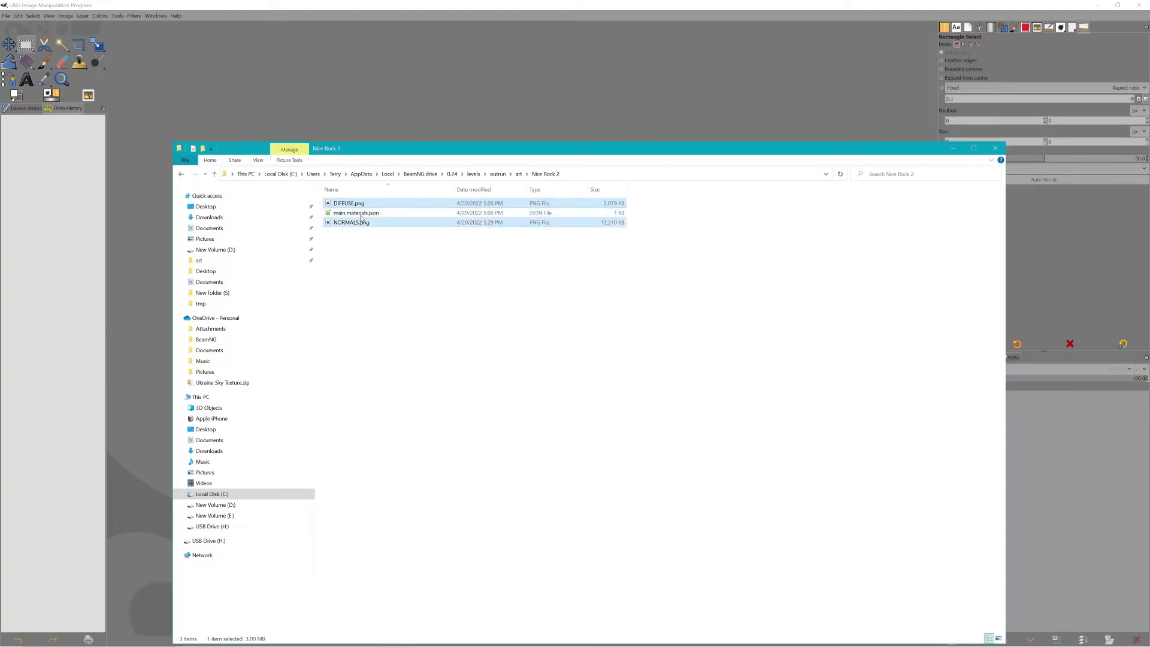
ctrl+click(362, 221)
click(955, 148)
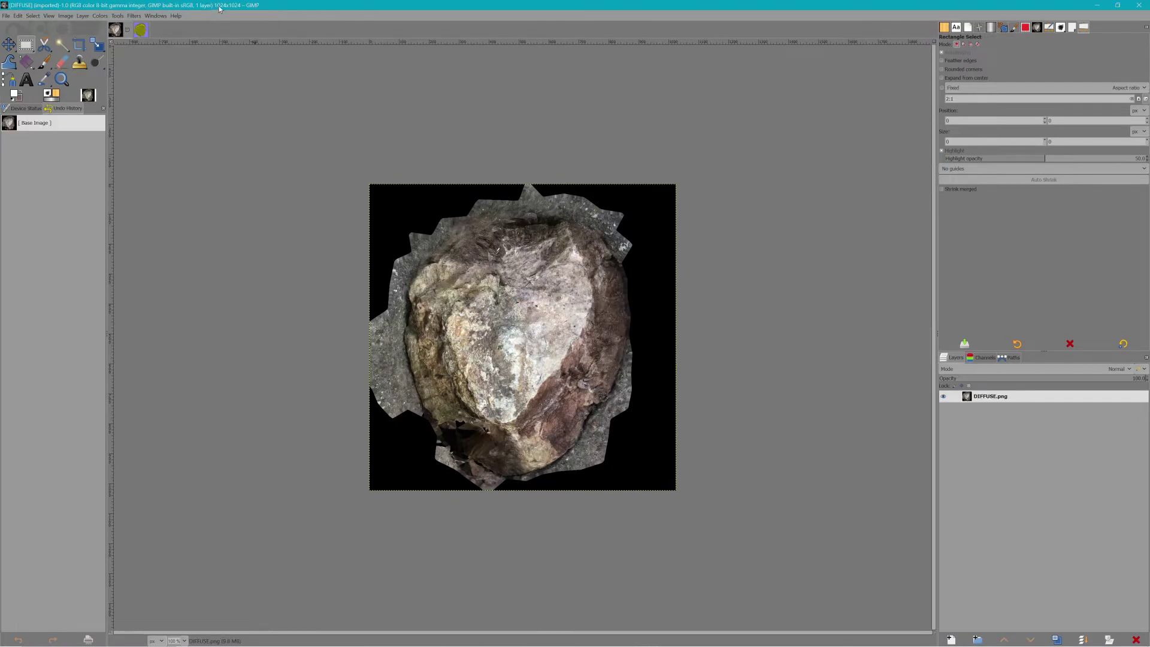
Start exporting the DIFFUSE image and copy the colorMap file name nice_rock_2.dds from main.materials.json in Notepad++.
click(6, 16)
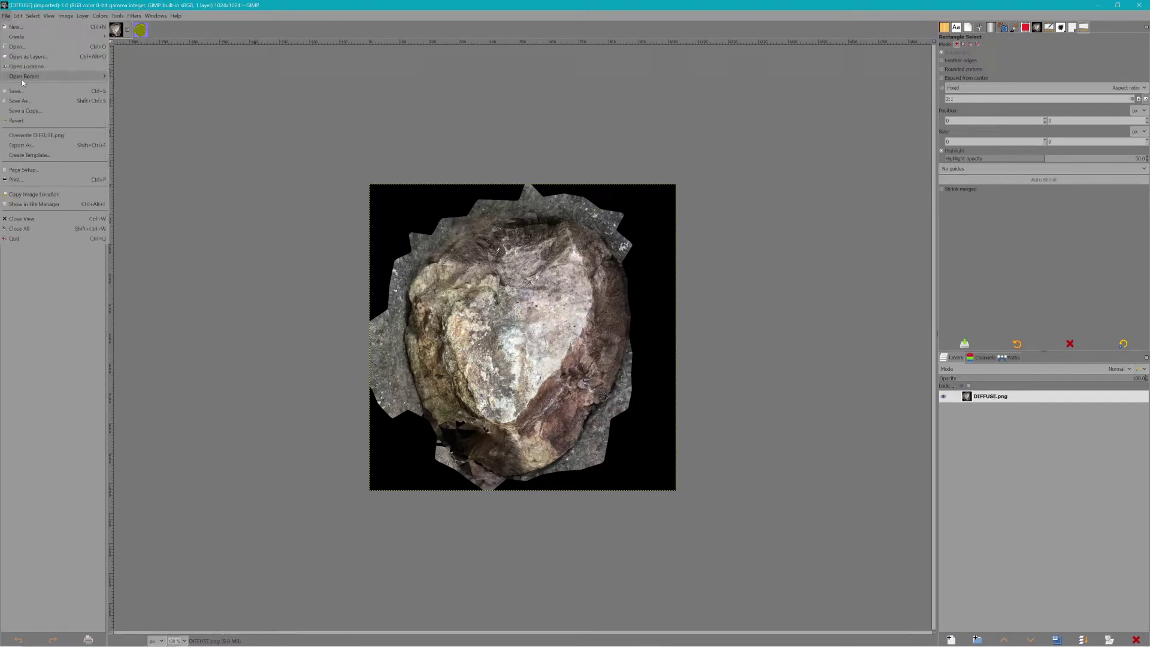
click(34, 144)
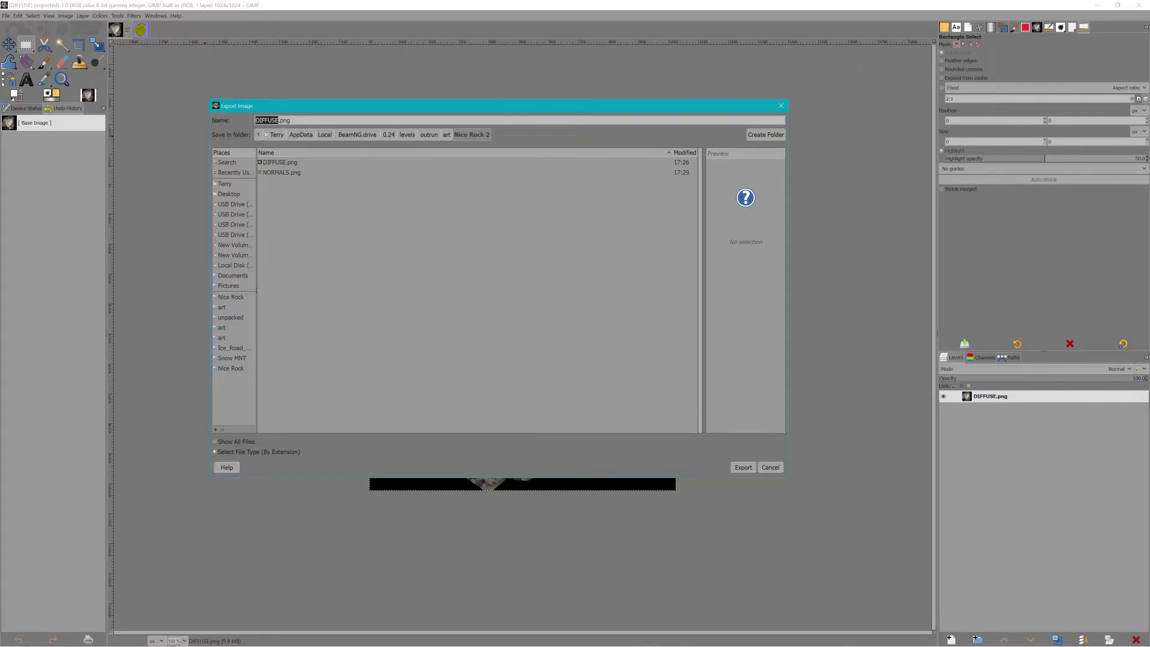
key(alt+Tab)
key(alt+Tab)
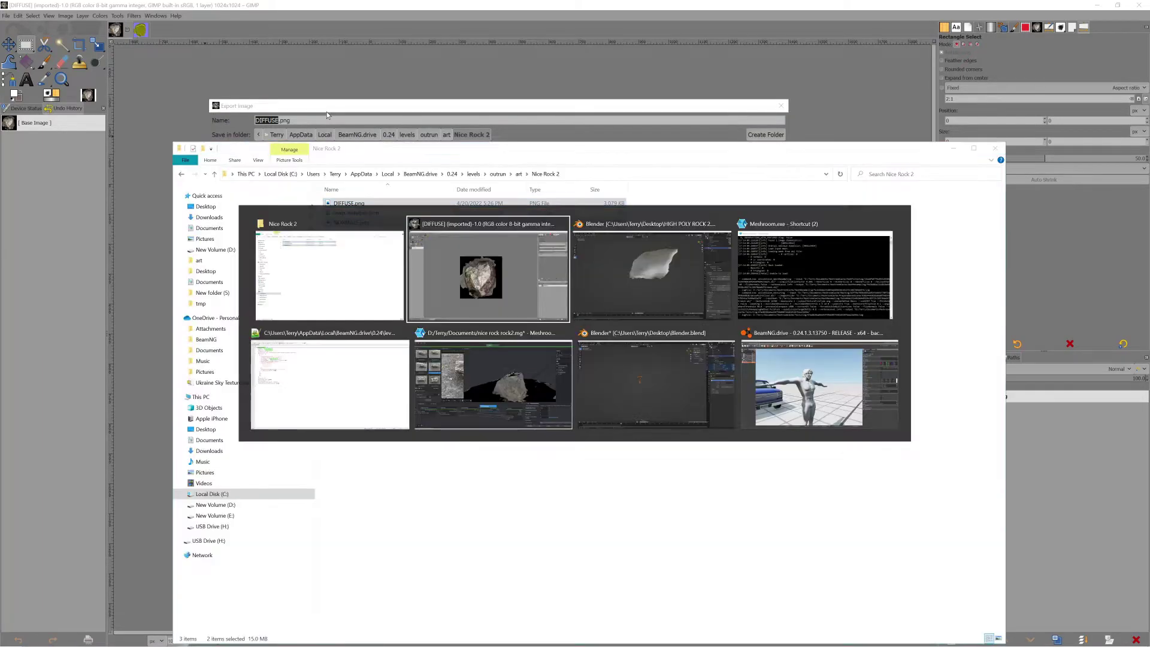
key(alt+Tab)
key(alt+Tab)
key(alt+Tab)
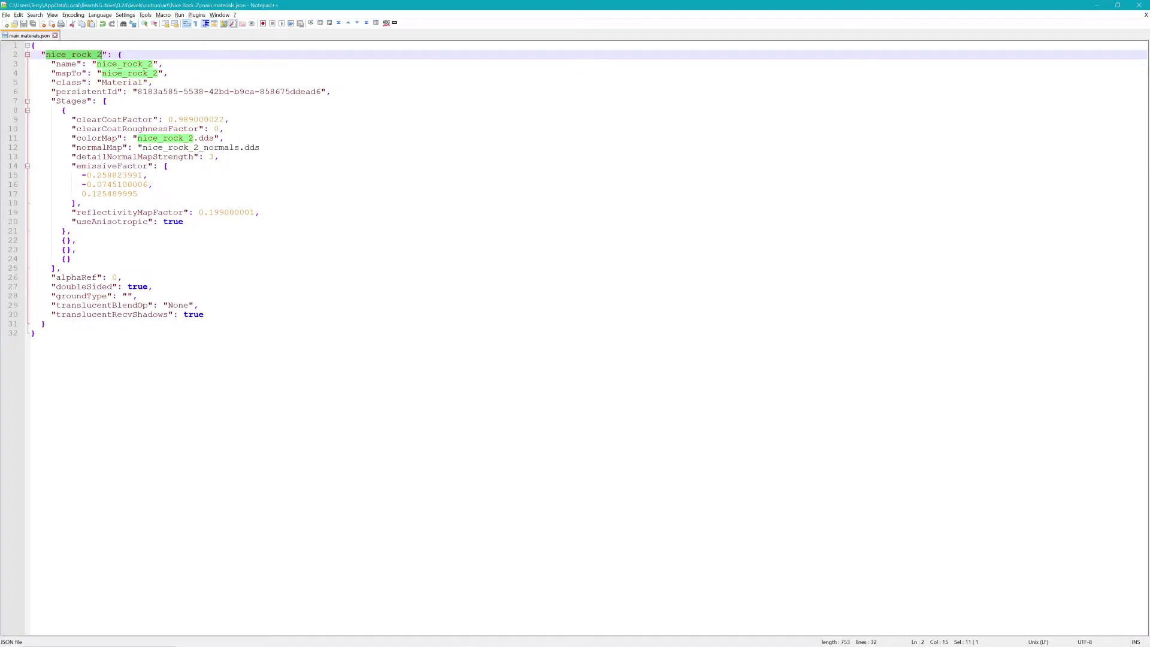
drag(138, 138, 214, 138)
key(ctrl+c)
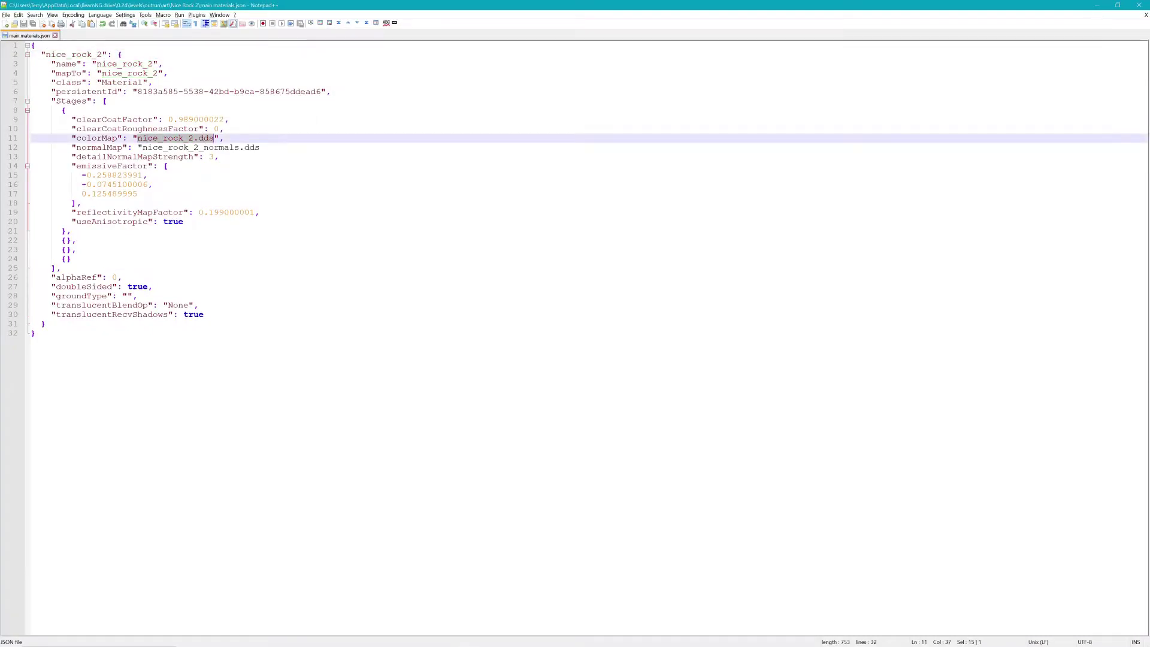
Switch back to GIMP and name the DIFFUSE export nice_rock_2.dds in the Nice Rock 2 folder.
key(alt+Tab)
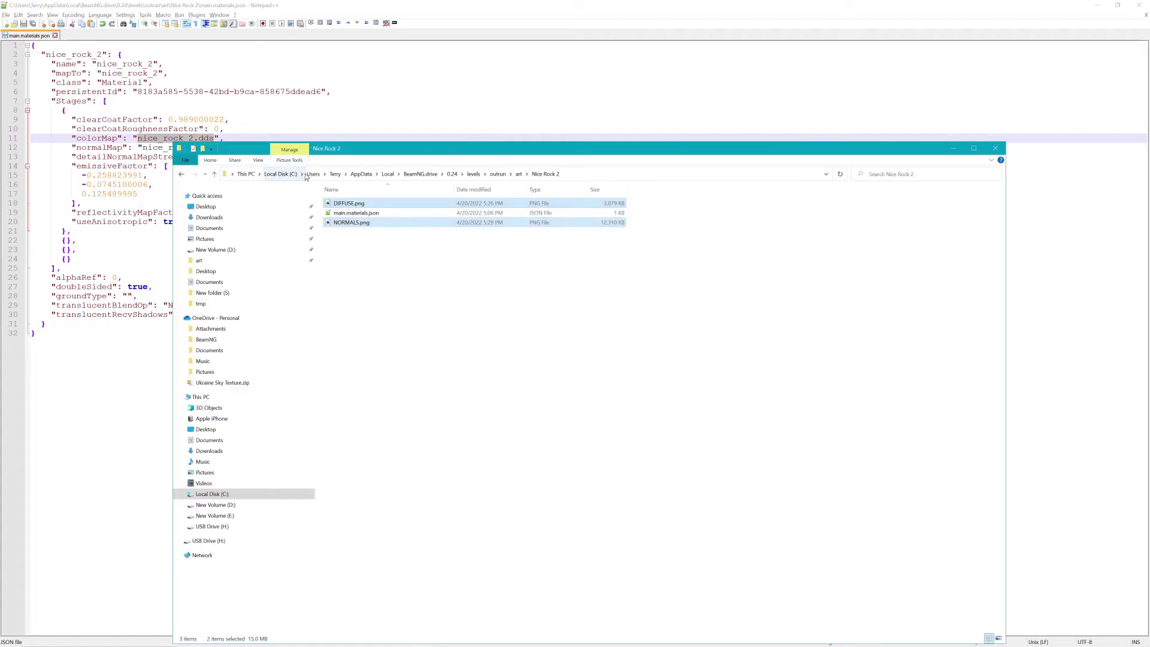
key(alt+Tab)
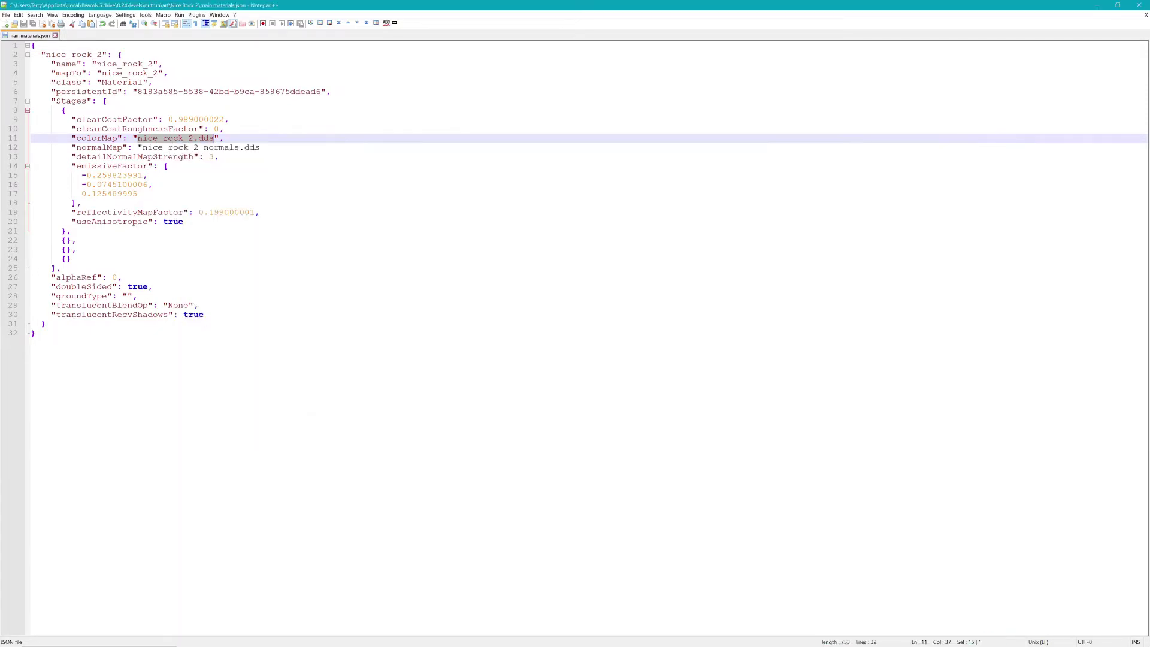
key(alt+Tab)
key(alt+Tab)
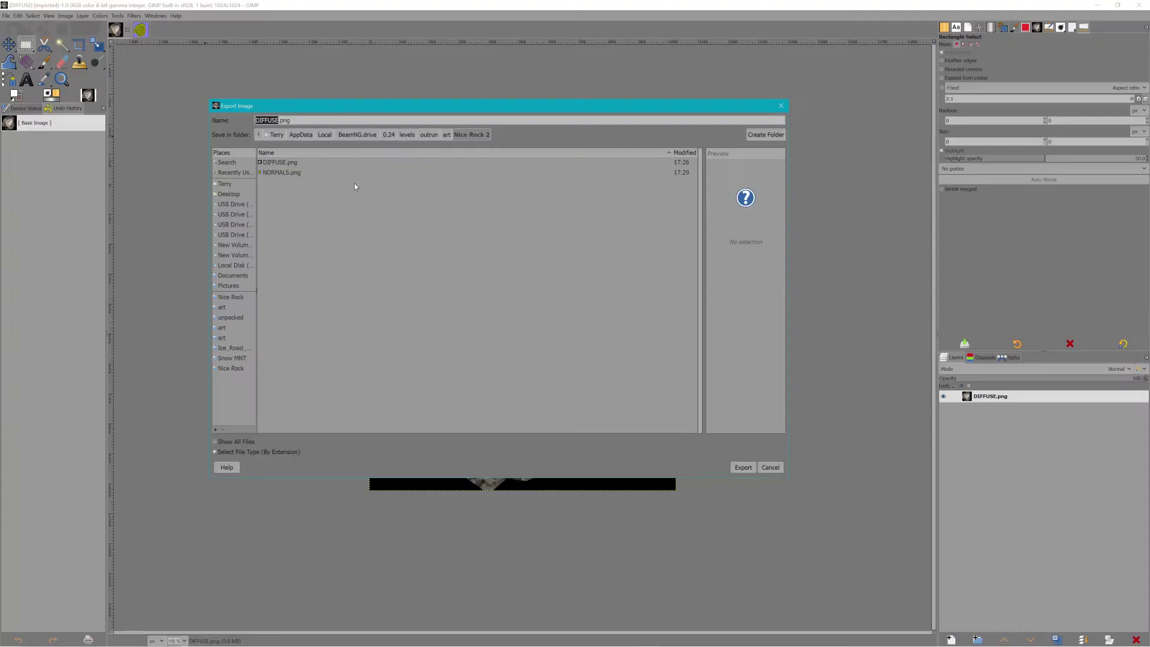
key(ctrl+a)
key(ctrl+v)
click(743, 467)
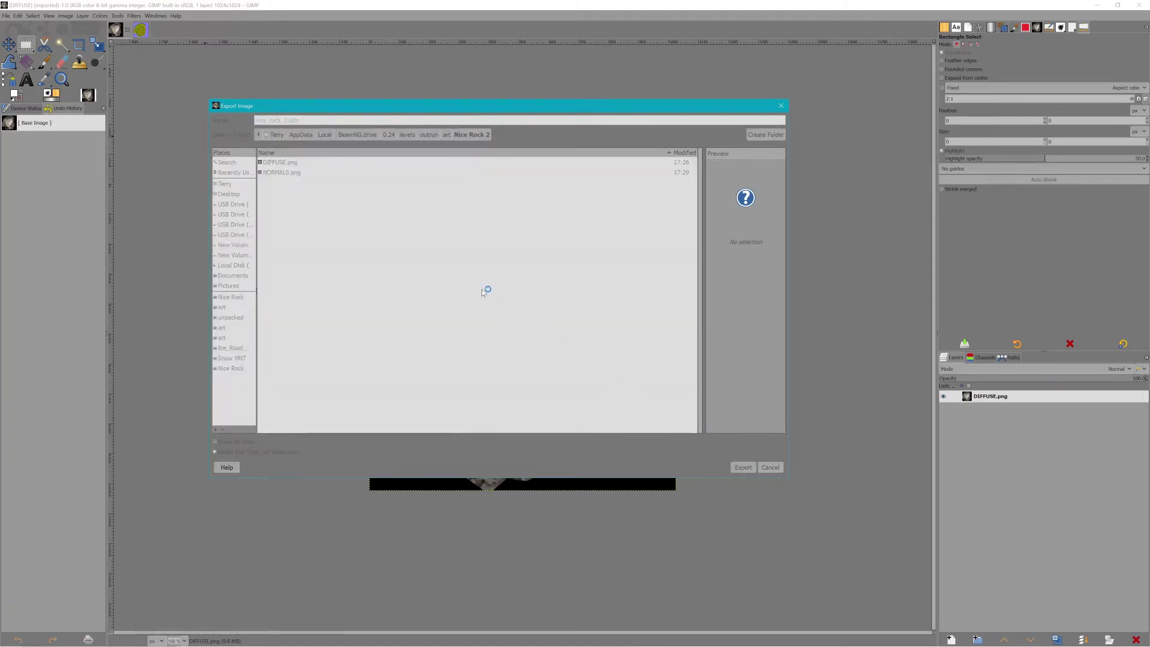
Export the diffuse DDS with BC1 / DXT1 compression and generated mipmaps.
click(189, 112)
click(179, 135)
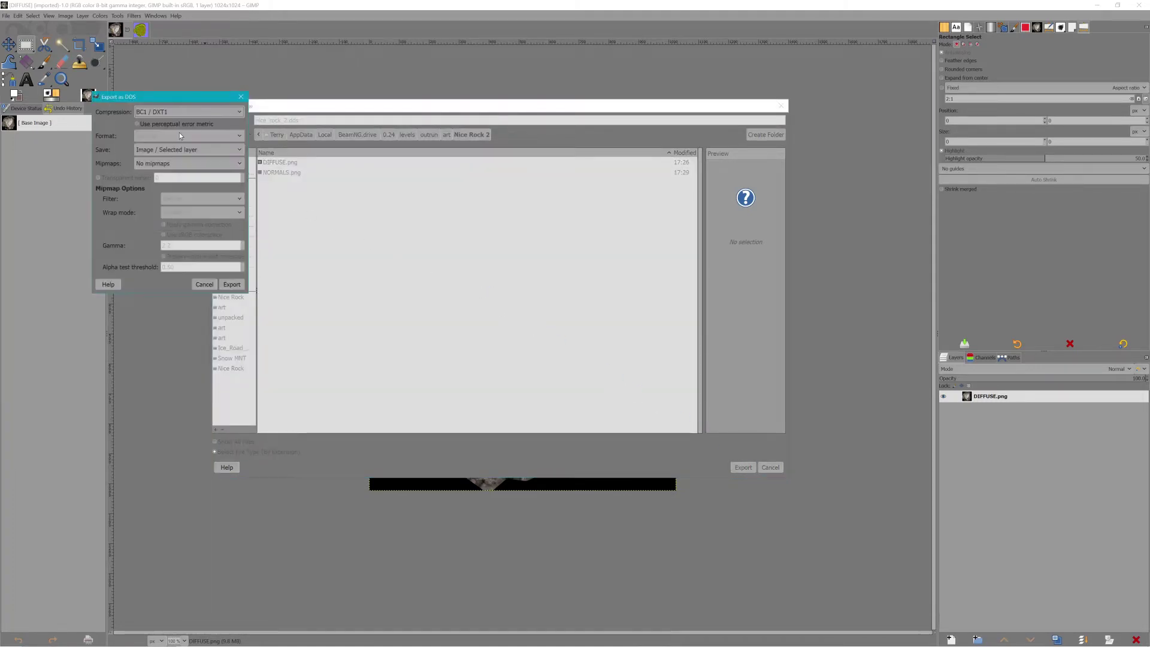
click(183, 163)
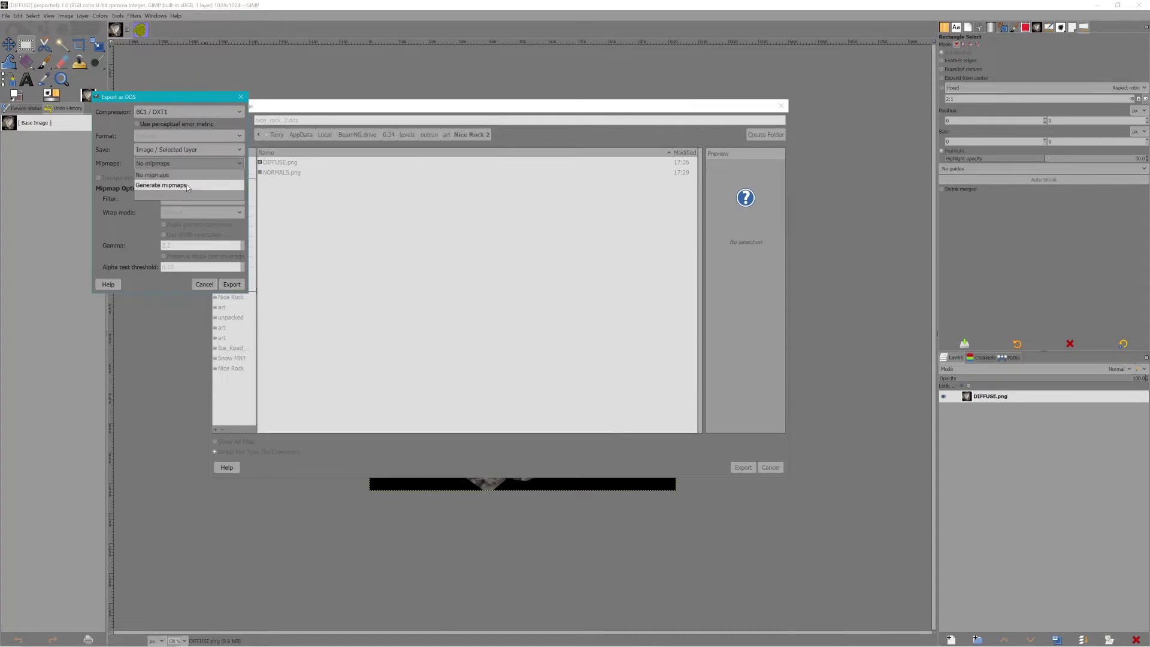
click(186, 185)
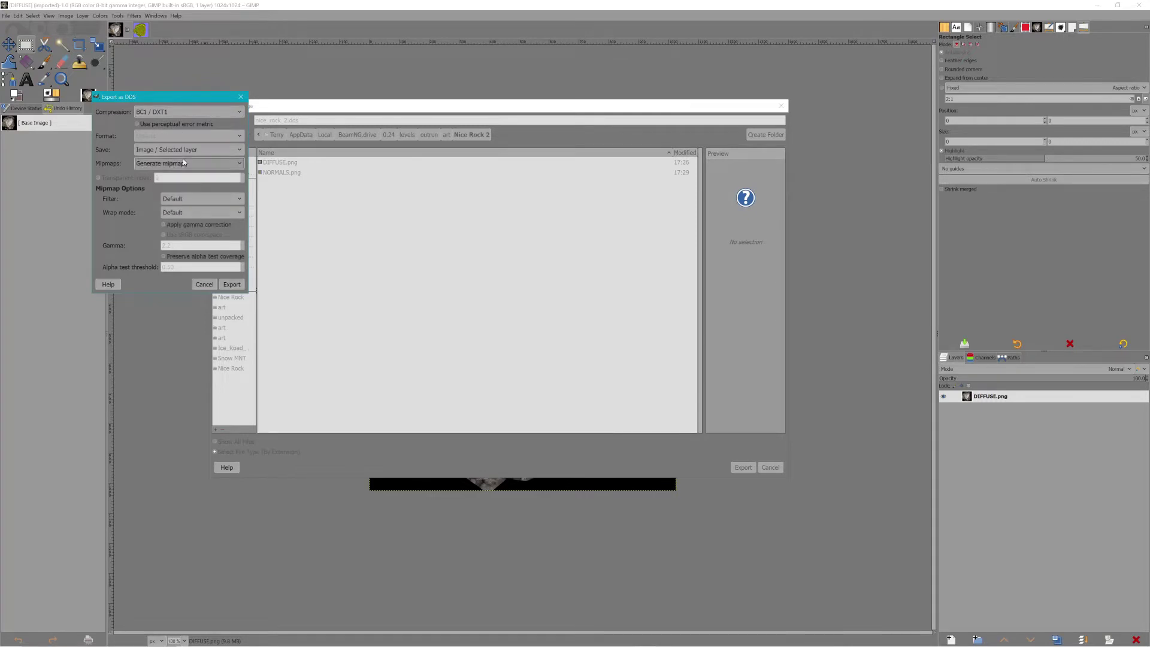
click(232, 284)
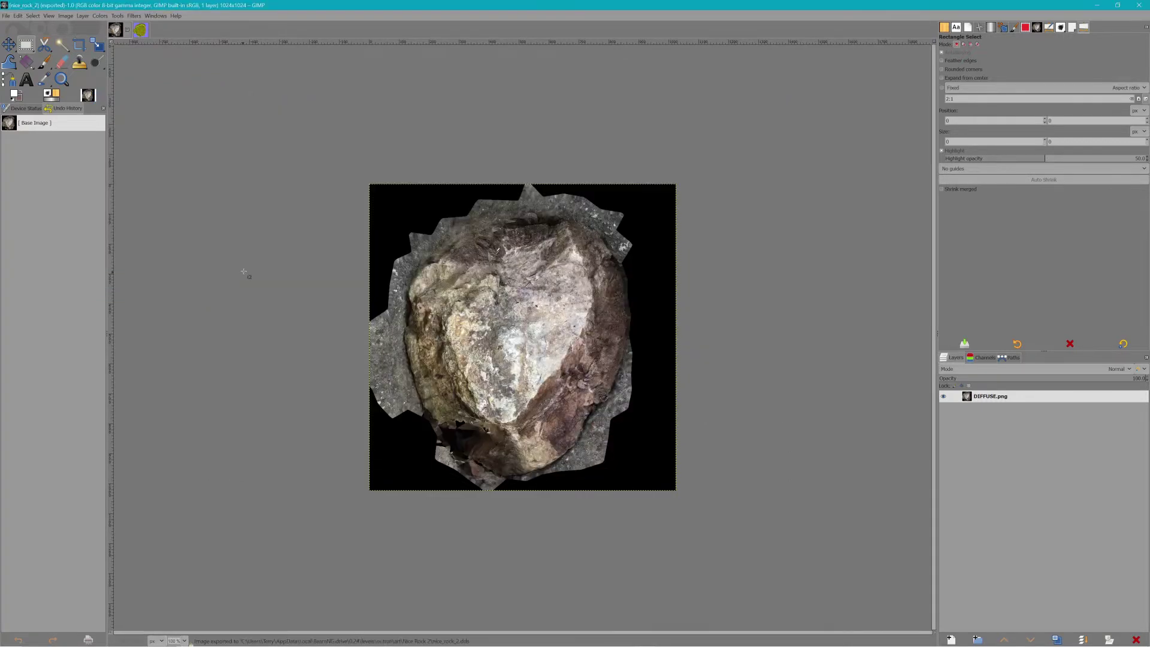
Start exporting the NORMALS image and copy the normalMap file name nice_rock_2_normals.dds from main.materials.json in Notepad++.
click(139, 33)
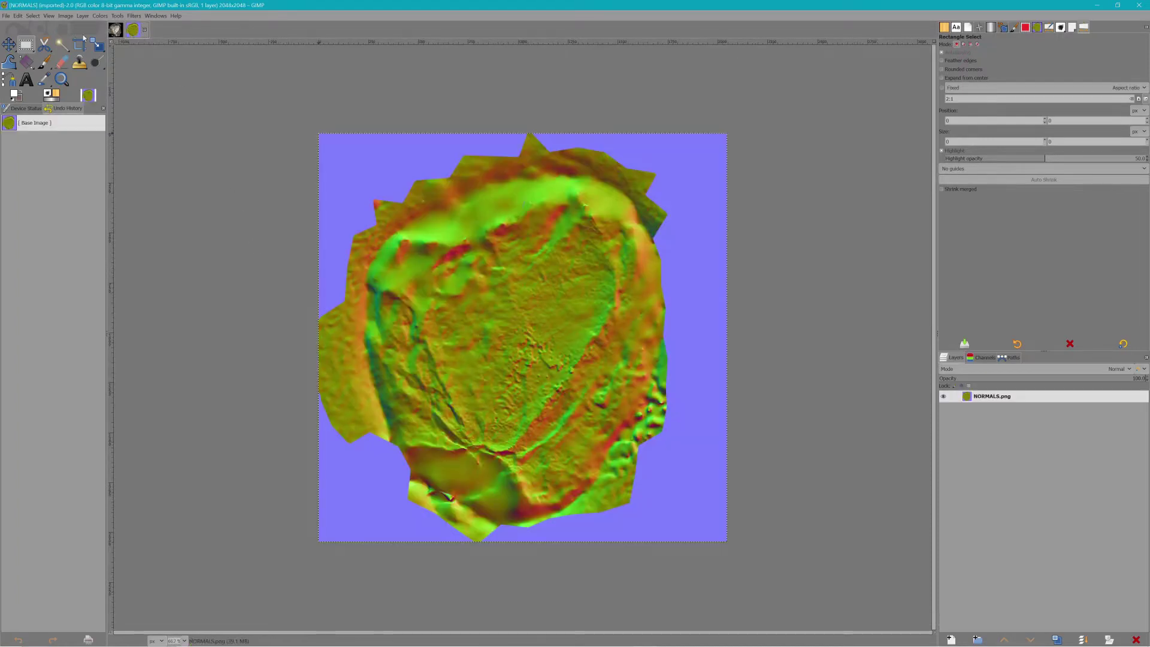
click(6, 17)
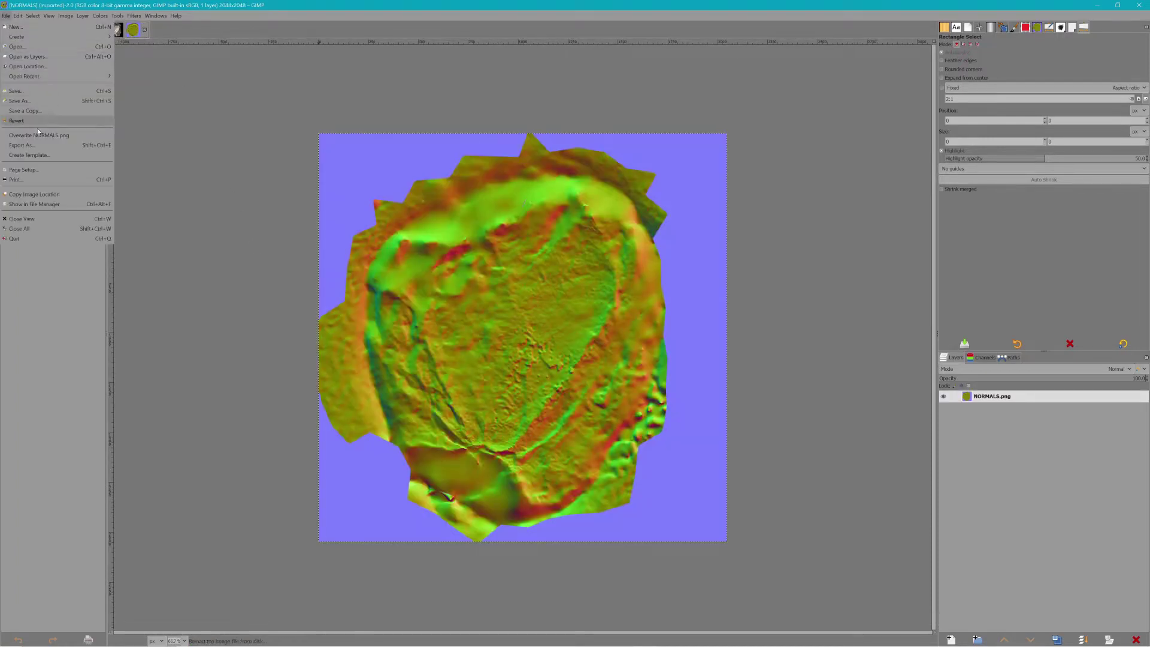
click(46, 145)
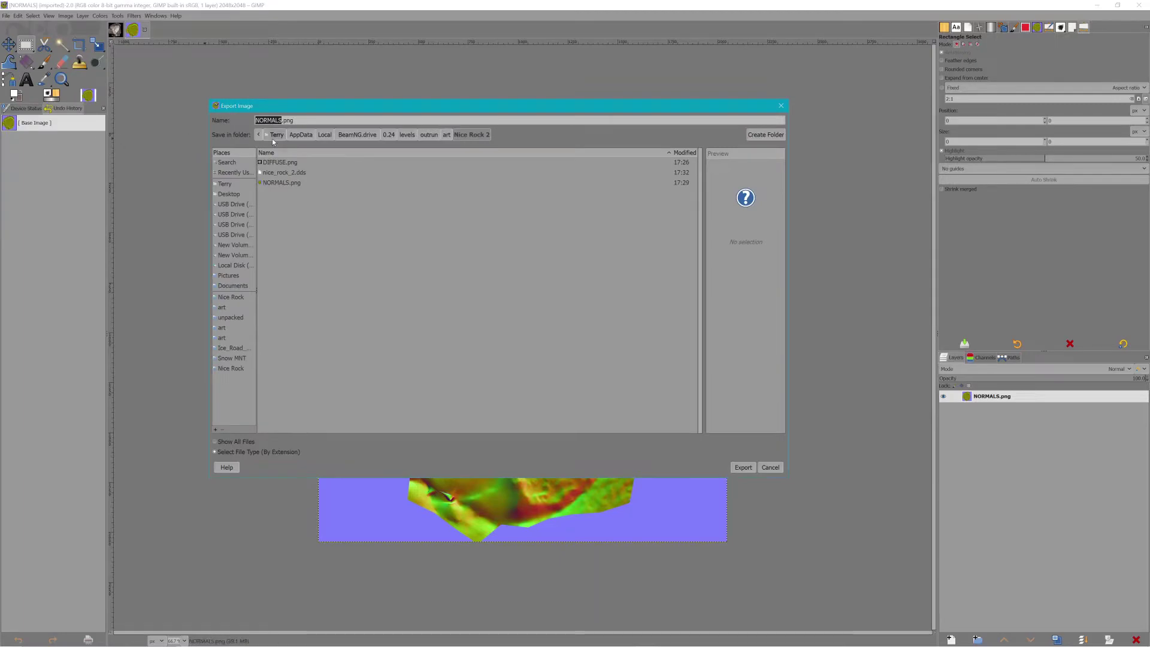
key(alt+Tab)
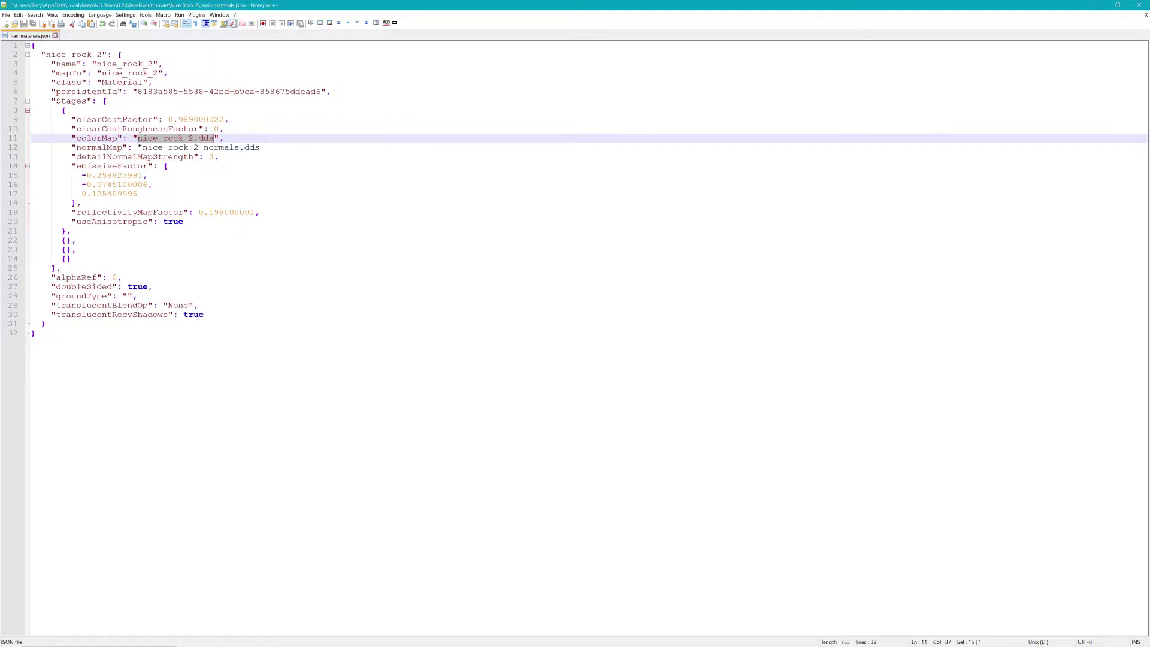
drag(143, 148, 261, 148)
key(ctrl+c)
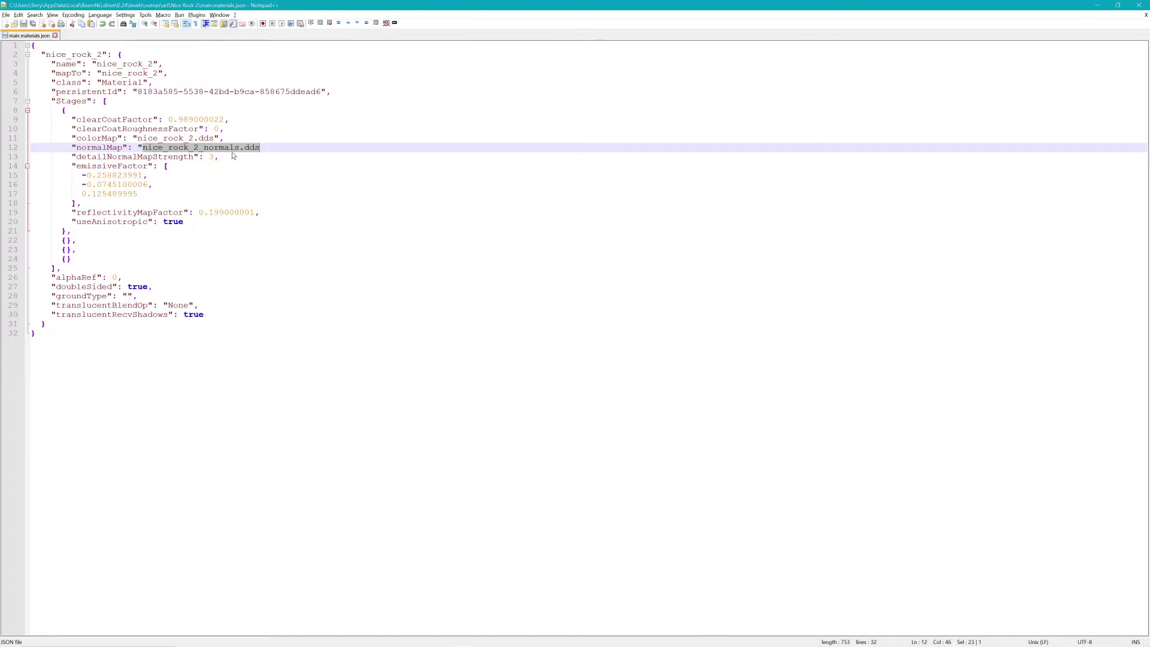
Return to GIMP and name the NORMALS export nice_rock_2_normals.dds in the Nice Rock 2 folder.
key(alt+Tab)
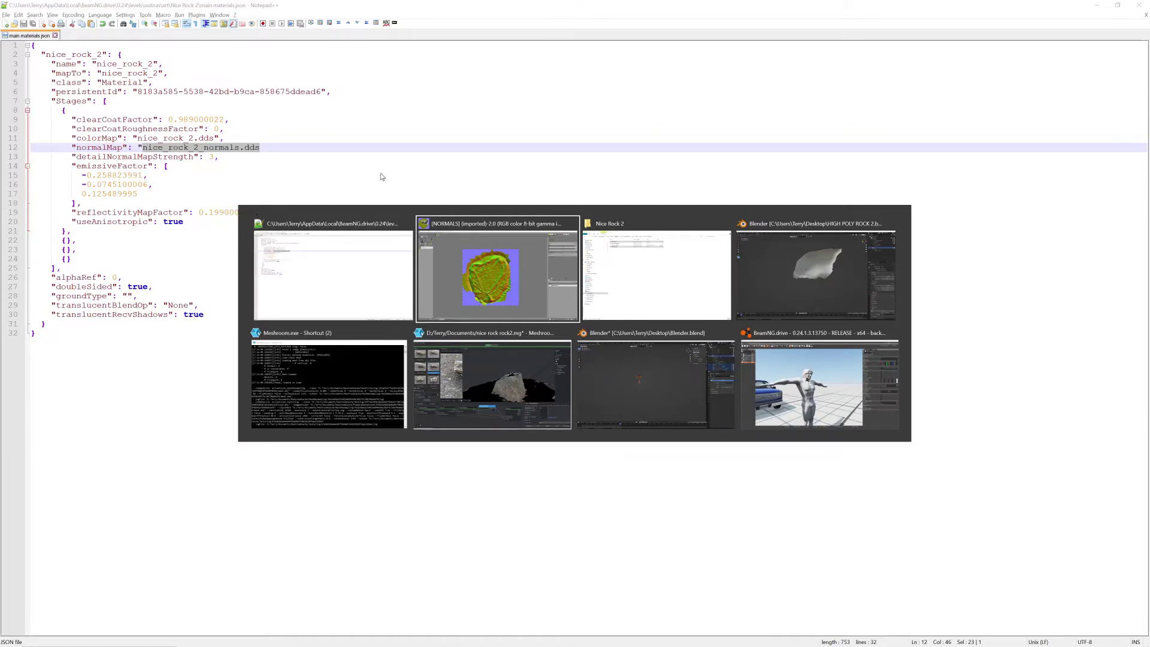
key(alt+Tab)
key(alt+Tab)
key(alt+Tab)
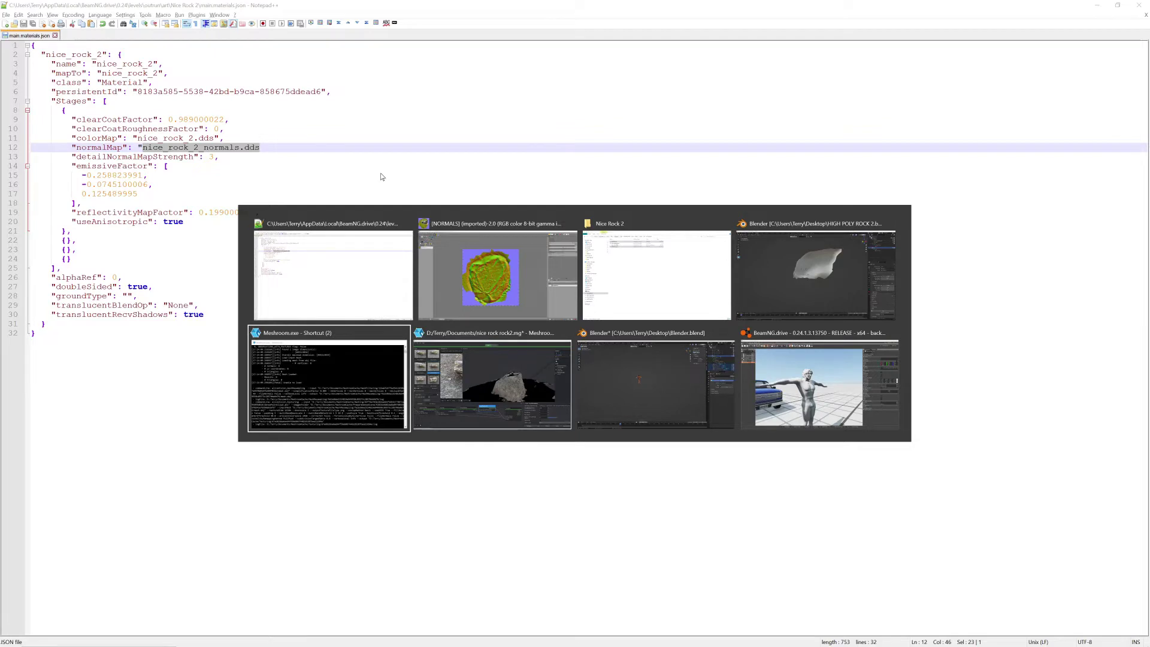
key(alt+Tab)
key(alt+Tab)
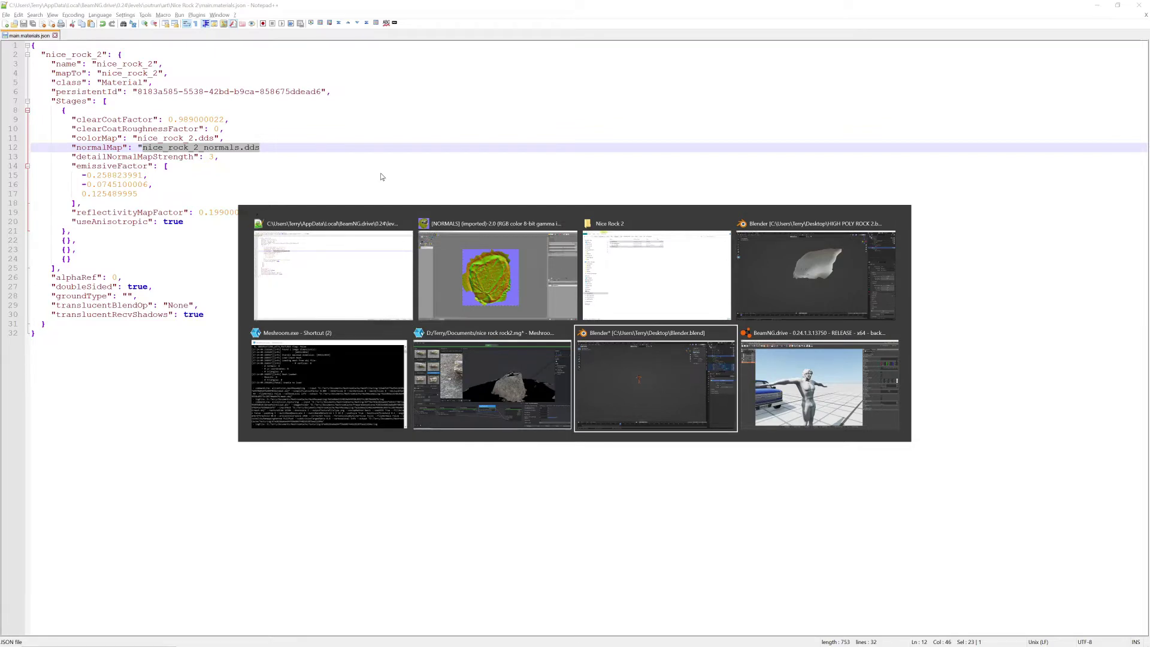
key(alt+Tab)
key(alt+Tab)
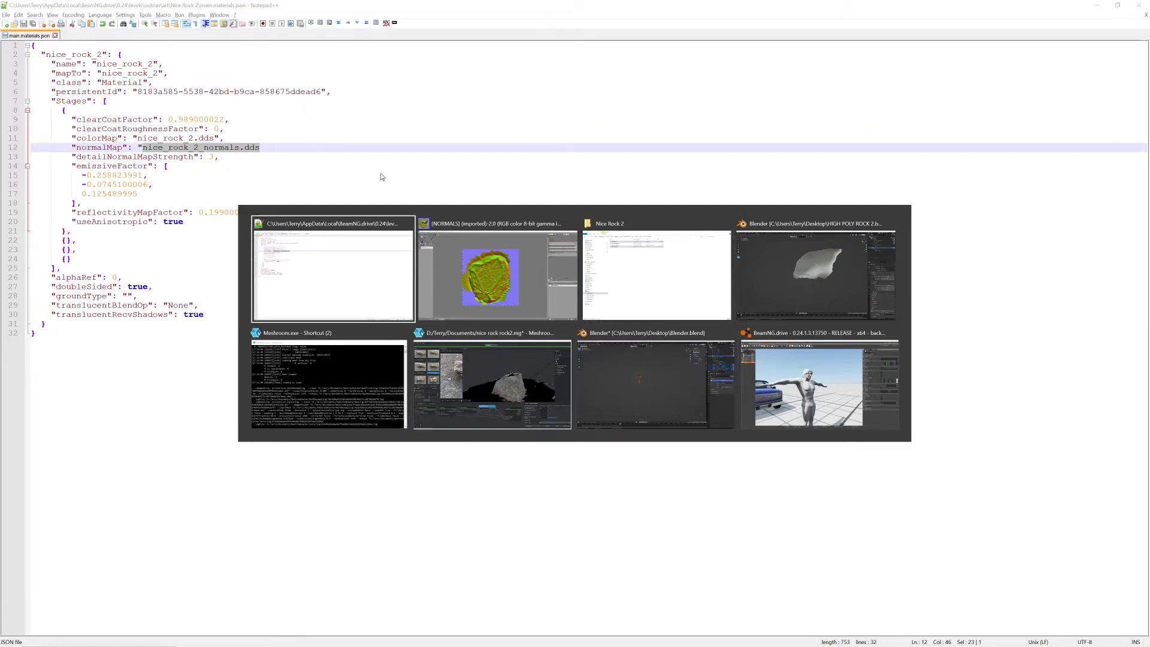
key(alt+Tab)
key(alt+Tab)
key(alt+Tab)
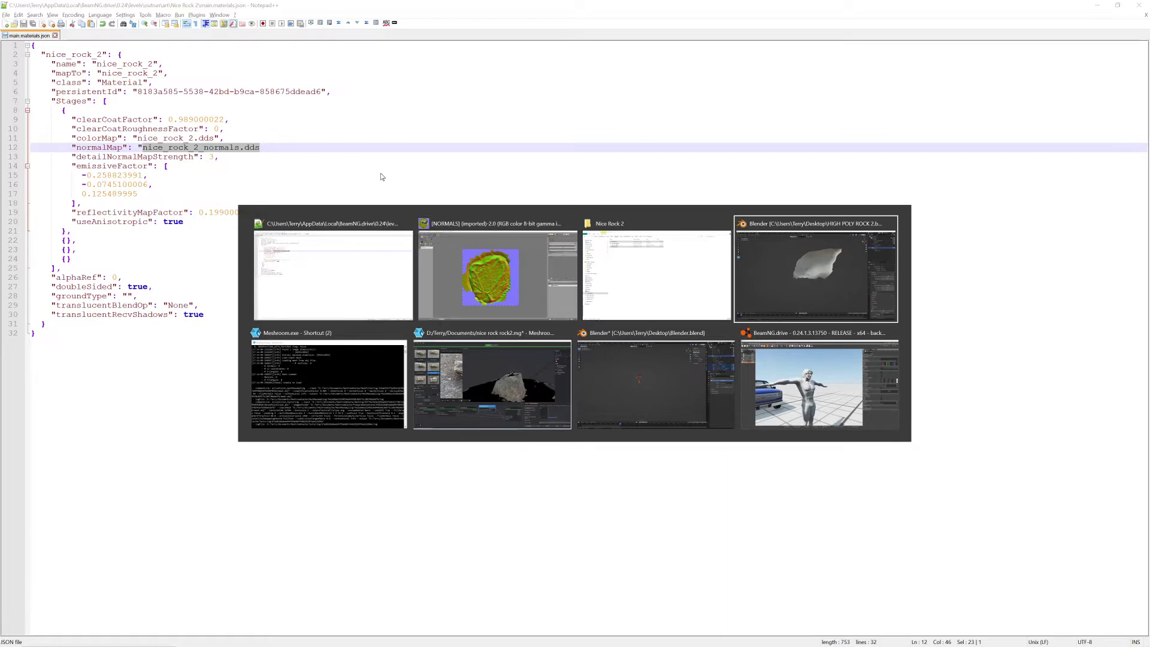
key(alt+Tab)
key(alt+Tab)
key(alt+Tab)
key(alt+Tab)
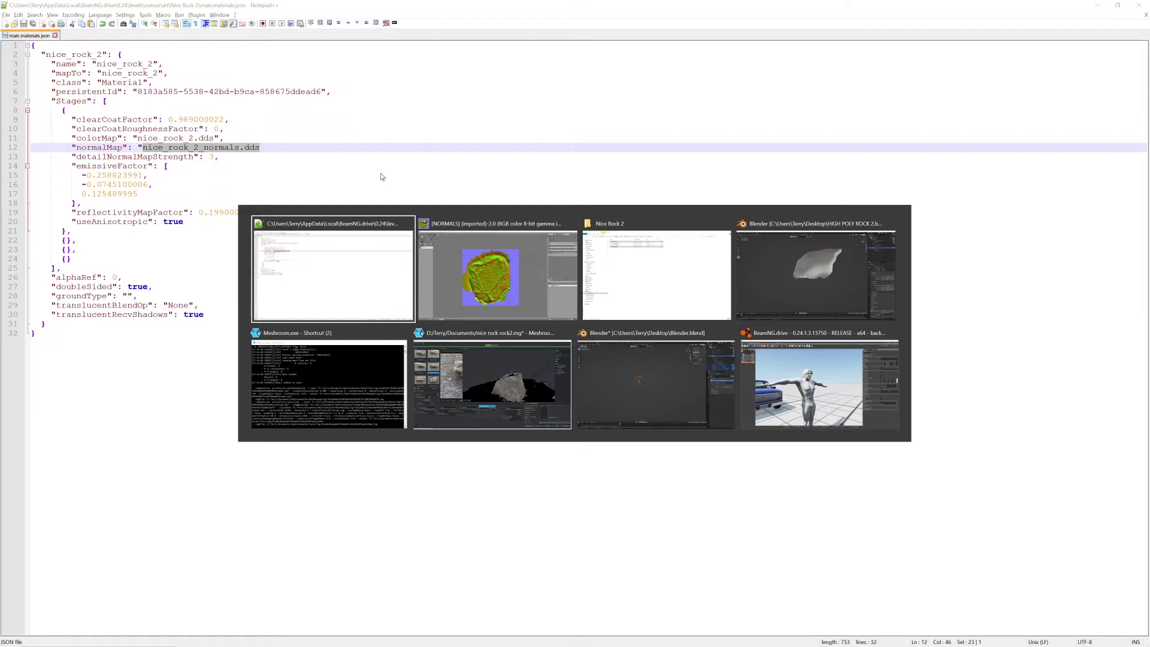
key(alt+Tab)
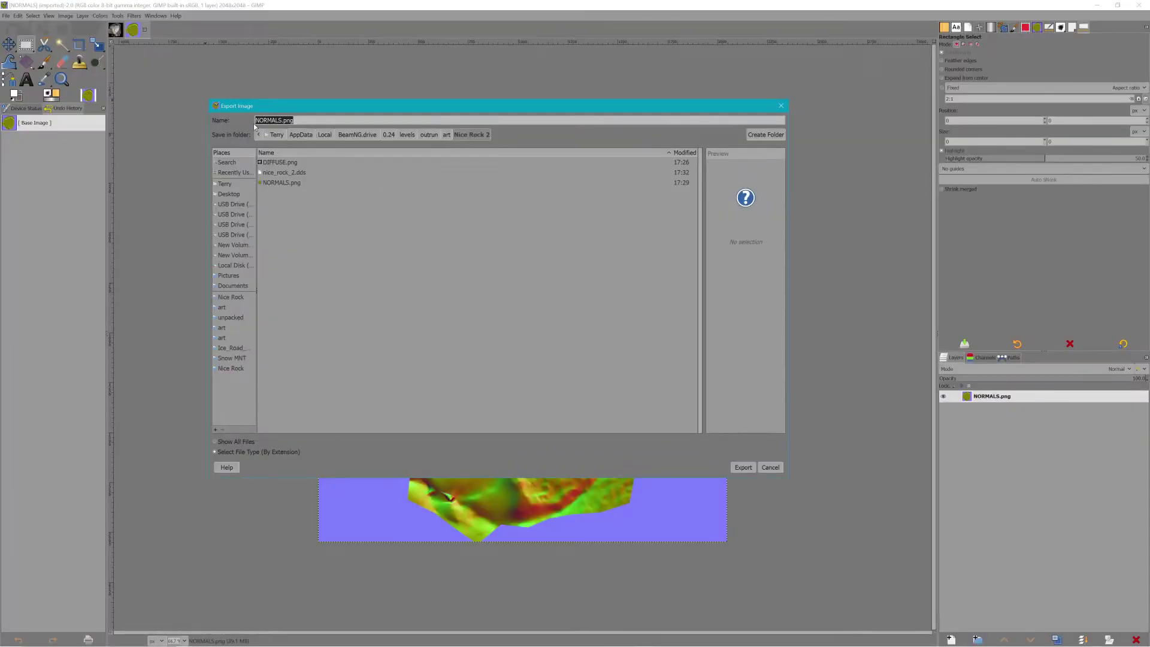
key(ctrl+v)
click(745, 468)
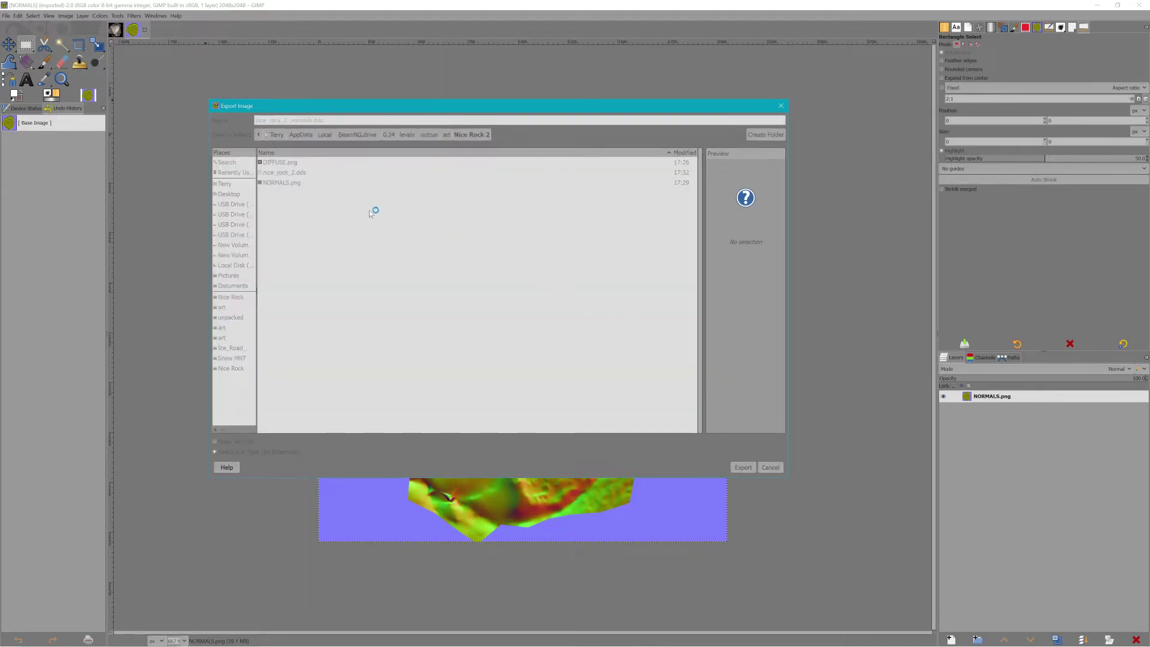
Export the normals DDS with BC5 / ATI2 (3Dc) compression, keeping mipmap generation on.
click(225, 139)
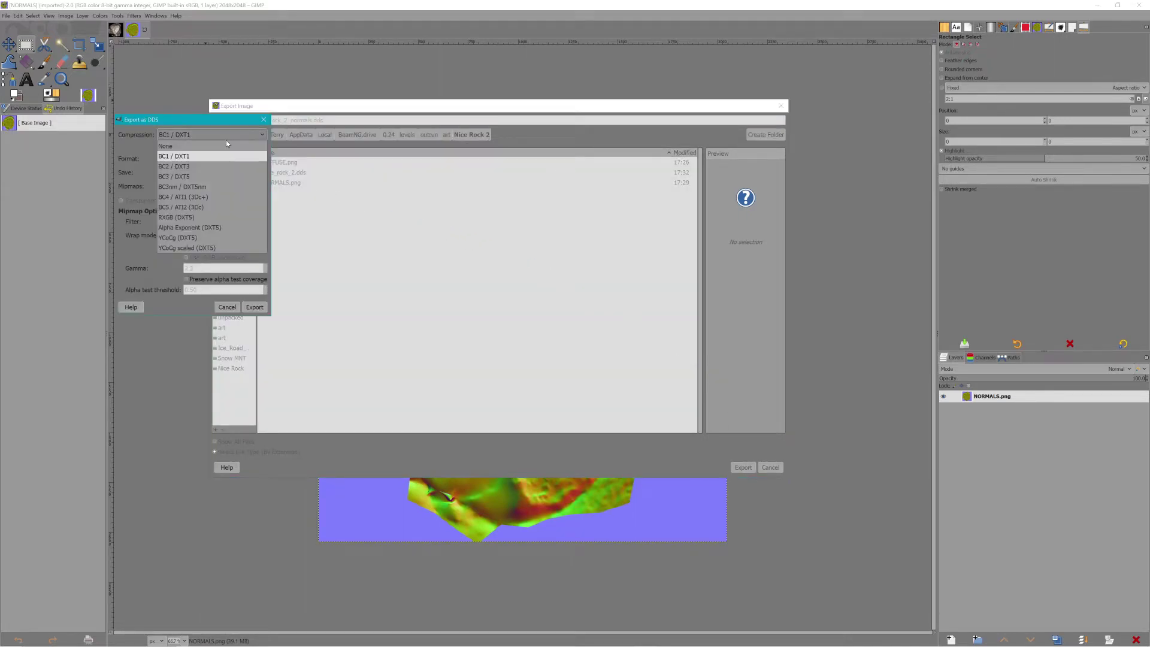
click(205, 206)
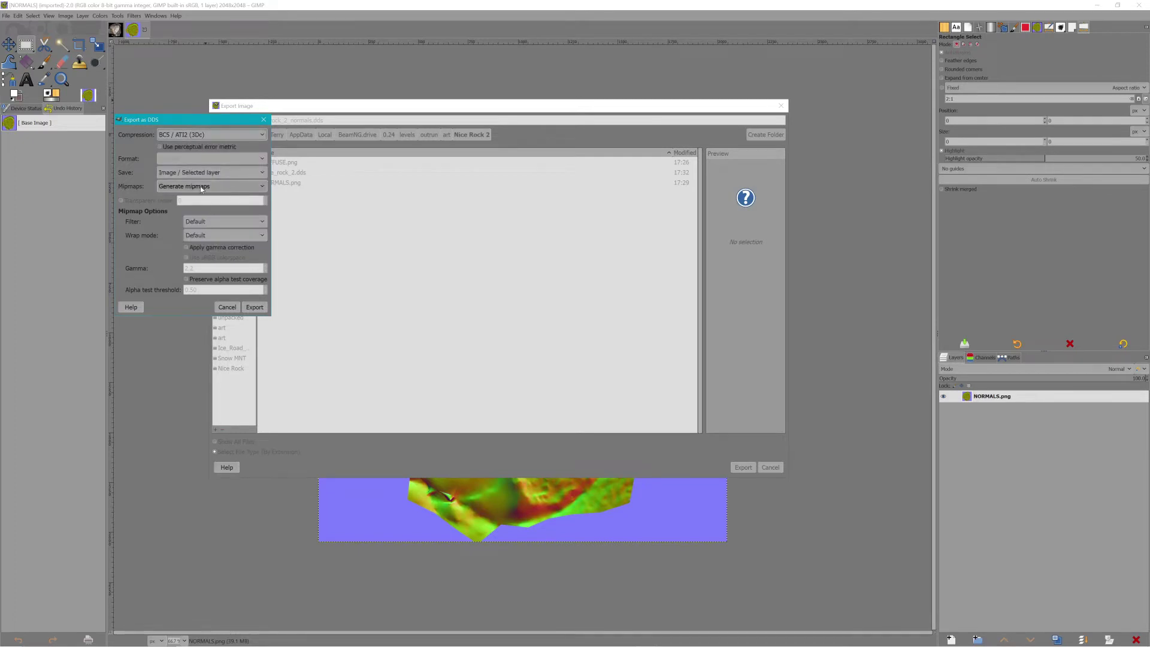
click(254, 307)
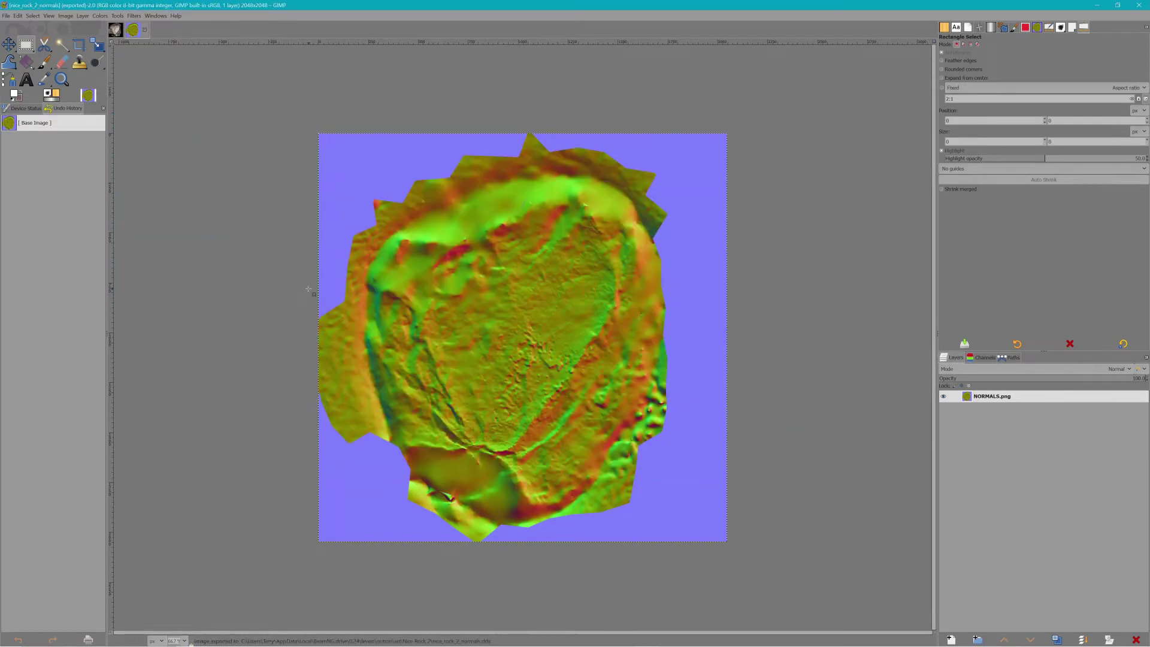
Switch to the HIGH POLY ROCK 2 file in Blender and give the nice_rock_2 material's Base Color an Image Texture.
key(alt+Tab)
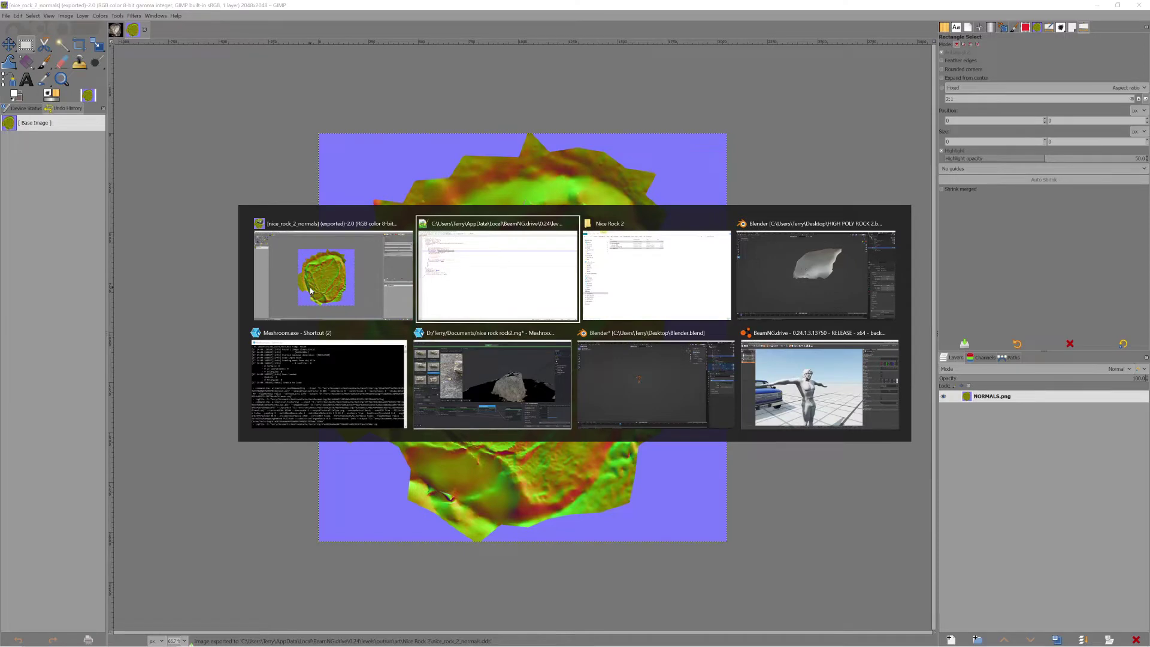
key(Tab)
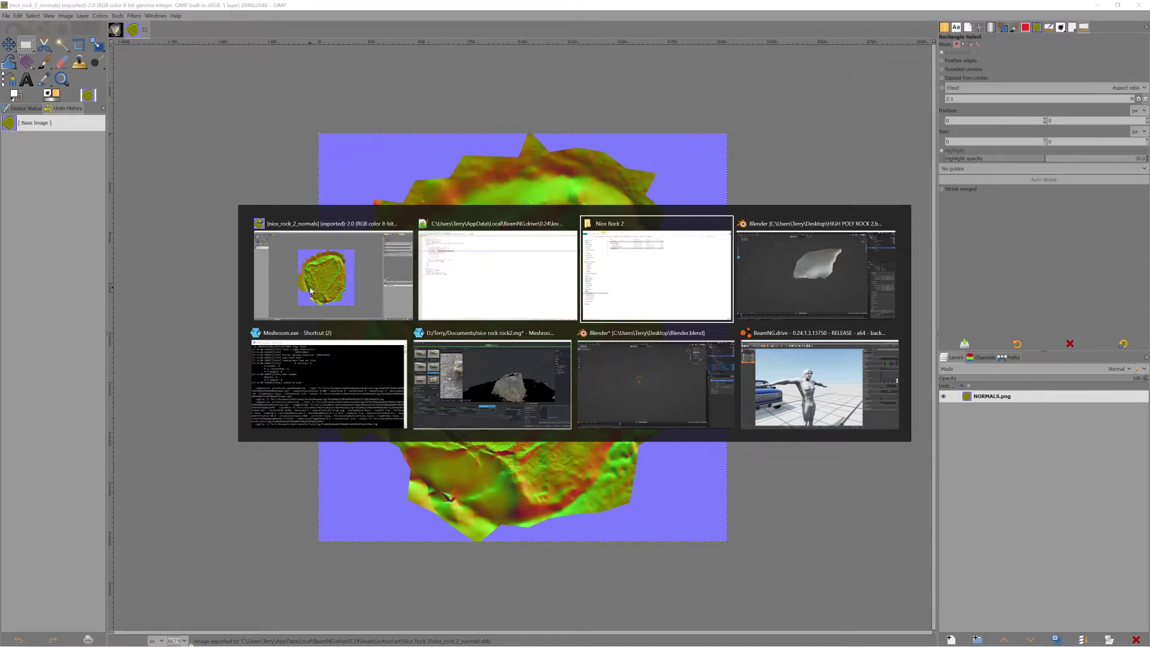
key(Tab)
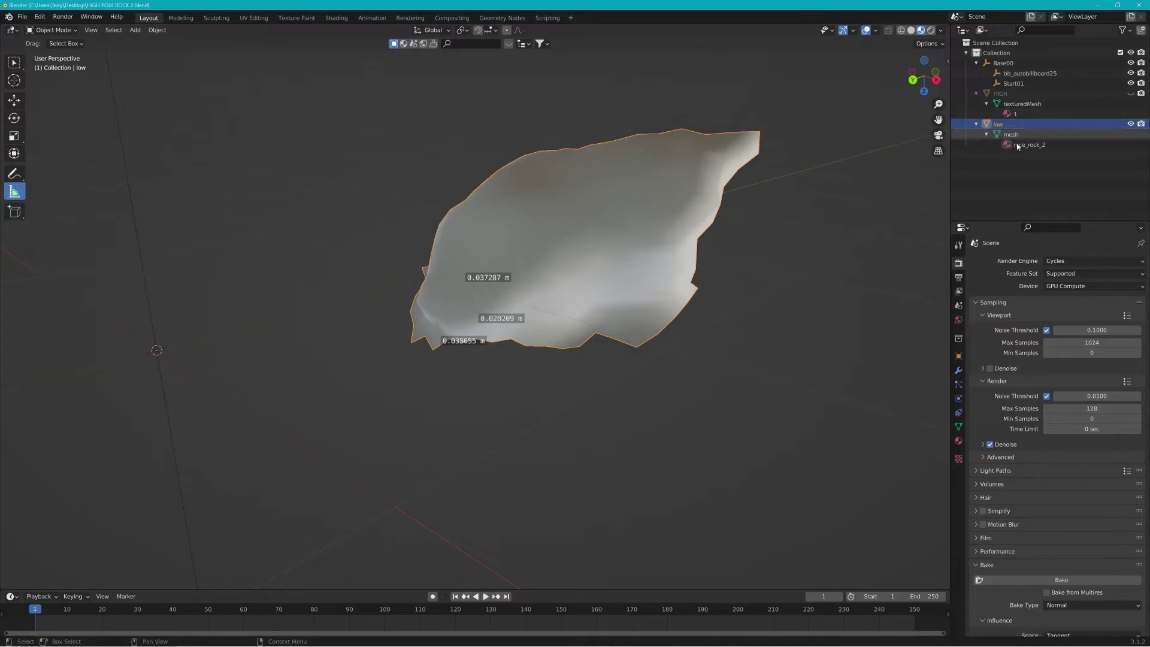
click(958, 440)
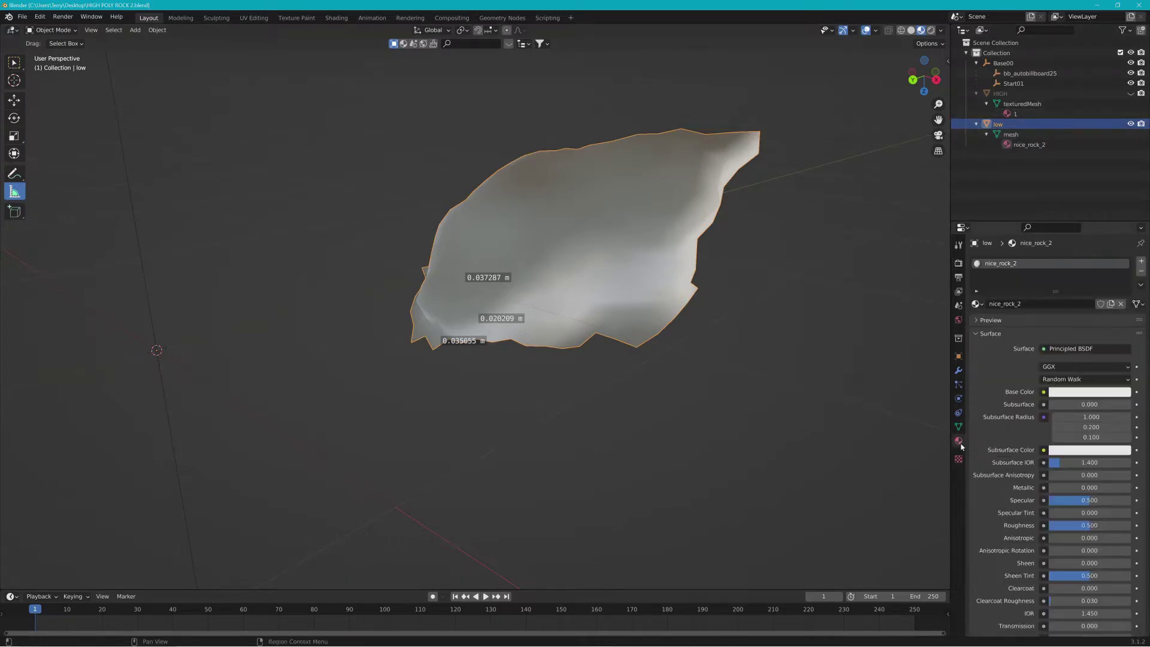
click(1042, 393)
click(847, 456)
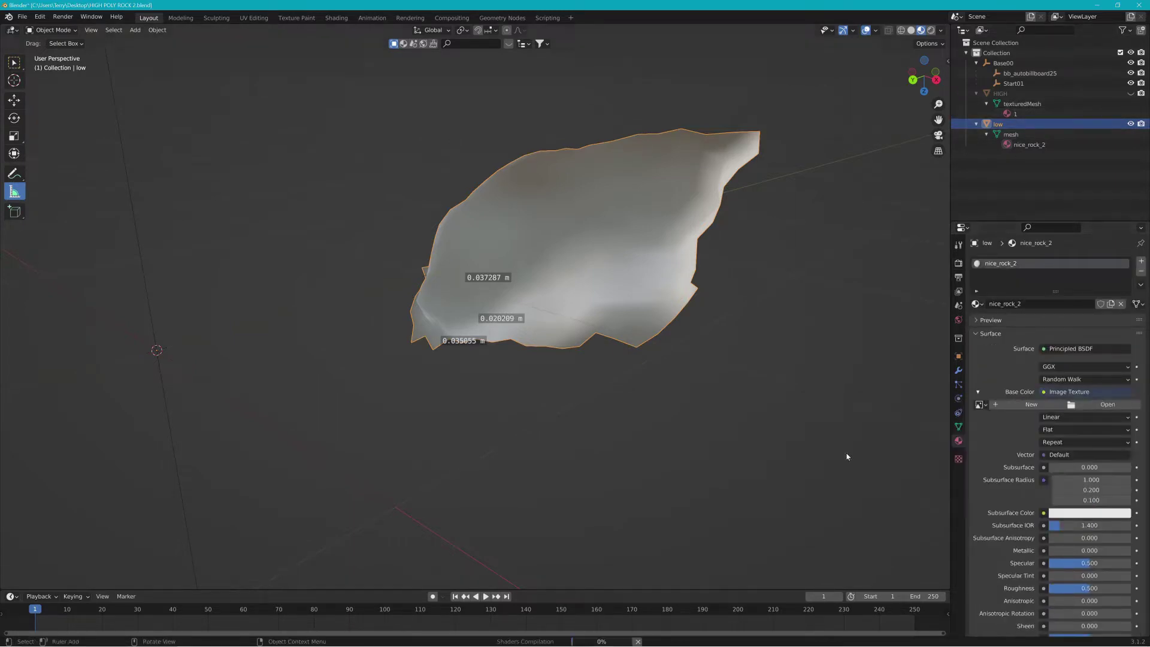
Load nice_rock_2.dds from the Nice Rock 2 folder as the Base Color image.
click(1126, 405)
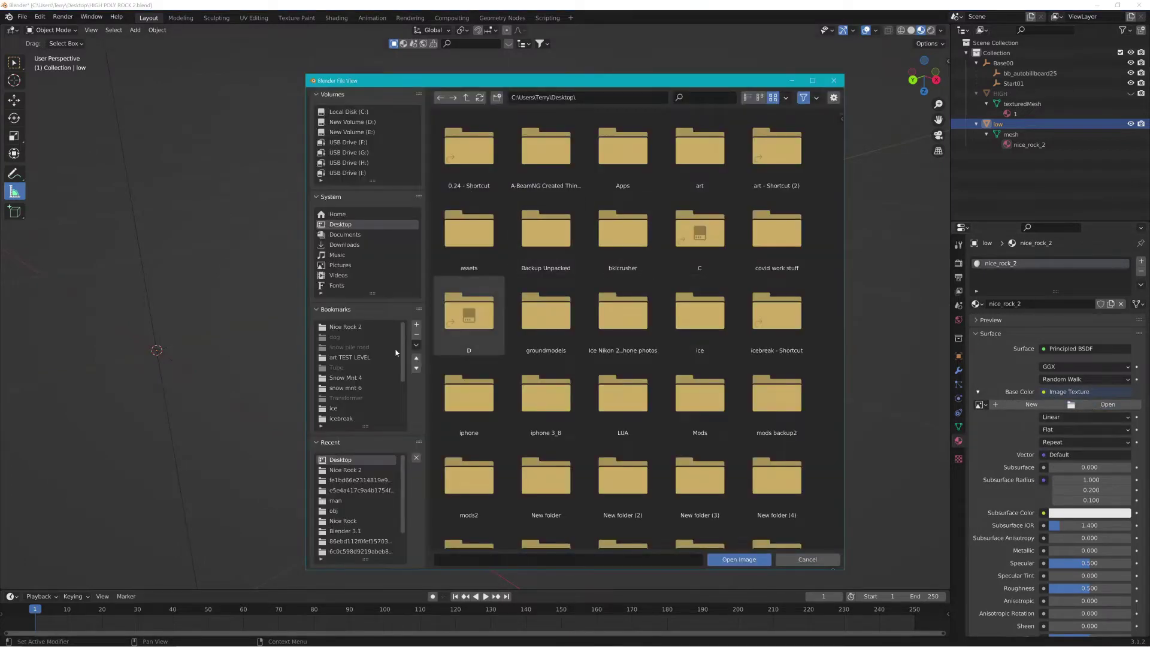
click(327, 326)
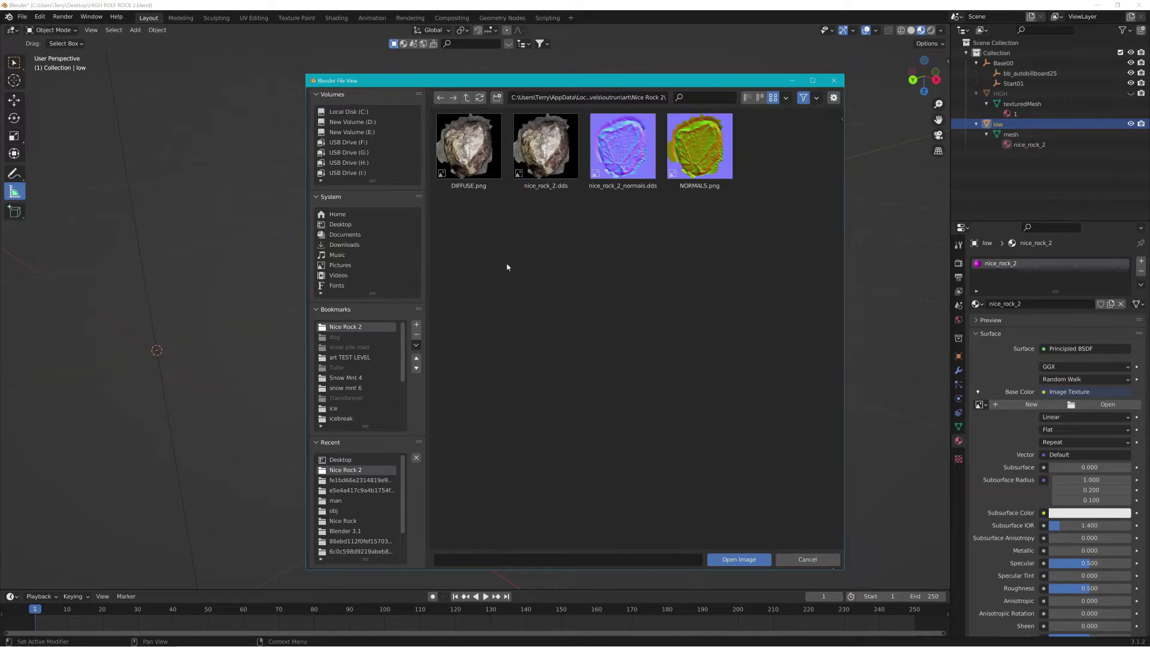
click(535, 129)
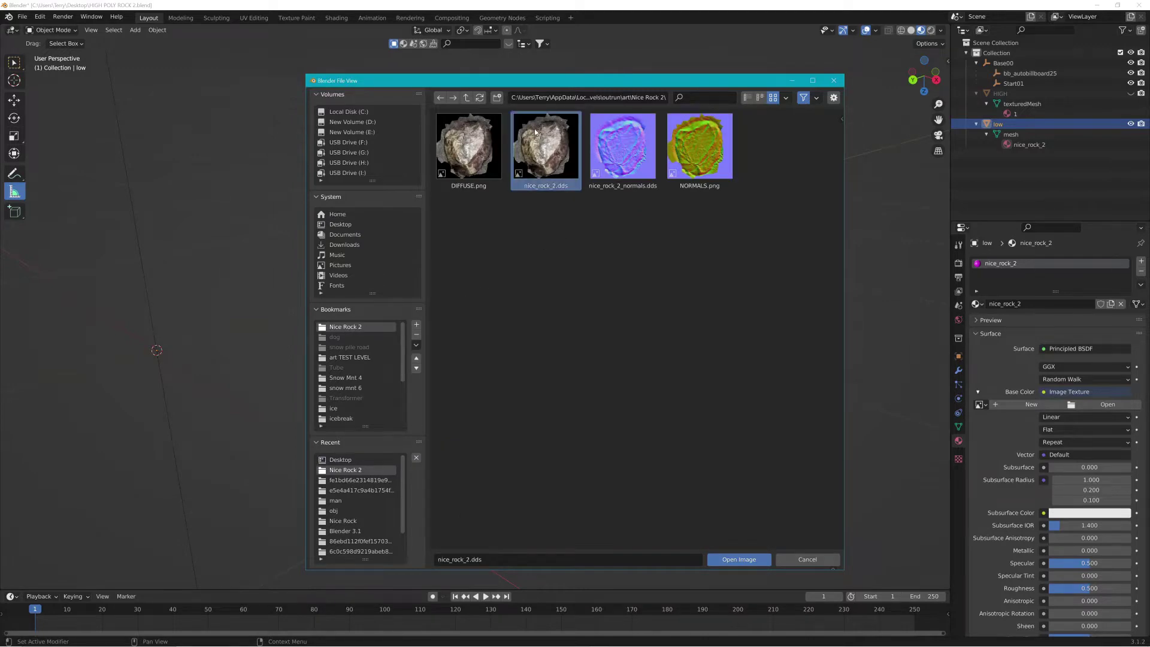
click(739, 558)
Check the textured low rock from several sides and select the Start01 empty at the 3D cursor.
middle_drag(670, 350, 613, 294)
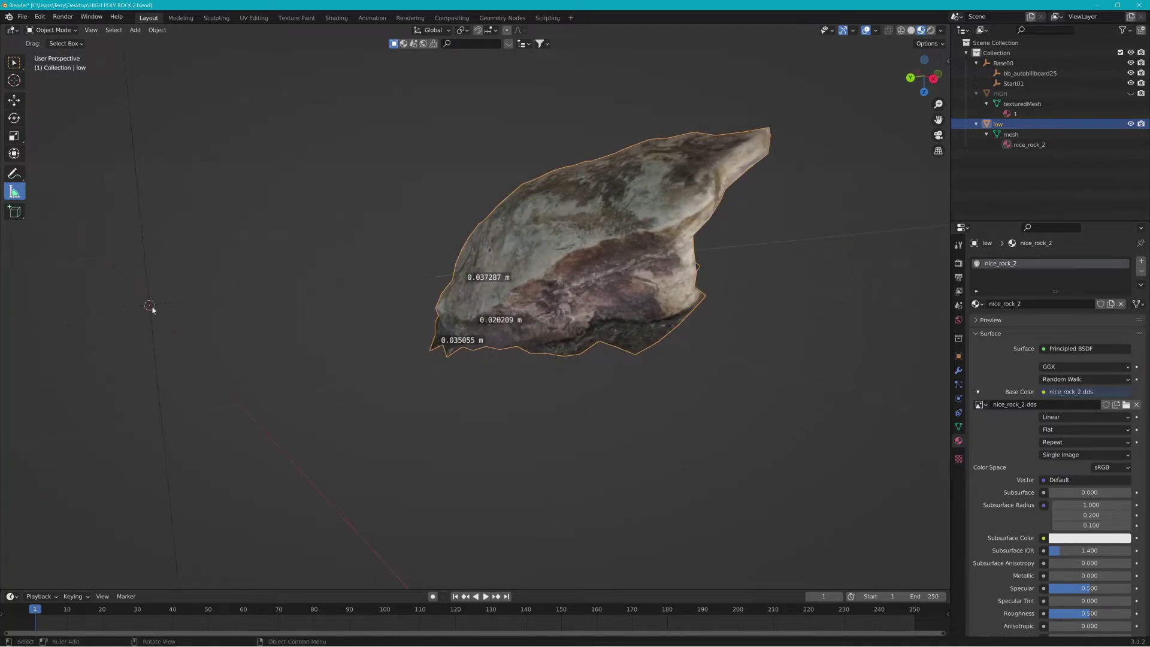
middle_drag(152, 308, 637, 386)
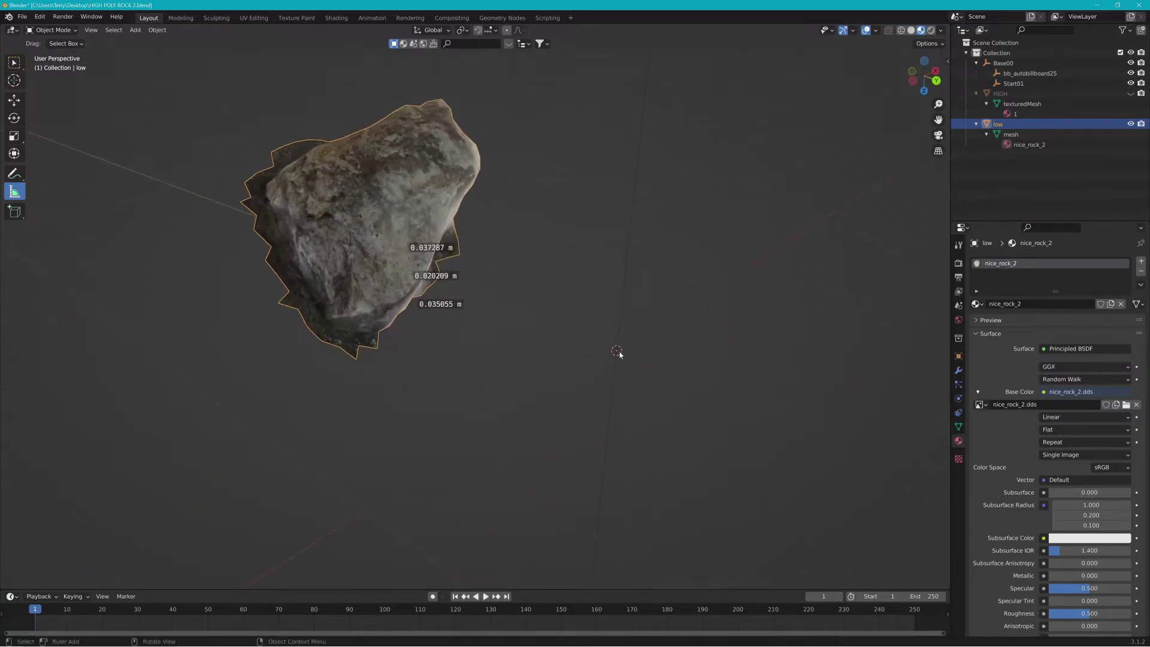
click(619, 354)
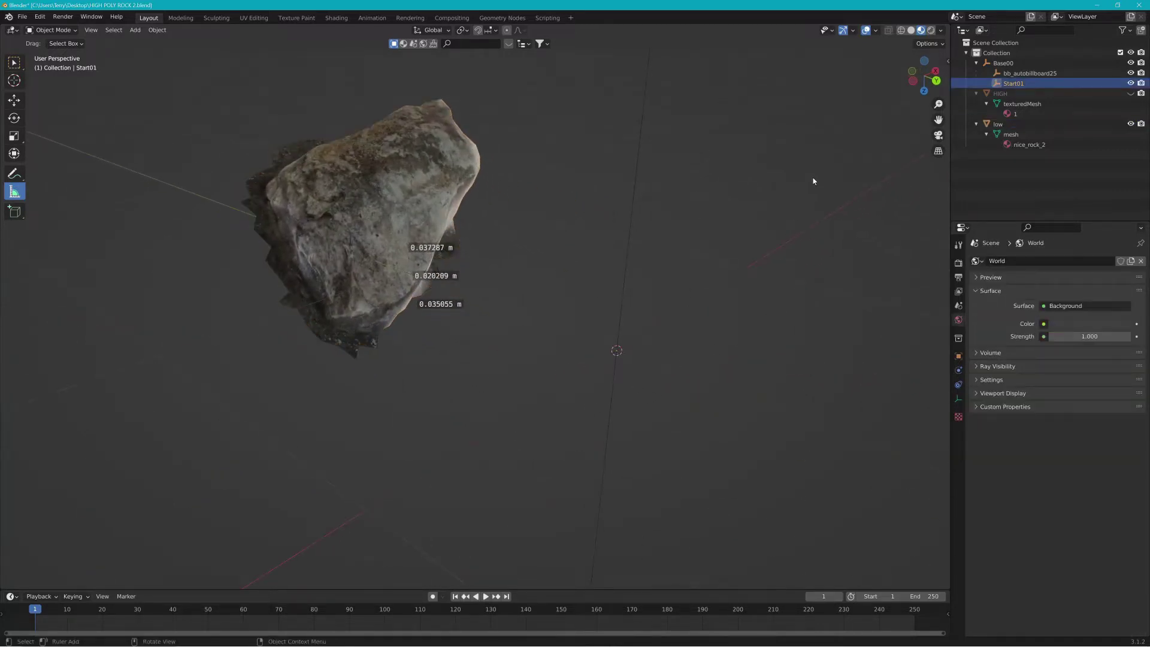
Set the low rock's origin to the 3D cursor and move its geometry to that origin.
click(379, 137)
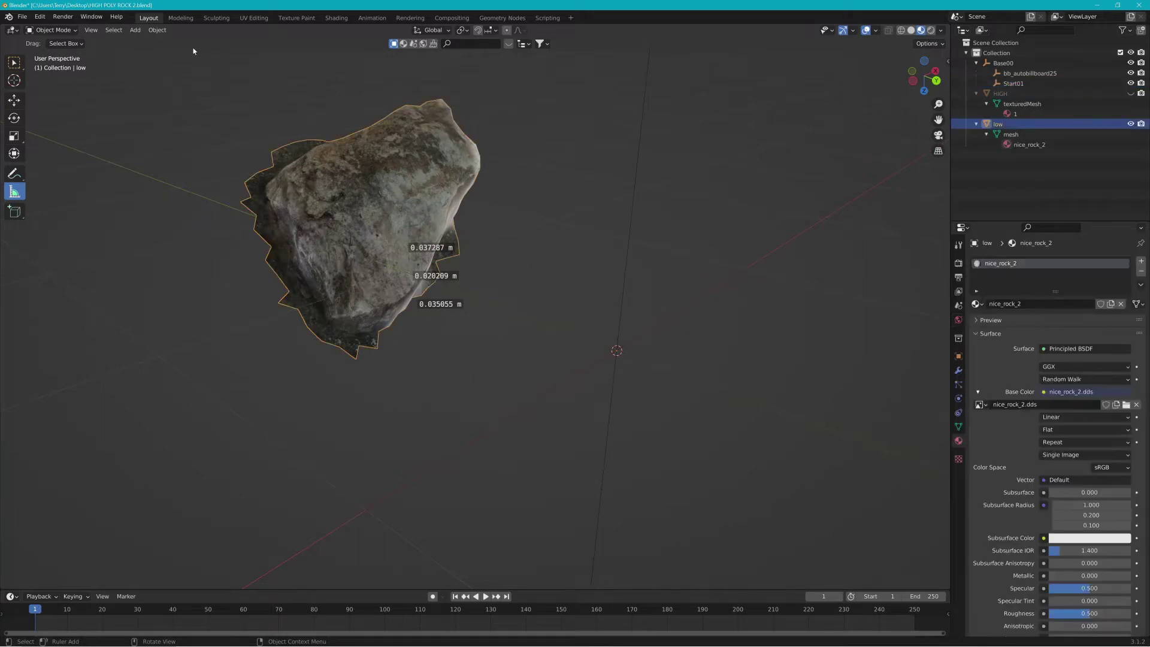
click(157, 30)
mouse_move(180, 52)
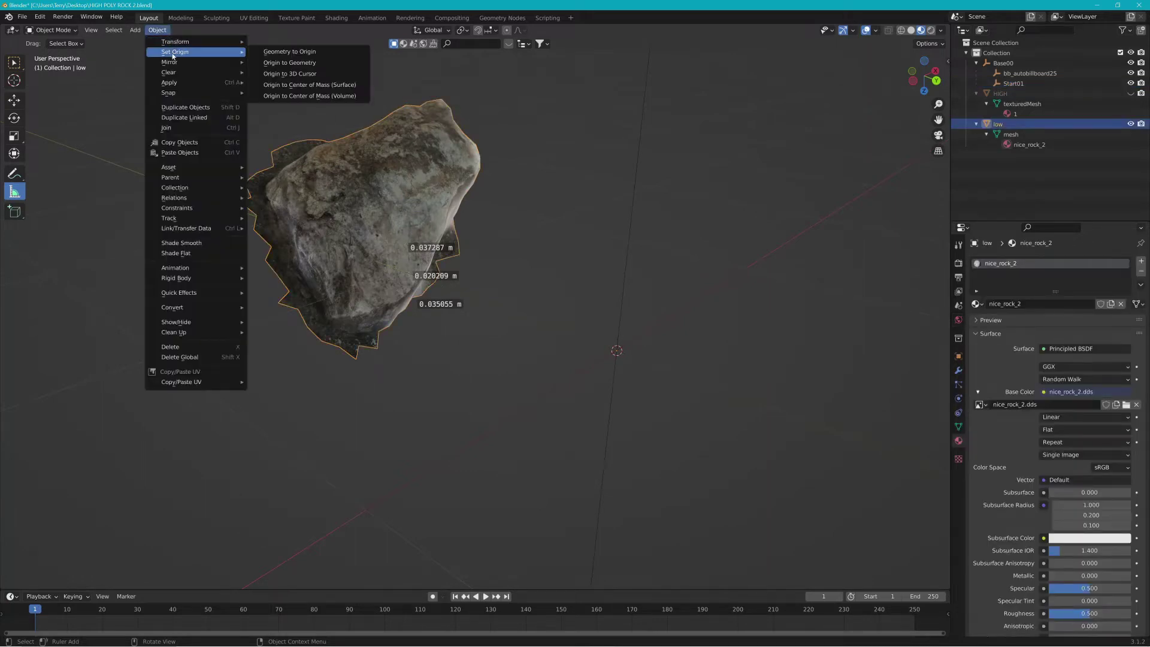
click(302, 75)
click(158, 30)
mouse_move(179, 46)
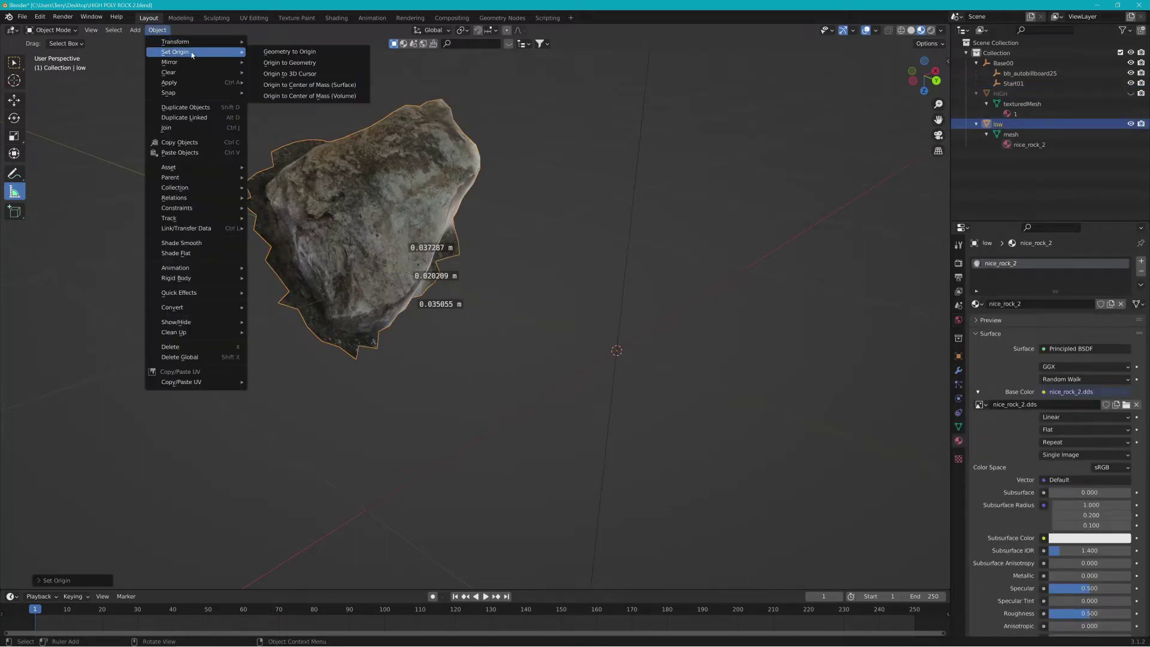
click(291, 48)
middle_drag(406, 148, 497, 172)
middle_drag(770, 216, 709, 164)
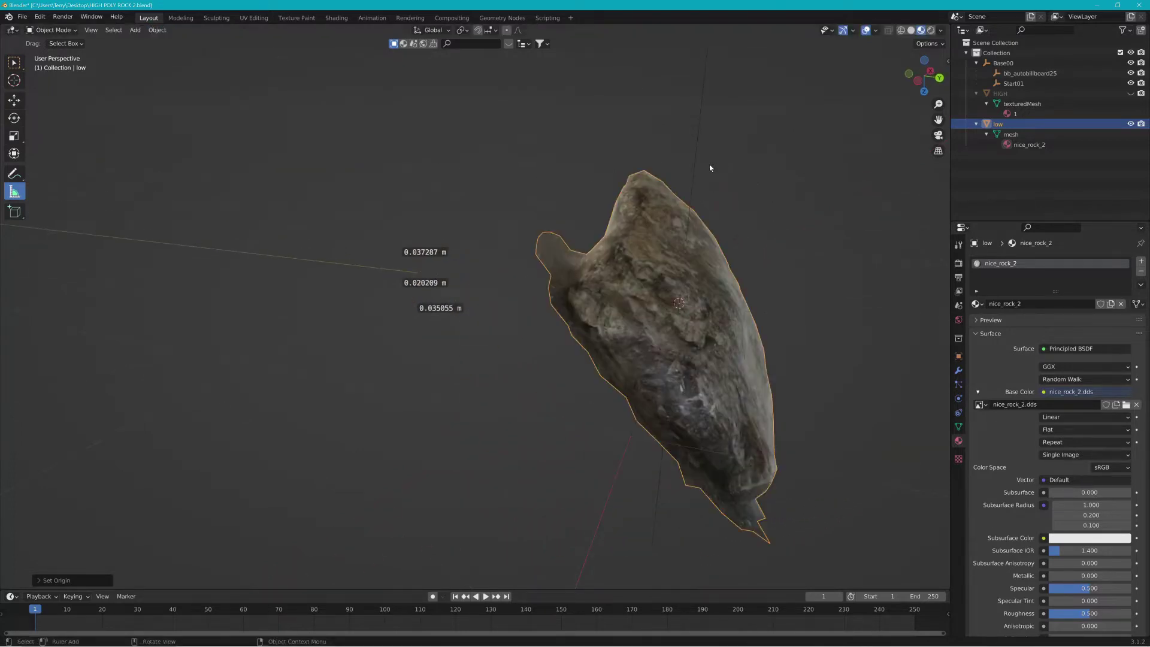
Rotate the rock about -137° in the right view so its base lies flat, and set its material's Specular to 0 and Roughness to 1.
click(914, 83)
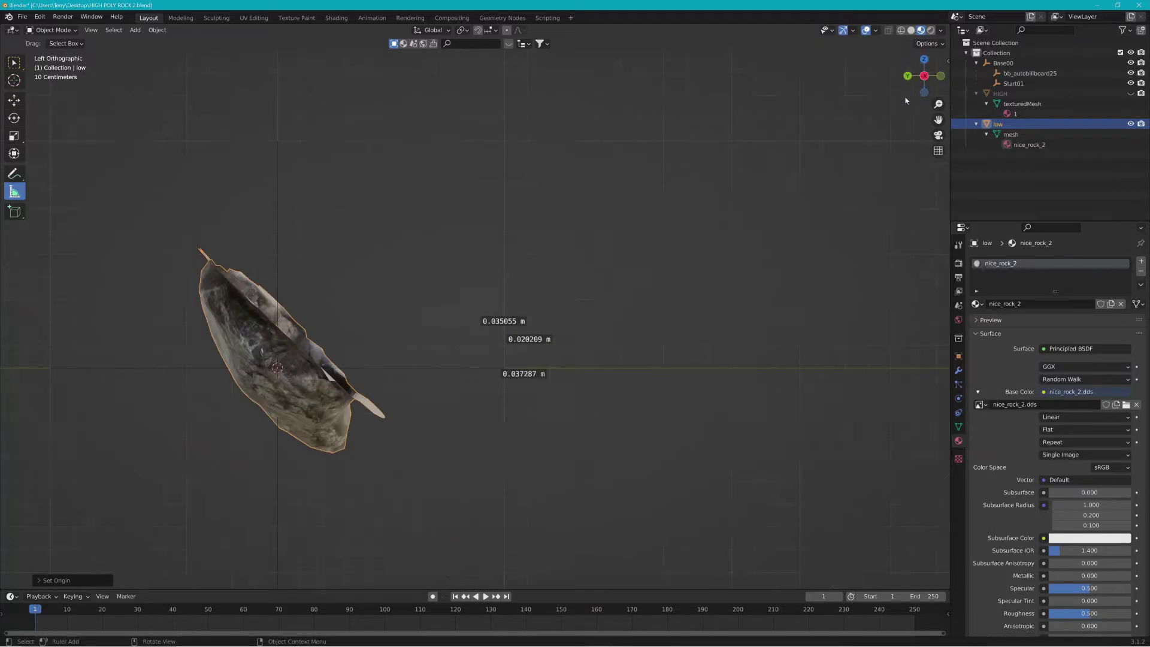
click(909, 77)
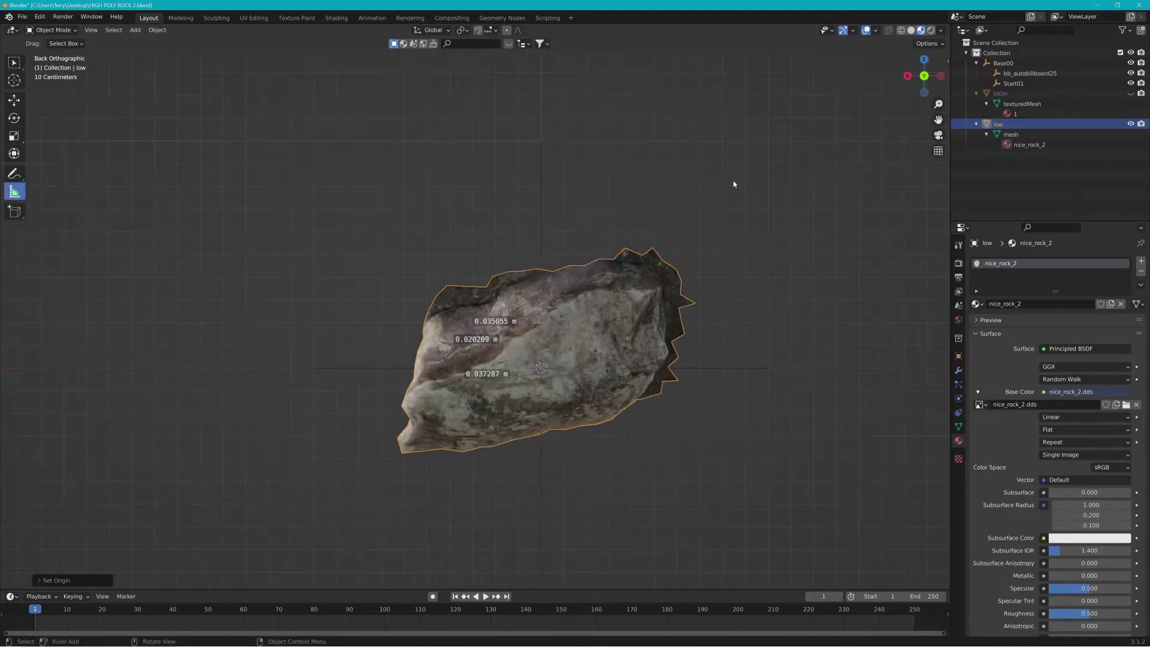
click(908, 76)
key(r)
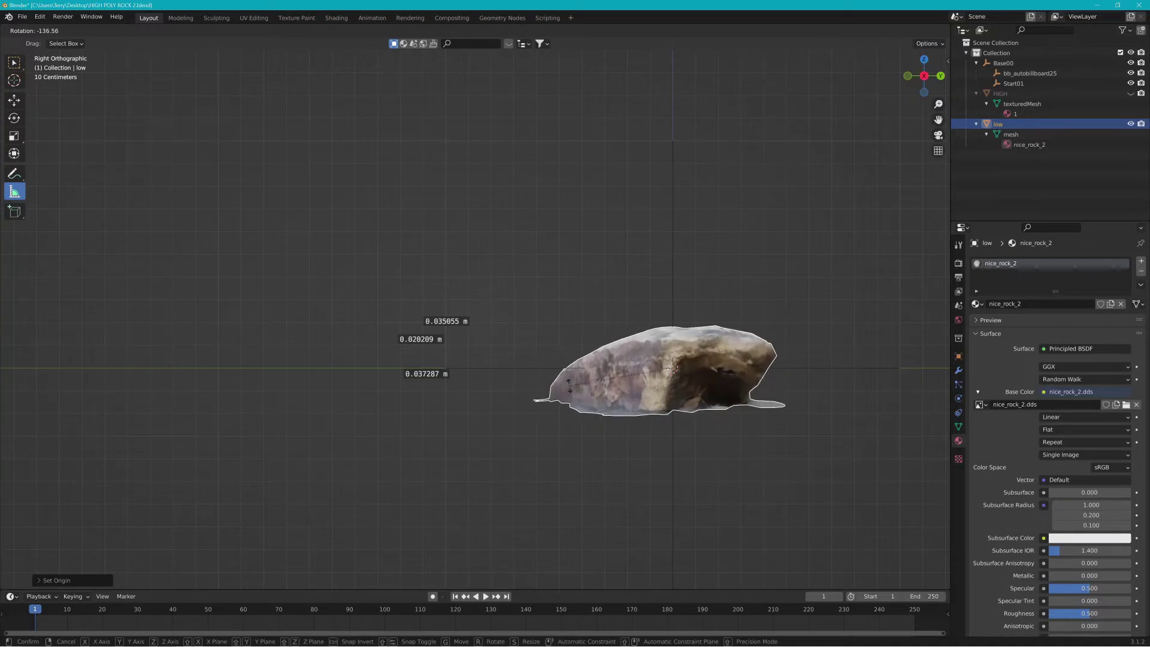
click(569, 385)
mouse_move(1089, 588)
mouse_down()
mouse_move(1049, 589)
mouse_move(1132, 615)
mouse_up()
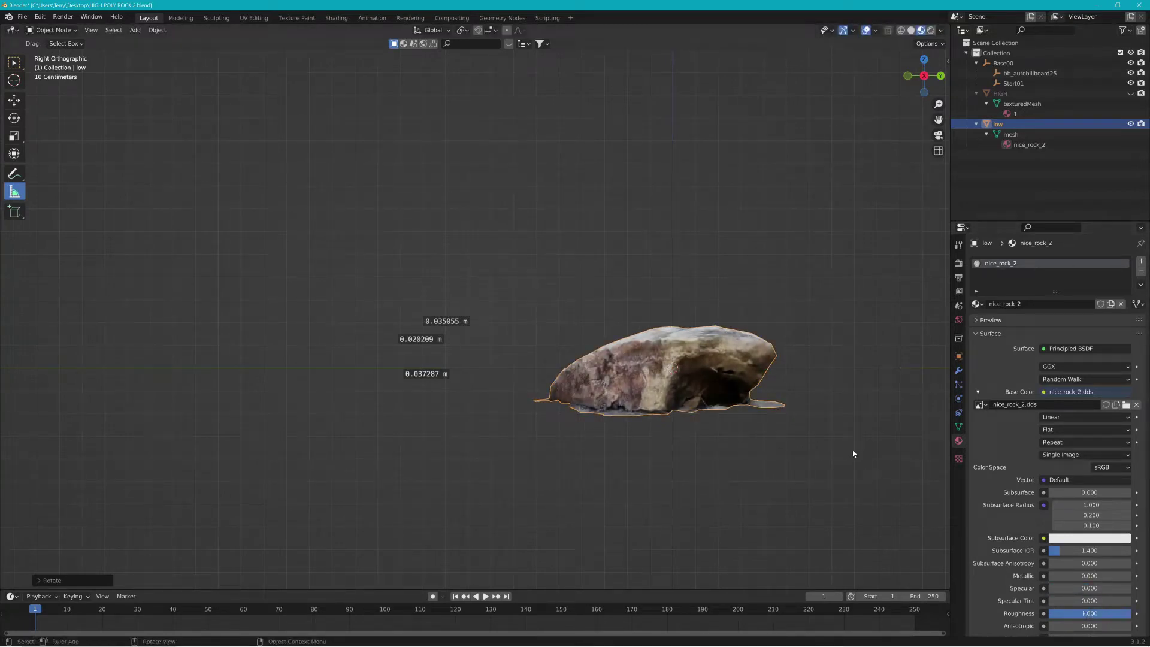
Raise the rock about 0.19 m along Z so its base rests at ground level, and return to the selection tool.
key(g)
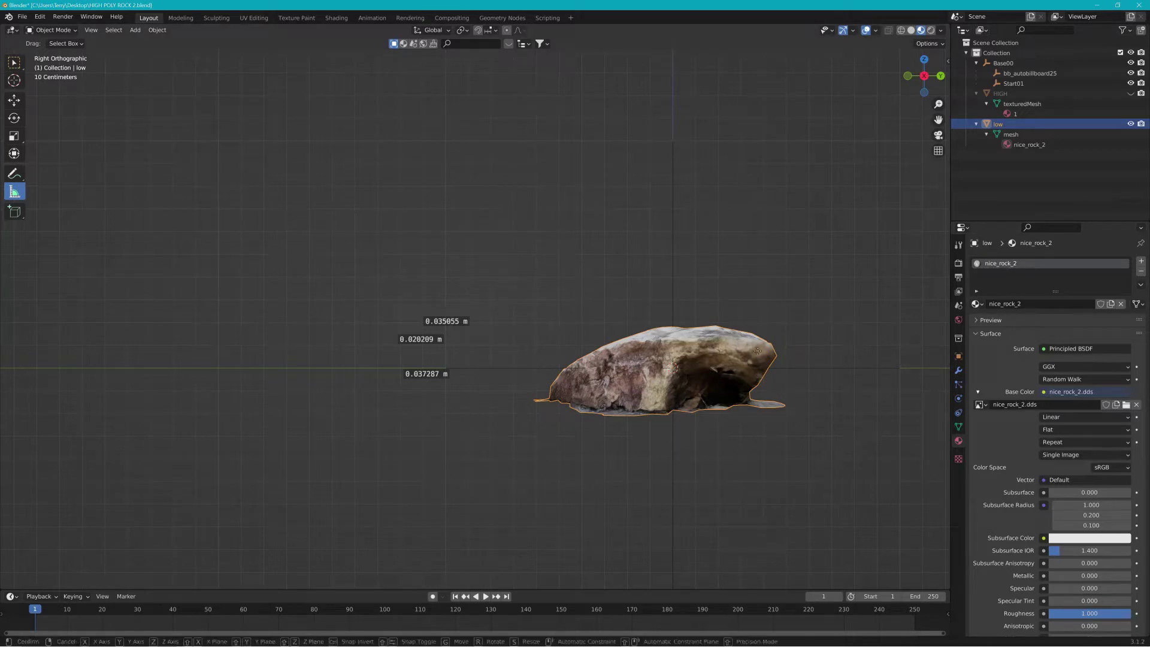
key(z)
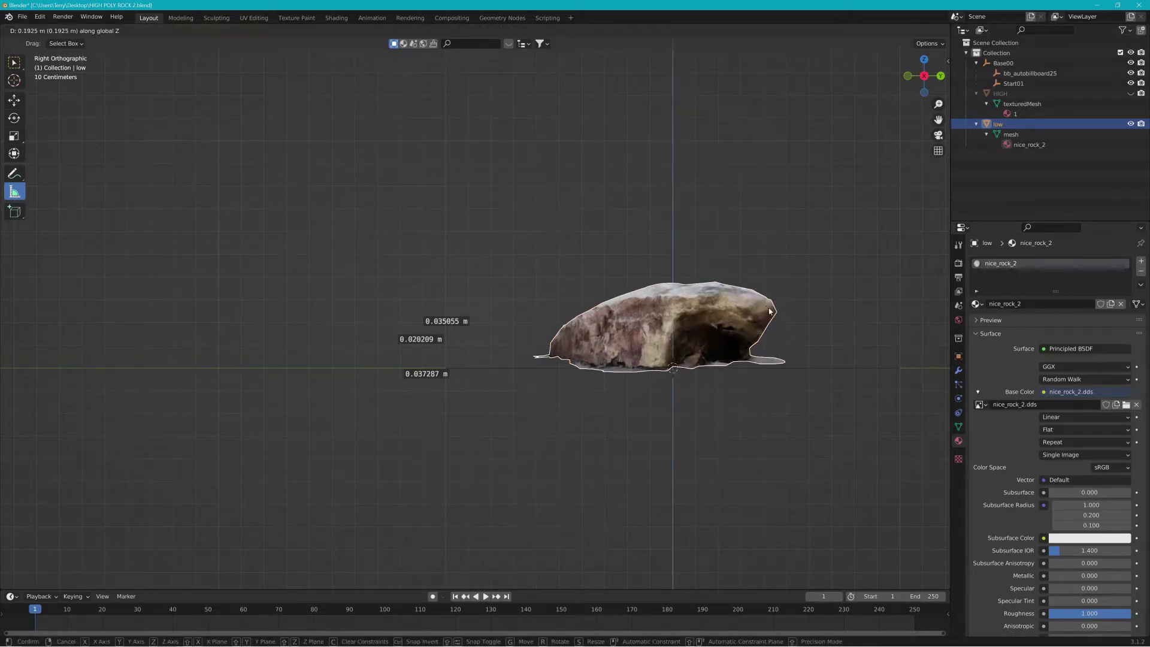
click(758, 344)
middle_drag(757, 344, 834, 343)
middle_drag(745, 341, 703, 357)
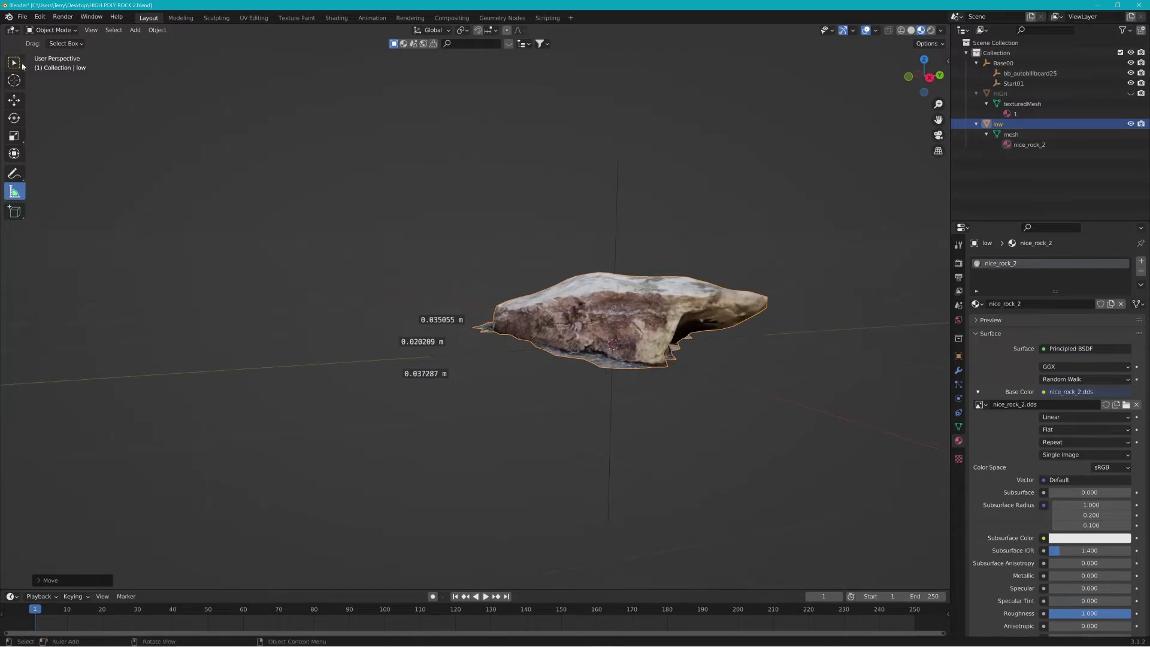
key(w)
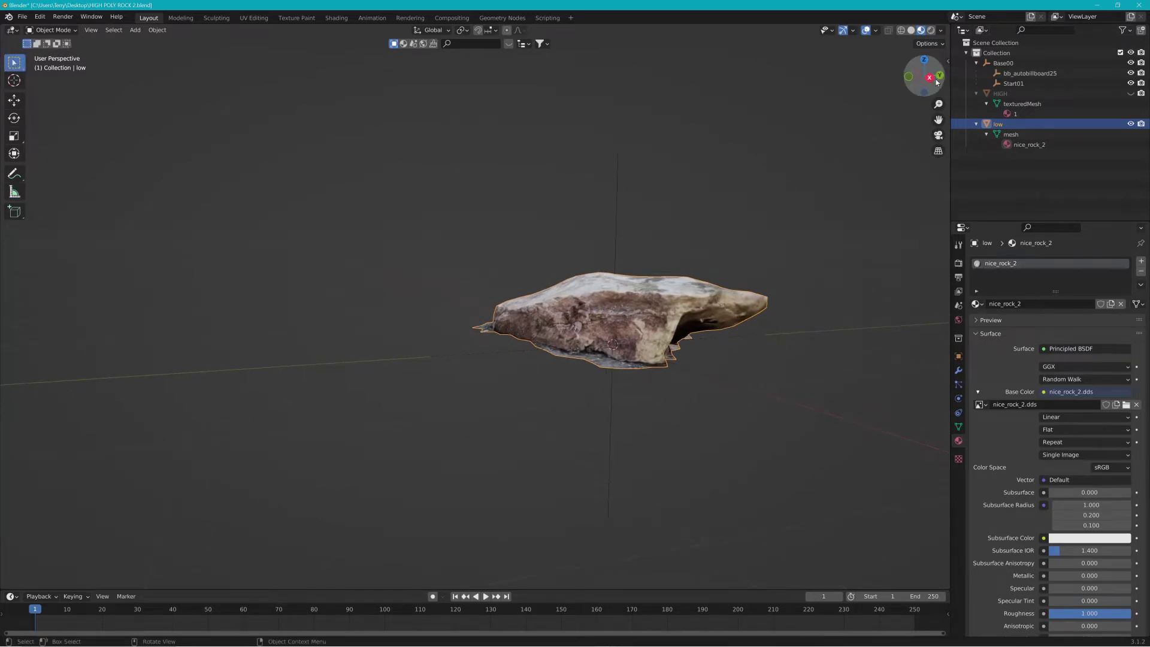
Lower the rock about 0.02 m in the right view and rotate it about -4° in the front view to level its base.
click(930, 78)
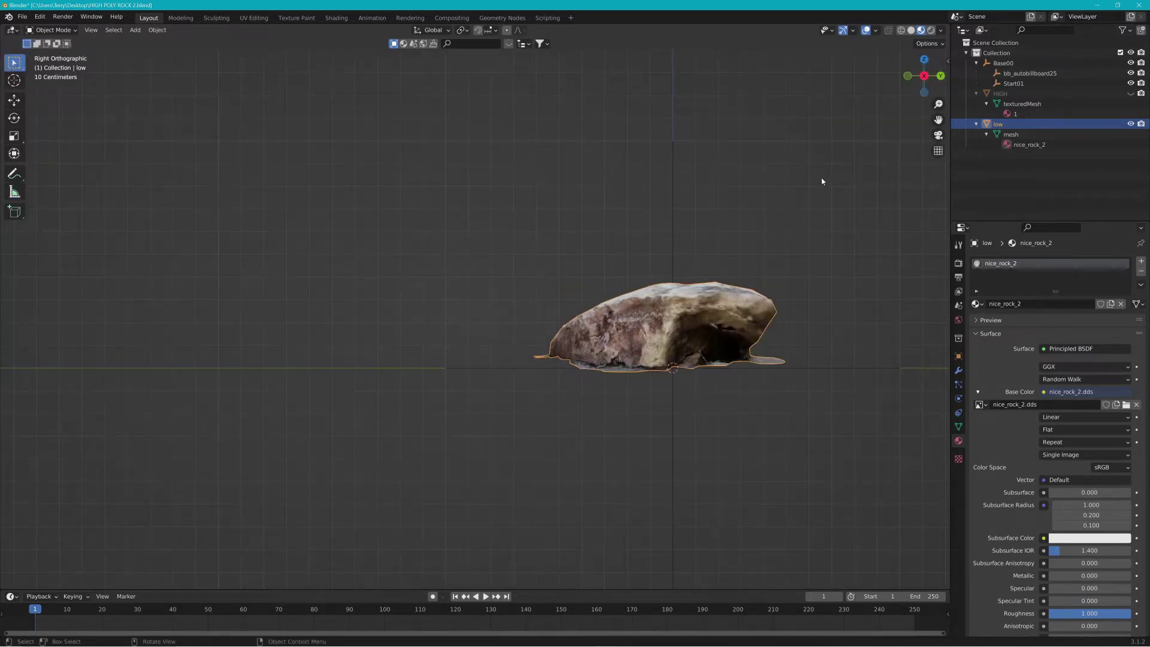
key(g)
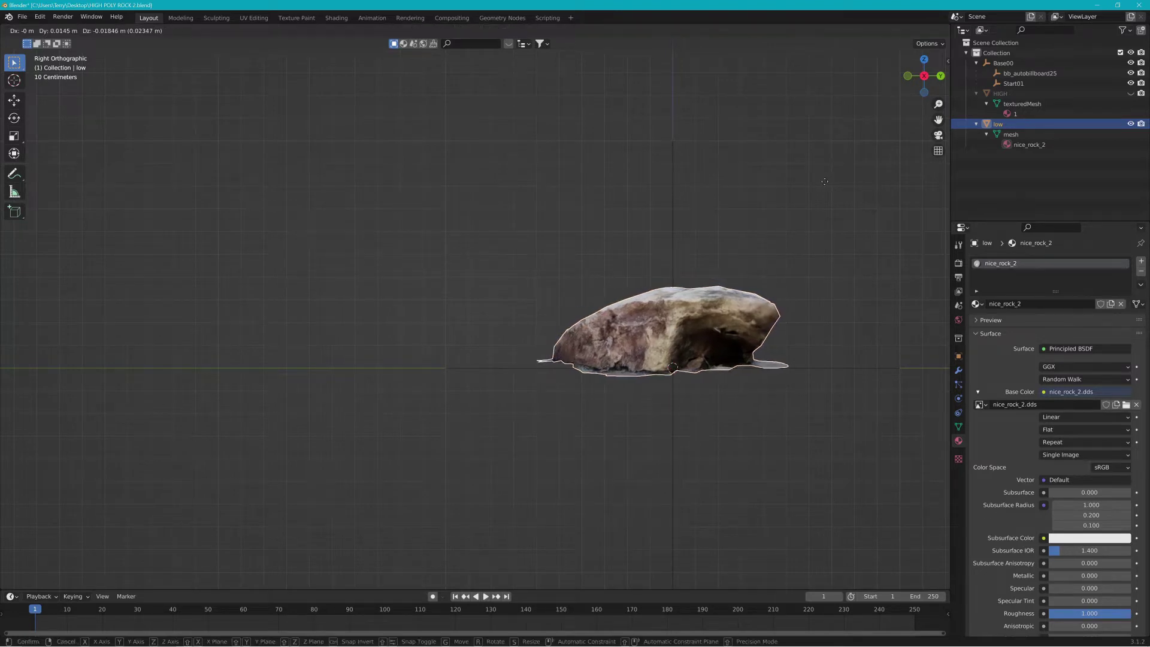
click(832, 187)
click(907, 76)
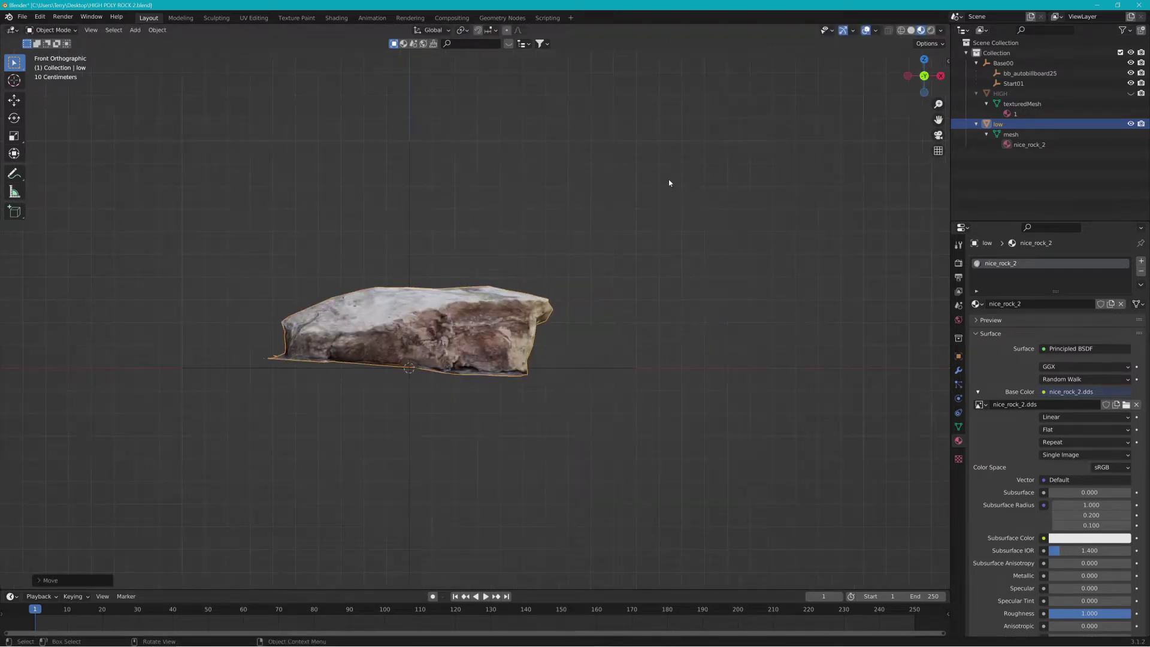
key(r)
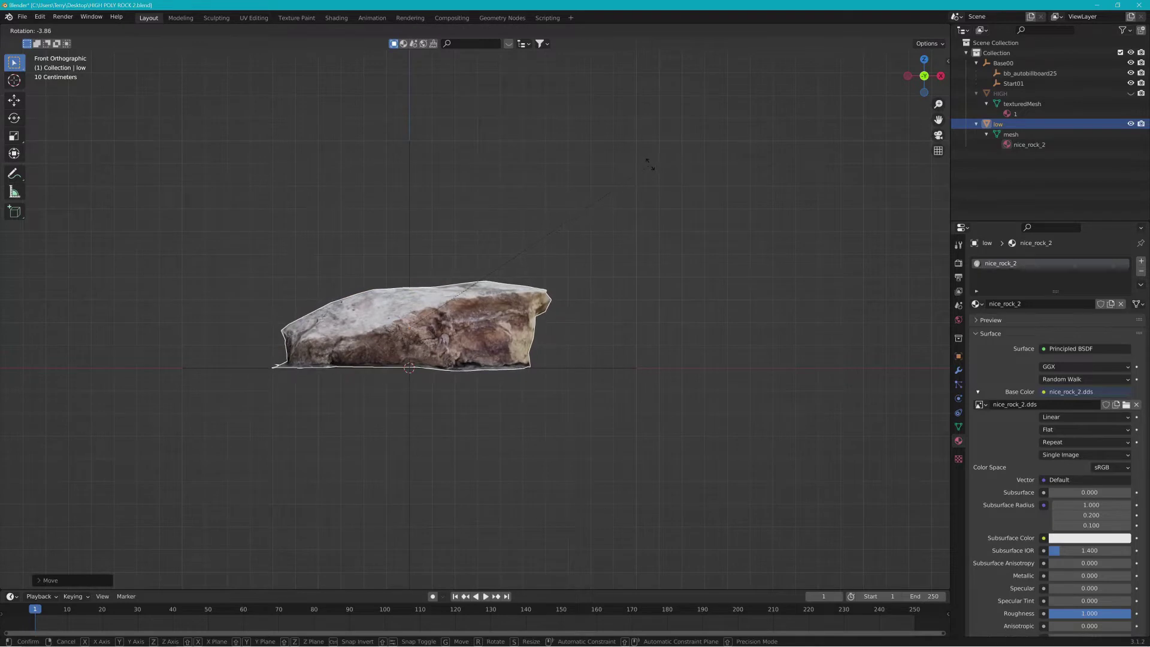
click(650, 164)
middle_drag(649, 165, 552, 228)
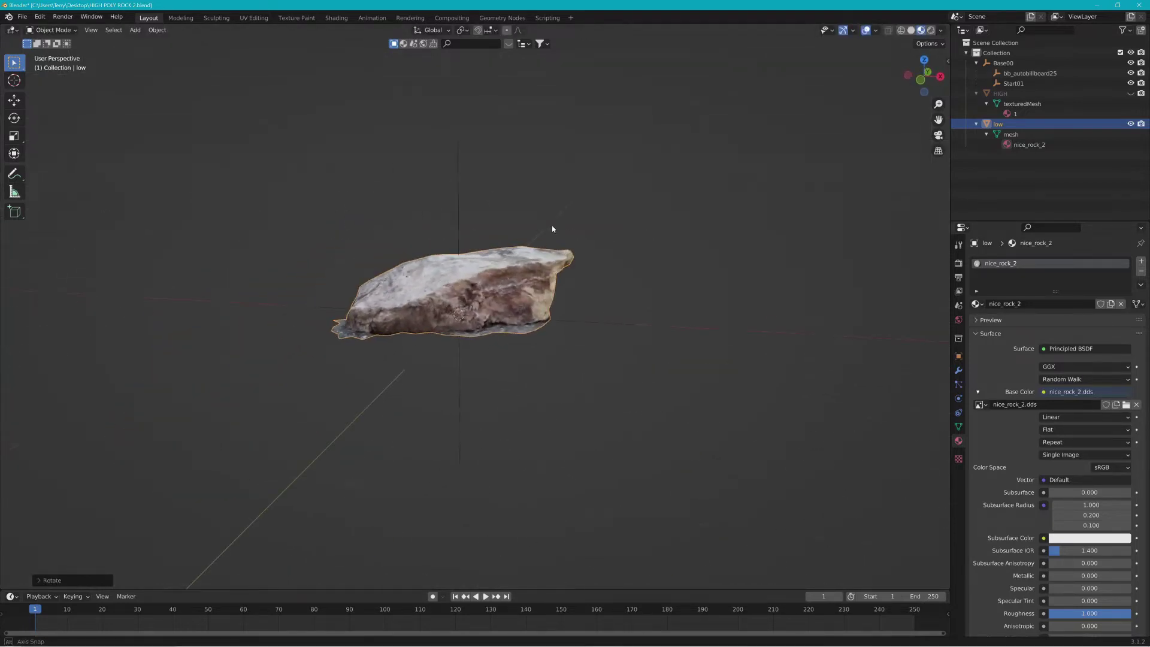
Import the Collada model For_Scale.dae from the Desktop as a size reference.
click(22, 17)
mouse_move(42, 154)
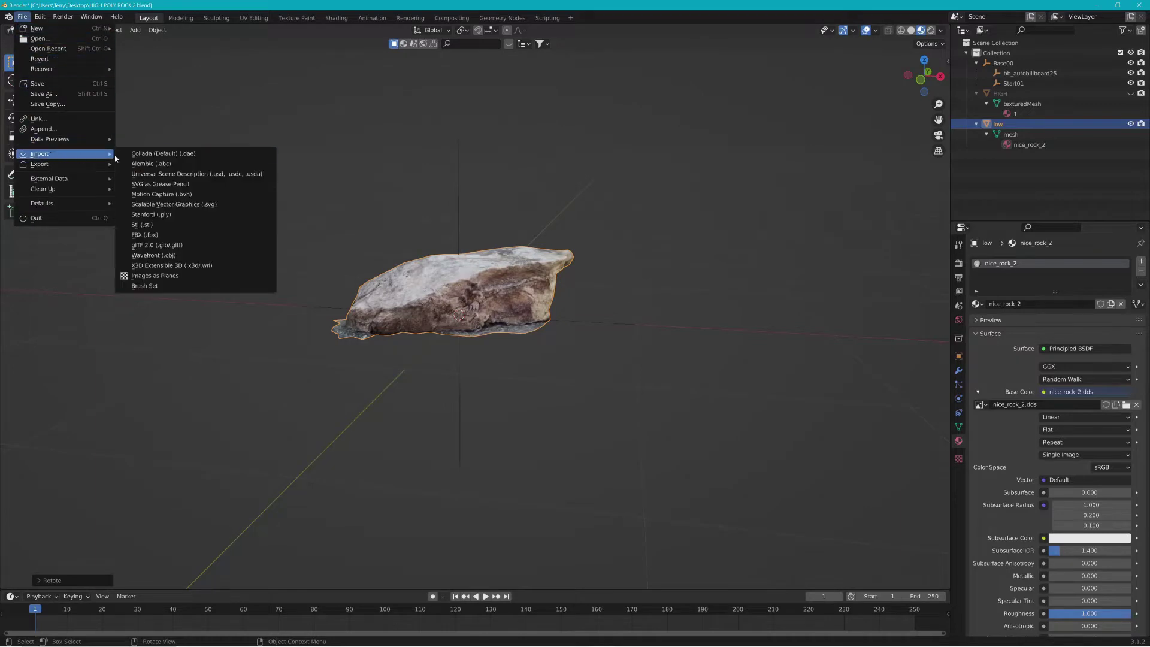
click(155, 155)
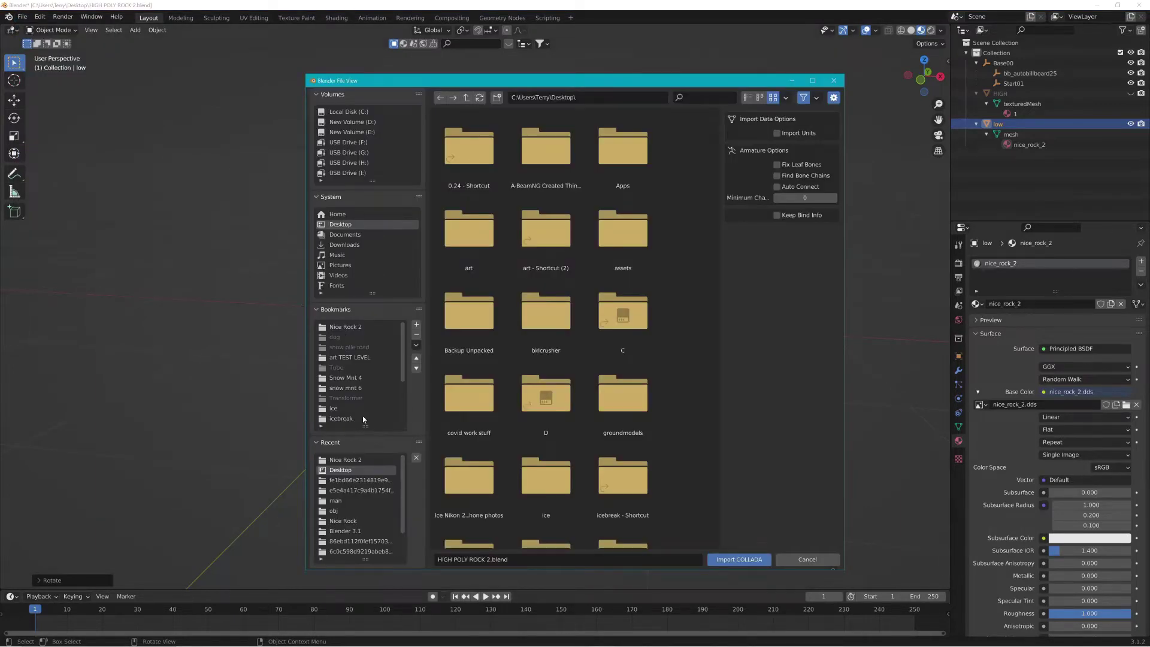
scroll(545, 479, down, 2)
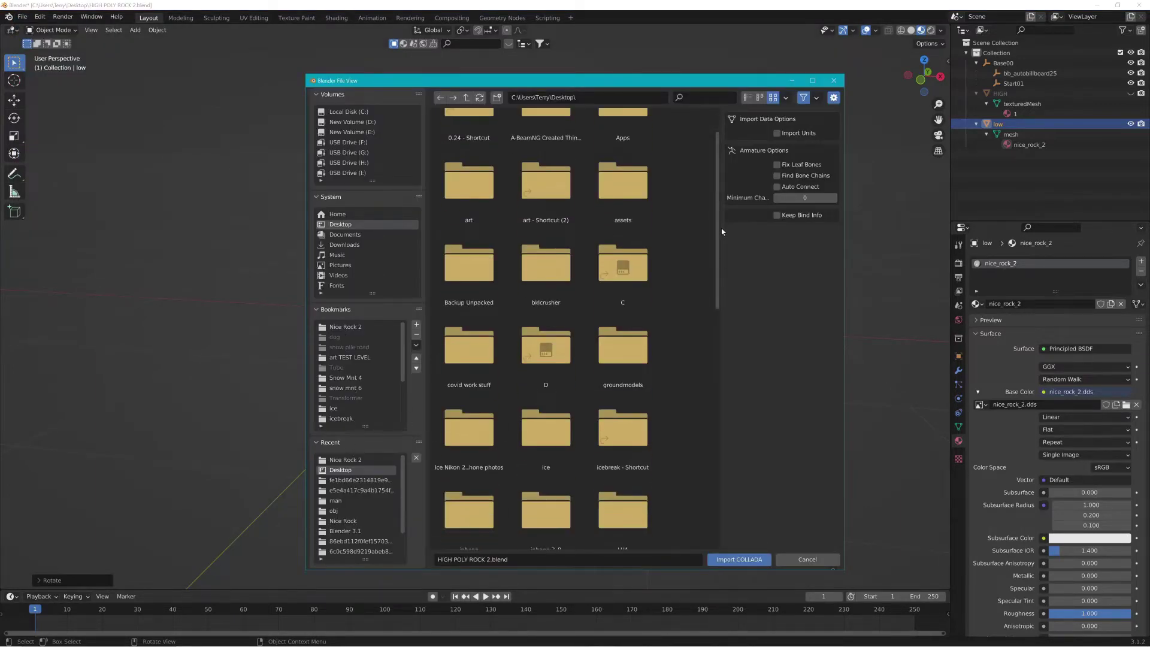
scroll(721, 264, down, 1)
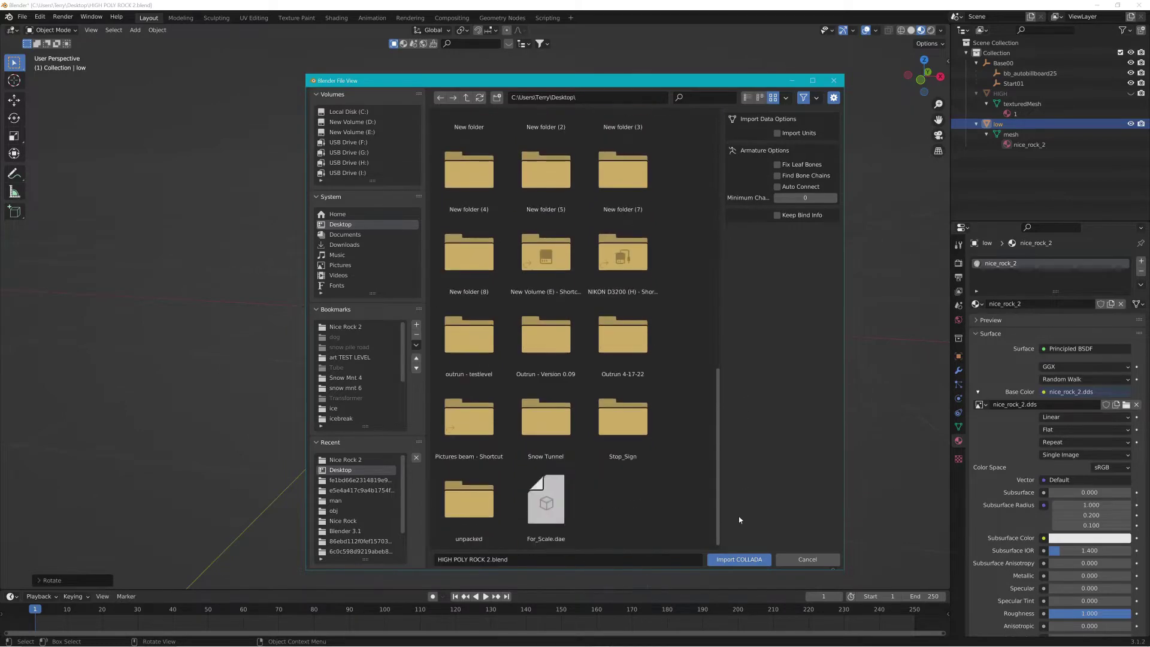
click(570, 509)
click(738, 559)
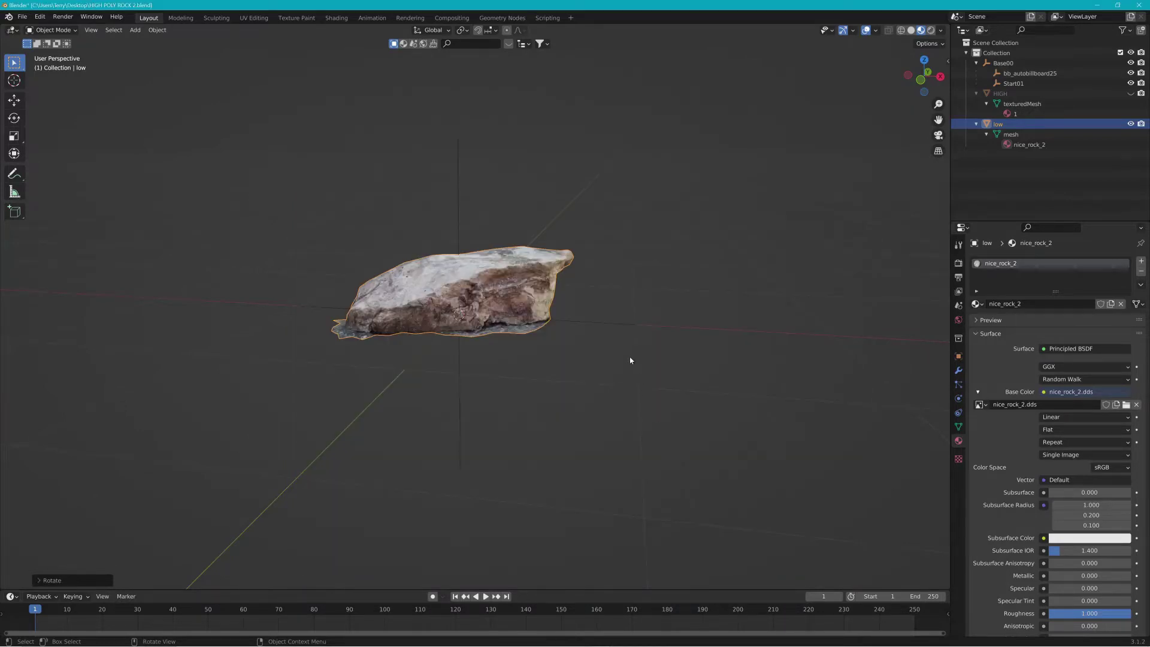
key(ctrl+v)
scroll(625, 335, down, 3)
middle_drag(624, 315, 533, 296)
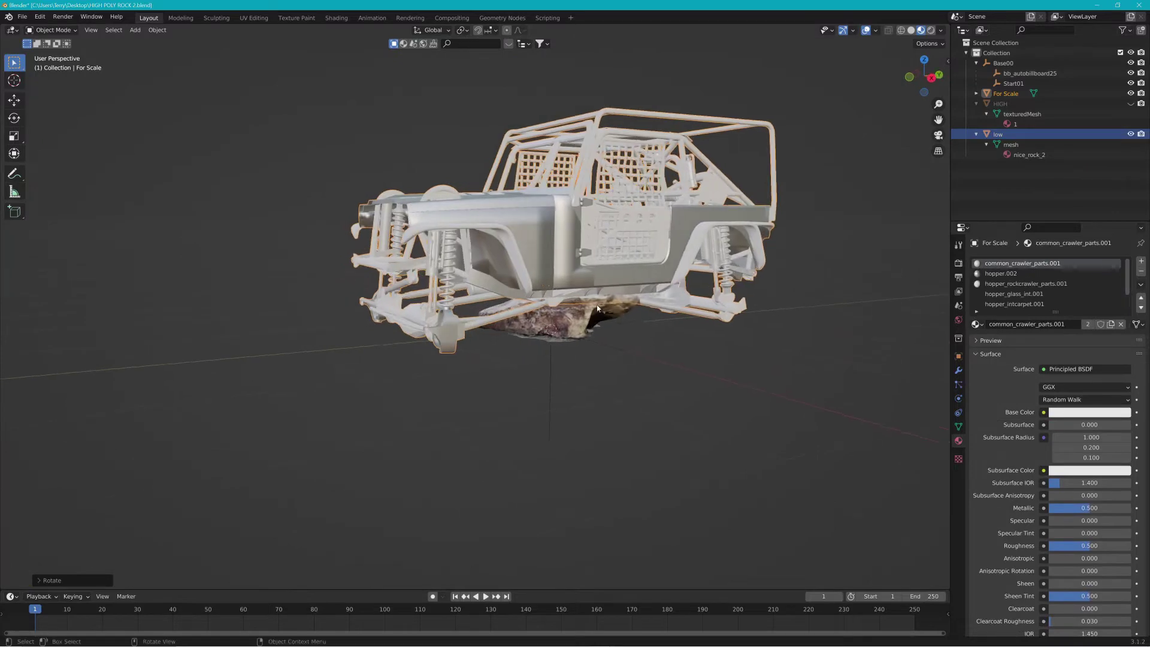
Move the For Scale vehicle away from the rock so the two stand side by side.
click(580, 253)
key(g)
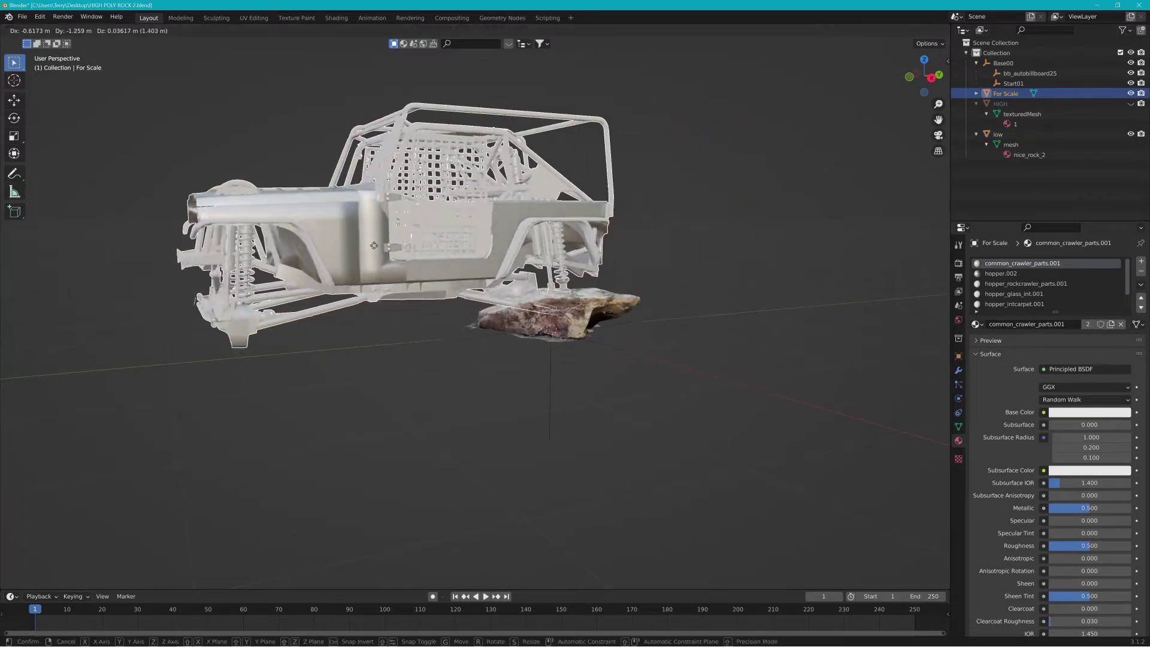
click(264, 259)
mouse_move(541, 343)
middle_down()
mouse_move(391, 359)
mouse_move(533, 354)
middle_up()
Scale the low rock uniformly to a suitable size compared with the reference vehicle.
click(583, 306)
key(s)
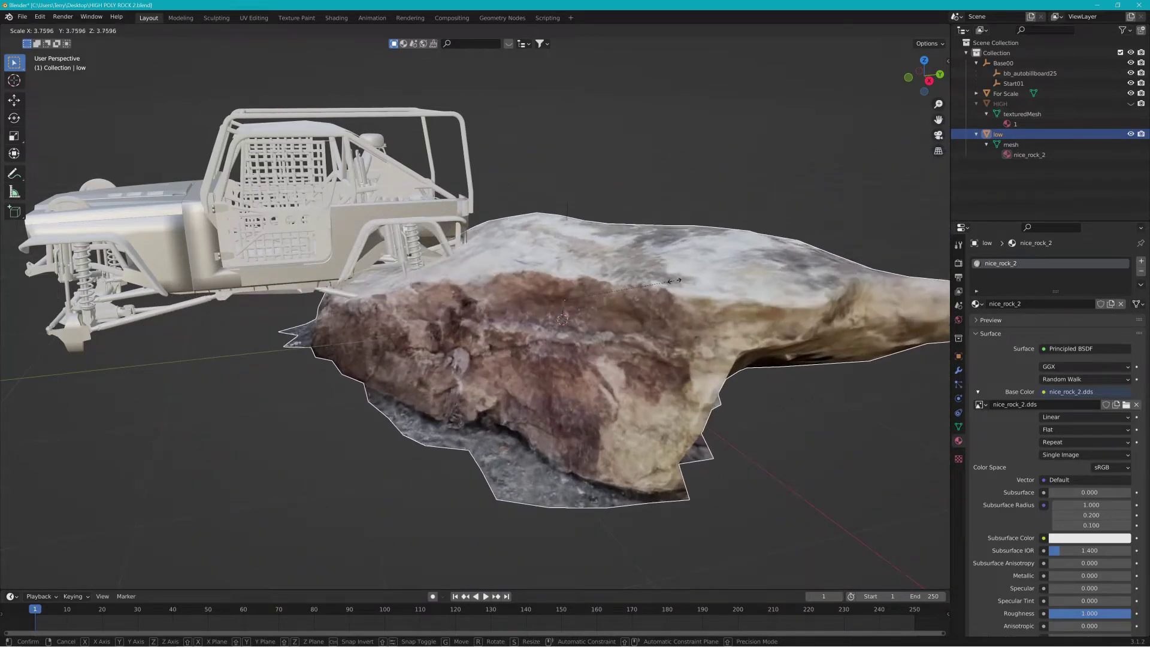
click(611, 294)
middle_drag(598, 286, 675, 301)
Delete the For Scale vehicle from the scene.
click(275, 254)
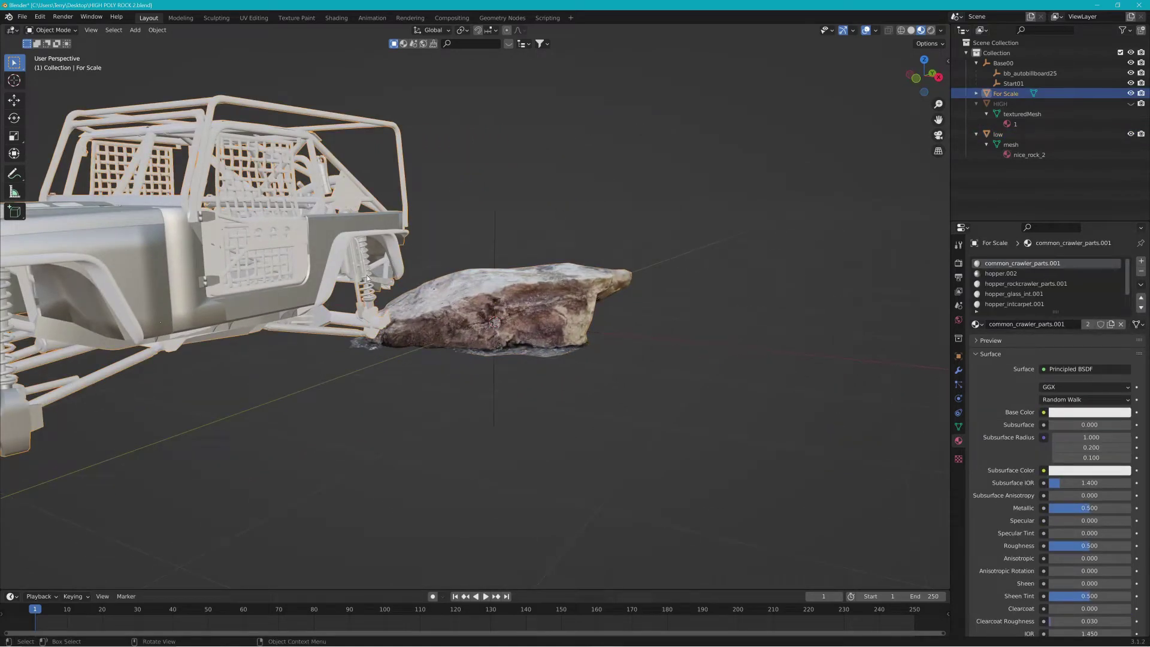
key(Delete)
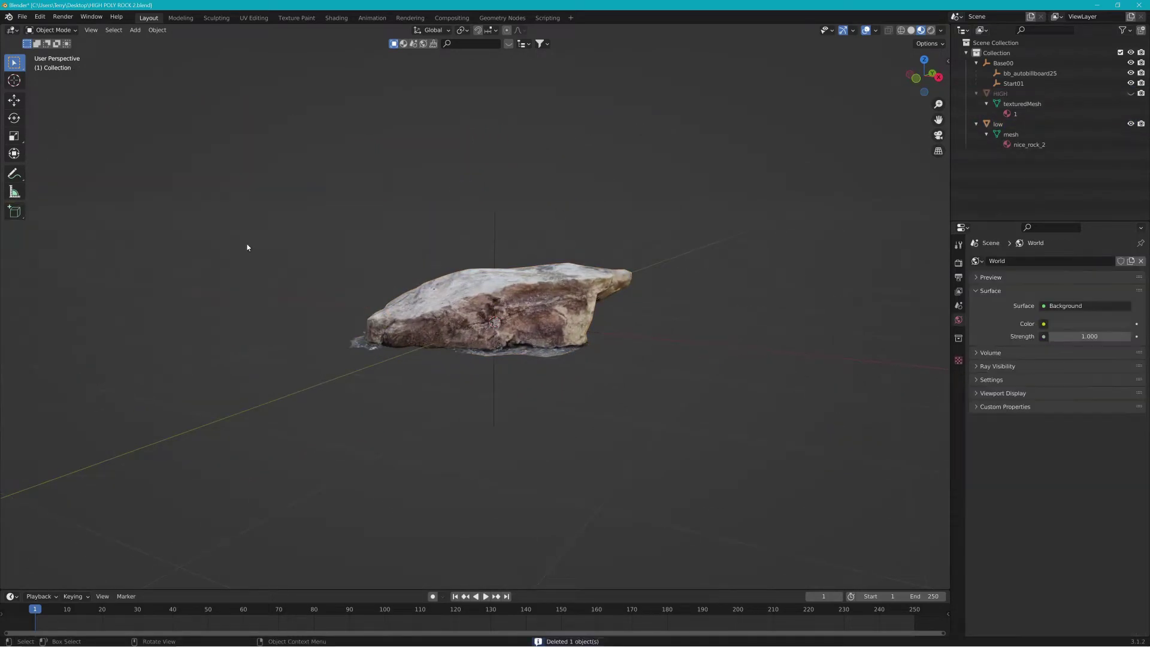
middle_drag(247, 246, 215, 247)
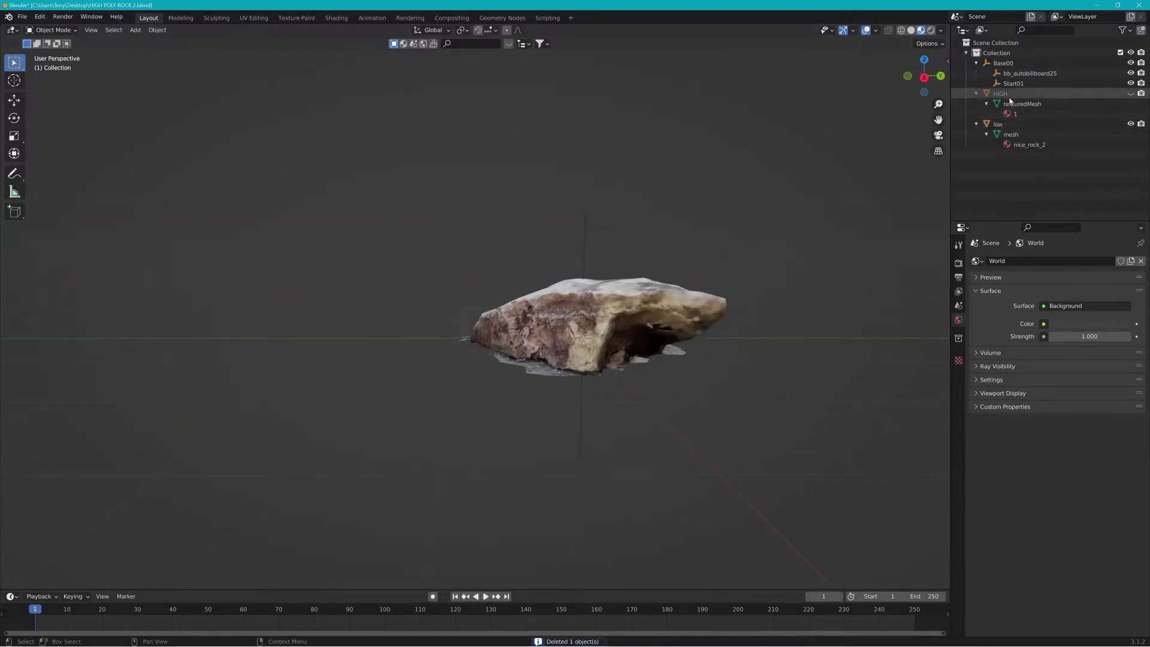
Rename the low object as Nice_Rock2_a3000.
double_click(999, 124)
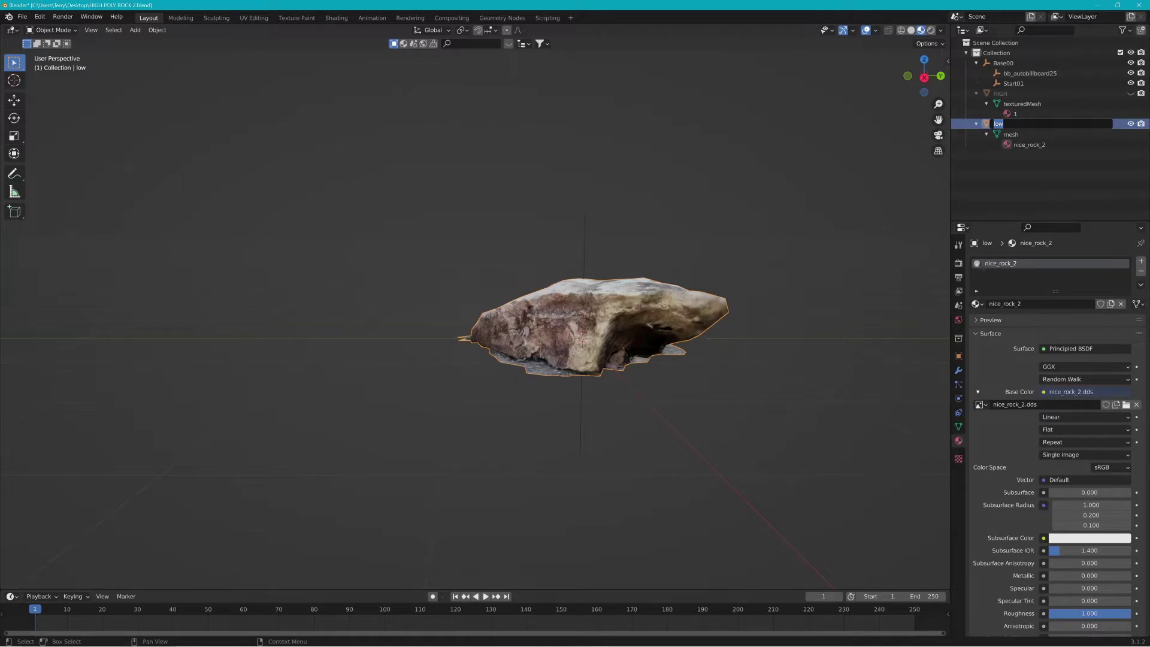
text(NICE_)
key(BackSpace)
key(BackSpace)
key(BackSpace)
key(BackSpace)
key(BackSpace)
text(Nice_Rock)
text(2)
text( a3000)
key(Return)
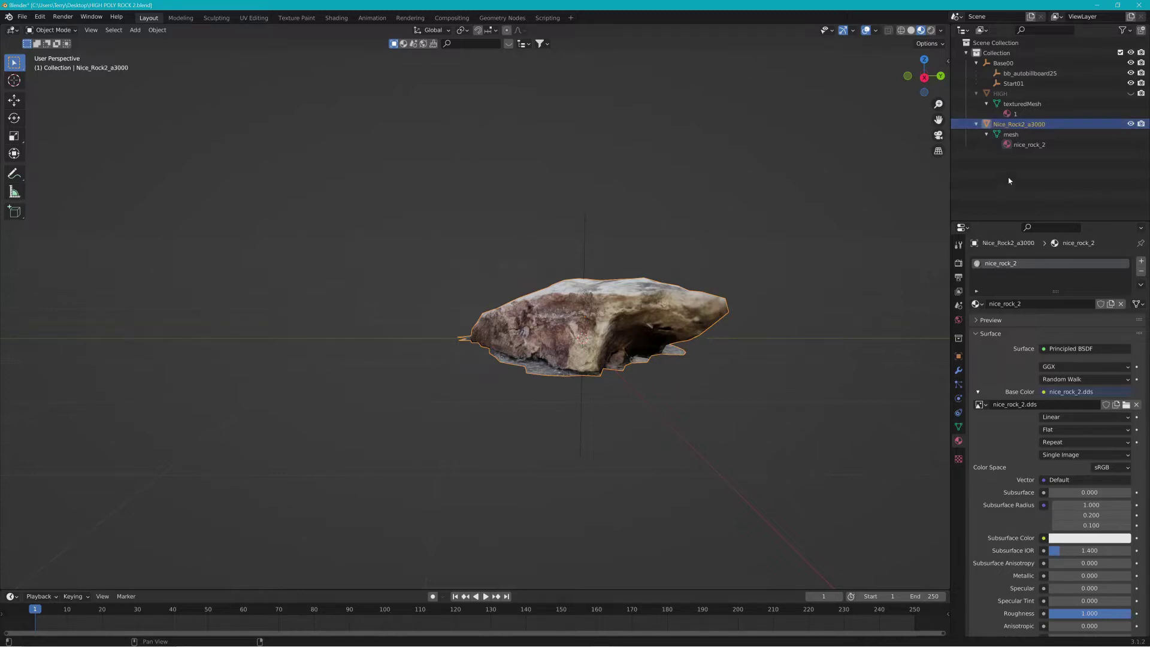
Delete the hidden HIGH object and parent Nice_Rock2_a3000 to the Start01 empty.
click(1010, 98)
key(Delete)
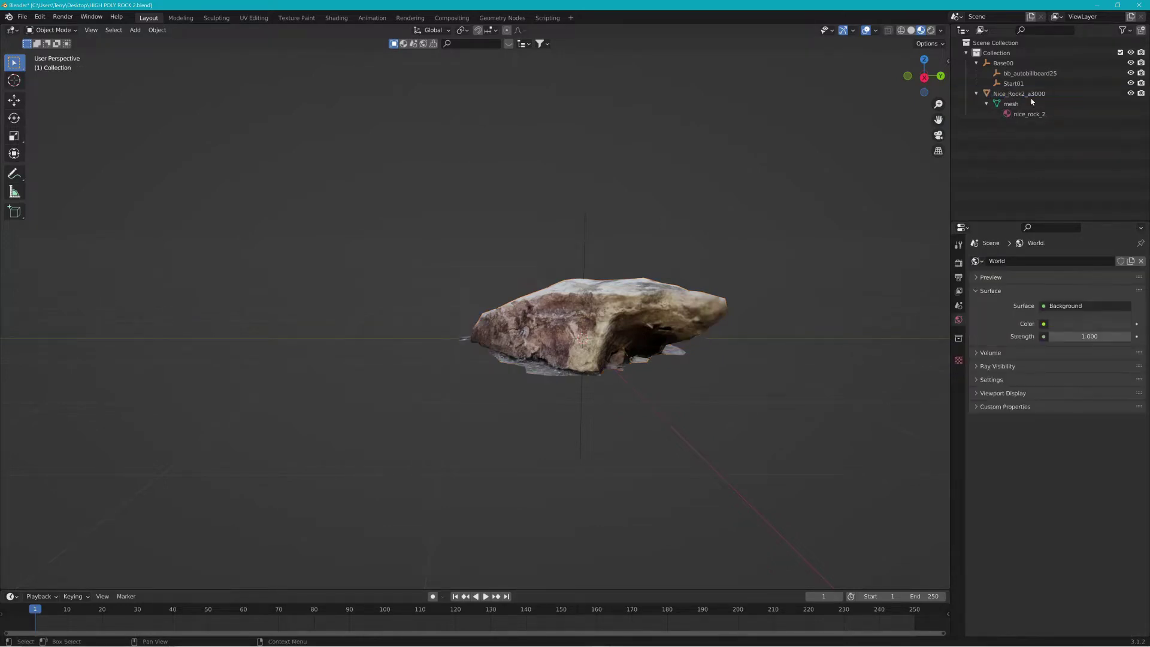
click(1028, 96)
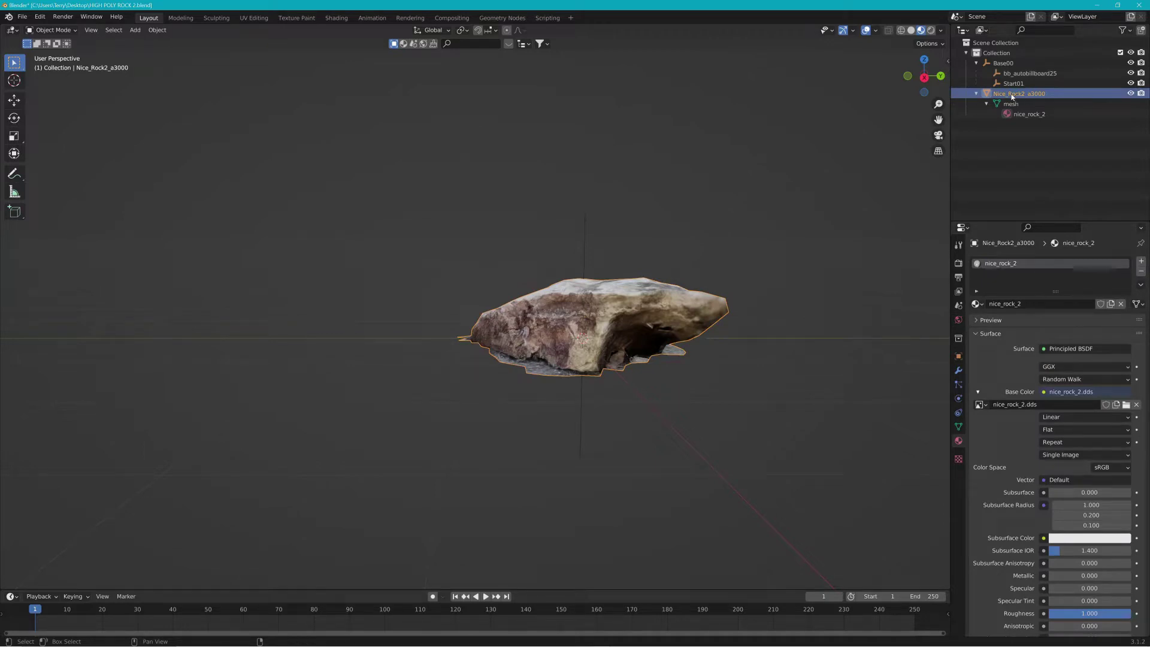
mouse_move(1012, 97)
mouse_down()
mouse_move(1019, 81)
mouse_move(1007, 84)
mouse_up()
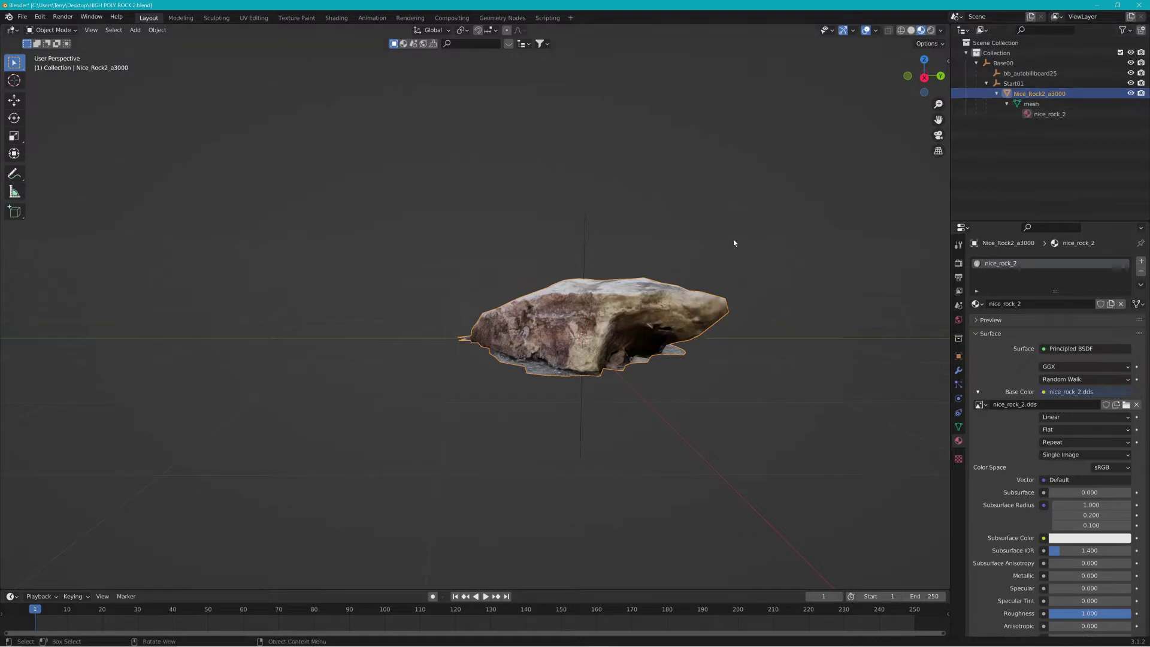
Duplicate Nice_Rock2_a3000 in place and rename the copy as Nice_Rock2_a1500.
key(shift+d)
right_click(678, 295)
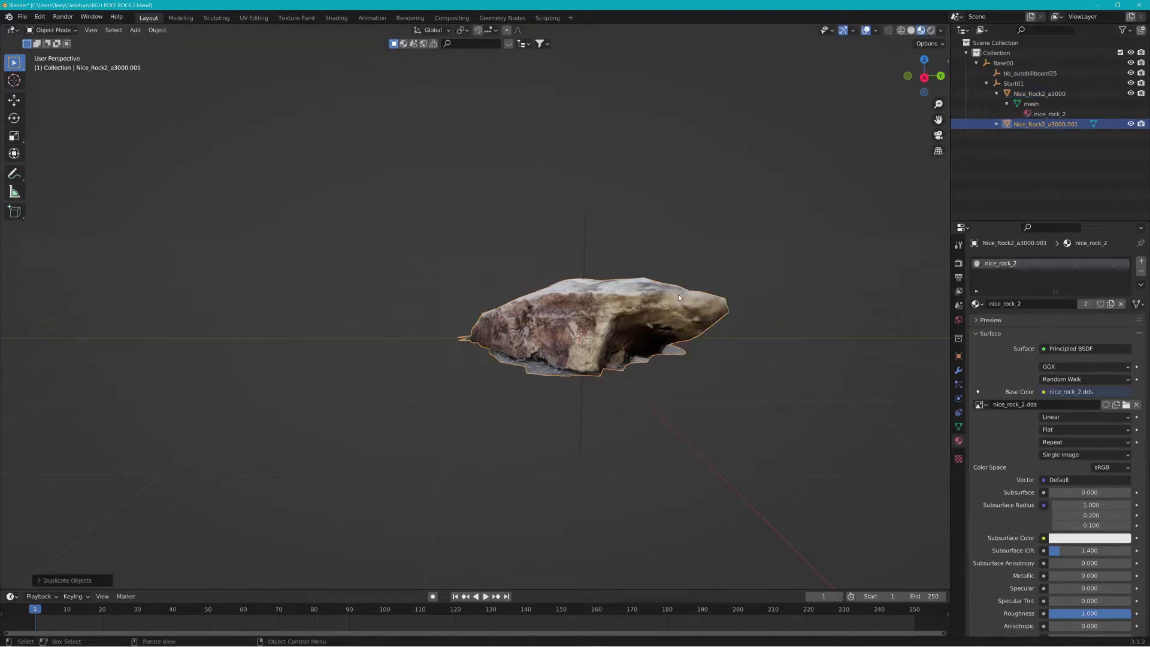
double_click(1045, 124)
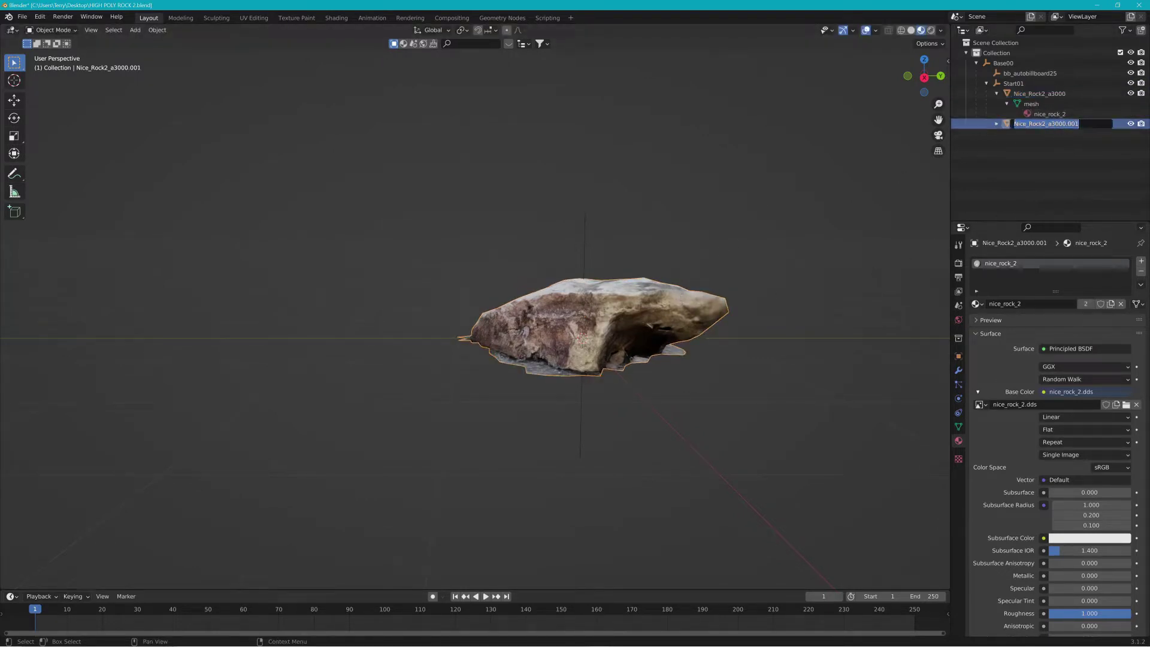
drag(1052, 124, 1080, 124)
text(1500)
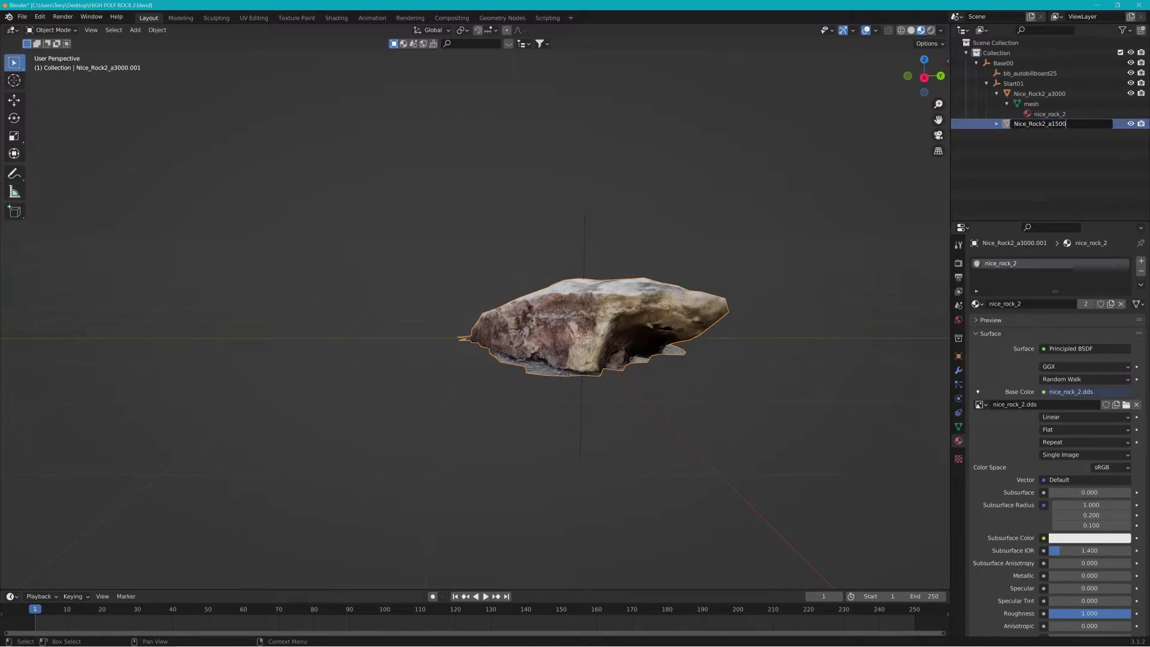
key(Return)
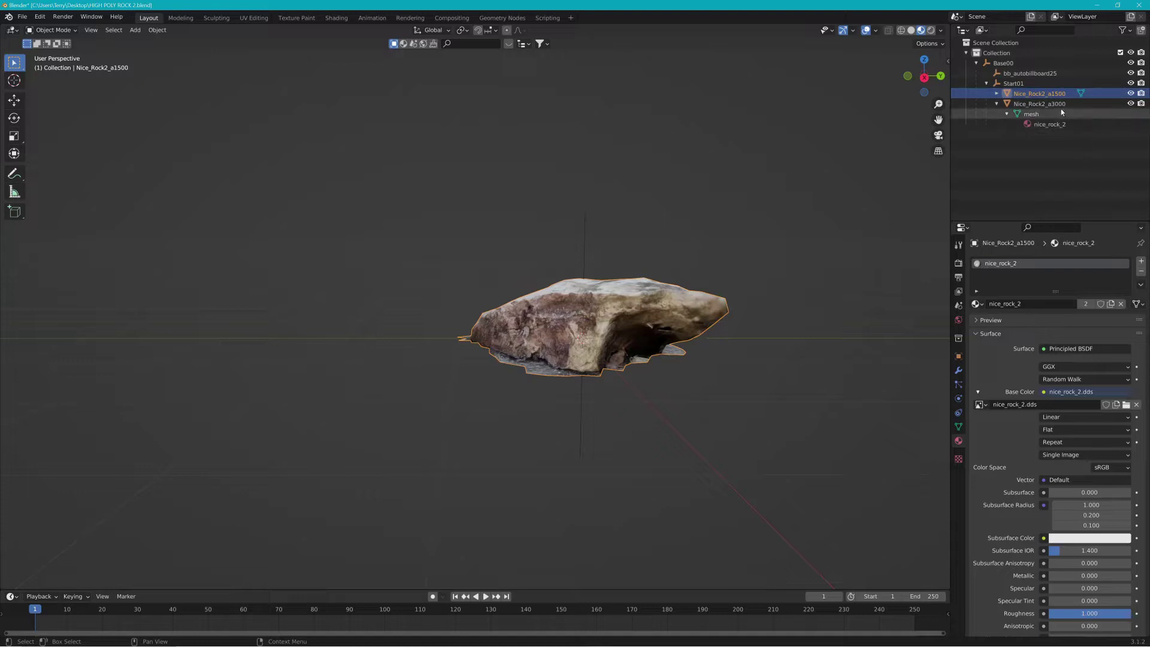
Hide Nice_Rock2_a3000 in the viewport, keeping Nice_Rock2_a1500 shown.
click(1131, 103)
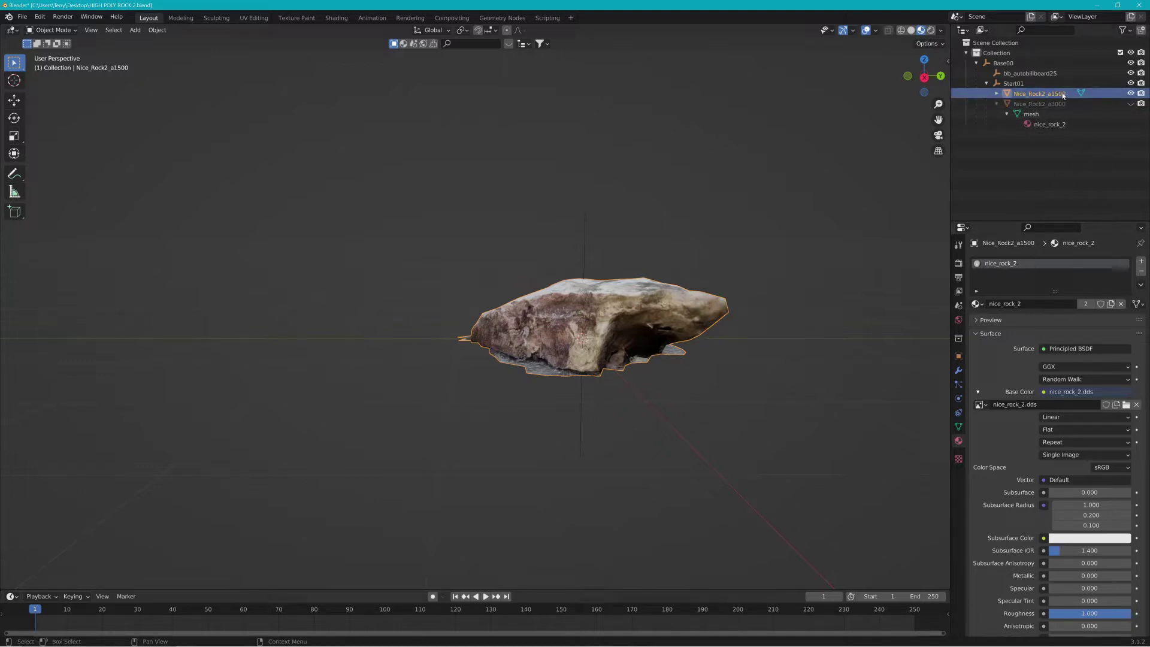
click(1130, 95)
click(1130, 94)
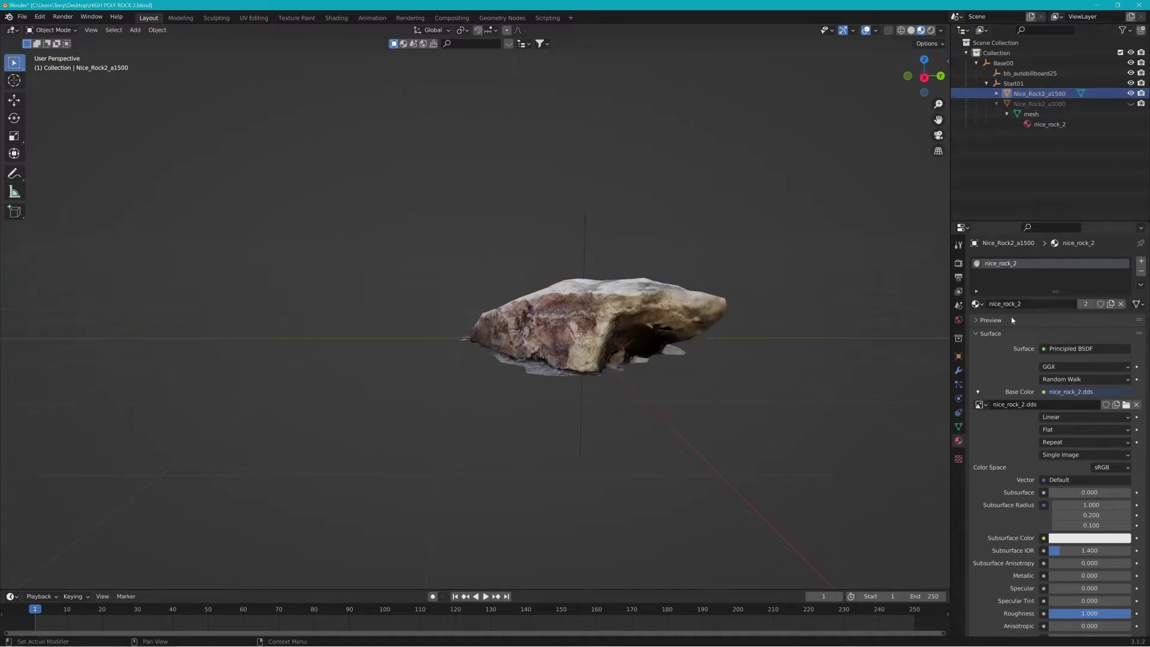
Reduce Nice_Rock2_a1500 with a planar Decimate modifier delimited by UVs at a 12° angle limit, and apply it.
click(958, 370)
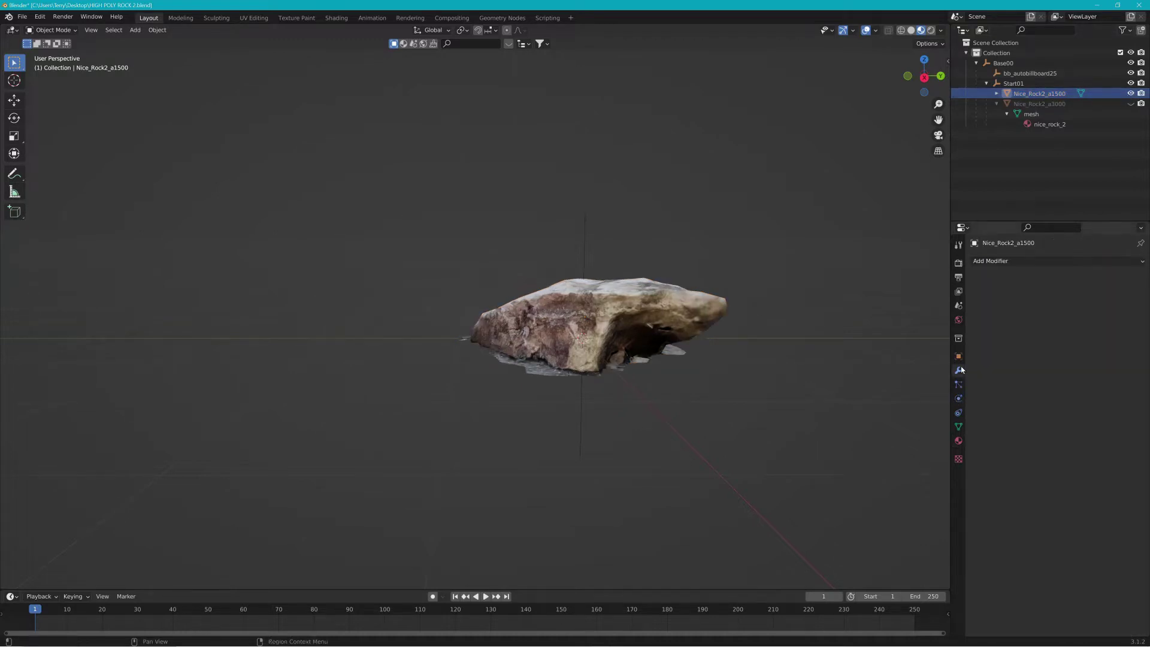
click(1015, 258)
click(946, 335)
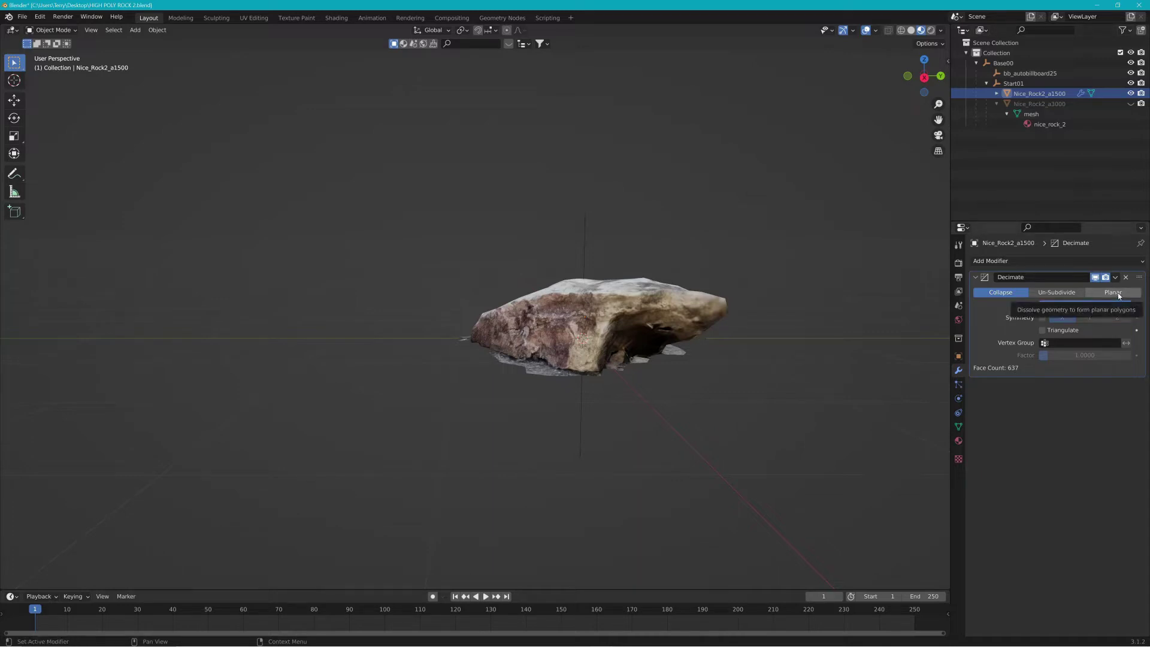
click(1115, 293)
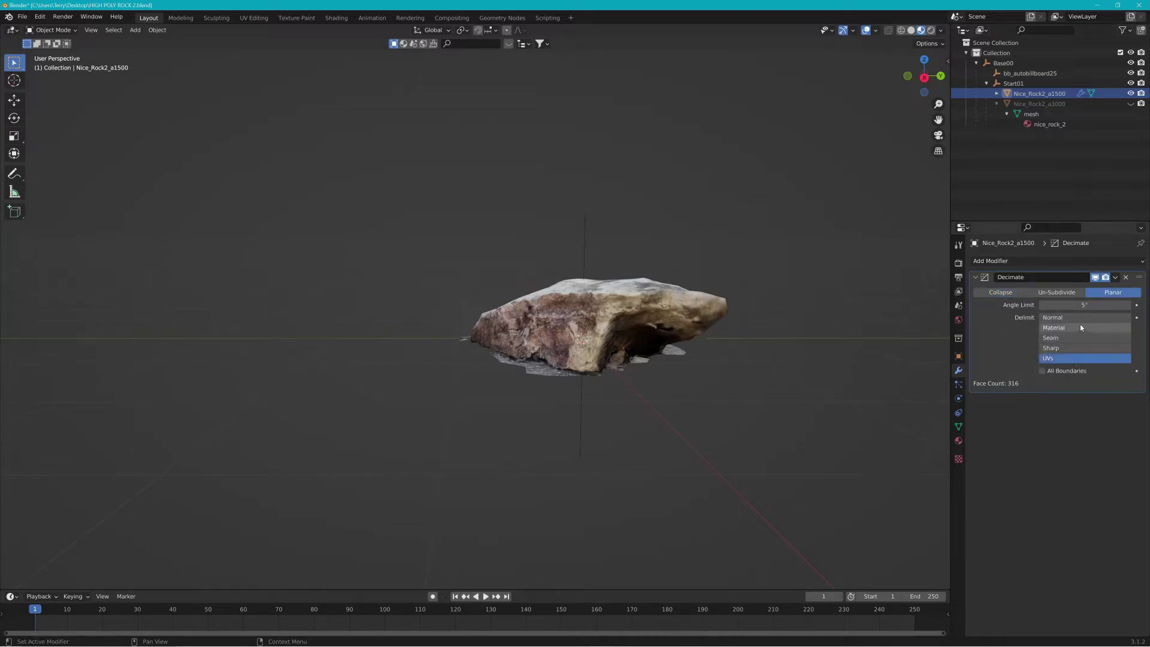
drag(1078, 305, 1146, 305)
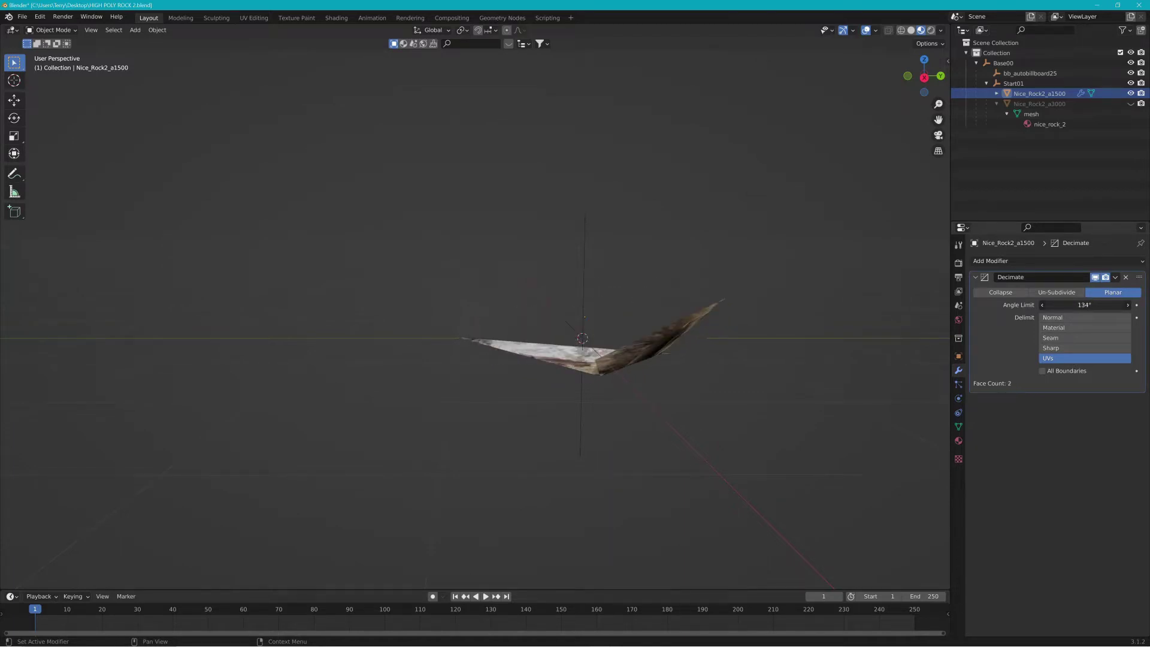
drag(1146, 305, 1054, 305)
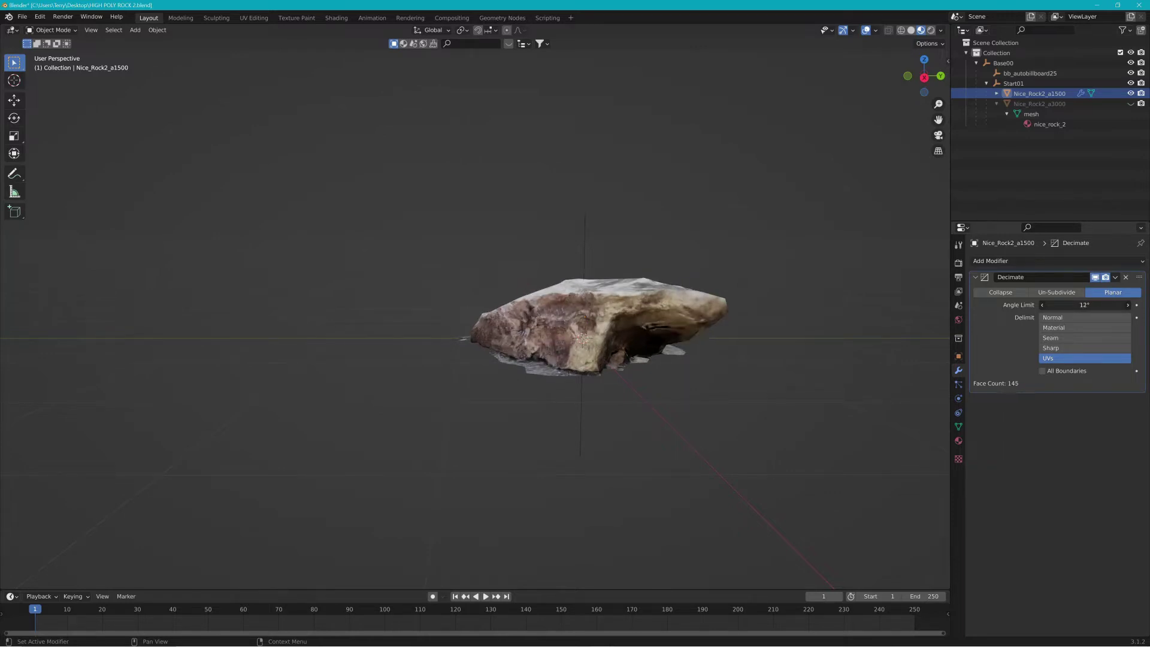
click(1115, 277)
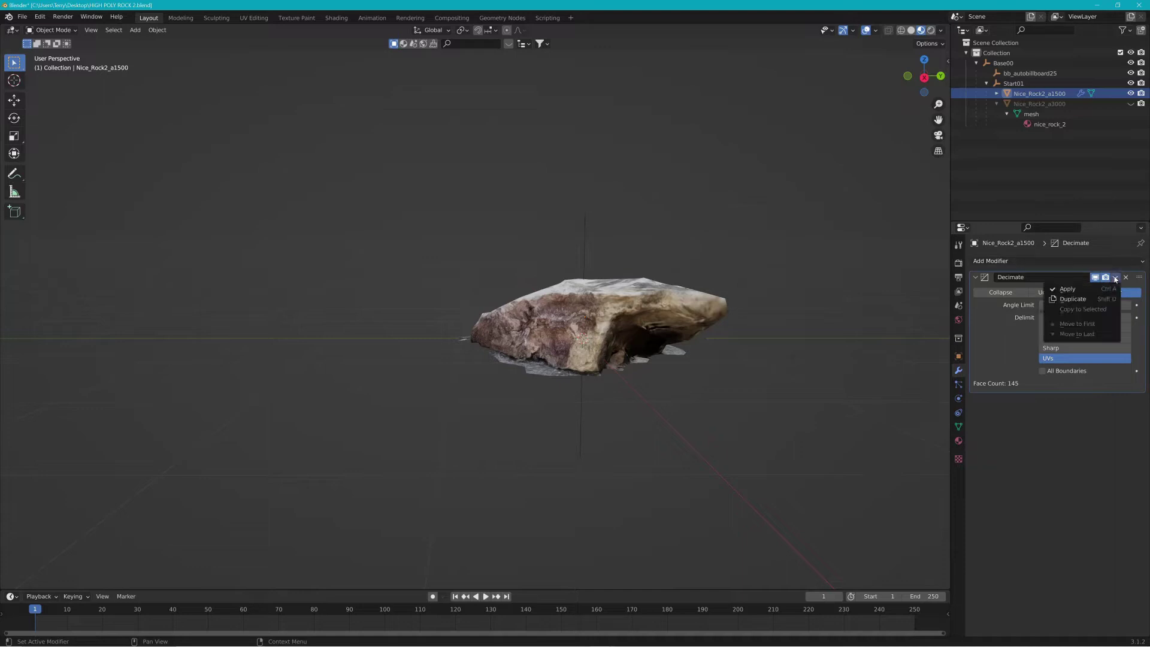
click(1094, 289)
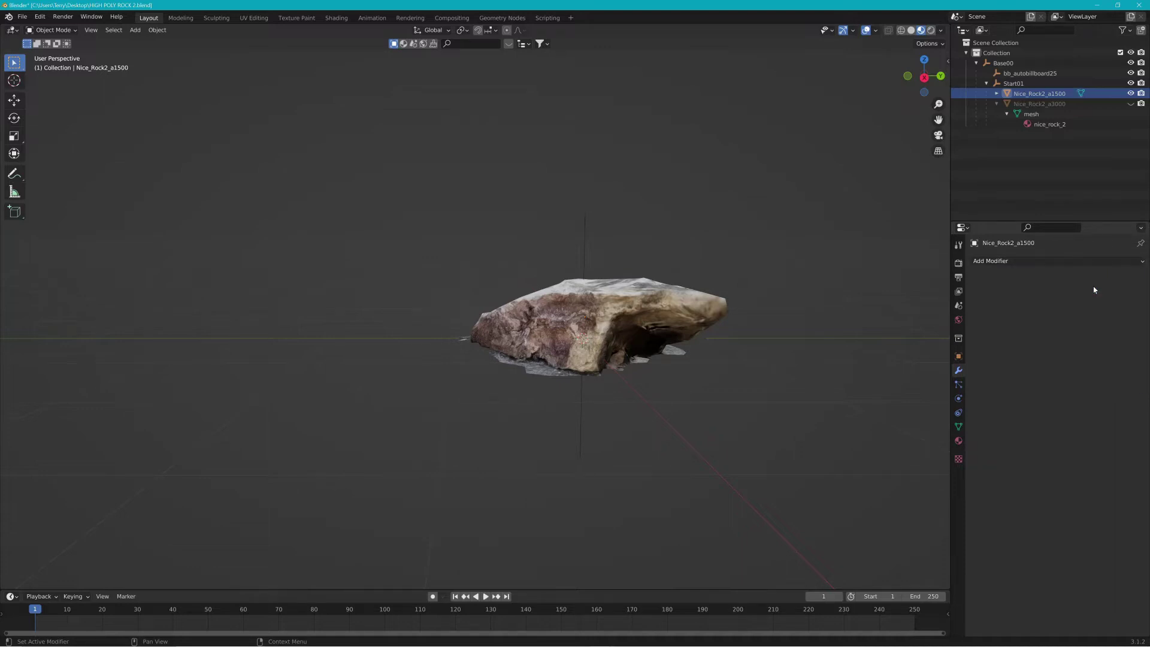
Duplicate Nice_Rock2_a1500 in place and rename the copy as Nice_Rock2_a500.
click(595, 332)
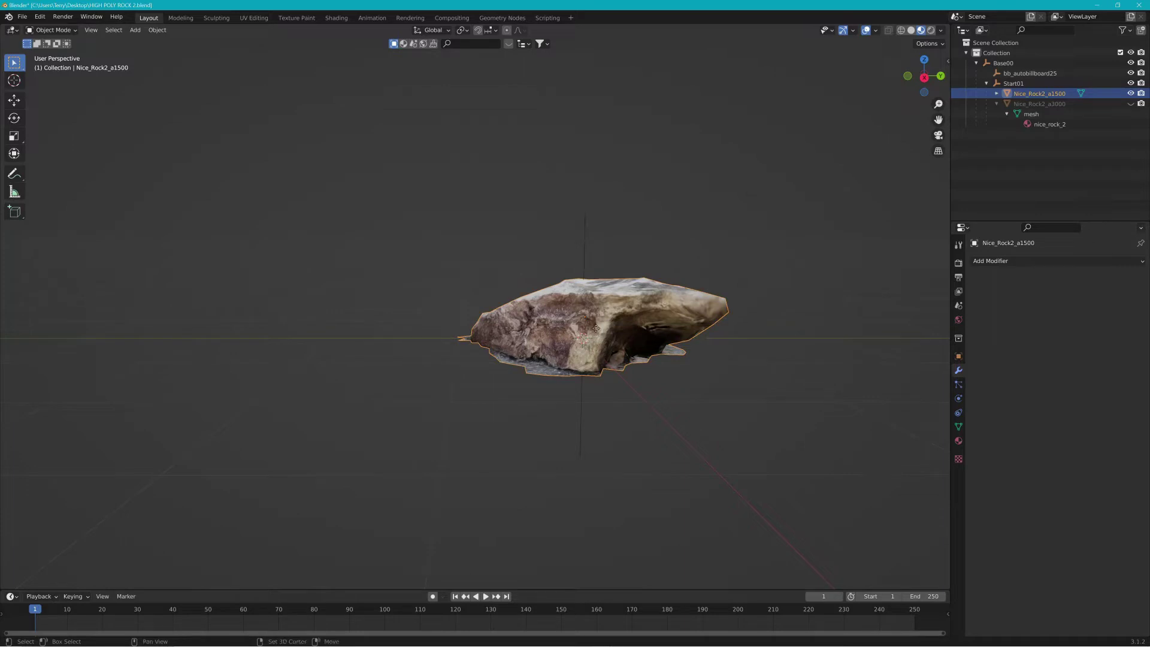
key(shift+d)
right_click(595, 329)
key(F2)
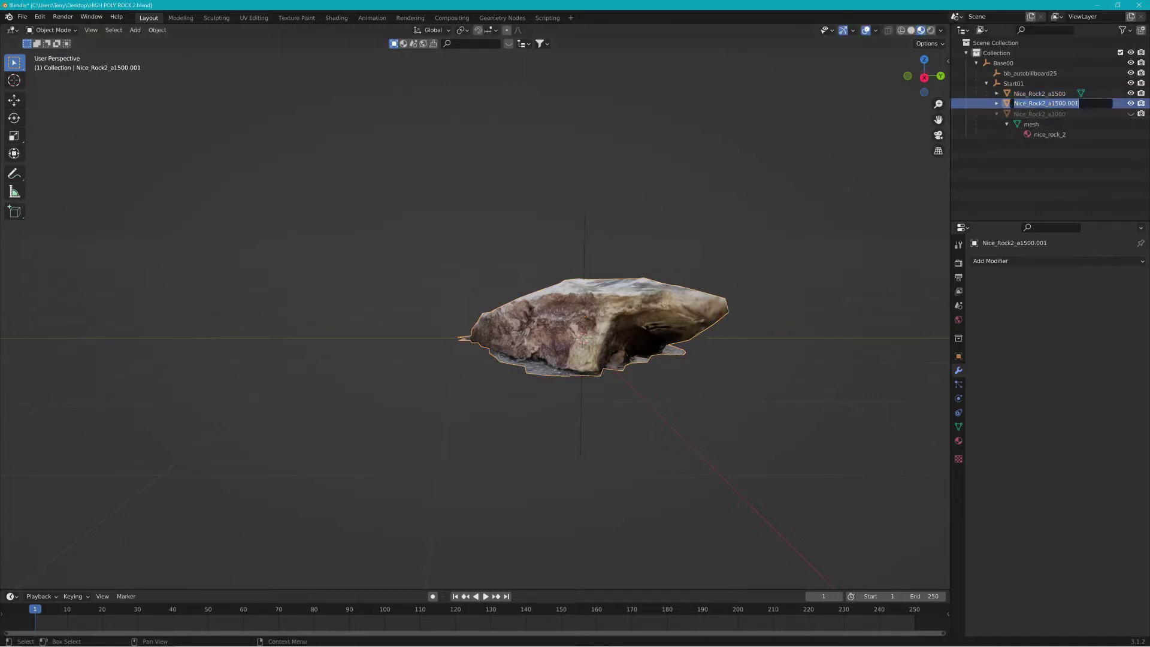
drag(1052, 103, 1080, 103)
text(500)
key(Return)
Hide Nice_Rock2_a1500 and reduce Nice_Rock2_a500 with an applied planar Decimate modifier delimited by UVs at a 36° angle limit.
key(h)
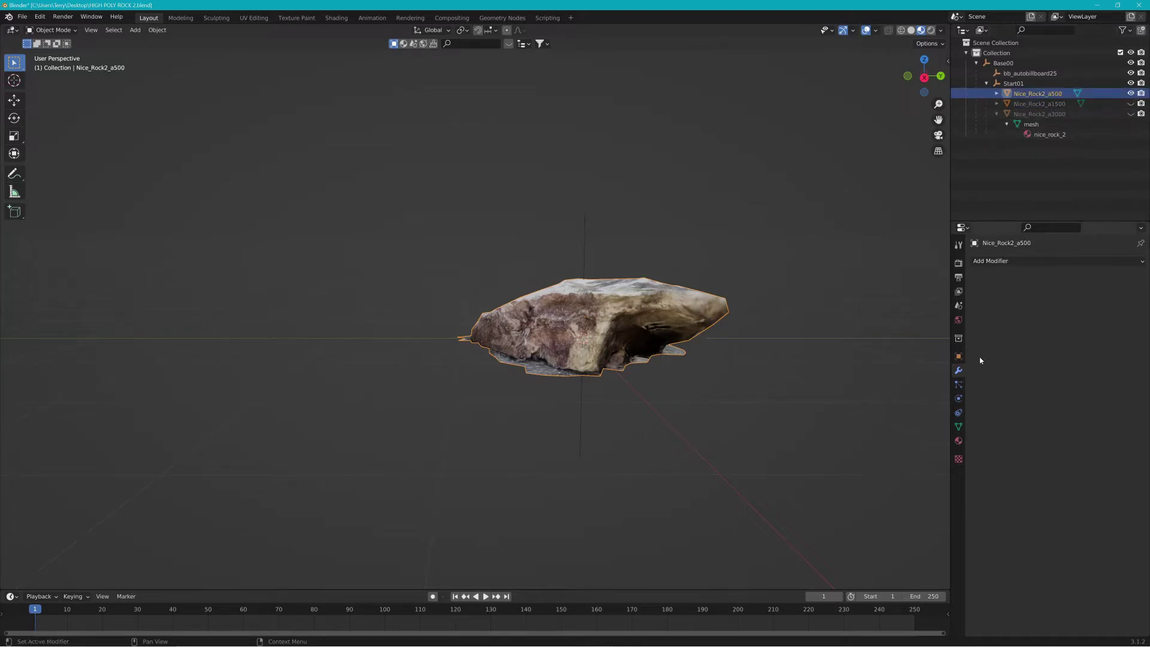
click(1026, 261)
click(946, 331)
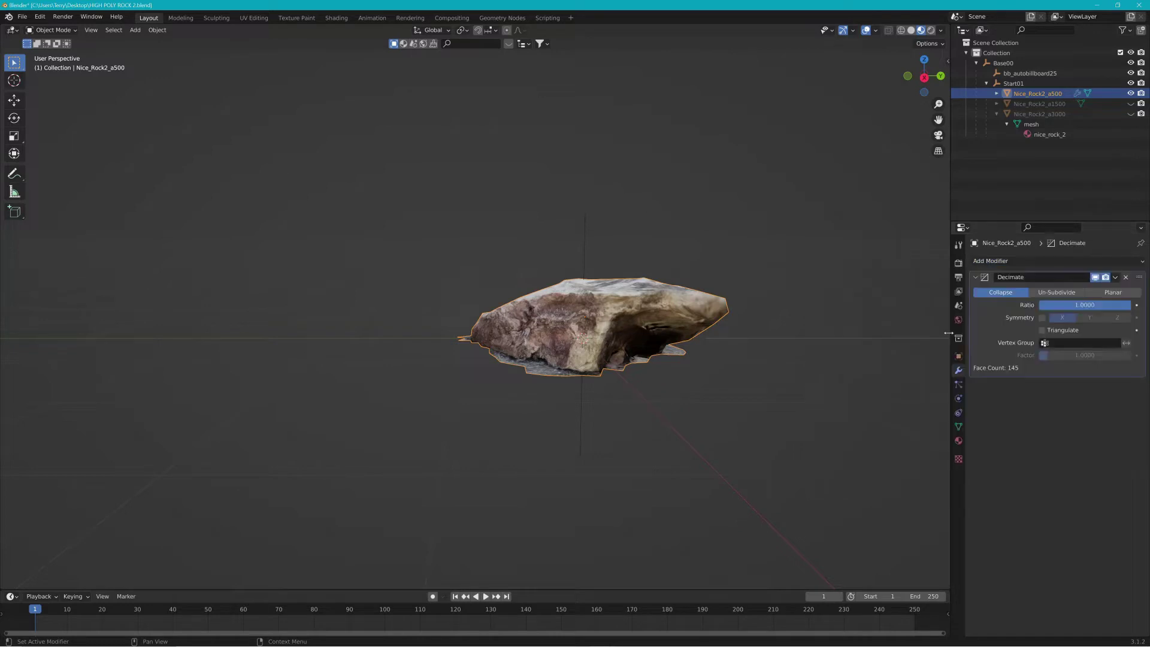
click(1112, 292)
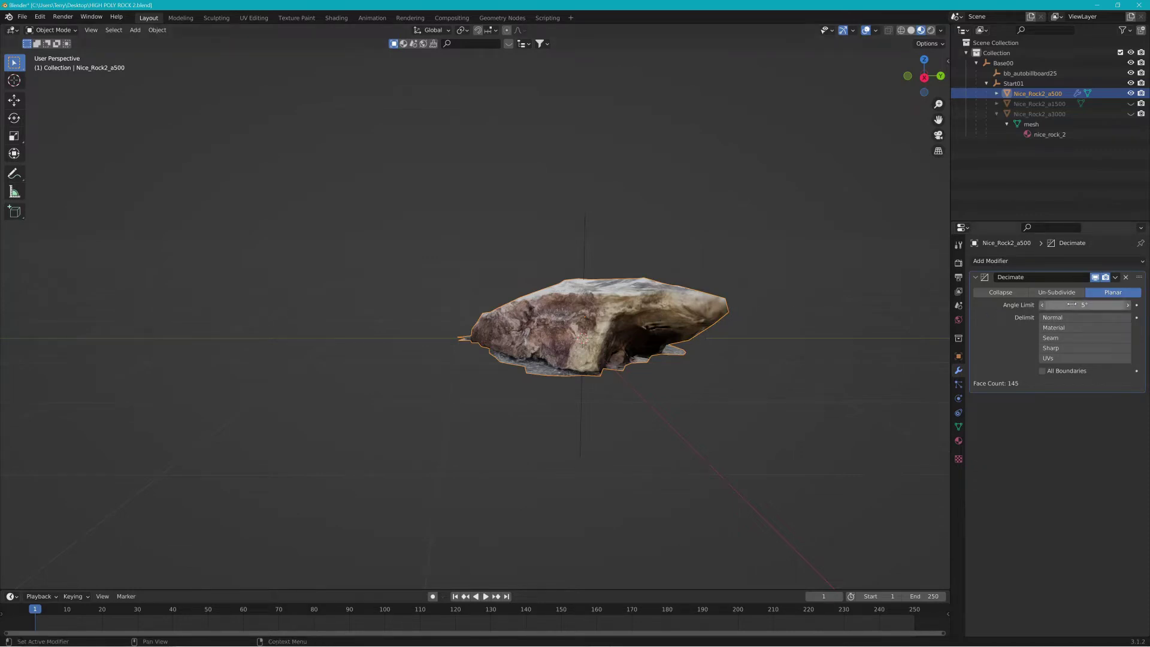
drag(1073, 304, 1088, 305)
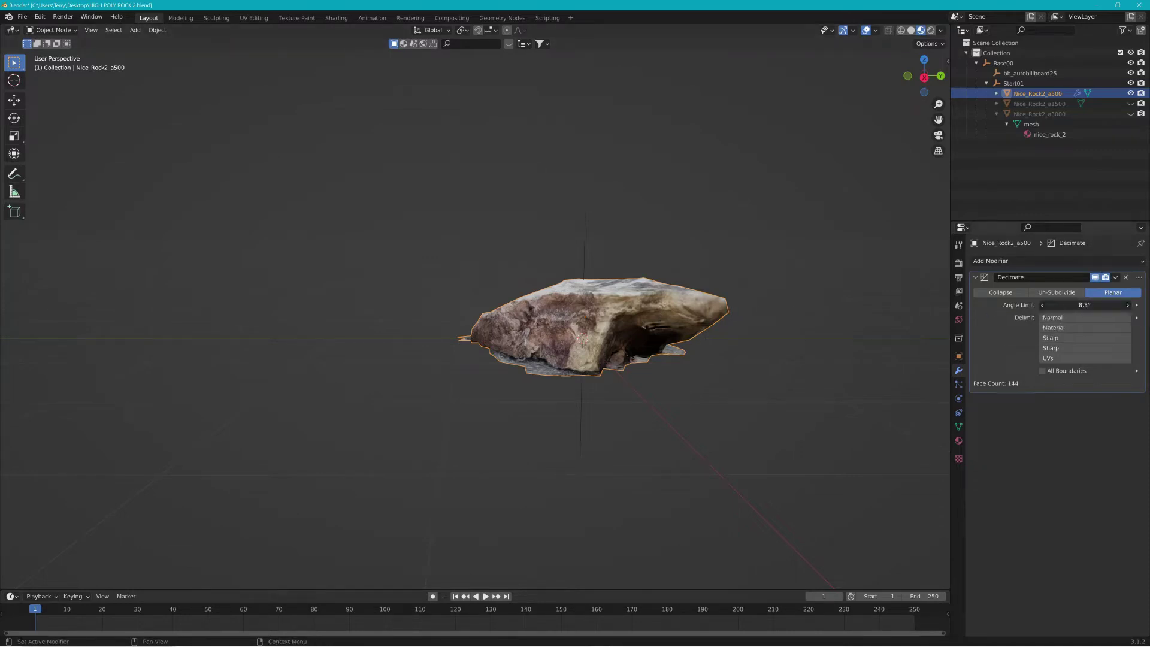
click(1052, 359)
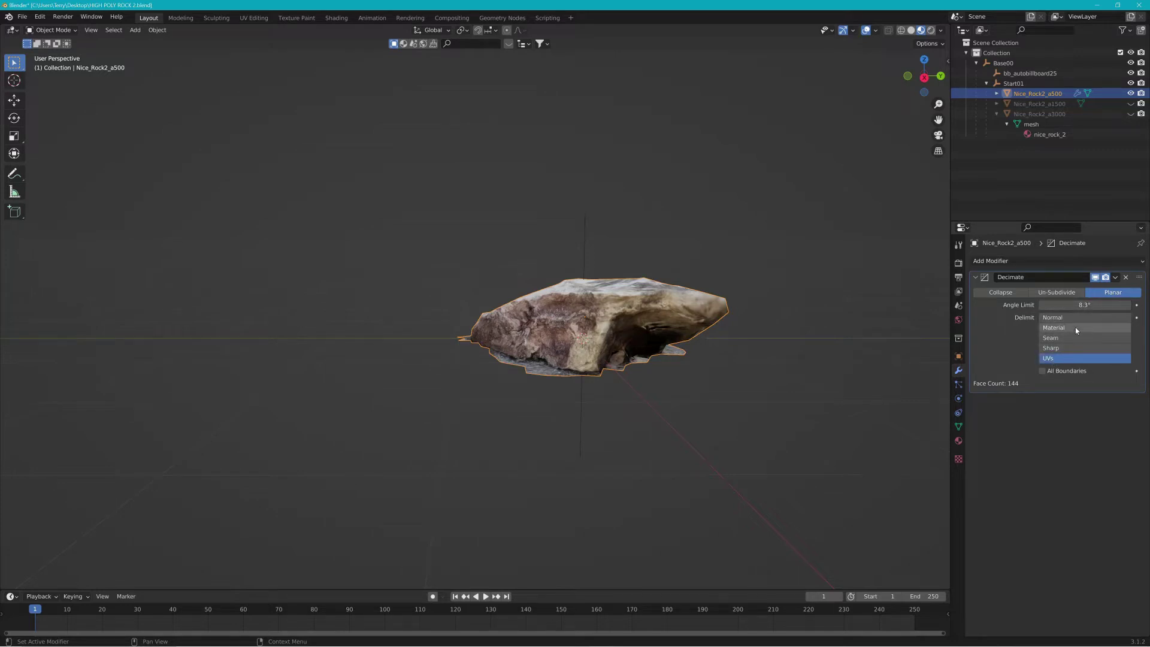
drag(1078, 305, 1109, 305)
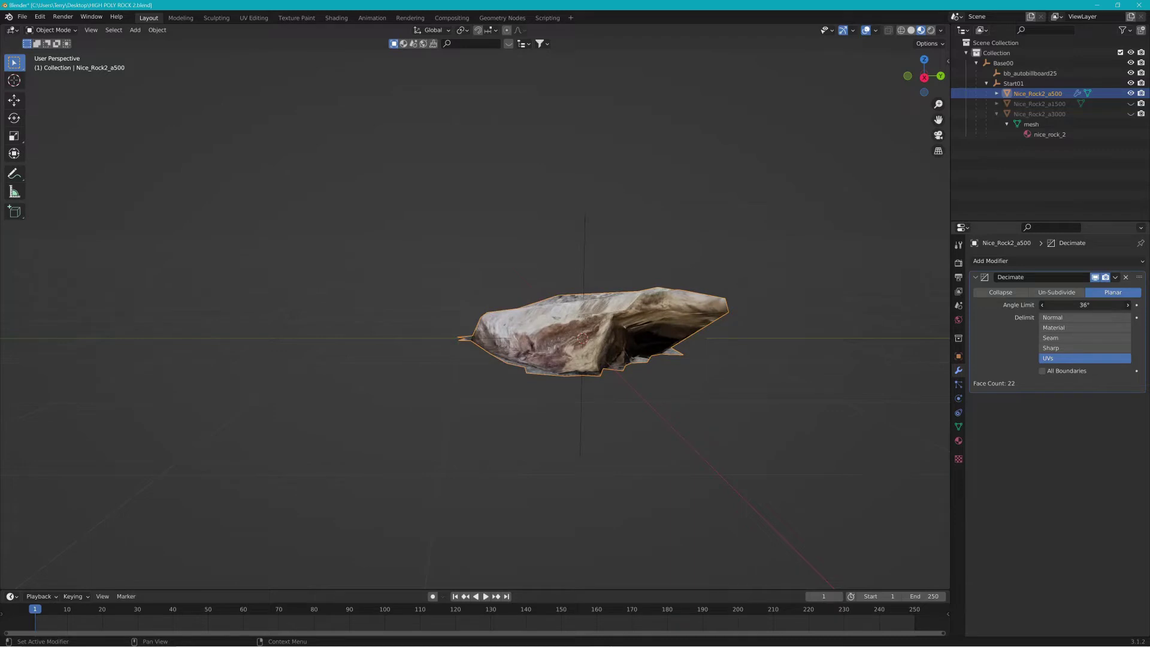
click(1115, 276)
click(1101, 288)
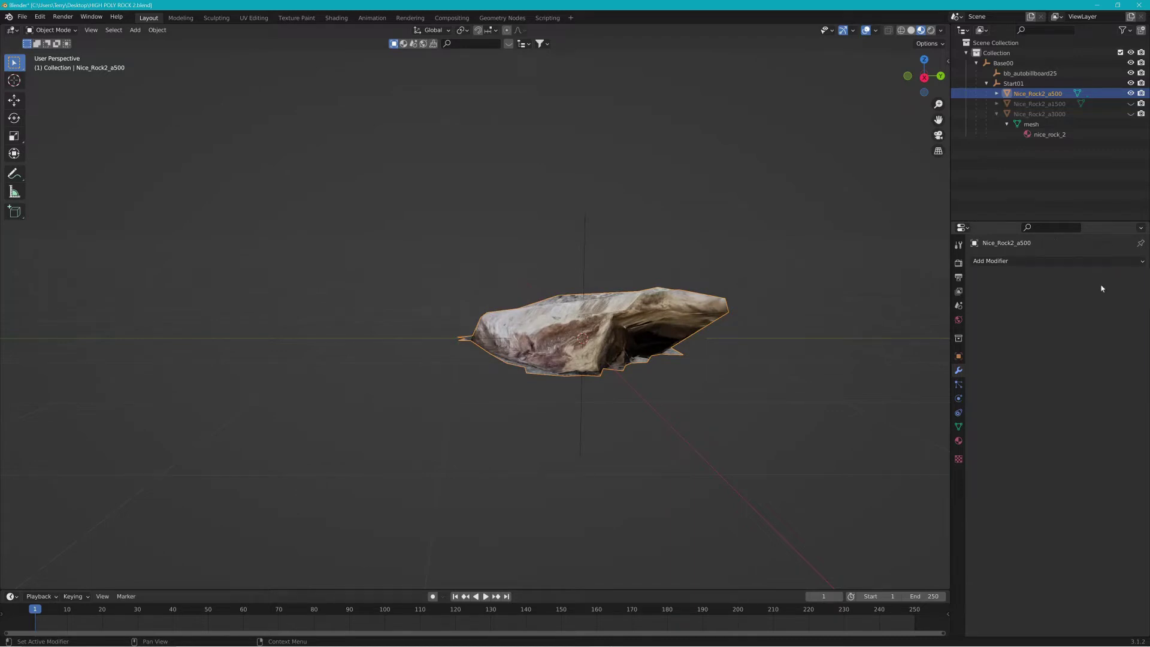
Unhide Nice_Rock2_a1500 and Nice_Rock2_a3000 in the viewport.
click(1131, 103)
click(1131, 113)
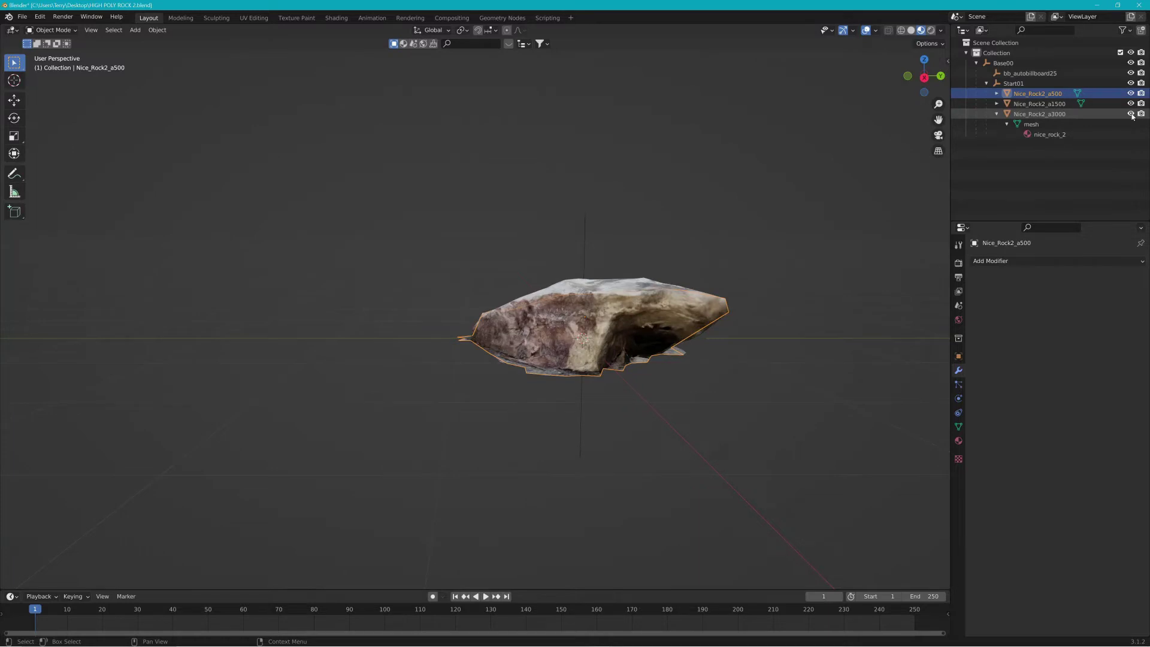
Examine the order of the three rock LOD objects and the bb_autobillboard25 empty in the hierarchy.
click(1032, 75)
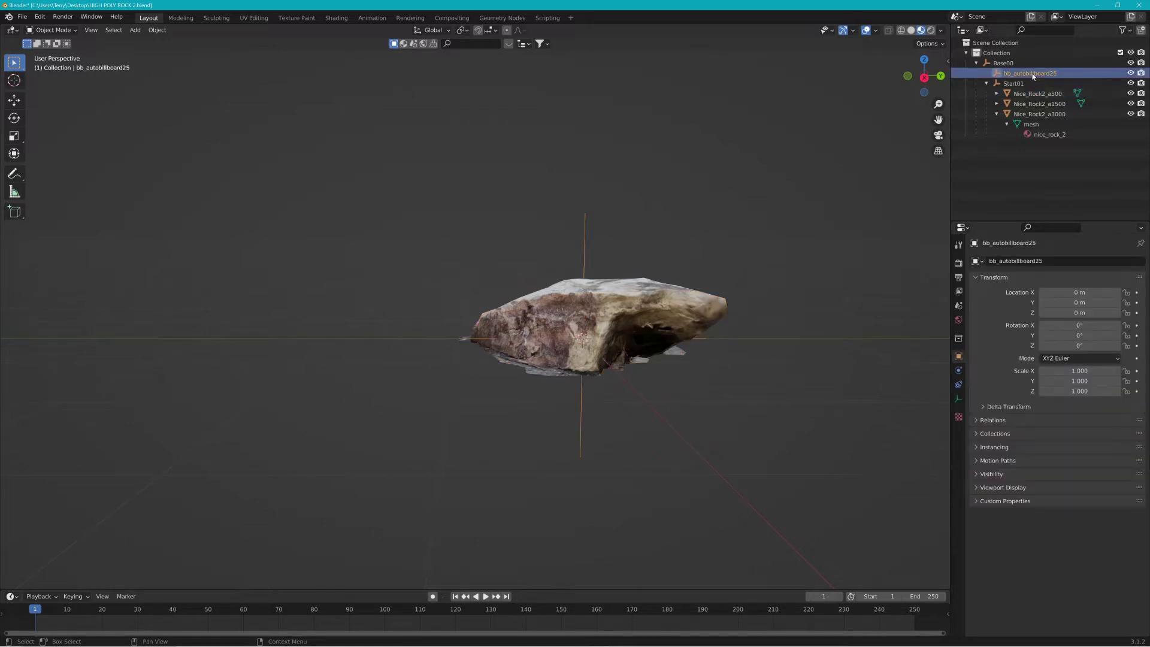
click(1060, 94)
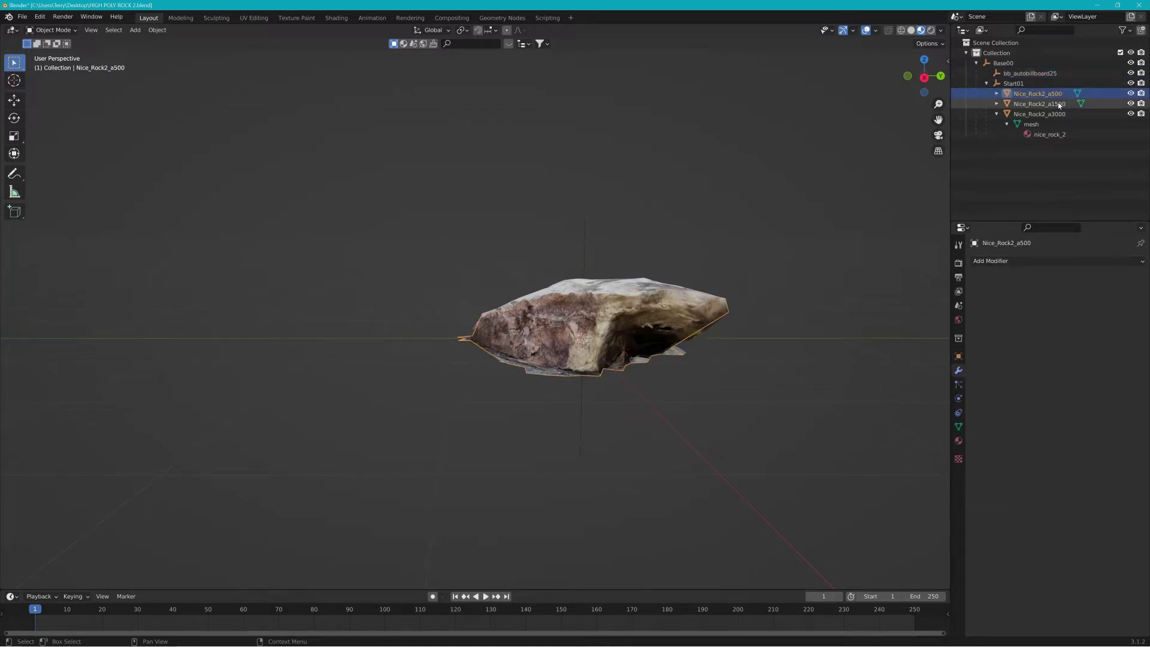
click(1059, 104)
click(1059, 115)
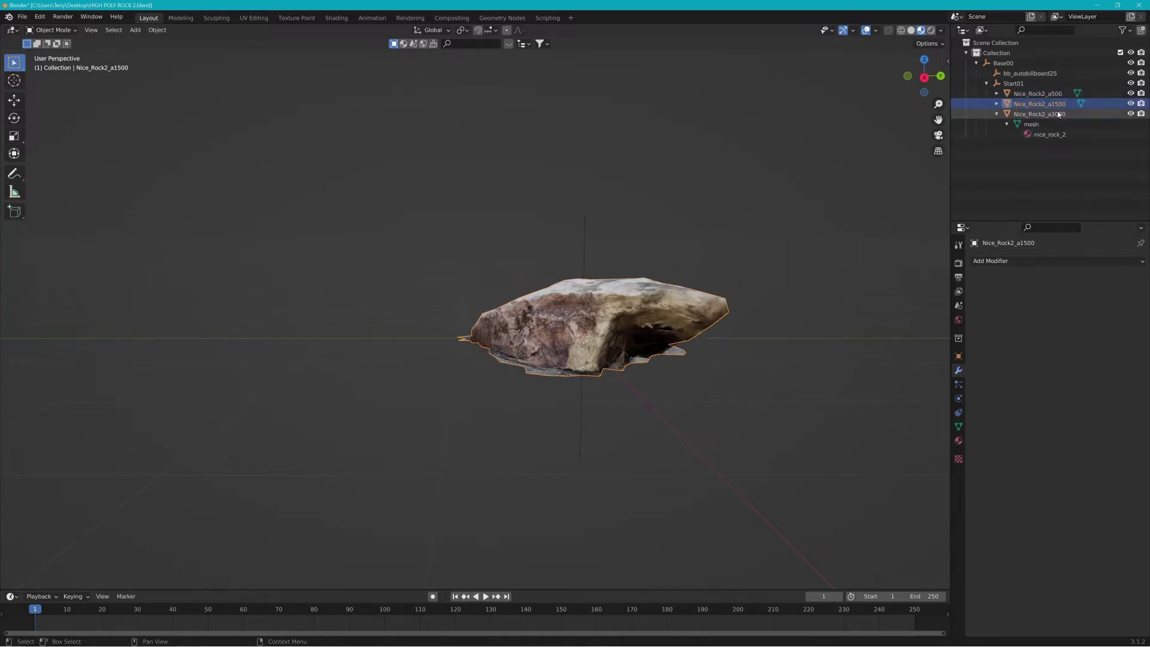
click(1058, 73)
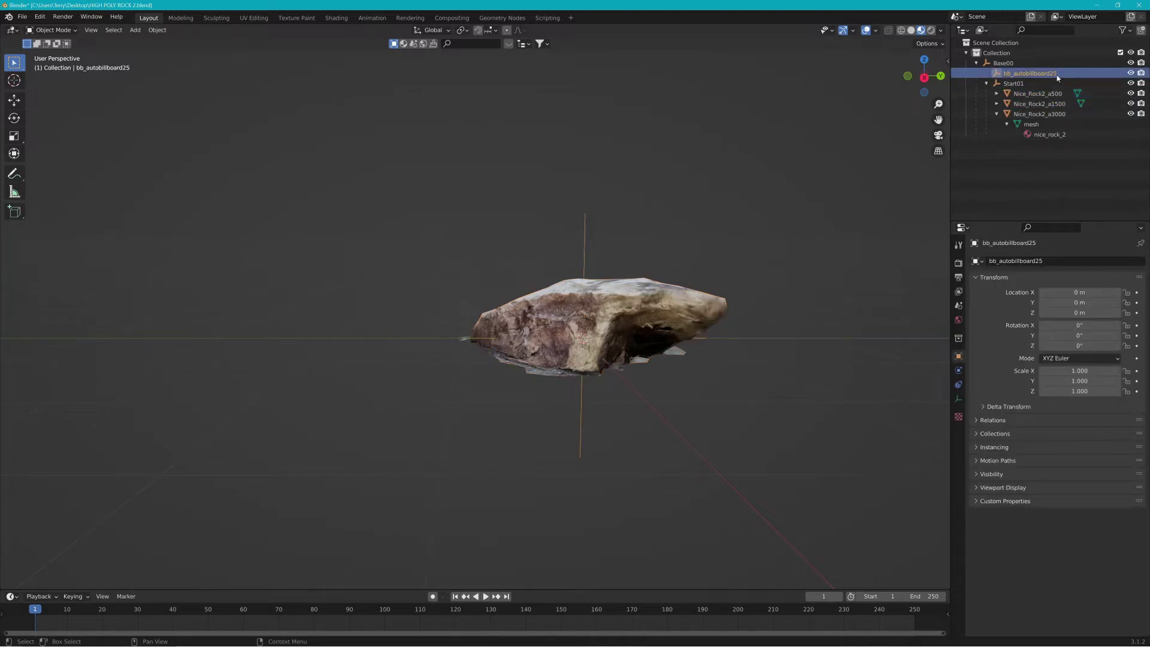
click(1055, 114)
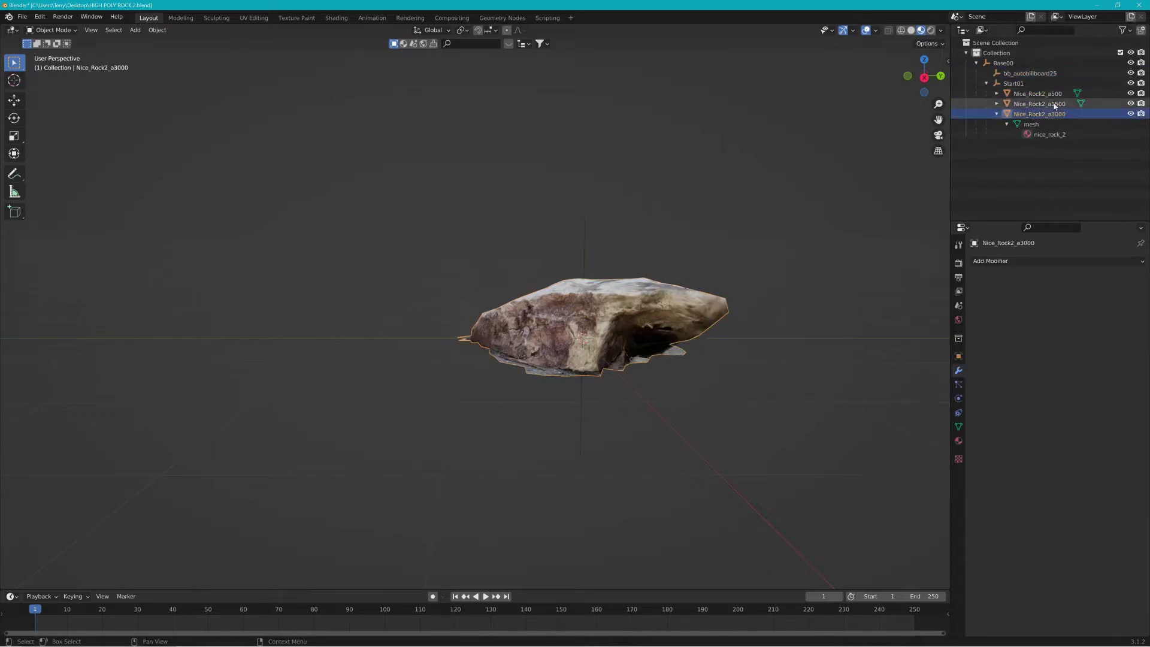
click(1055, 103)
click(1052, 94)
click(1051, 74)
click(1047, 114)
click(1049, 103)
click(1048, 94)
click(1047, 84)
click(1046, 114)
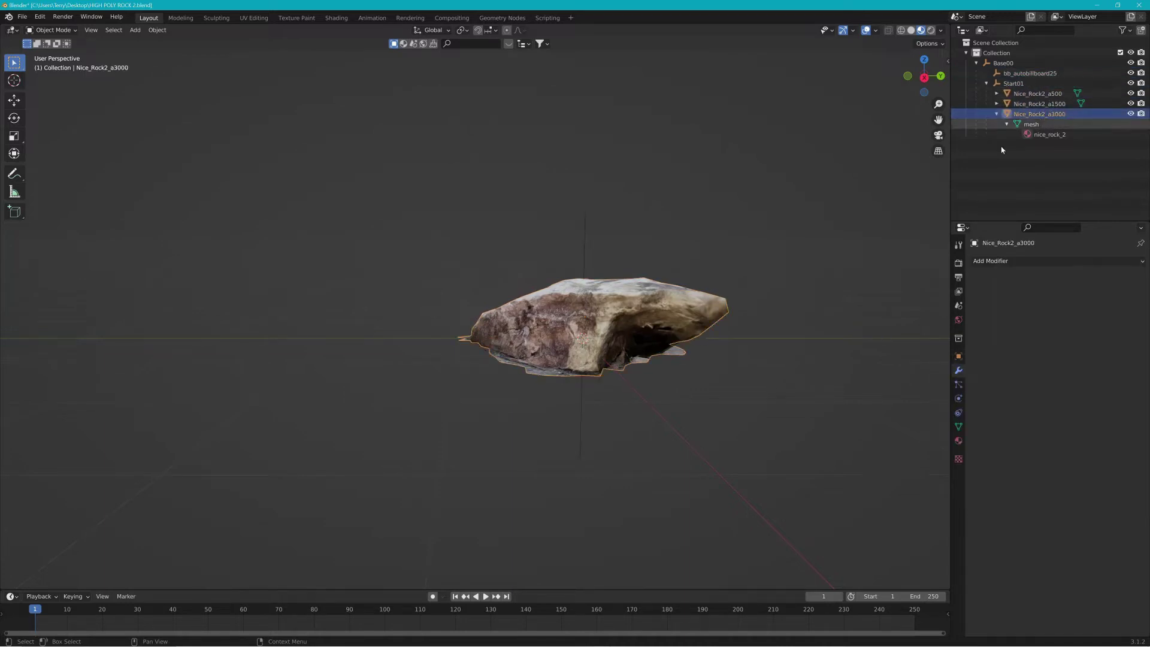
Duplicate the Nice_Rock2_a3000 rock mesh in place.
click(639, 305)
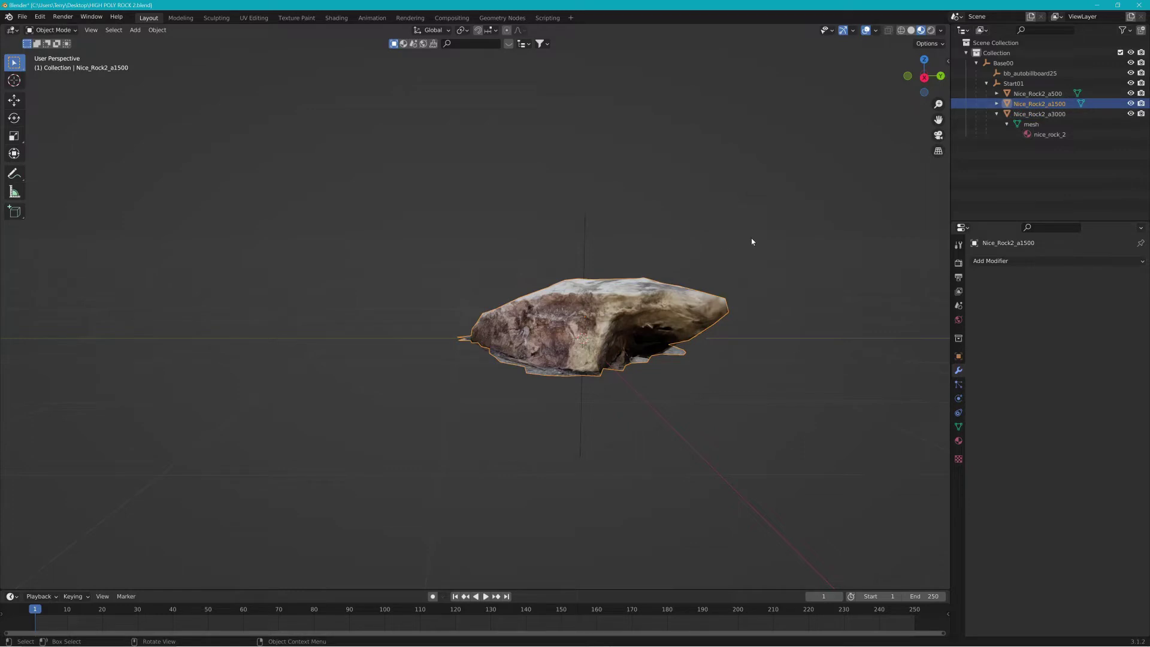
click(1055, 115)
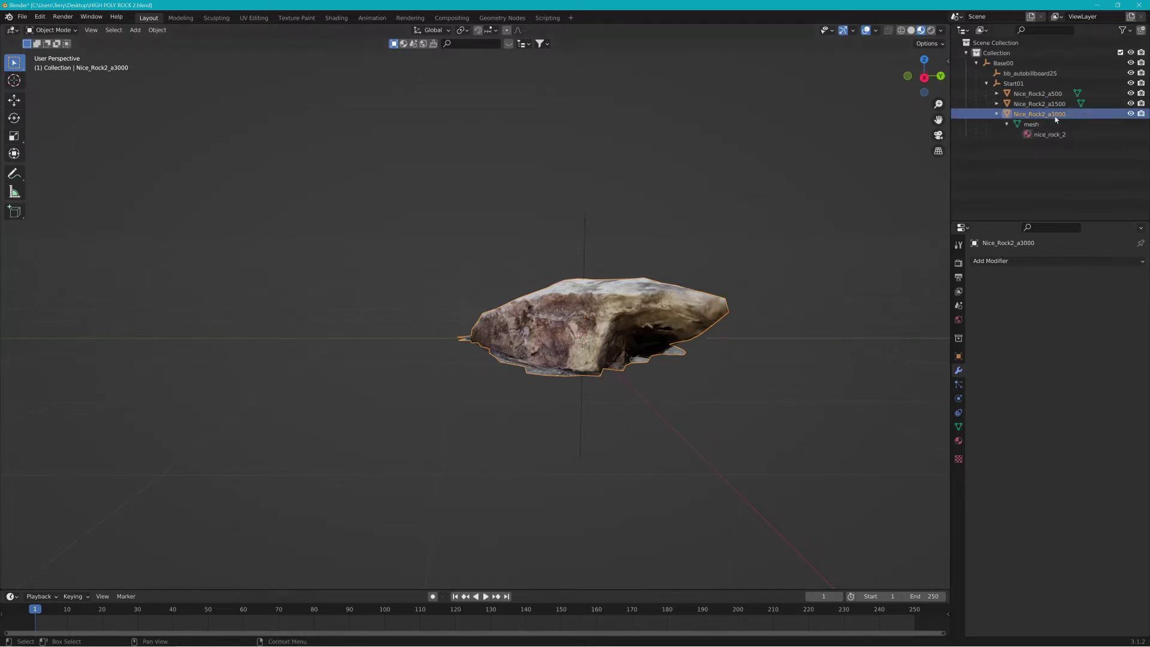
click(668, 291)
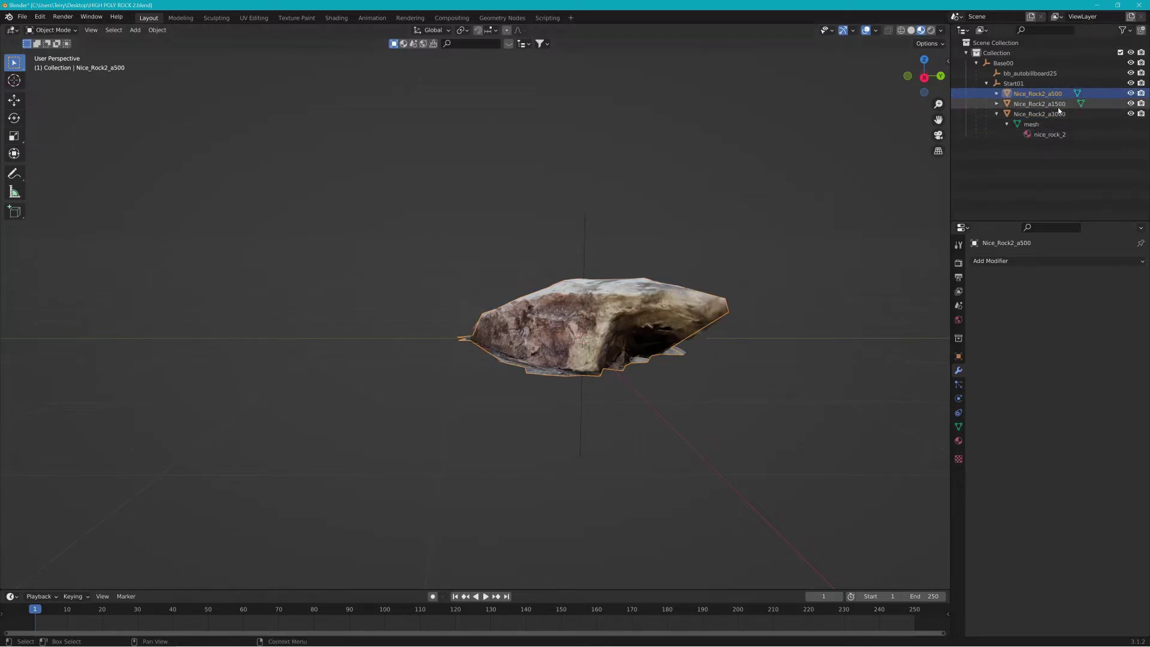
click(695, 333)
key(shift+d)
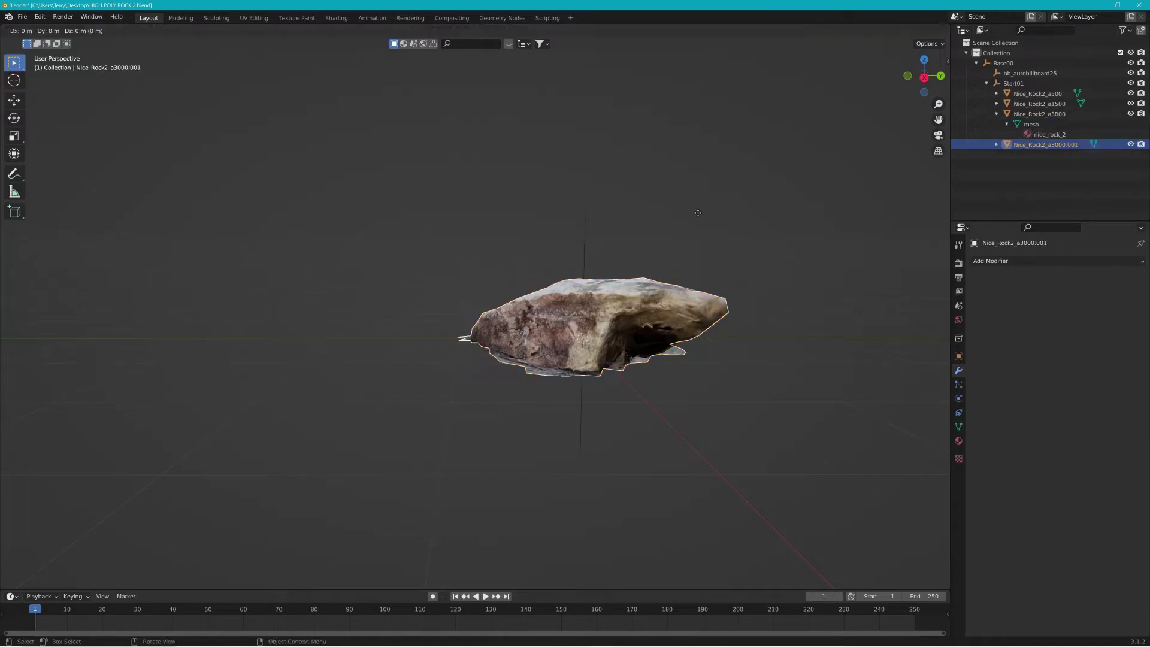
key(Escape)
Rename the duplicated rock object as Colmesh-1.
double_click(1026, 144)
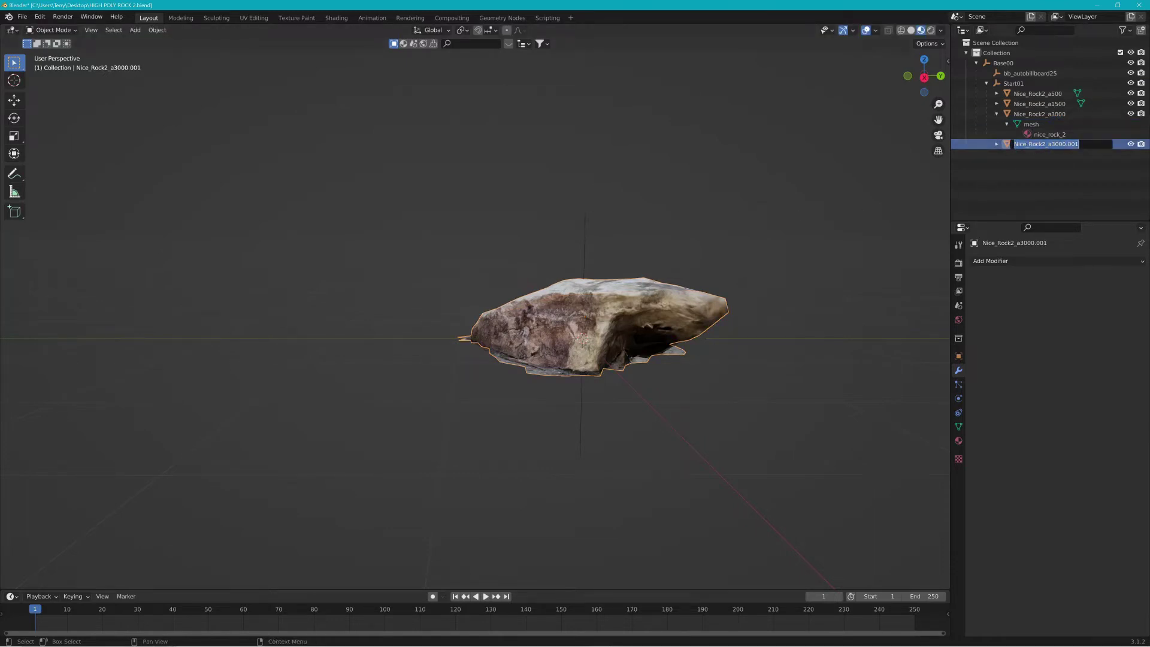
text(cOLMESH-1)
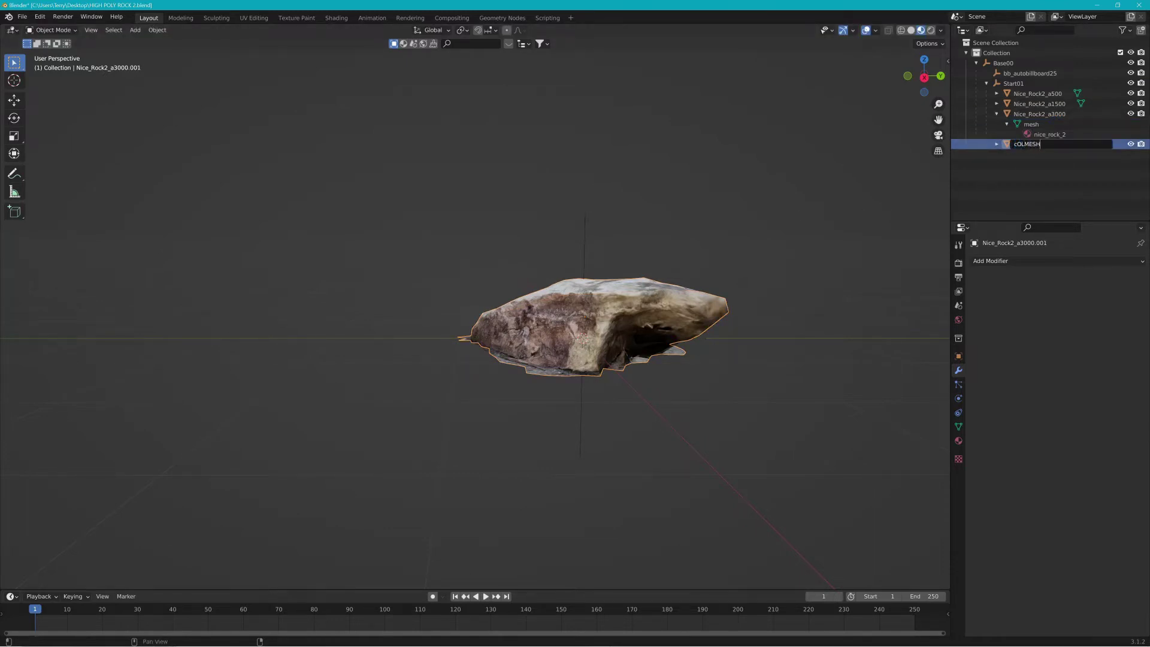
key(BackSpace)
key(BackSpace)
key(BackSpace)
key(BackSpace)
key(BackSpace)
key(BackSpace)
key(BackSpace)
key(BackSpace)
key(BackSpace)
text(Colmehs0)
key(BackSpace)
key(BackSpace)
key(BackSpace)
text(sh-1)
key(Return)
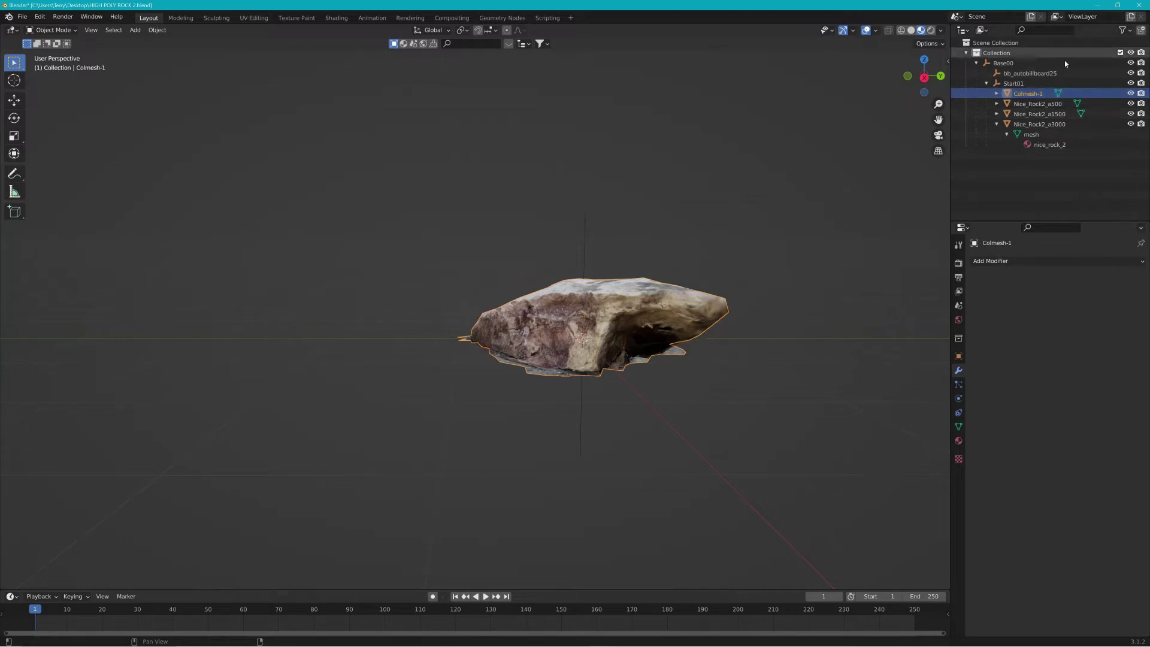
click(22, 16)
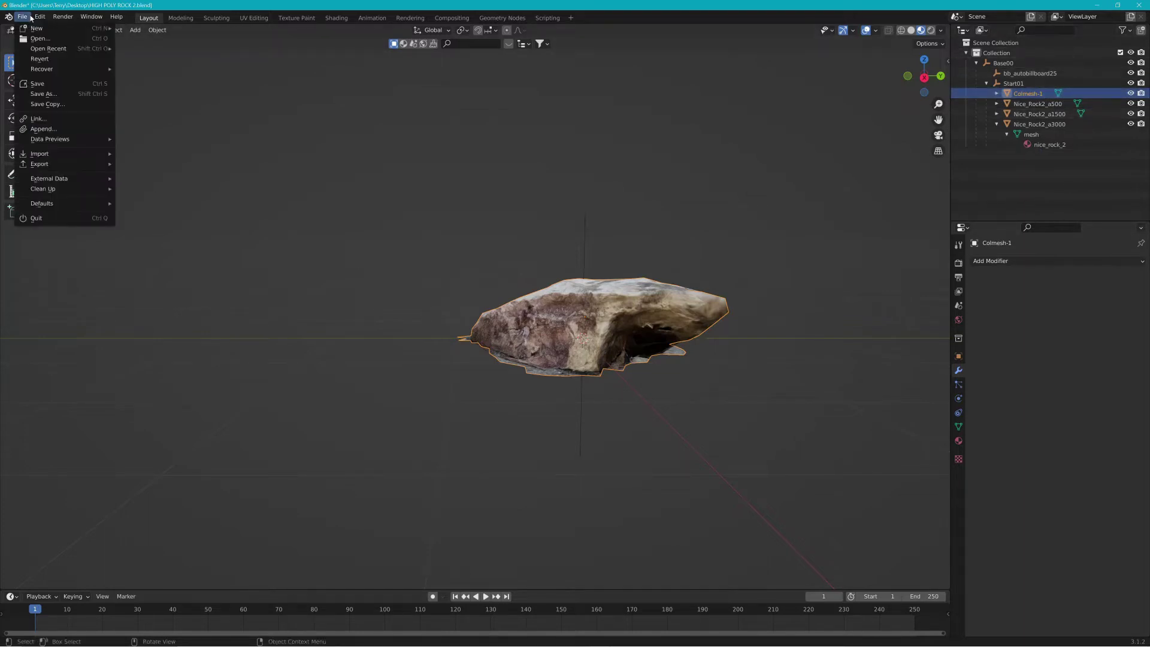
mouse_move(63, 164)
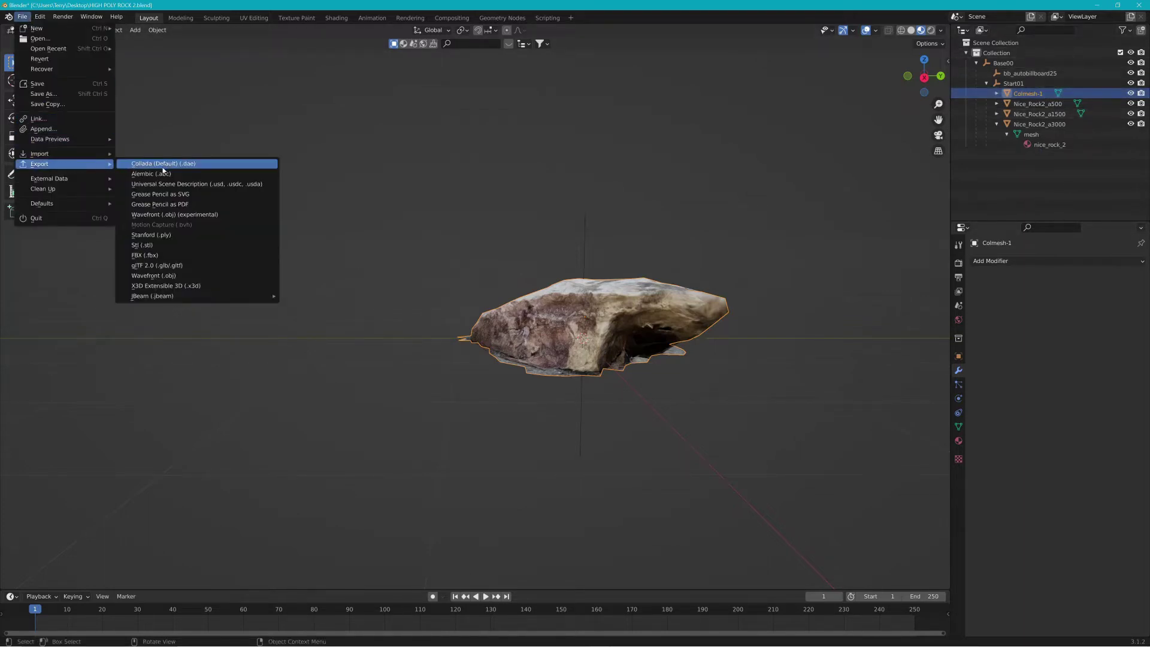
click(168, 161)
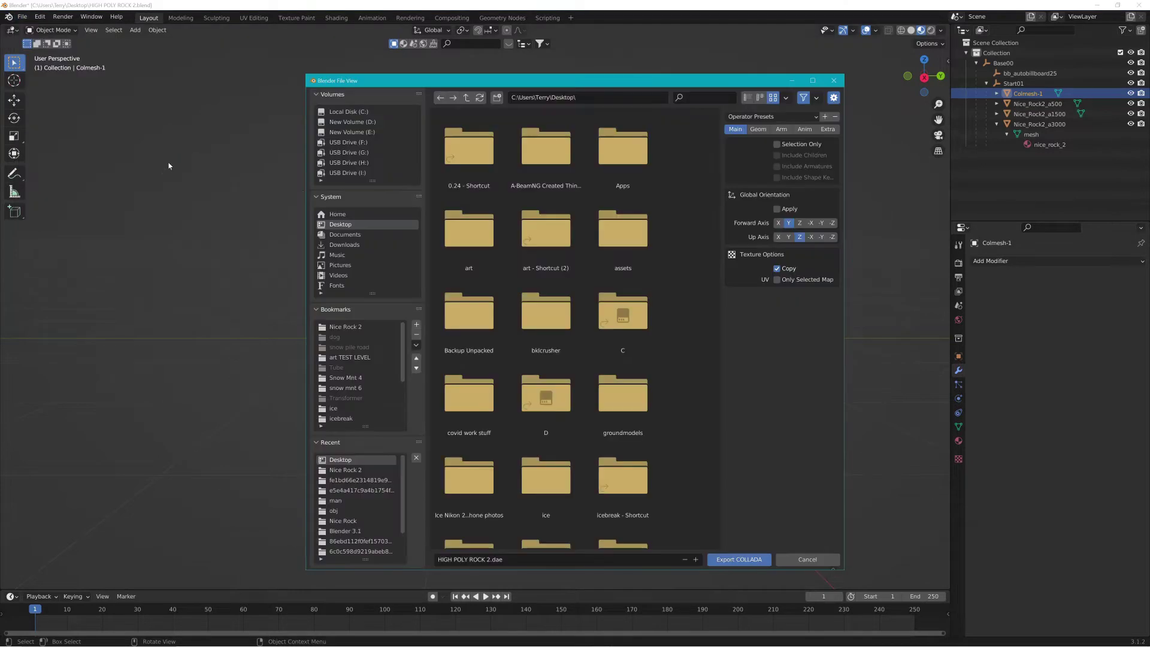
click(804, 560)
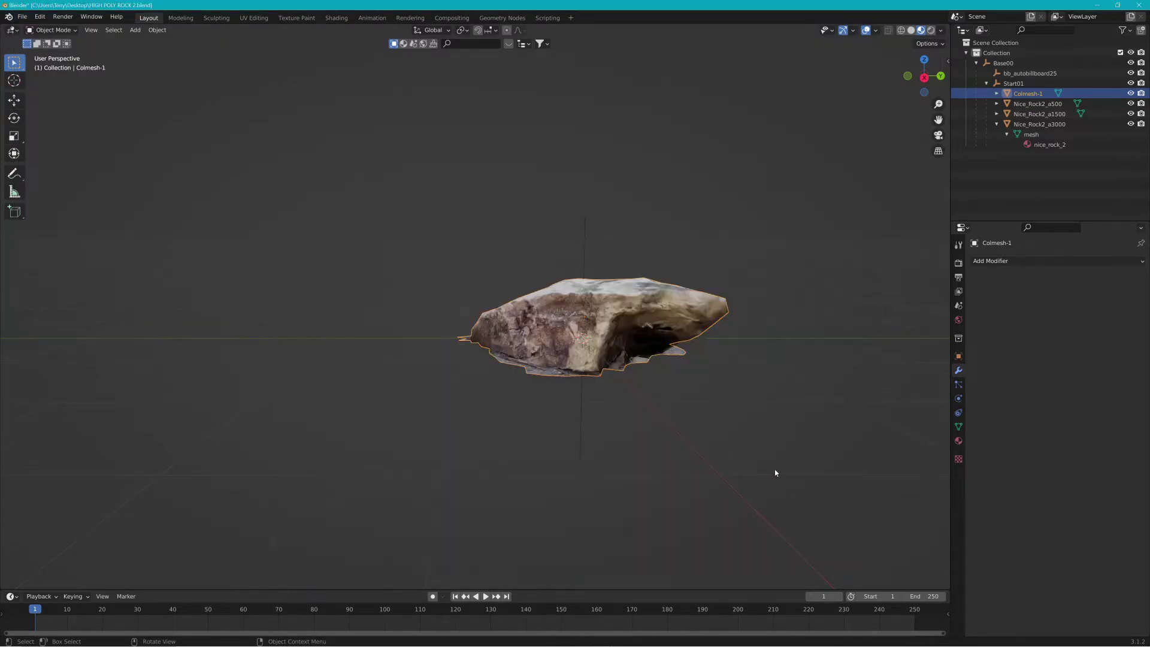
Apply all transforms to the Colmesh-1 object.
click(157, 30)
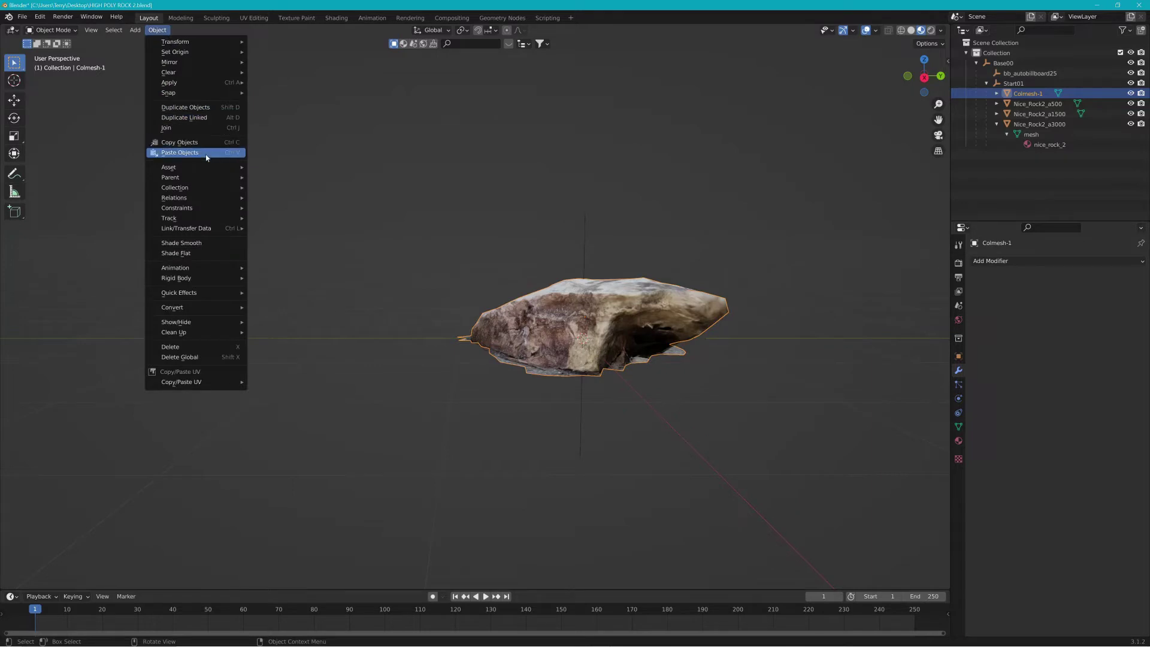
mouse_move(204, 86)
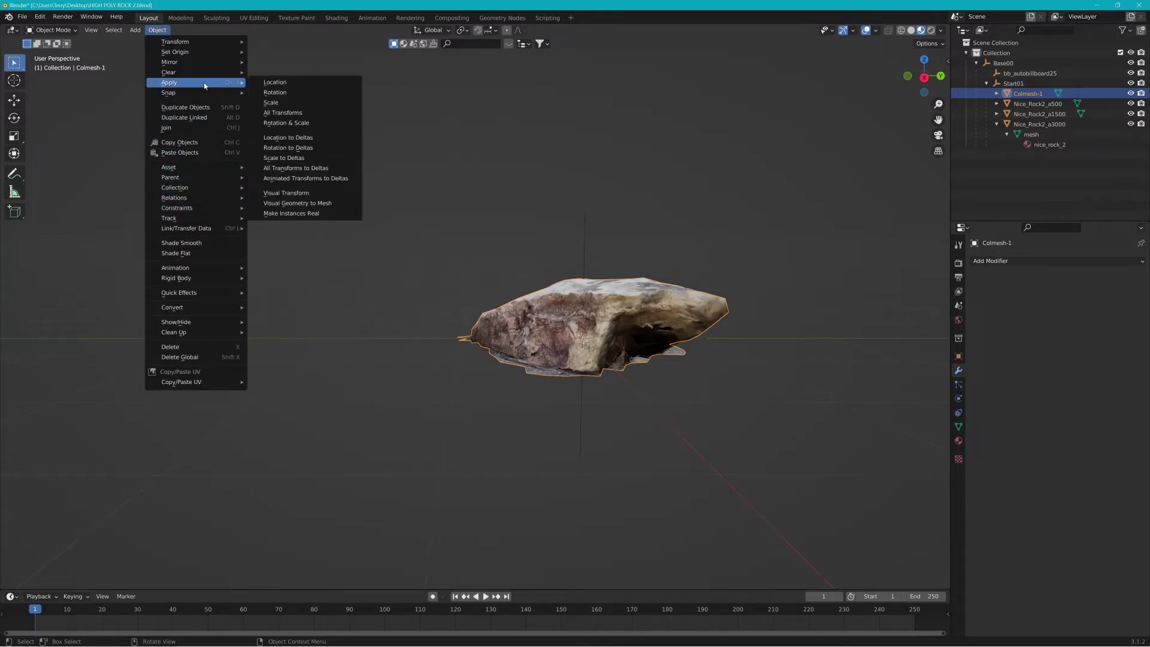
click(303, 113)
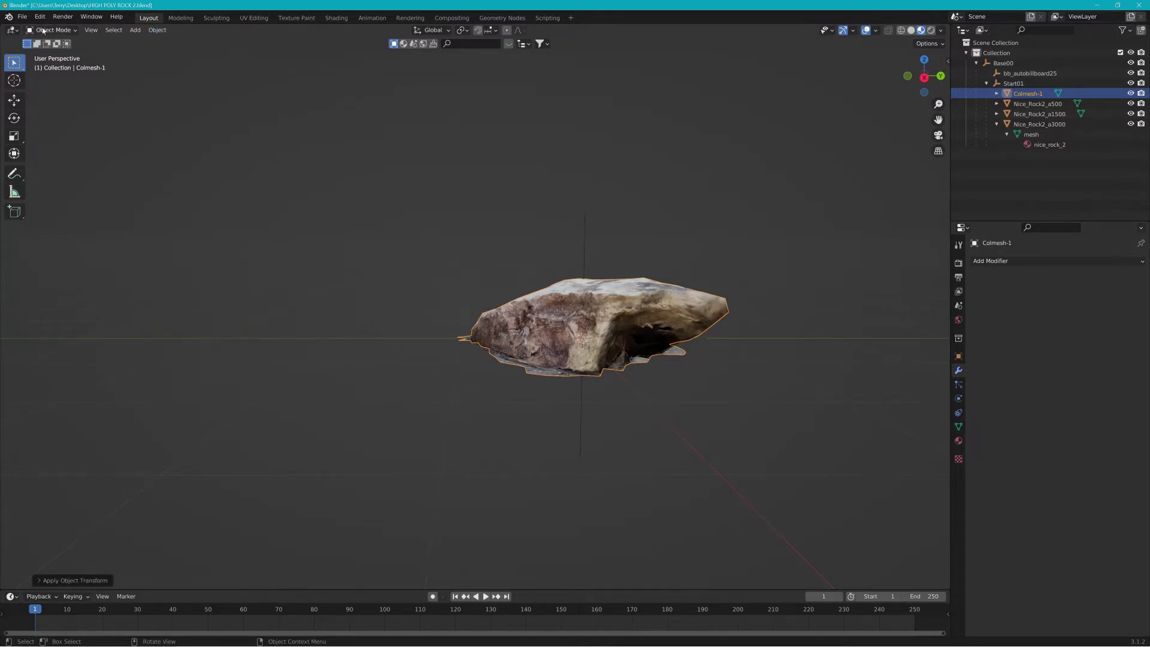
Export the scene as a COLLADA file named Nice_Rock_2 into the bookmarked Nice Rock 2 folder.
click(22, 17)
mouse_move(72, 168)
click(150, 163)
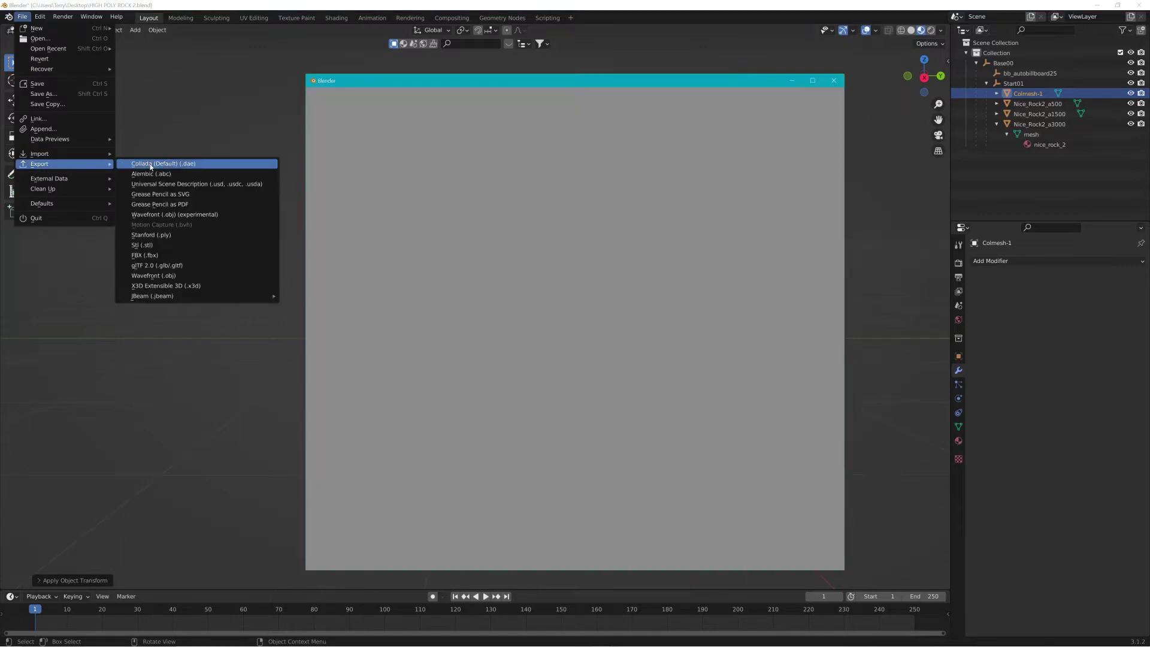
click(346, 327)
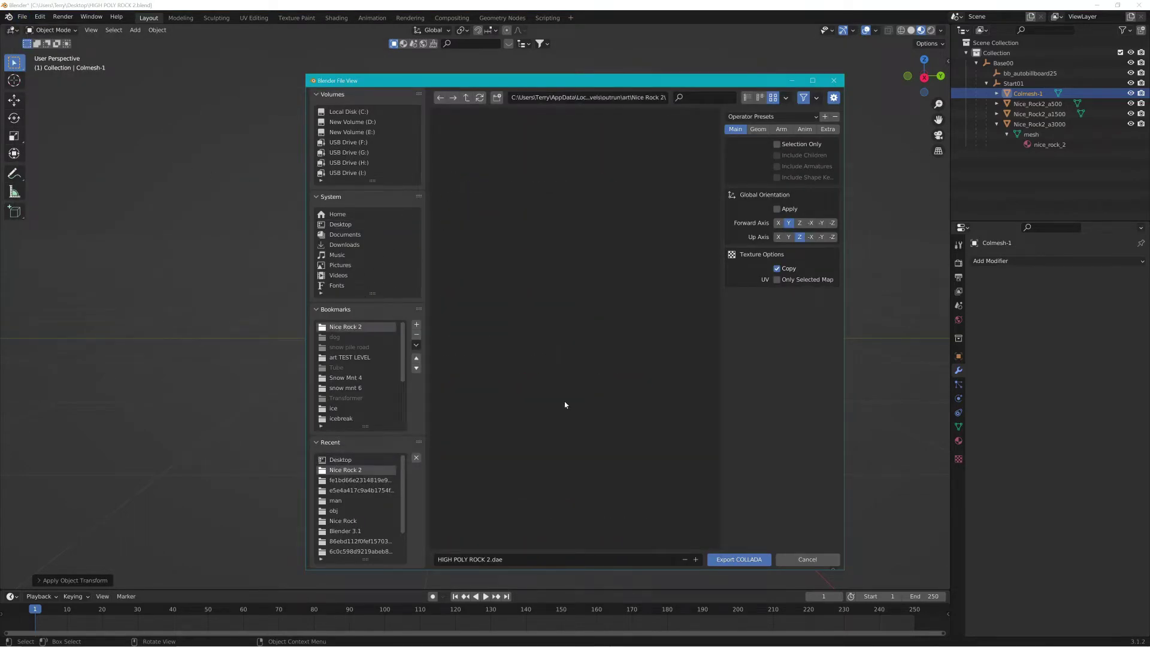
click(528, 562)
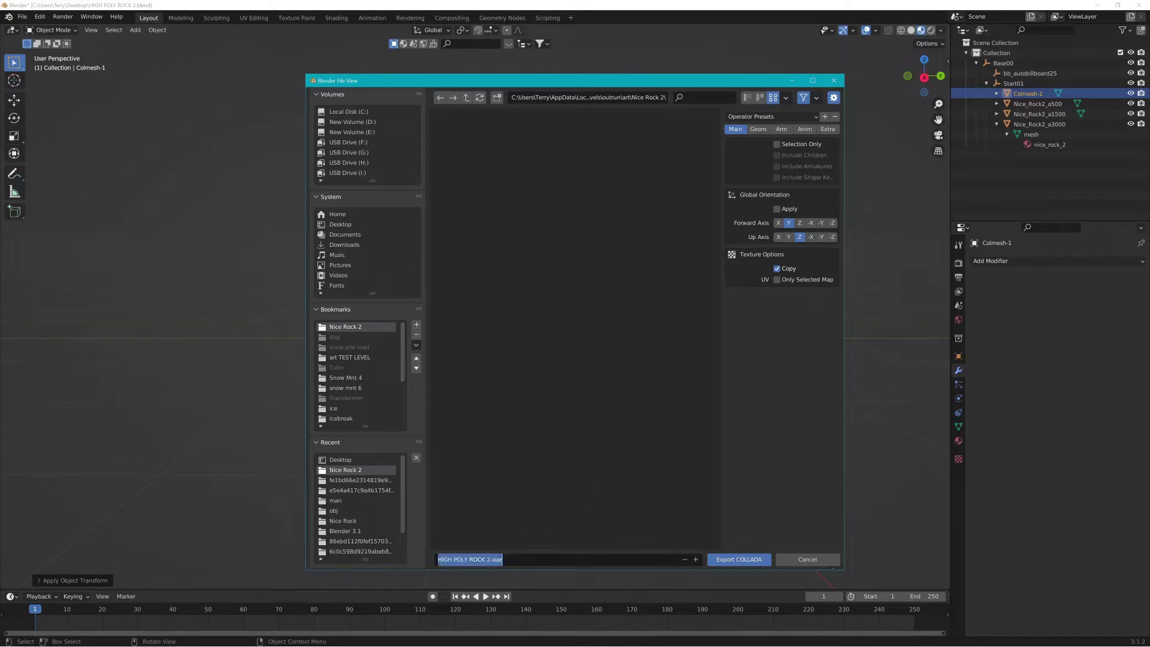
text(Nice_Rock_2)
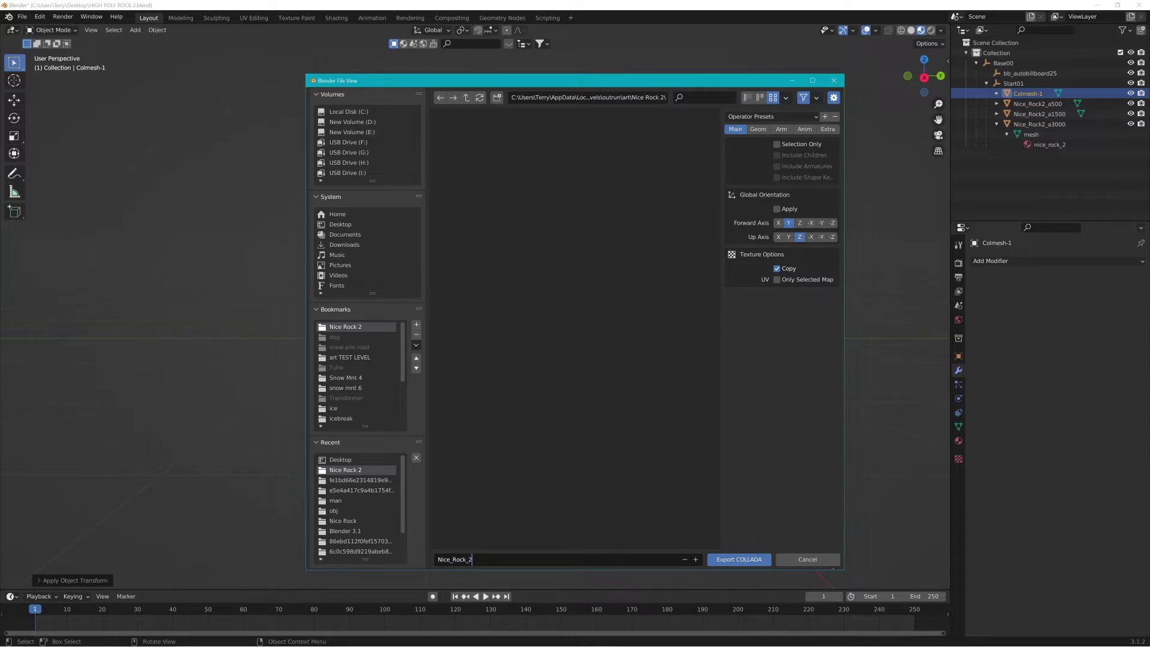
click(745, 559)
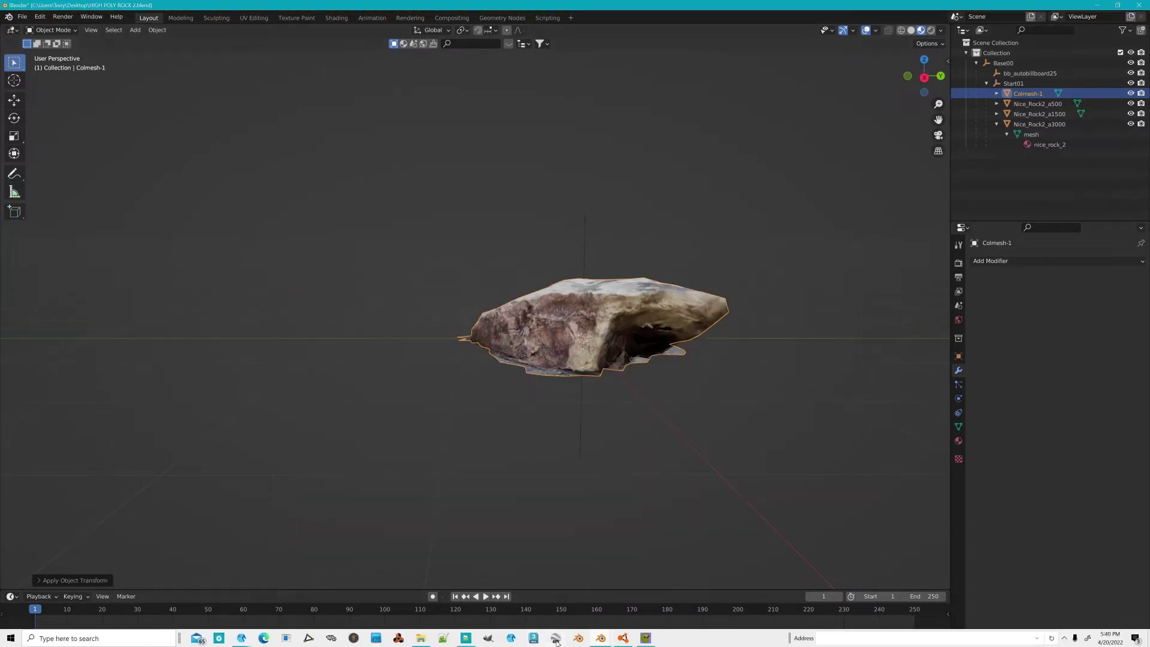
Minimise Blender and the other open windows to reach the Nice Rock 2 folder and the desktop.
click(1097, 6)
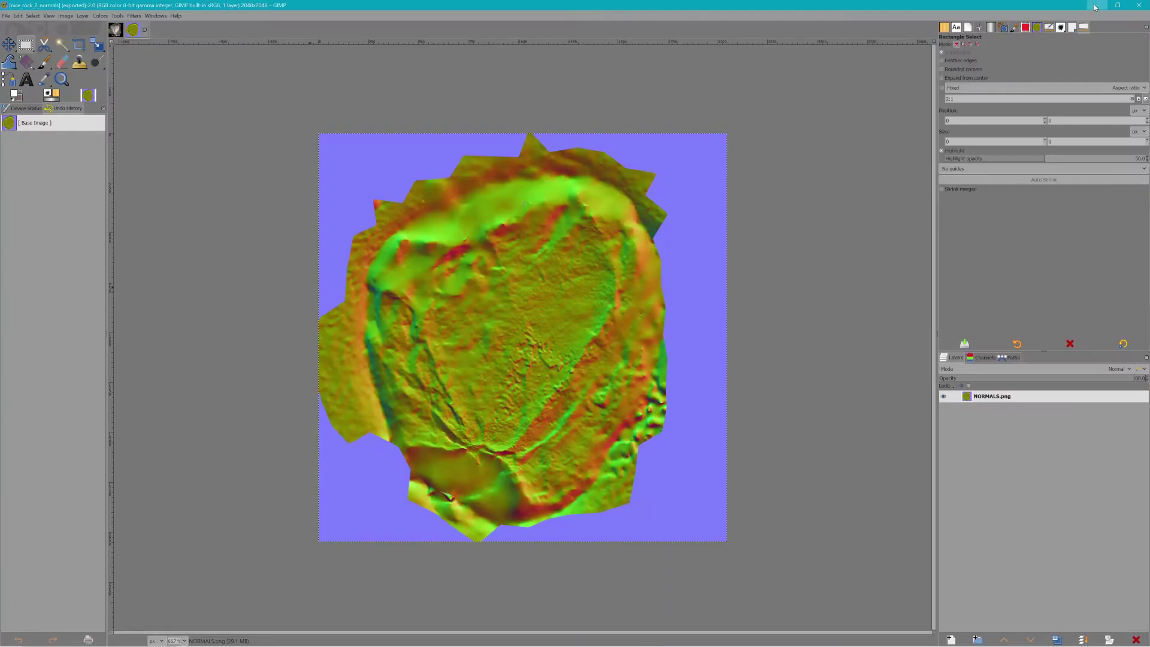
click(1096, 6)
click(1096, 6)
click(1097, 6)
click(1096, 6)
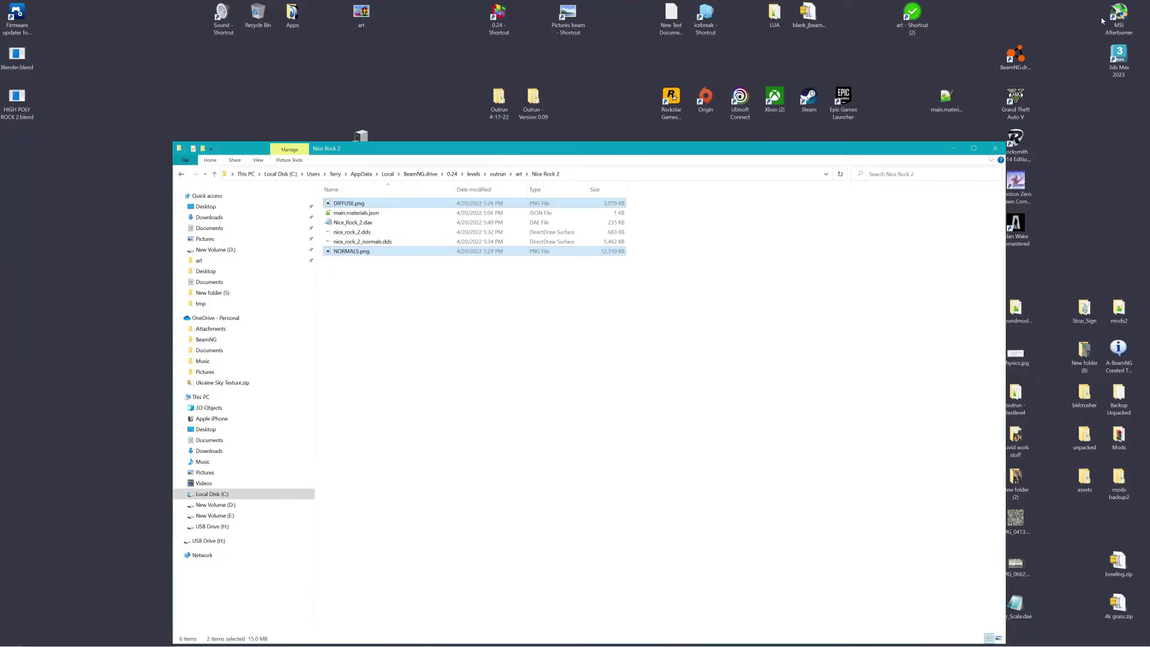
Switch to the BeamNG.drive session that is already running and close it.
double_click(1019, 58)
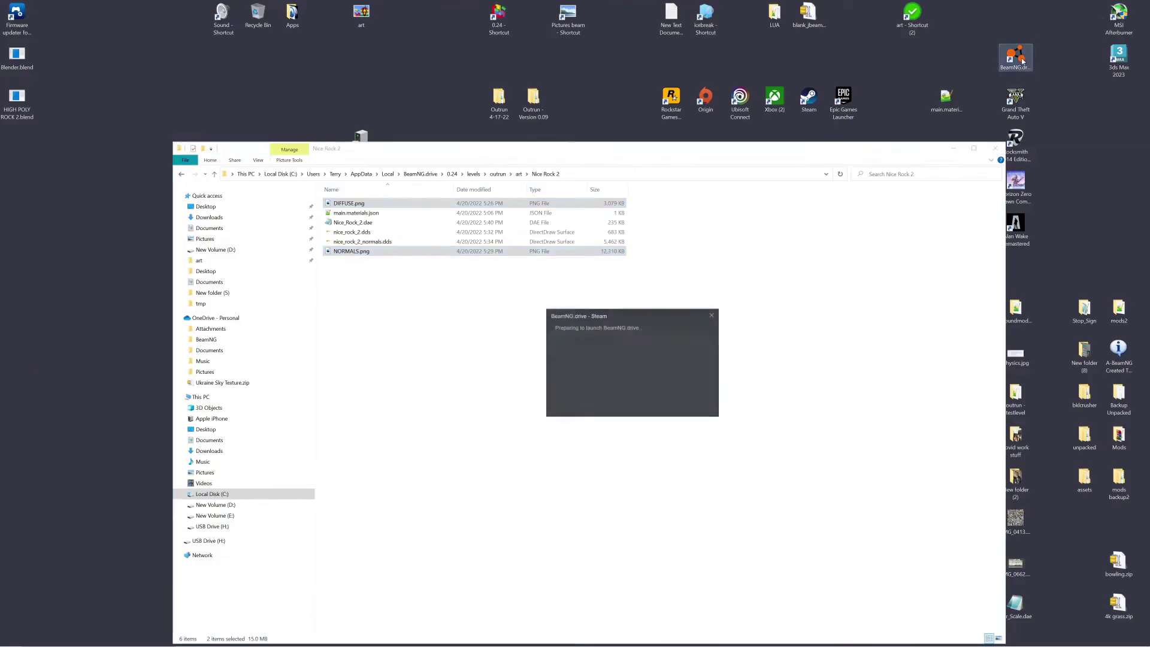
click(711, 316)
click(623, 638)
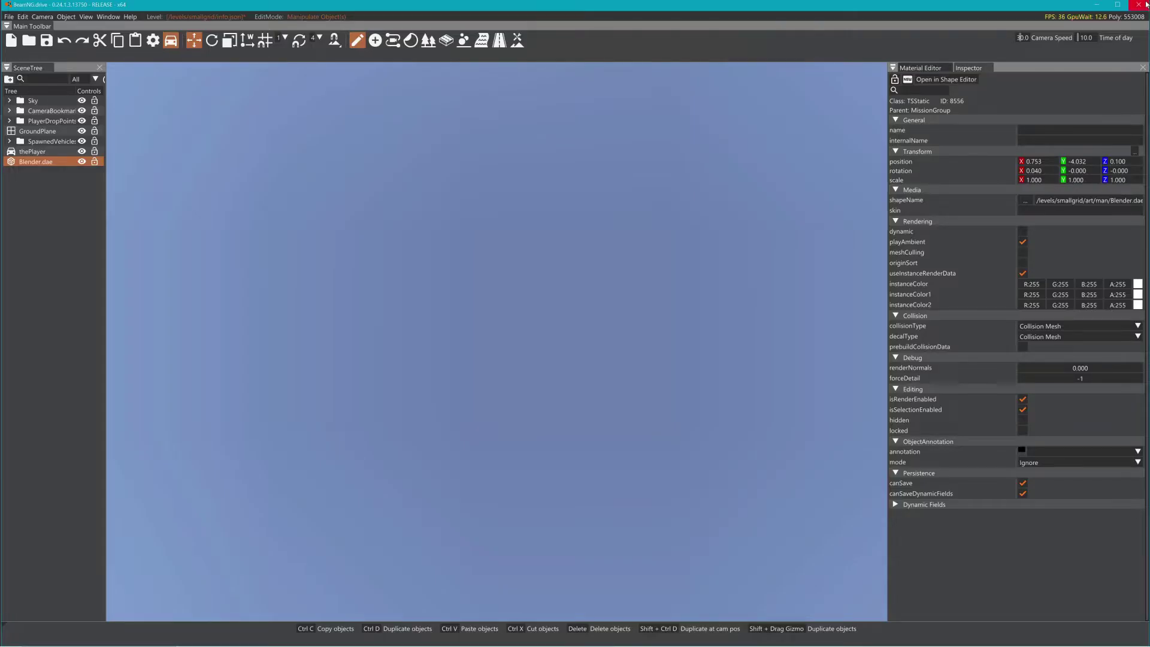
click(1144, 5)
click(643, 363)
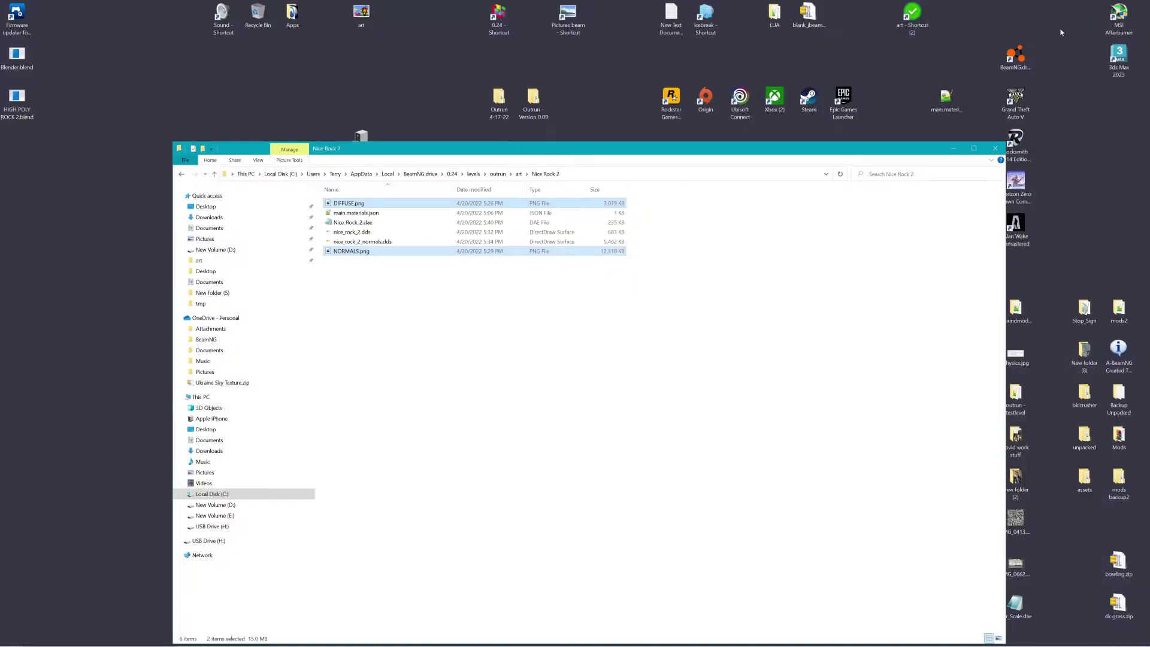
Try to relaunch BeamNG.drive and check Task Manager for a leftover game process.
double_click(1017, 60)
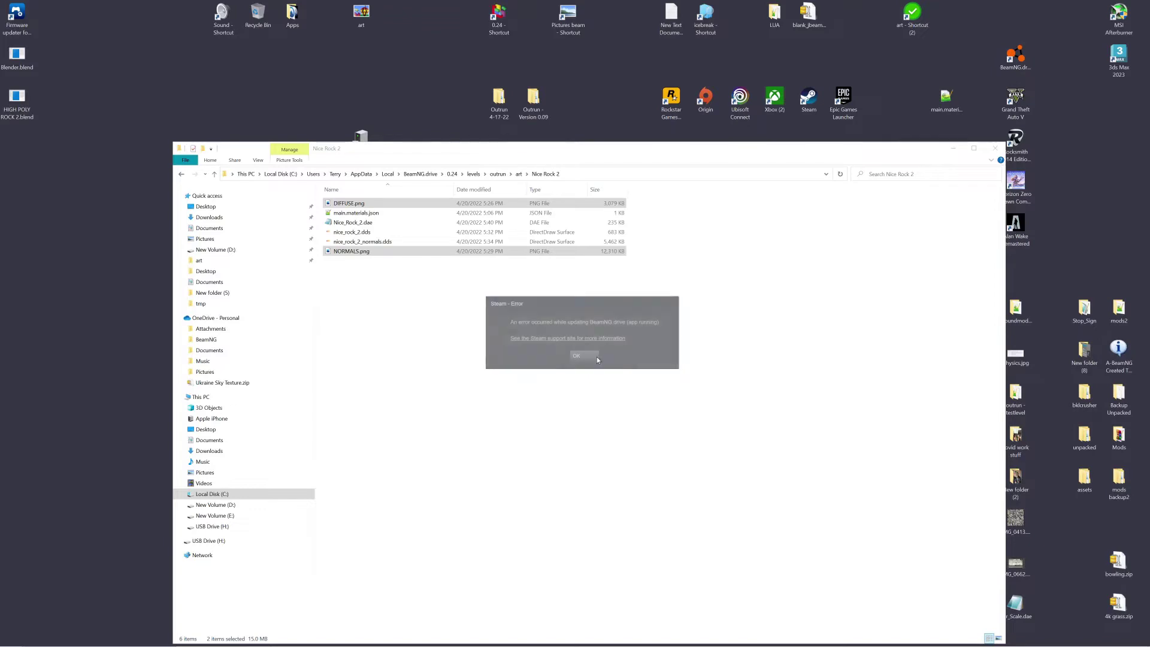
click(594, 357)
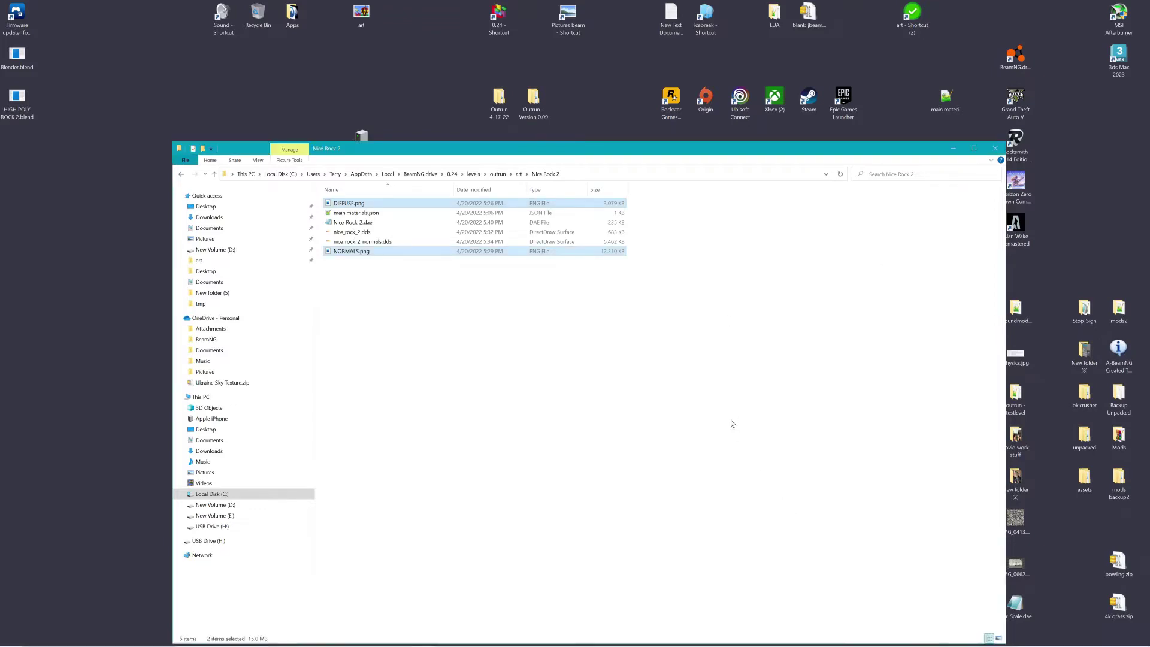
key(ctrl+alt+Delete)
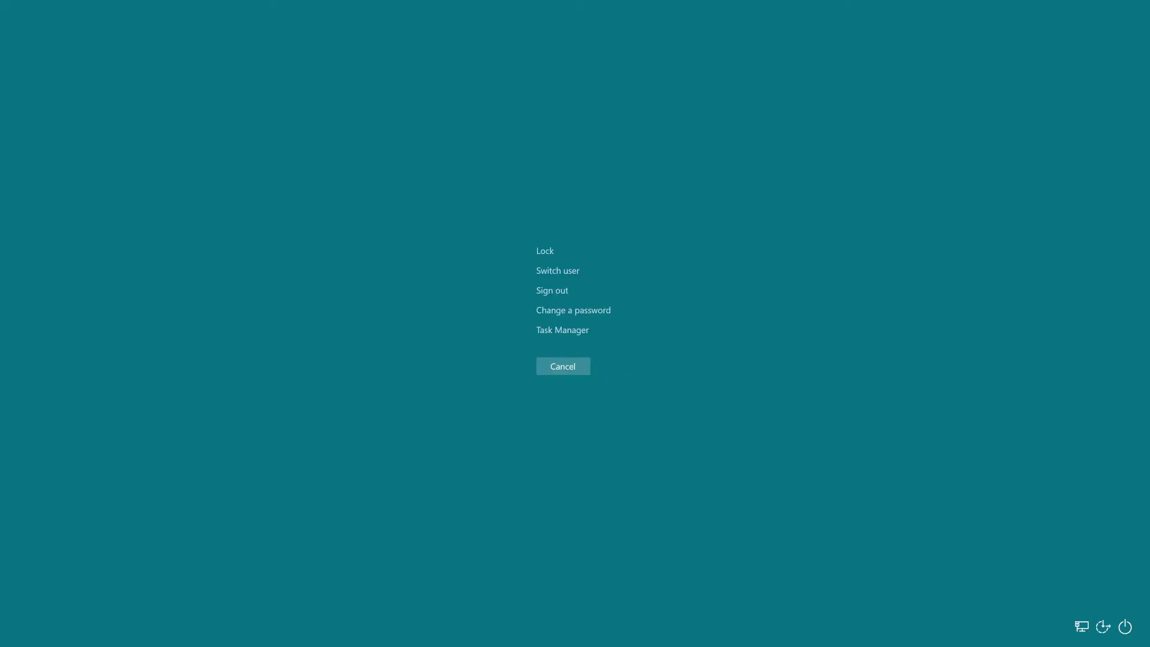
click(564, 331)
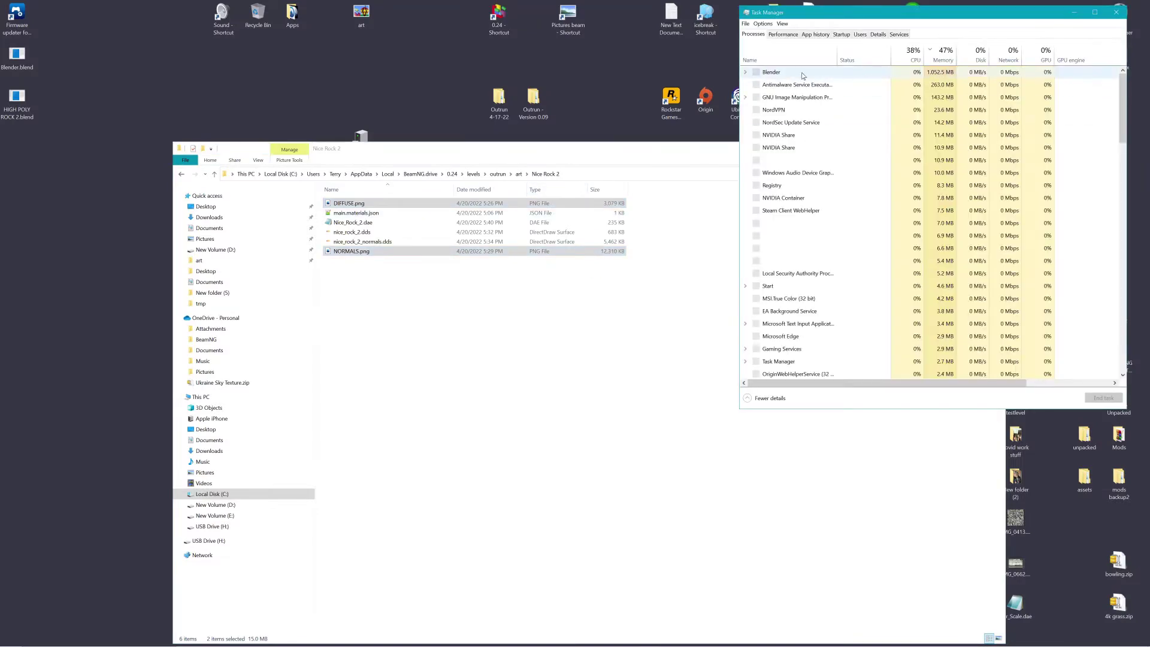
click(791, 85)
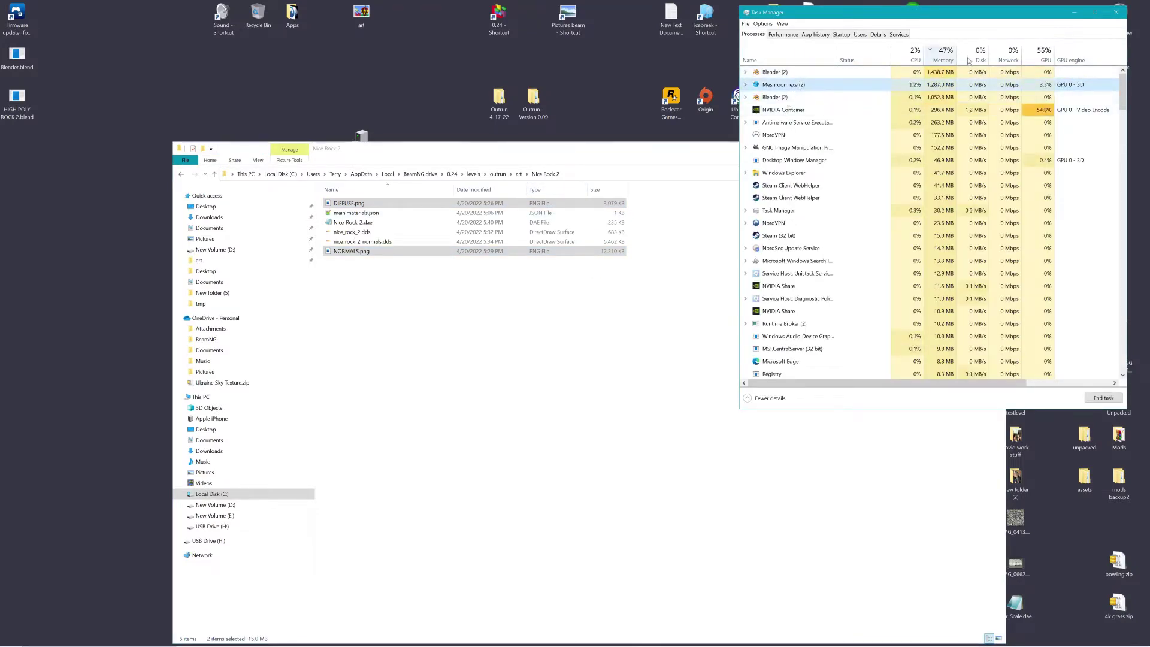
click(1115, 12)
Launch BeamNG.drive from the desktop and dismiss the Modmanager error notice.
double_click(1016, 57)
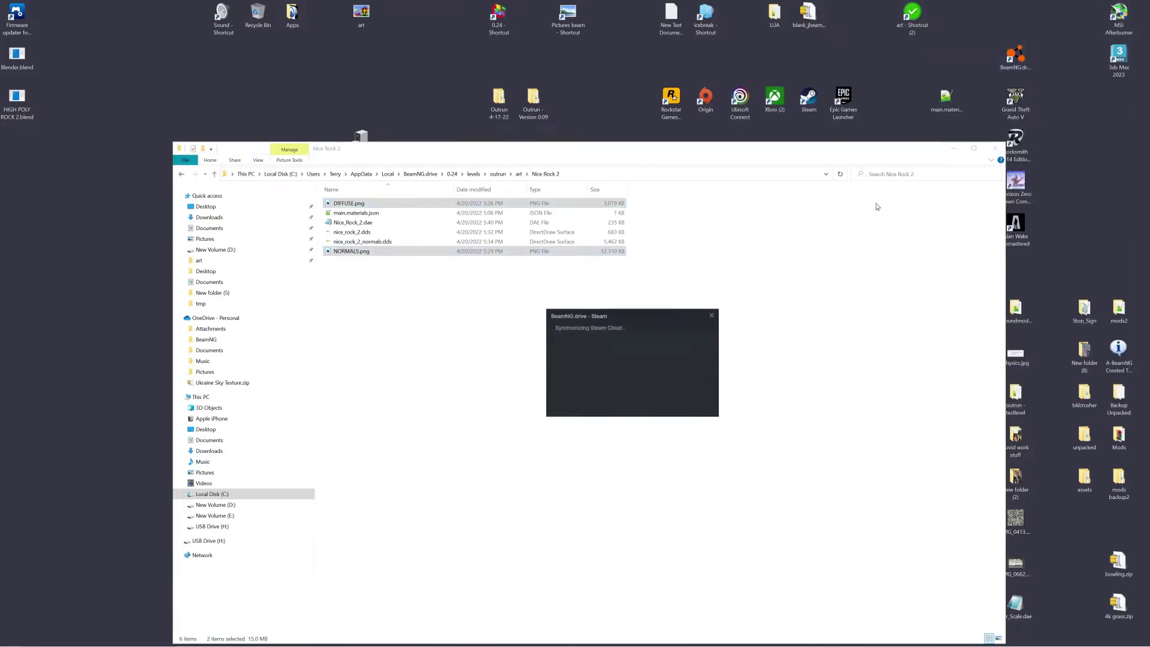
click(544, 304)
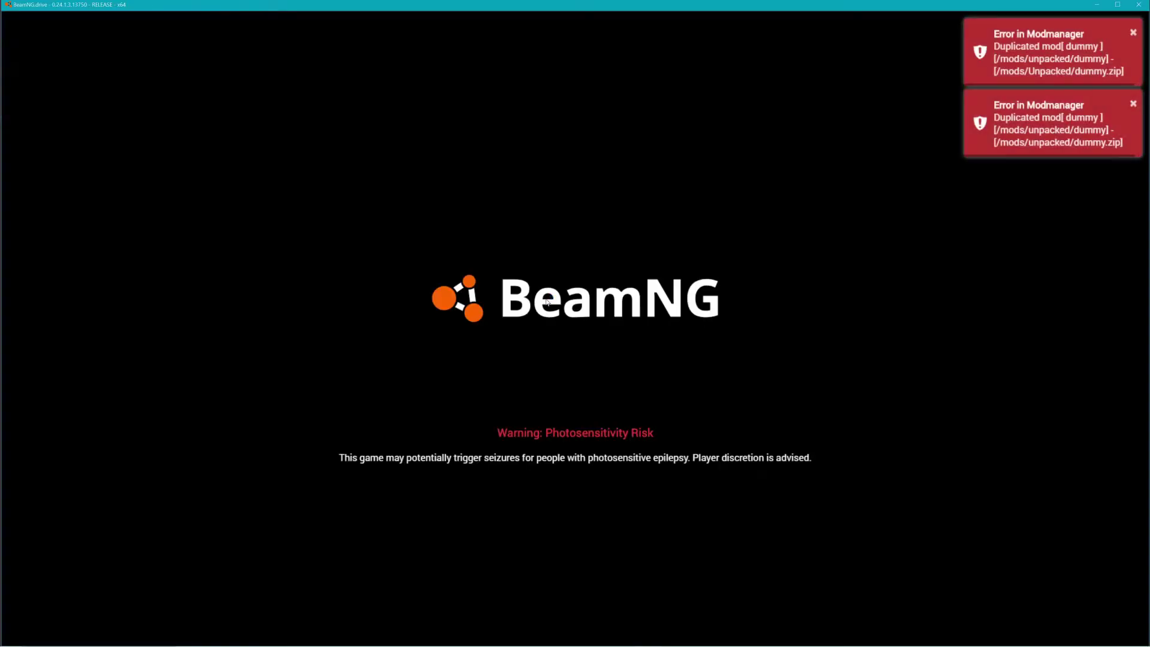
click(1133, 35)
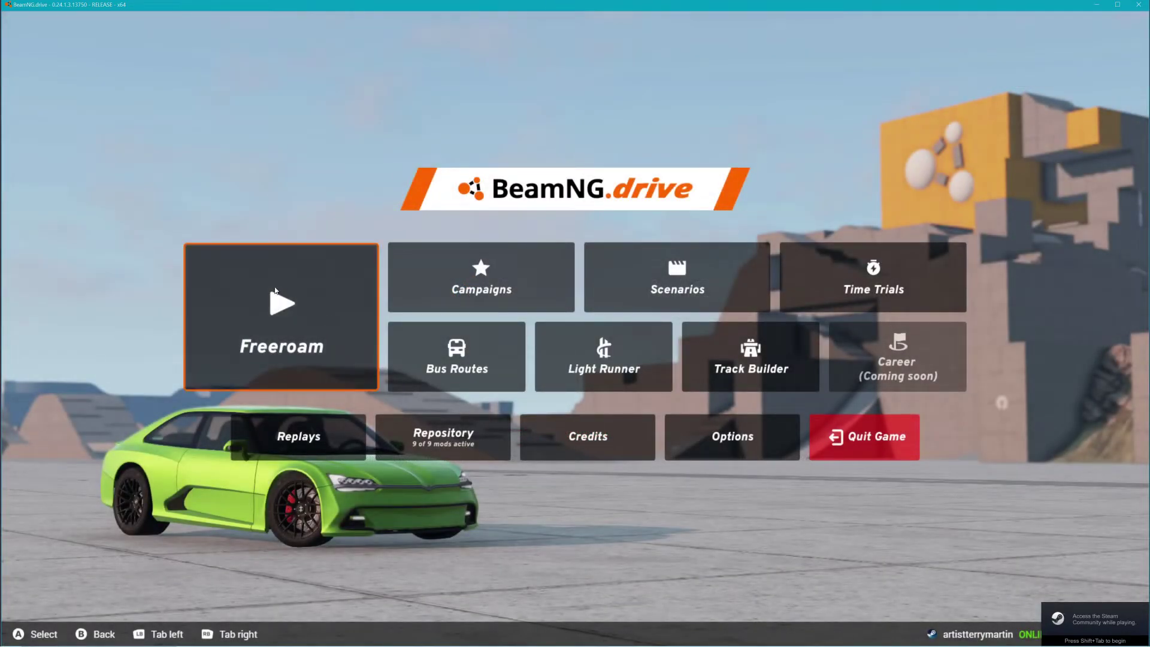
Load the Outrun - Ice Track level in Freeroam at the default Start spawn point.
click(266, 330)
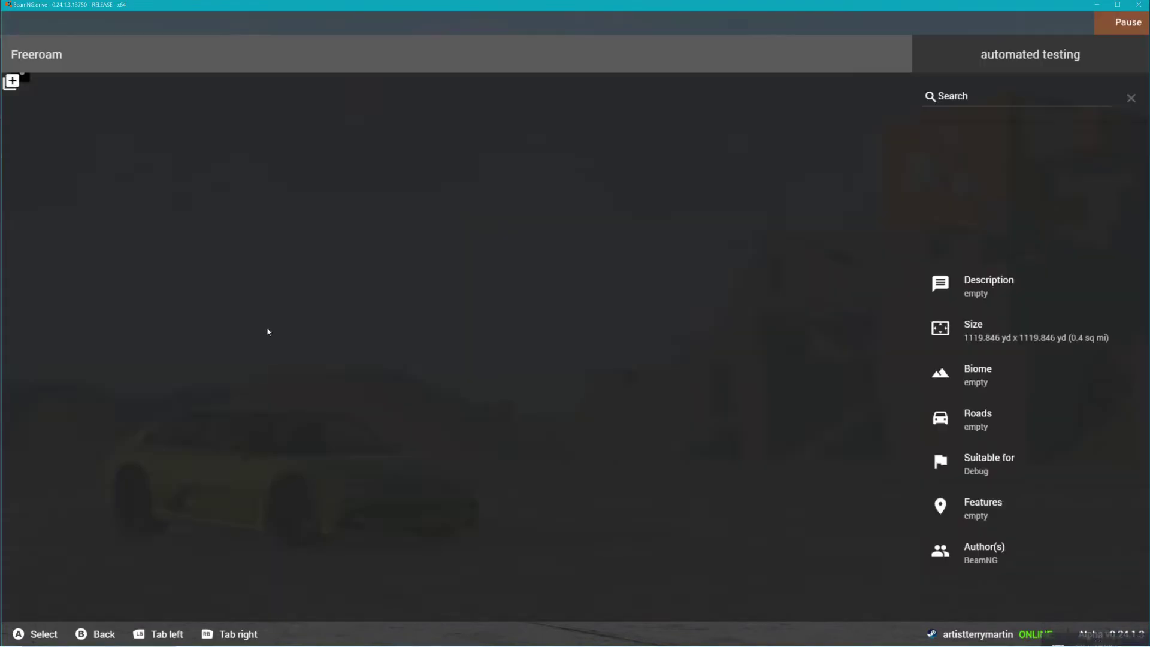
click(168, 553)
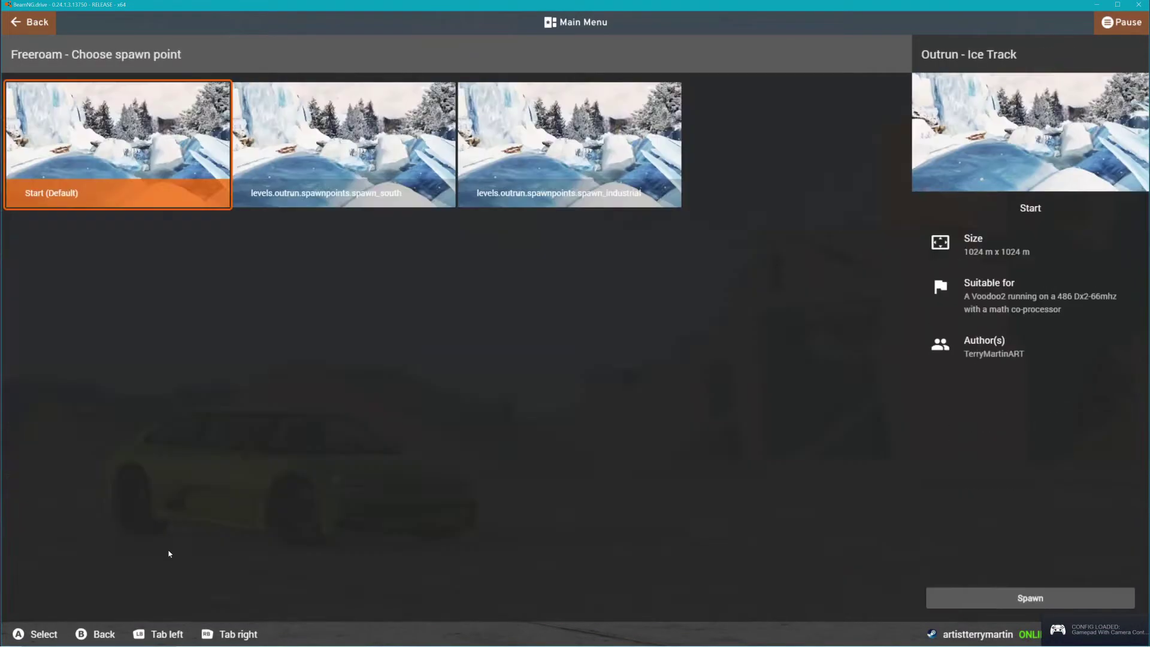
click(965, 600)
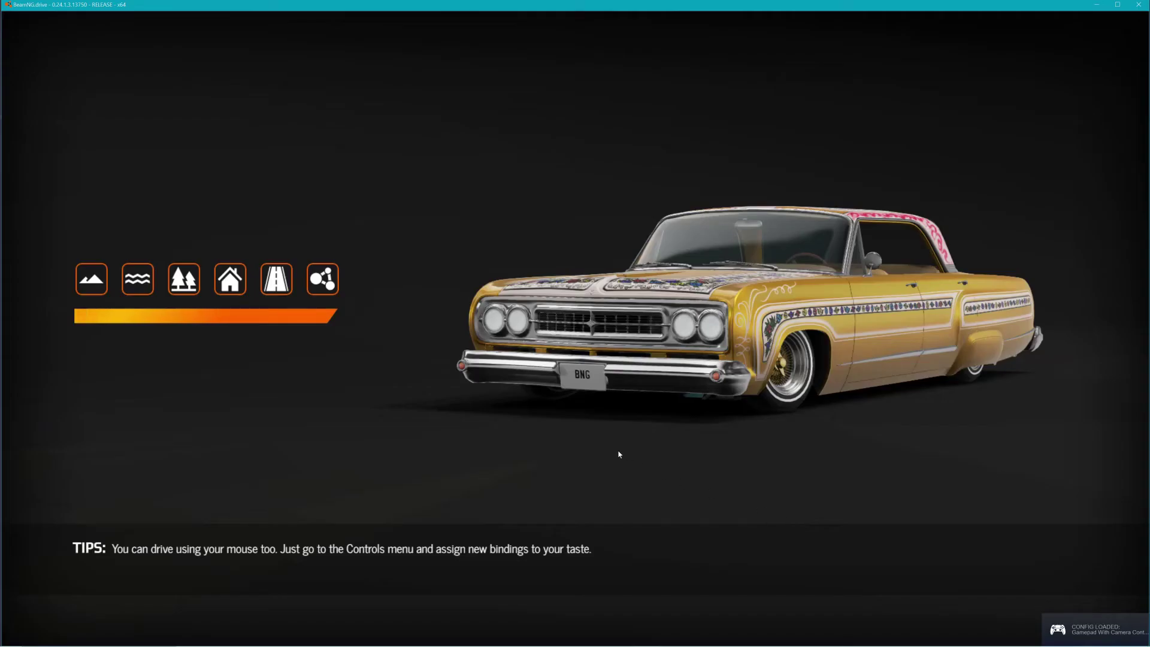
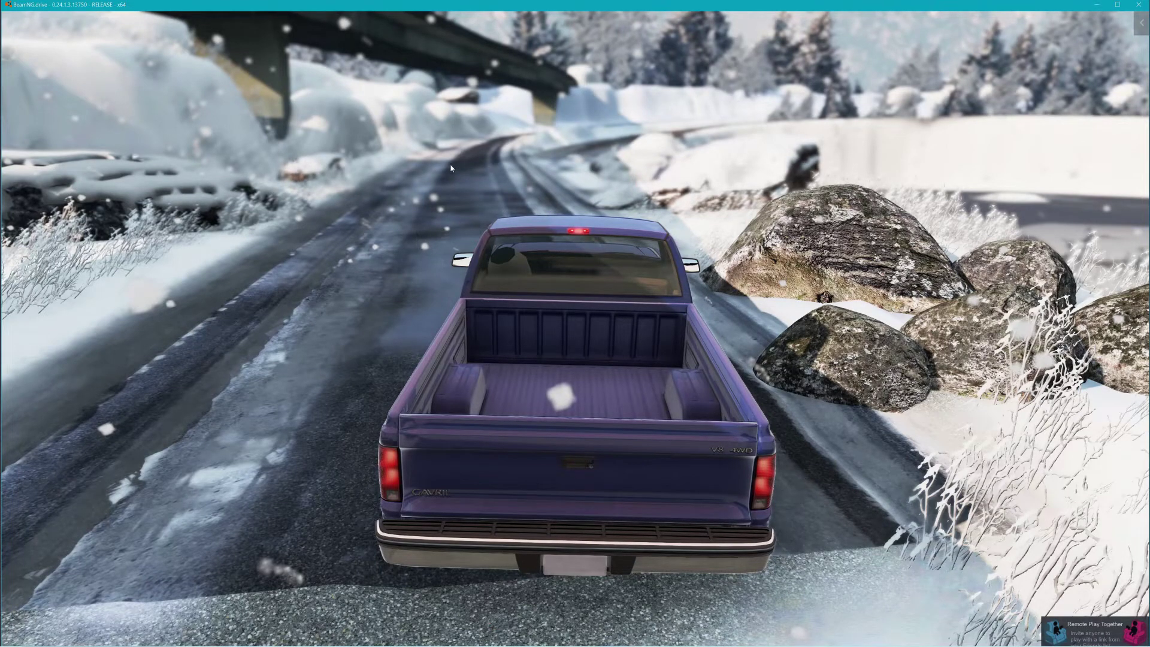
Open the World Editor in the loaded Outrun level and bring up its Asset Browser.
right_drag(460, 166, 397, 156)
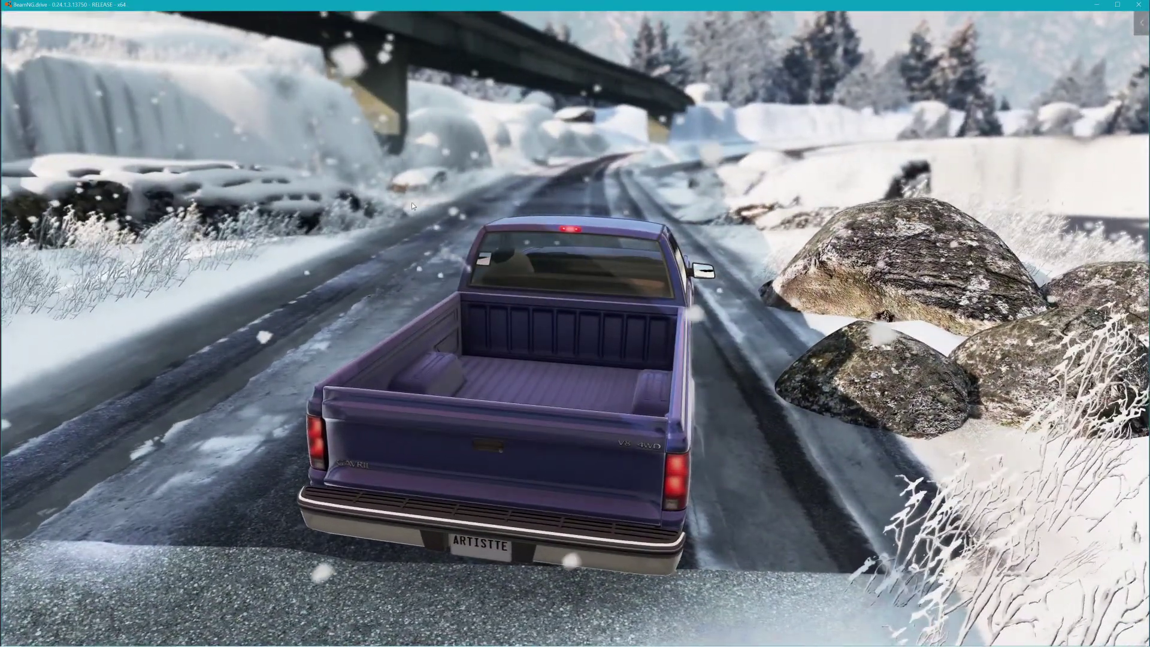
key(F11)
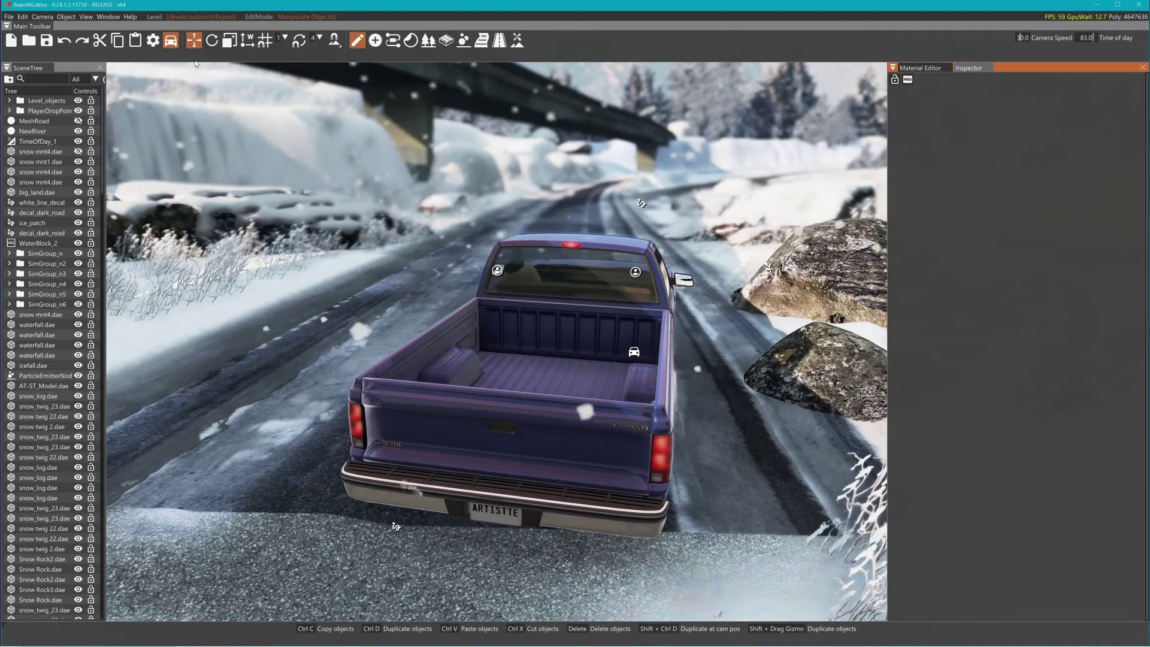
click(116, 18)
click(117, 39)
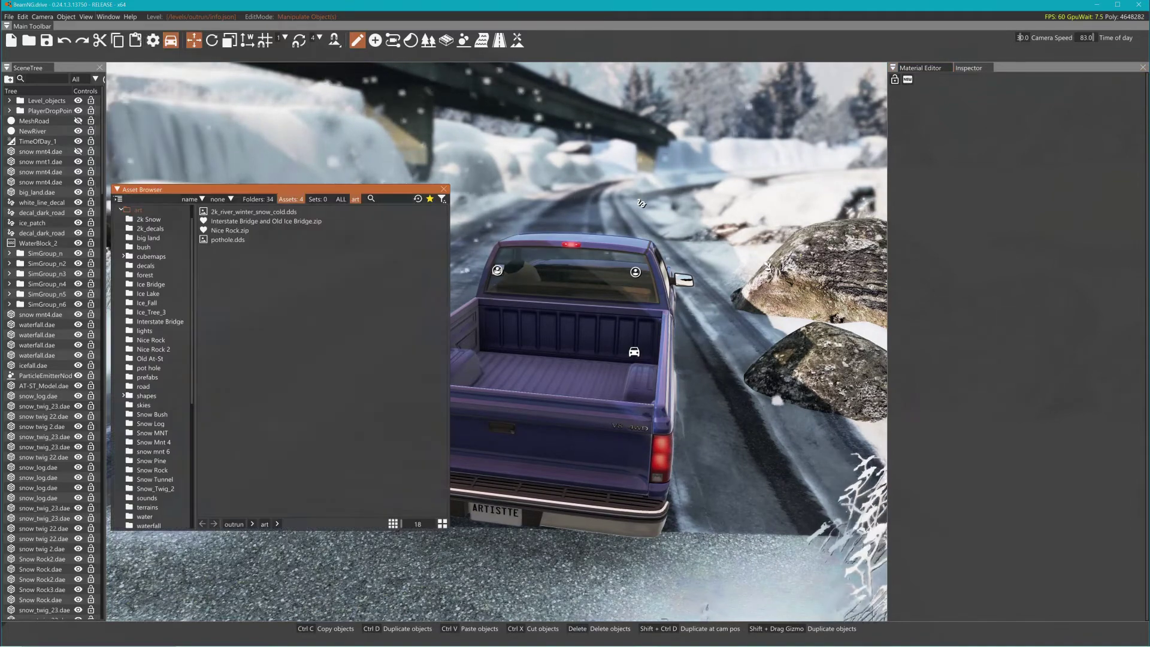
Place Nice_Rock_2.dae from the Nice Rock 2 asset folder on the road beside the pickup truck.
click(169, 349)
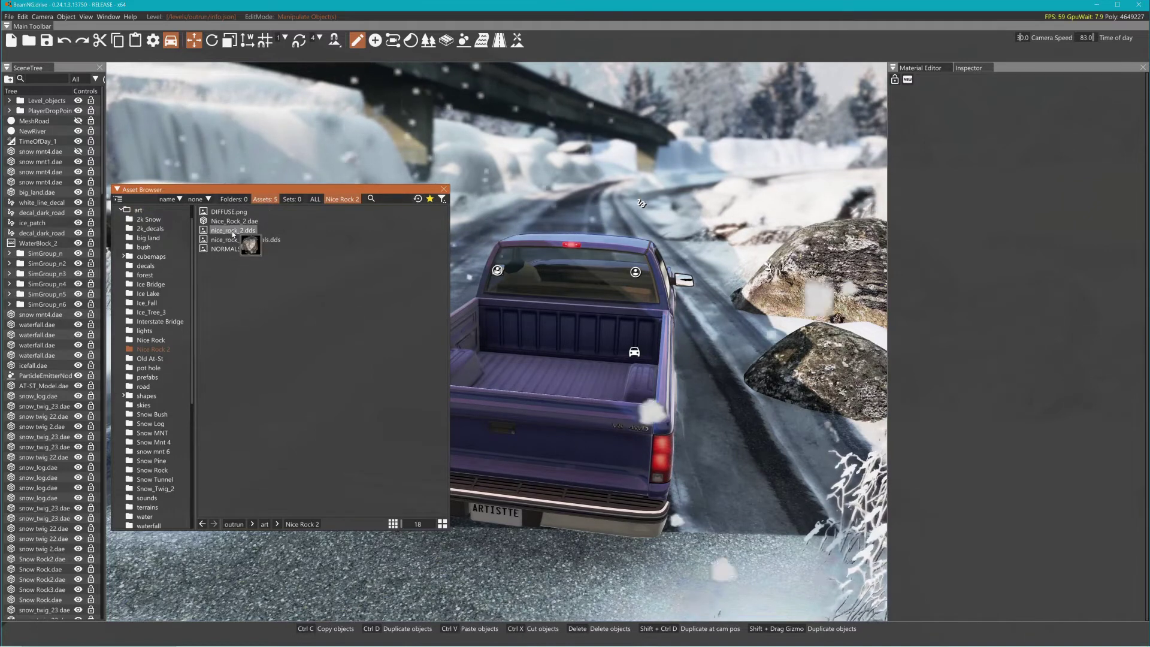
click(232, 220)
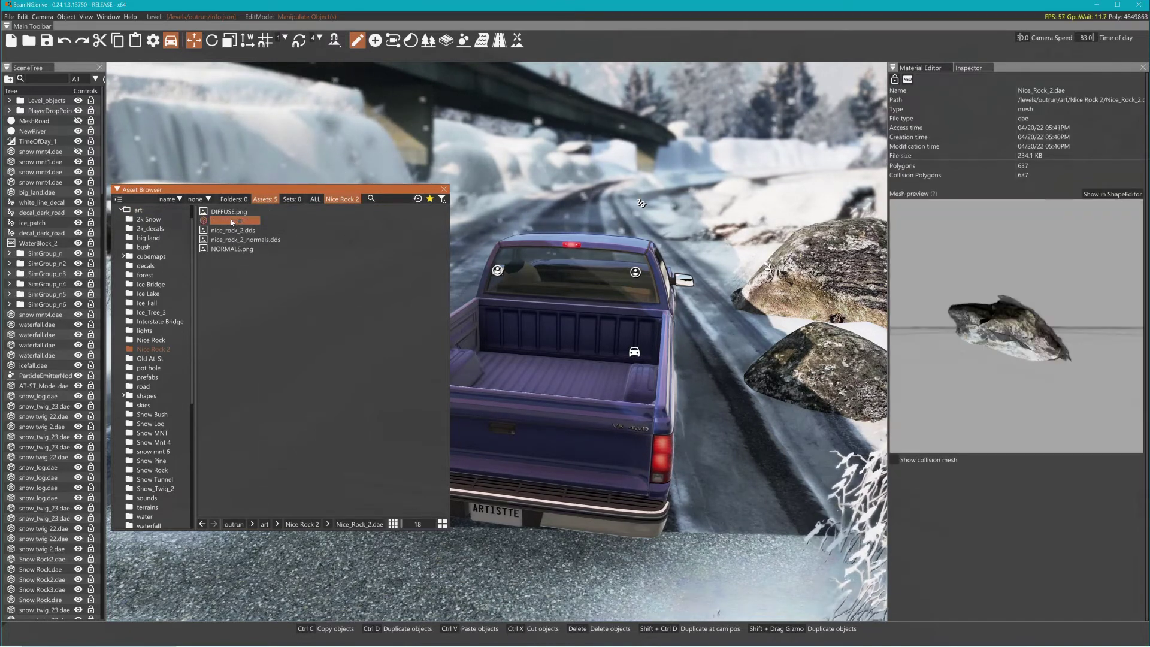
drag(232, 219, 231, 550)
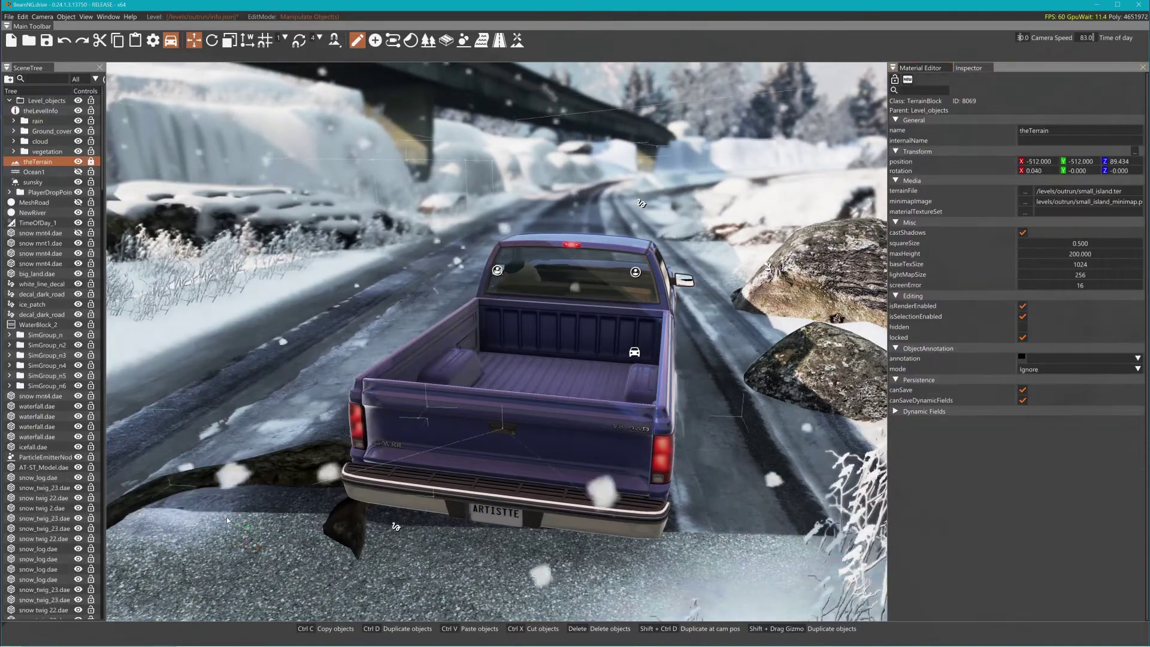
drag(221, 519, 336, 313)
Inspect the placed rock up close and rotate it about its vertical axis to a Z rotation of -87.148.
key(2)
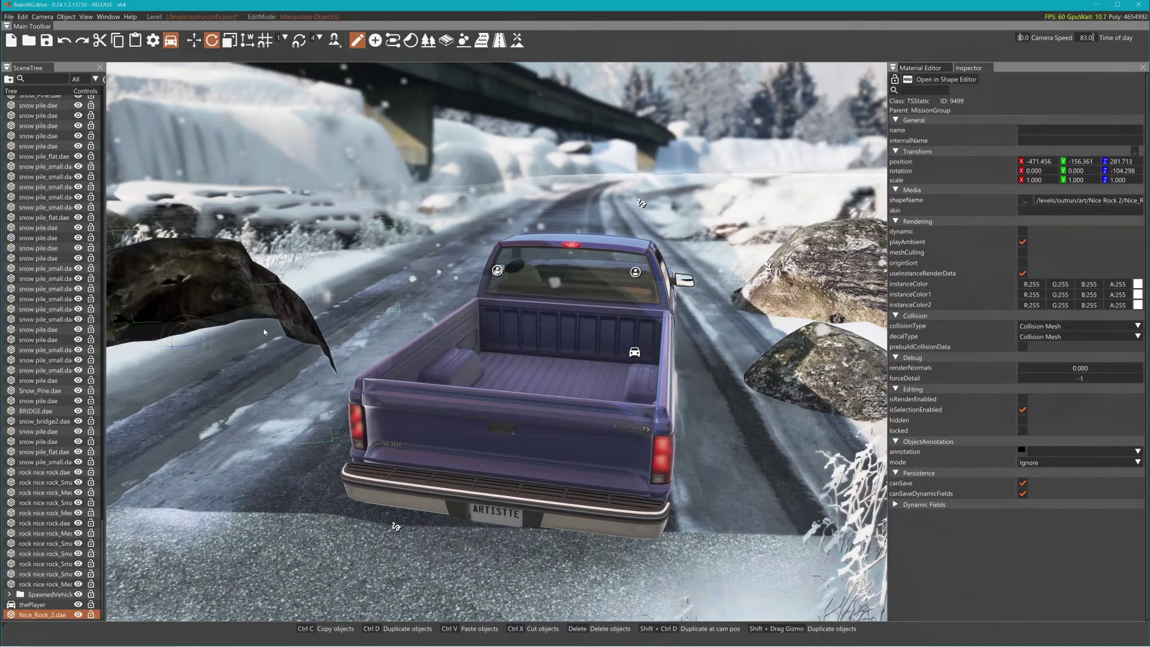
key(a)
key(w)
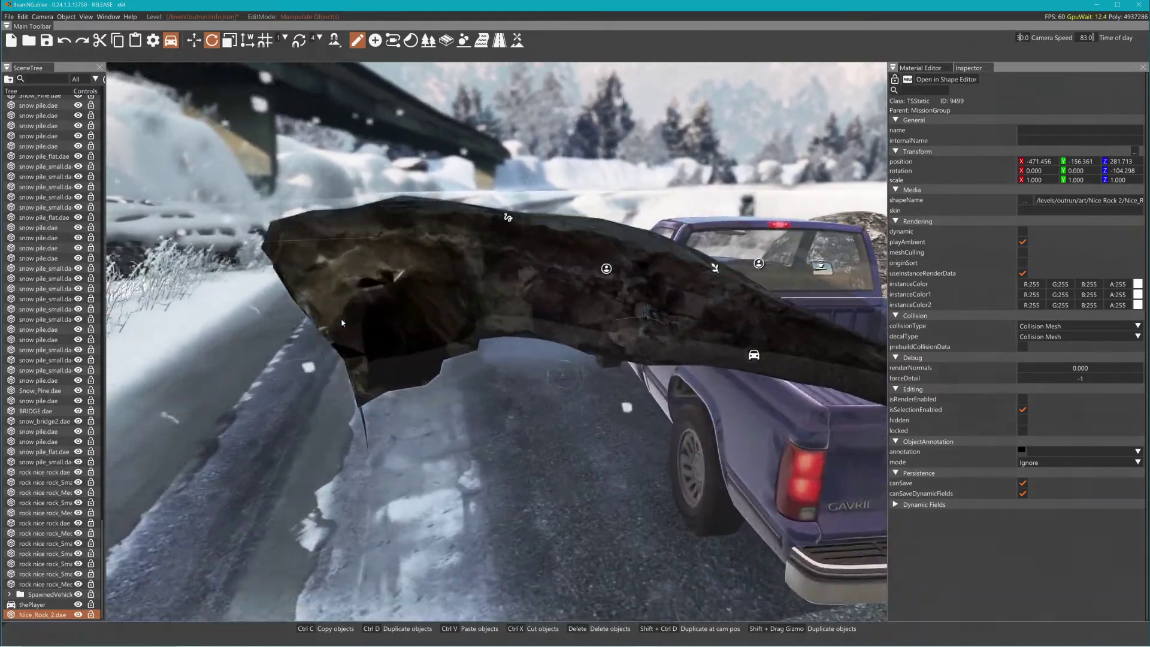
key(s)
right_drag(342, 320, 234, 324)
key(a)
key(d)
key(d)
key(w)
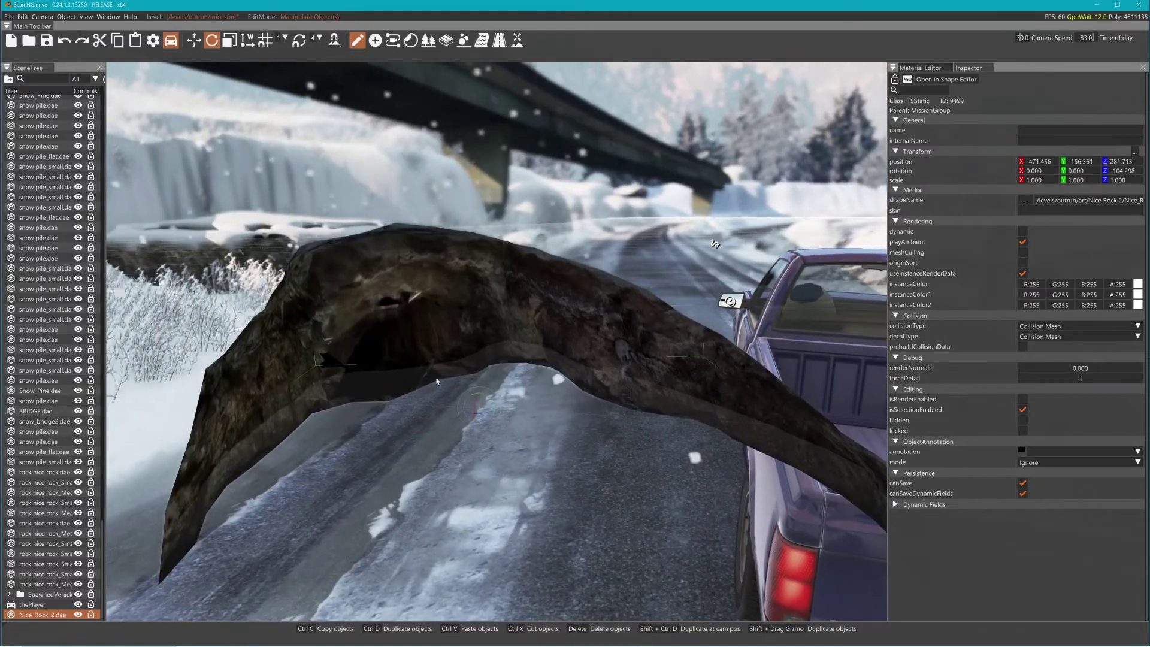
mouse_move(480, 412)
mouse_down()
mouse_move(403, 410)
mouse_move(474, 408)
mouse_up()
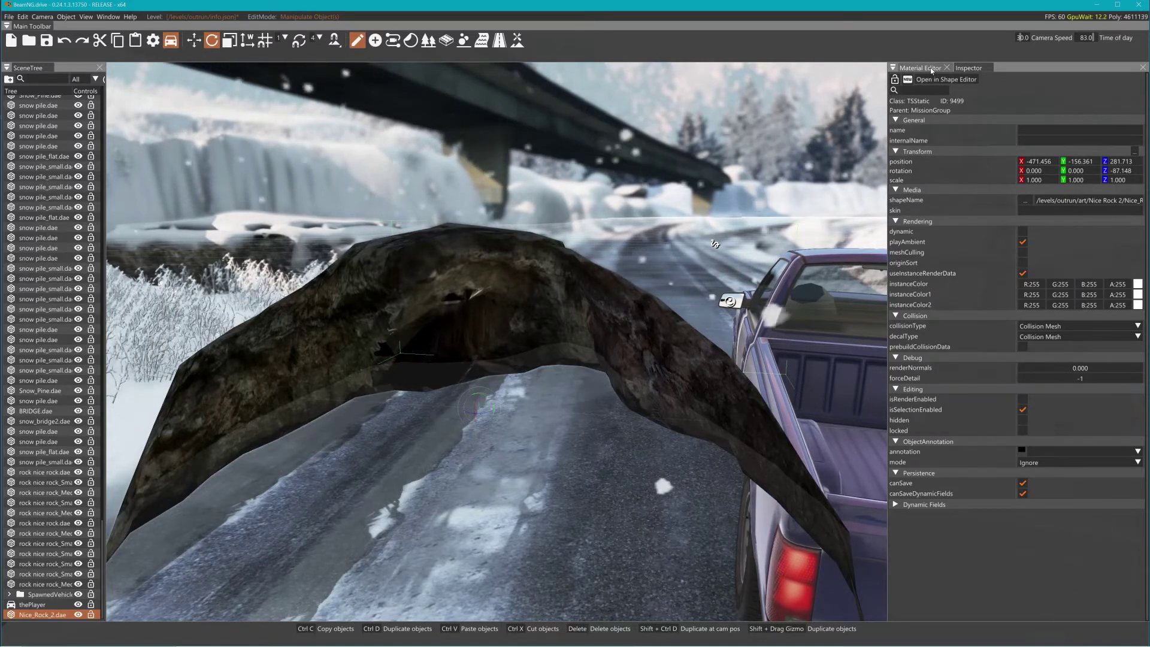
Switch to Meshroom and review the attributes of the MeshResampling node.
key(alt+Tab)
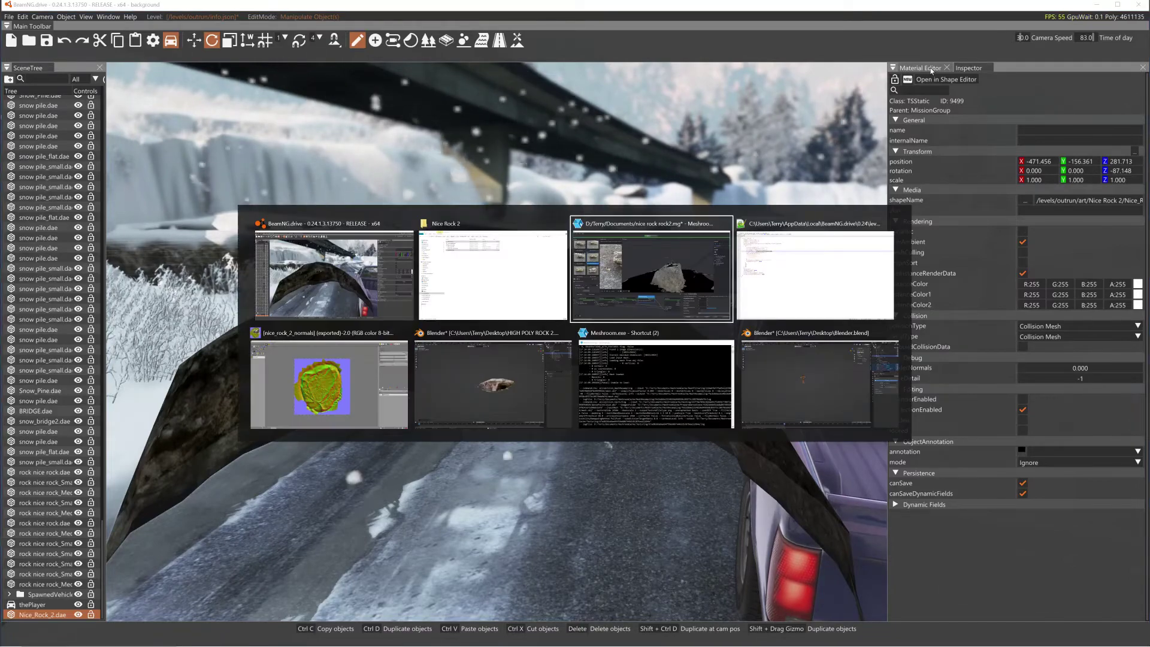
scroll(840, 170, down, 3)
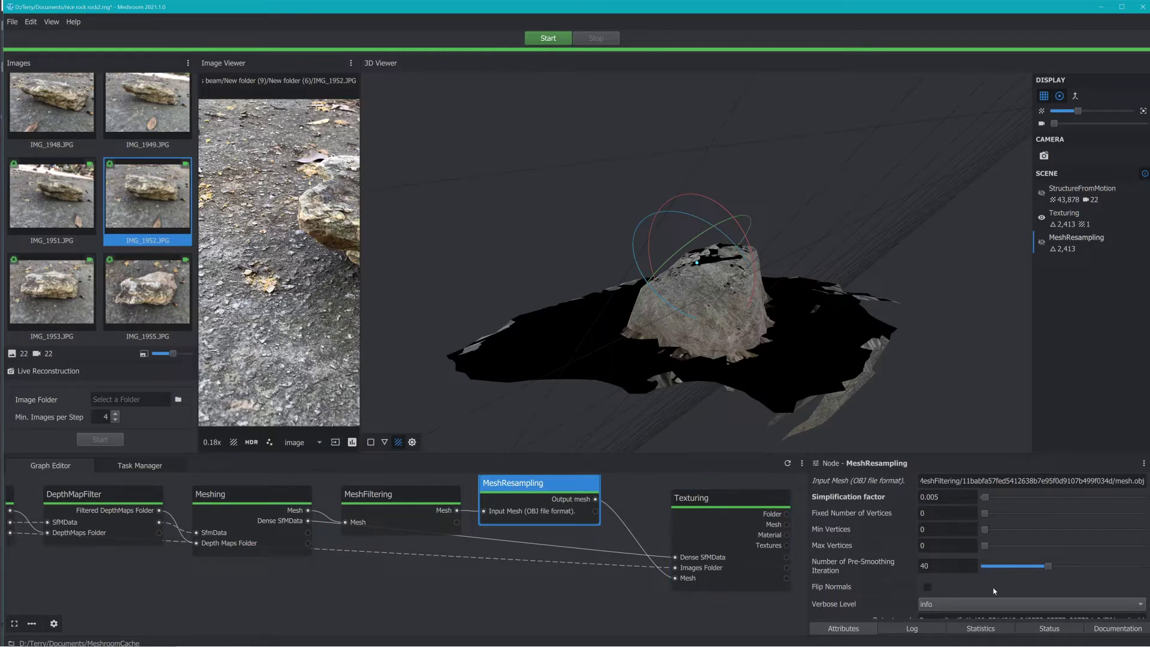
scroll(994, 588, down, 1)
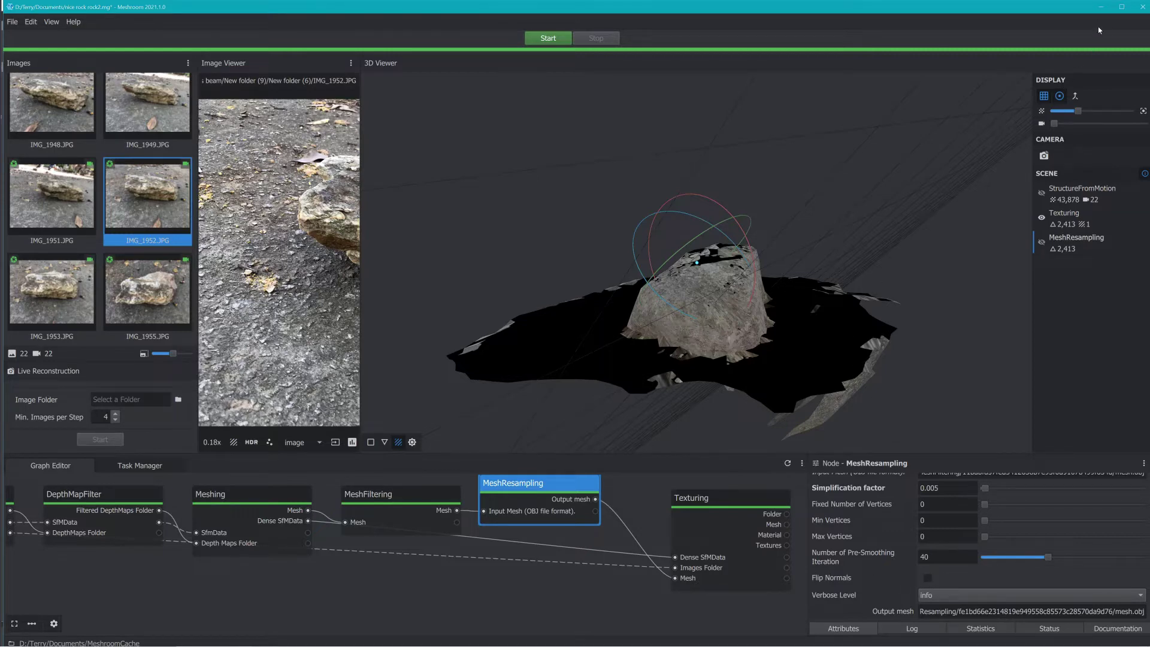
Switch to the Blender window that holds HIGH POLY ROCK 2.blend.
key(alt+Tab)
key(alt+Tab)
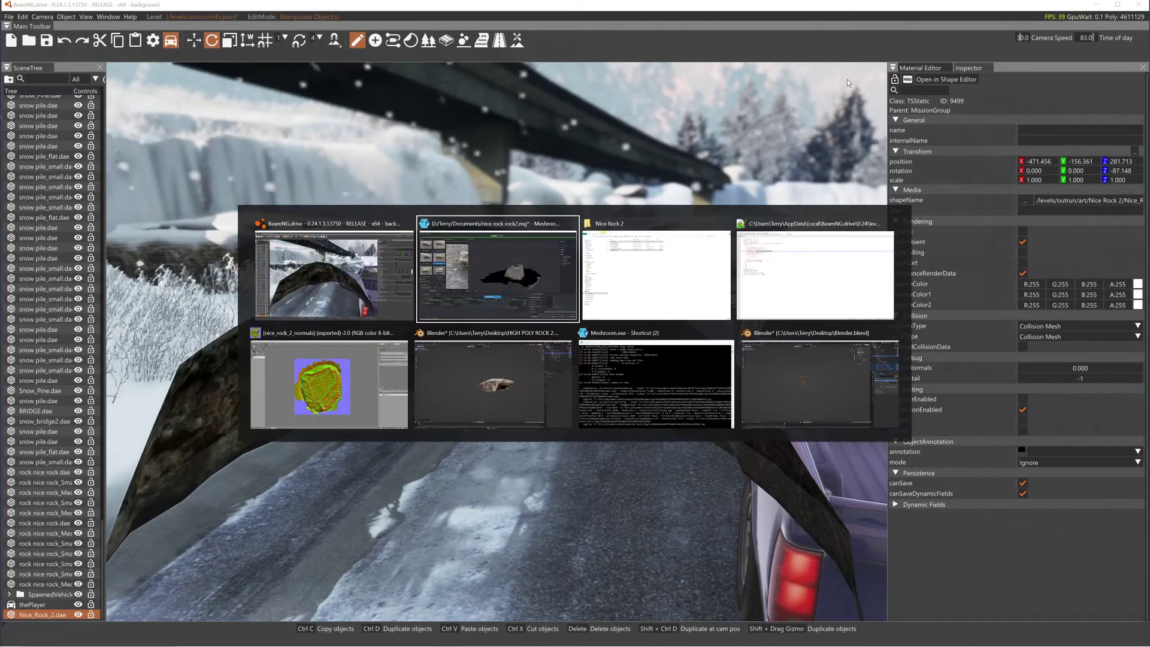
key(alt+Tab)
key(alt+Tab)
key(alt+Tab)
key(alt+Tab)
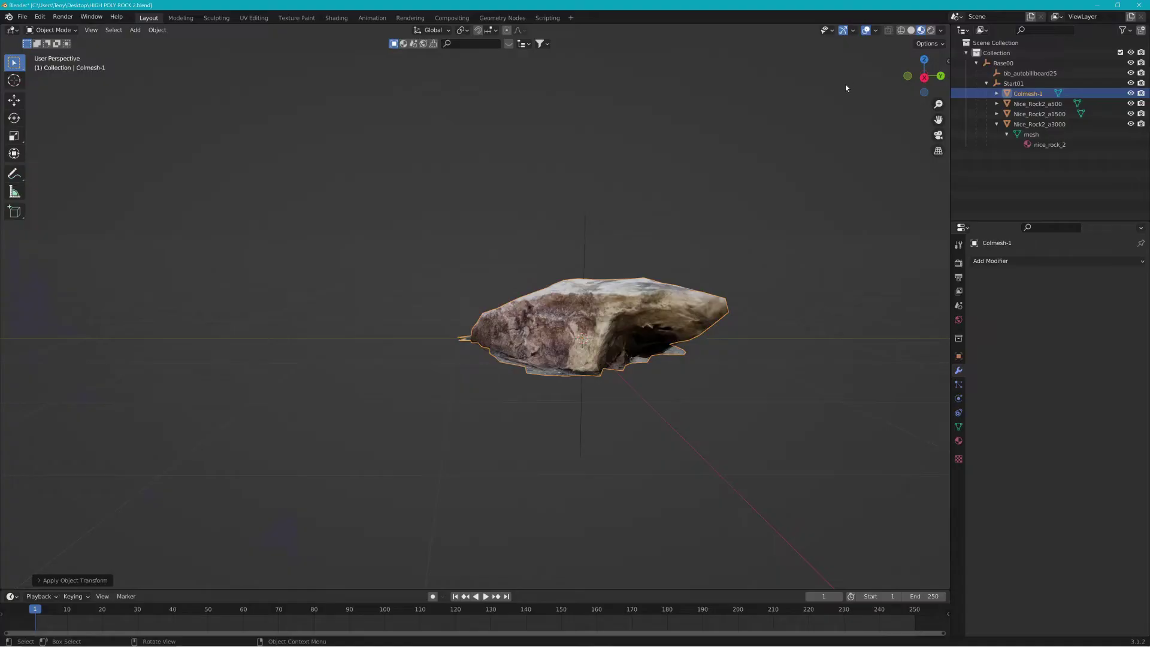
Flip the normals of Colmesh-1 and the Nice_Rock2_a500, a1500 and a3000 meshes together, and return to Object Mode.
drag(626, 154, 519, 267)
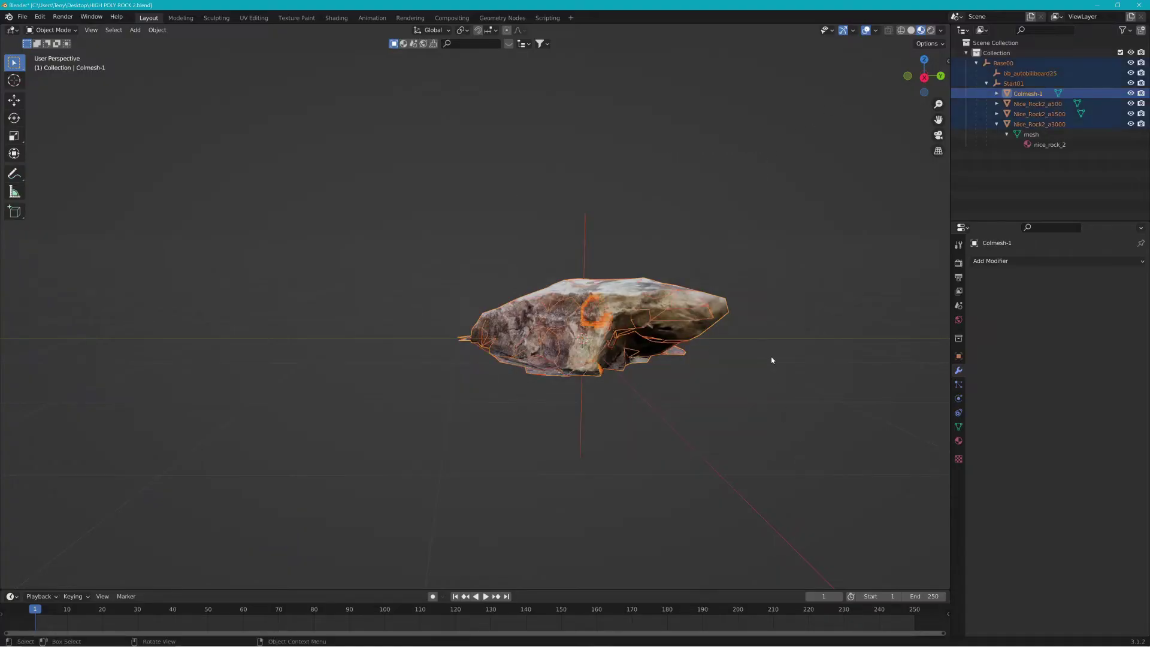
click(1028, 93)
shift+click(1040, 124)
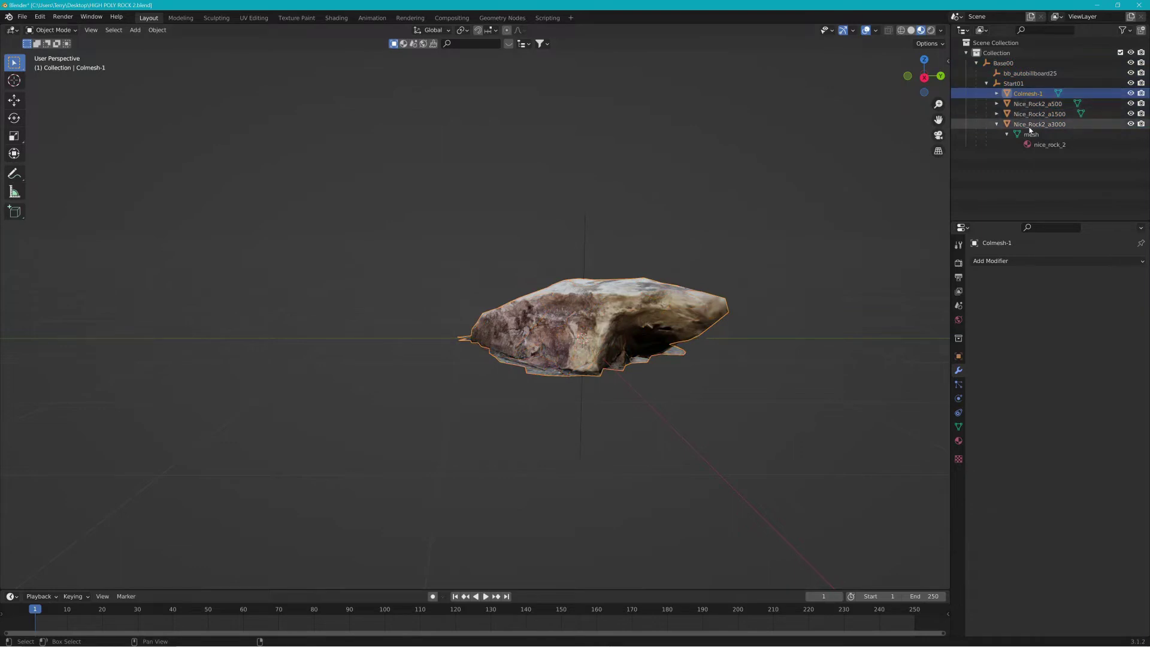
click(57, 30)
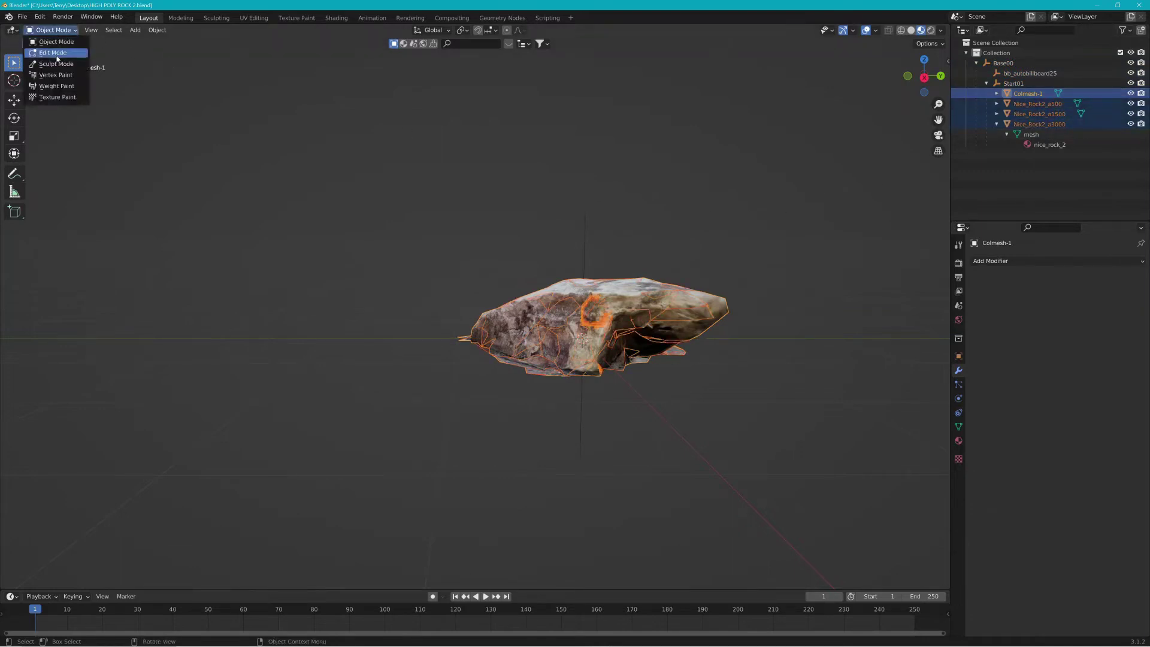
click(65, 54)
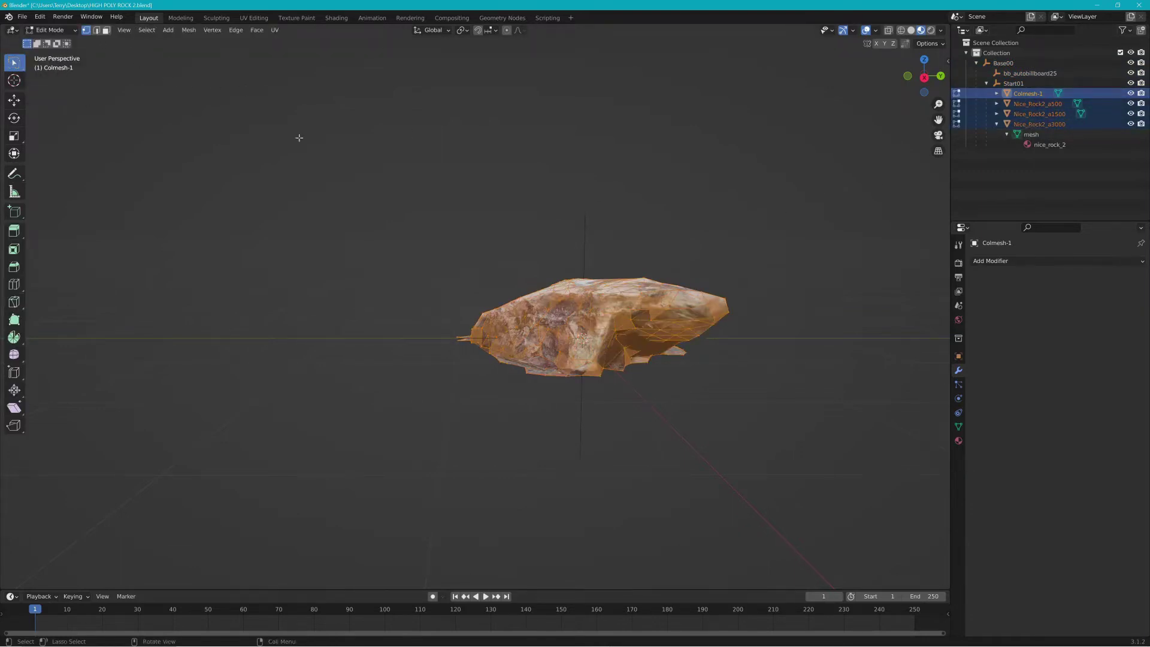
click(186, 30)
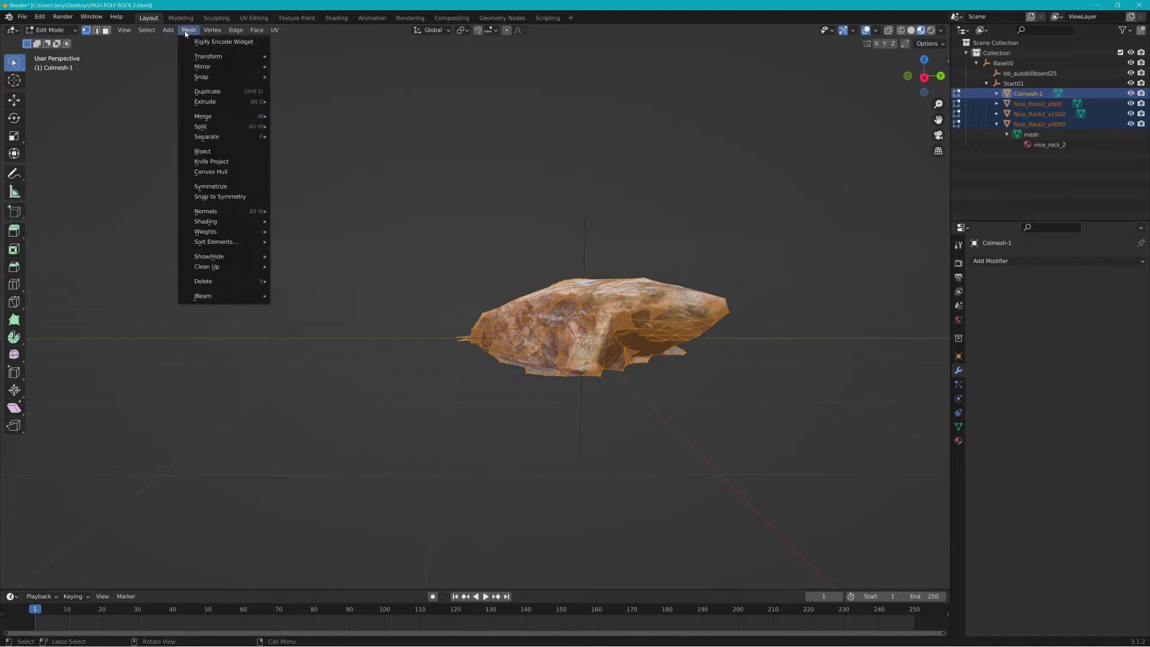
mouse_move(224, 212)
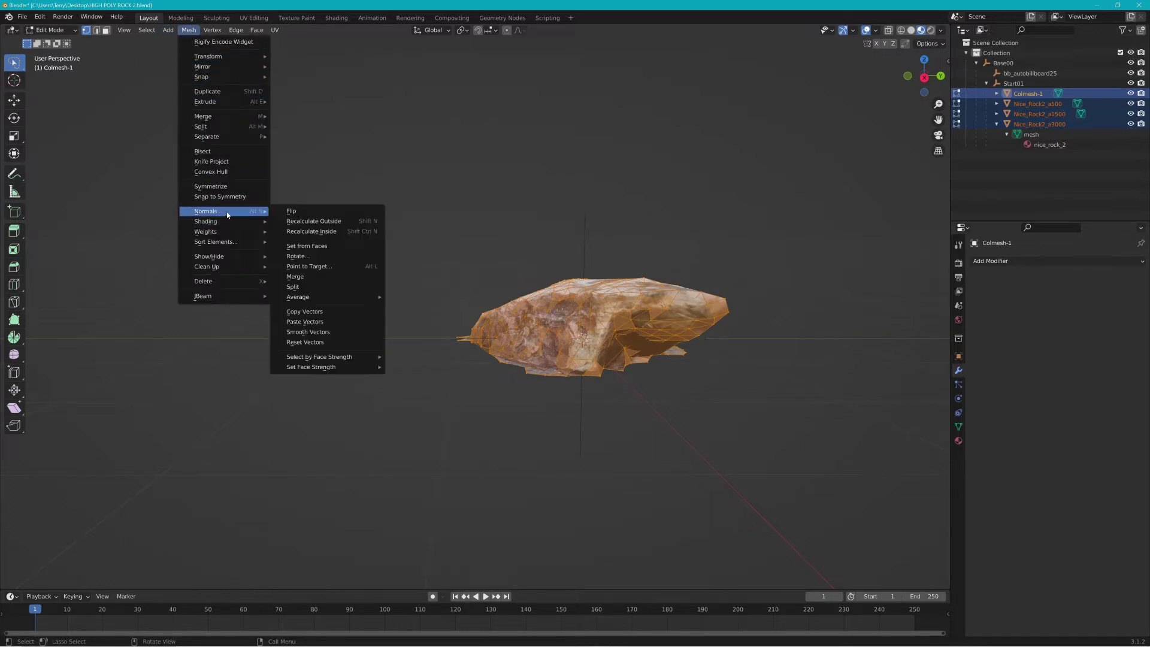
click(277, 210)
click(70, 31)
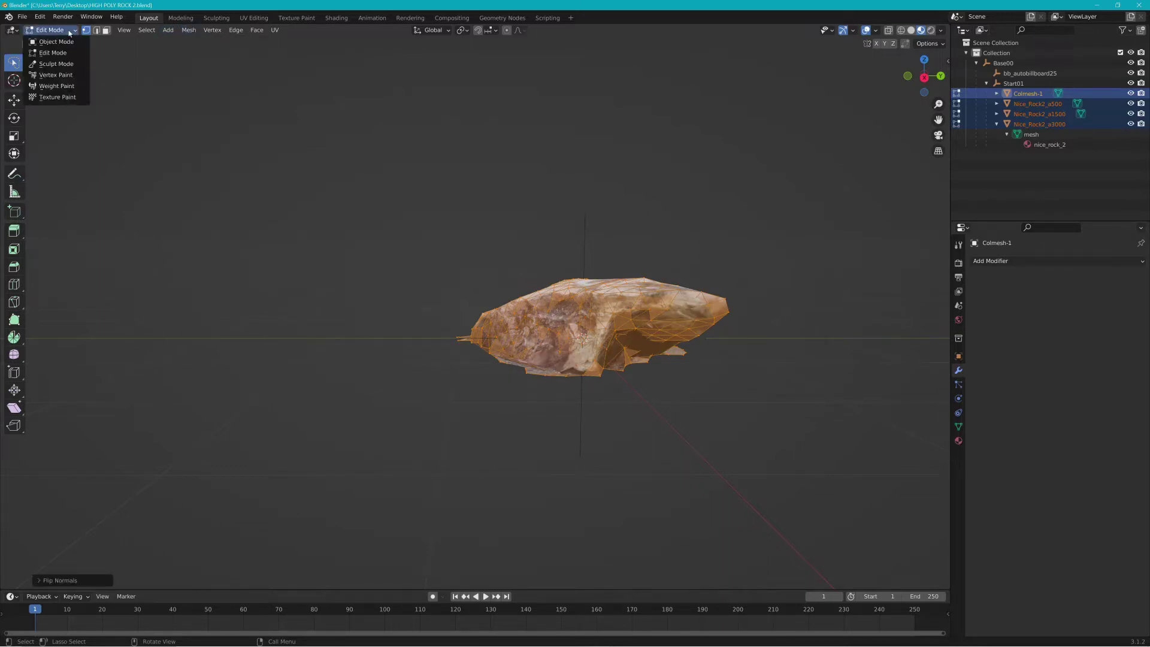
click(56, 42)
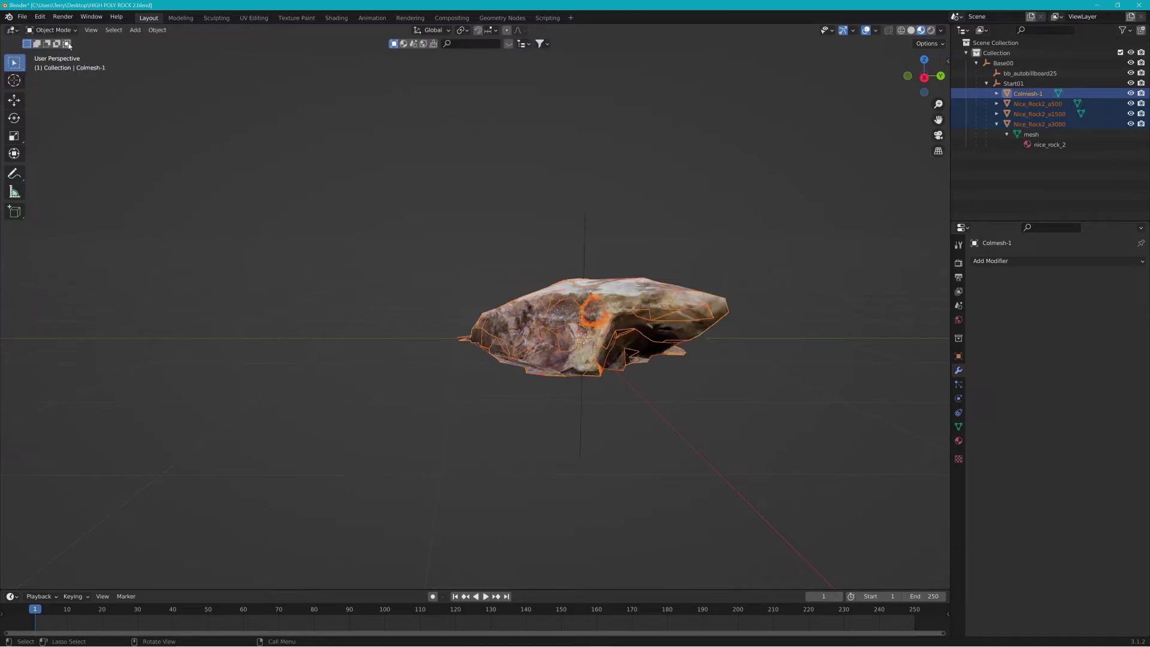
Apply the object transforms to the collision mesh and the three LOD meshes.
click(150, 31)
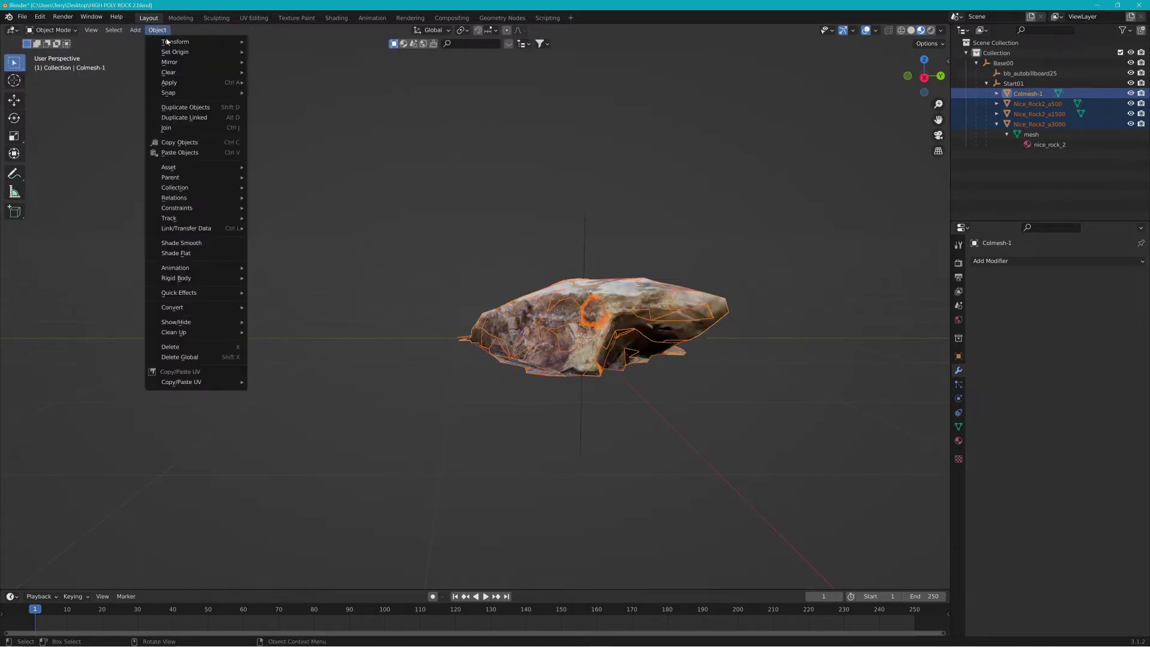
mouse_move(180, 83)
click(277, 115)
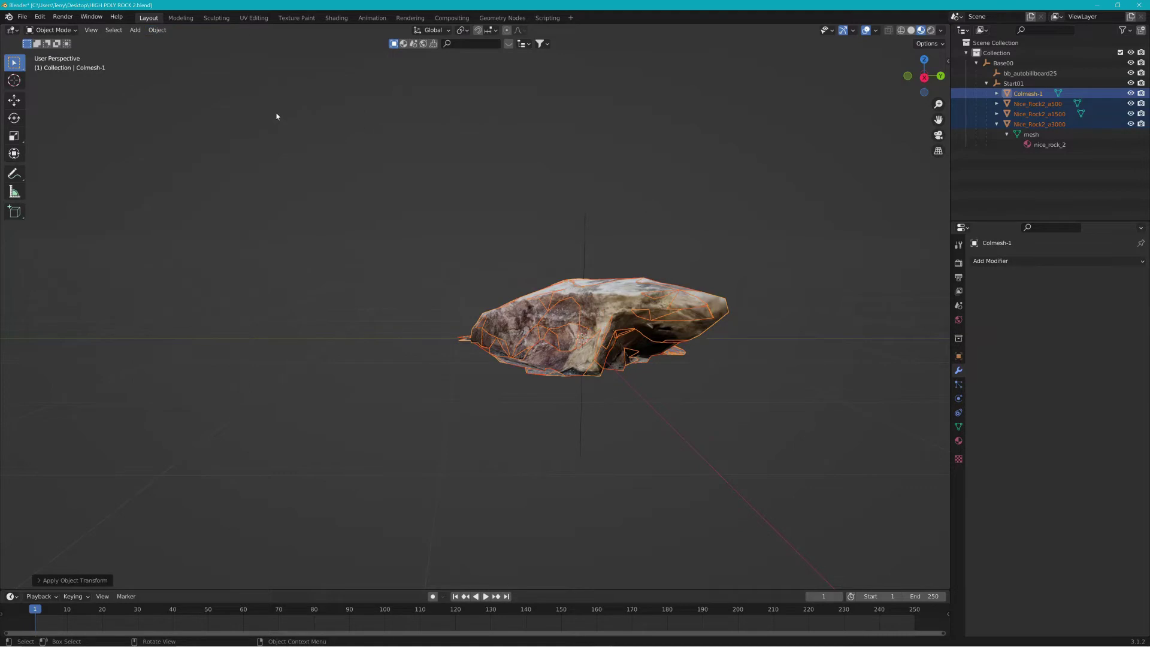
Export the rock as COLLADA to the level's Nice Rock 2 folder, overwriting Nice_Rock_2.dae.
click(23, 16)
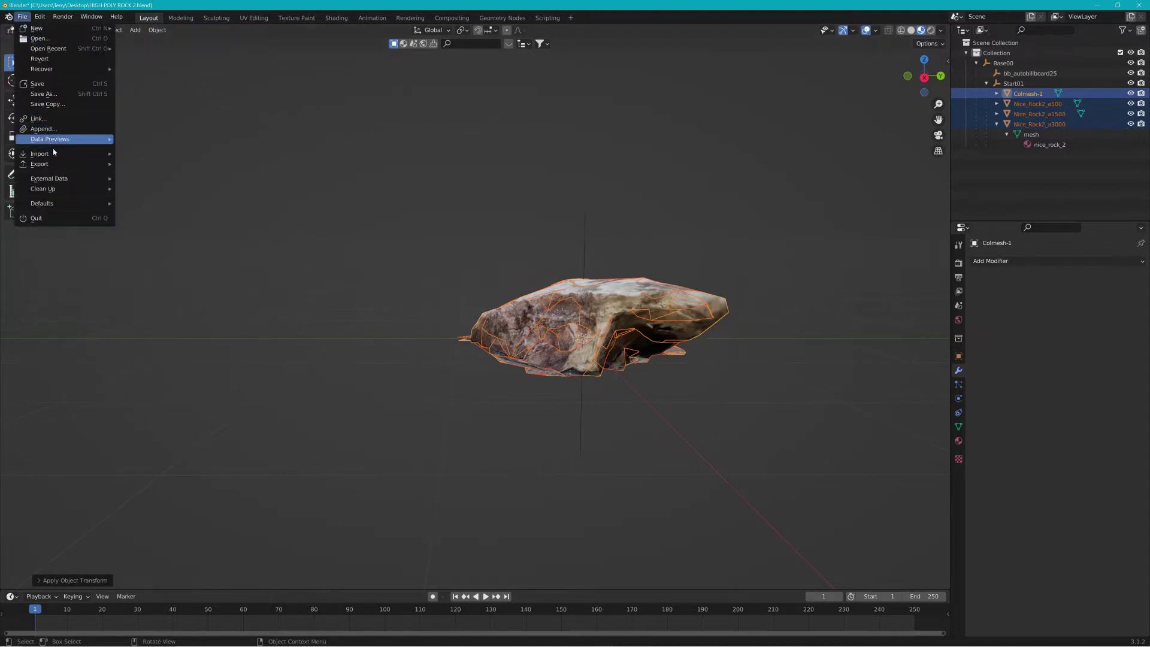
mouse_move(74, 163)
click(145, 163)
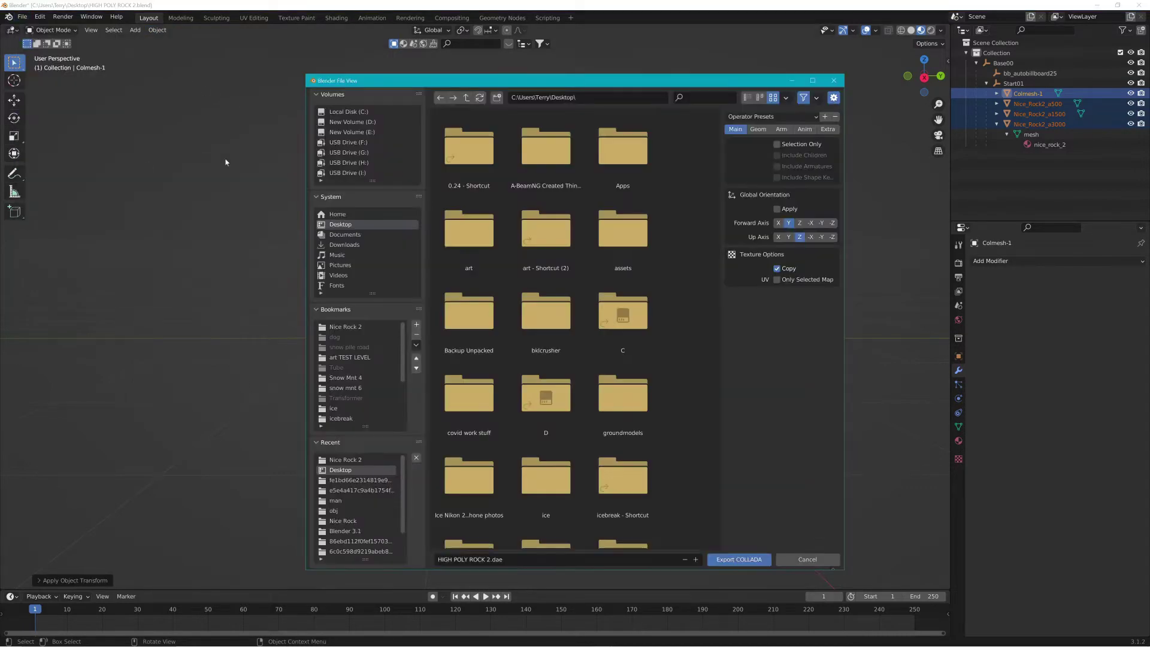
double_click(476, 472)
click(501, 188)
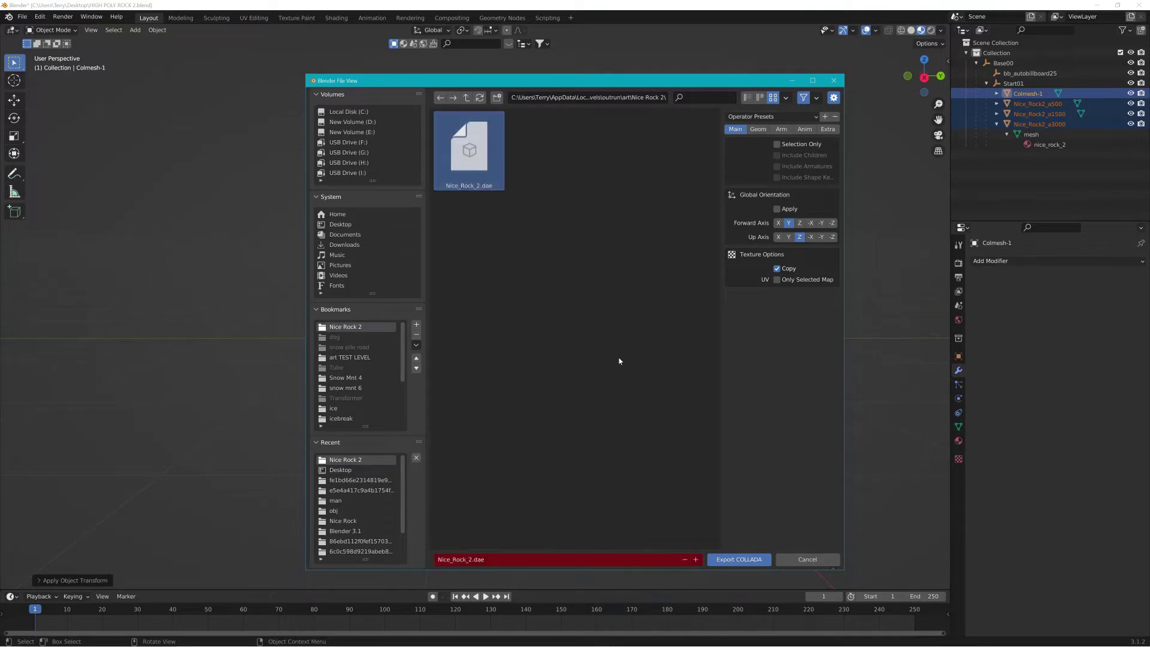
click(752, 560)
Switch back to BeamNG.drive and examine the re-exported rock's surface and LOD transitions from near and far.
key(alt+Tab)
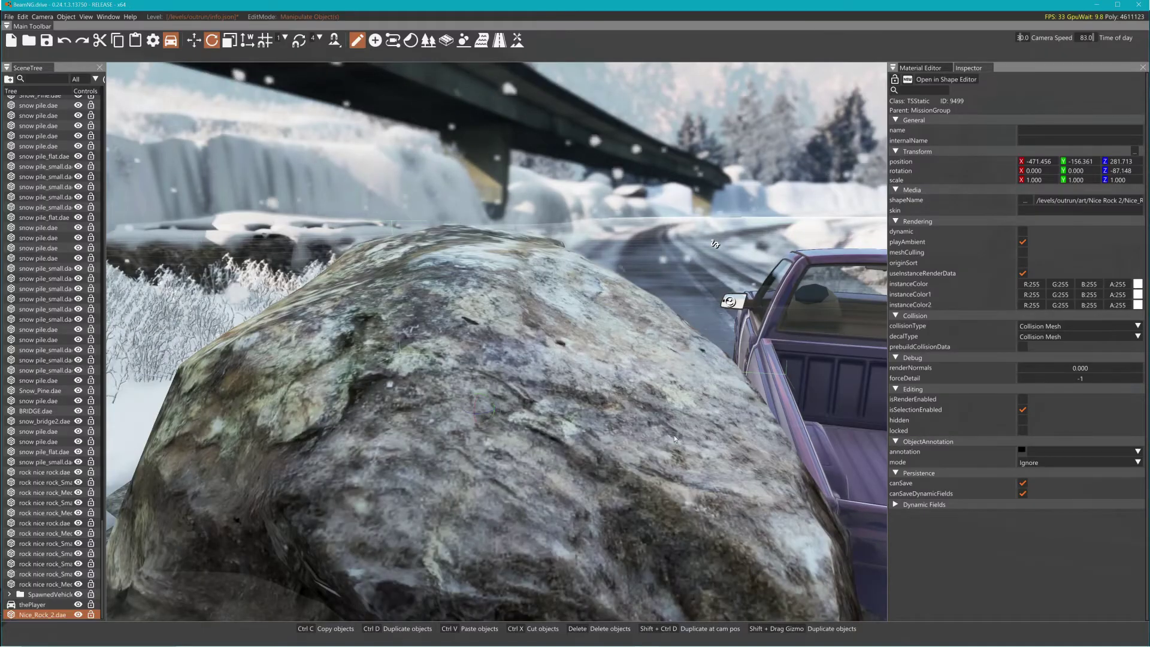
key(s)
key(a)
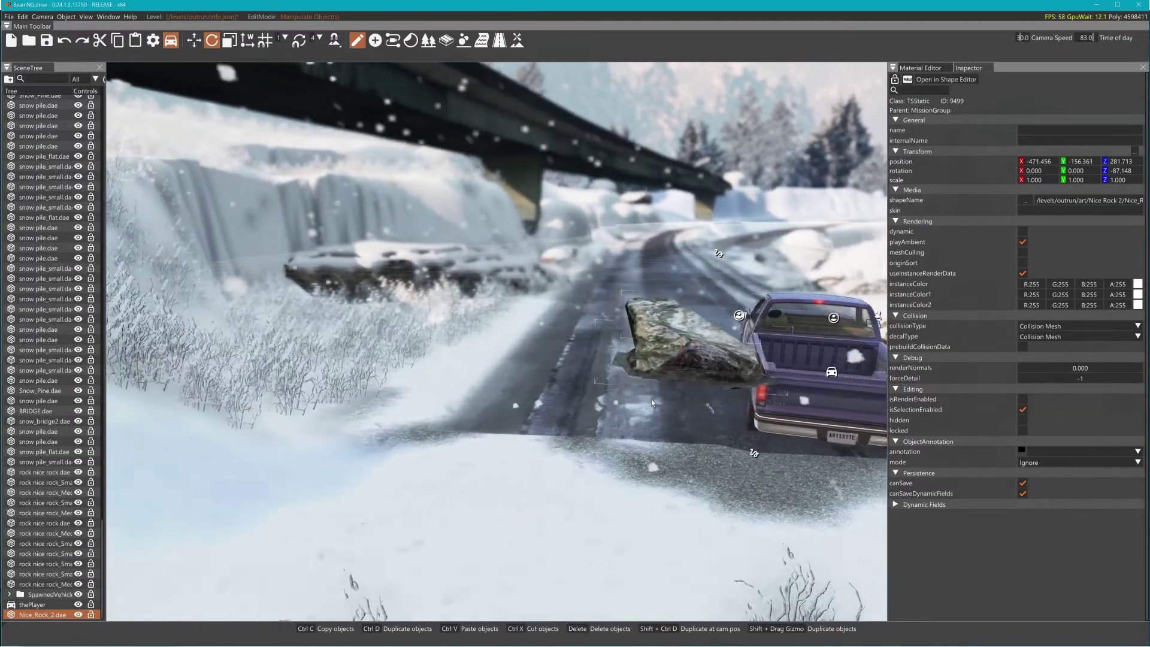
right_drag(651, 399, 743, 395)
key(w)
key(s)
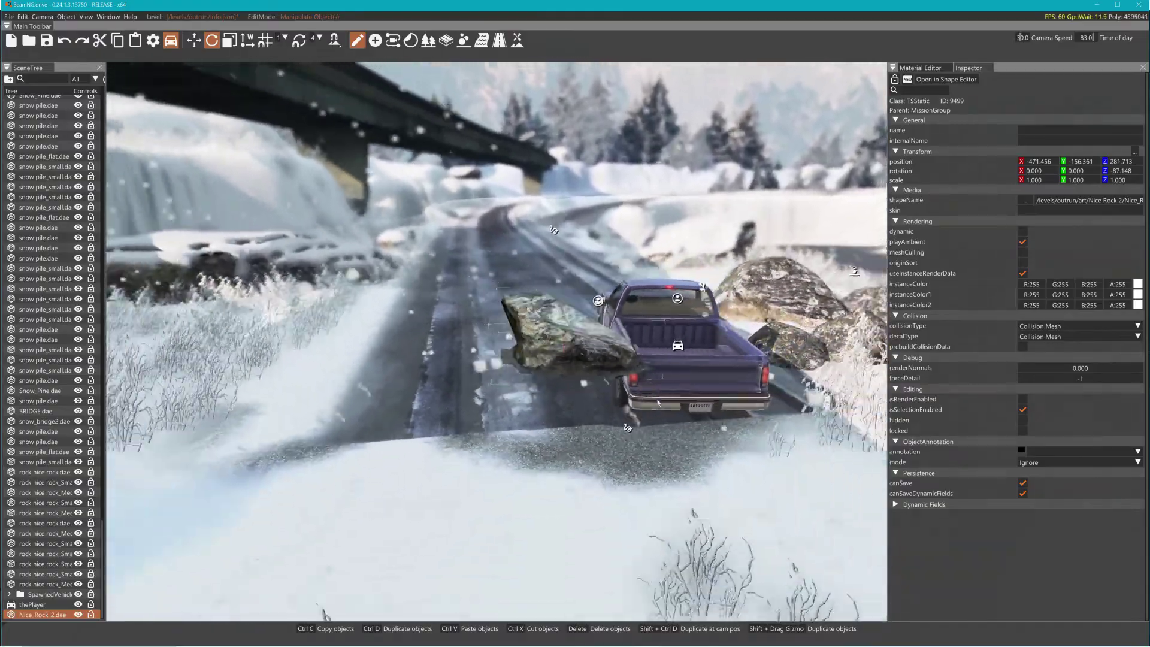
key(w)
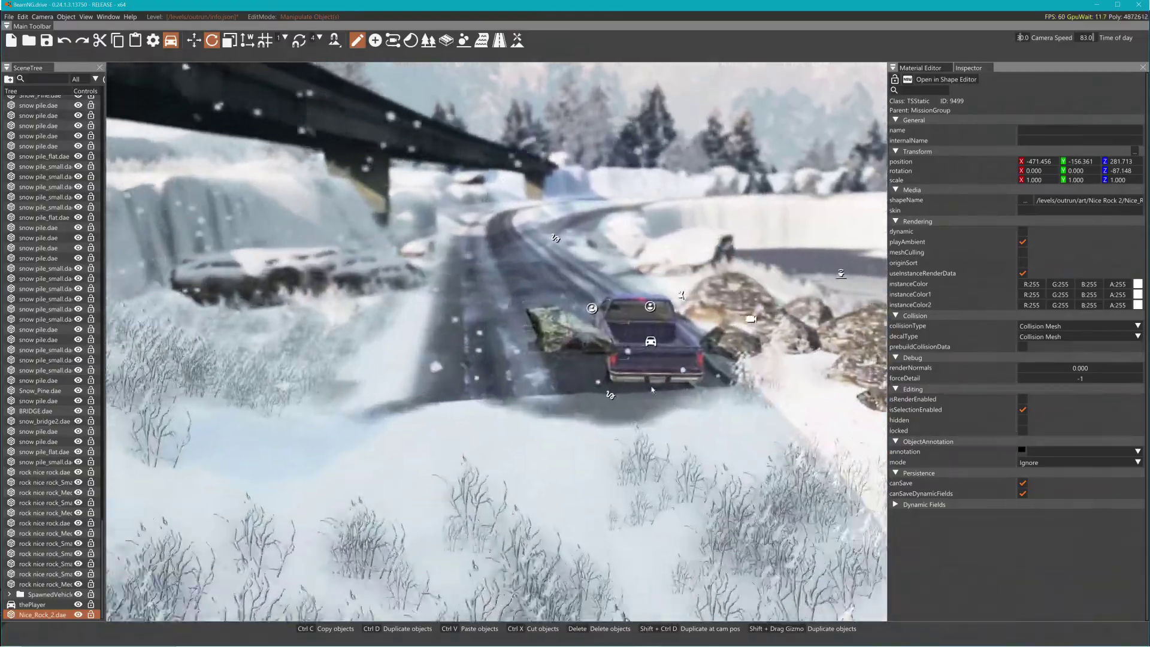
key(s)
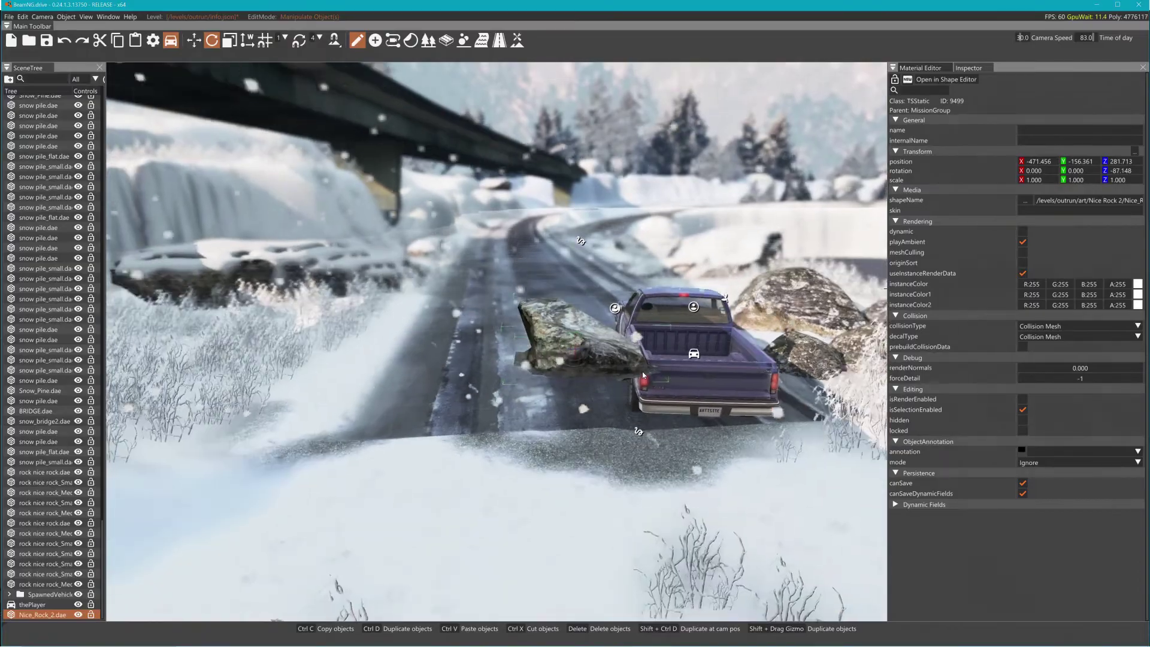
key(w)
key(s)
key(w)
key(s)
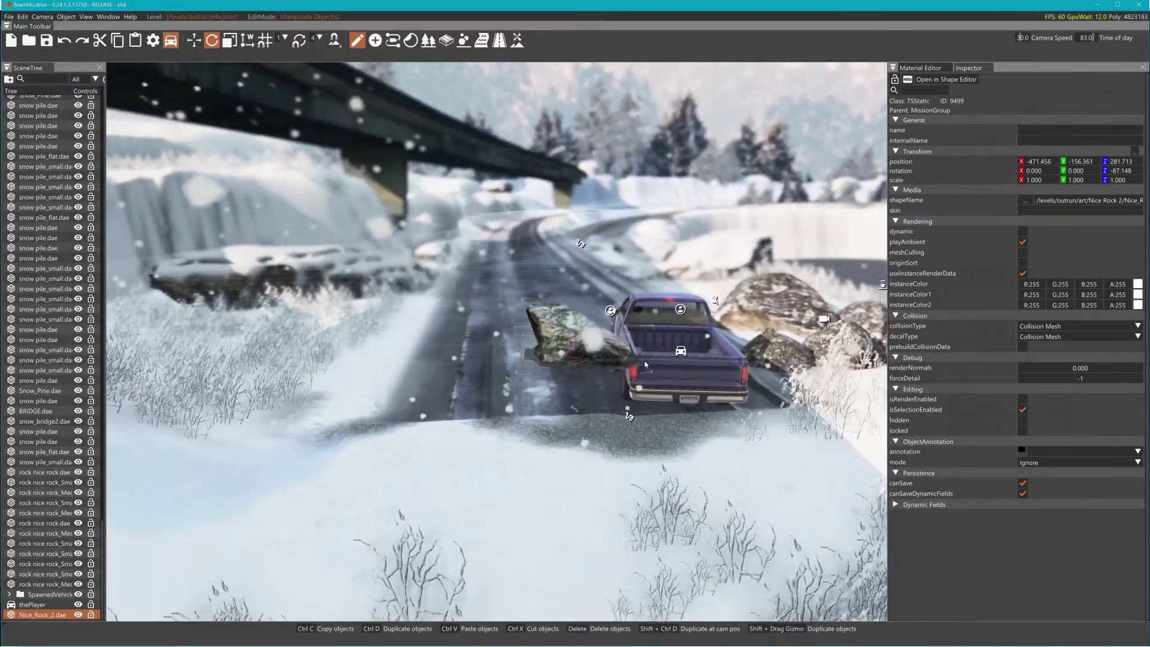
Leave the world editor, turn off depth of field in Photo Mode and move the camera up to the rock.
key(F11)
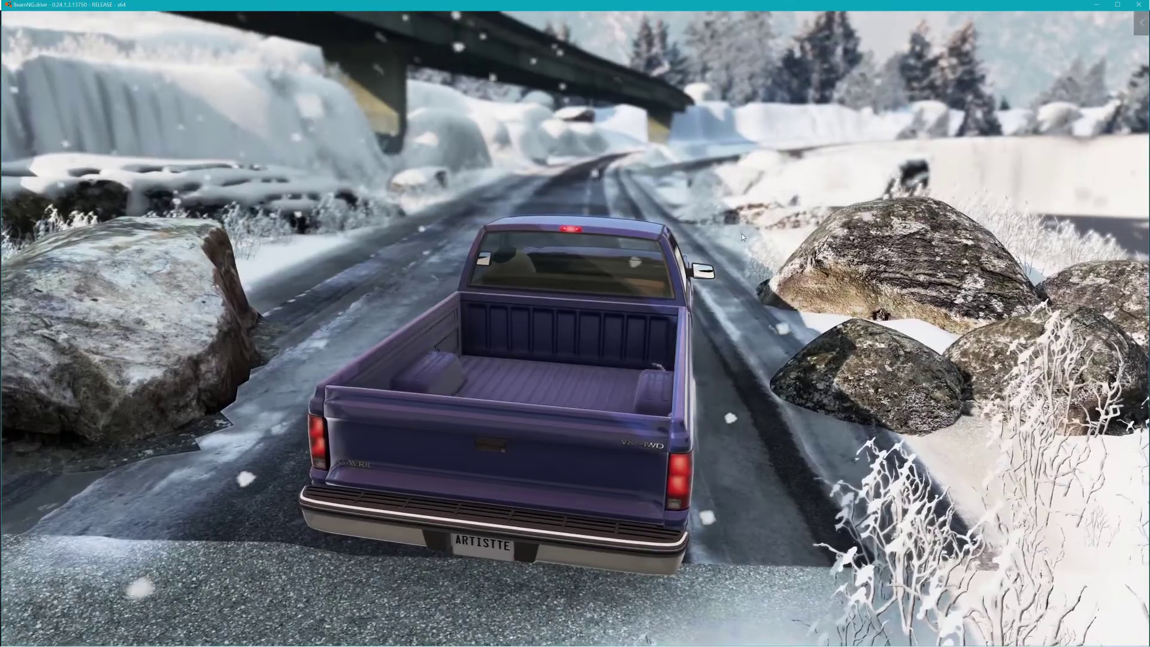
key(F11)
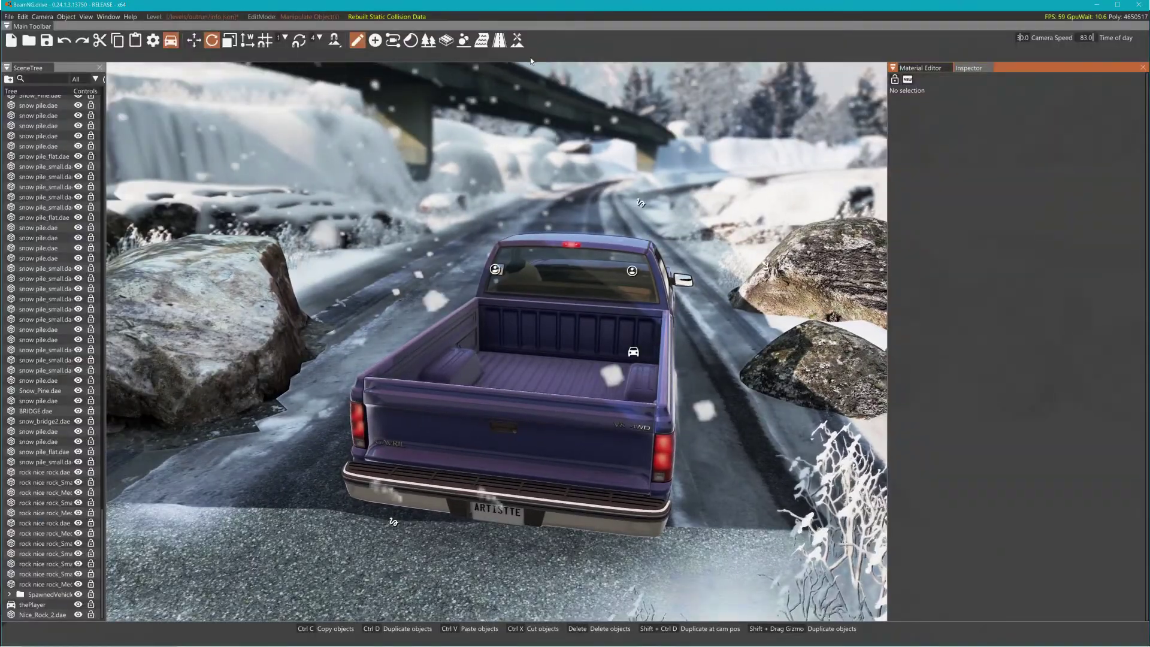
key(F11)
key(Escape)
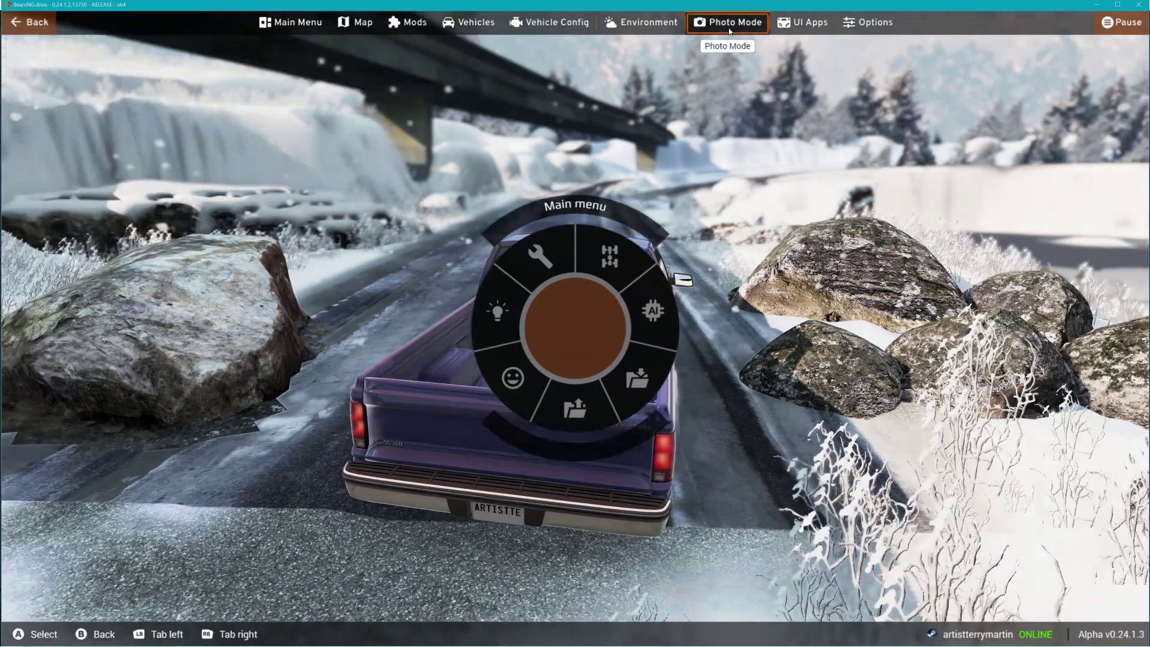
click(729, 24)
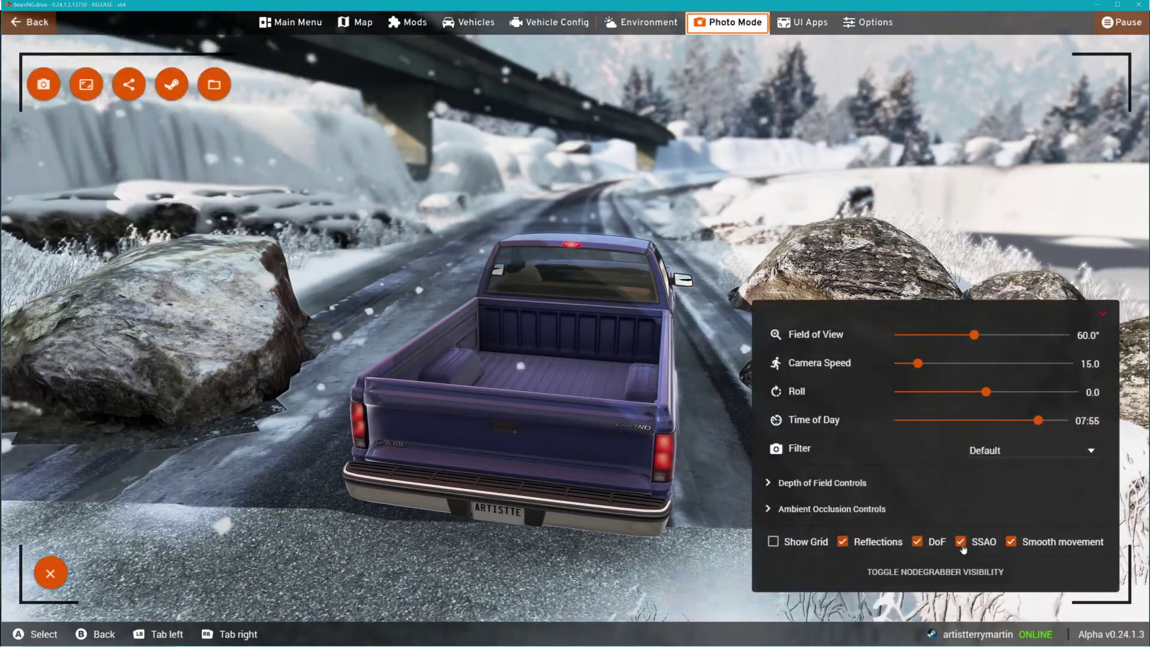
click(917, 542)
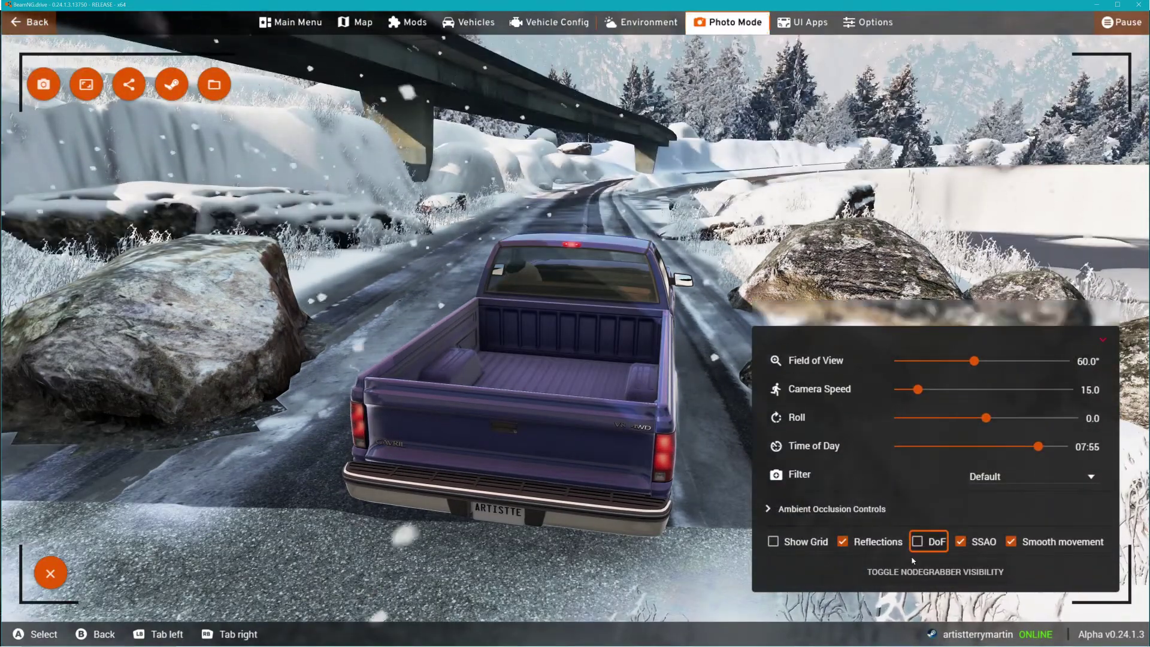
click(1103, 340)
key(w)
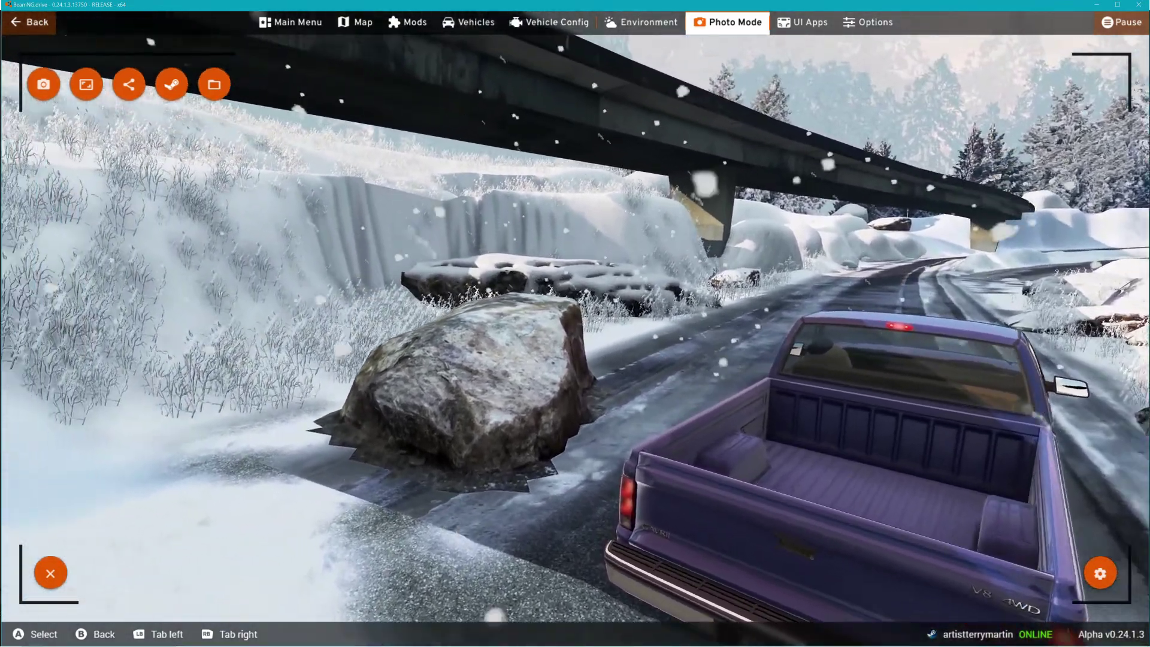
key(w)
right_drag(539, 446, 504, 446)
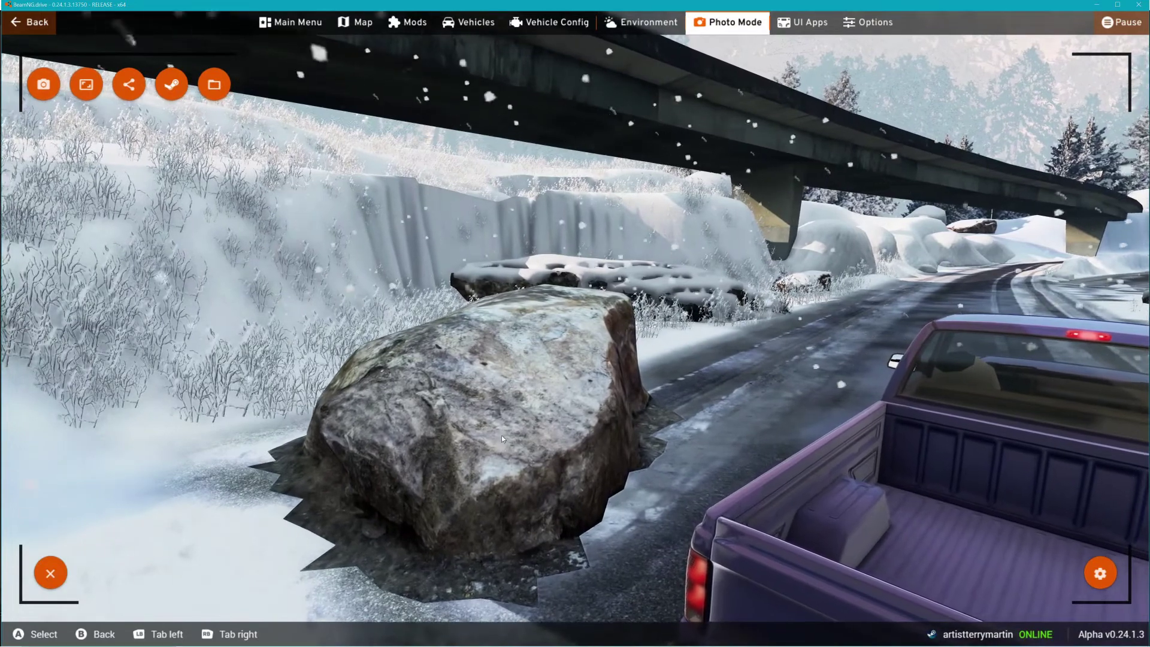
Open the world editor, select the rock and inspect its material and normal map in the Material Editor.
key(F11)
click(577, 361)
click(922, 67)
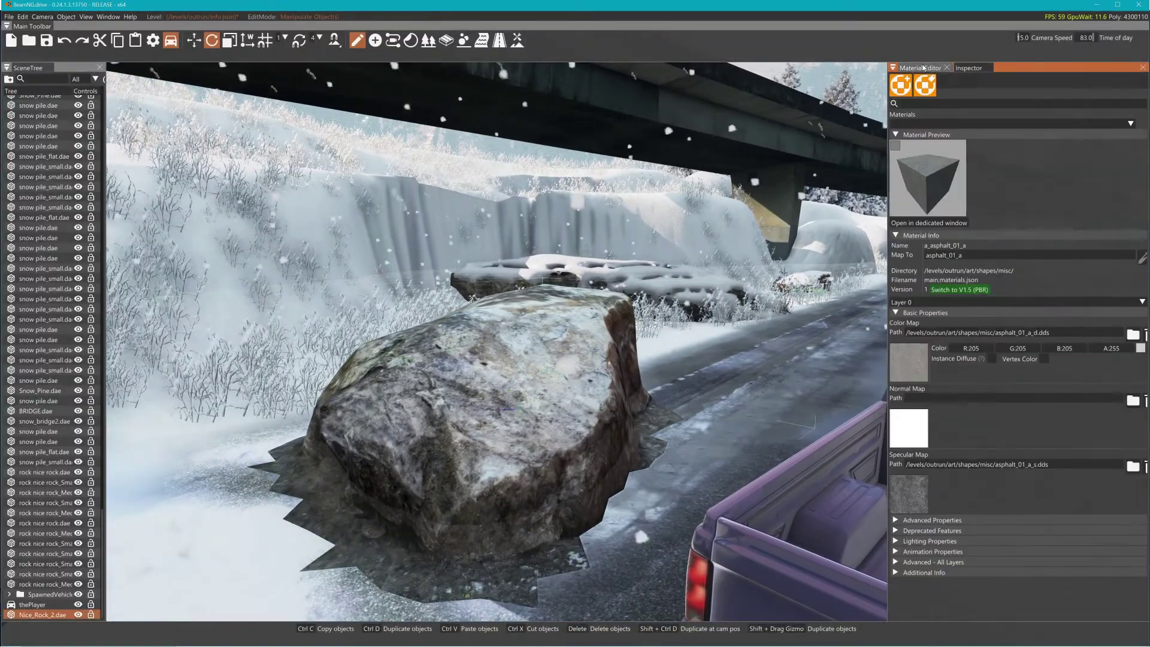
click(536, 366)
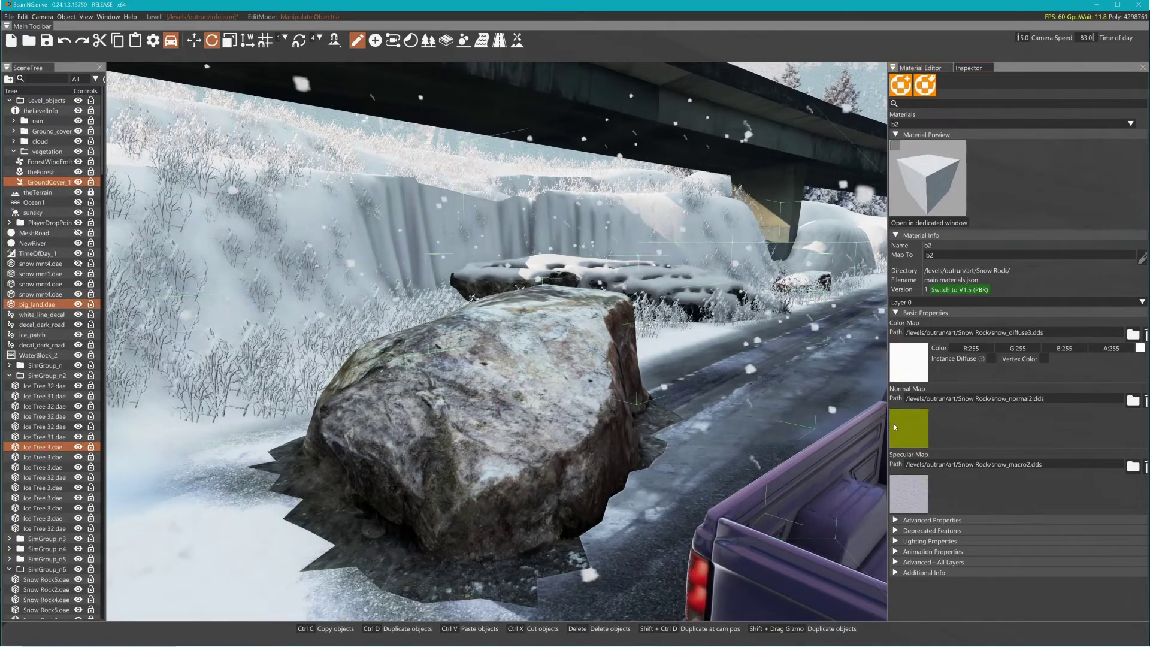
mouse_move(920, 429)
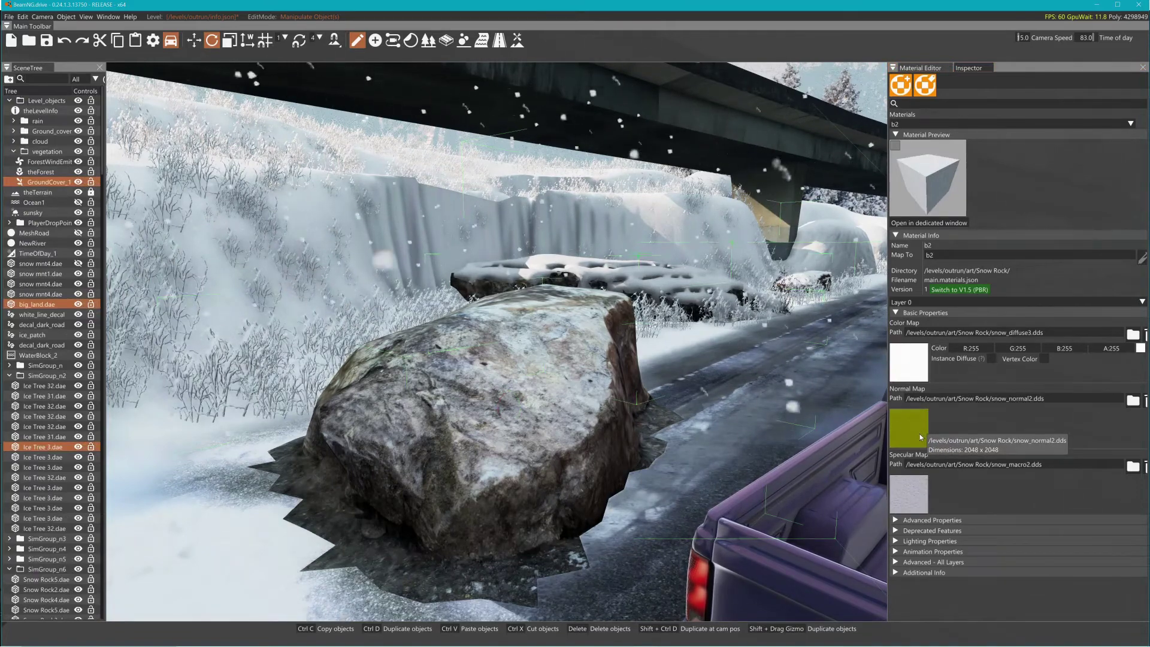
click(580, 418)
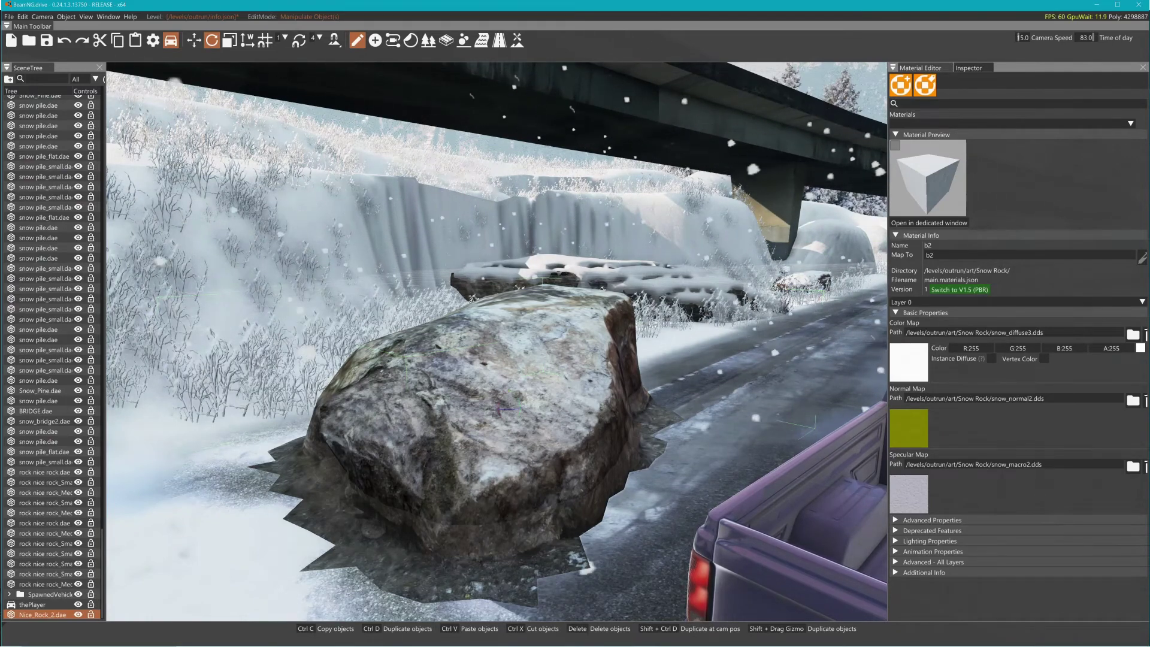
Search the Material Editor for "nic" and look through the list of matching materials.
click(922, 68)
text(nice)
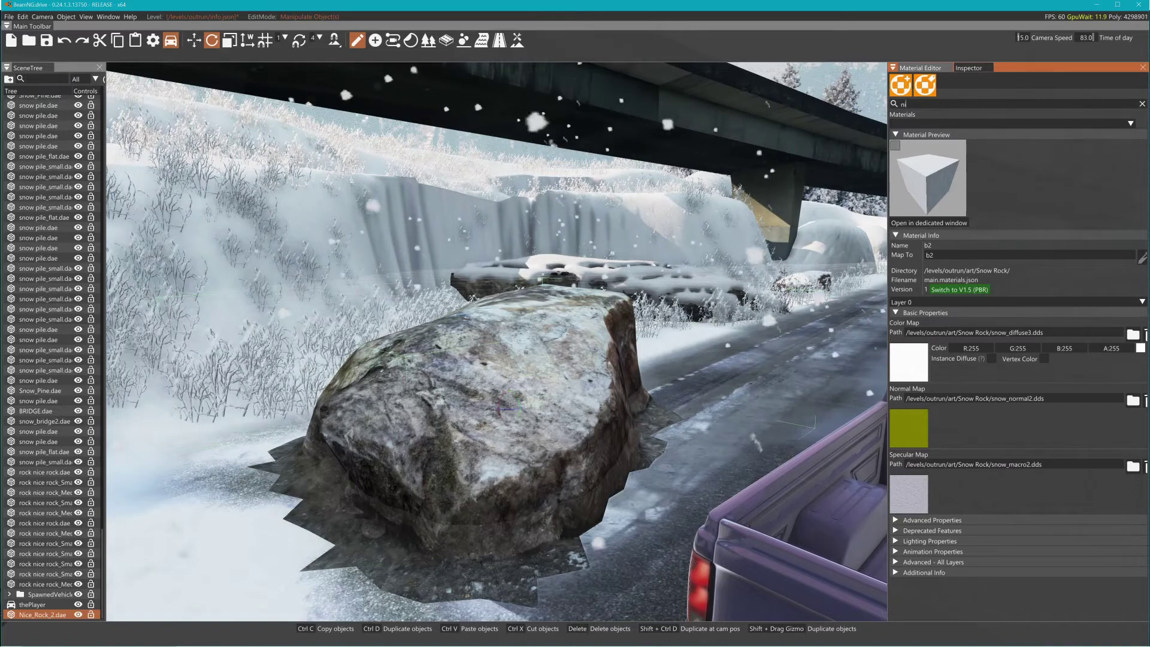
click(832, 72)
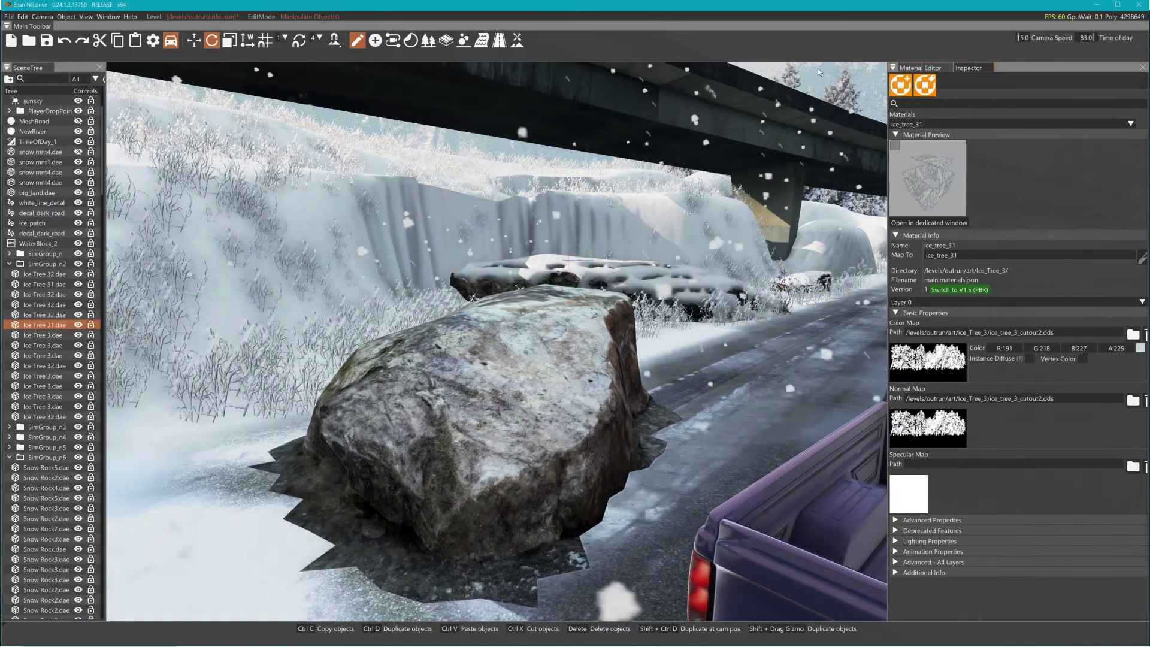
right_drag(818, 68, 794, 91)
click(790, 106)
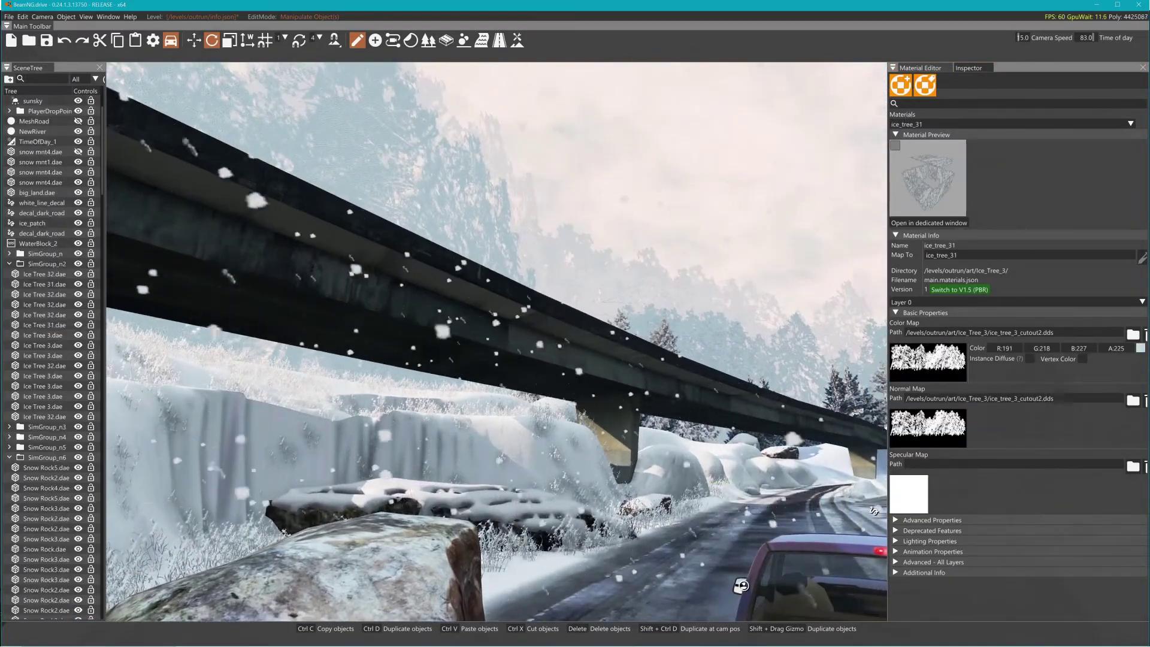
click(958, 103)
text(nic)
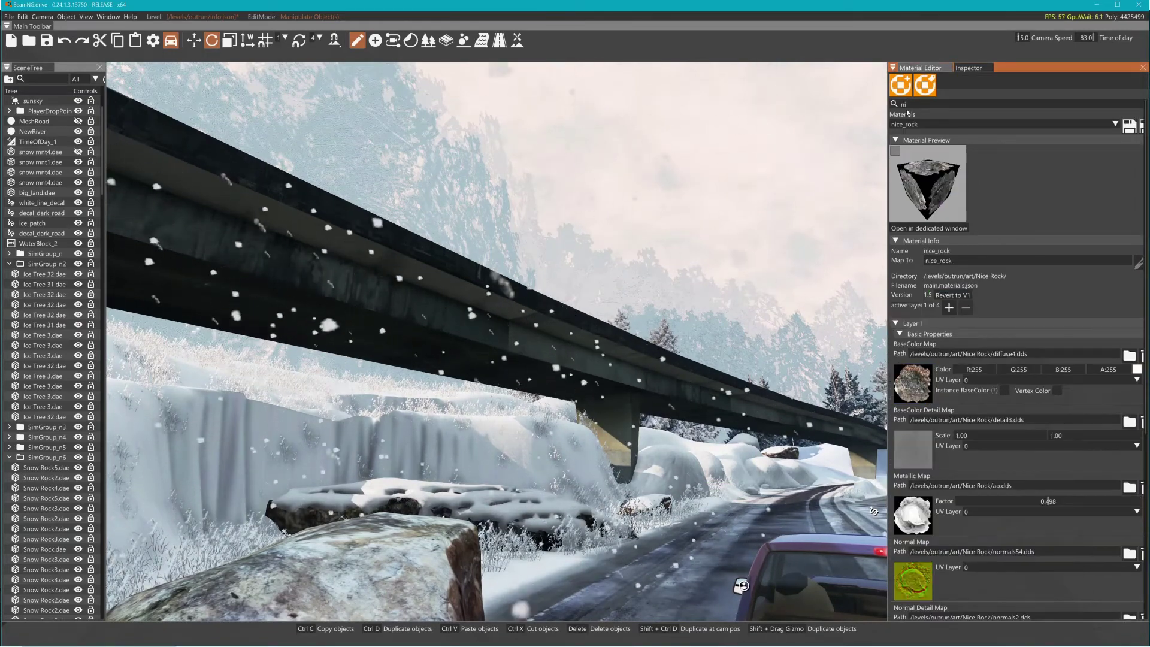
click(940, 125)
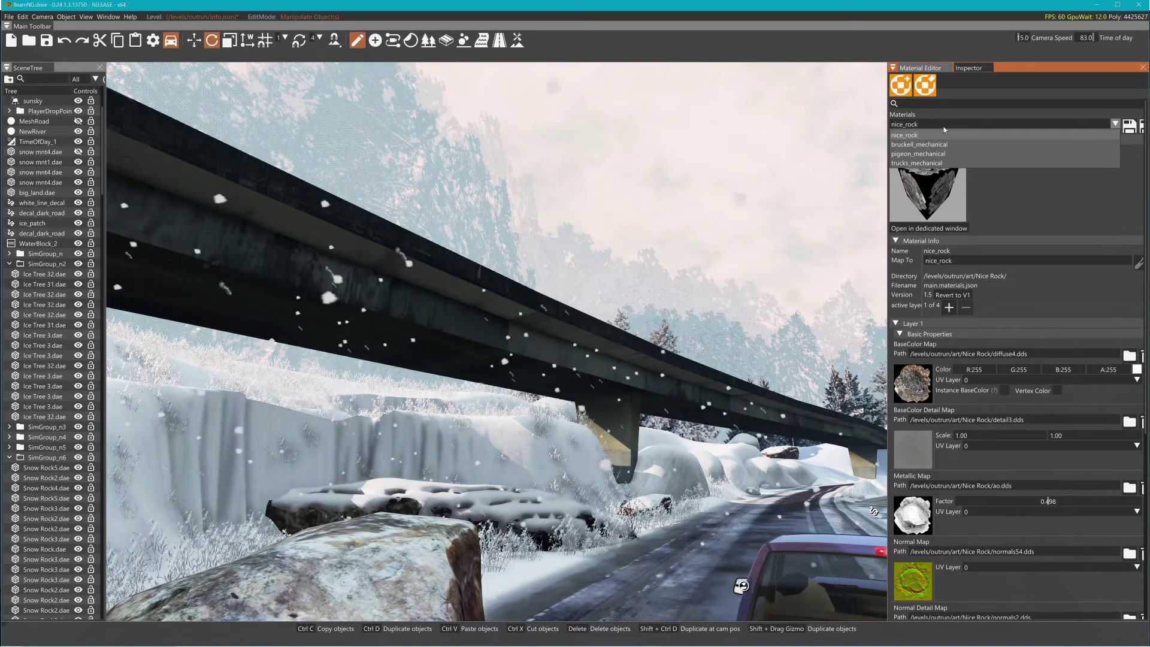
click(944, 124)
Check the console log for material messages and reselect the Nice_Rock_2.dae rock in the scene.
right_drag(825, 208, 821, 213)
key(grave)
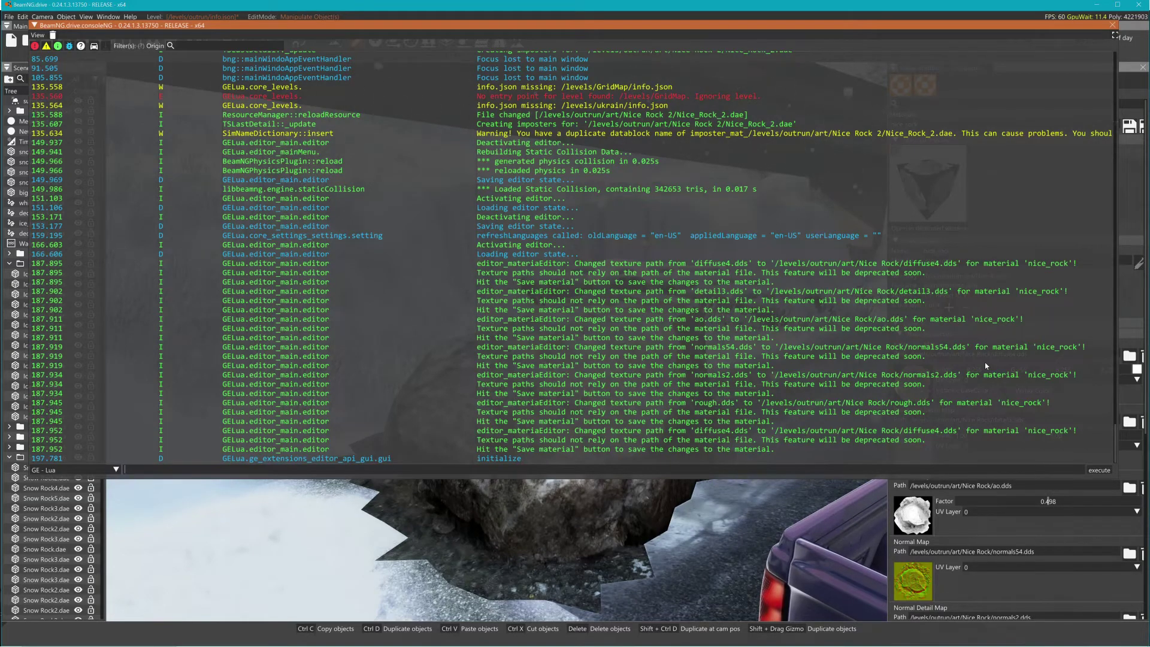
key(grave)
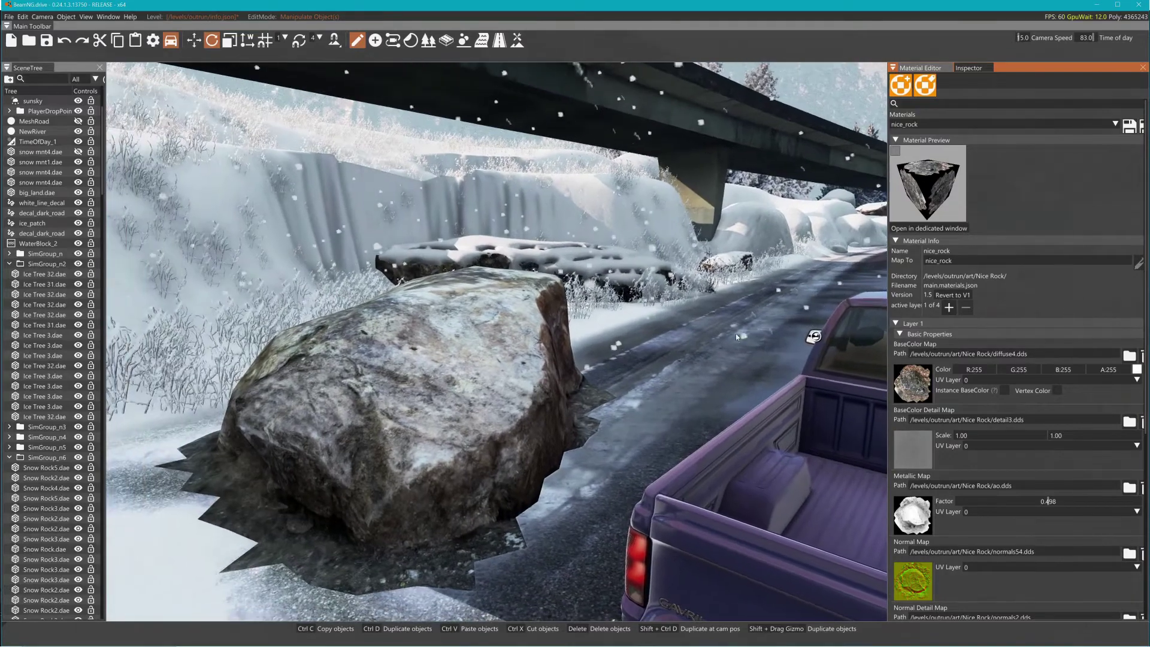
click(537, 369)
Switch to Blender to check the material name under Nice_Rock2_a3000, and return to BeamNG.drive.
key(alt+Tab)
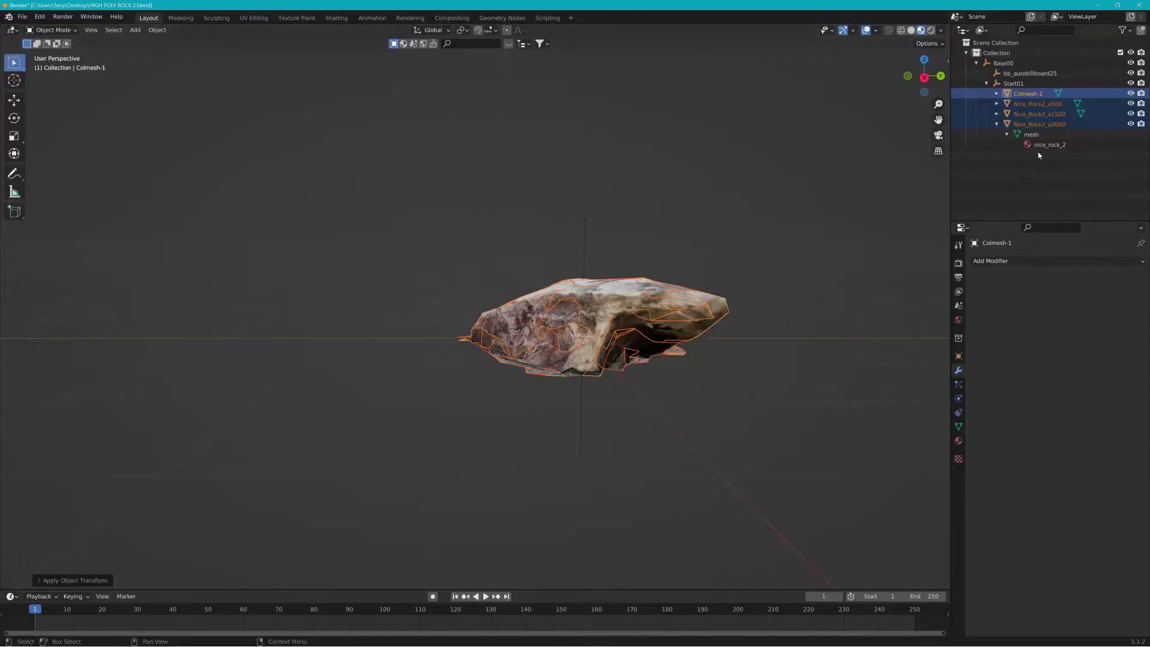
click(1047, 146)
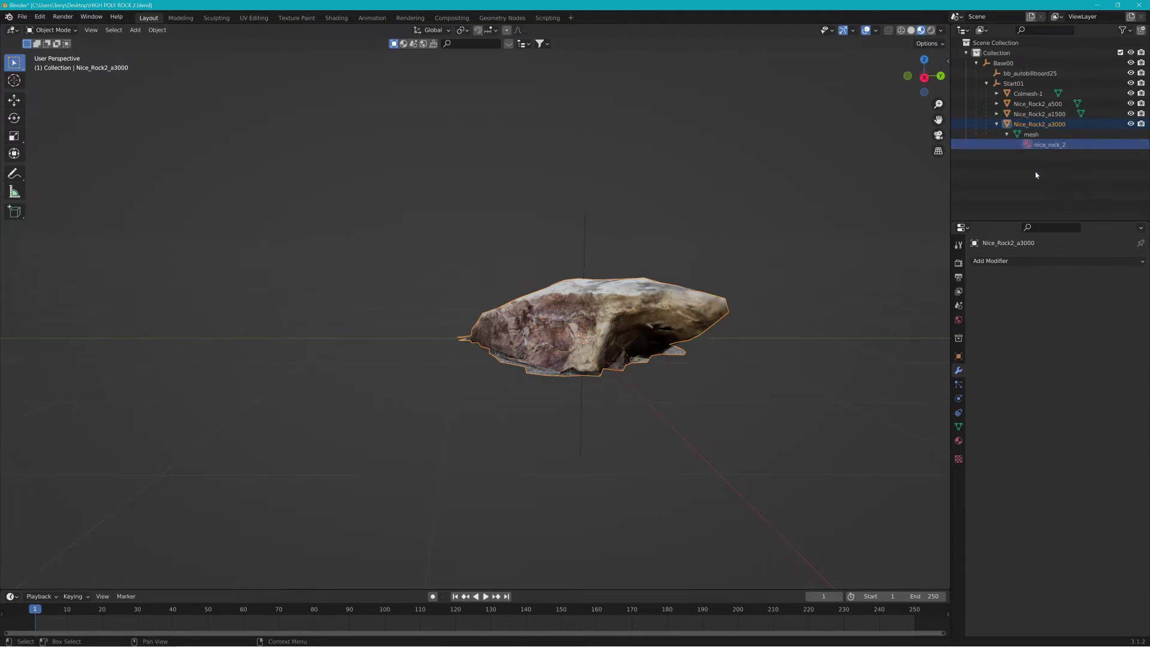
key(alt+Tab)
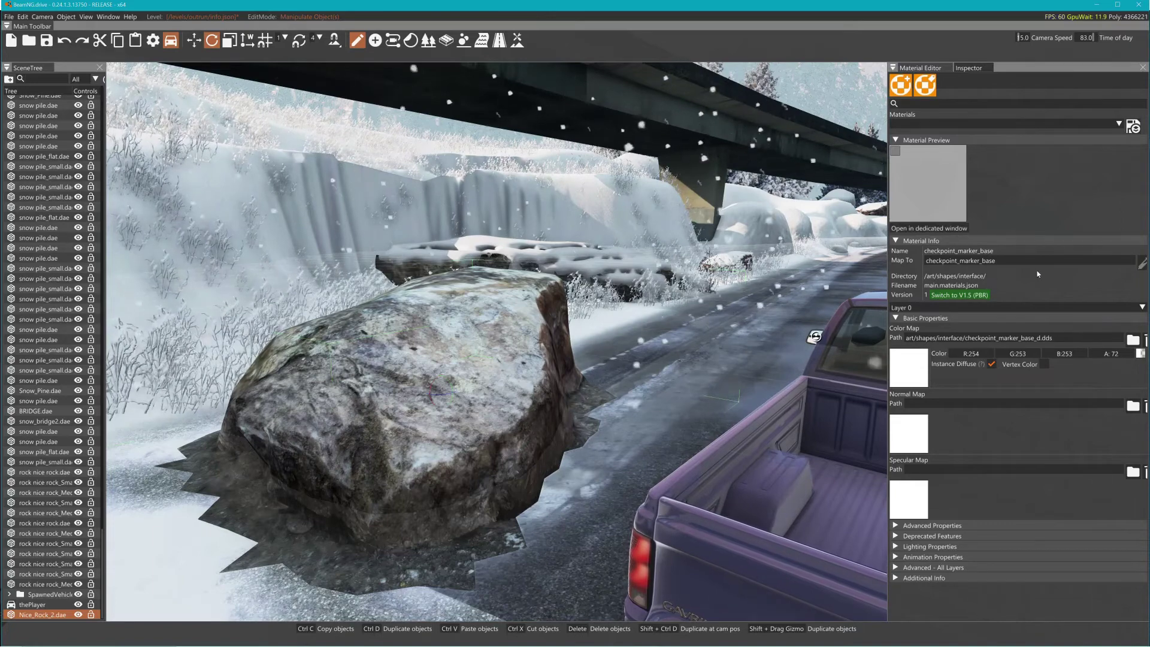
Open the rock in the Shape Editor, look up its nice_rock_2 material and close the Shape Editor.
click(968, 67)
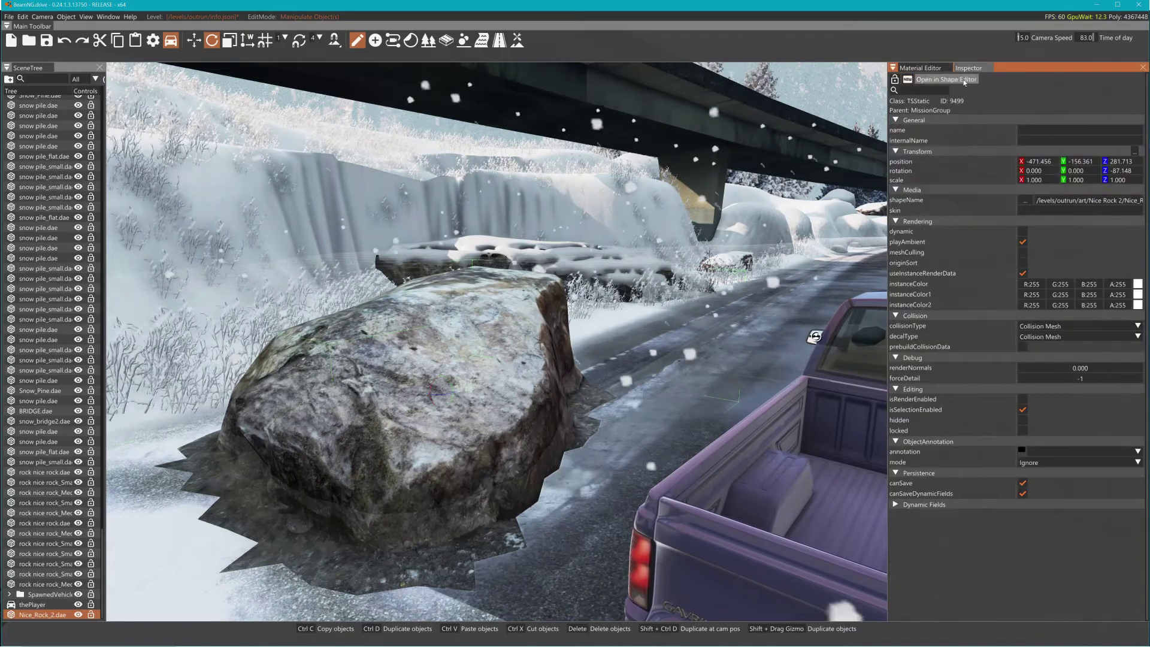
click(963, 80)
click(455, 292)
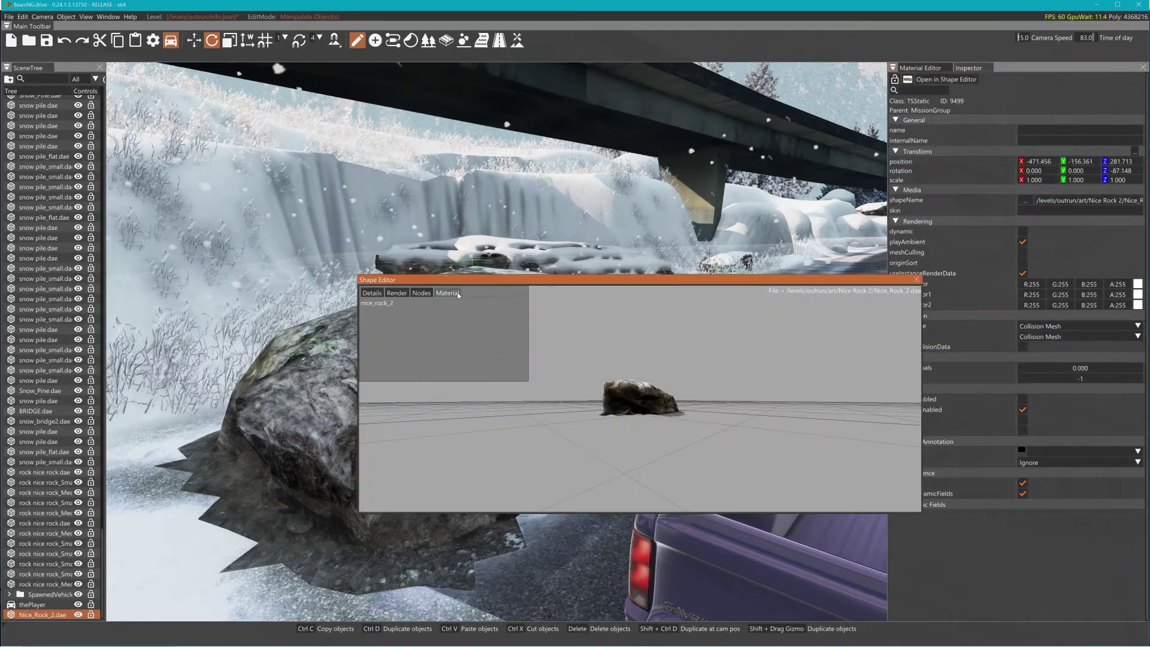
click(383, 303)
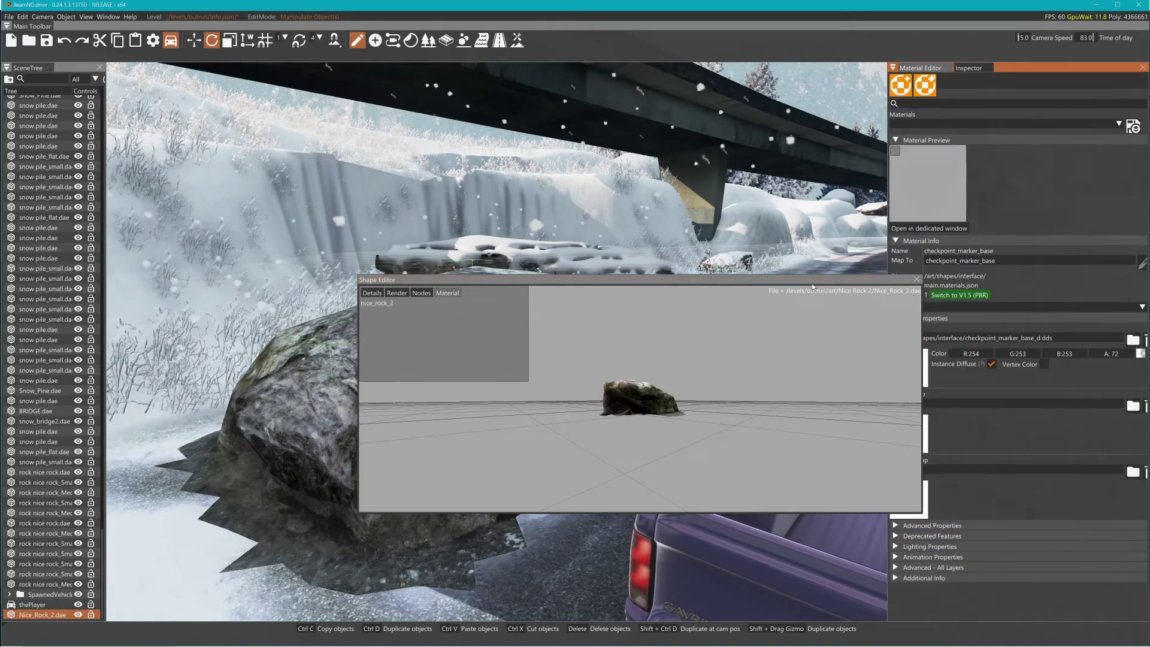
click(918, 281)
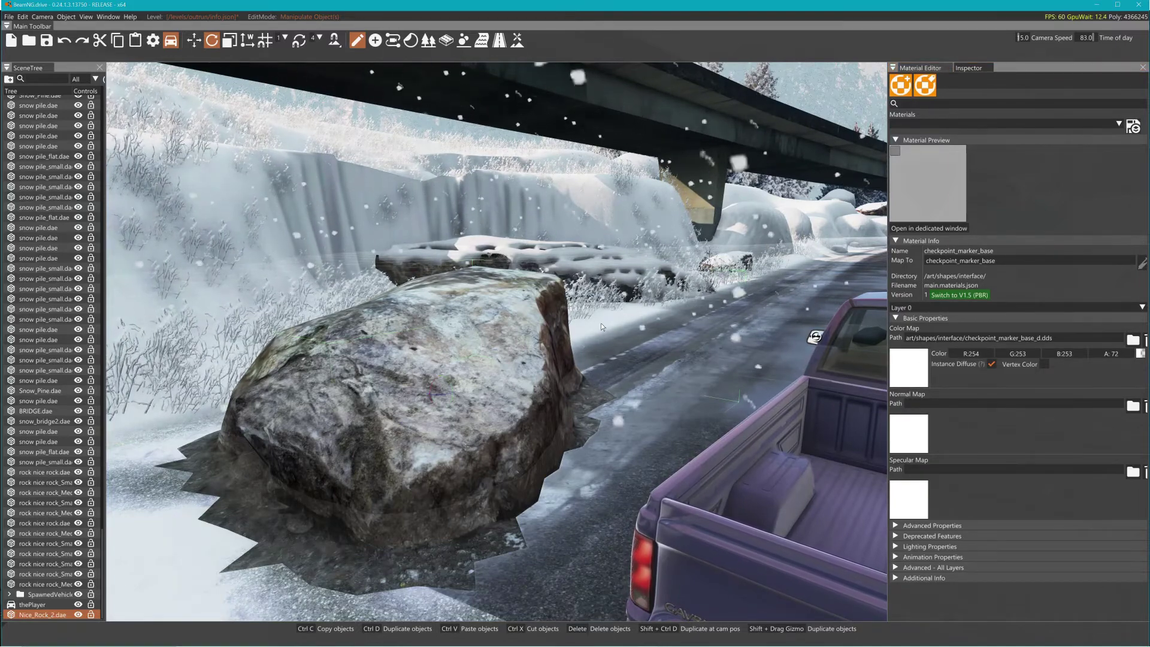
Switch to Notepad++ with the Nice Rock 2 folder's main.materials.json open.
key(alt+Tab)
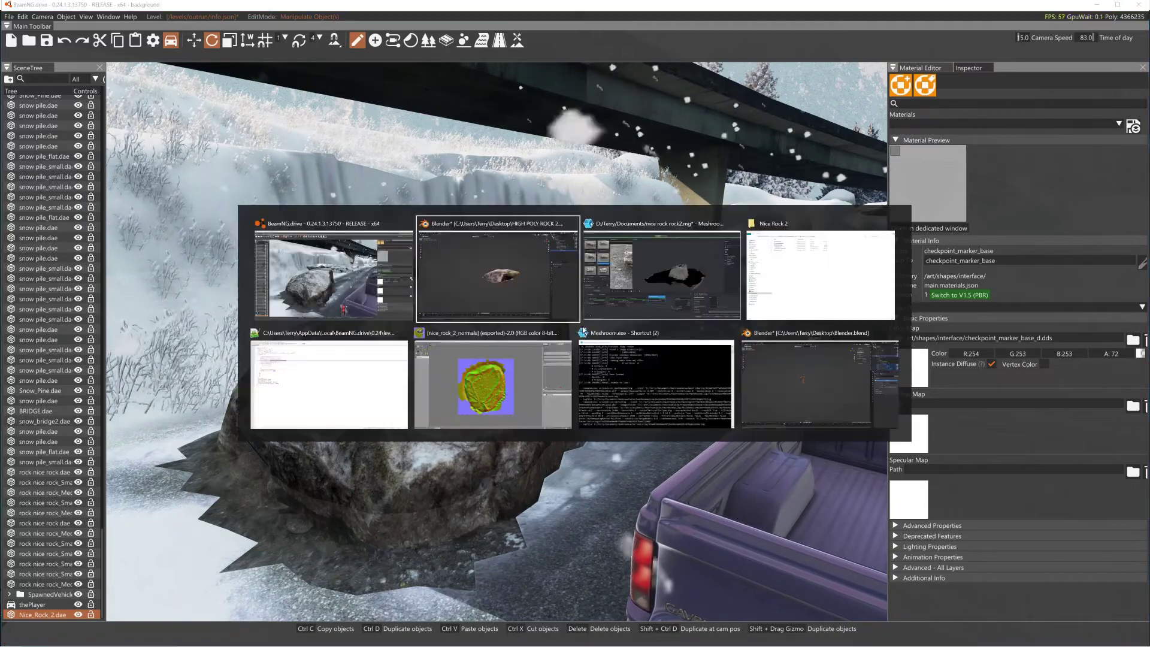
key(alt+Tab)
key(alt+Tab)
key(alt+Tab)
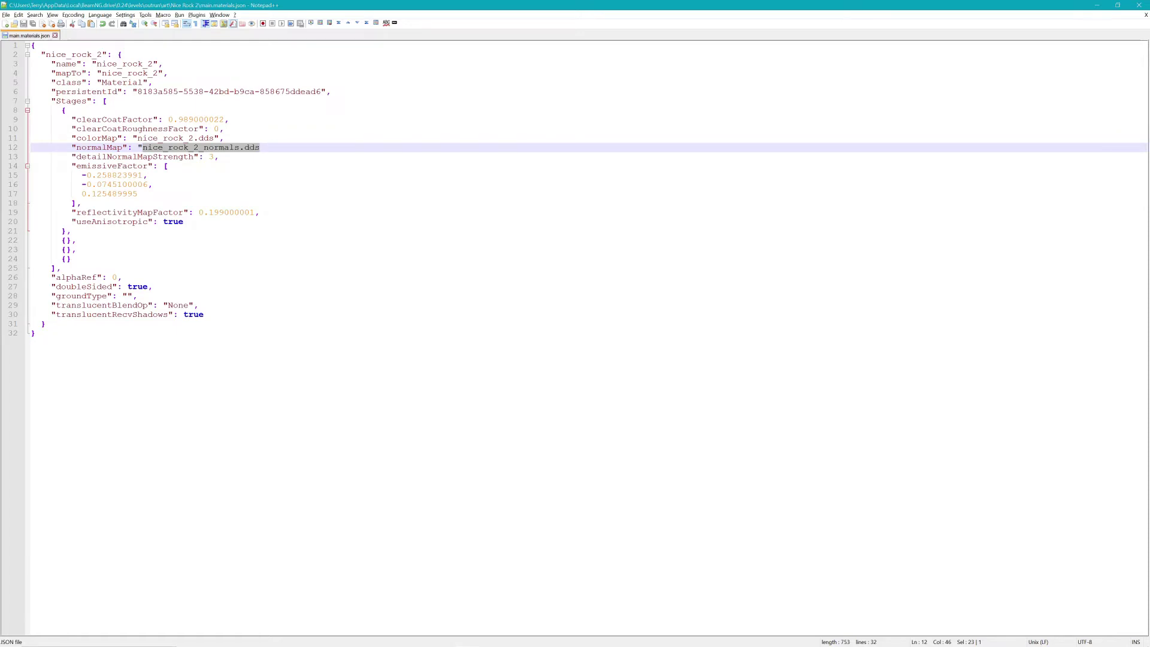
drag(138, 139, 199, 139)
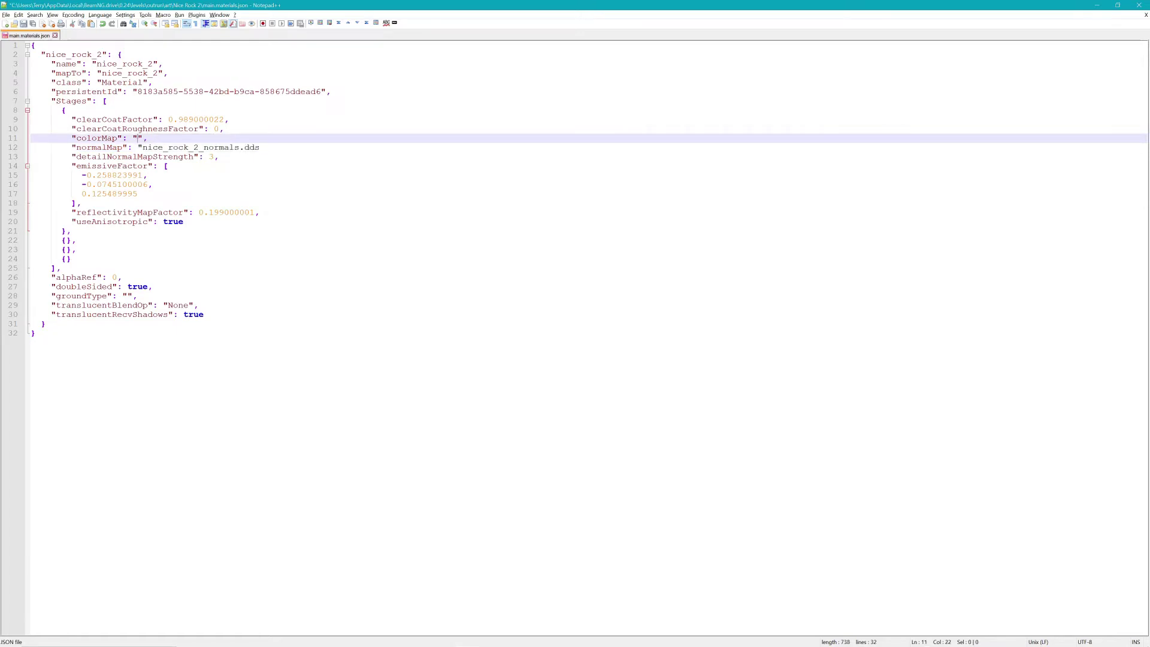
drag(142, 147, 213, 147)
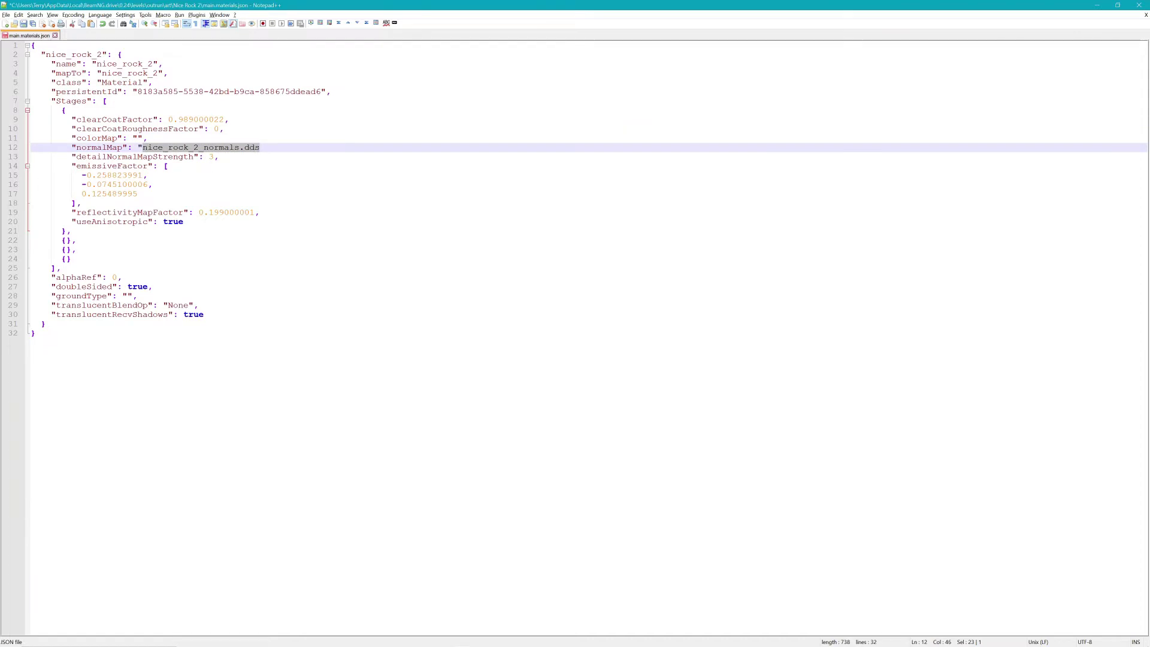
key(ctrl+z)
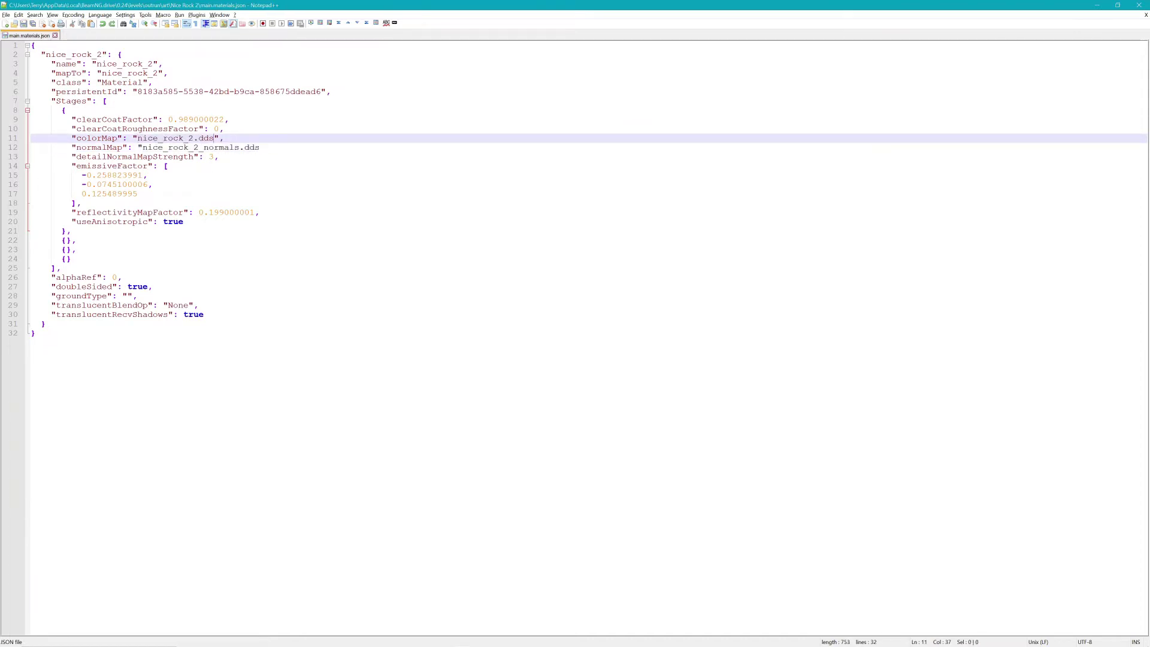
Add the missing closing quote and comma after nice_rock_2_normals.dds in the normalMap line and save the file.
click(260, 147)
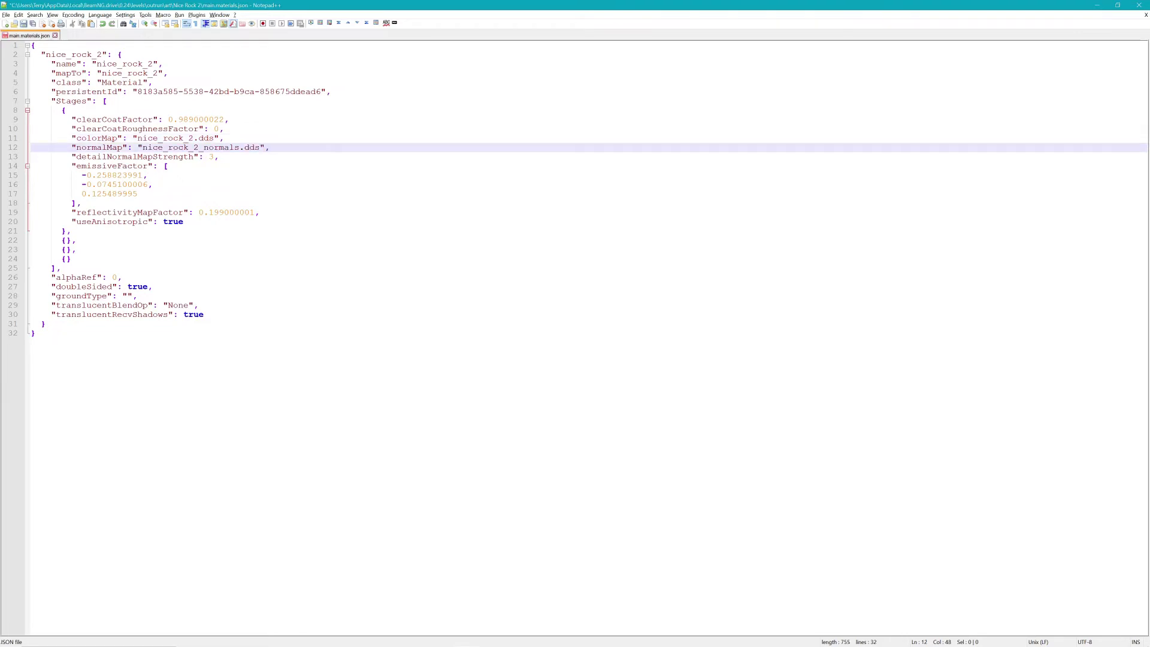
click(213, 138)
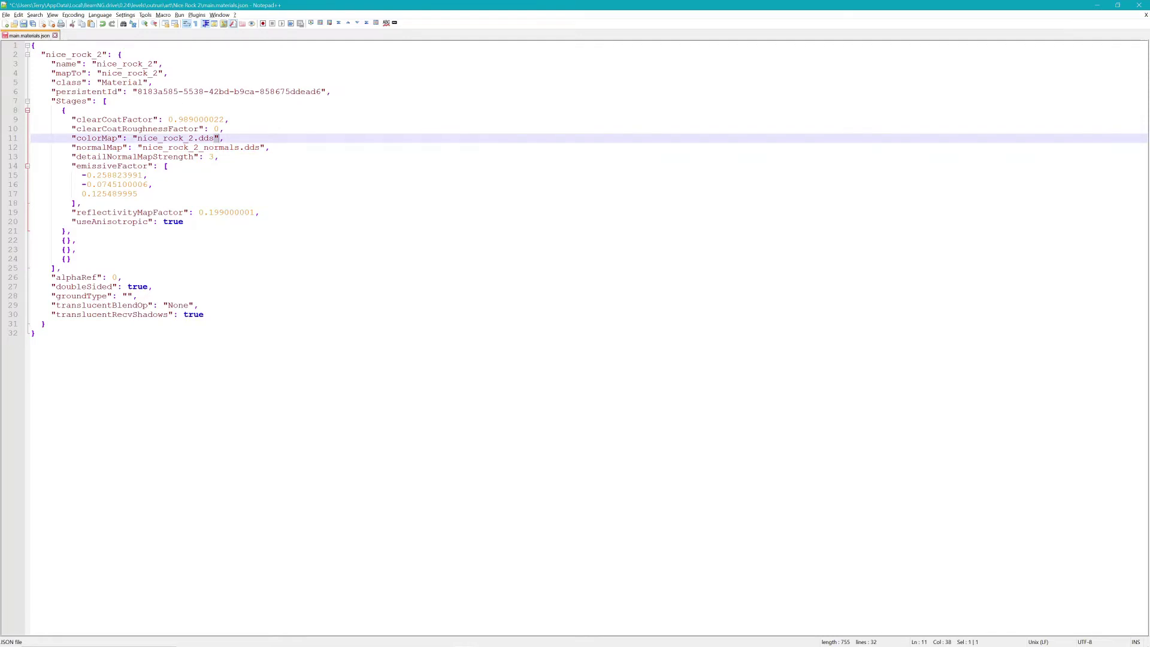
click(260, 147)
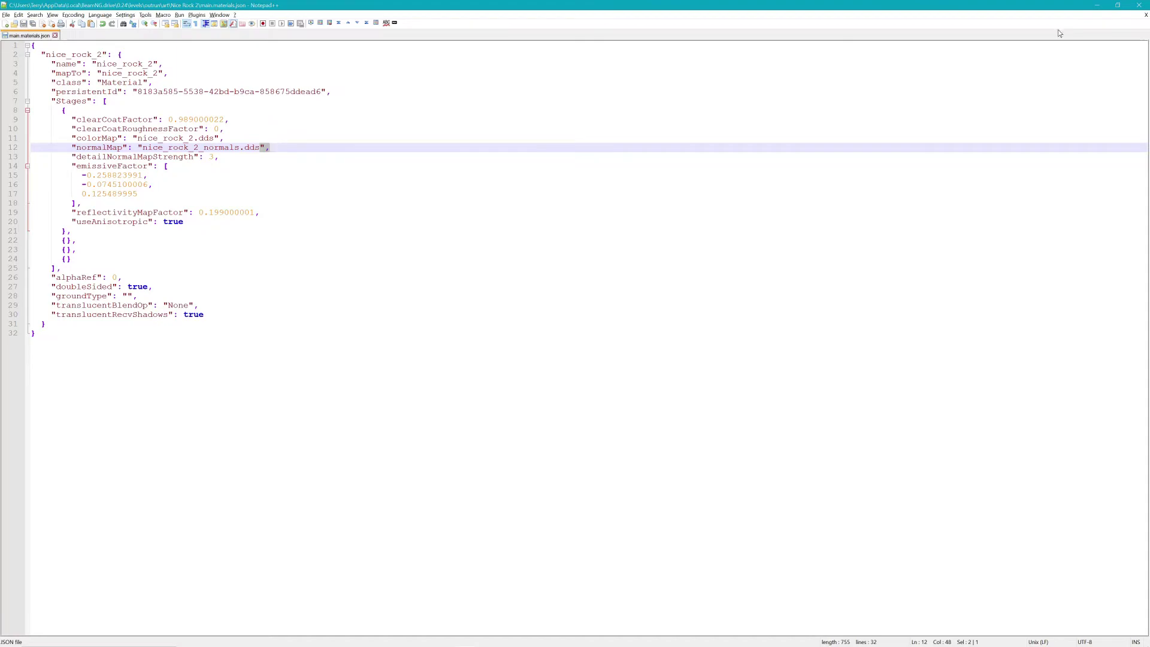
Return to BeamNG.drive and leave the world editor to view the rock in Photo Mode.
click(1097, 5)
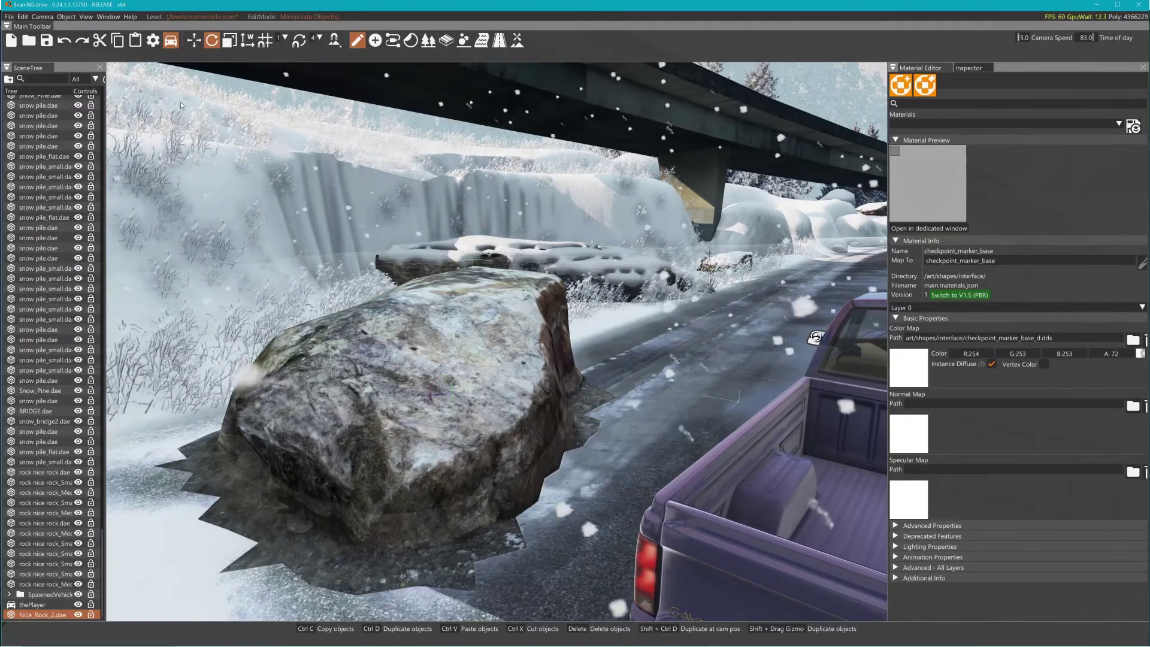
key(F11)
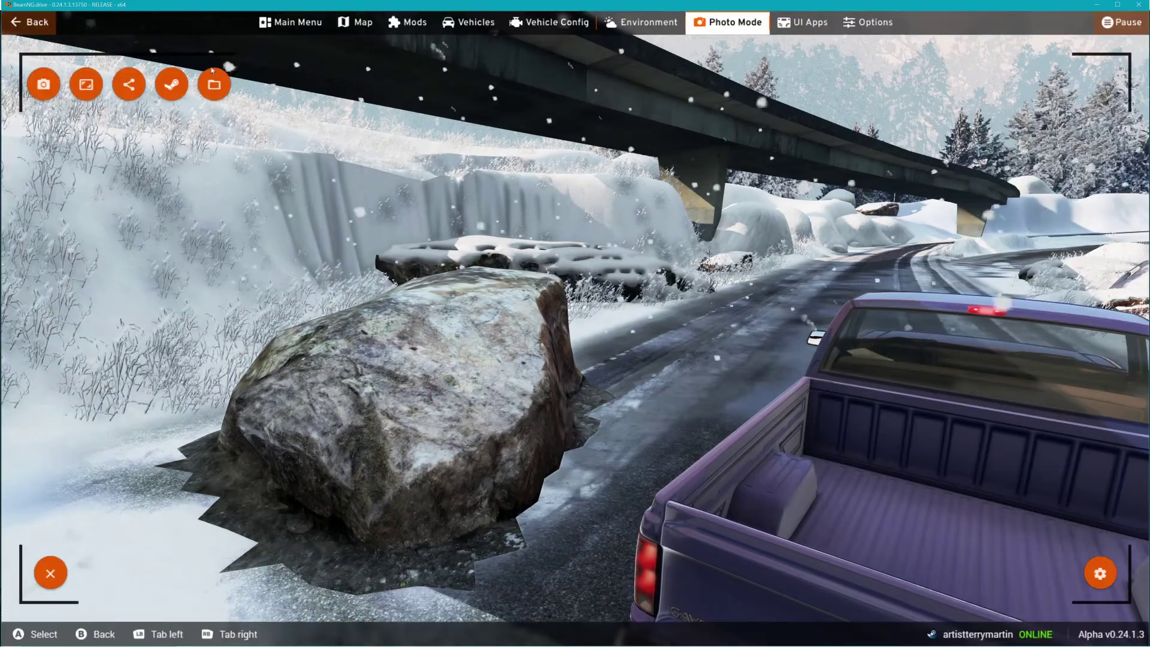
Leave Photo Mode and reload the Outrun - Ice Track level, saving the changes made to the level.
click(28, 27)
key(Escape)
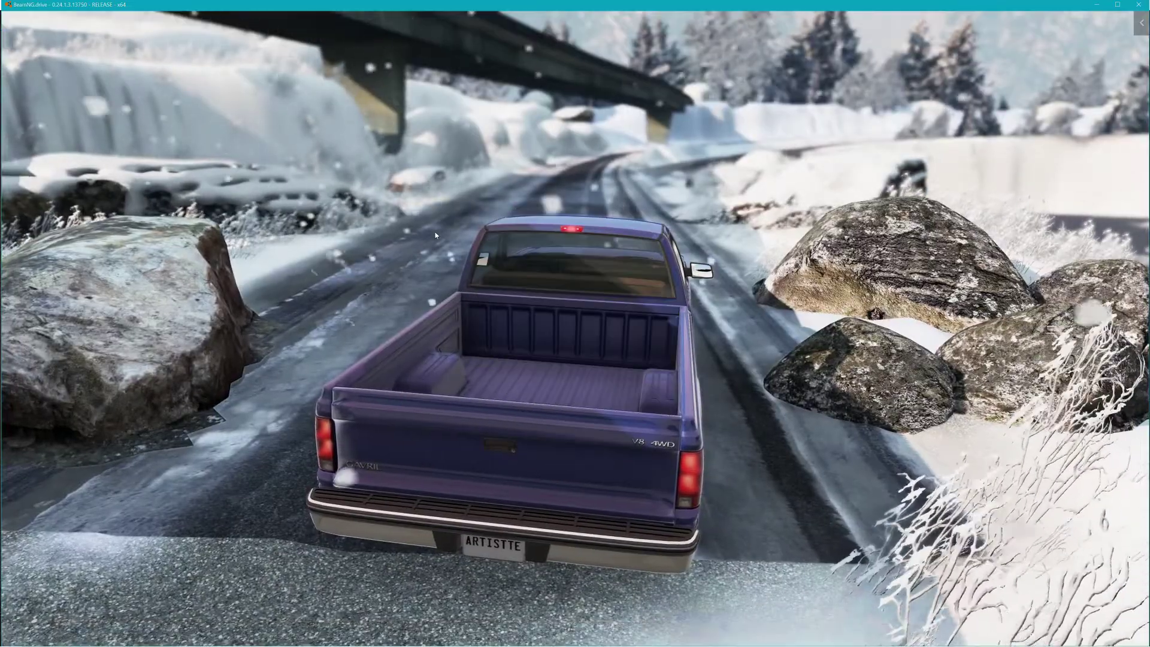
key(Escape)
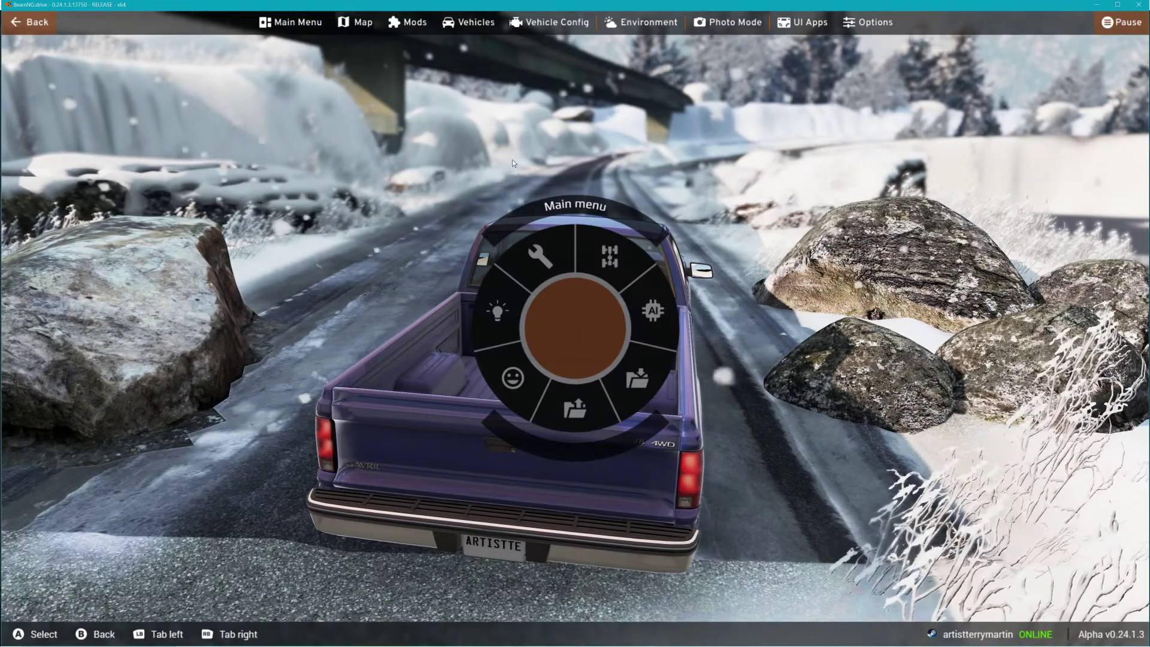
click(299, 23)
click(347, 305)
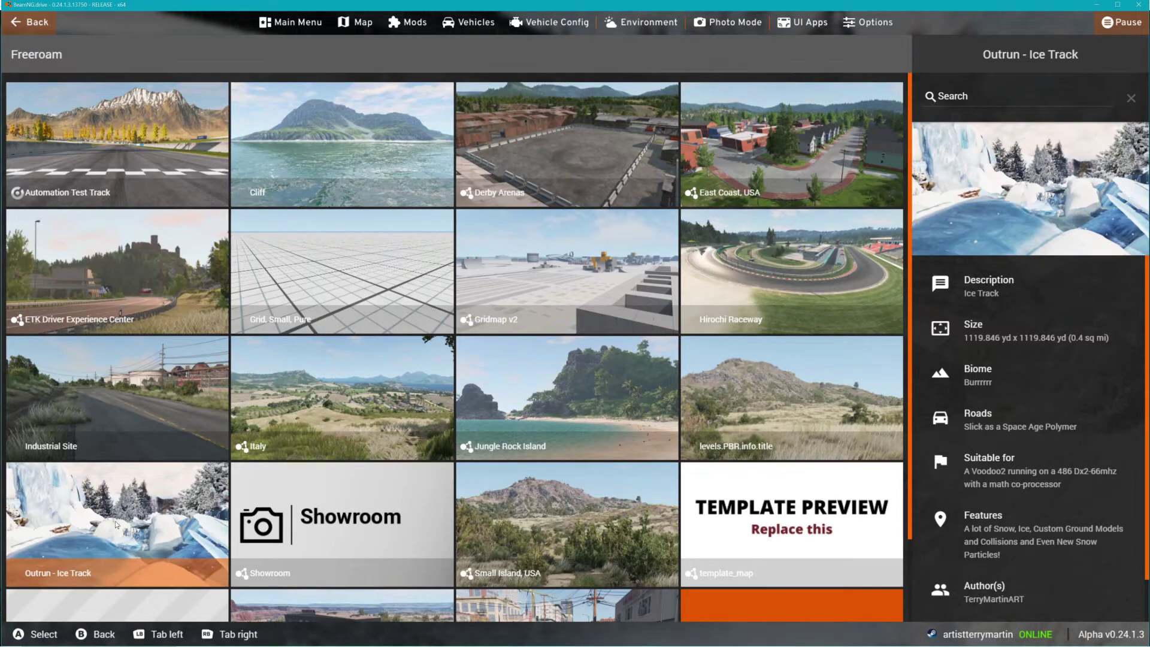
click(112, 523)
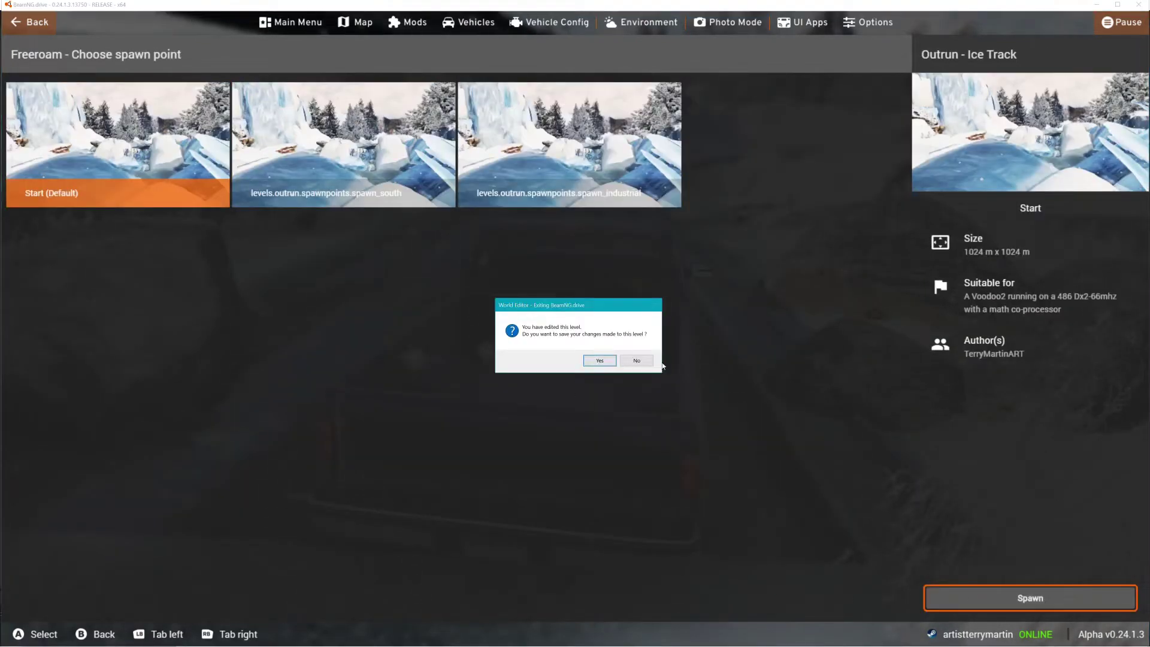
click(599, 360)
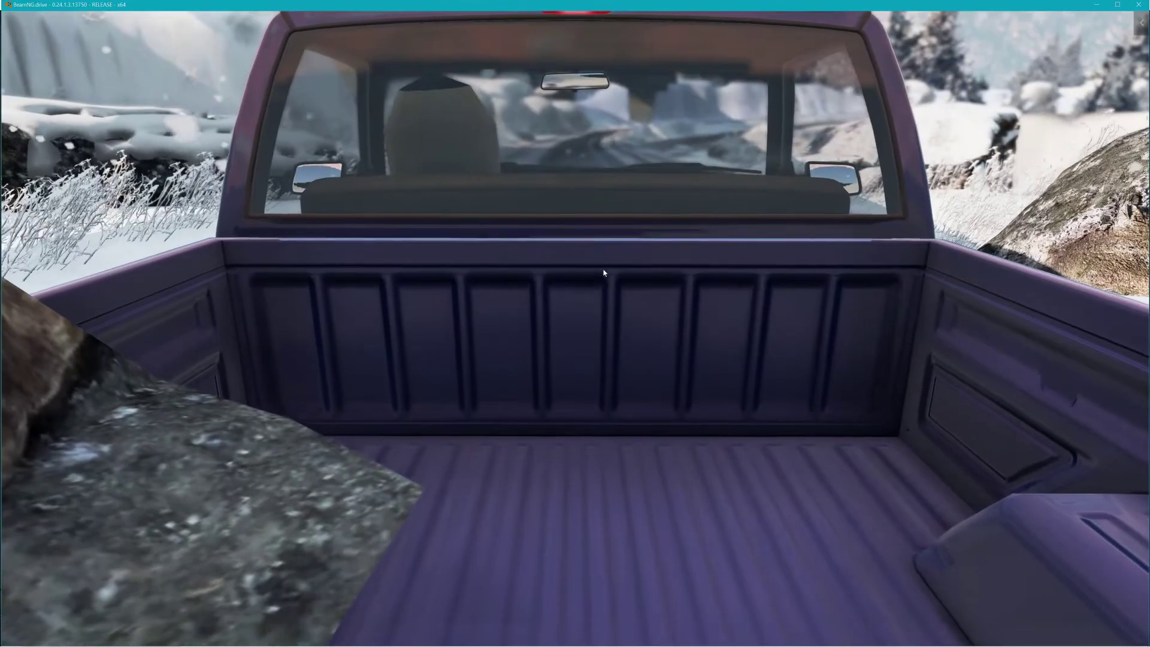
In the world editor, select Nice_Rock_2, check its nice_rock_2 material and rotate the rock to about -107 degrees around Z.
key(shift+c)
key(s)
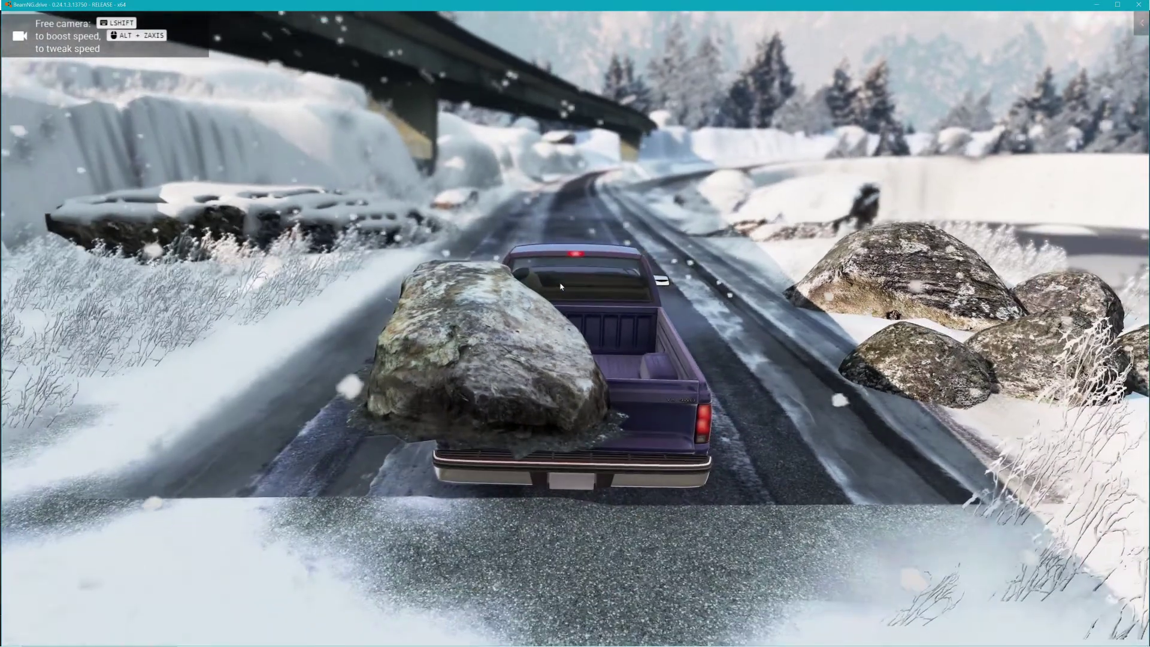
key(F11)
click(454, 362)
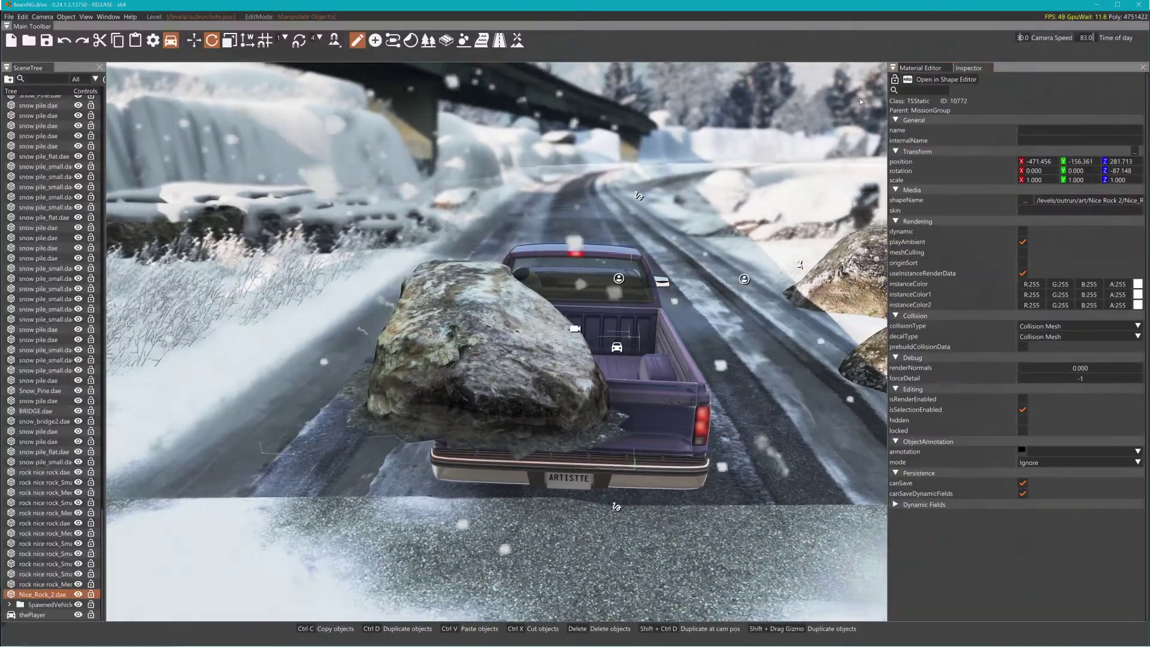
click(902, 71)
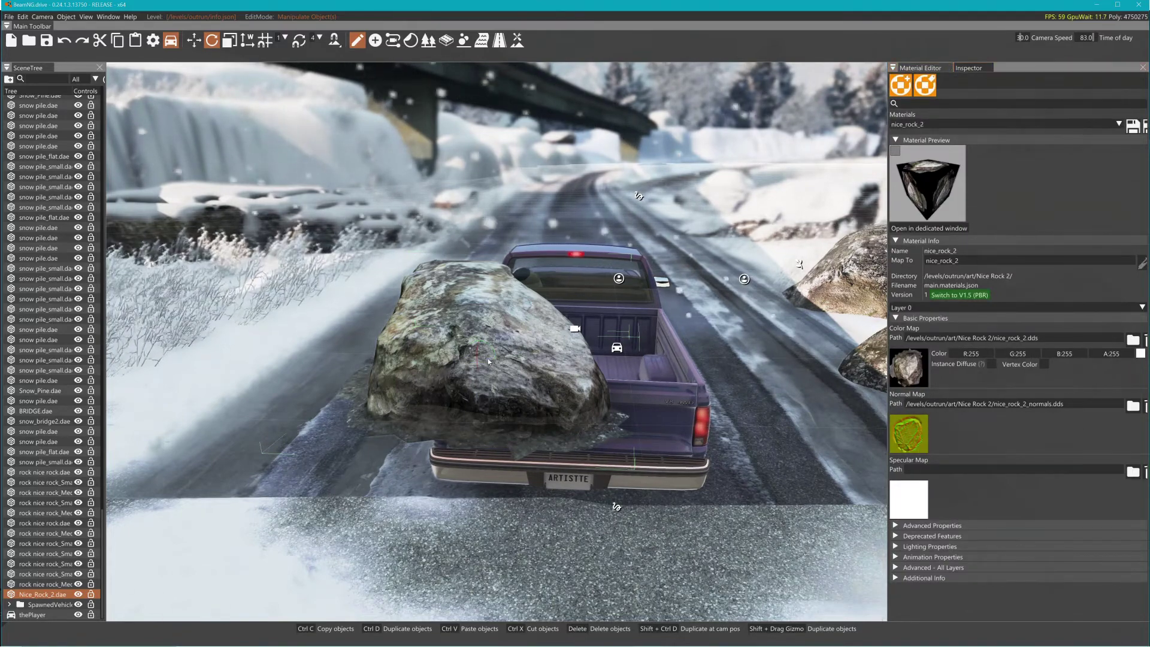
drag(486, 358, 444, 343)
key(F11)
View the rock in Photo Mode with depth of field turned off and the settings hidden, and leave Photo Mode.
key(Escape)
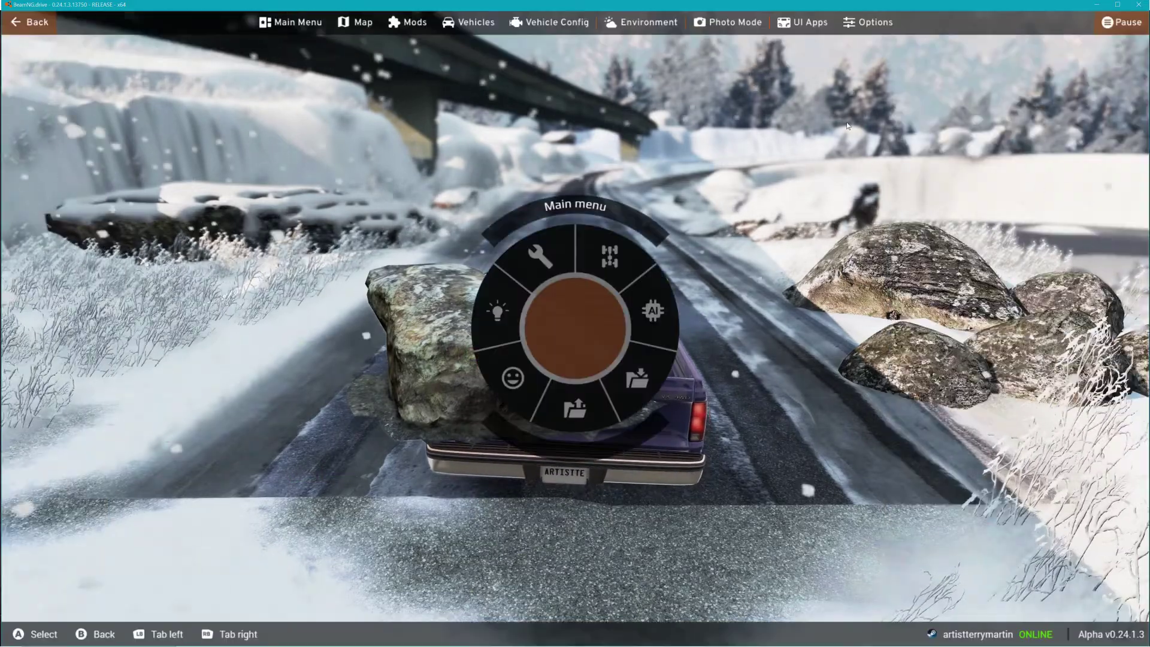
click(728, 23)
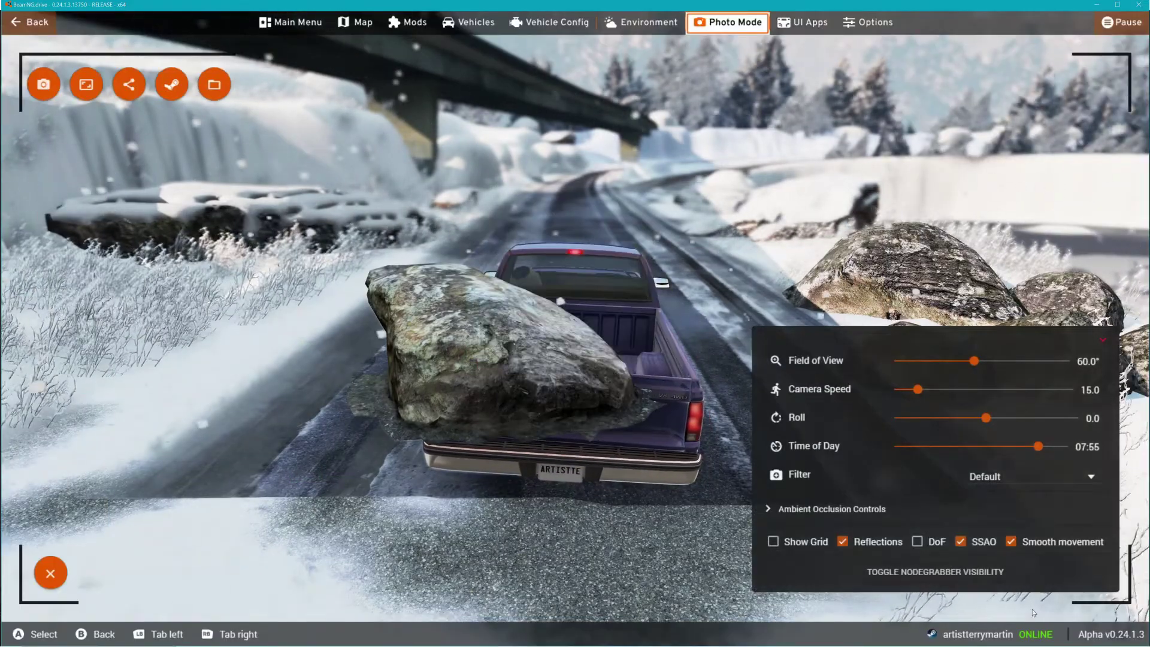
click(917, 542)
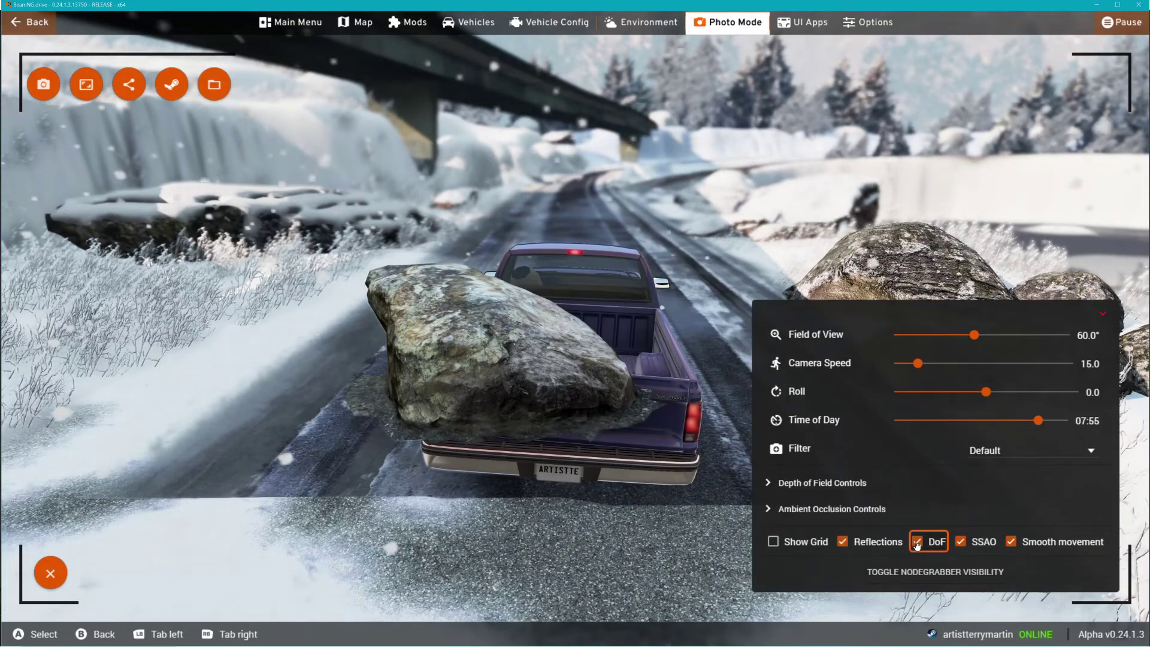
click(917, 543)
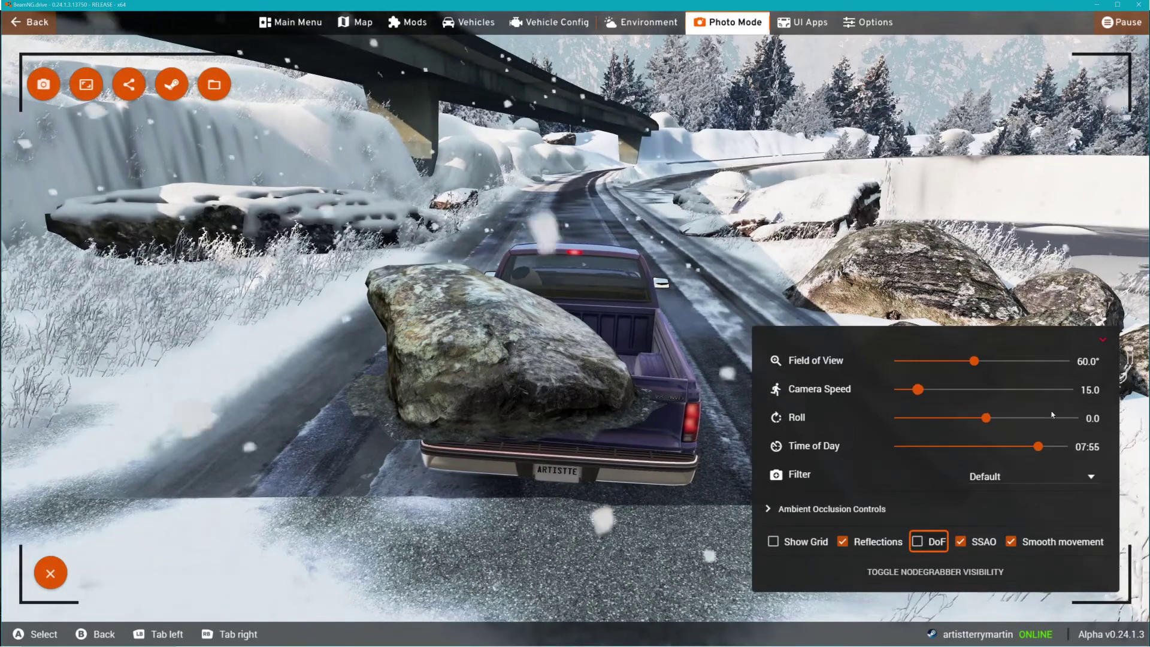
click(1103, 340)
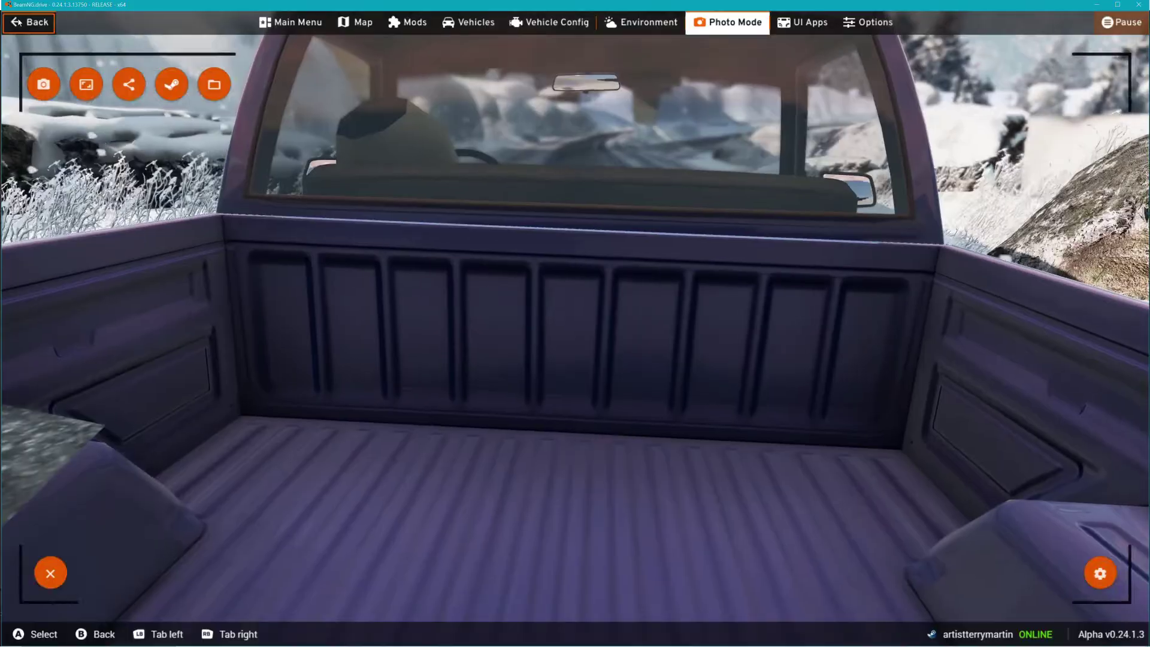
key(Escape)
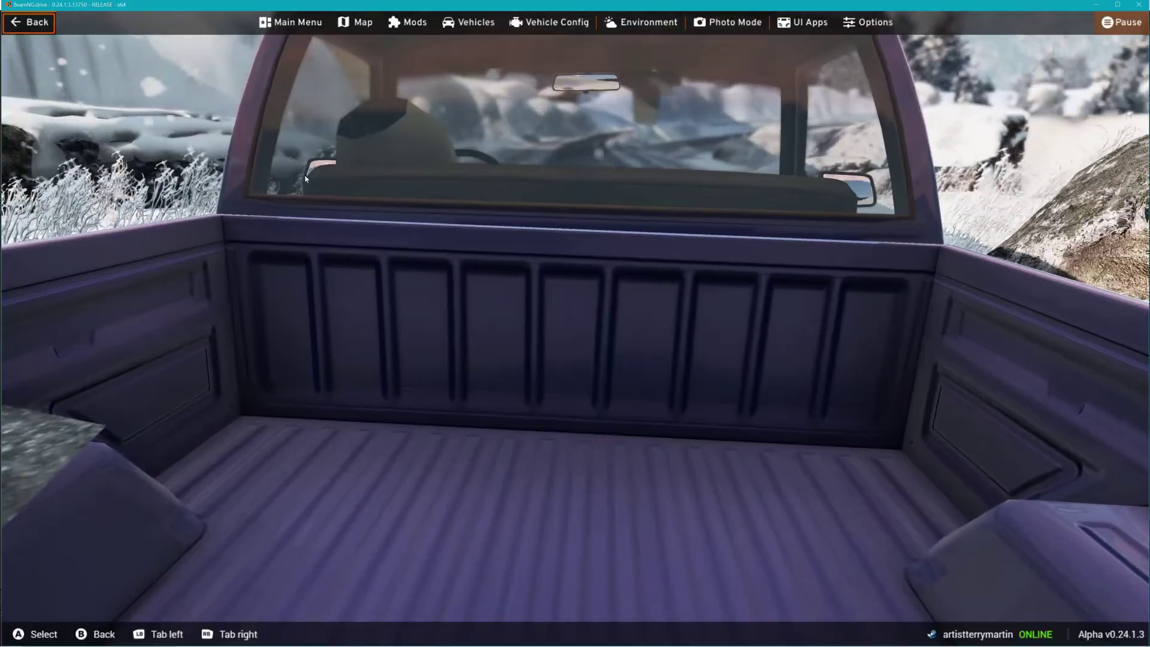
Move Nice_Rock_2 off the truck to X -473.245, lower it and shift it onto the snow behind the vehicle.
scroll(306, 179, down, 10)
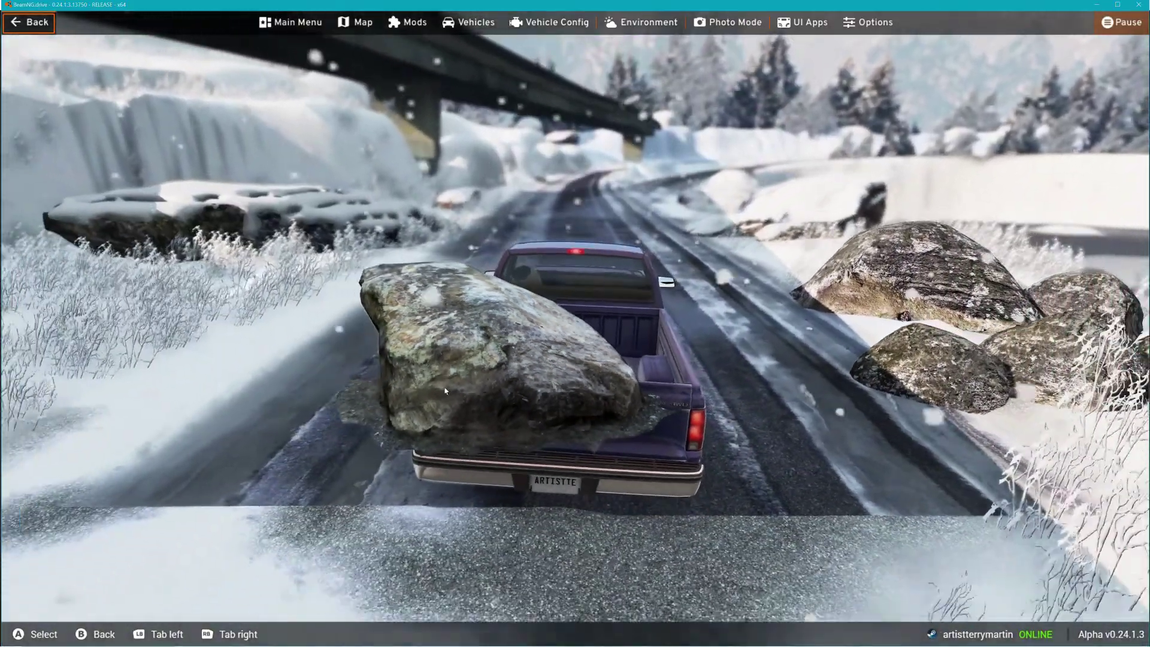
scroll(445, 391, down, 3)
right_drag(479, 357, 449, 380)
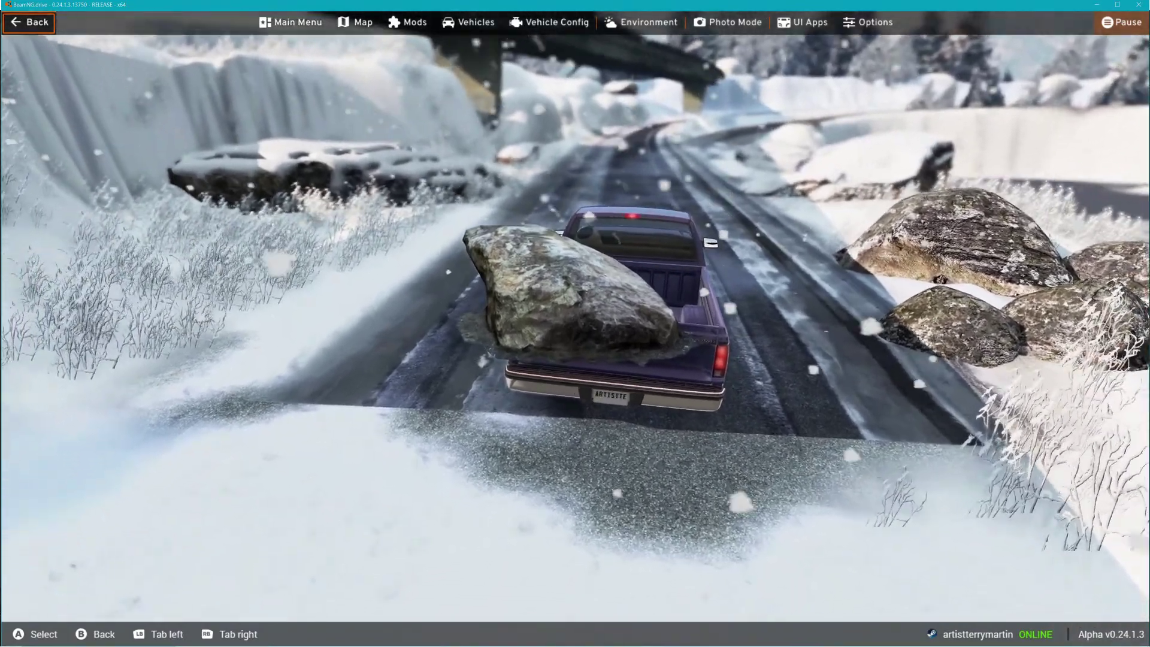
key(w)
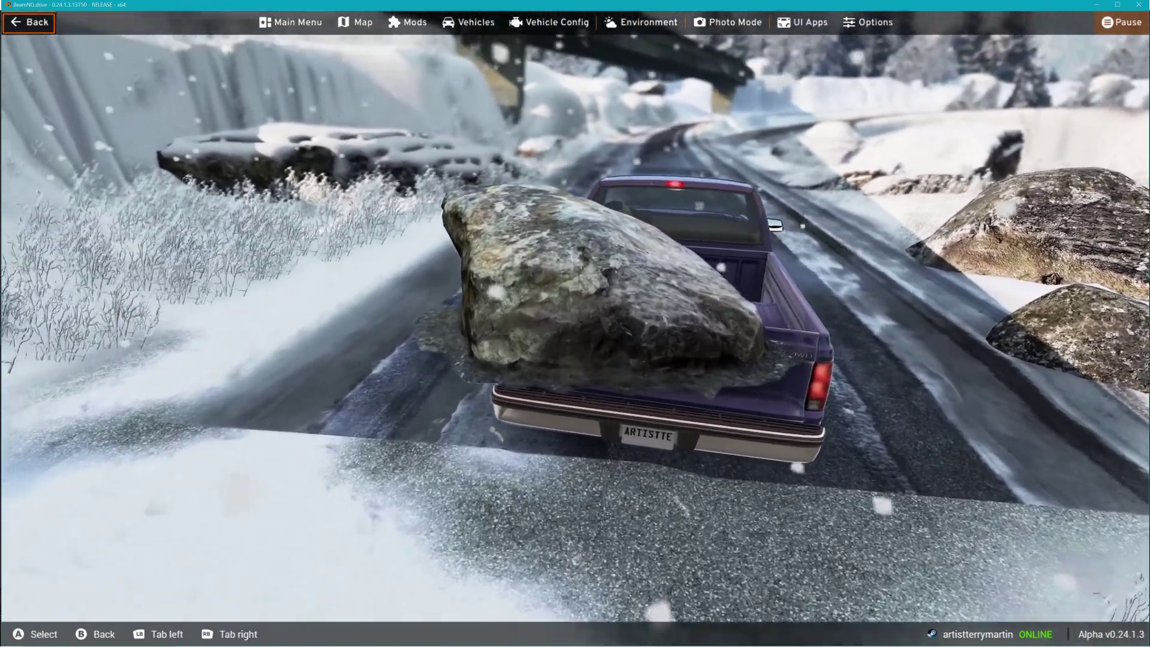
right_drag(527, 359, 527, 343)
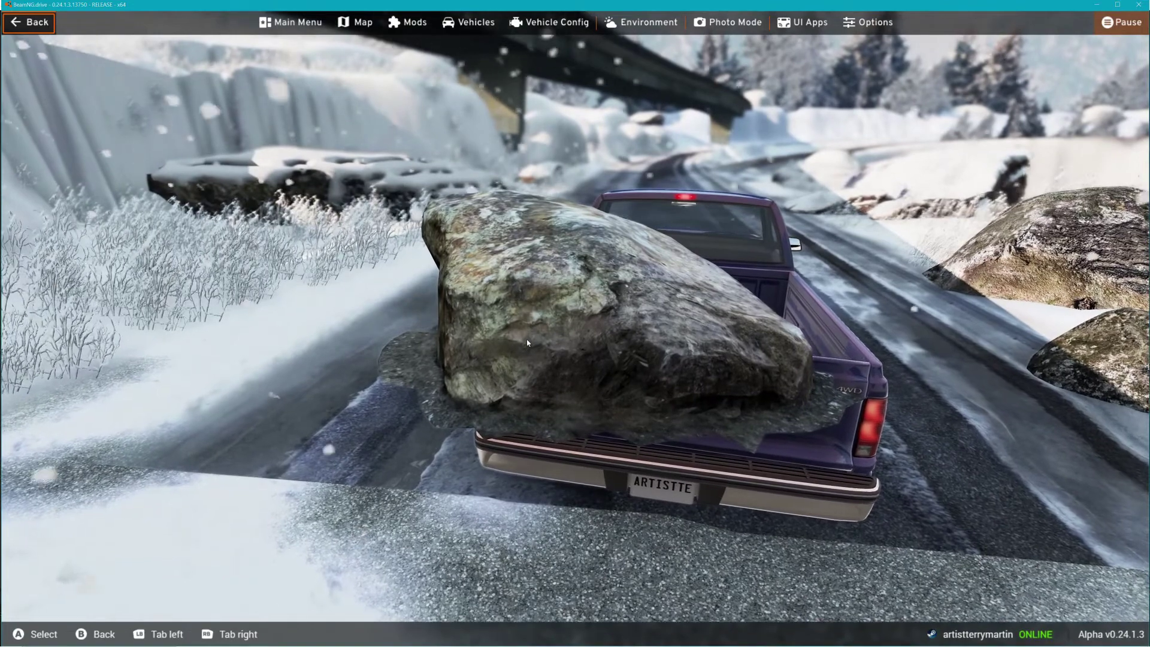
key(F11)
click(527, 340)
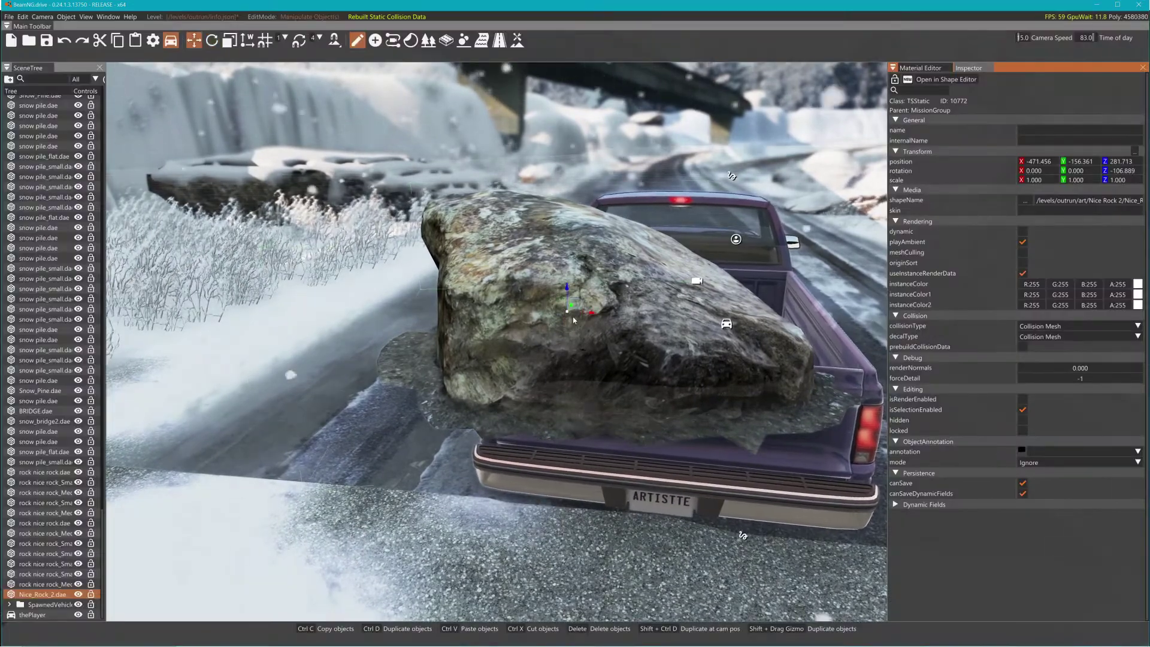
drag(573, 321, 259, 330)
right_drag(263, 331, 207, 355)
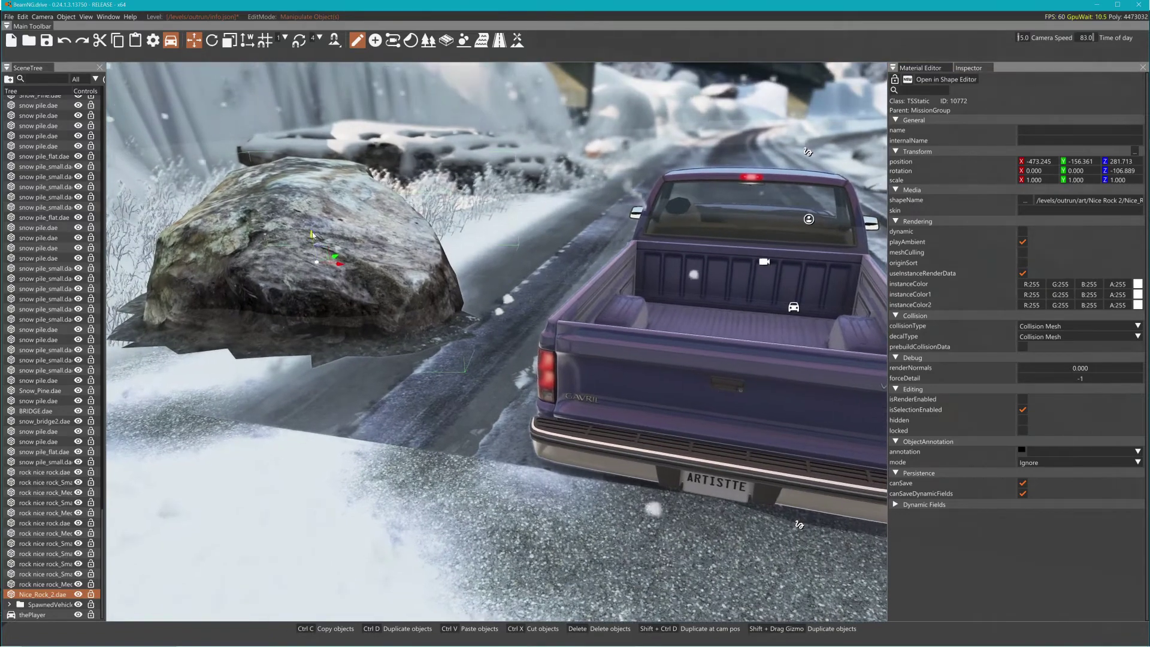
drag(311, 234, 298, 355)
drag(293, 381, 314, 446)
Frame the rock up close and expand the advanced properties of its nice_rock_2 material.
right_drag(314, 446, 347, 431)
key(a)
right_drag(462, 318, 473, 349)
click(905, 66)
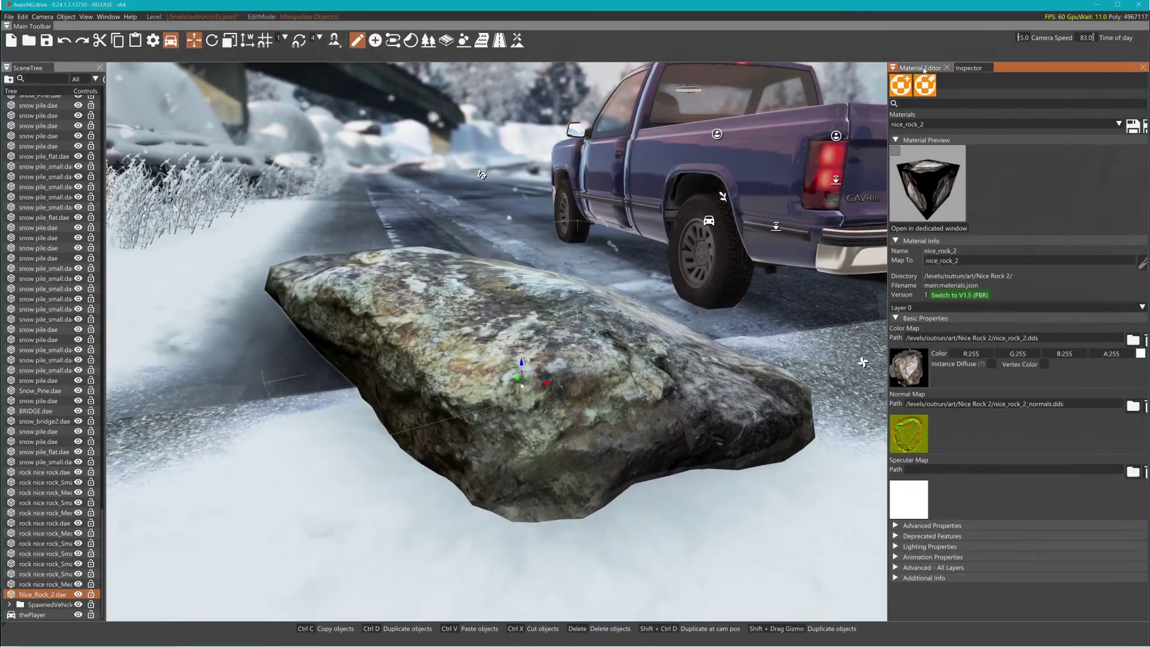
click(899, 525)
scroll(922, 529, down, 3)
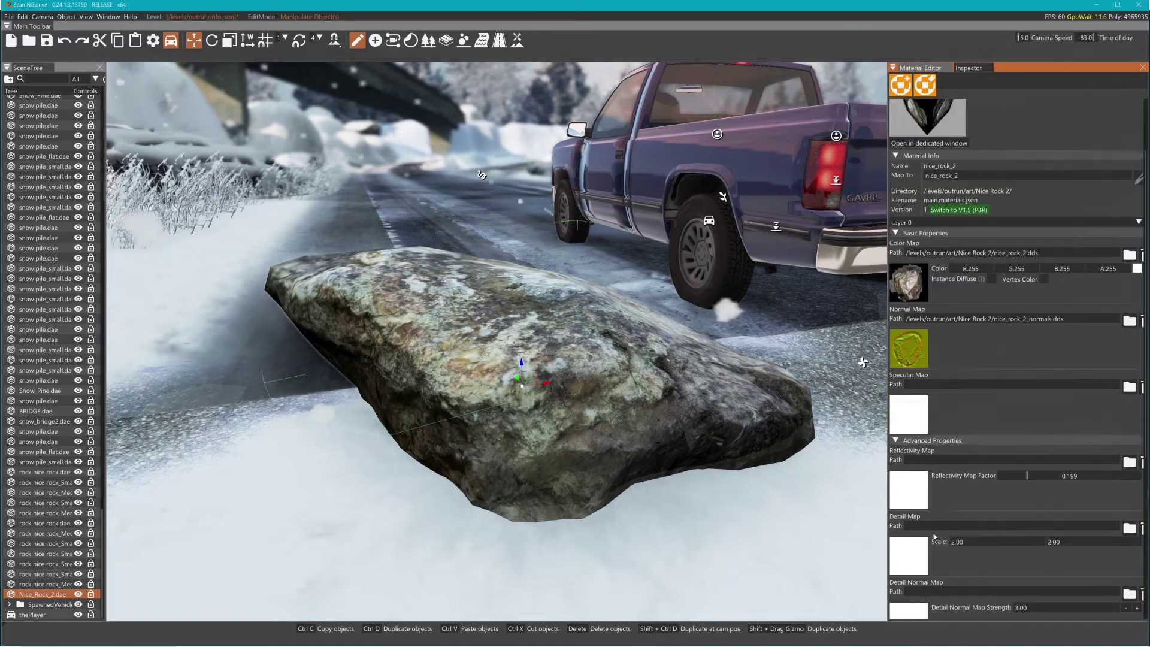
Assign nice_rock_2_normals.dds from /levels/outrun/art/Nice Rock 2/ as the material's detail normal map.
click(913, 539)
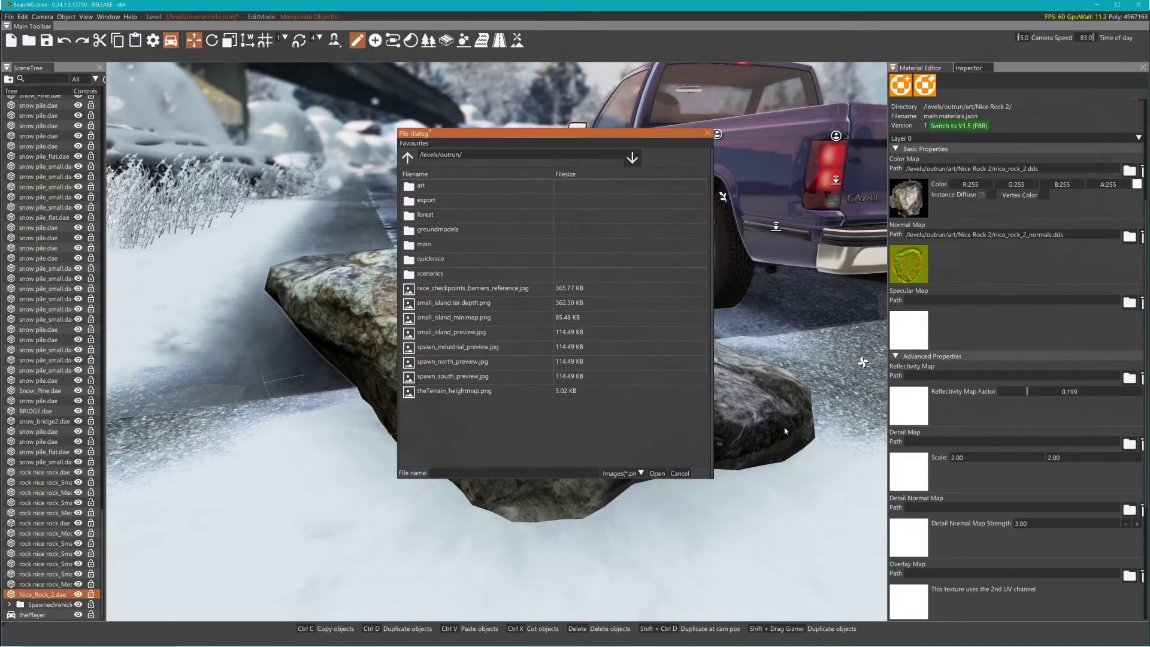
click(410, 157)
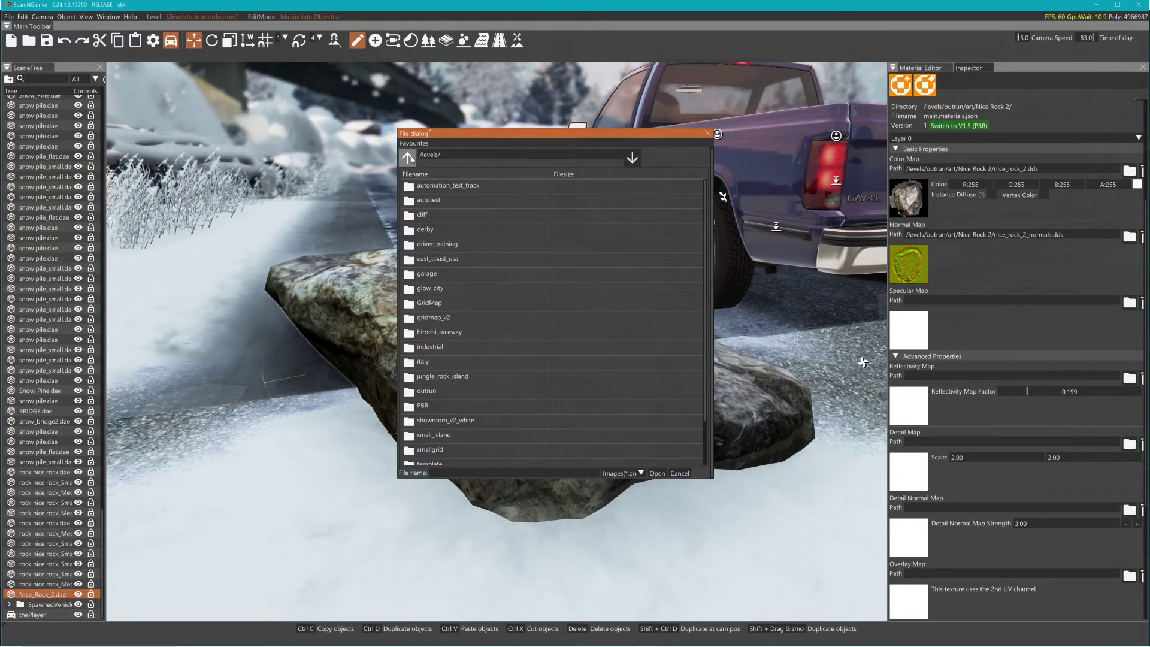
double_click(443, 391)
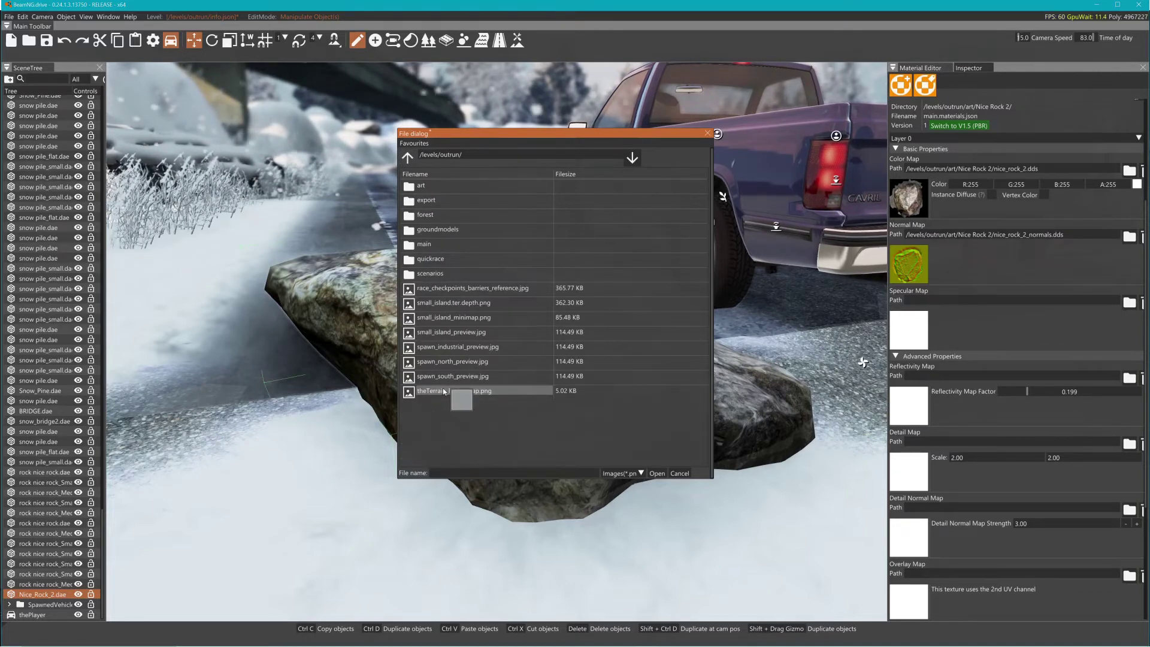
double_click(427, 187)
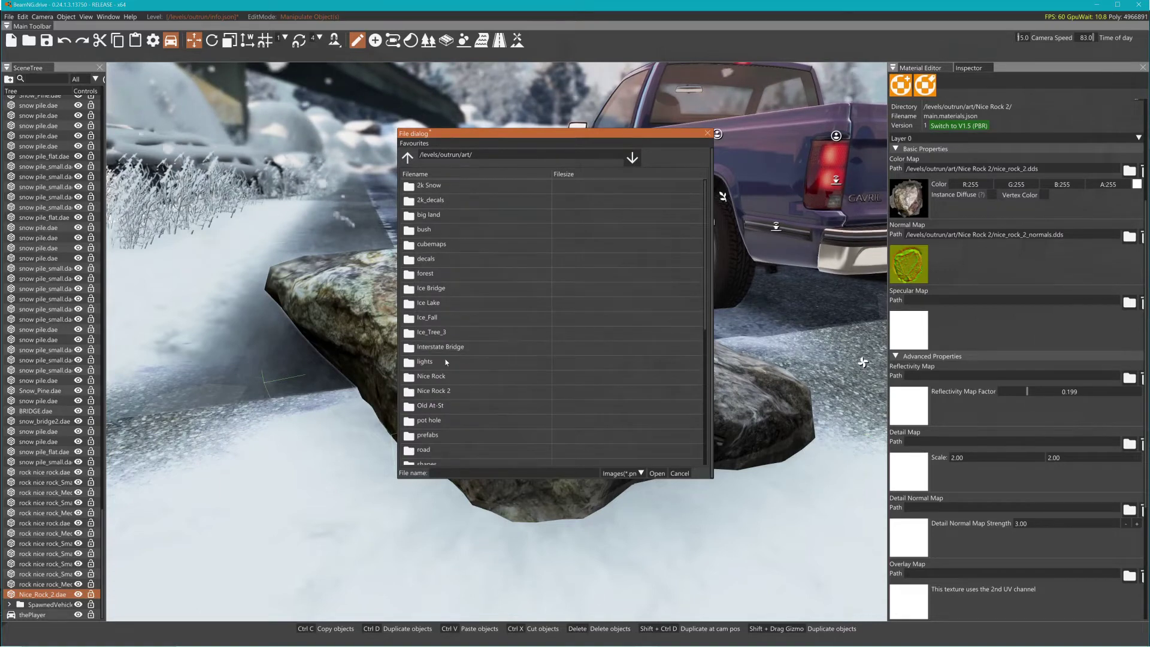
double_click(446, 389)
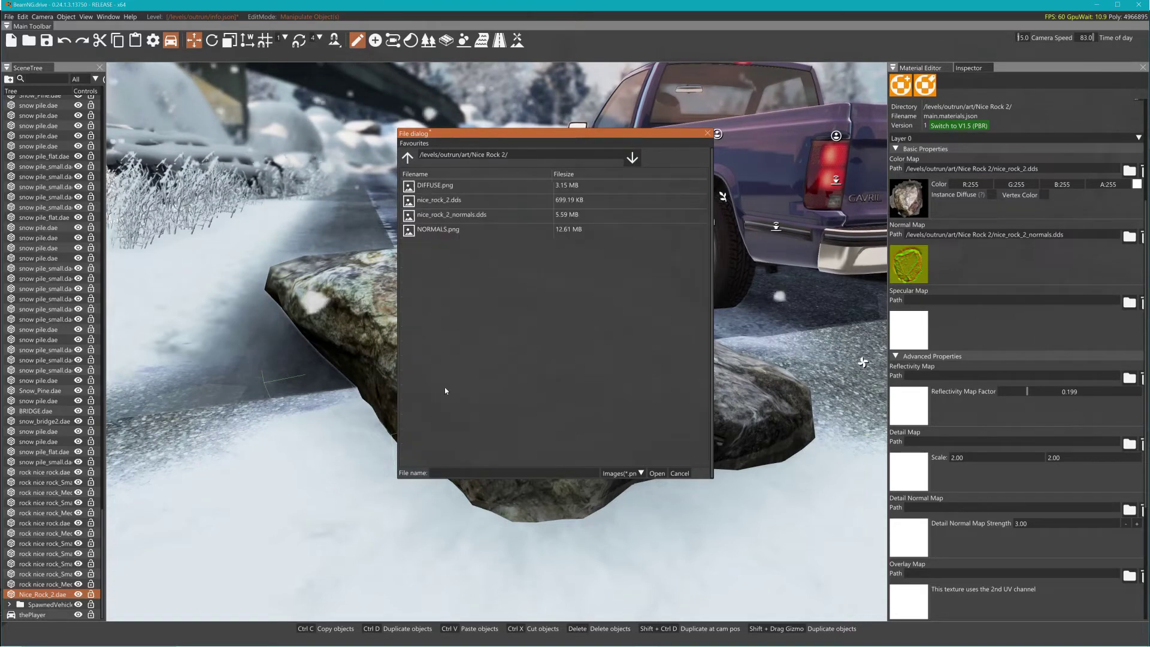
click(462, 216)
double_click(462, 215)
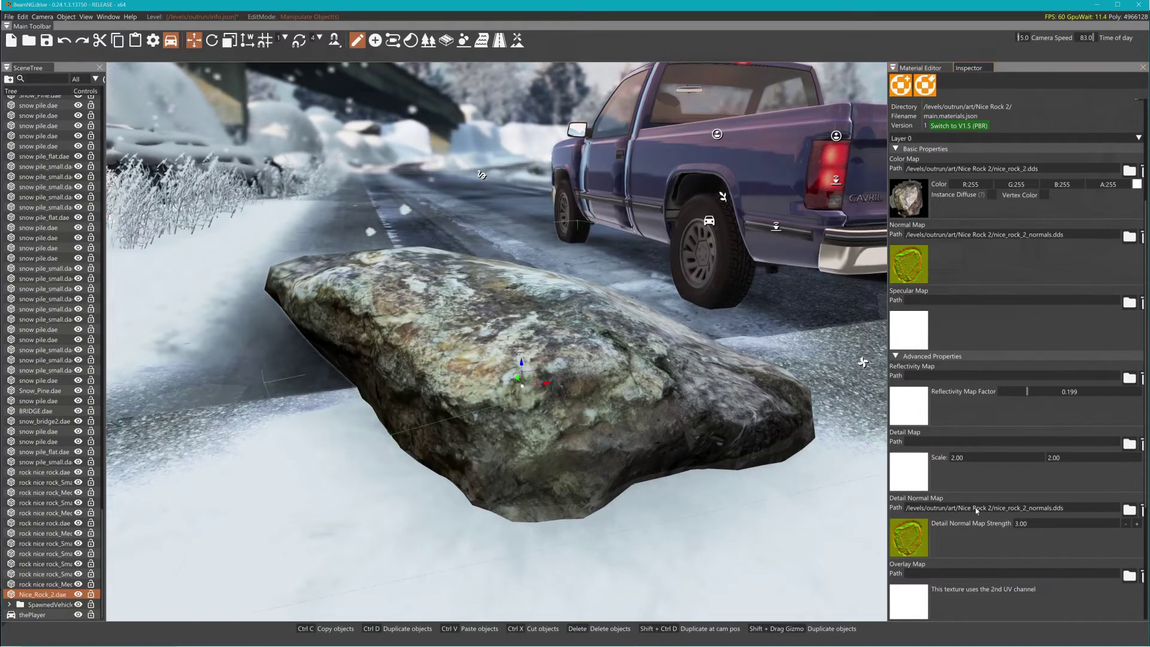
Set the detail map scale to 1 by 1 and the detail normal map strength to 5.
click(1004, 460)
text(1)
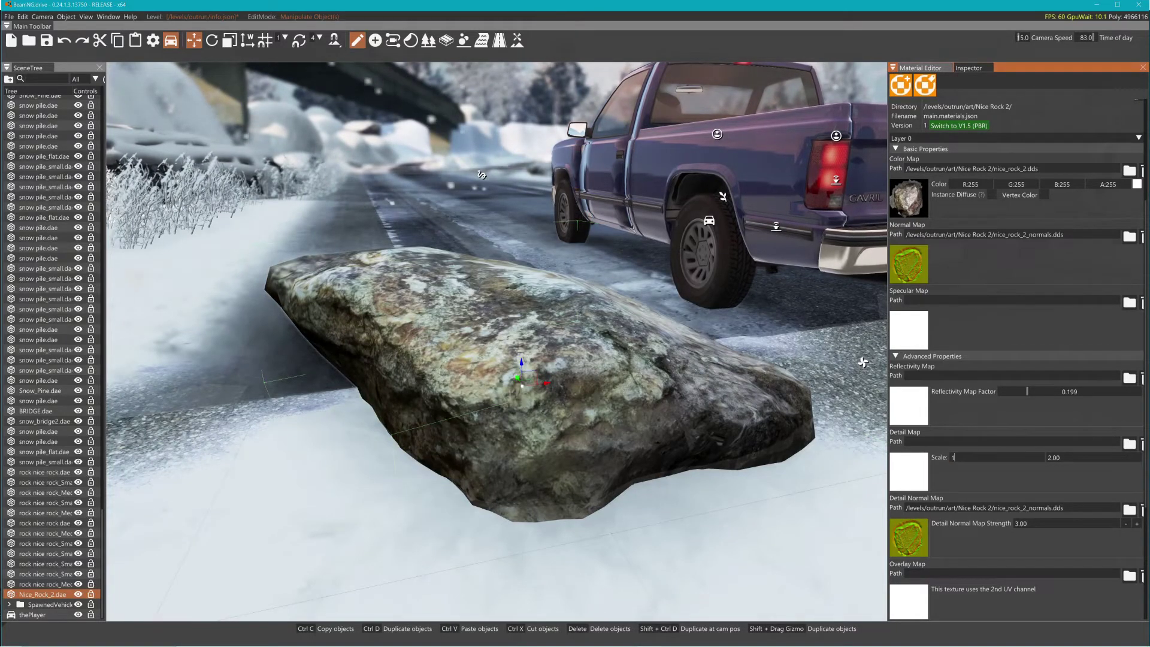
key(Tab)
text(4)
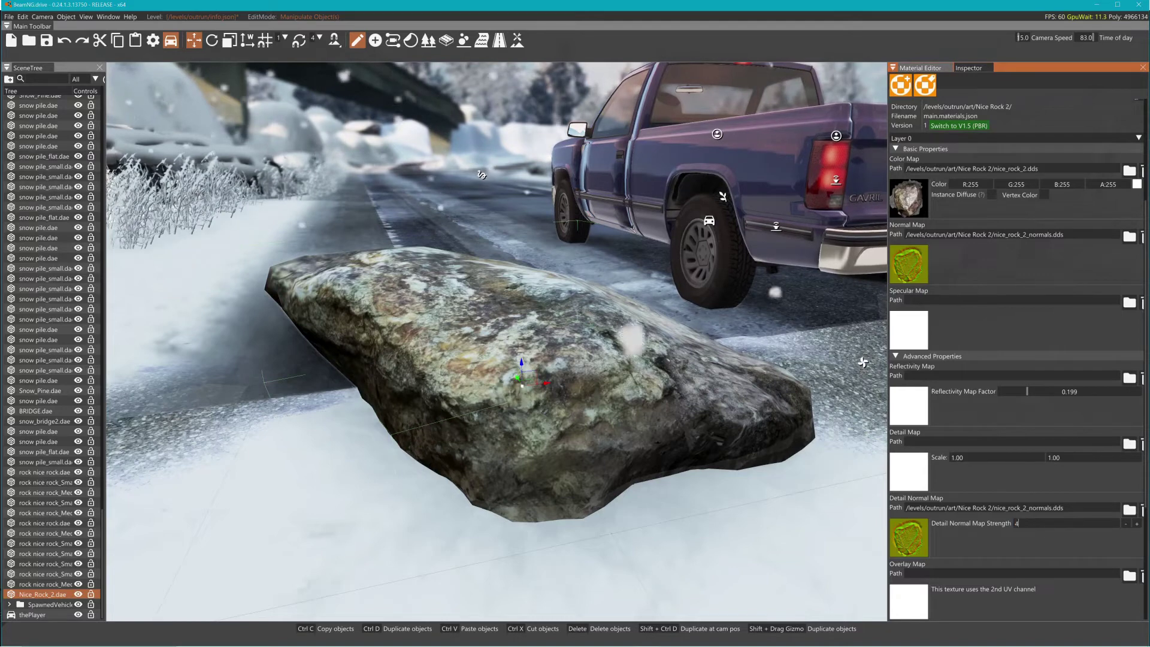
key(BackSpace)
text(3)
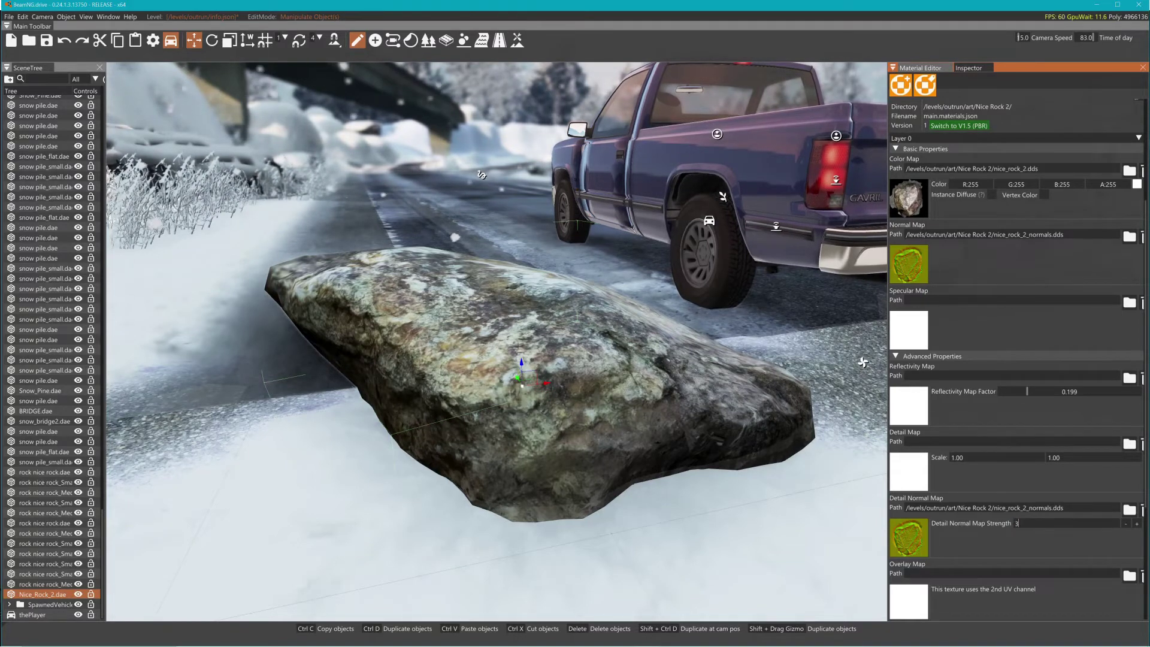
key(BackSpace)
text(5)
key(Return)
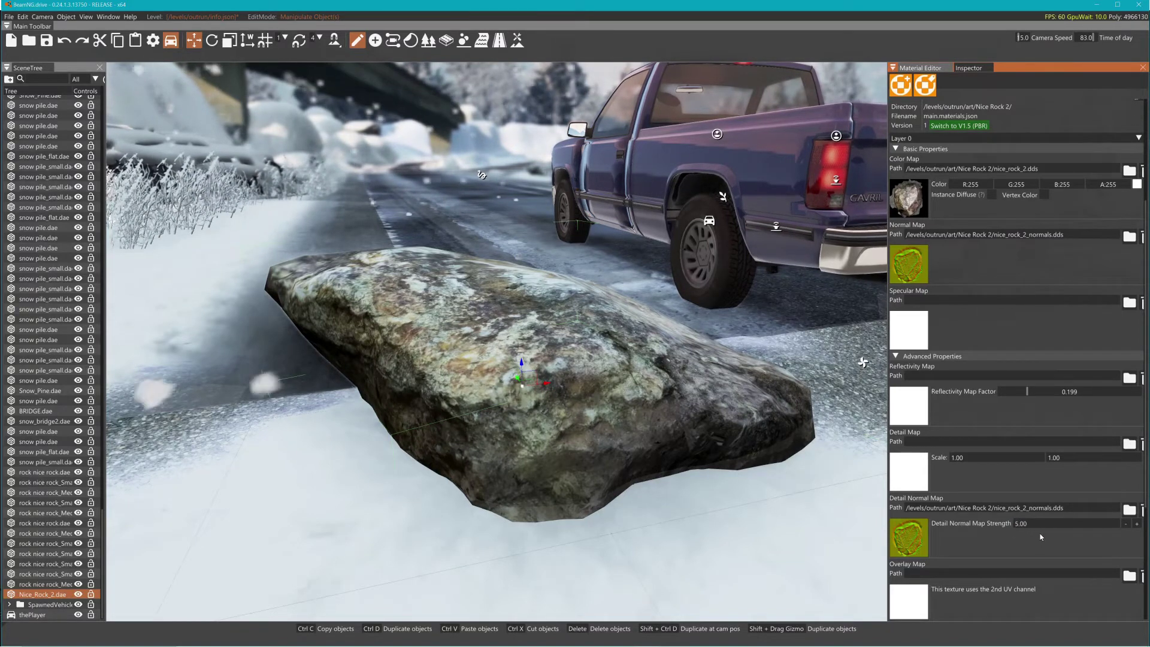
Remove the normal map and the detail normal map from the nice_rock_2 material, and reselect the rock.
click(1143, 236)
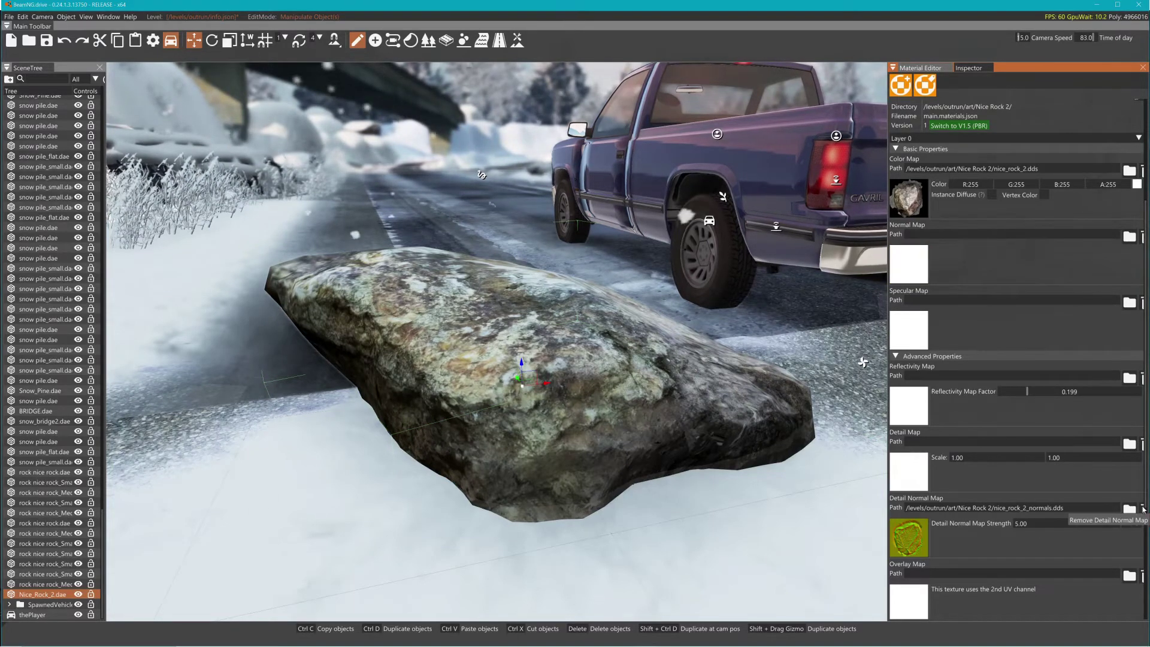
click(1143, 510)
click(904, 257)
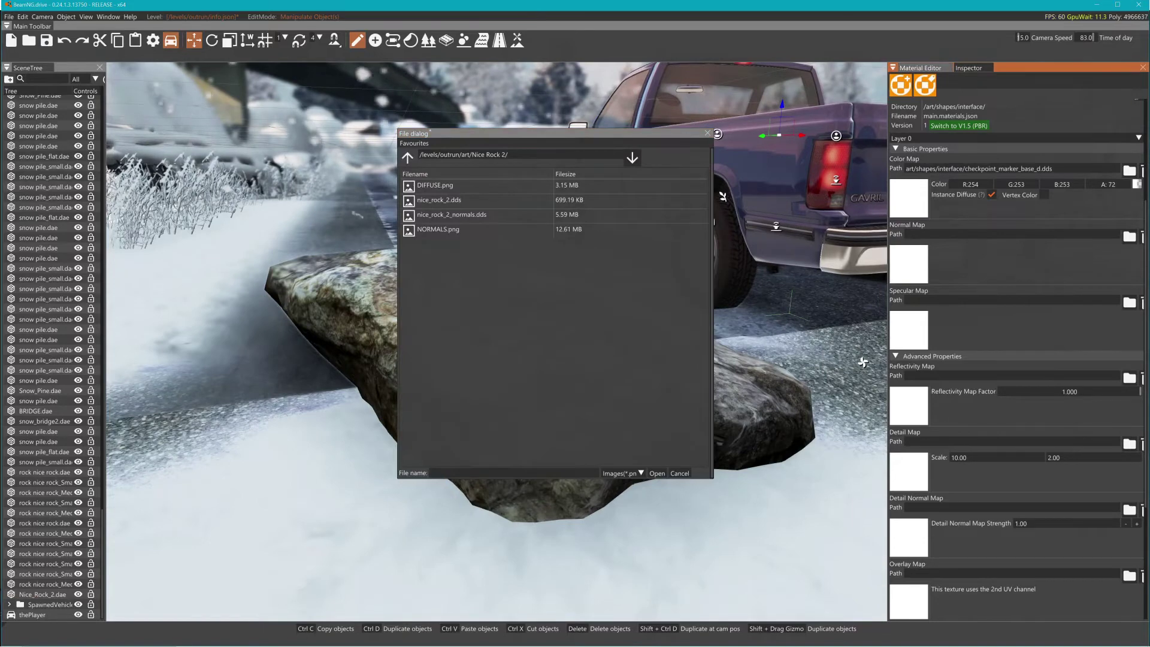
click(707, 133)
click(601, 383)
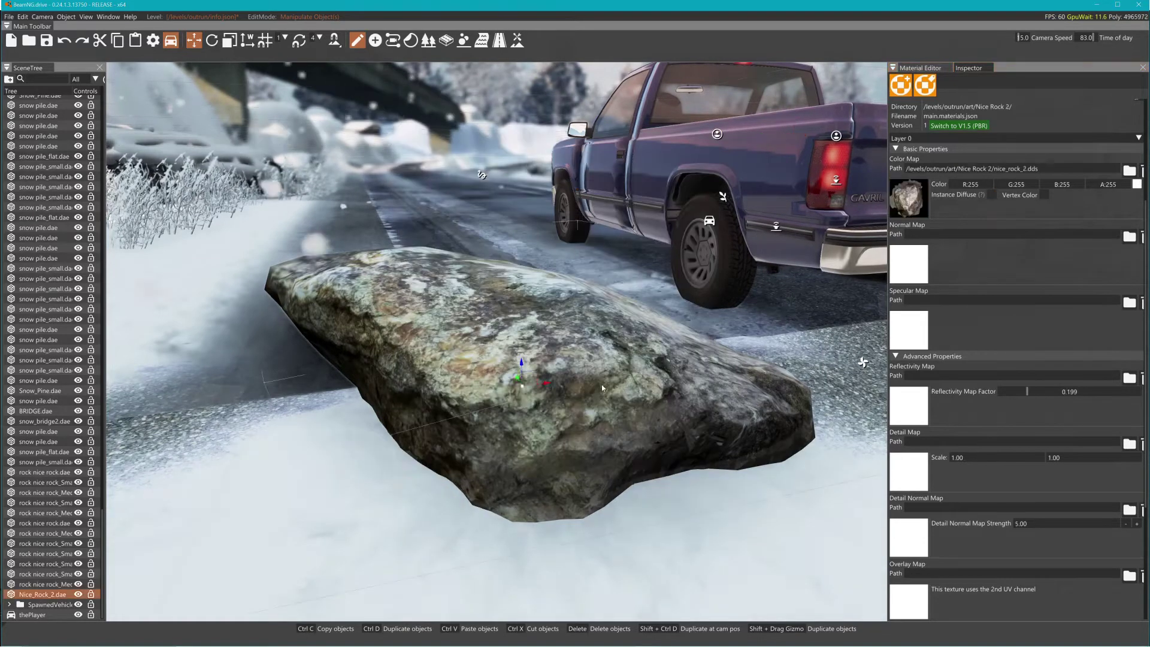
Assign nice_rock_2_normals.dds from the Nice Rock 2 folder as the material's normal map.
click(897, 262)
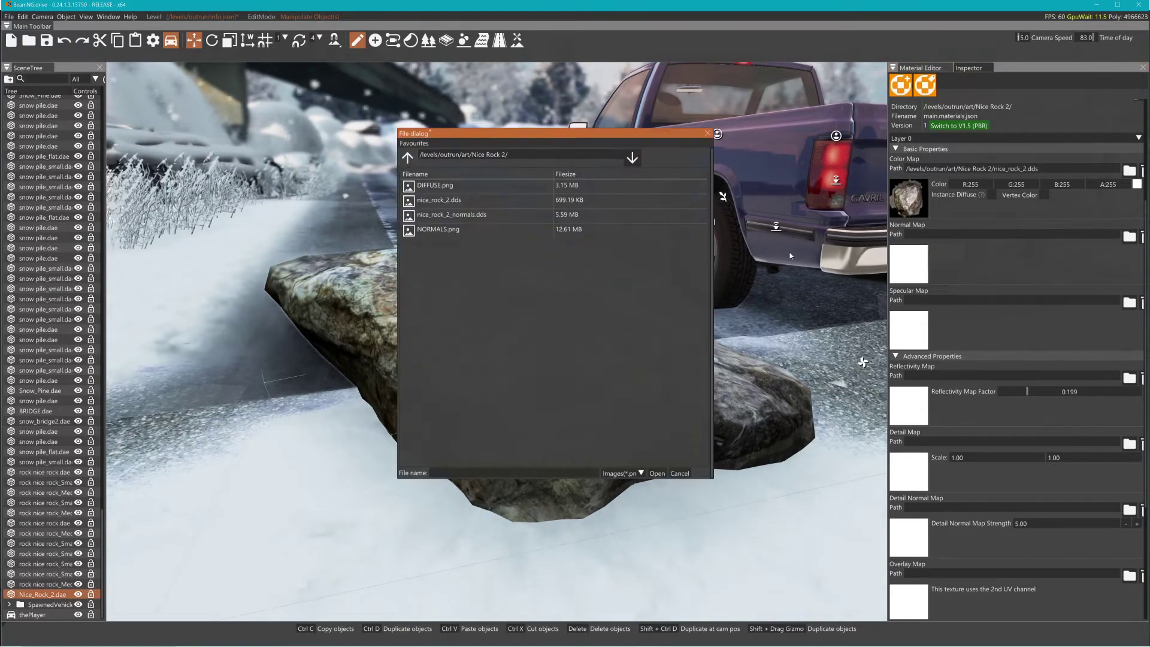
click(483, 217)
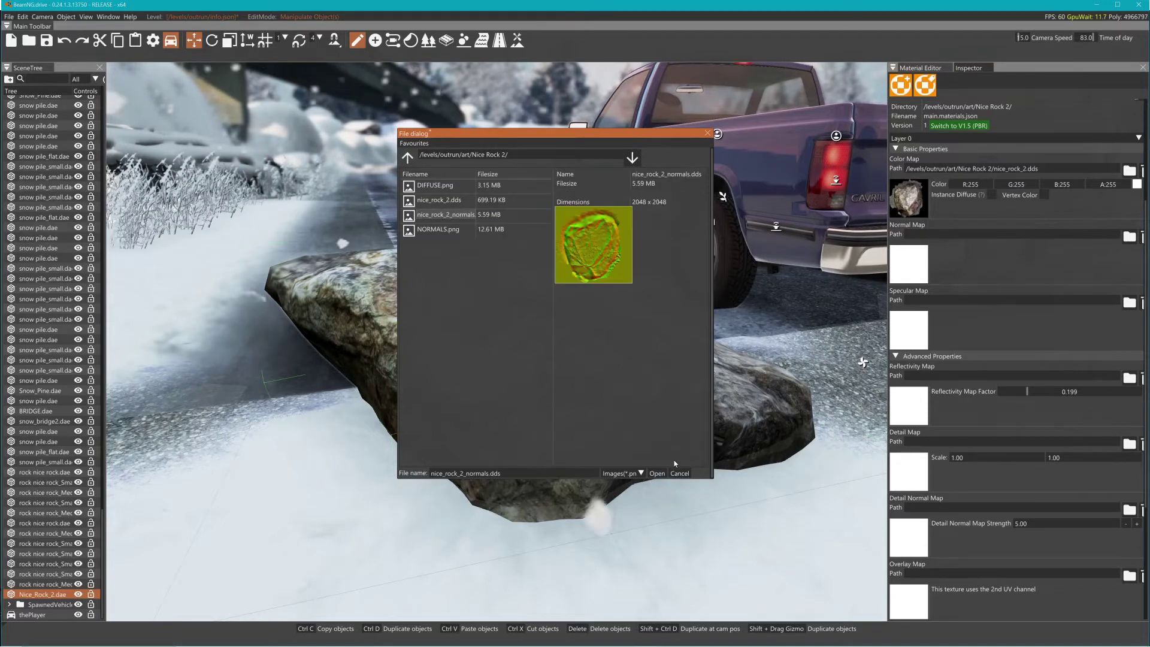
click(658, 473)
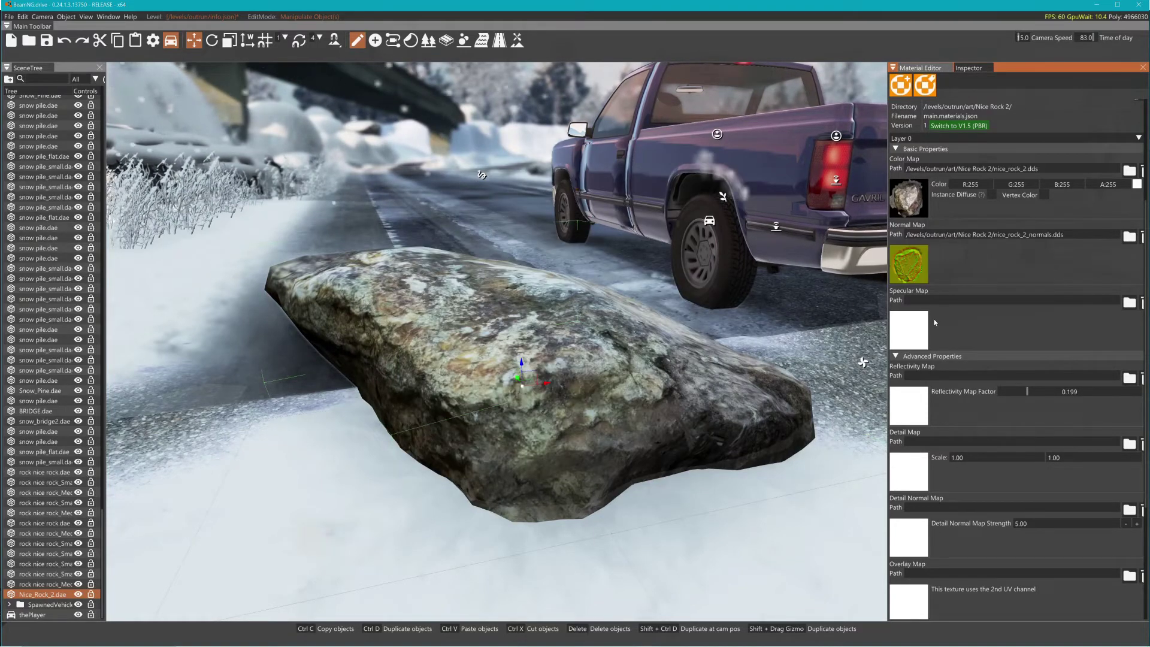
Examine the lighting properties of the nice_rock_2 material, including its anisotropic filtering option.
scroll(931, 559, down, 3)
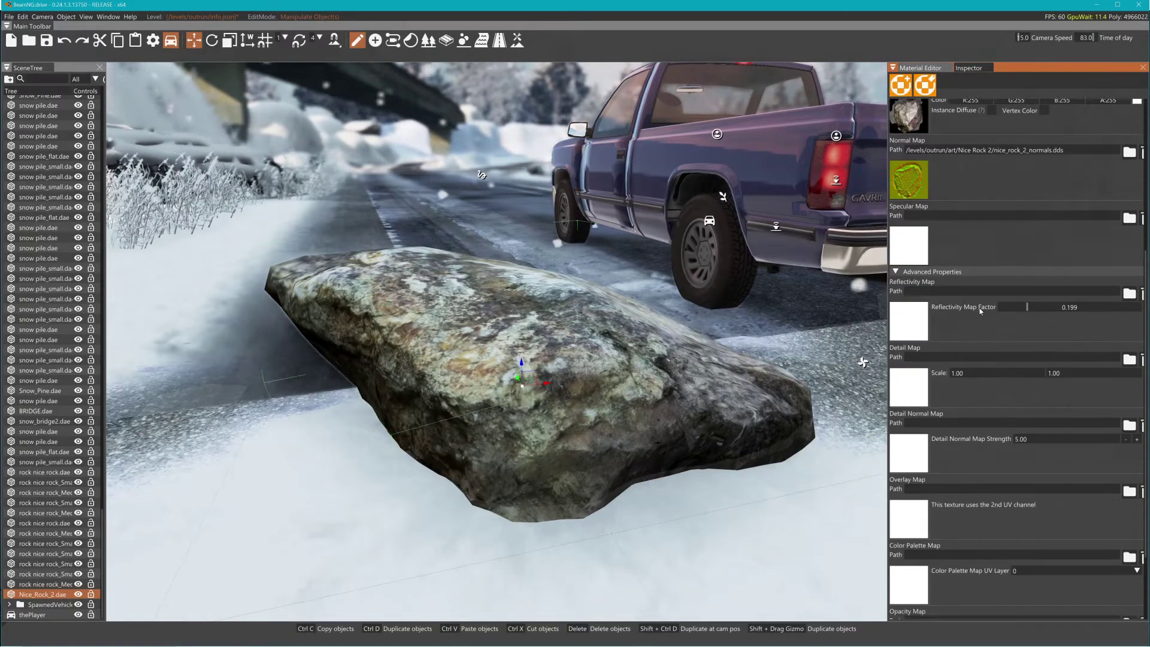
click(930, 584)
scroll(938, 578, down, 2)
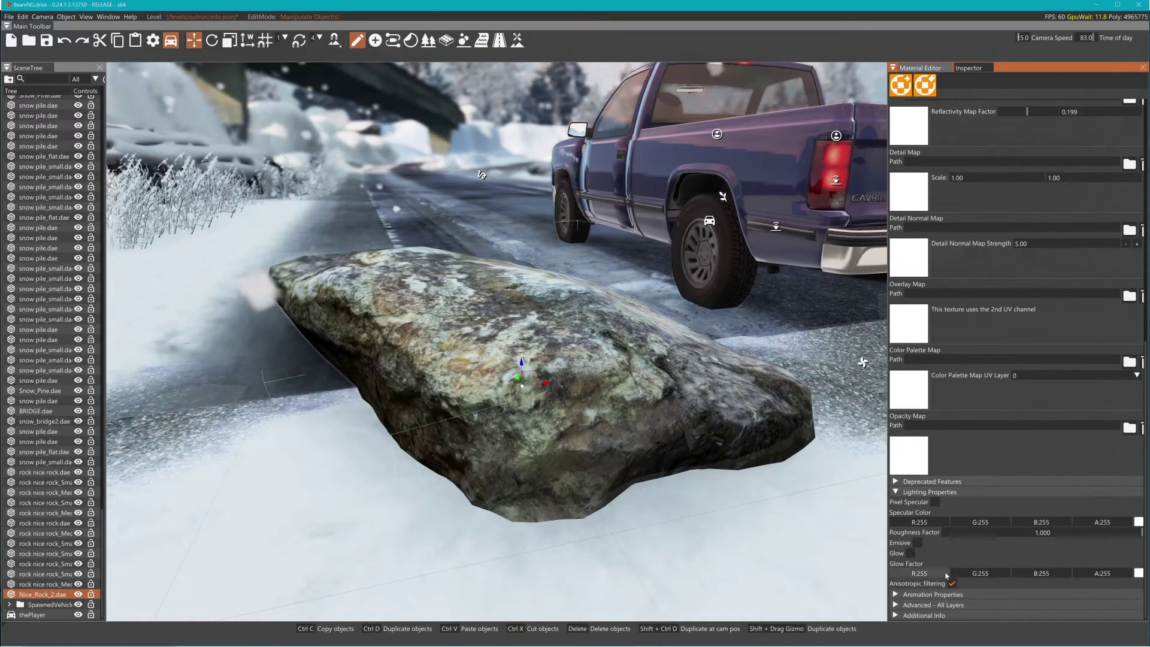
click(952, 584)
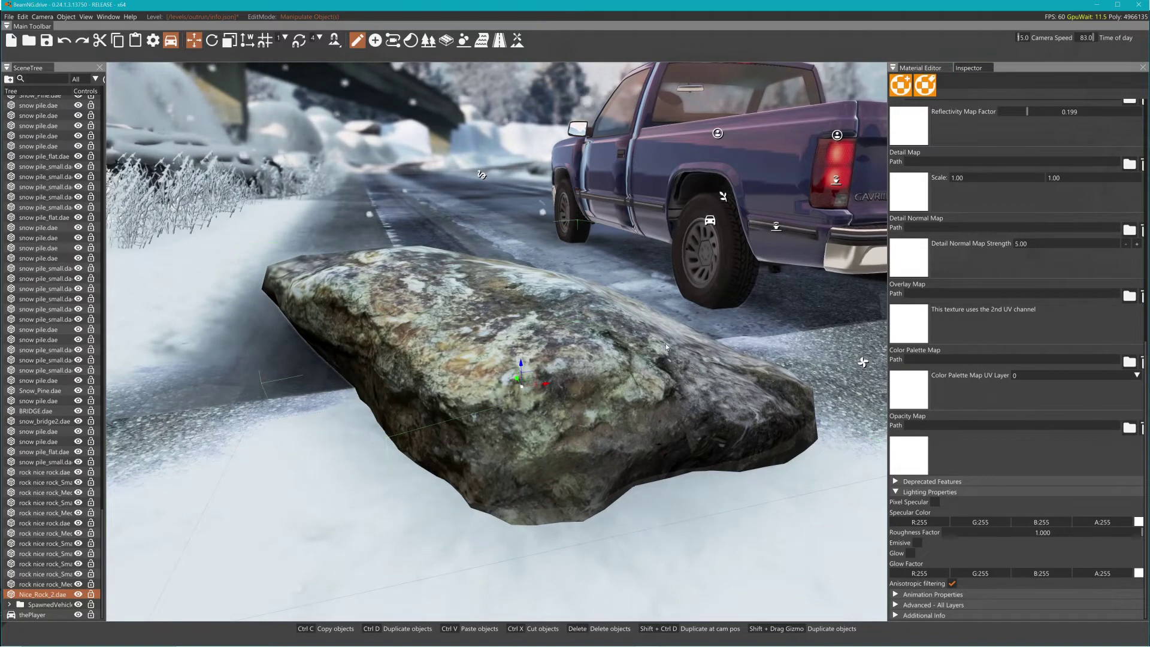
scroll(1077, 242, up, 9)
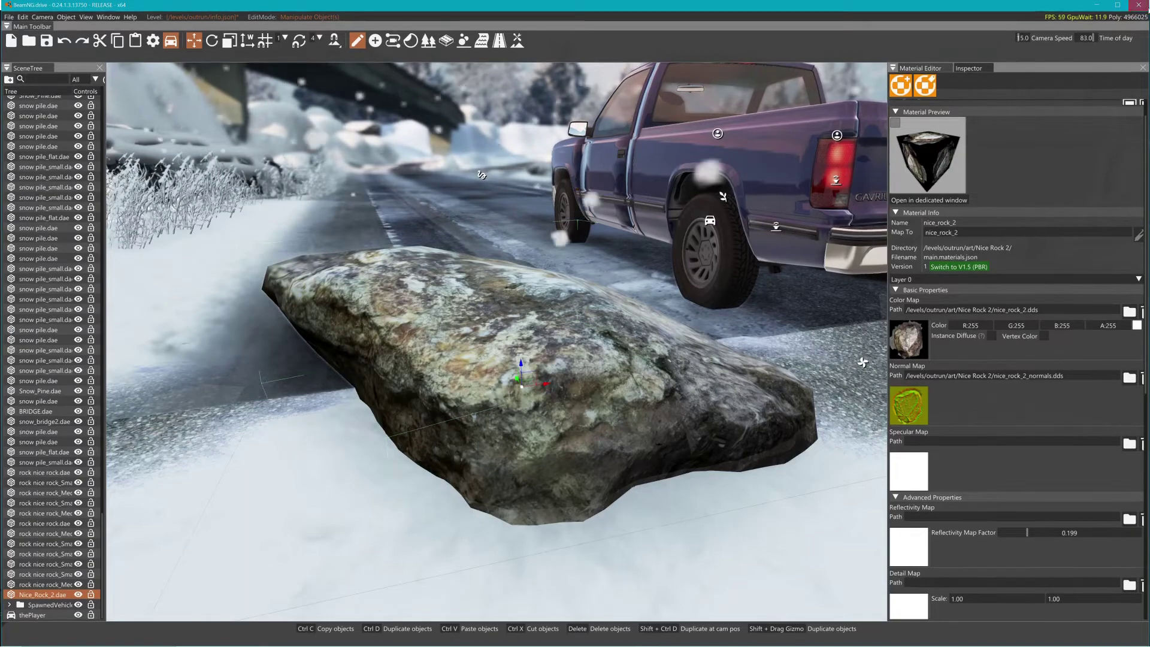
Quit BeamNG.drive and minimize Blender to reach the desktop.
key(alt+F4)
click(638, 361)
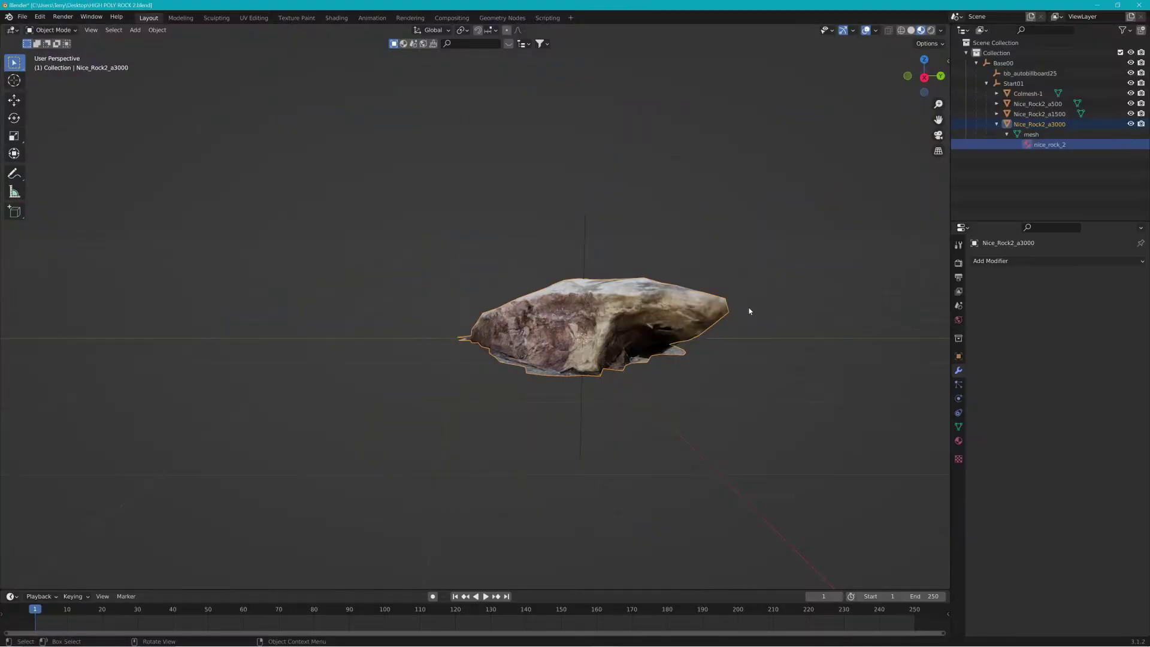
click(1102, 6)
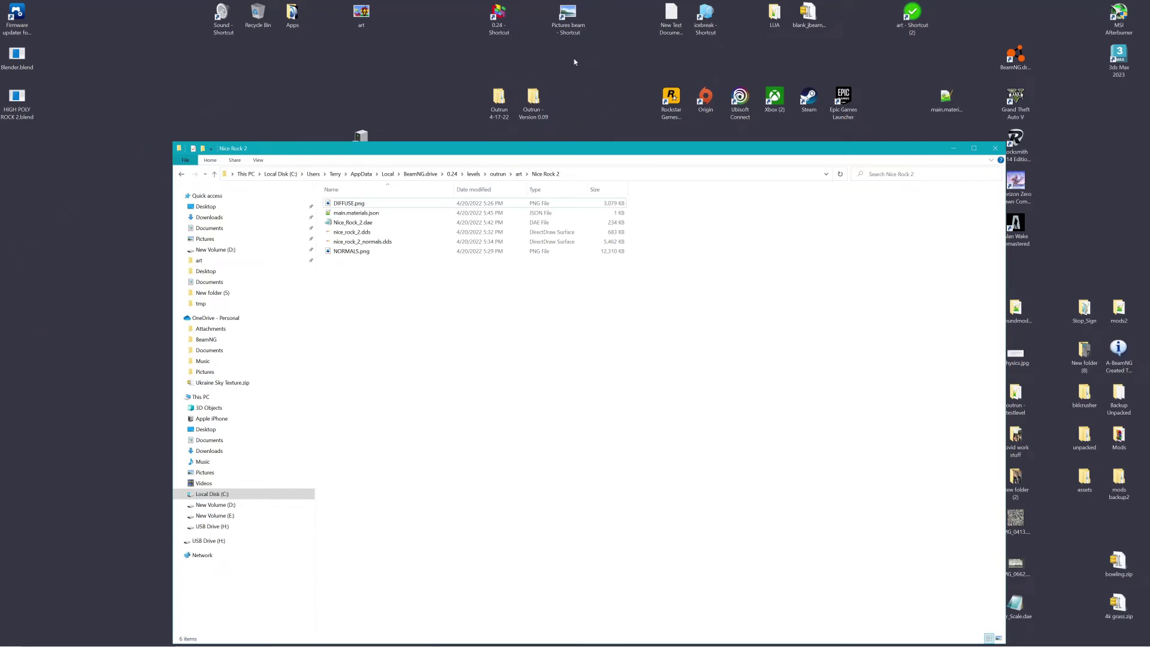
Delete the cached outrun folder from temp/levels in the BeamNG.drive 0.24 user folder and close that window.
click(500, 24)
double_click(500, 23)
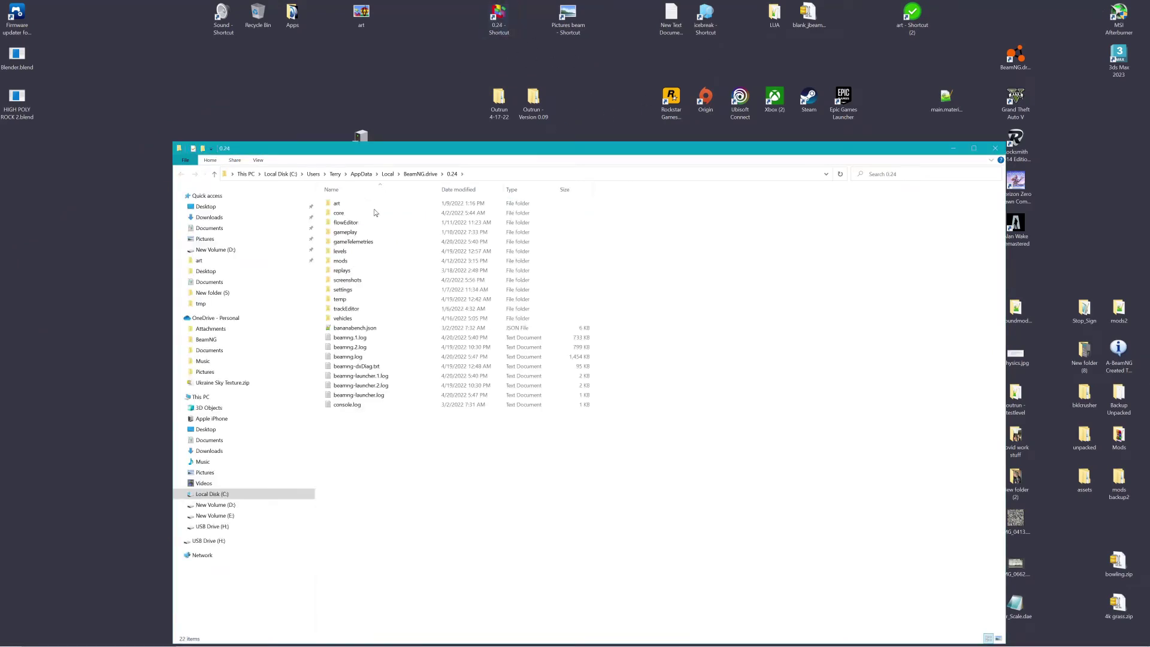
double_click(339, 301)
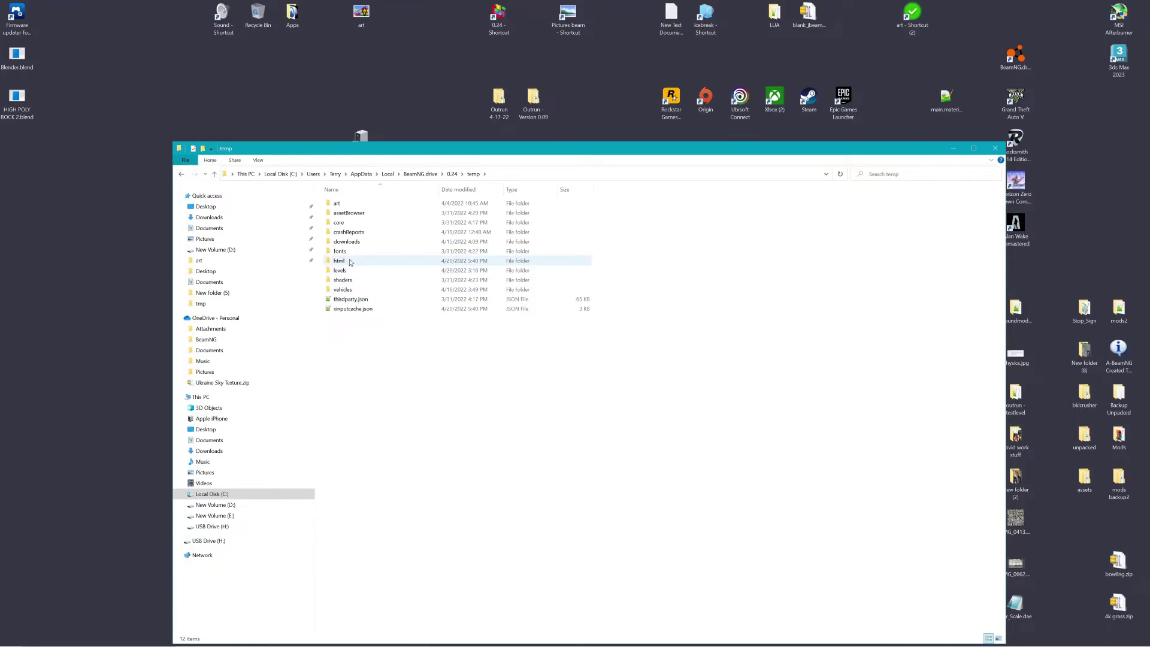
double_click(347, 272)
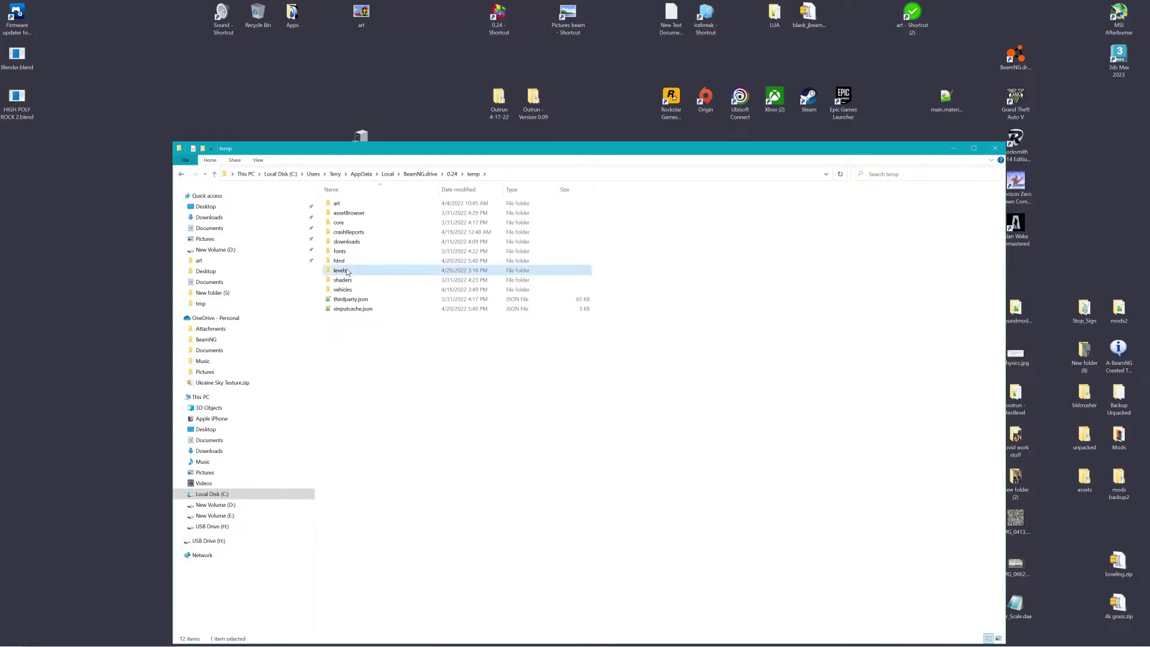
click(355, 217)
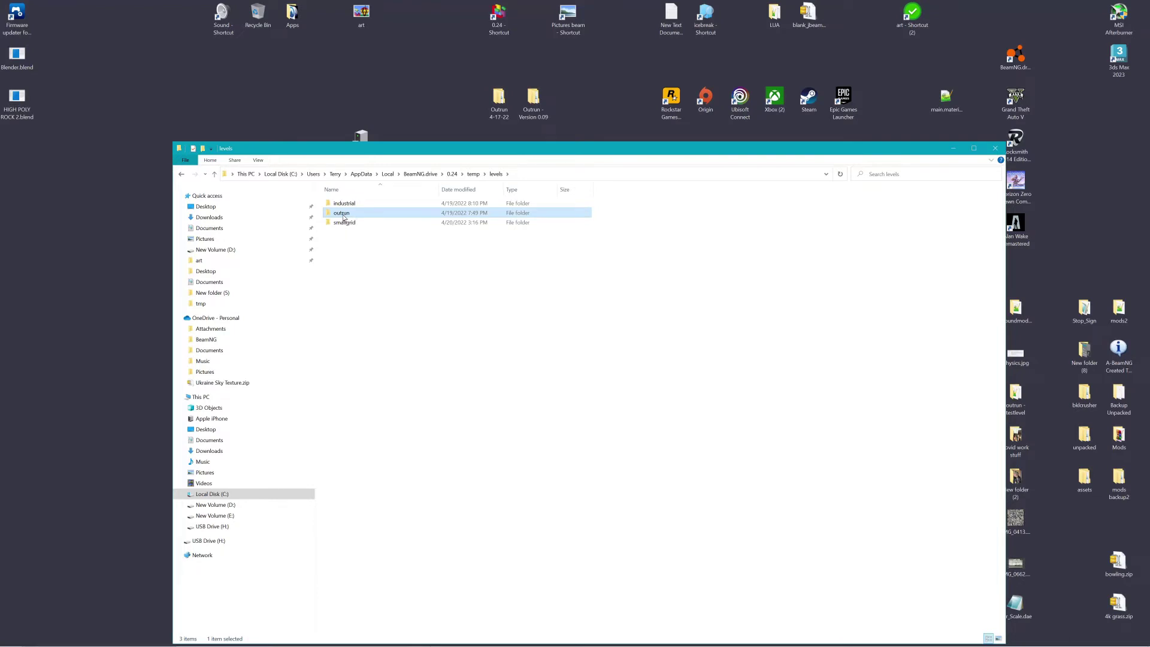
right_click(344, 217)
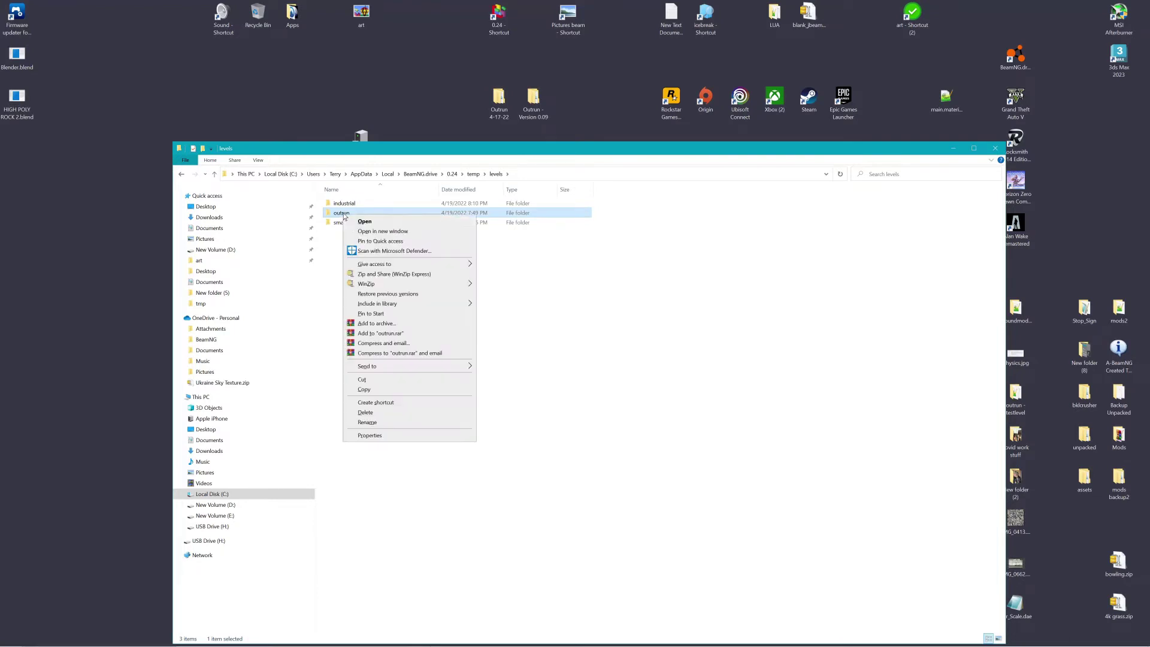
click(374, 414)
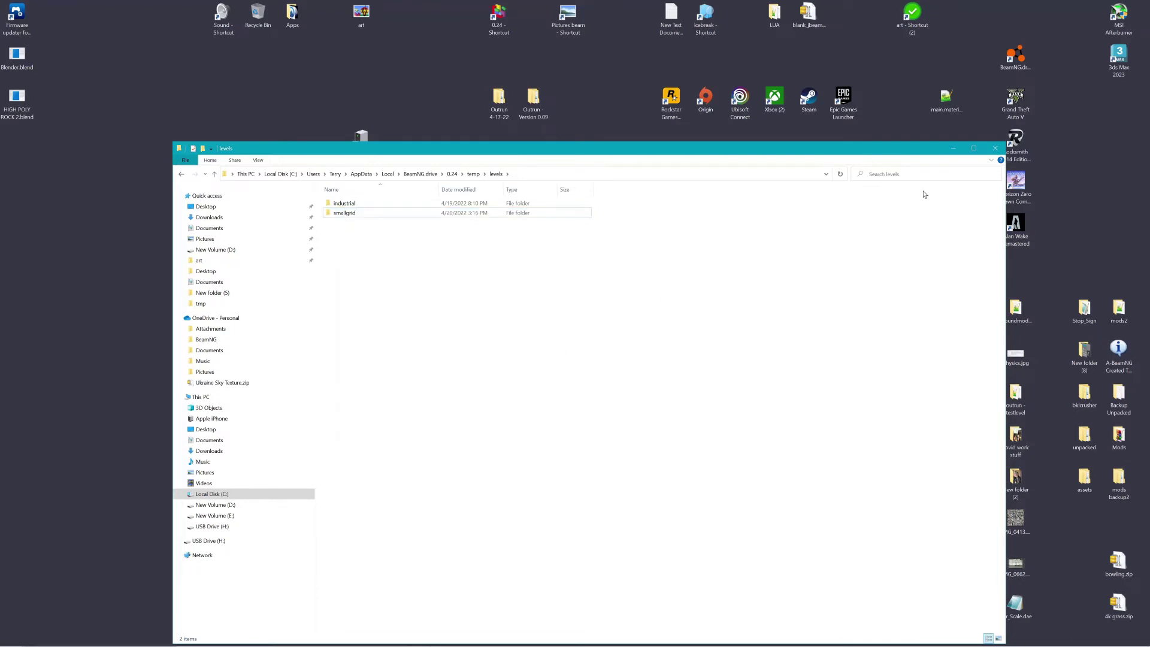
click(1001, 151)
Open main.materials.json from the Nice Rock 2 folder, check its color map and normal map file names, and close it.
mouse_move(708, 634)
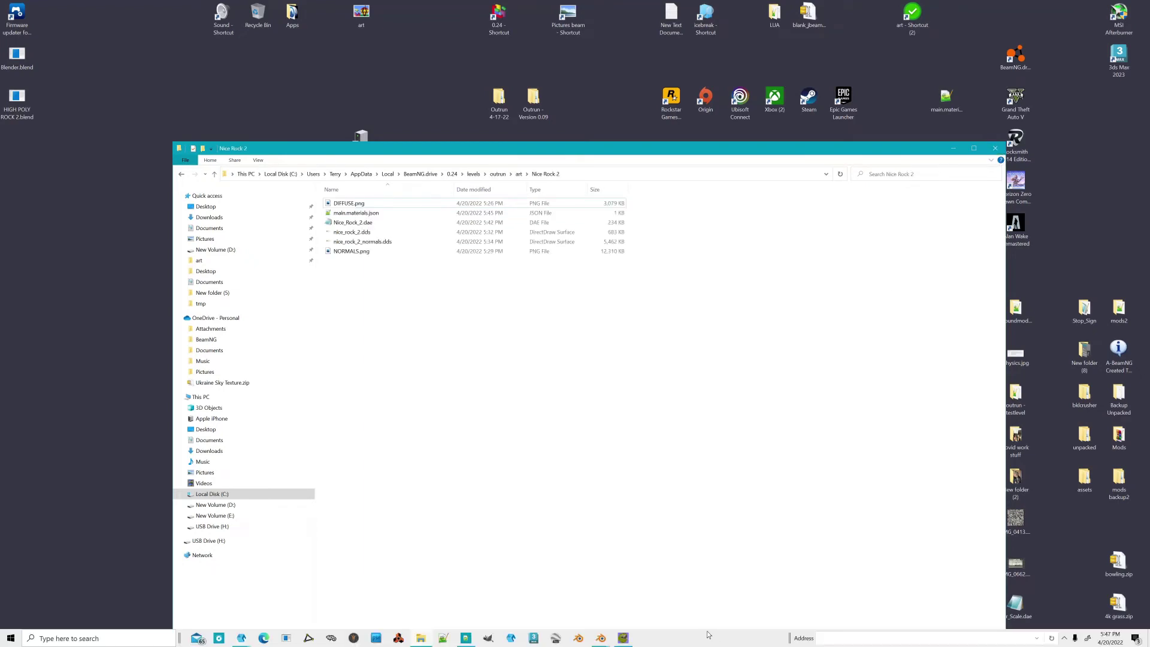
double_click(375, 214)
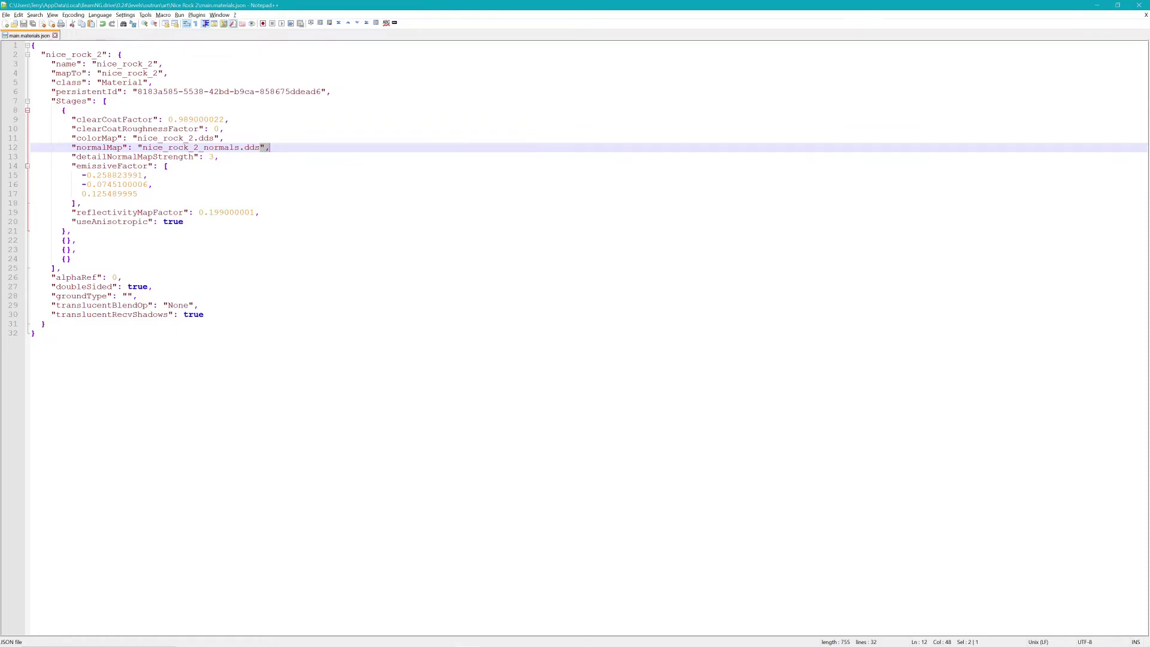
drag(133, 138, 223, 147)
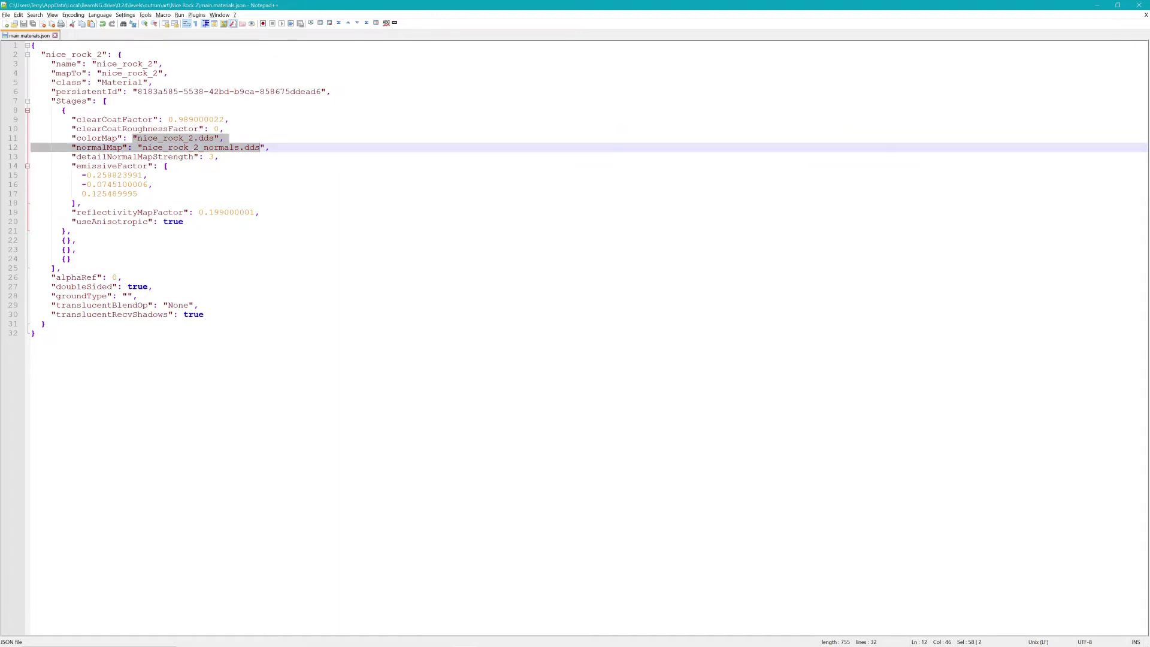
click(1145, 5)
Relaunch BeamNG.drive from the desktop.
click(1016, 63)
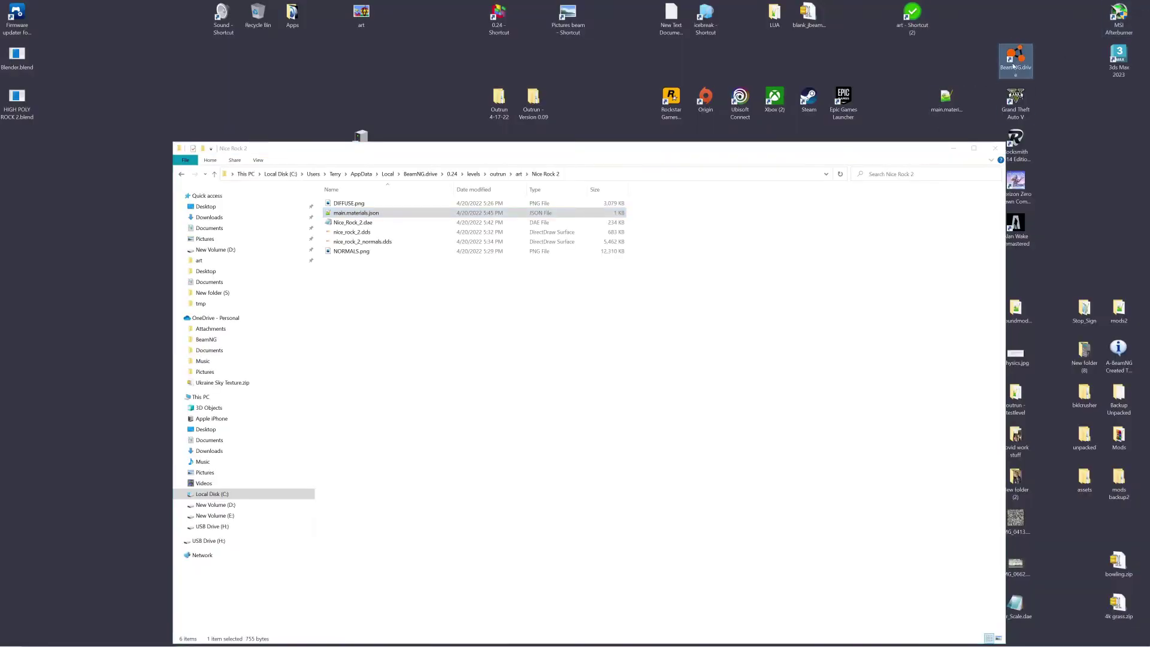
click(547, 292)
click(548, 292)
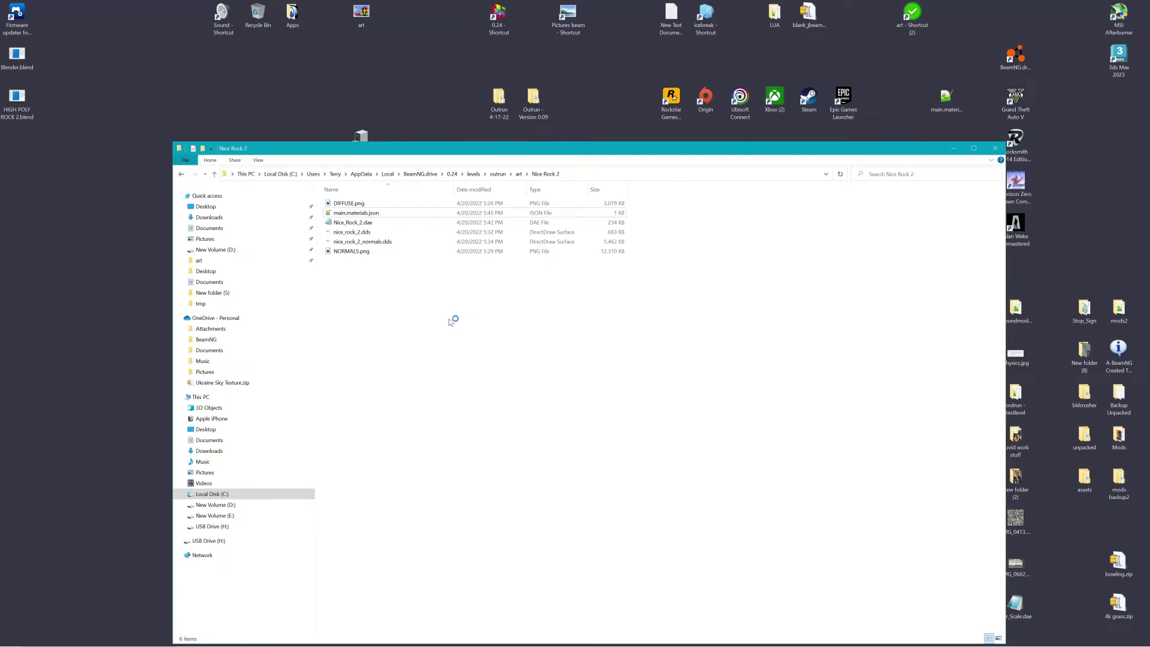
mouse_move(509, 645)
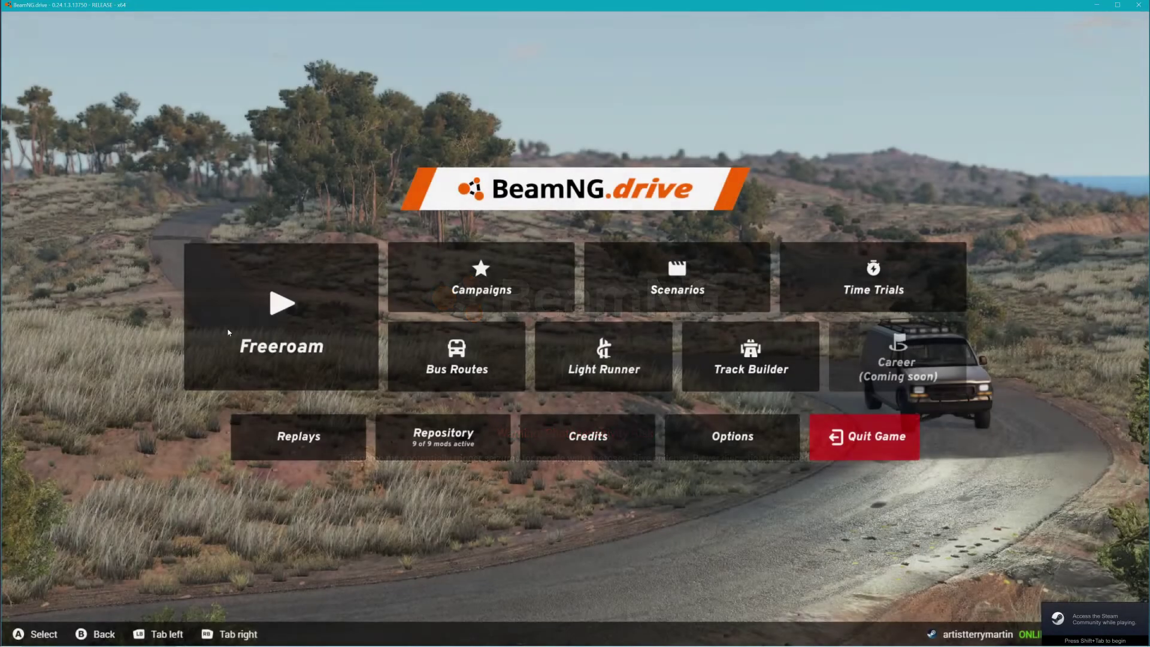
Load the Outrun - Ice Track level in Freeroam and spawn at the default Start point.
click(236, 330)
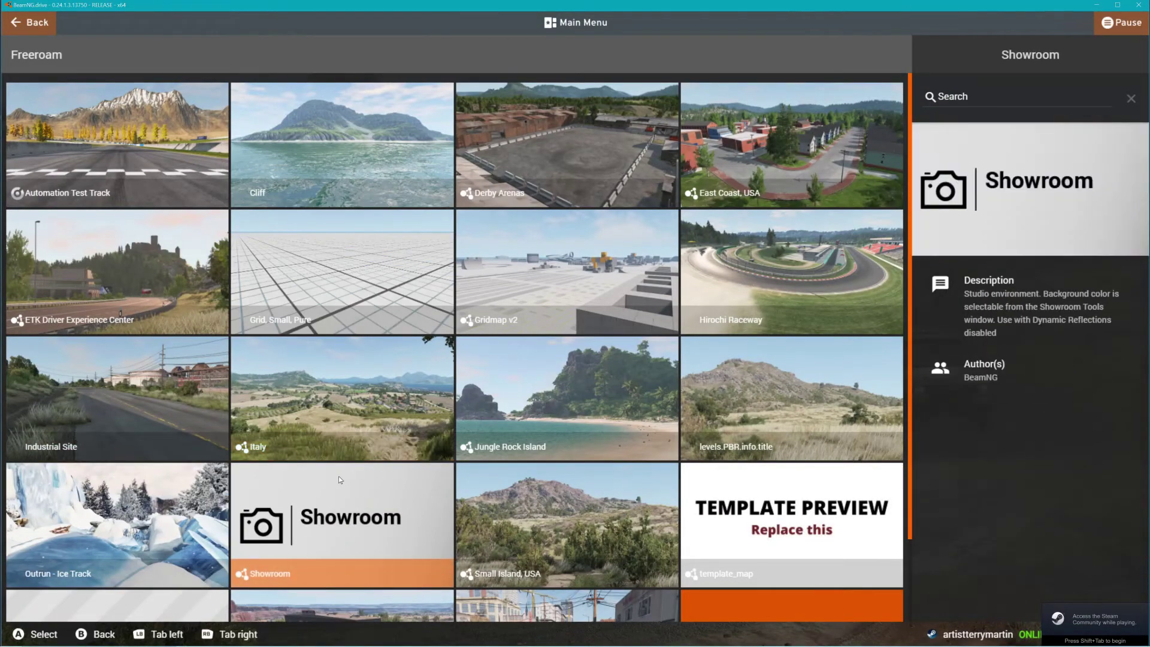
scroll(339, 475, down, 2)
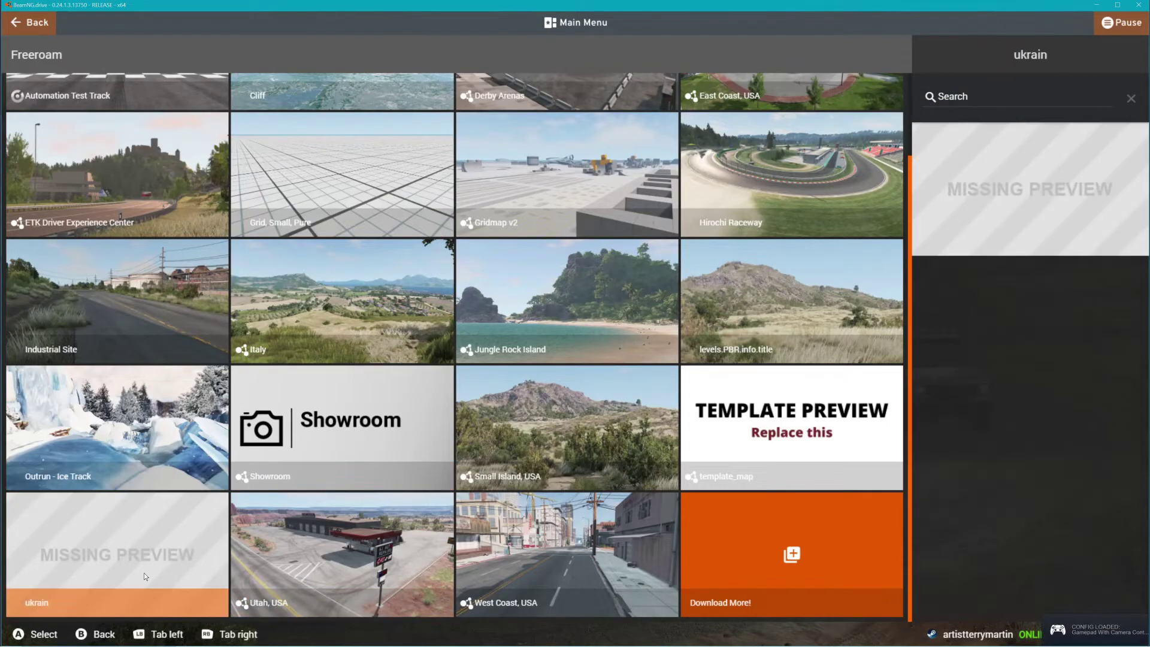
click(191, 426)
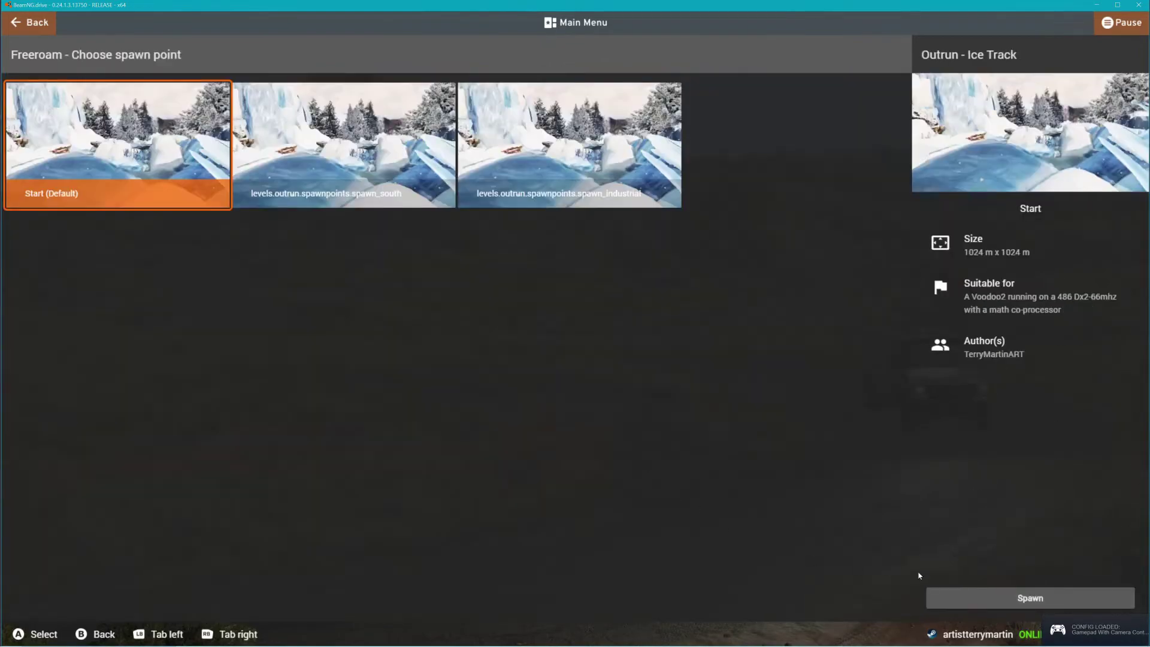
click(998, 594)
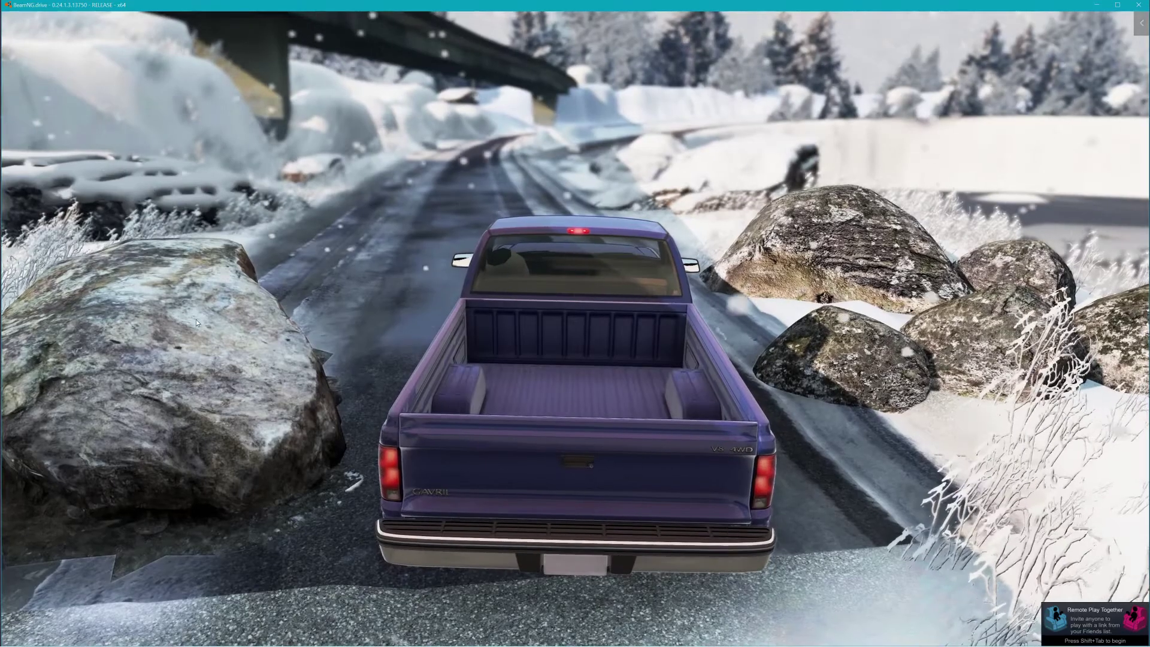
Open the world editor, select and frame the rock beside the truck, and show its nice_rock_2 material for editing.
key(F11)
click(226, 371)
key(f)
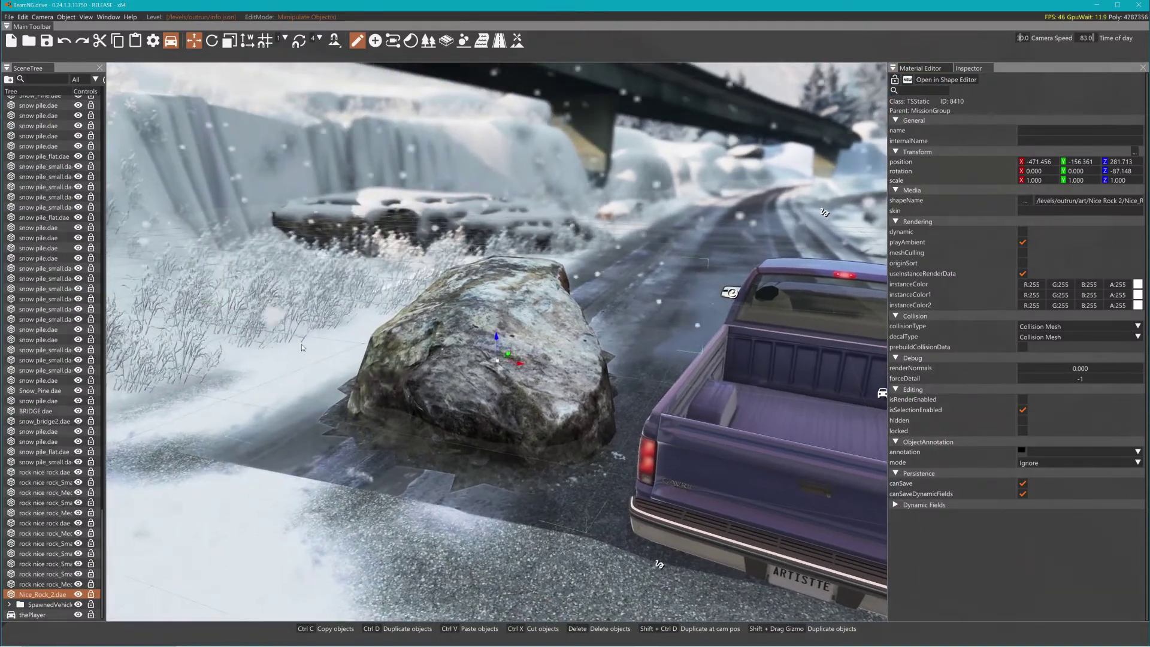
click(921, 68)
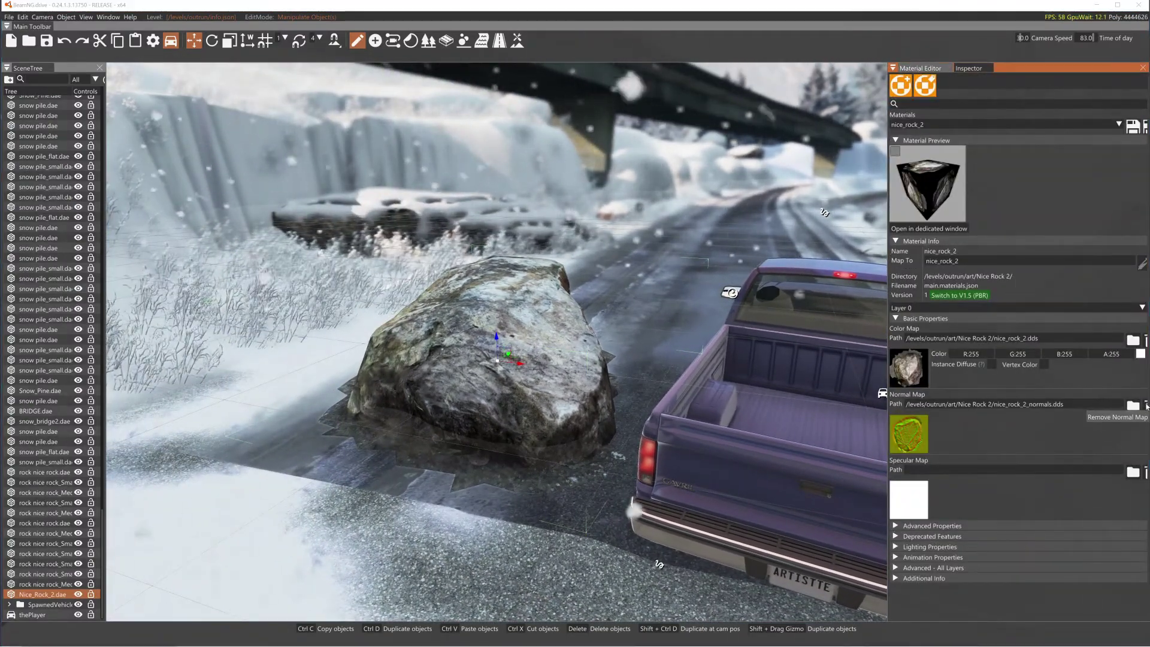
Remove the normal map from the nice_rock_2 material and inspect the rock's surface up close.
click(1146, 405)
scroll(631, 404, up, 5)
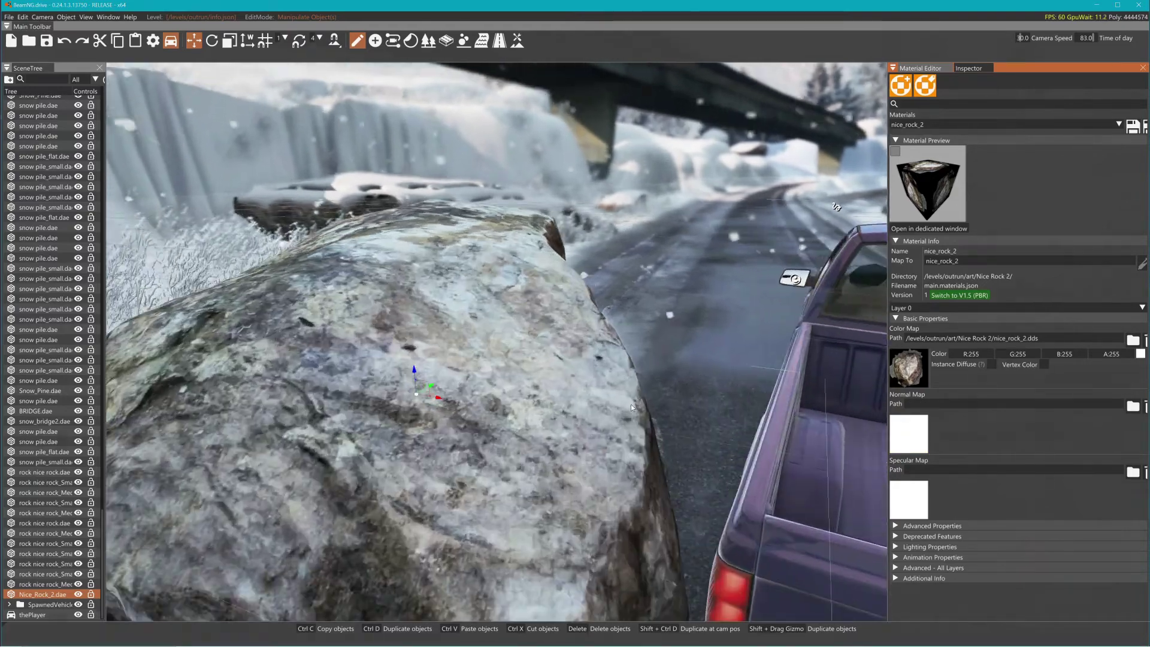
scroll(641, 414, down, 3)
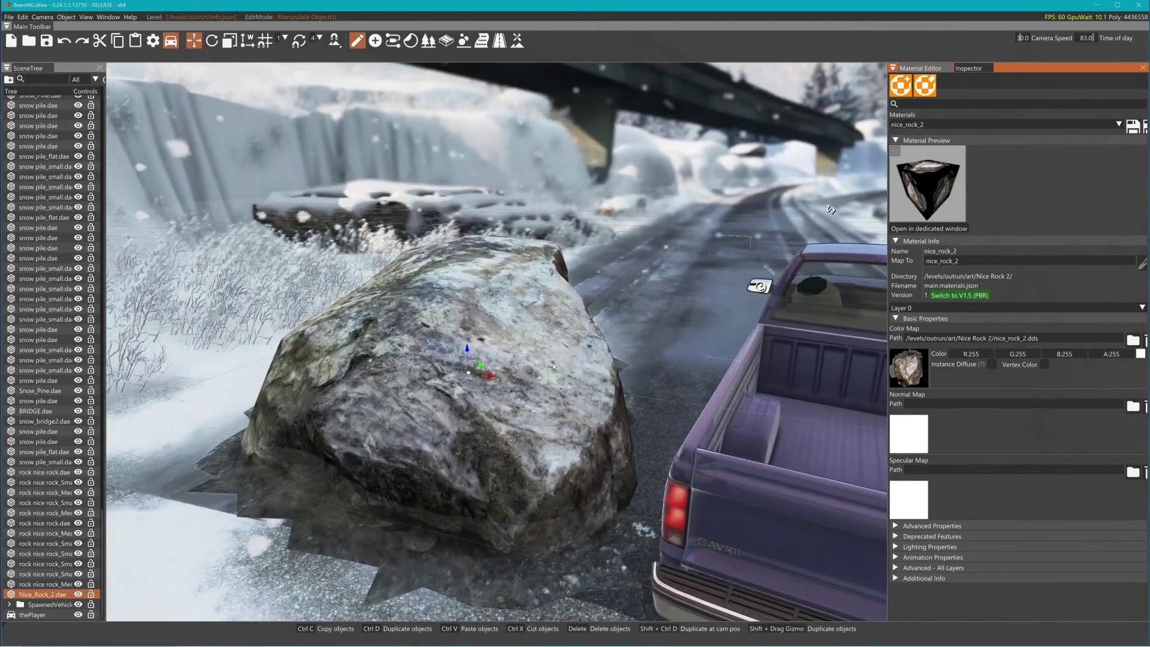
Use the Asset Browser to assign nice_rock_2_normals.dds from the Nice Rock 2 folder as the material's normal map.
click(108, 16)
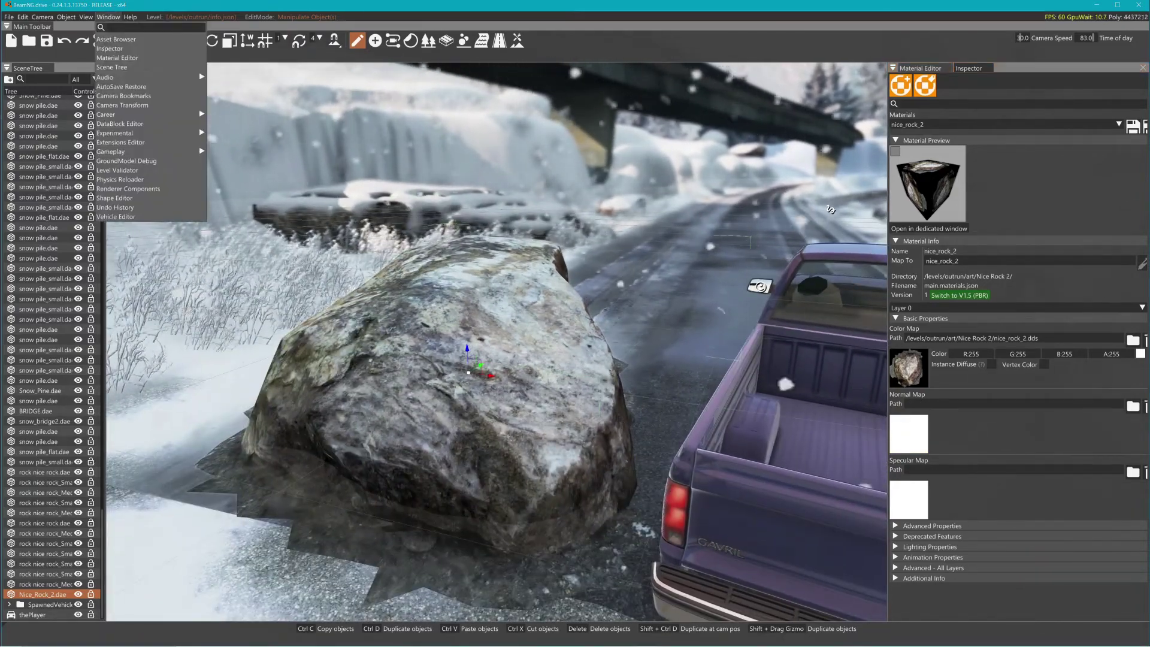
click(128, 43)
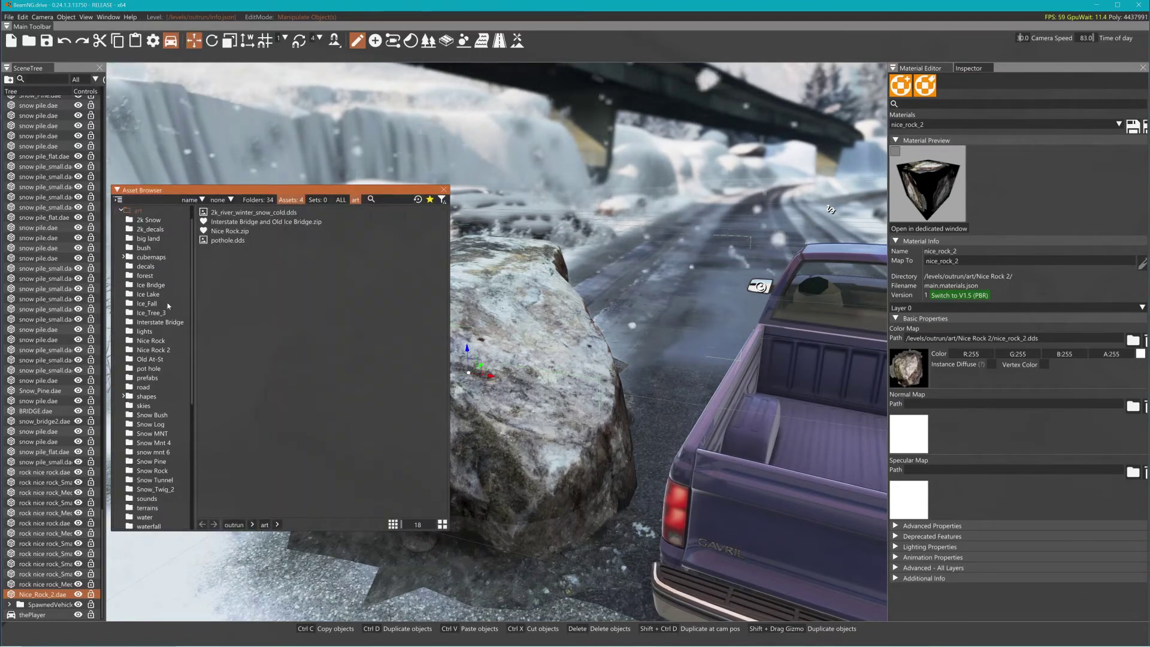
click(162, 351)
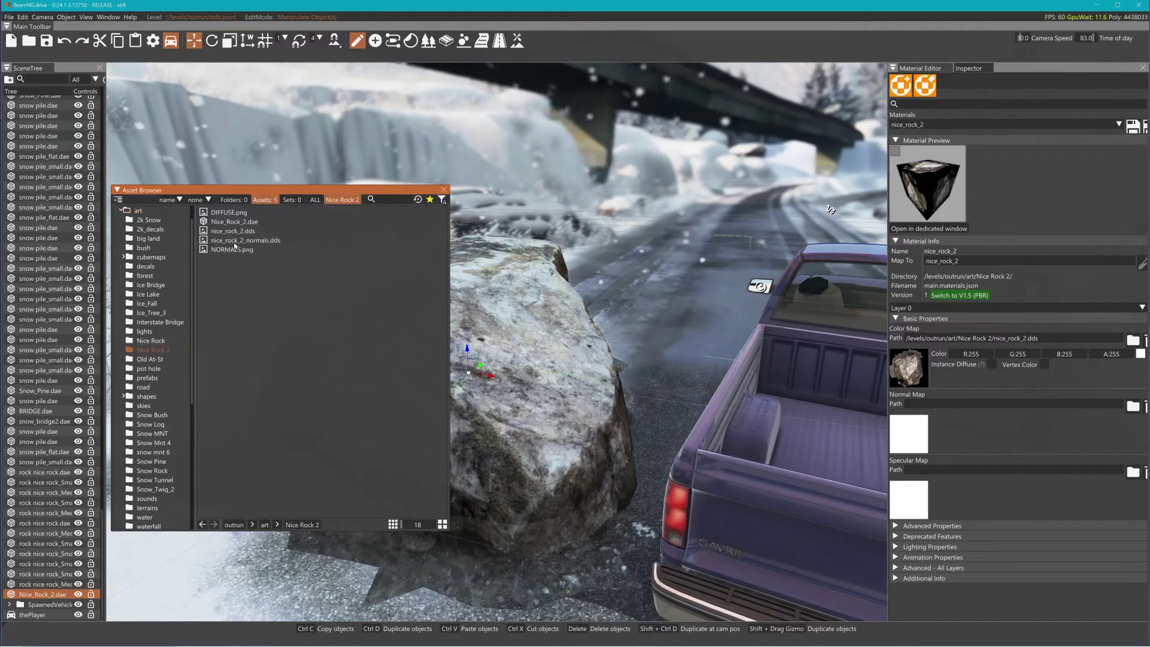
drag(237, 240, 917, 435)
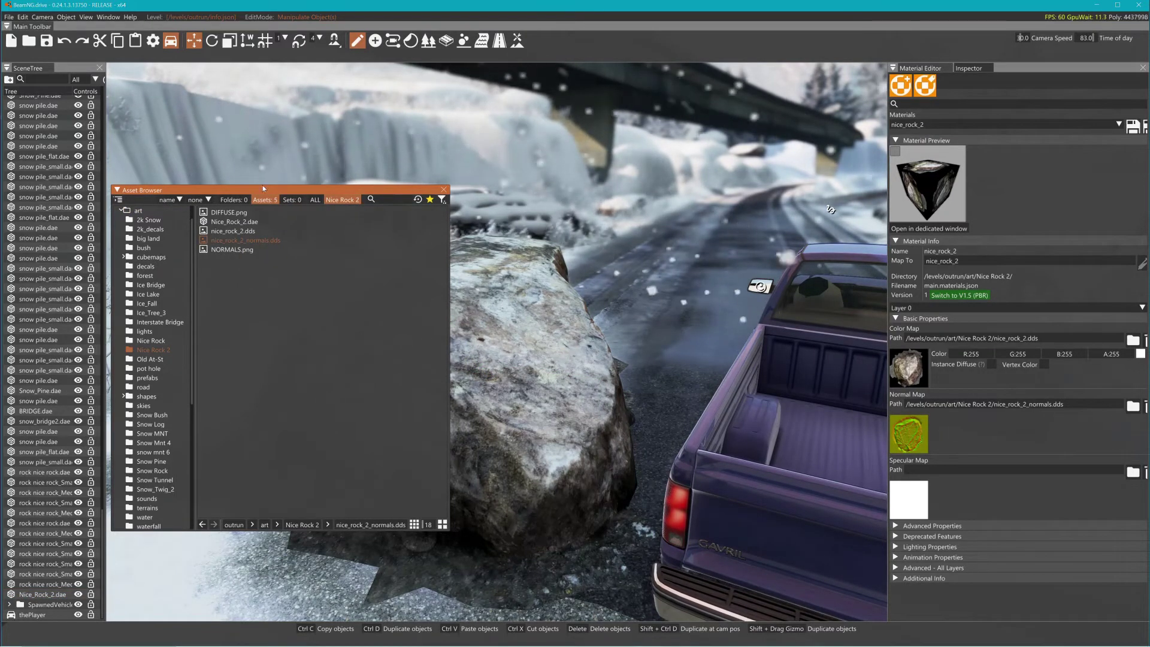
Expand the material's Advanced Properties and assign nice_rock_2_normals.dds as its detail normal map.
drag(262, 188, 194, 176)
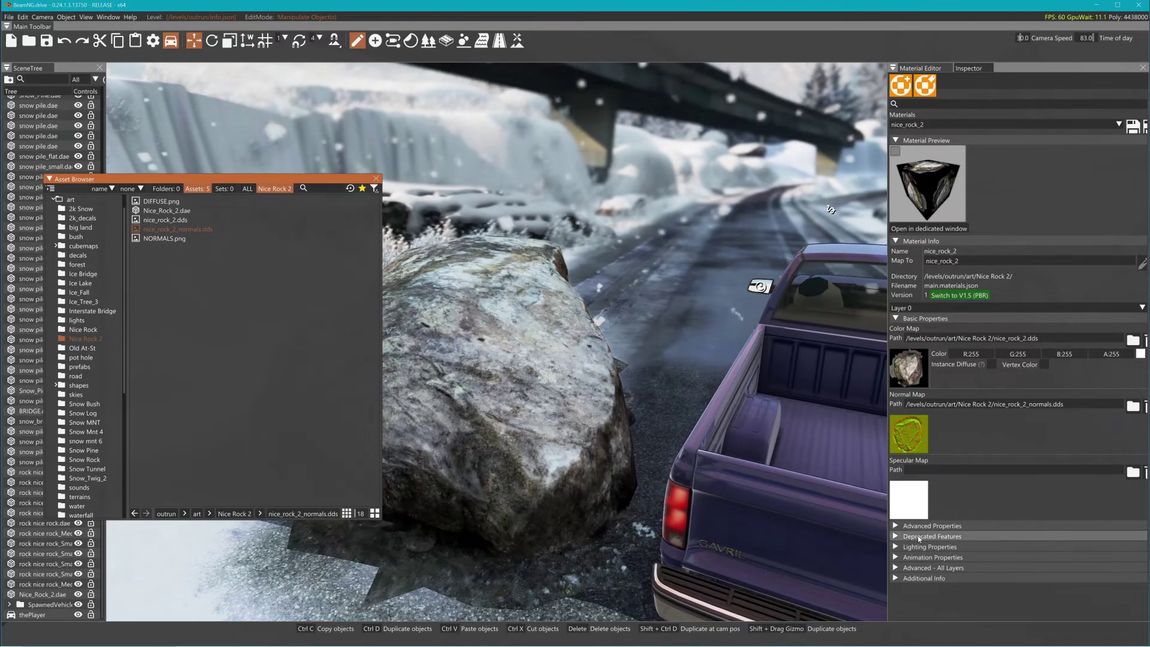
click(930, 526)
scroll(930, 526, down, 4)
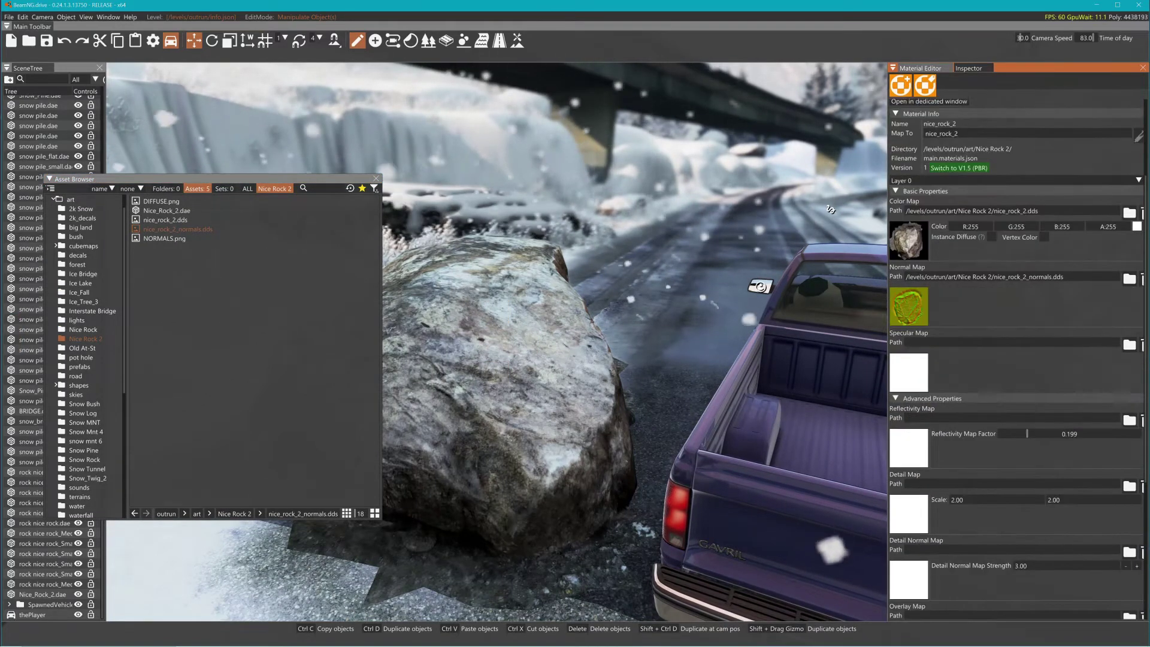
mouse_move(178, 229)
mouse_down()
mouse_move(427, 292)
mouse_move(926, 507)
mouse_move(932, 593)
mouse_move(907, 584)
mouse_up()
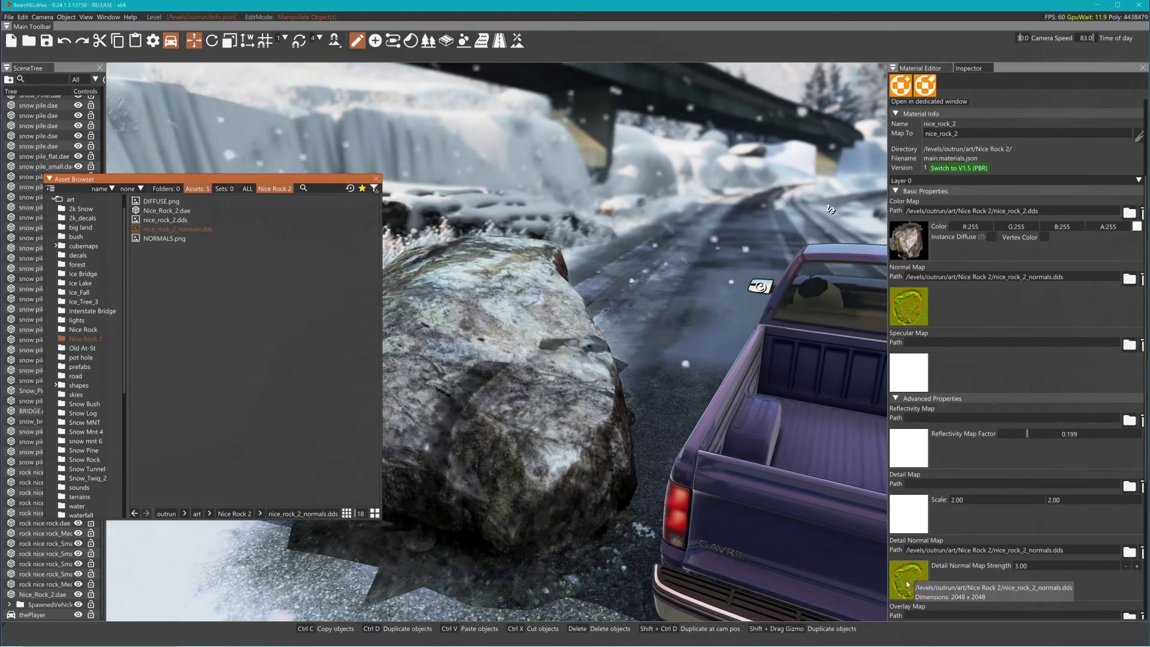
Set the detail map scale of the nice_rock_2 material to 1.00 by 1.00.
key(d)
right_drag(653, 440, 761, 414)
key(a)
click(965, 500)
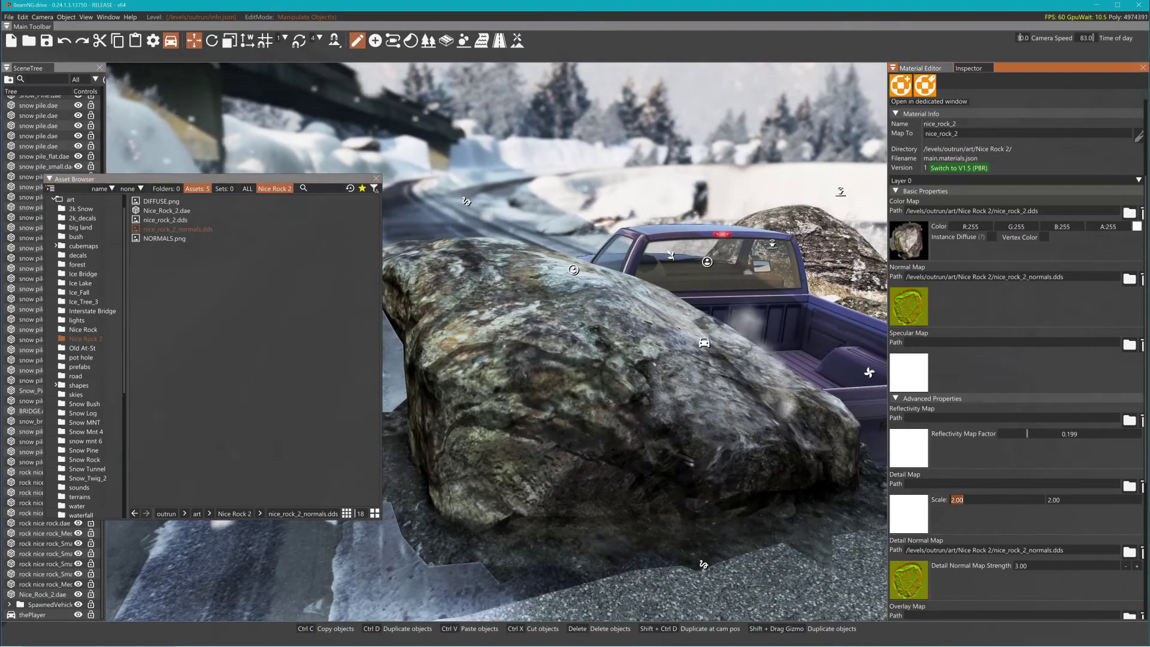
text(1)
key(Tab)
text(1)
Select the rock beside the truck and rotate it so another side of its surface faces the camera.
right_drag(801, 441, 723, 422)
key(s)
key(d)
key(d)
click(586, 385)
key(2)
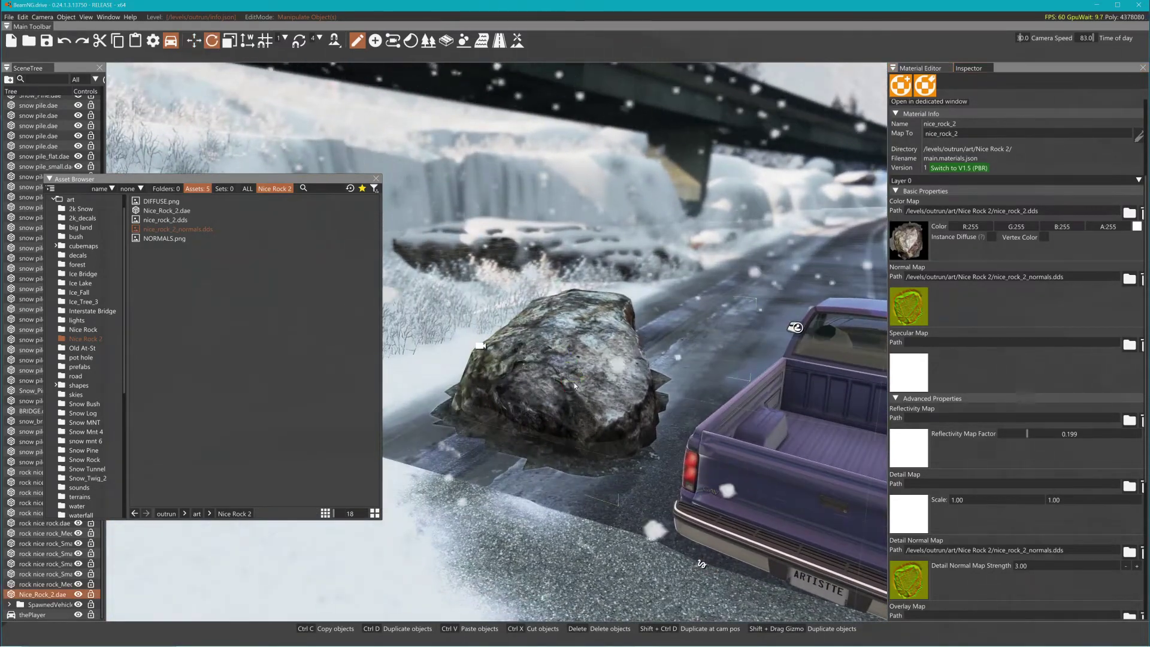
drag(579, 387, 523, 383)
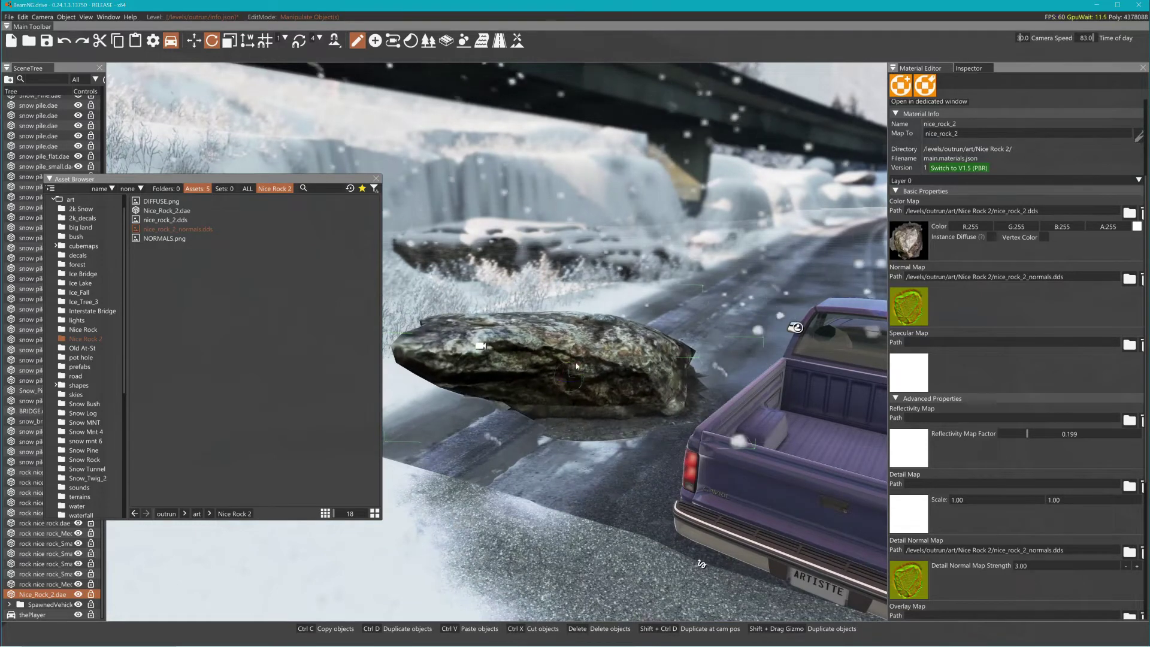
Switch to GIMP and apply a High Pass filter to the DIFFUSE.png layer.
key(alt+Tab)
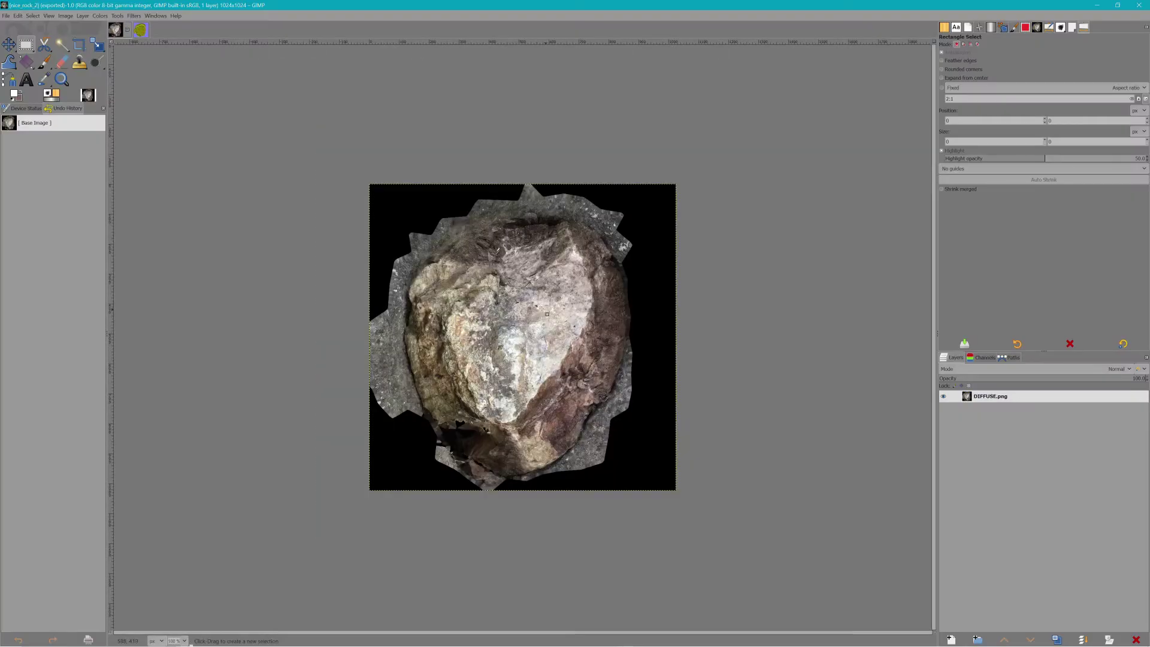
click(133, 16)
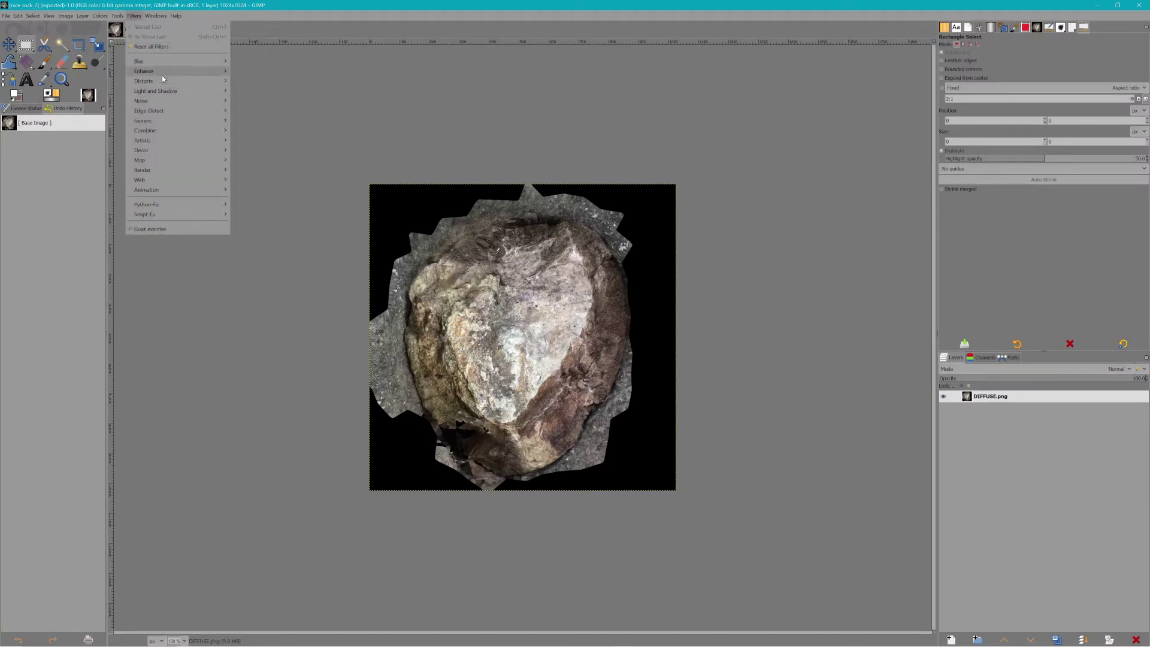
mouse_move(163, 70)
click(262, 92)
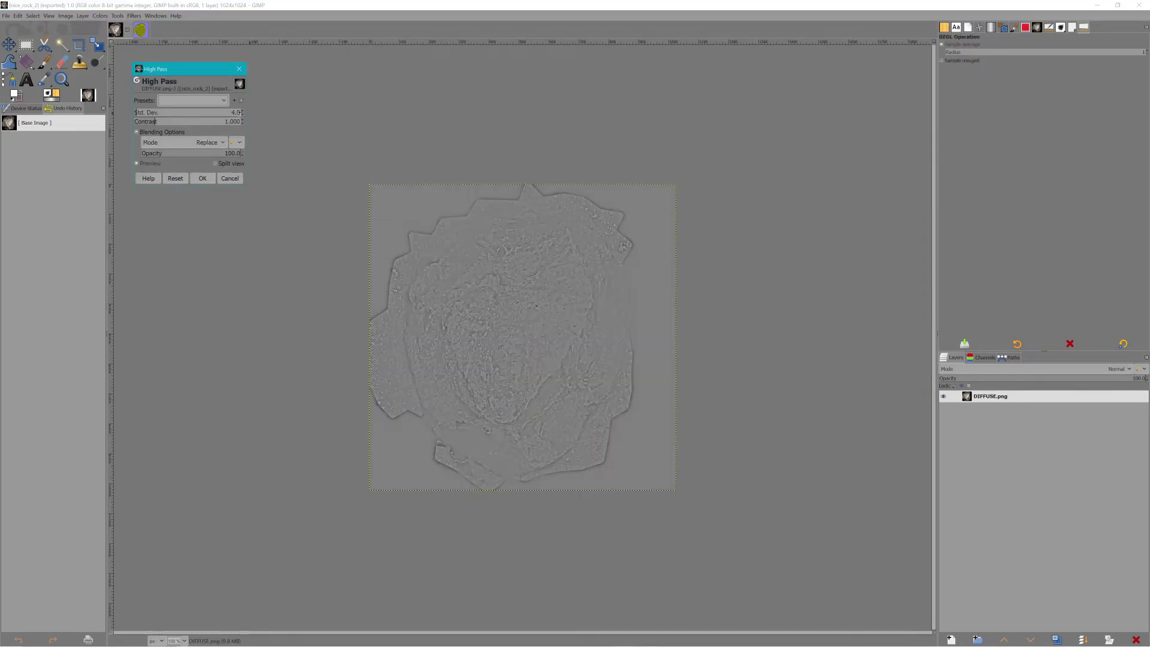
scroll(242, 113, down, 2)
click(207, 179)
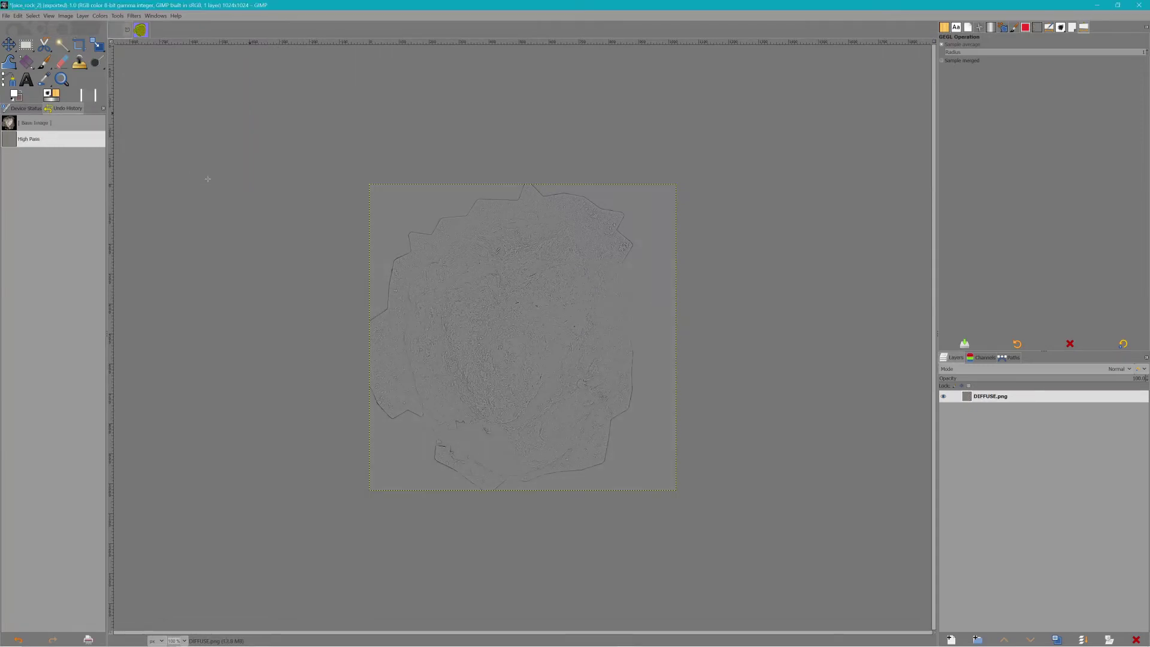
Export the filtered image to the Nice Rock 2 folder as nice_rock_2_DETAIL.dds with BC1 / DXT1 compression.
click(6, 16)
click(42, 144)
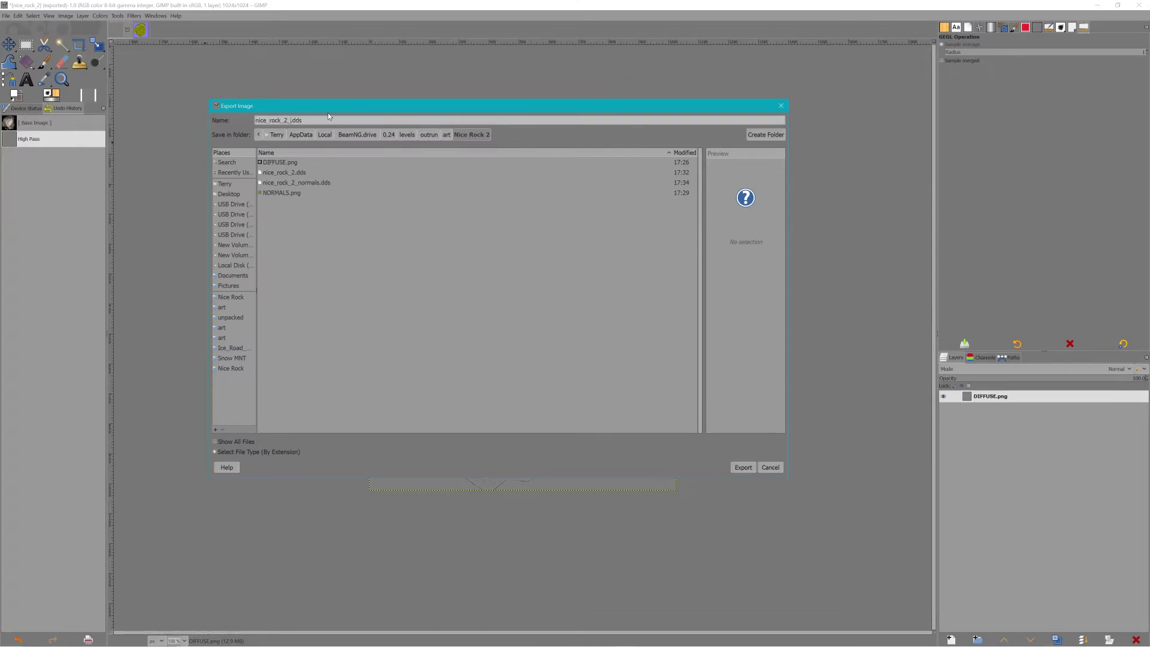
text(_HP)
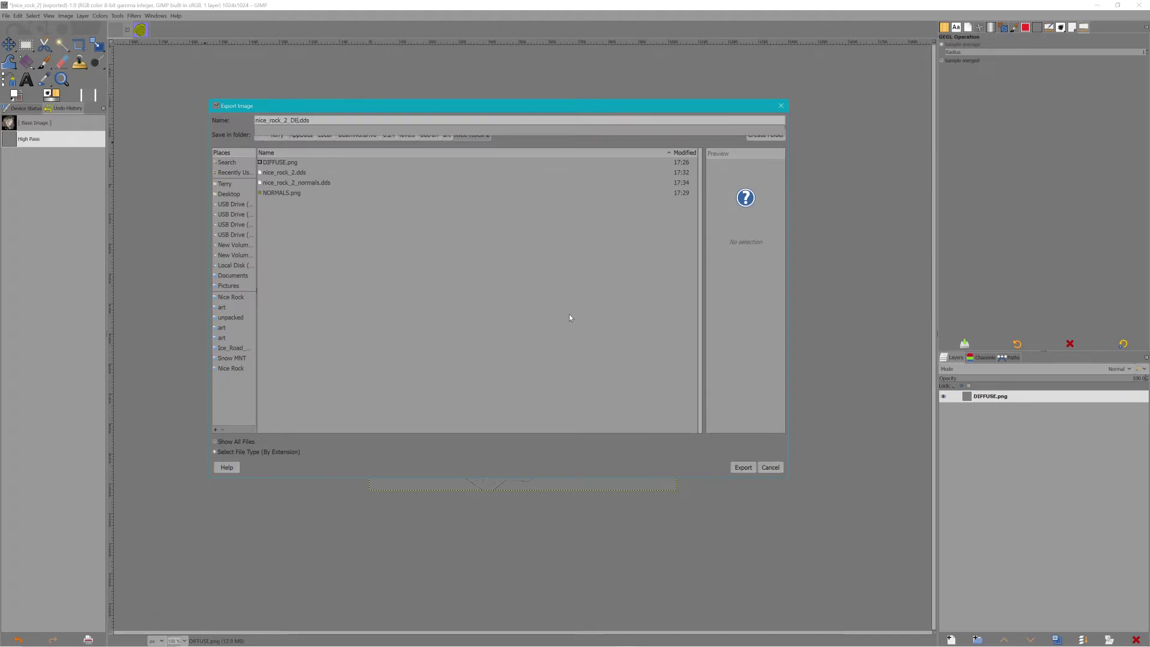
text(DETAIL)
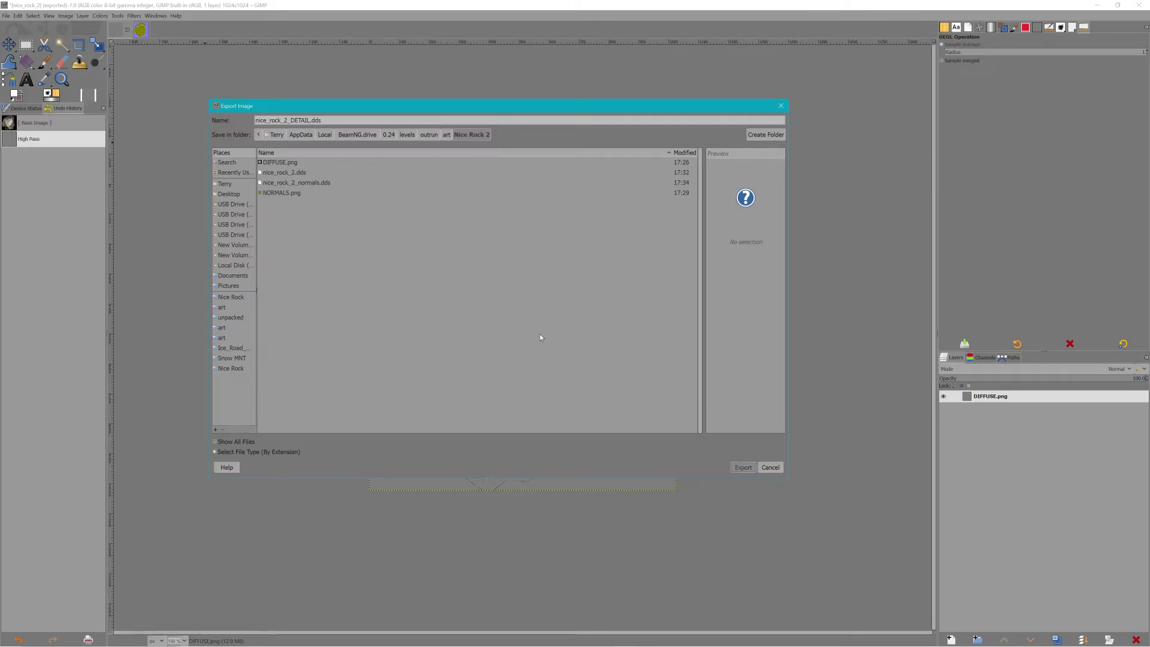
key(Return)
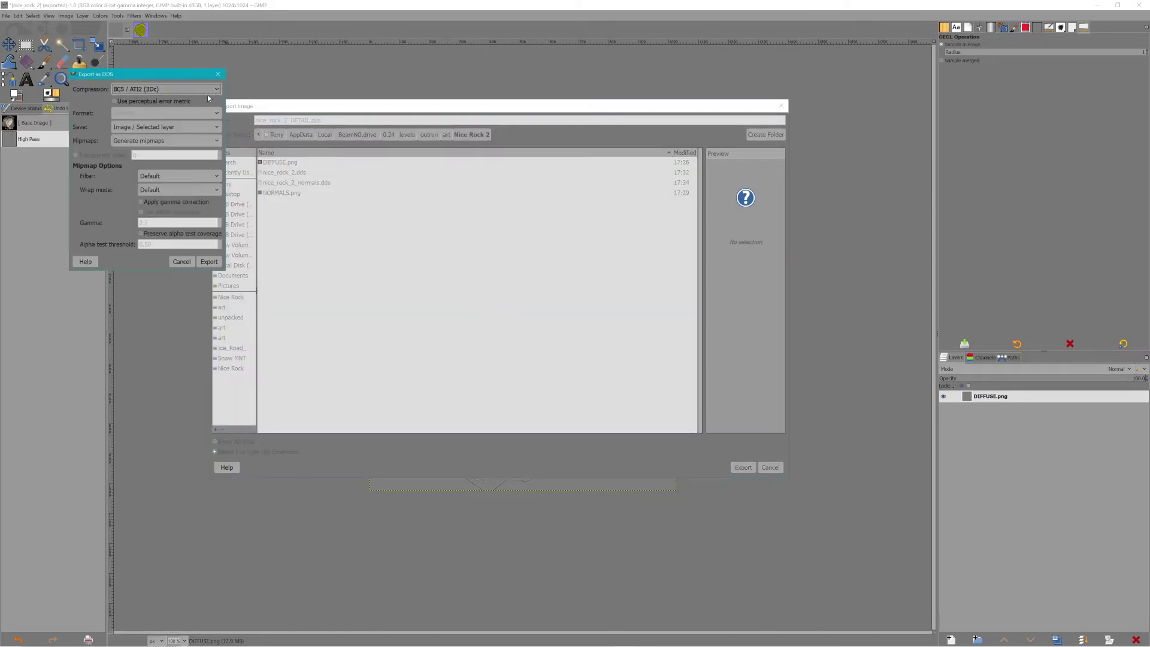
click(185, 88)
click(152, 105)
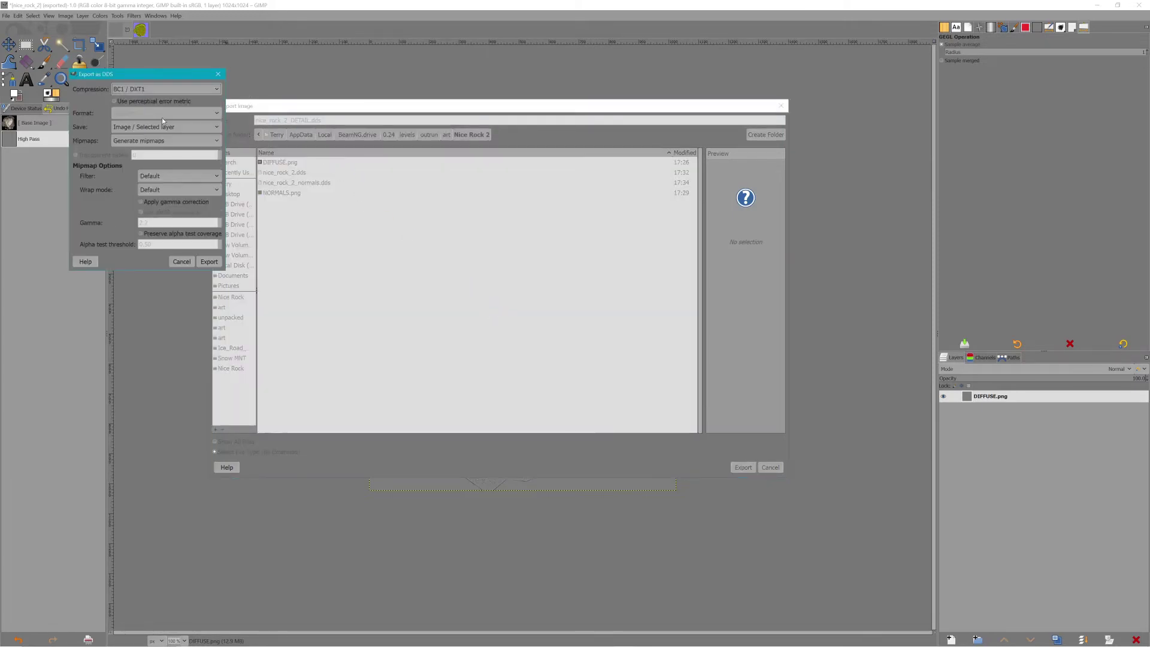
click(205, 263)
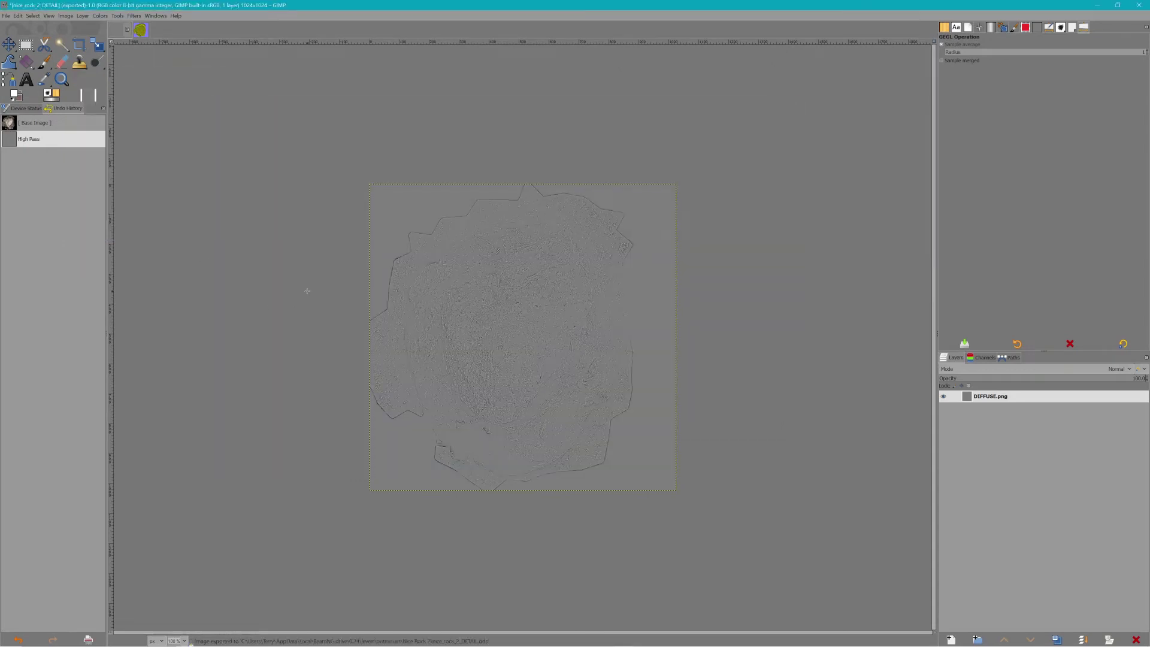
Return to BeamNG.drive, refresh the Nice Rock 2 folder's assets, and assign nice_rock_2_DETAIL.dds as the material's detail map.
key(alt+Tab)
key(alt+Tab)
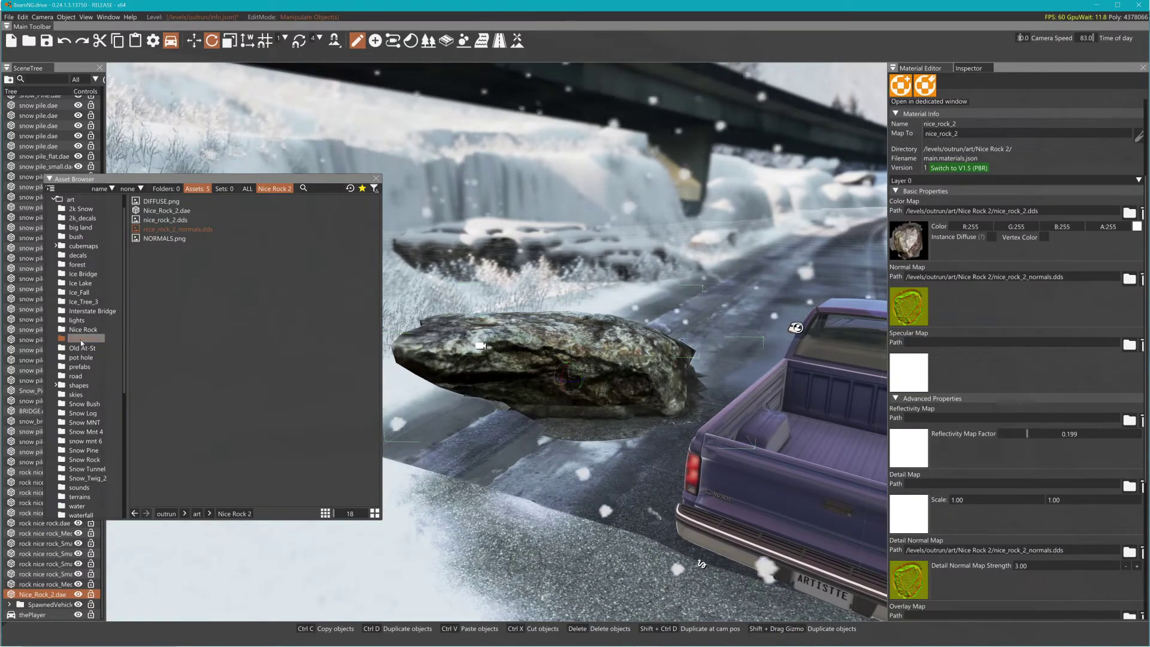
click(85, 331)
click(85, 338)
right_click(85, 339)
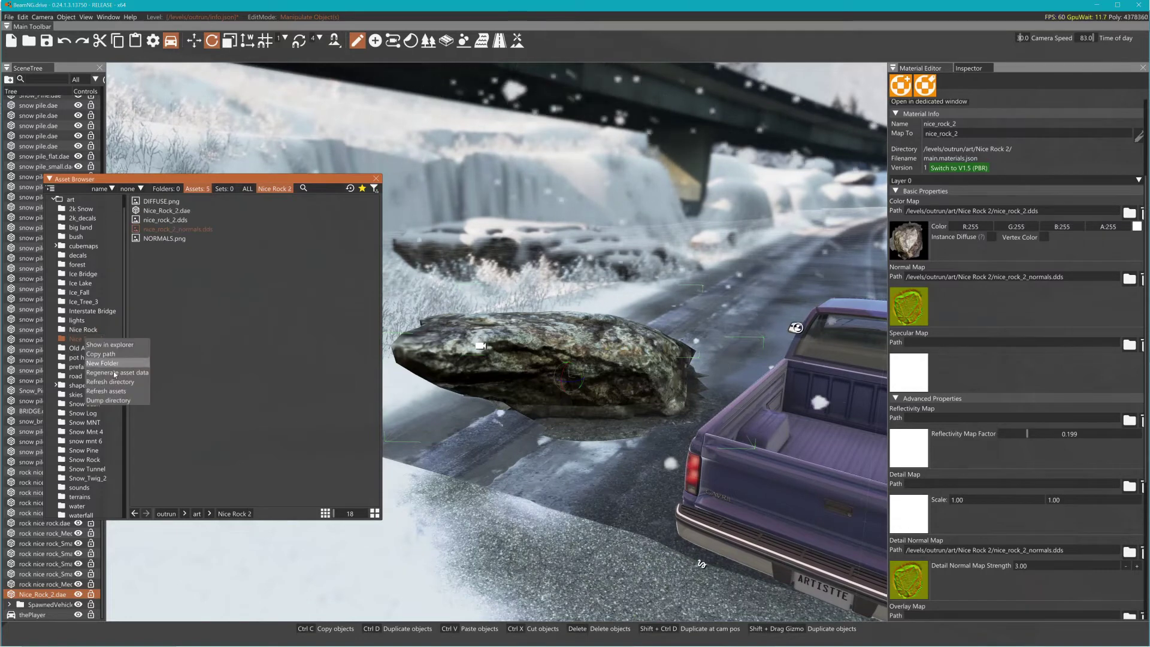
click(117, 392)
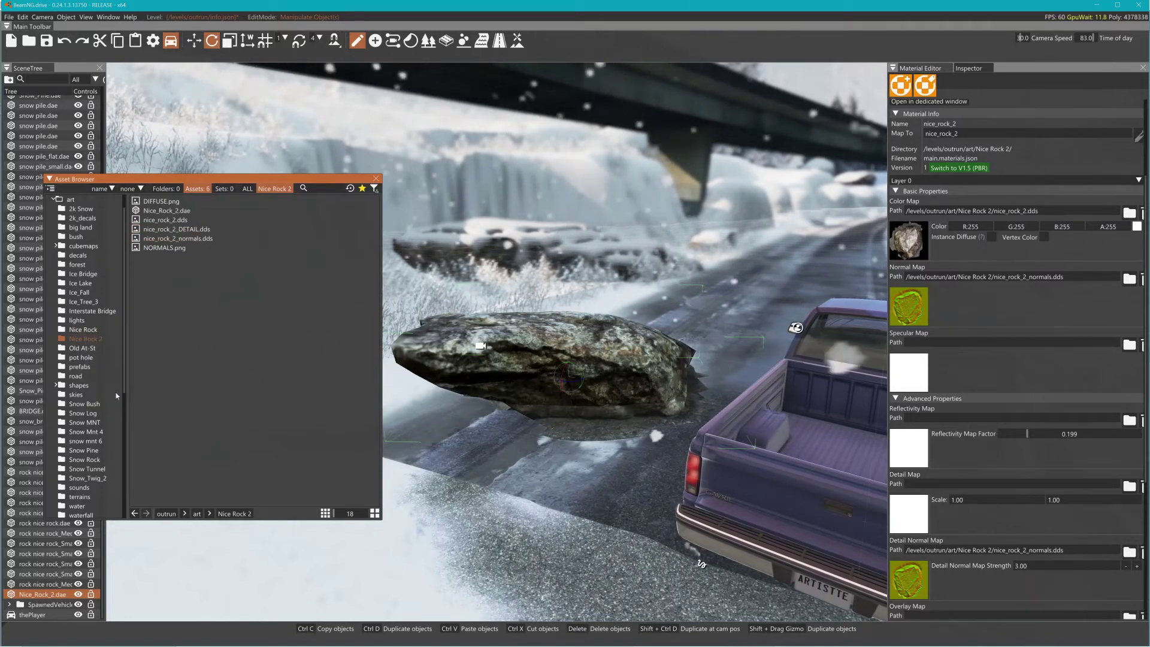
drag(174, 229, 914, 526)
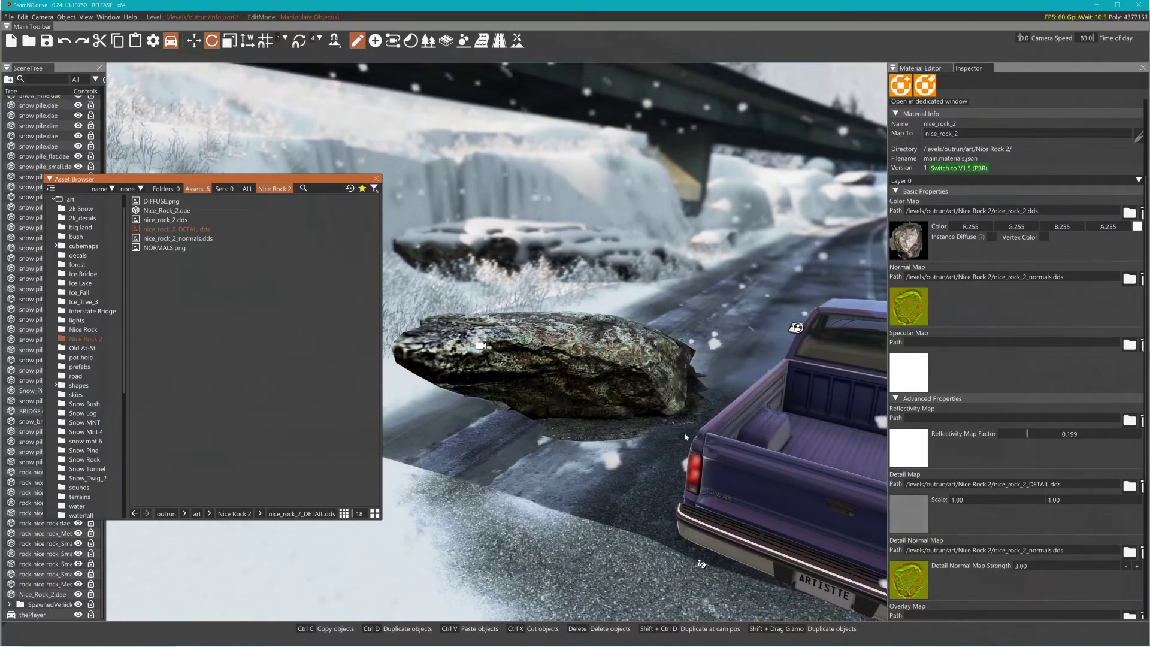
Rotate the rock again, lower it into the ground, and move it back behind the truck near the snowy roadside.
key(w)
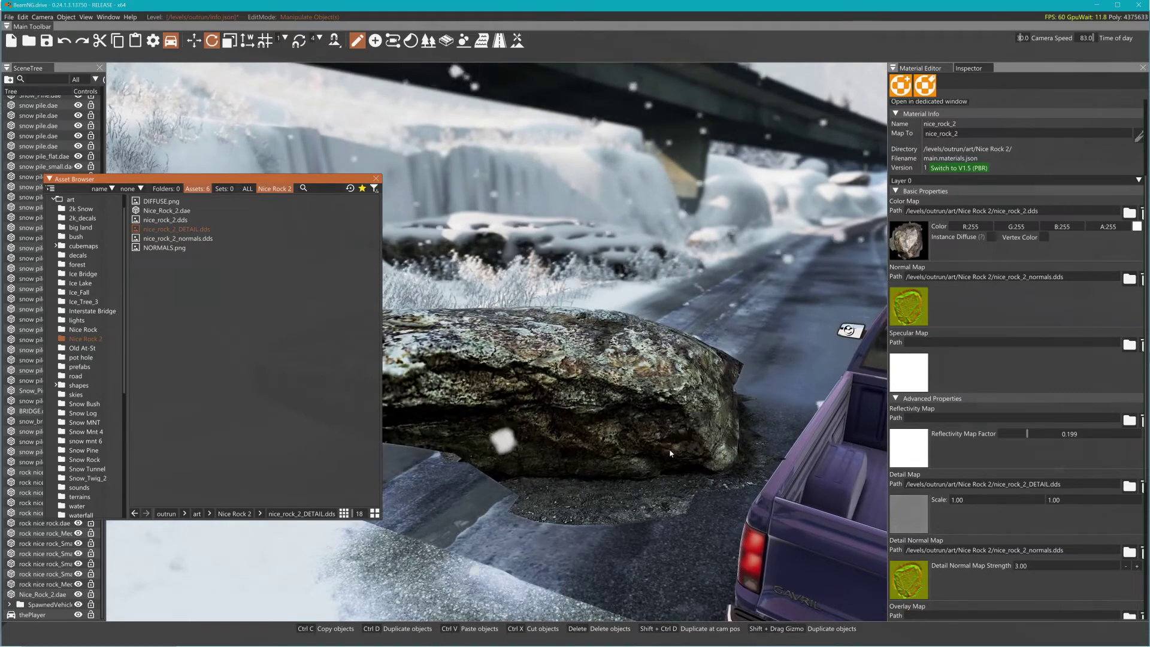
click(651, 455)
drag(562, 412, 518, 420)
key(1)
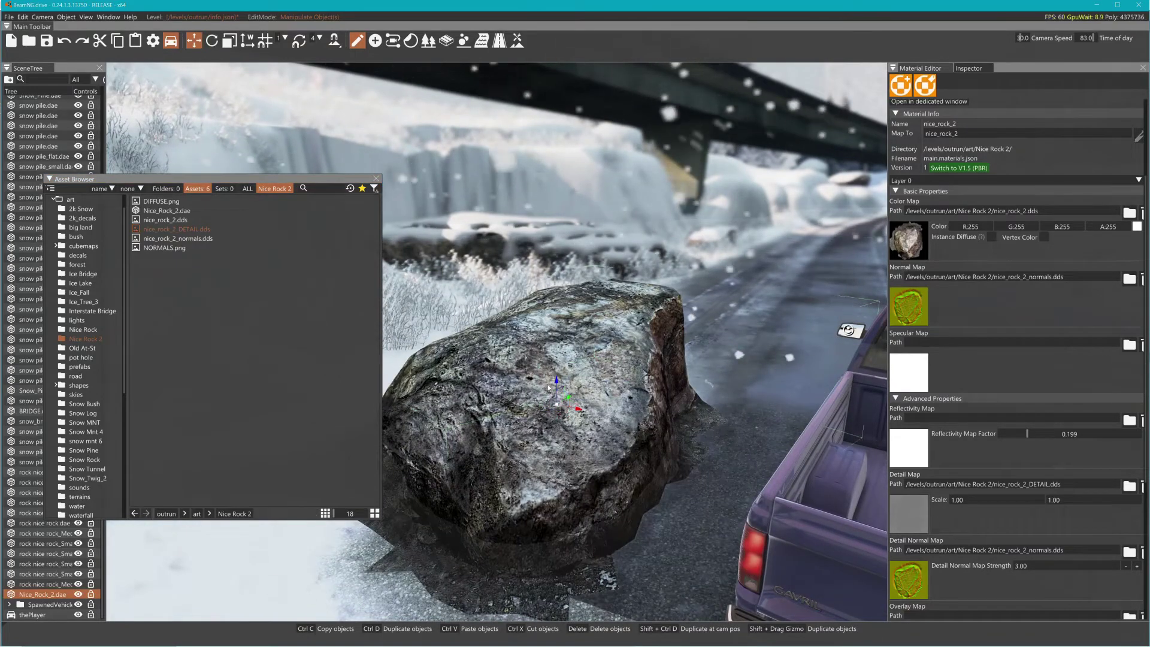
drag(560, 389, 560, 513)
right_drag(560, 512, 550, 569)
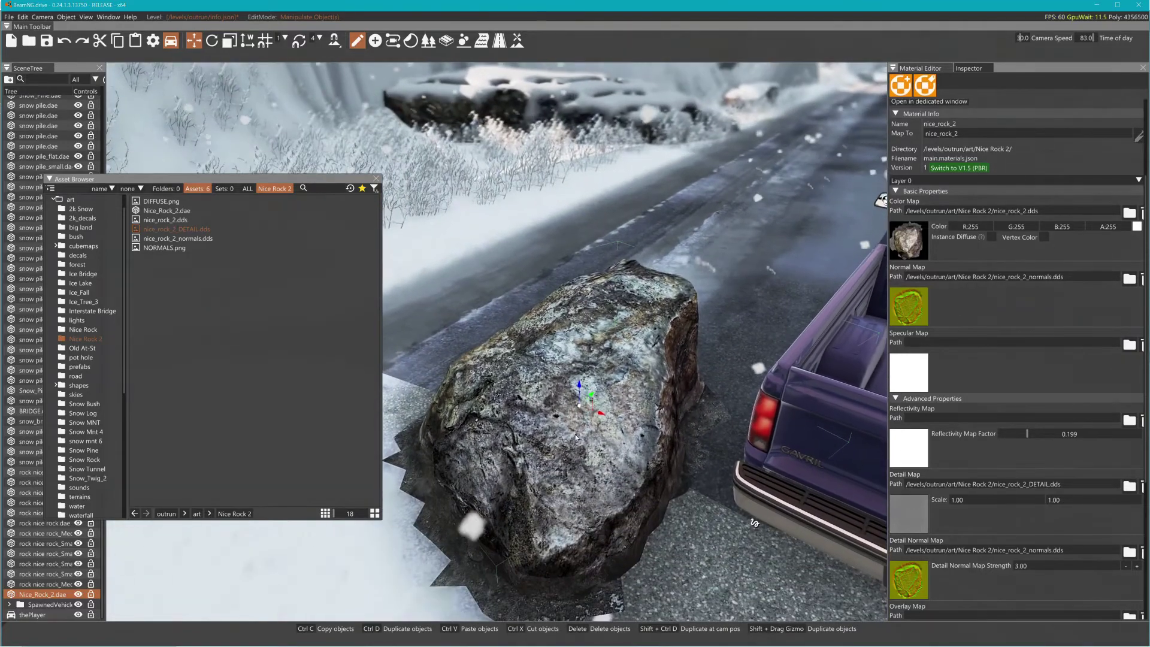
drag(576, 385, 585, 468)
click(567, 381)
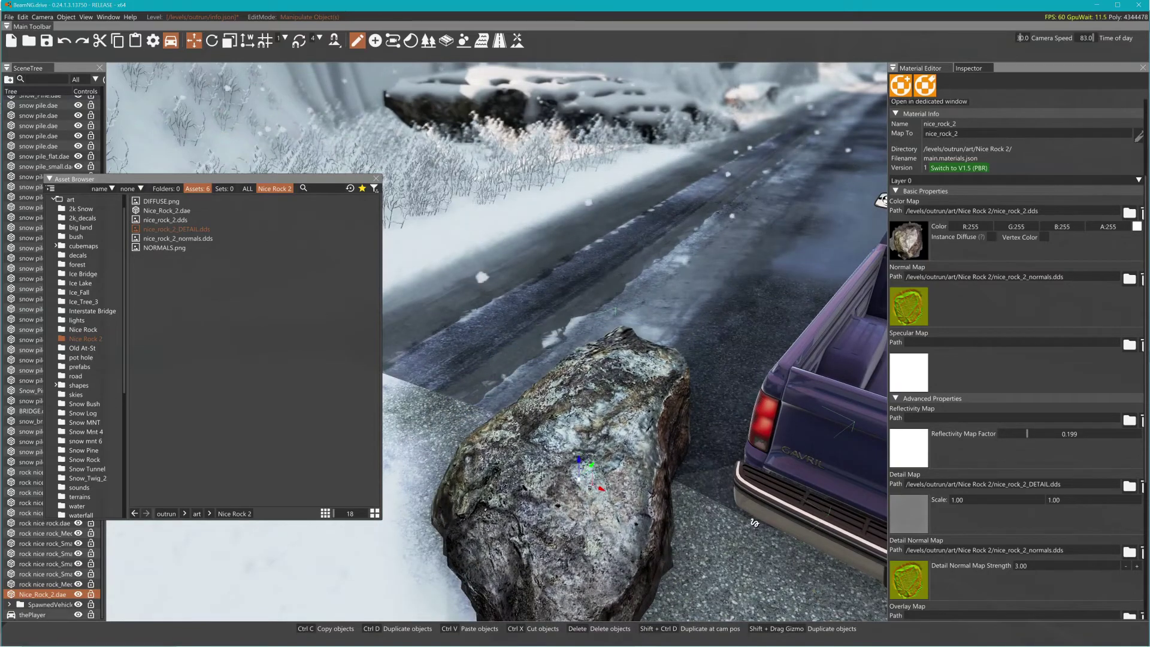
View the rock from its other side and set the material's reflection mode to Level in the all-layers advanced settings.
key(w)
right_drag(589, 467, 635, 473)
key(s)
key(w)
key(w)
right_drag(751, 474, 751, 475)
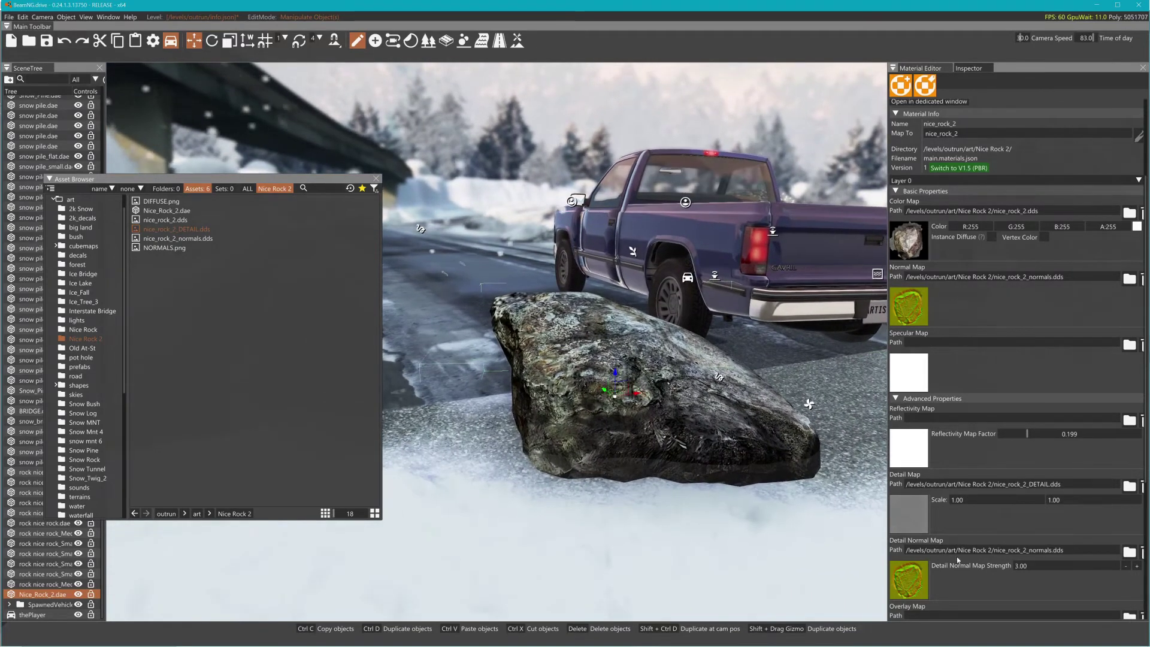
scroll(957, 560, down, 5)
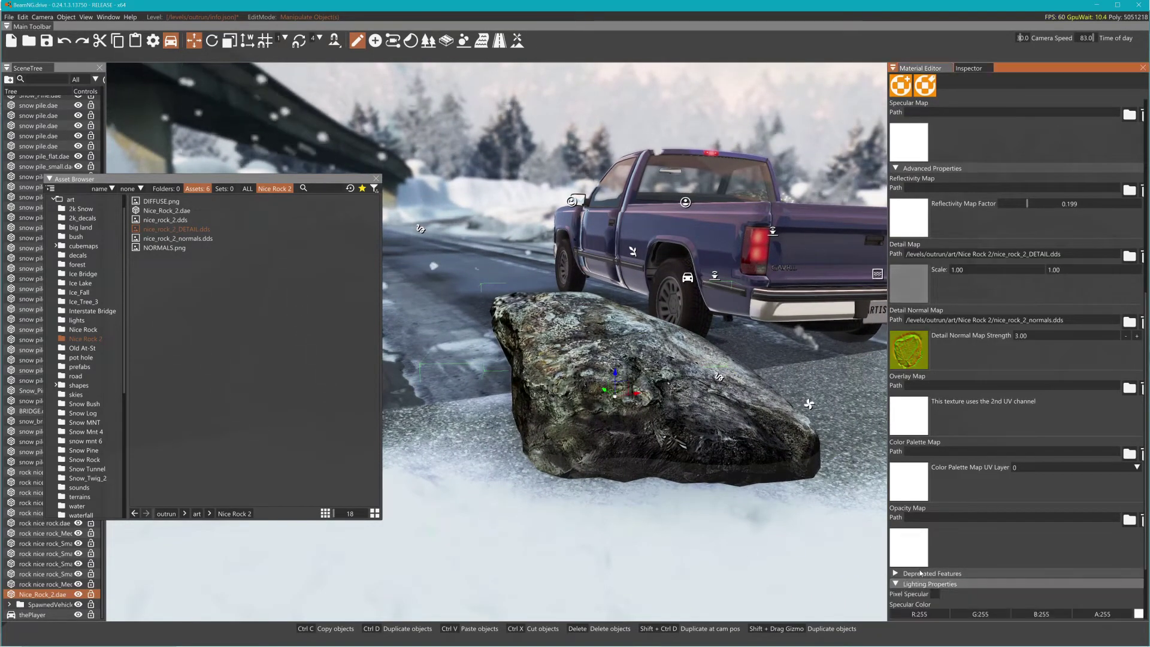
scroll(956, 564, down, 2)
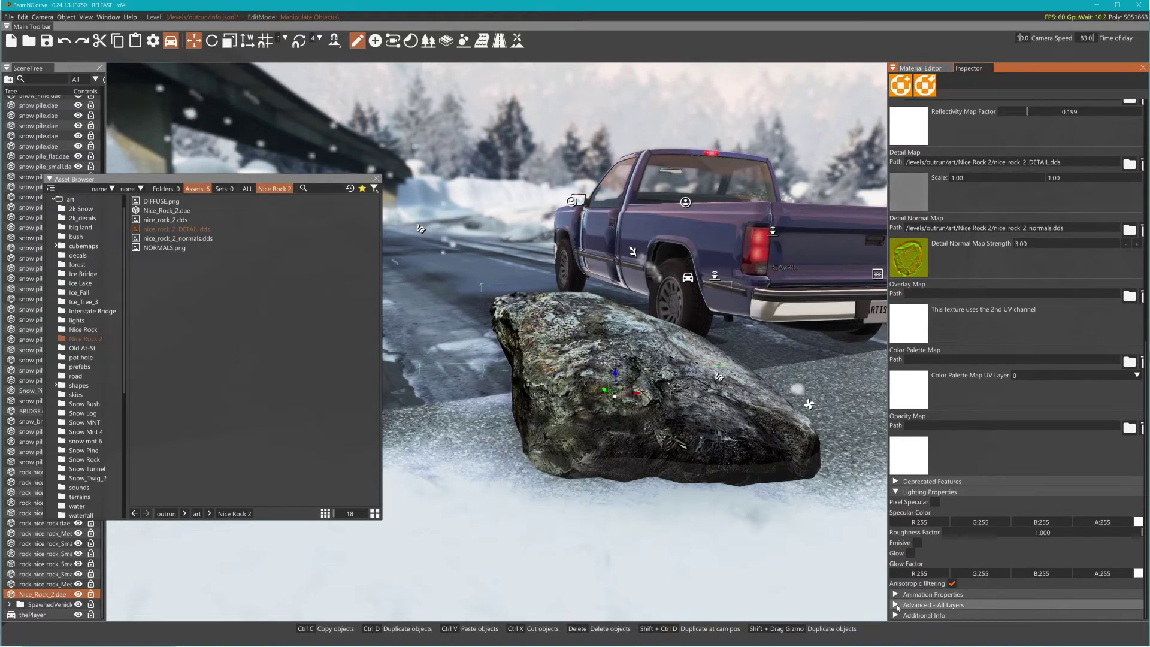
click(920, 605)
scroll(933, 598, down, 2)
click(938, 605)
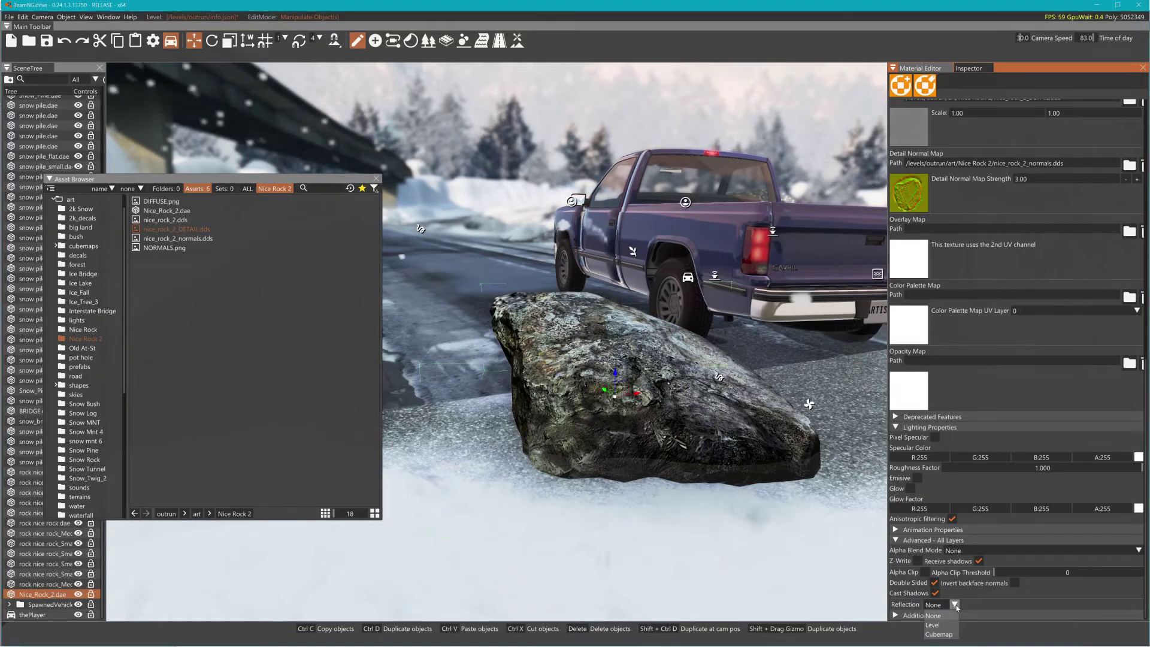
click(945, 626)
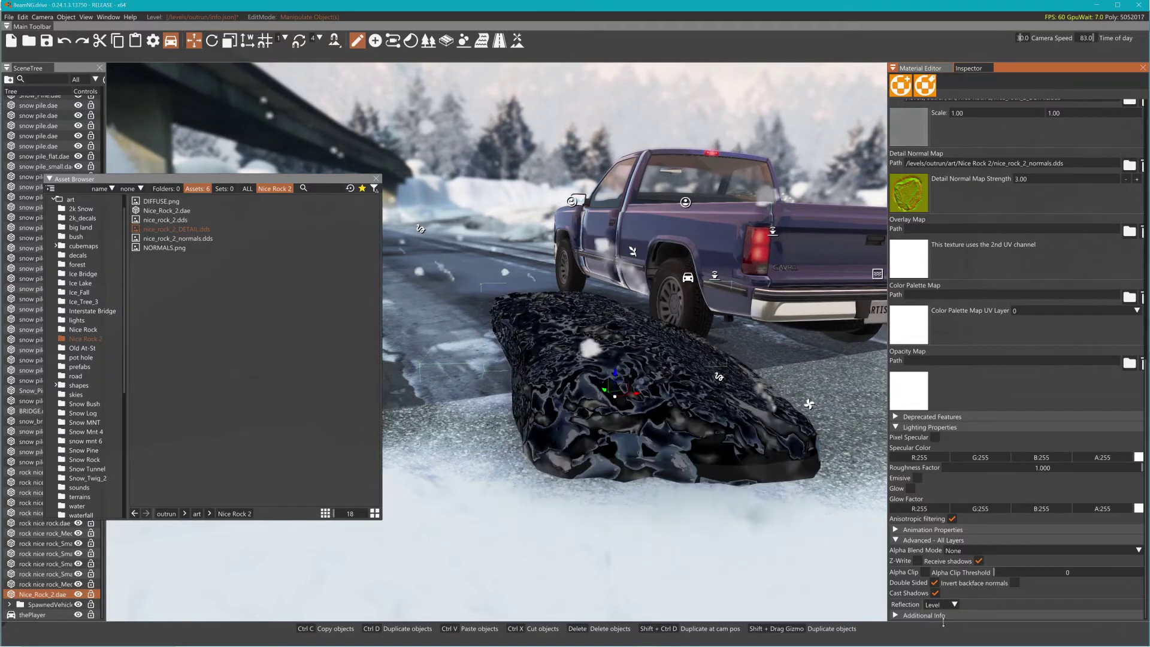
Assign nice_rock_2.dds from the Nice Rock 2 folder as the reflectivity map and lower the reflectivity map factor to 0.000.
scroll(1038, 293, up, 8)
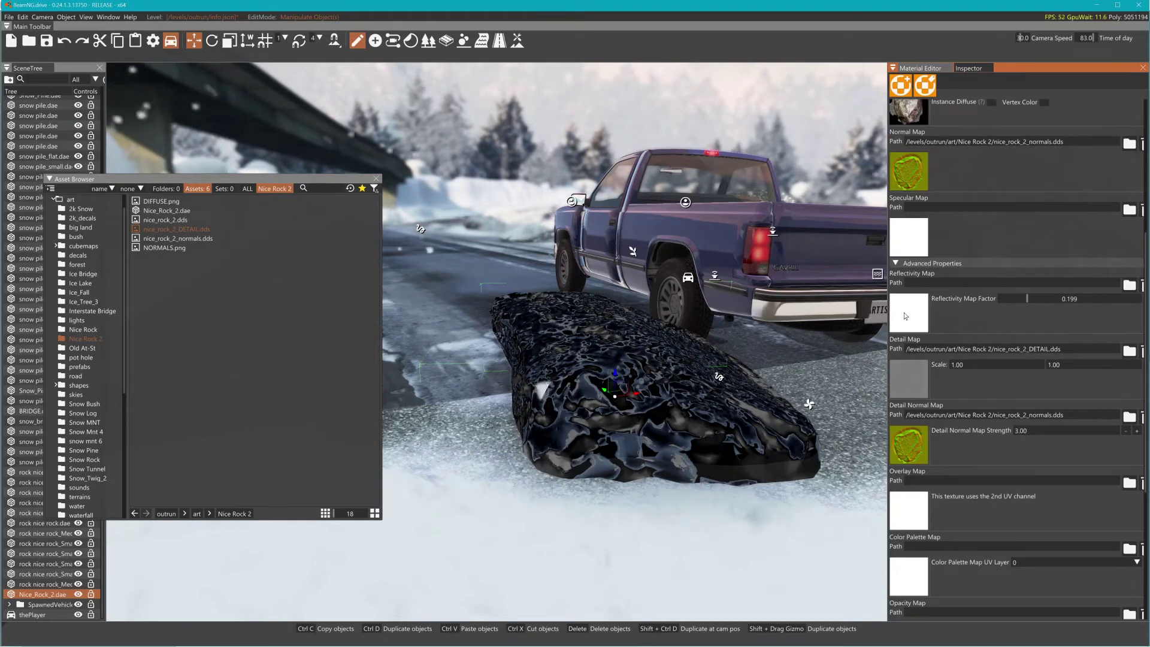
click(906, 316)
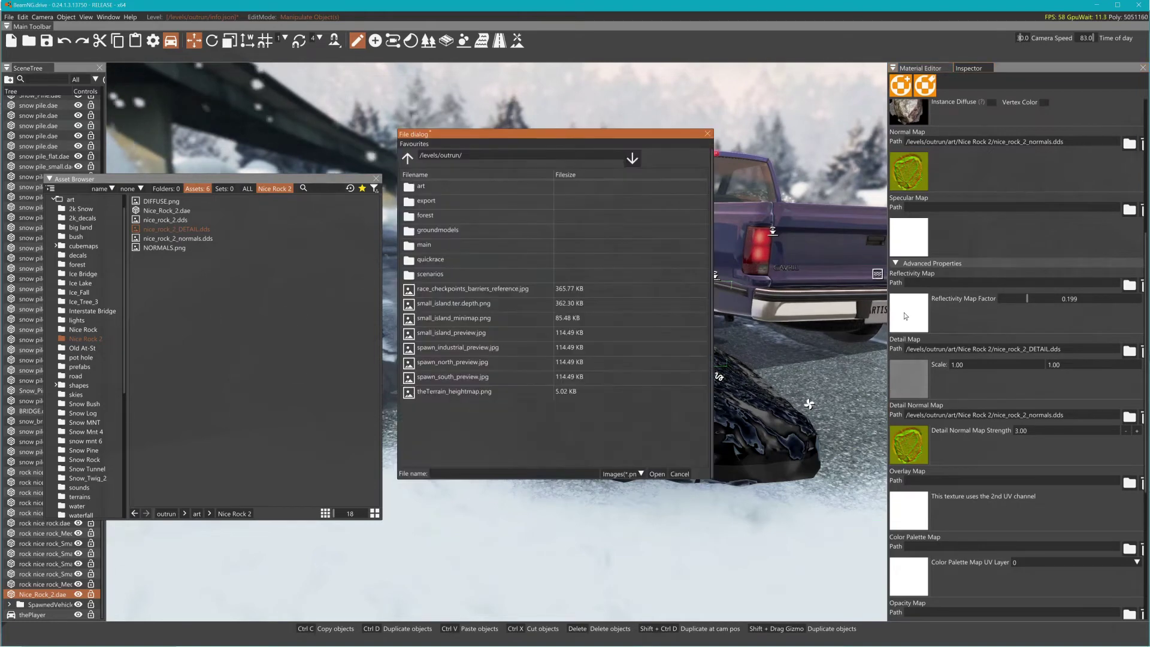
double_click(420, 187)
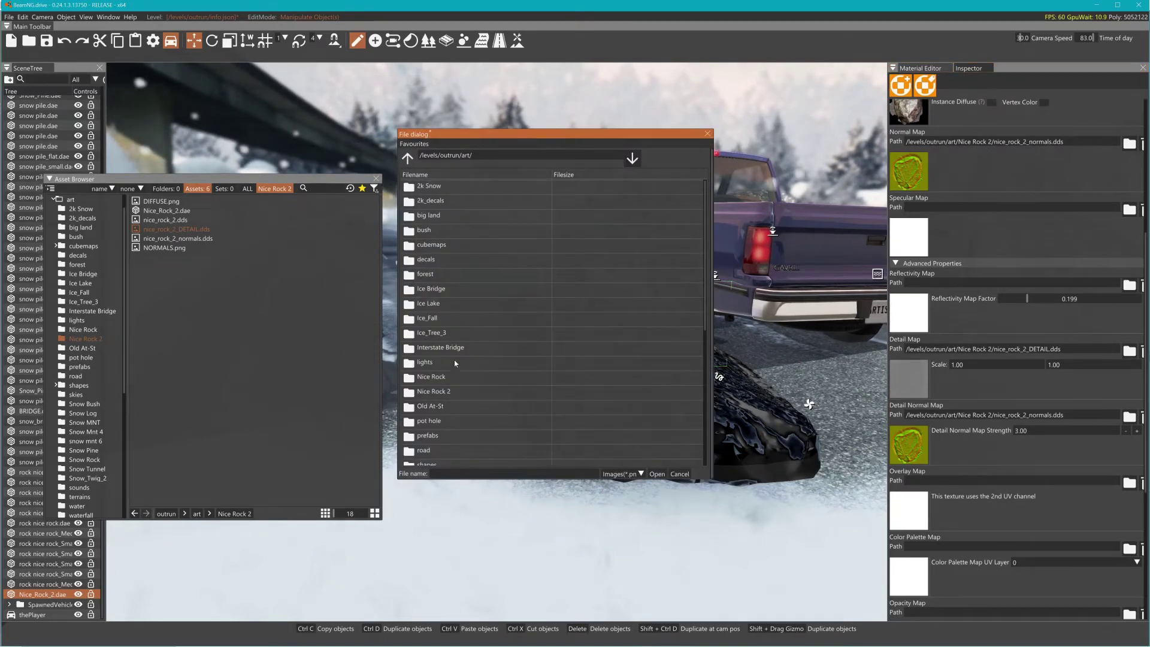
double_click(437, 391)
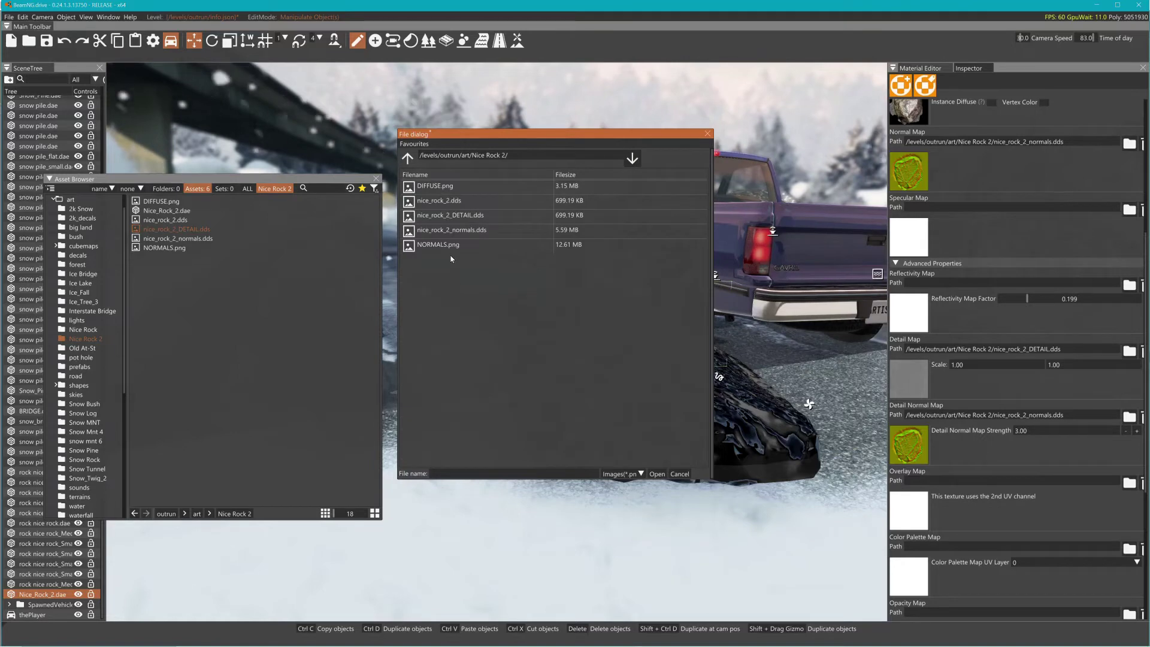
click(456, 201)
click(659, 474)
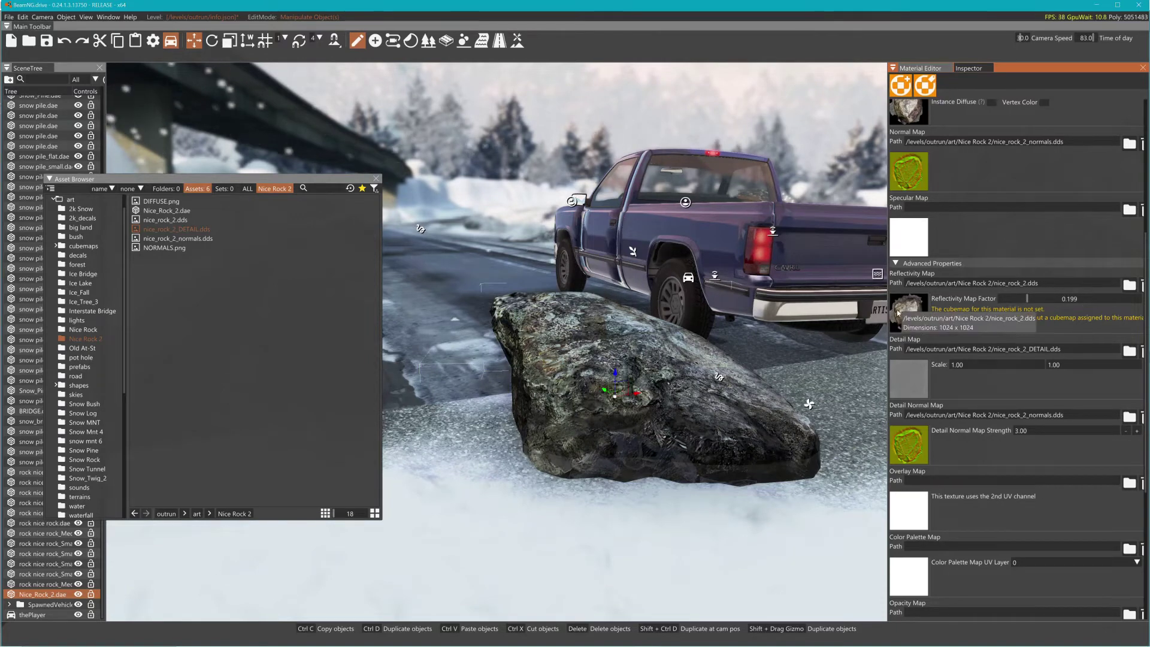
mouse_move(1026, 299)
mouse_down()
mouse_move(1119, 301)
mouse_move(1018, 299)
mouse_up()
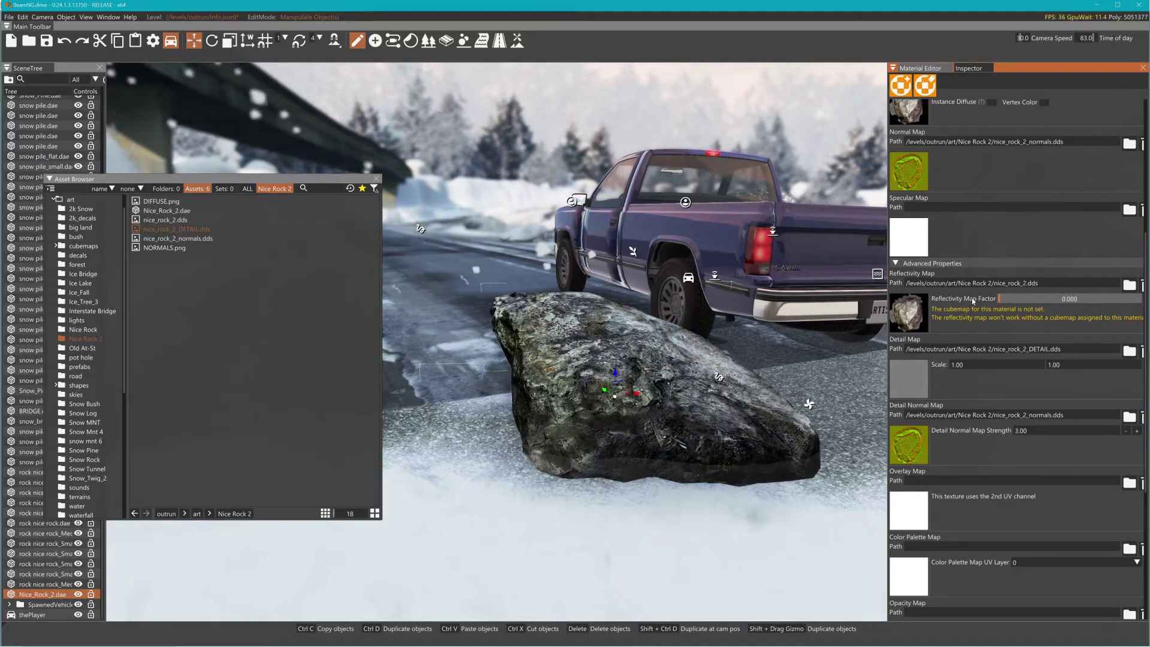
View the rock up close from the side facing the bridge and raise the reflectivity map factor to 0.218.
key(d)
mouse_move(784, 324)
right_down()
mouse_move(826, 335)
mouse_move(809, 353)
mouse_move(777, 343)
right_up()
key(w)
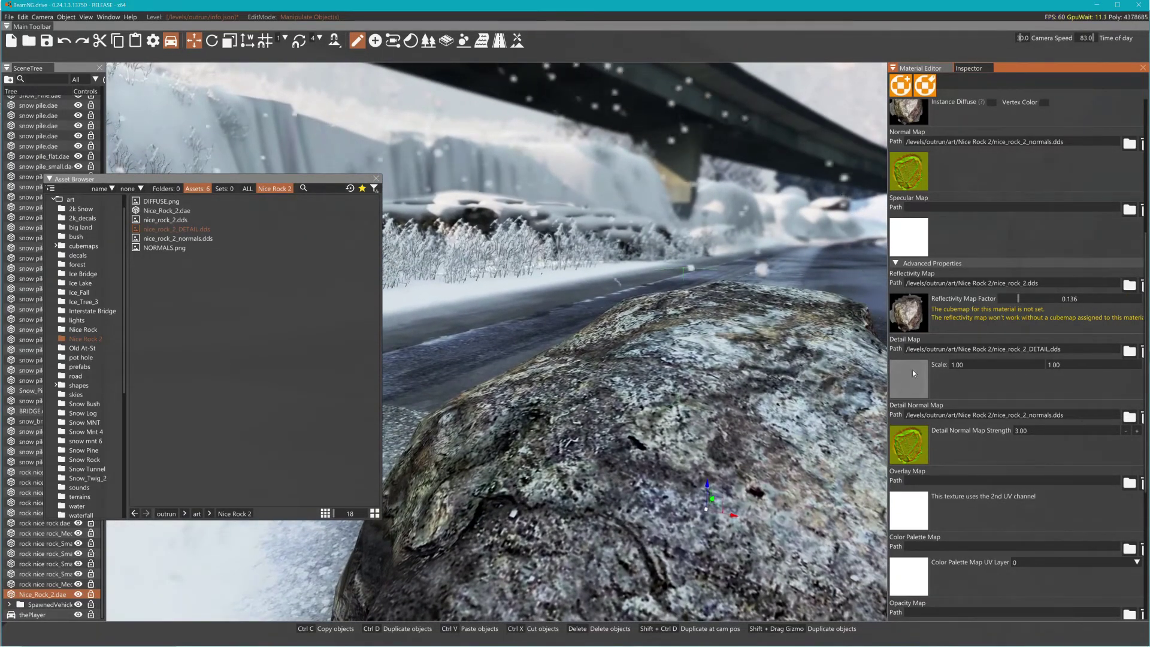
mouse_move(1019, 298)
mouse_down()
mouse_move(961, 300)
mouse_move(1031, 299)
mouse_up()
key(s)
key(s)
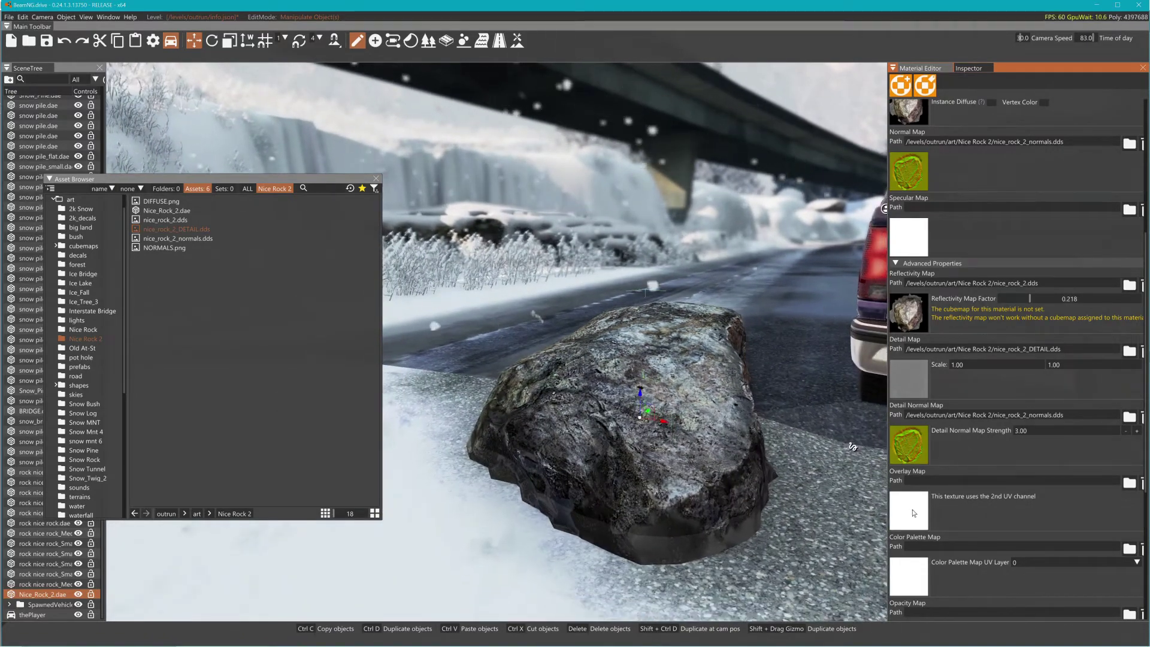
Set the material's reflection mode to Cubemap, preview BNG_Sky_02_cubemap, and assign GreySkyCubemap as the cubemap.
scroll(952, 599, down, 5)
click(953, 604)
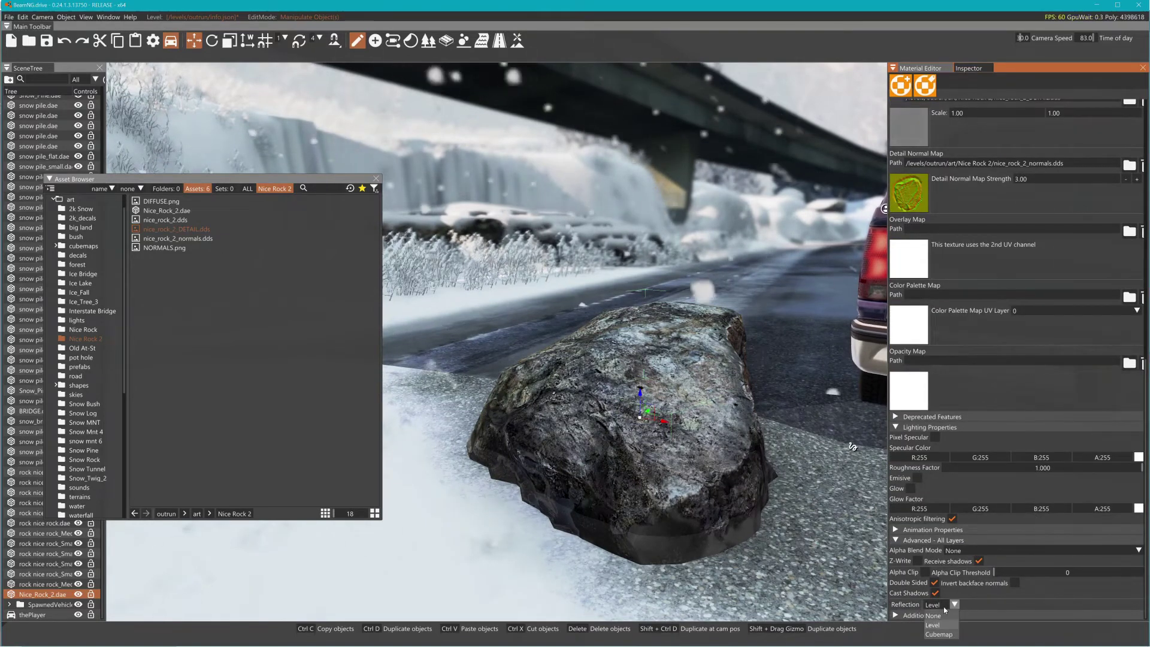
click(939, 626)
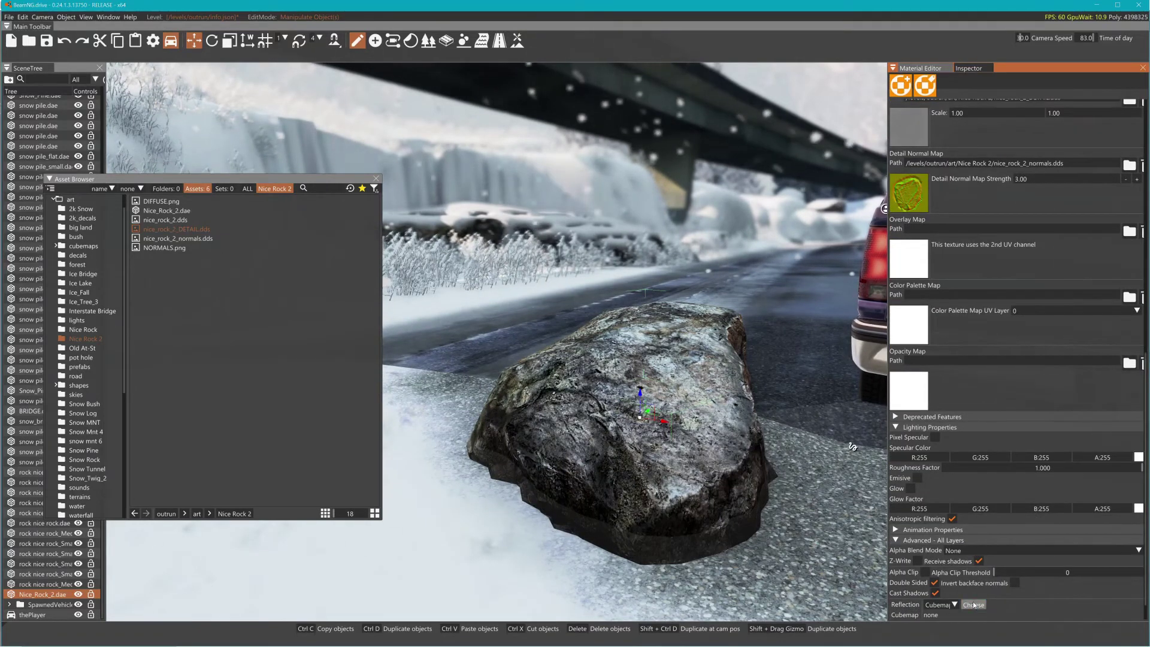
click(972, 605)
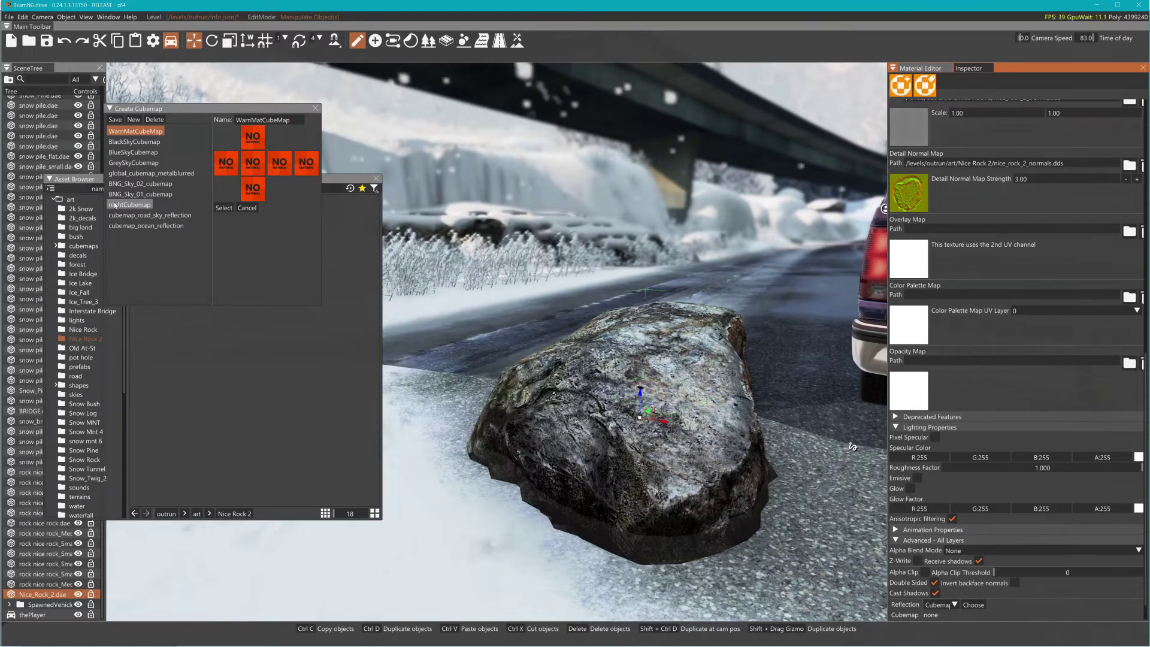
click(132, 183)
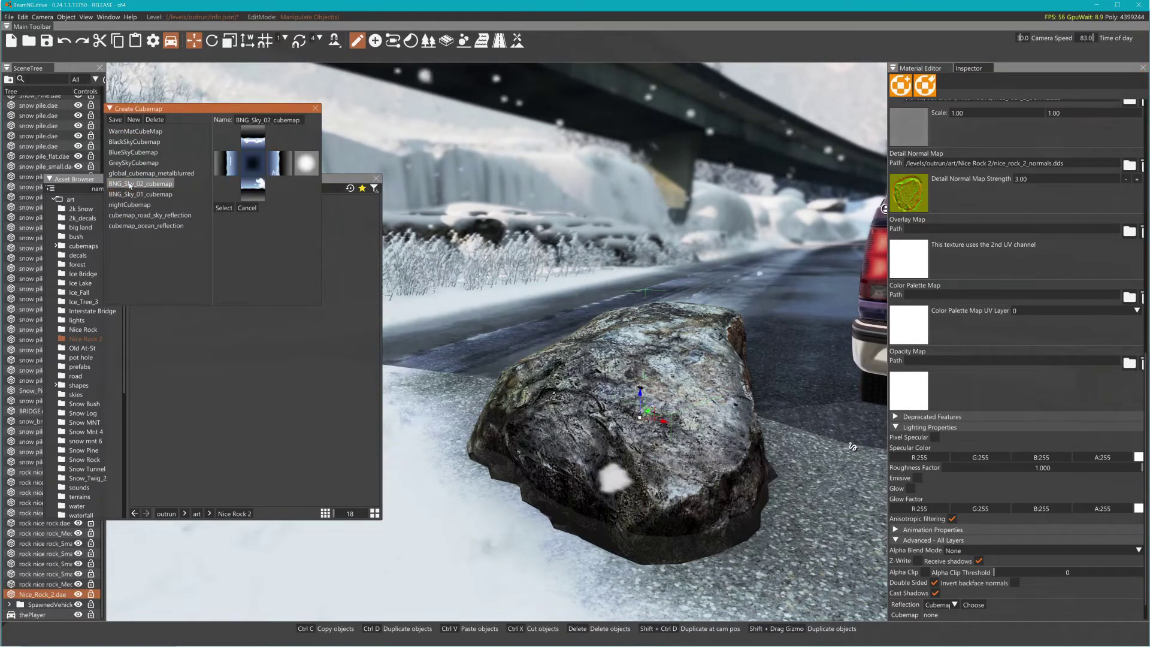
click(133, 162)
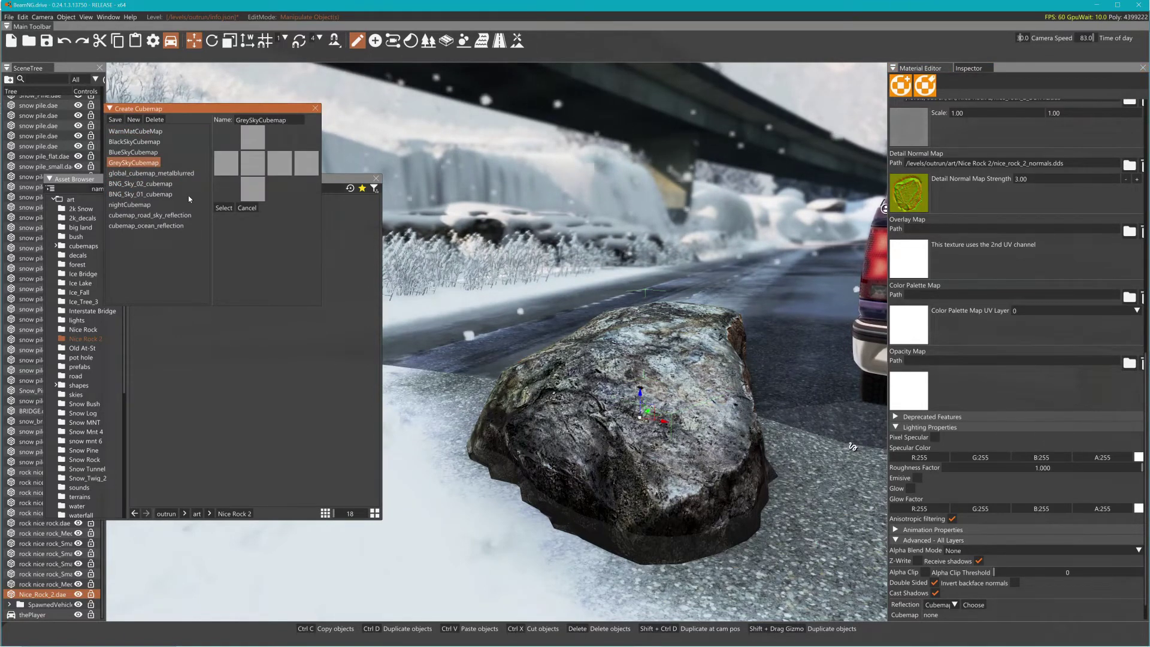
click(223, 208)
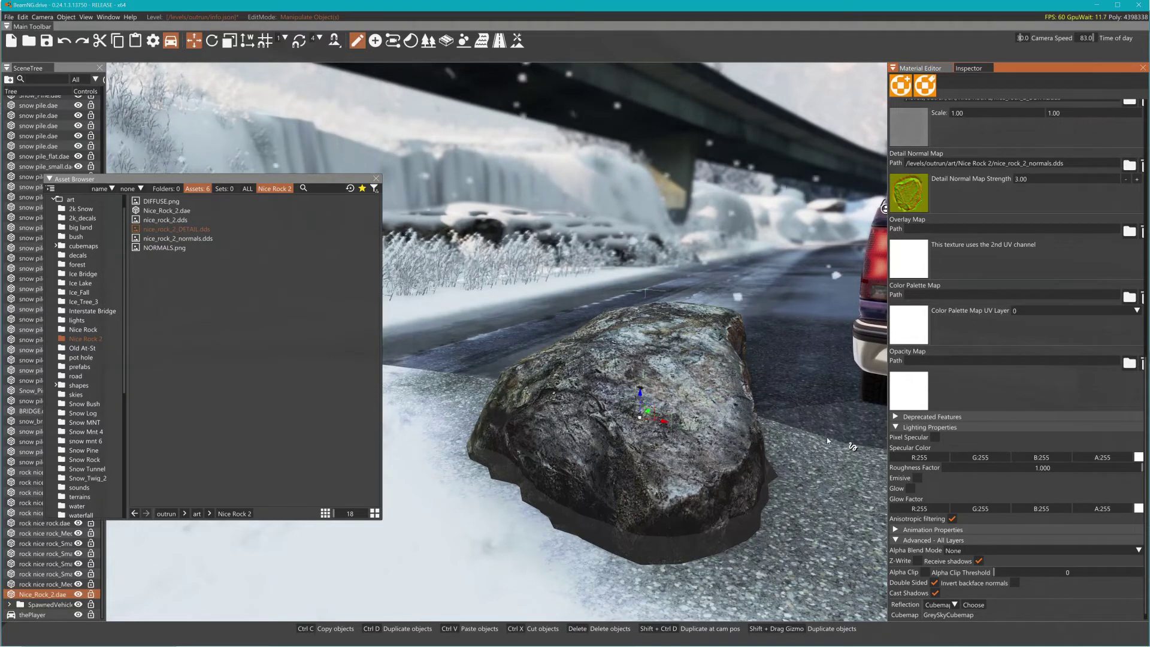
Rotate the rock slightly and raise its material's reflectivity map factor to 0.273.
key(2)
mouse_move(649, 426)
mouse_down()
mouse_move(619, 423)
mouse_move(645, 426)
mouse_up()
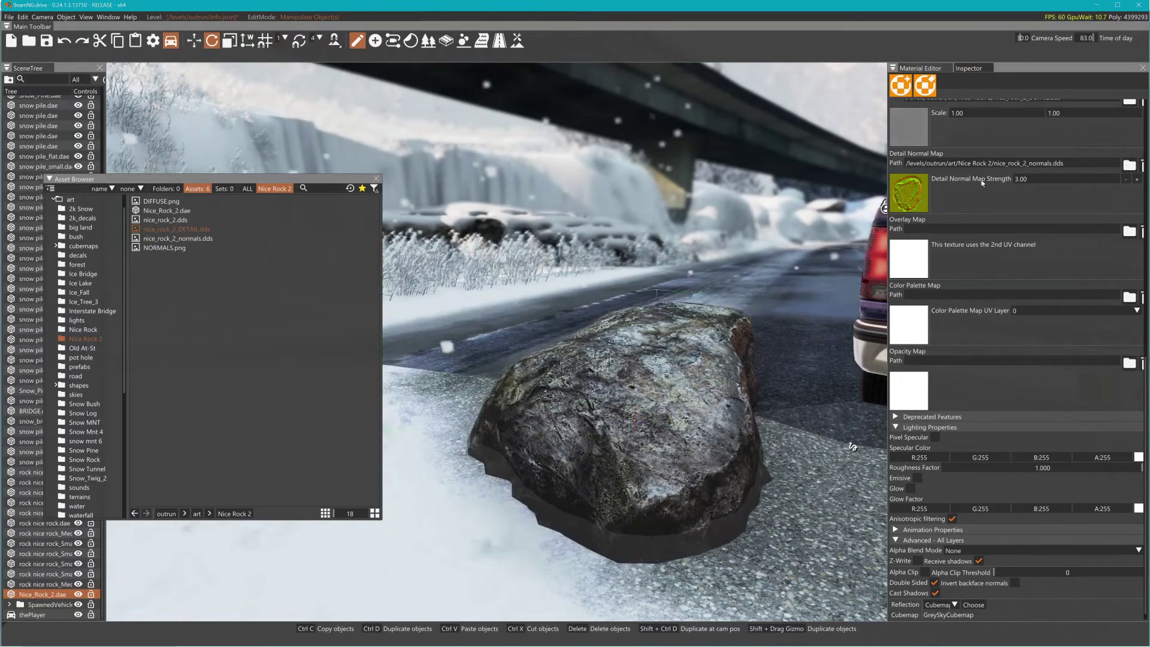
scroll(1039, 197, up, 3)
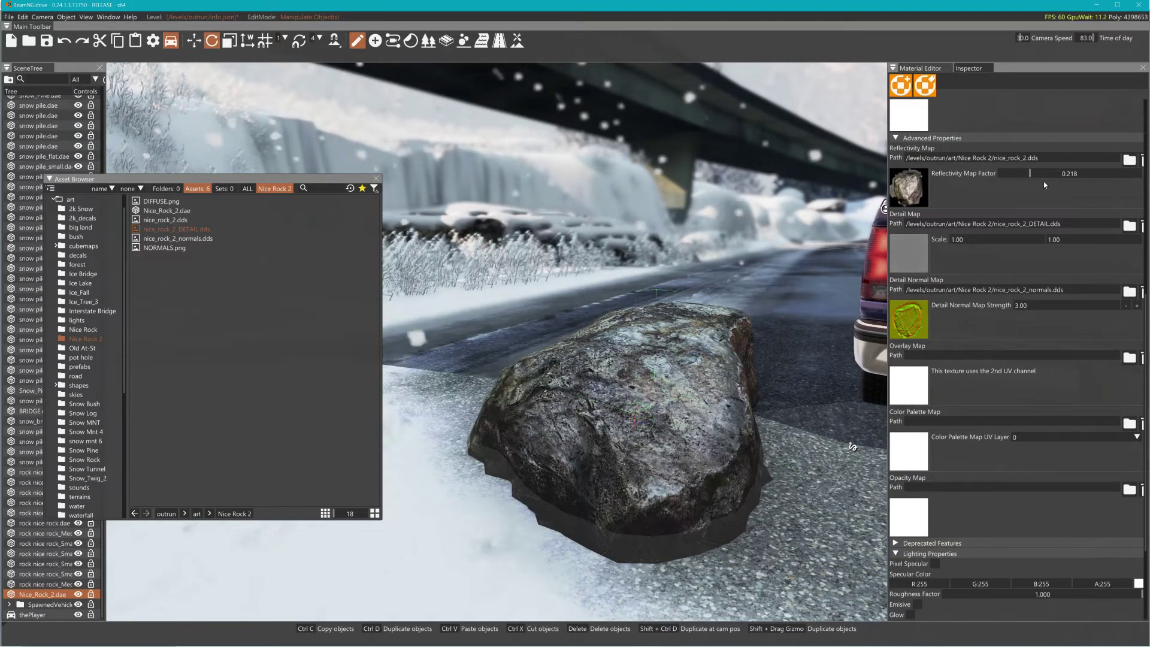
click(1063, 174)
drag(1043, 176, 1037, 178)
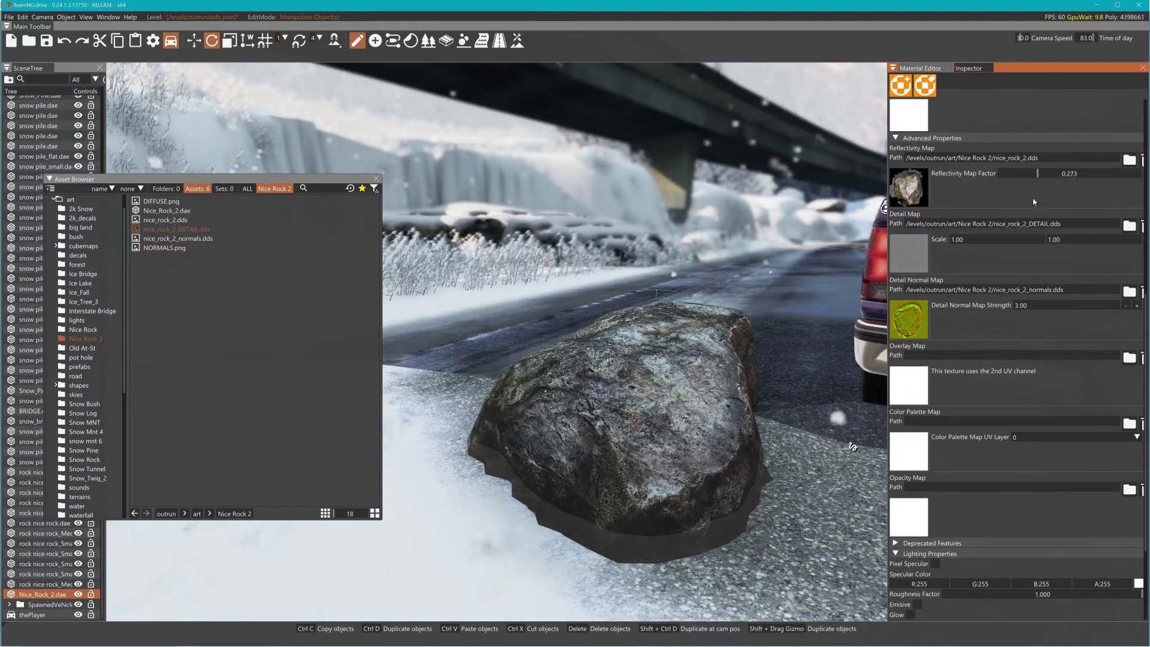
Try lower detail normal map strengths of 1 and 2 for the rock's material.
click(1022, 306)
text(1)
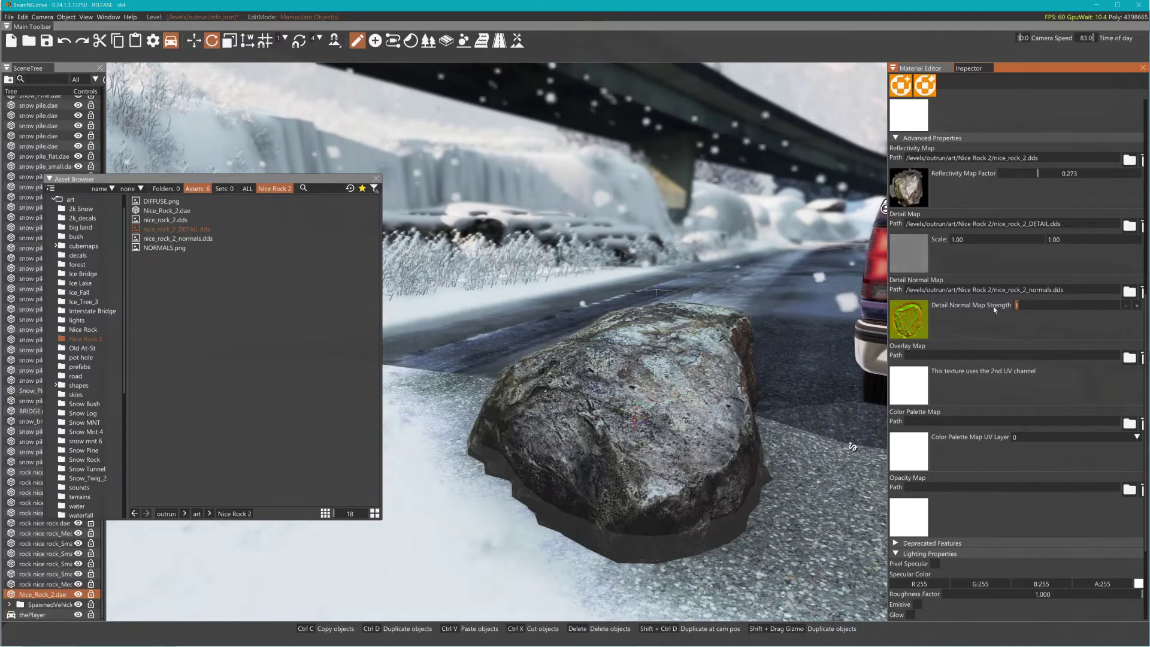
text(2)
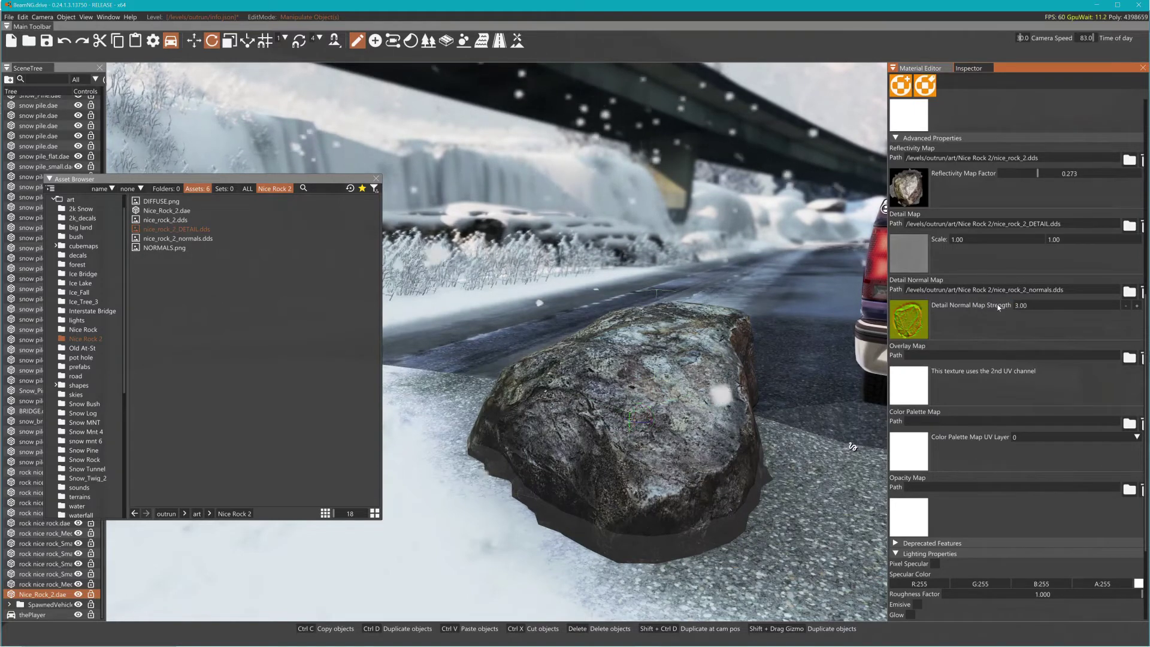
Try detail normal map strengths of 4 and 1 on the rock material.
text(4)
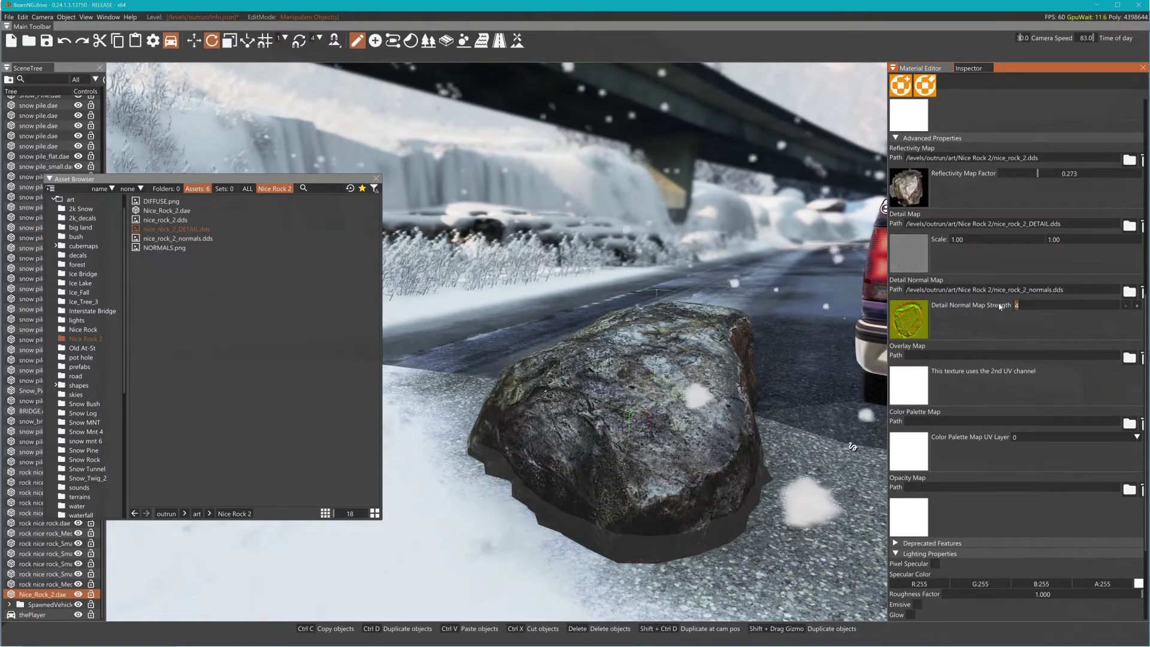
text(11)
key(BackSpace)
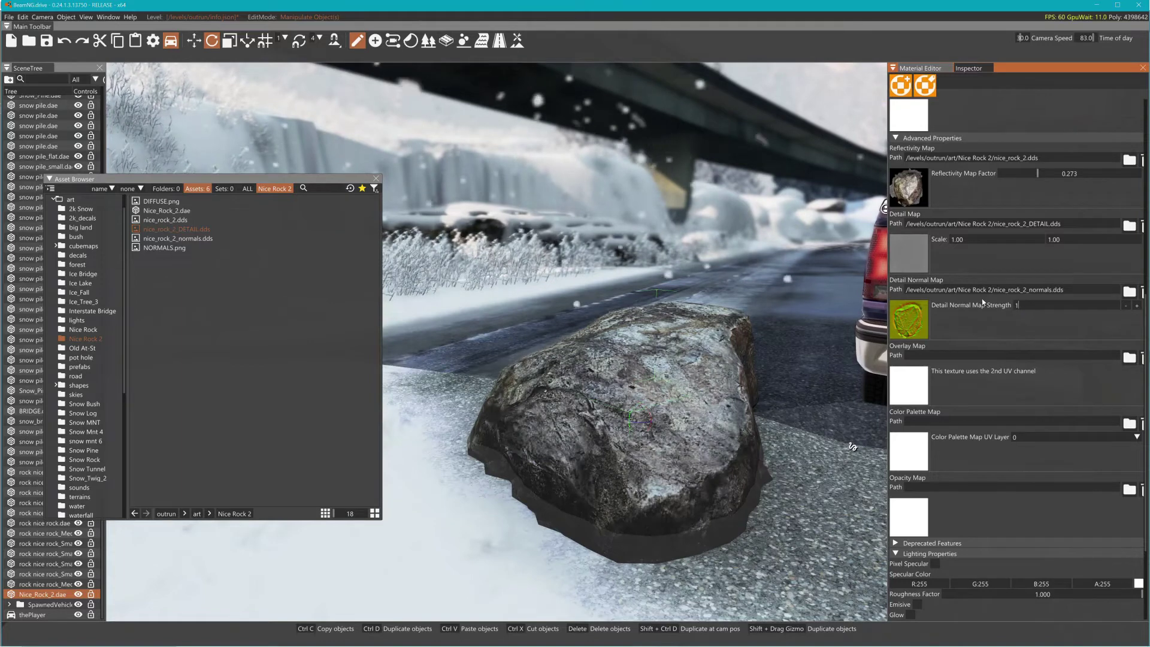
Remove the rock material's reflectivity map and change its reflection mode from Cubemap.
scroll(1102, 270, up, 2)
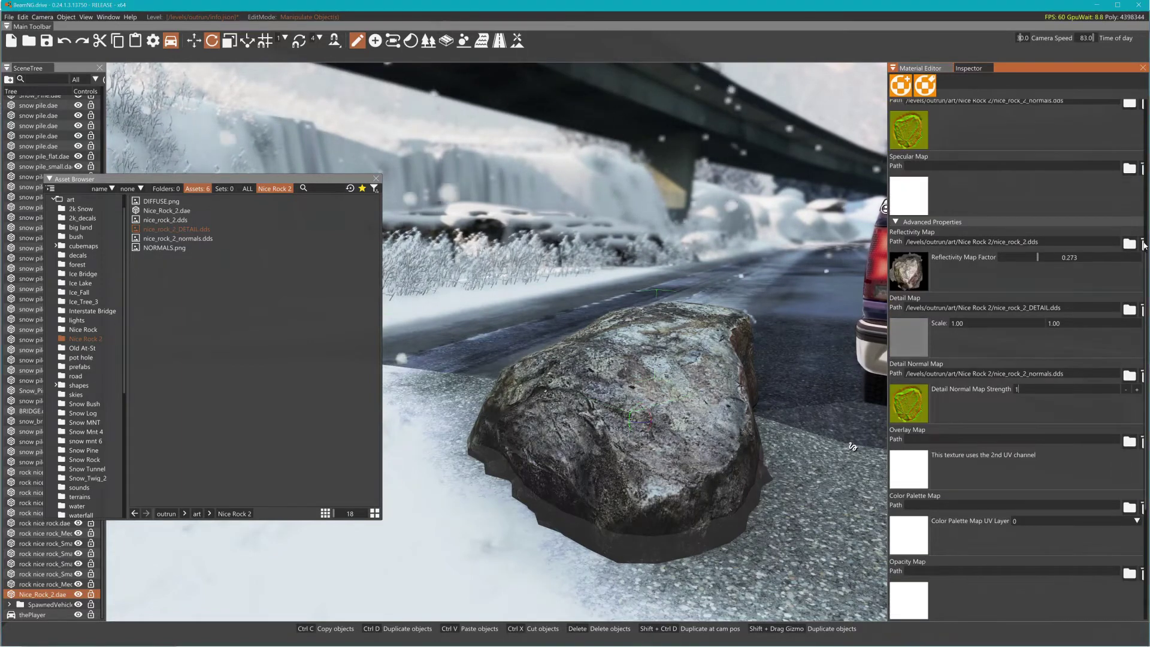
scroll(1006, 469, down, 5)
scroll(997, 503, down, 1)
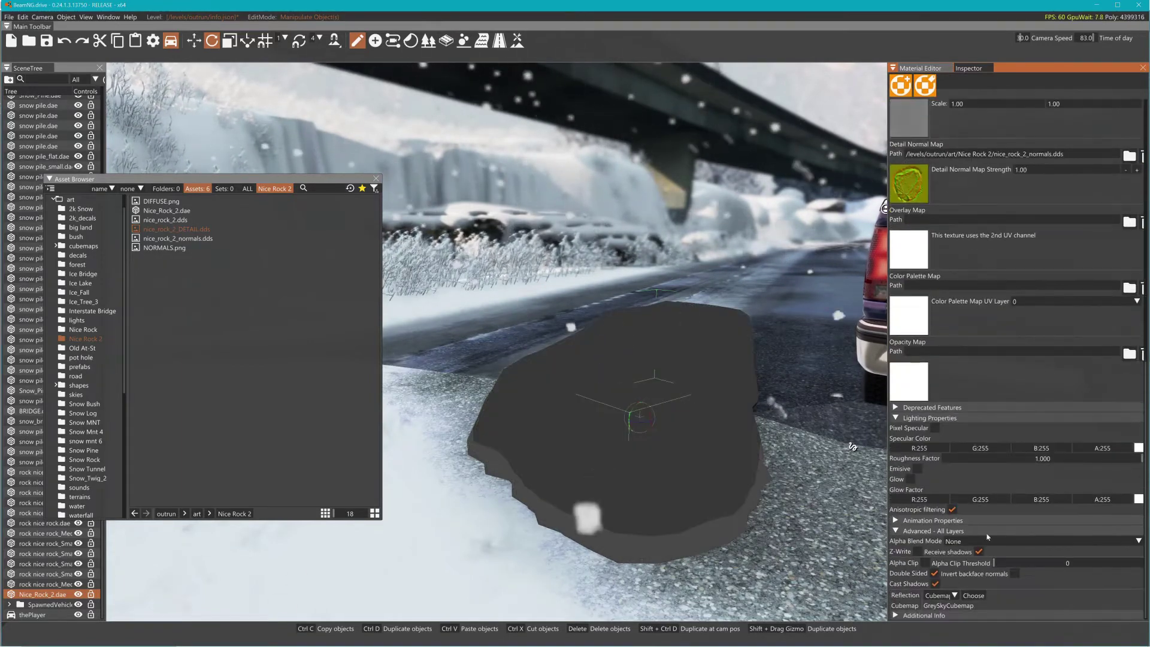
click(952, 596)
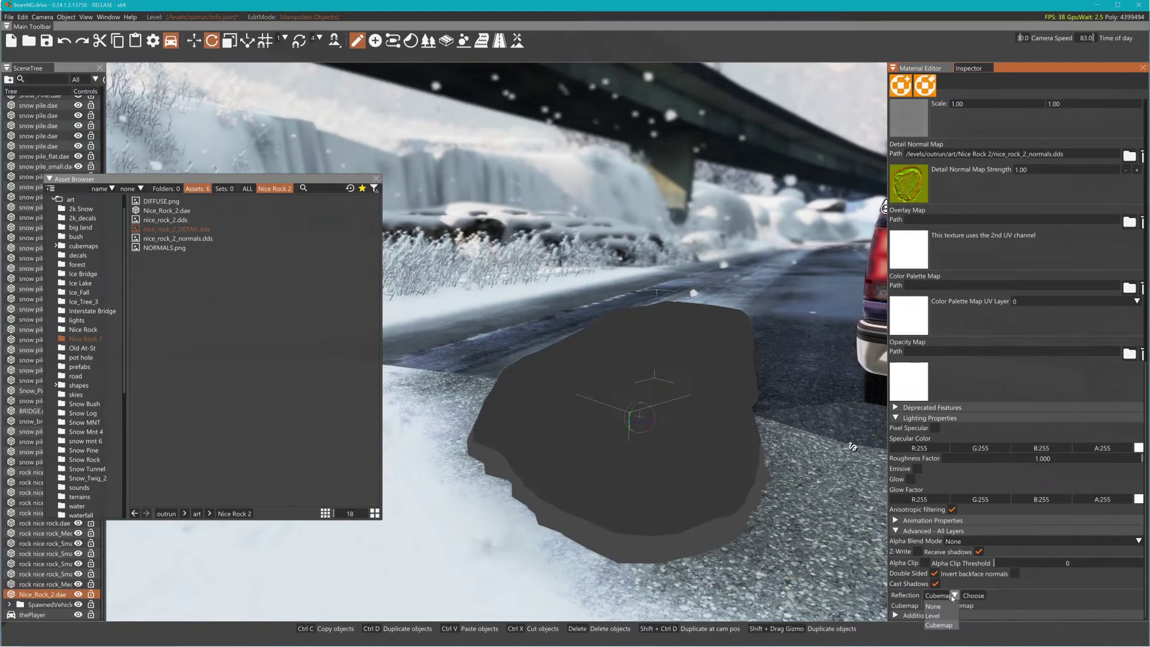
click(927, 561)
Set the rock material's detail normal map strength to 2.
scroll(1009, 218, up, 2)
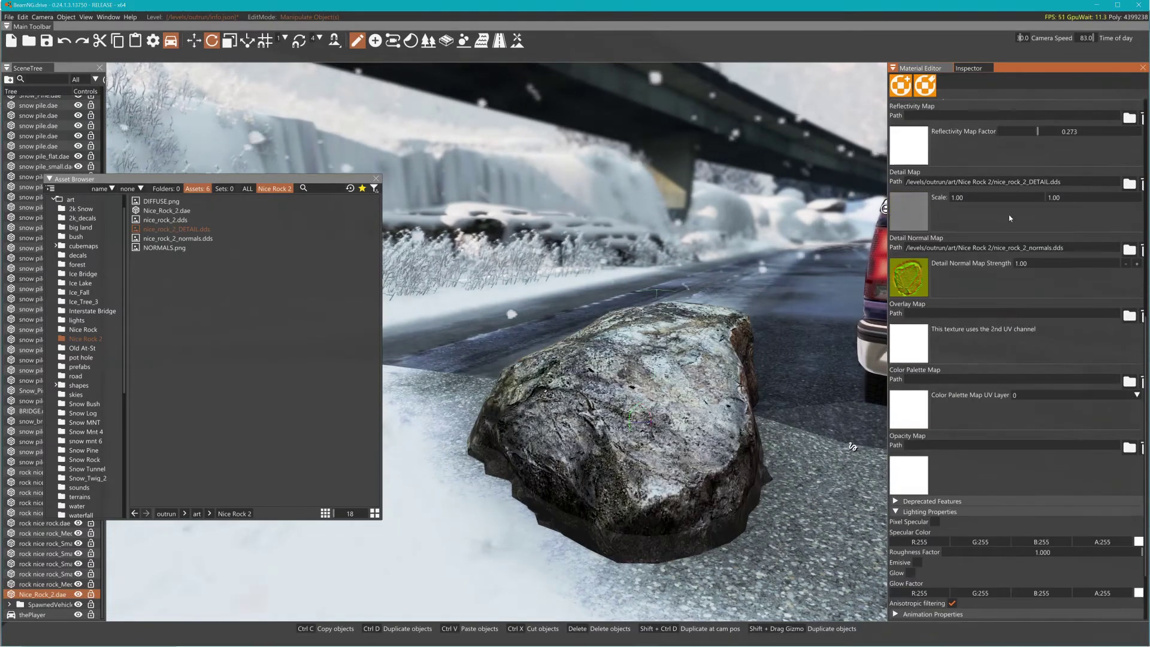
click(1022, 264)
text(2)
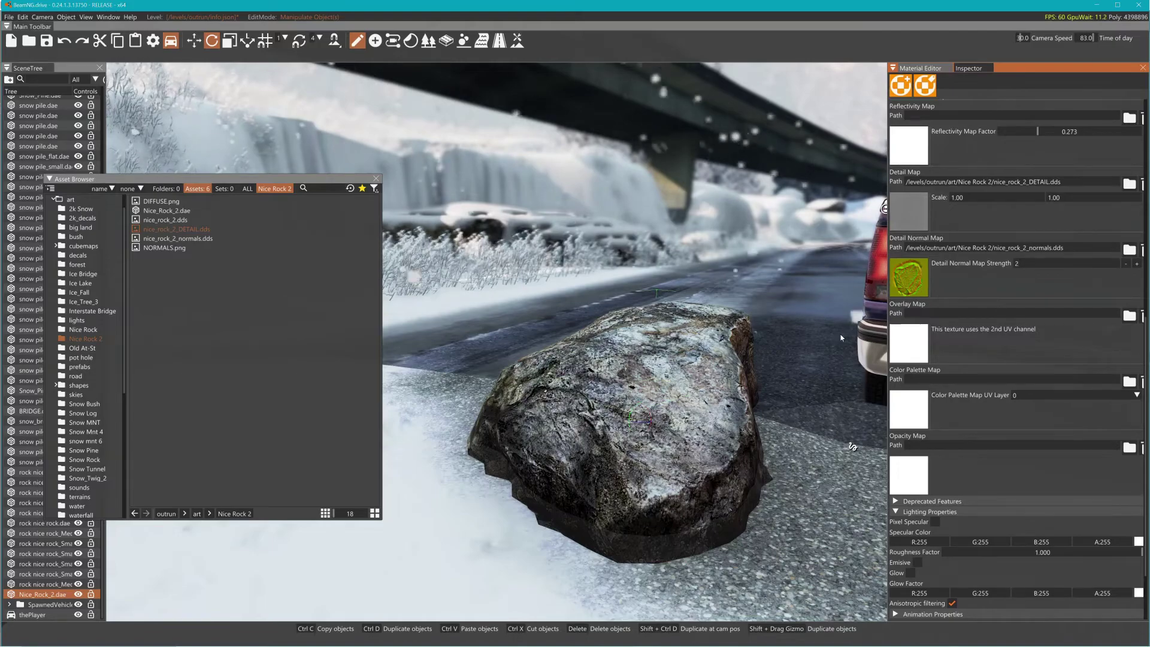
Switch to GIMP and revert the nice_rock_2_DETAIL image to its base state before the High Pass filter.
key(alt+Tab)
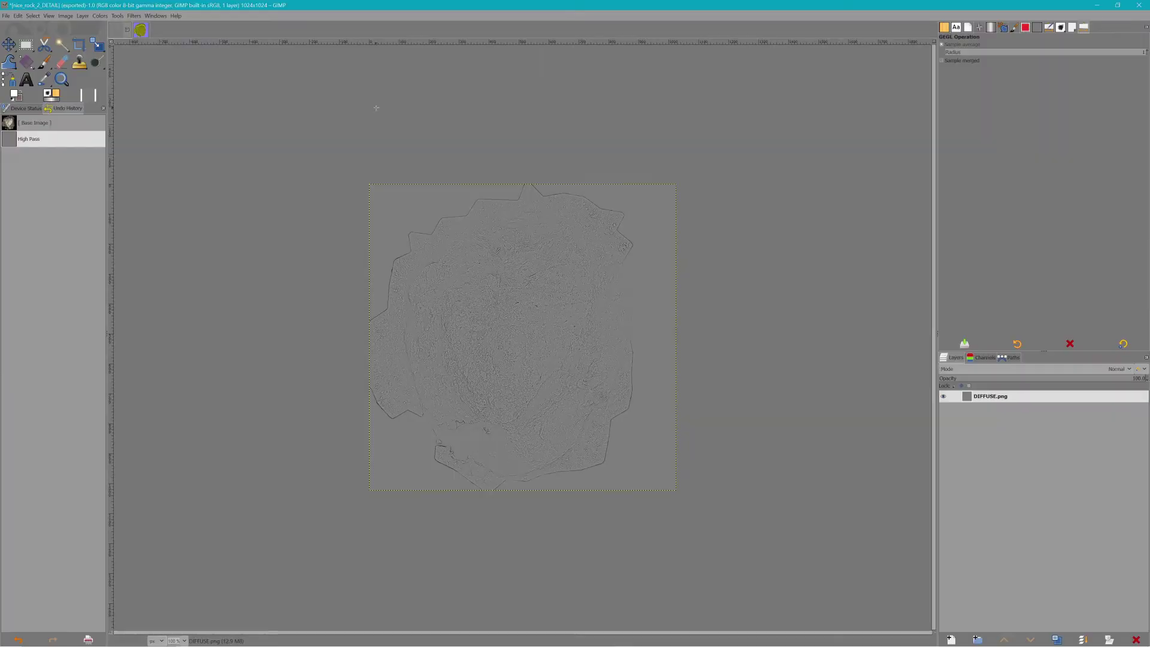
click(140, 30)
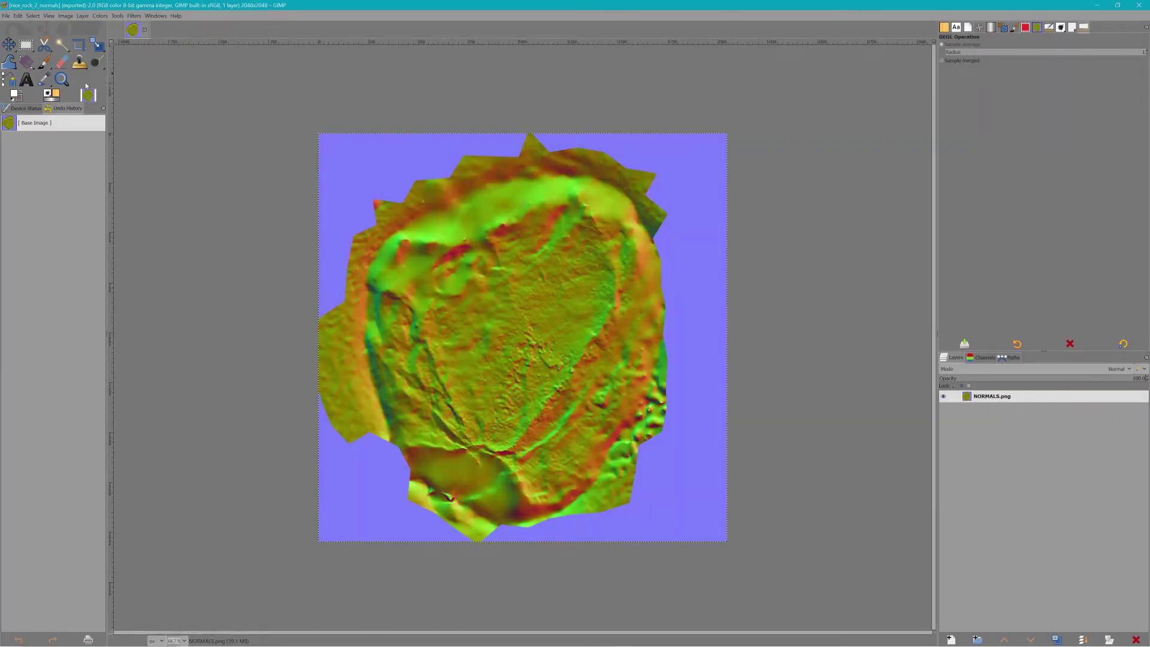
click(112, 28)
click(38, 126)
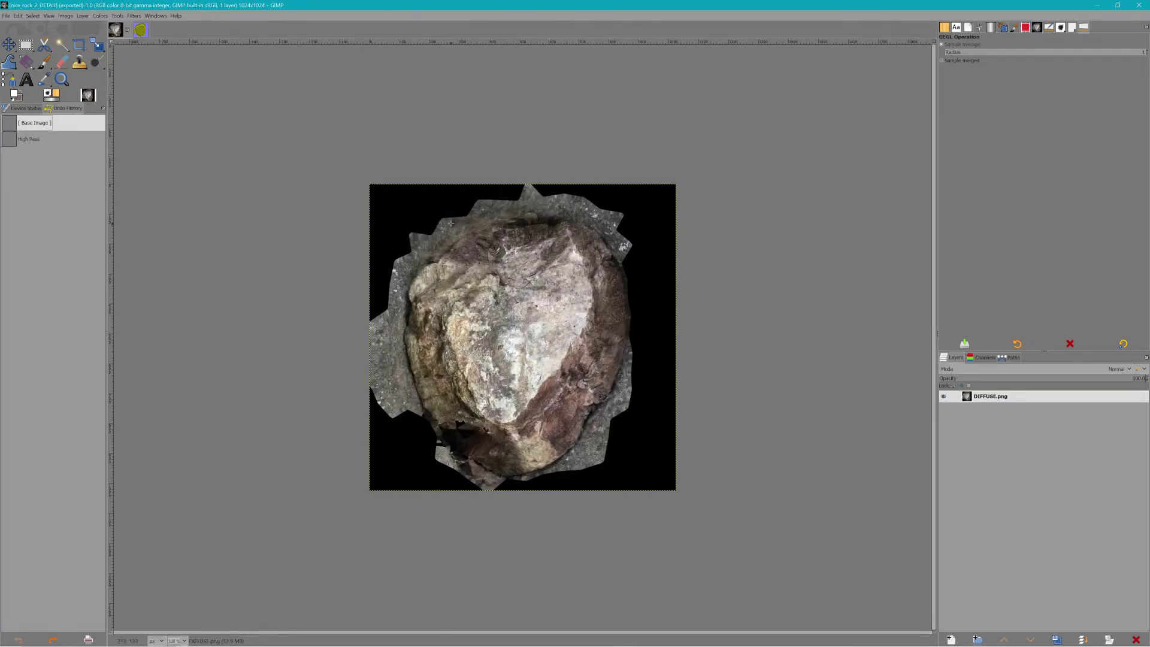
Convert the diffuse rock texture with the Normal Map filter at scale 10, using red for X and green for Y.
ctrl+scroll(450, 222, up, 2)
ctrl+scroll(450, 223, down, 1)
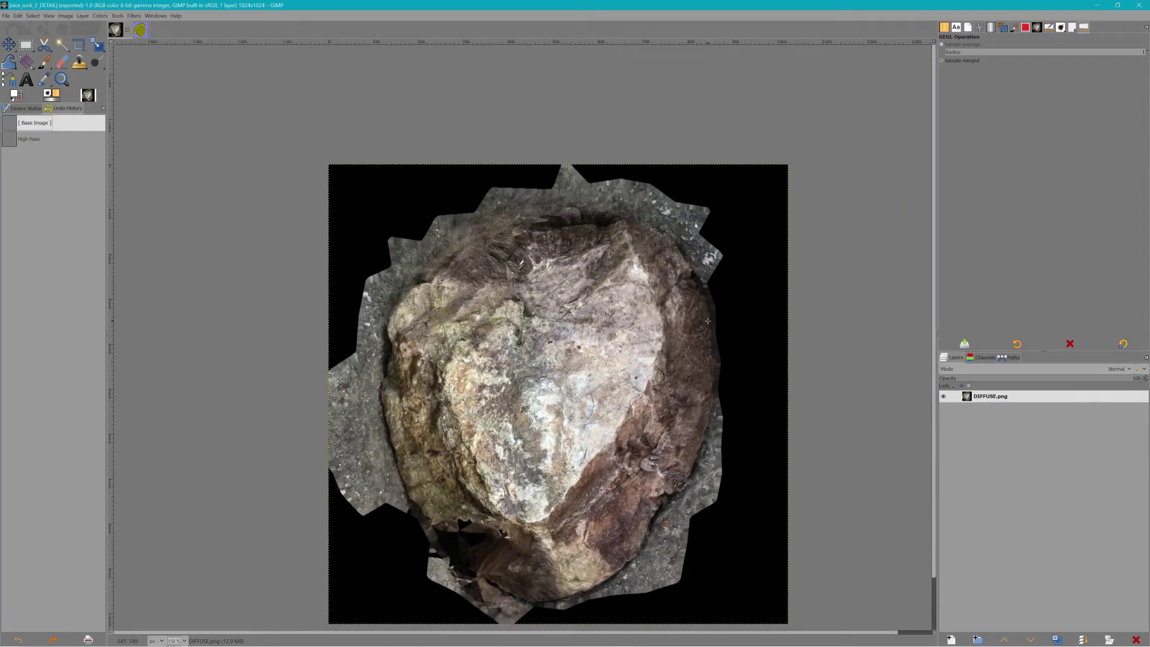
click(134, 15)
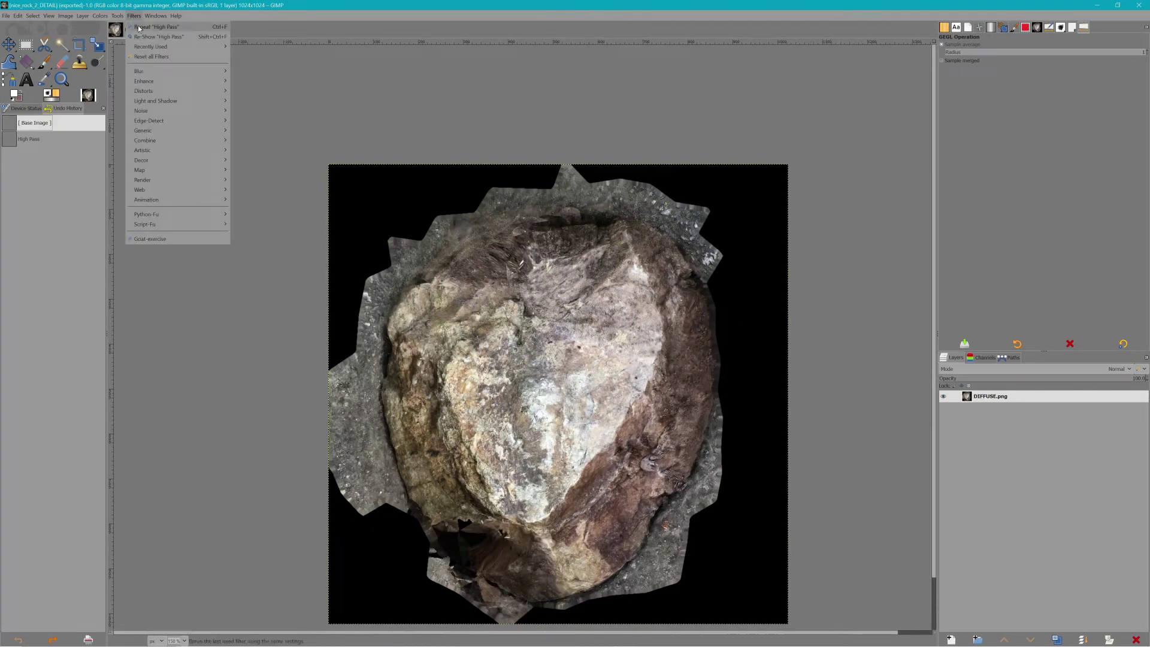
mouse_move(160, 81)
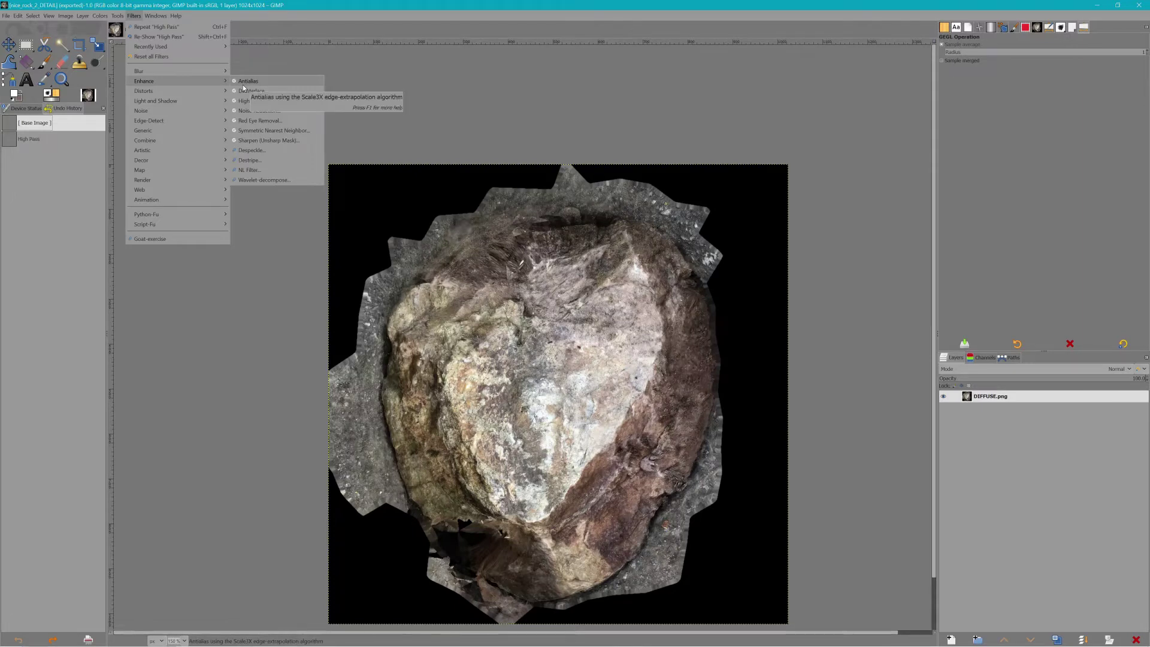
mouse_move(184, 130)
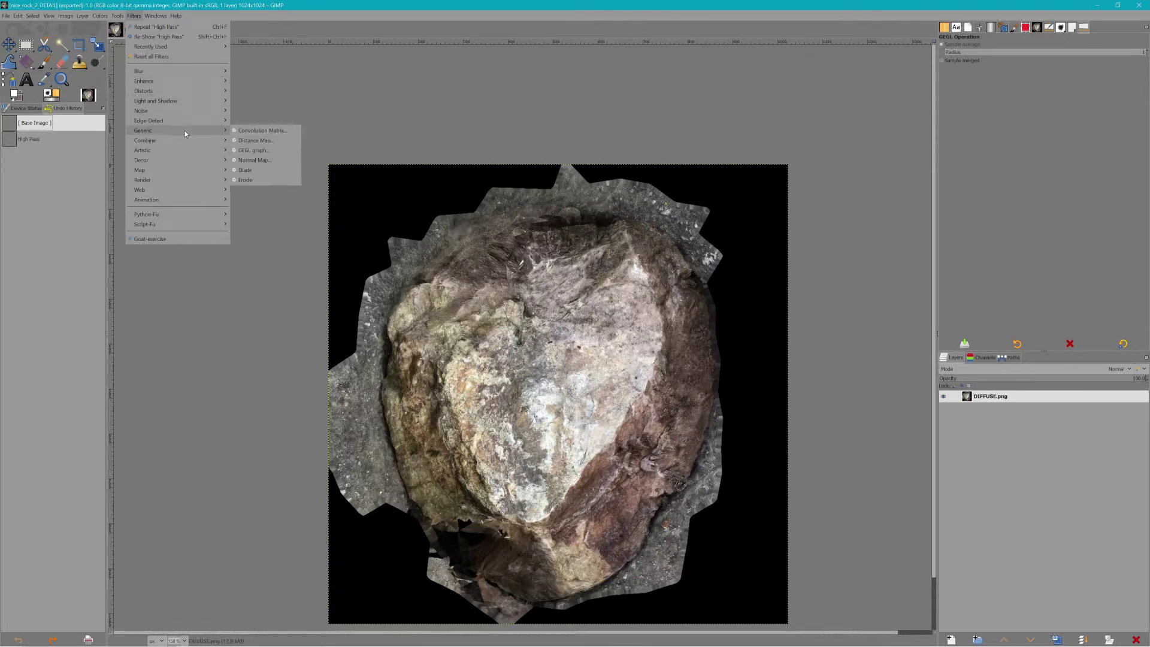
click(254, 159)
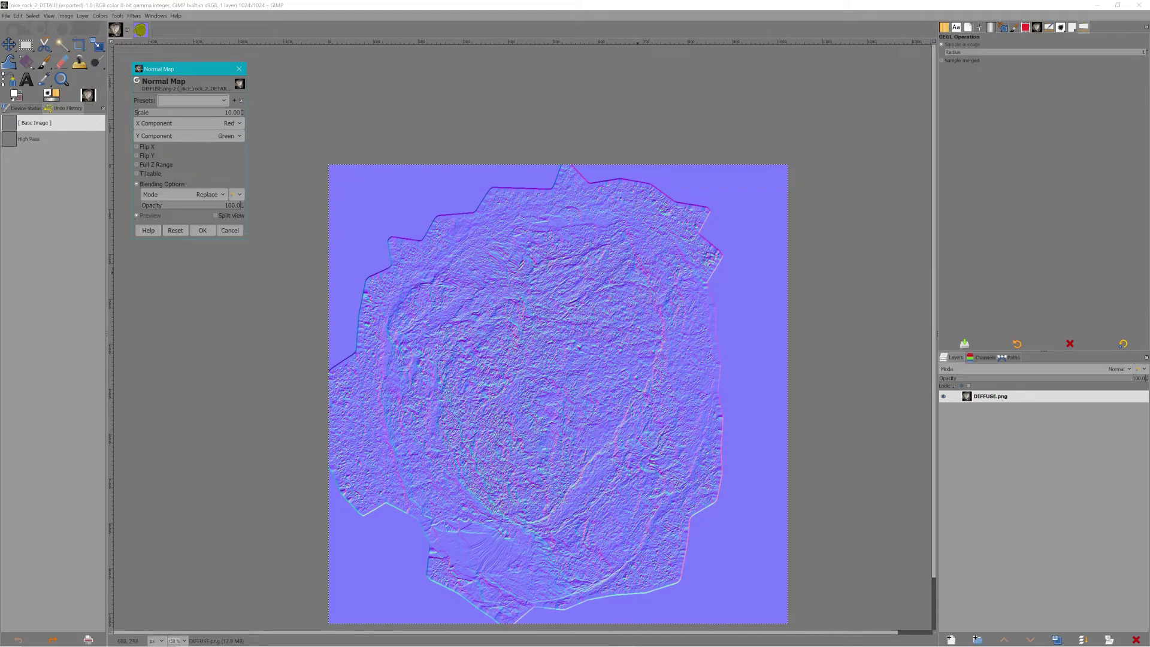
click(203, 230)
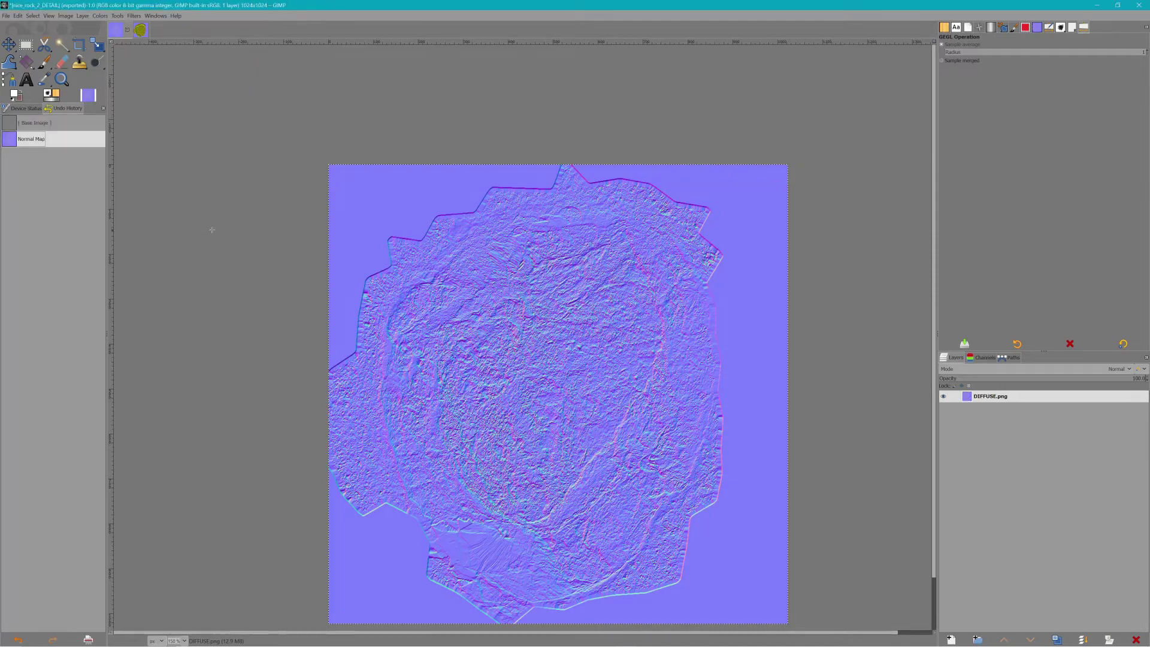
Duplicate the normal map layer twice so the image has three stacked layers.
right_click(994, 397)
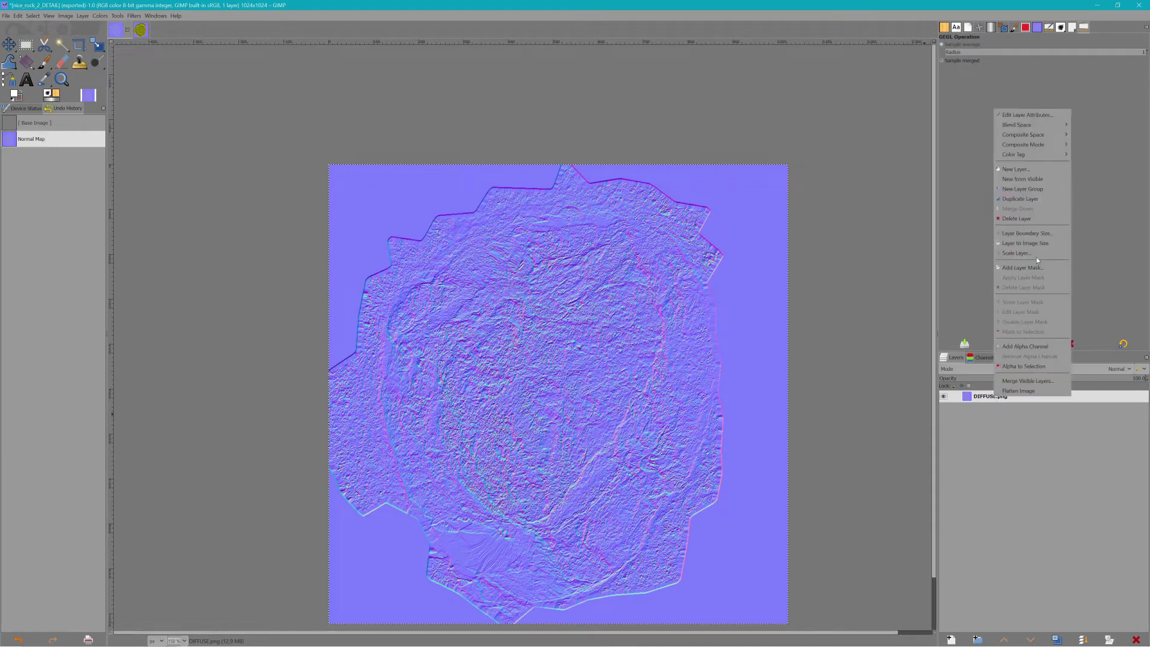
click(1027, 199)
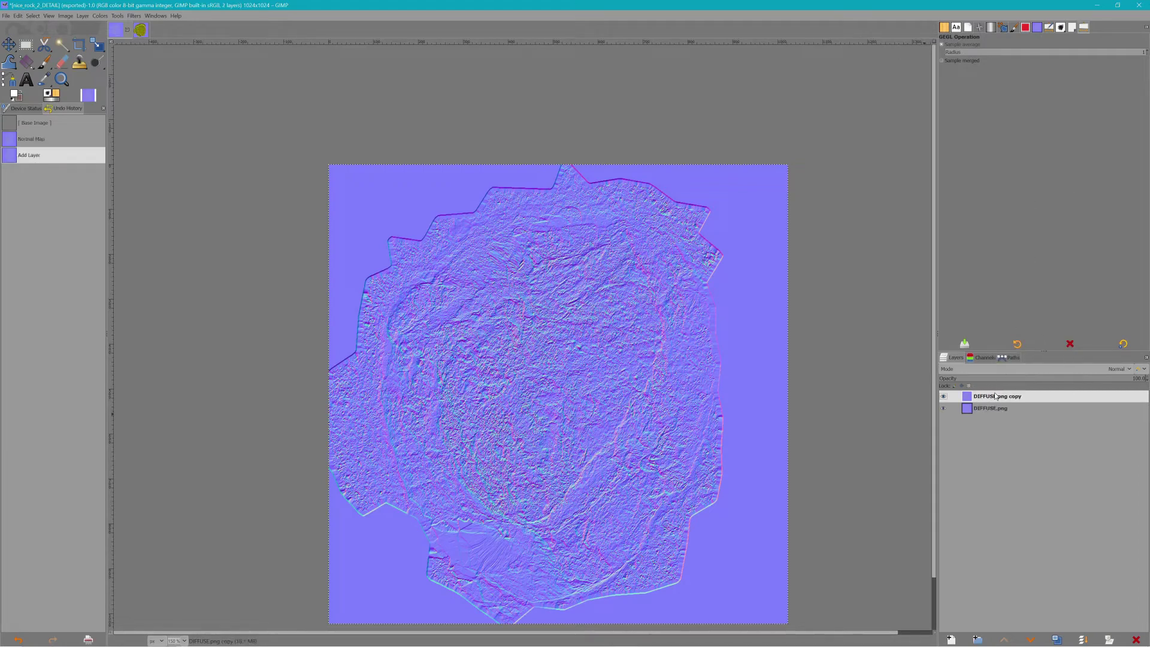
right_click(996, 396)
click(1024, 197)
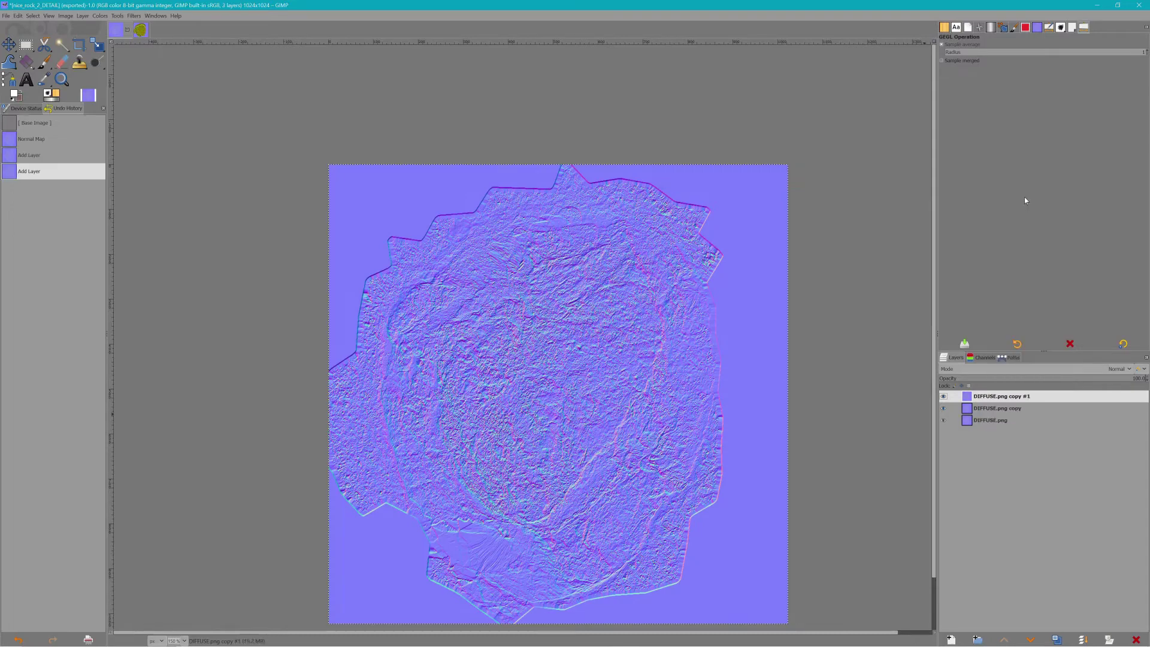
Scale the topmost layer copy to 1027 x 1027 pixels.
key(shift+s)
click(668, 325)
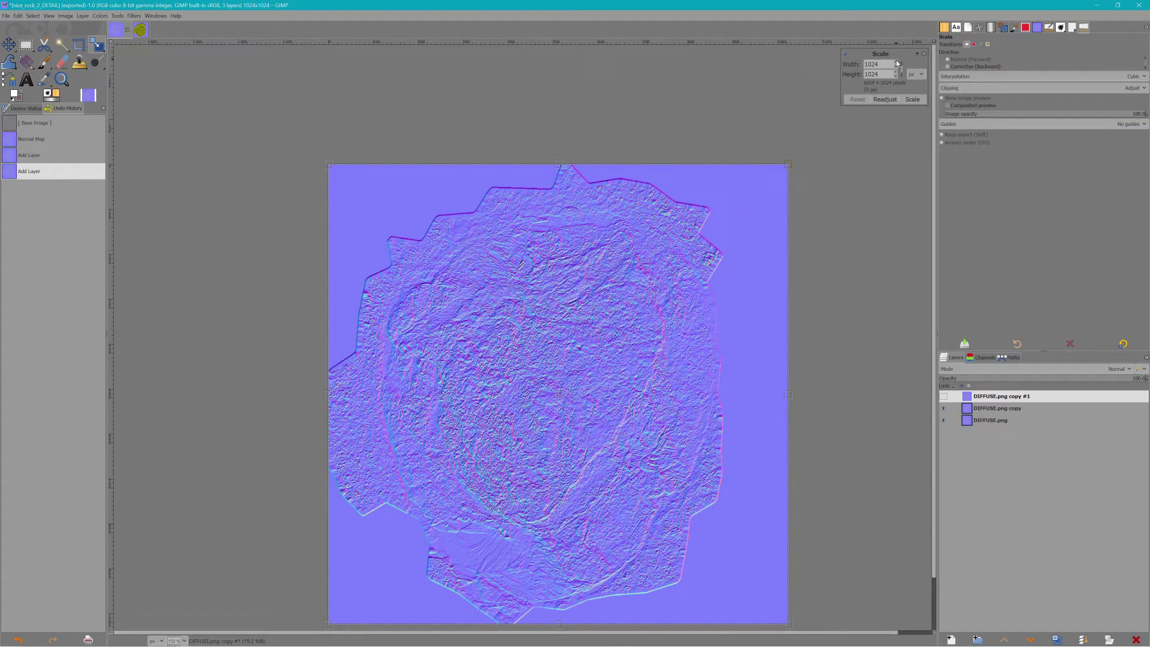
click(943, 396)
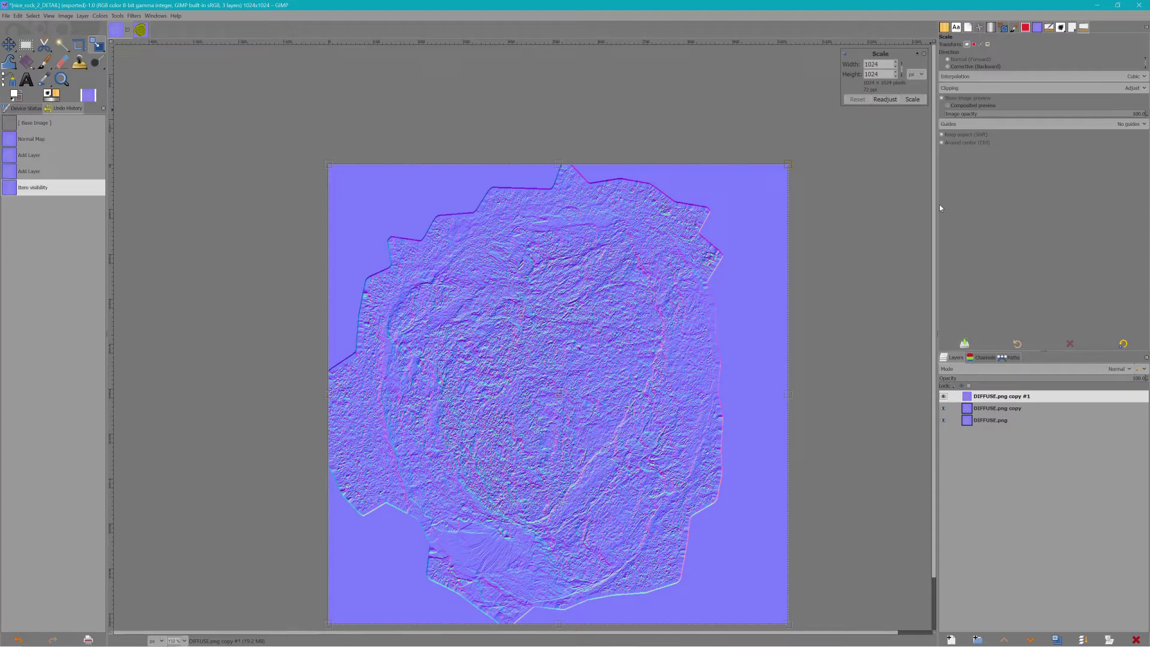
double_click(896, 63)
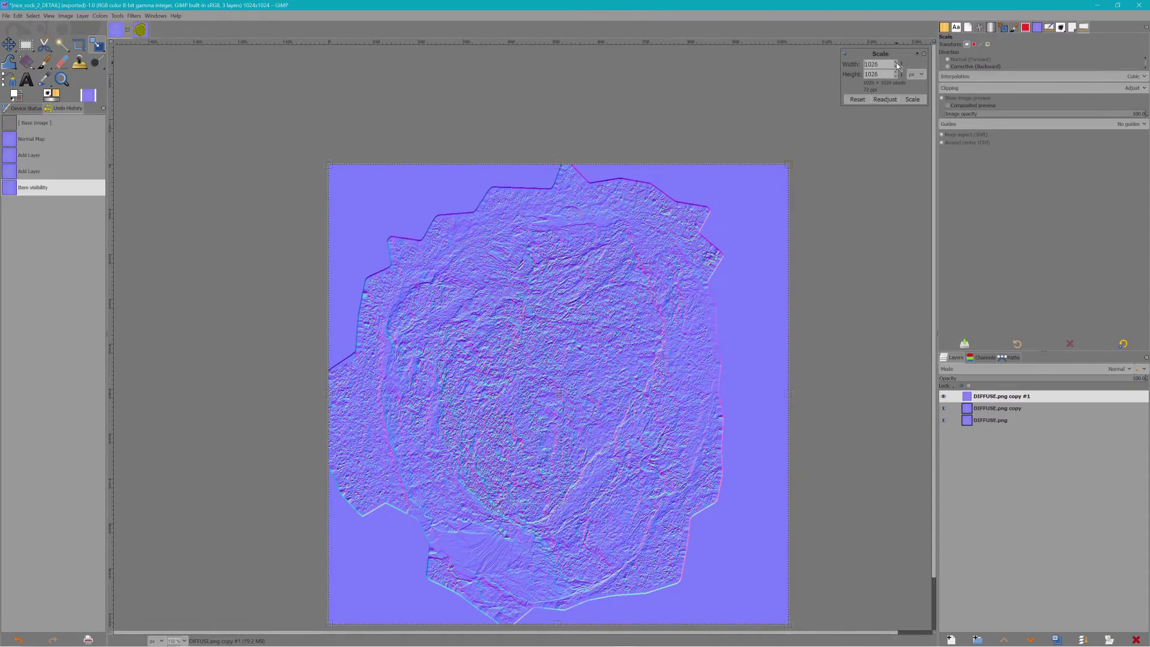
click(986, 421)
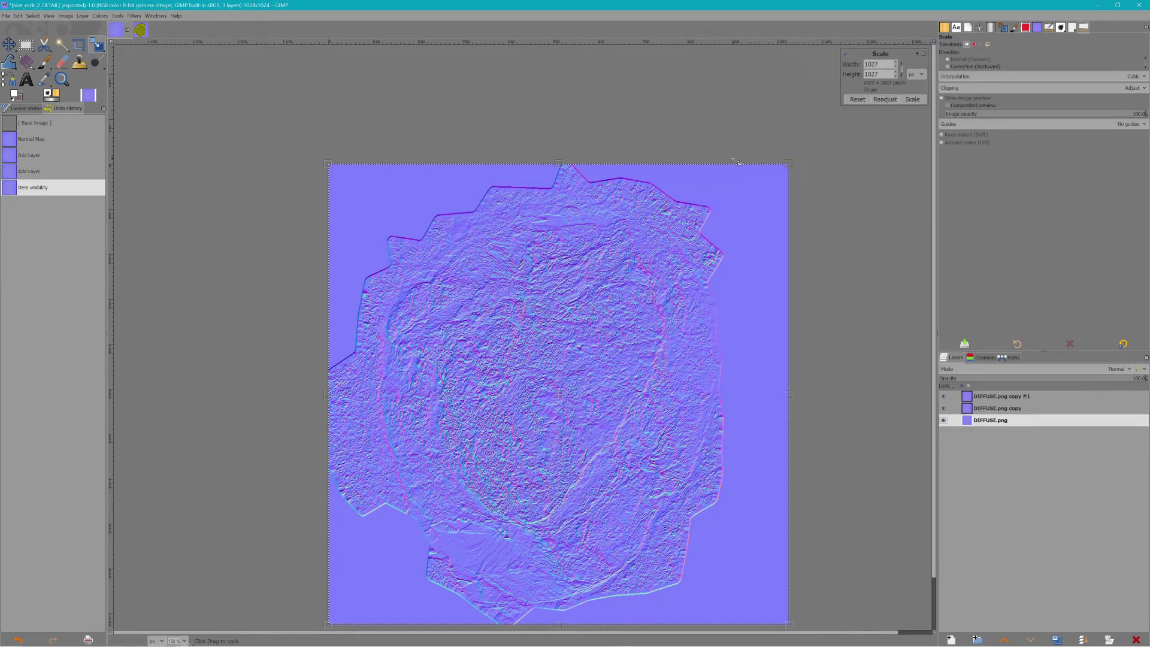
key(m)
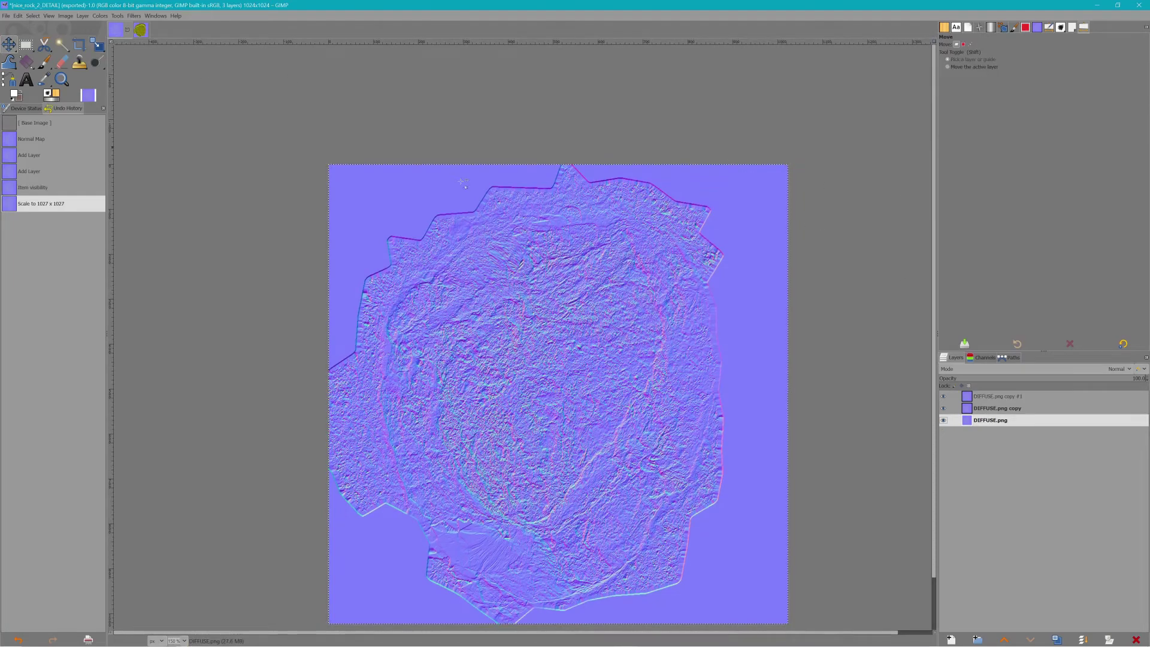
Scale the original DIFFUSE.png layer to 1021 x 1021 pixels.
key(shift+s)
click(688, 343)
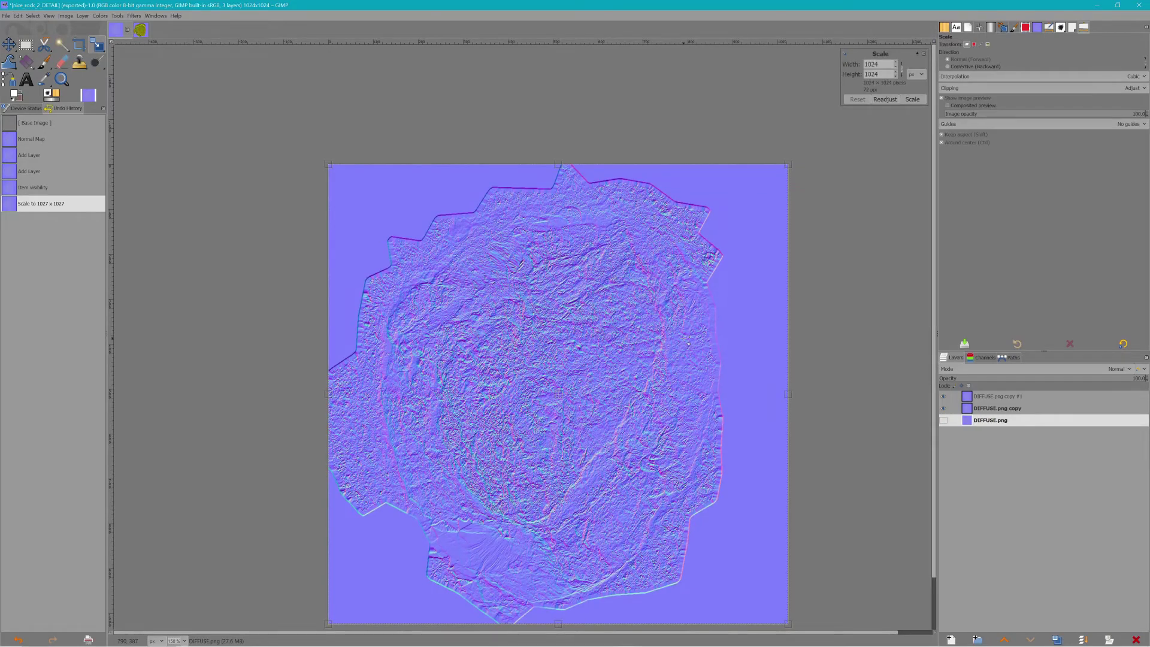
click(896, 77)
click(896, 77)
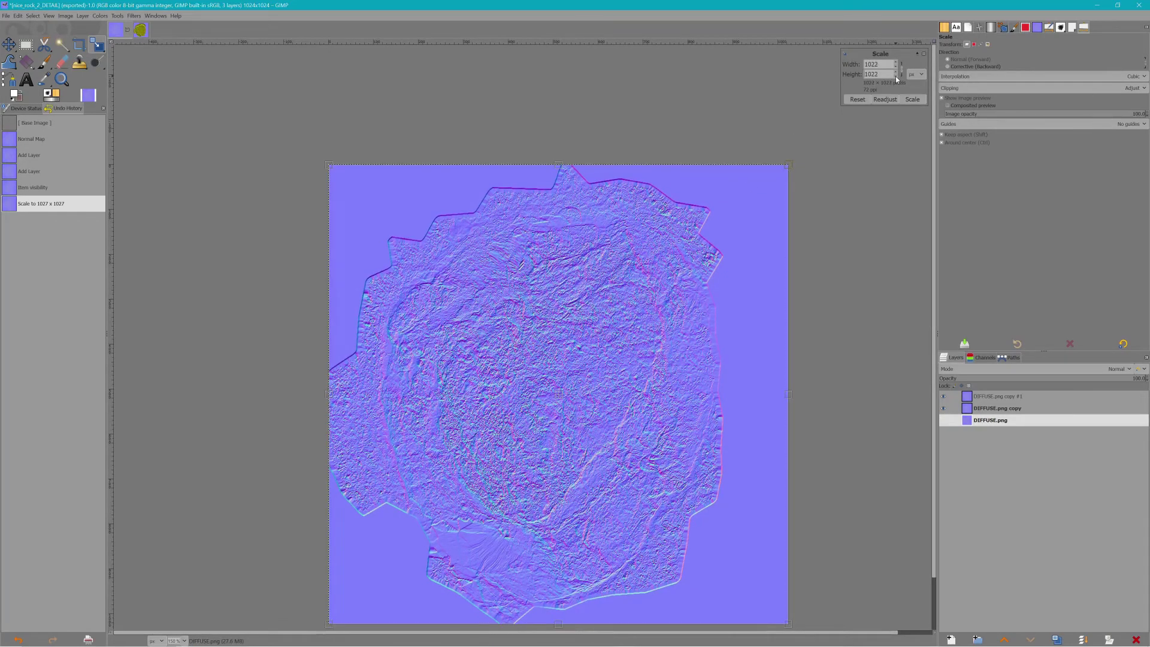
click(896, 77)
click(913, 99)
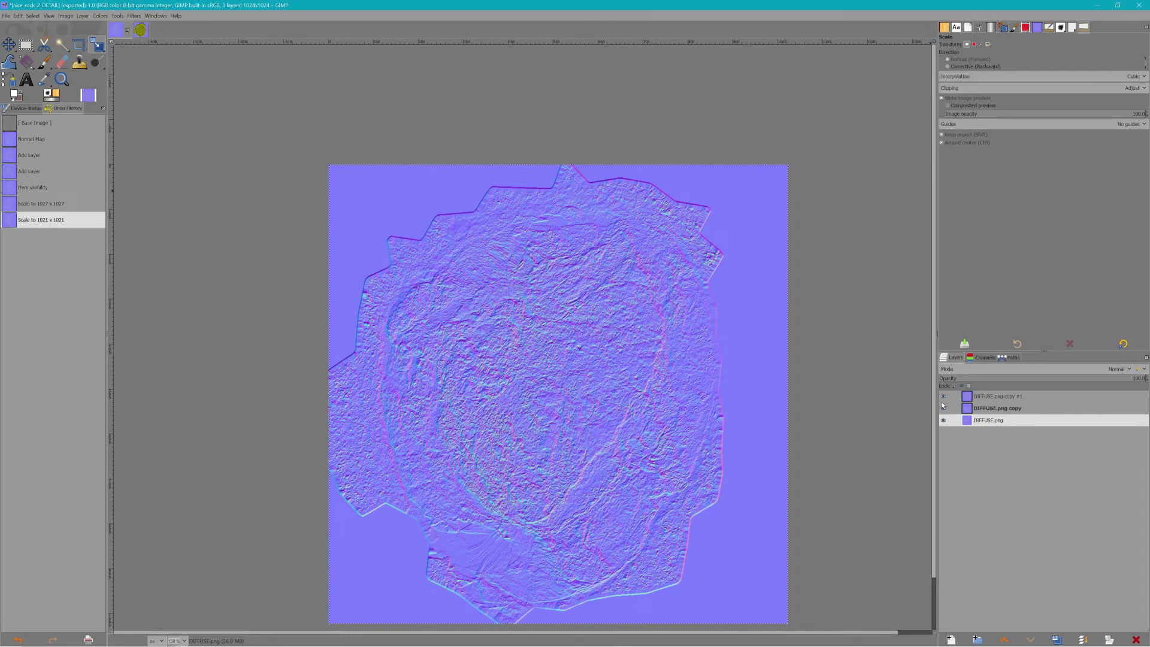
Toggle the visibility of the two layer copies to compare the differently scaled normal maps.
click(943, 398)
click(945, 409)
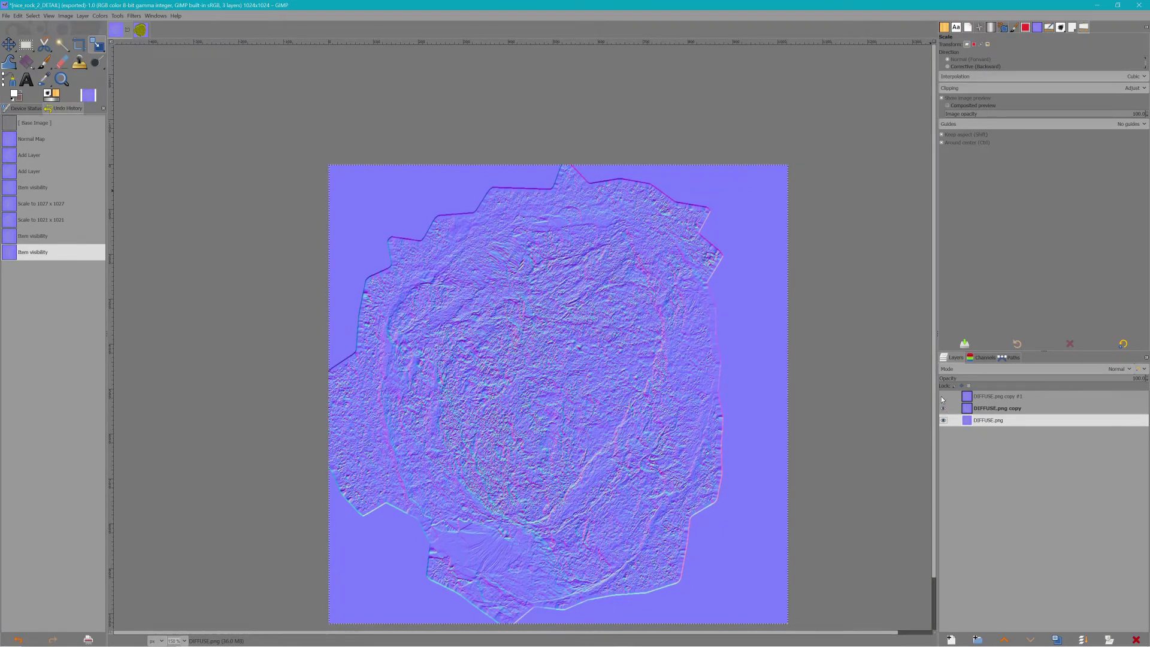
click(945, 408)
click(943, 398)
click(943, 398)
click(944, 409)
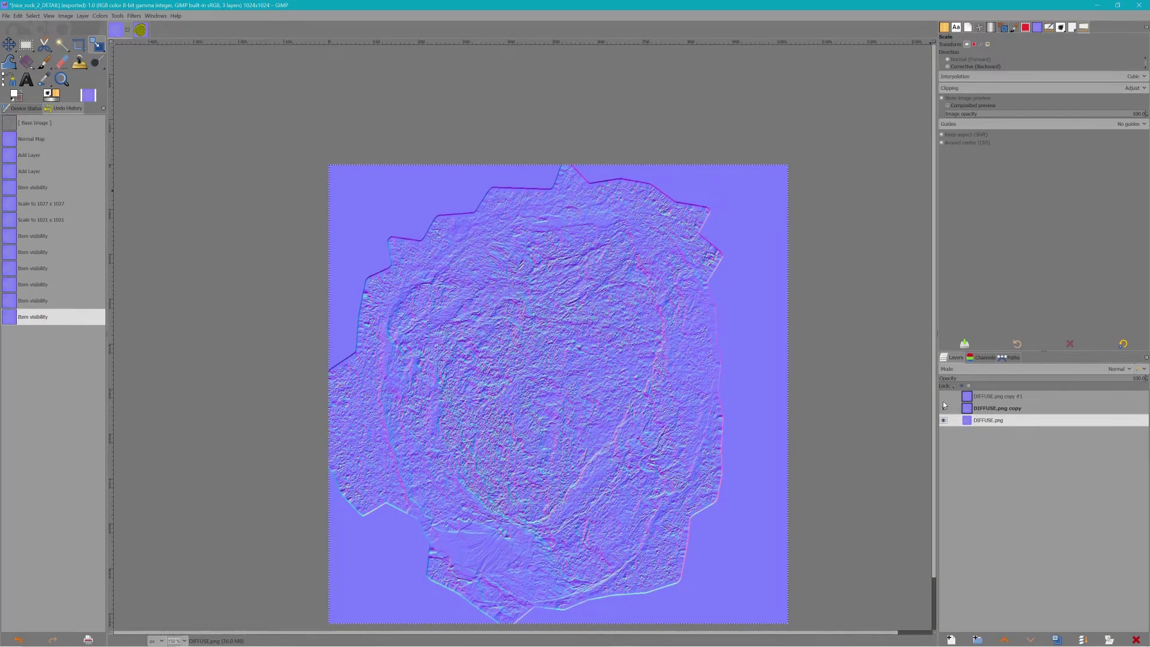
click(943, 397)
Set the blend mode of the original layer and both copies to Overlay.
click(995, 368)
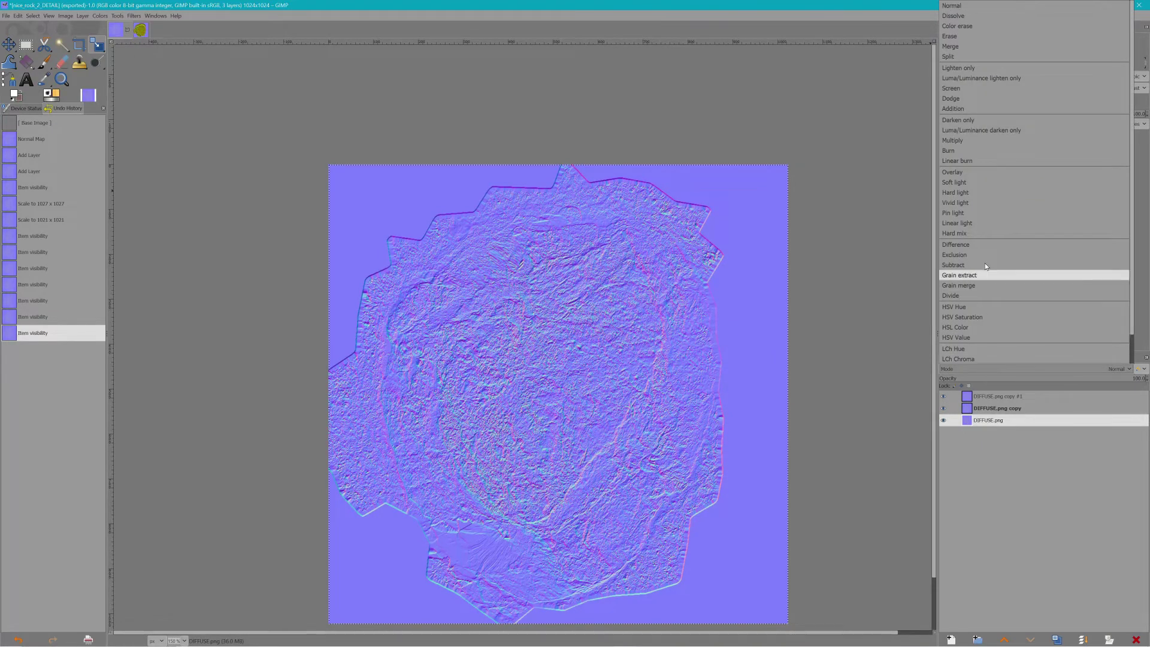
click(985, 173)
click(994, 406)
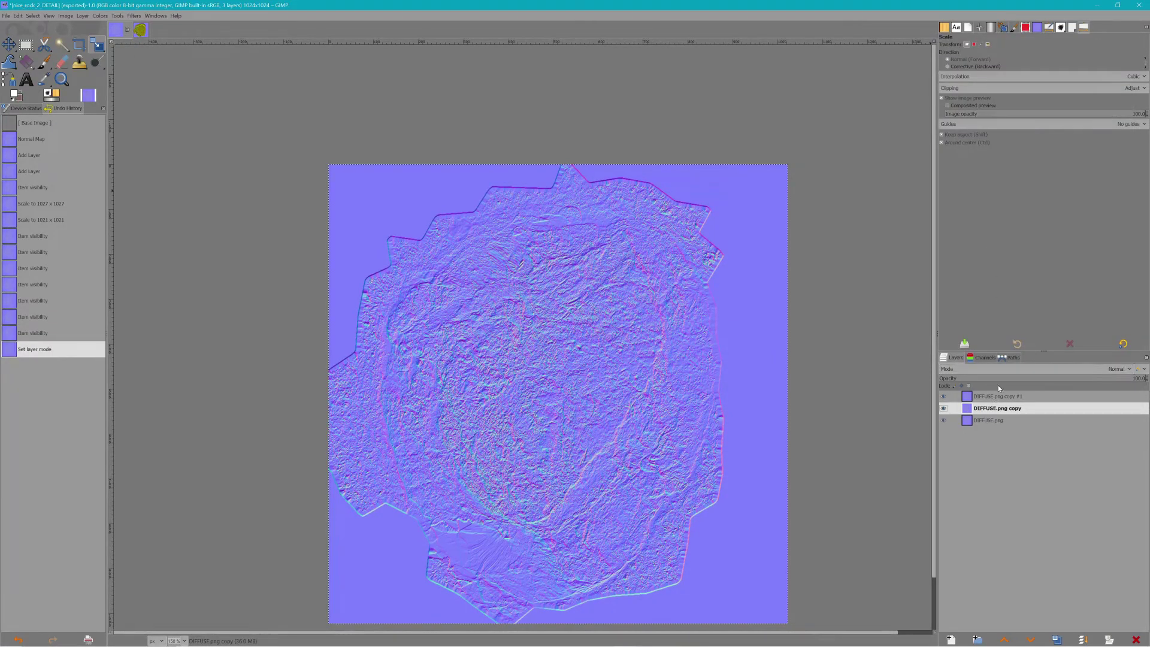
click(1002, 369)
click(973, 174)
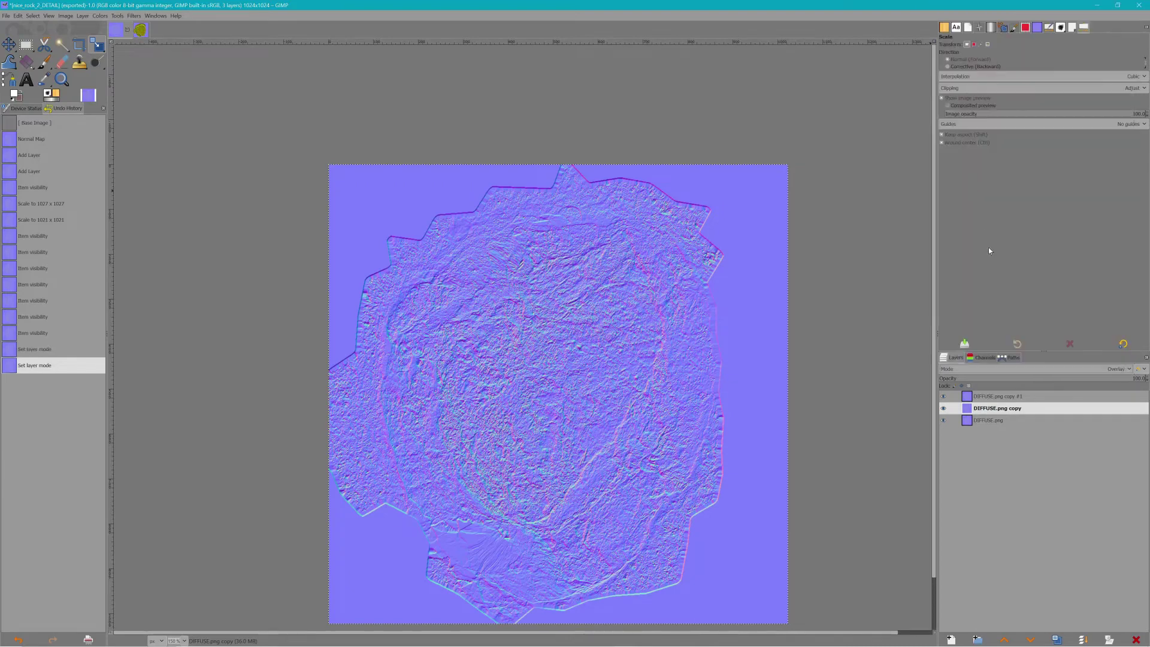
click(992, 397)
click(1001, 369)
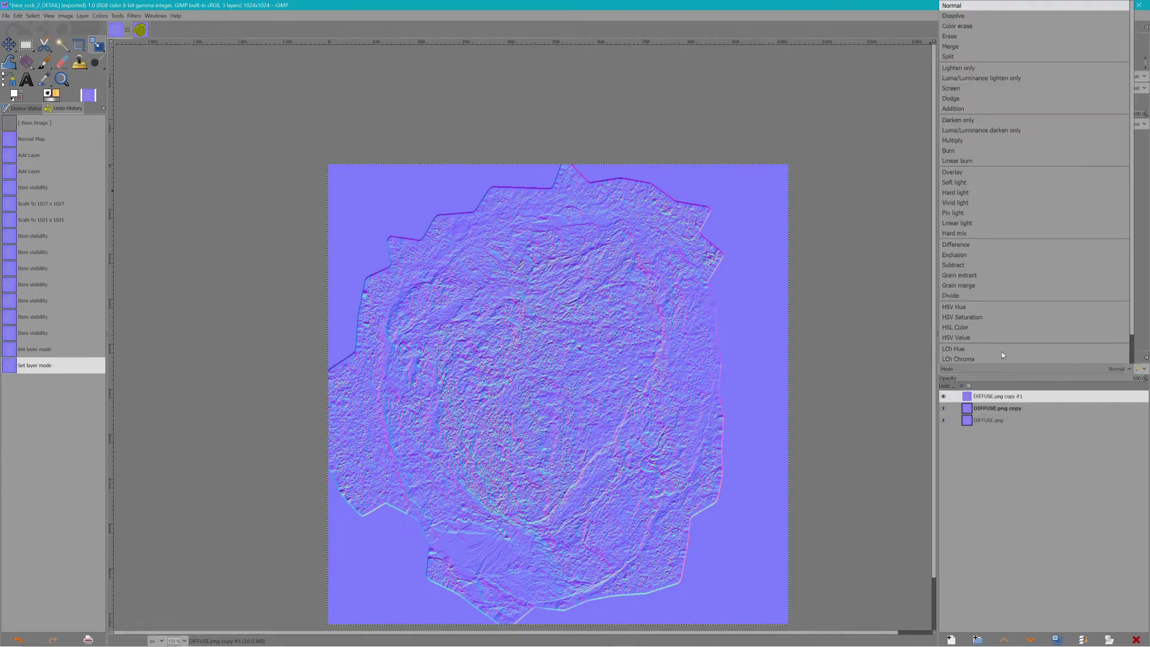
click(957, 174)
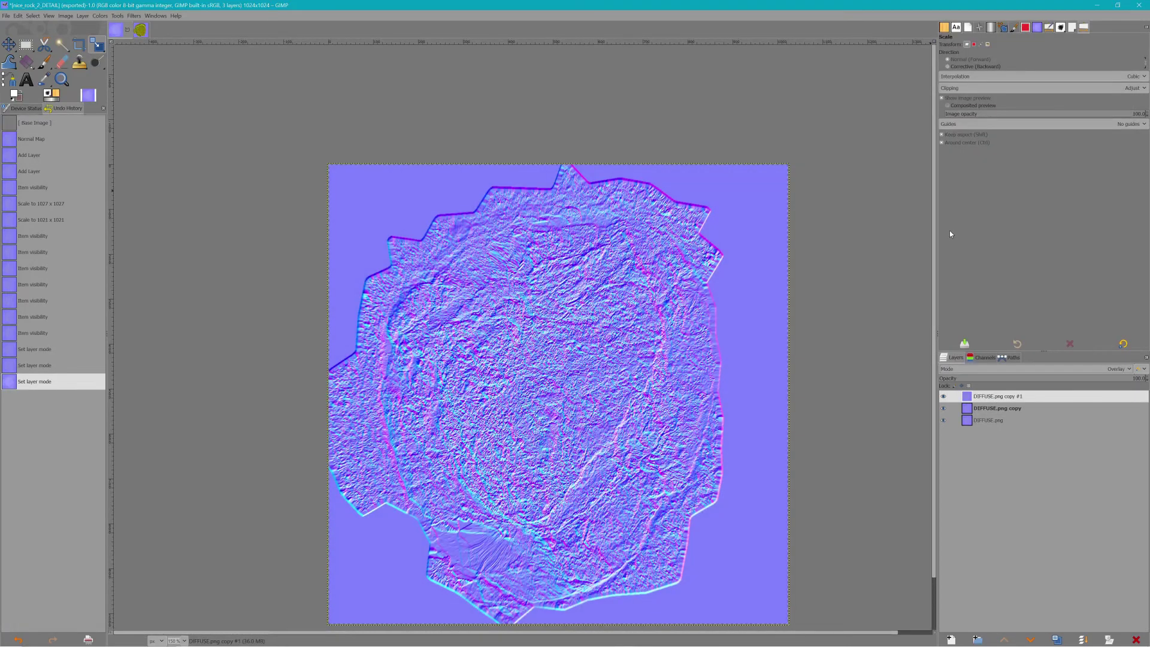
Toggle the topmost layer copy's visibility to compare its effect, and merge all visible layers into one.
click(943, 396)
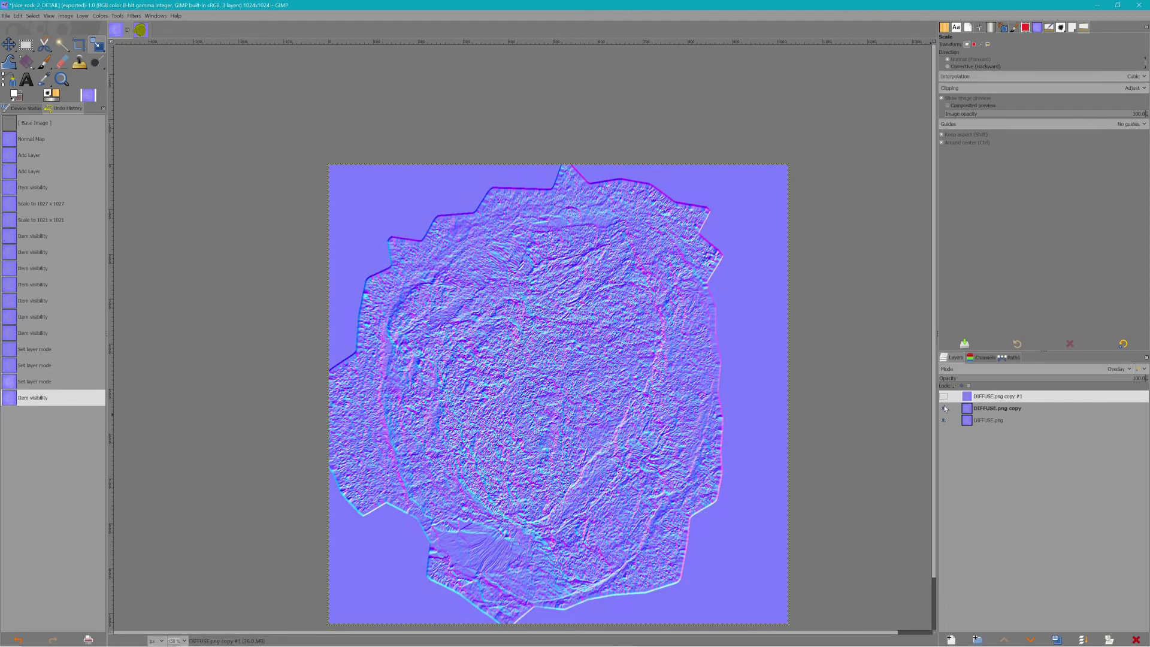
click(943, 397)
click(944, 397)
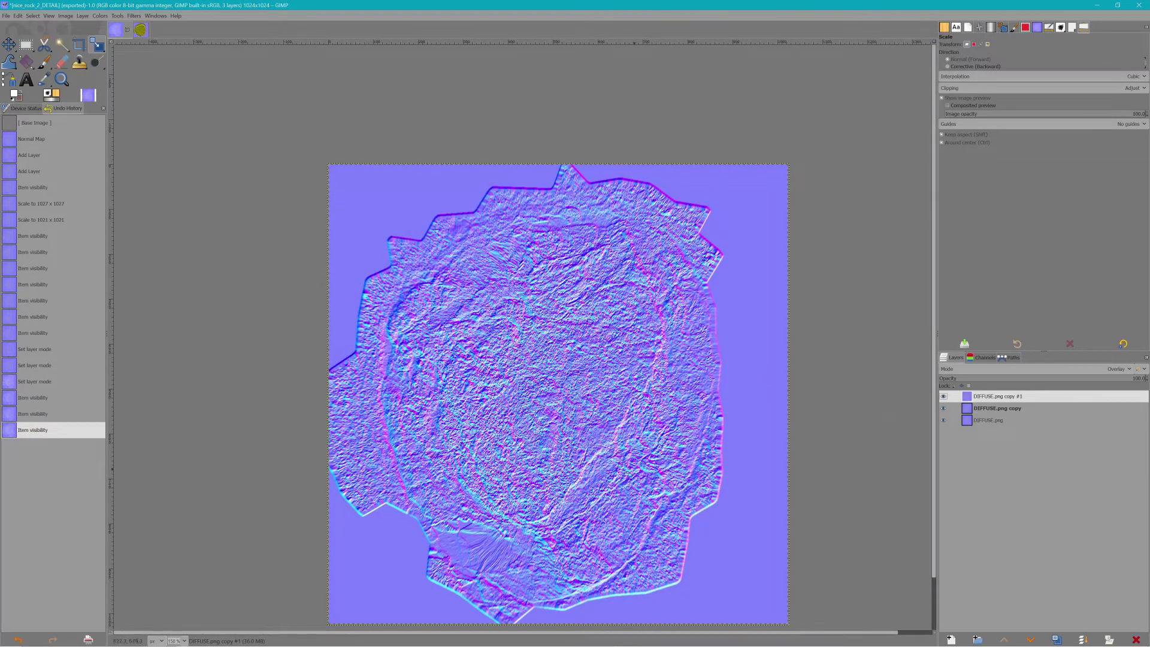
right_click(1016, 414)
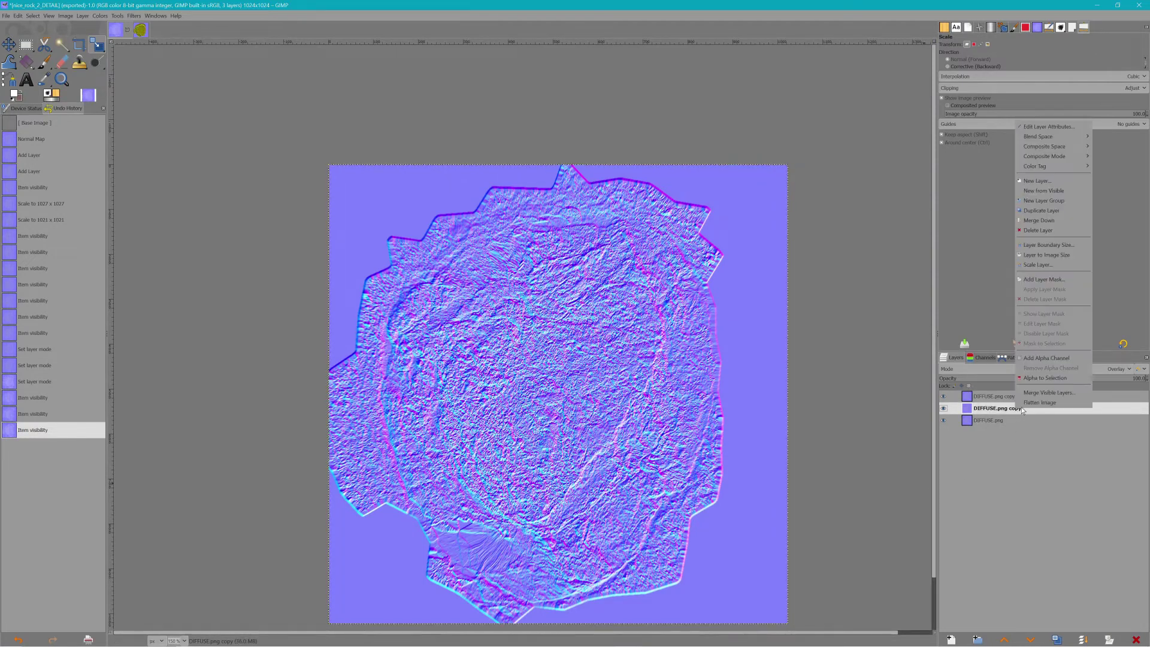
click(1043, 399)
click(1049, 445)
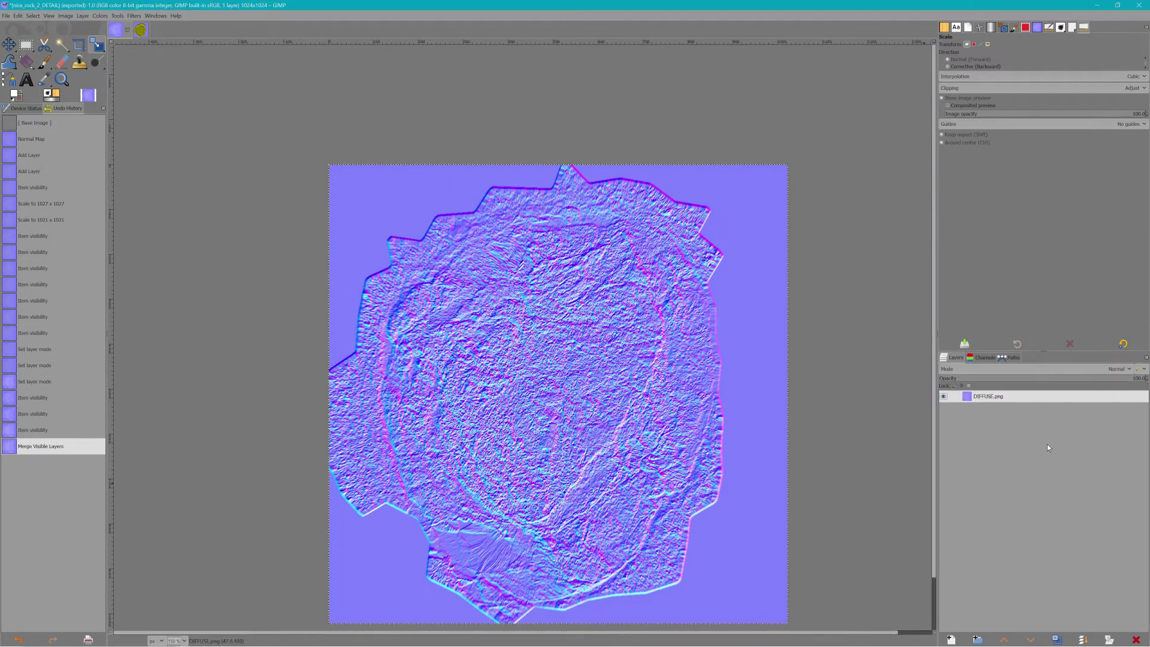
Export the merged normal map as nice_rock_2_DETAIL2.dds in the Nice Rock 2 folder, using BC5 / ATI2 (3Dc) compression with generated mipmaps.
click(6, 15)
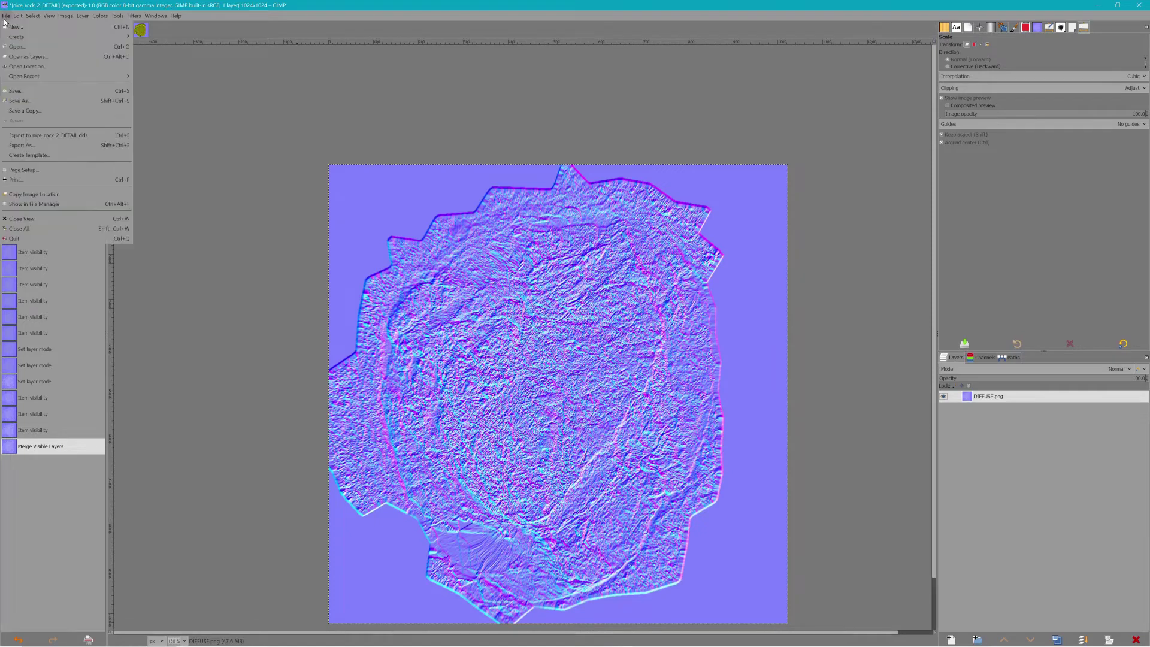
click(31, 143)
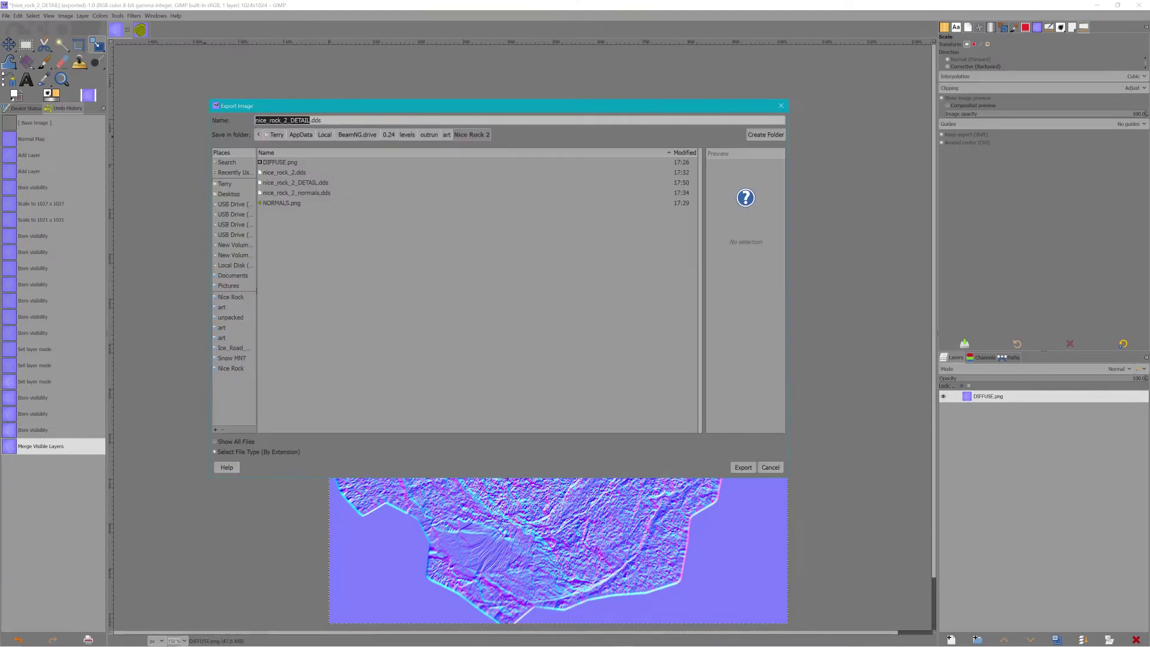
click(310, 121)
click(739, 468)
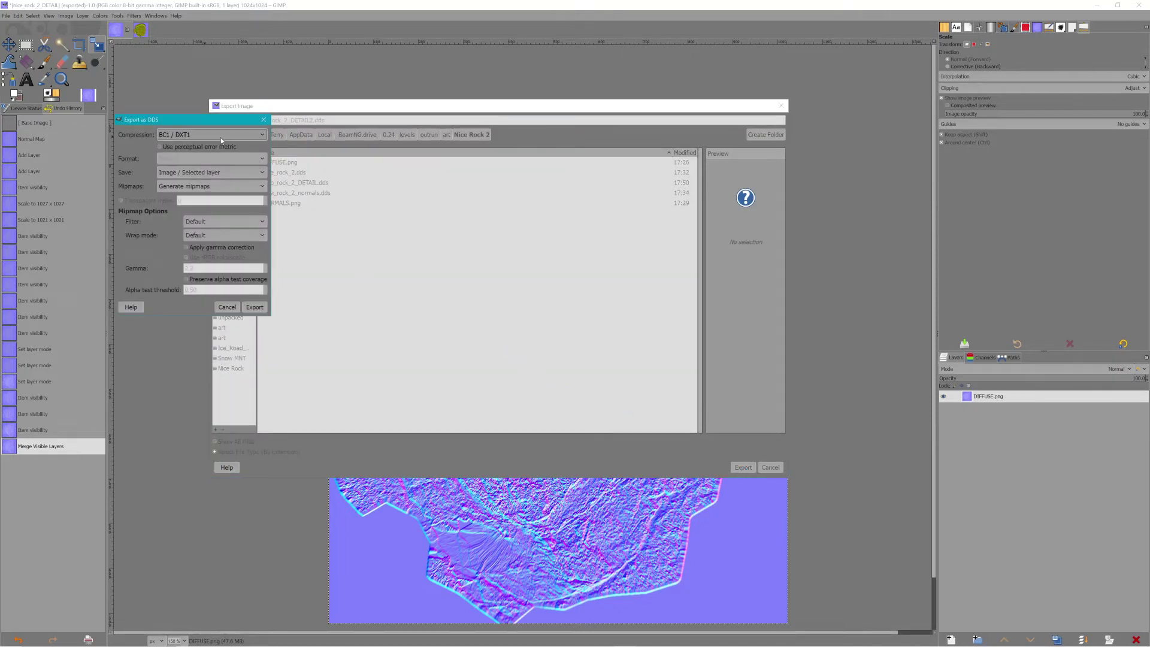
click(221, 137)
click(189, 207)
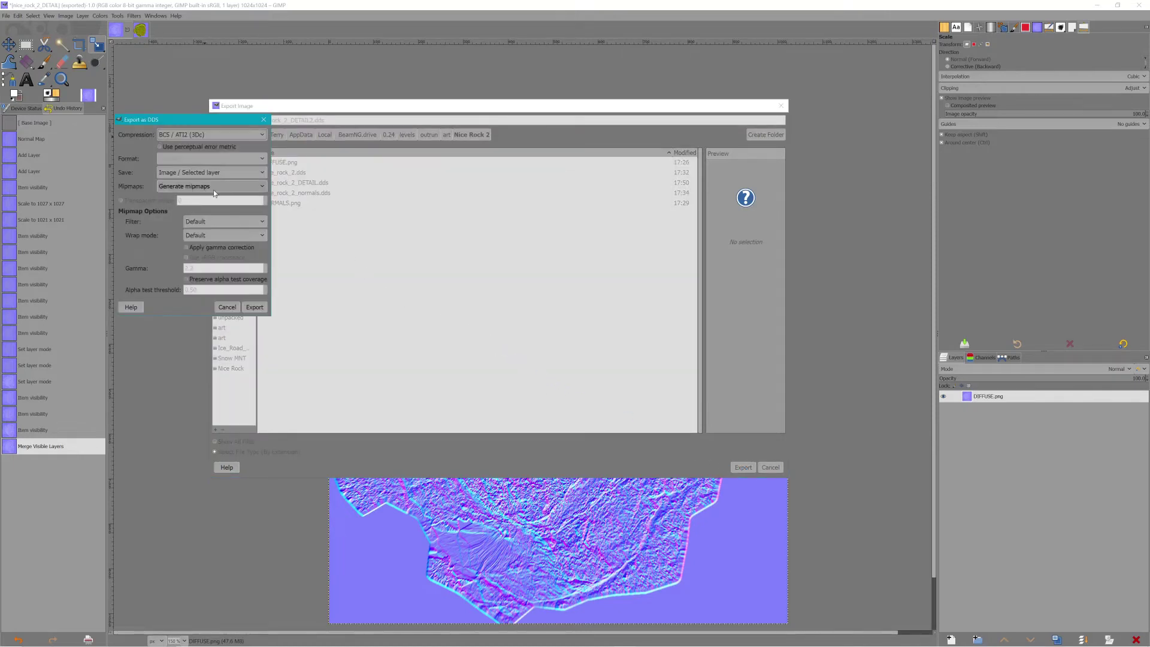
click(254, 307)
Switch to BeamNG, refresh the Nice Rock 2 folder's assets, and assign nice_rock_2_DETAIL2.dds as the rock material's detail normal map.
key(alt+Tab)
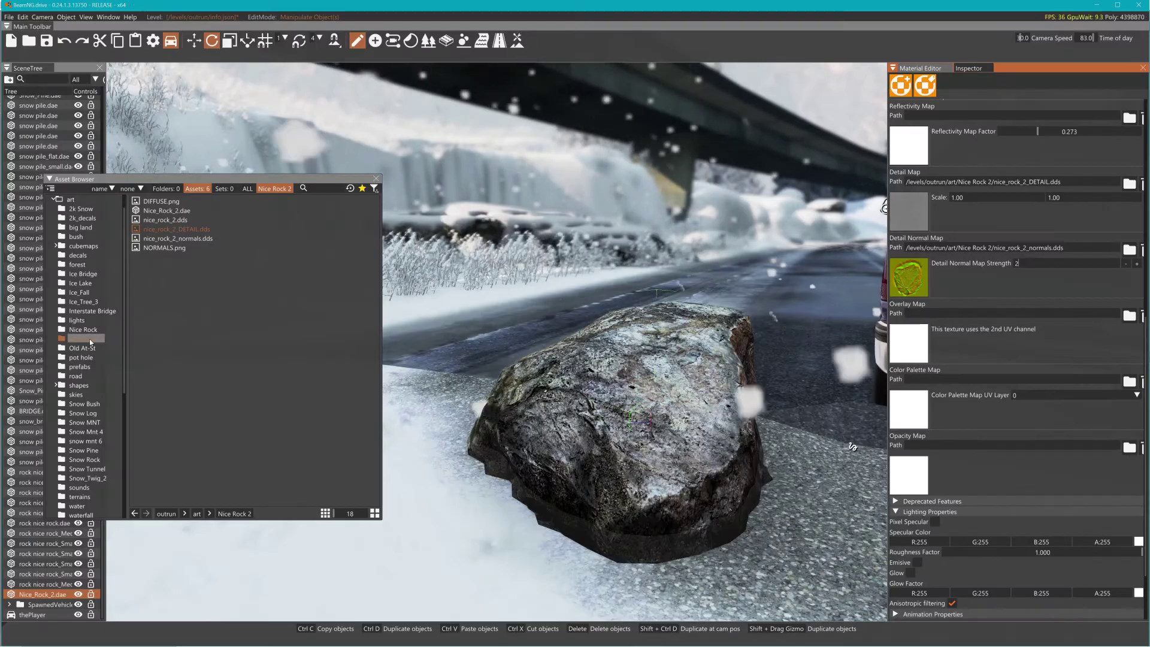
right_click(89, 340)
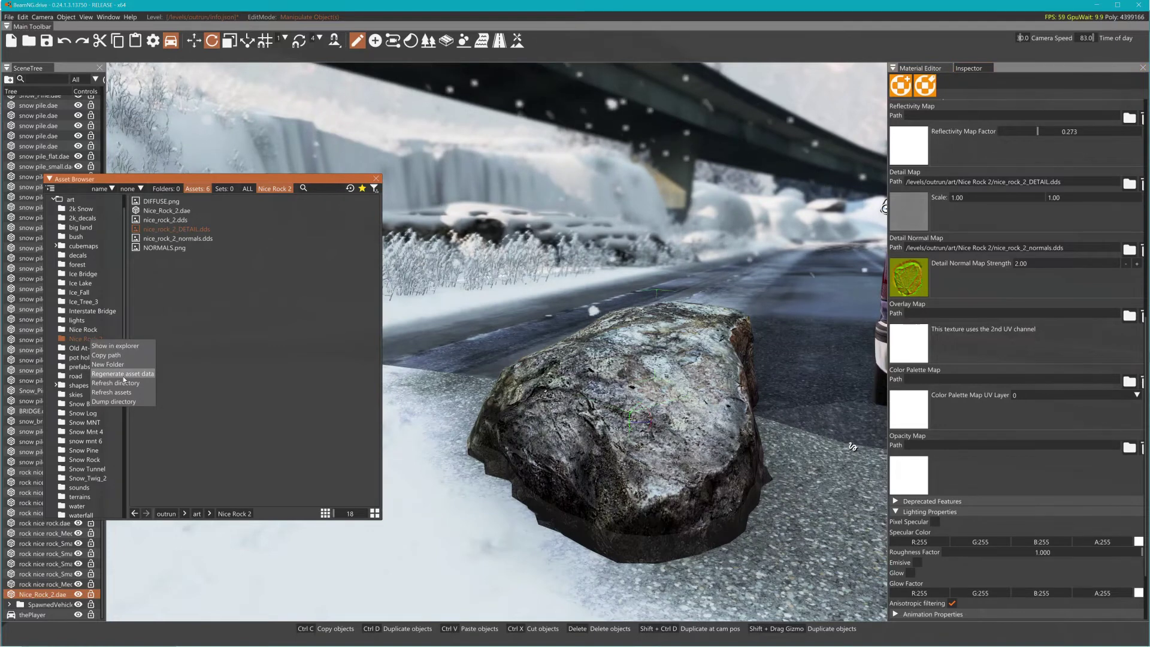
click(127, 393)
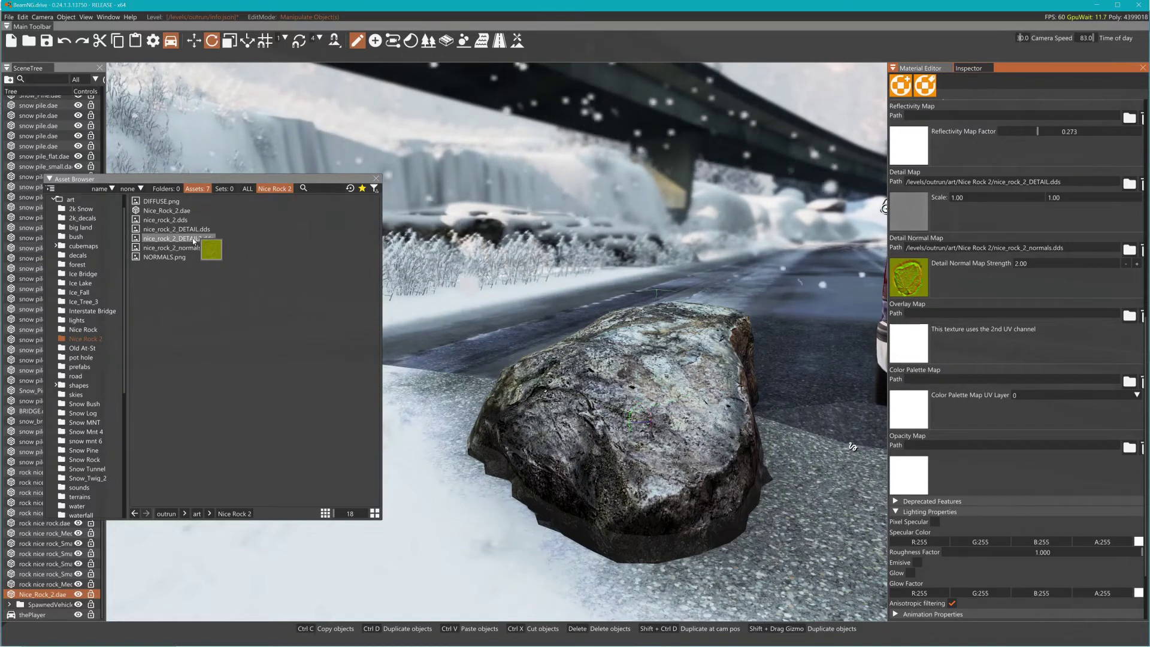
drag(193, 241, 921, 279)
Inspect the rock's surface up close and set the Detail Normal Map Strength to 1.
right_drag(719, 359, 779, 356)
key(w)
right_drag(779, 299, 740, 296)
key(s)
key(w)
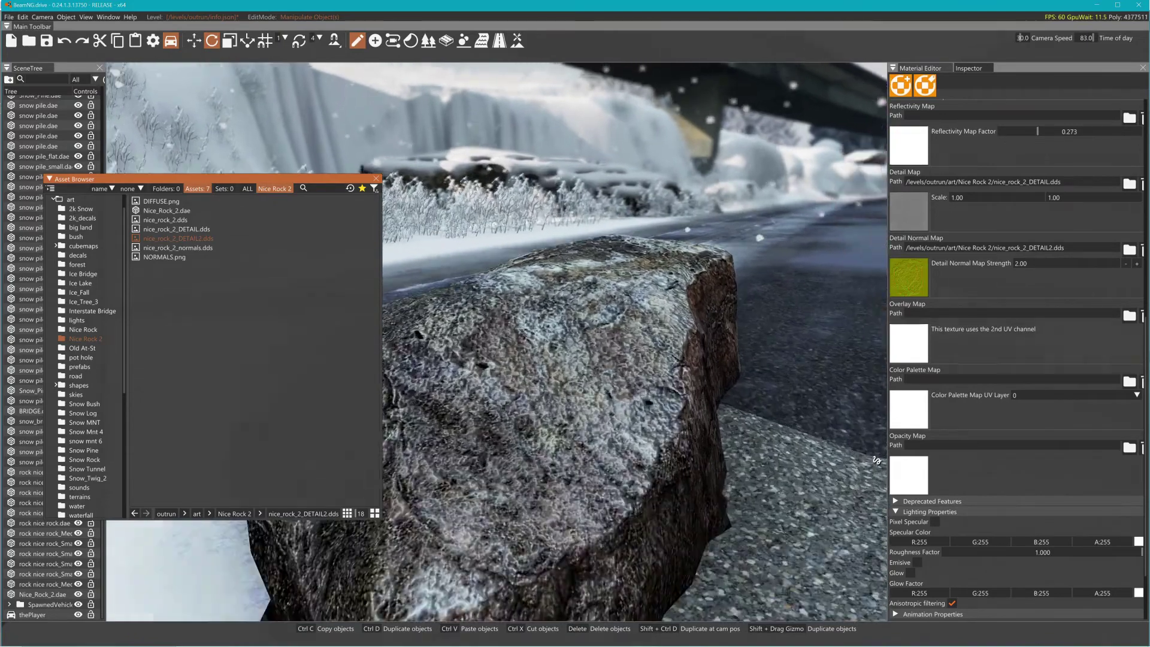
key(s)
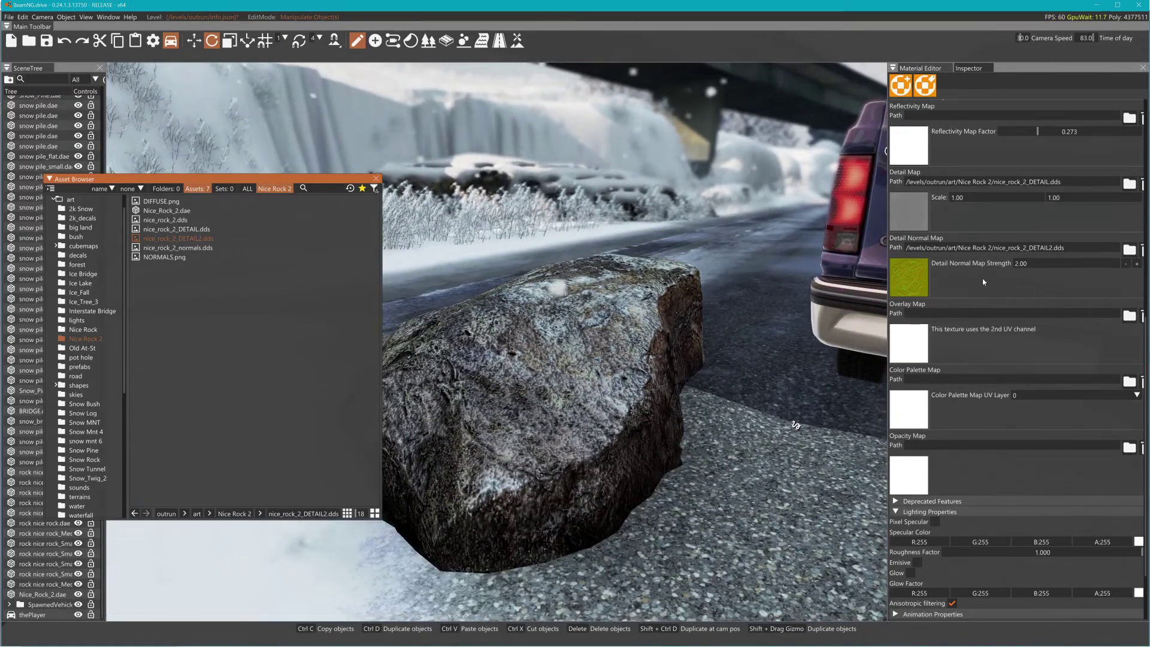
double_click(1019, 263)
text(1)
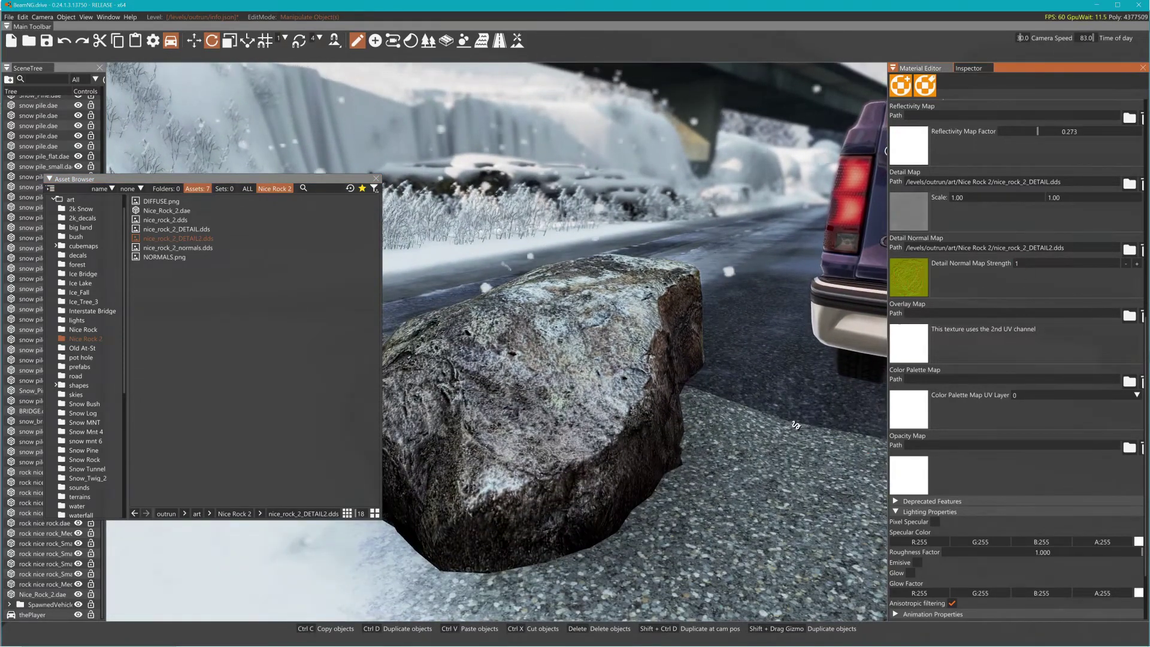
Try nice_rock_2_DETAIL2.dds as the main normal map, clear it, and reassign nice_rock_2_normals.dds.
scroll(795, 425, up, 4)
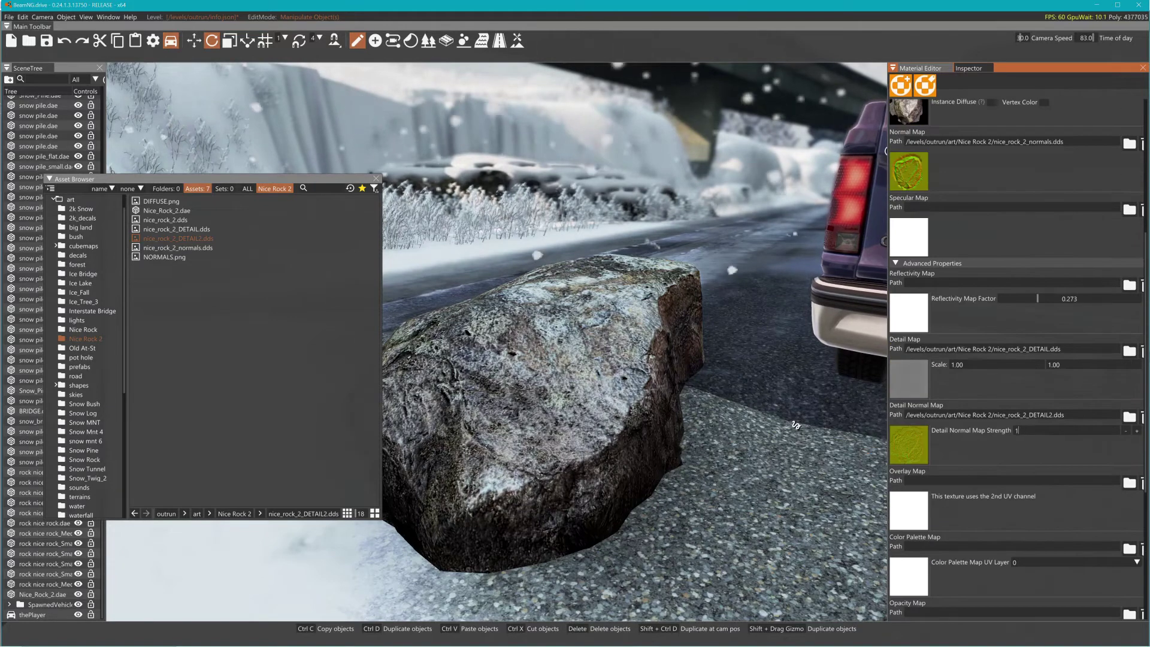
mouse_move(180, 238)
mouse_down()
mouse_move(567, 234)
mouse_move(910, 176)
mouse_up()
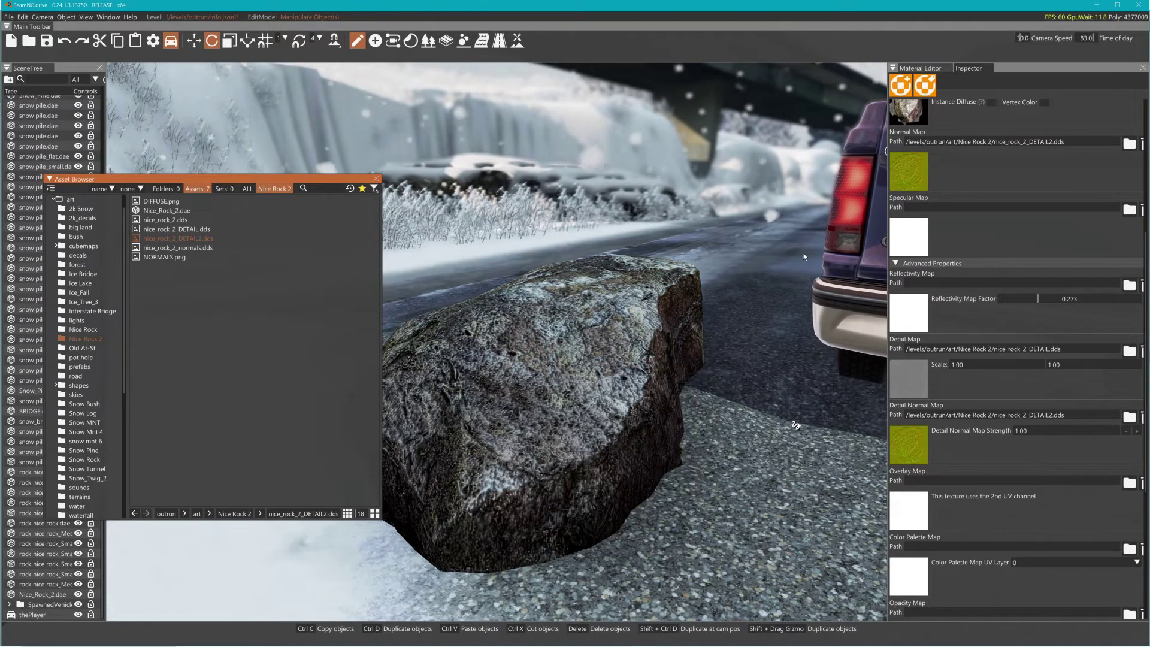
click(1142, 146)
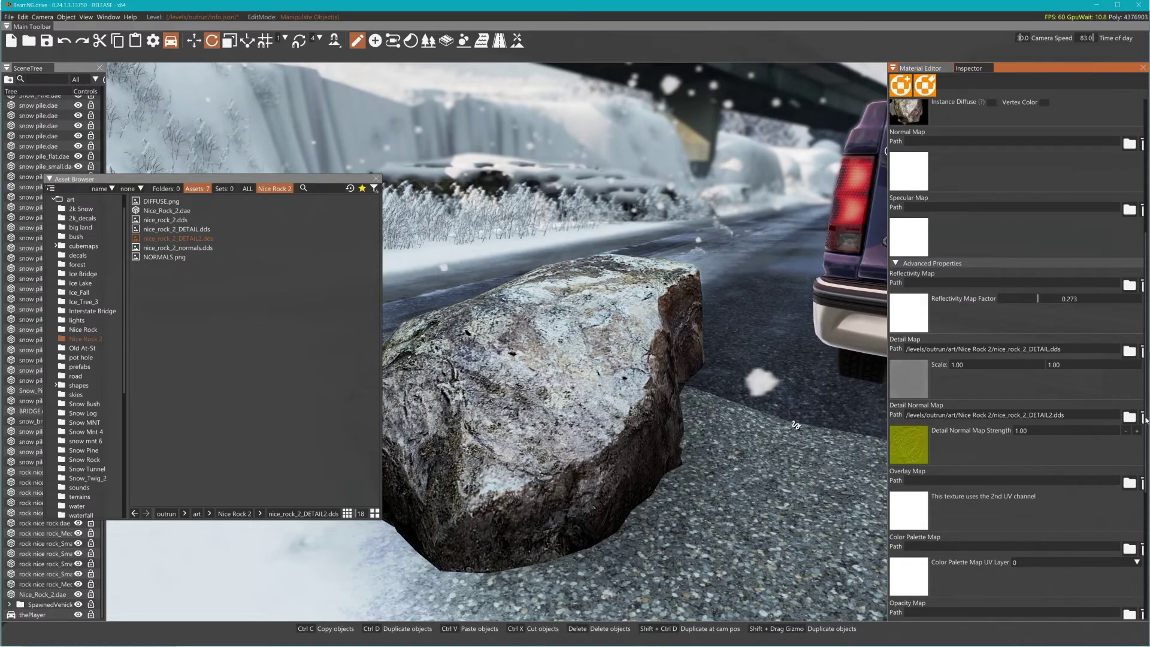
mouse_move(179, 248)
mouse_down()
mouse_move(285, 251)
mouse_move(909, 172)
mouse_up()
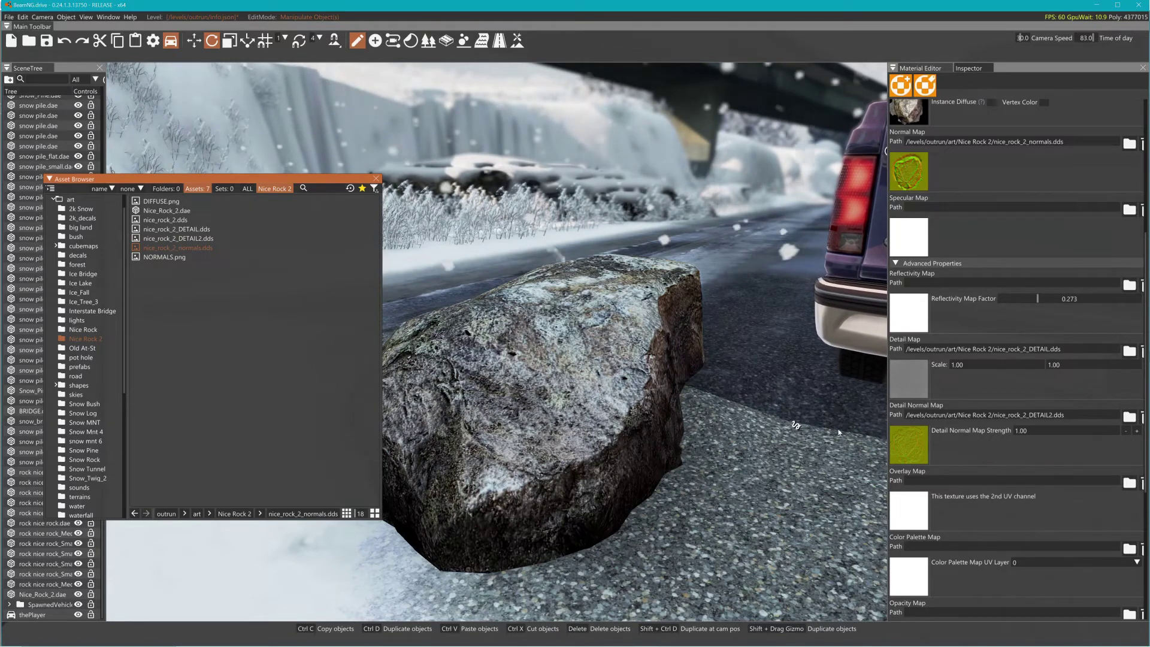
Set the rock material's Detail Normal Map Strength to 0.5 and check the rock in the scene.
click(993, 433)
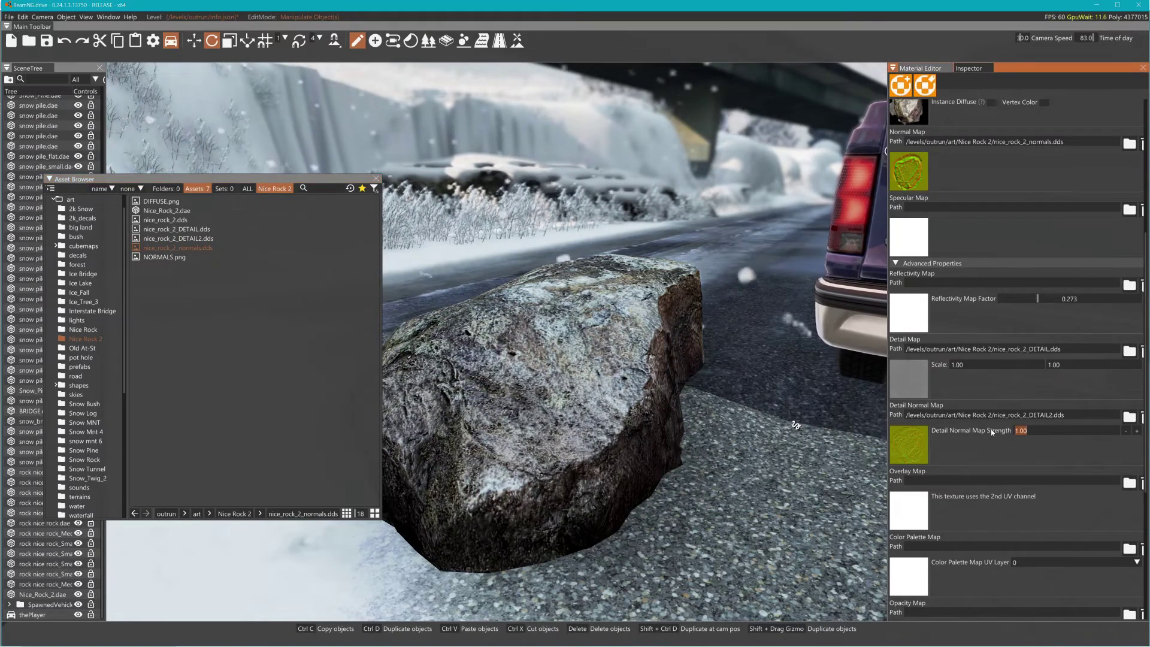
text(0.5)
key(Return)
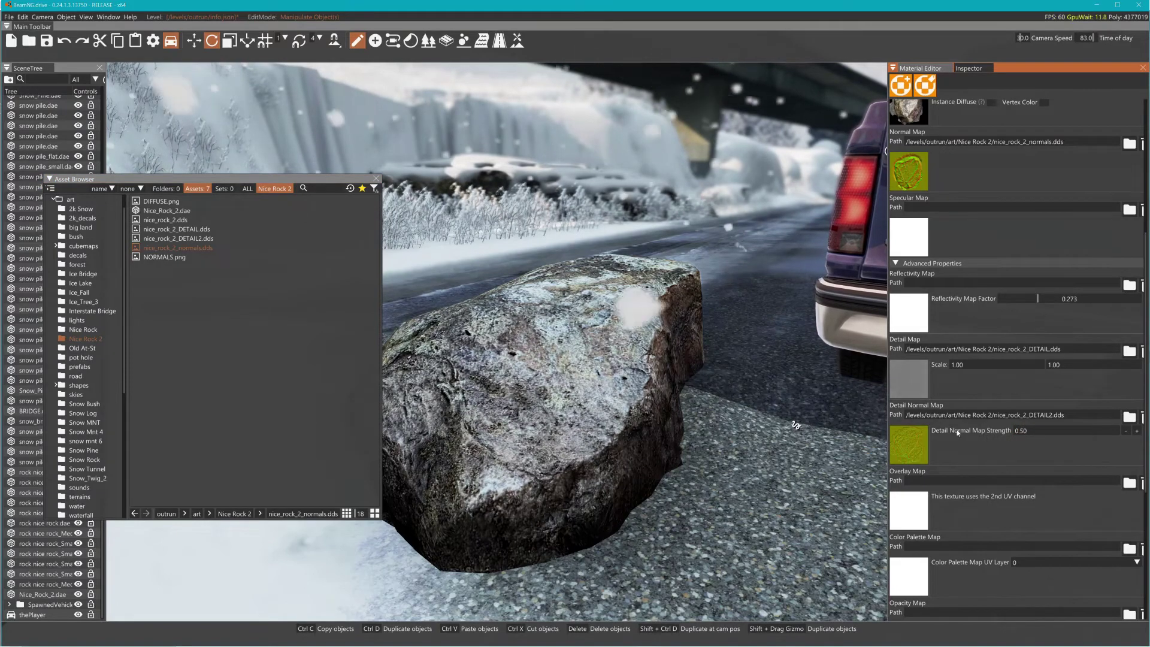
click(610, 426)
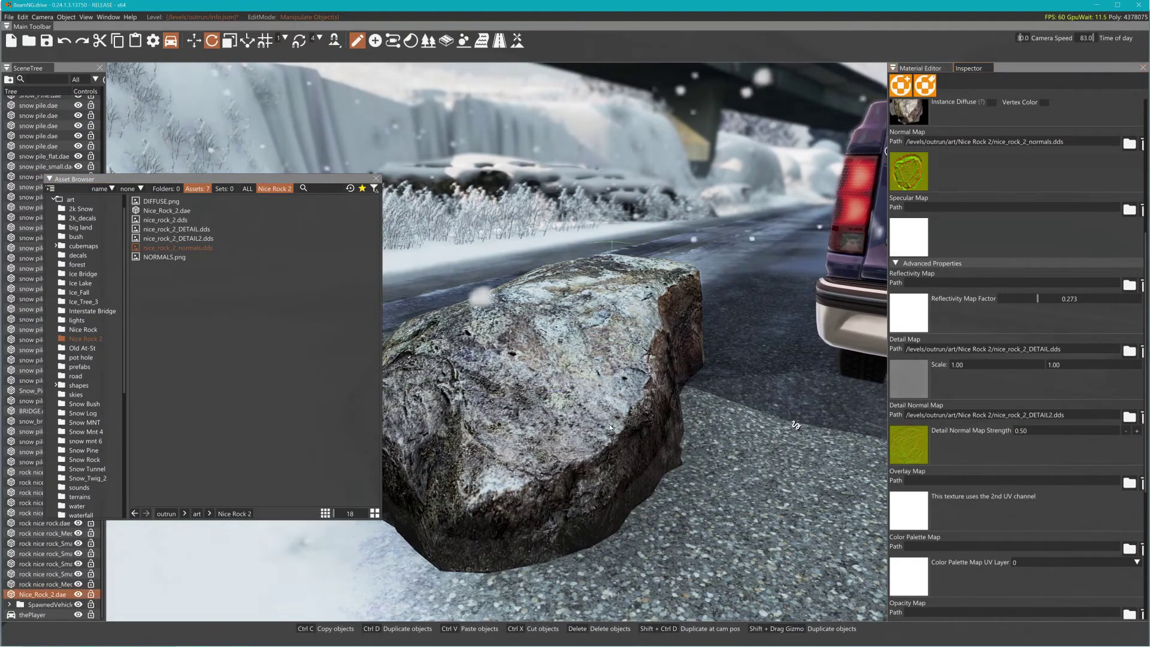
drag(610, 427, 673, 406)
Switch to Blender's HIGH POLY ROCK 2 file and scale down Colmesh-1 together with the Nice_Rock2_a500, a1500 and a3000 meshes.
key(alt+Tab)
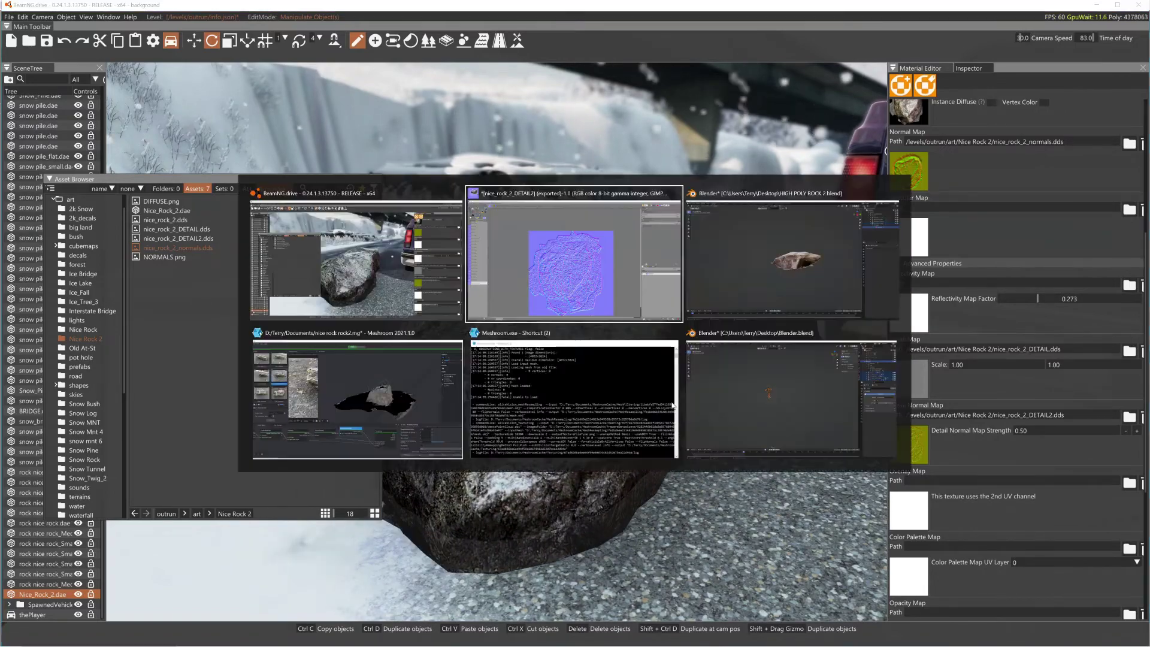
key(alt+Tab)
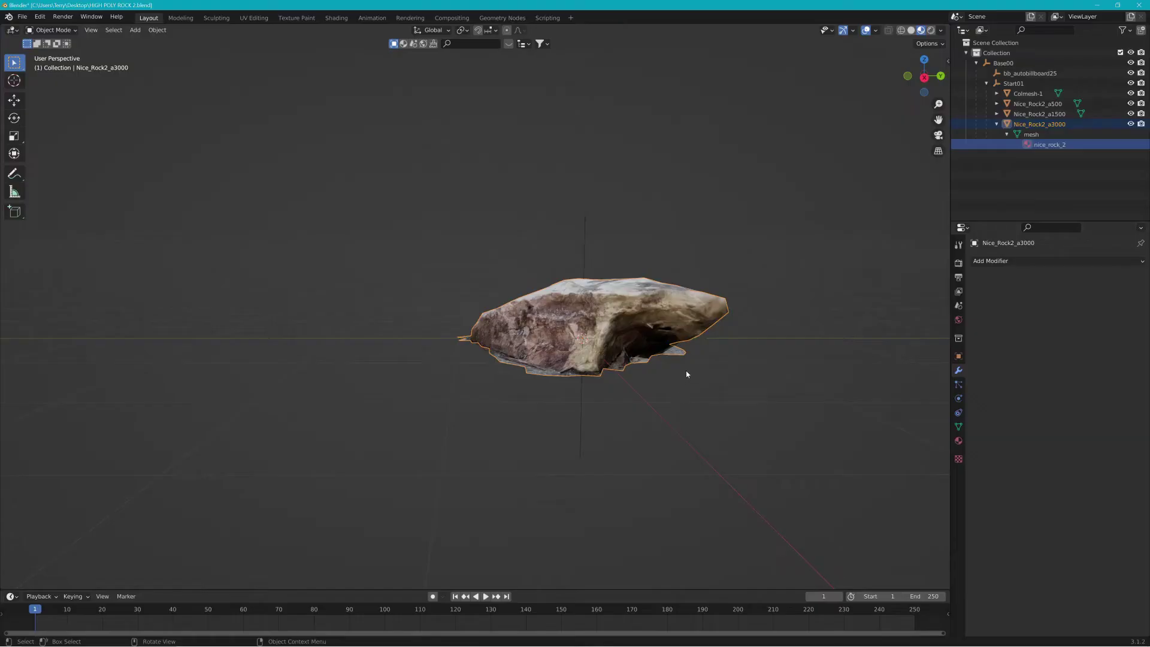
middle_drag(593, 417, 638, 396)
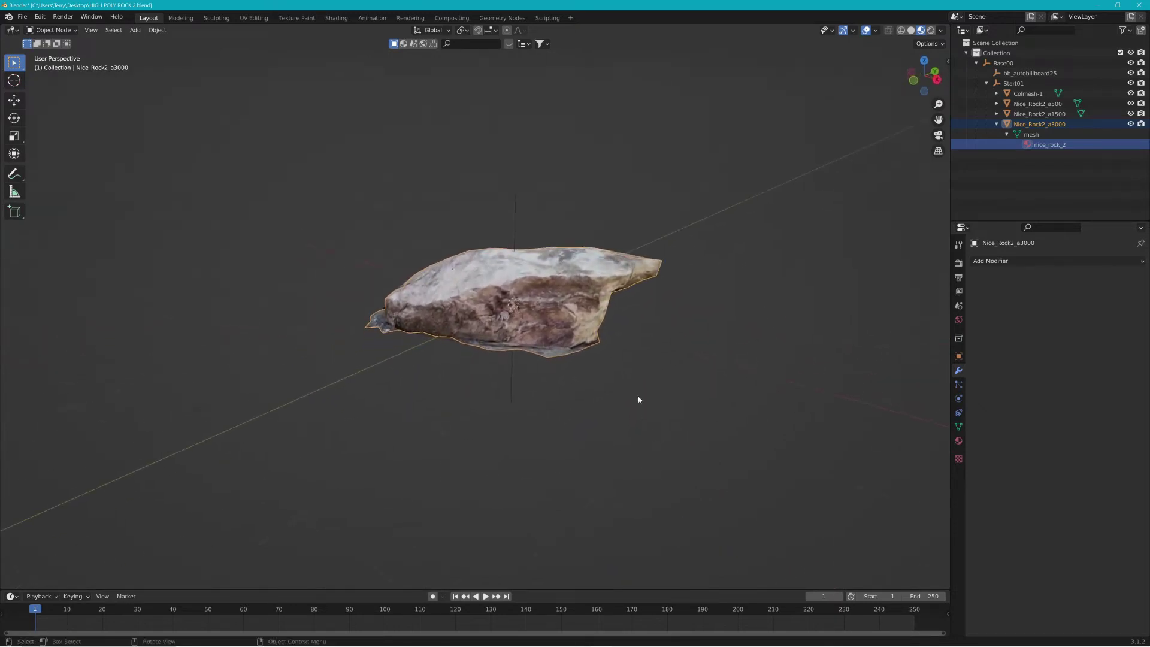
key(a)
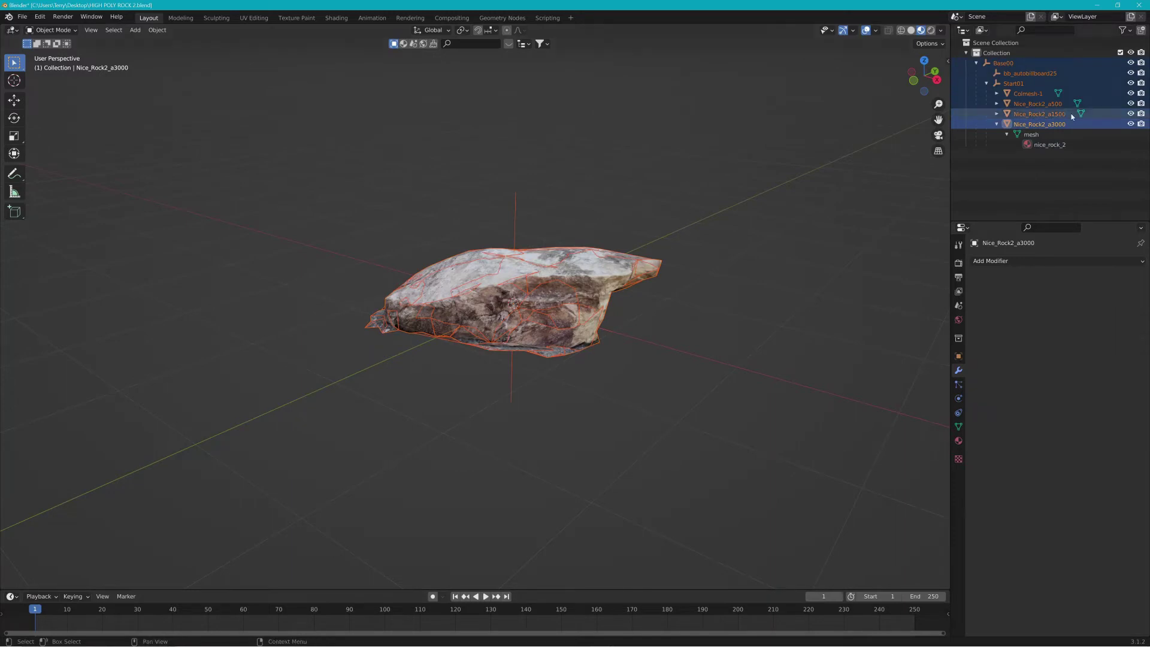
click(1028, 93)
shift+click(1055, 123)
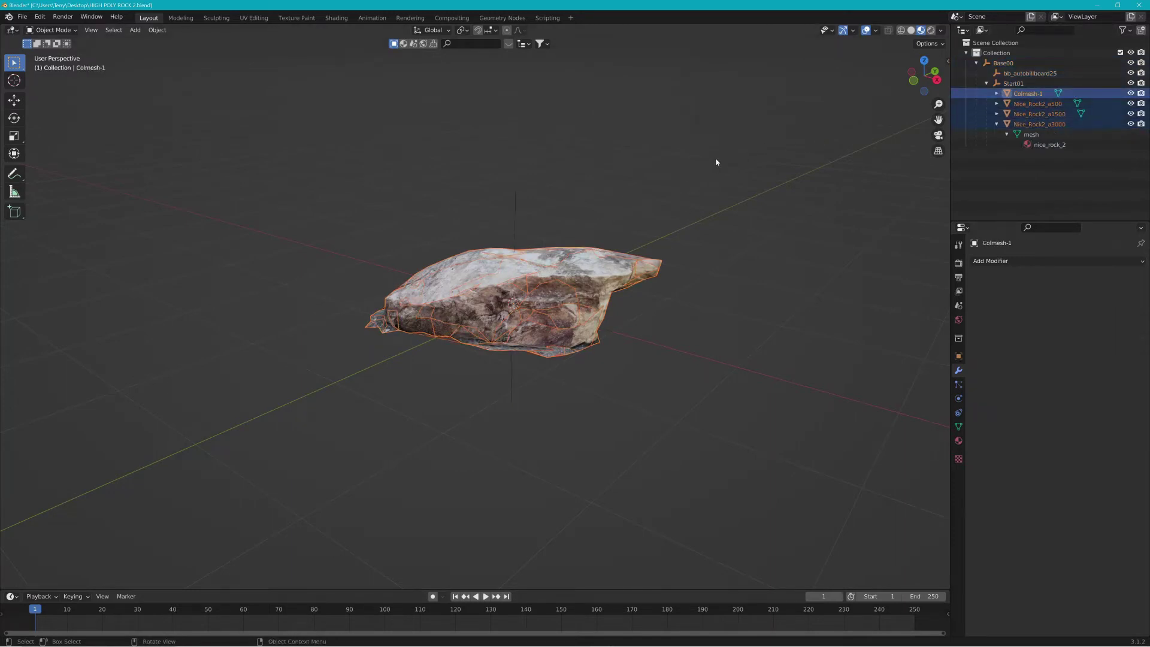
key(s)
click(645, 208)
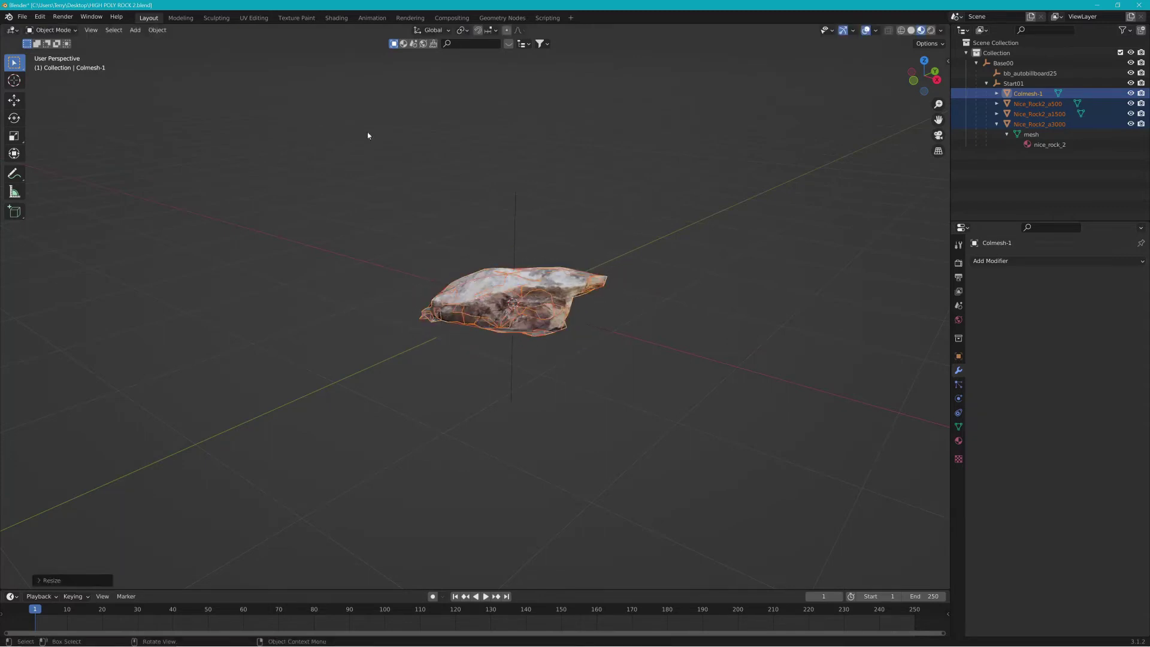
Export the scaled rock as the Collada file Nice_Rock_2_Medium.dae in the Nice Rock 2 folder.
click(22, 16)
mouse_move(60, 164)
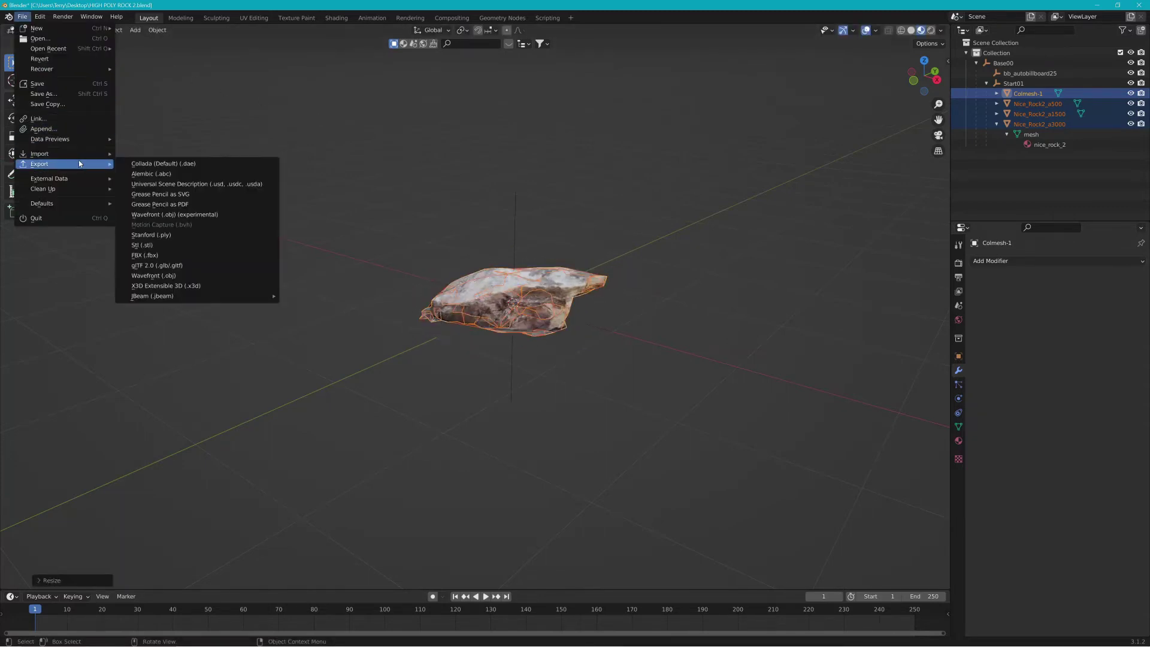
click(148, 164)
click(353, 460)
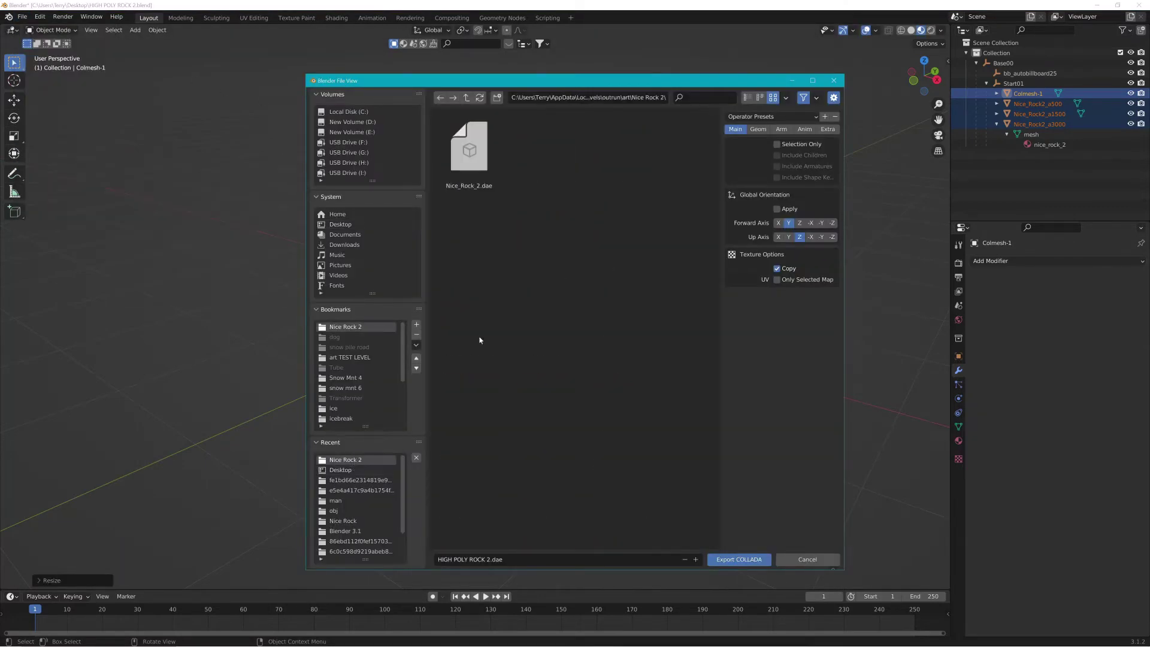
click(467, 183)
click(478, 560)
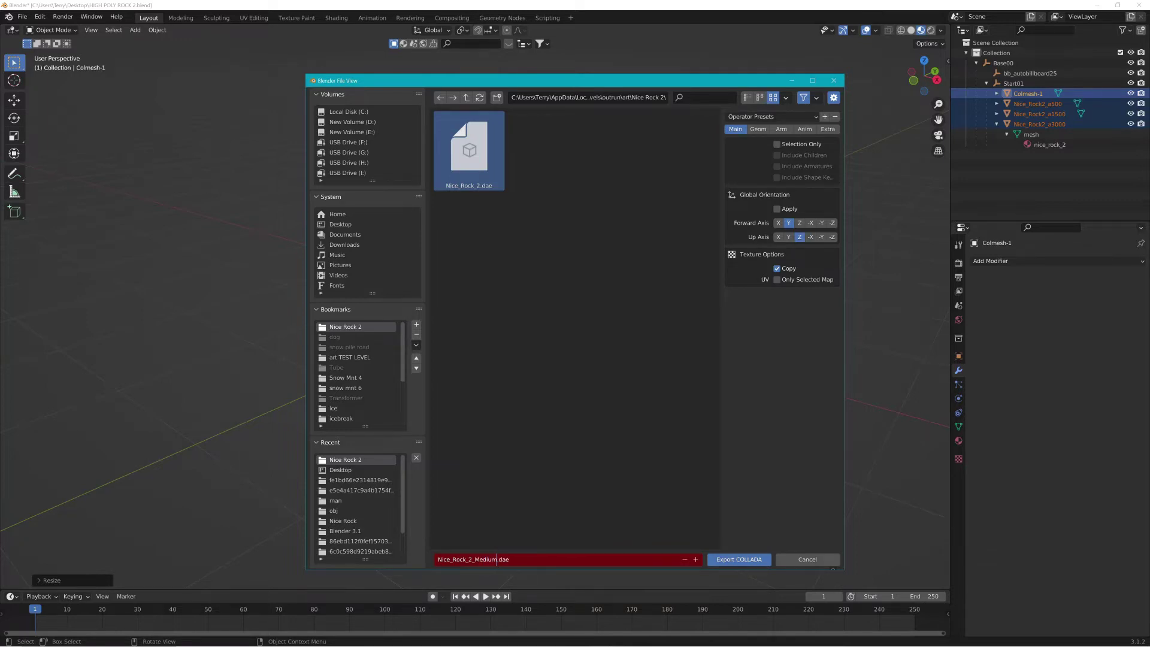
click(744, 562)
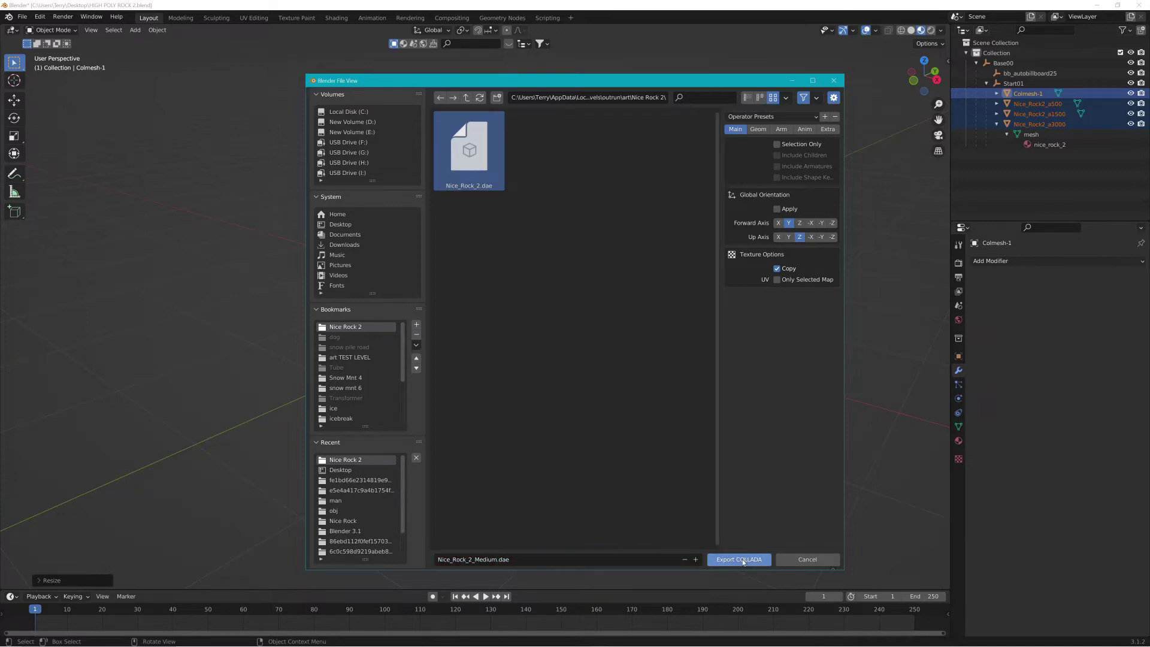
click(746, 561)
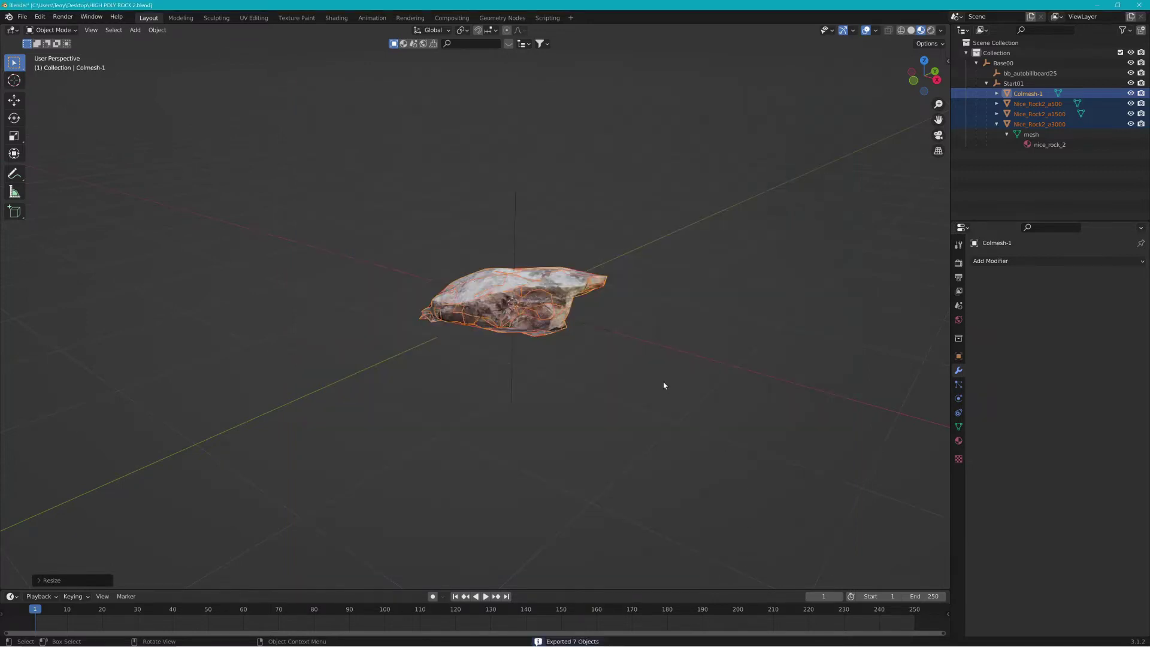
Scale the selected rock meshes down further and export them as the Collada file Nice_Rock_2_Small.dae in the Nice Rock 2 folder.
scroll(632, 257, down, 5)
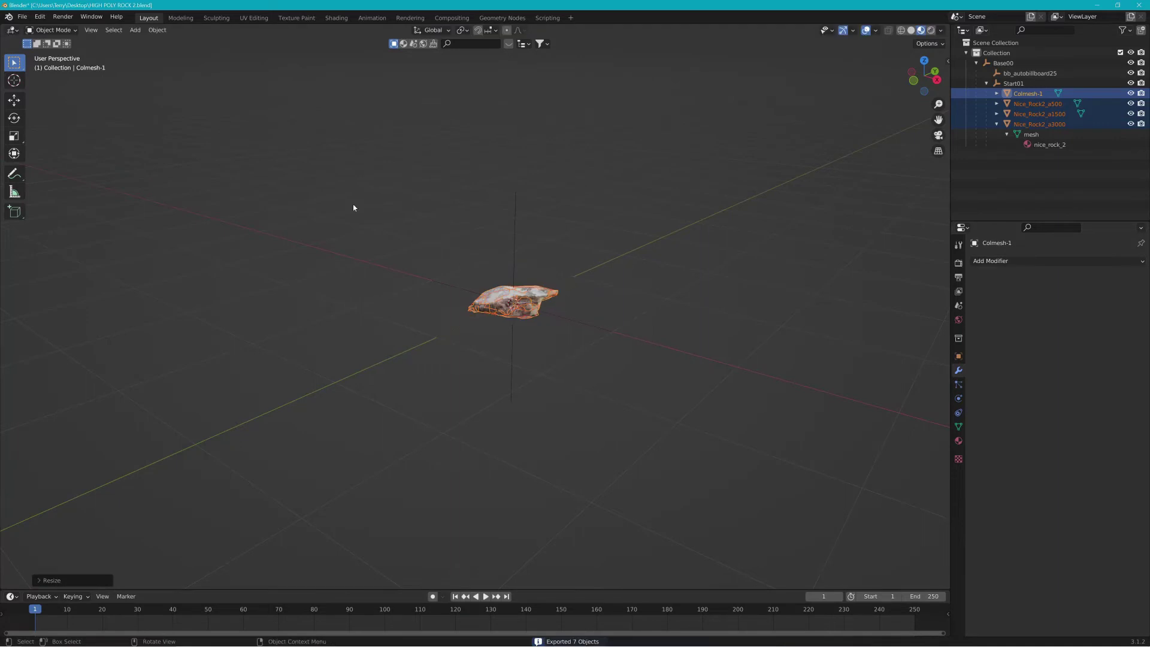
click(22, 17)
mouse_move(48, 163)
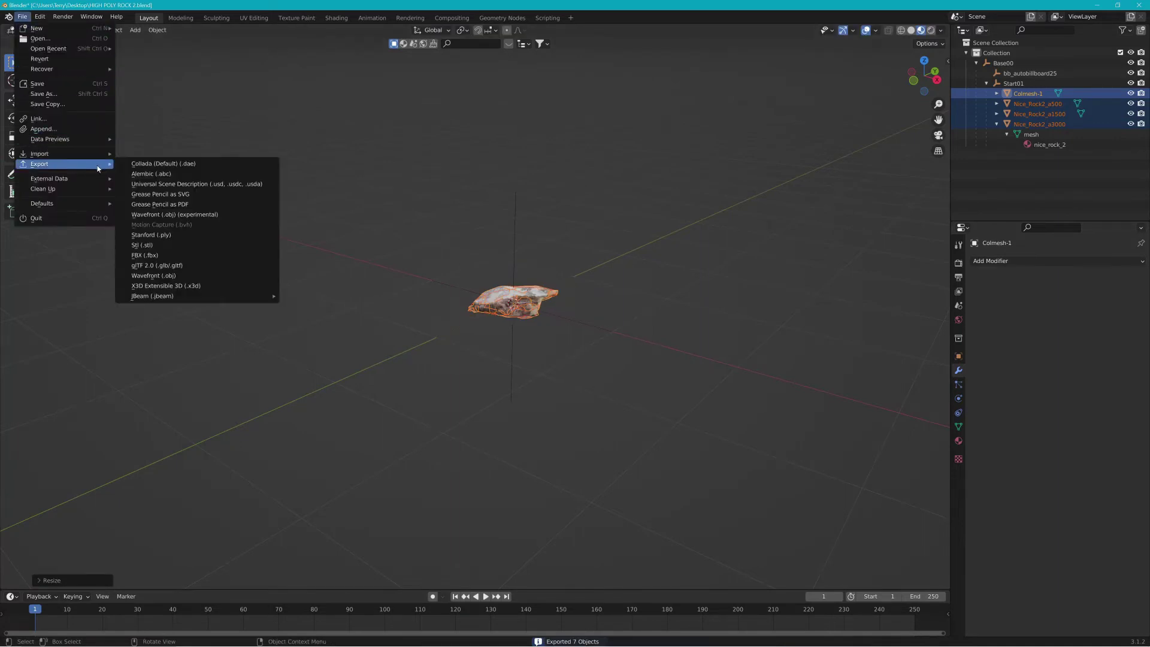
click(153, 165)
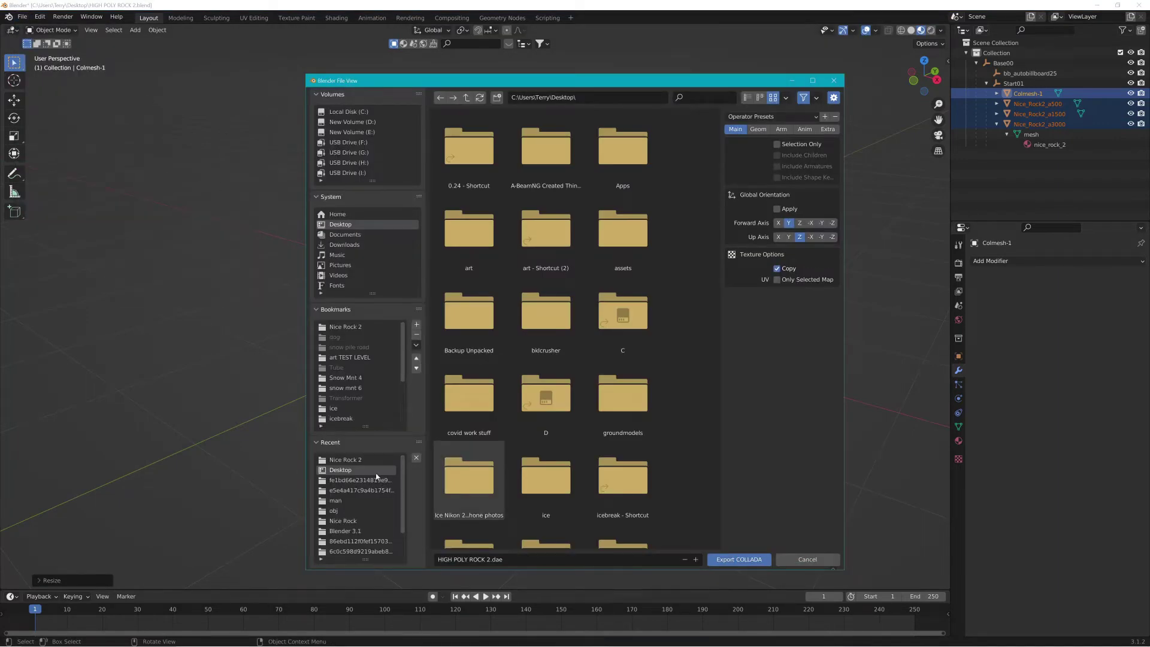
click(357, 460)
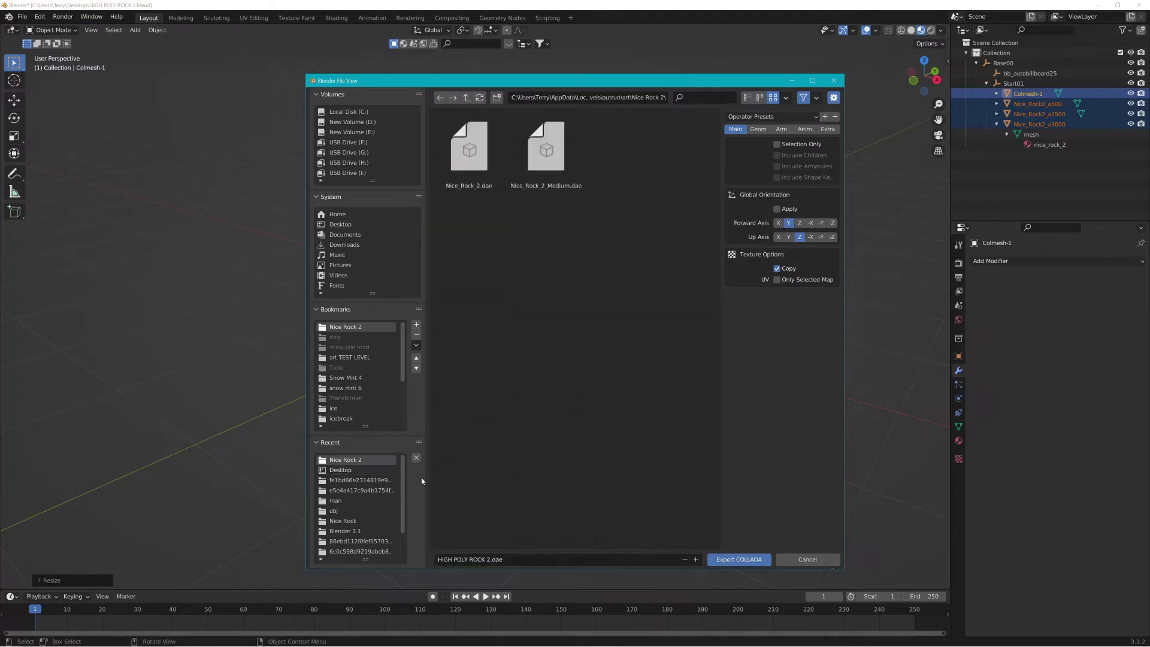
click(553, 183)
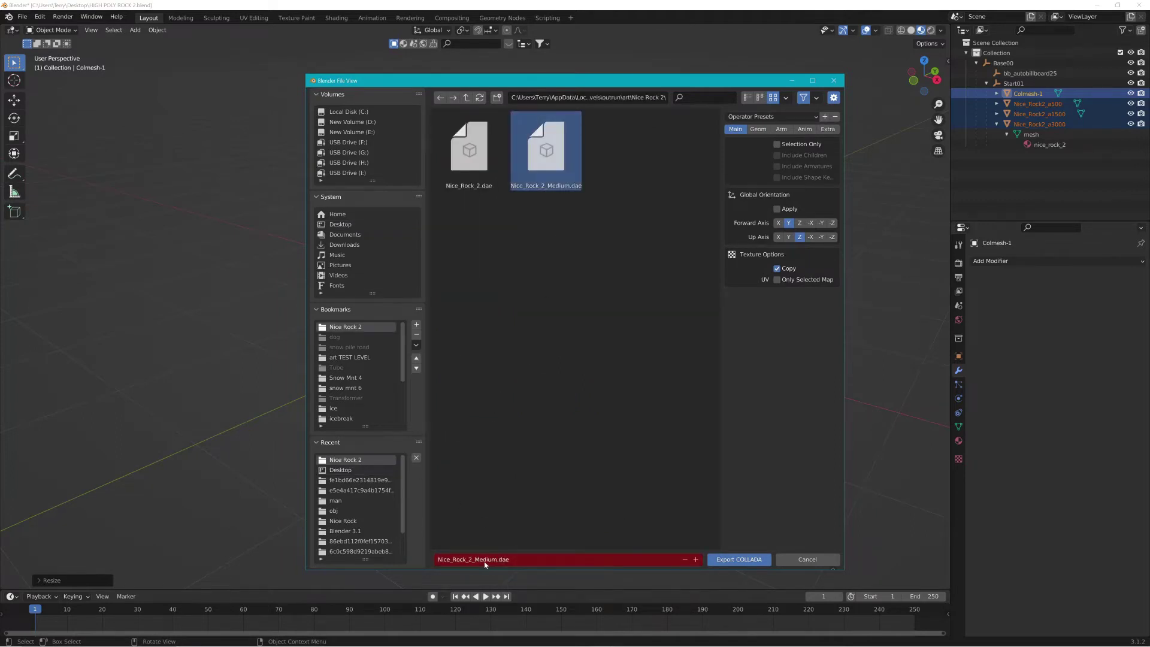
drag(475, 560, 493, 560)
text(s)
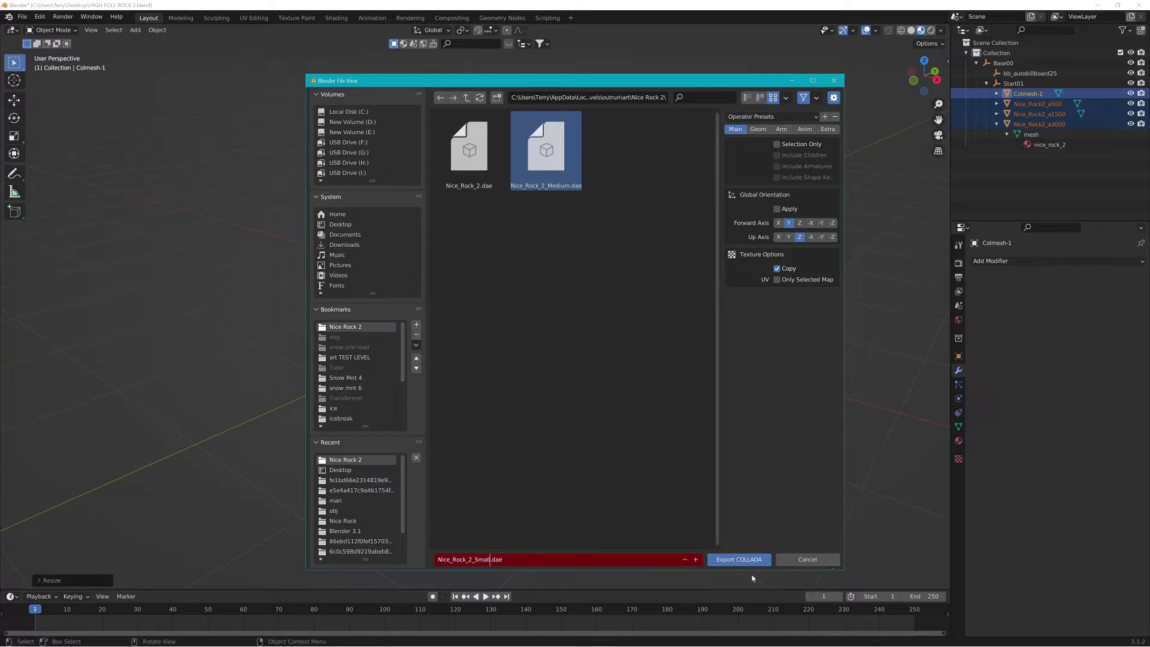
text(mall)
click(739, 560)
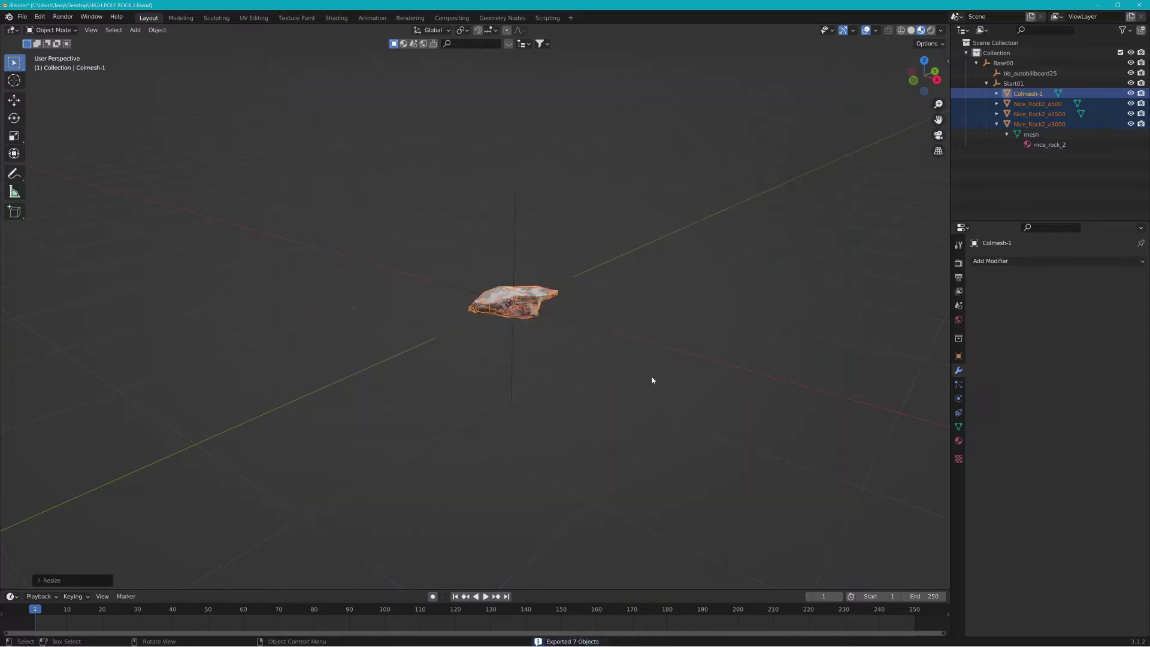
Shrink the rock once more and export it as the Collada file Nice_Rock_2_Tiny.dae in the Nice Rock 2 folder.
key(s)
click(552, 307)
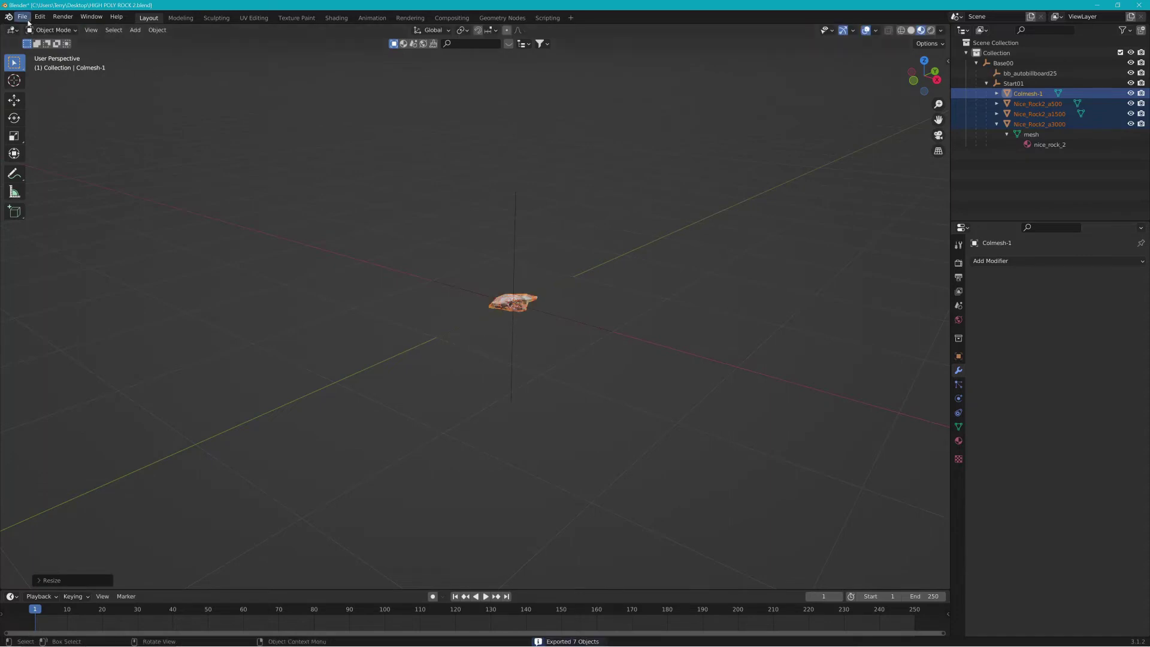
click(22, 17)
mouse_move(40, 164)
click(179, 165)
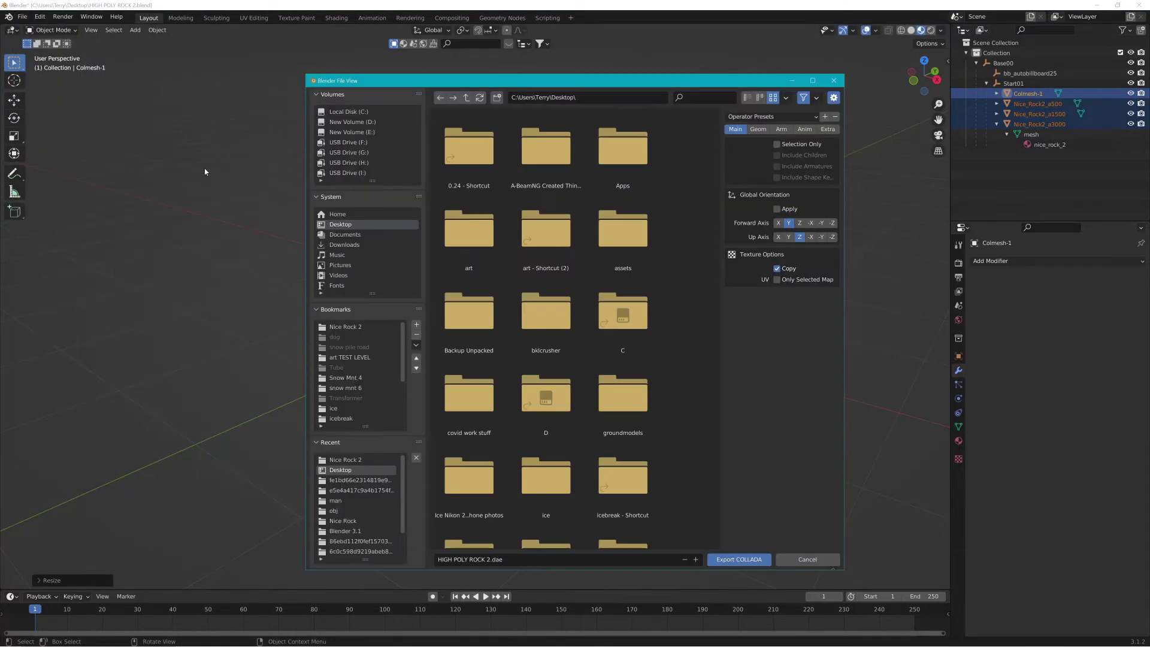
click(345, 459)
click(472, 561)
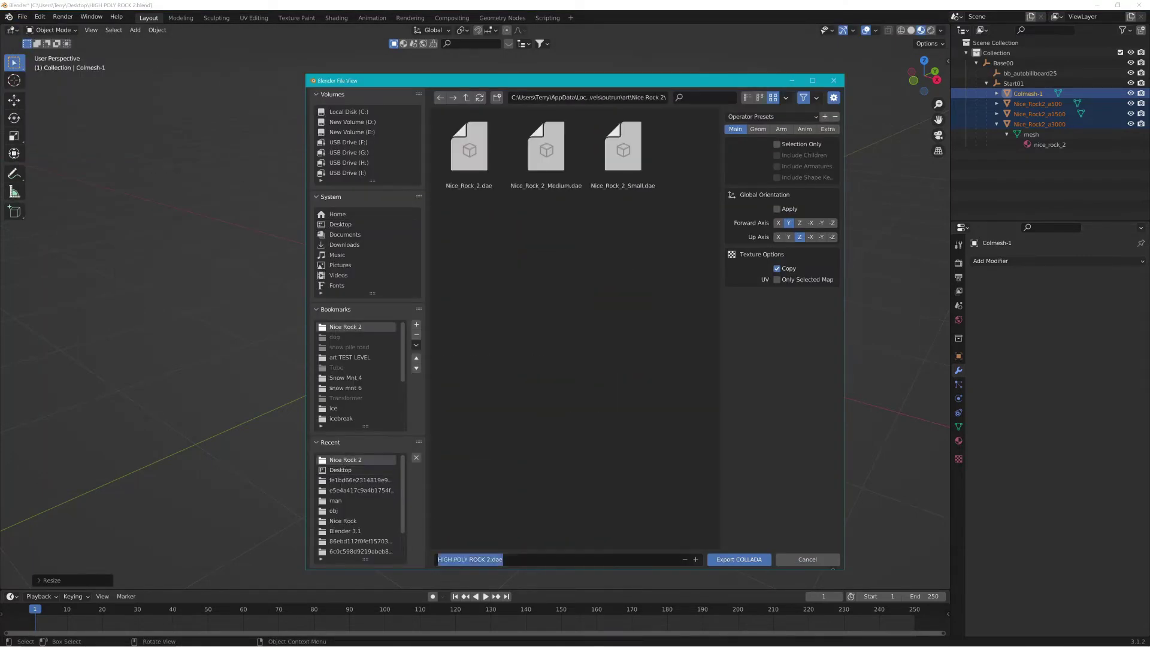
click(623, 150)
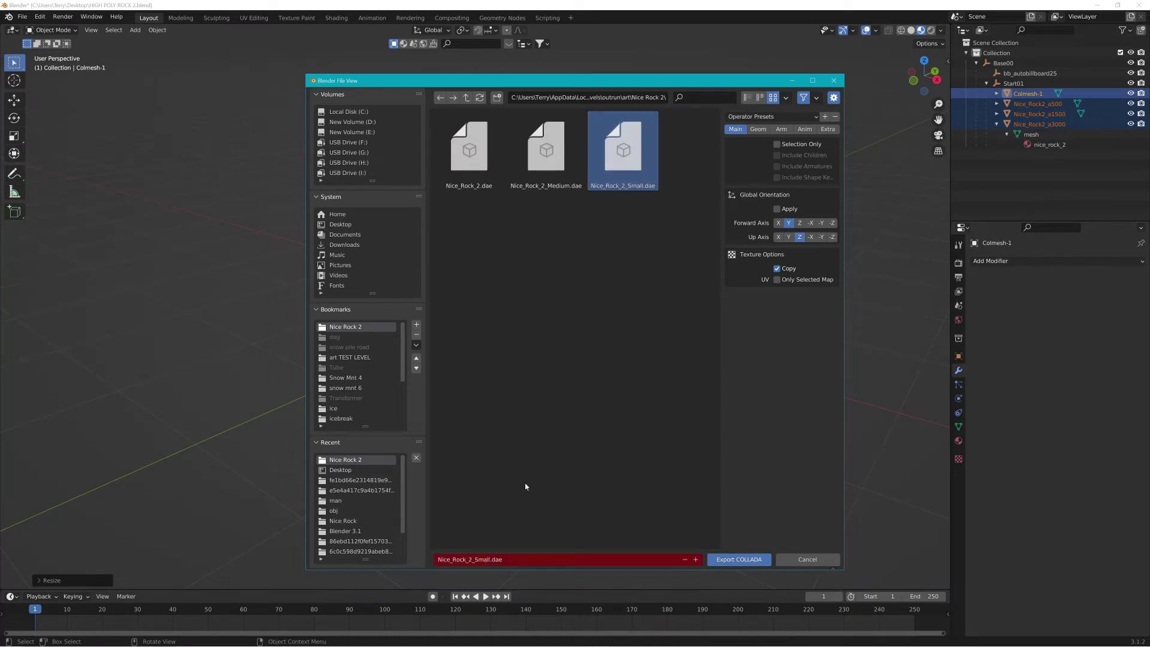
click(476, 560)
click(476, 560)
text(Tiny)
click(759, 558)
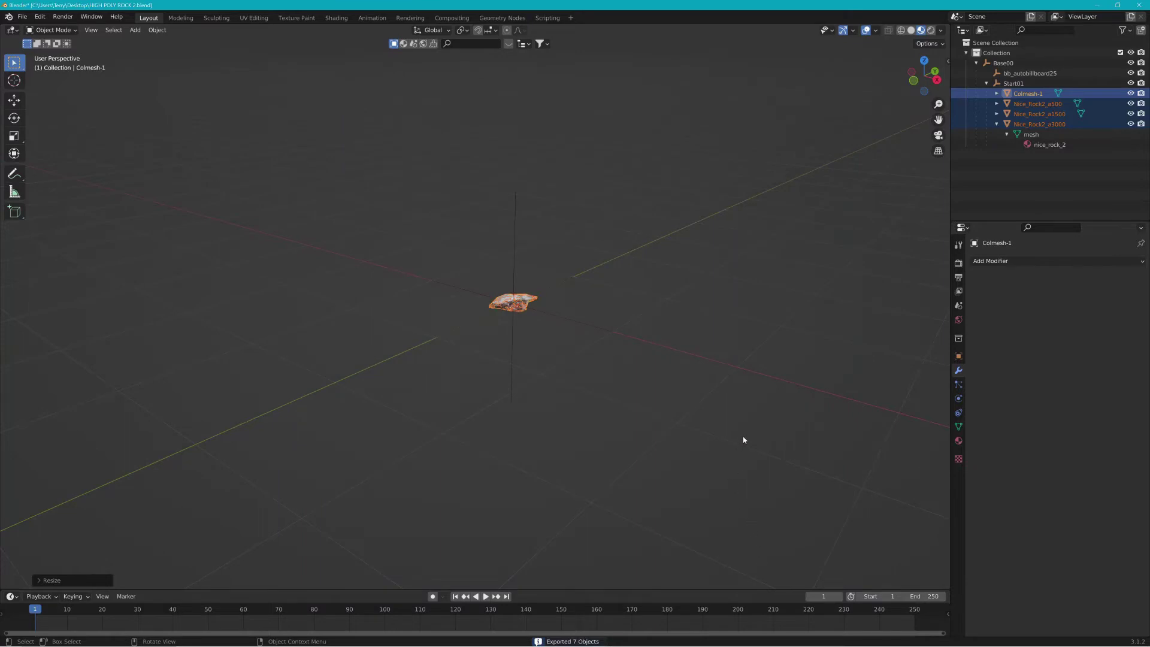
Undo the rock's downscaling and enlarge Colmesh-1 together with the Nice_Rock2_a500, a1500 and a3000 meshes.
scroll(677, 324, up, 5)
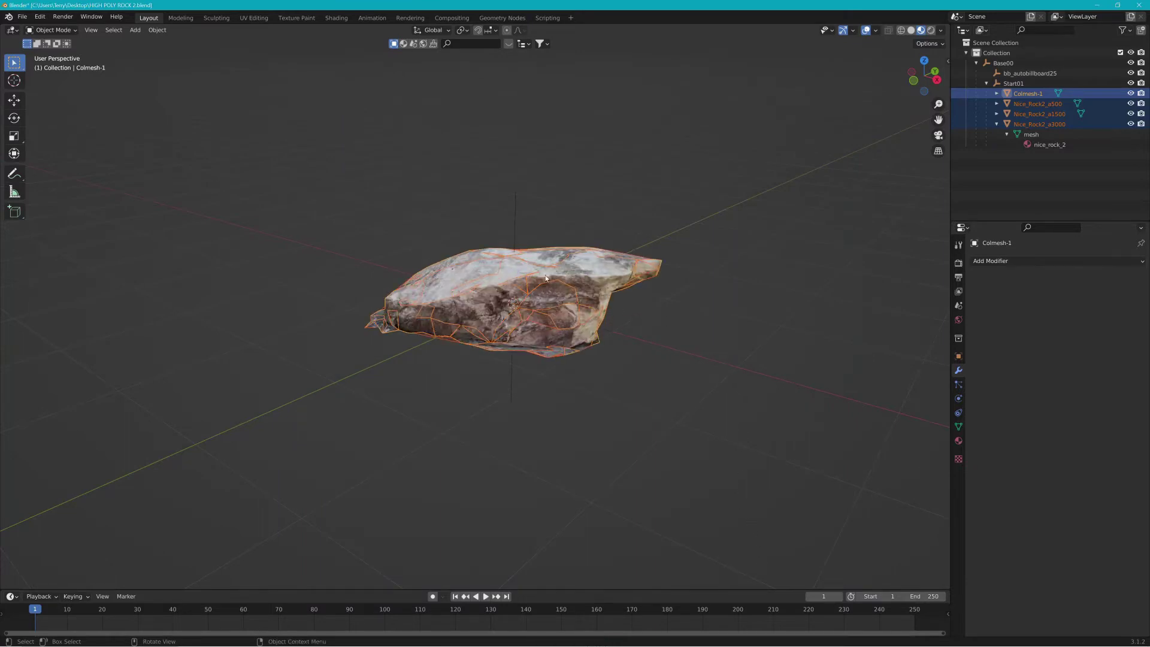
key(s)
click(617, 283)
scroll(390, 197, down, 3)
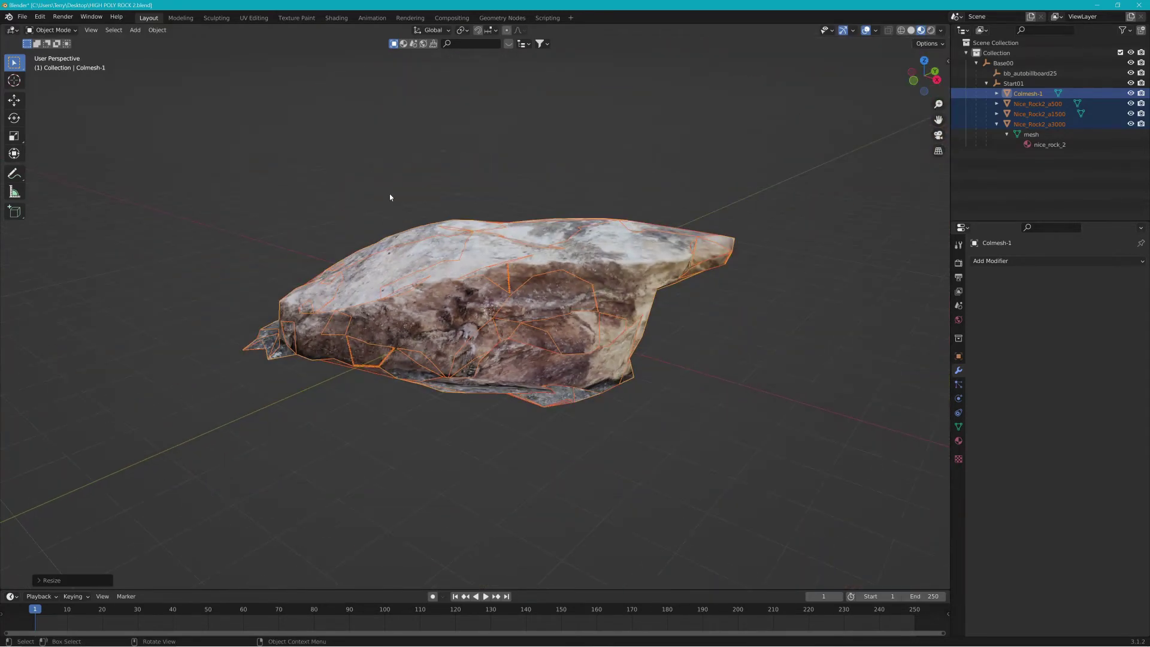
click(22, 17)
mouse_move(63, 164)
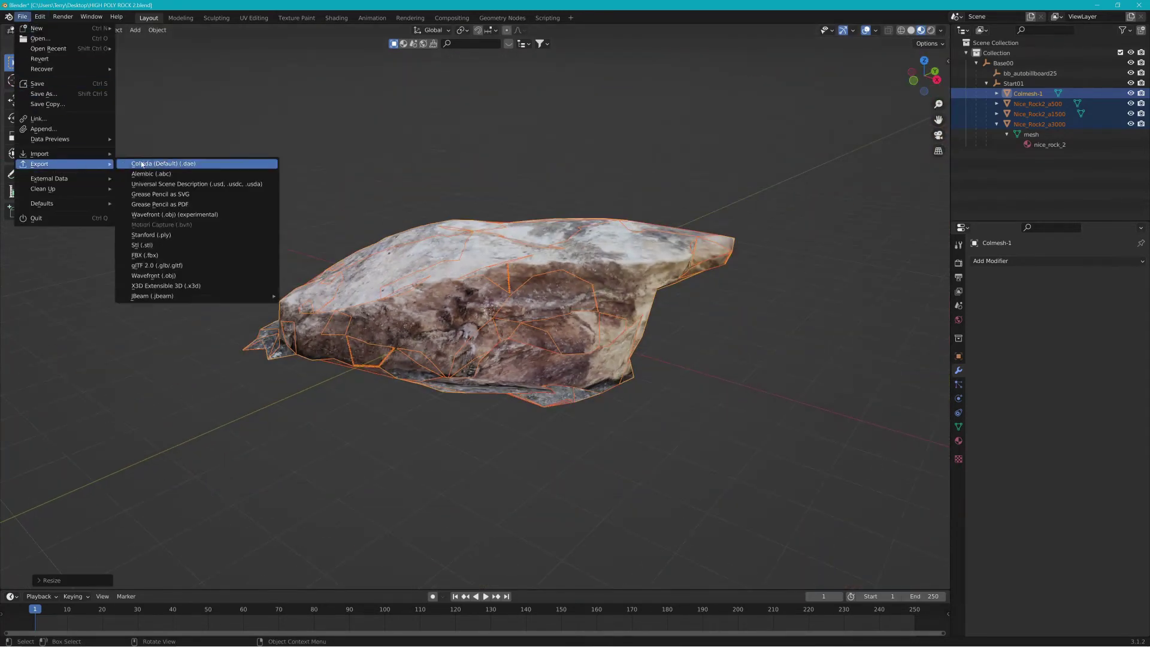
click(157, 165)
click(359, 460)
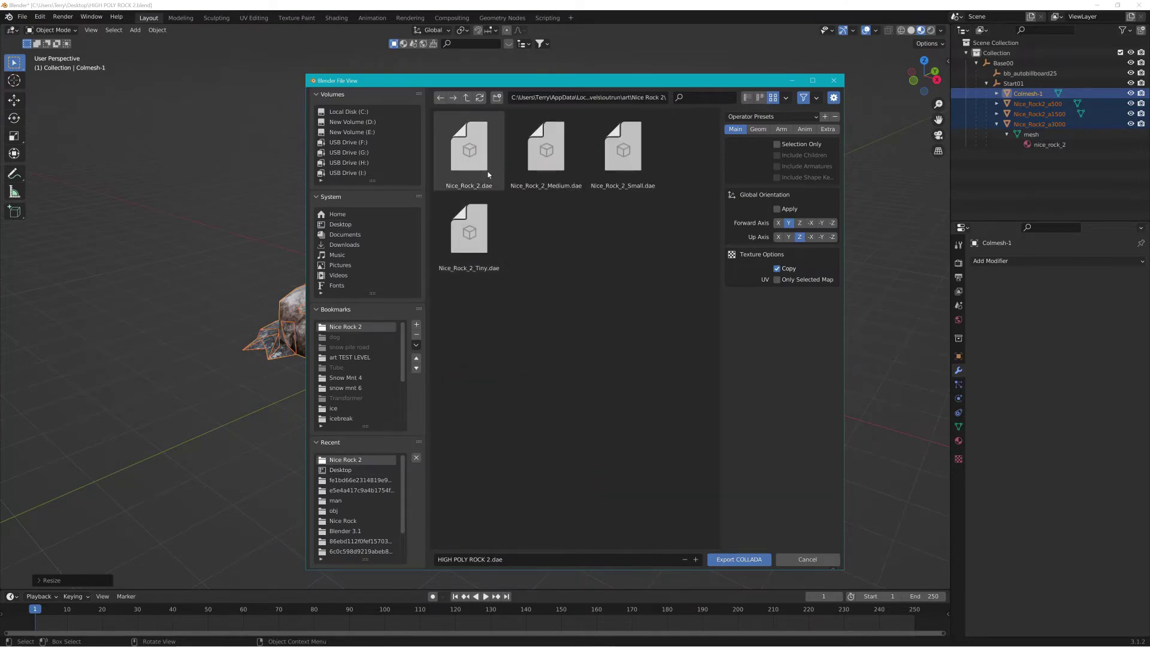
click(477, 157)
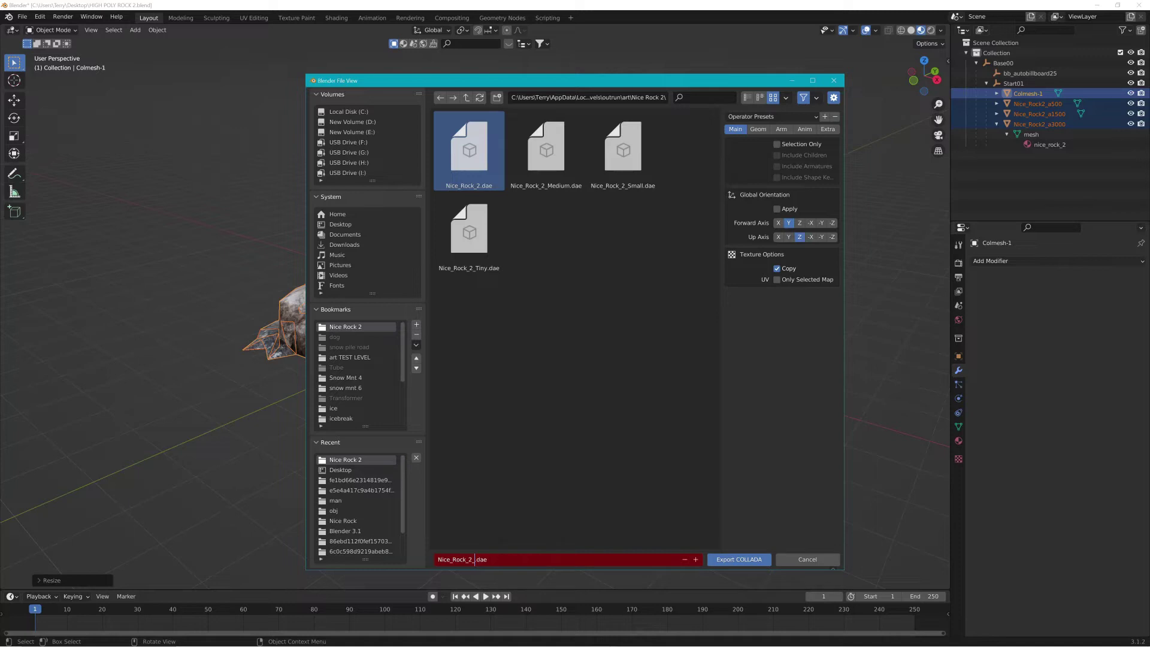
click(810, 560)
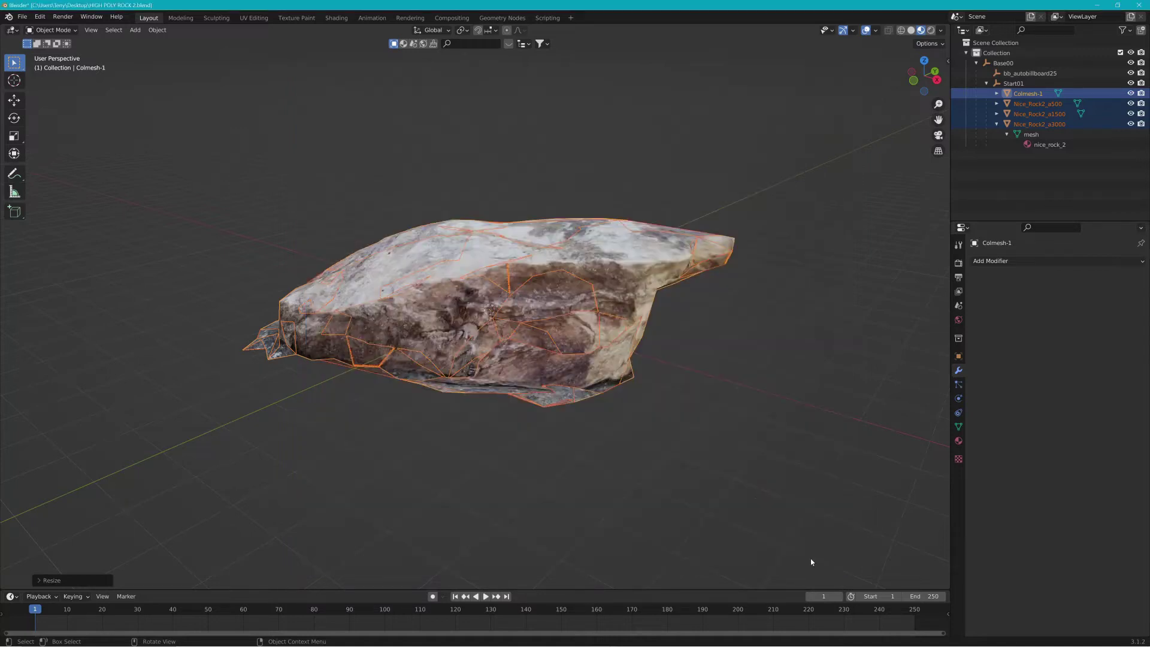
Export the enlarged rock as the Collada file Nice_Rock_2_Large.dae in the Nice Rock 2 folder.
click(20, 15)
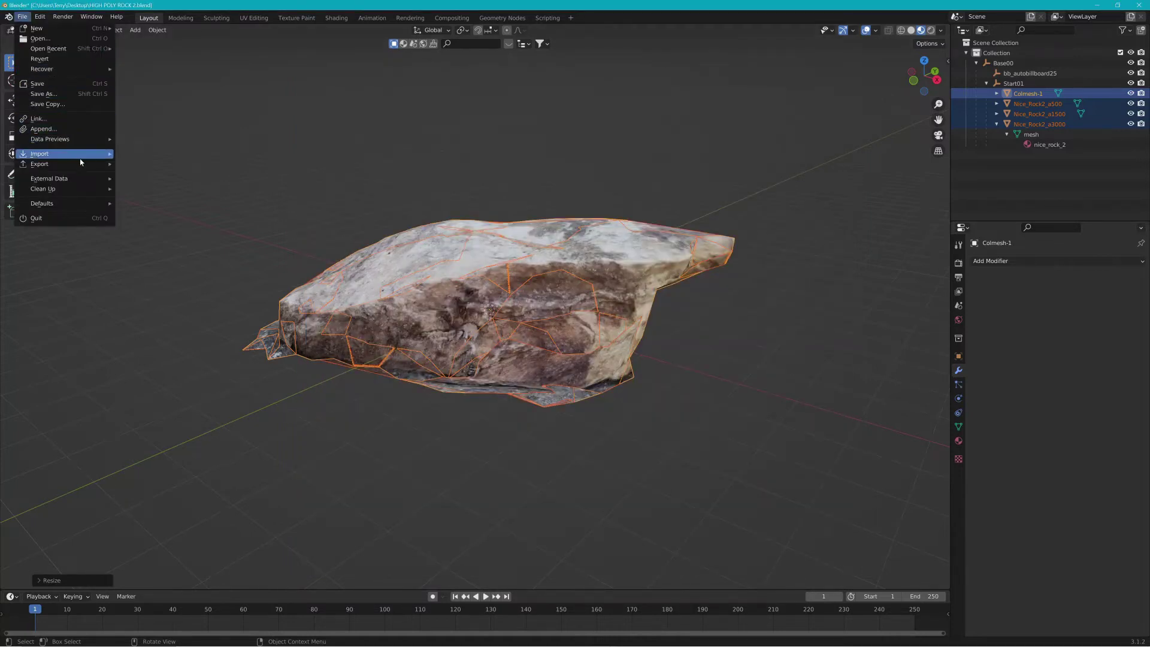
mouse_move(81, 164)
click(155, 161)
click(353, 461)
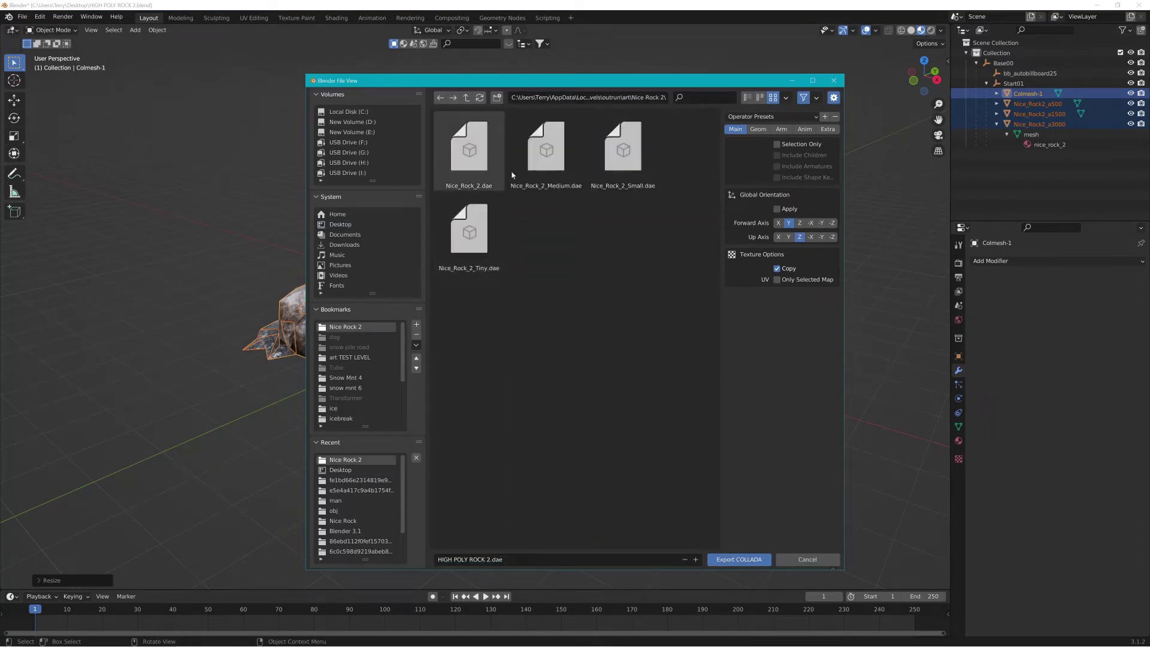
click(479, 159)
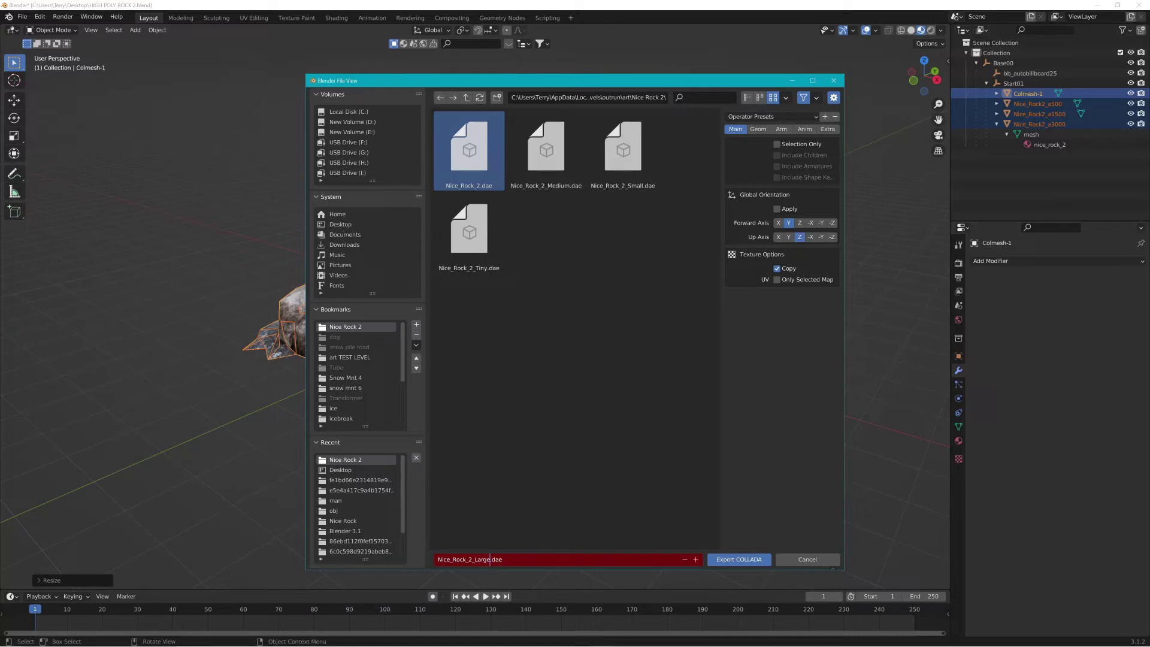
click(749, 559)
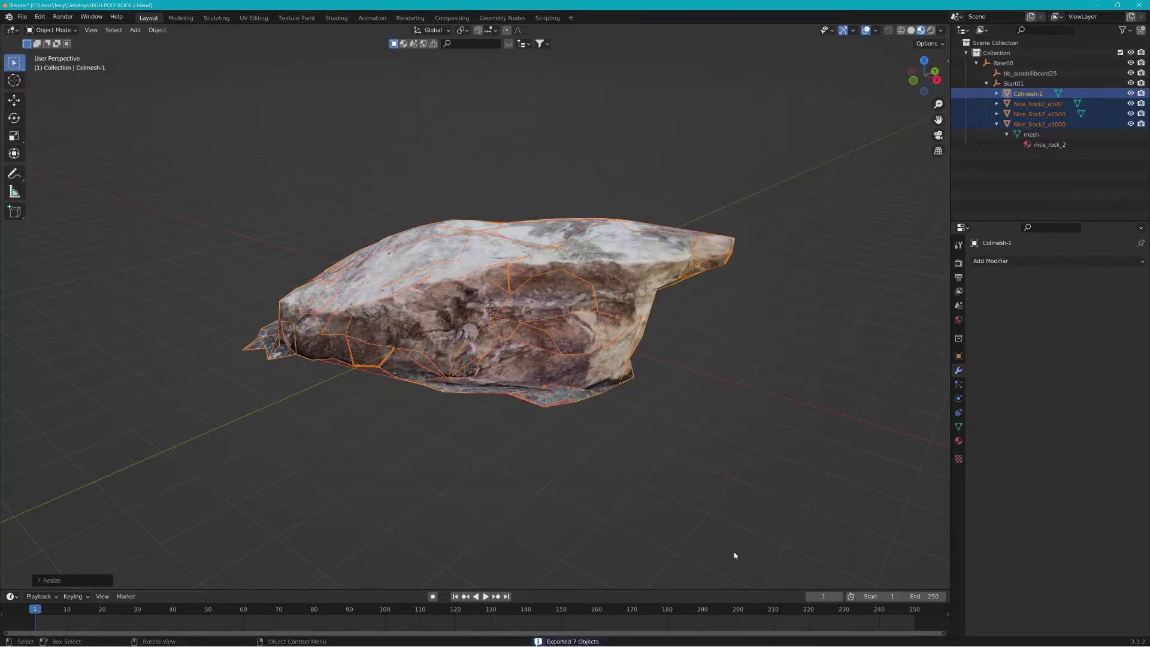
Switch to BeamNG and refresh the assets of the Nice Rock 2 folder.
key(alt+Tab)
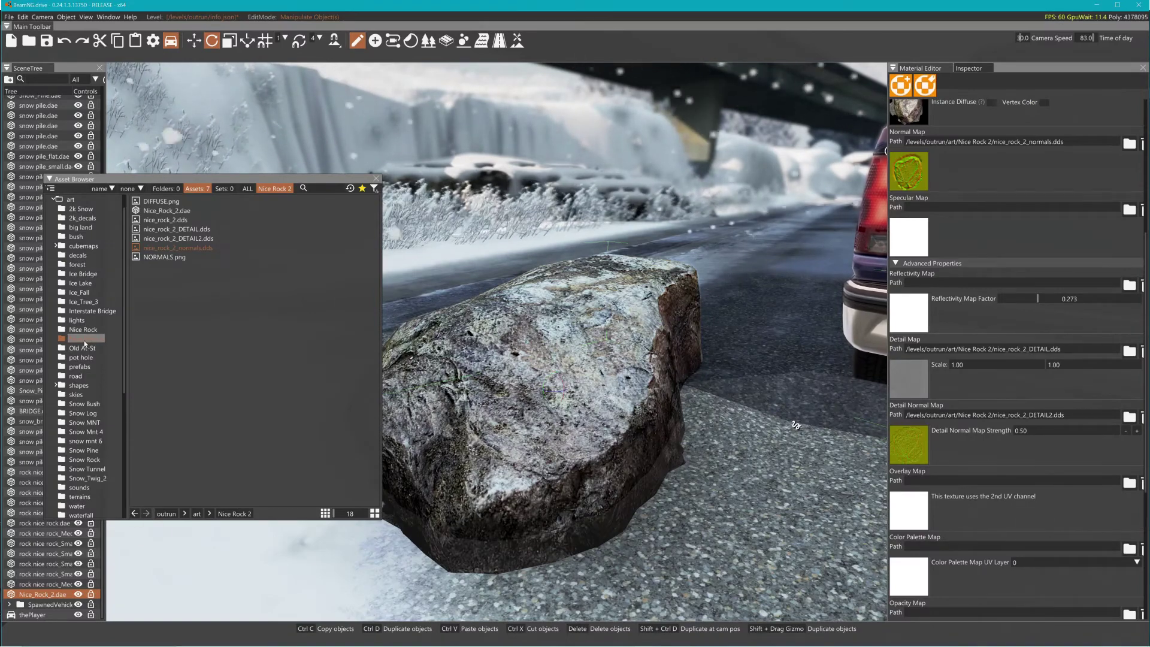
right_click(79, 339)
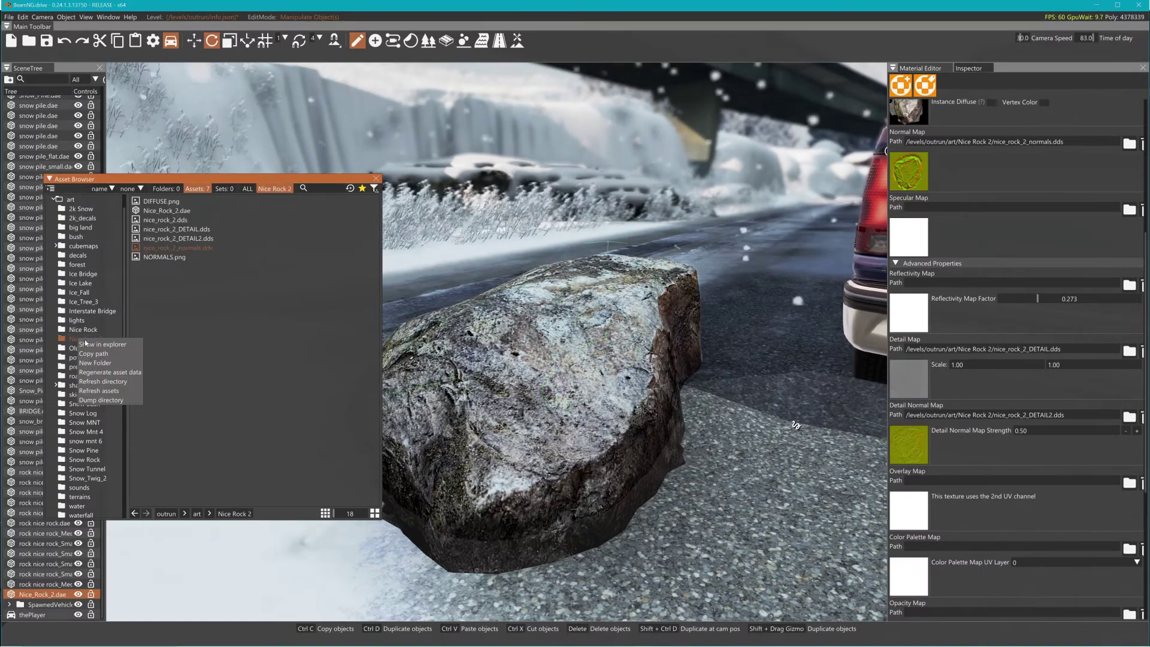
click(106, 392)
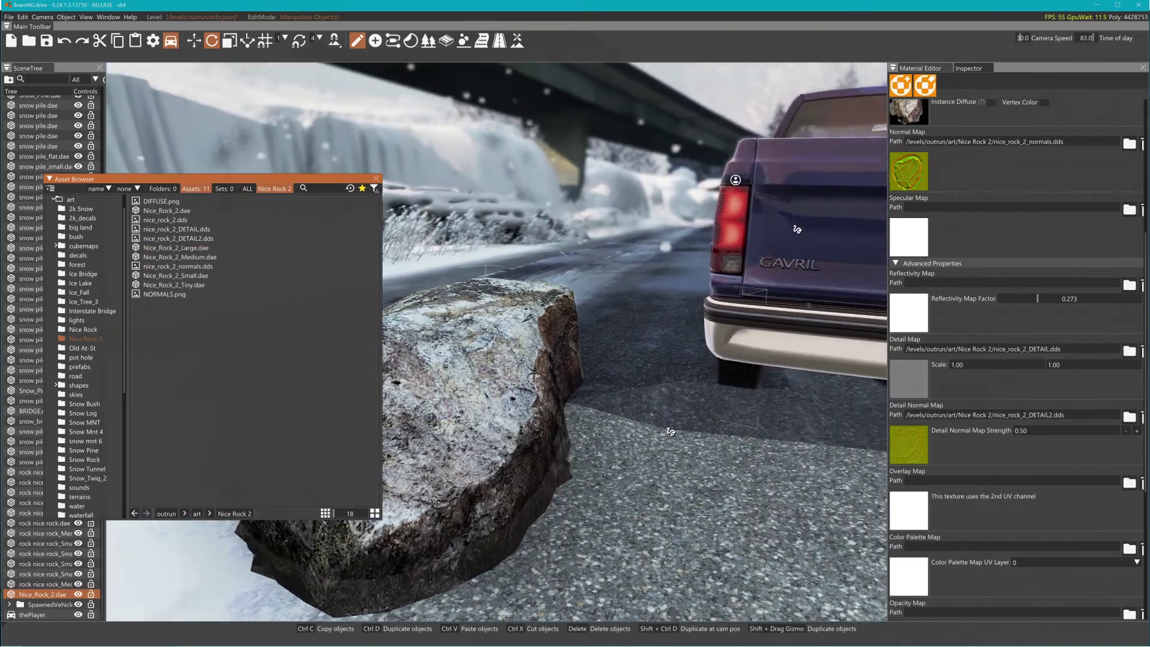
Place Nice_Rock_2_Tiny.dae on the snow beside the existing roadside rock and move it a little away from the road.
key(s)
drag(197, 286, 605, 425)
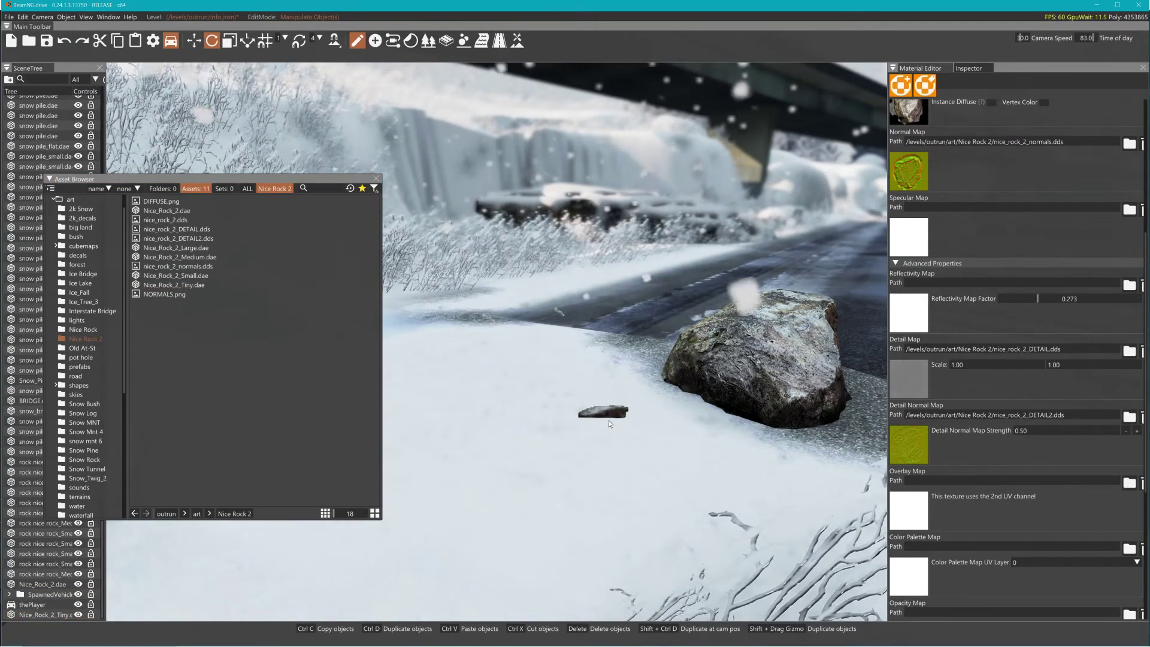
key(1)
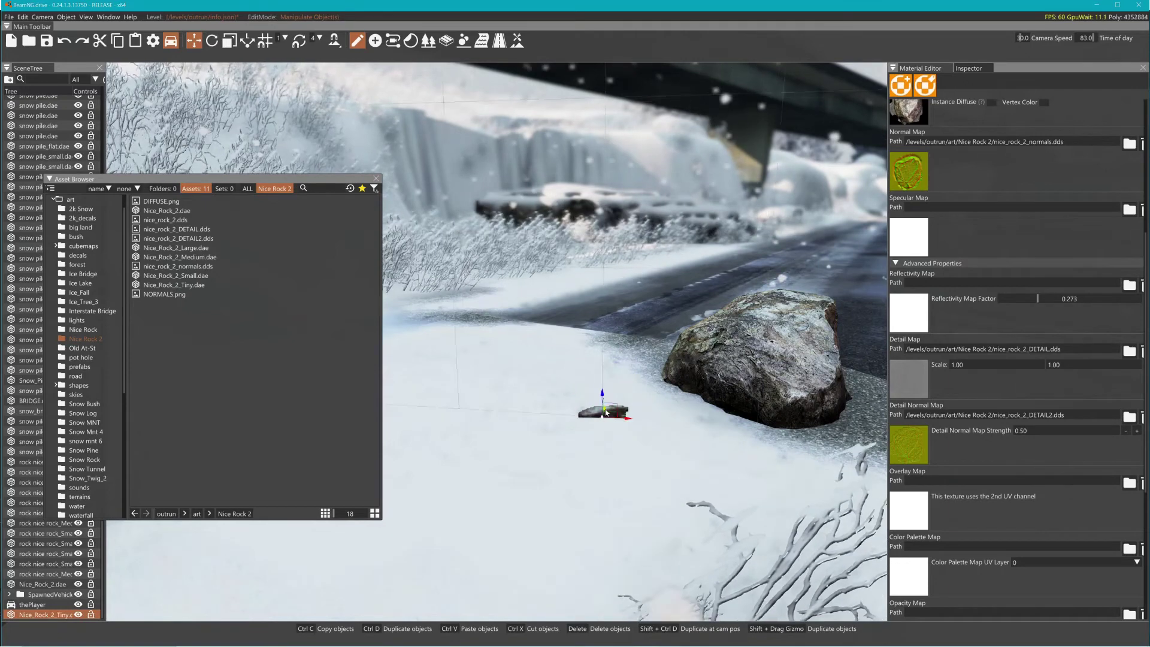
drag(621, 382, 605, 438)
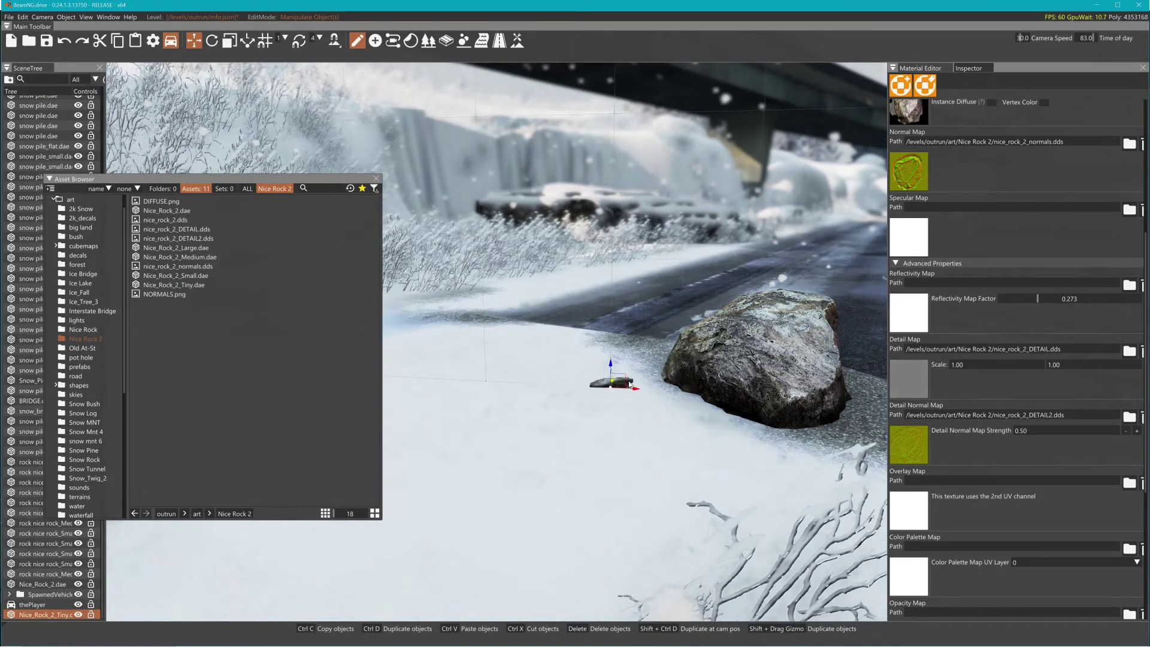
mouse_move(630, 385)
mouse_down()
mouse_move(604, 480)
mouse_move(627, 402)
mouse_up()
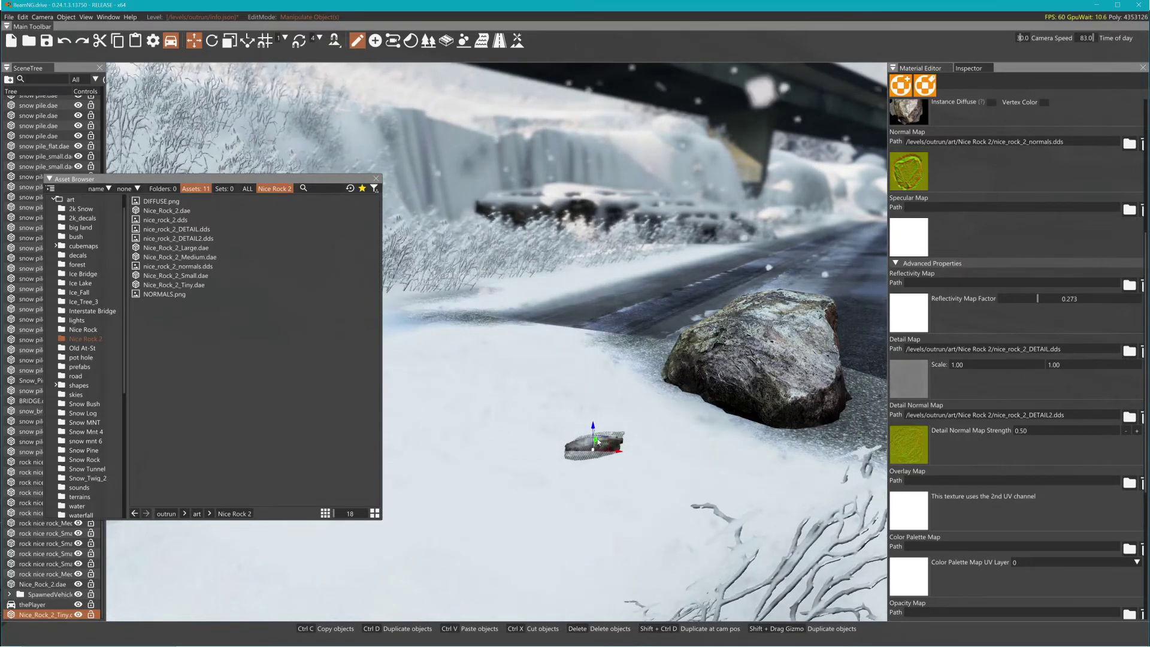
drag(597, 443, 611, 392)
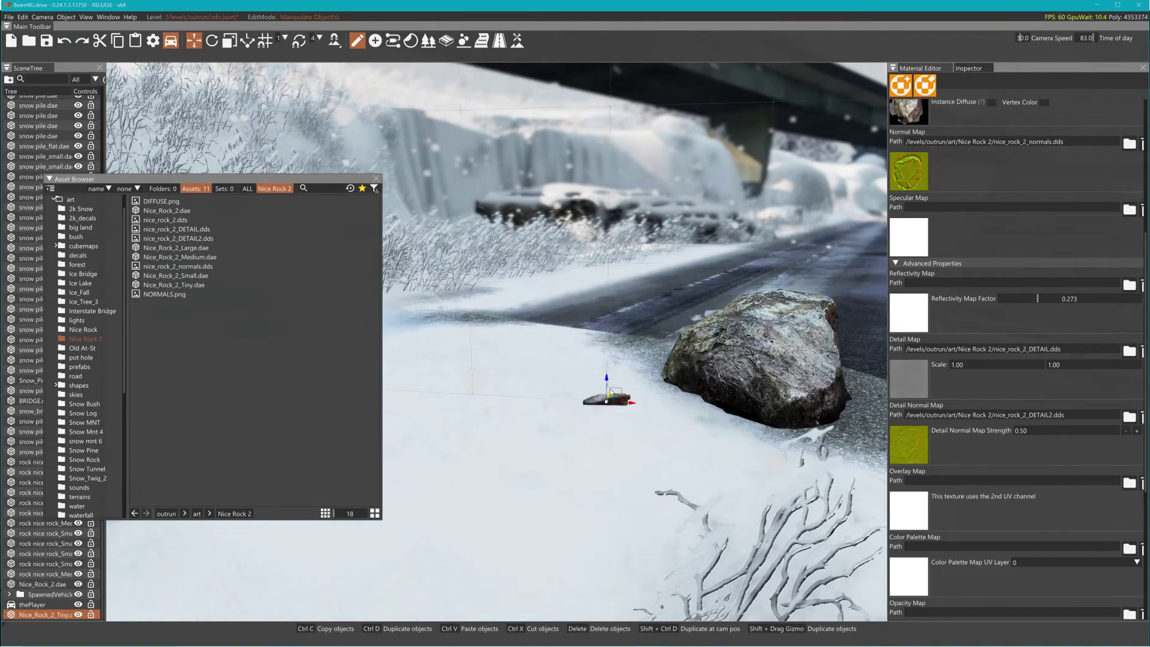
drag(597, 440, 591, 451)
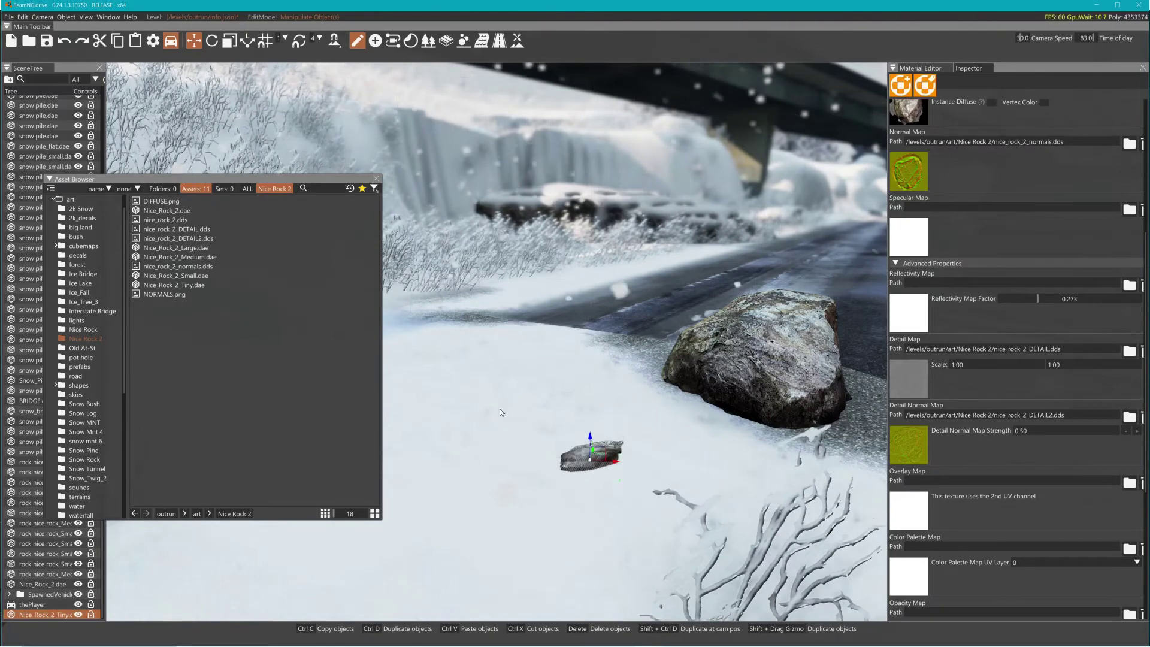
Place Nice_Rock_2_Small.dae and Nice_Rock_2_Medium.dae on the snow behind the tiny rock, and Nice_Rock_2_Large.dae farther back in the scene.
drag(197, 281, 514, 422)
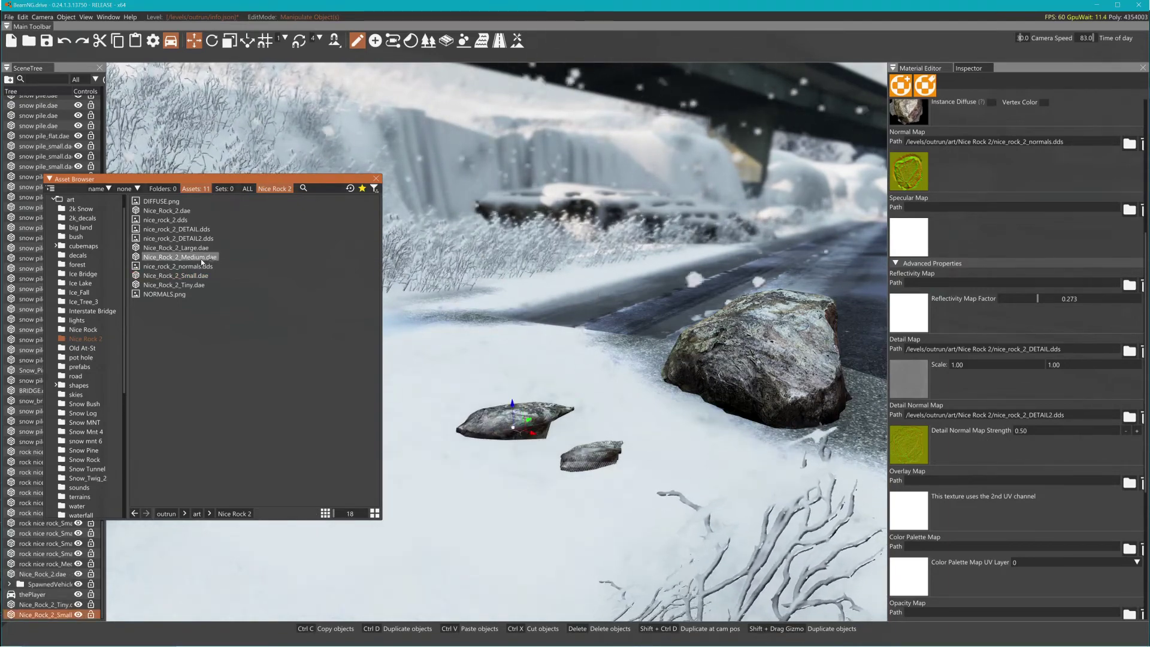
drag(202, 262, 422, 340)
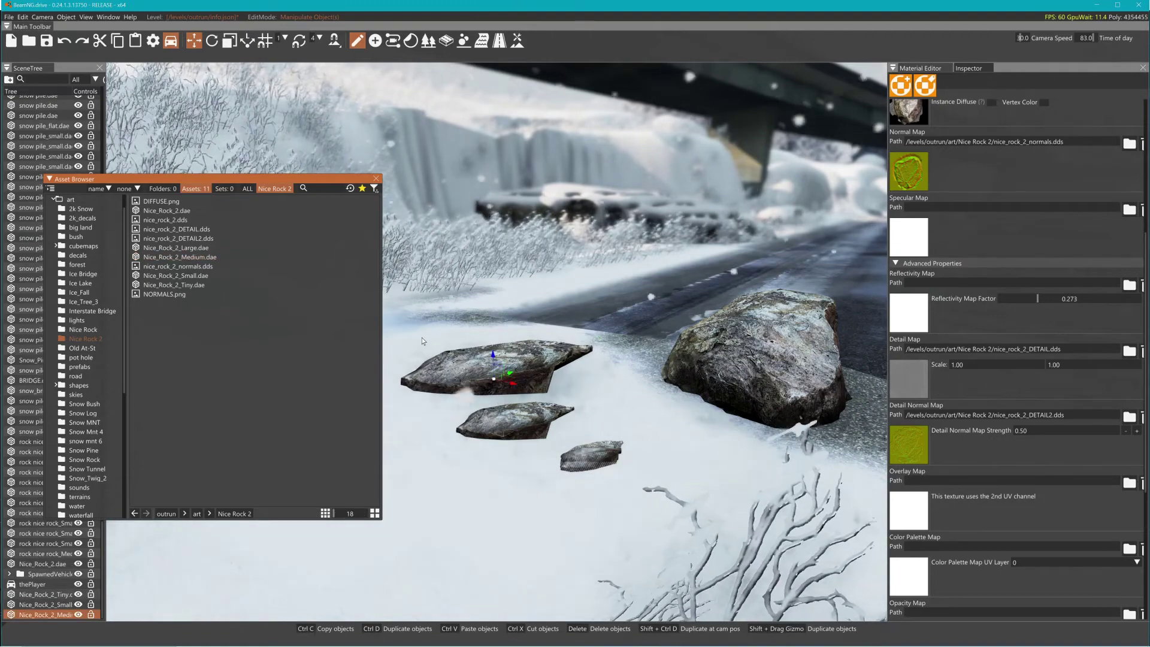
right_drag(423, 340, 353, 340)
drag(190, 248, 482, 258)
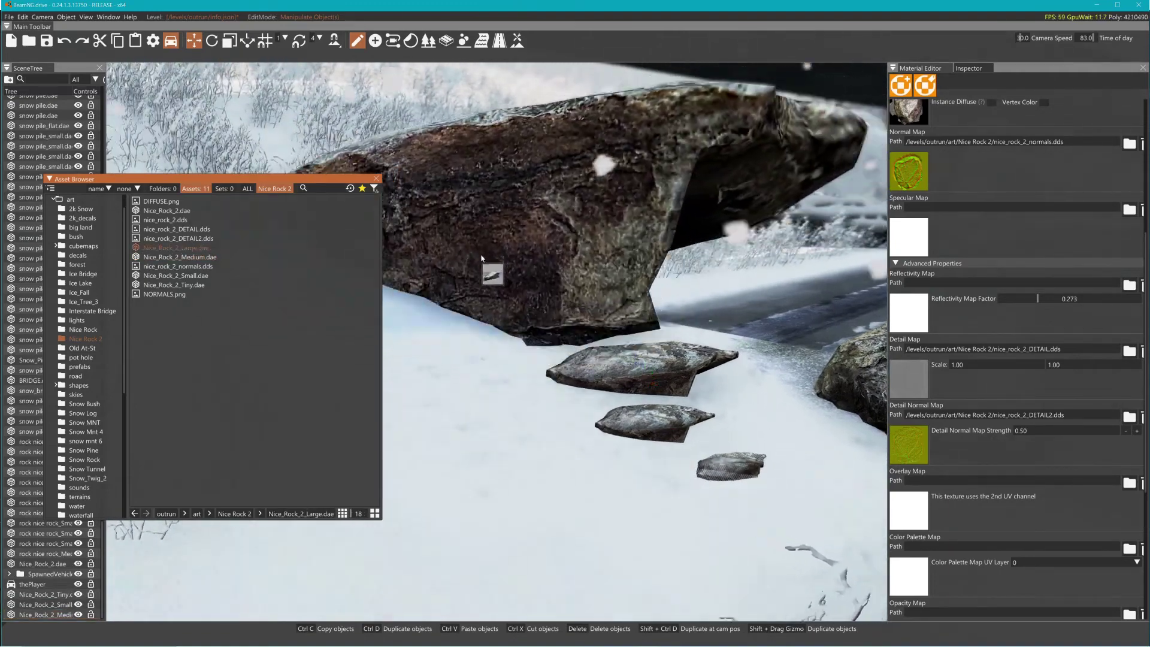
drag(579, 254, 580, 254)
mouse_move(579, 254)
right_down()
mouse_move(659, 245)
mouse_move(656, 218)
mouse_move(663, 246)
mouse_move(575, 258)
right_up()
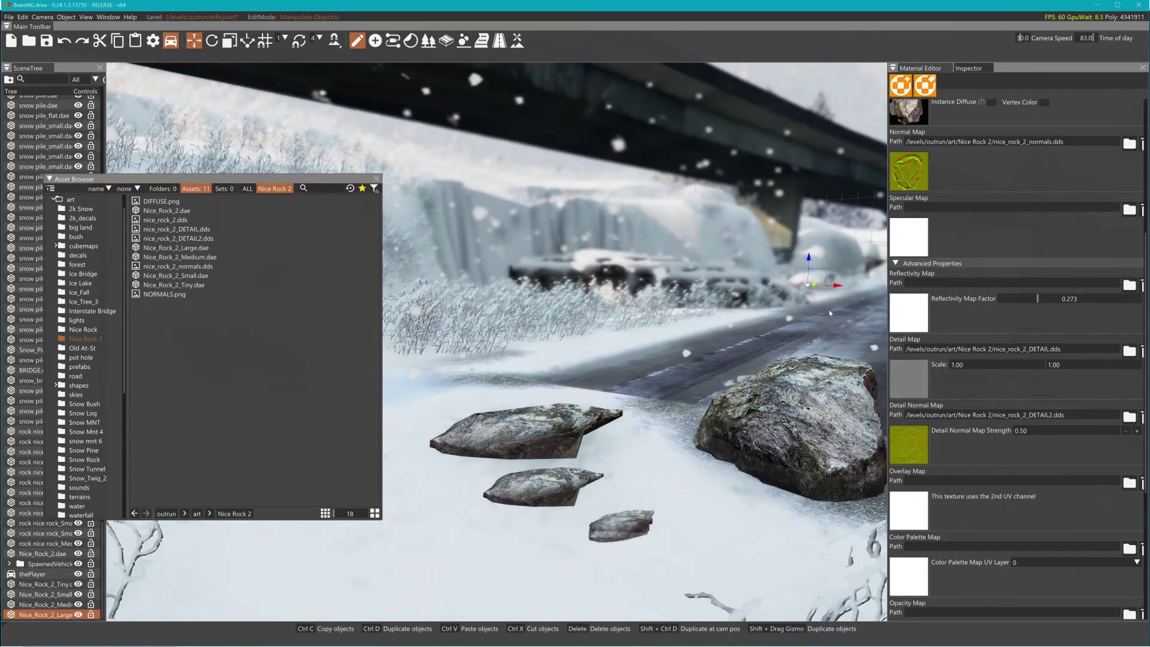
Move the large rock closer, onto the snow beside the road behind the smaller rocks.
right_drag(413, 438, 339, 412)
drag(496, 377, 563, 365)
key(2)
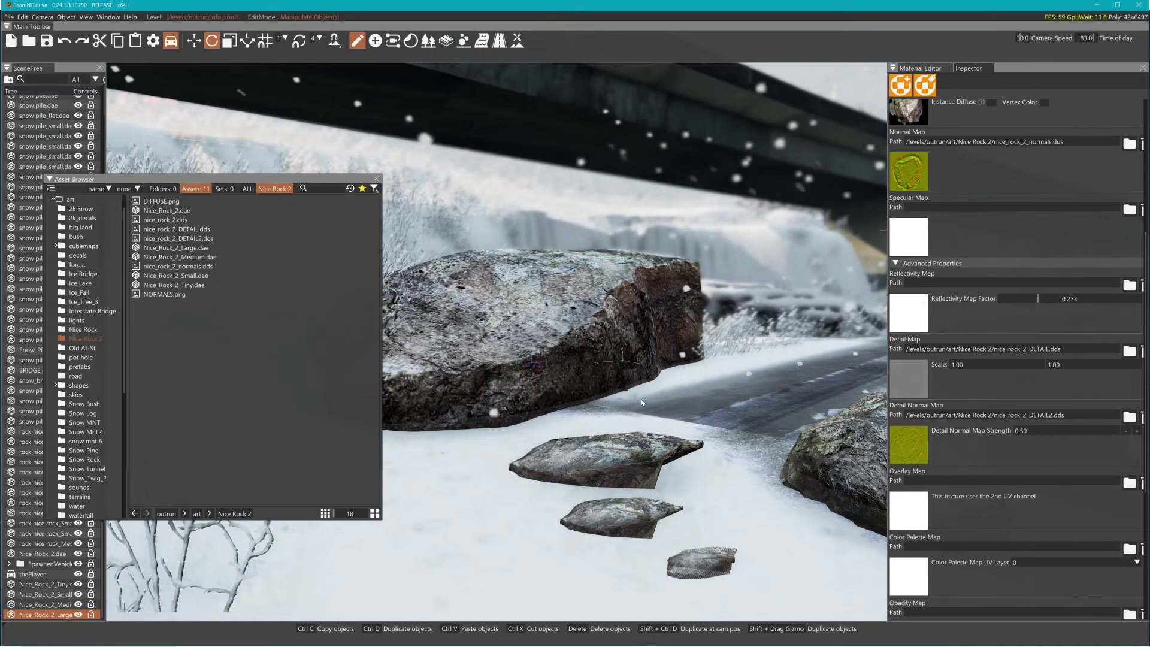
Rotate the small, tiny and medium rocks on the snow so that each faces a different direction.
key(s)
key(s)
right_drag(641, 403, 641, 437)
key(w)
key(s)
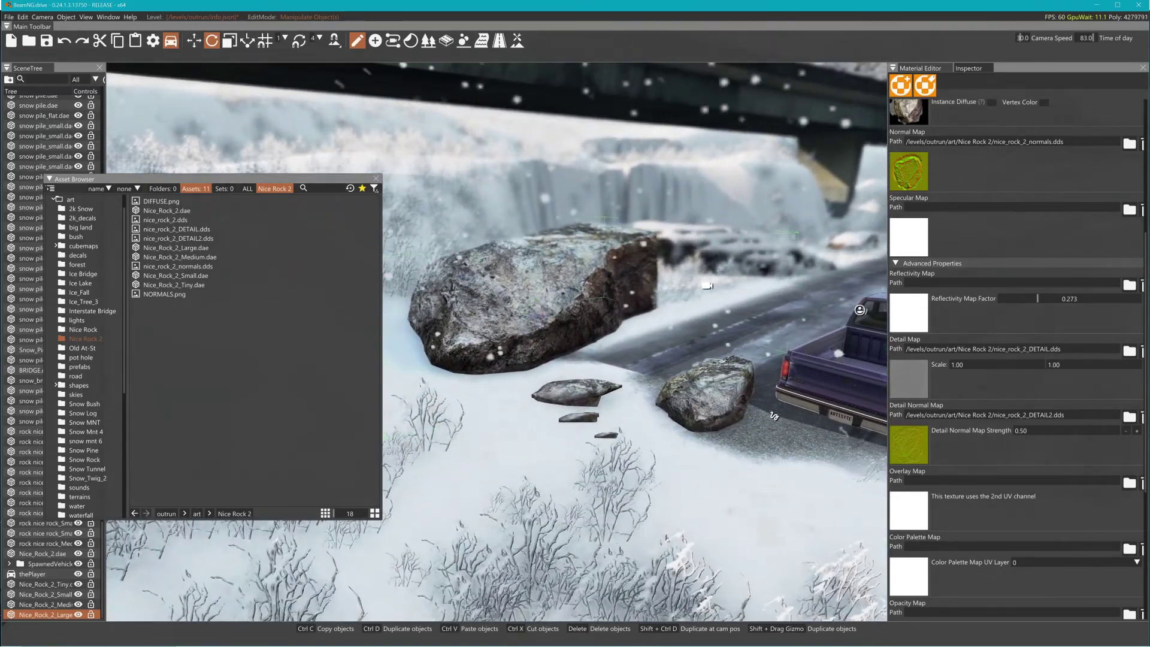
click(591, 421)
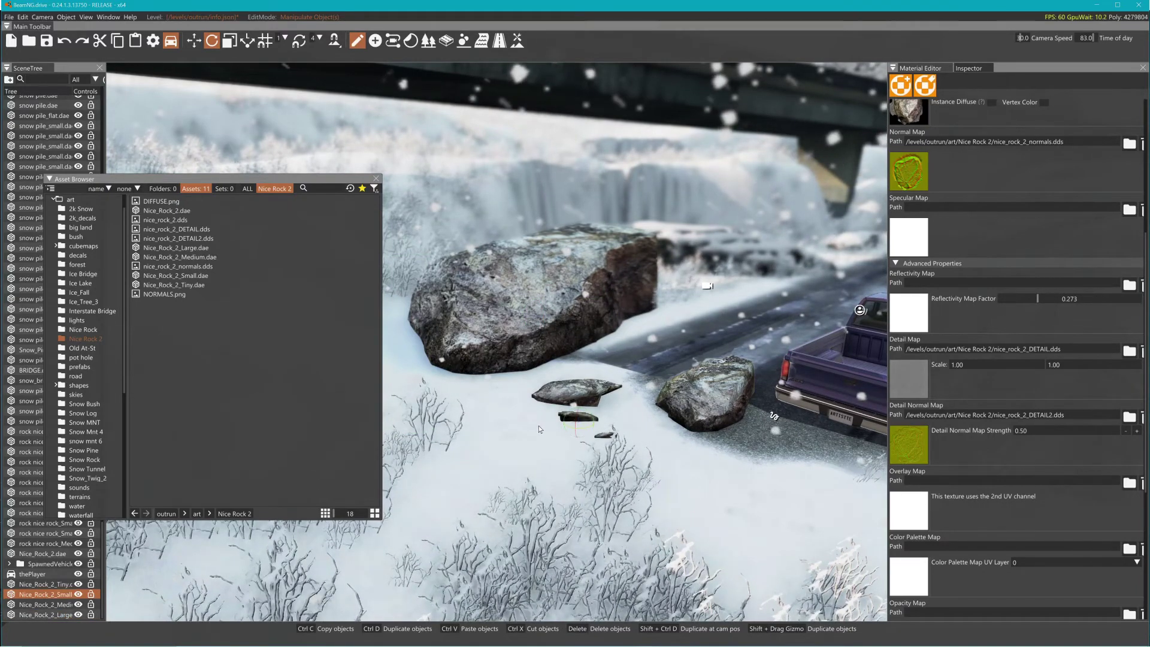
click(604, 433)
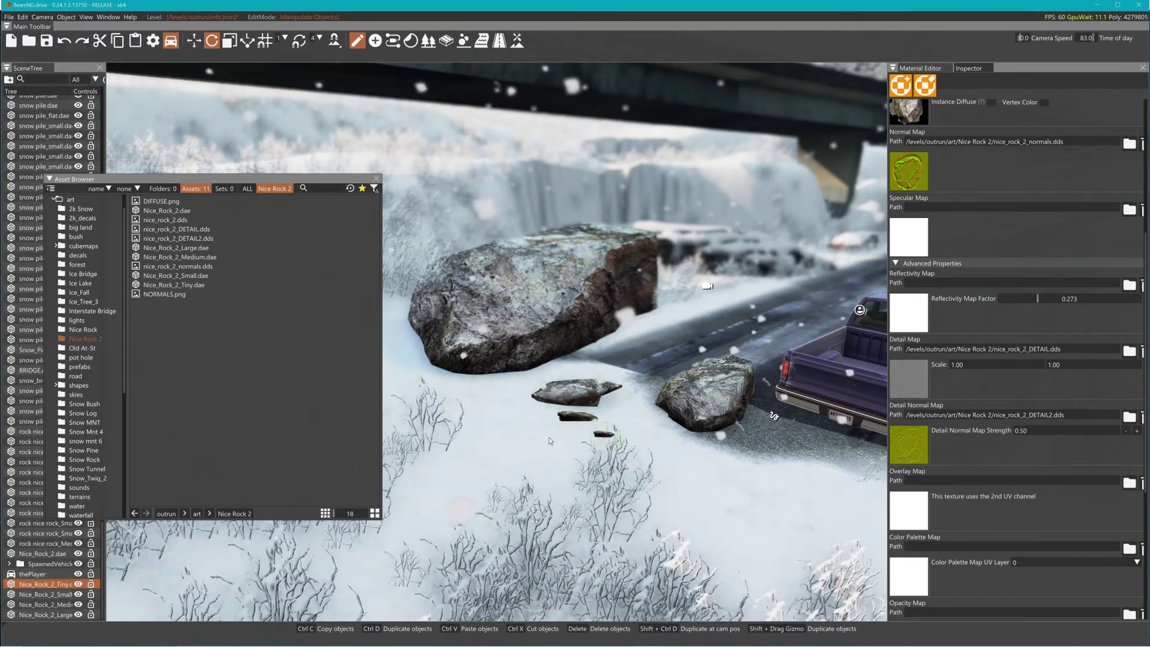
click(539, 398)
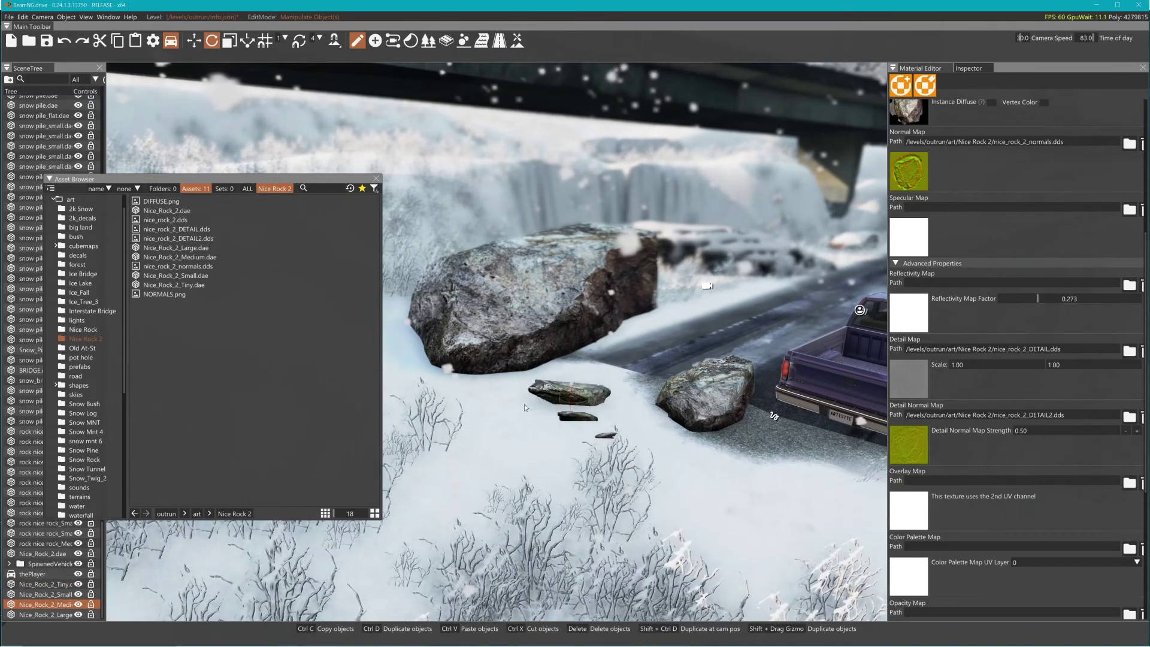
key(1)
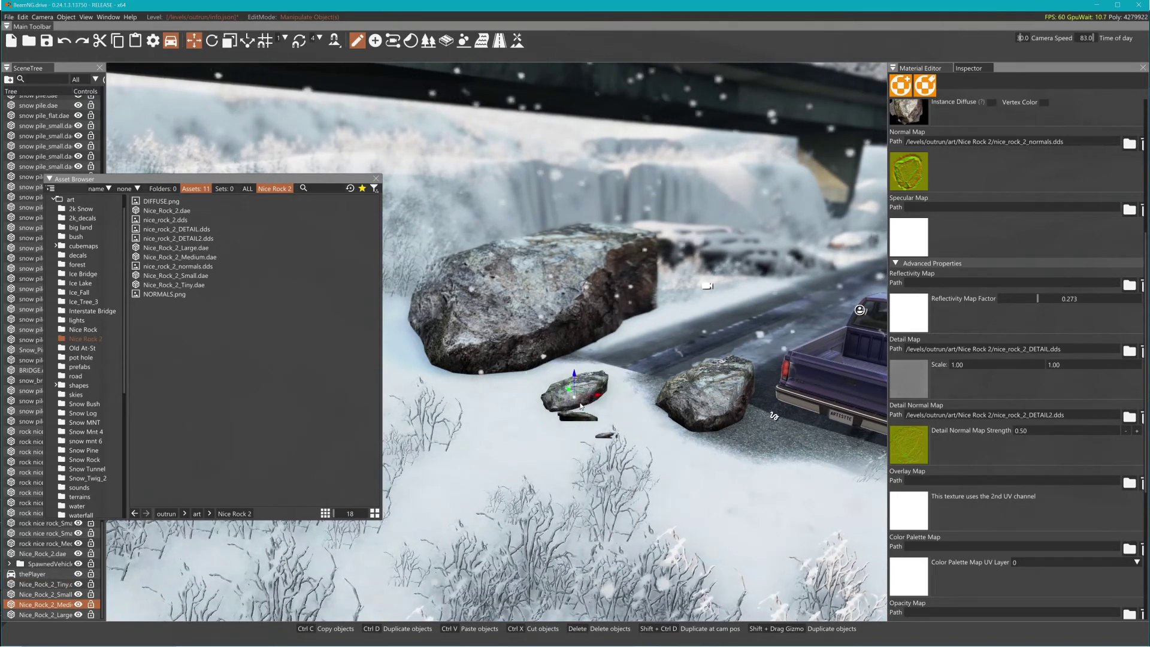
Inspect the placed rock variants from near and far, and close the world editor.
key(w)
key(w)
mouse_move(608, 436)
right_down()
mouse_move(620, 442)
mouse_move(617, 417)
mouse_move(611, 428)
right_up()
key(s)
key(s)
key(w)
key(s)
key(w)
key(F11)
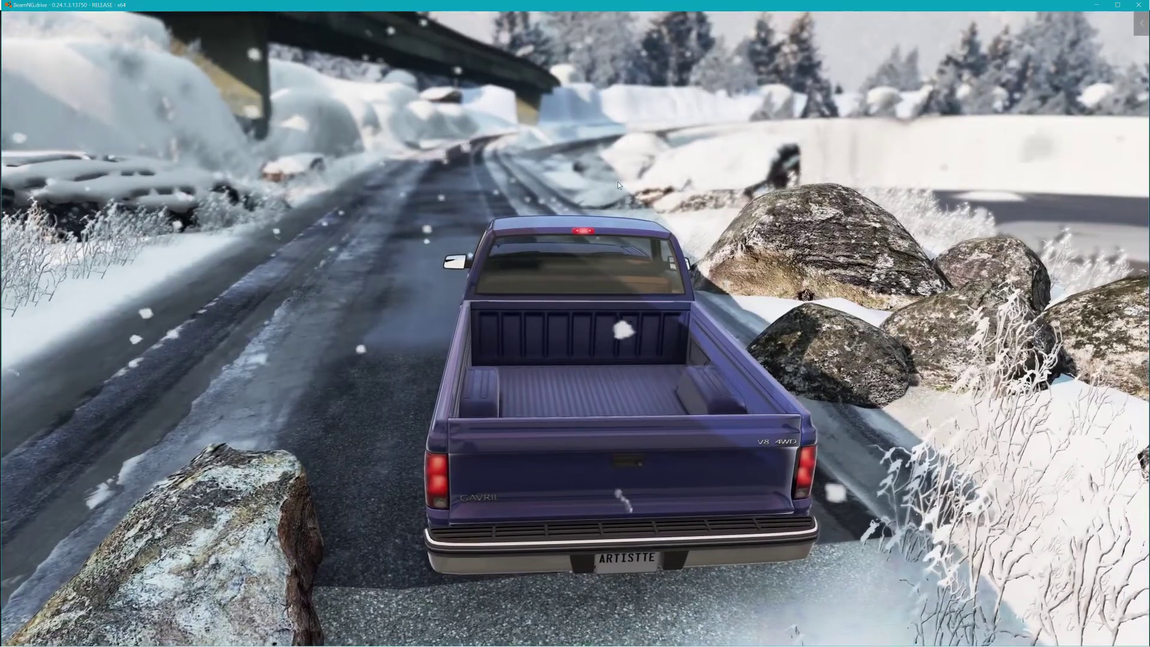
Try turning off depth of field in photo mode, and leave photo mode.
key(Escape)
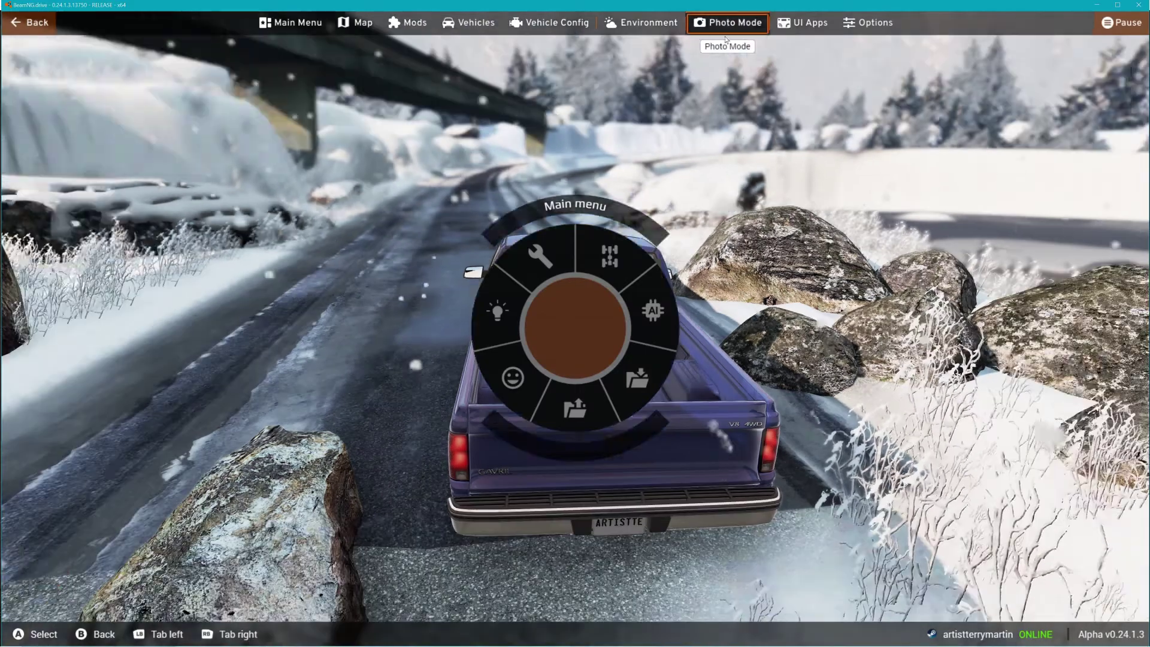
click(727, 23)
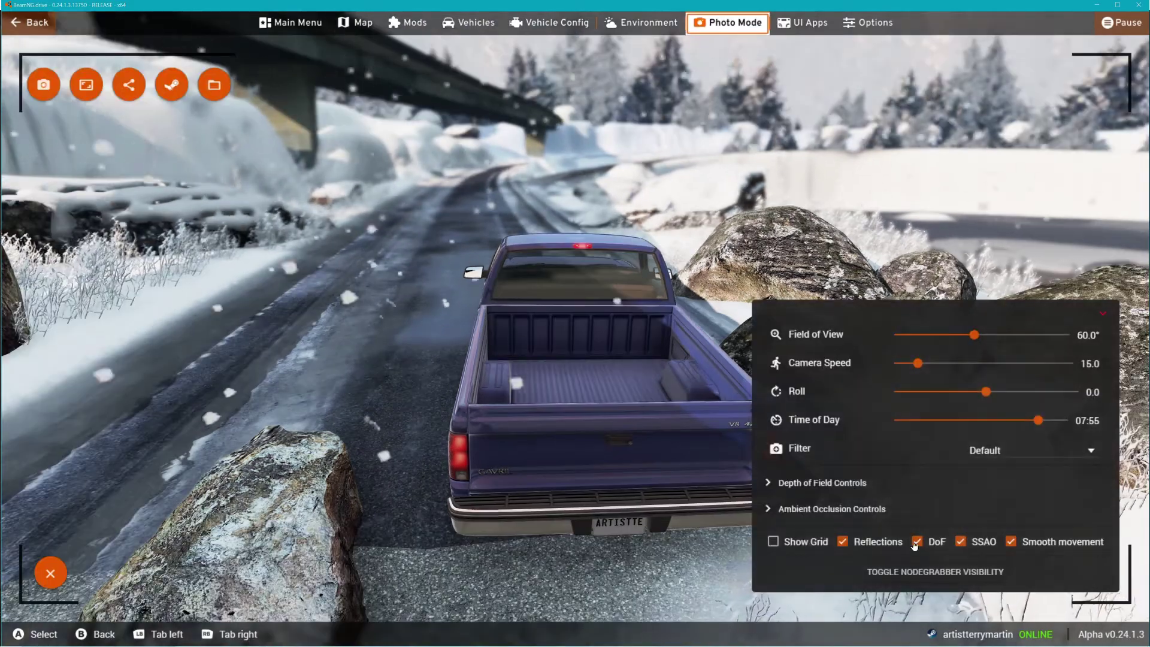
click(935, 543)
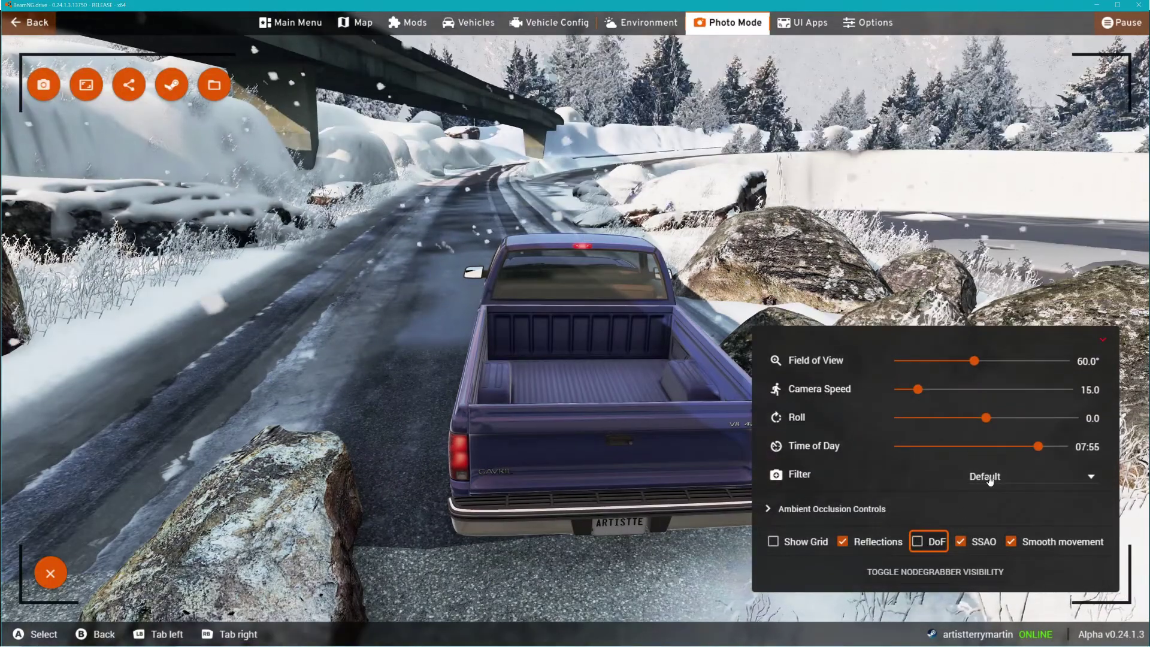
click(1102, 339)
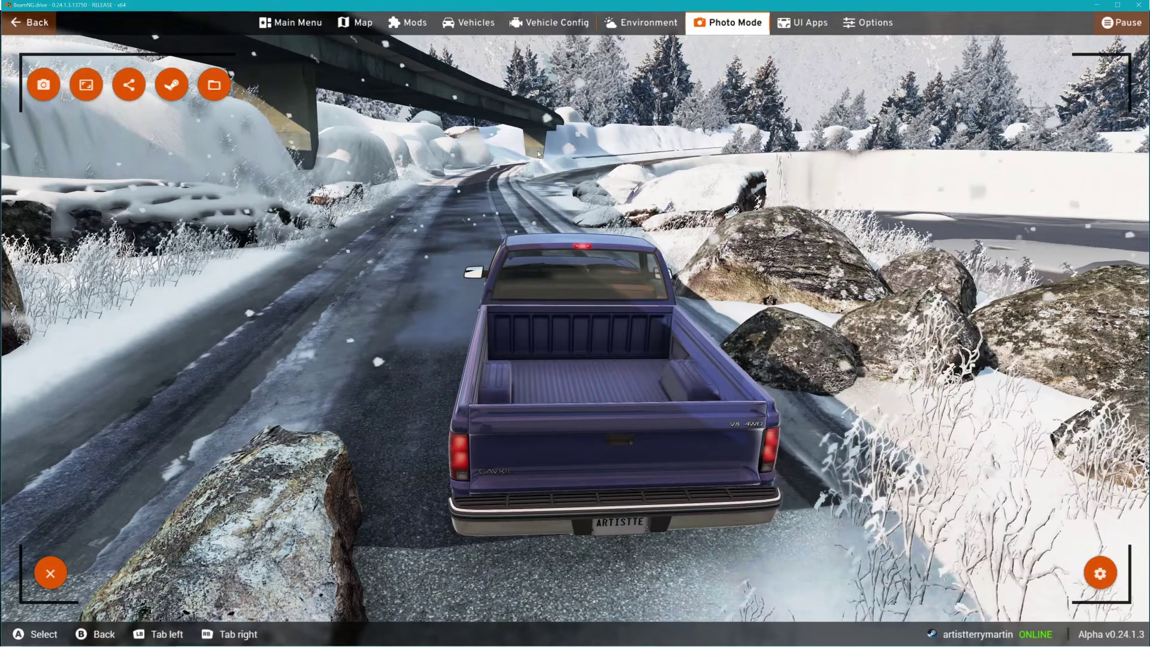
key(Escape)
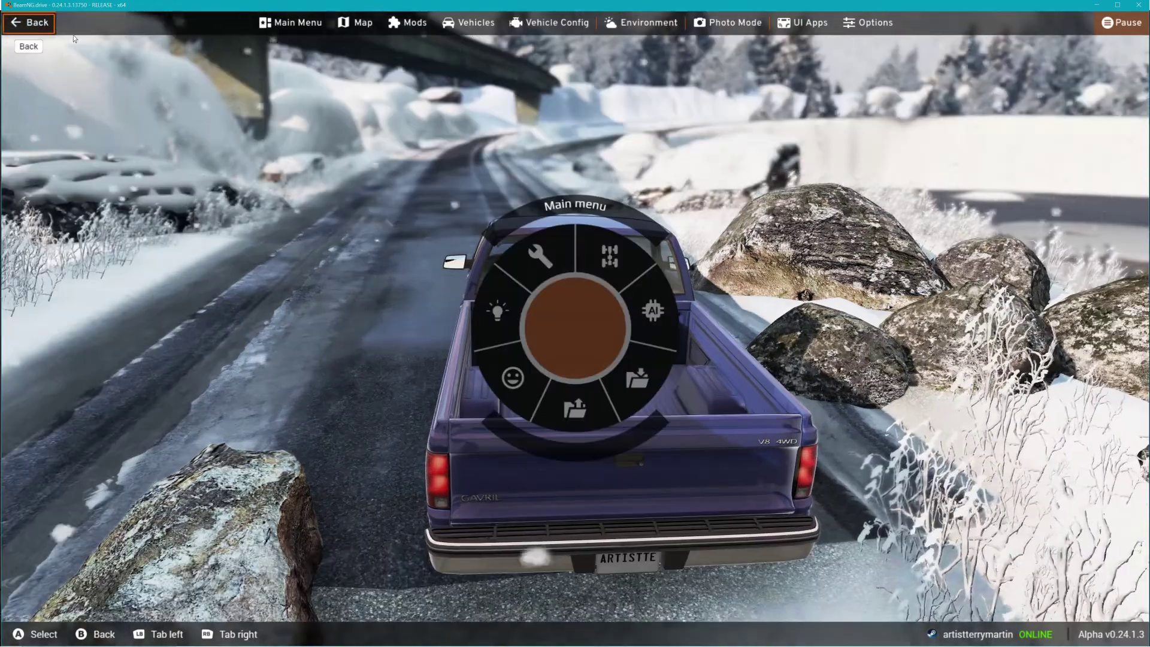
key(Escape)
key(Escape)
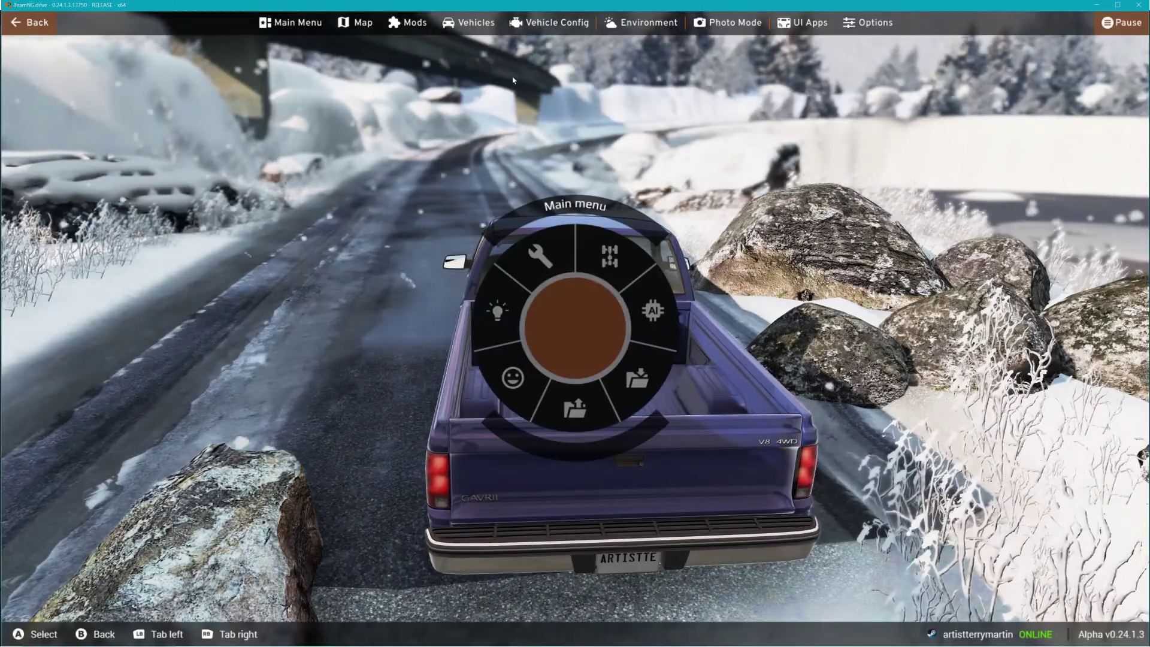
Reopen photo mode, check the ambient occlusion controls and turn depth of field back on.
click(733, 24)
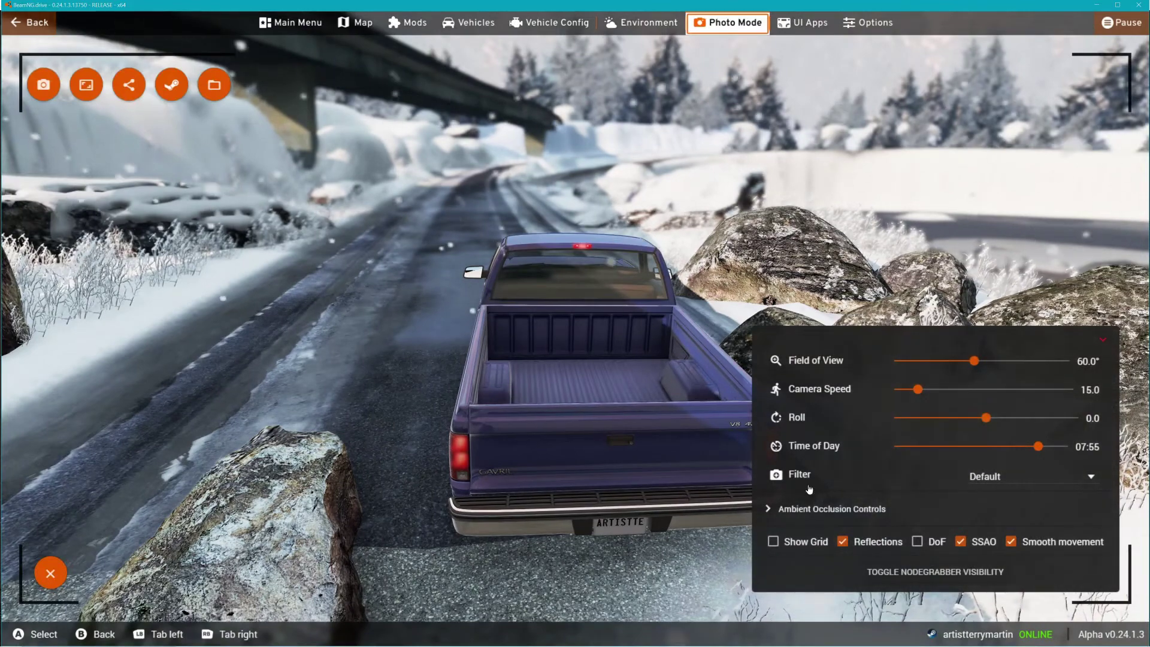
click(775, 509)
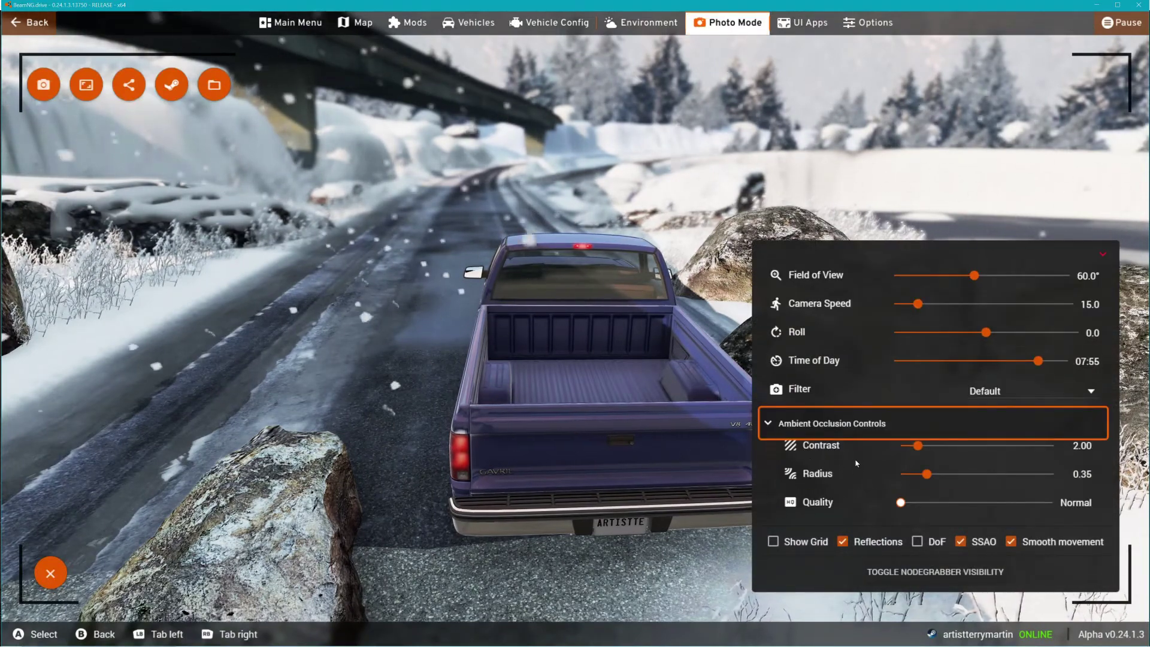
click(767, 424)
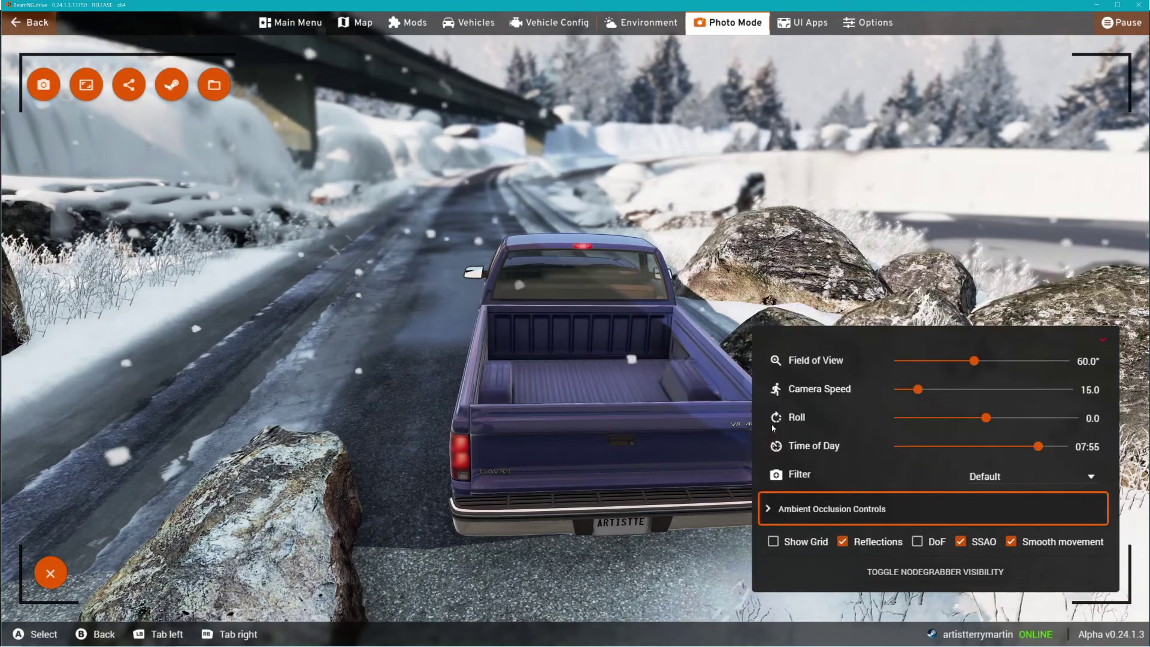
click(918, 542)
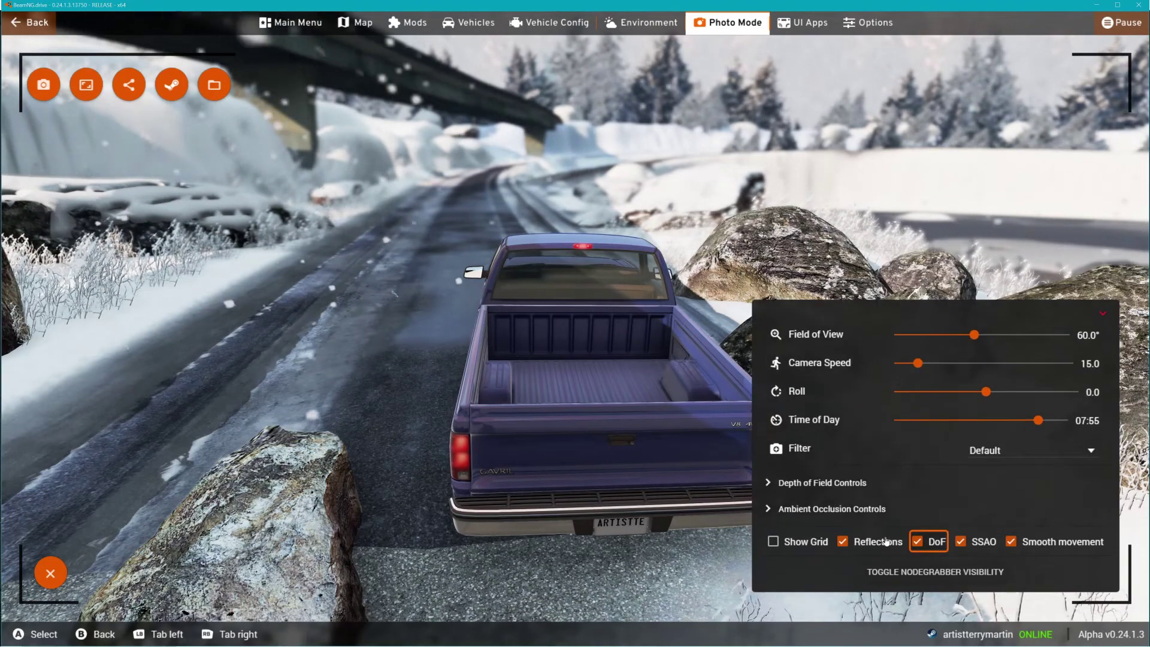
Set the depth of field's far blur strength to 0.00 and aperture to 2000.00, and return to the game view.
click(776, 486)
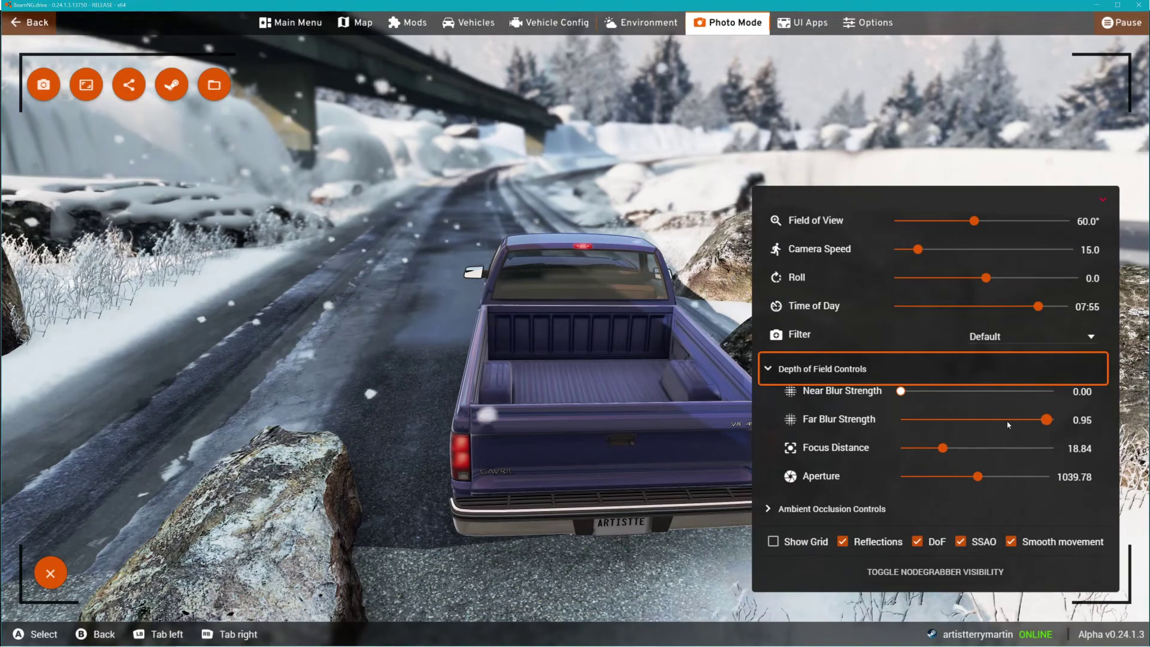
drag(1036, 422, 883, 433)
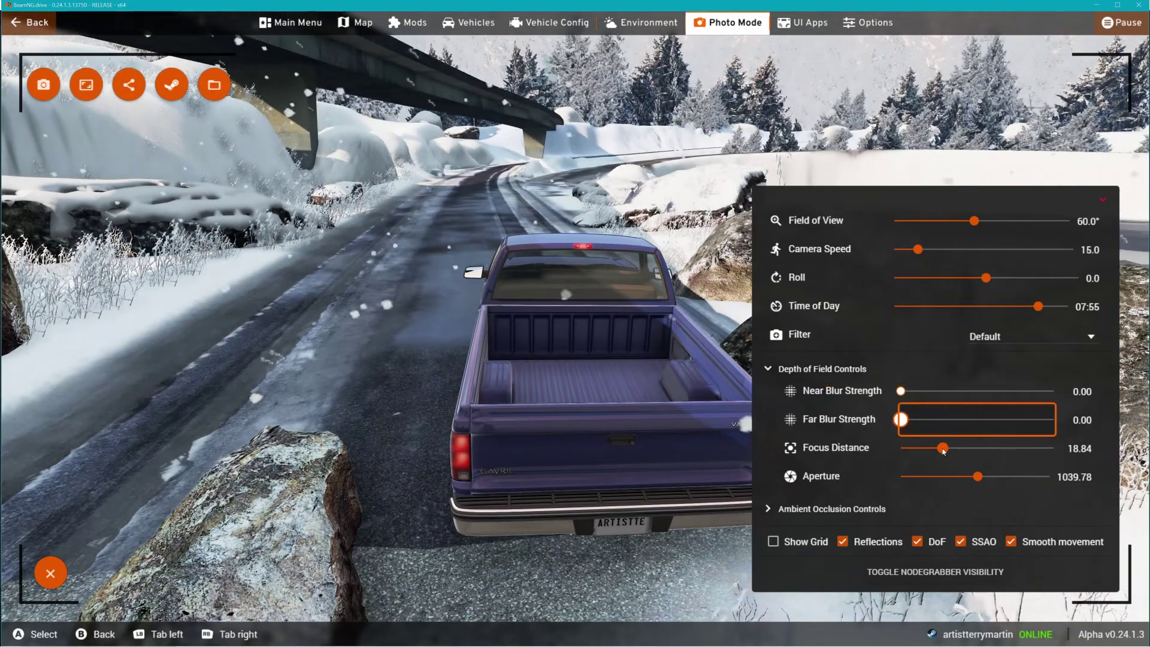
drag(978, 477, 1054, 477)
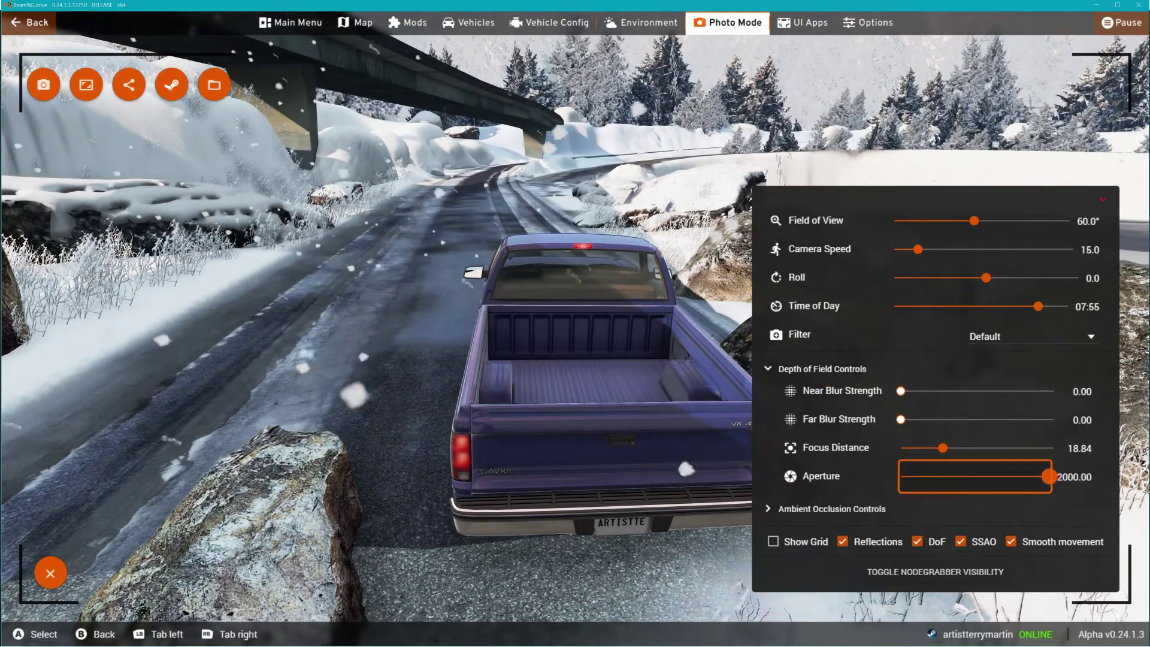
click(1101, 203)
key(Escape)
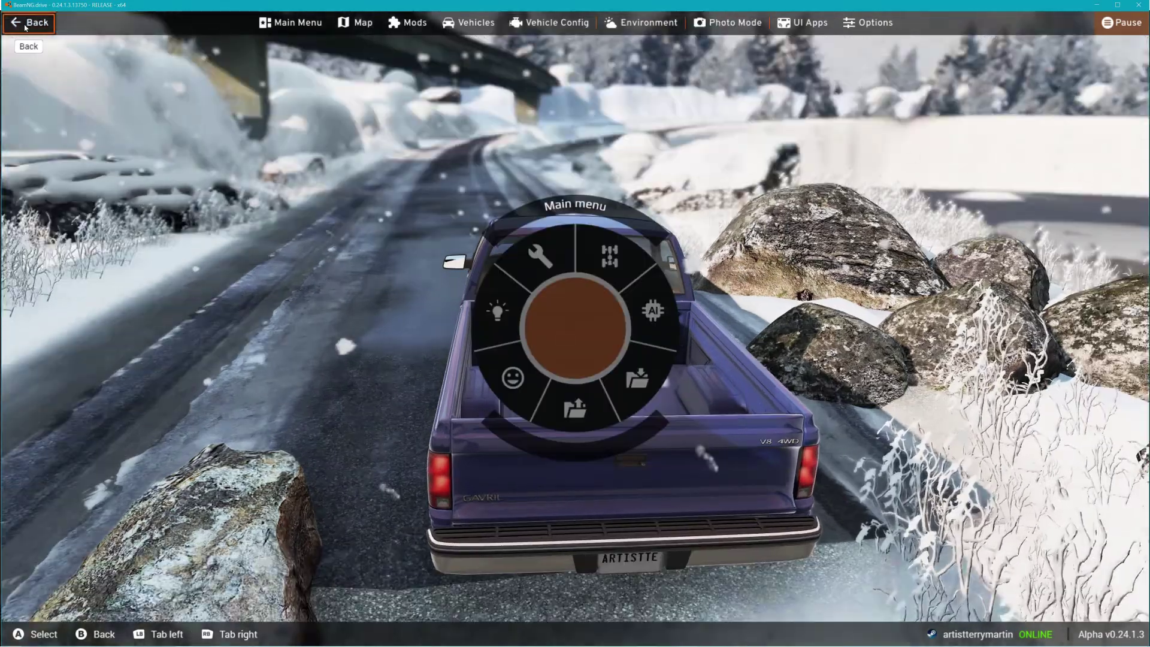
key(Escape)
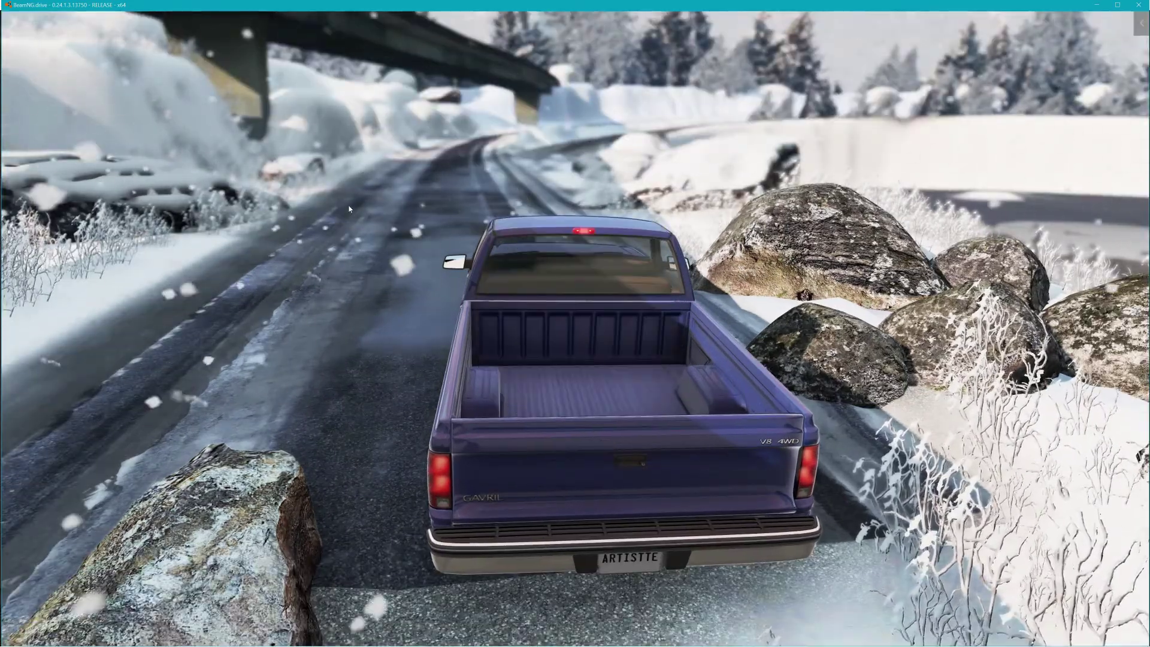
Use the free camera to view the rock variants beside the truck.
key(shift+c)
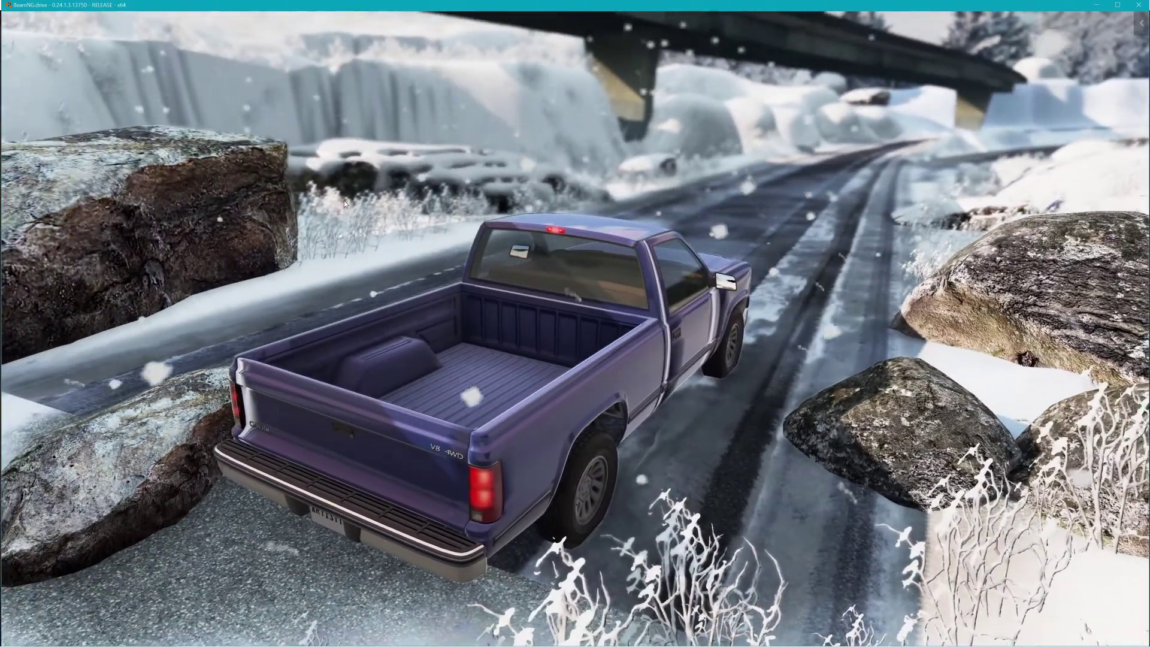
key(a)
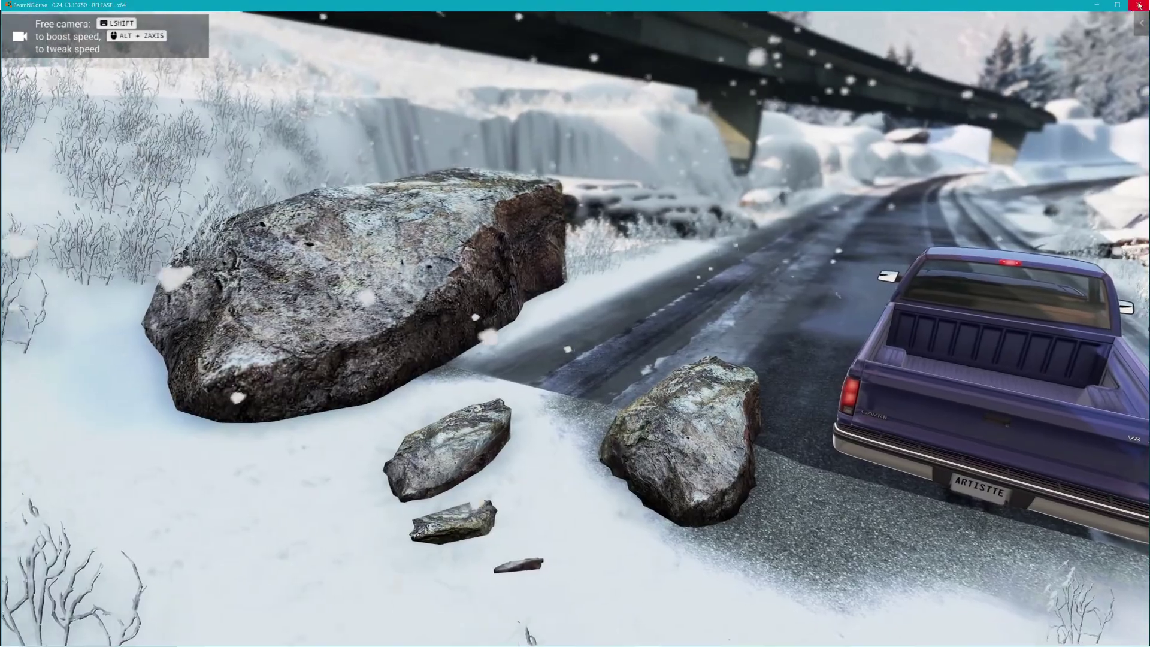
Switch to Blender and delete all objects of the large rock from the scene.
click(1097, 5)
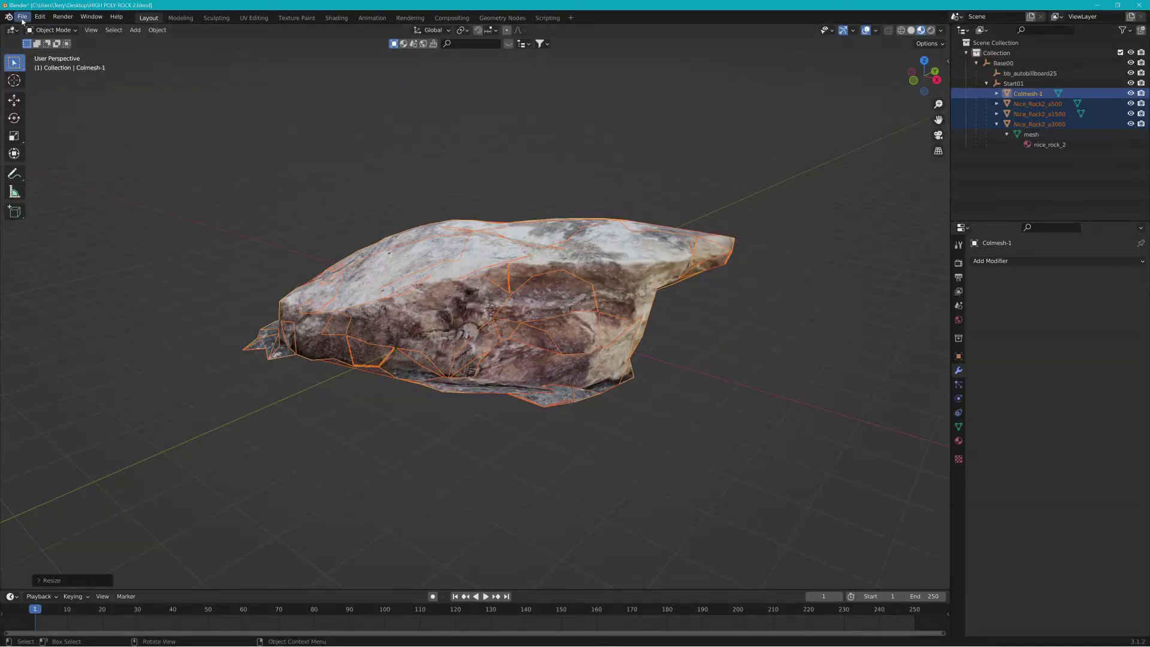
drag(425, 127, 706, 487)
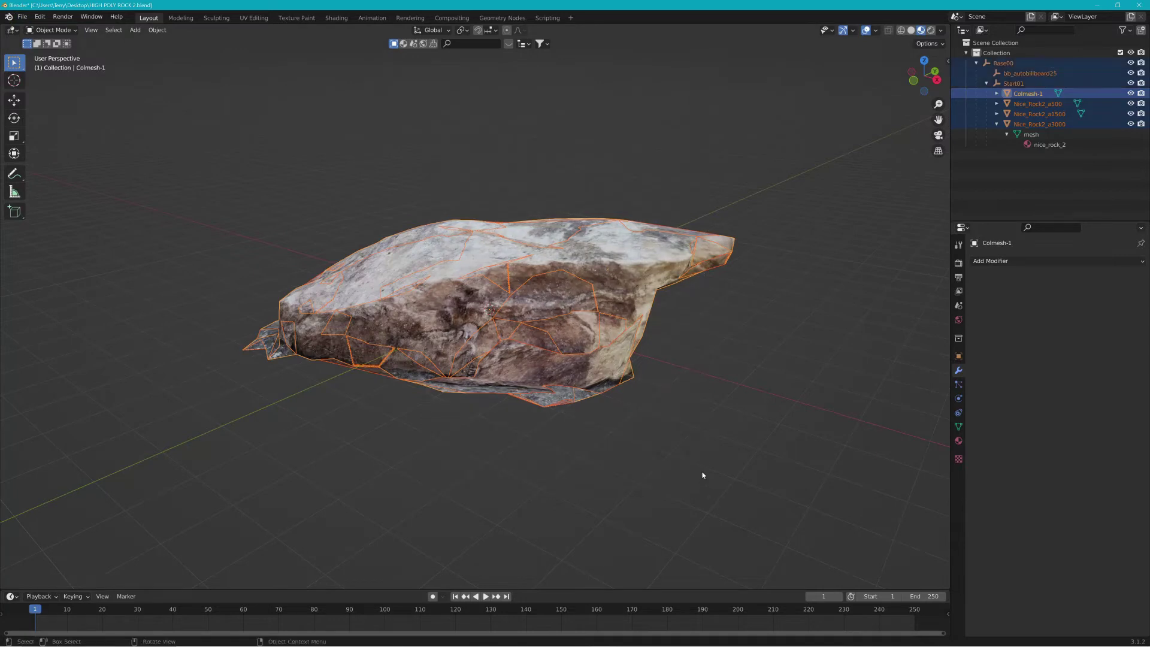
key(Delete)
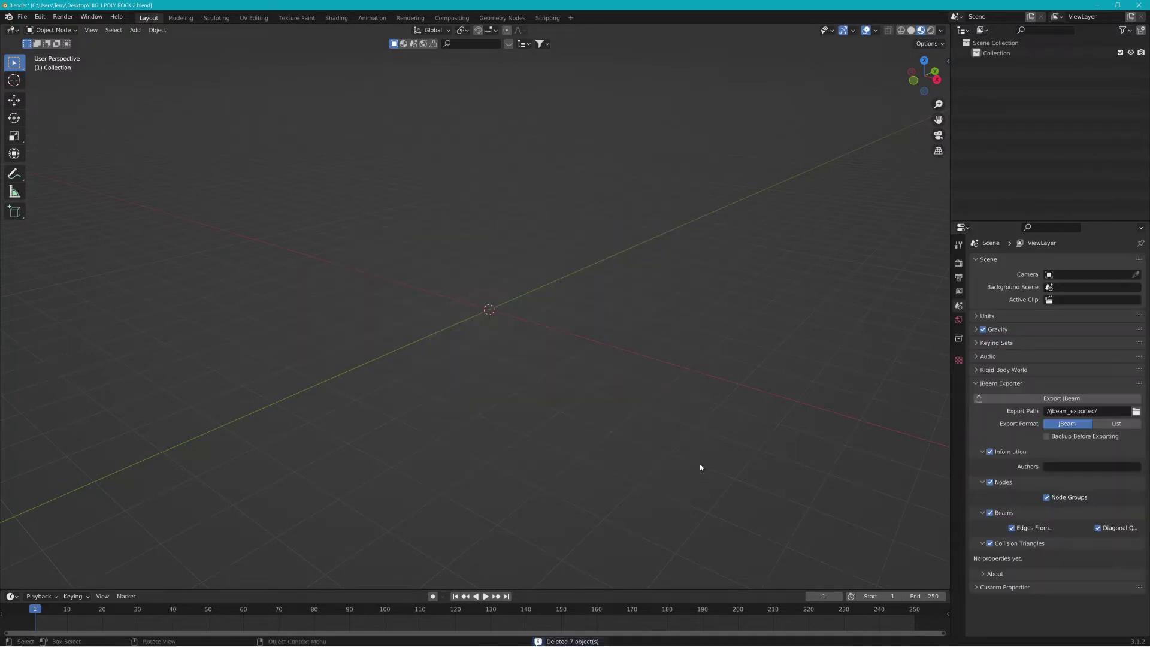
Import a reduced-size rock variant as a Collada file from the Nice Rock 2 folder.
click(24, 16)
mouse_move(85, 159)
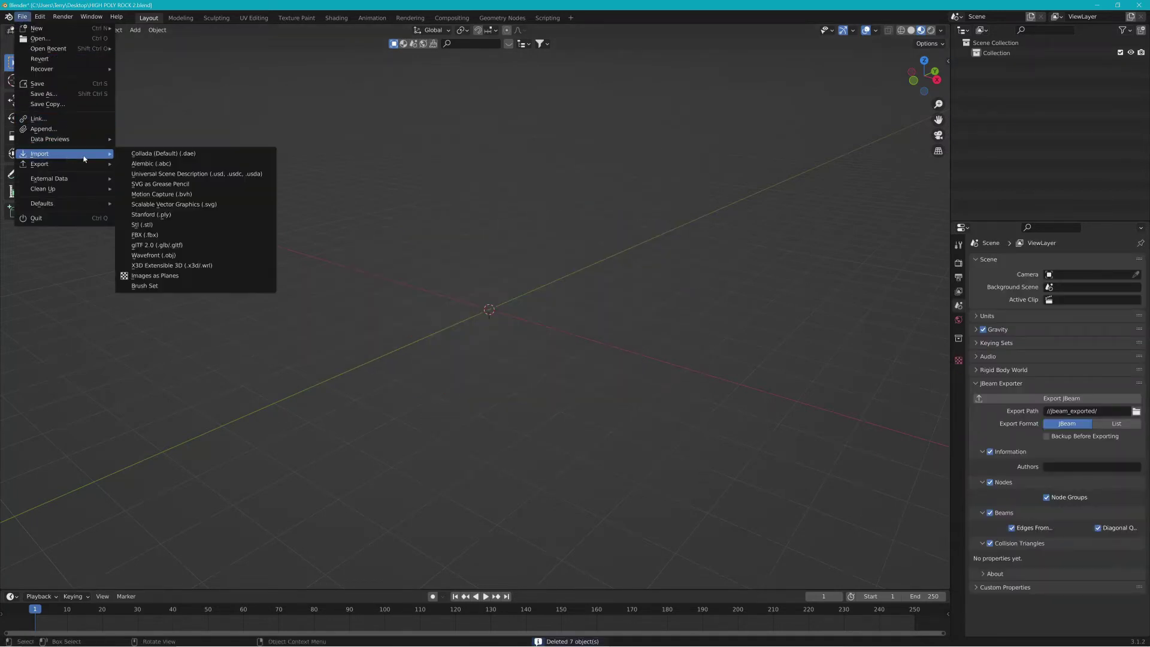
click(142, 154)
click(339, 460)
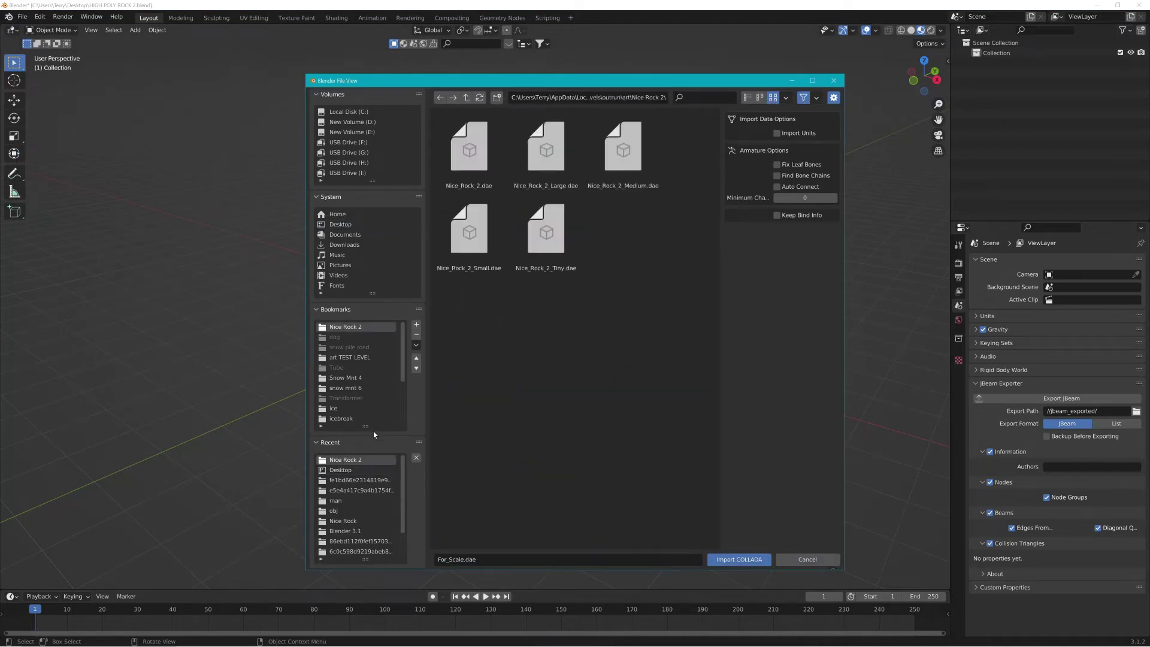
click(739, 559)
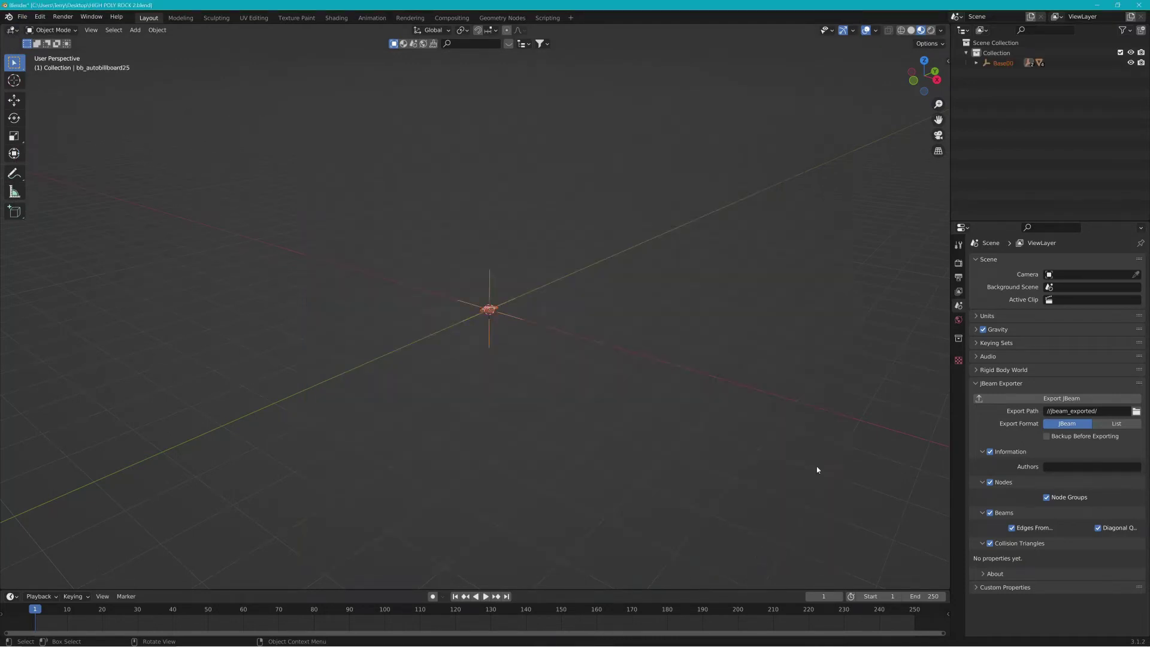
Rename the imported rock's three detail meshes, from lowest to highest, to Nice_Rock2_a50, Nice_Rock2_a200 and Nice_Rock2_a400.
click(977, 63)
click(987, 84)
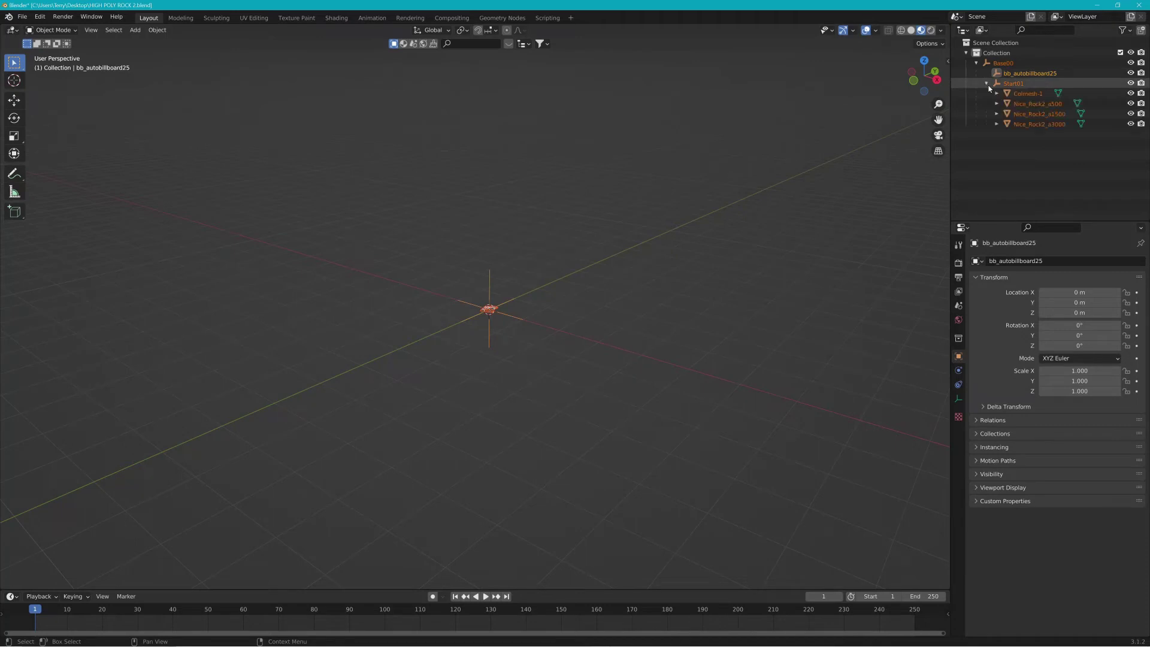
double_click(1040, 104)
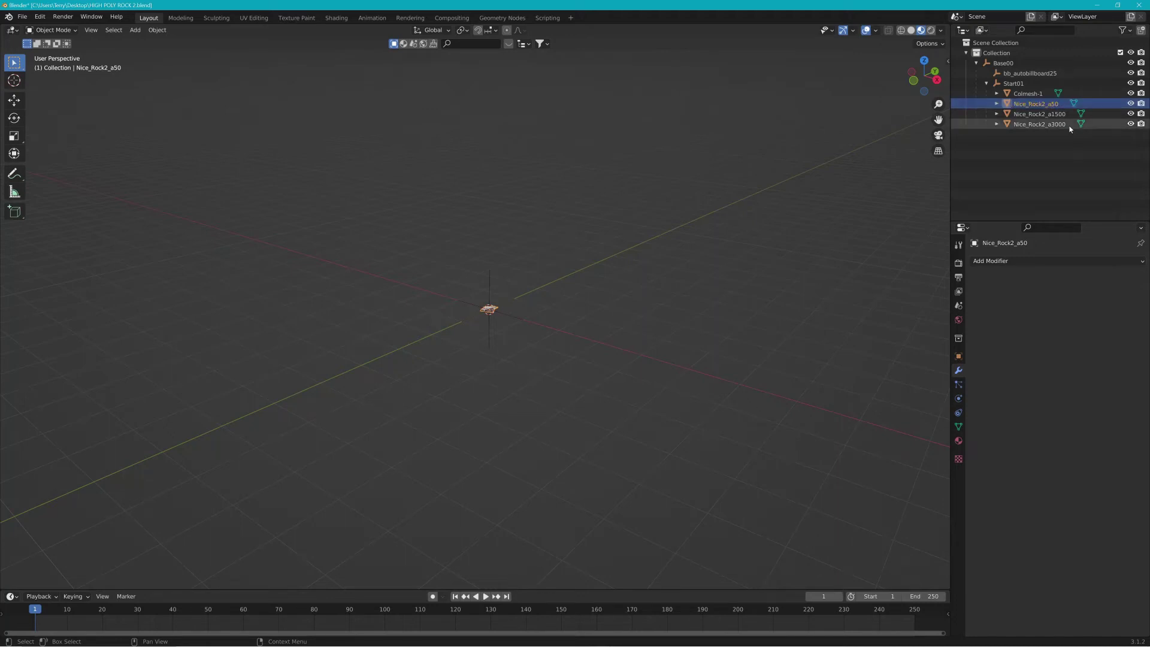
double_click(1040, 114)
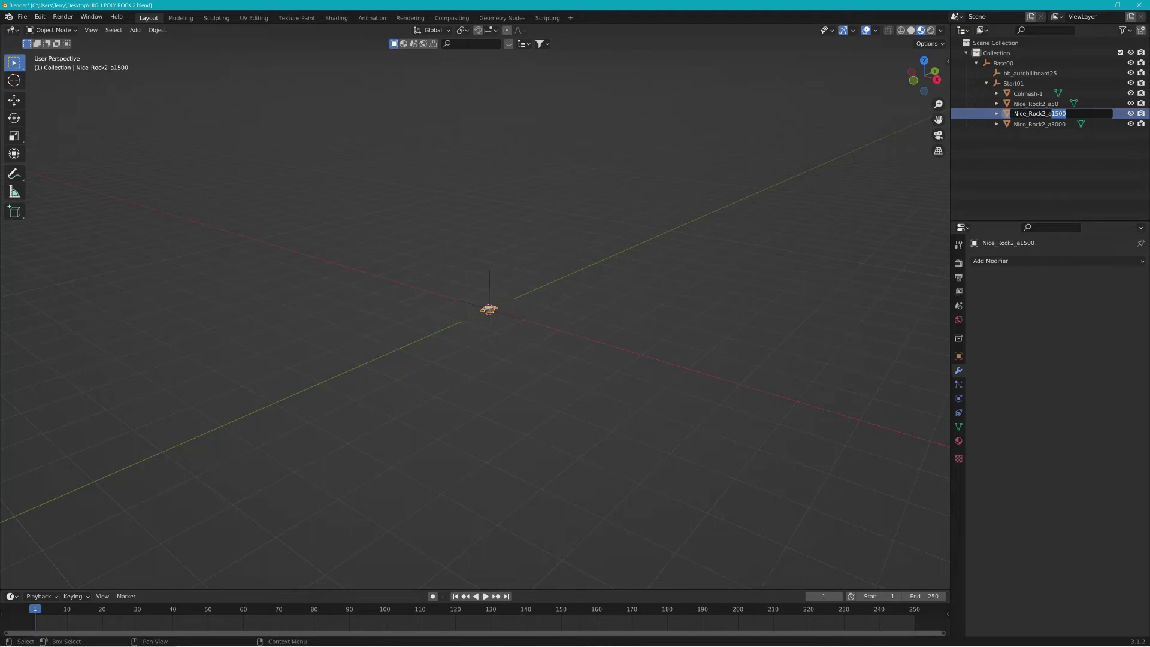
double_click(1040, 124)
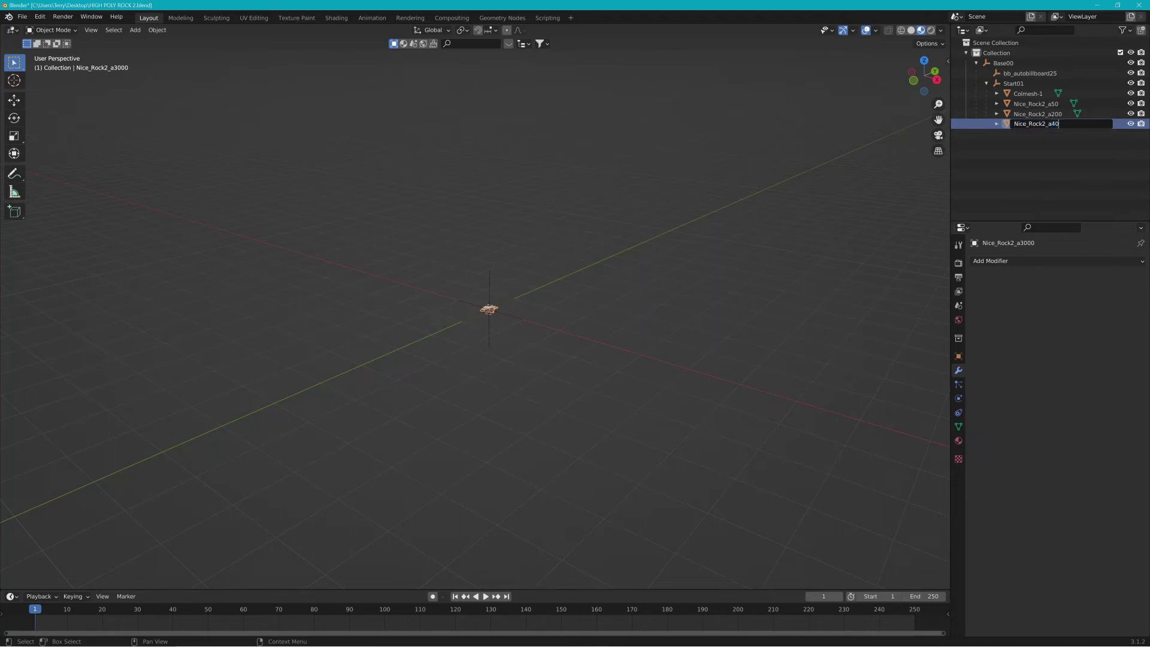
text(400)
key(Return)
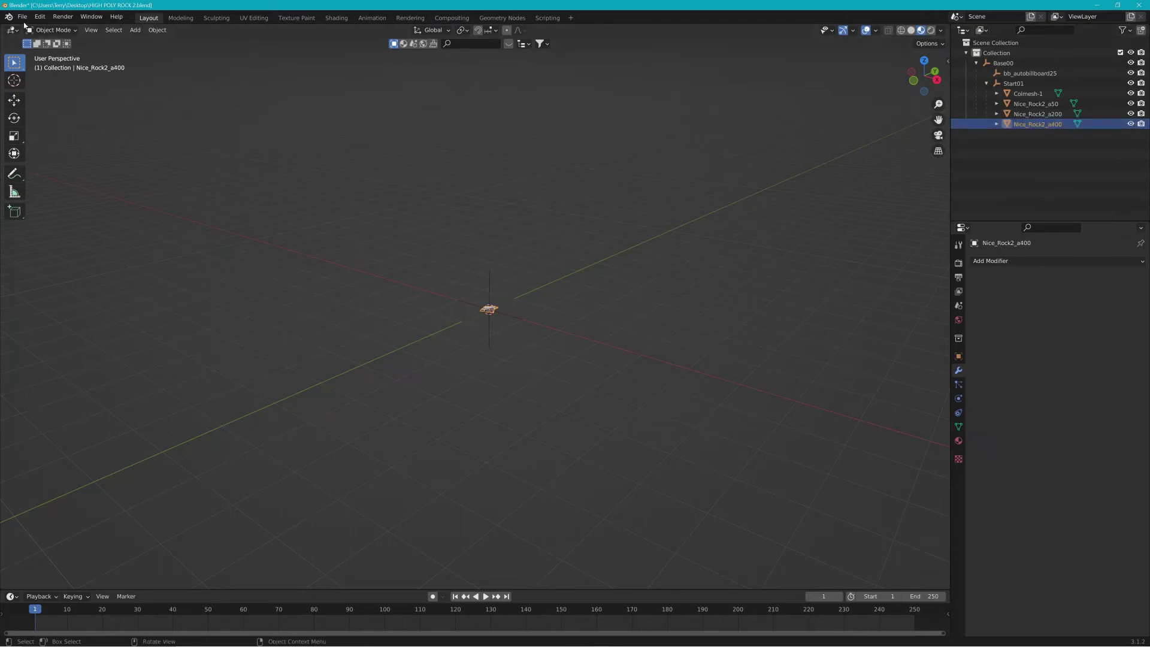
Export the edited rock as Collada over Nice_Rock_2_Tiny.dae in the Nice Rock 2 folder.
click(22, 17)
mouse_move(25, 174)
click(183, 165)
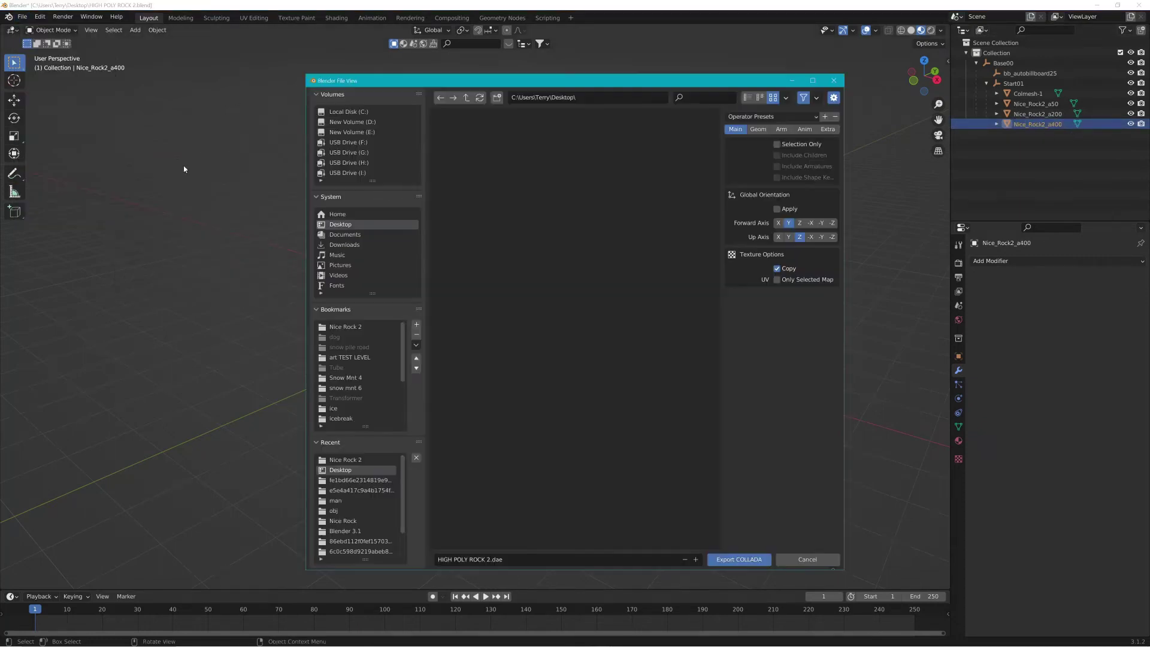
click(345, 327)
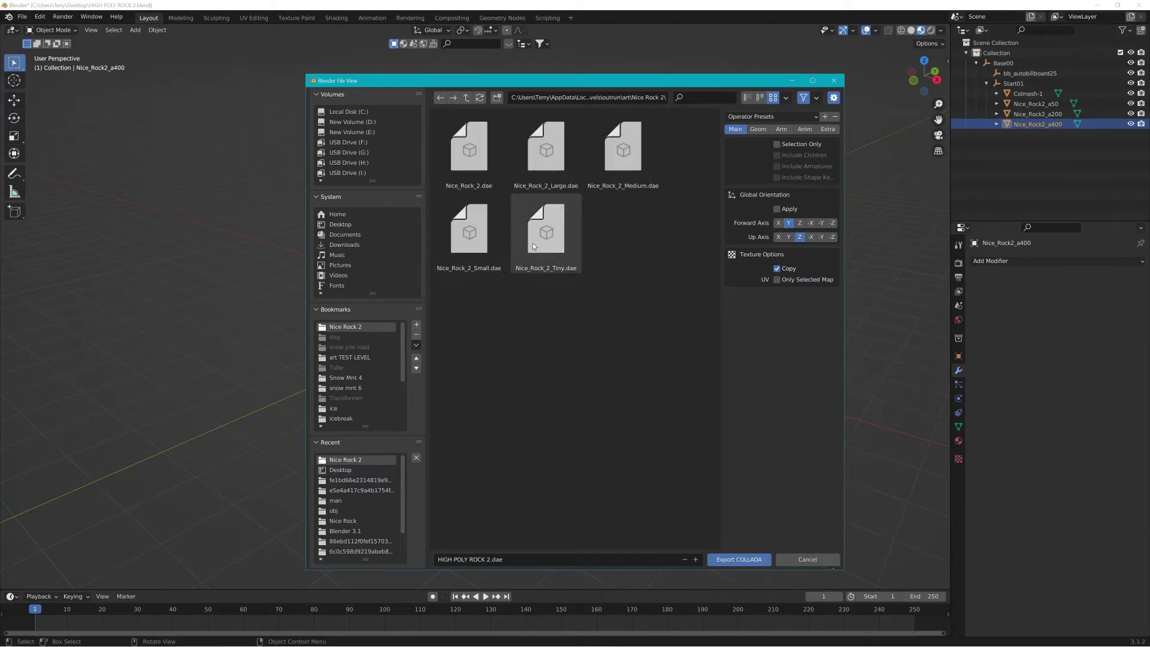
click(533, 243)
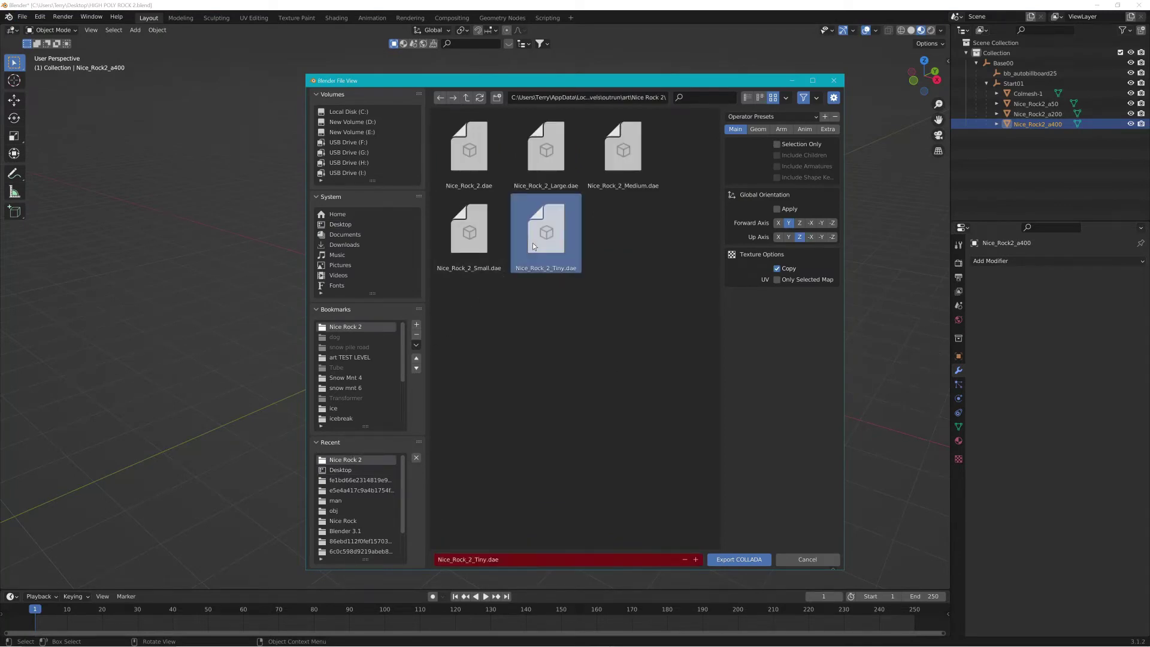
click(740, 560)
Switch to BeamNG.drive to put the view back on the truck's orbit camera, and return to Blender.
key(alt+Tab)
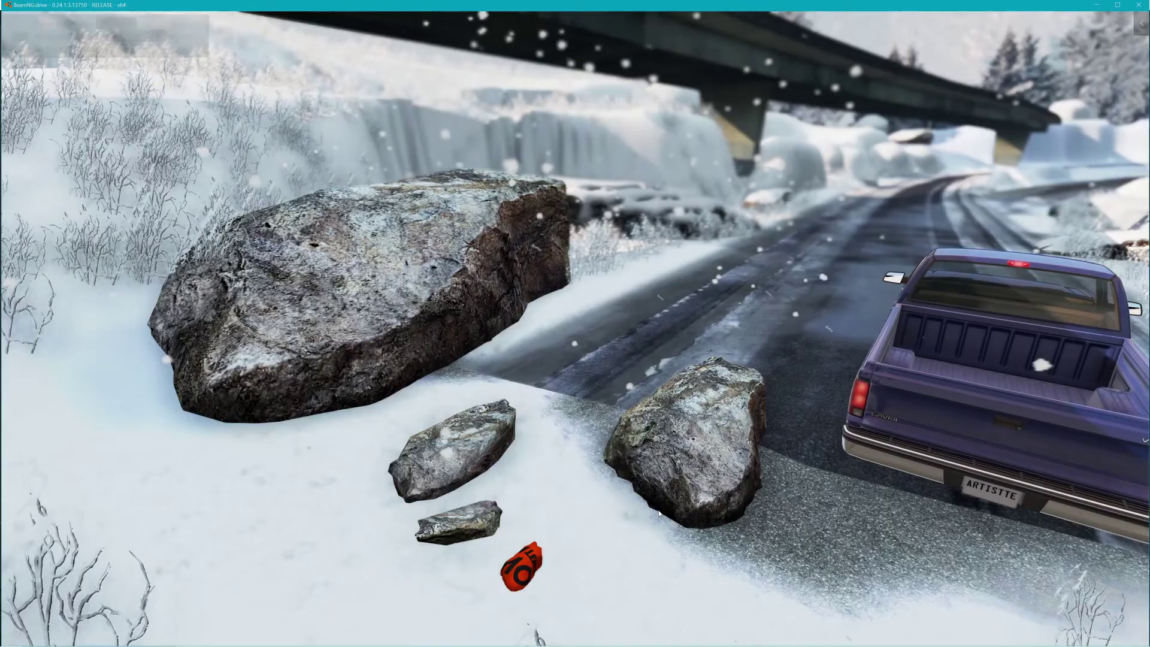
key(c)
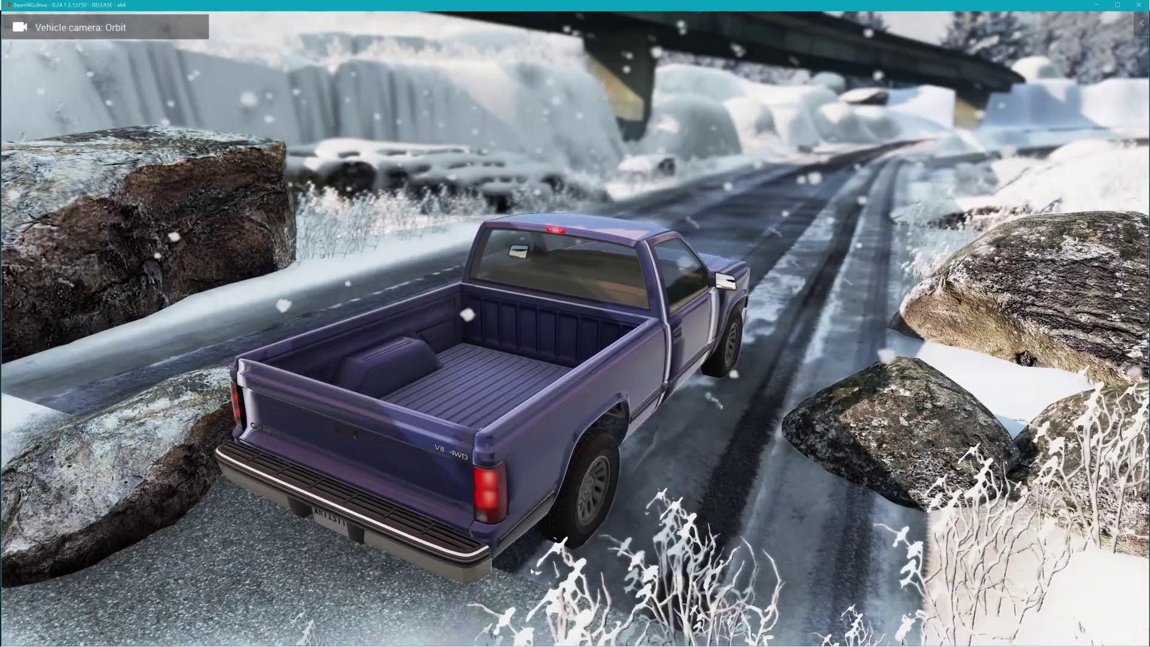
key(alt+Tab)
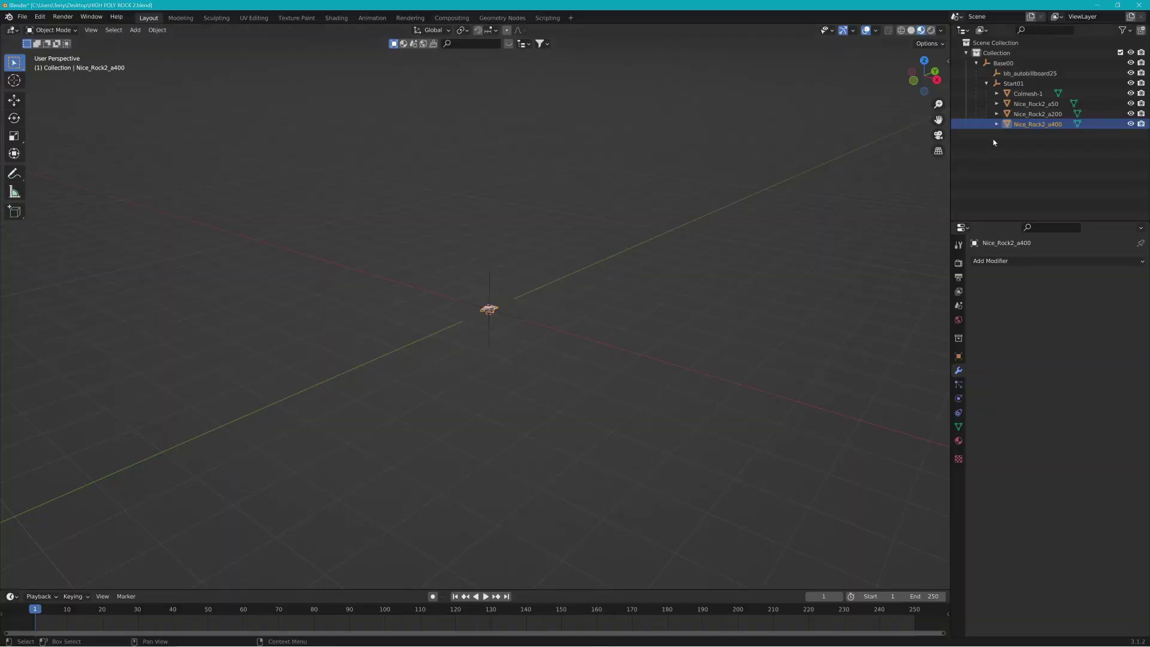
Delete all rock objects from the scene and start a new General file without saving the changes.
drag(437, 258, 545, 350)
key(Delete)
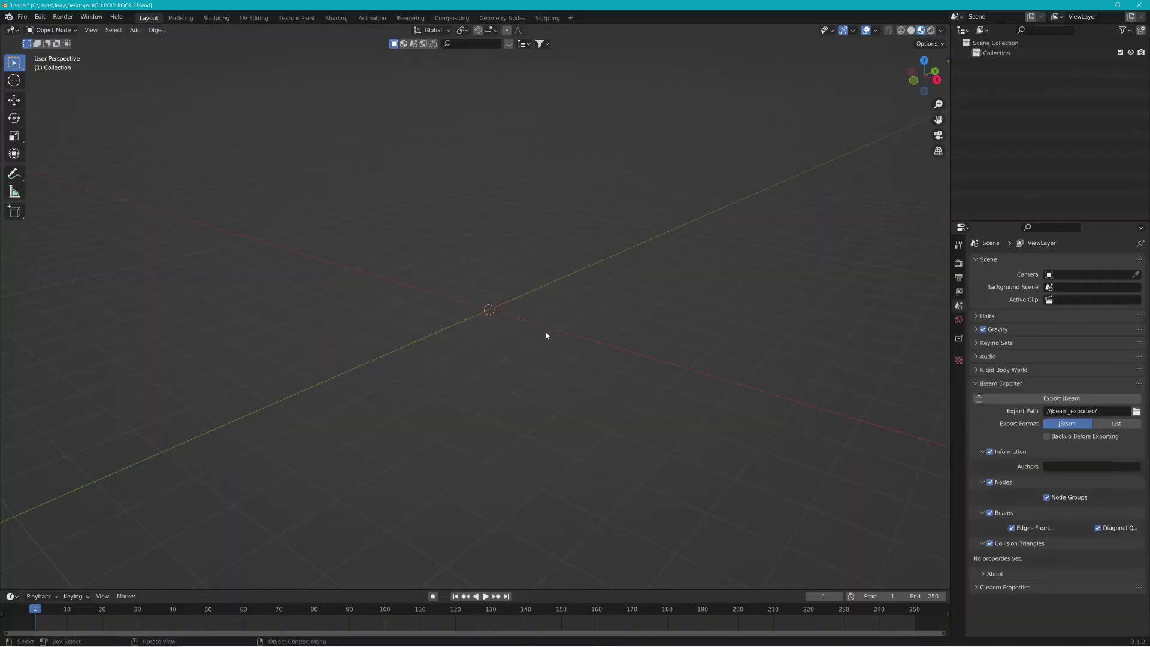
click(22, 16)
mouse_move(36, 27)
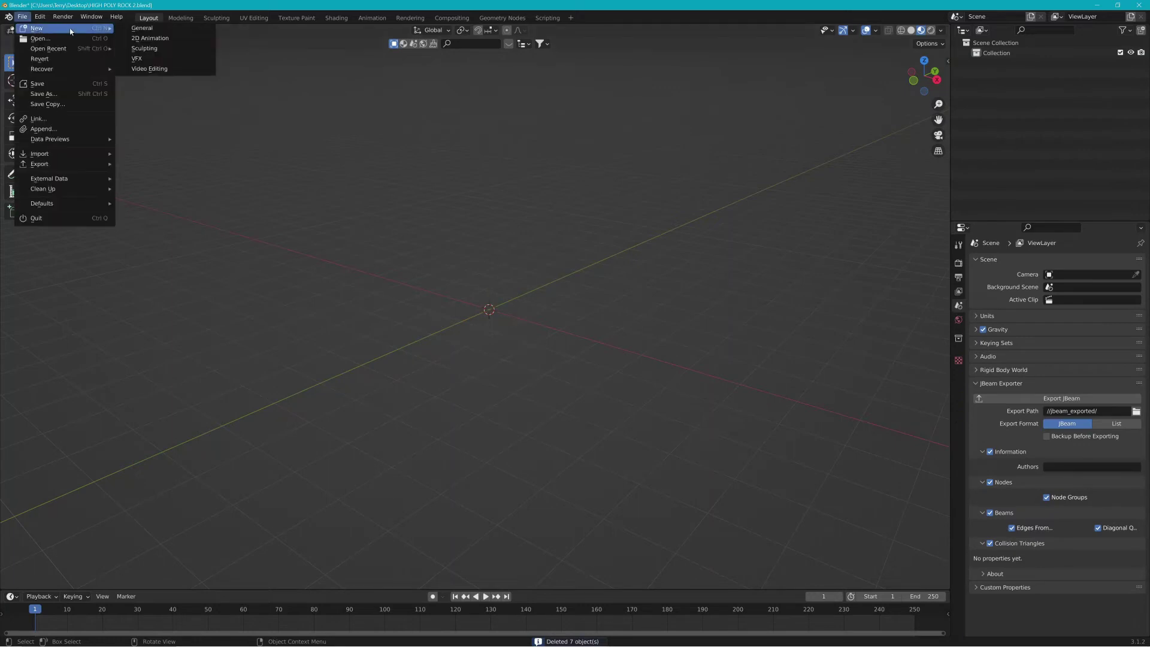
click(174, 29)
click(577, 346)
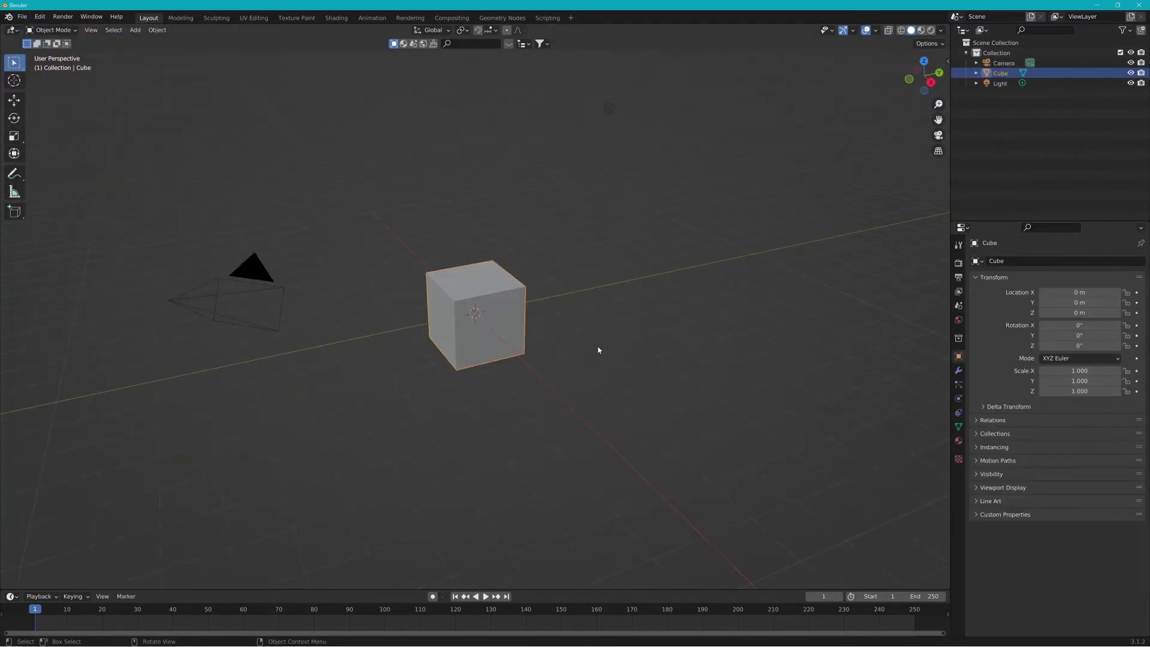
Delete the default cube, camera and light from the new scene.
key(Delete)
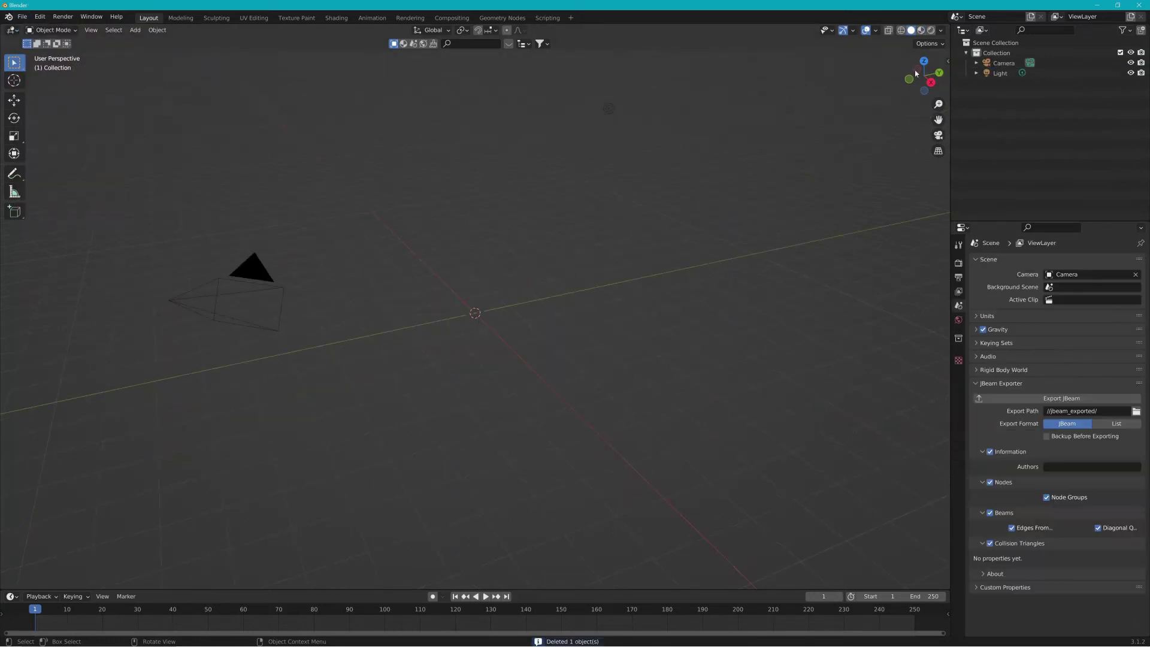
click(1004, 63)
key(Delete)
click(1010, 65)
key(Delete)
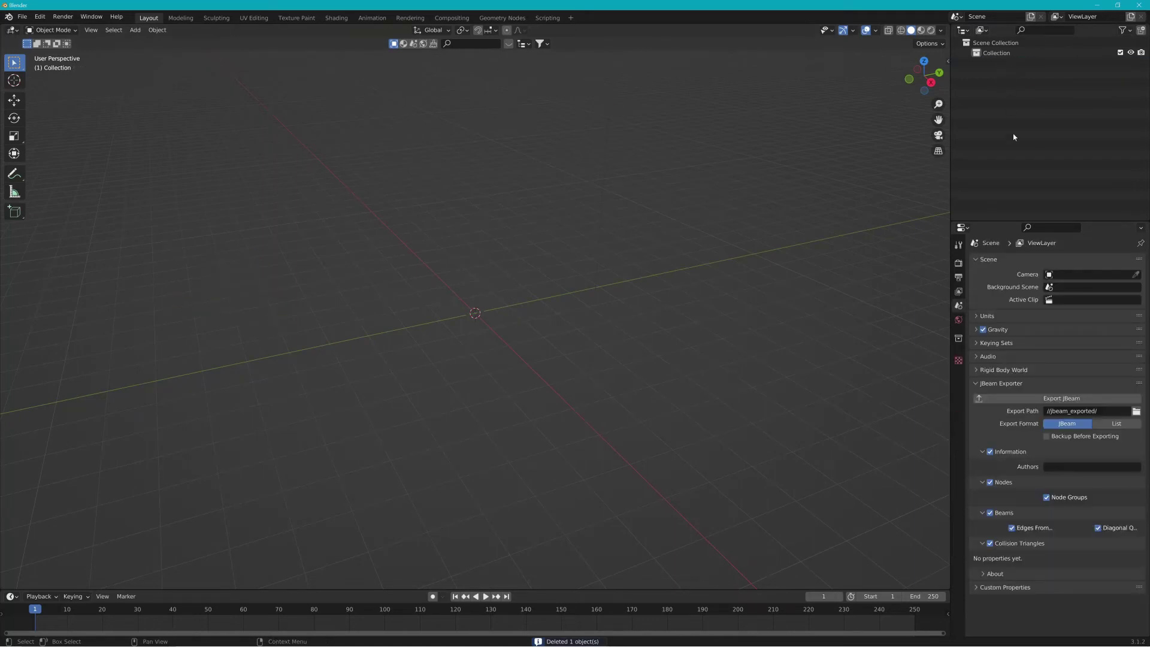
Import Nice_Rock_2_Tiny.dae as Collada from the Nice Rock 2 folder.
click(22, 16)
mouse_move(66, 154)
click(151, 155)
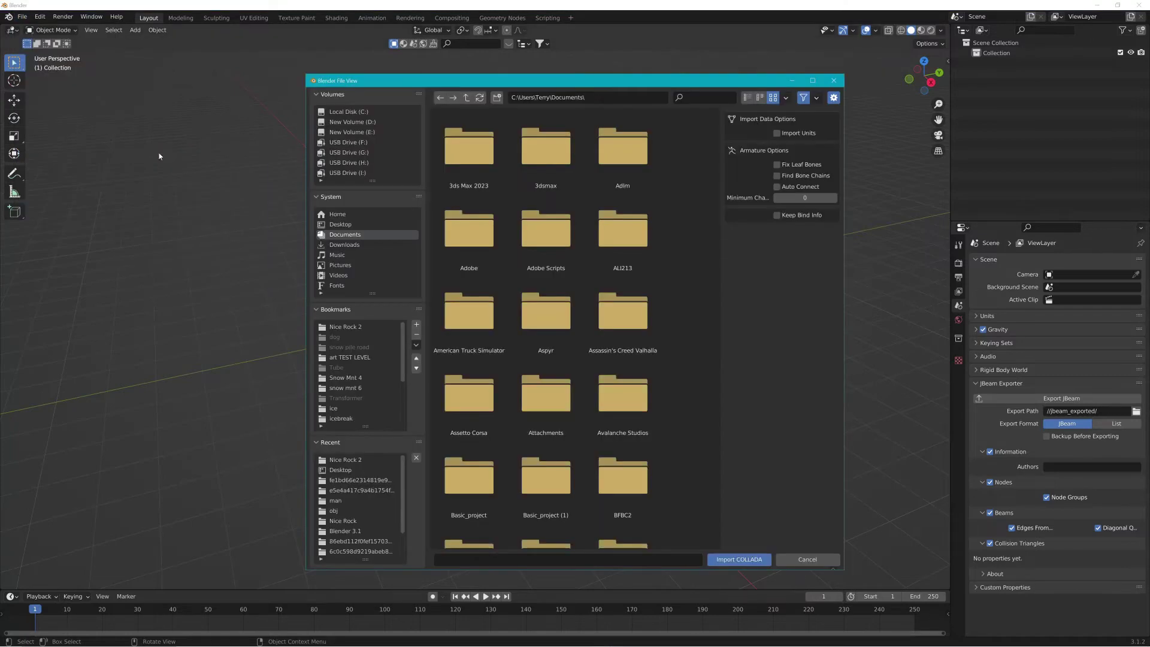
click(364, 461)
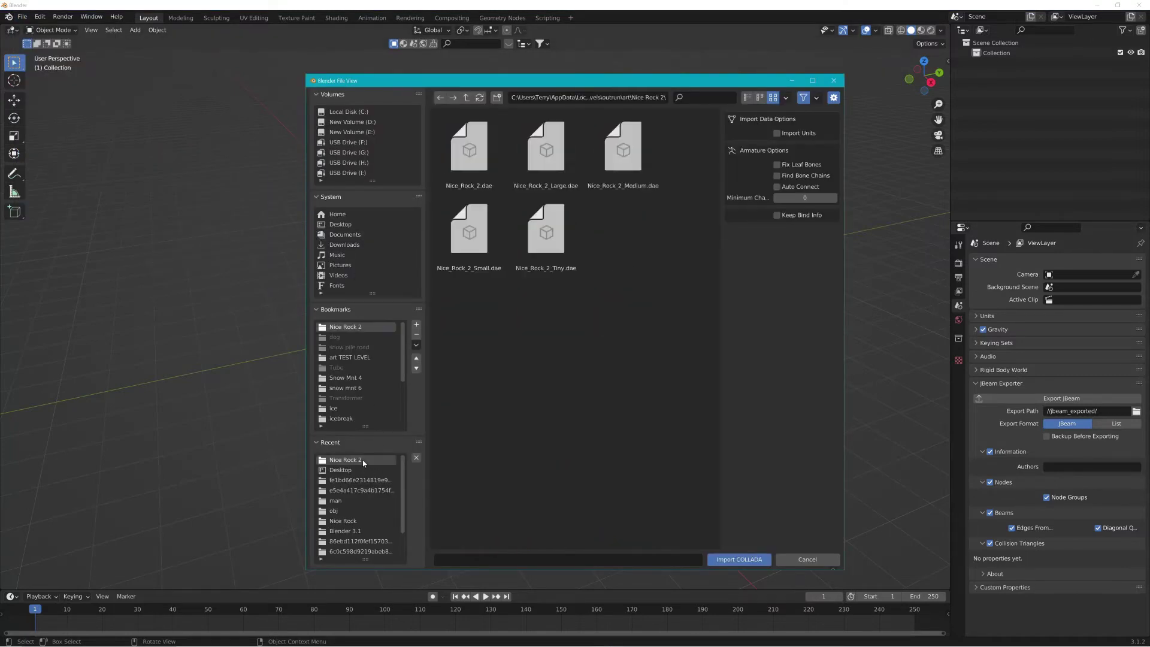
click(545, 252)
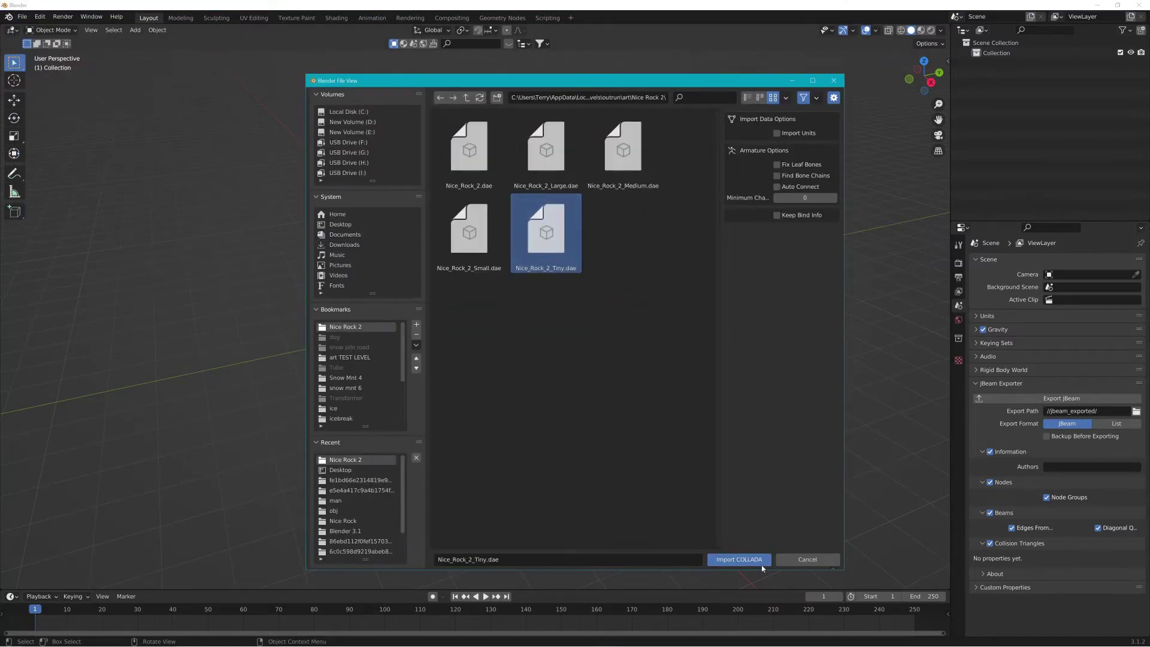
click(739, 559)
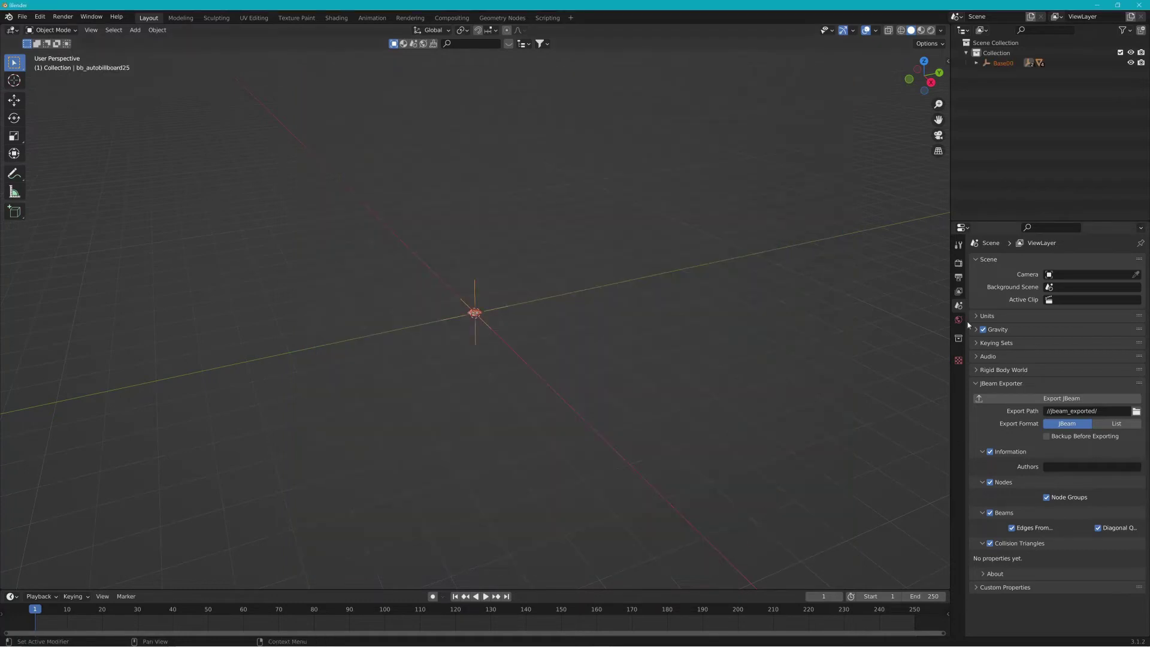
Rename the material of Nice_Rock2_a400 to nice_rock_2 and check the material name on the Nice_Rock2_a50 mesh.
click(976, 63)
click(987, 84)
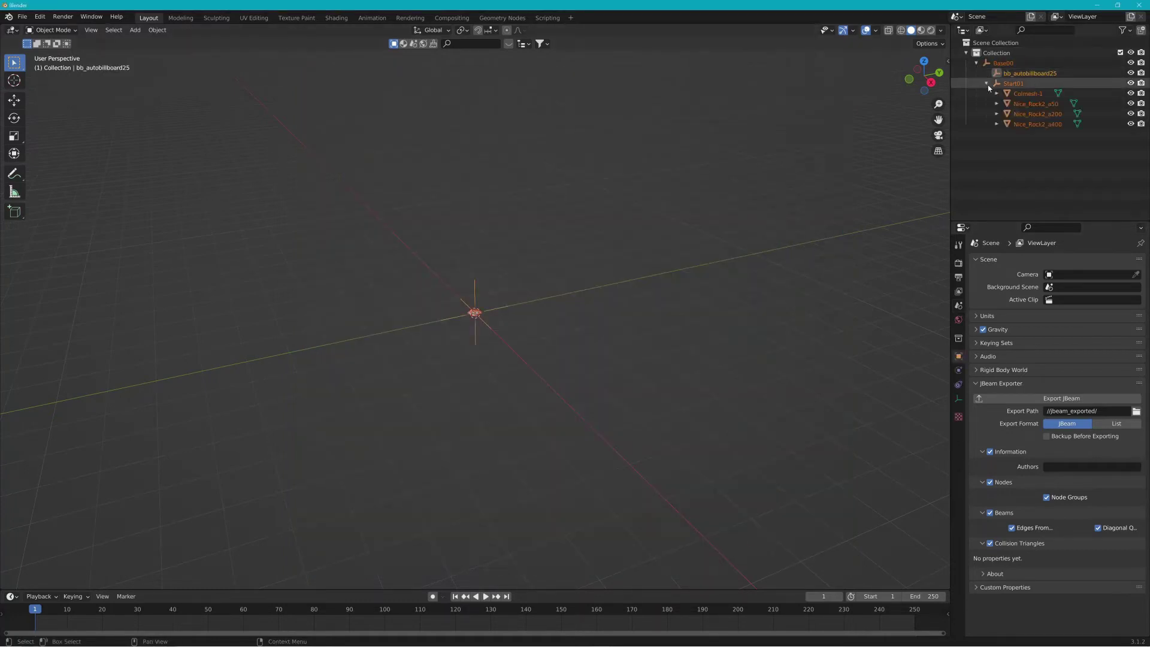
click(1034, 124)
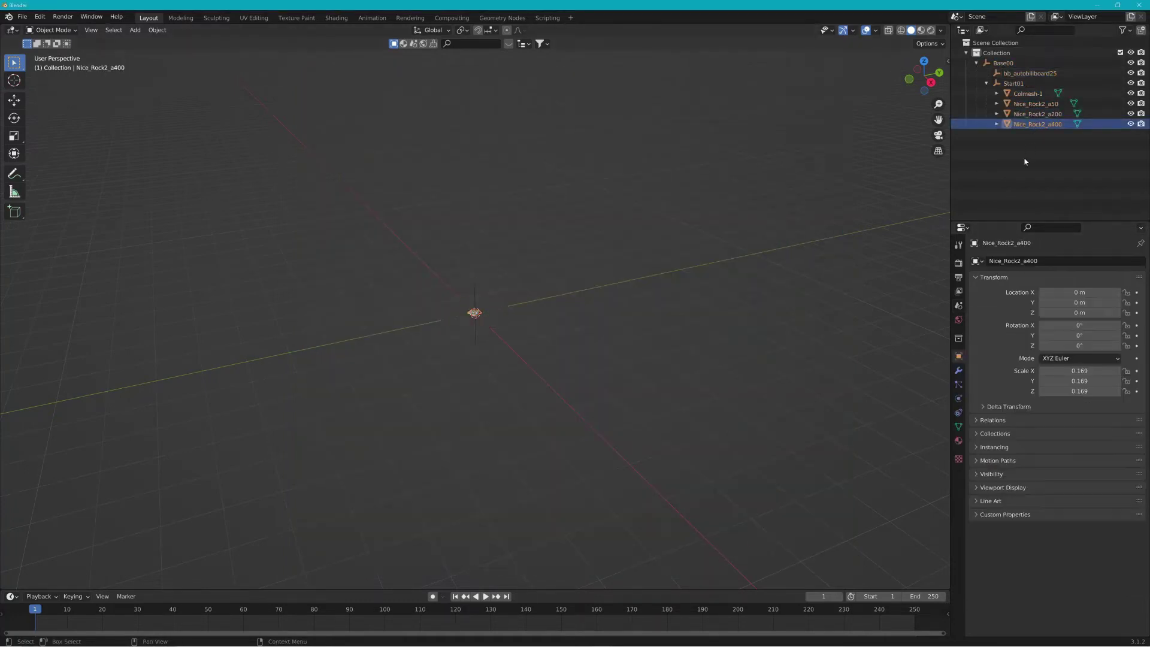
click(959, 441)
click(1033, 311)
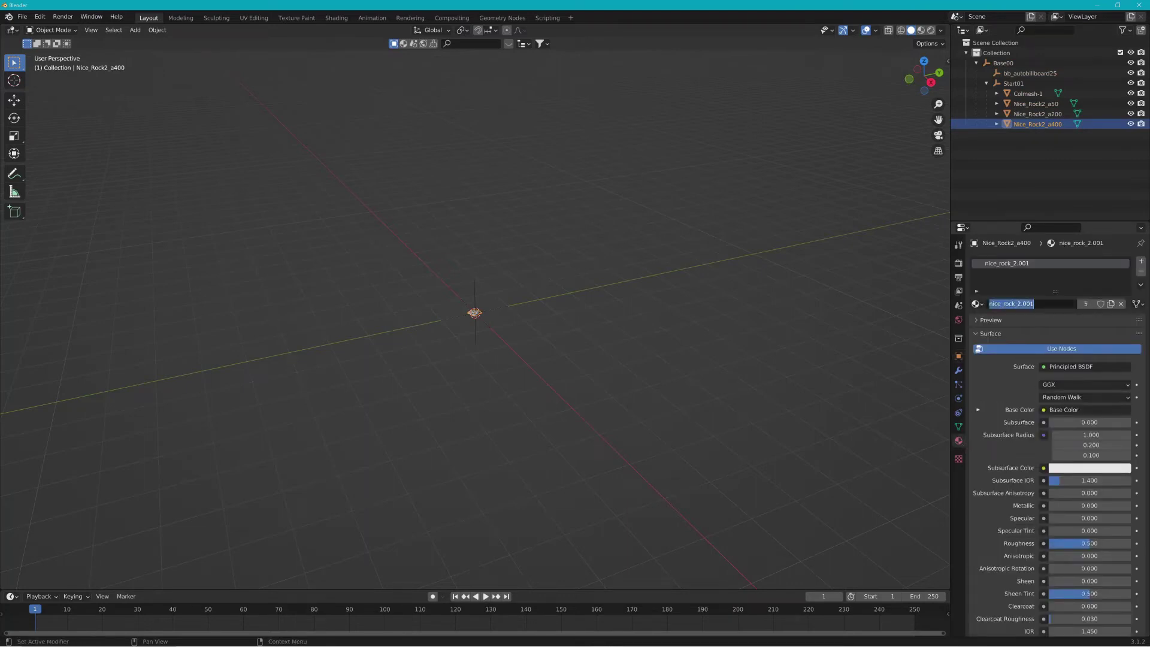
click(1032, 306)
key(Return)
click(1051, 116)
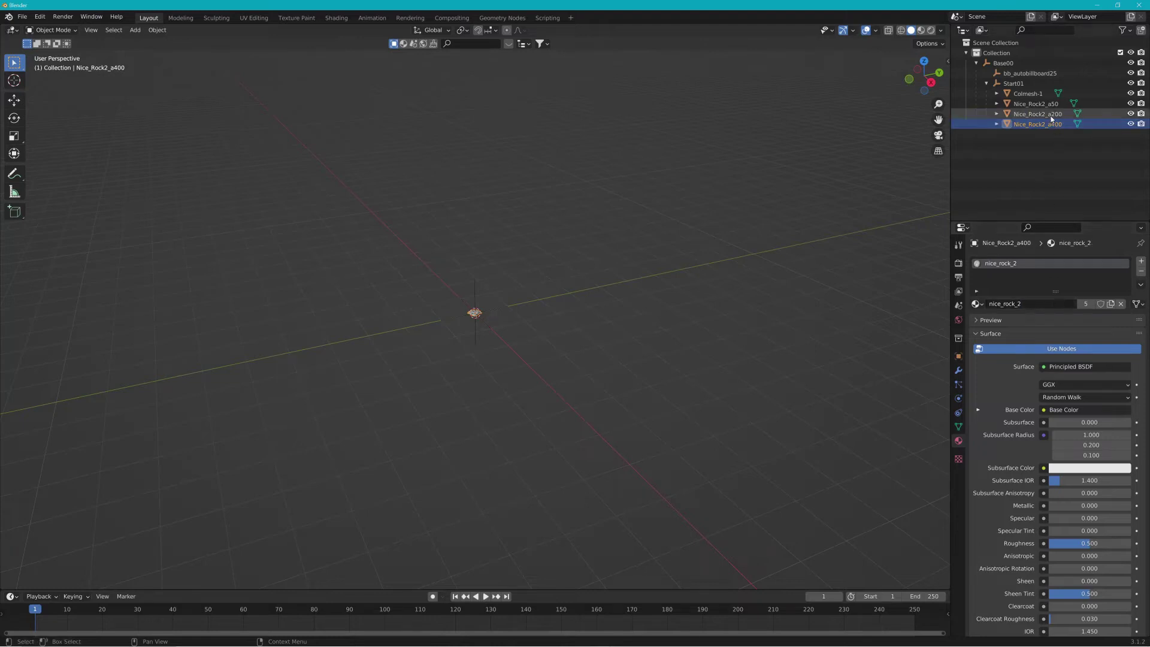
click(1046, 104)
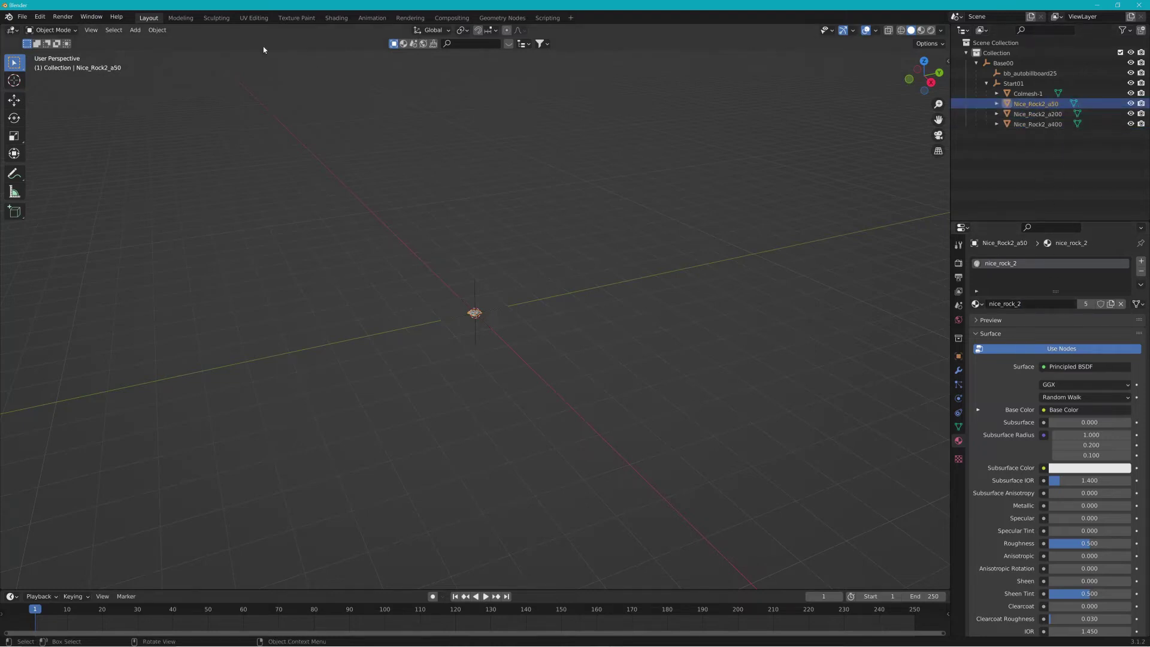
Export the rock with the corrected material name as Collada, overwriting Nice_Rock_2_Tiny.dae in the Nice Rock 2 folder.
click(22, 16)
mouse_move(66, 164)
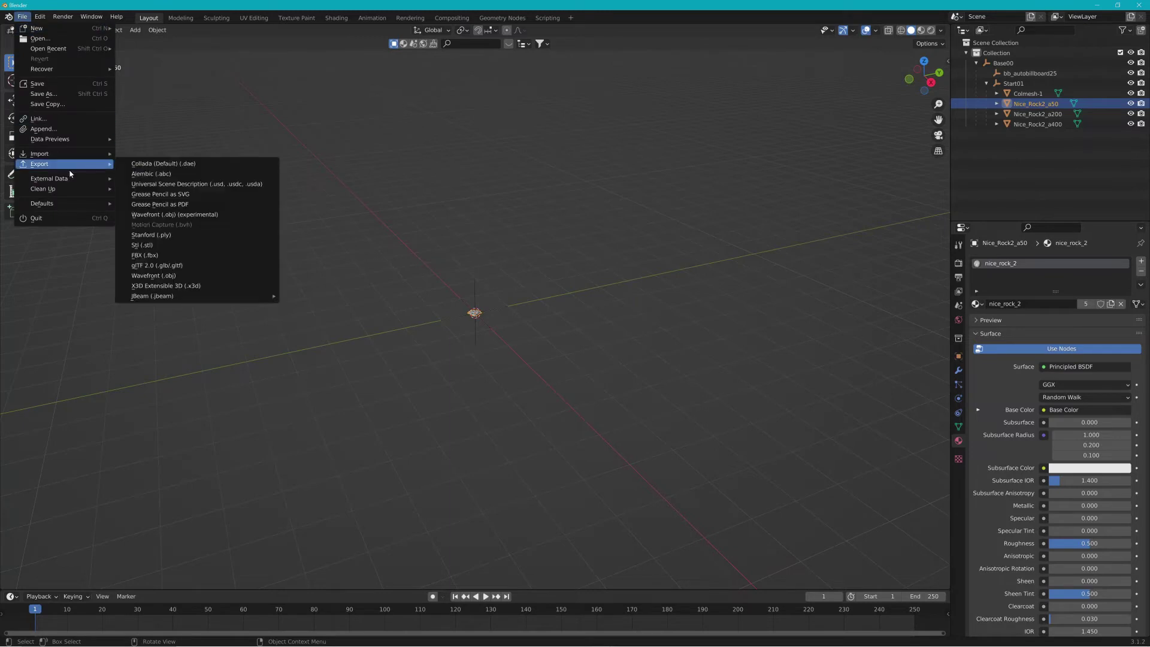
click(156, 166)
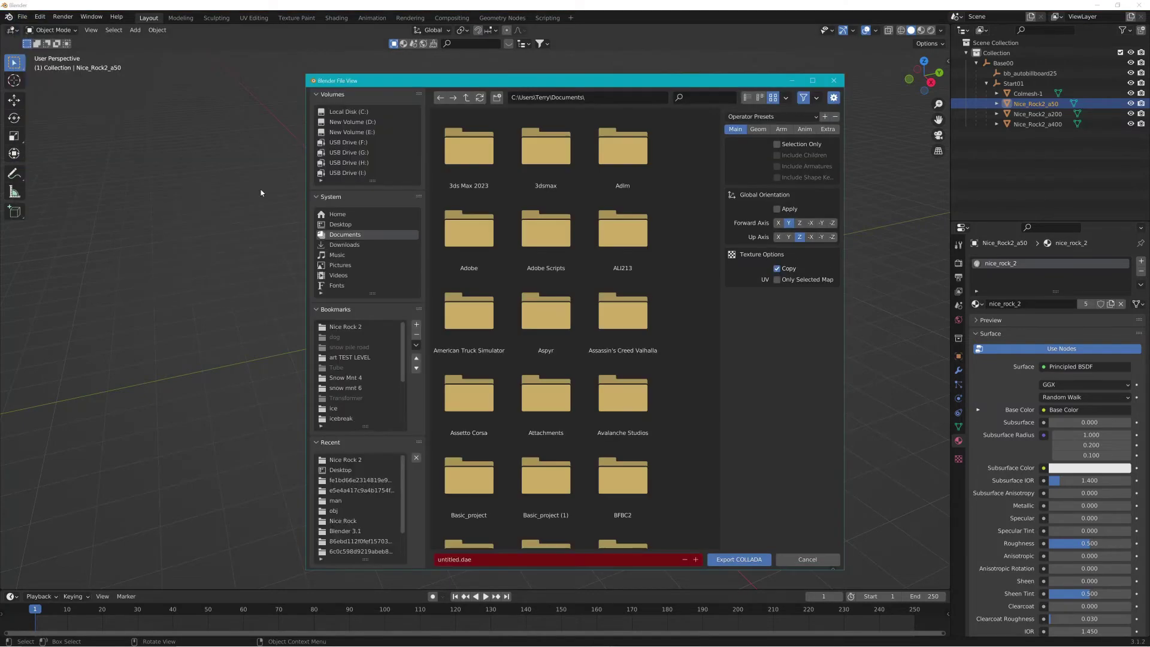
click(353, 461)
click(546, 233)
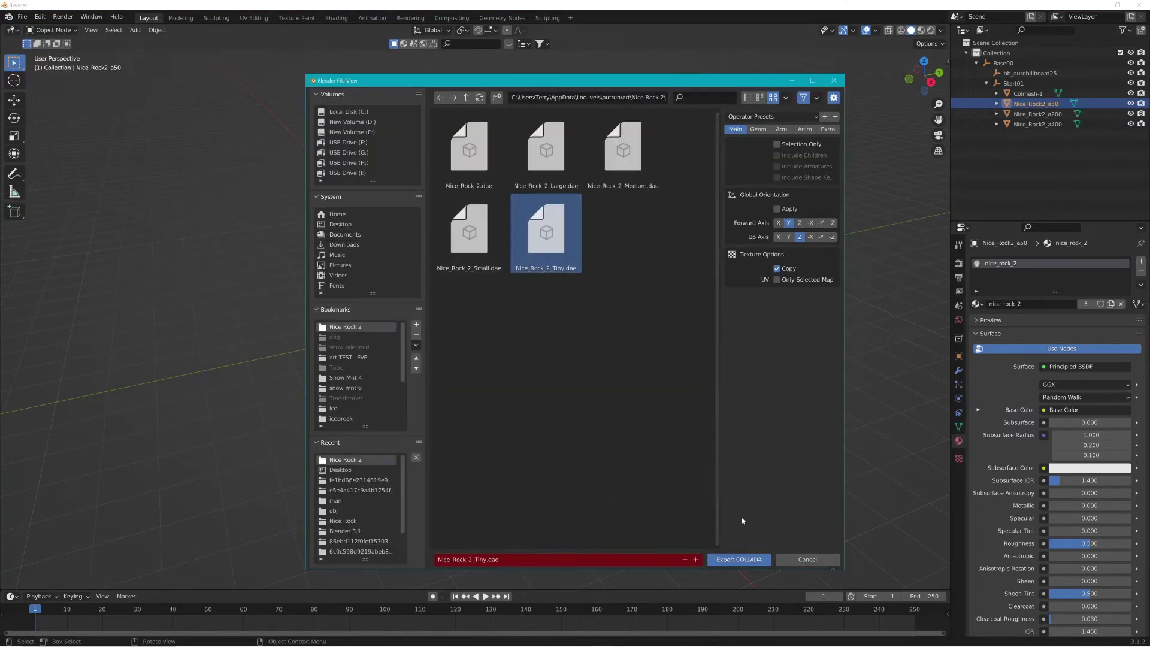
click(735, 558)
Switch to BeamNG.drive and examine the smaller rocks with the free camera from near and far to check their level-of-detail changes.
key(alt+Tab)
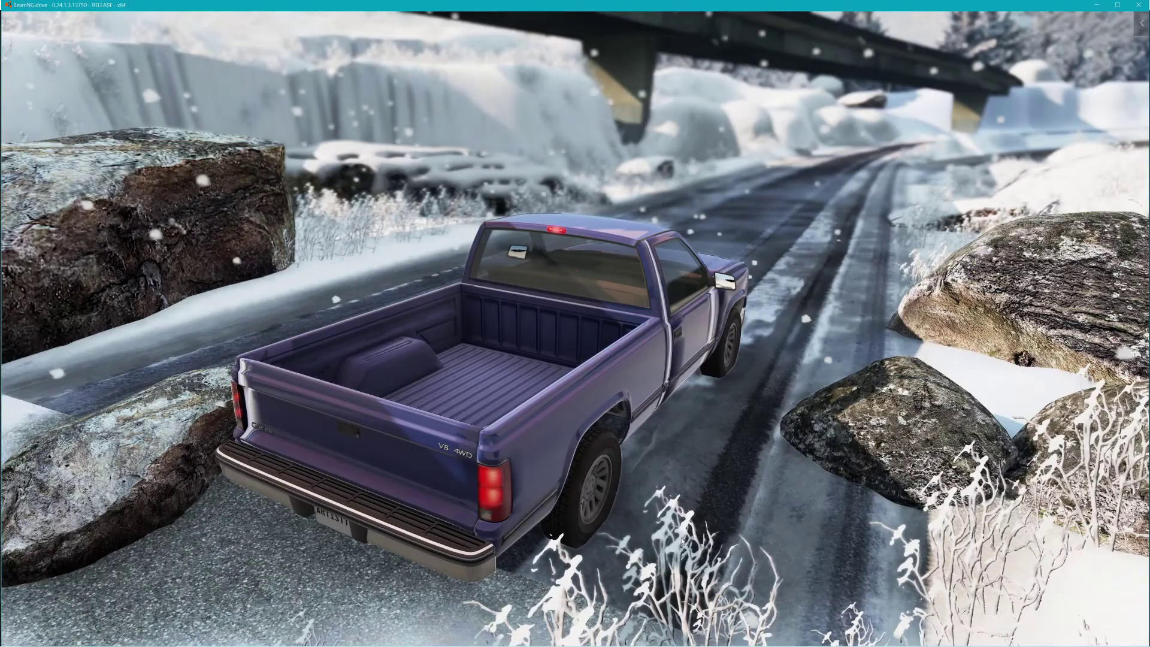
right_drag(677, 470, 623, 455)
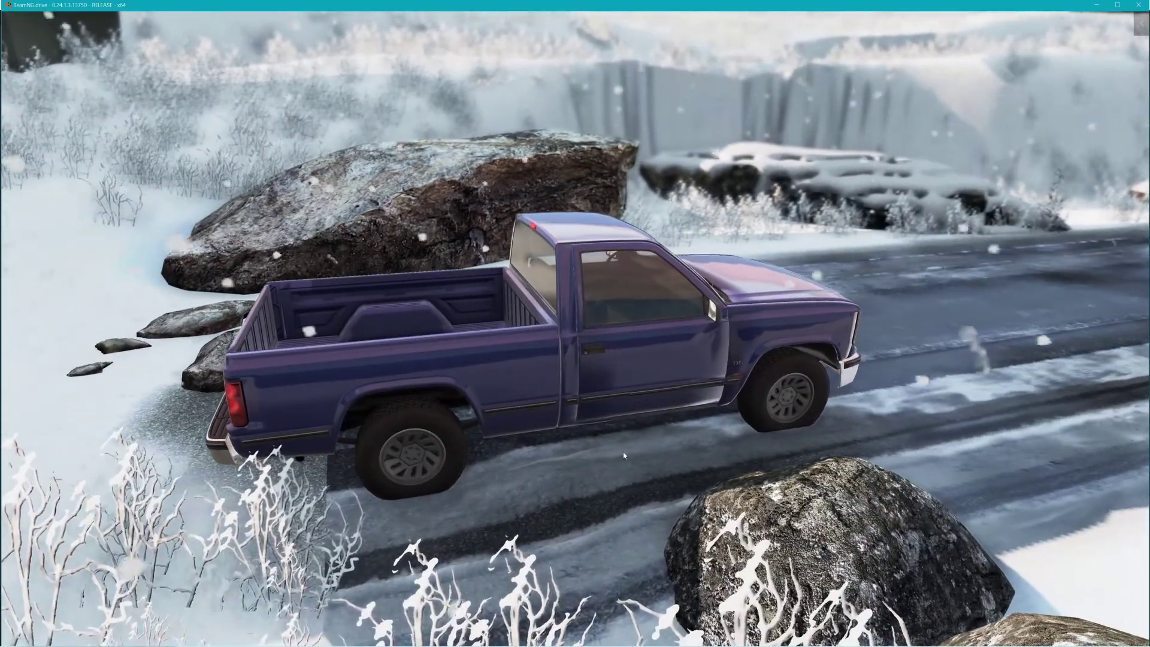
key(shift+c)
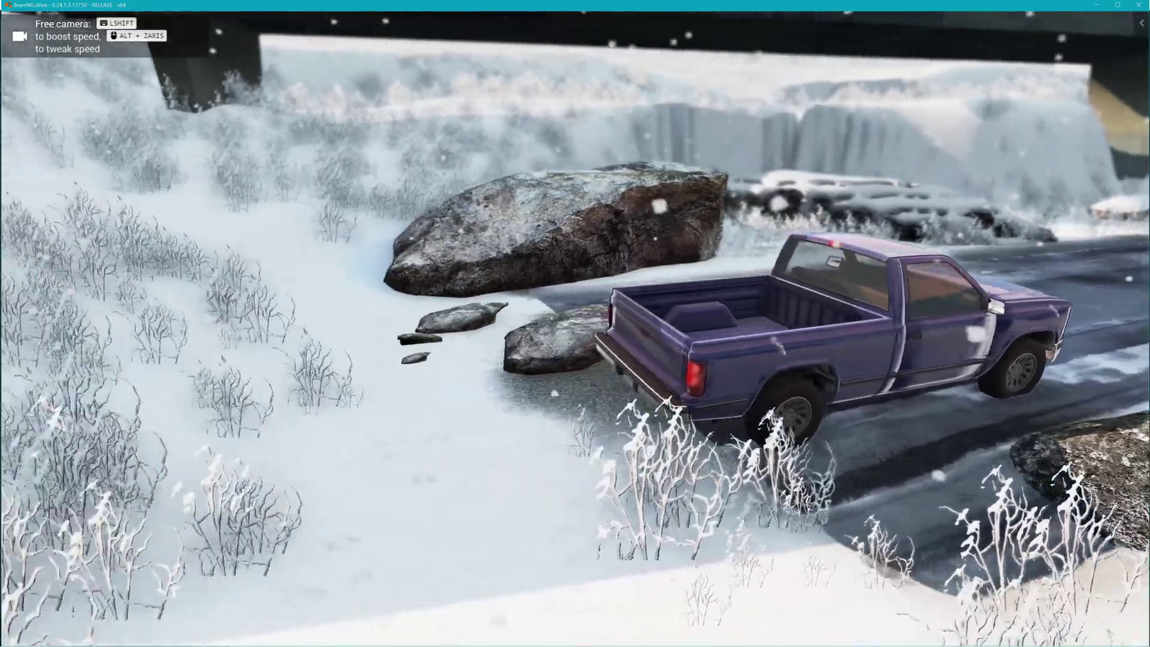
key(w)
key(a)
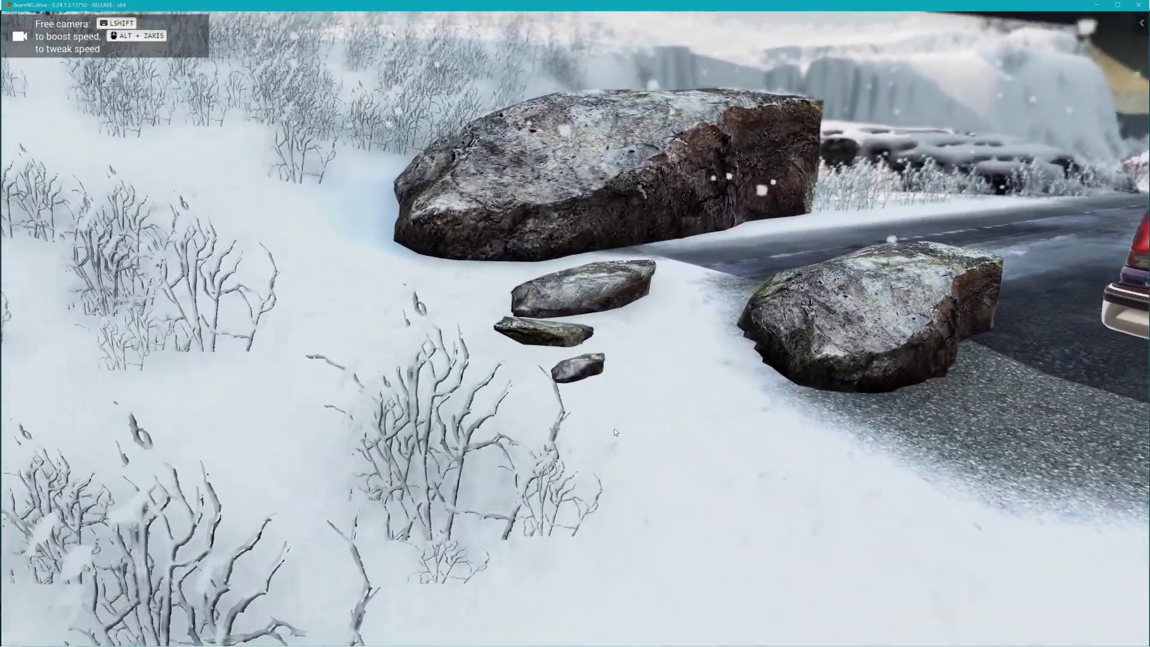
key(s)
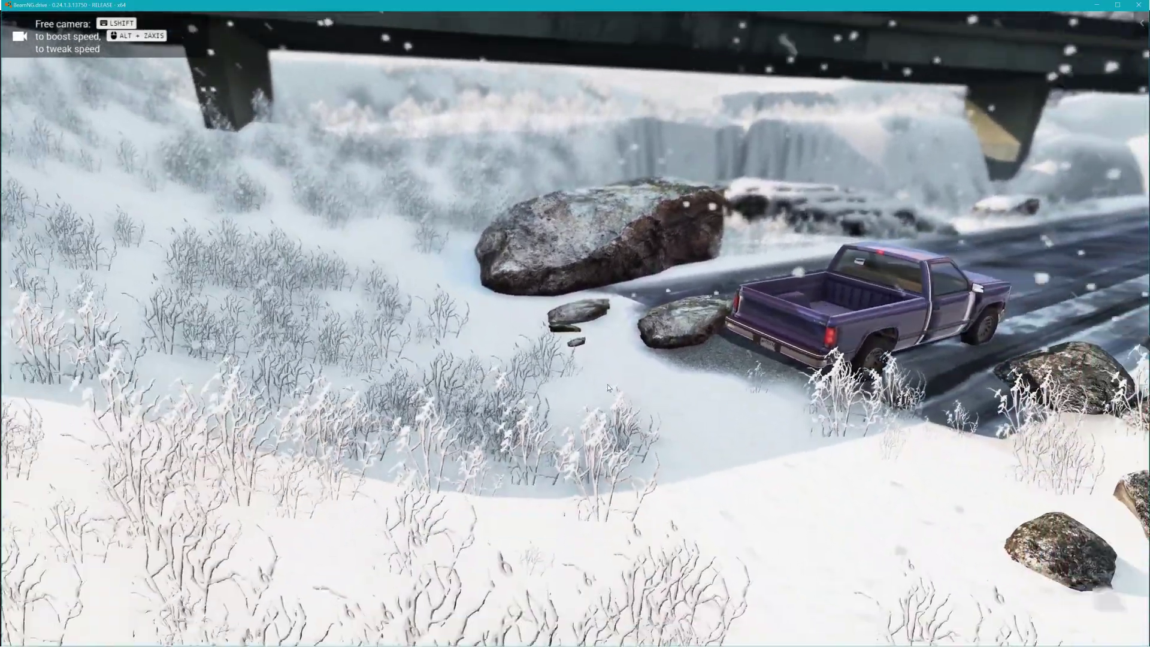
key(w)
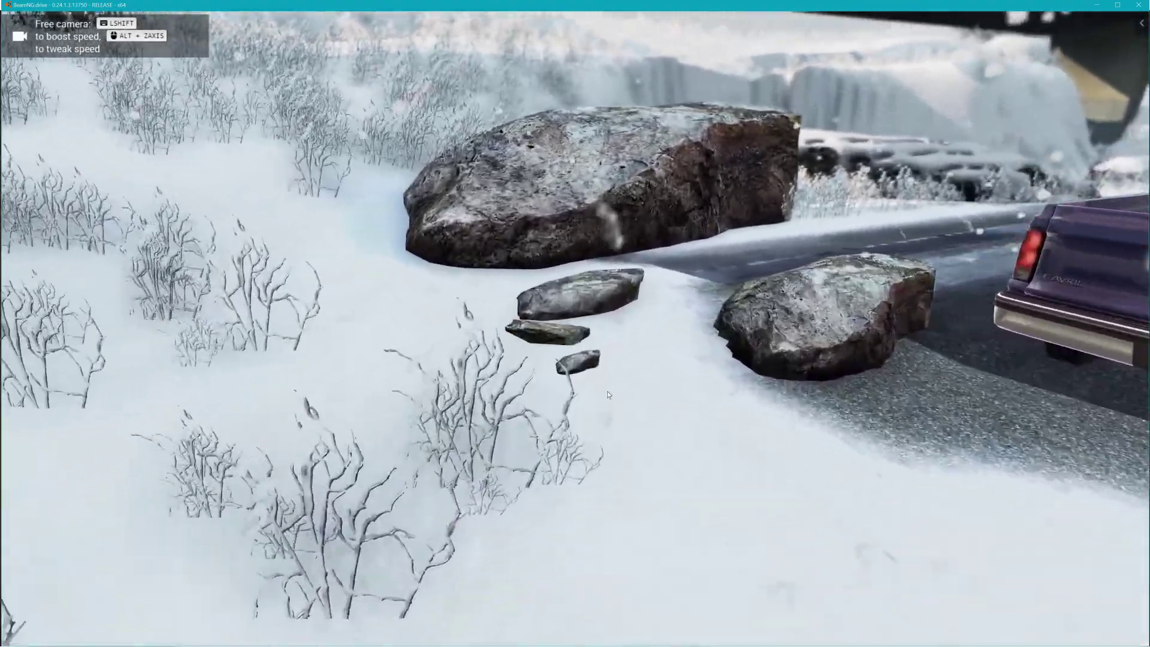
key(w)
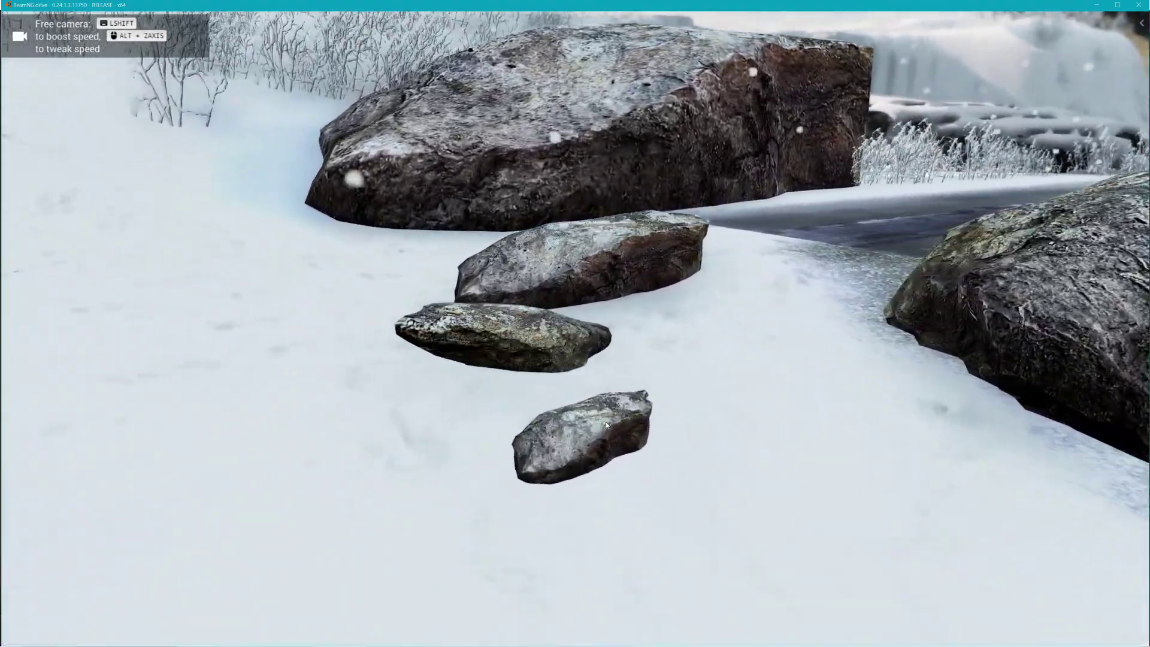
key(s)
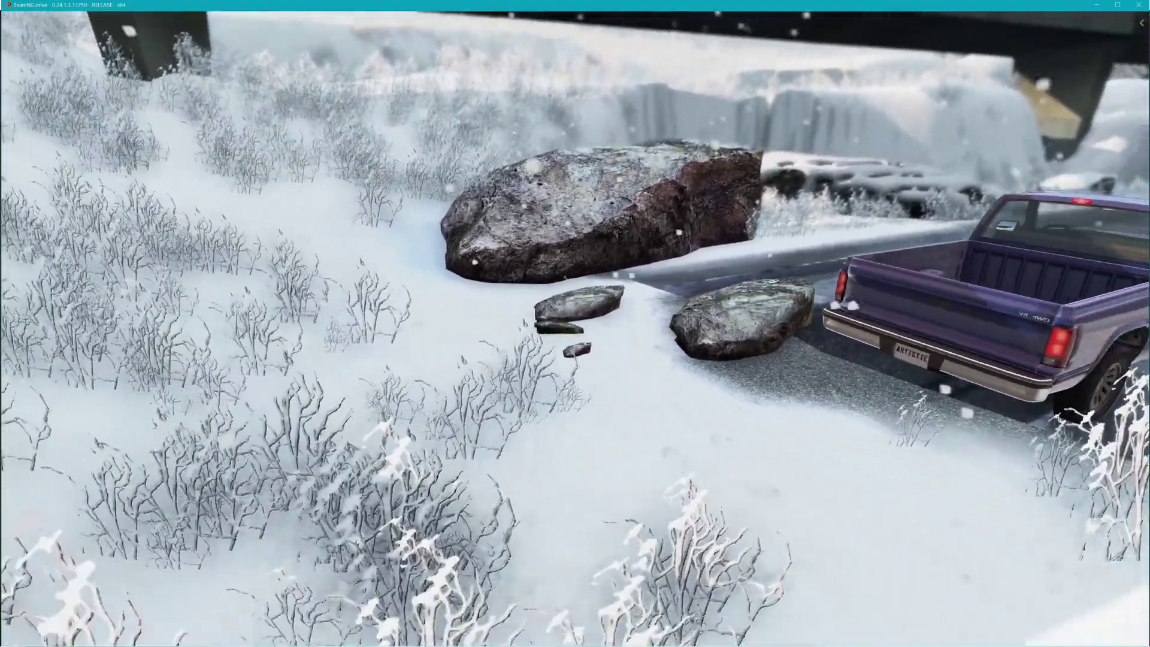
key(s)
key(w)
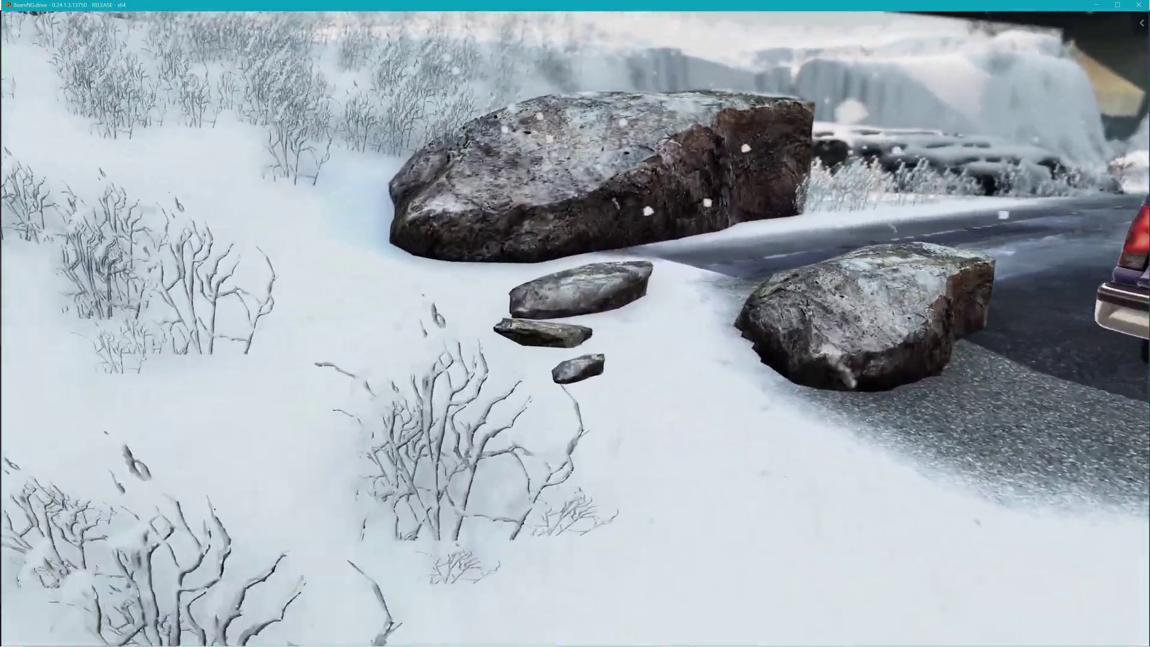
key(s)
Switch to Blender, start a new scene without saving the tiny rock's scene, and delete the default cube.
key(alt+Tab)
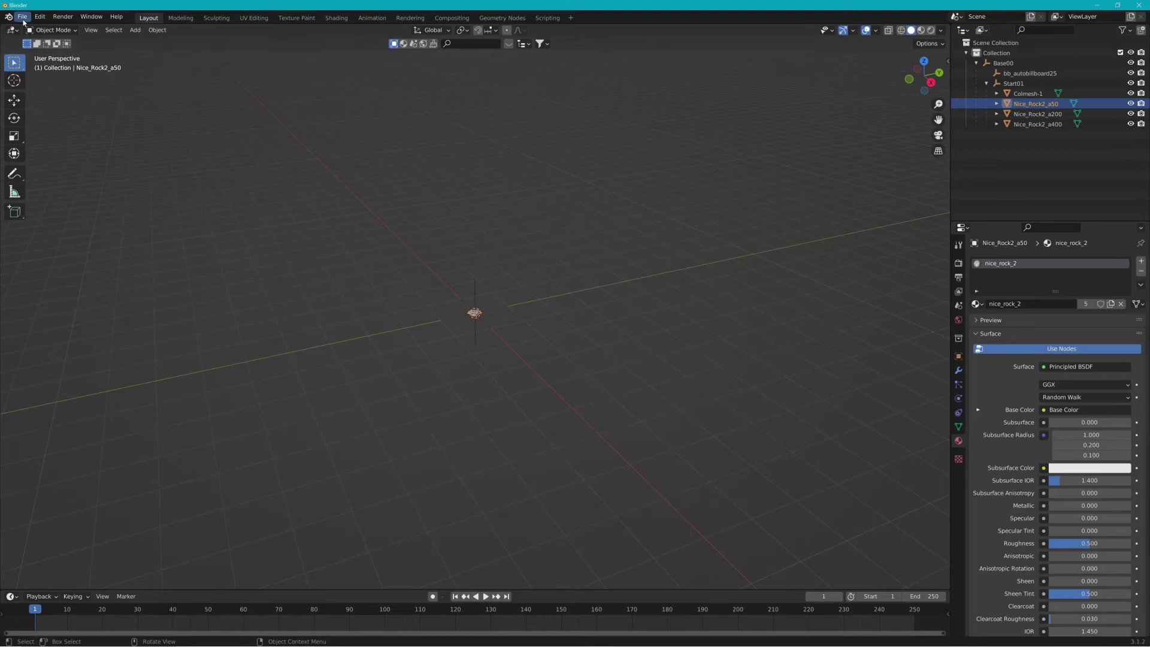
click(23, 20)
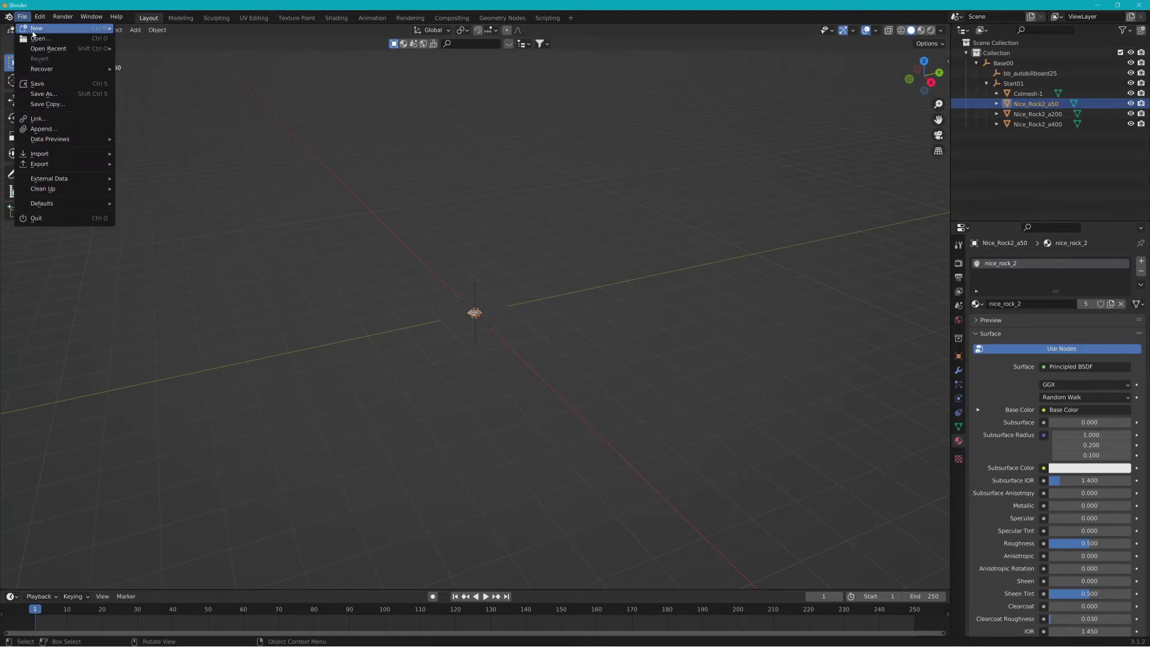
mouse_move(35, 31)
click(138, 30)
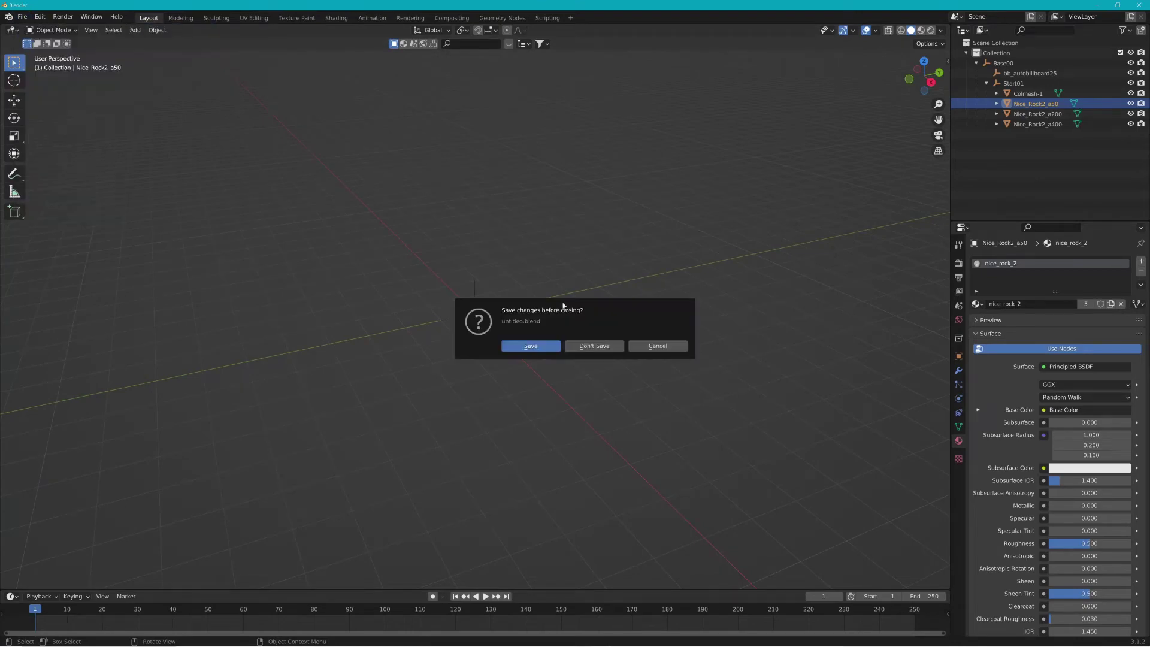
click(595, 345)
key(Delete)
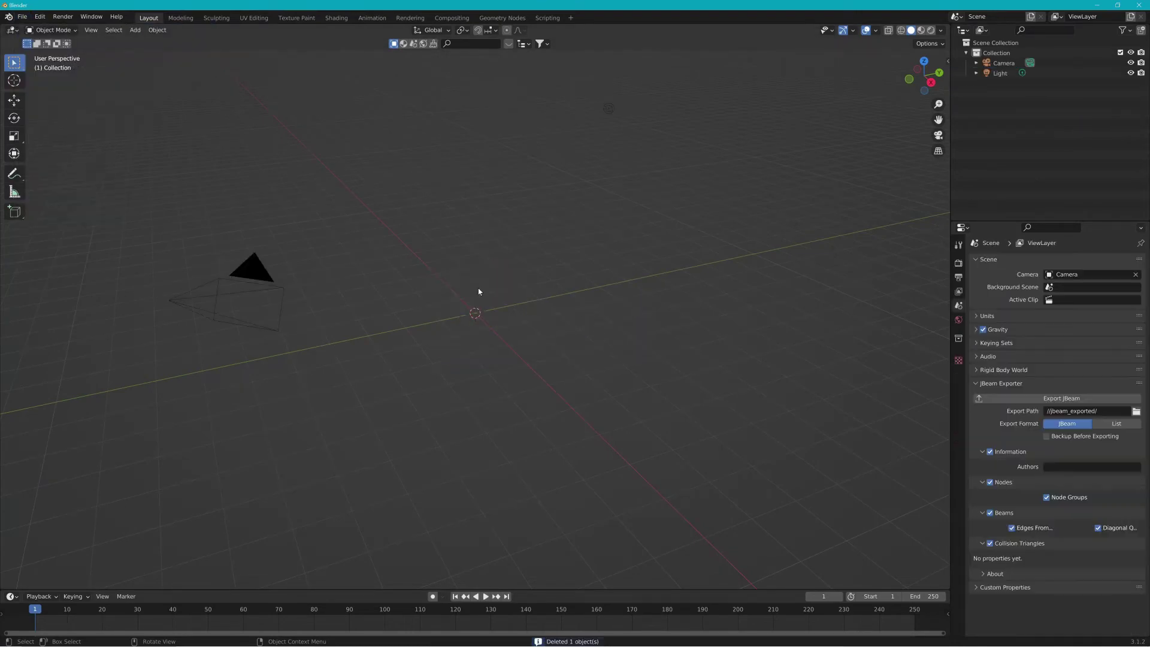
Import Nice_Rock_2_Small.dae as Collada from the Nice Rock 2 folder.
click(22, 17)
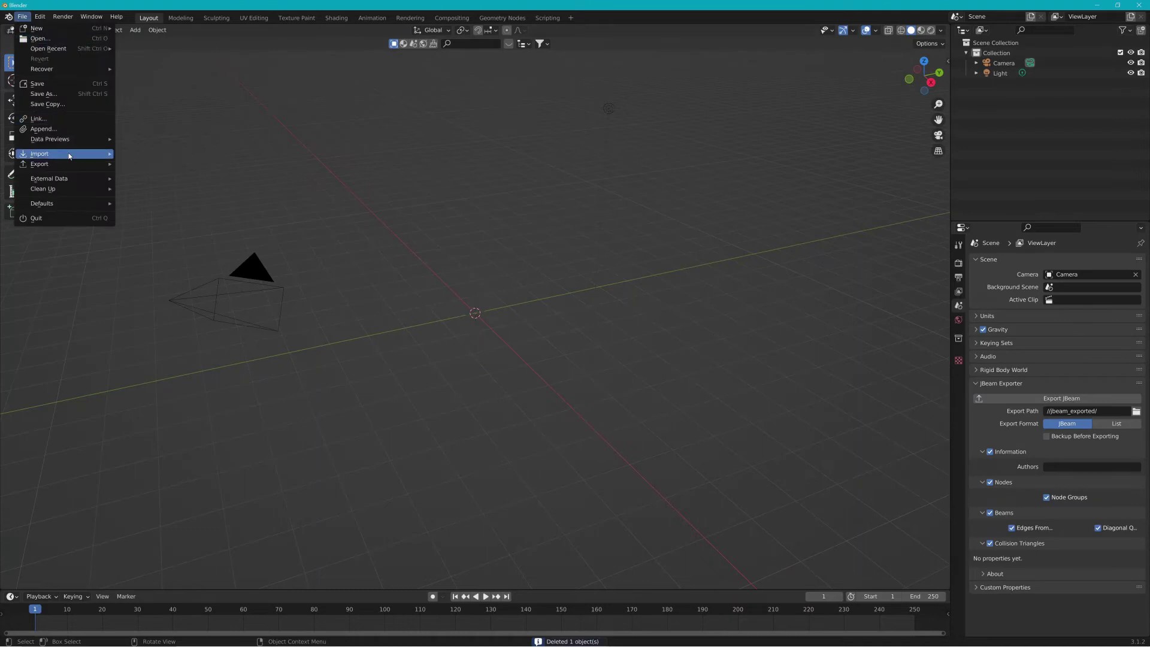
mouse_move(66, 154)
click(174, 154)
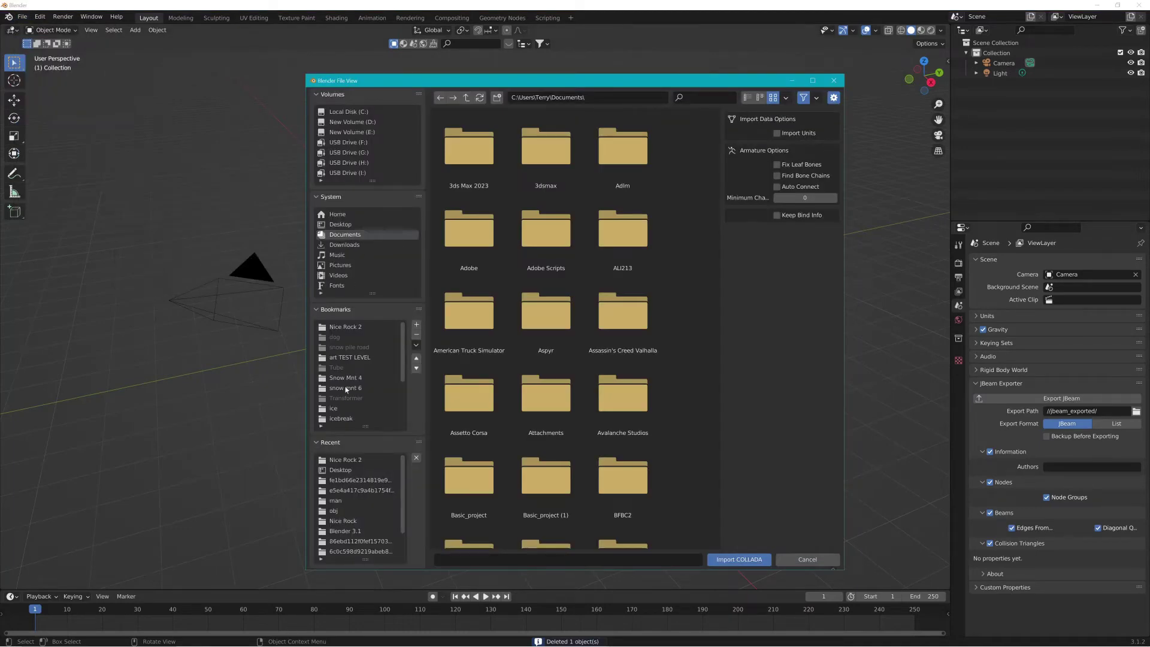
click(345, 326)
click(474, 250)
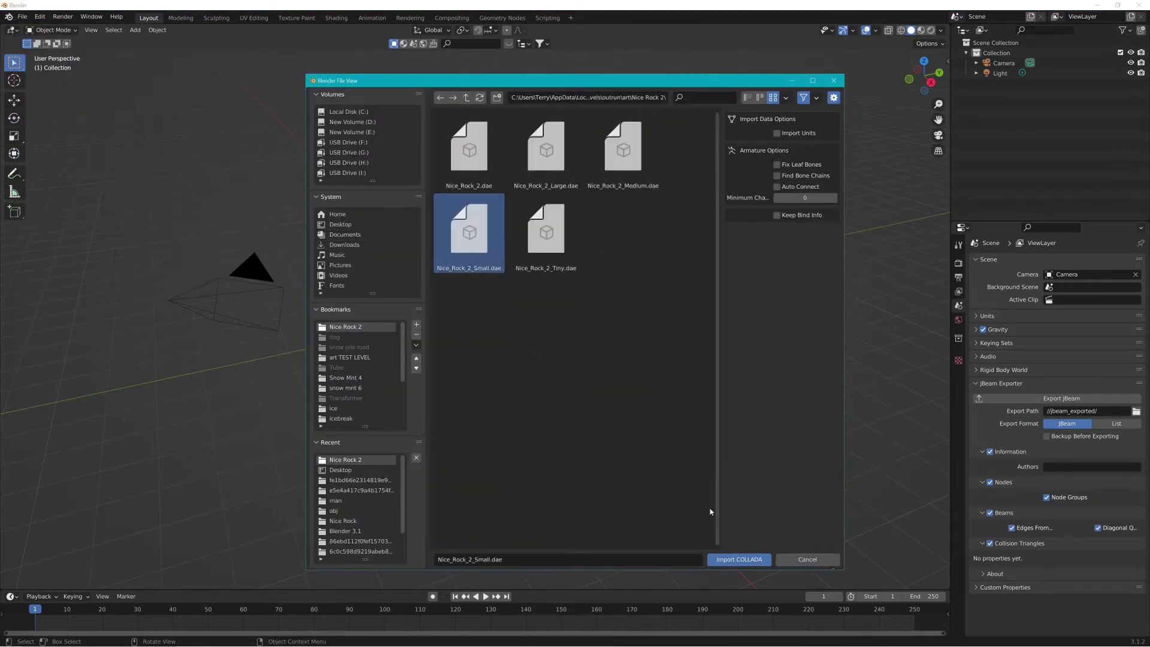
click(739, 559)
scroll(779, 270, up, 5)
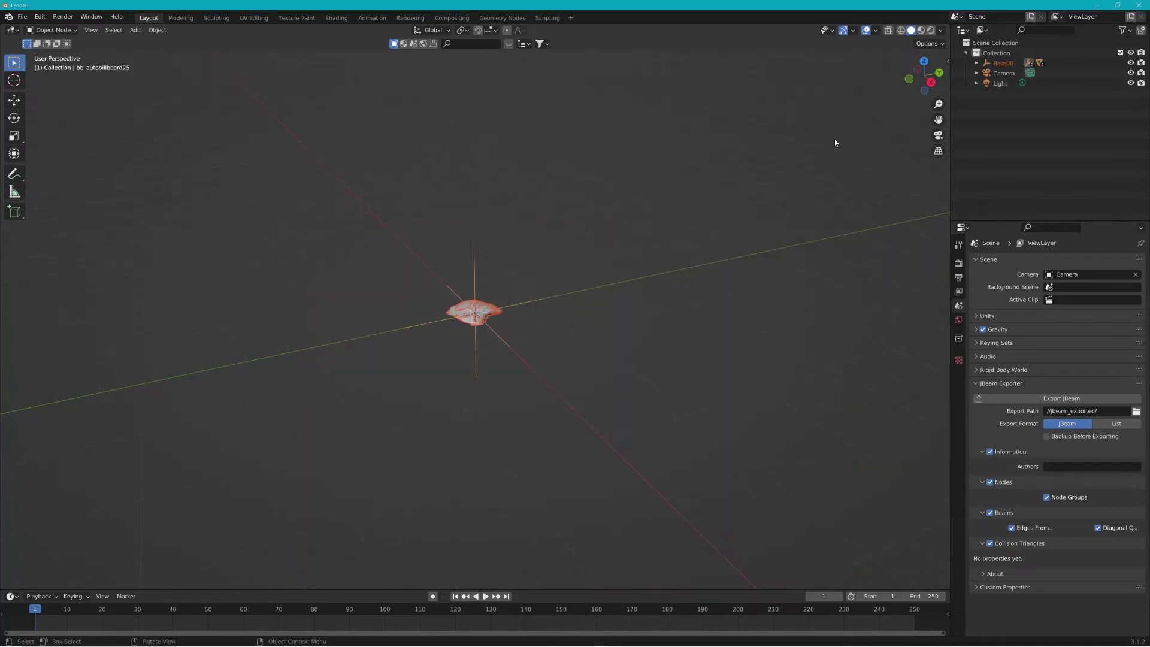
Expand the imported rock's hierarchy down to the material of Nice_Rock2_a3000, and delete the default light and camera.
click(977, 63)
click(986, 83)
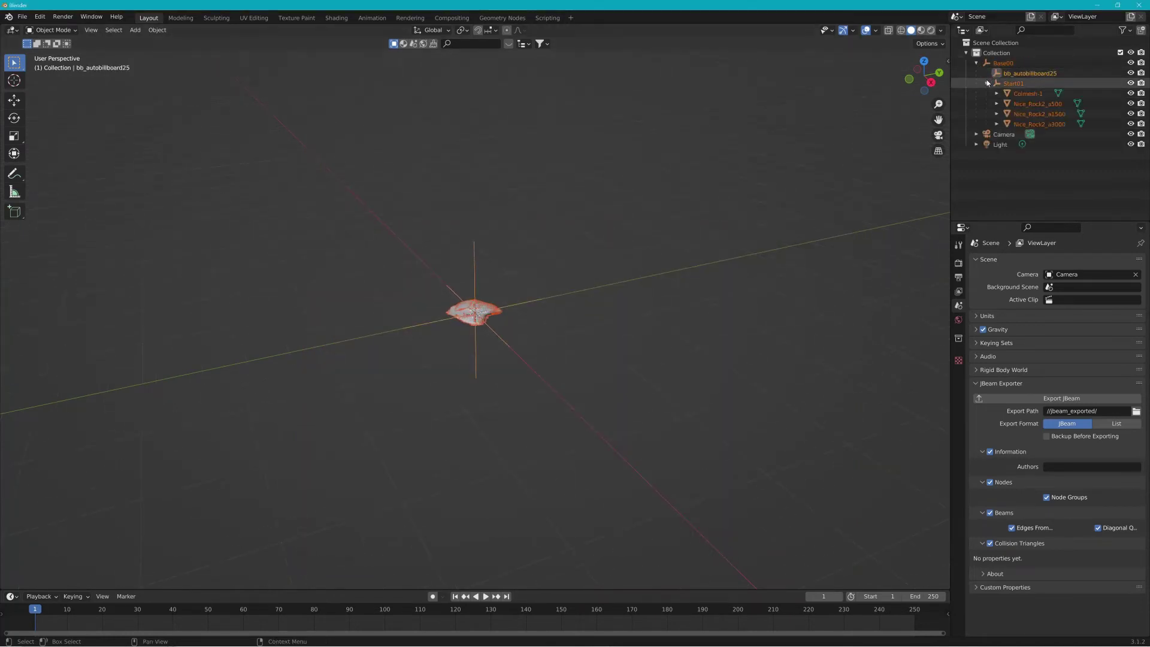
click(997, 124)
click(1007, 135)
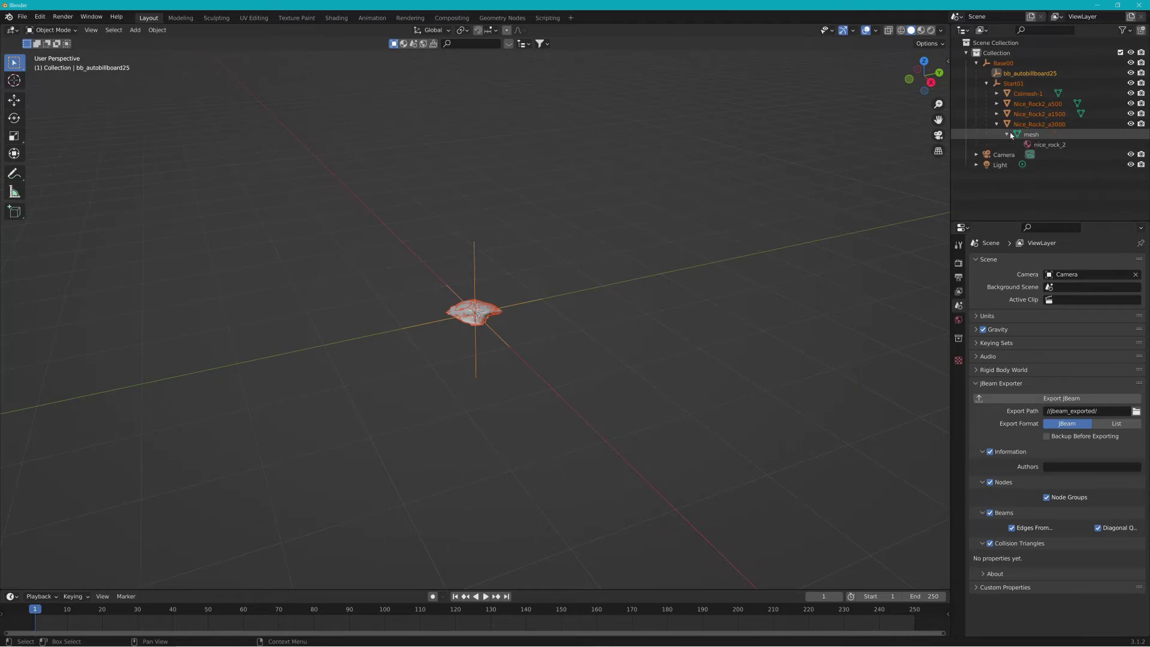
click(1009, 165)
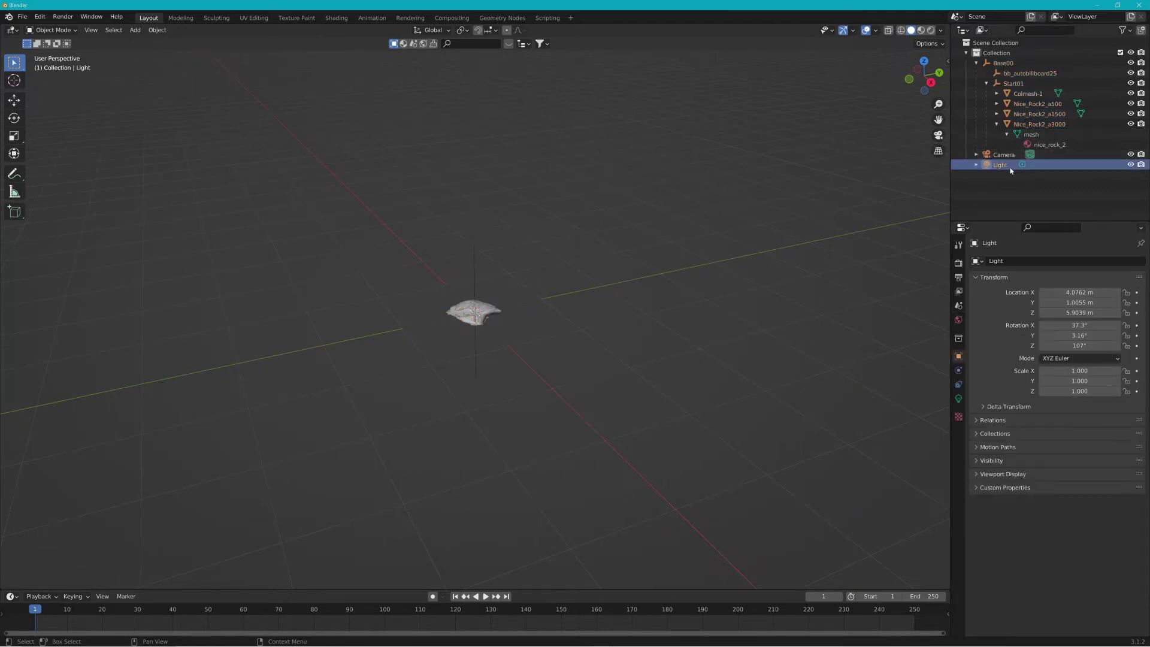
key(Delete)
click(1010, 156)
key(Delete)
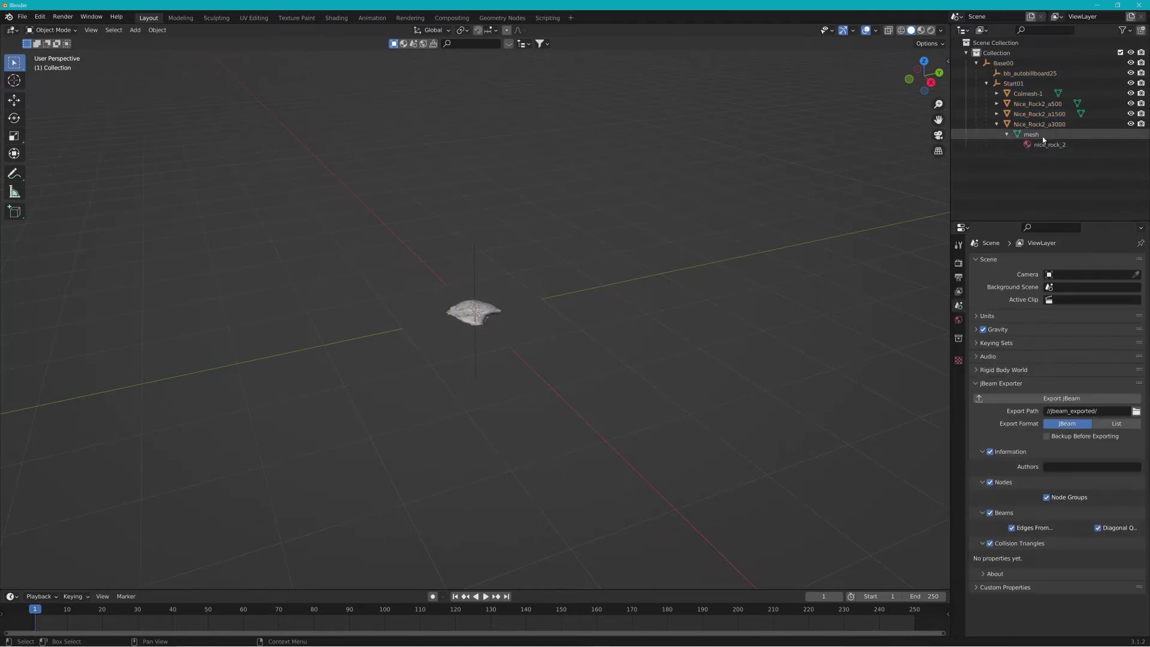
Rename the mesh Nice_Rock2_a500 as Nice_Rock2_a100 and Nice_Rock2_a1500 as Nice_Rock2_a250.
double_click(1048, 104)
click(1055, 103)
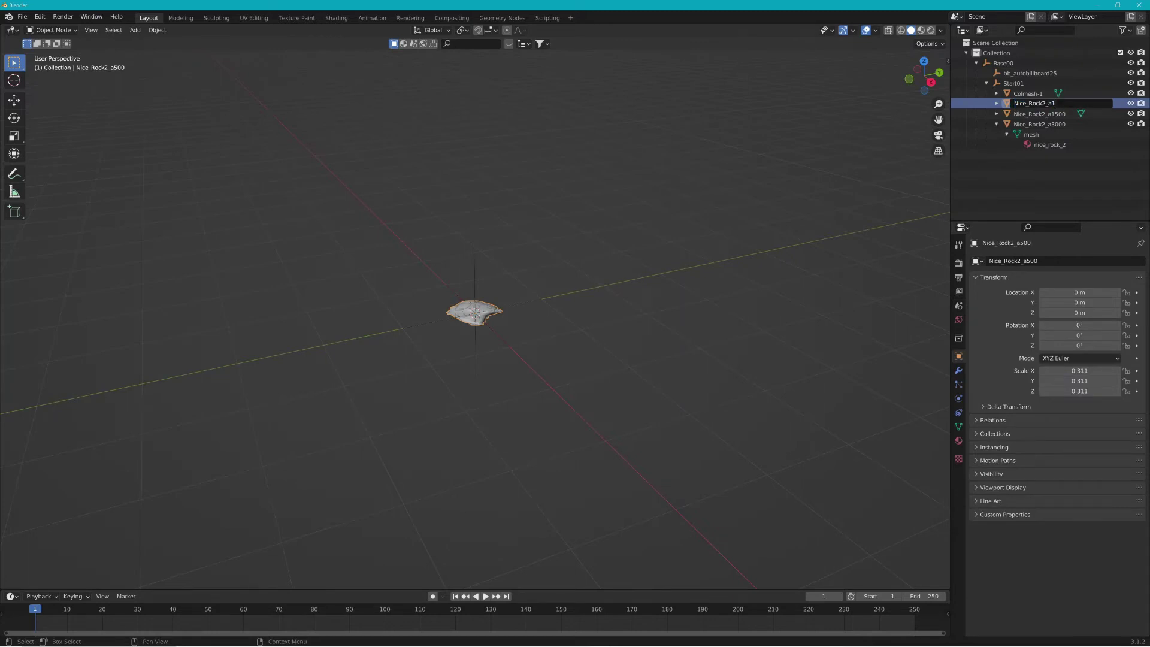
click(1059, 114)
double_click(1059, 114)
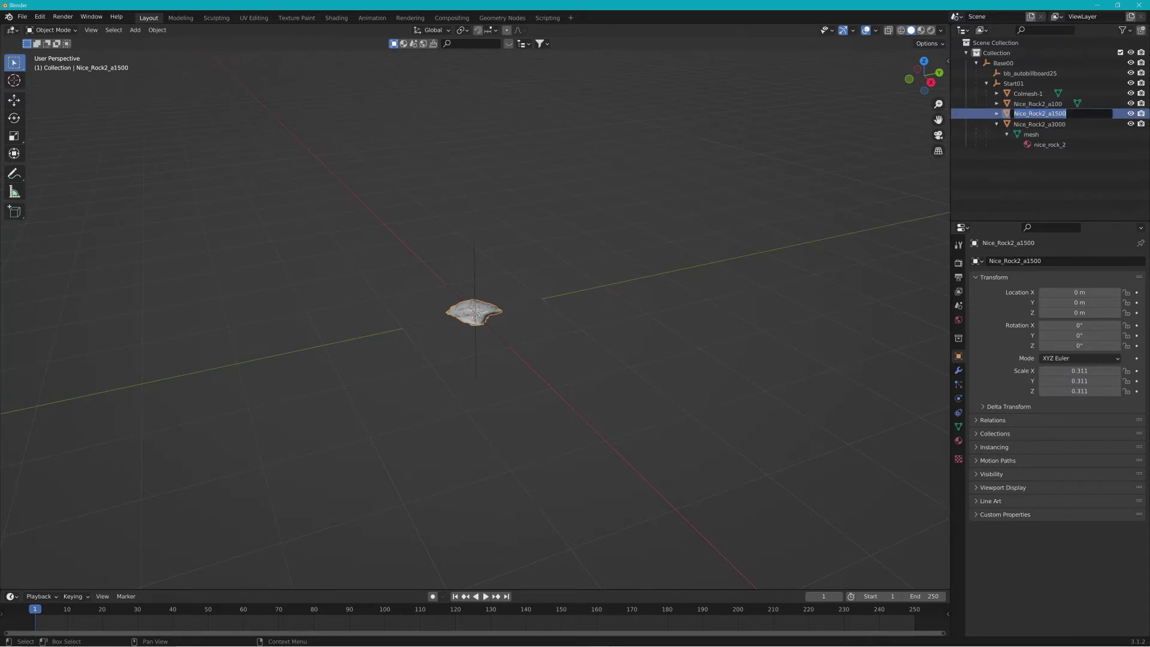
click(1057, 114)
Rename the mesh Nice_Rock2_a3000 as Nice_Rock2_a350 and Nice_Rock2_a250 as Nice_Rock2_a200.
double_click(1058, 124)
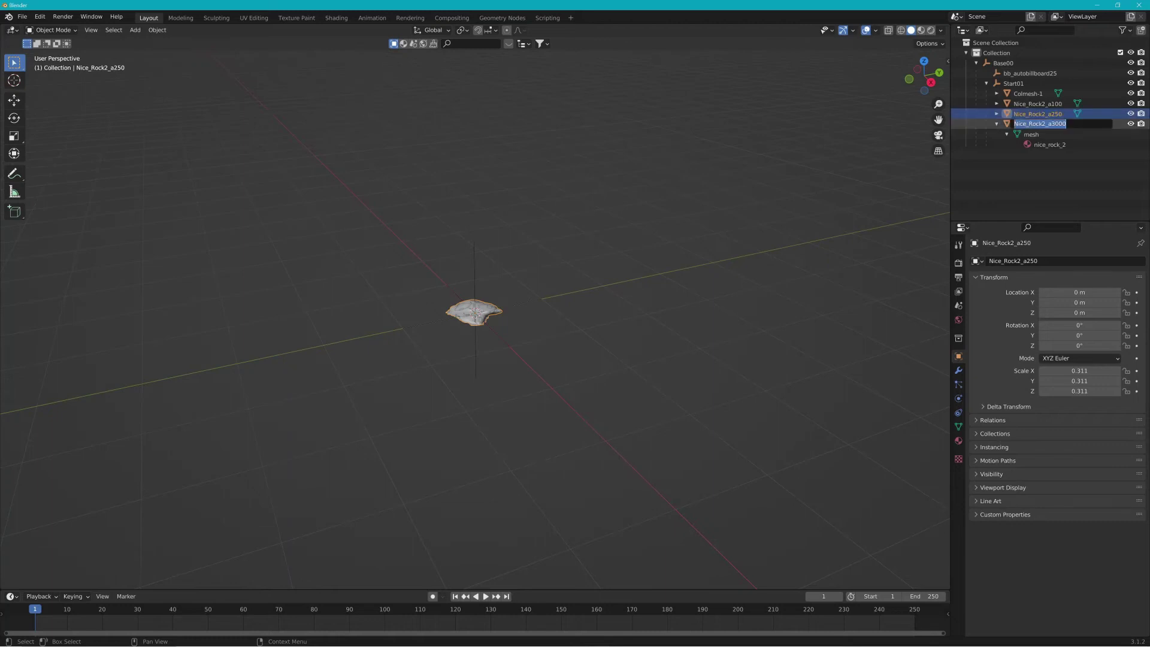
drag(1066, 124, 1051, 124)
click(1073, 137)
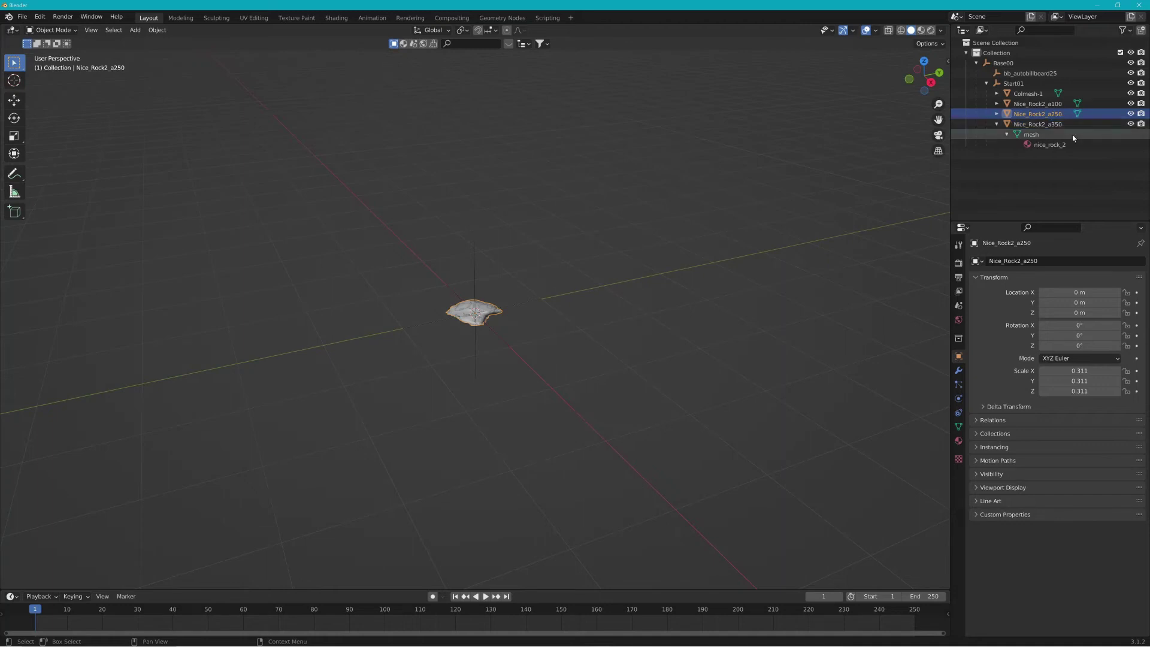
double_click(1062, 116)
click(1056, 114)
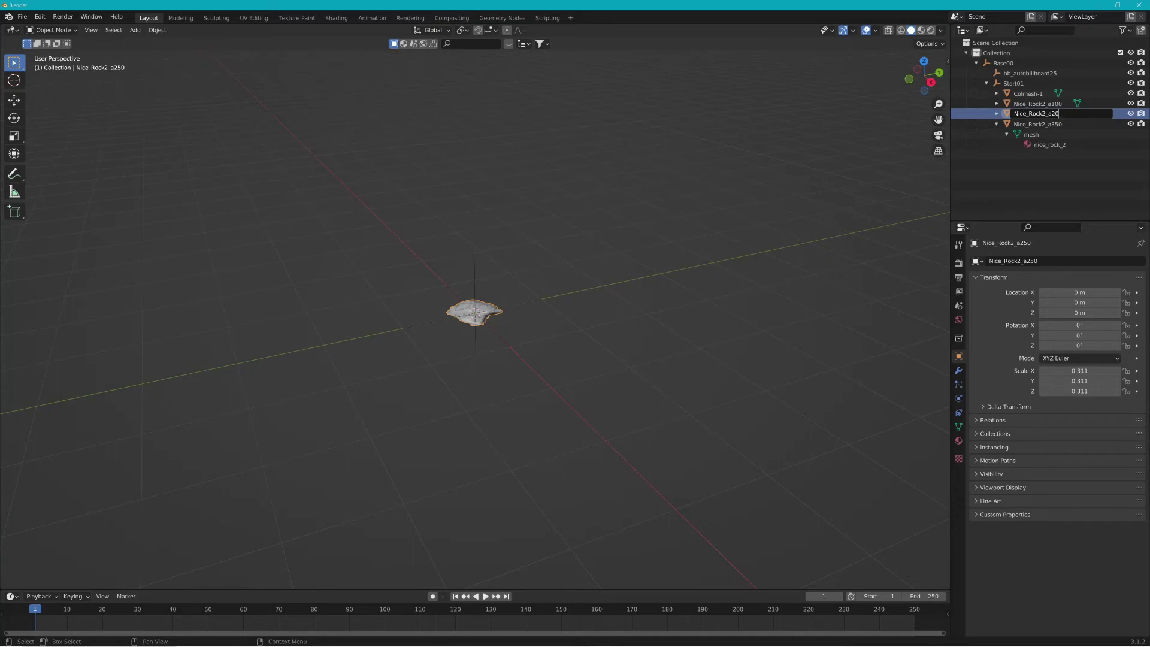
key(Return)
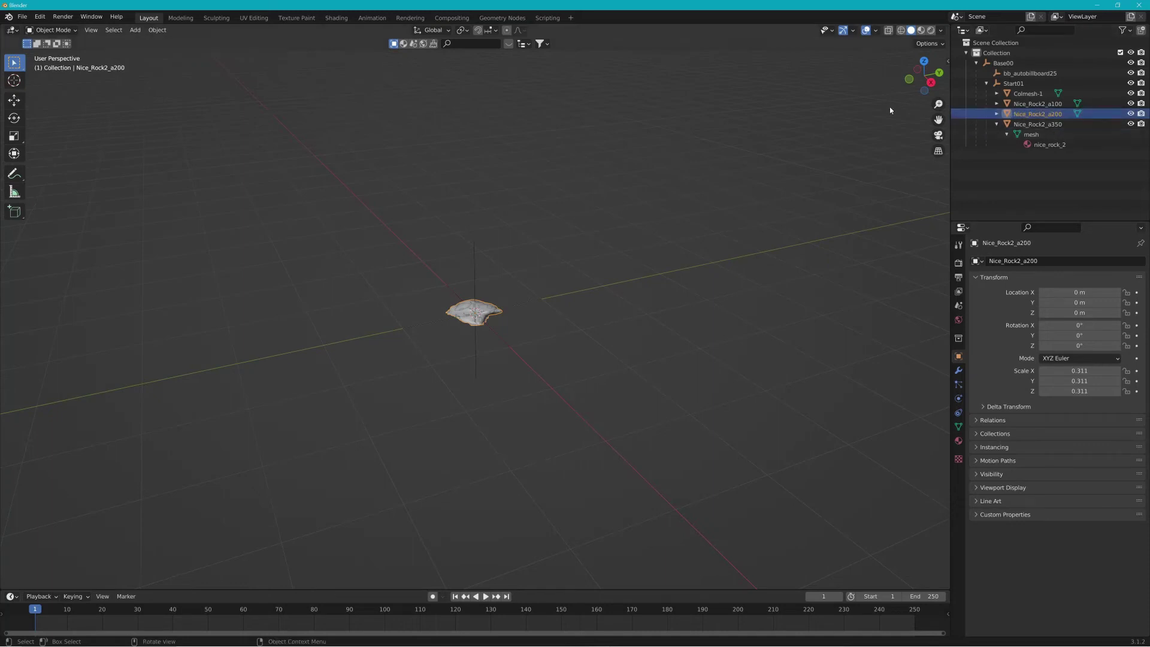
Export the small rock as Collada, overwriting Nice_Rock_2_Small.dae in the Nice Rock 2 folder.
click(22, 16)
mouse_move(53, 163)
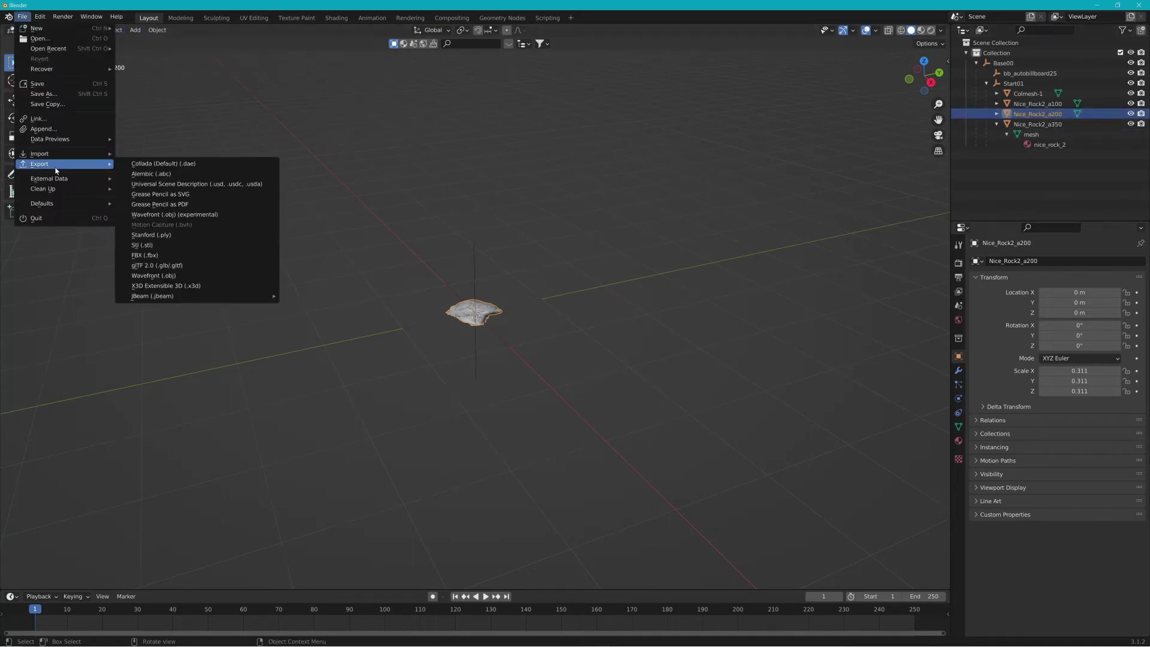
click(179, 166)
click(345, 460)
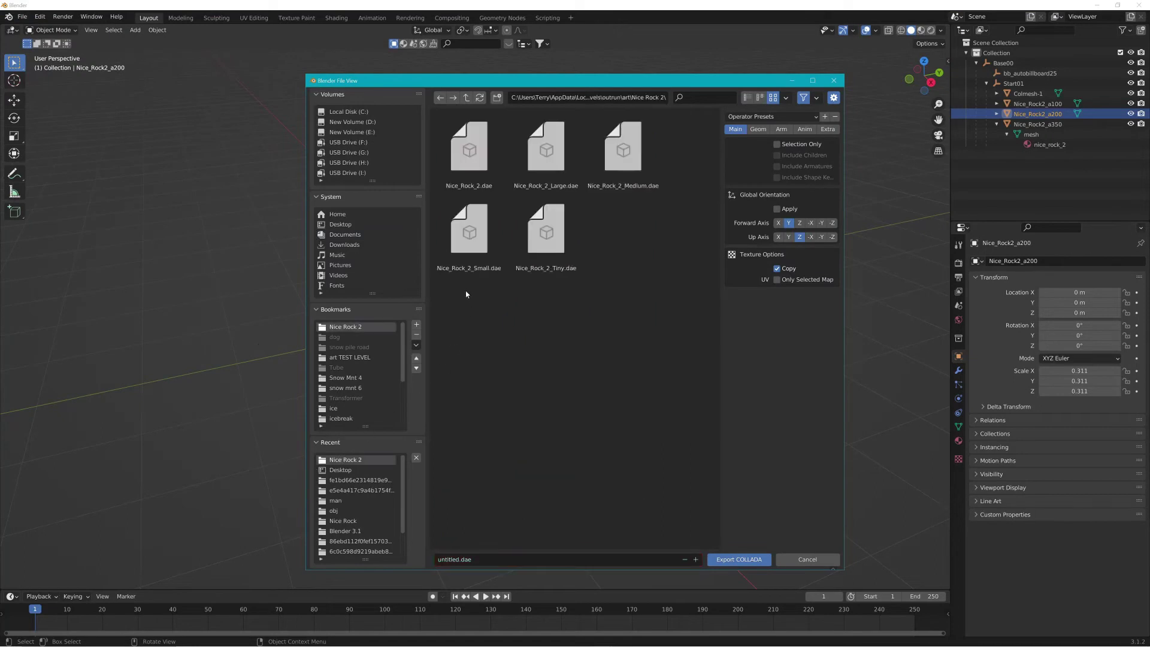
click(469, 233)
click(762, 559)
Switch to BeamNG.drive and check the small rock's level-of-detail changes from far and near with the free camera.
key(alt+Tab)
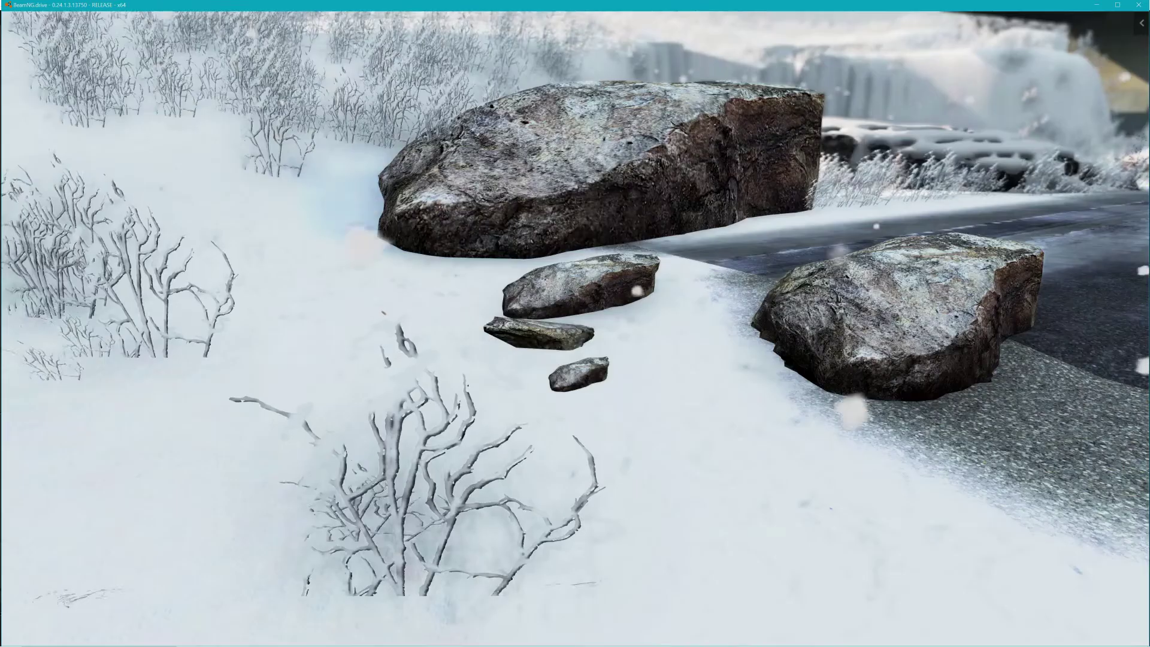
key(s)
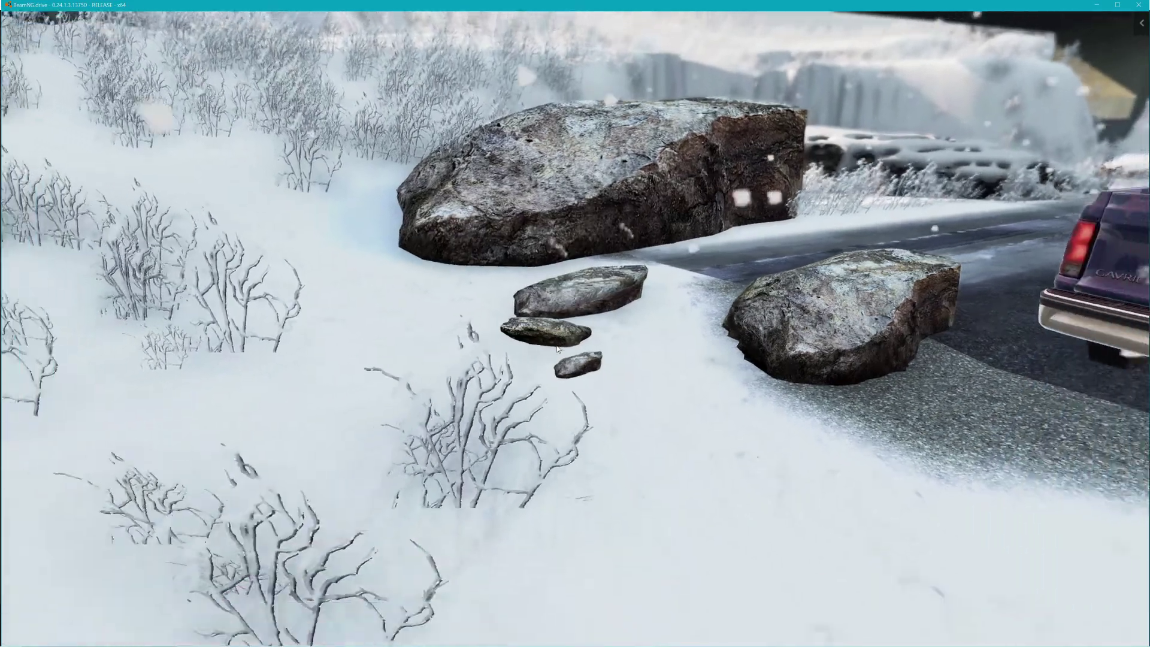
key(s)
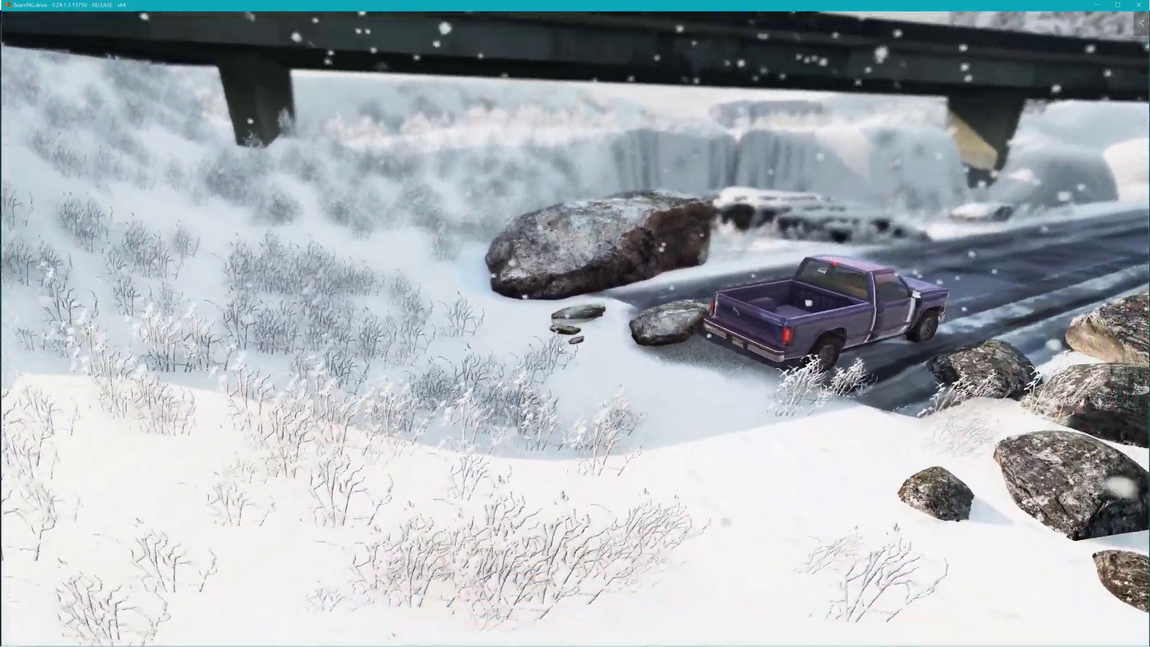
key(w)
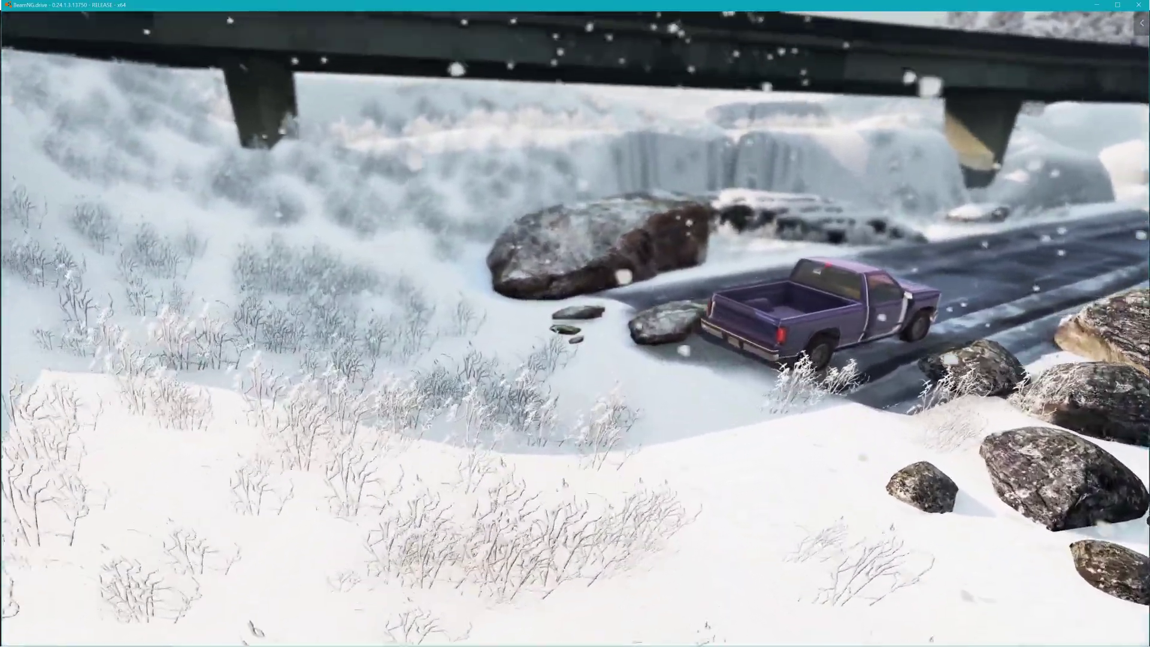
key(w)
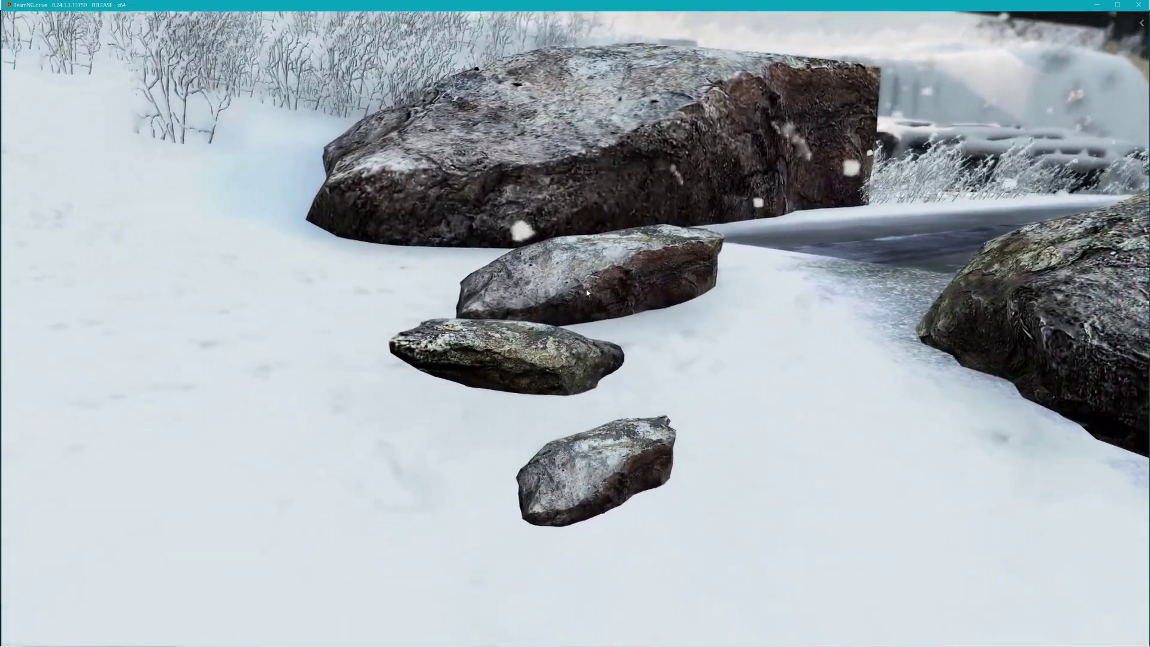
Return to Blender, start a new scene discarding the small rock's scene, and delete the default cube.
key(alt+Tab)
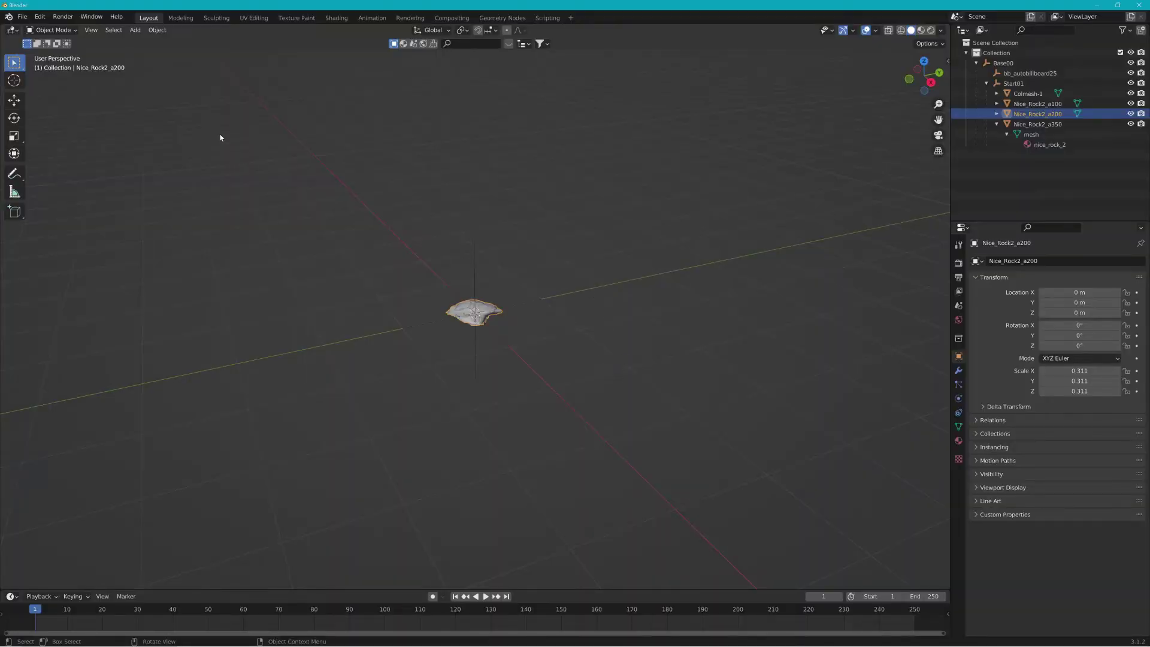
click(22, 16)
click(157, 32)
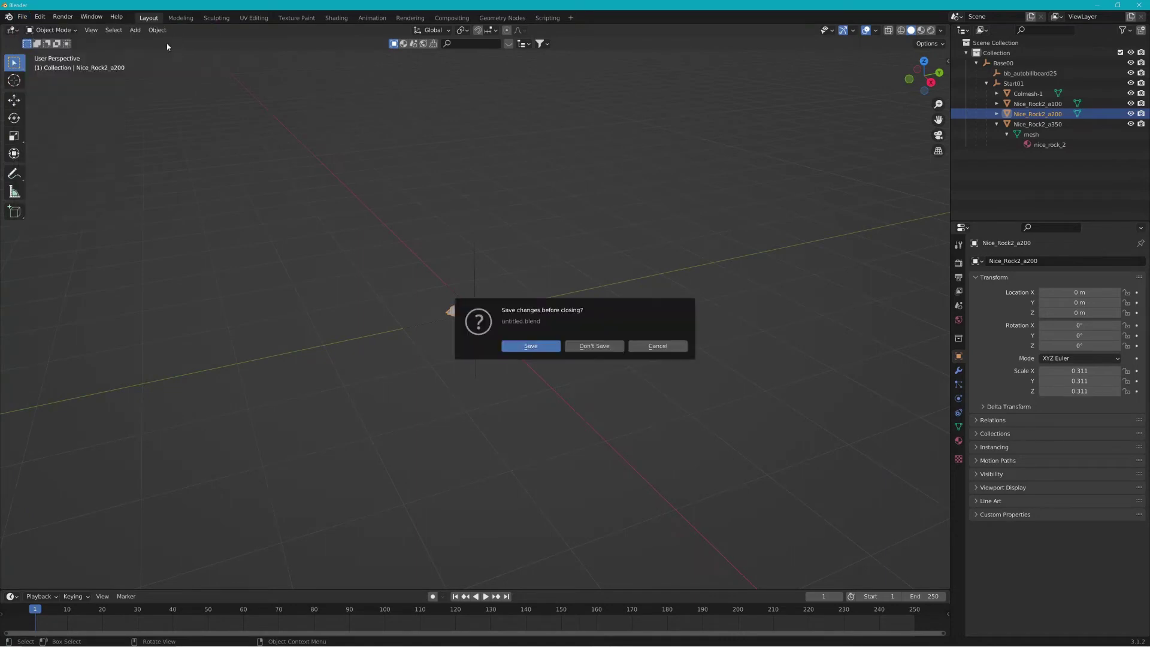
click(596, 349)
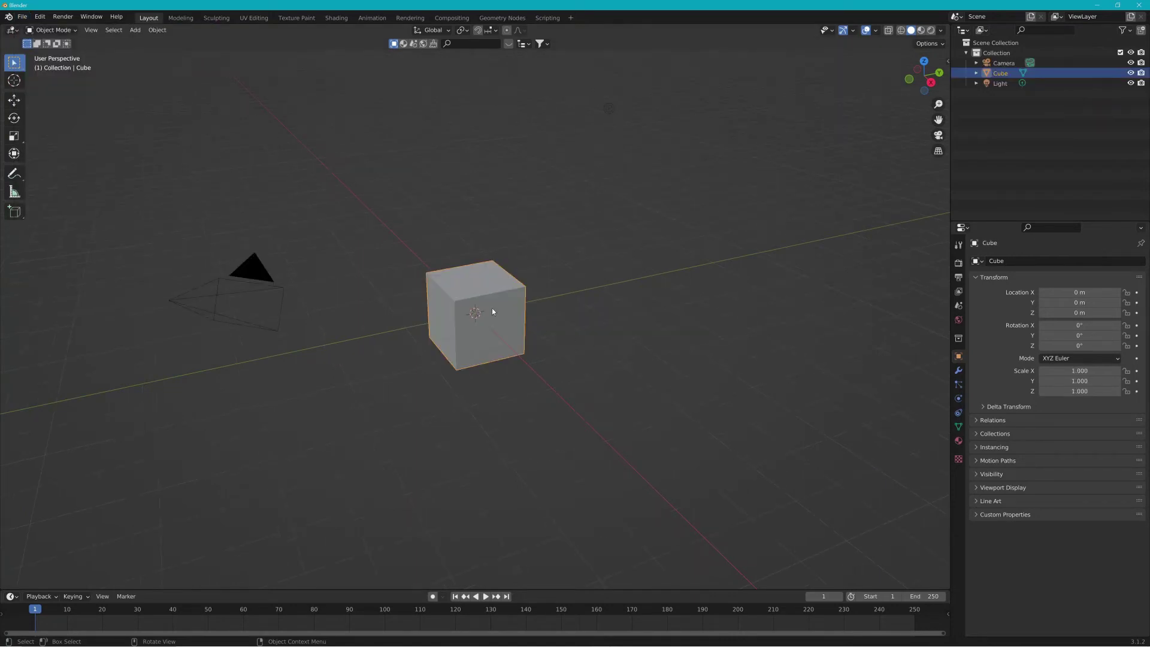
drag(339, 212, 573, 409)
key(Delete)
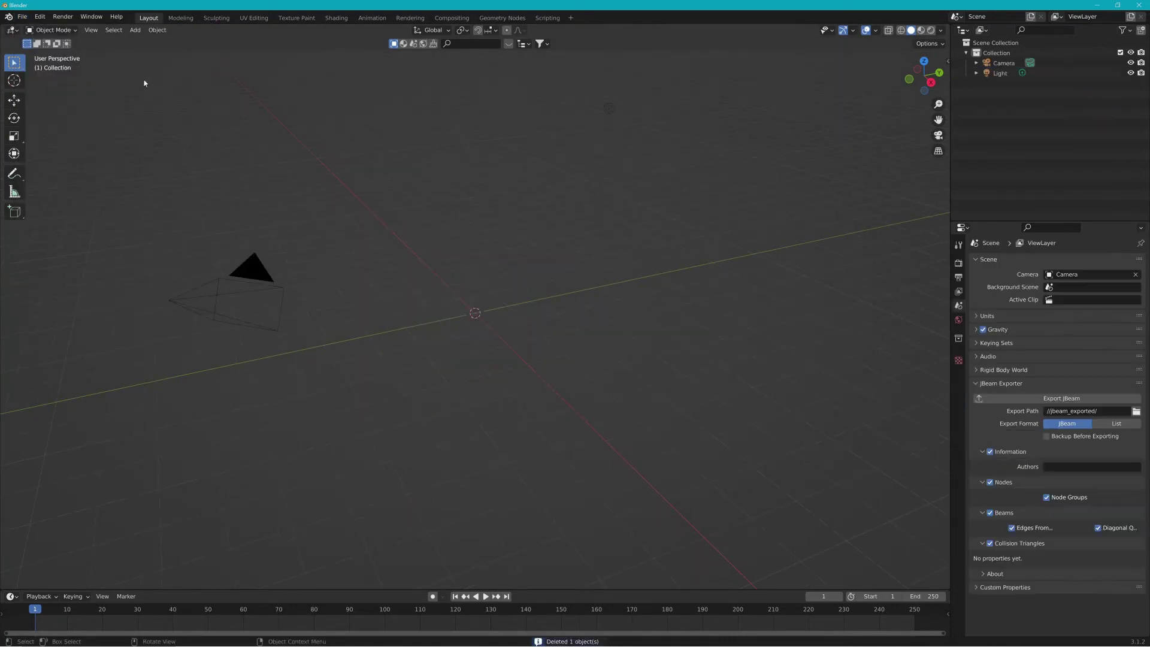
Import Nice_Rock_2_Medium.dae as Collada from the Nice Rock 2 folder.
click(17, 19)
mouse_move(47, 139)
click(144, 155)
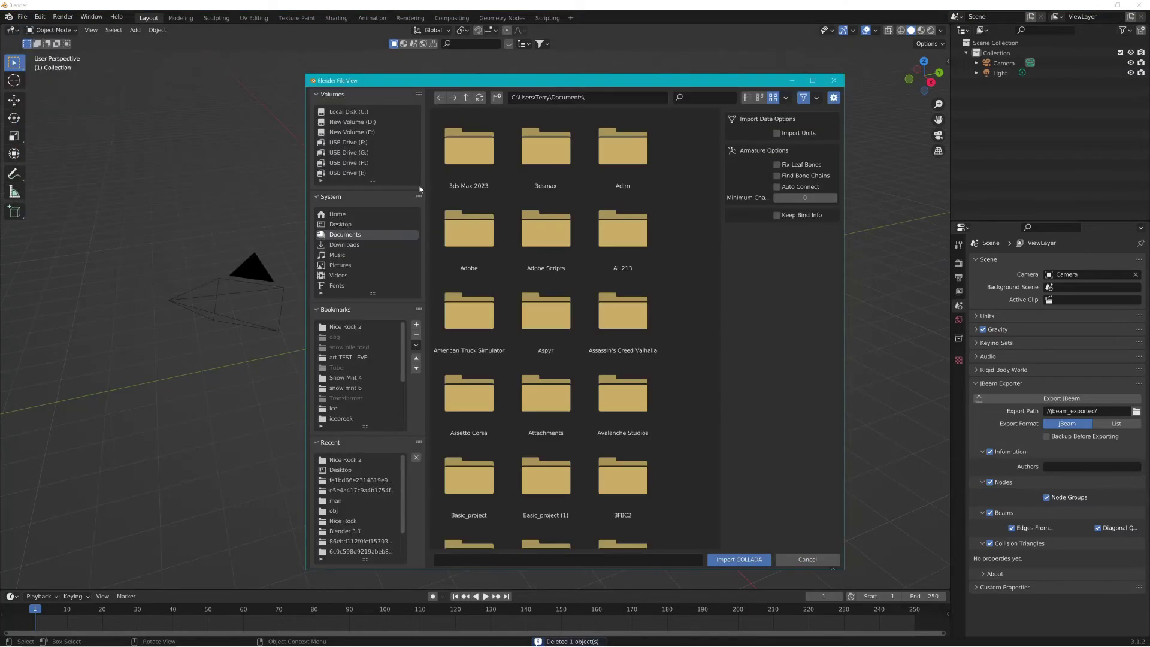
click(354, 461)
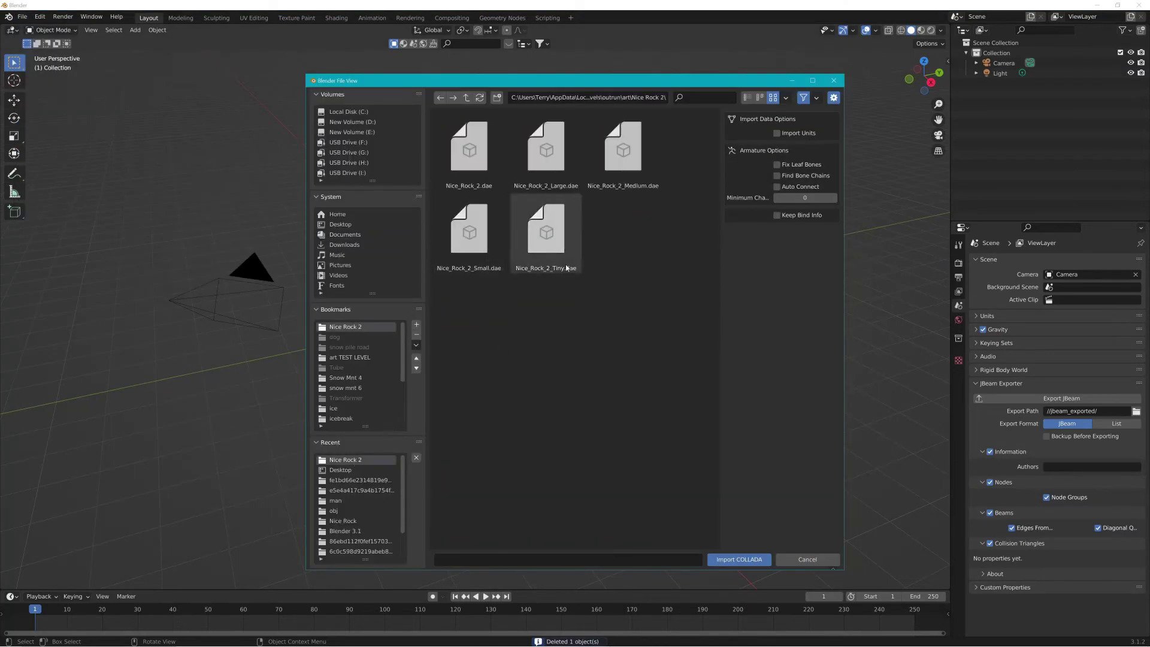
click(623, 151)
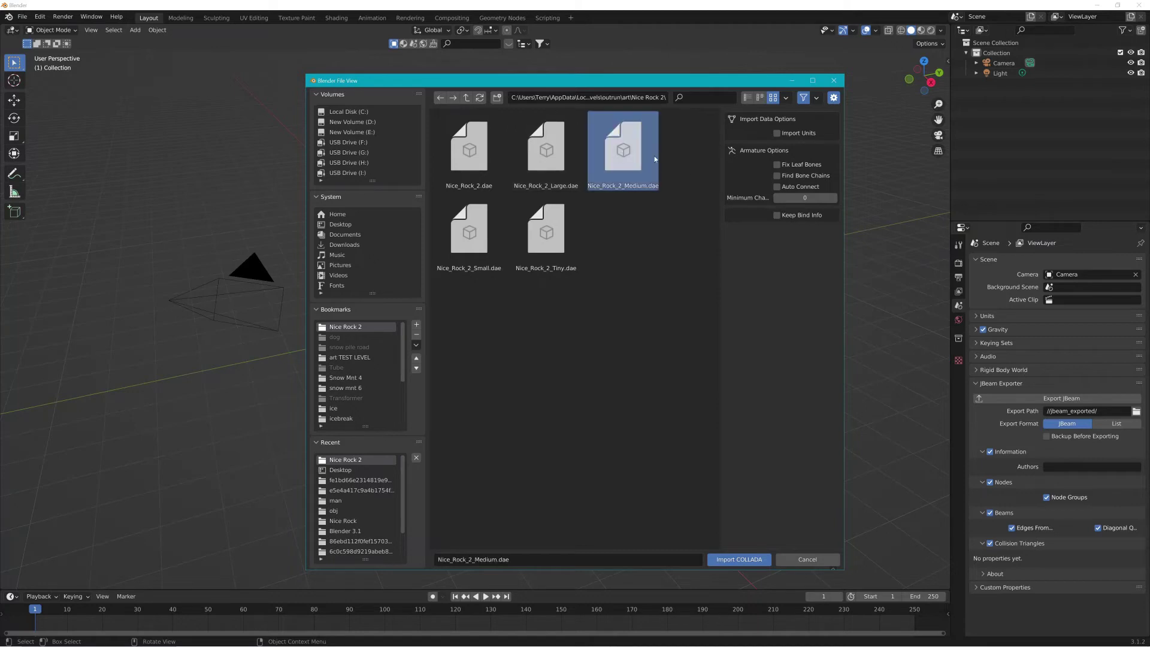
click(739, 559)
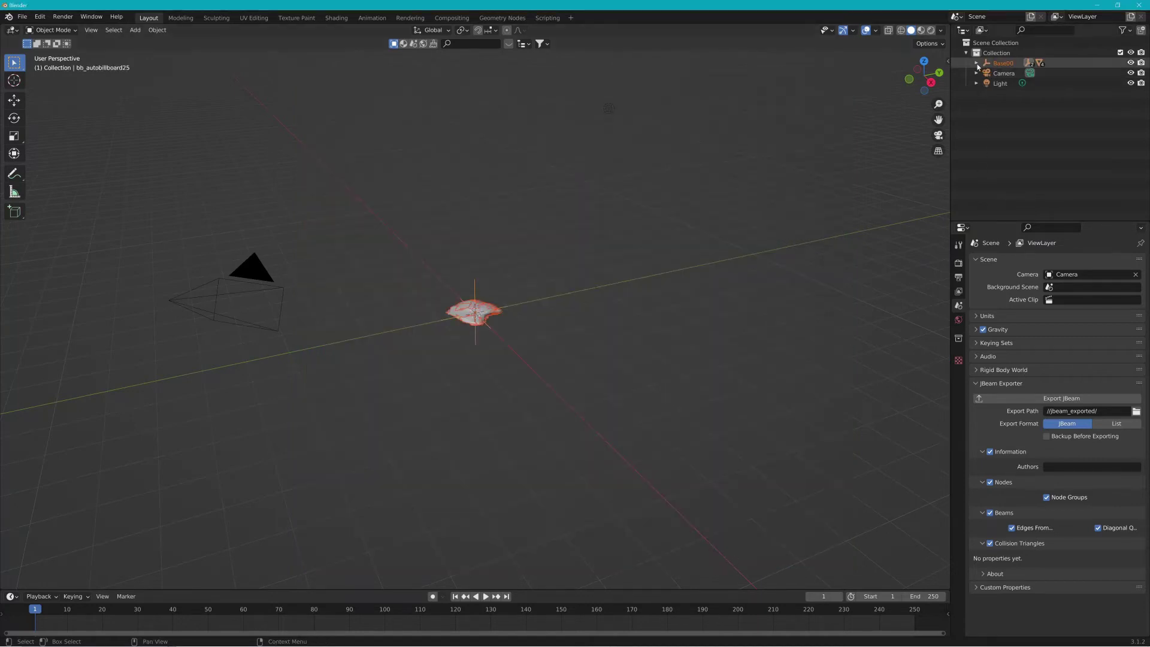
Rename the medium rock's three level-of-detail meshes, lowest to highest, as Nice_Rock2_a100, Nice_Rock2_a200 and Nice_Rock2_a350.
click(976, 62)
click(987, 83)
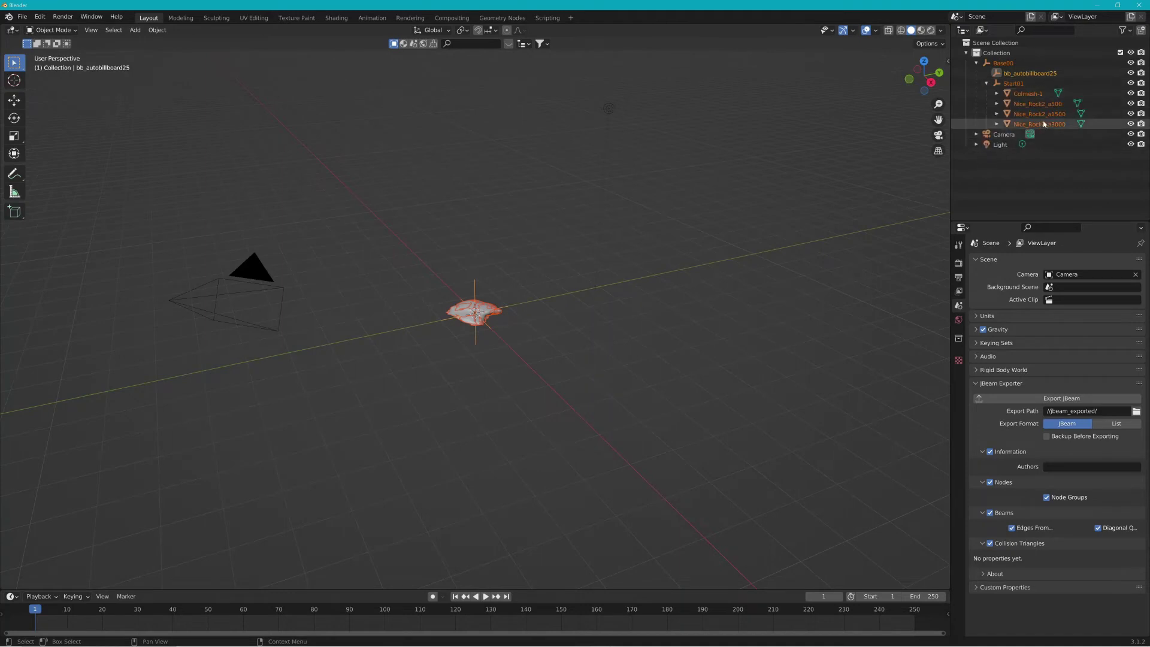
double_click(1038, 104)
drag(1053, 104, 1078, 104)
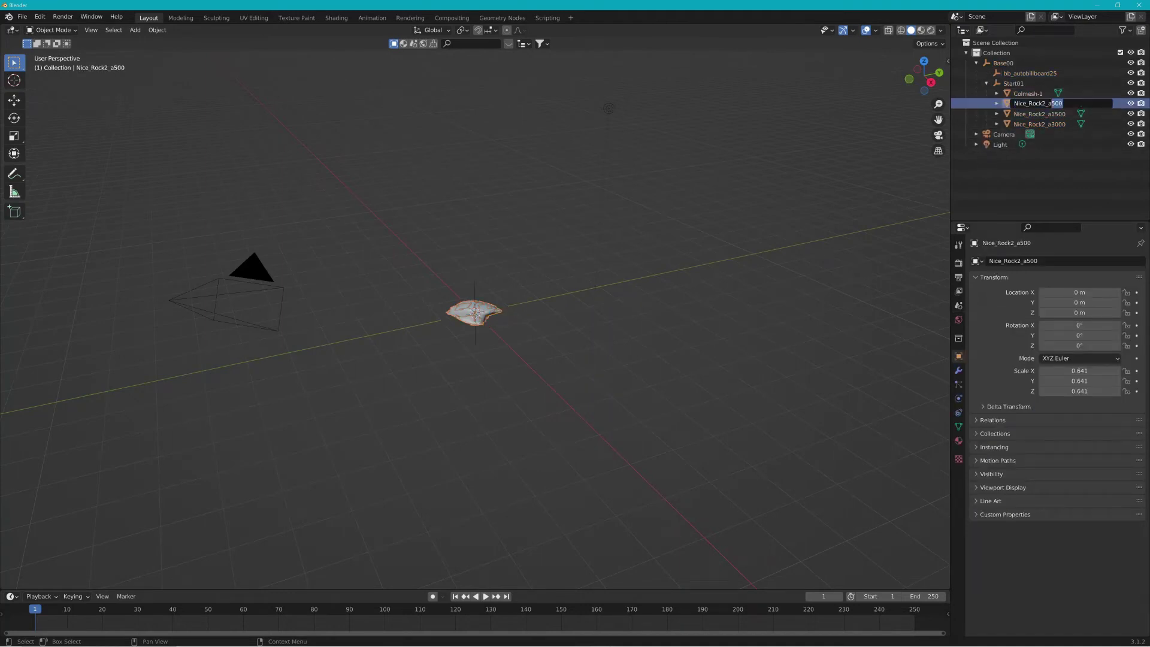
key(Return)
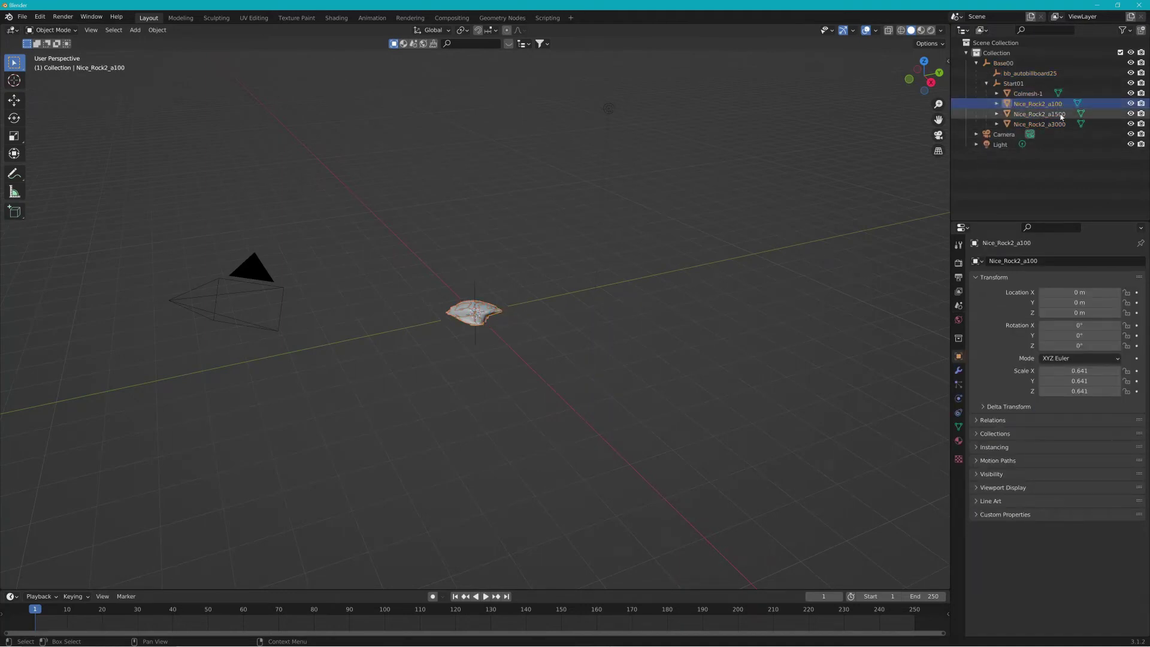
double_click(1059, 114)
drag(1051, 114, 1067, 113)
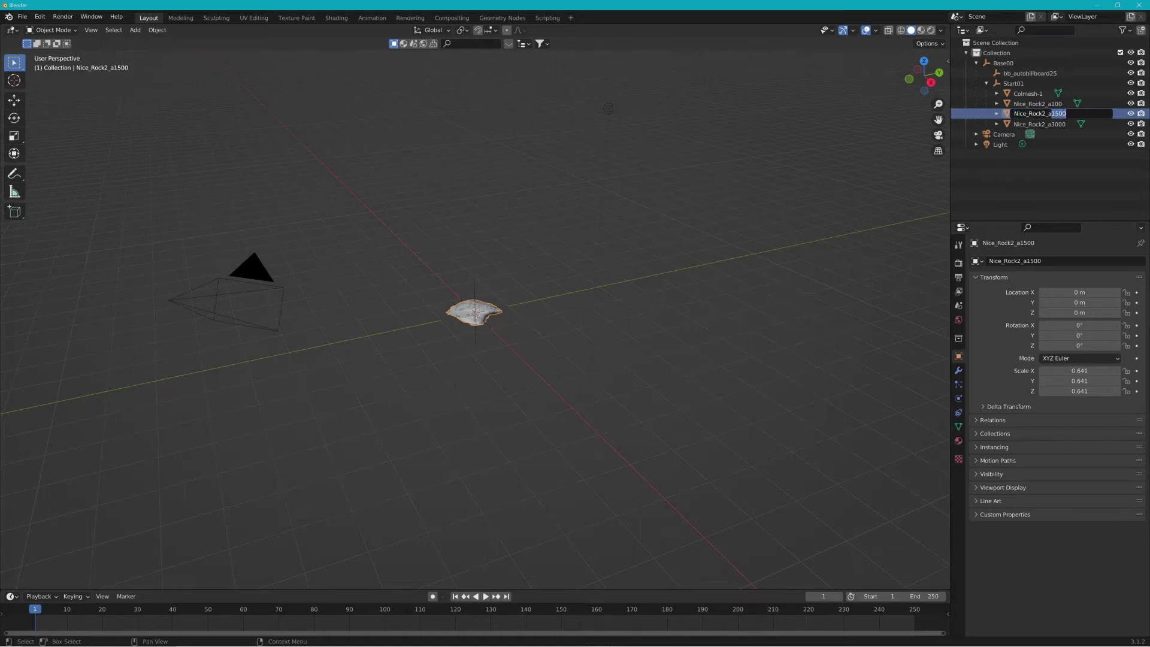
text(2_a300)
key(Return)
double_click(1060, 124)
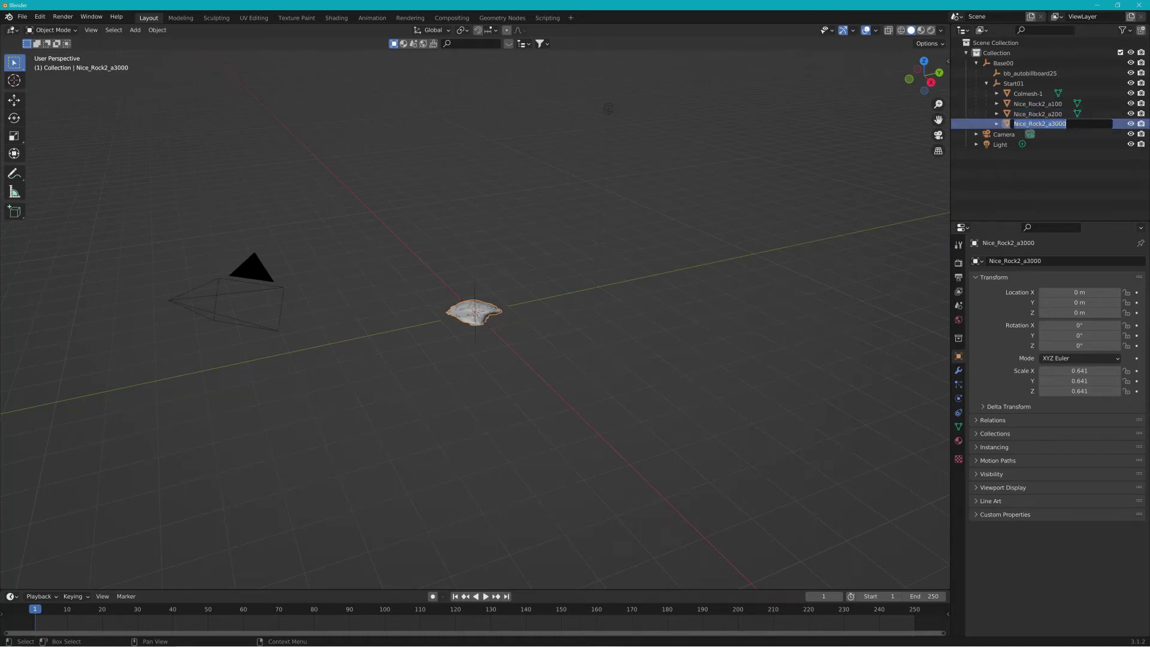
drag(1052, 124, 1059, 124)
key(Return)
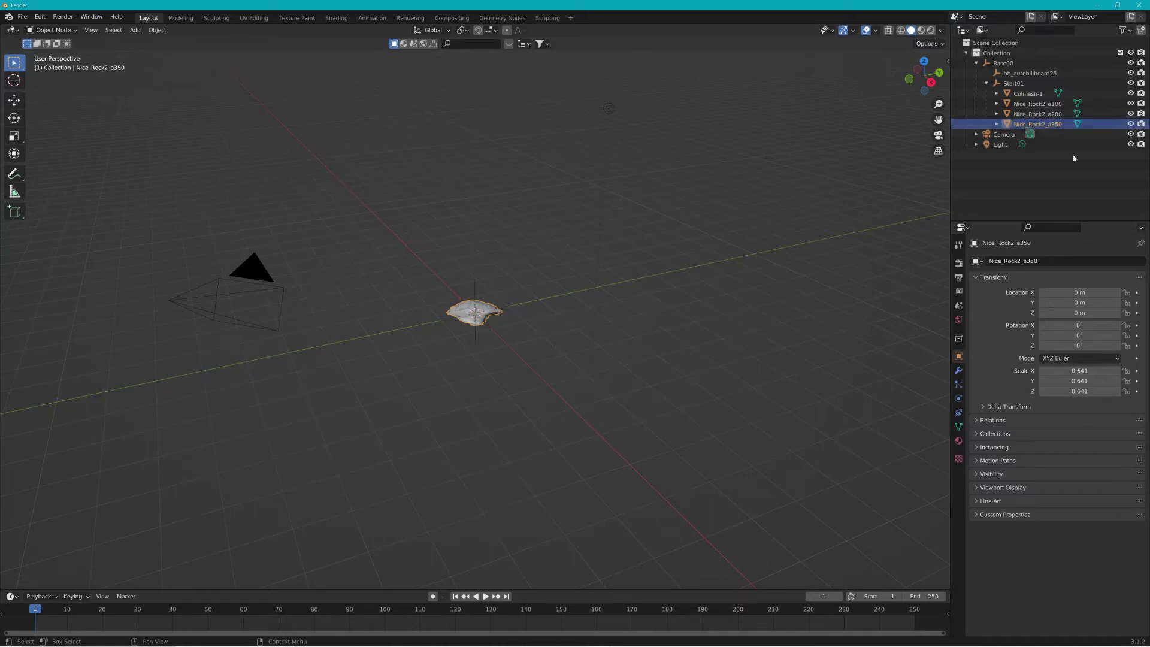
Delete the default light and camera from the medium rock's scene.
click(1007, 144)
key(Delete)
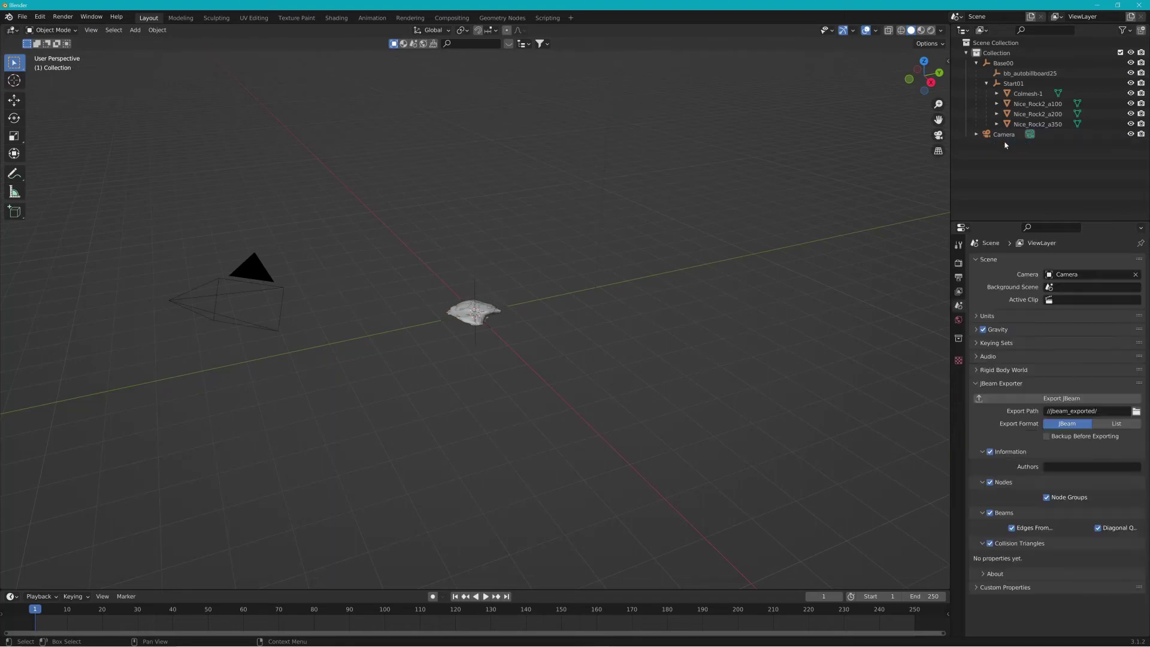
click(1007, 134)
key(Delete)
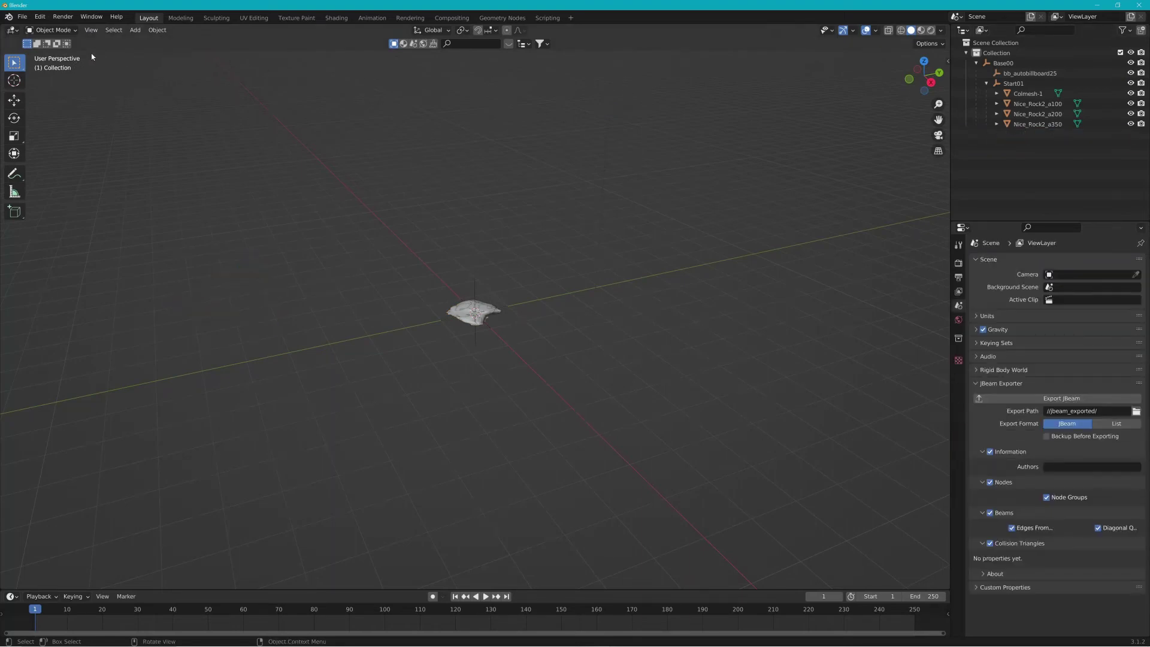
Export the medium rock as Collada, overwriting Nice_Rock_2_Medium.dae in the Nice Rock 2 folder.
click(22, 16)
mouse_move(98, 163)
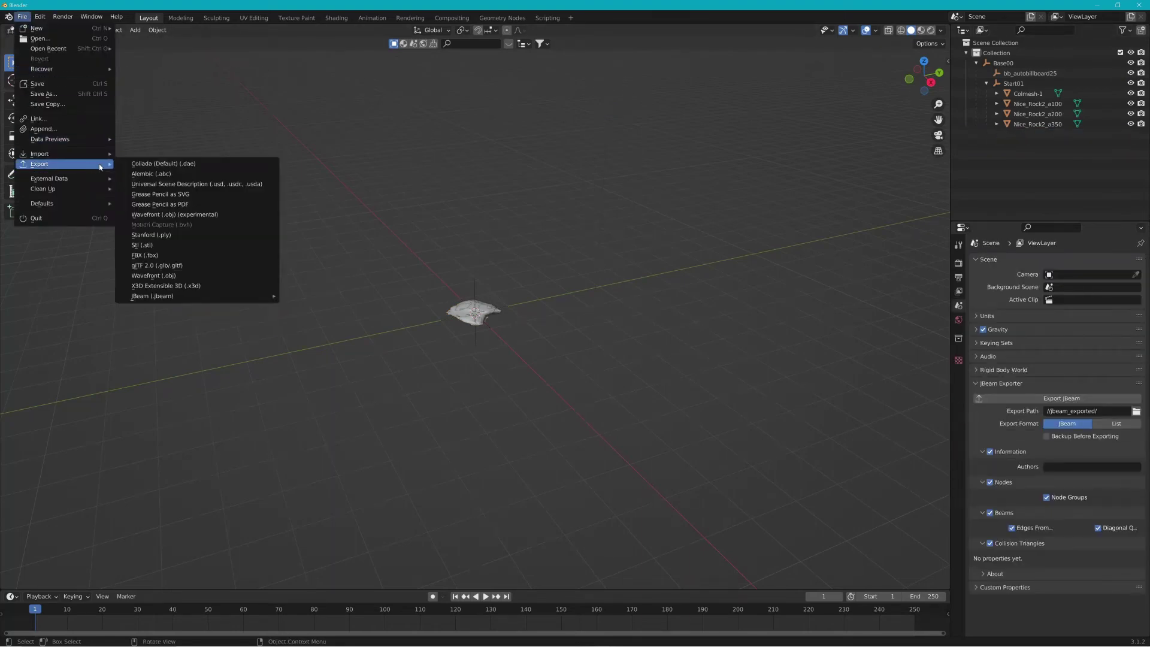
click(149, 167)
click(354, 461)
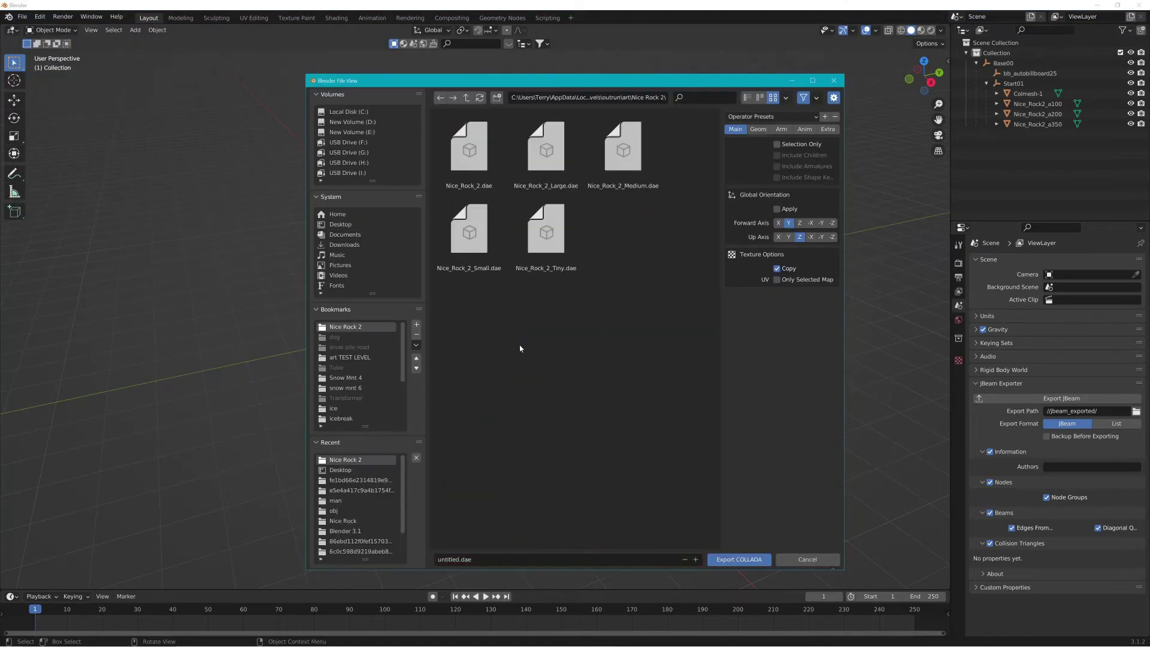
click(626, 153)
click(712, 559)
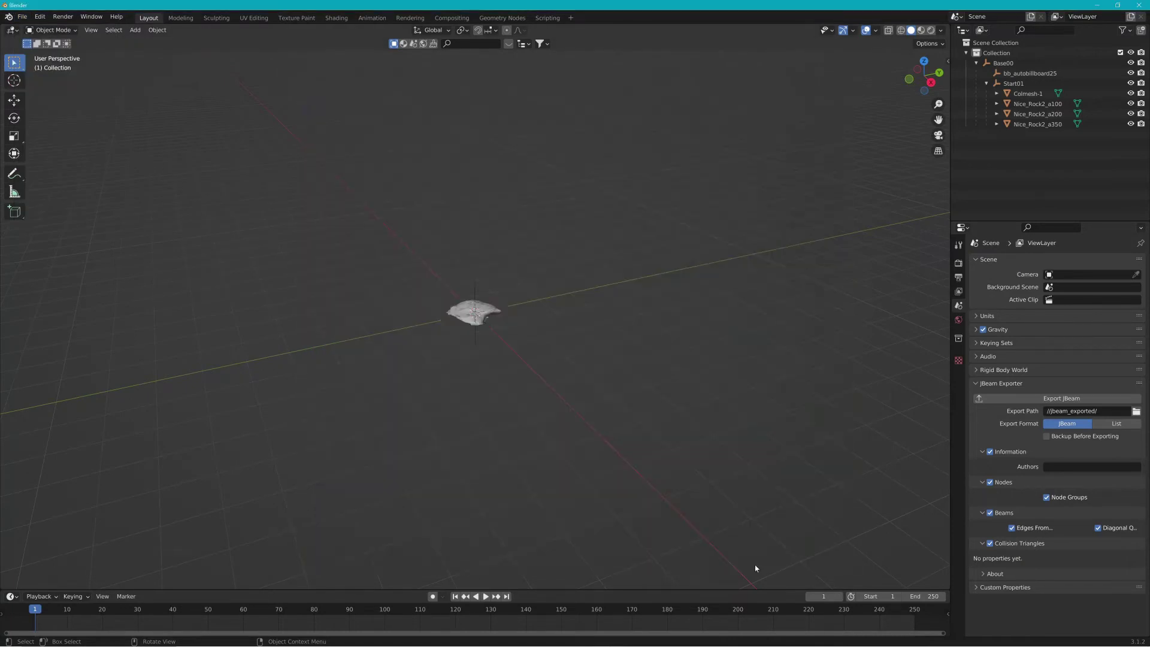
Start a new general scene without saving the medium rock's scene, and delete the default cube, light and camera.
click(22, 16)
mouse_move(36, 28)
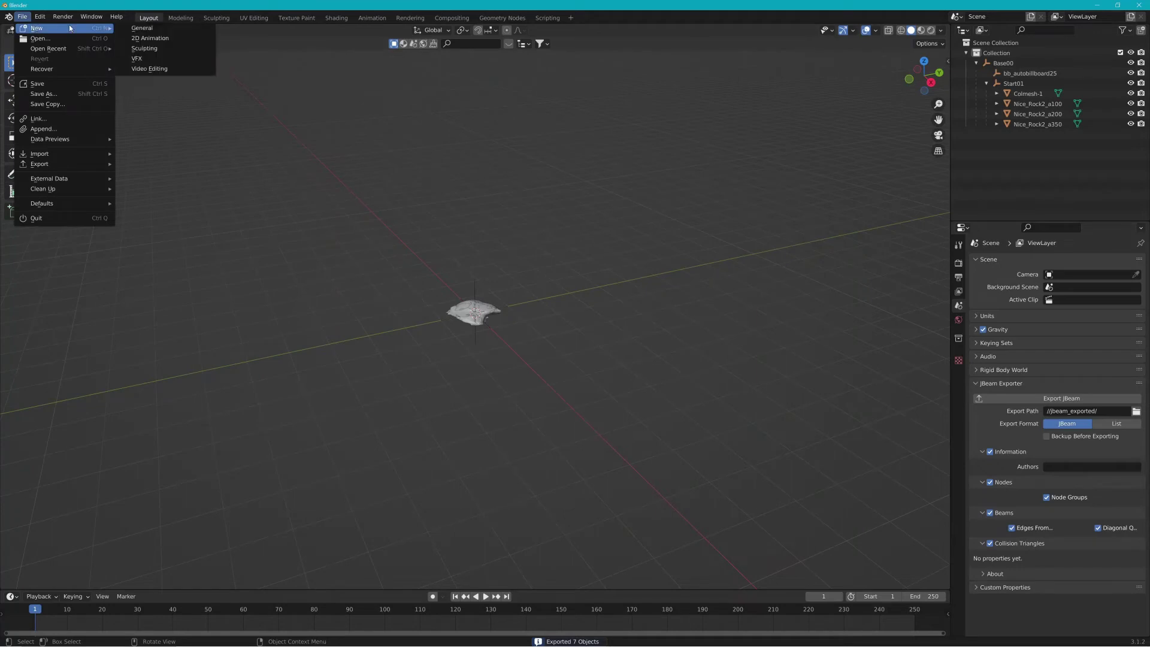
click(145, 28)
click(593, 346)
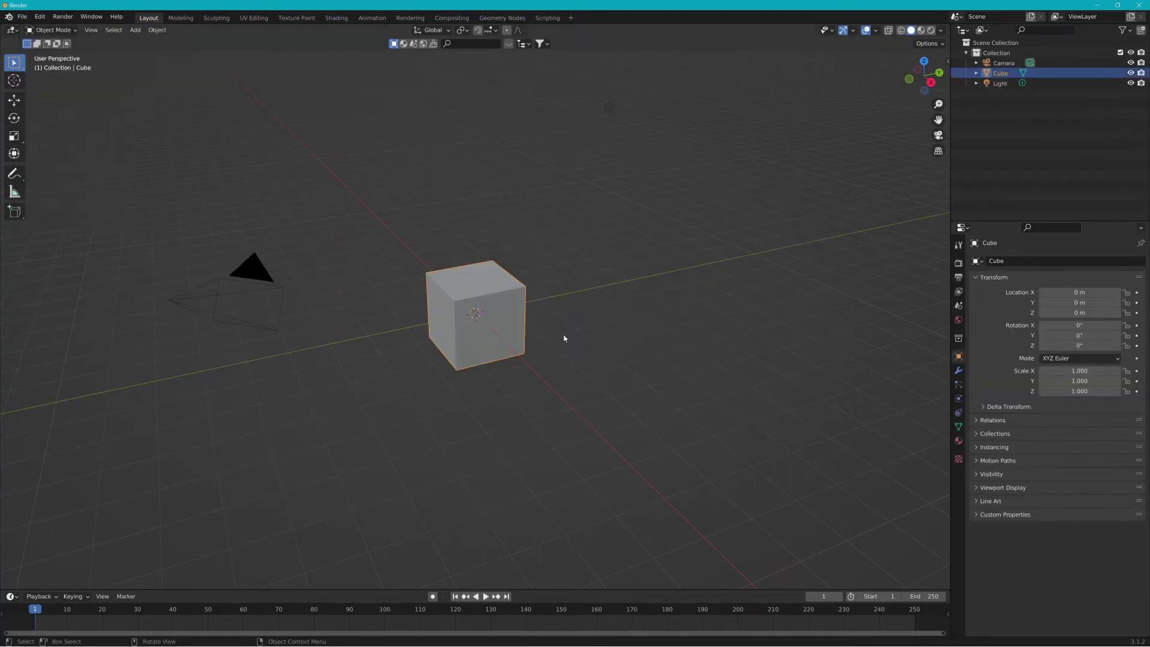
drag(309, 191, 576, 397)
key(Delete)
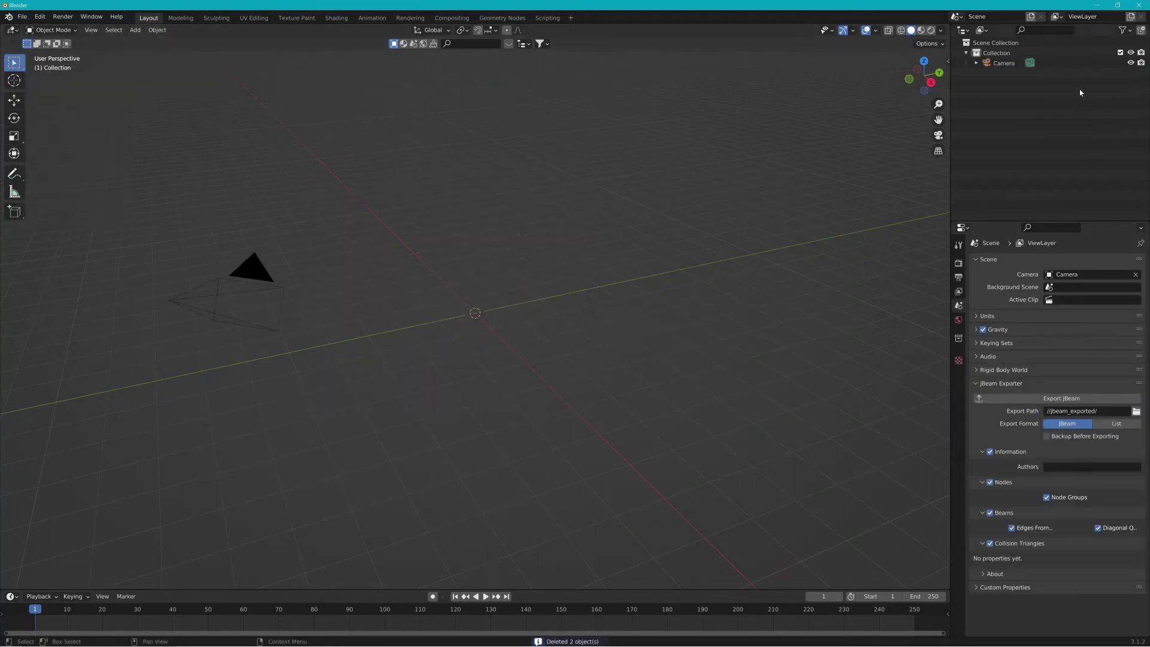
click(1013, 64)
key(Delete)
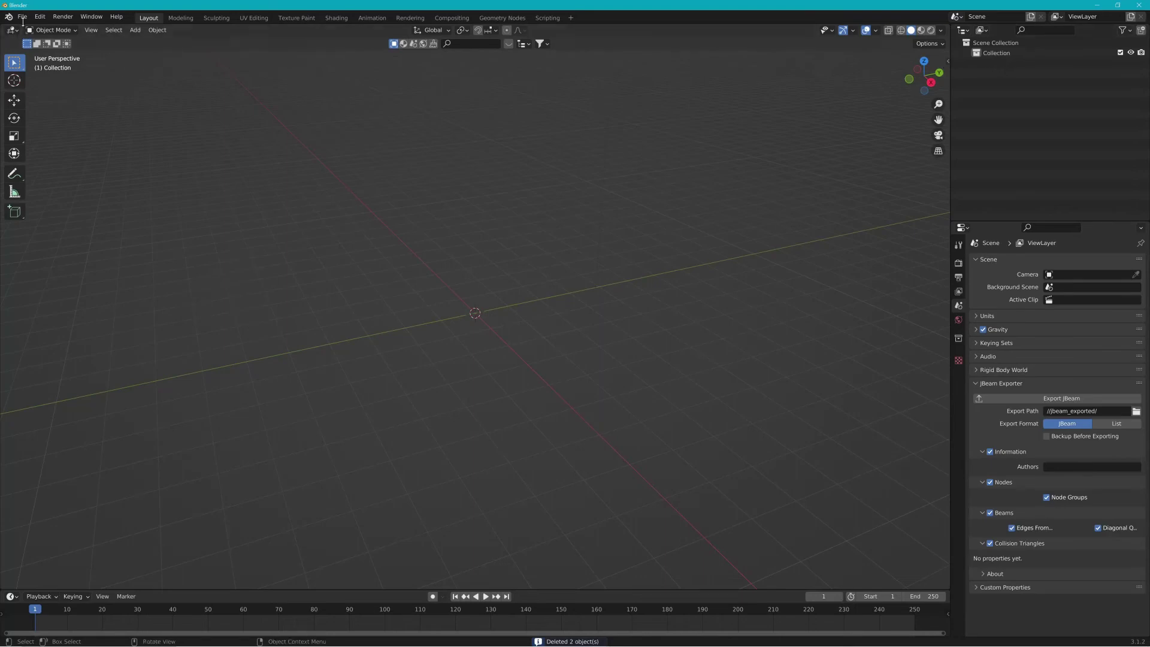
Import Nice_Rock_2_Large.dae as Collada from the Nice Rock 2 folder.
click(23, 16)
mouse_move(66, 153)
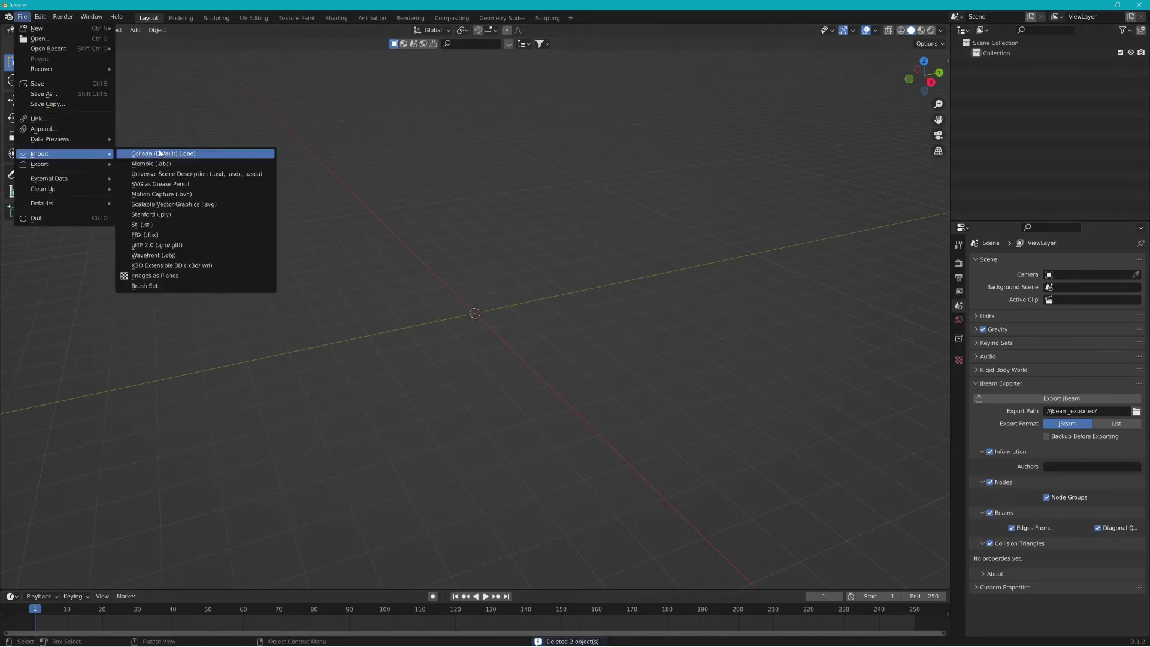
click(160, 154)
click(357, 460)
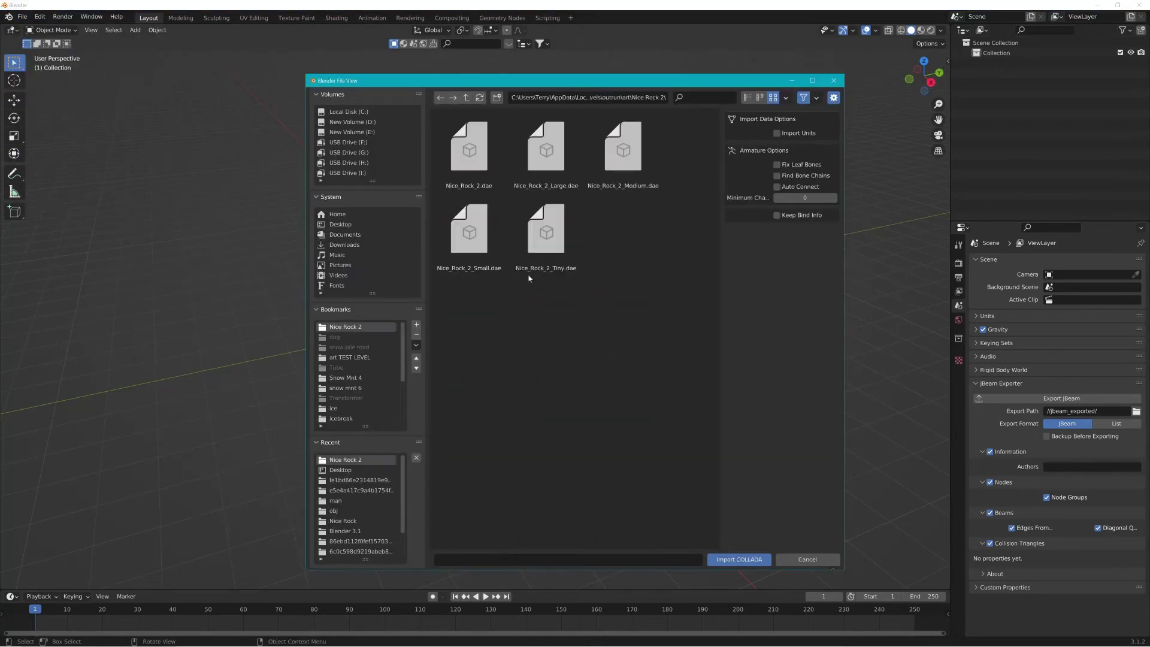
click(565, 161)
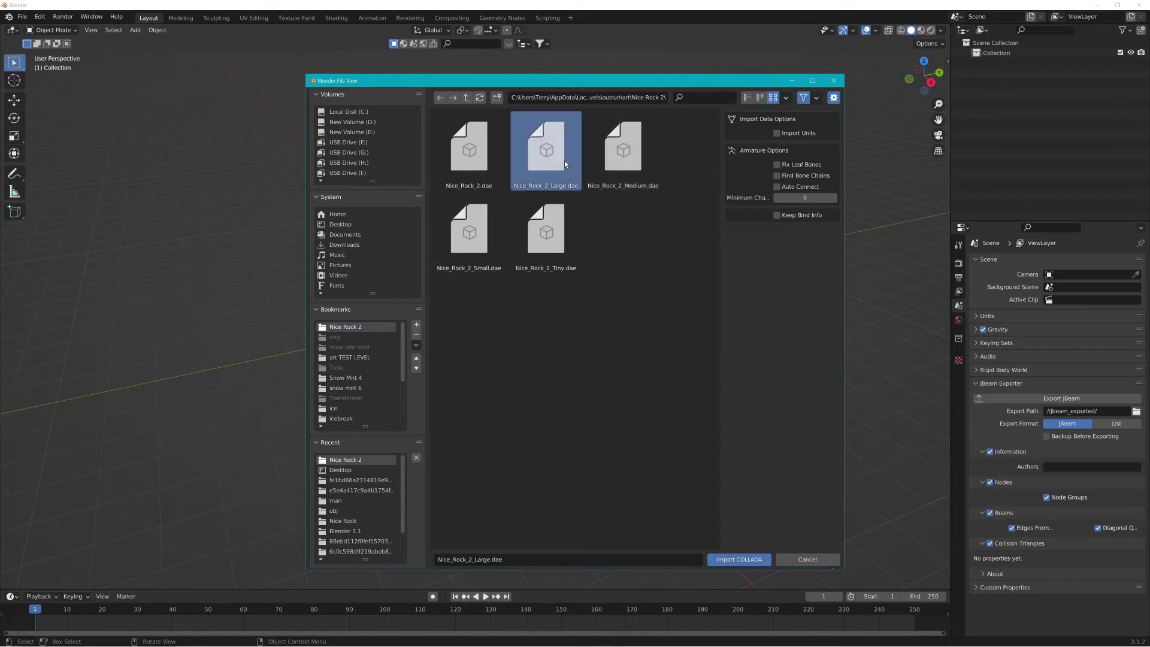
click(739, 559)
Rename the large rock's three level-of-detail meshes, lowest to highest, as Nice_Rock2_a100, Nice_Rock2_a250 and Nice_Rock2_a350.
click(976, 62)
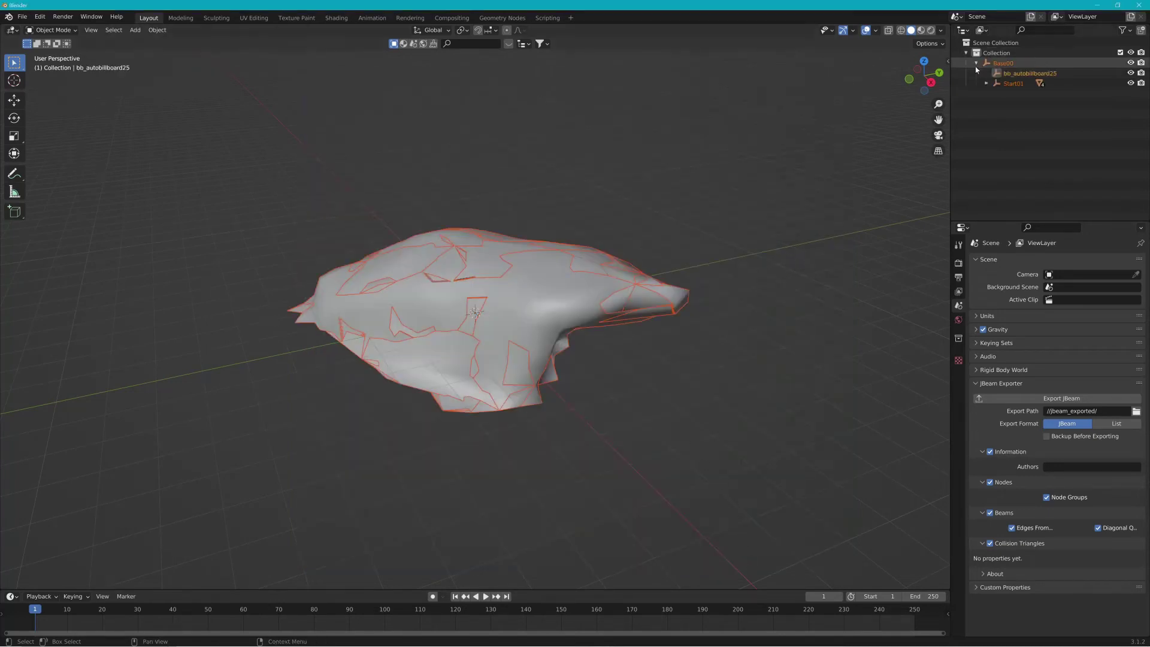
click(987, 83)
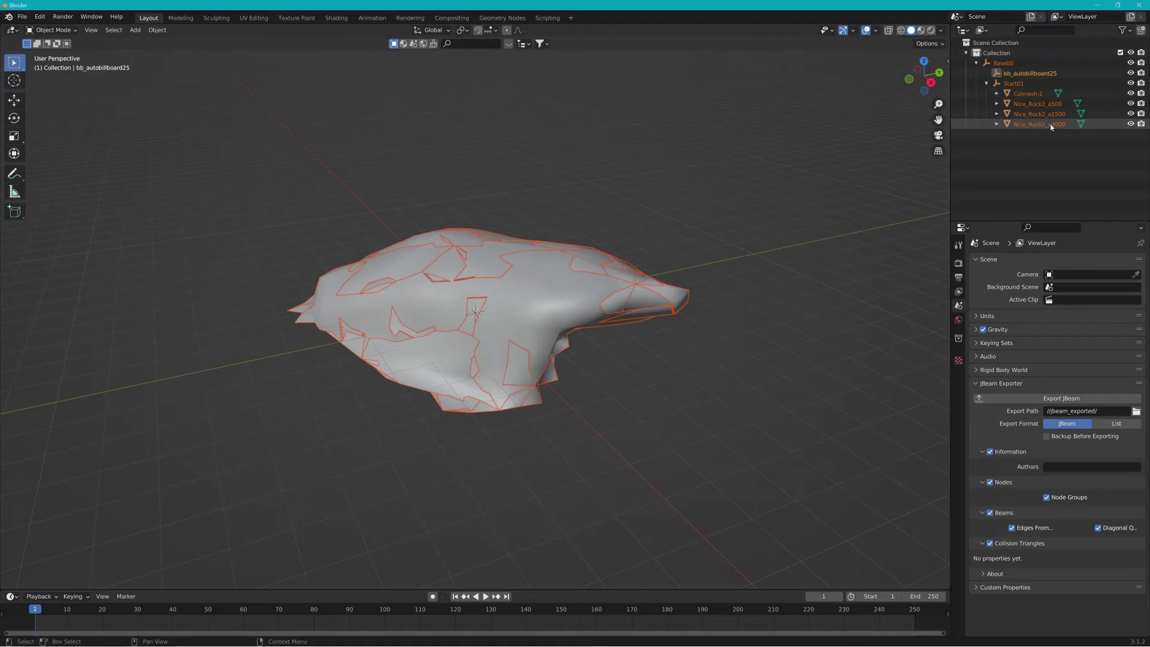
double_click(1053, 105)
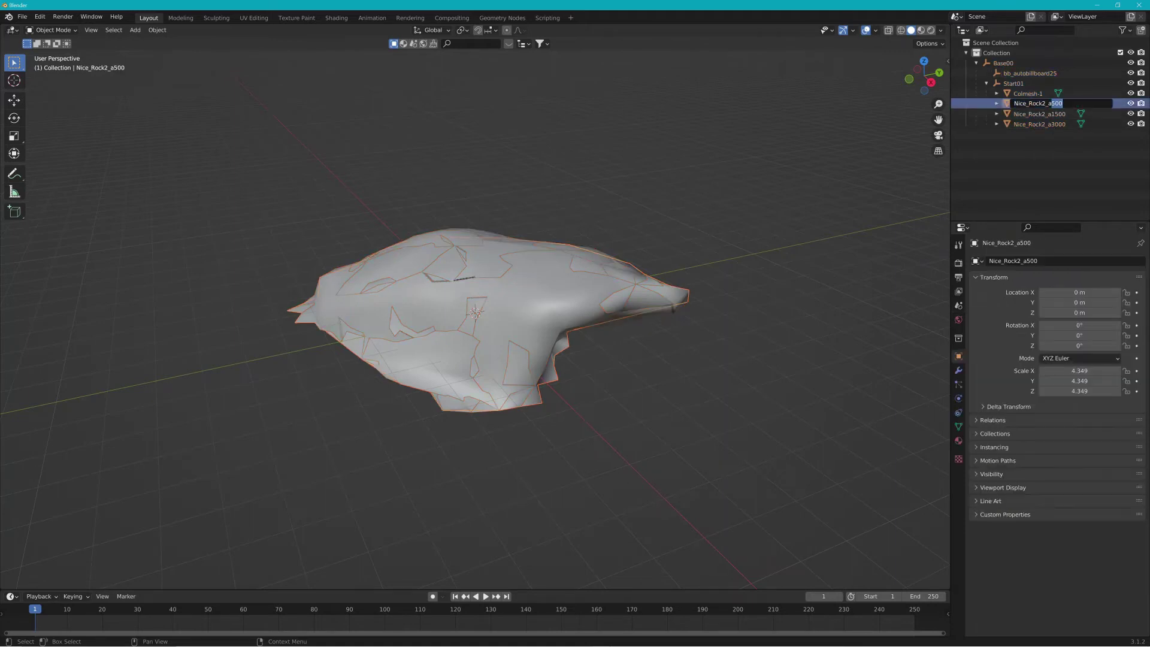
text(Nice_Rock2_a100)
click(1059, 114)
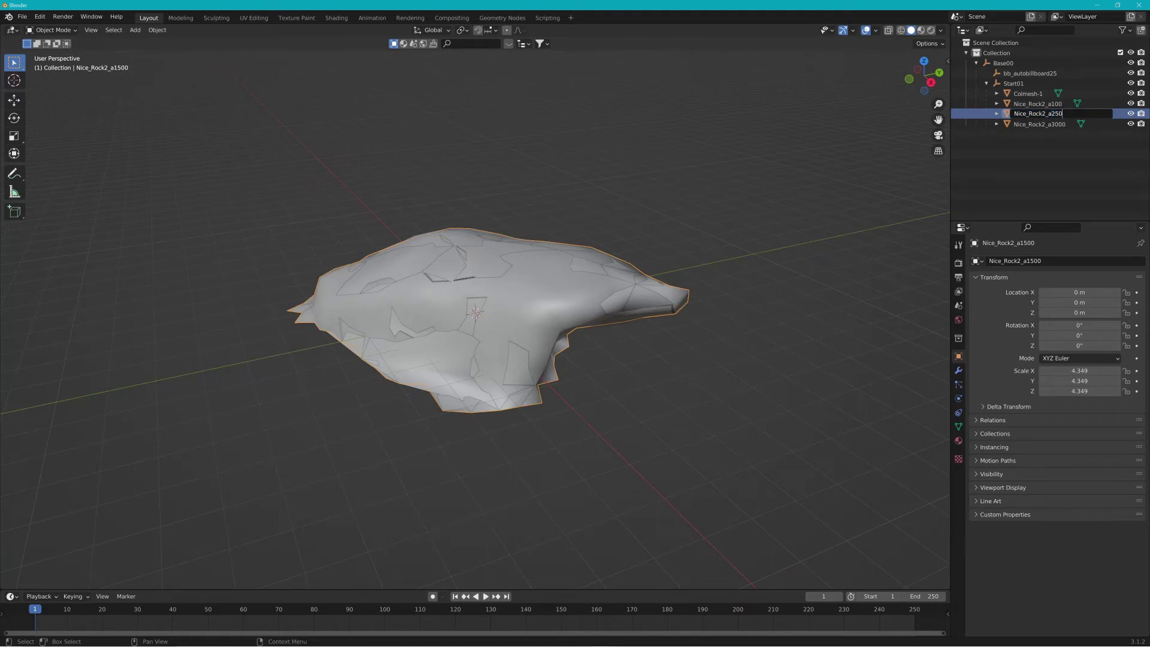
key(Return)
ctrl+click(1040, 123)
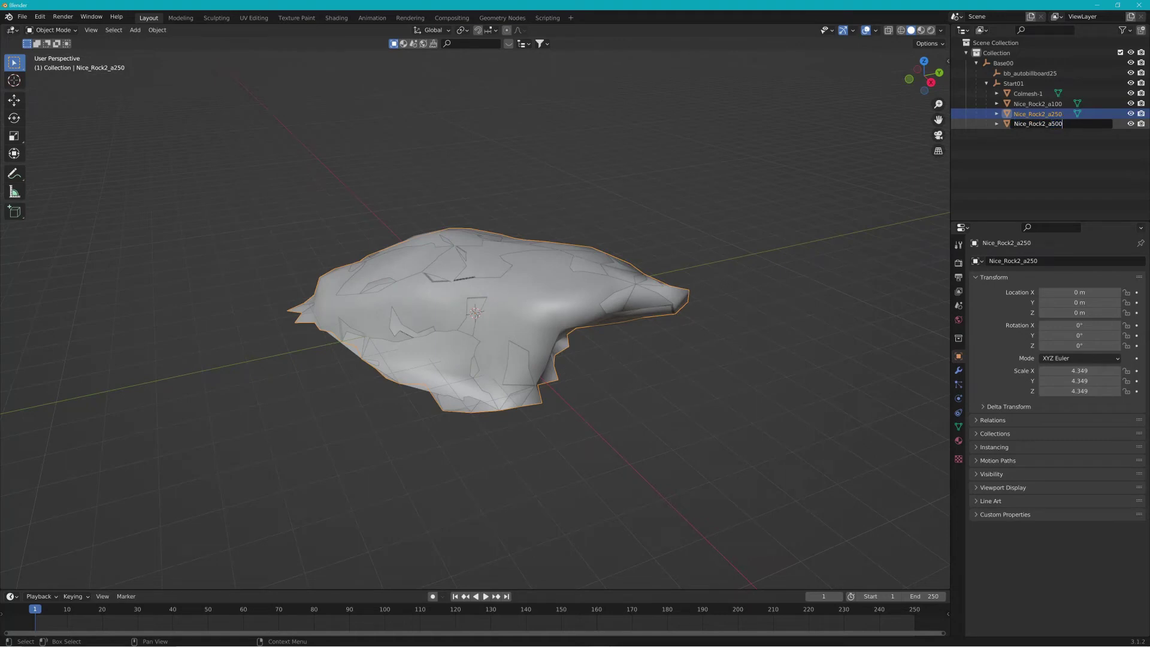
key(Return)
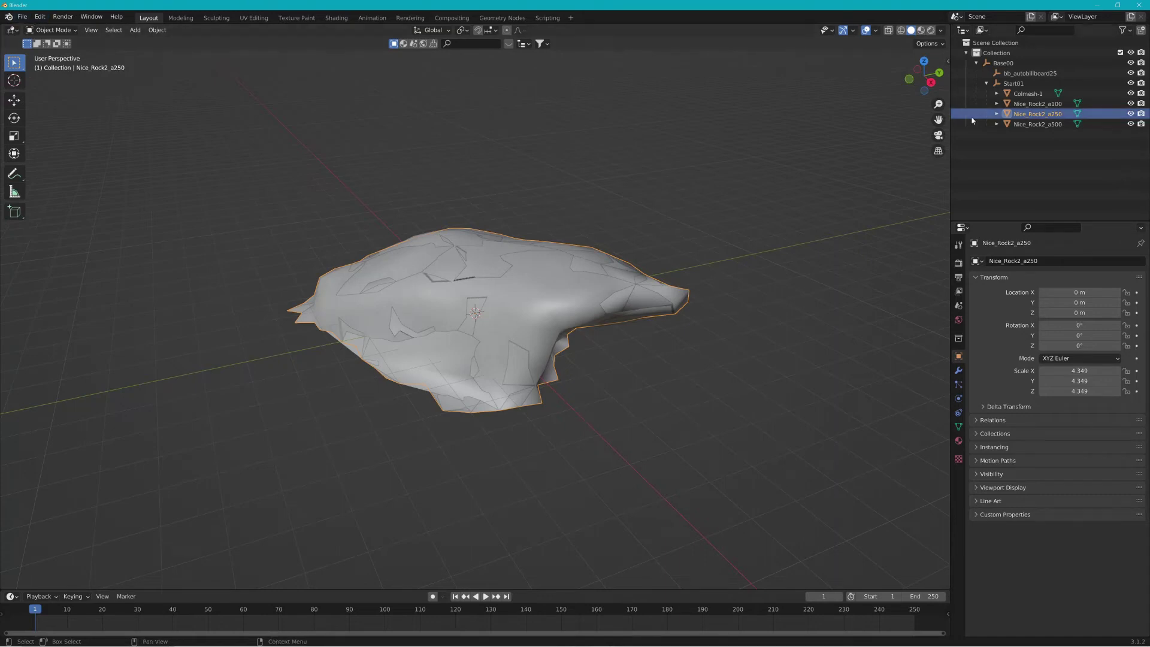
click(1066, 125)
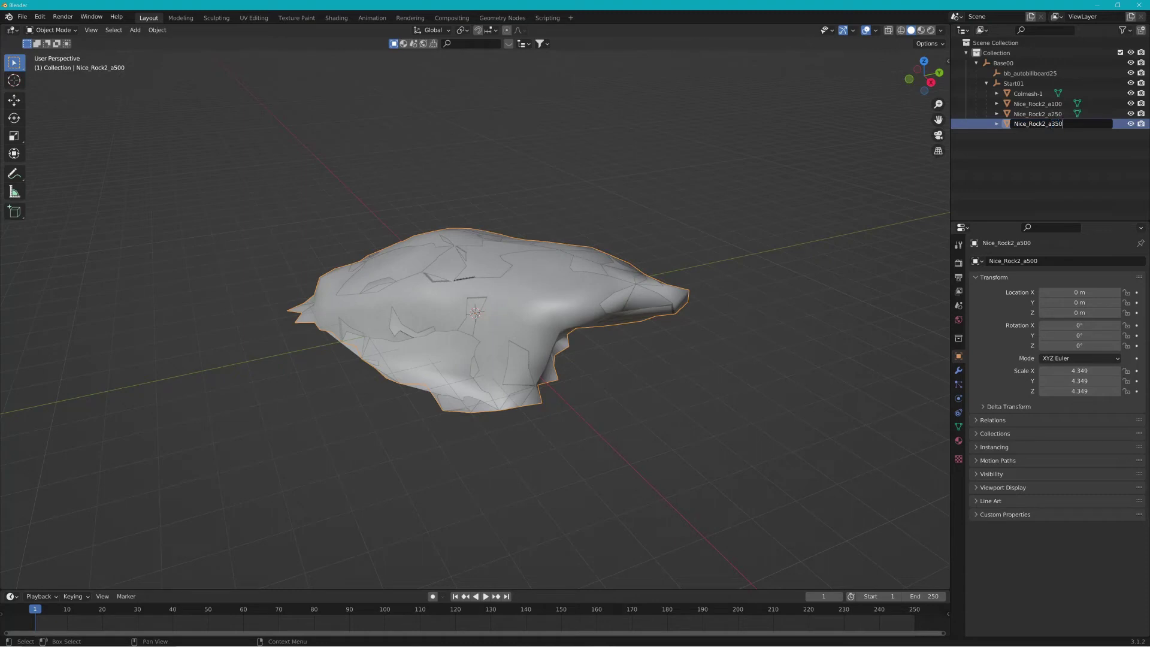
key(Return)
Export the large rock as Collada, overwriting Nice_Rock_2_Large.dae in the Nice Rock 2 folder.
click(22, 17)
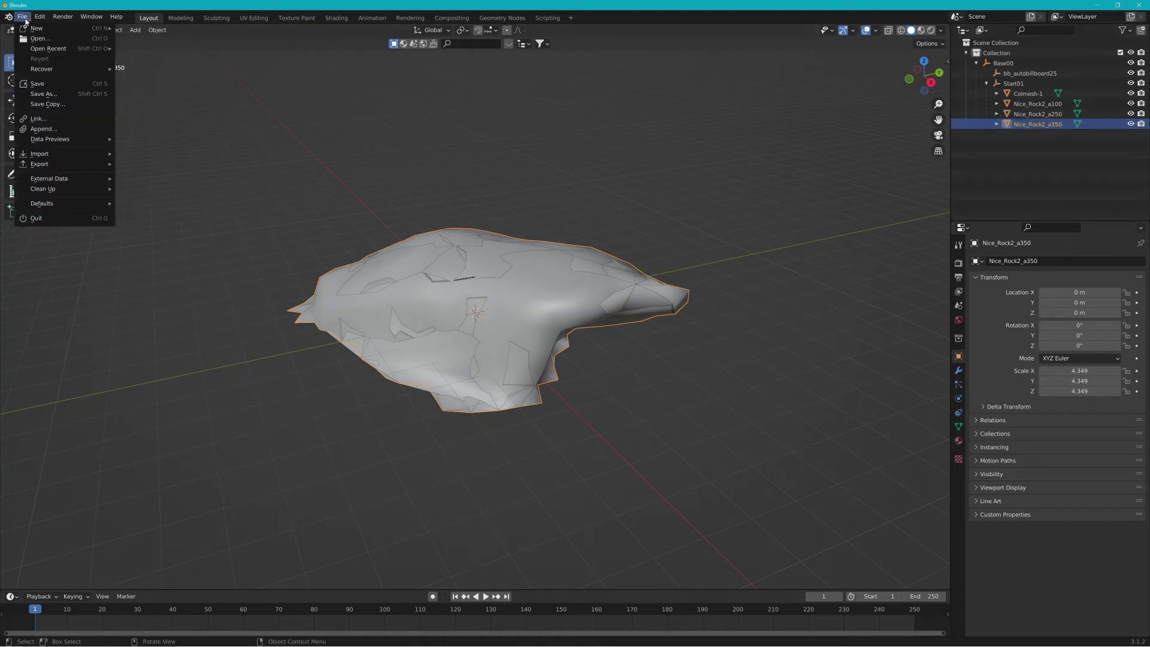
mouse_move(60, 163)
click(148, 166)
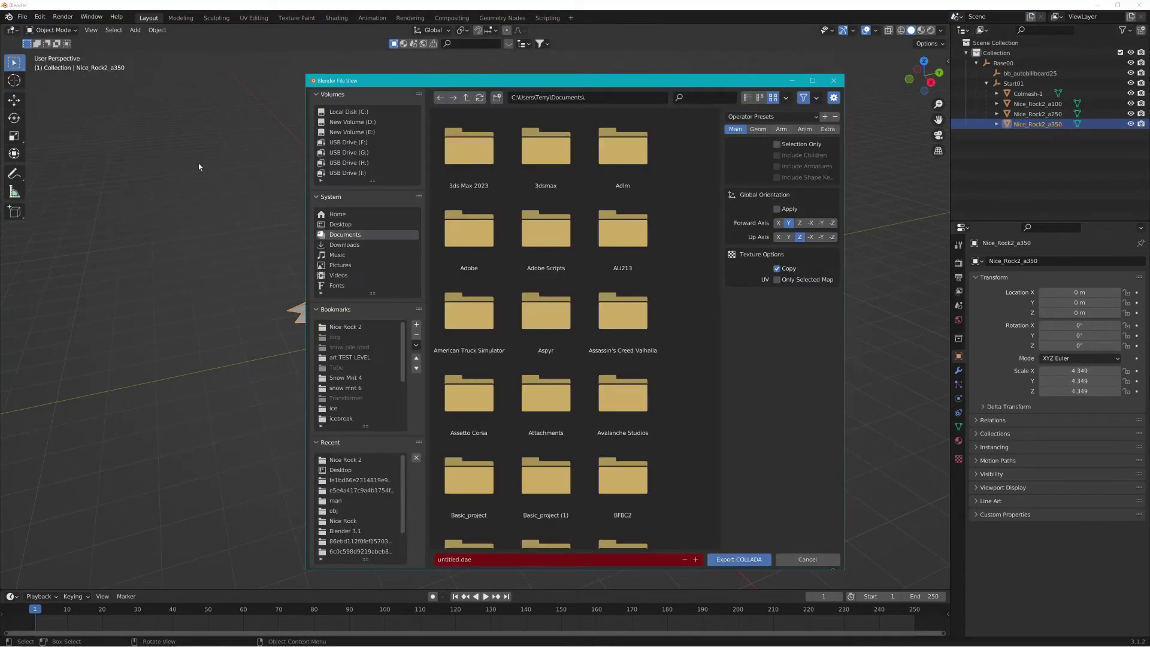
click(344, 459)
click(568, 164)
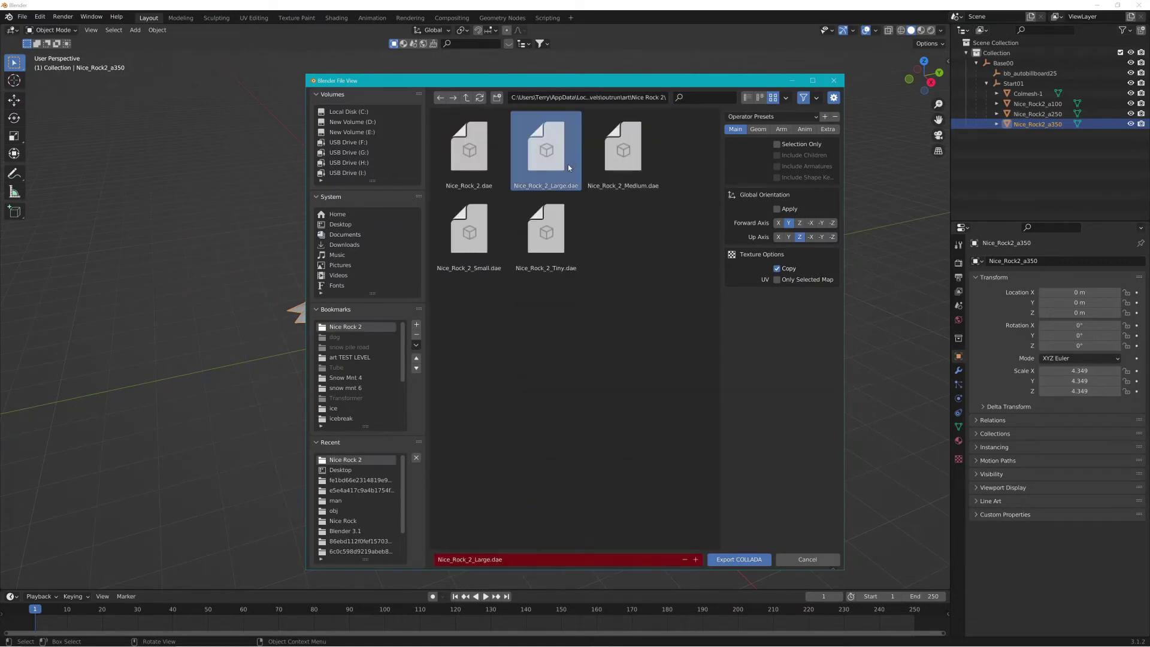
click(739, 559)
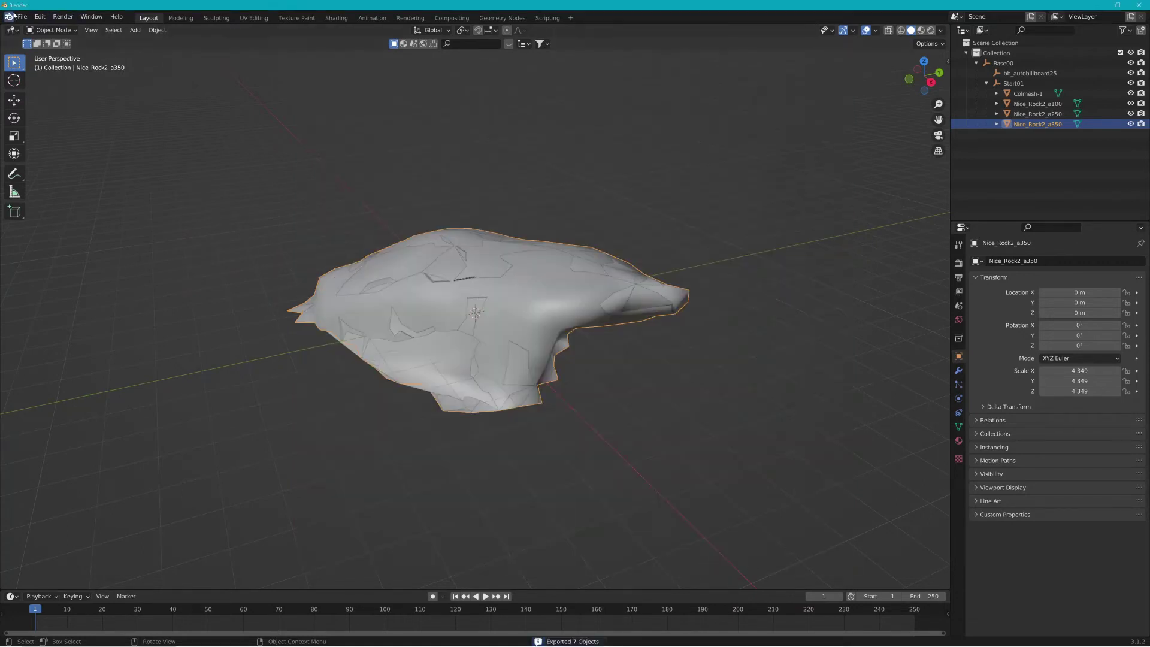
Start a new general scene without saving the large rock's scene, and delete the default camera, cube and light.
click(19, 16)
mouse_move(37, 28)
click(139, 29)
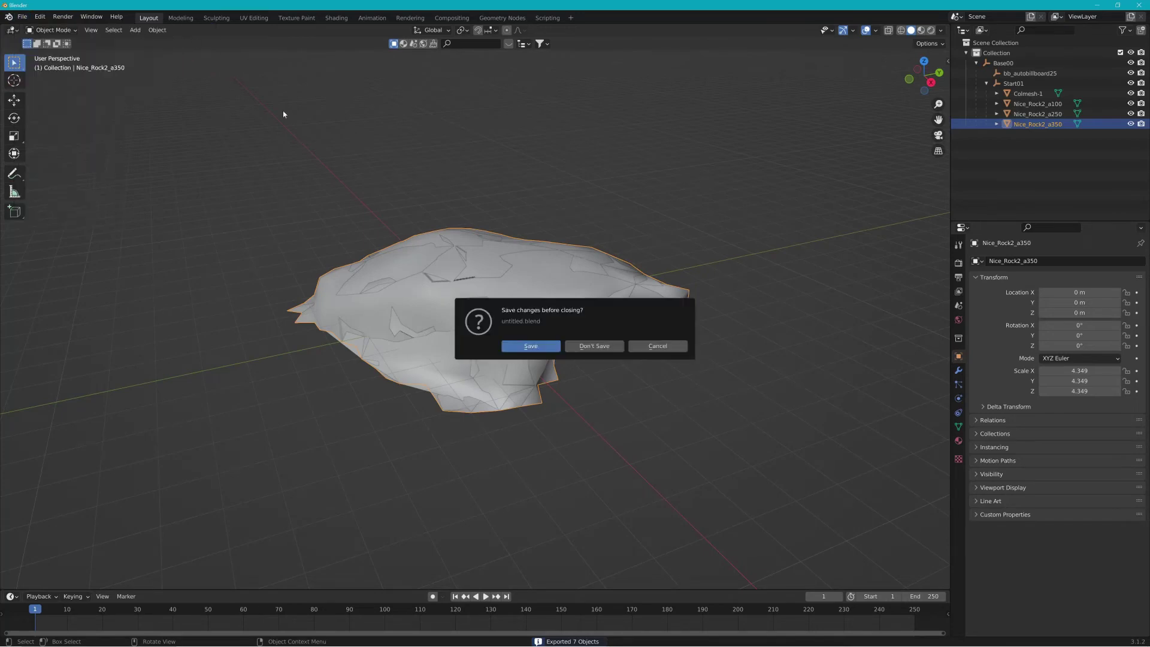
click(595, 347)
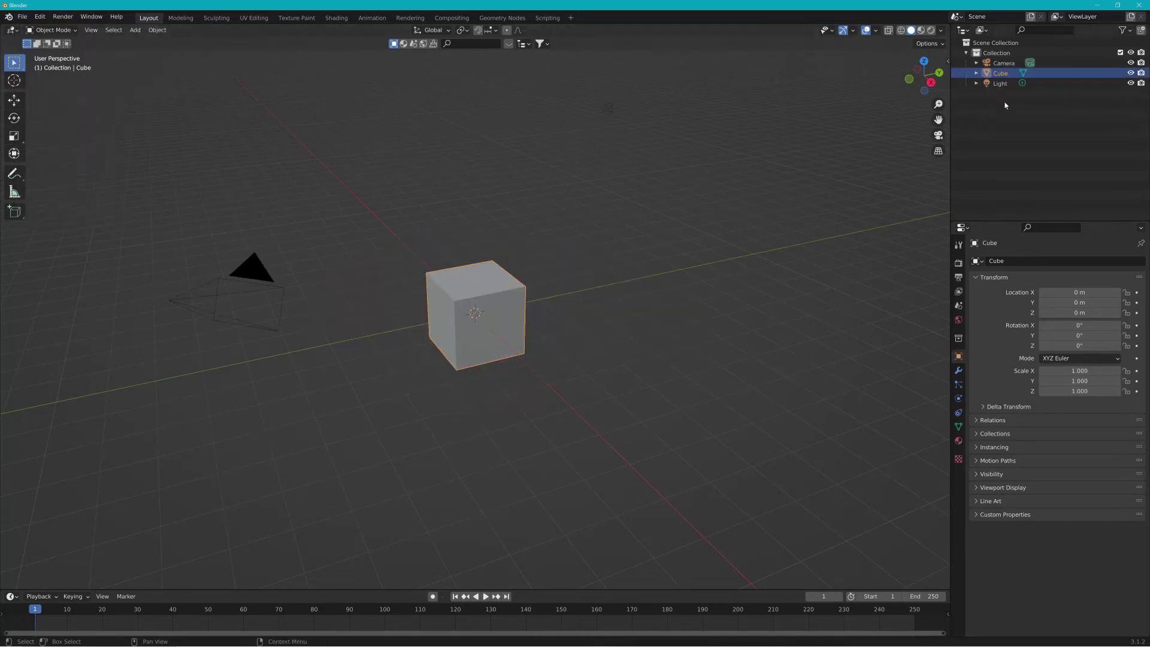
ctrl+click(1001, 83)
shift+click(1004, 63)
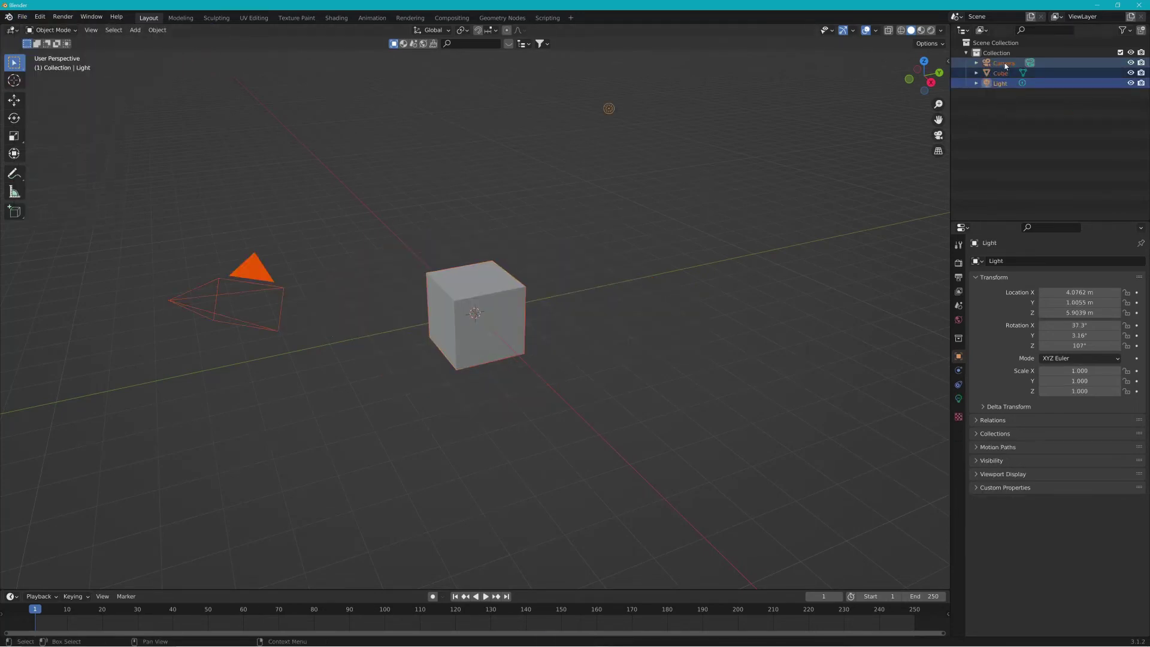
key(Delete)
Import Nice_Rock_2_Large.dae as Collada from the Nice Rock 2 folder to check the exported file.
click(22, 17)
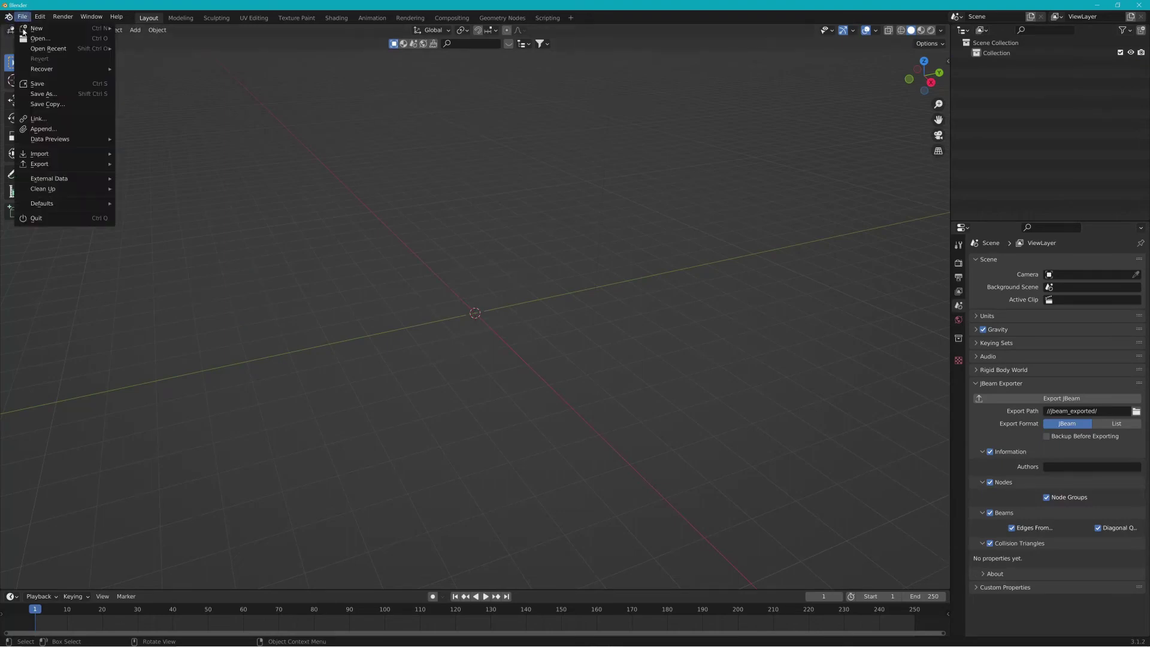
mouse_move(92, 156)
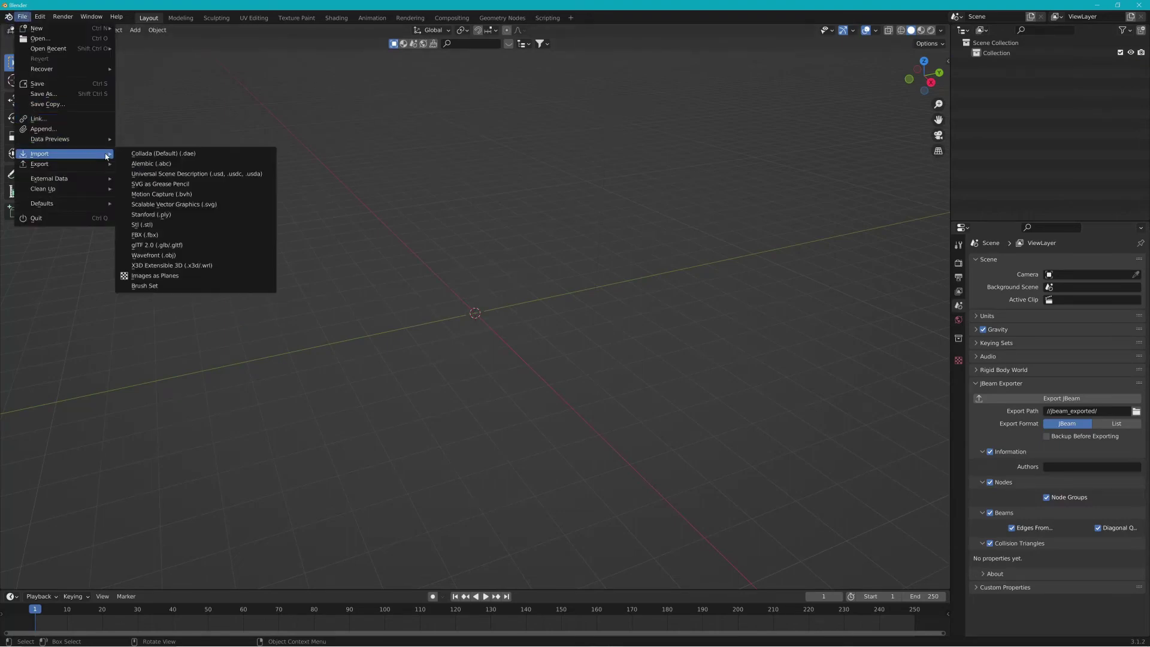
click(149, 154)
click(363, 460)
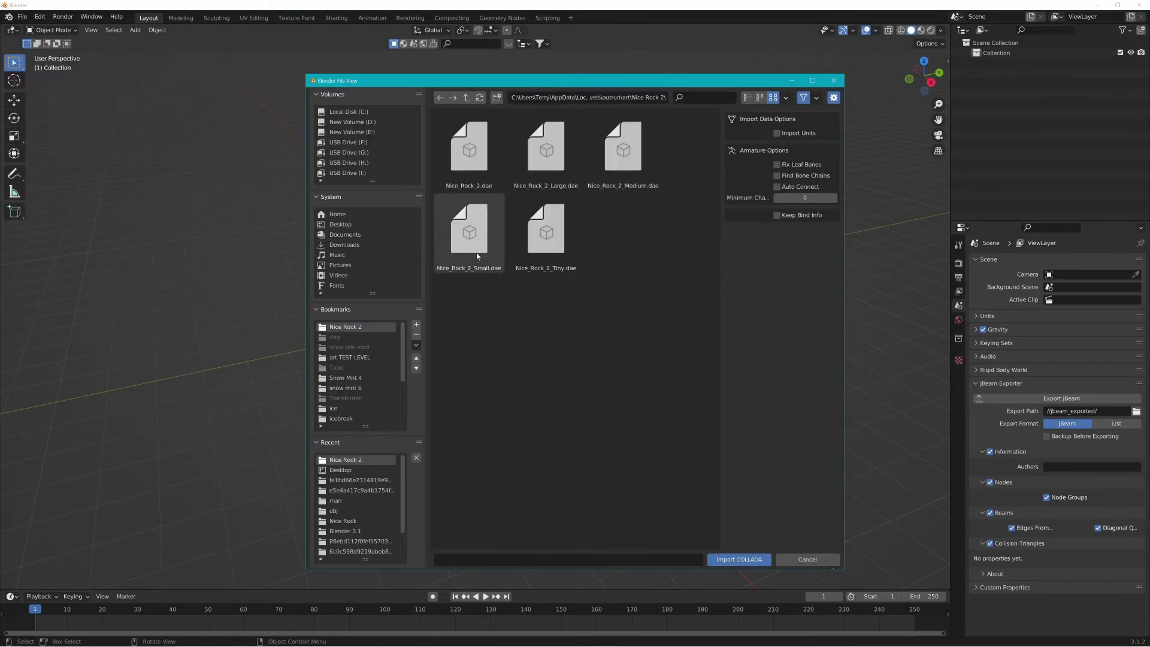
click(546, 150)
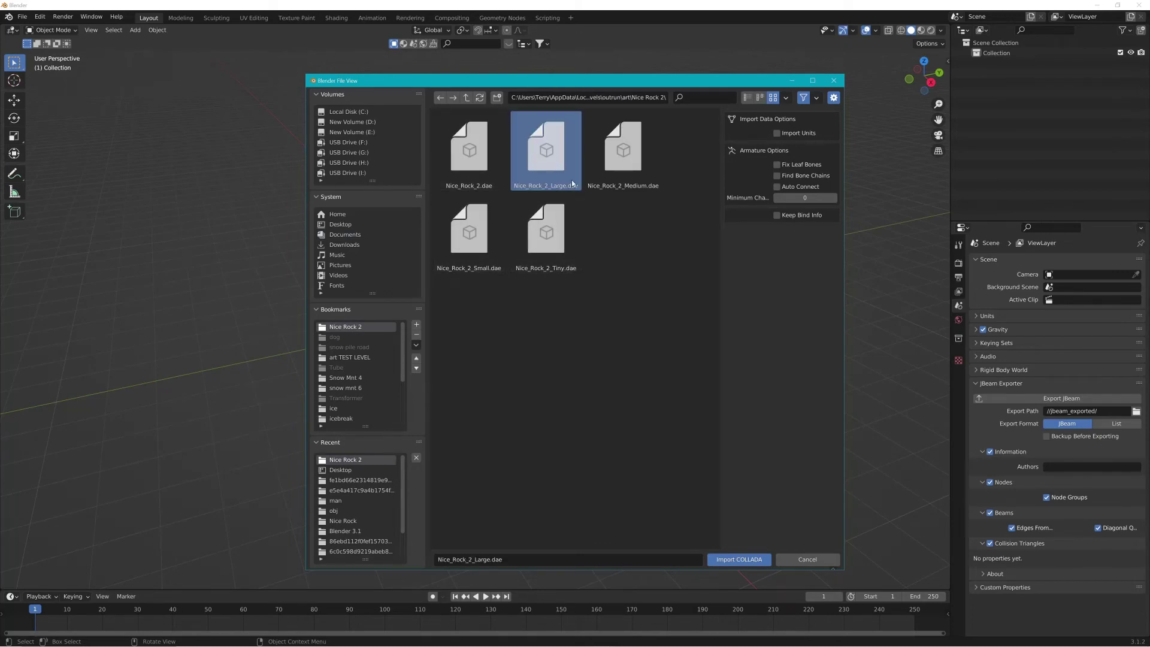
click(739, 559)
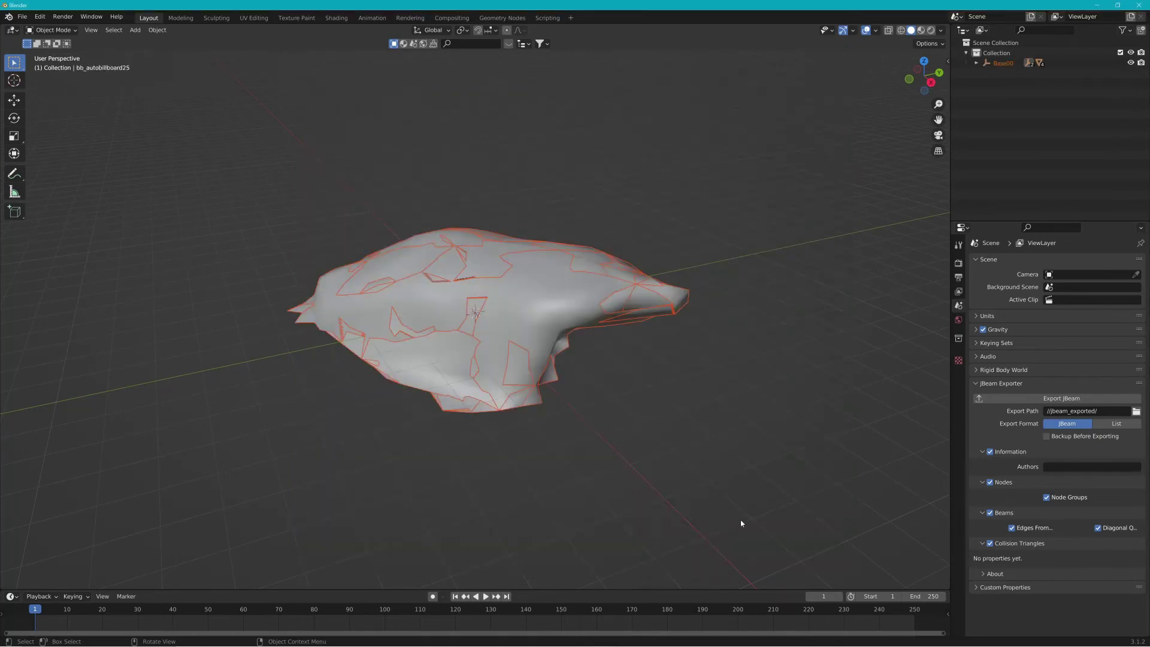
Expand the large rock's hierarchy down to Start01 and check the names of its level-of-detail and collision meshes.
click(977, 63)
click(986, 84)
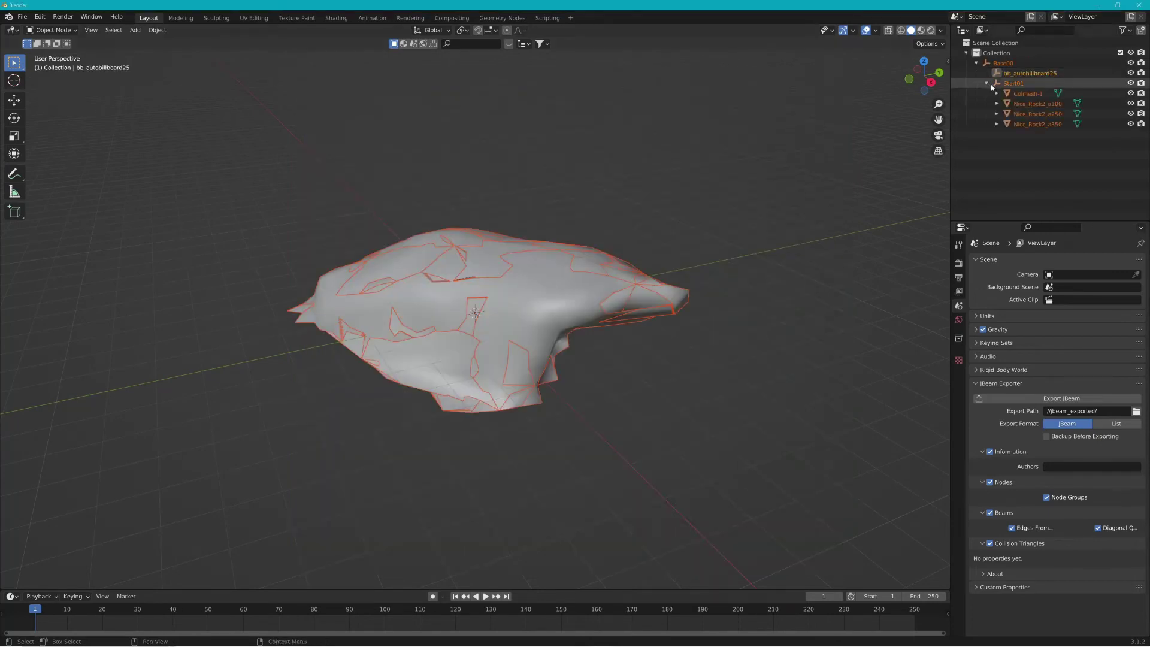
click(1045, 114)
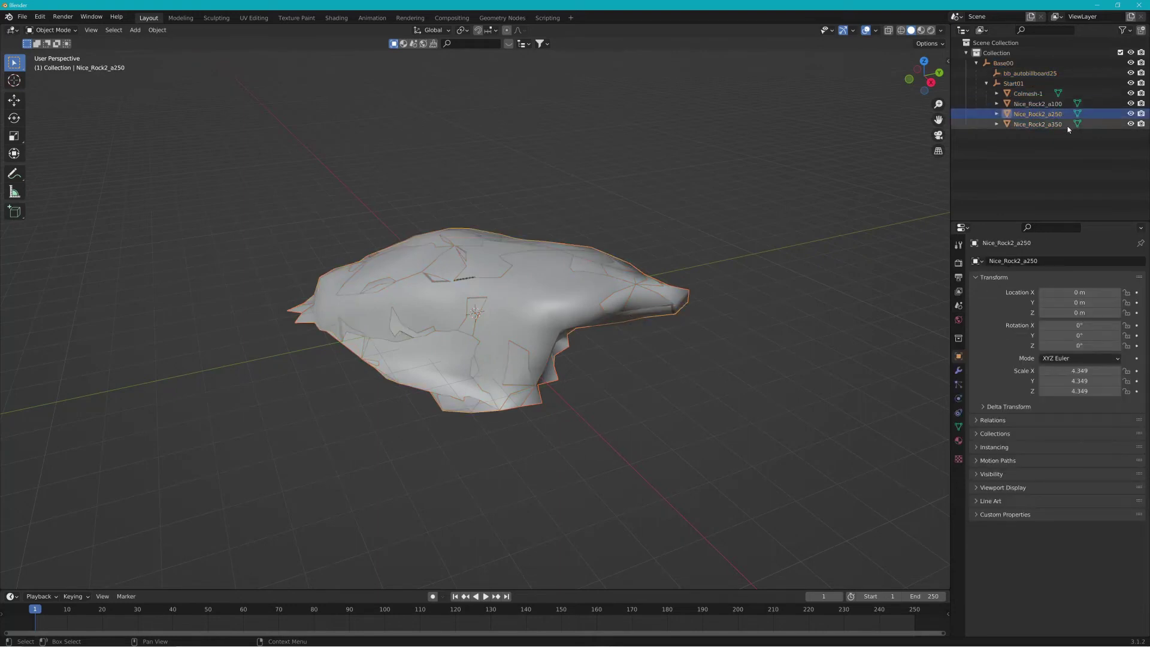
click(1068, 125)
click(620, 235)
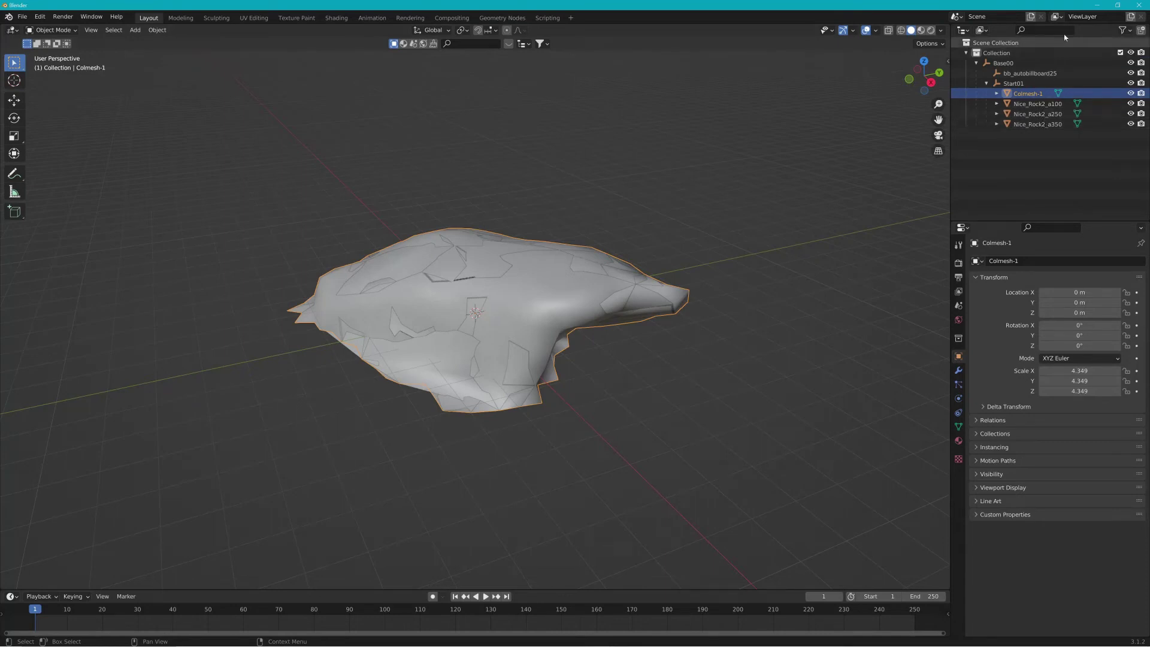
Switch to BeamNG.drive and examine the rocks' level-of-detail changes by flying the camera repeatedly away from and towards them.
key(alt+Tab)
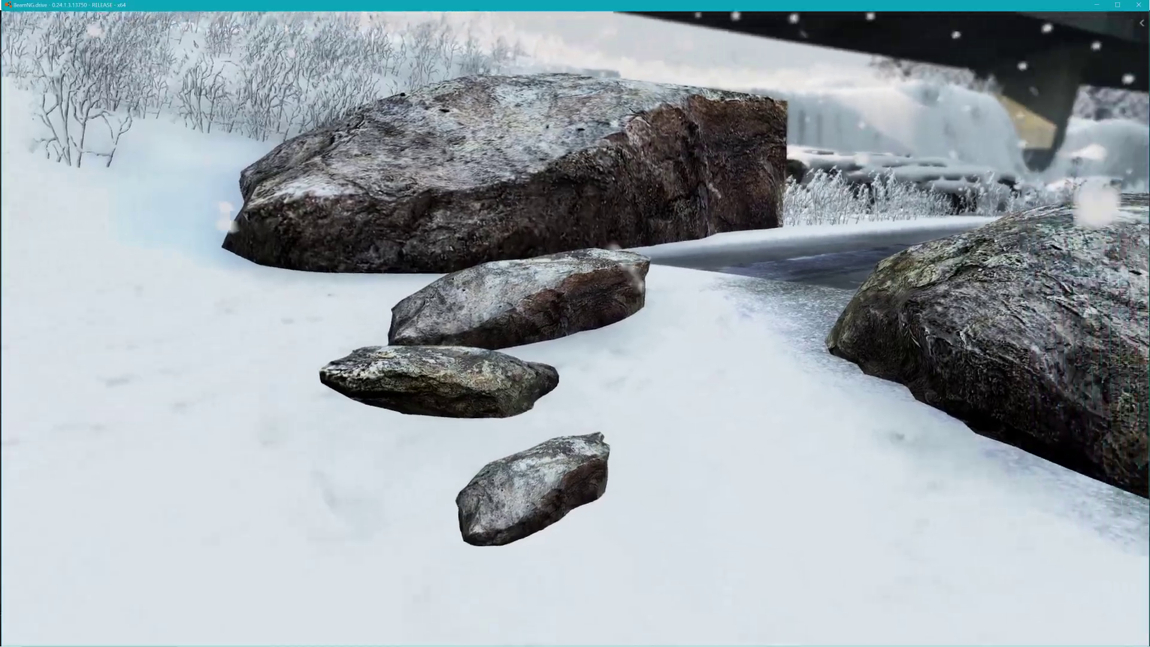
right_drag(593, 157, 583, 220)
key(s)
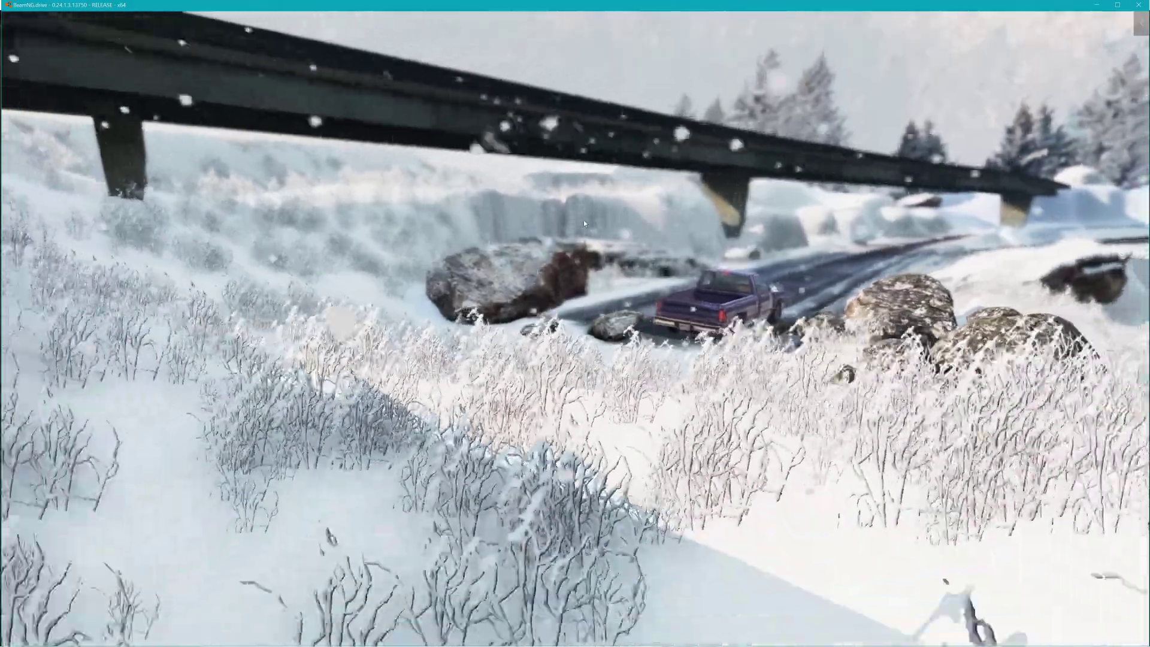
key(w)
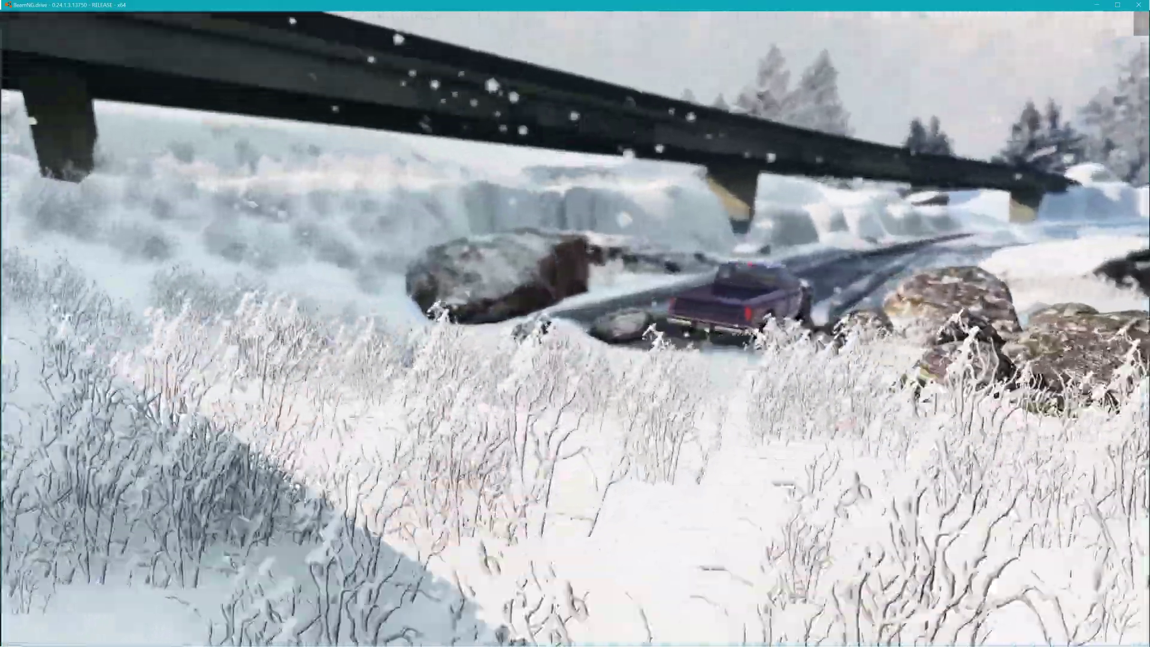
key(w)
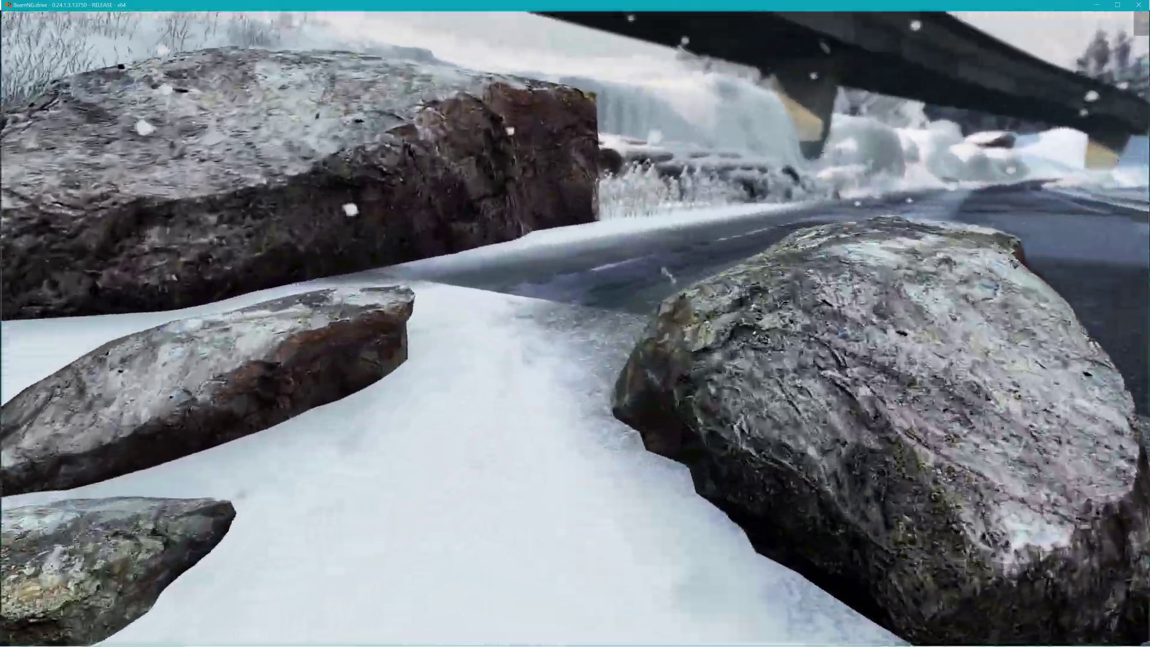
key(s)
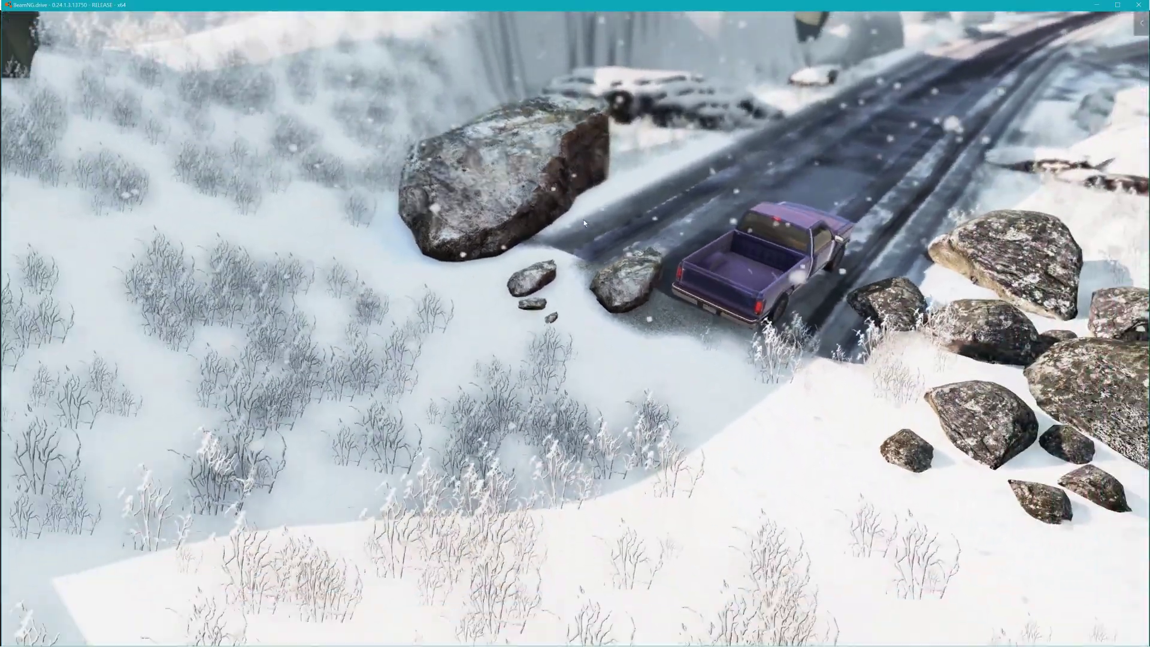
key(w)
key(w)
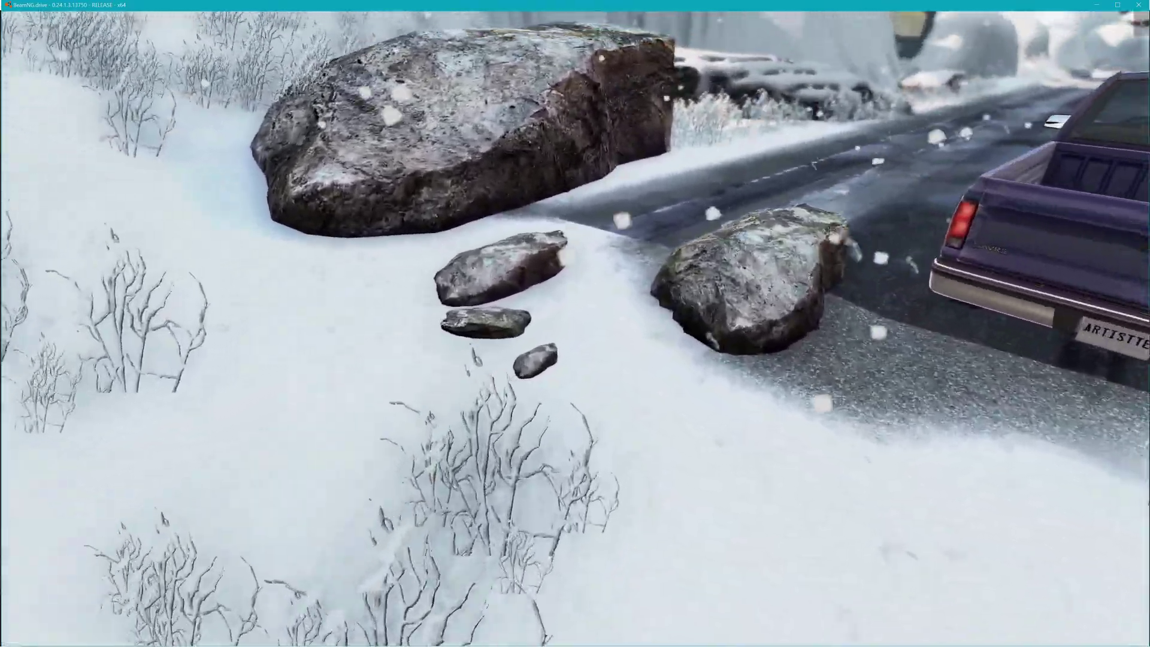
key(s)
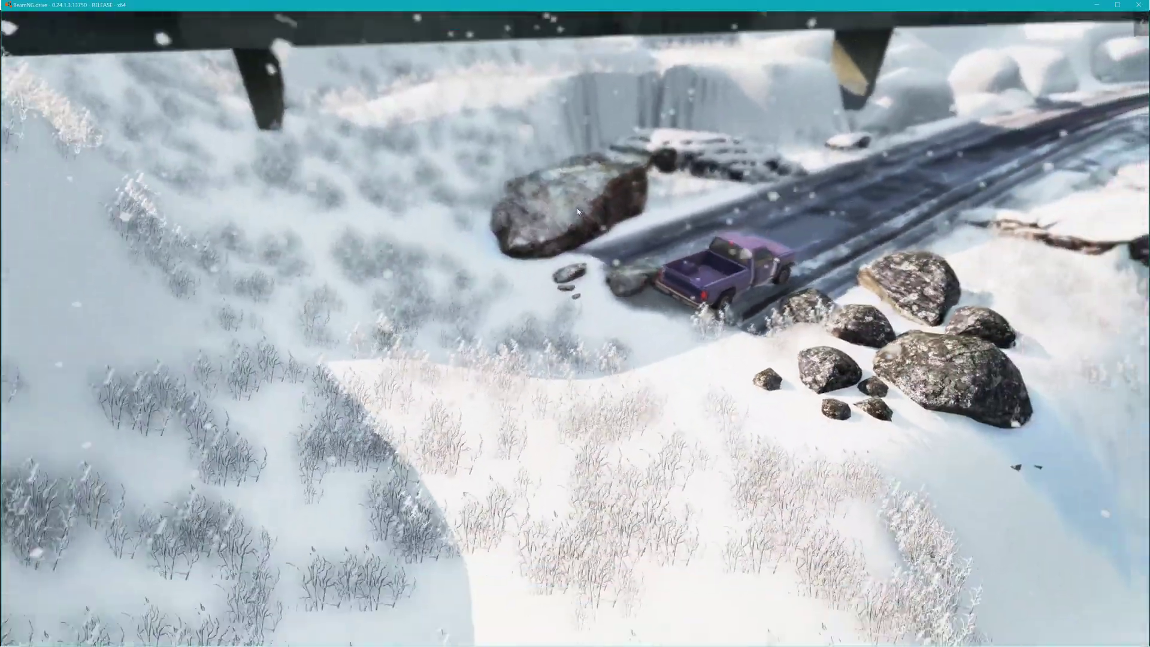
key(w)
key(s)
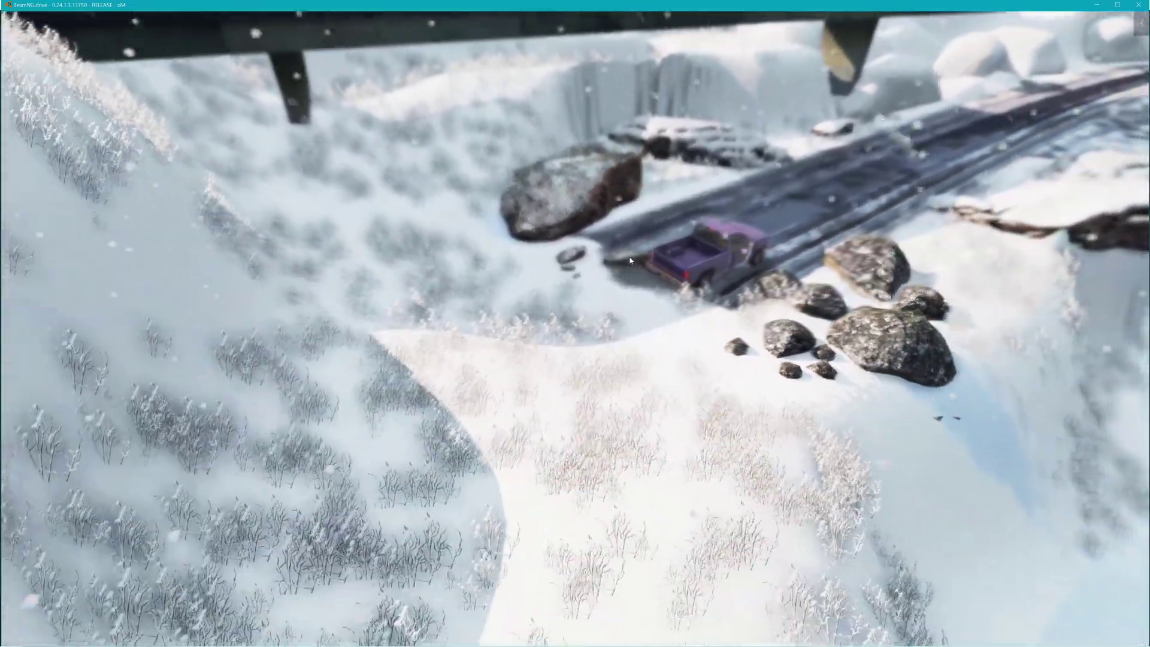
key(w)
right_drag(532, 342, 569, 305)
Open the world editor, select the rock beside the truck to identify its model file, and close the editor.
key(F11)
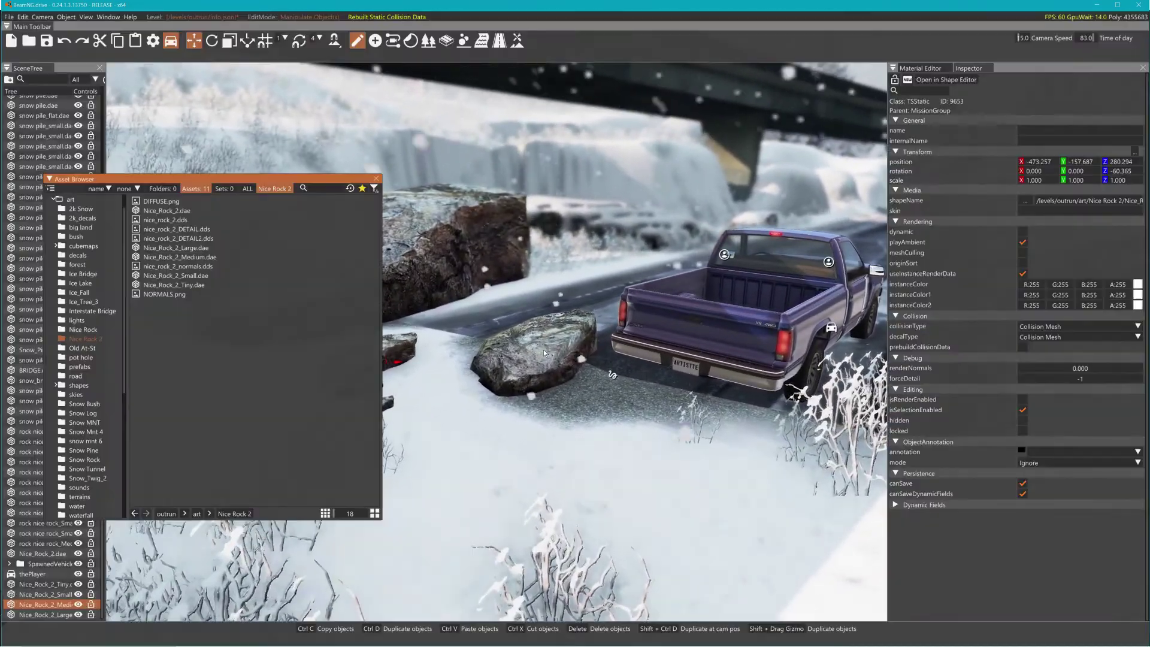
click(544, 350)
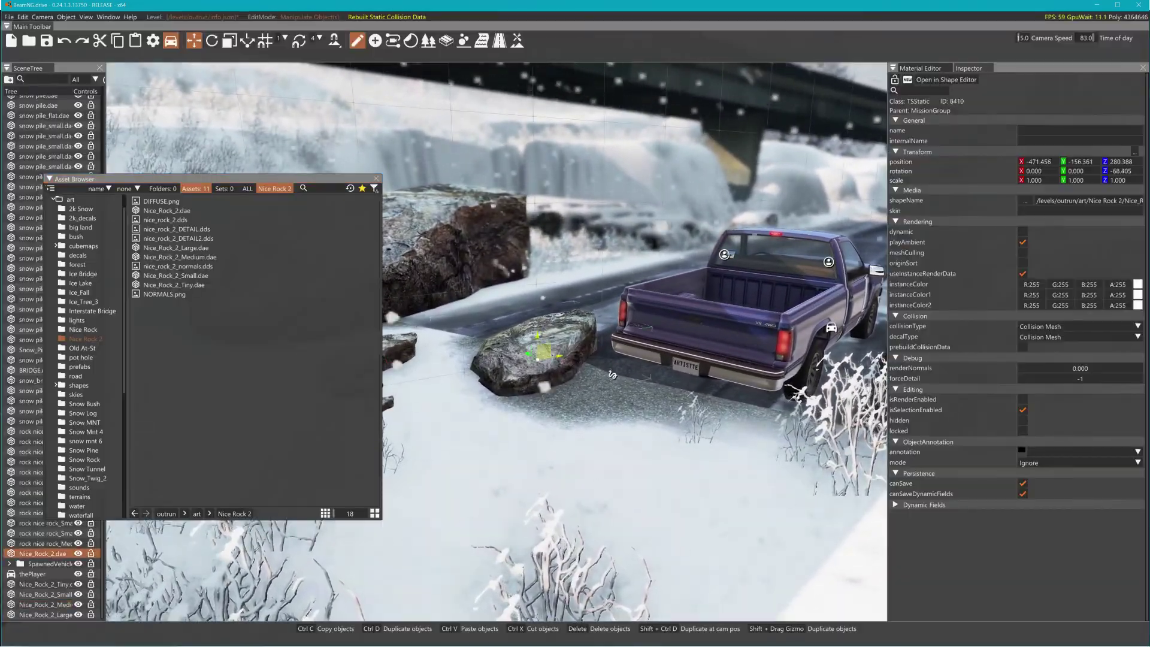
key(a)
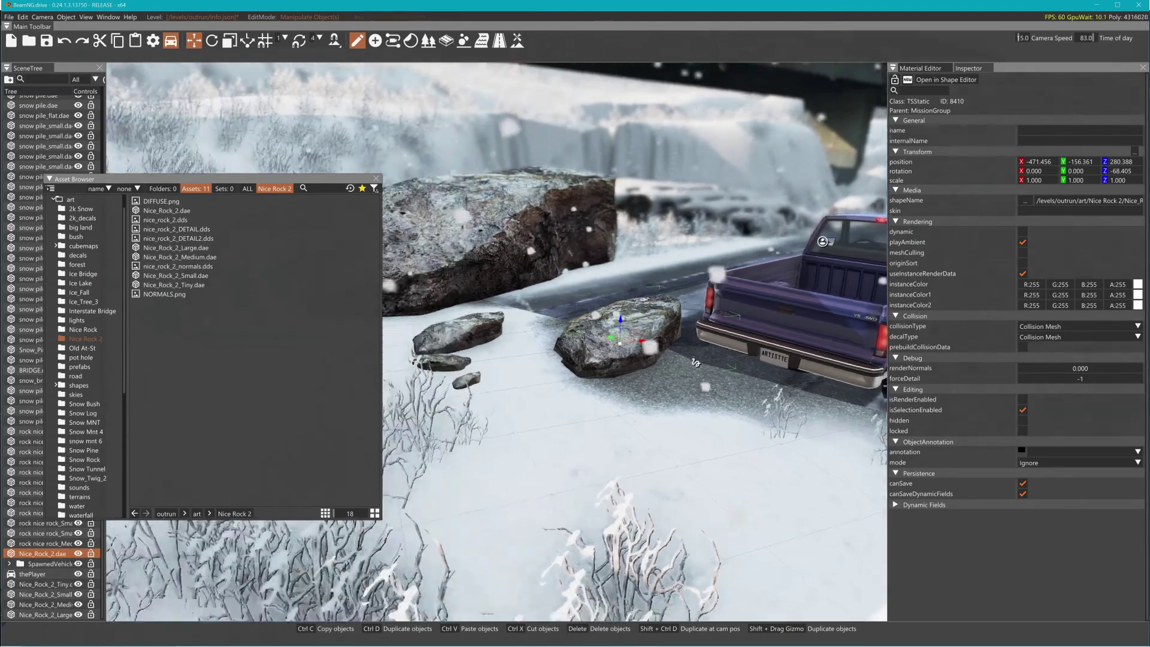
key(F11)
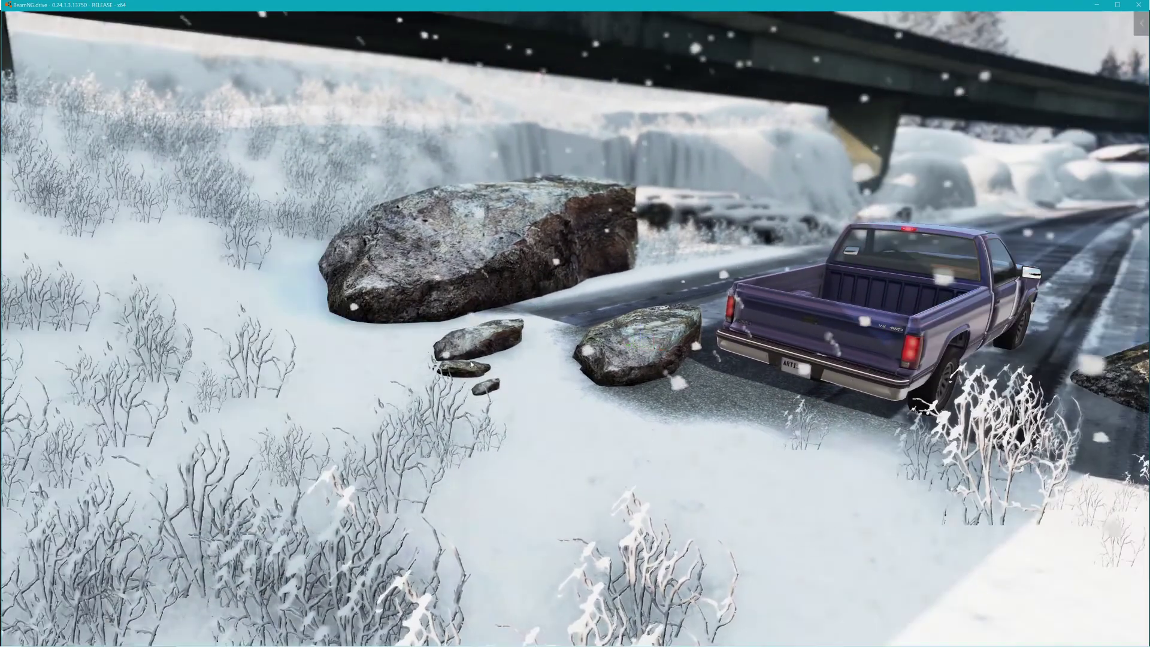
Switch back to Blender and start a new general scene without saving the imported large rock's scene.
key(alt+Tab)
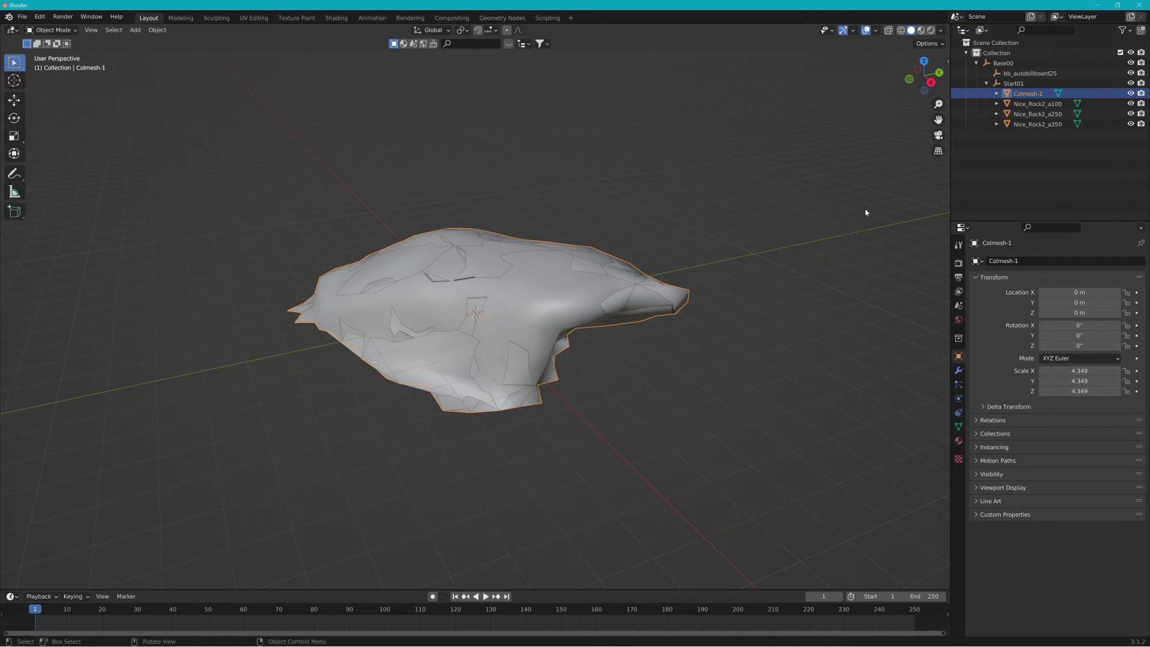
click(1043, 124)
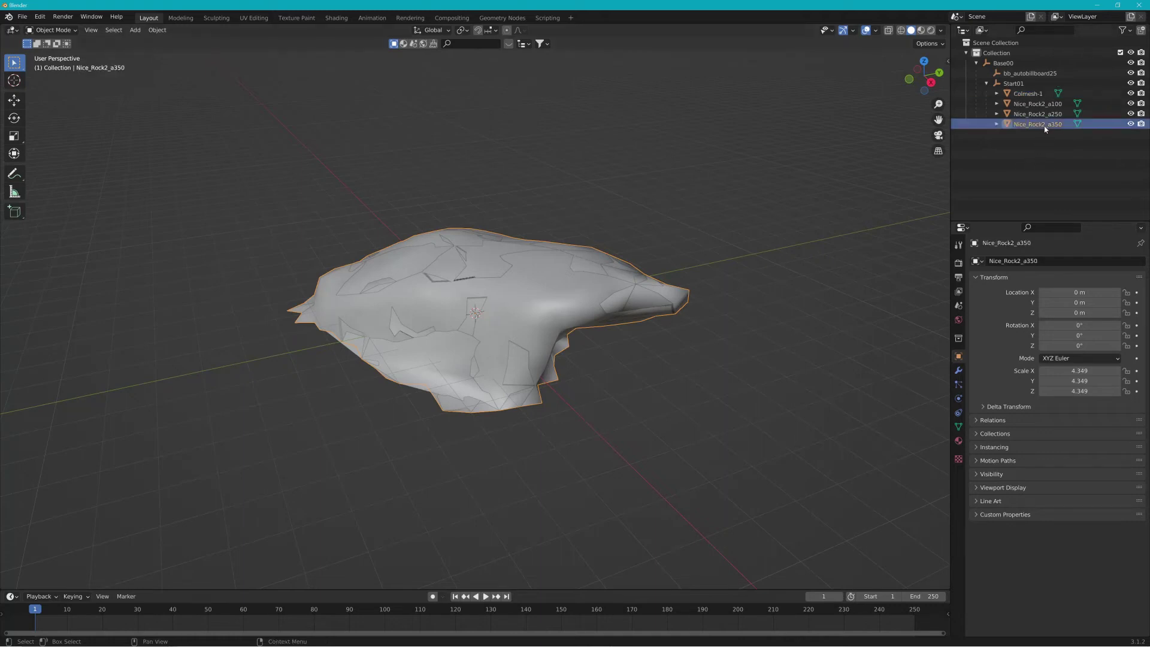
drag(239, 128, 689, 489)
click(22, 16)
mouse_move(36, 29)
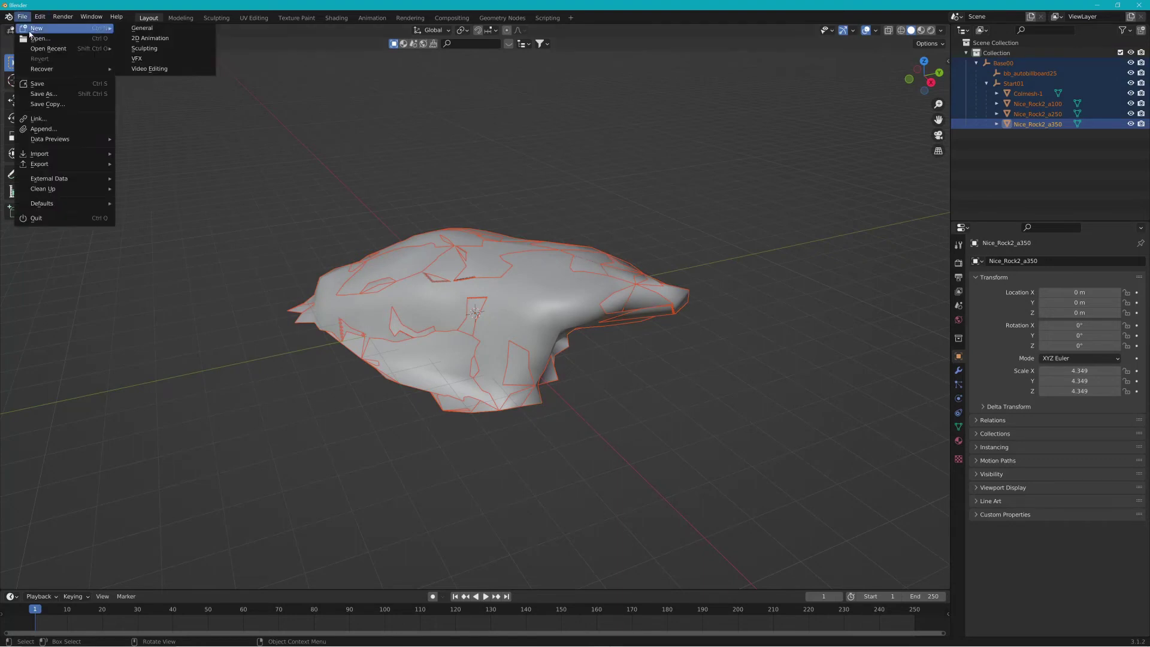
click(141, 30)
click(592, 346)
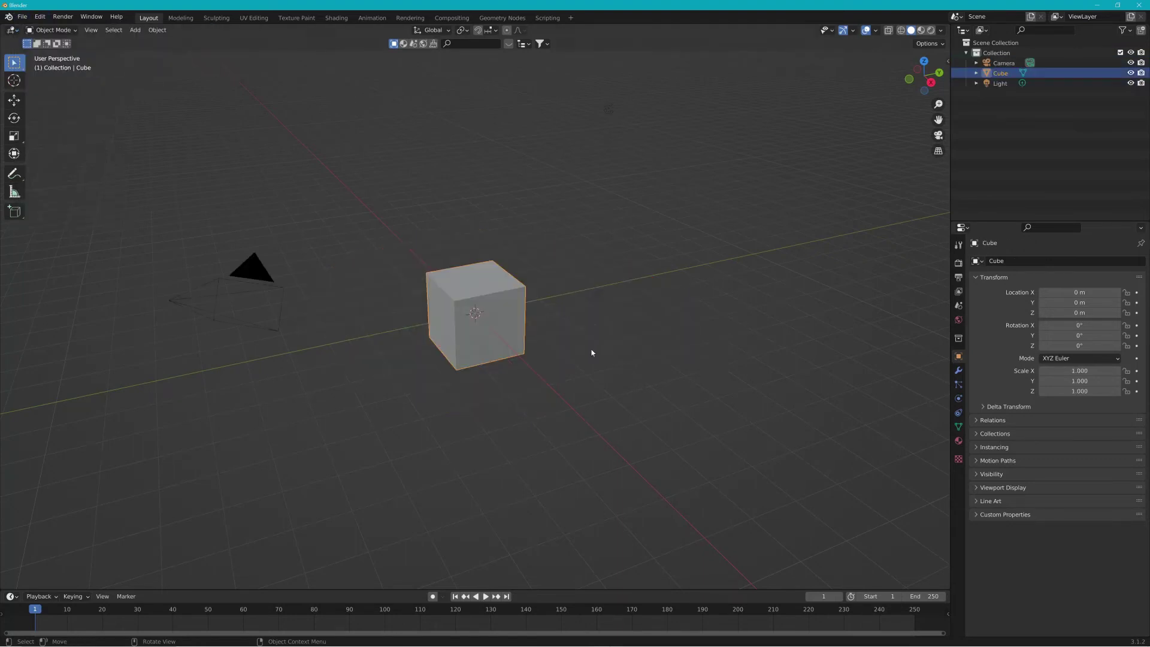
Delete the default camera, cube and light from the new scene.
drag(653, 450, 371, 78)
key(Delete)
key(a)
key(Delete)
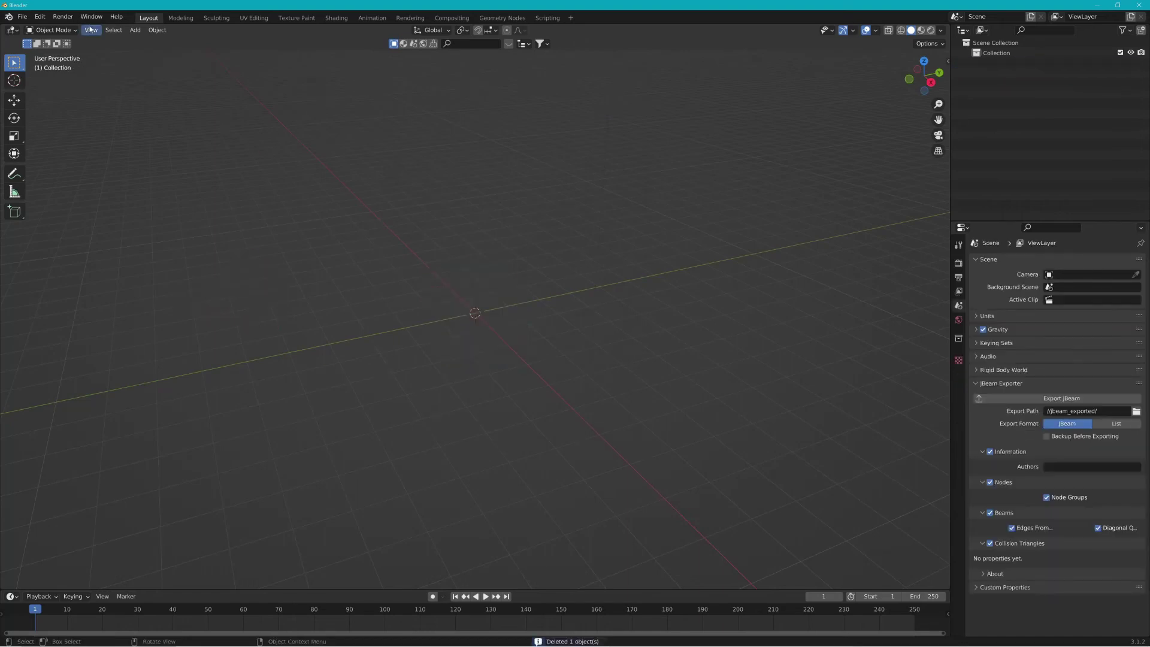
Import Nice_Rock_2.dae as Collada from the Nice Rock 2 folder.
click(21, 16)
mouse_move(70, 157)
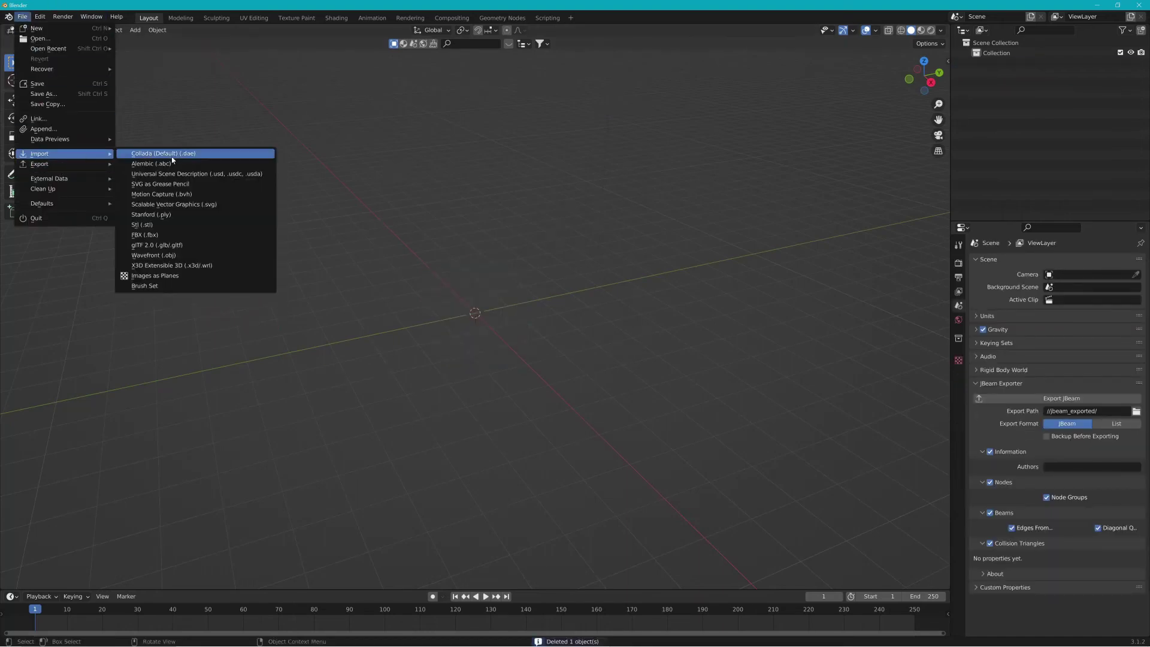
click(171, 155)
click(346, 461)
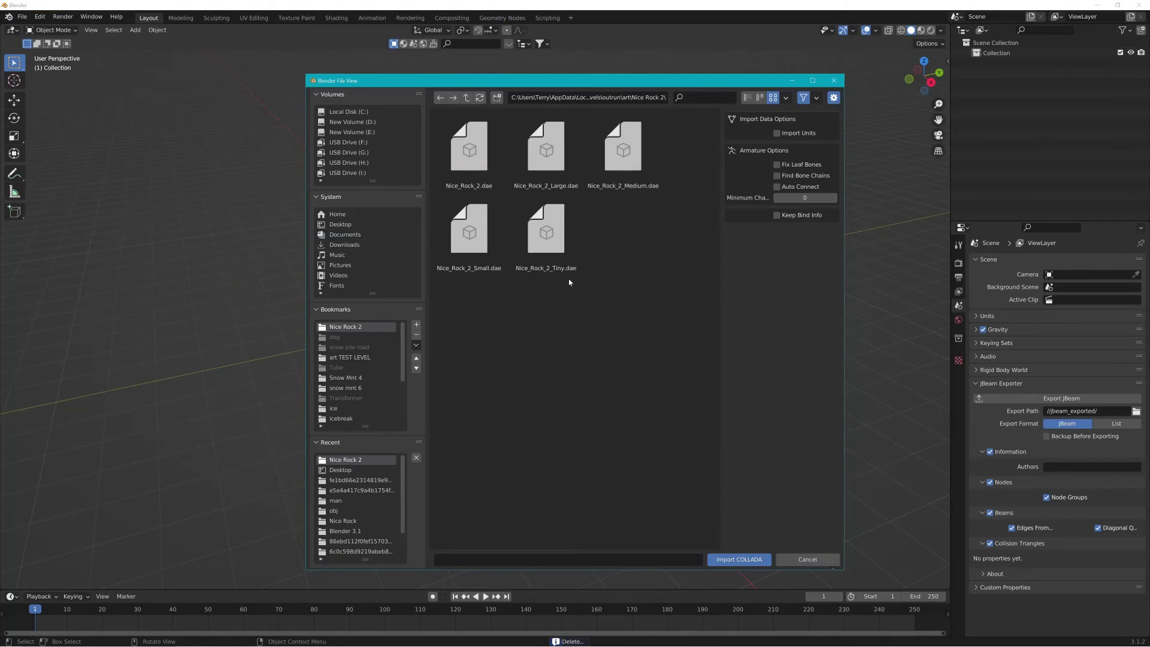
click(471, 159)
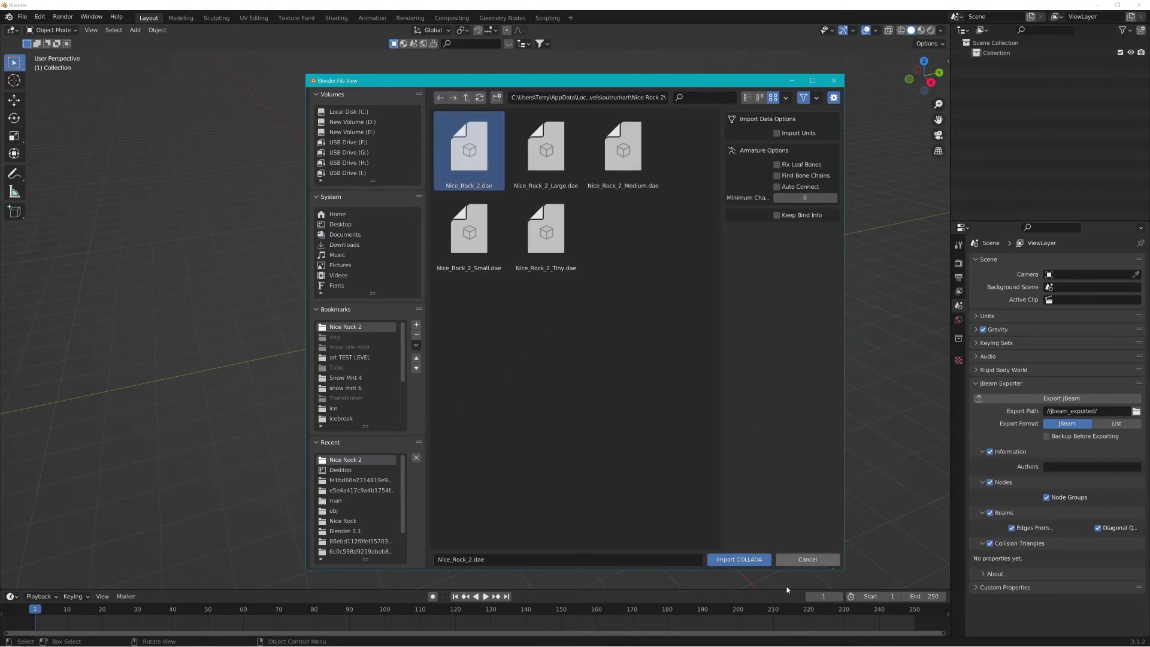
click(750, 559)
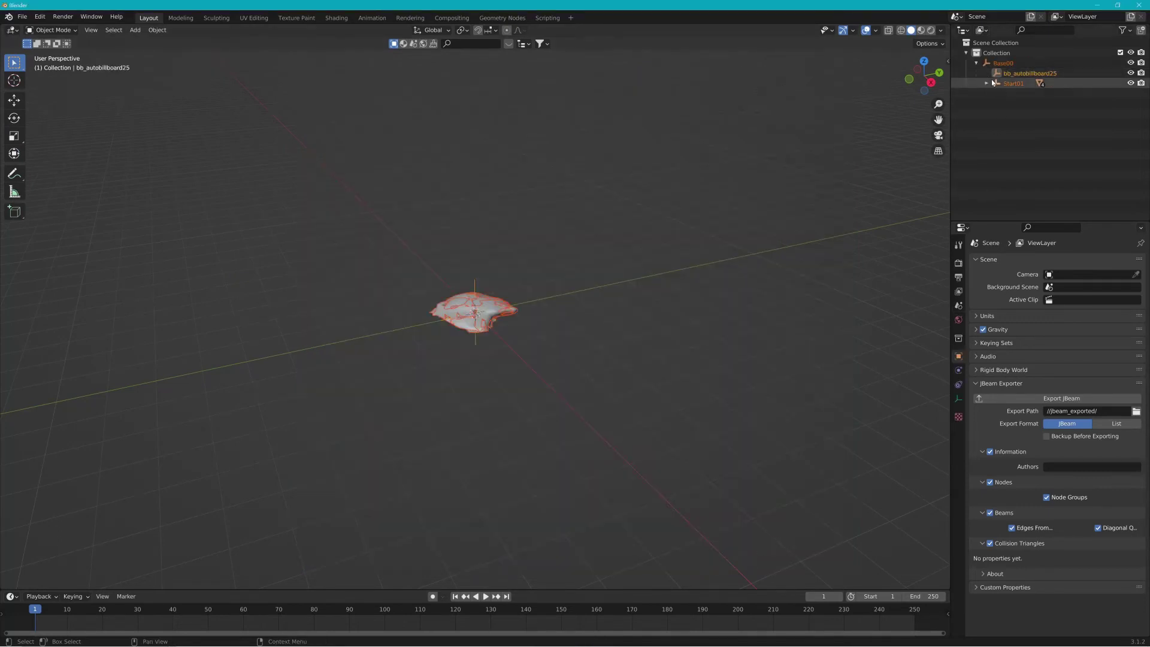
Rename the original rock's three level-of-detail meshes, lowest to highest, as Nice_Rock2_a100, Nice_Rock2_a250 and Nice_Rock2_a400.
click(987, 83)
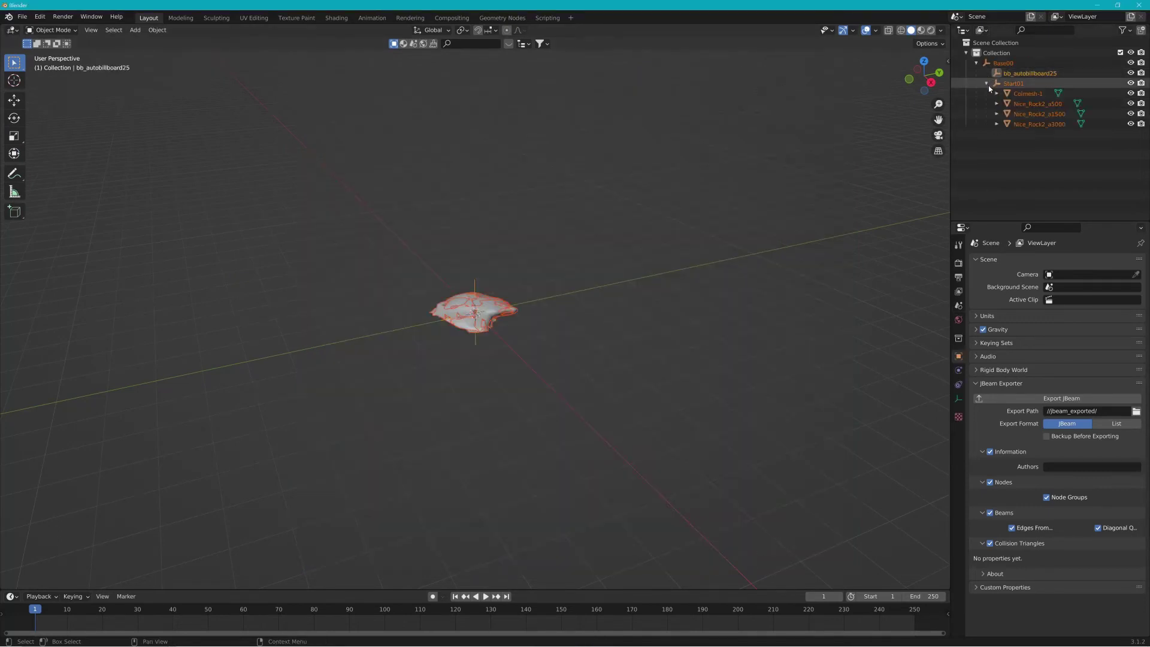
double_click(1051, 104)
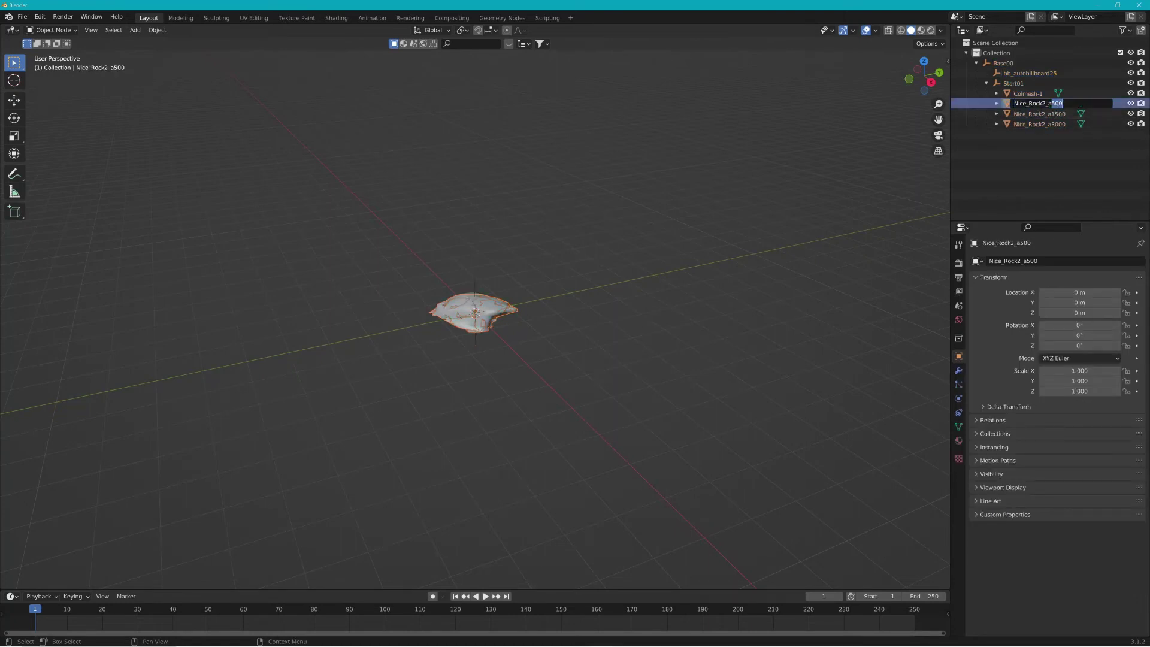
click(1059, 114)
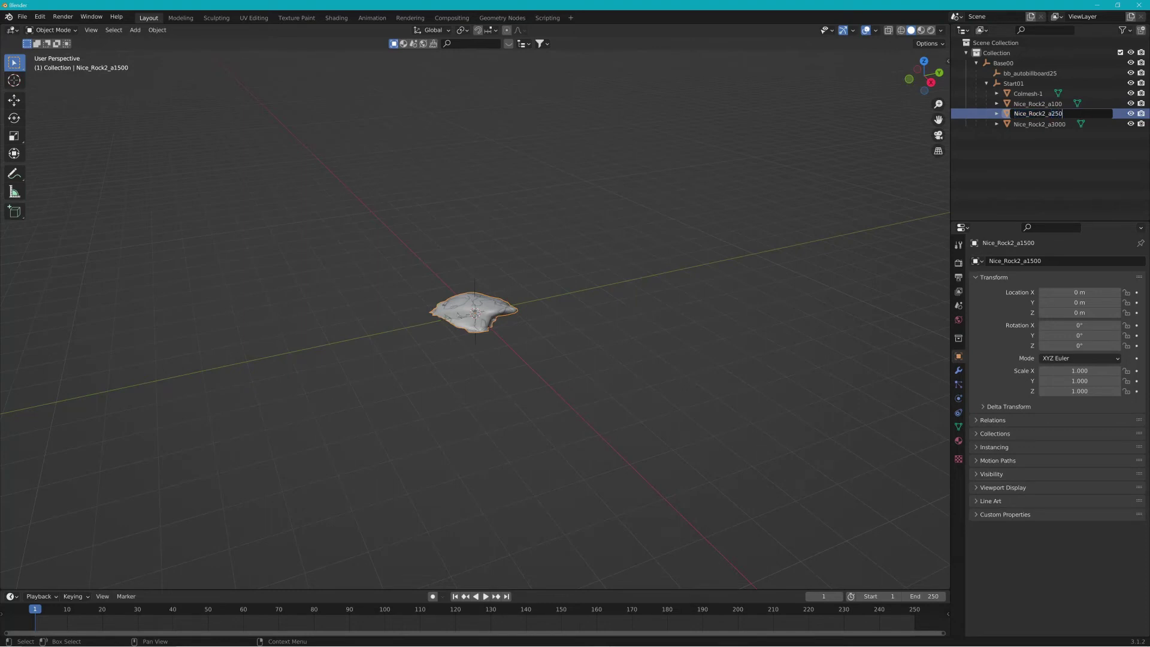
key(Return)
double_click(1058, 124)
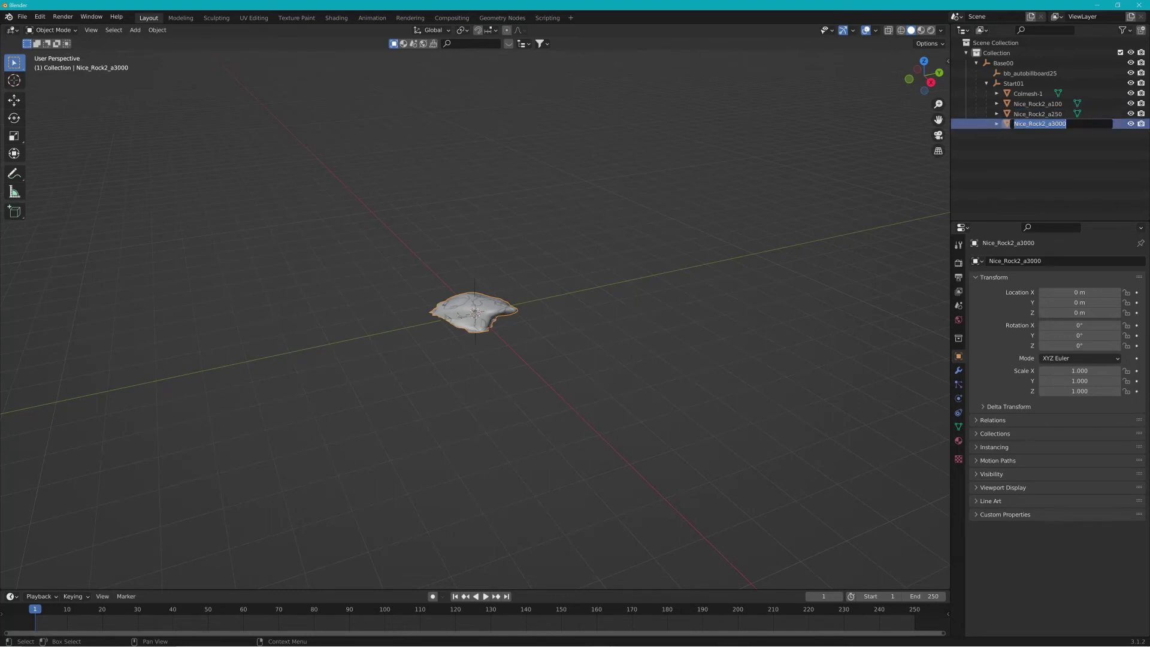
key(Return)
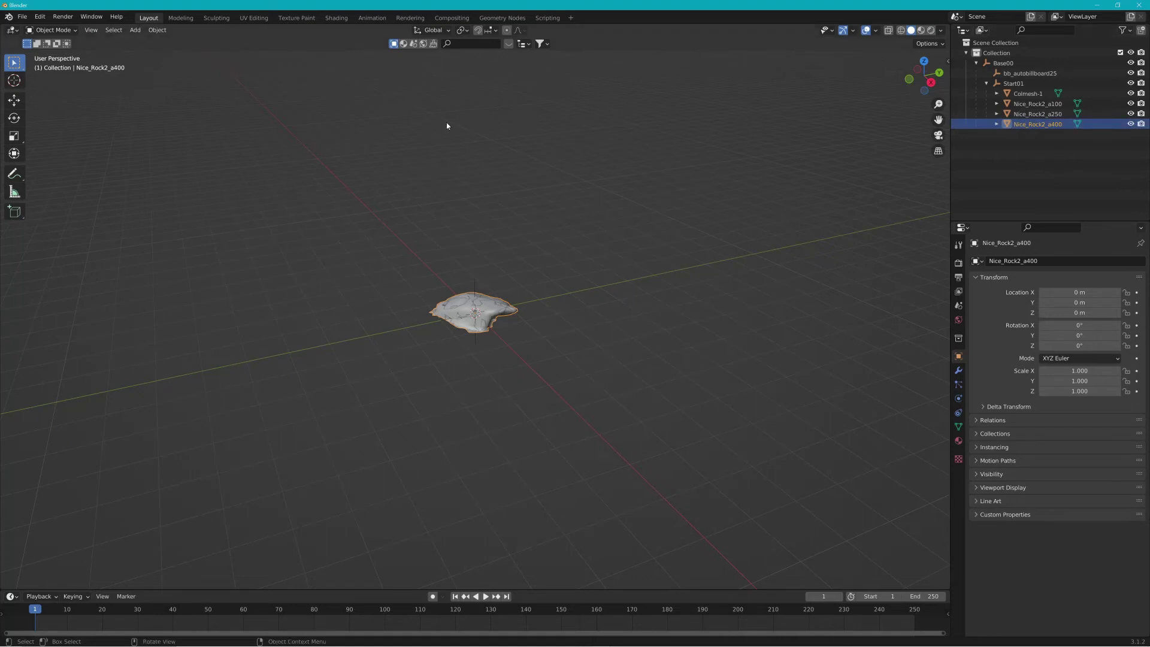
Export the corrected original rock as Collada, overwriting Nice_Rock_2.dae in the Nice Rock 2 folder.
click(17, 20)
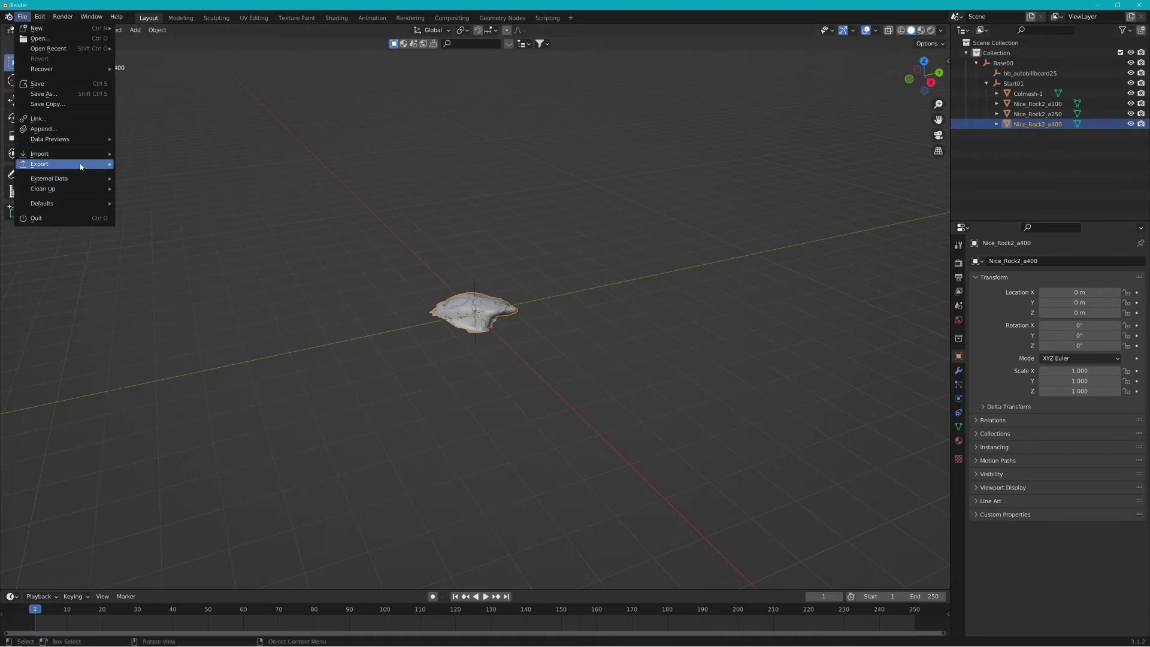
mouse_move(60, 164)
click(150, 164)
click(345, 461)
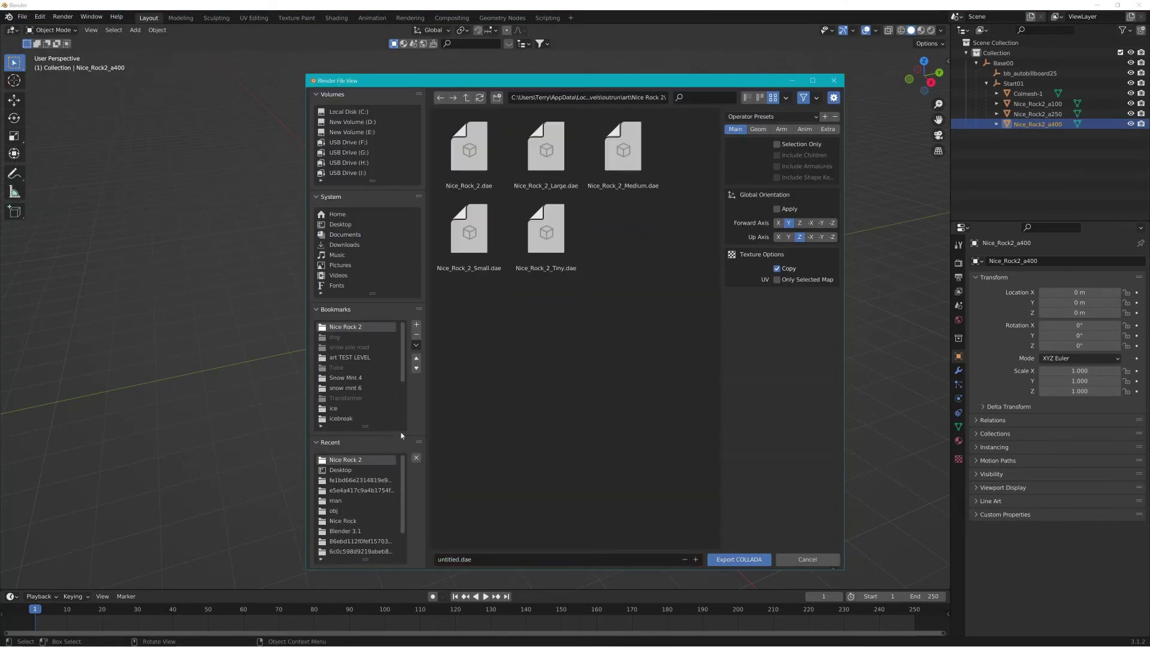
click(471, 151)
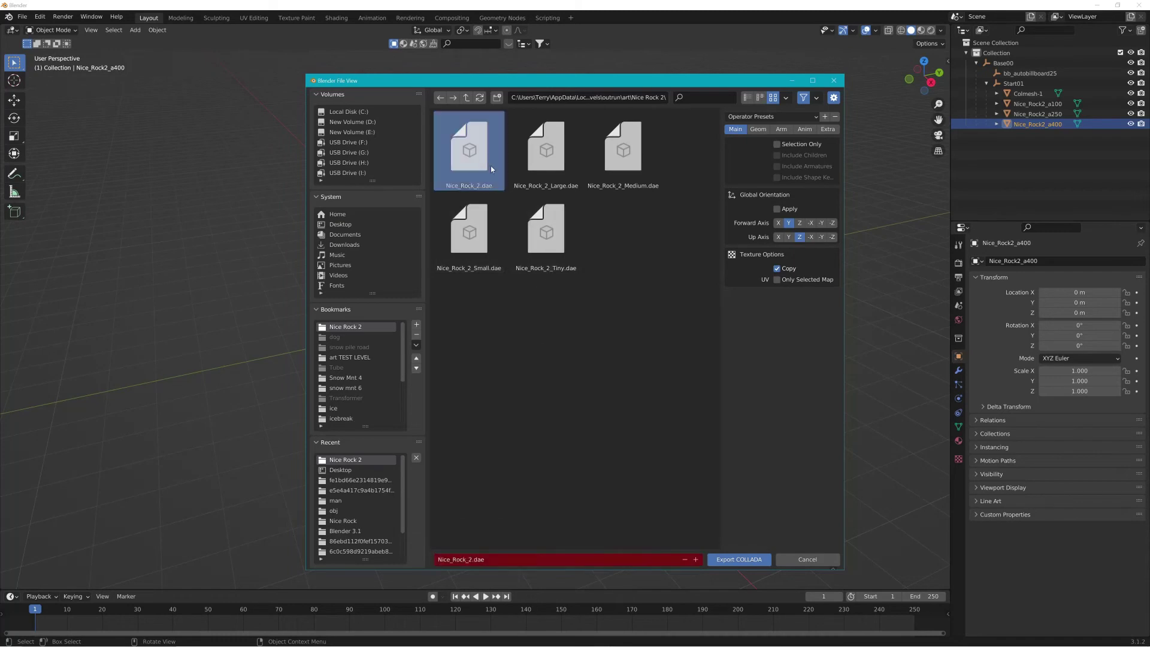
click(739, 559)
Switch to BeamNG.drive, open the world editor and save the nice_rock_2 material.
key(alt+Tab)
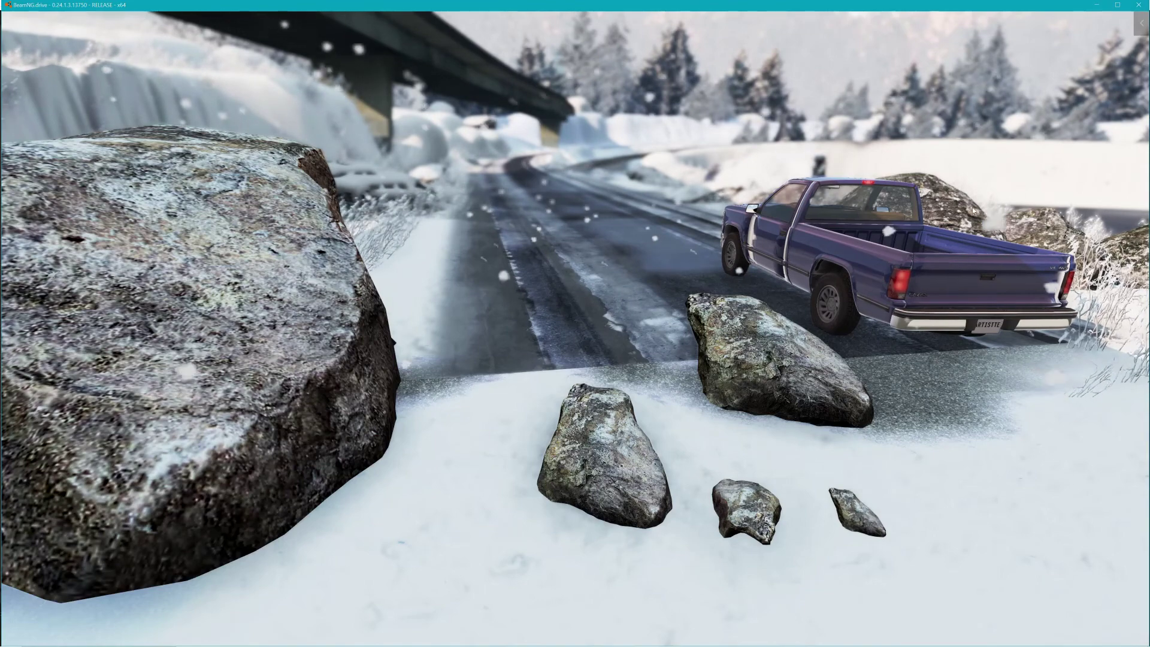
key(F11)
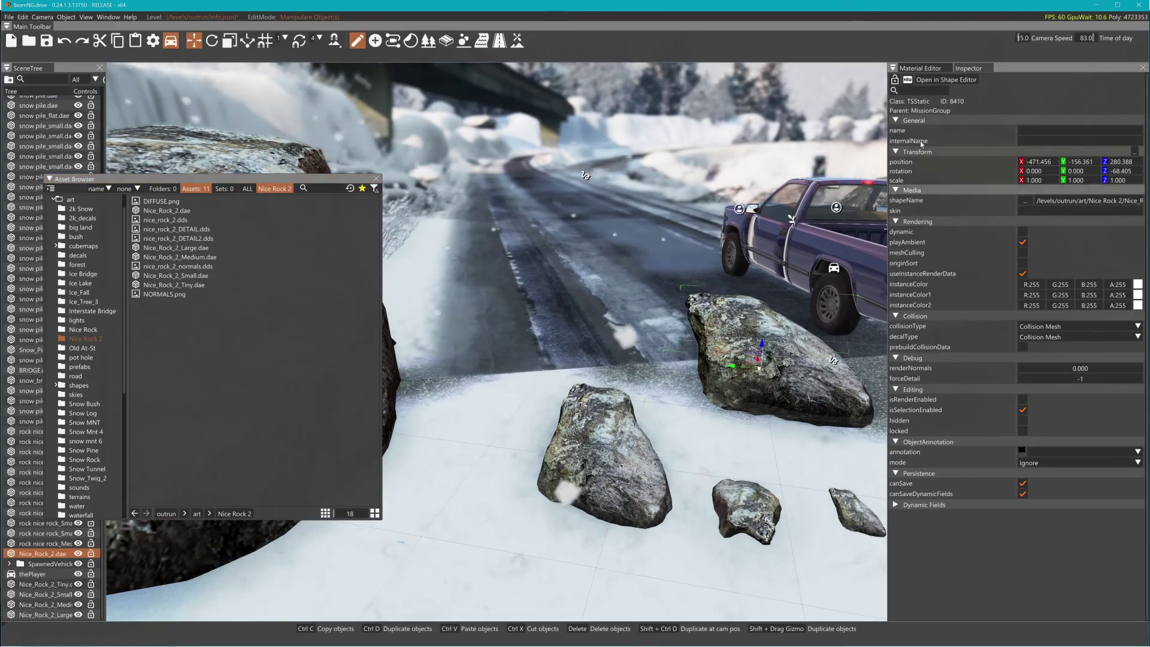
click(920, 67)
scroll(982, 157, up, 3)
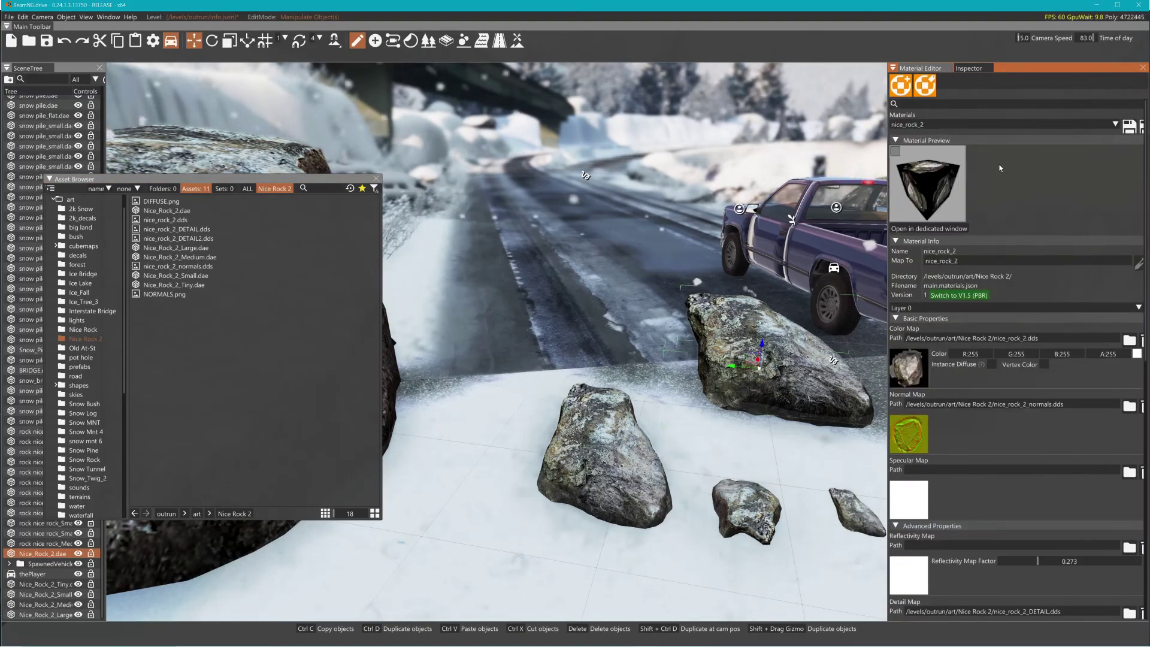
click(1137, 125)
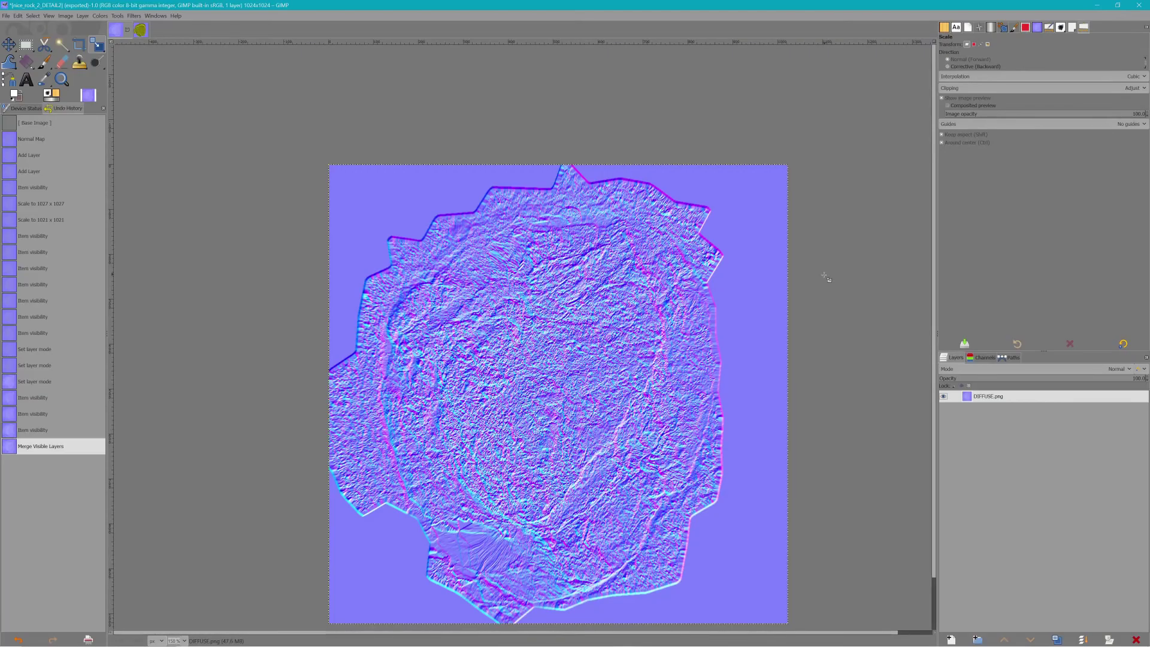
From the desktop's 0.24 folder, browse to levels, outrun, art, Nice Rock 2 and open main.materials.json.
click(1091, 8)
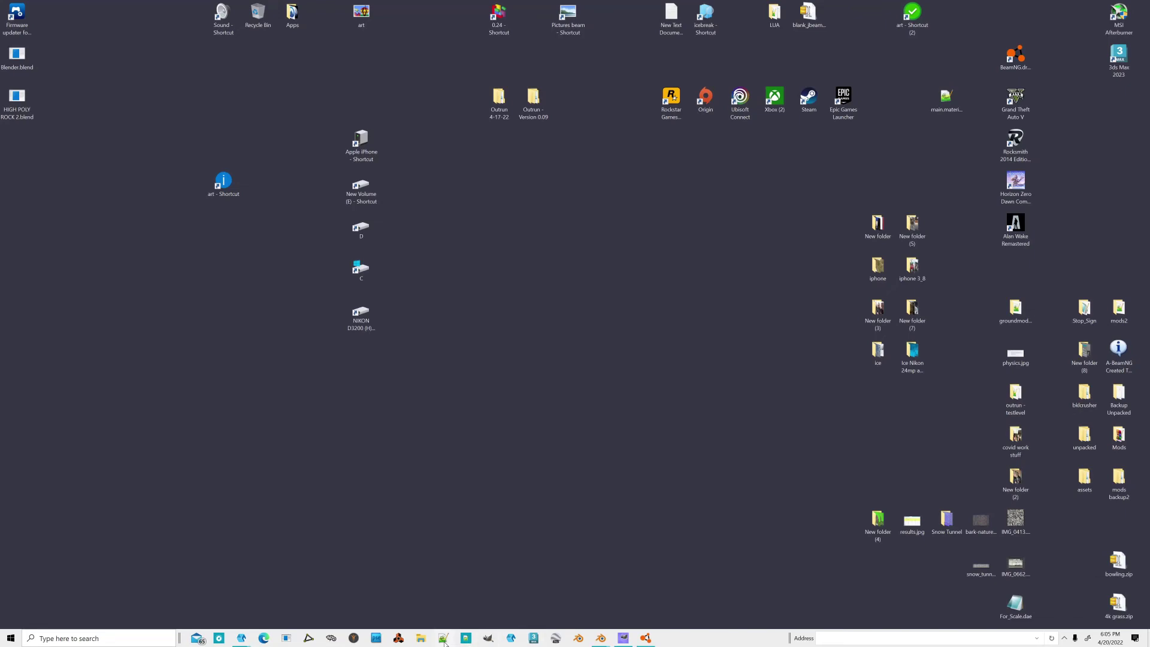
double_click(499, 16)
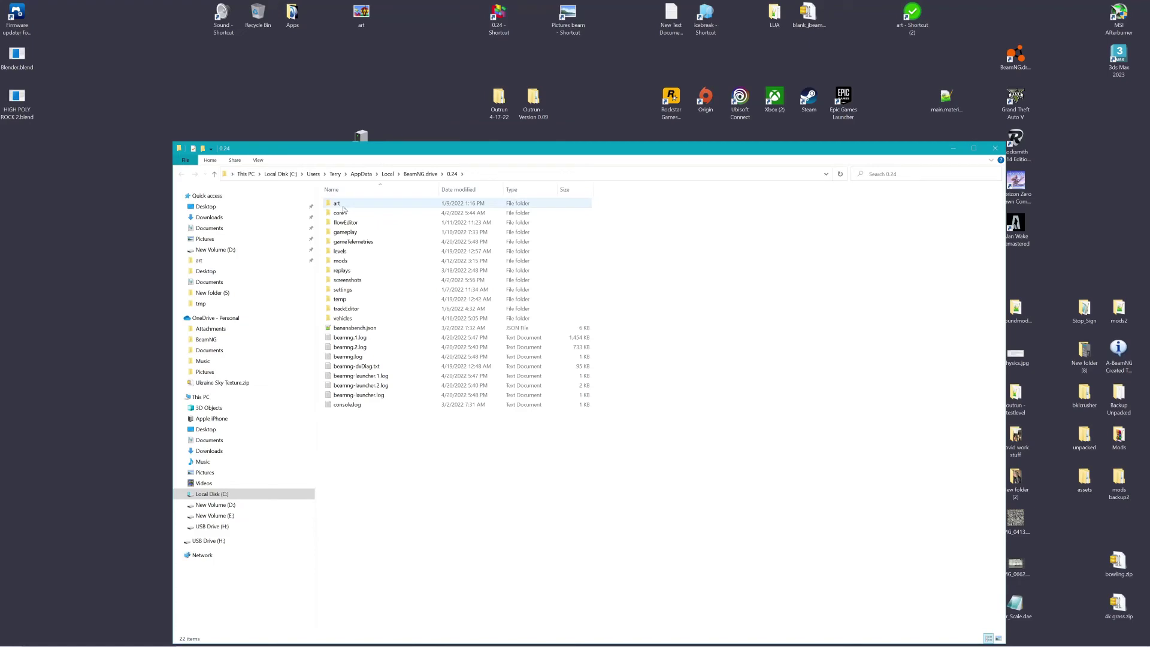
double_click(340, 251)
double_click(341, 233)
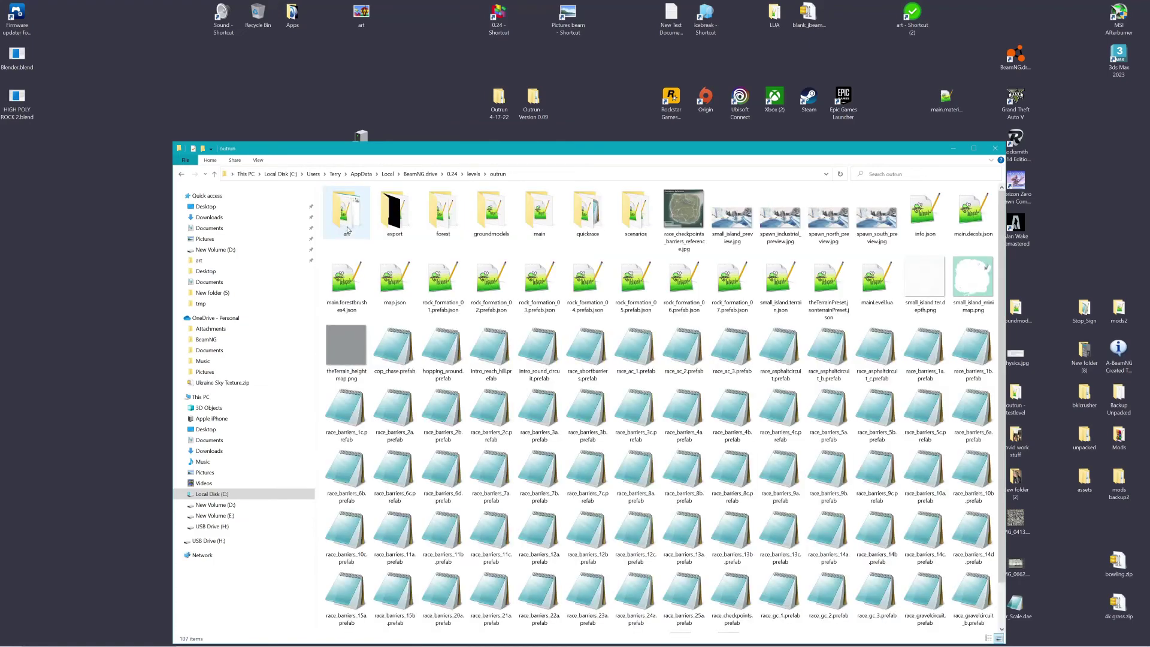
double_click(350, 214)
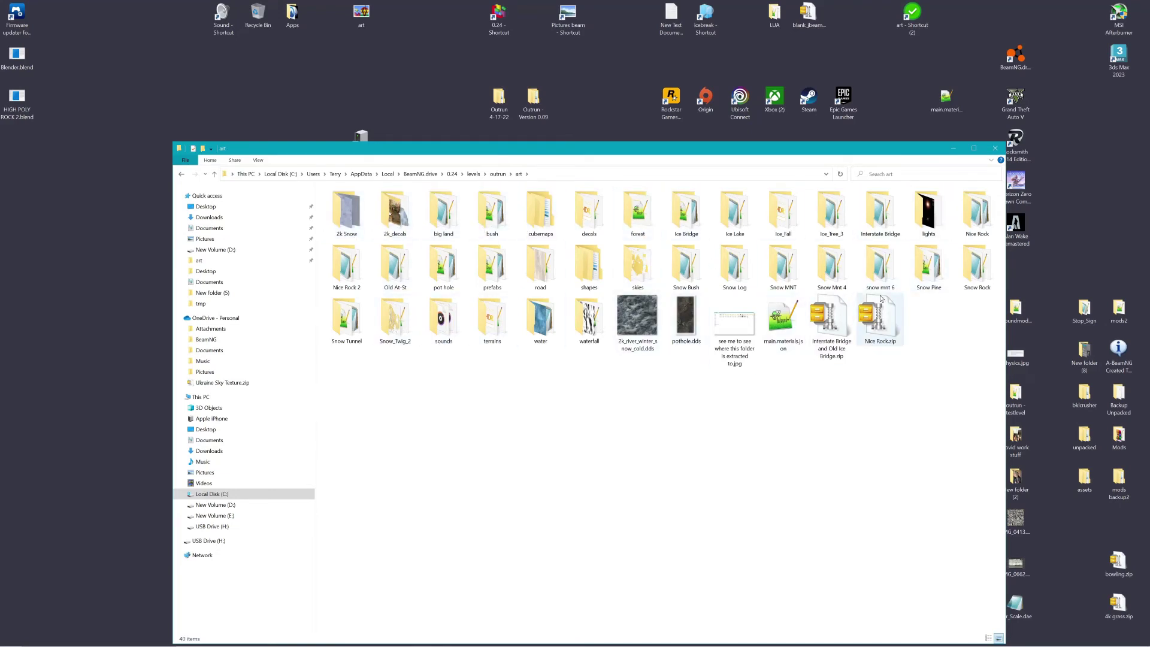
double_click(346, 266)
click(352, 214)
double_click(351, 214)
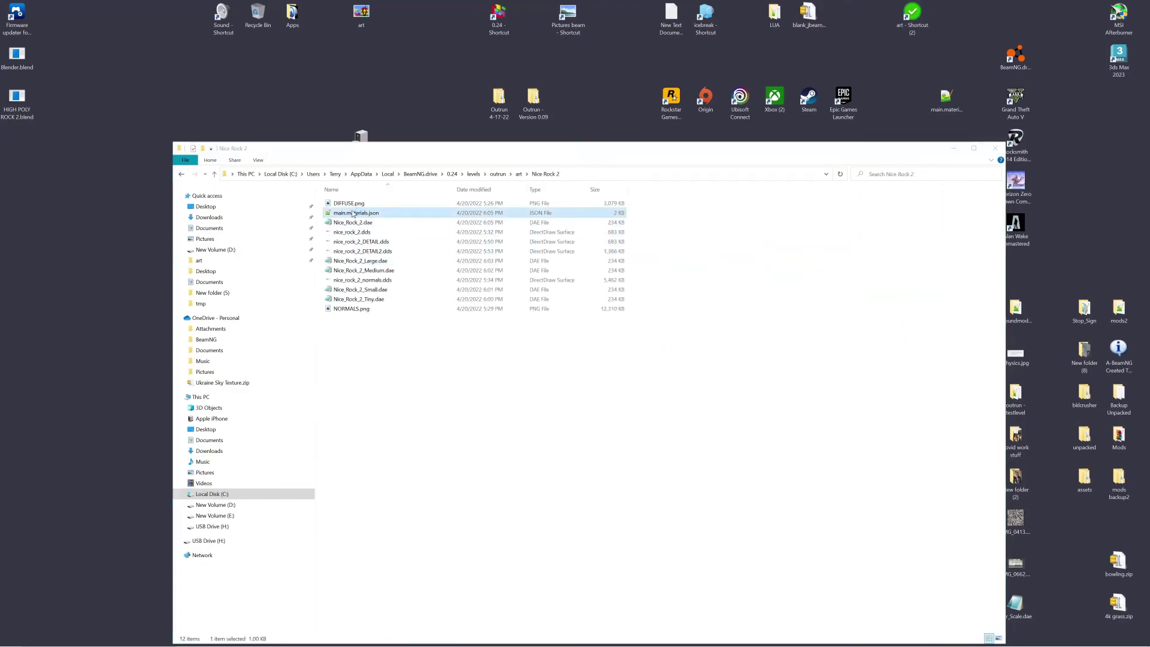
Remove the /levels/outrun/art/Nice Rock 2/ prefix from the colorMap, detailMap, detailNormalMap and normalMap entries, then save and close the file.
click(143, 147)
drag(138, 138, 173, 138)
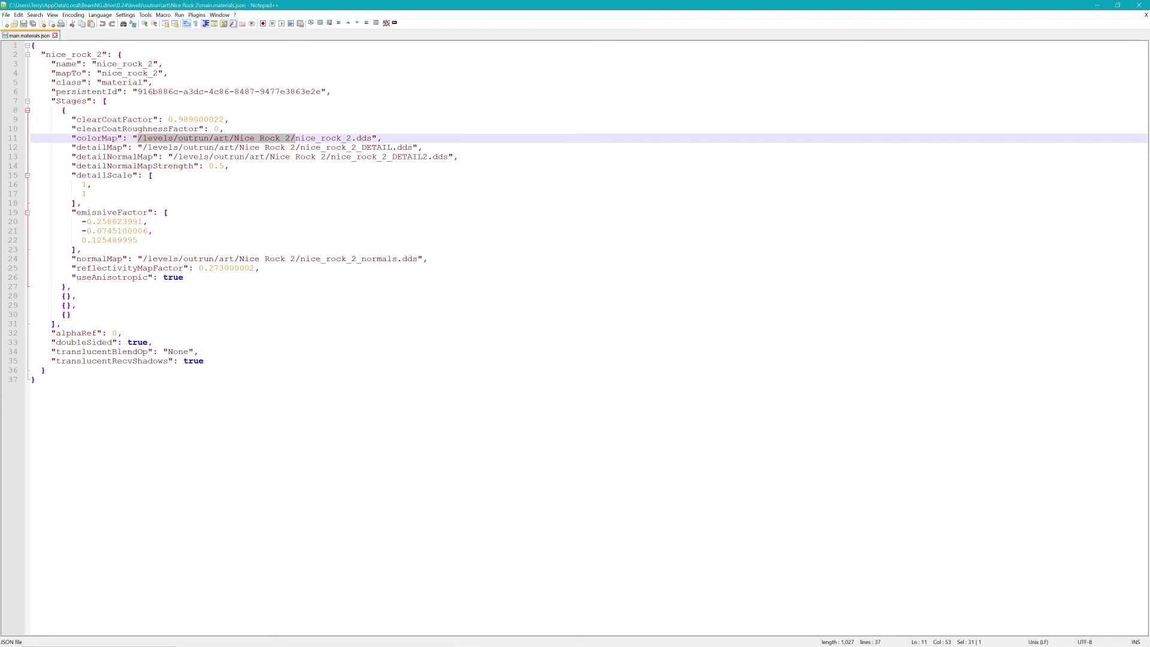
key(Delete)
drag(143, 148, 157, 148)
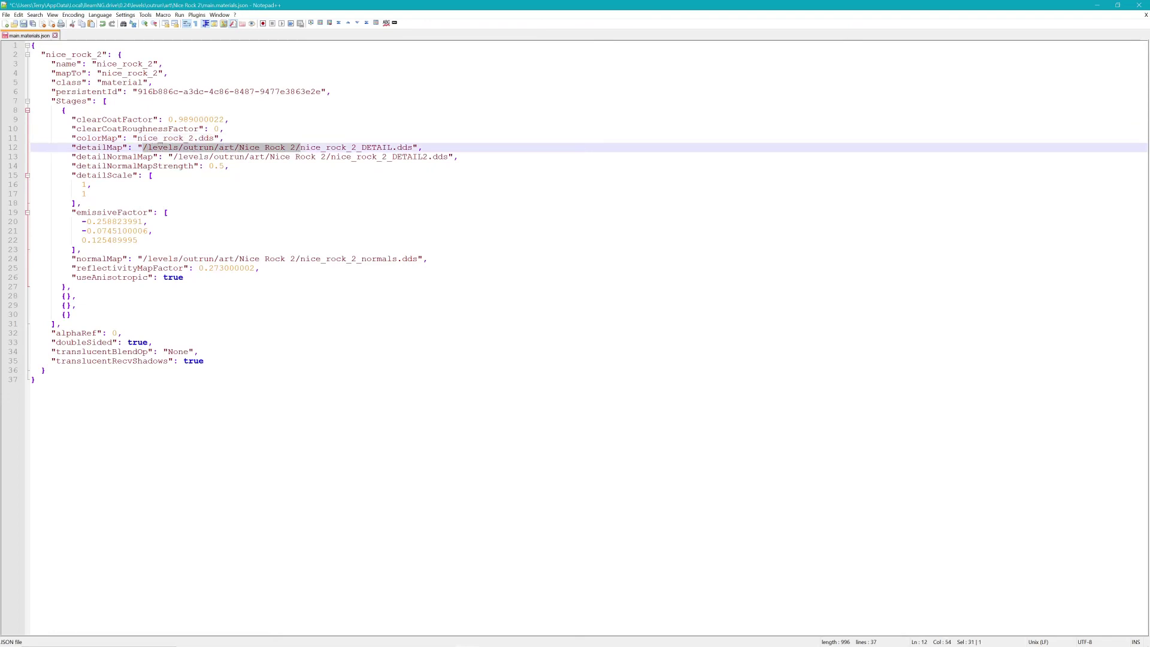
key(Delete)
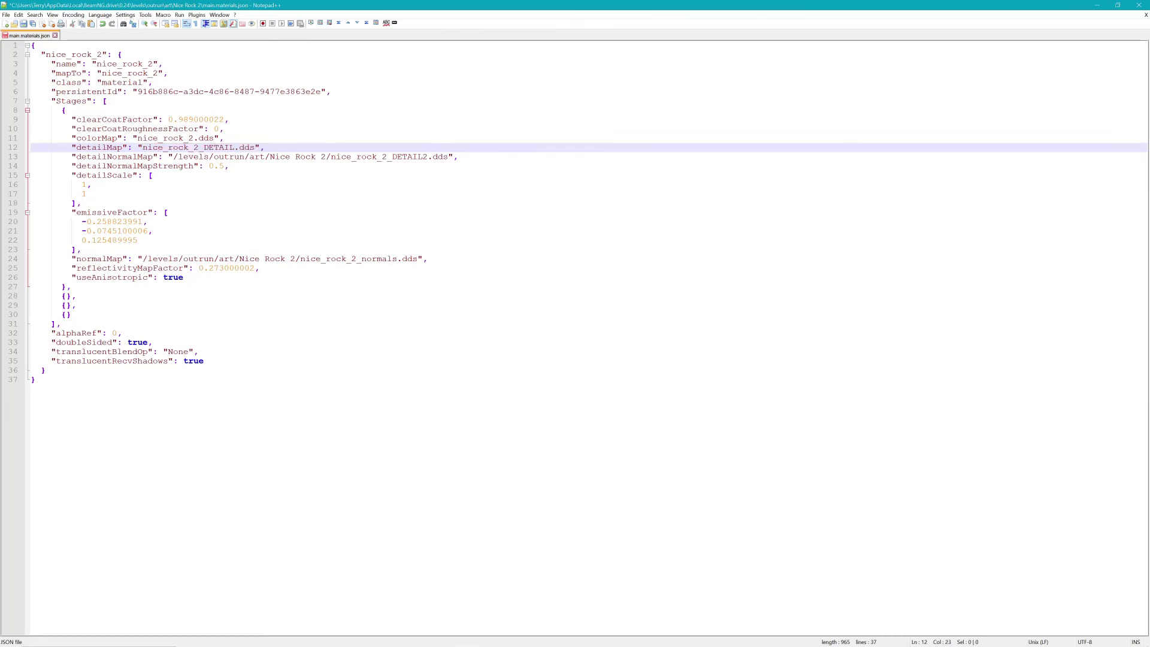
drag(173, 157, 194, 157)
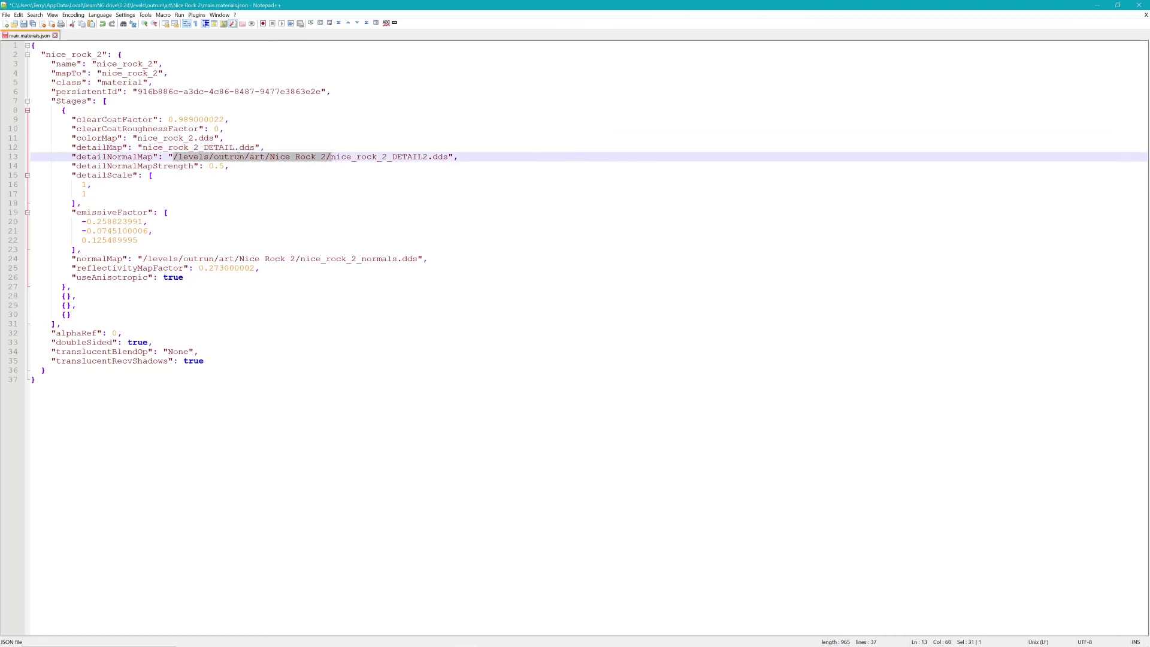
key(Delete)
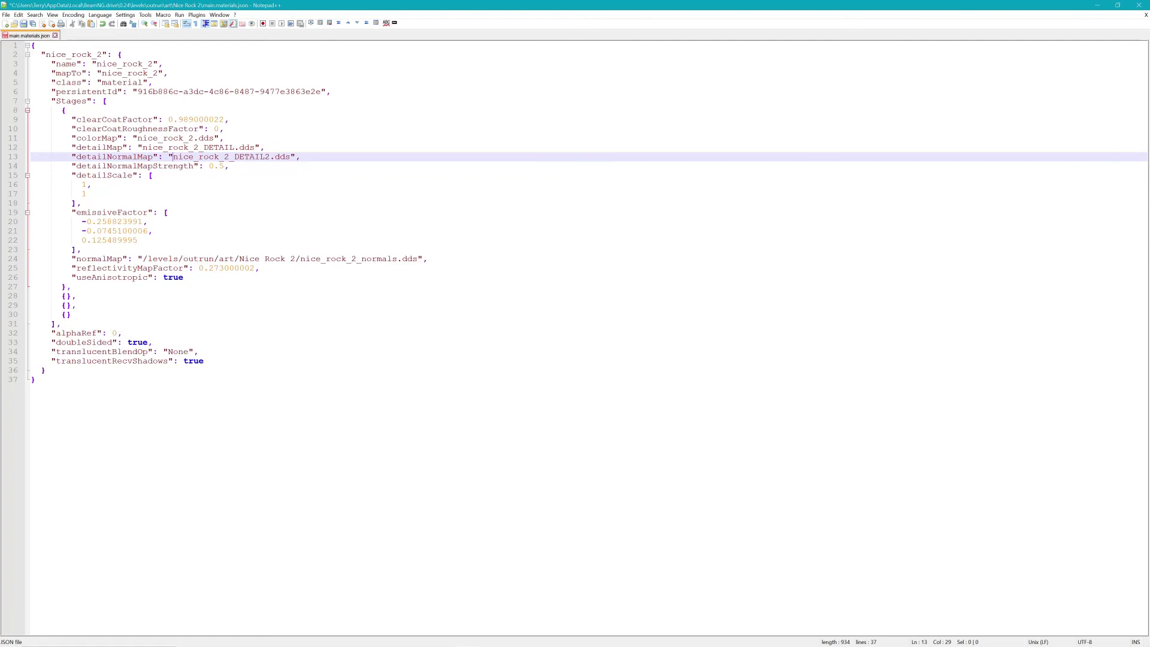
drag(142, 259, 299, 258)
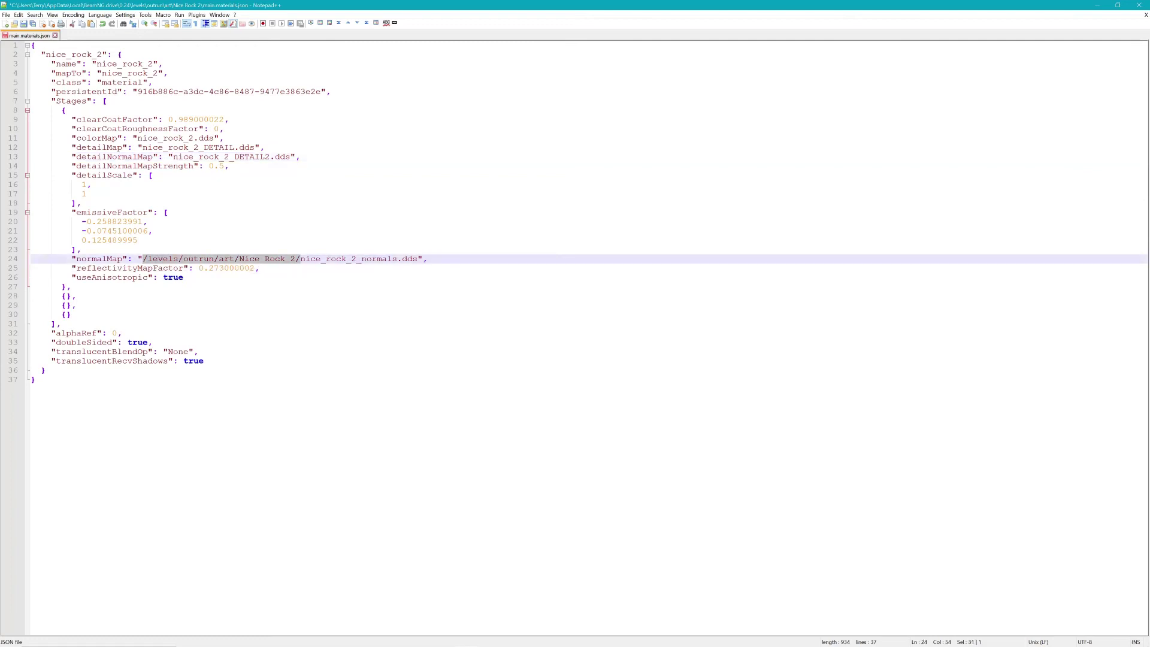
key(Delete)
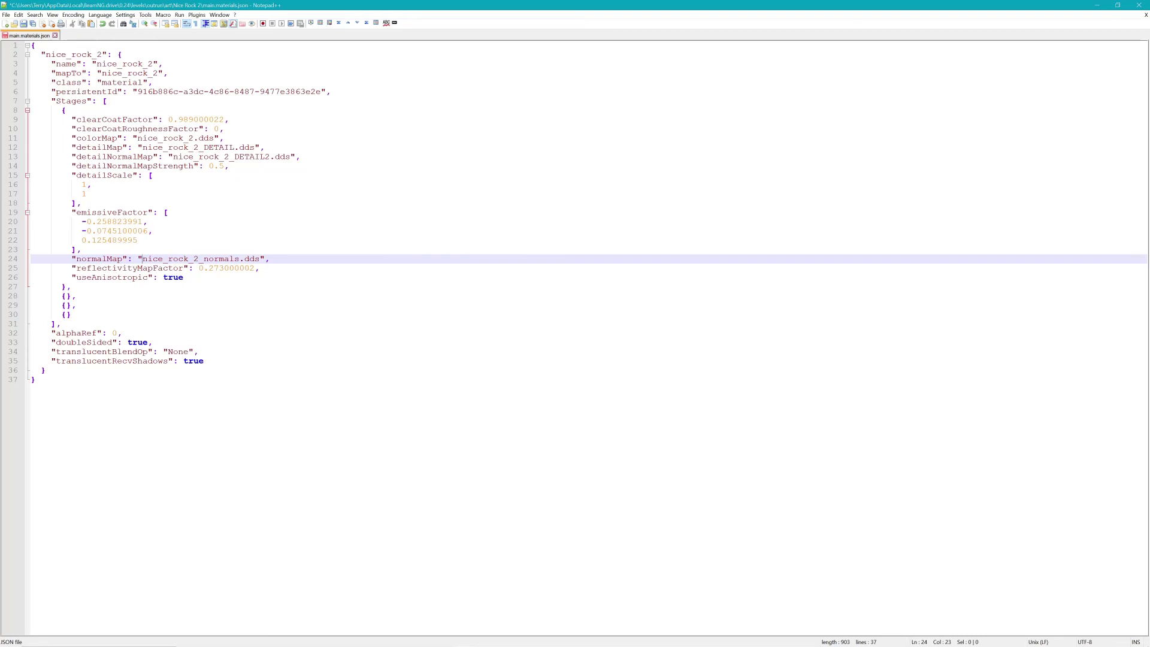
click(25, 25)
click(1139, 5)
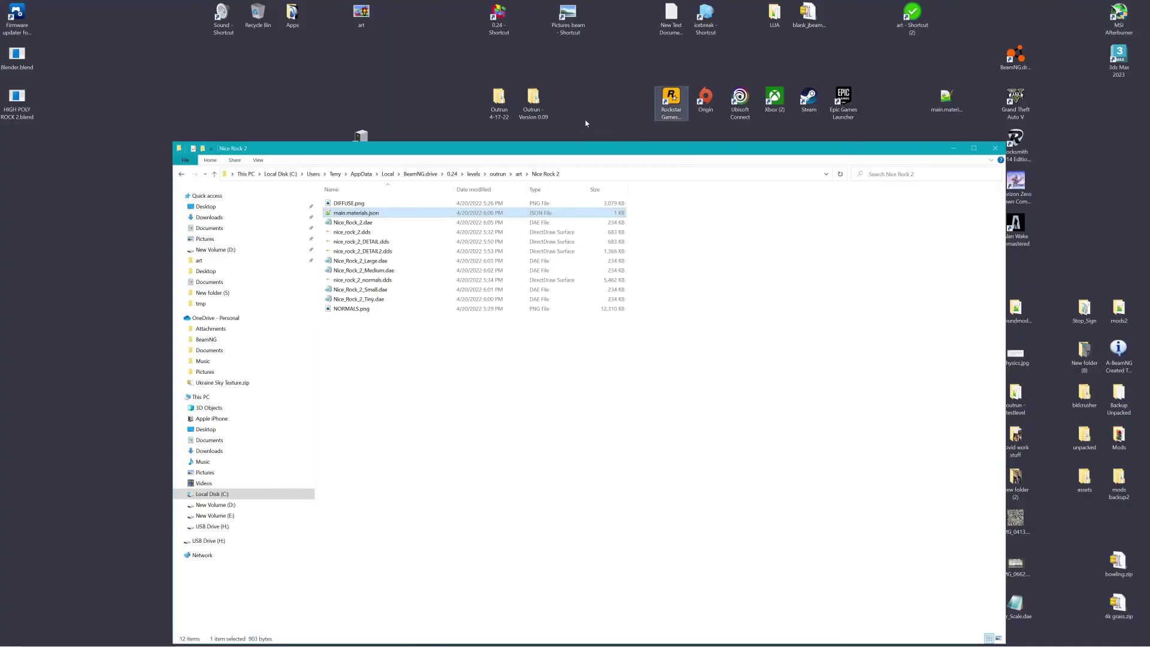
Delete the source images NORMALS.png and DIFFUSE.png from the Nice Rock 2 folder.
click(519, 174)
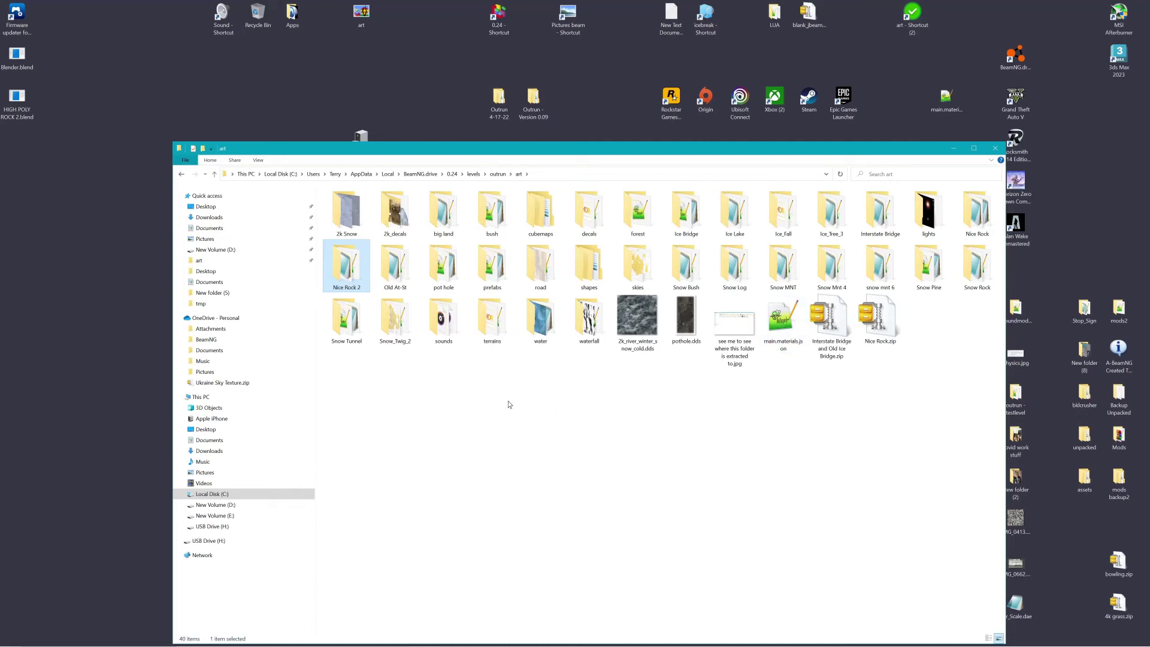
double_click(352, 270)
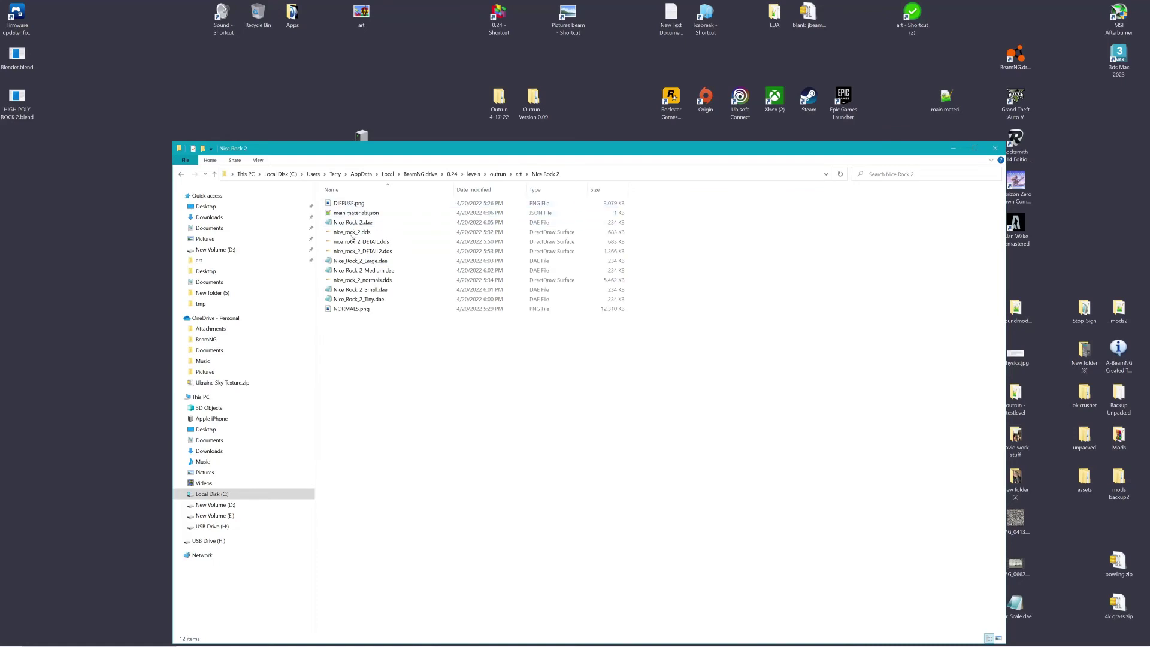
click(358, 310)
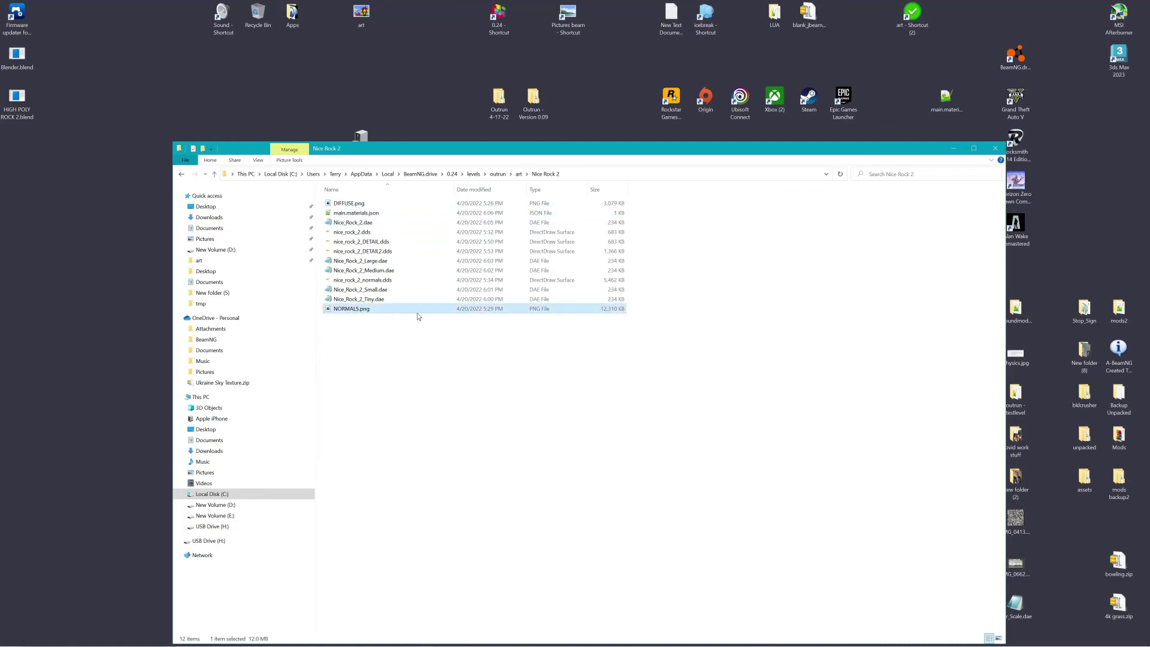
key(Delete)
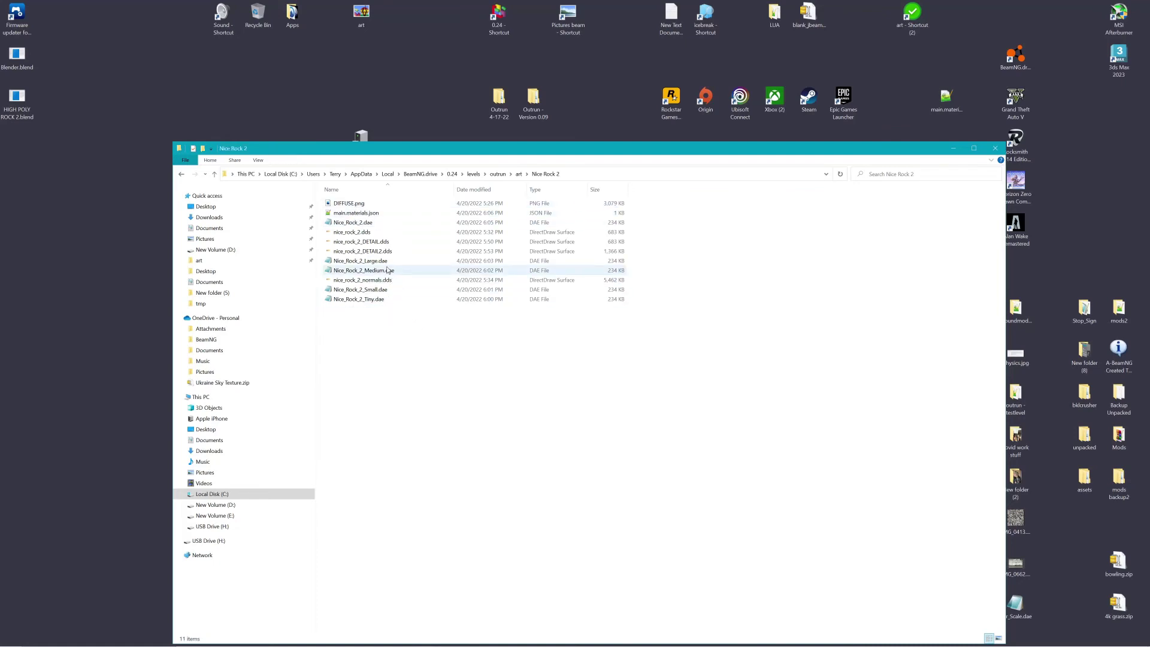
click(367, 203)
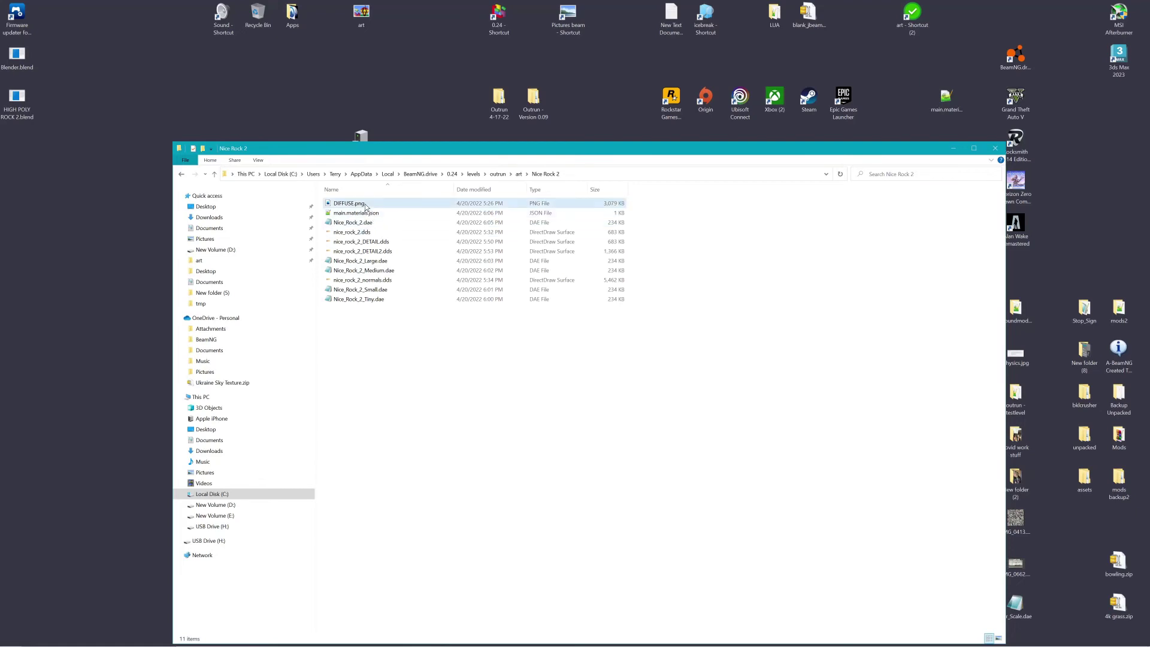
key(Delete)
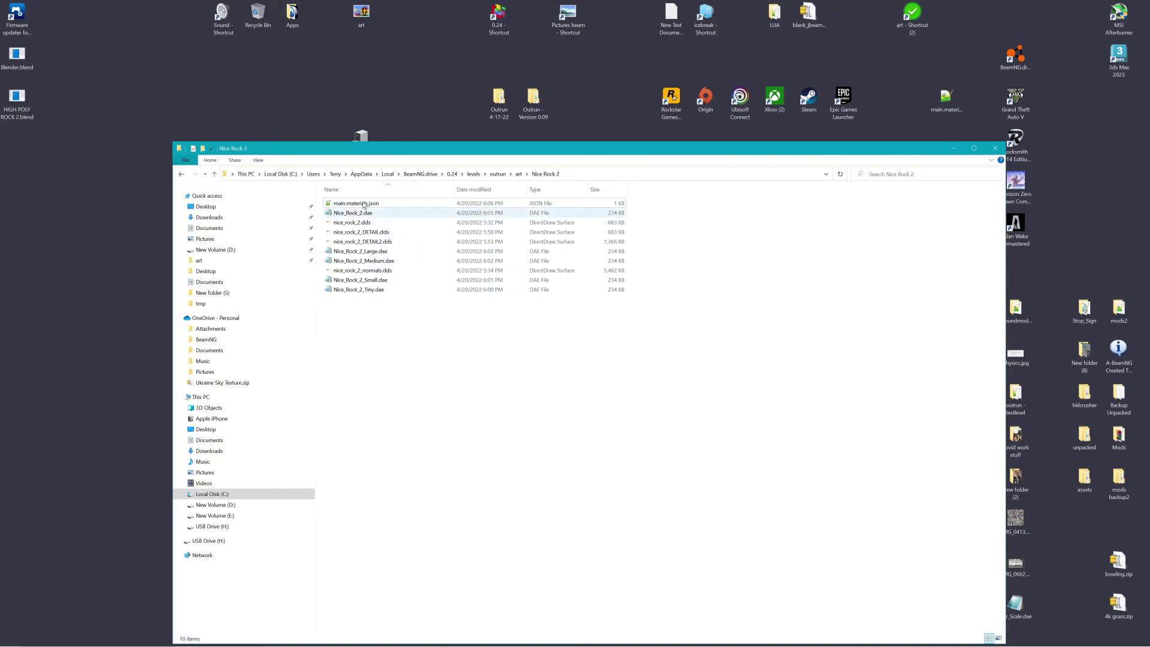
Return to the art folder and view the WinZip options for the Nice Rock 2 folder.
click(520, 175)
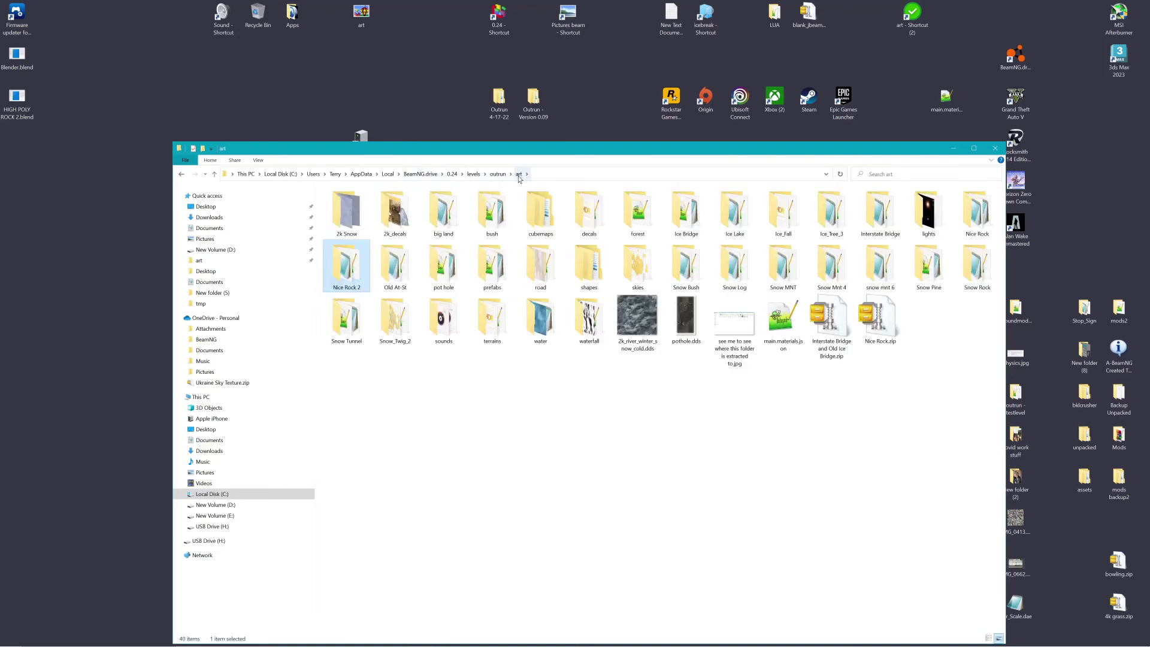
right_click(355, 276)
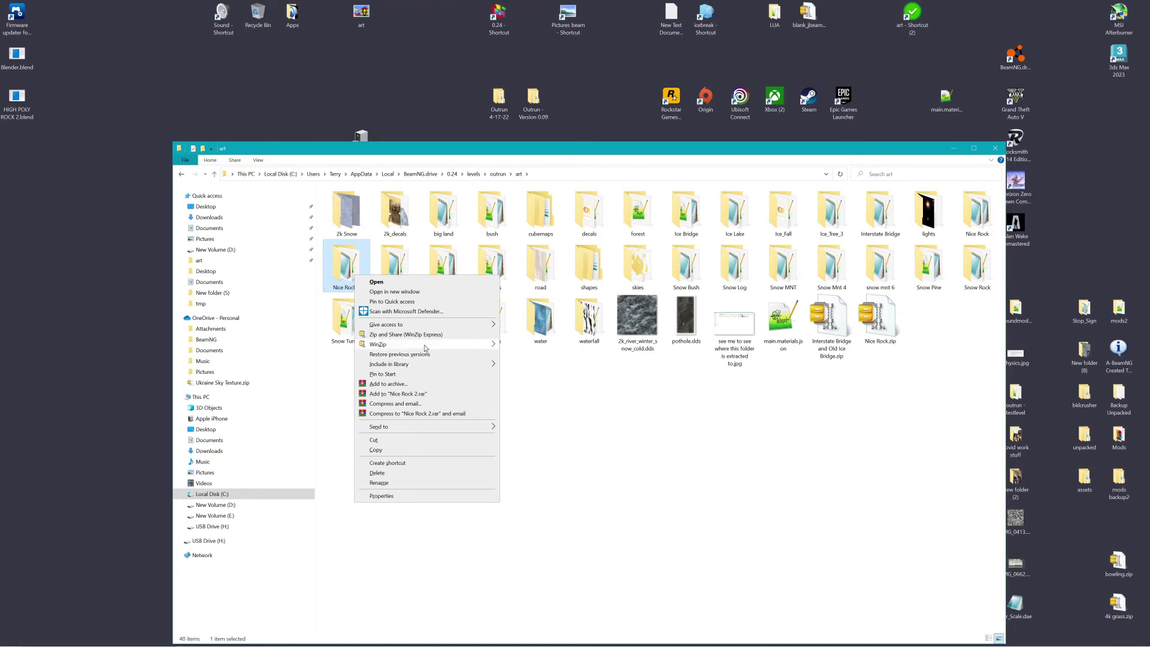
mouse_move(422, 346)
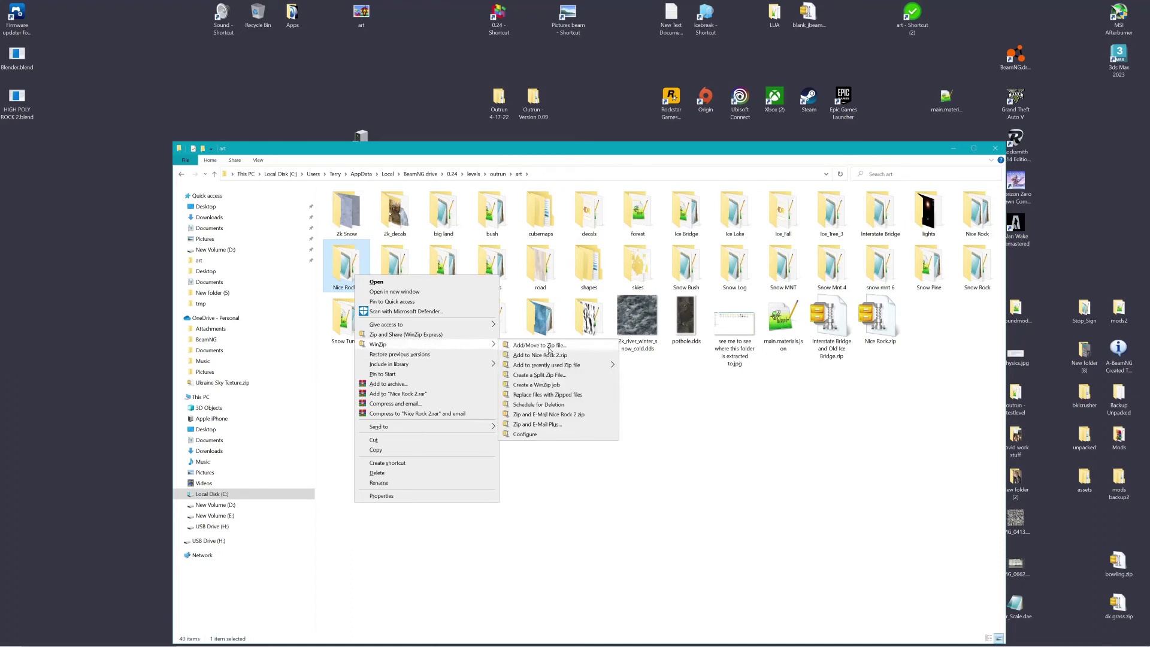
click(802, 440)
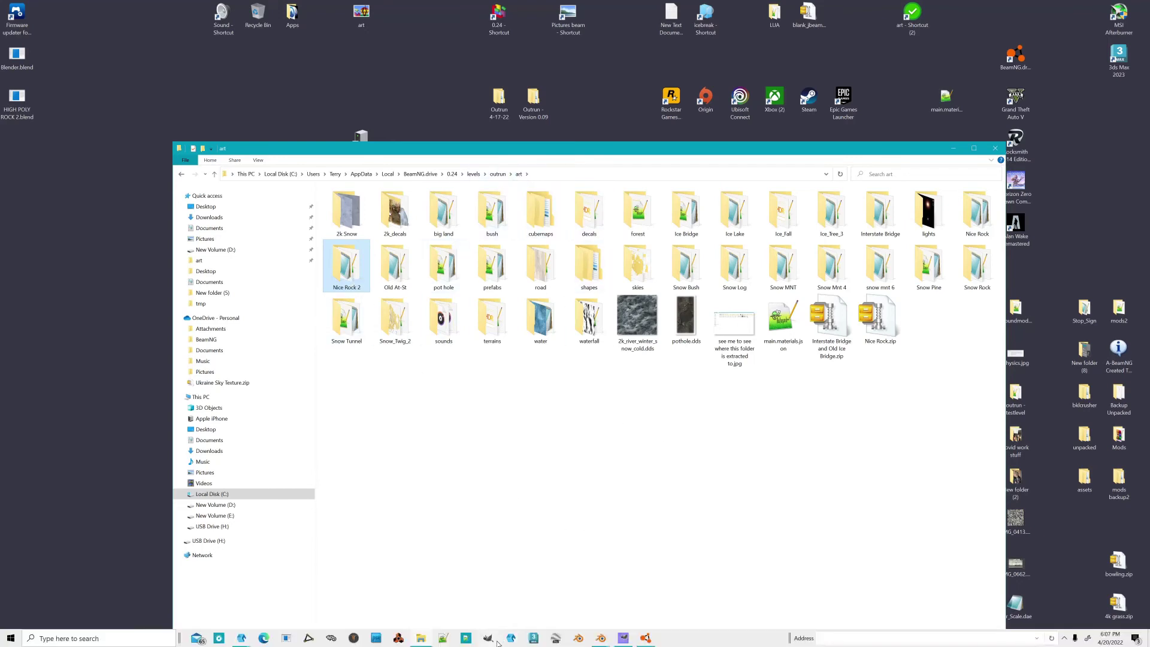
Switch to GIMP and close the open detail and normal map images, discarding unsaved changes.
click(489, 640)
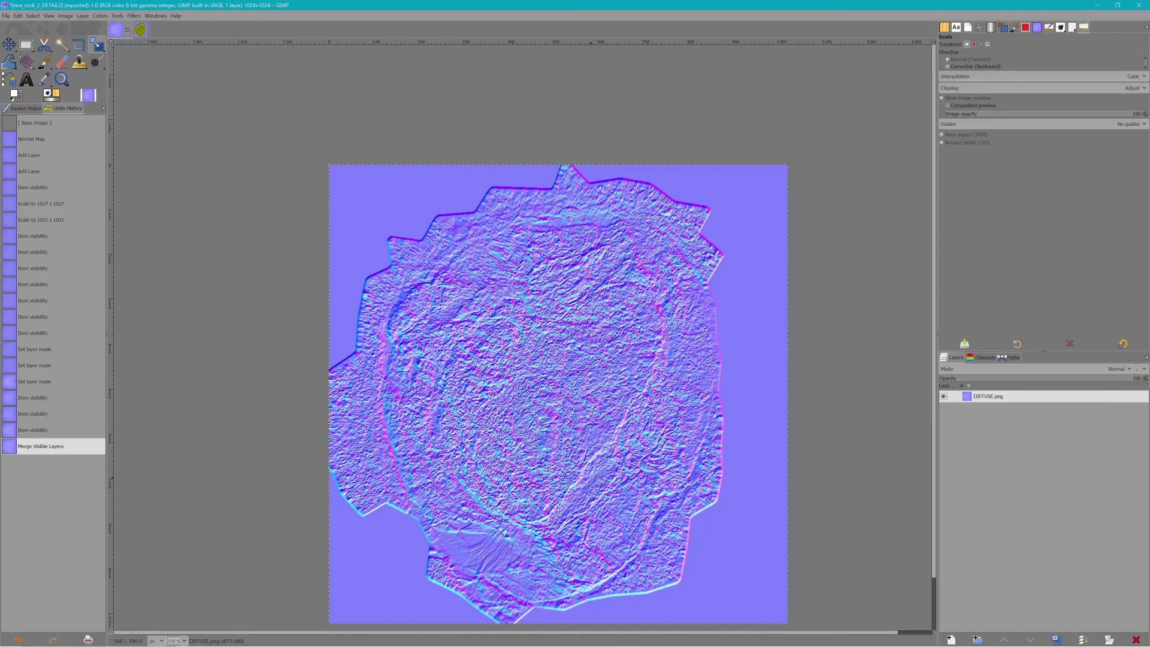
click(127, 29)
click(588, 388)
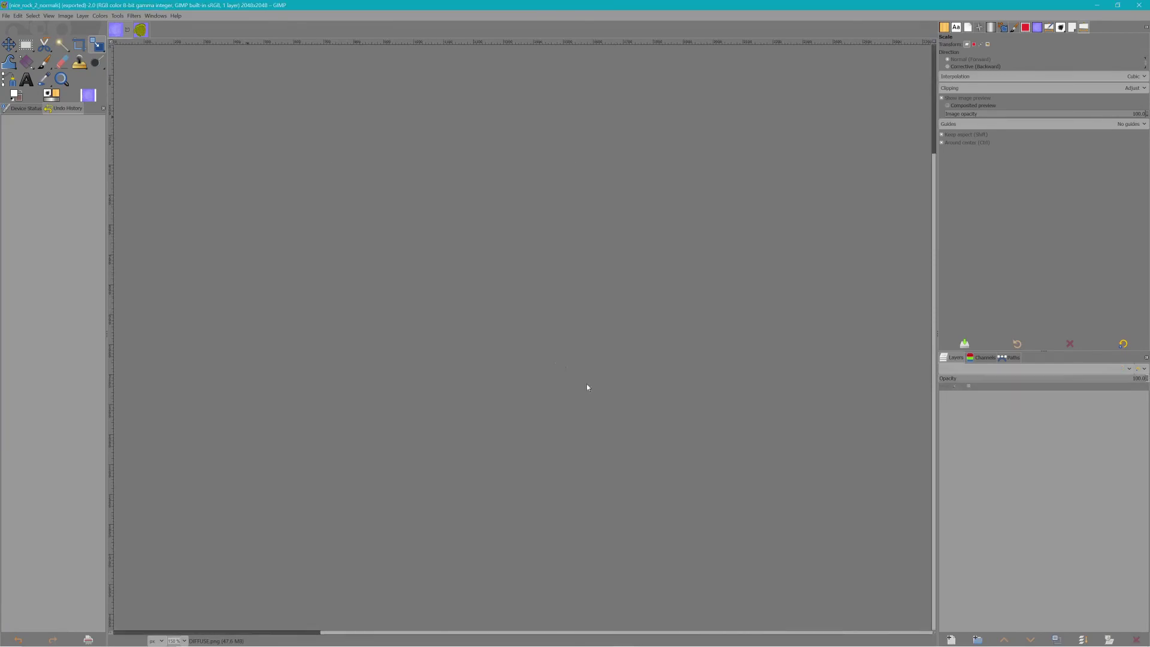
click(127, 29)
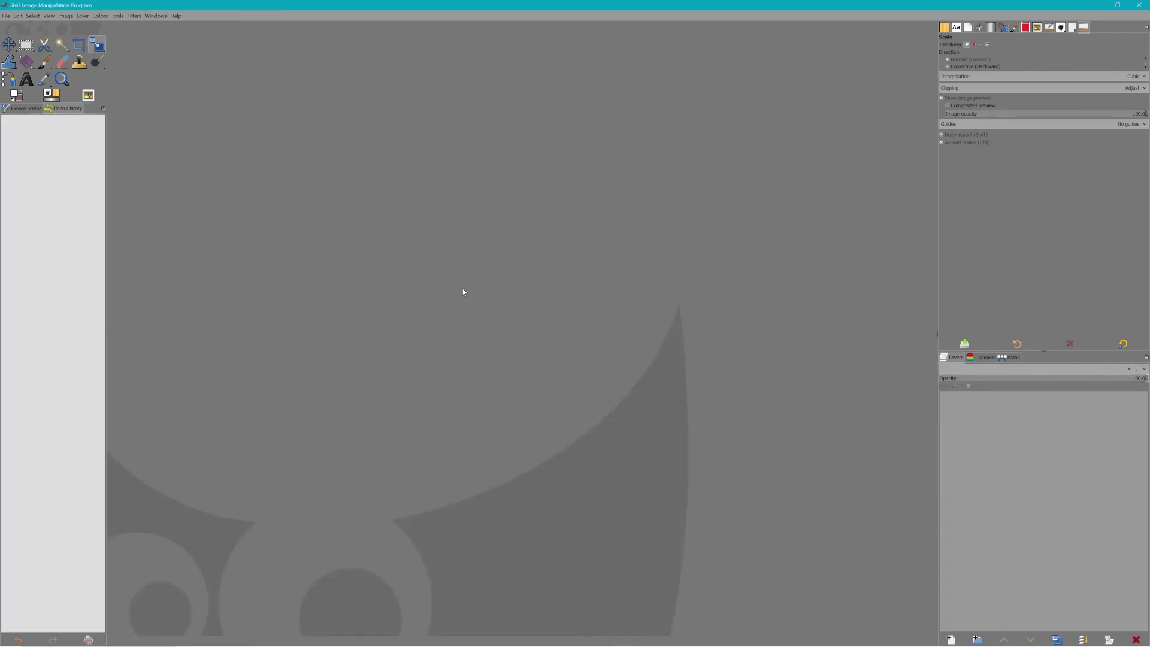
Paste the desktop screenshot as a new image and crop it to the upper part of the art folder window, about 2784 × 898 px.
key(ctrl+shift+v)
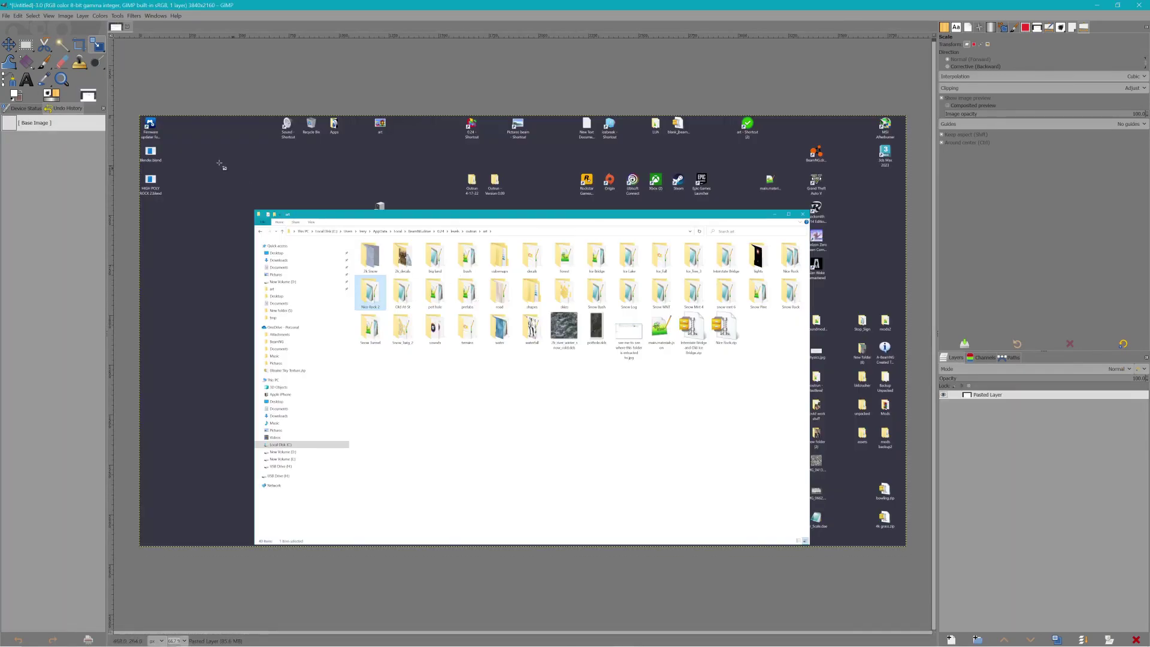
click(26, 45)
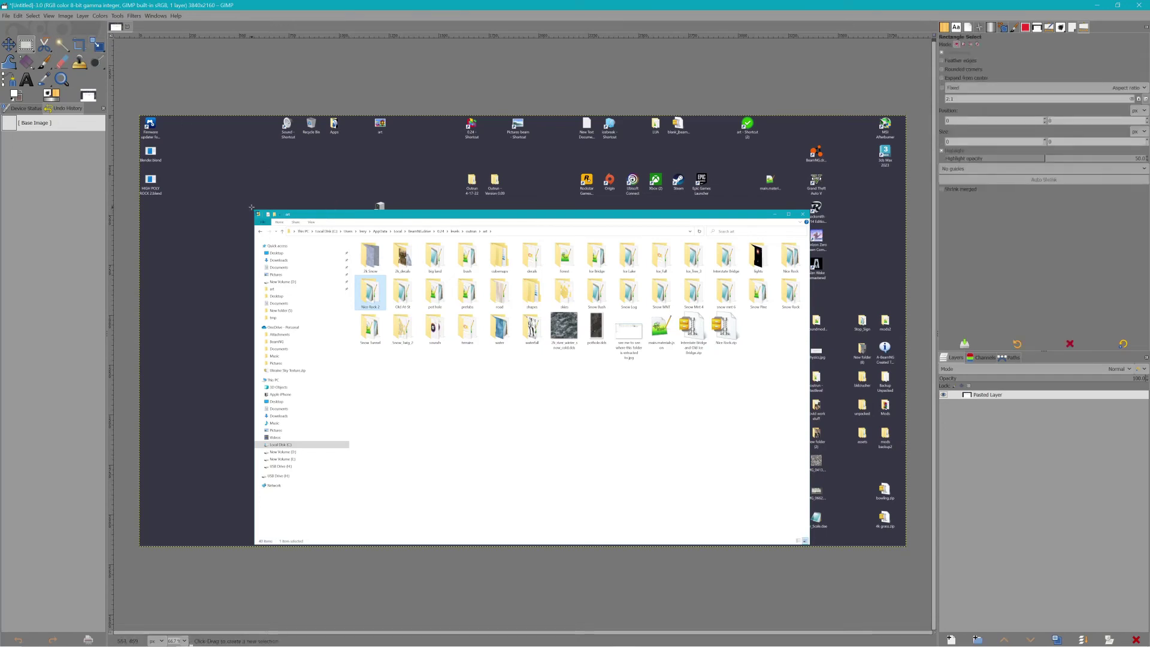
drag(252, 208, 810, 387)
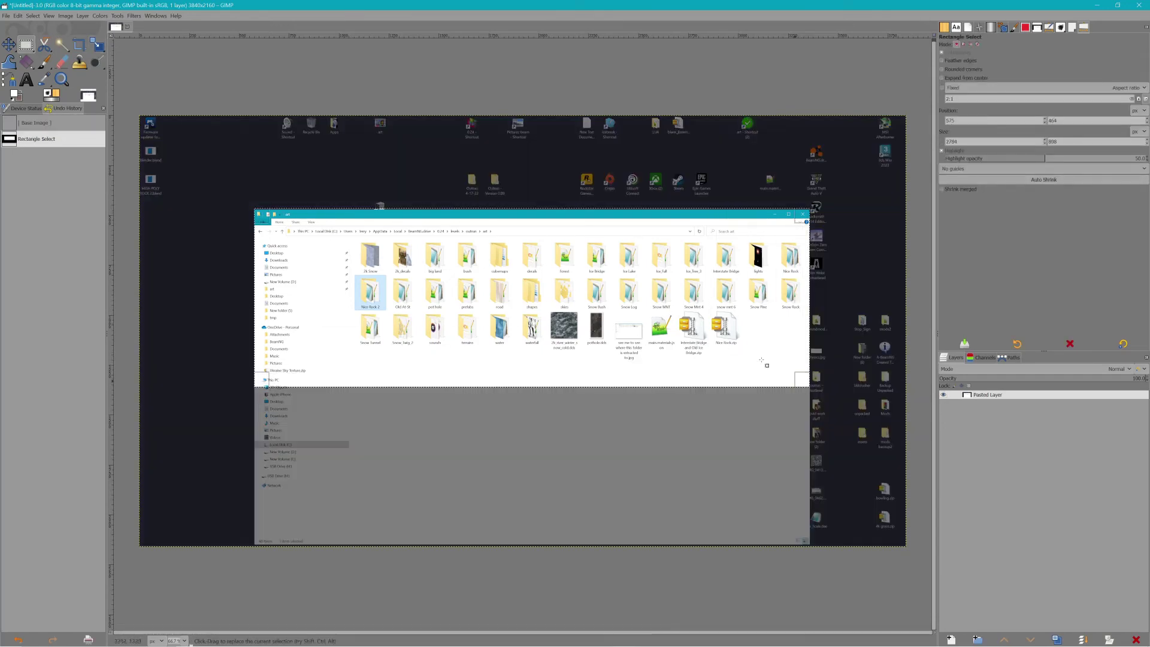
click(83, 17)
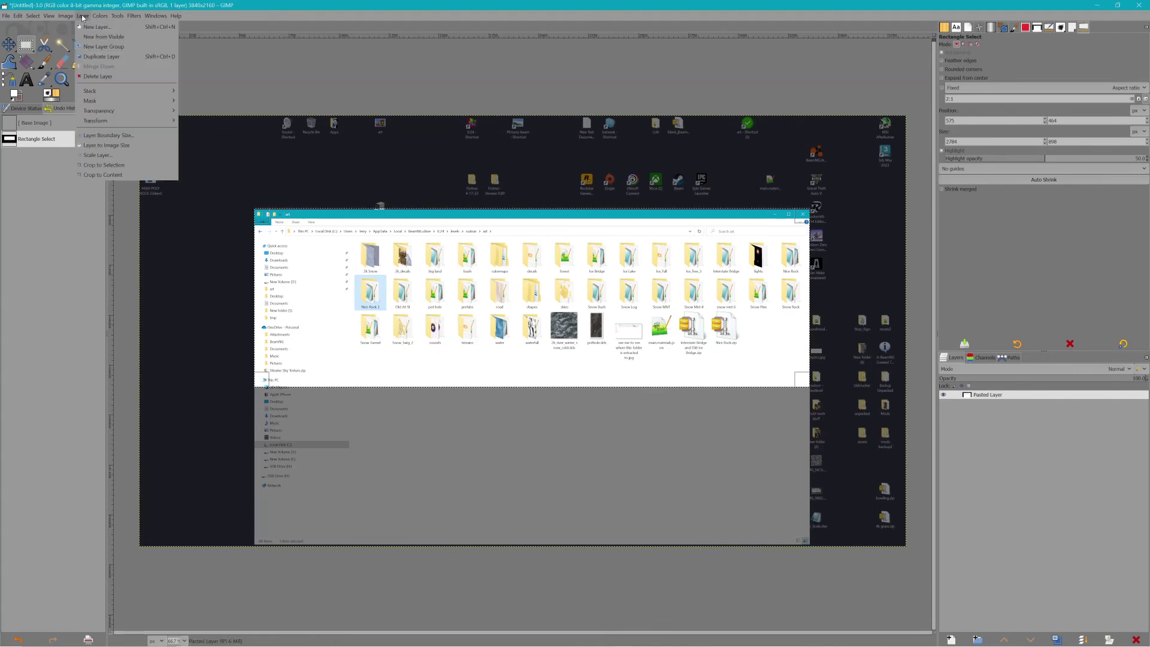
mouse_move(69, 16)
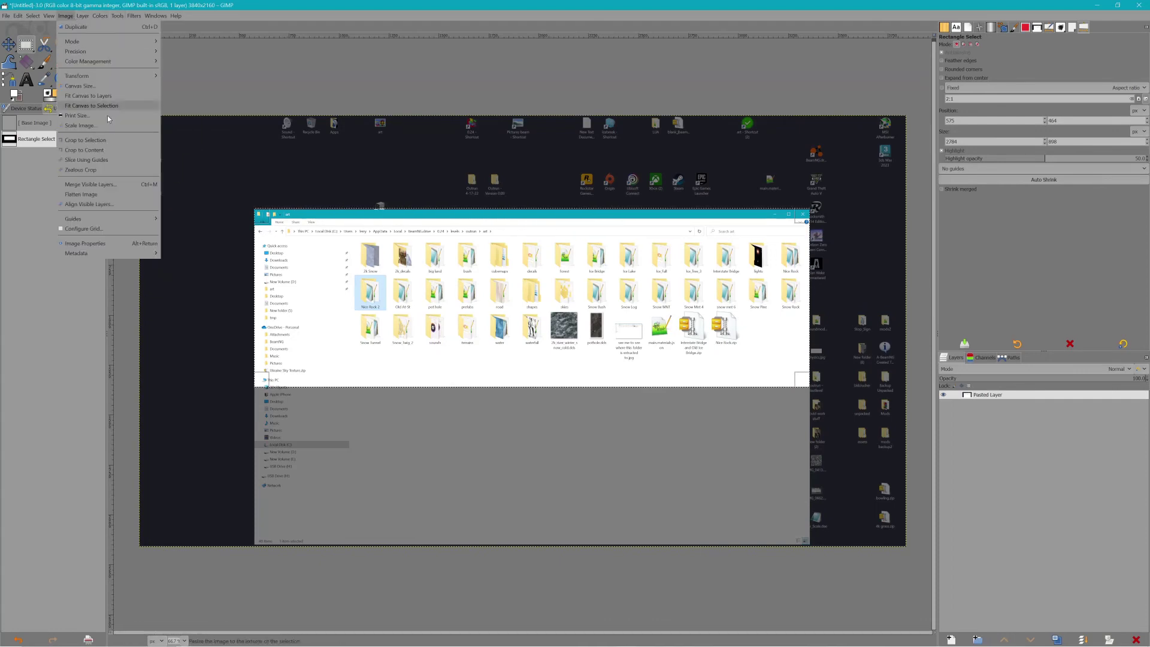
click(110, 138)
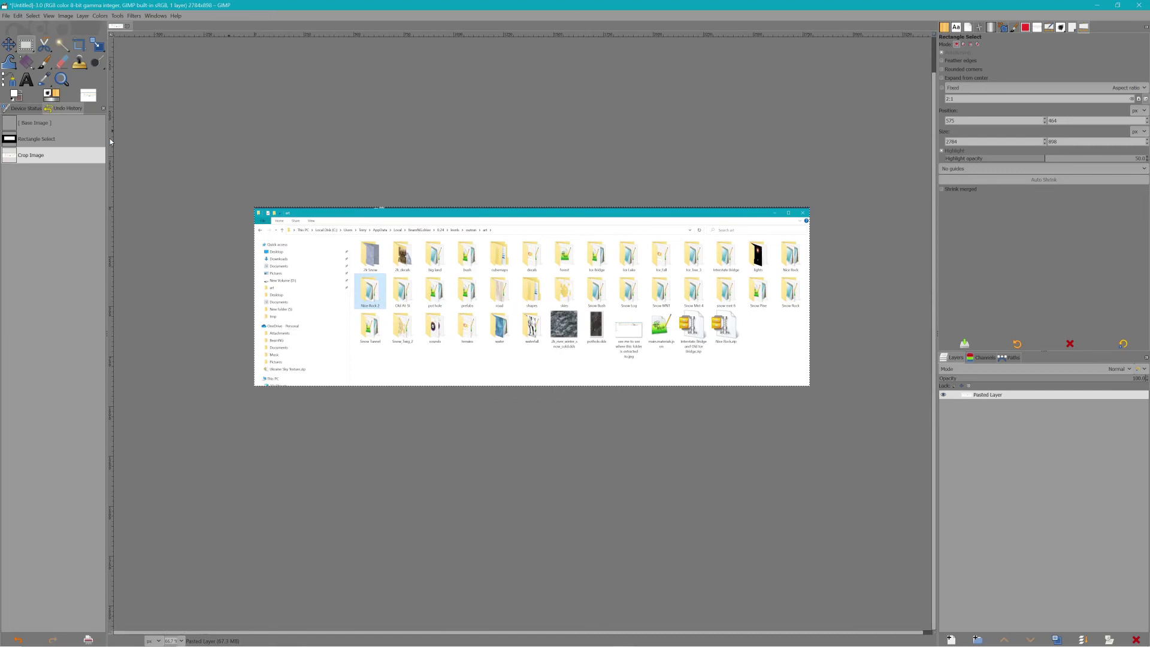
Start exporting the cropped screenshot and browse to the outrun level's art folder as the destination.
click(6, 15)
click(46, 143)
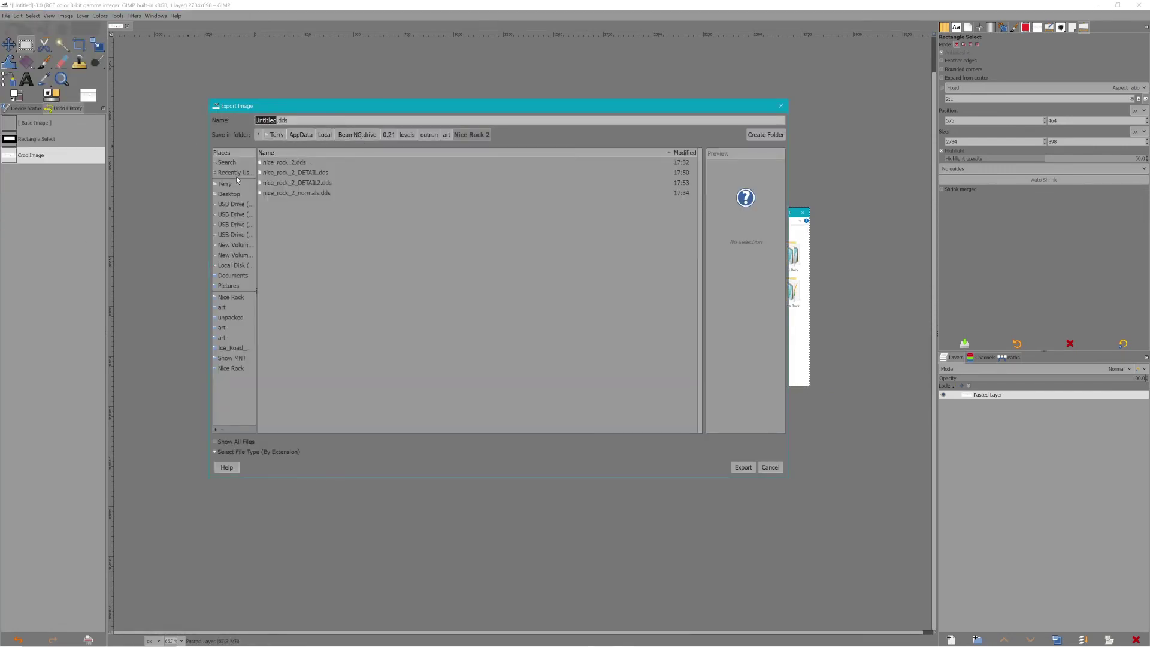
click(230, 194)
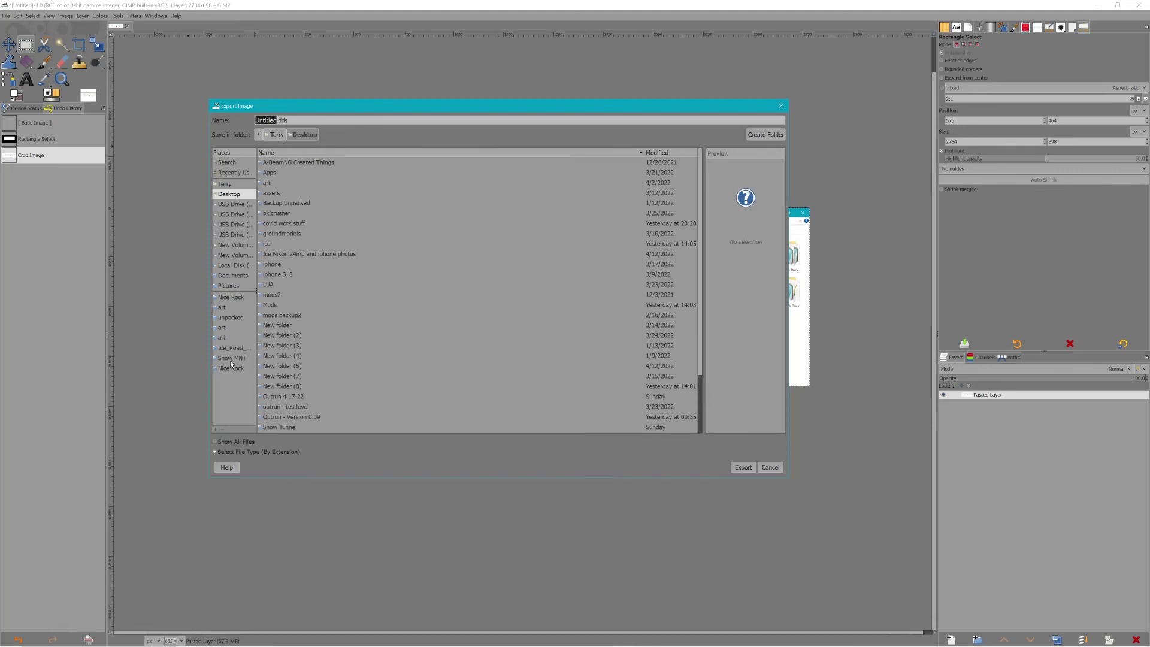
click(234, 297)
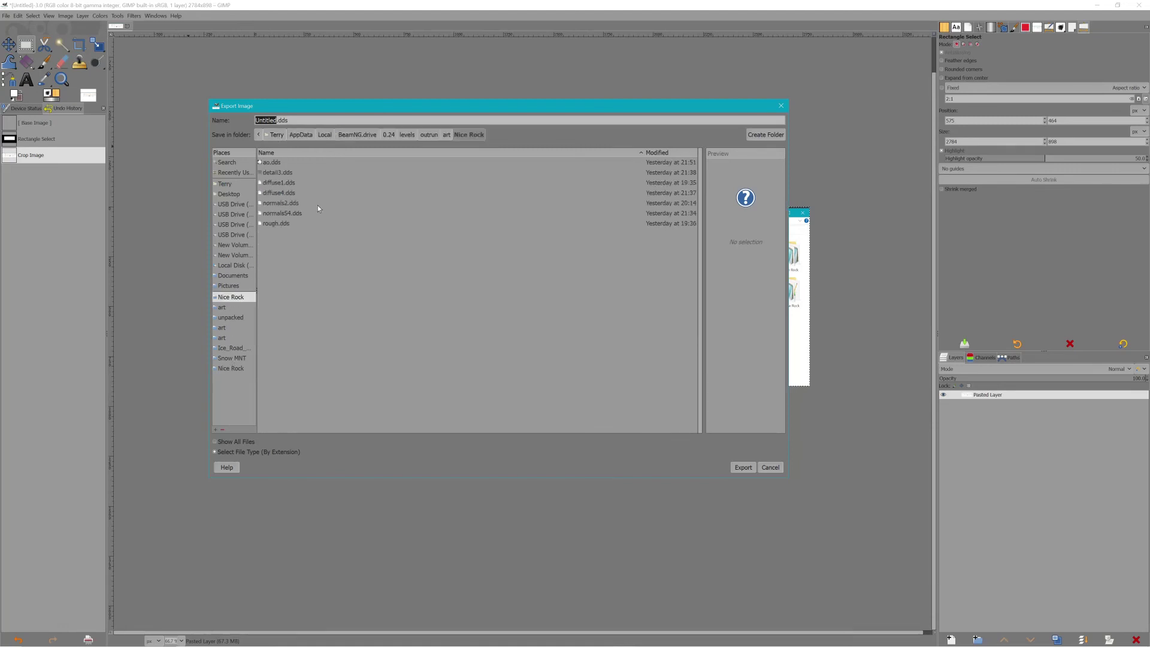
click(447, 135)
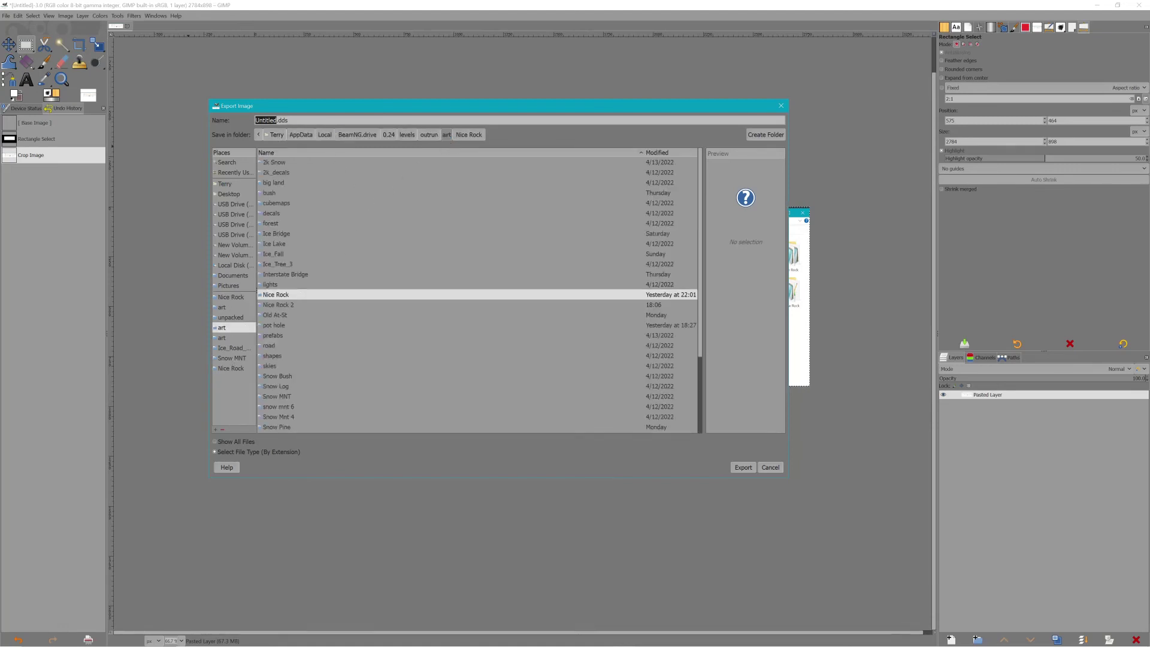
Try to export the screenshot to the art folder as "where extracted folder goes.jpg".
key(ctrl+a)
text(nice)
key(BackSpace)
key(BackSpace)
key(BackSpace)
key(BackSpace)
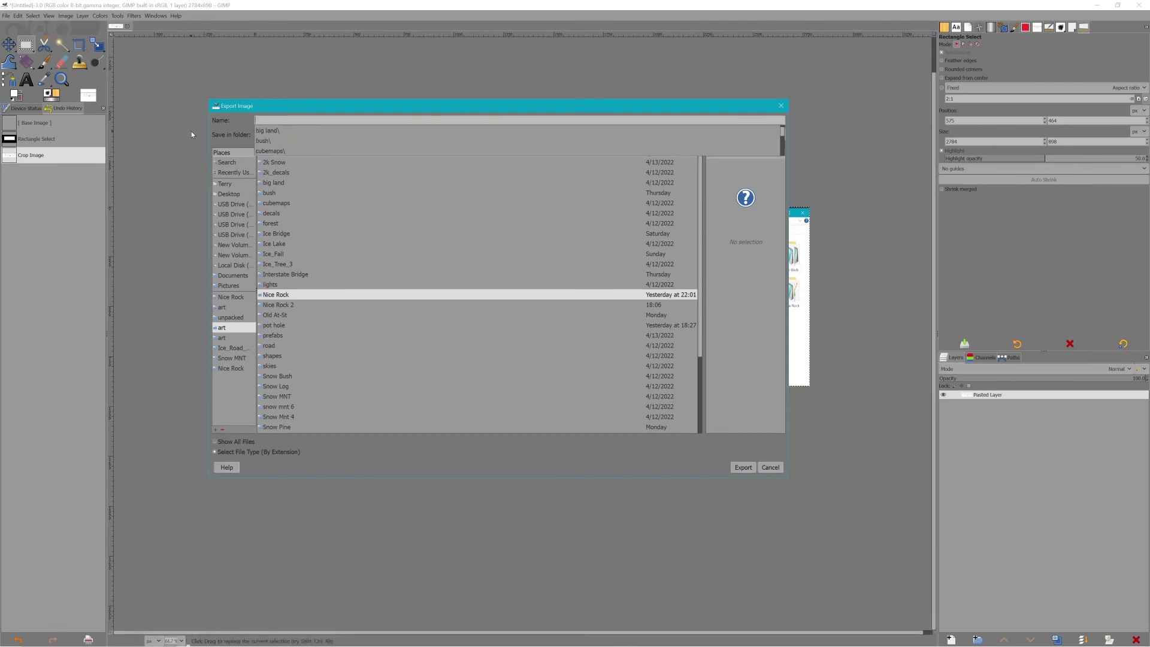
text(where extracted)
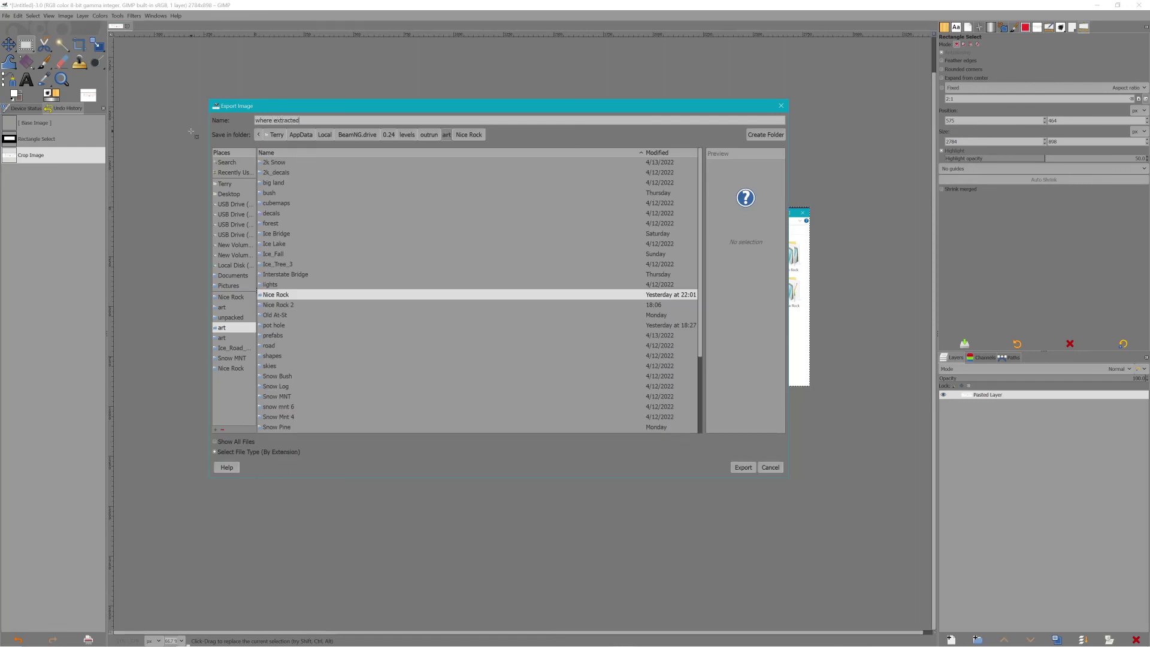
text( folder goes.jpg)
click(433, 244)
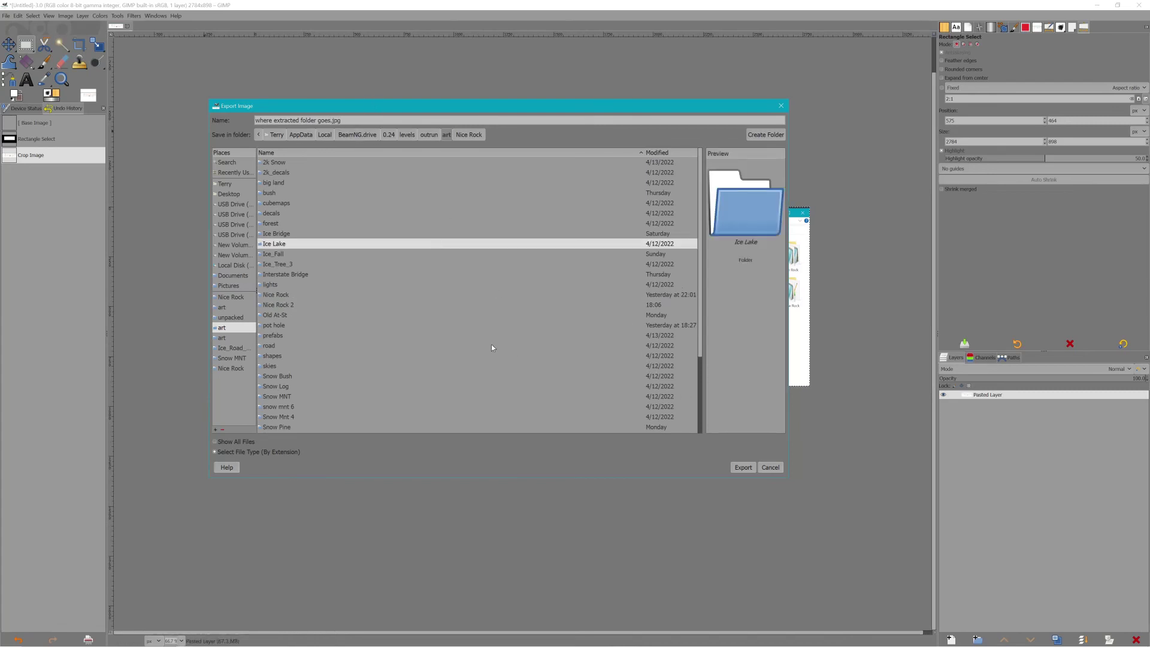
click(451, 134)
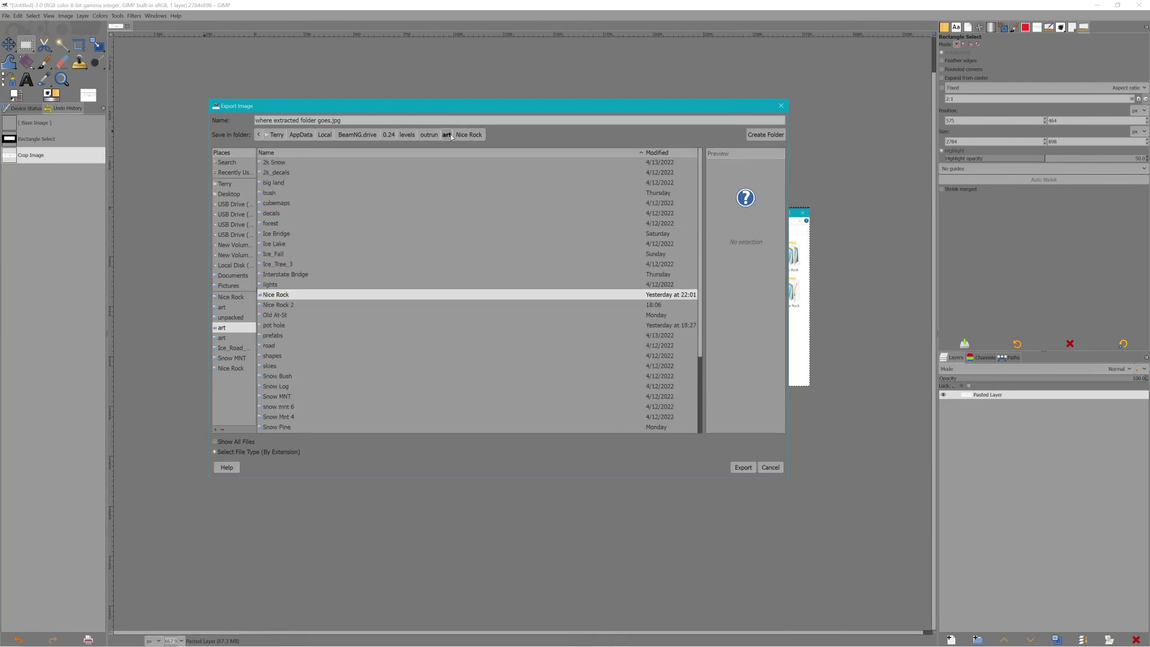
click(743, 468)
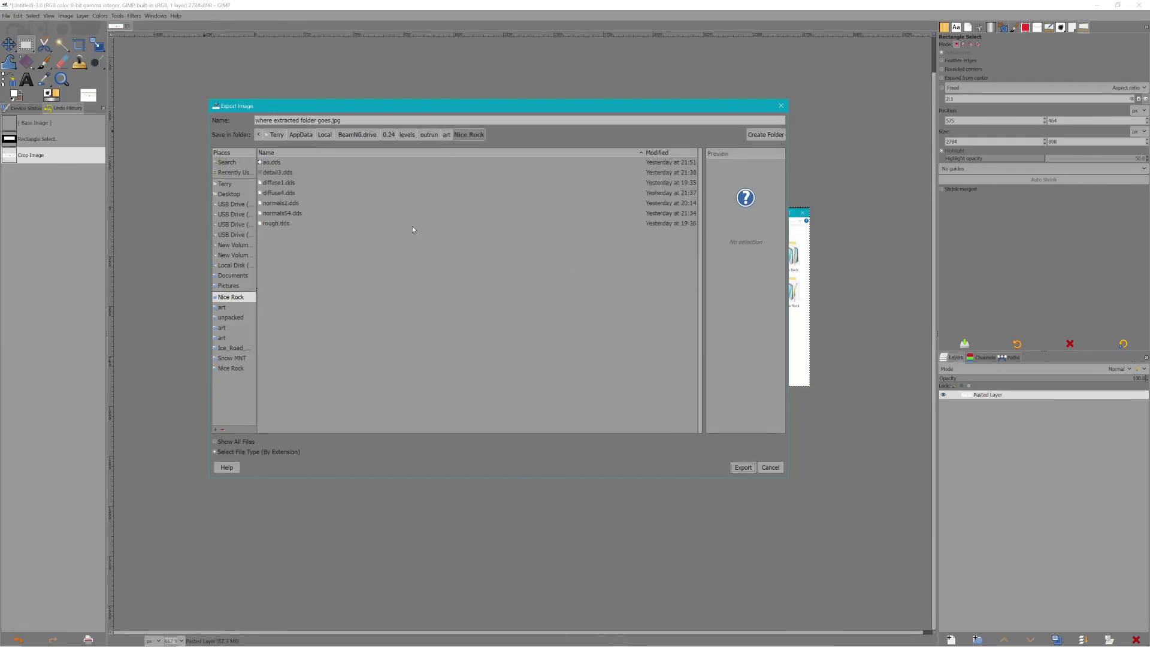
Export the screenshot over "see me to see where this folder is extracted to.jpg" in the art folder, using JPEG quality 70.
click(447, 136)
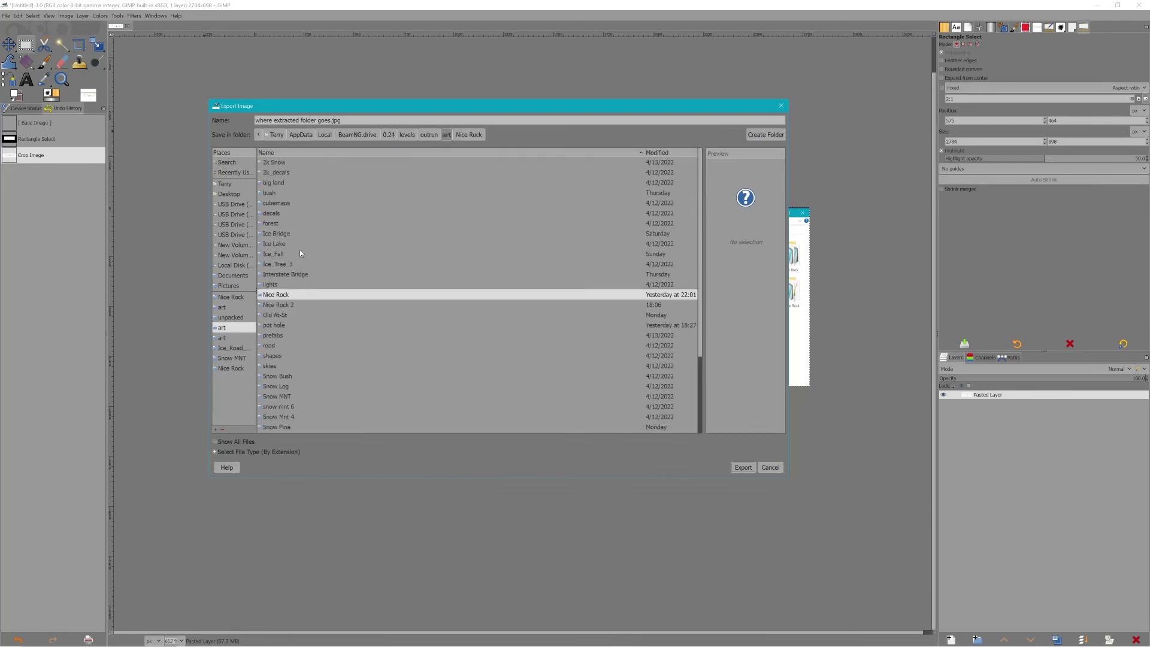
click(340, 203)
click(342, 254)
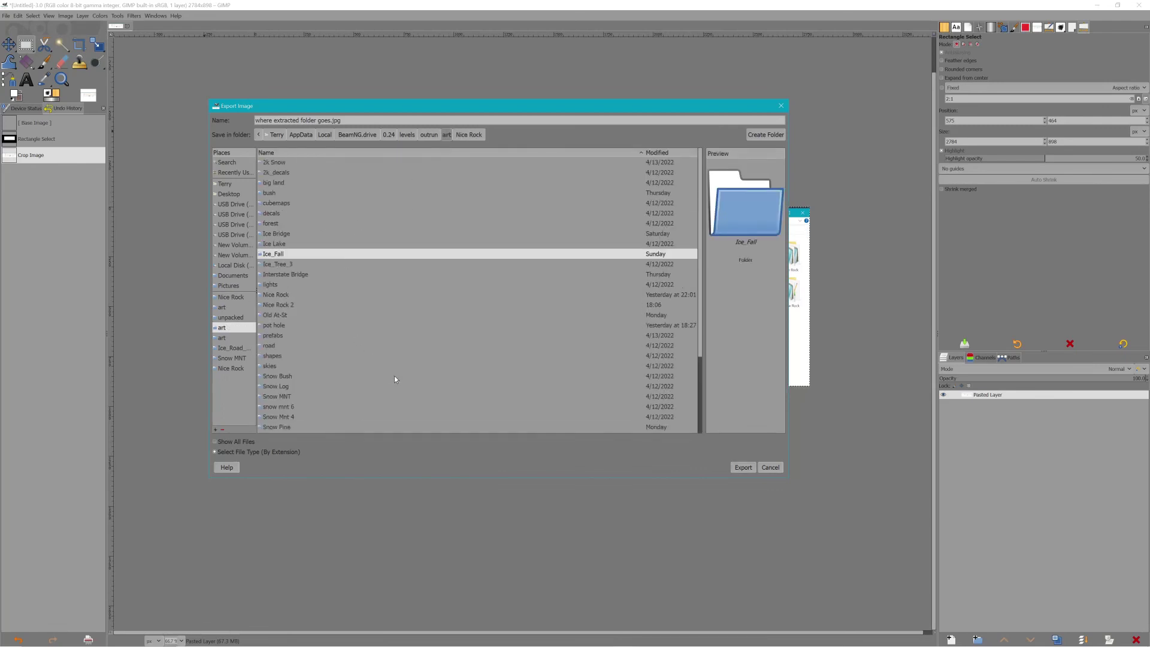
scroll(396, 379, down, 3)
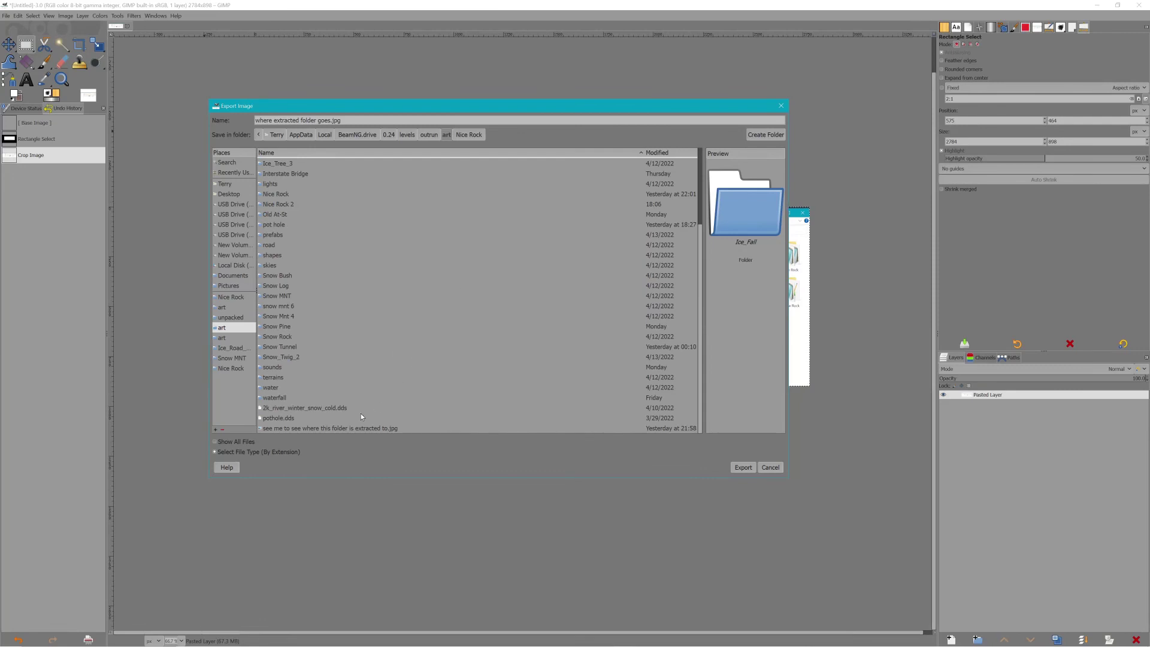
click(354, 429)
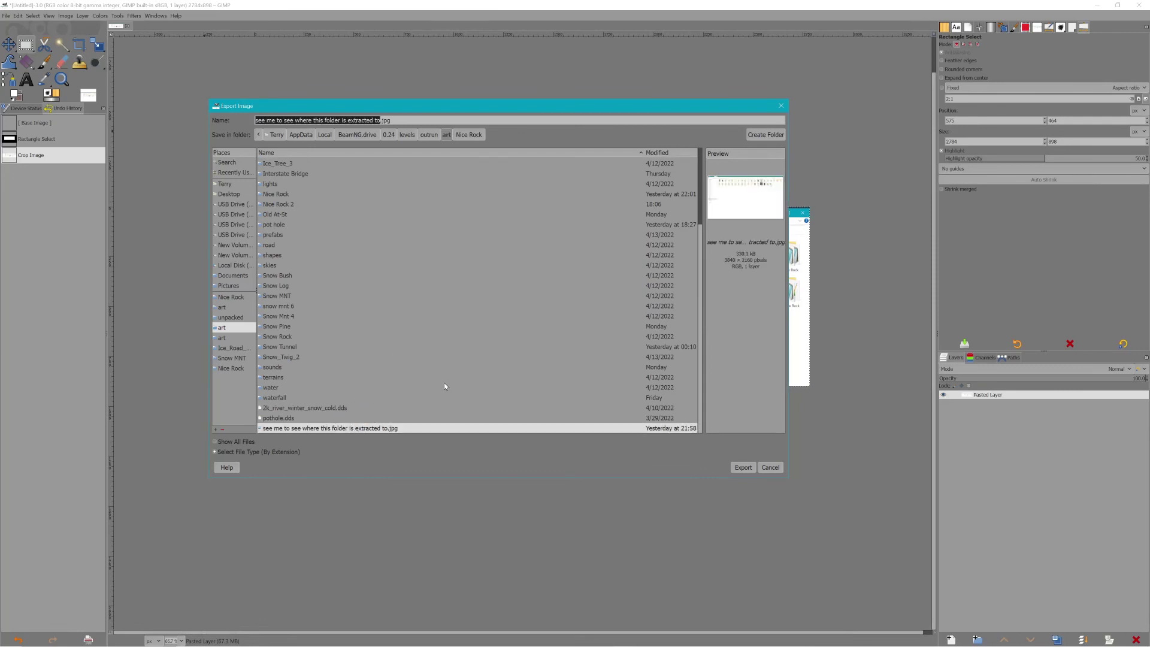
click(738, 468)
click(573, 331)
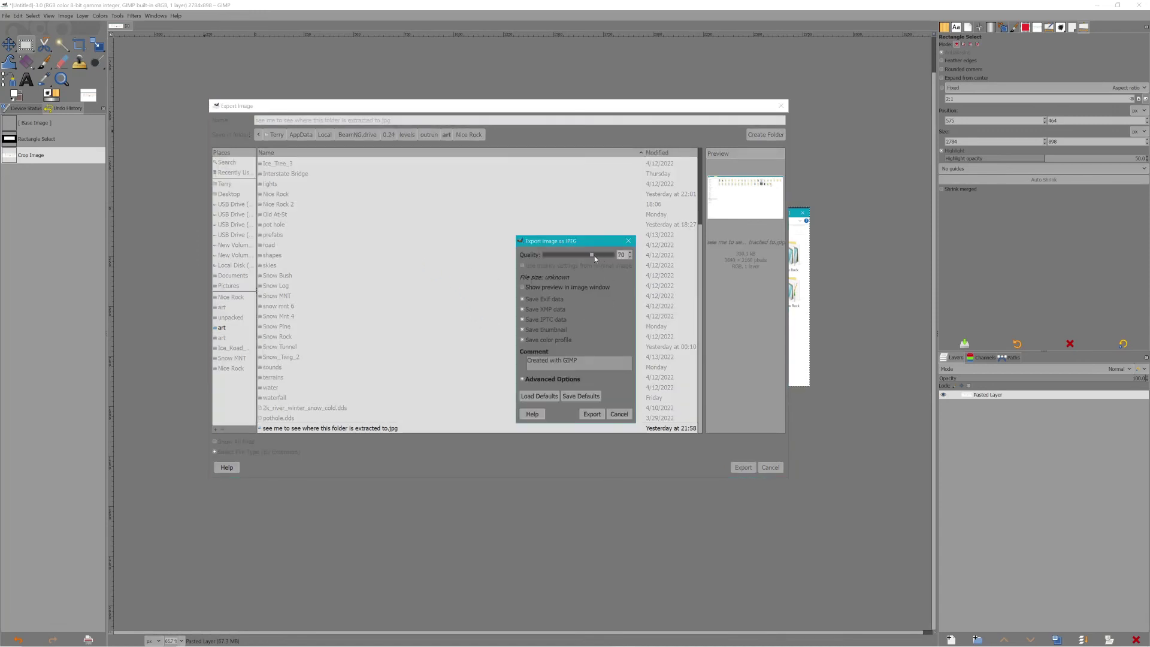
click(593, 413)
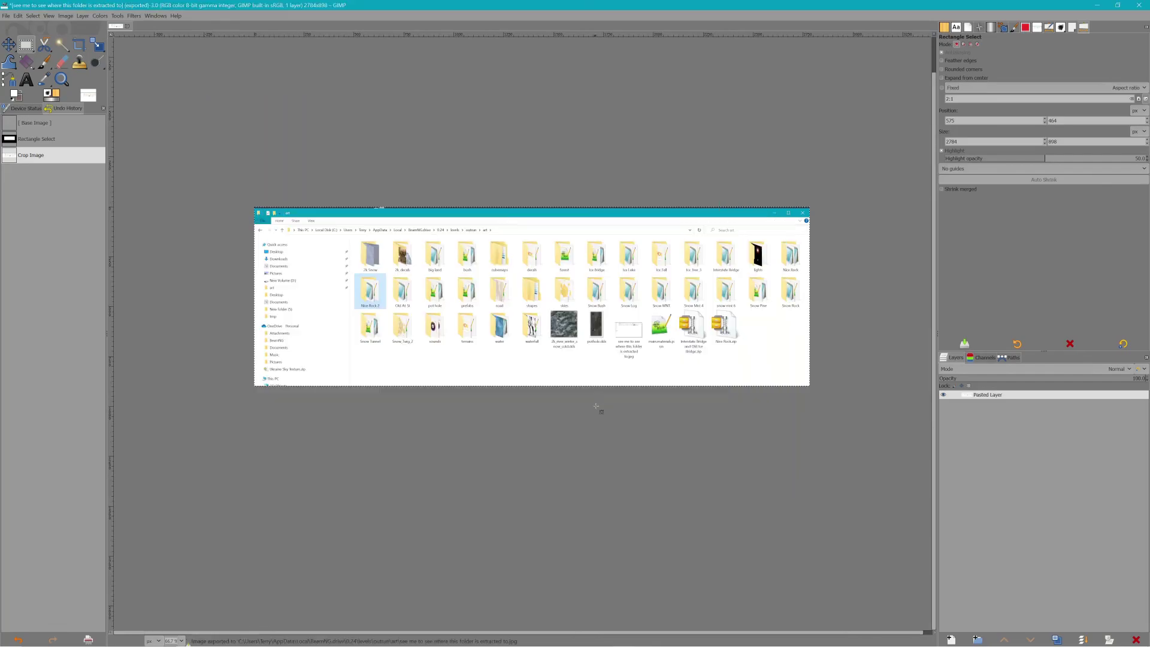
Switch to the art folder window, check the exported extraction-location image in the photo viewer, and close it.
click(1097, 4)
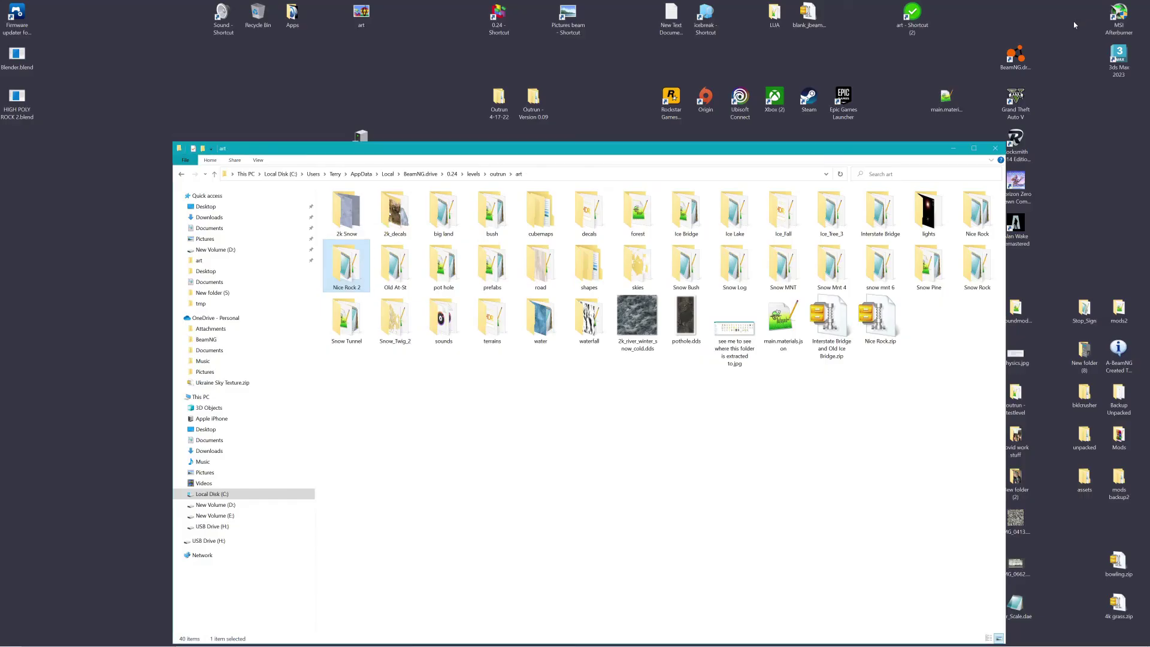
double_click(743, 334)
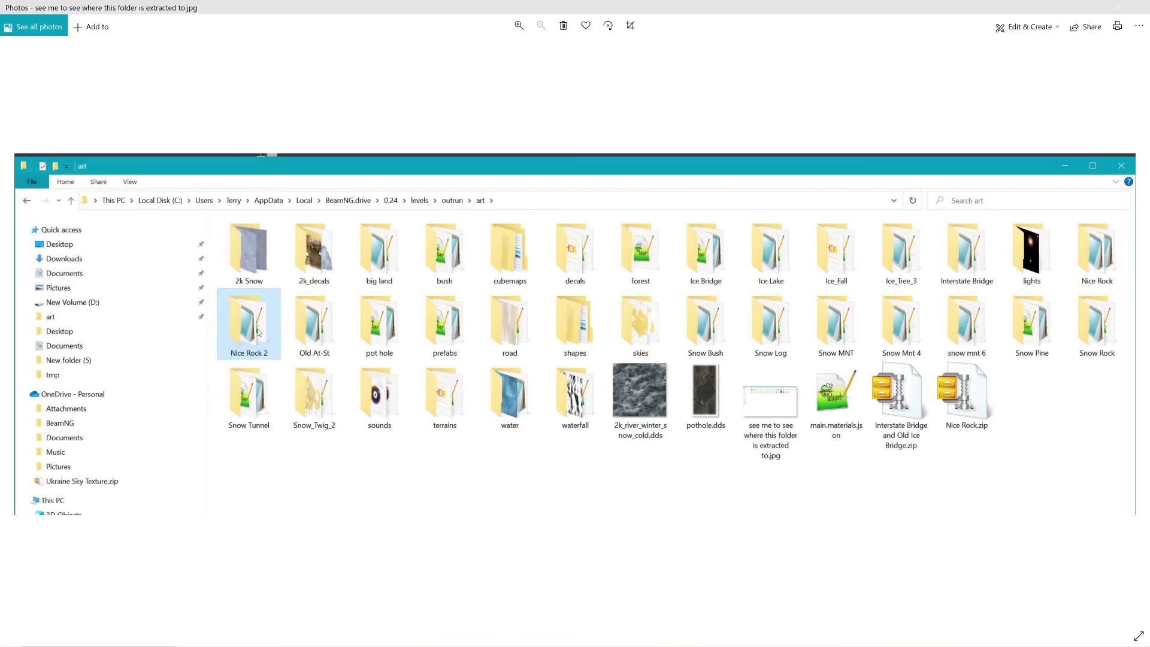
click(1138, 7)
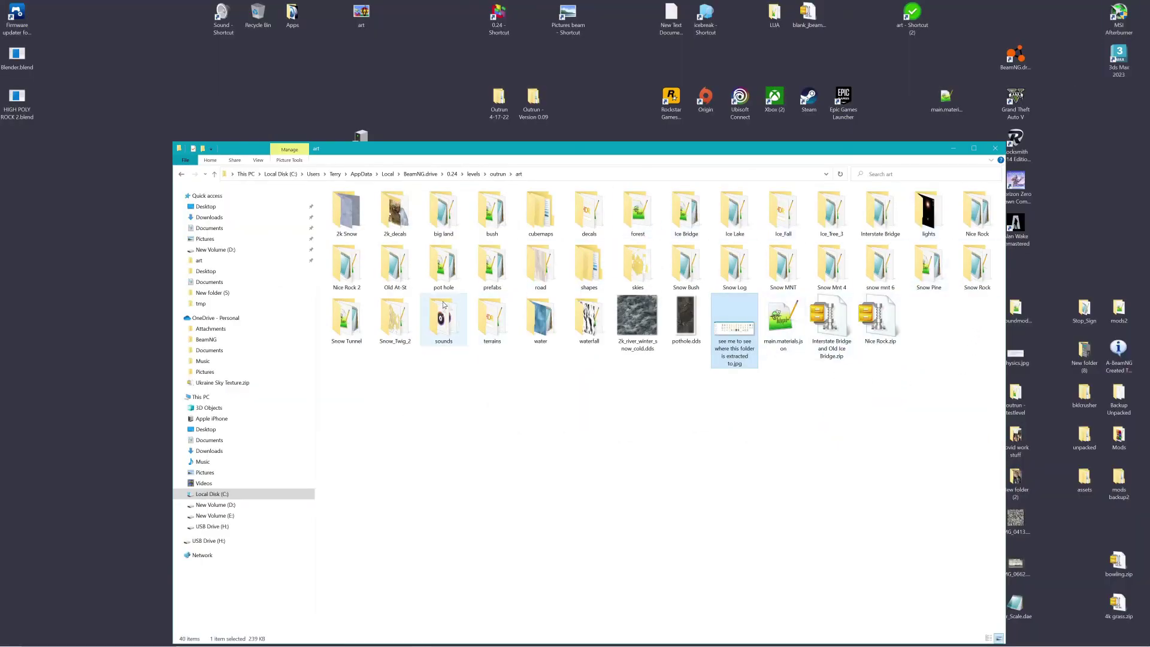
Zip the Nice Rock 2 folder together with the extraction-location image into Nice_Rock_2.zip using WinZip.
ctrl+click(345, 265)
right_click(343, 266)
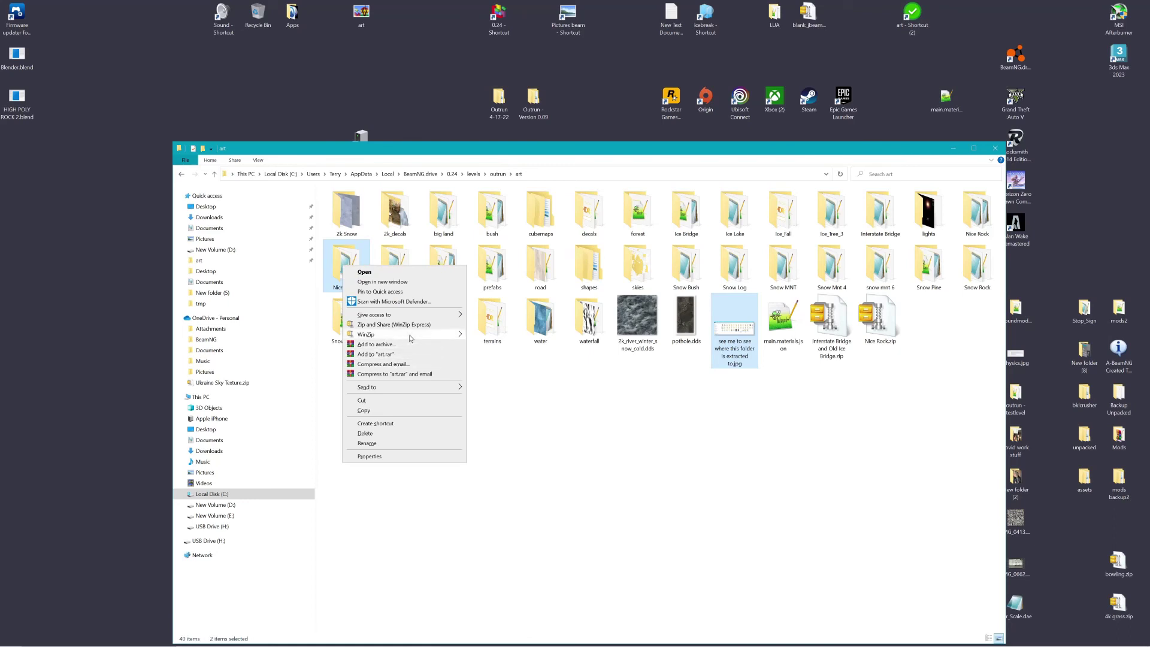
mouse_move(411, 337)
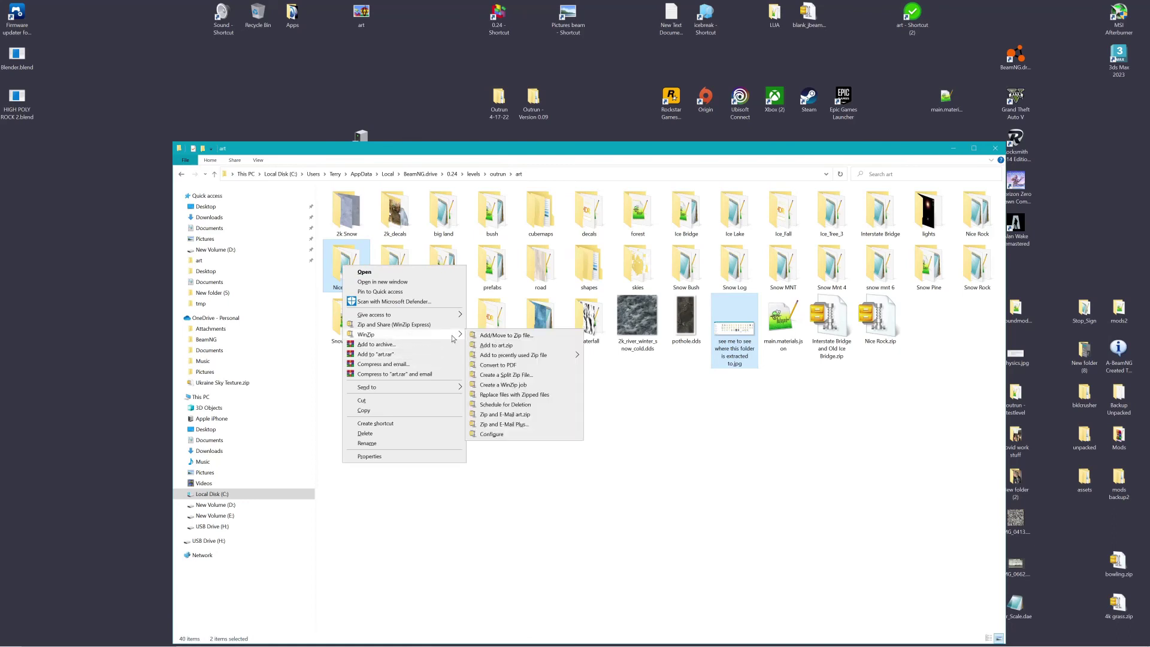
click(511, 335)
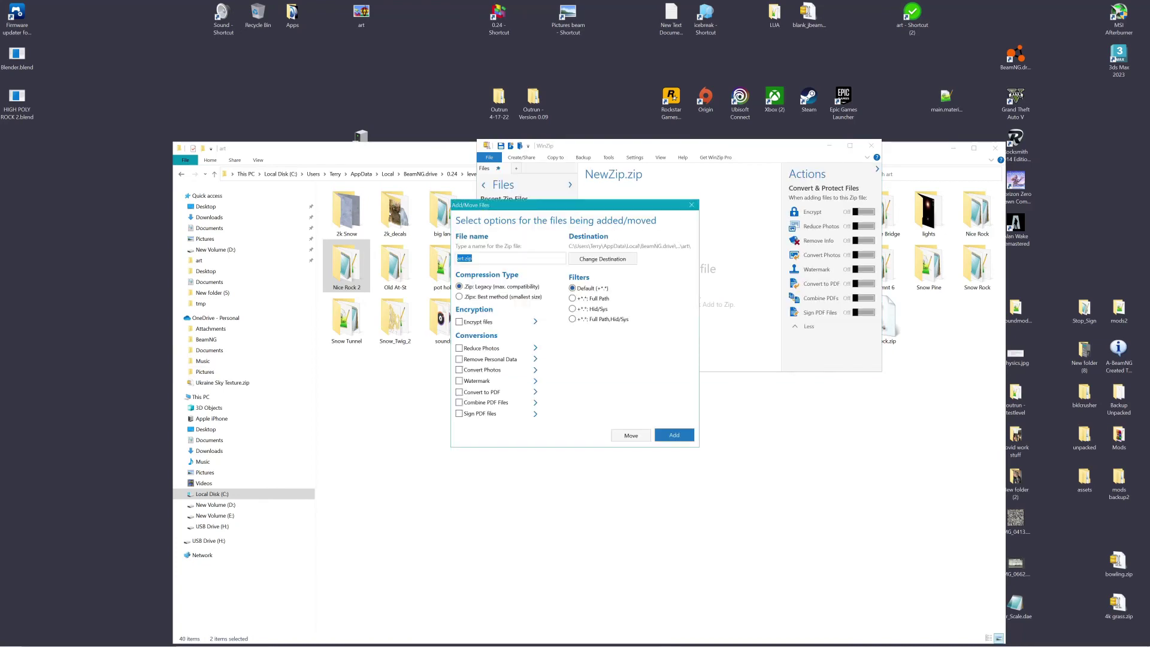
text(Nice_Rock_2)
click(675, 435)
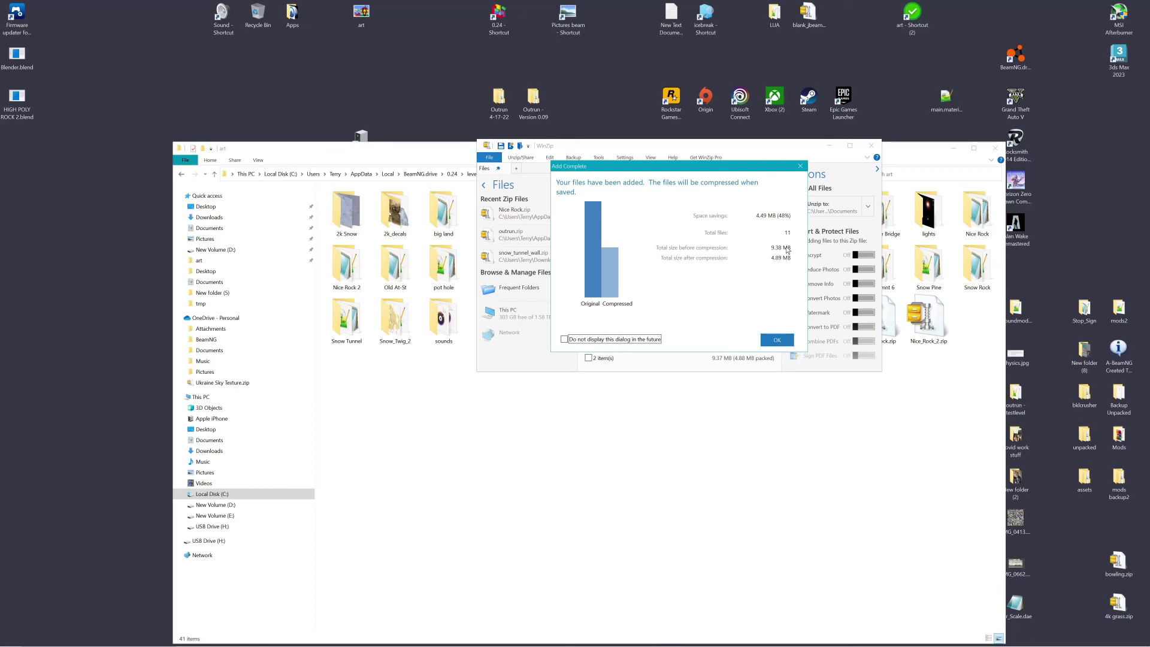
click(777, 339)
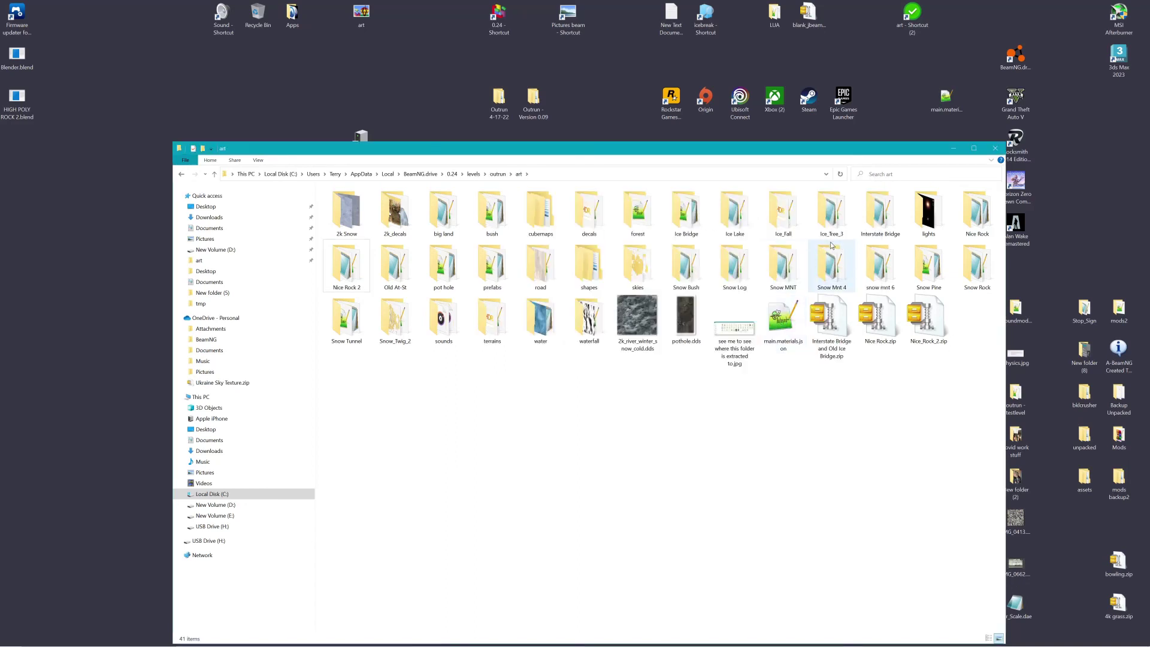
Switch to the Edge browser, search for onedrive, and open the BeamNG folder on the OneDrive site.
mouse_move(488, 646)
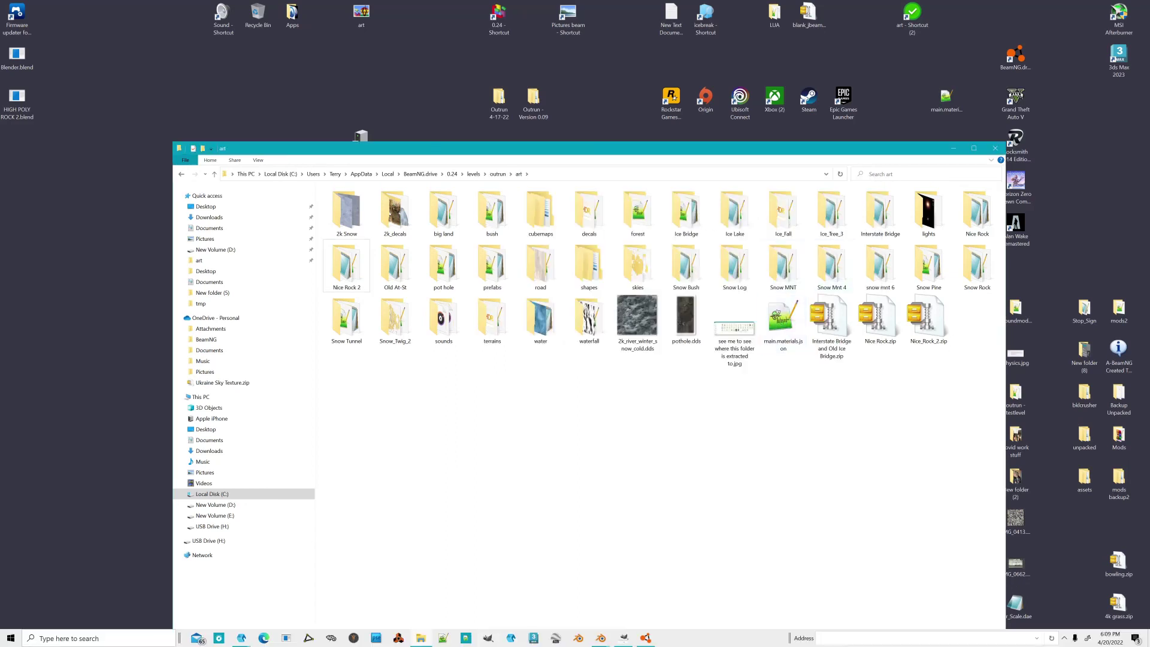
click(263, 639)
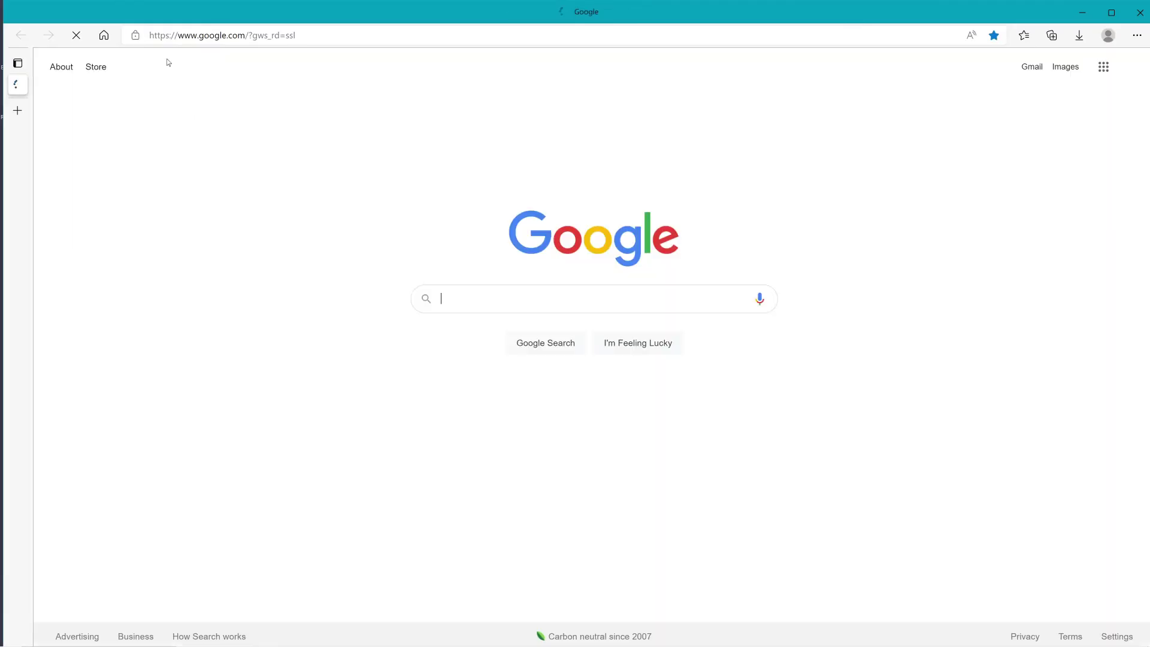
click(255, 38)
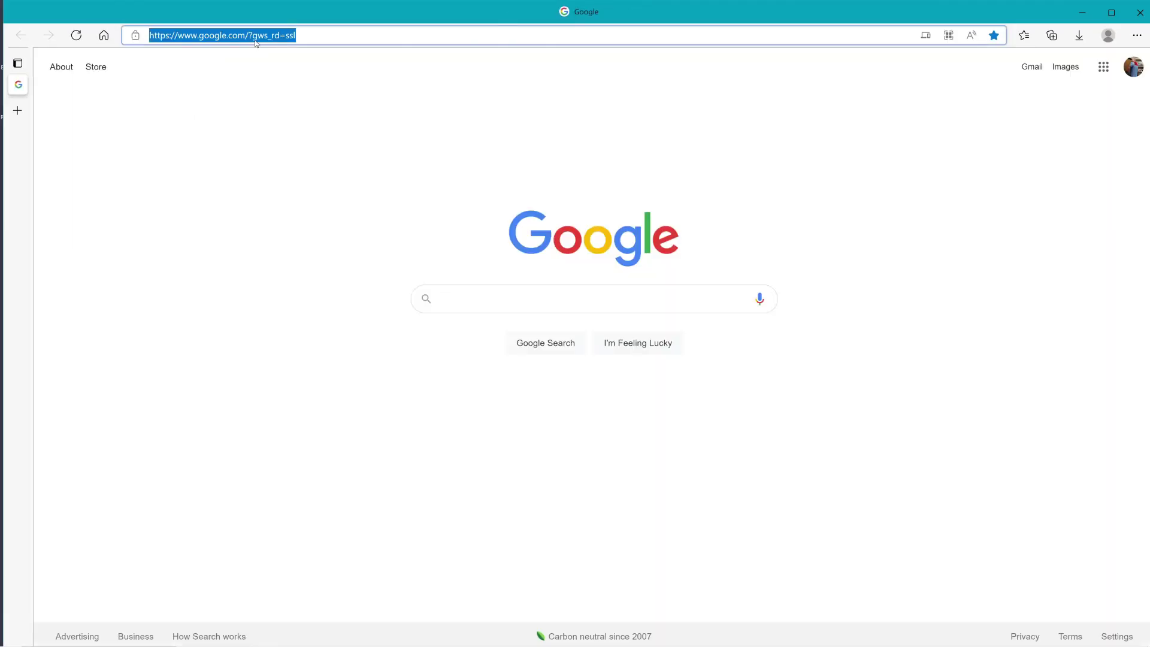
text(onedrive)
key(Return)
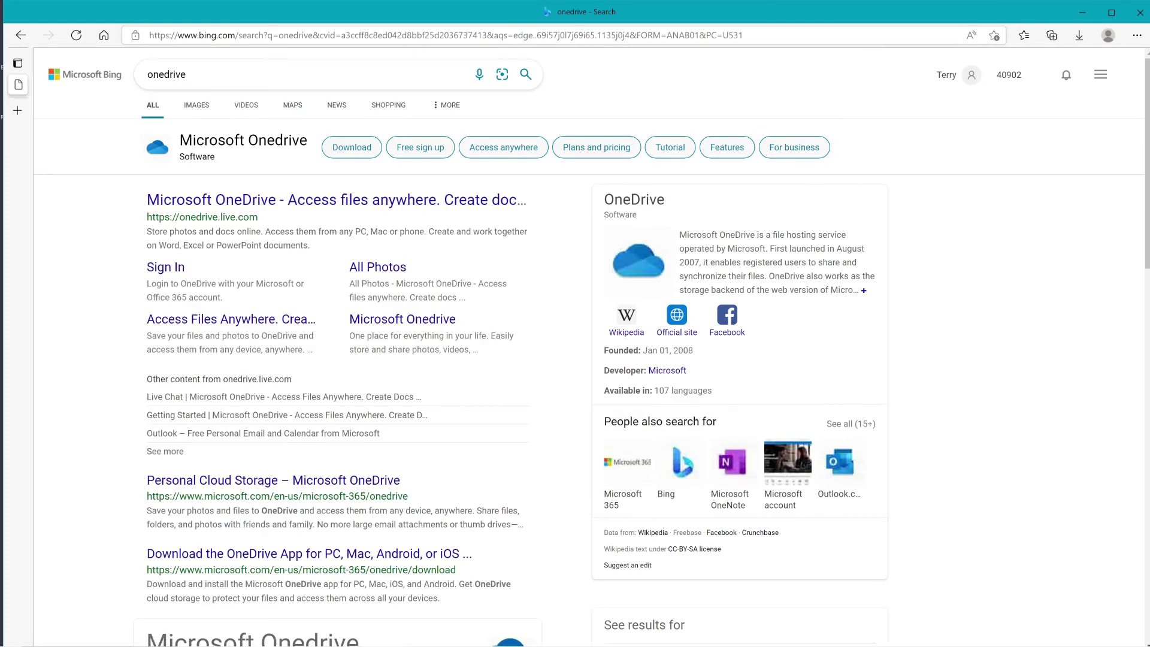
click(234, 202)
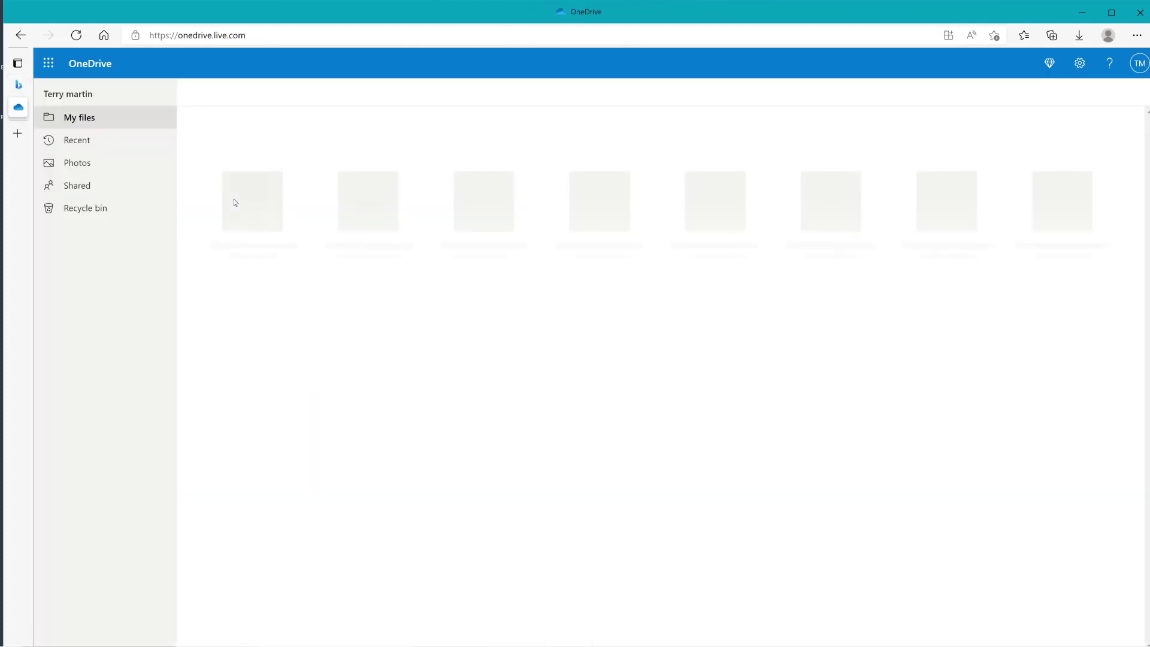
click(339, 237)
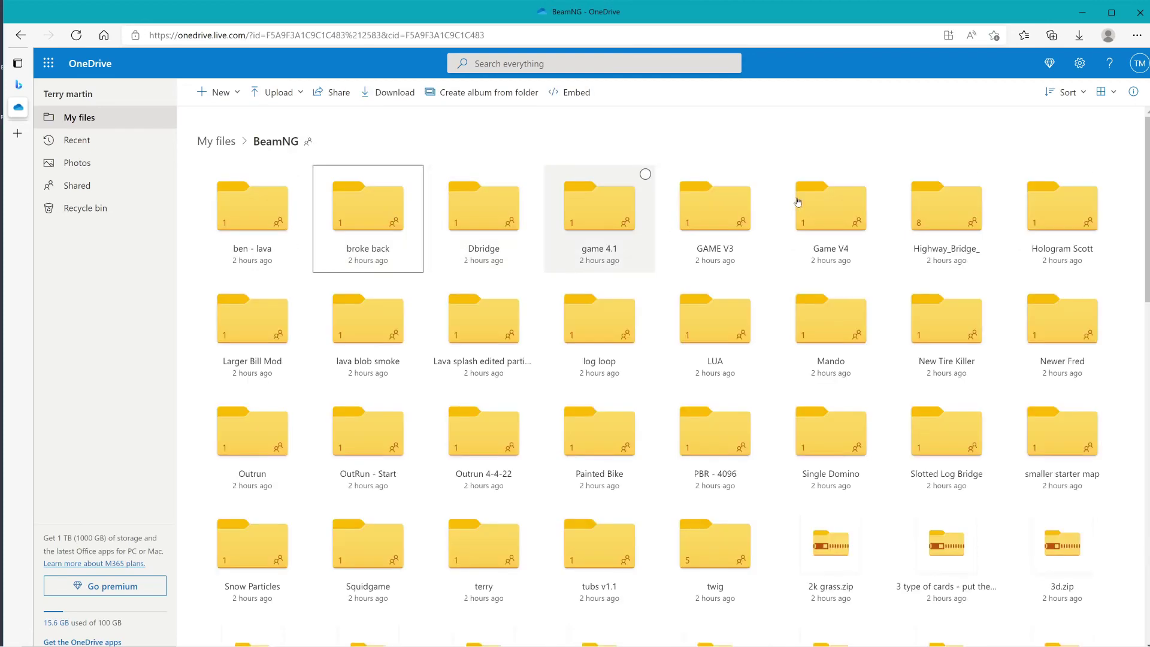
Upload Nice_Rock_2.zip from the art folder window into the BeamNG folder on OneDrive, and maximize the browser window again.
drag(1026, 22, 803, 161)
click(945, 388)
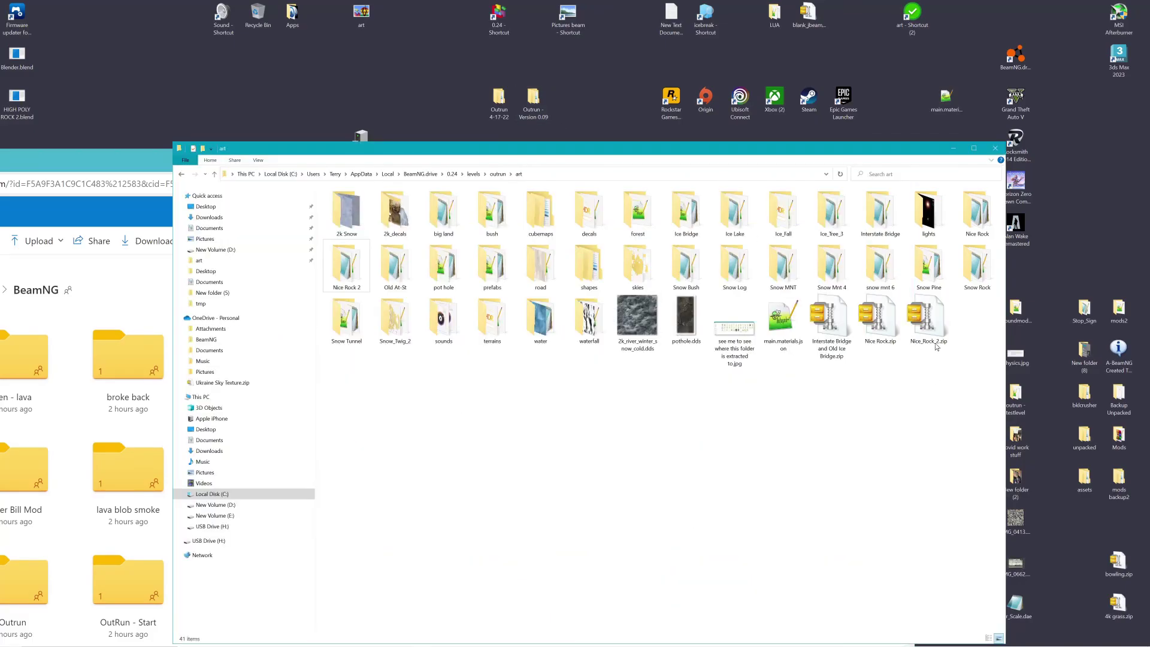
drag(941, 324, 125, 318)
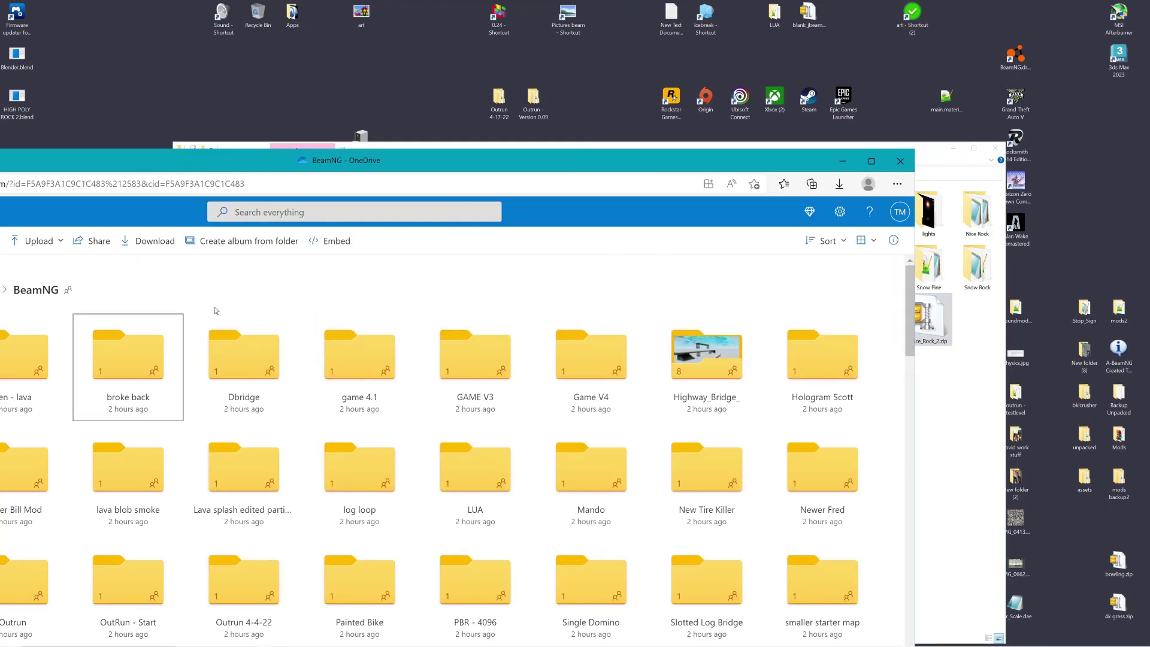
double_click(458, 160)
Find Nice_Rock_2.zip in the BeamNG folder and set its sharing link to work for anyone, with editing not allowed.
scroll(827, 384, down, 5)
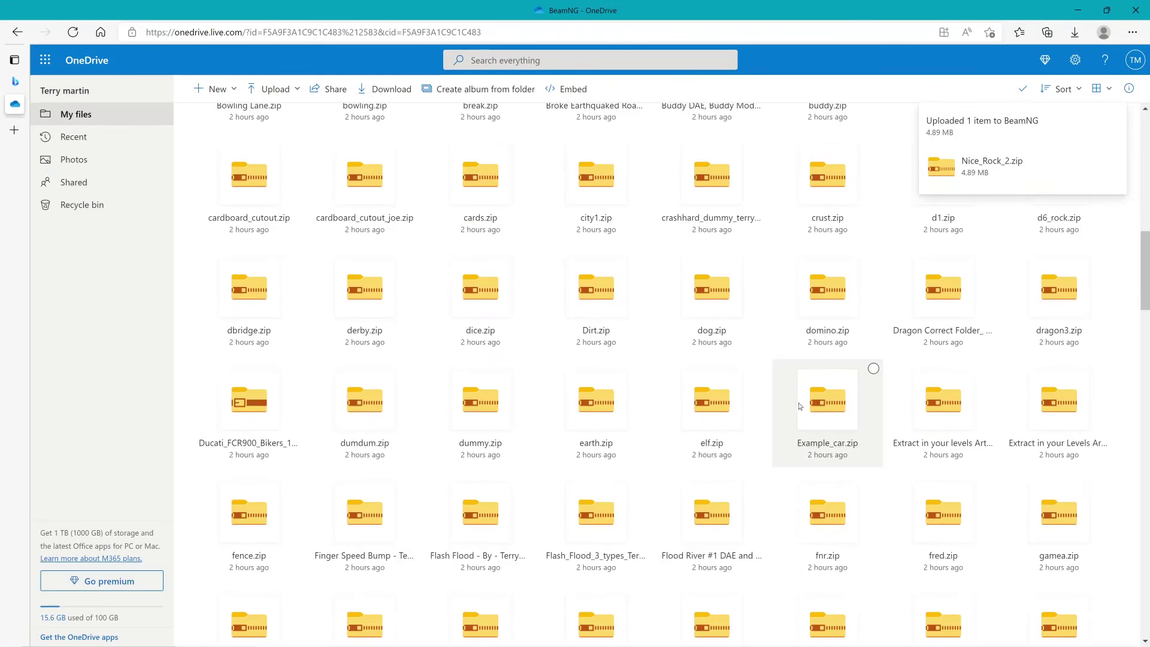
scroll(818, 399, down, 20)
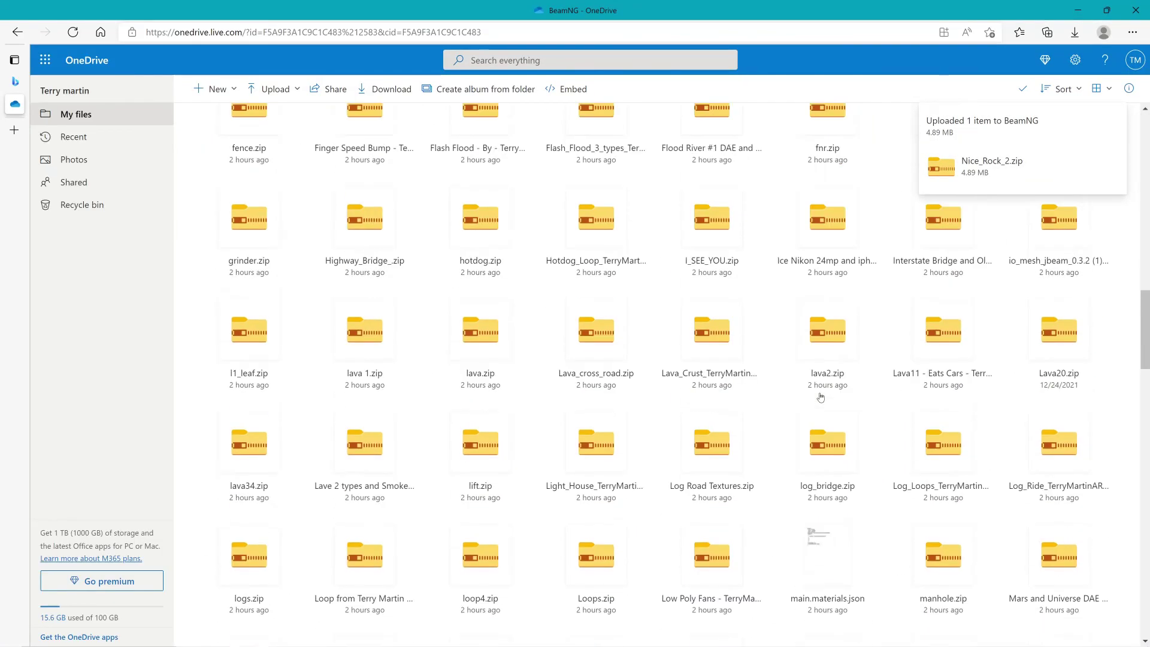
scroll(821, 397, down, 3)
scroll(820, 396, up, 20)
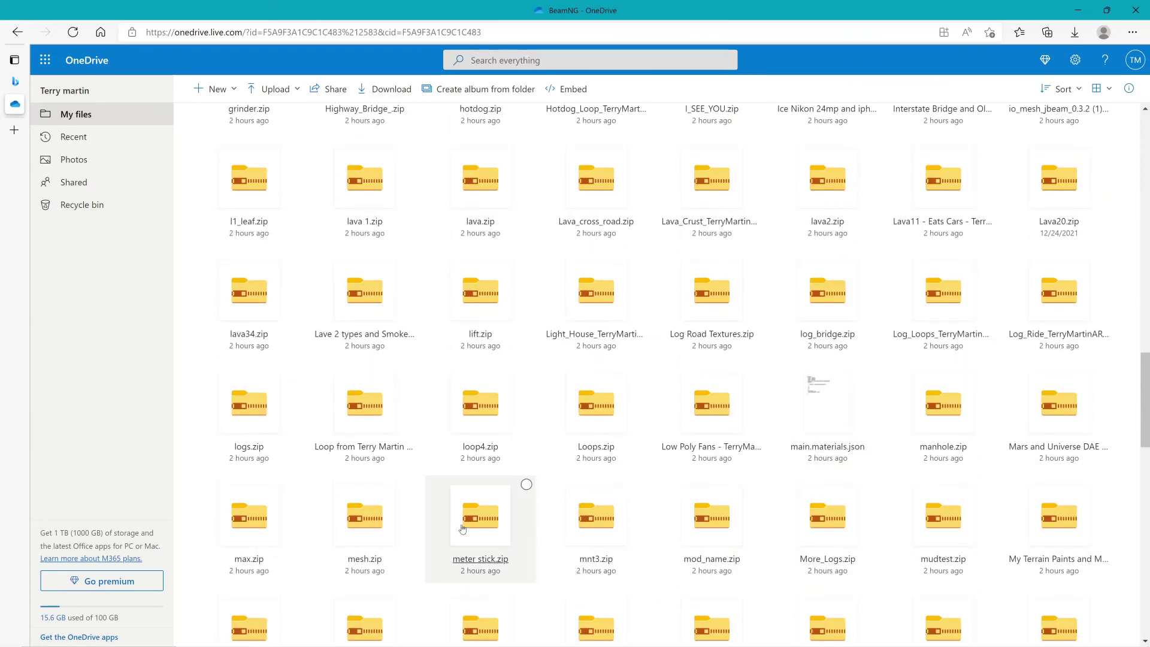
scroll(510, 521, down, 2)
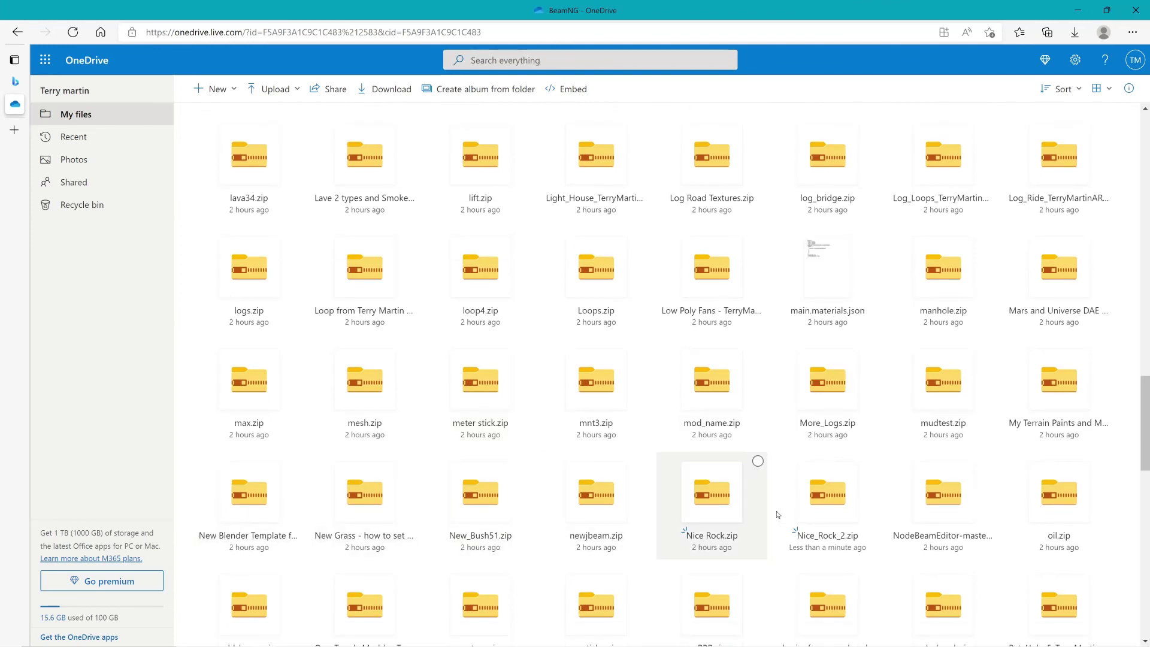
right_click(816, 505)
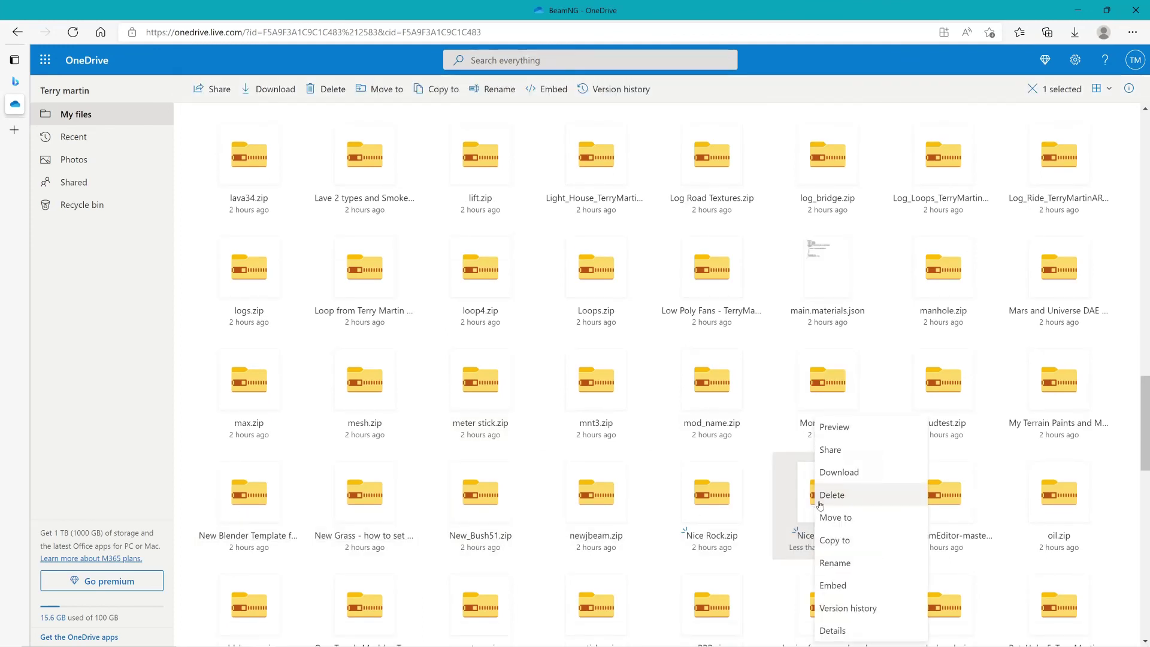
click(835, 454)
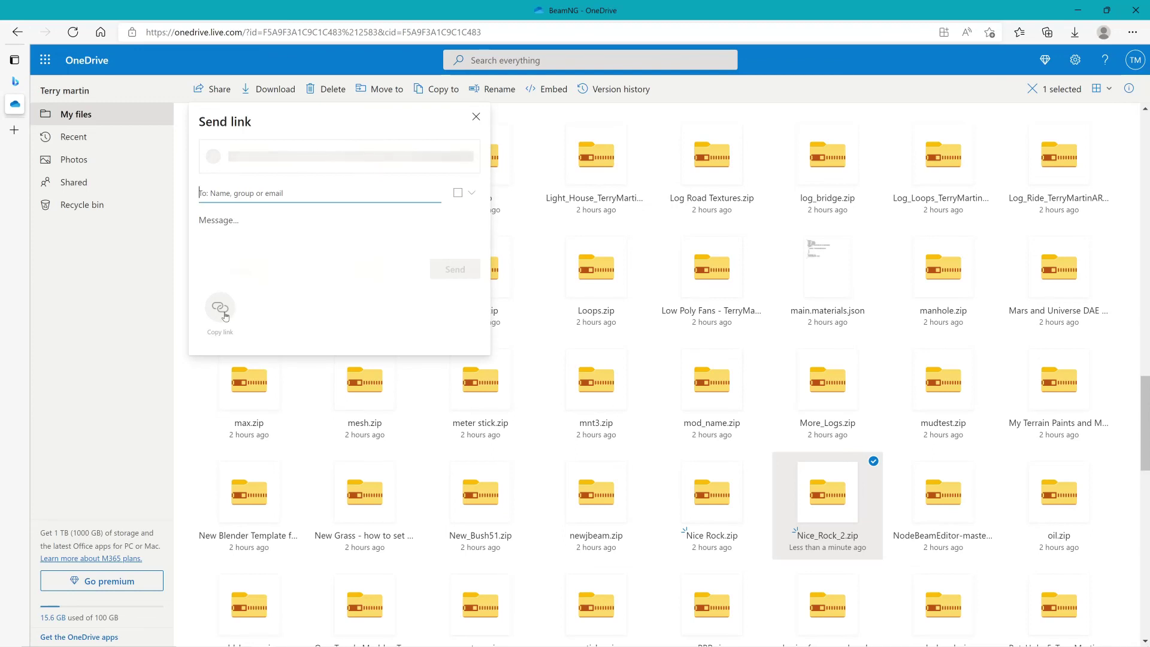
click(260, 165)
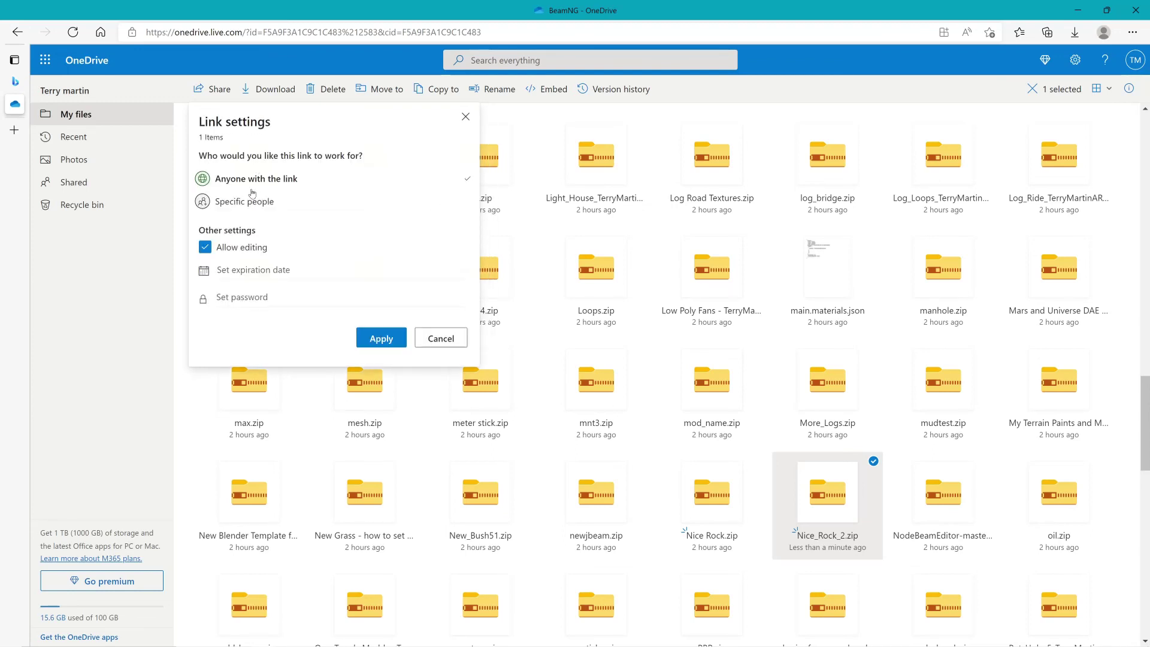
click(206, 248)
click(378, 339)
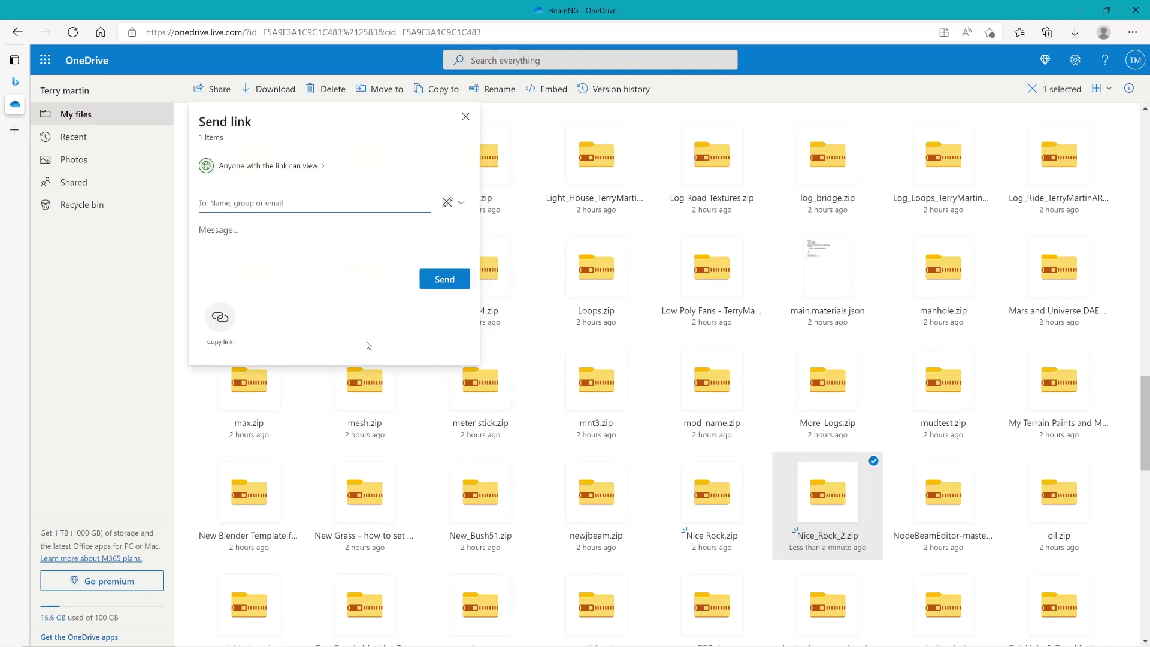
Copy the view-only sharing link for Nice_Rock_2.zip and close the sharing dialog.
click(219, 322)
click(417, 187)
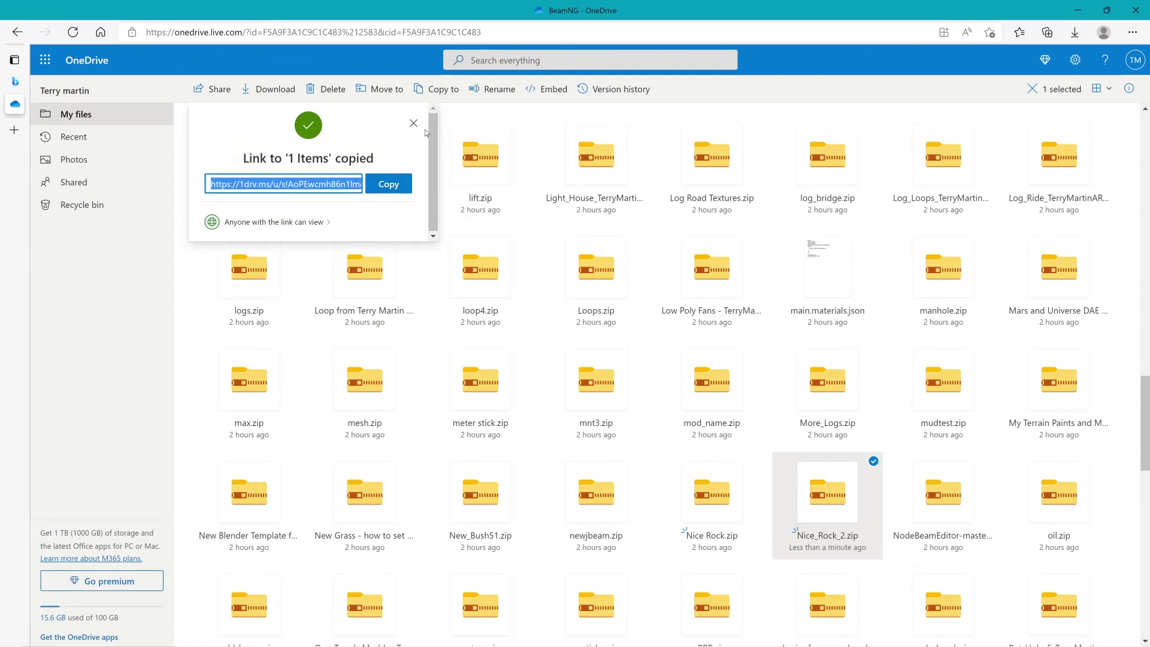
click(444, 123)
Minimize the browser to return to the art folder window and open the Nice Rock 2 folder to view its files.
click(1078, 10)
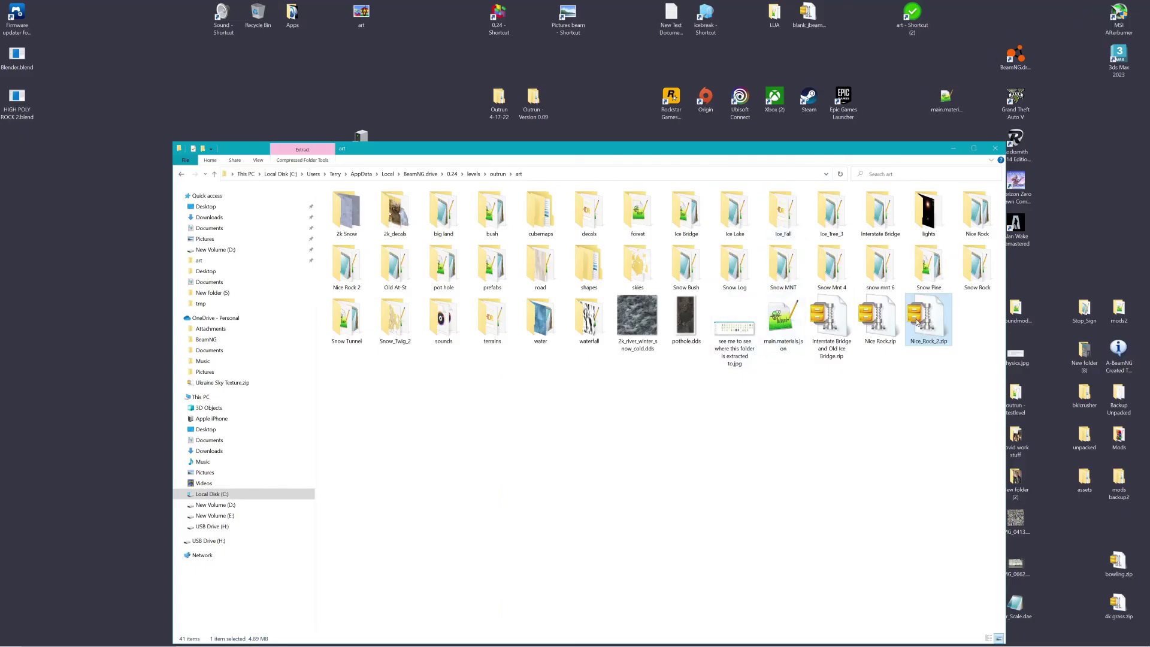
mouse_move(920, 325)
click(354, 273)
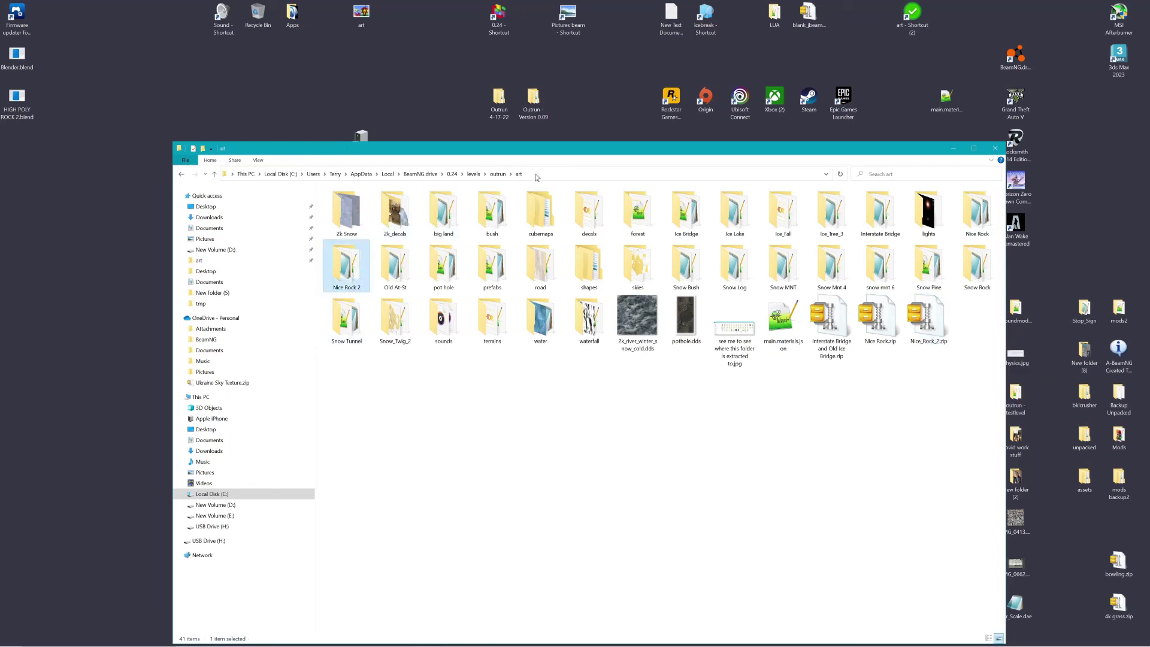
double_click(352, 272)
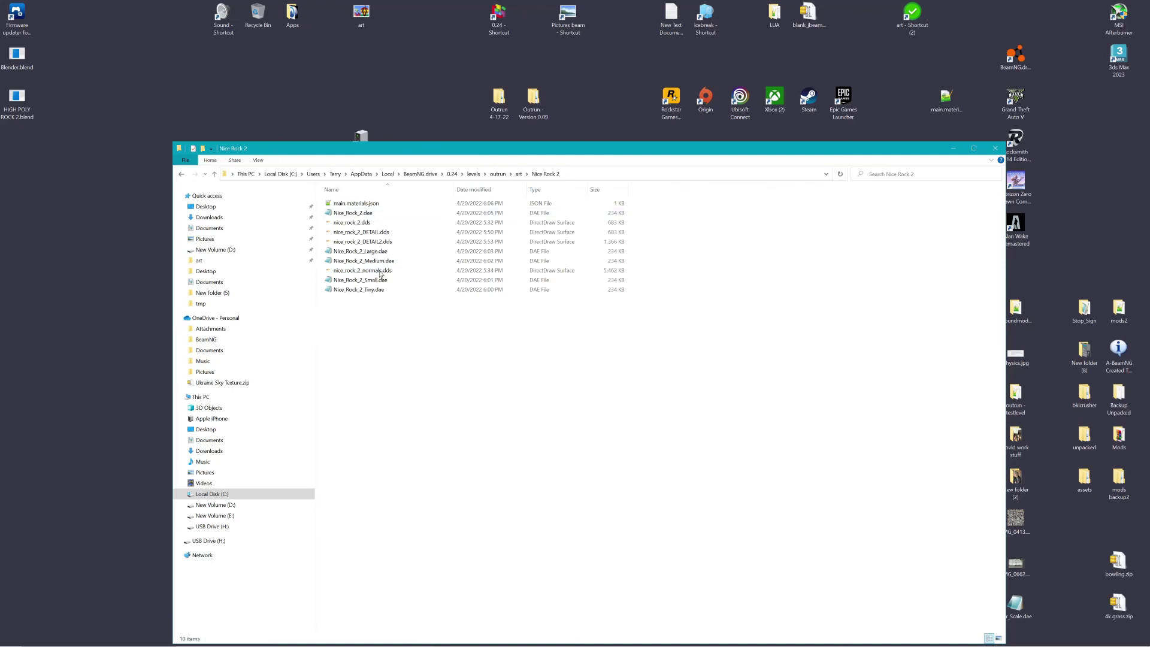